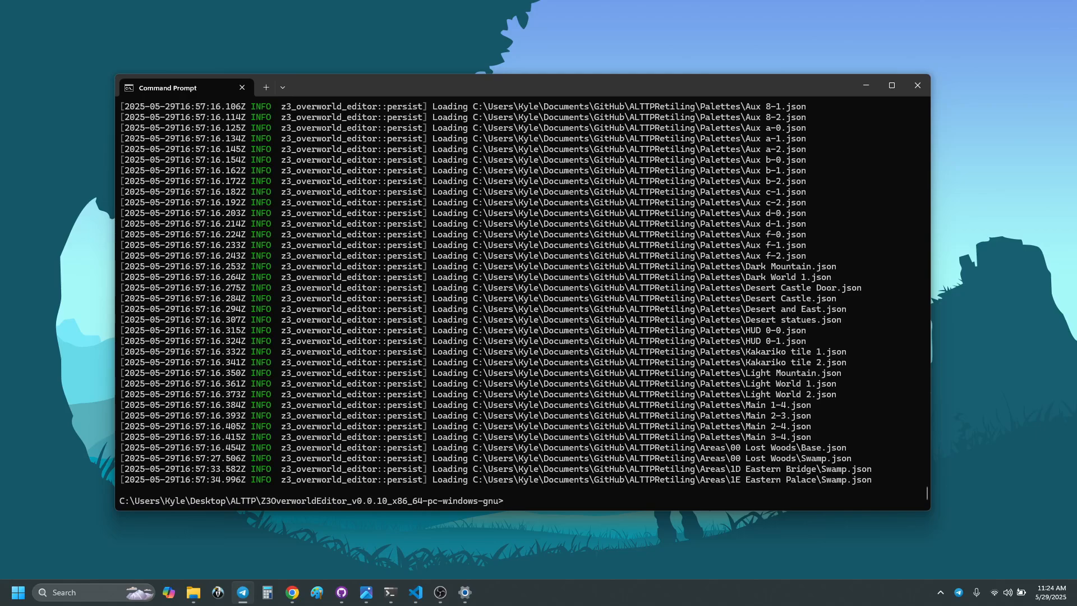
- Launch the Z3 Overworld Editor from the Command Prompt and move its window up to fit the screen
click(622, 501)
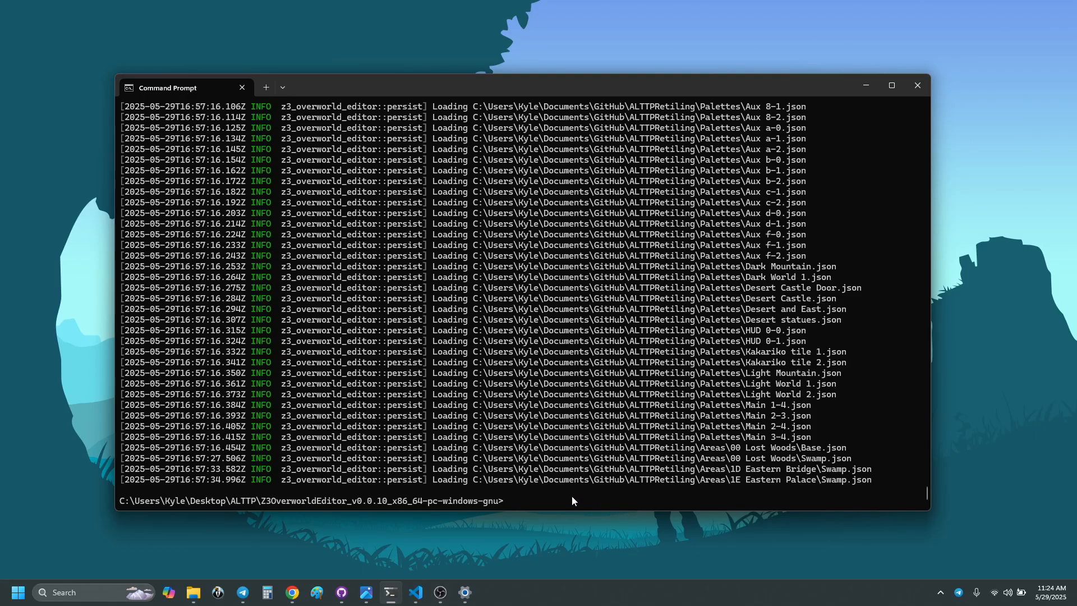
text(z3)
key(Tab)
key(Return)
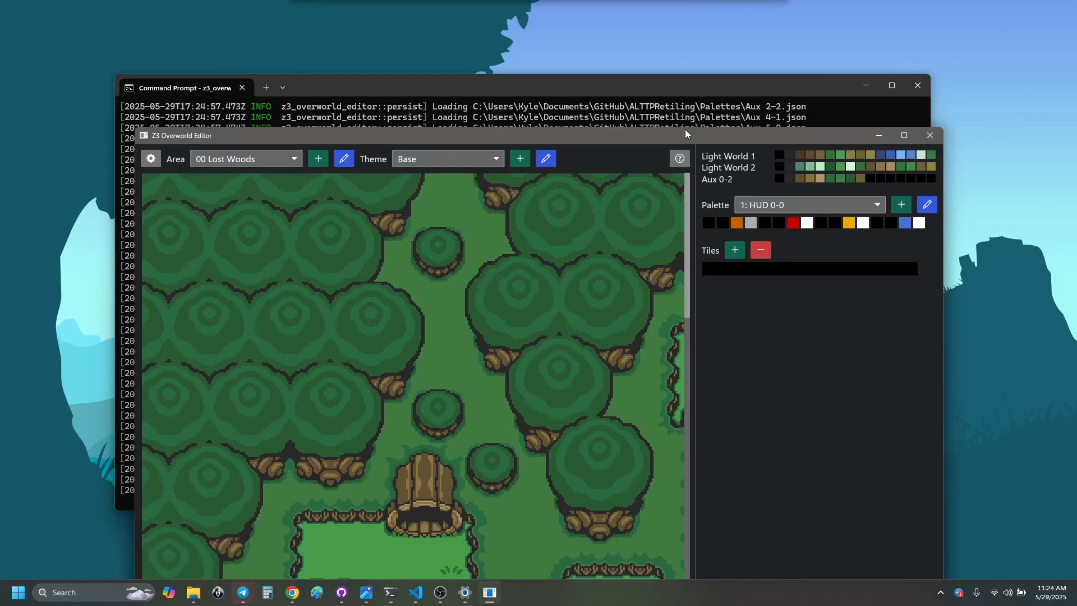
drag(684, 133, 676, 14)
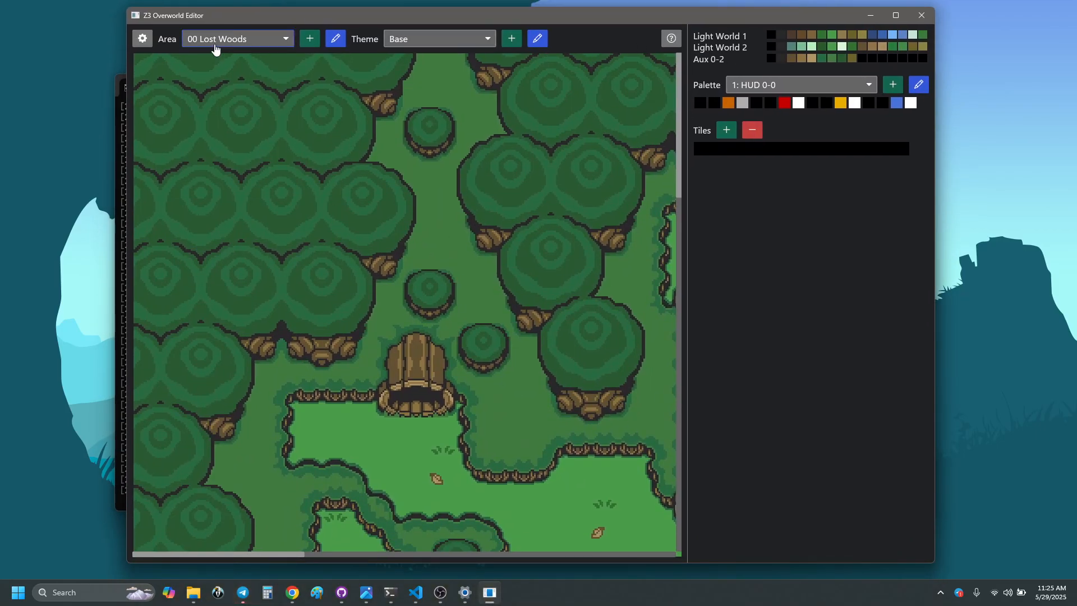
- Look through the available areas and themes, and display area 1E Eastern Palace with the Swamp theme
click(283, 39)
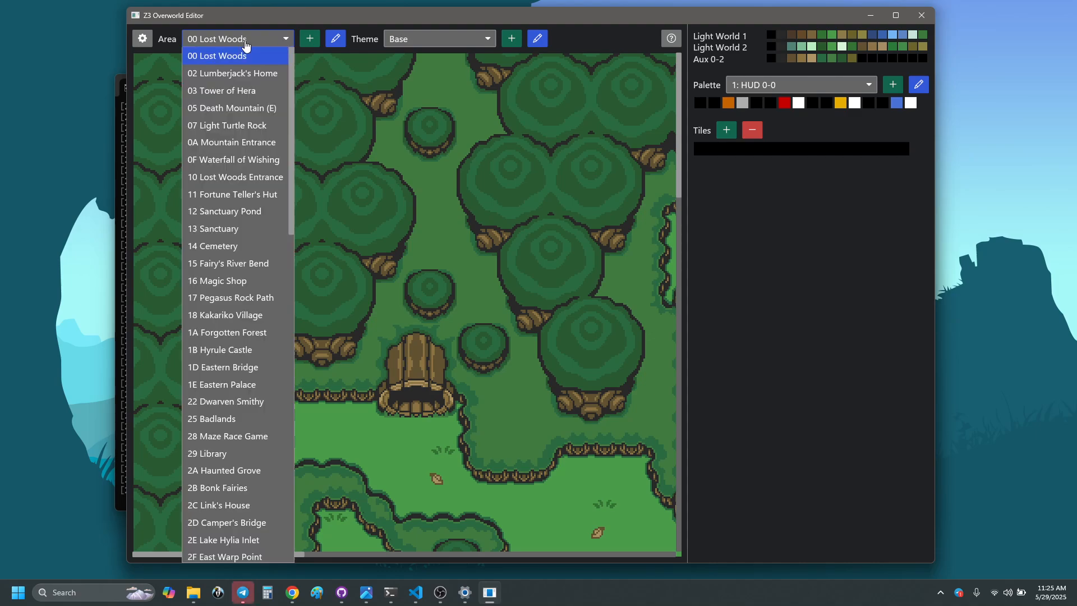
click(443, 38)
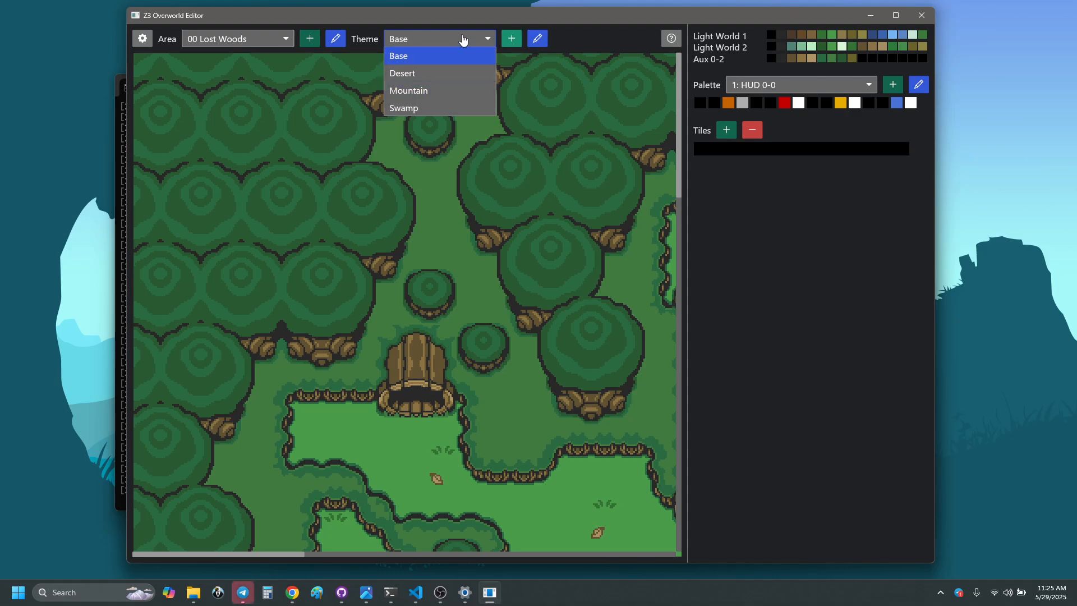
click(235, 39)
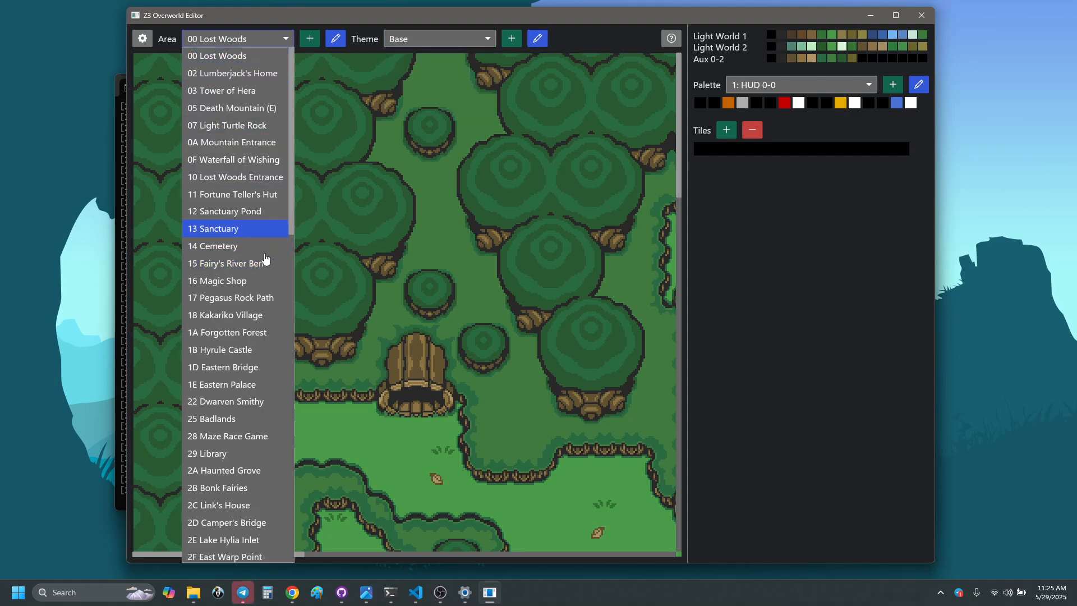
scroll(246, 270, down, 3)
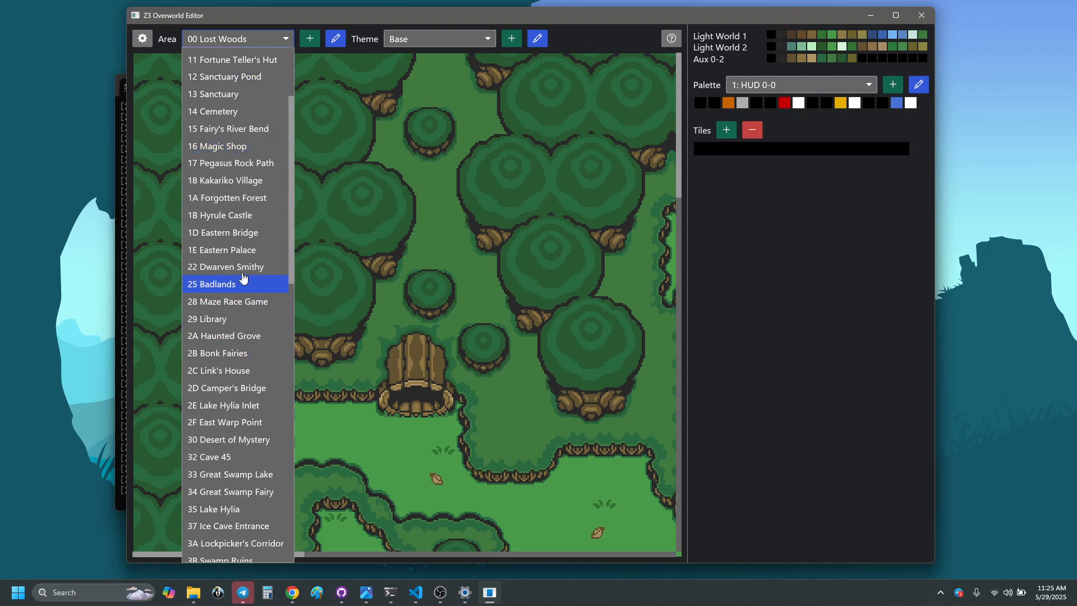
click(235, 249)
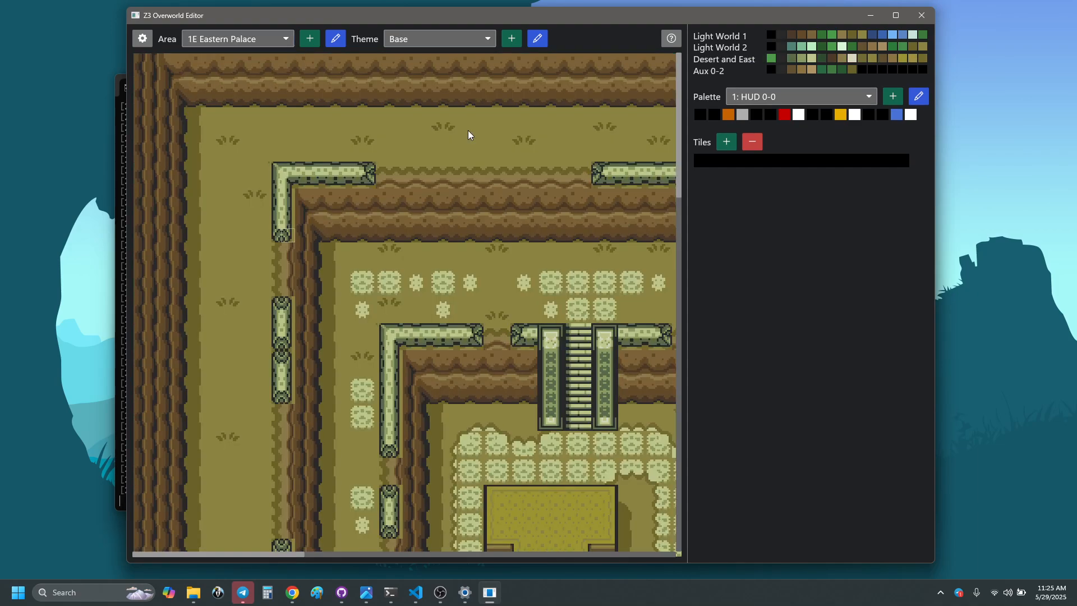
click(451, 39)
click(415, 104)
- Switch to the ALTTPRetiling repository on GitHub in Chrome and inspect its existing desert branch
key(super+d)
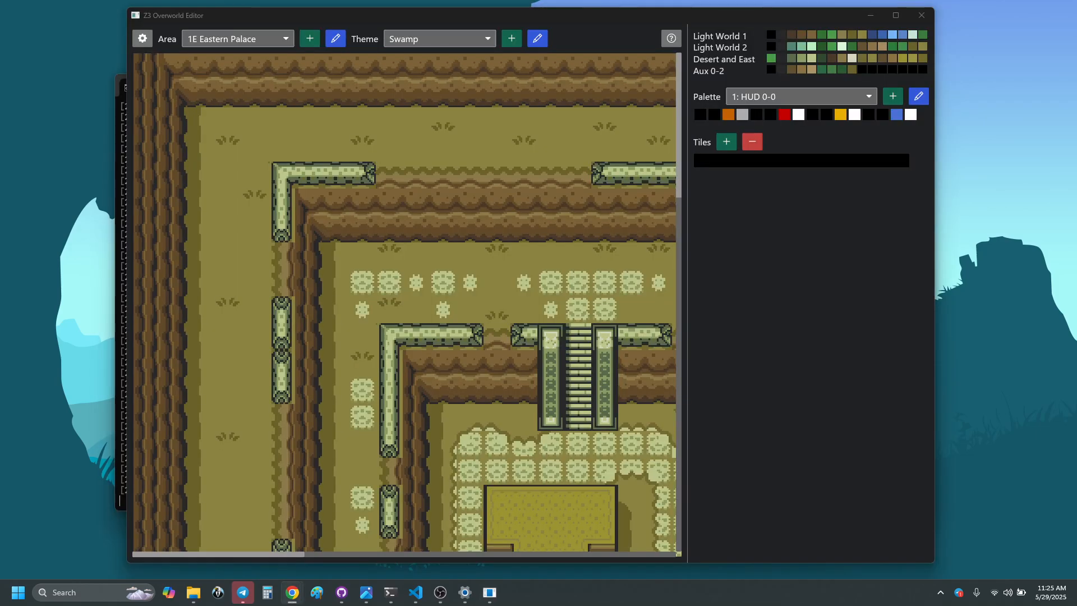
key(super+d)
drag(1076, 306, 236, 9)
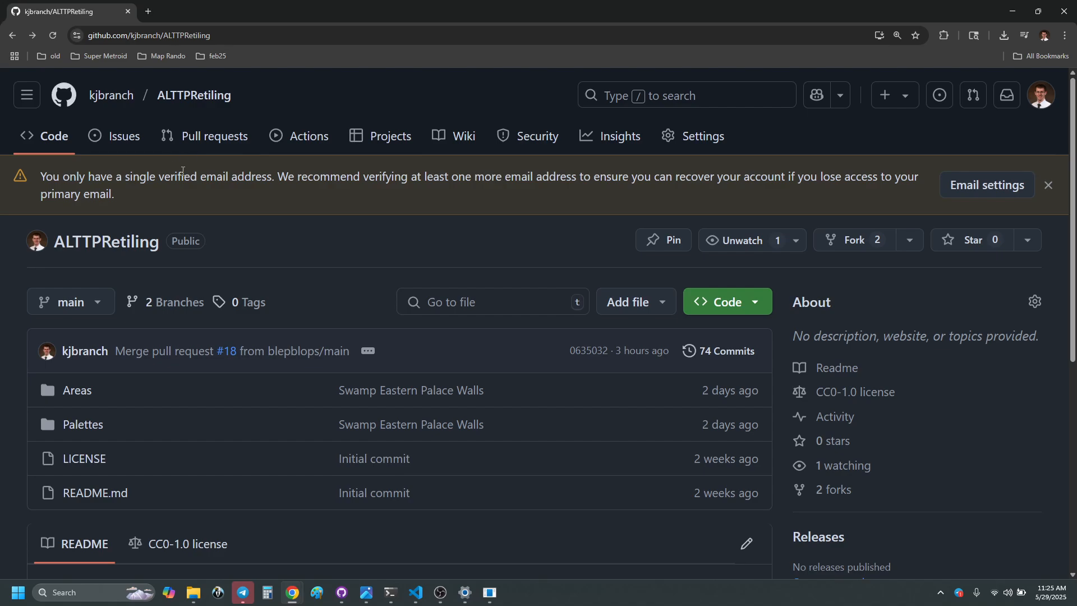
scroll(245, 279, down, 1)
click(174, 247)
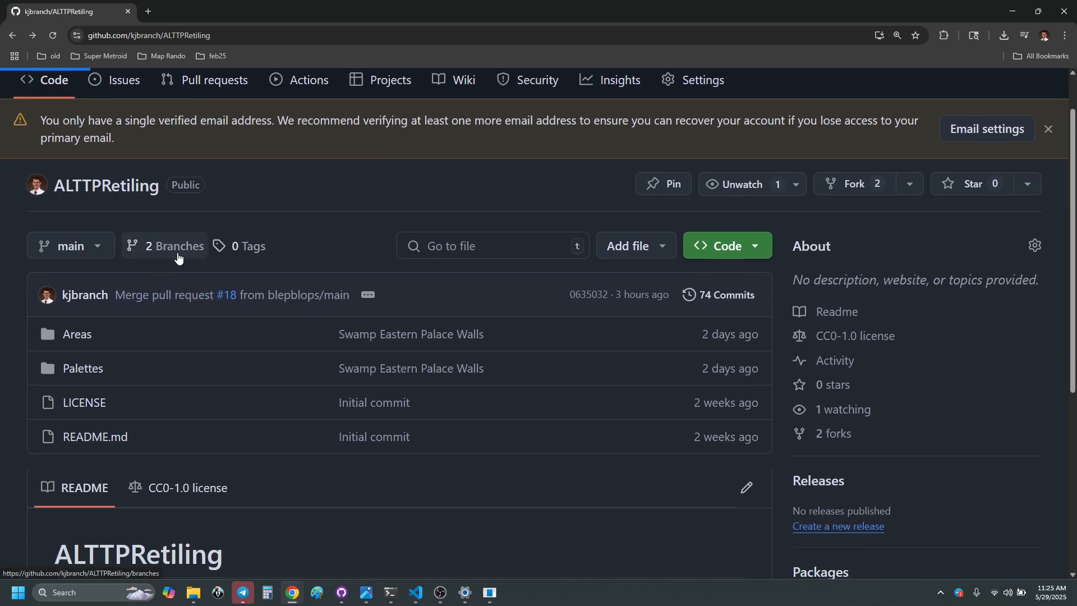
scroll(382, 286, down, 3)
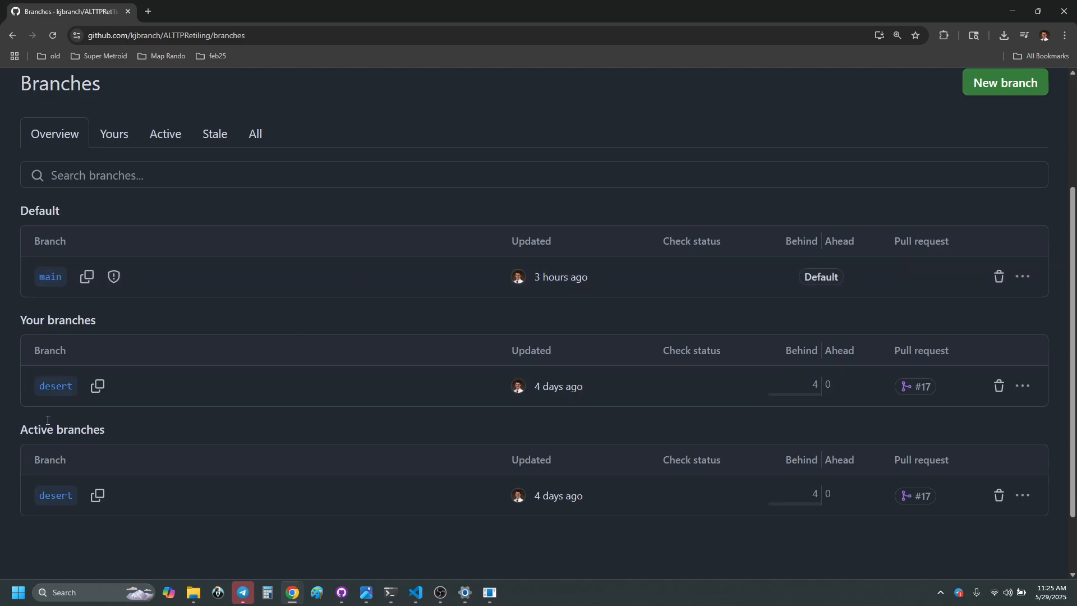
click(58, 388)
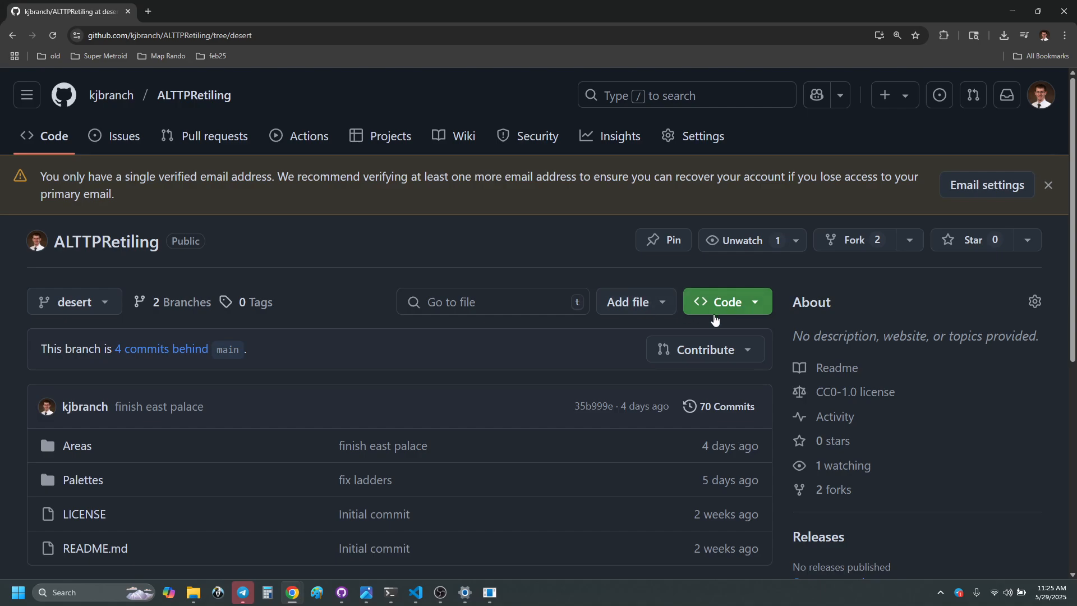
scroll(772, 284, down, 1)
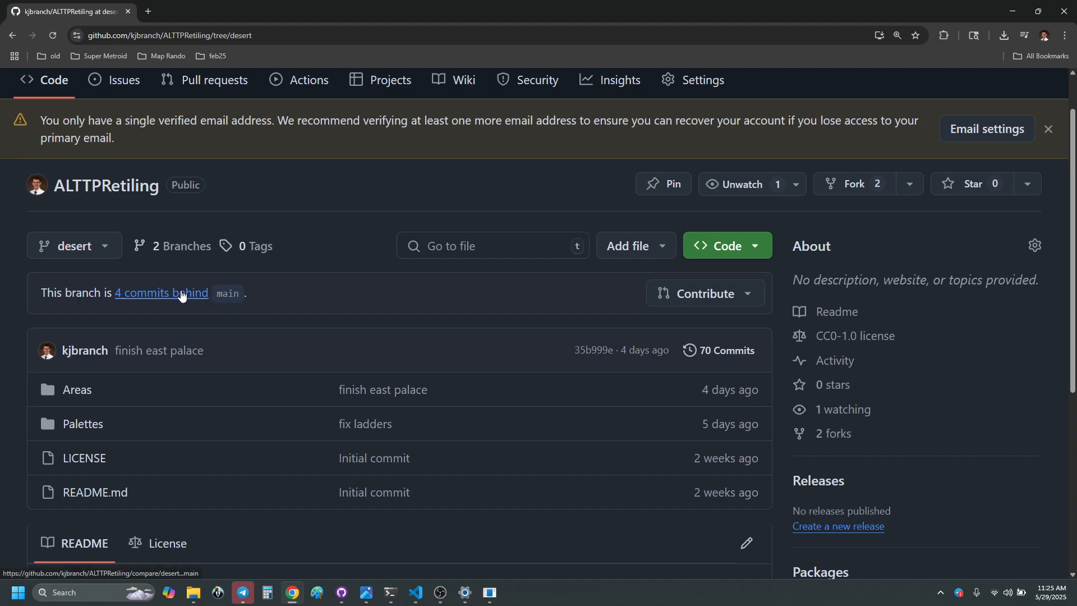
scroll(543, 361, down, 3)
scroll(544, 362, up, 3)
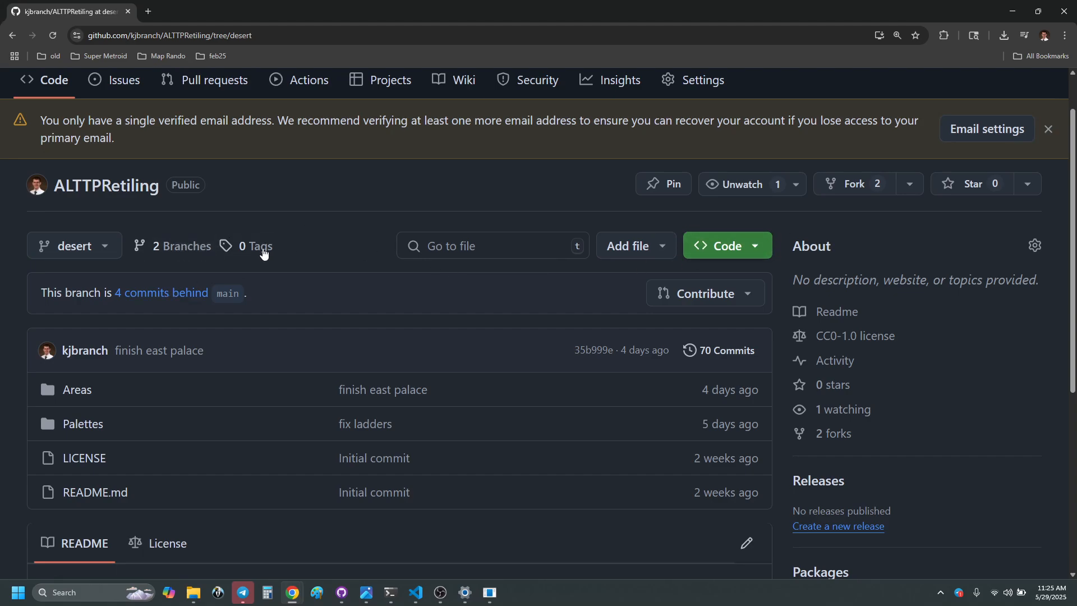
- Create a new branch named desert-2 from main in the ALTTPRetiling repository
click(191, 250)
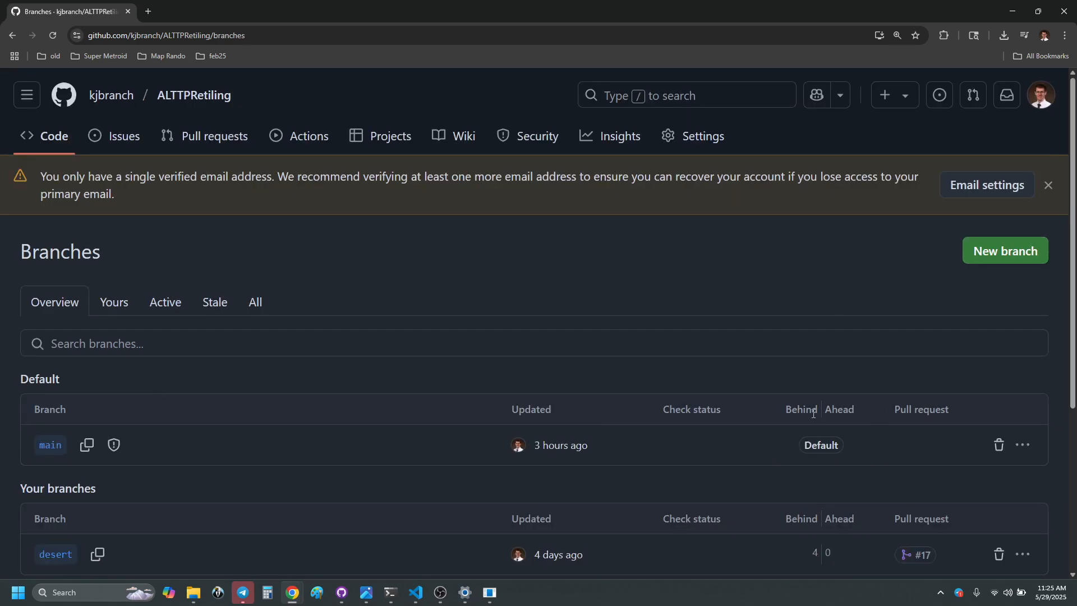
click(1001, 251)
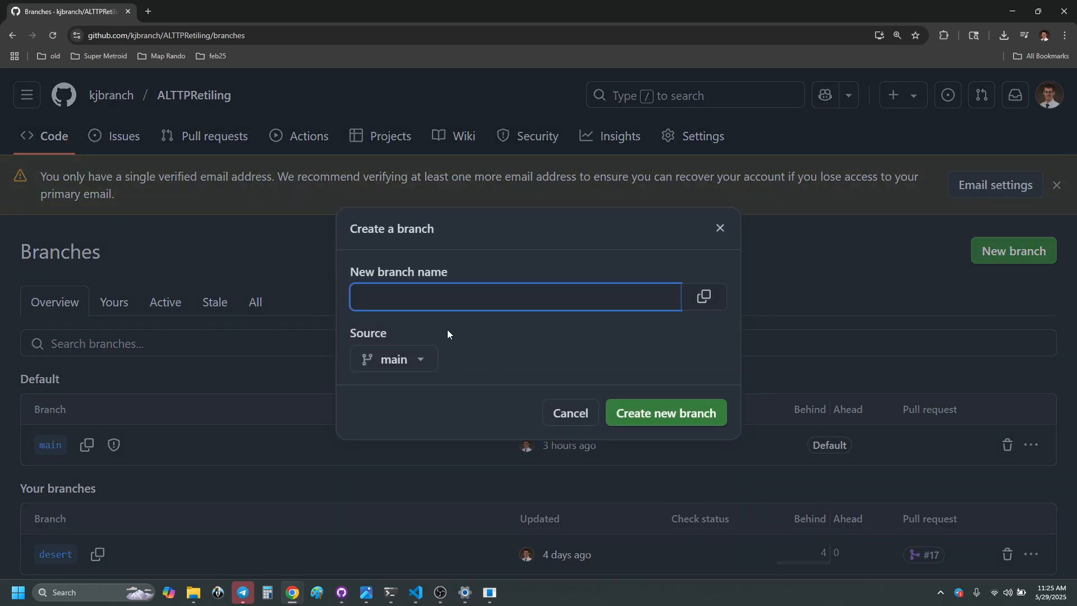
text(desert-21)
key(BackSpace)
click(368, 364)
click(471, 339)
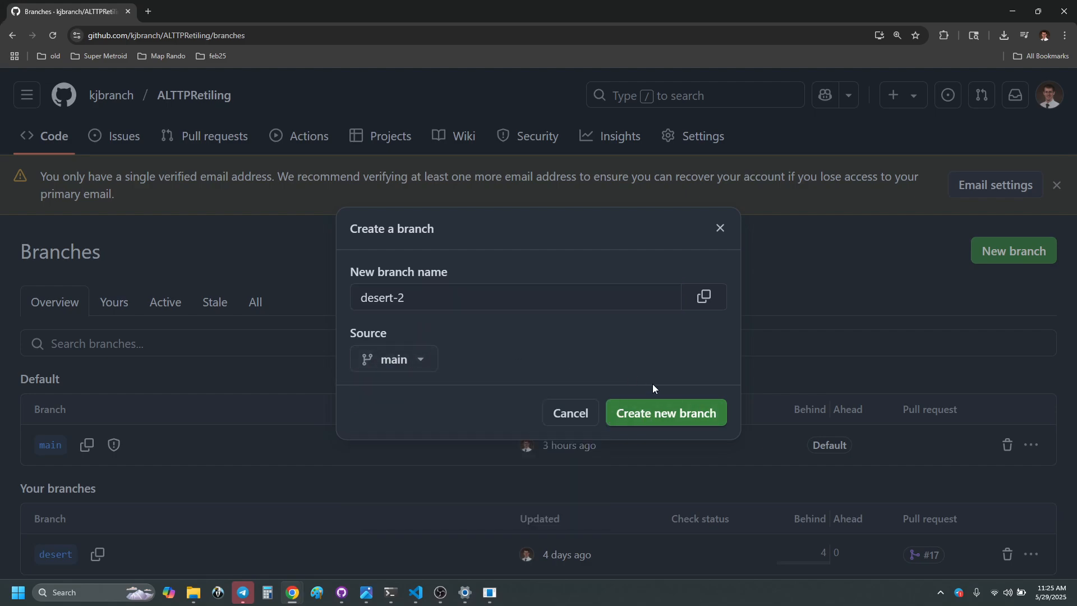
click(668, 411)
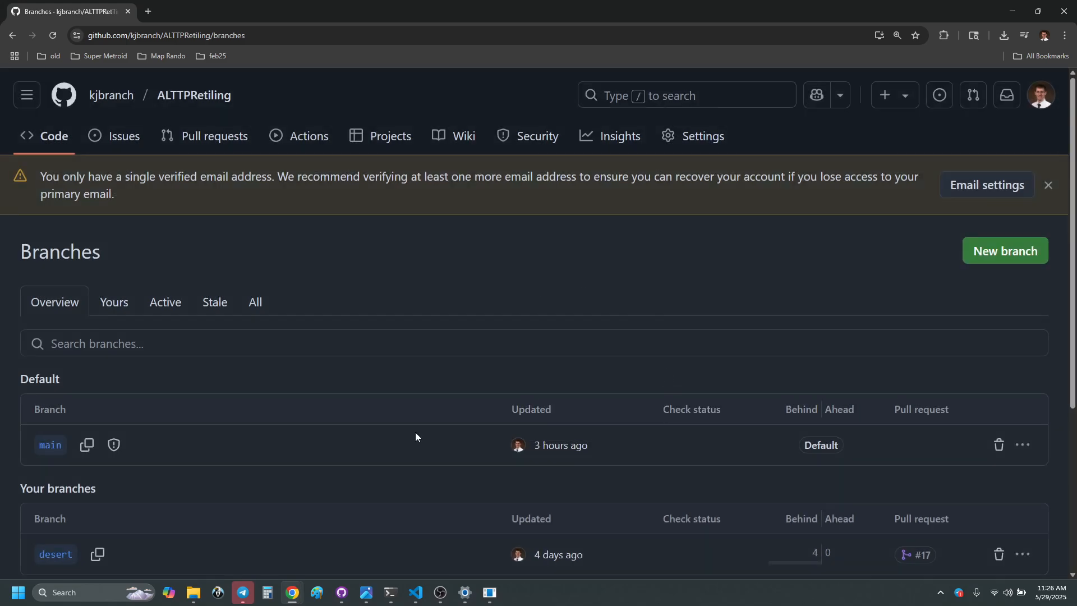
- Switch to GitHub Desktop and make ALTTPRetiling the current repository
click(341, 592)
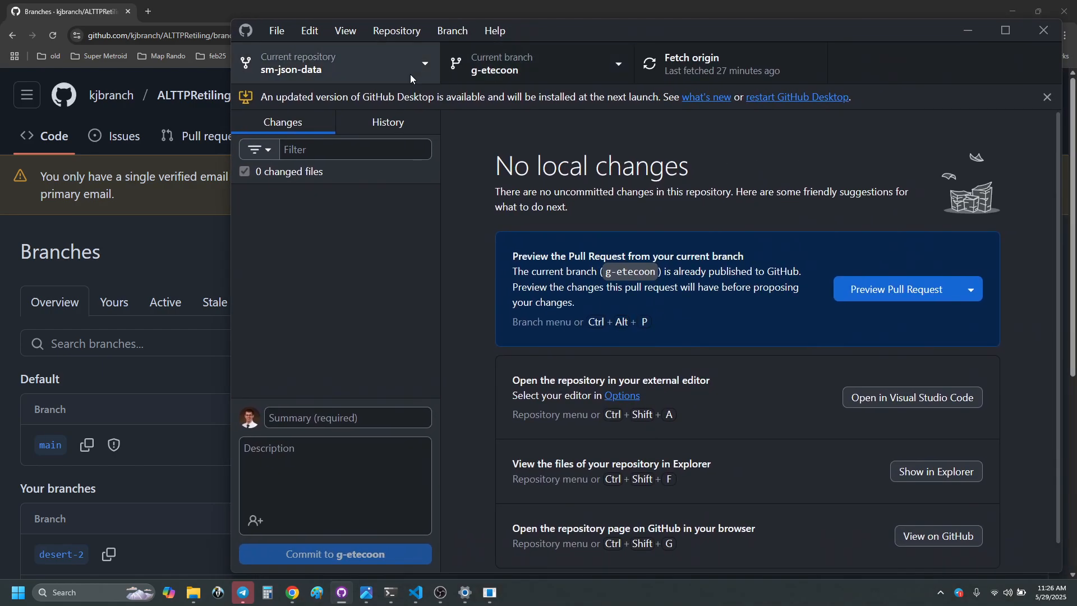
drag(570, 31, 603, 0)
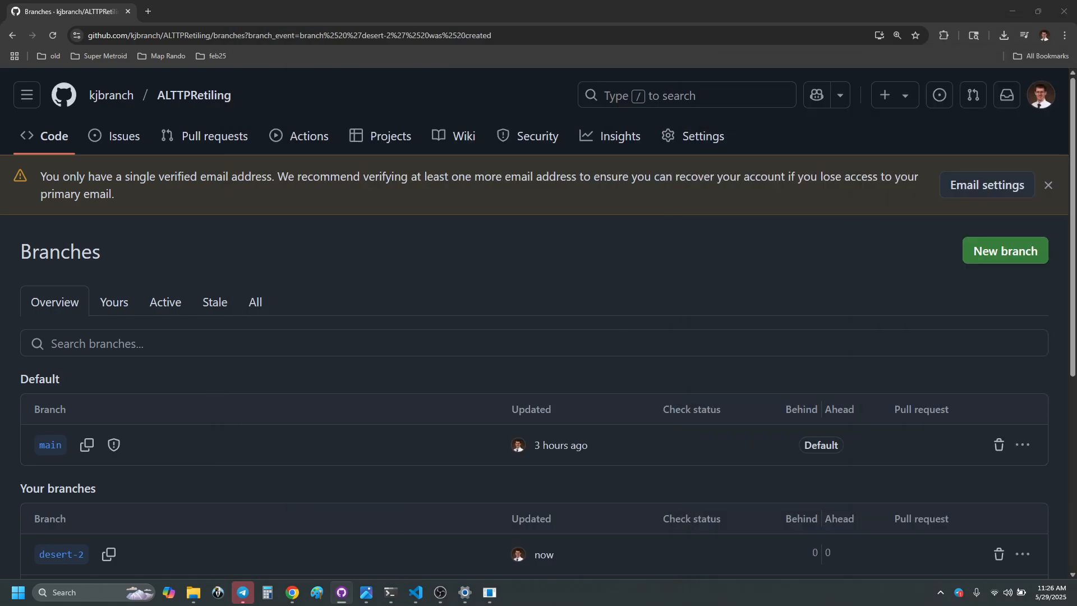
drag(1009, 1, 629, 31)
- Fetch origin for the repository and check out the desert-2 branch
click(637, 62)
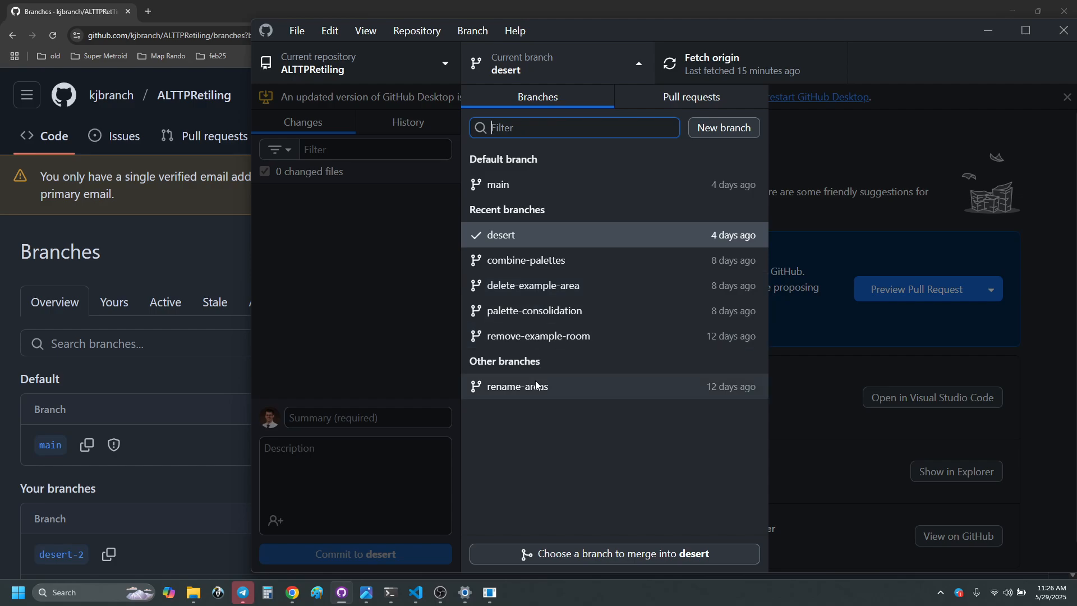
click(708, 53)
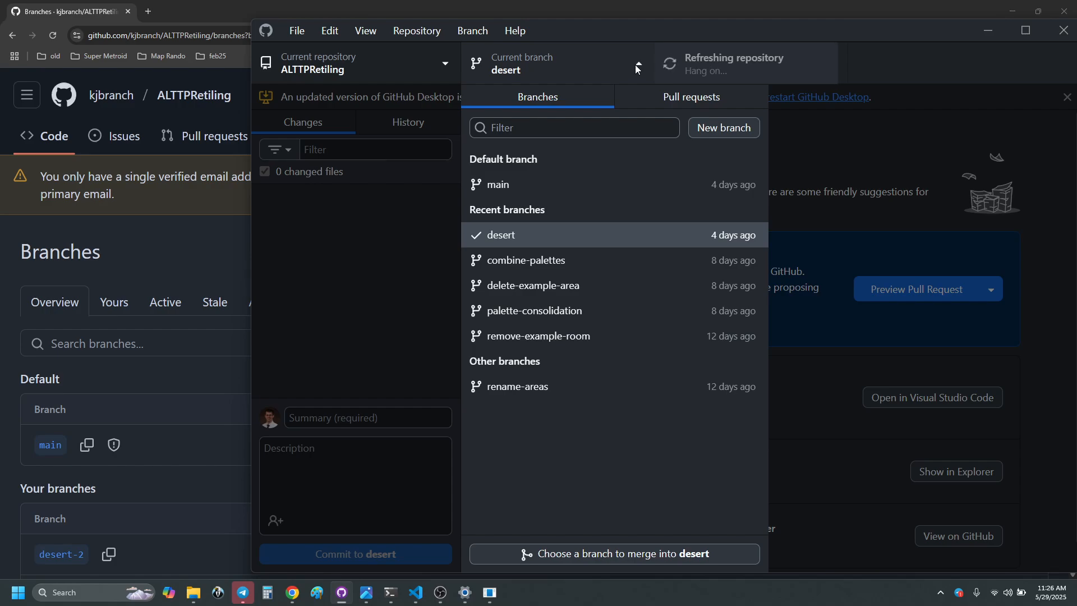
click(529, 412)
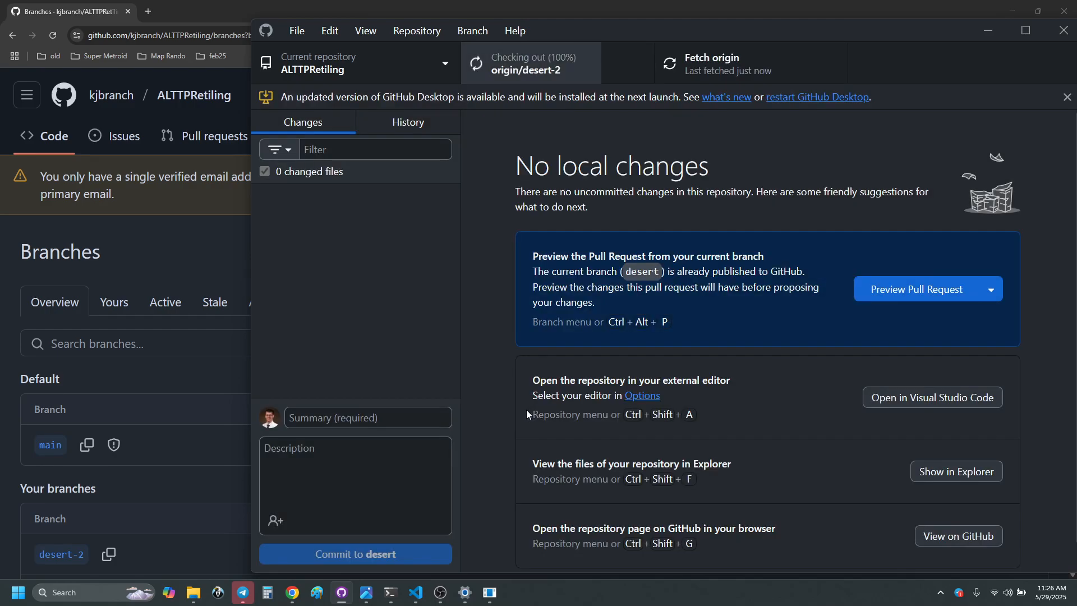
- Switch back to the Z3 Overworld Editor and accept the file changes detected on disk
click(490, 593)
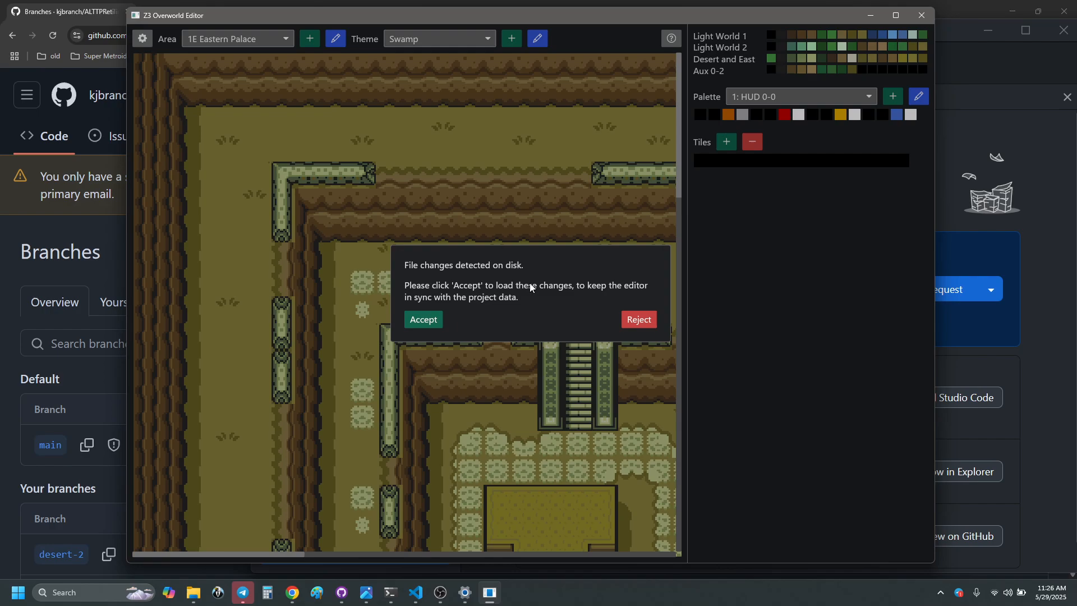
click(429, 319)
- Show area 1E Eastern Palace with its Swamp theme in the reloaded project
click(241, 38)
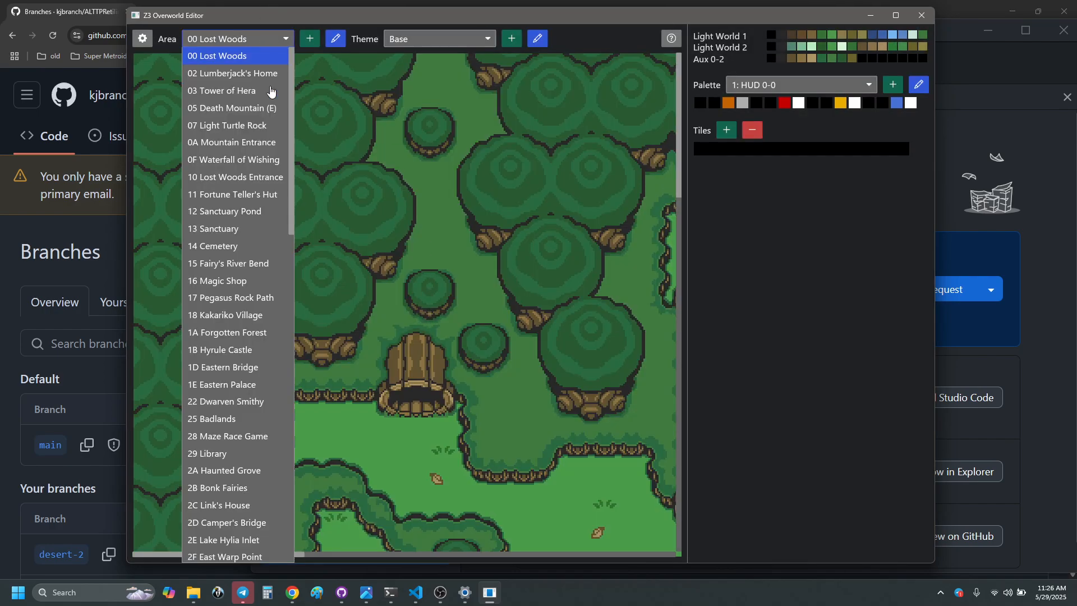
scroll(241, 351, down, 4)
scroll(240, 353, down, 2)
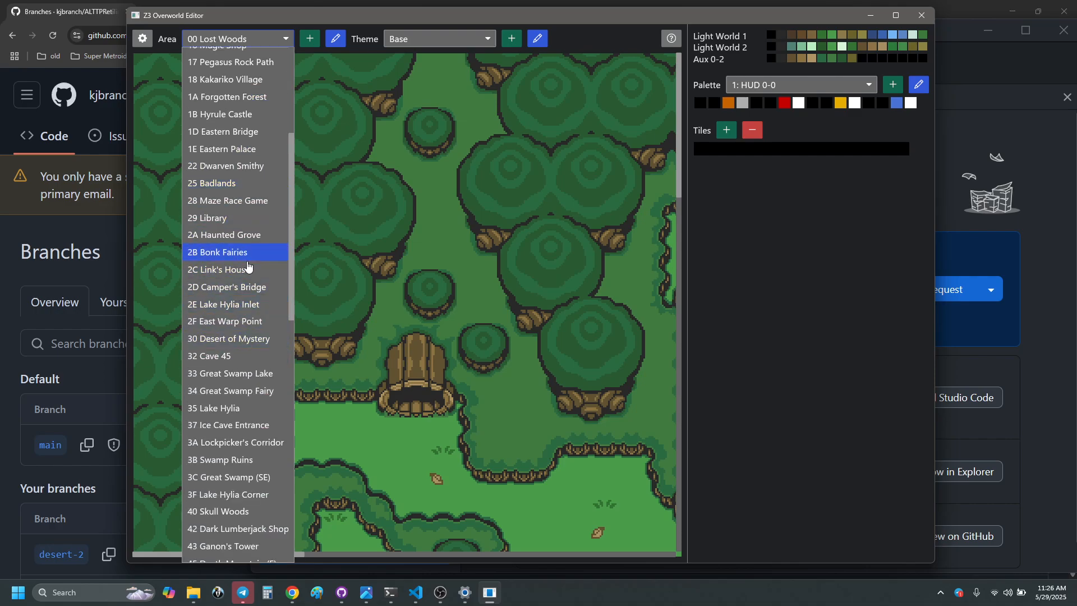
scroll(240, 247, up, 1)
click(239, 183)
click(455, 39)
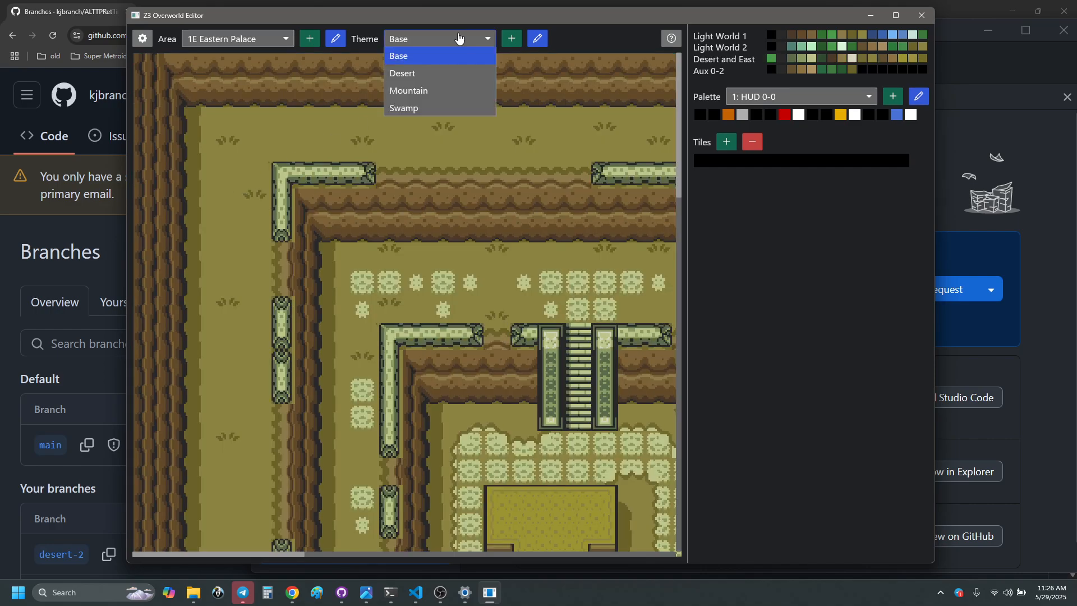
click(421, 106)
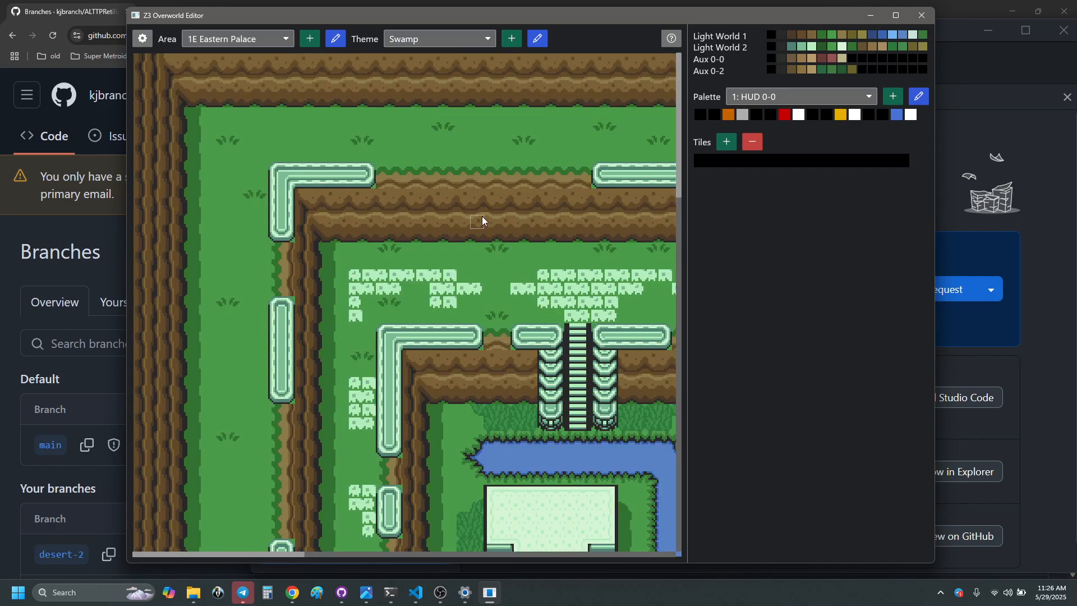
- Minimize the browser and GitHub Desktop windows behind the editor, and maximize the Z3 Overworld Editor
drag(955, 8, 807, 0)
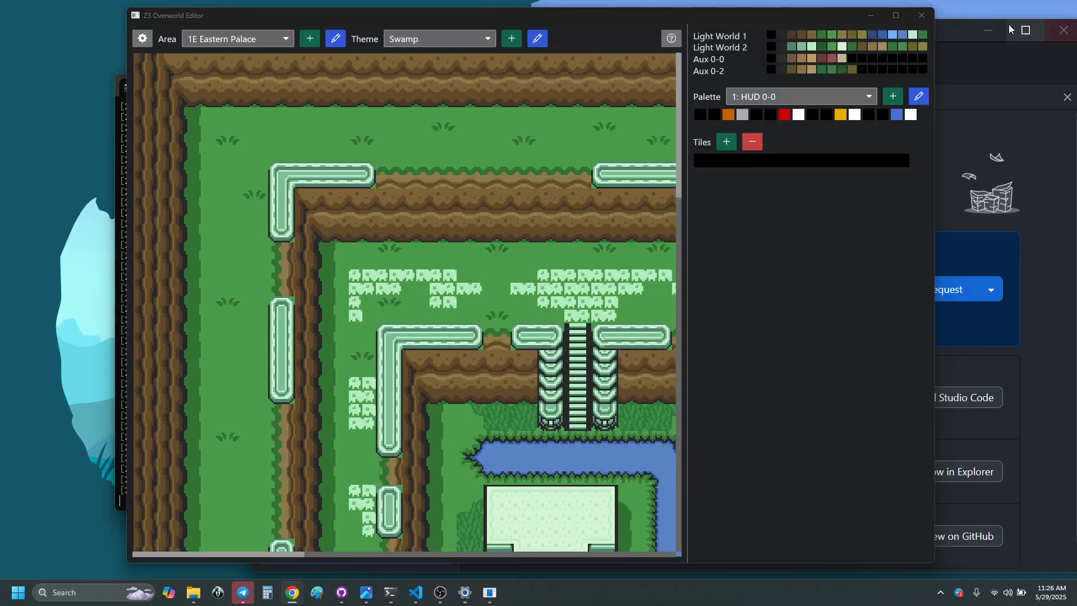
click(961, 35)
drag(919, 37, 1076, 50)
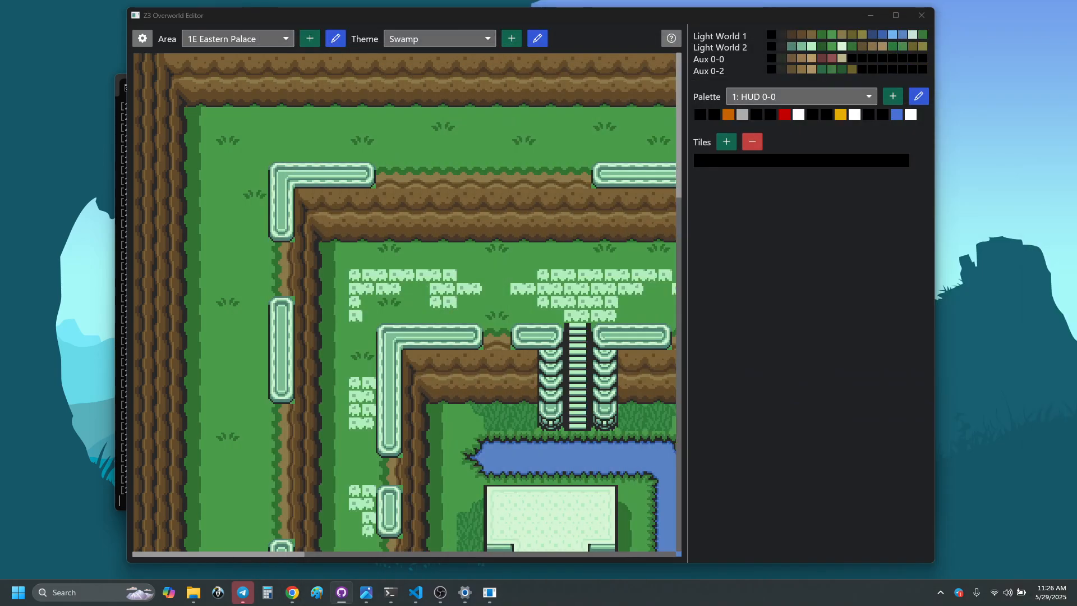
click(896, 16)
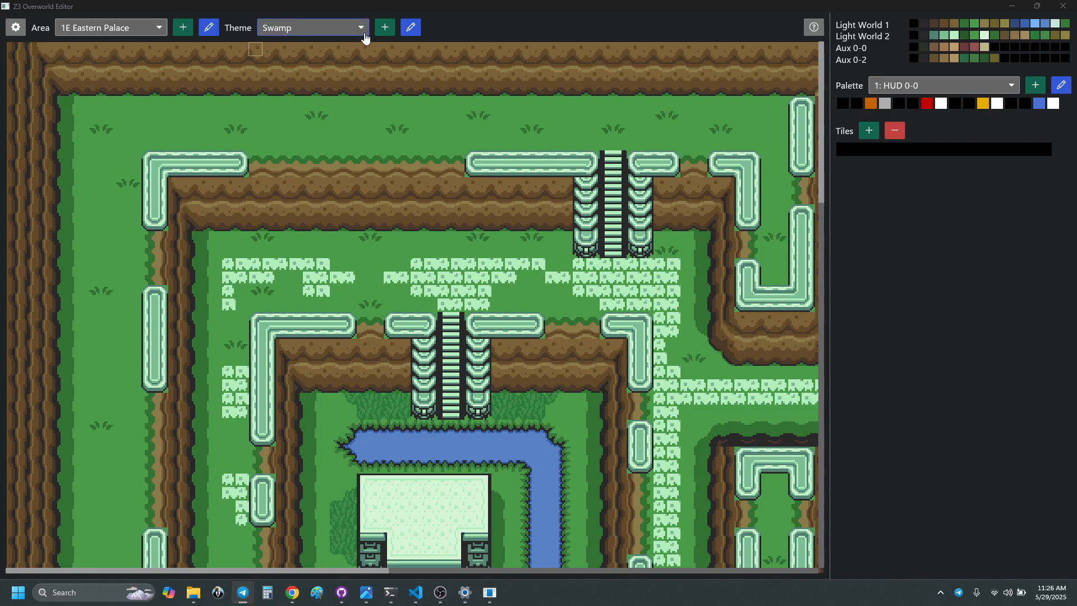
- Check the themes available for Eastern Palace and open the editor's help on essential keyboard controls
click(120, 30)
click(361, 28)
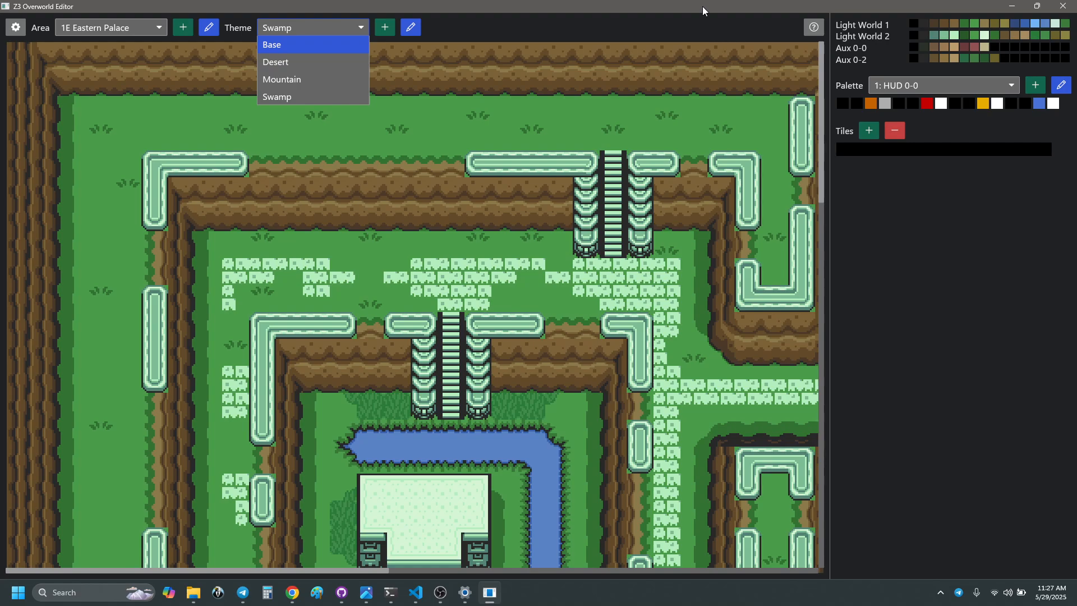
click(323, 34)
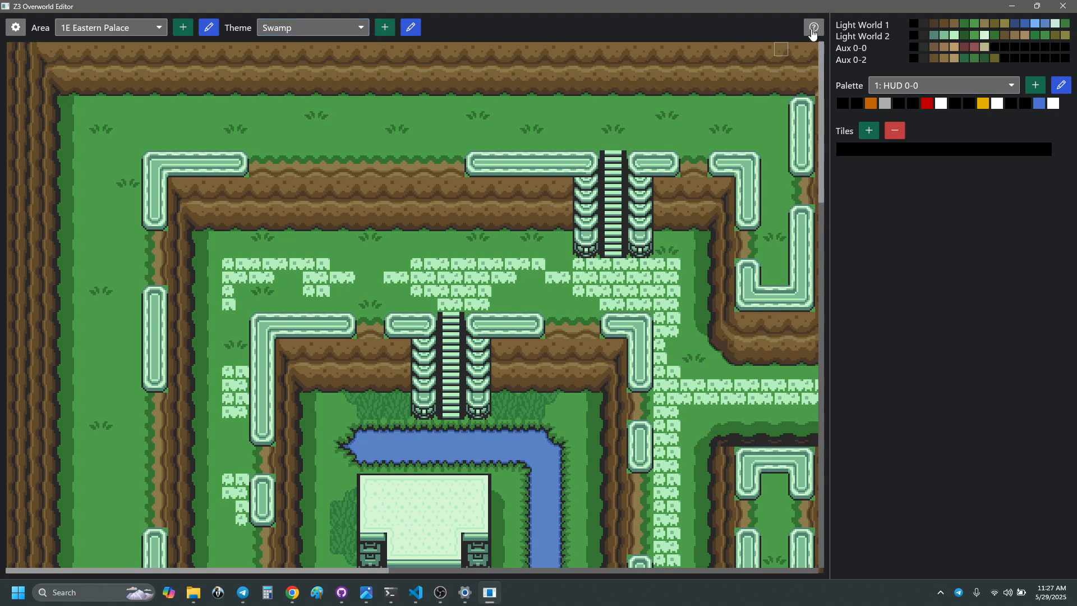
click(813, 28)
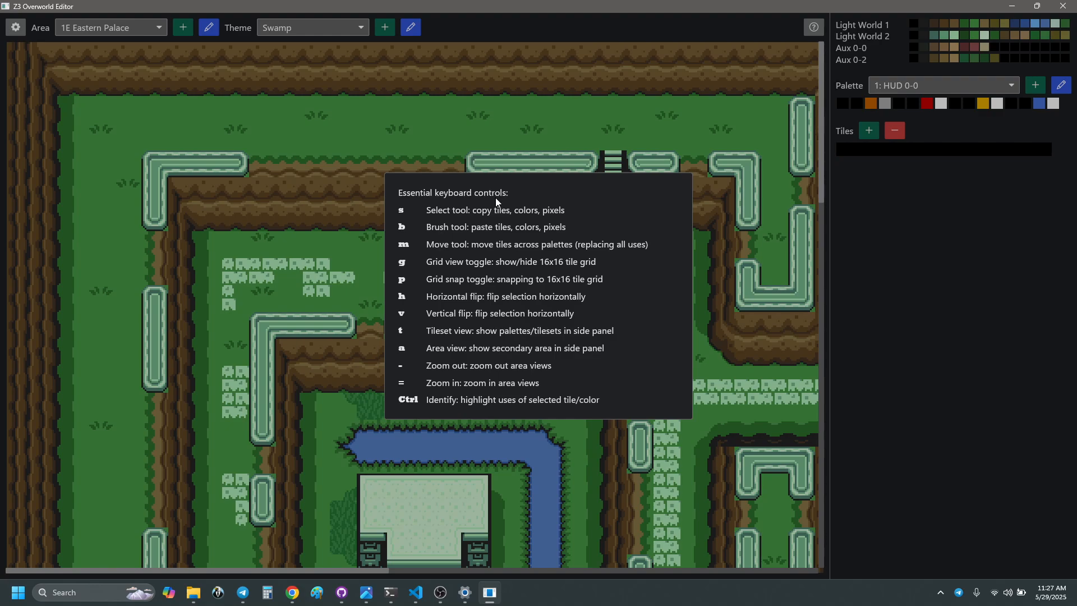
- Close the editor's keyboard controls help and the blank Paint window
click(763, 22)
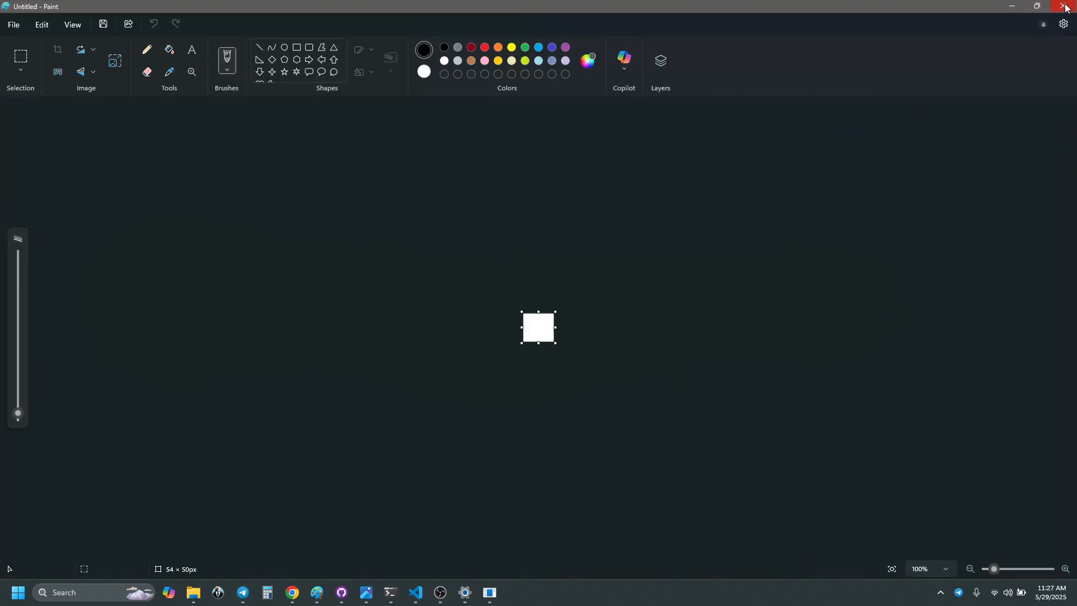
click(1064, 6)
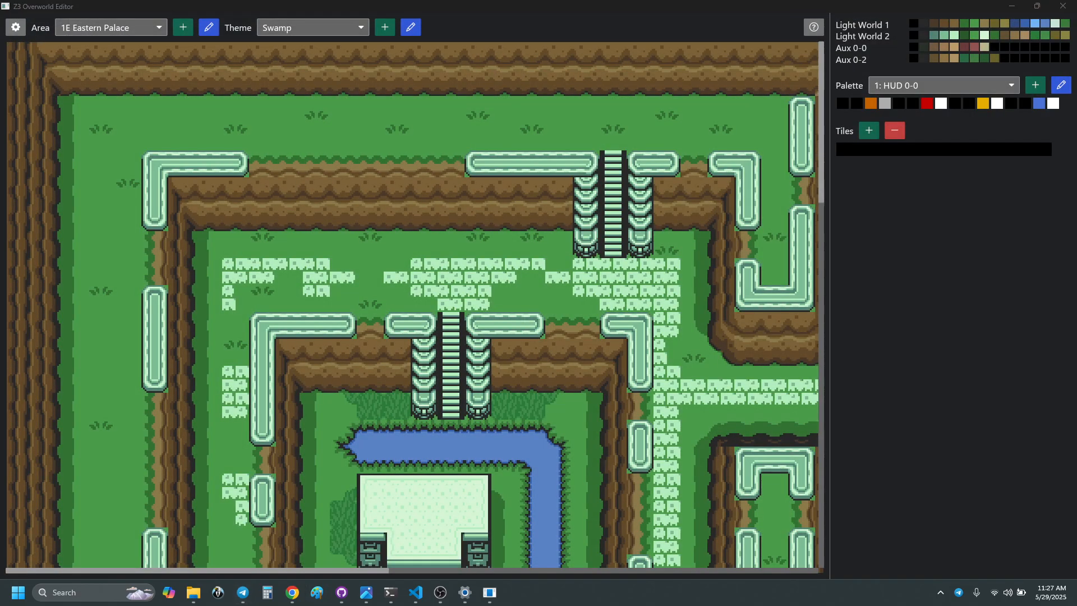
key(super+d)
key(super+d)
key(super+d)
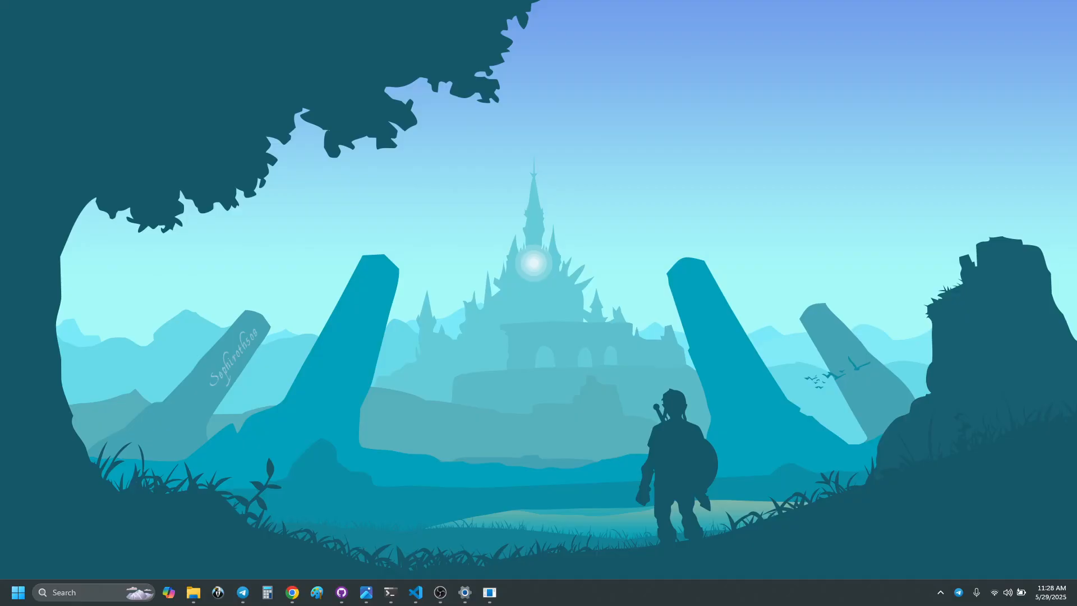
key(super+d)
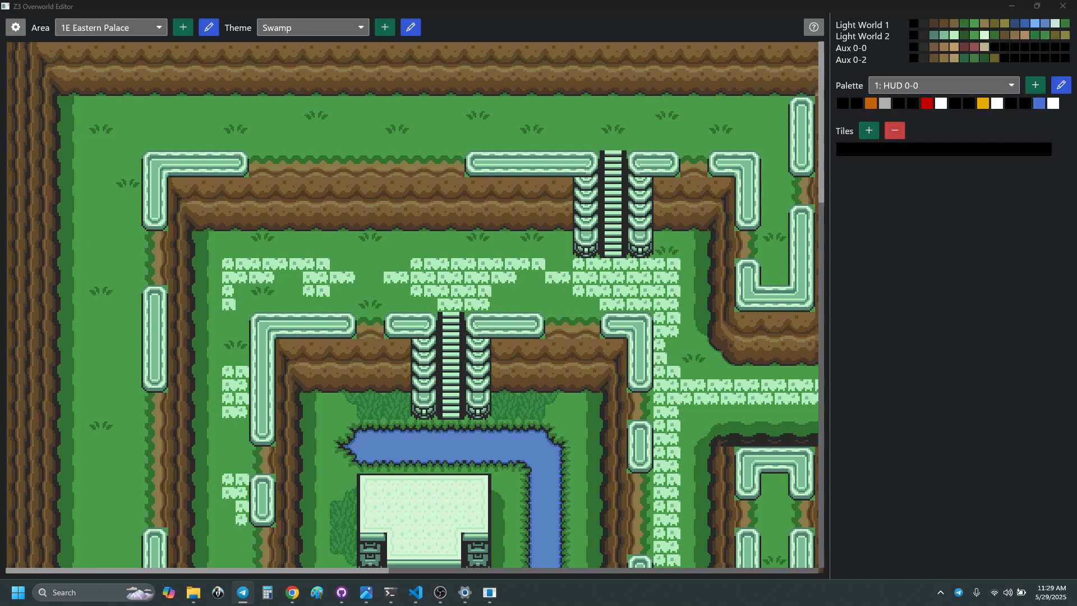
- Show the Light World 1 palette's colors and tiles with its dark brown color selected
click(935, 25)
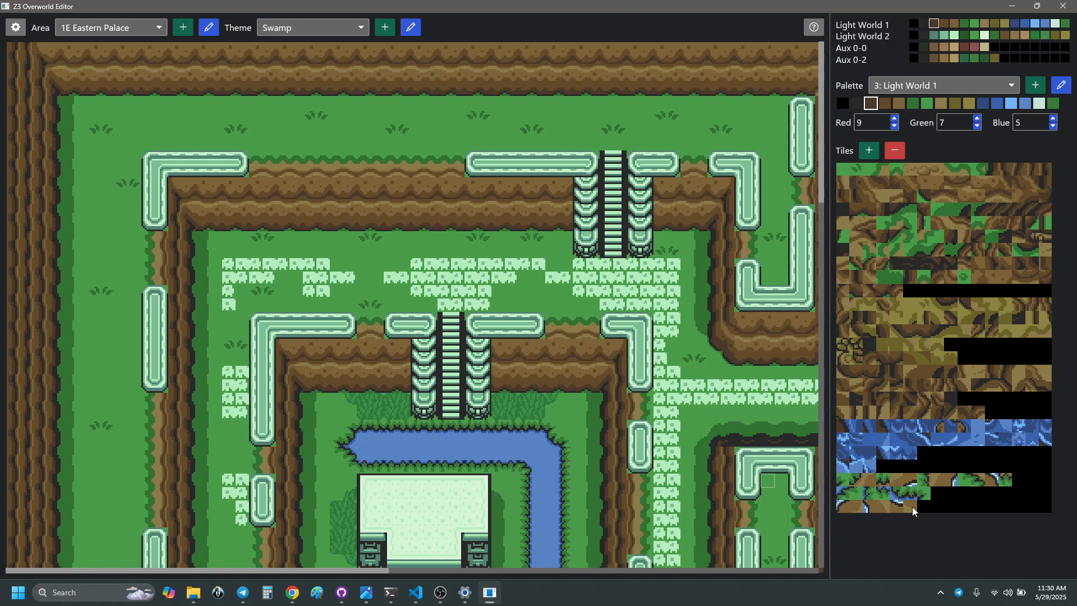
- Show area 25 Badlands and switch its theme to Base
click(155, 29)
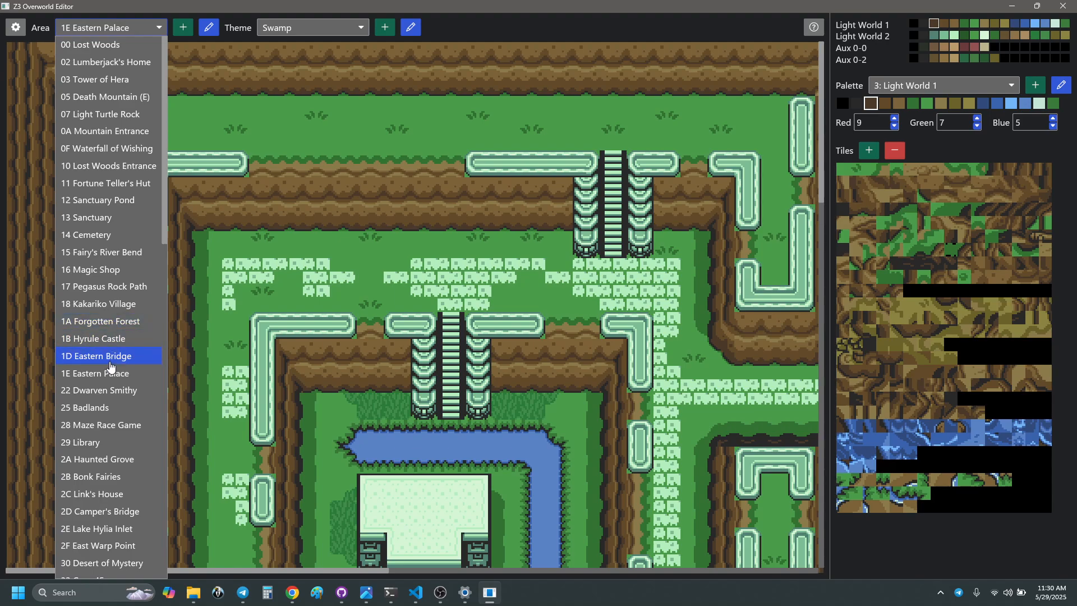
scroll(110, 367, down, 1)
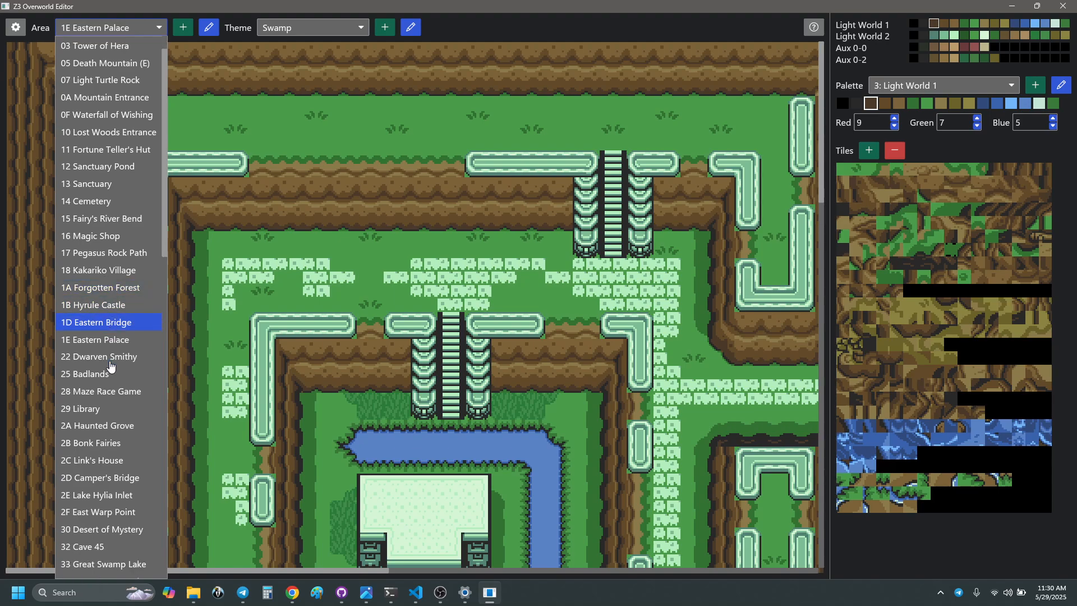
click(121, 324)
key(Down)
key(Down)
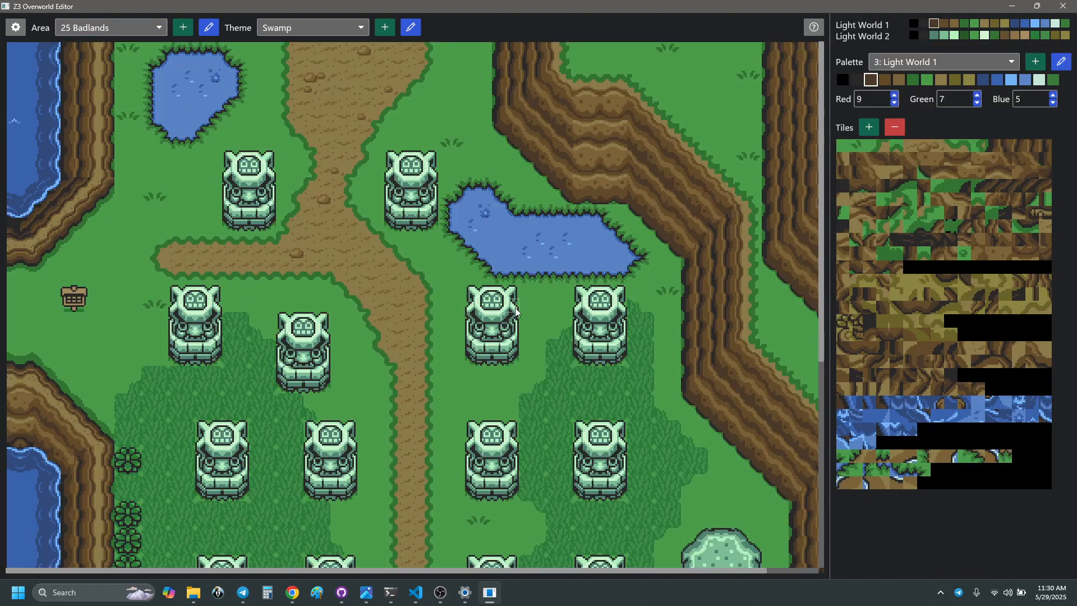
scroll(513, 308, down, 5)
click(351, 32)
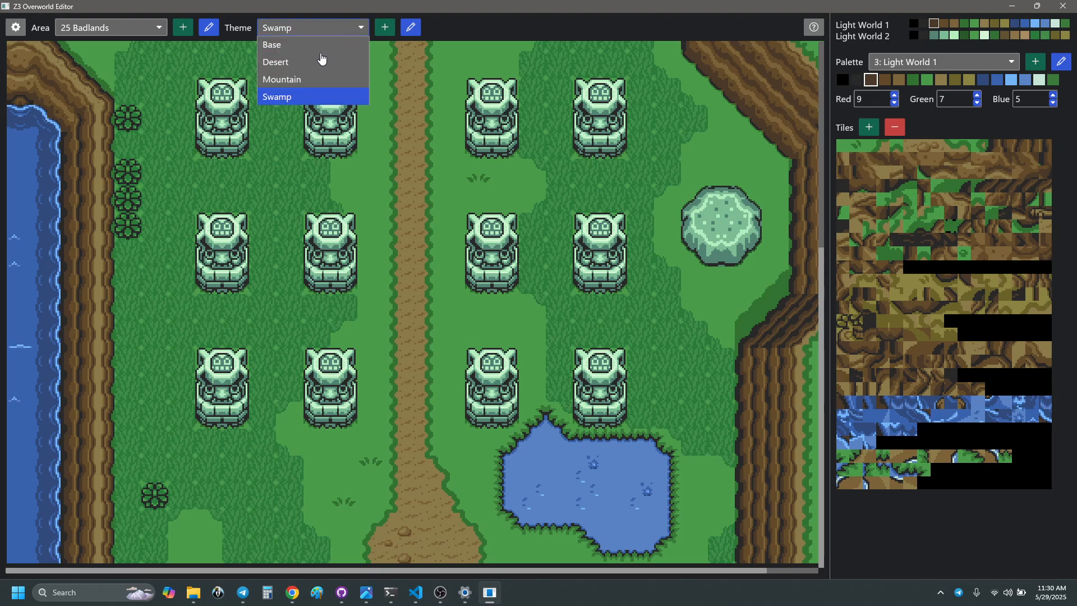
click(290, 55)
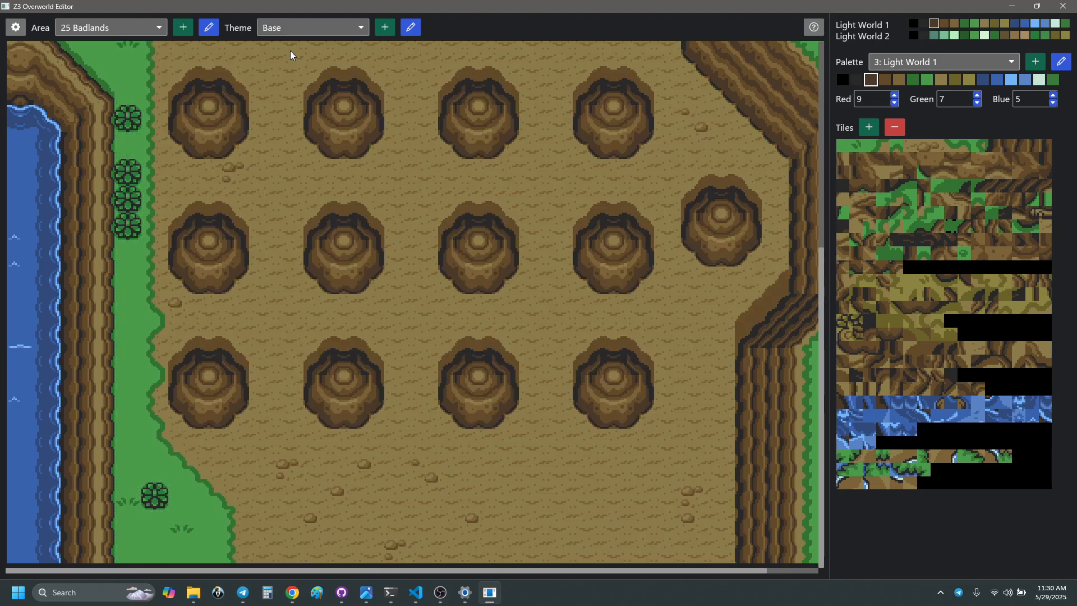
- Show the upper part of area 2D Camper's Bridge in the Base theme
click(114, 28)
scroll(116, 381, down, 2)
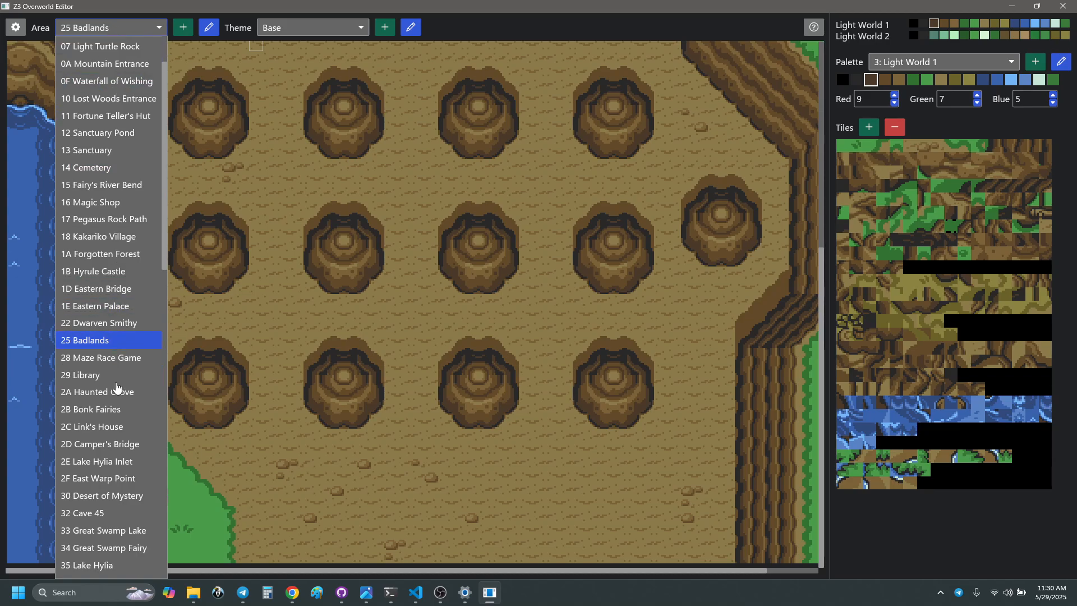
click(117, 415)
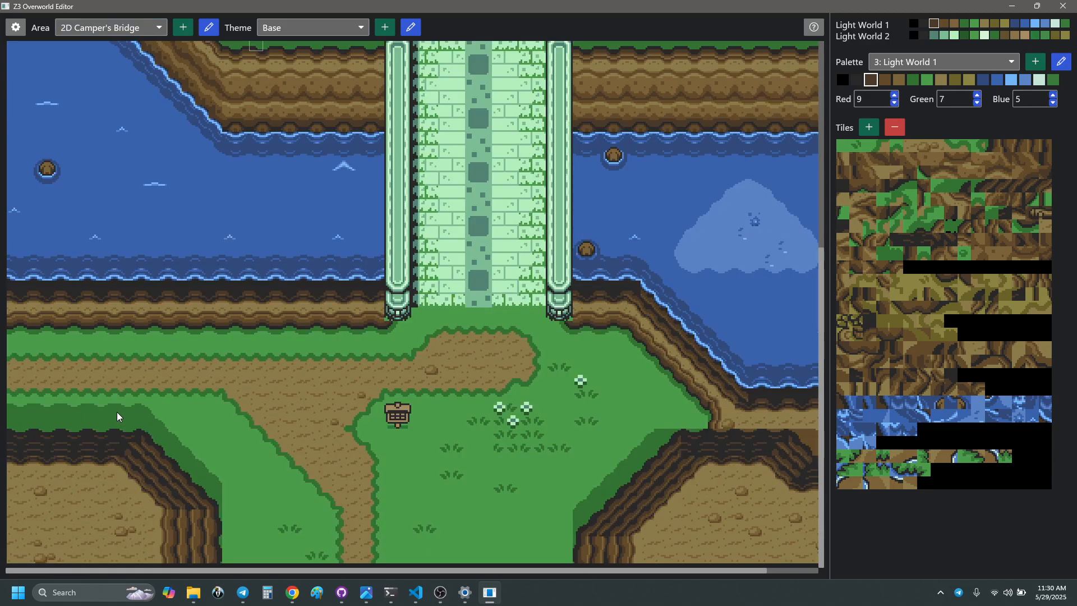
scroll(196, 115, up, 8)
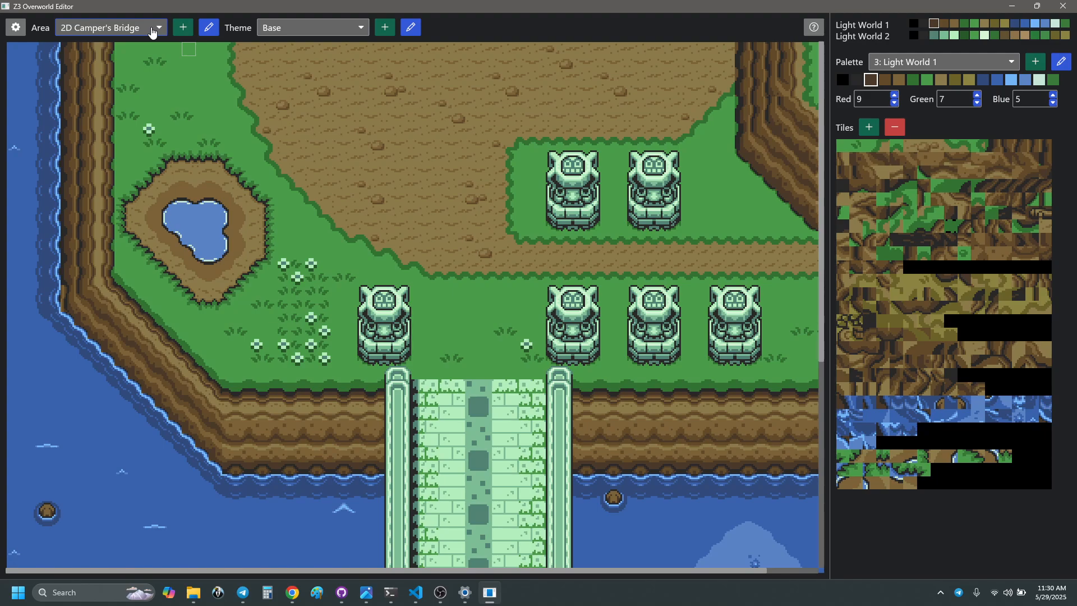
- Show the Light World 2 palette's tiles, and switch the palette to 81: Aux 11-2
click(932, 36)
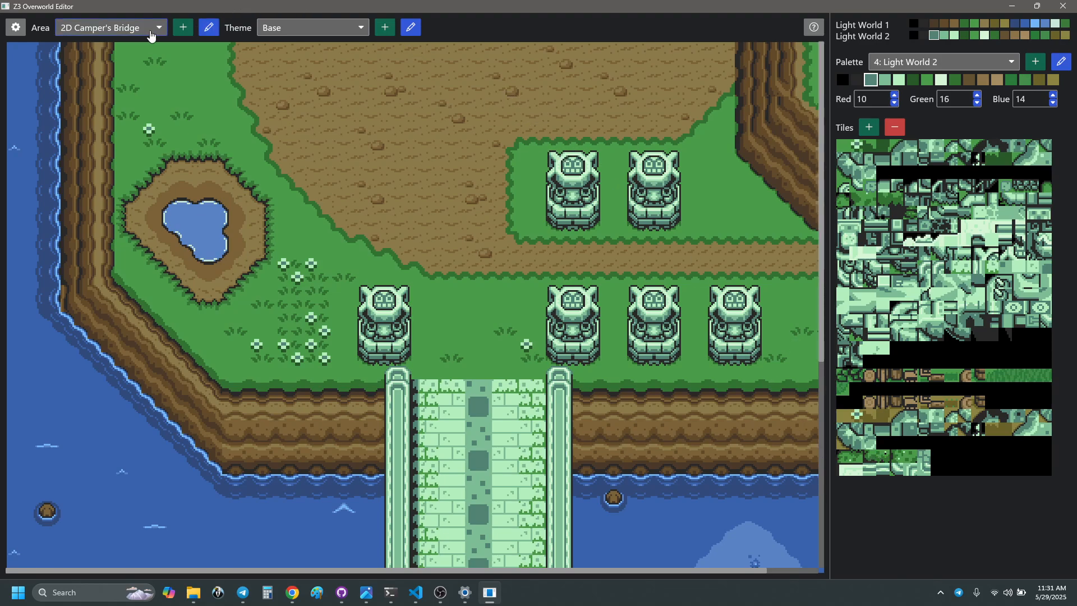
click(143, 26)
scroll(103, 239, up, 2)
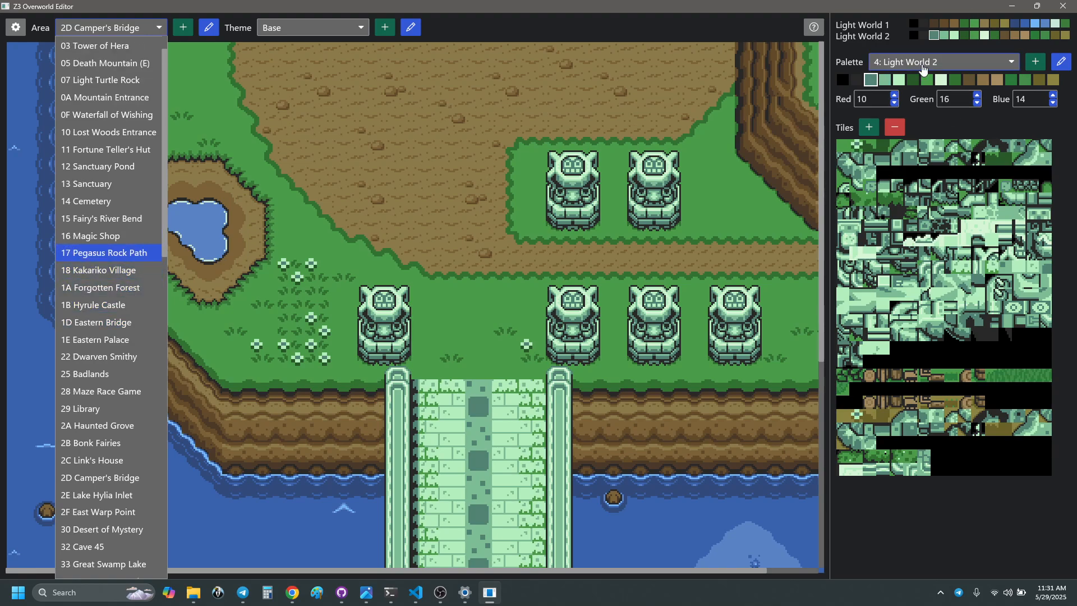
click(898, 48)
click(952, 67)
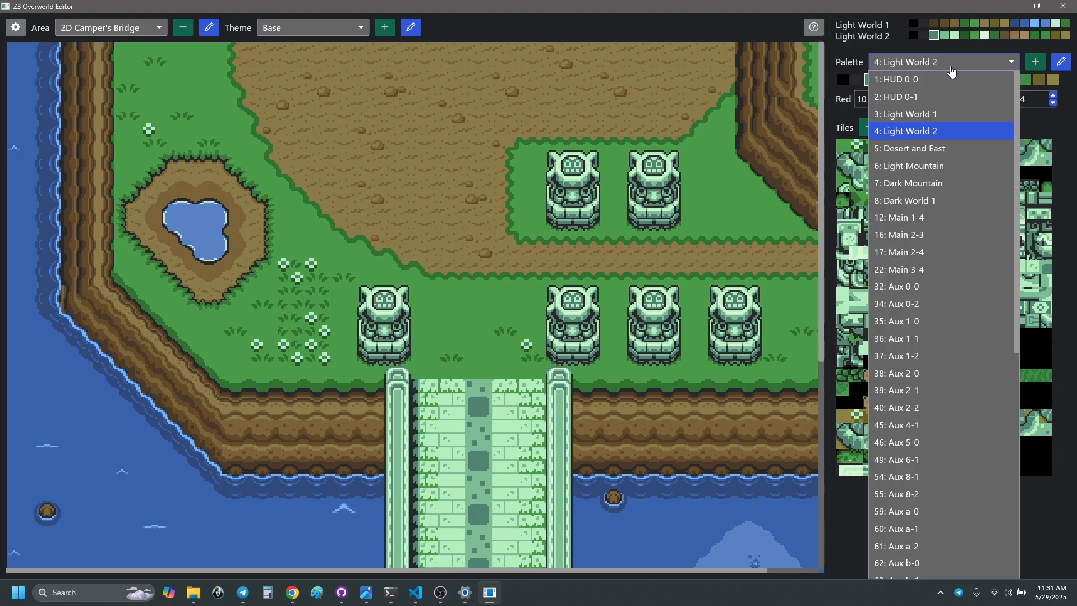
scroll(967, 303, down, 10)
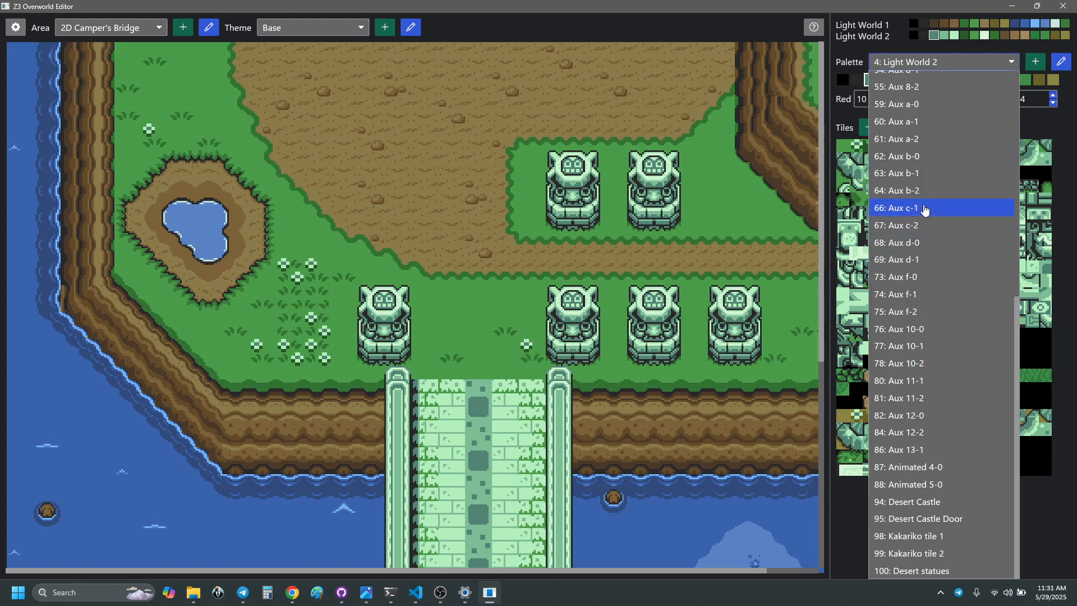
click(910, 400)
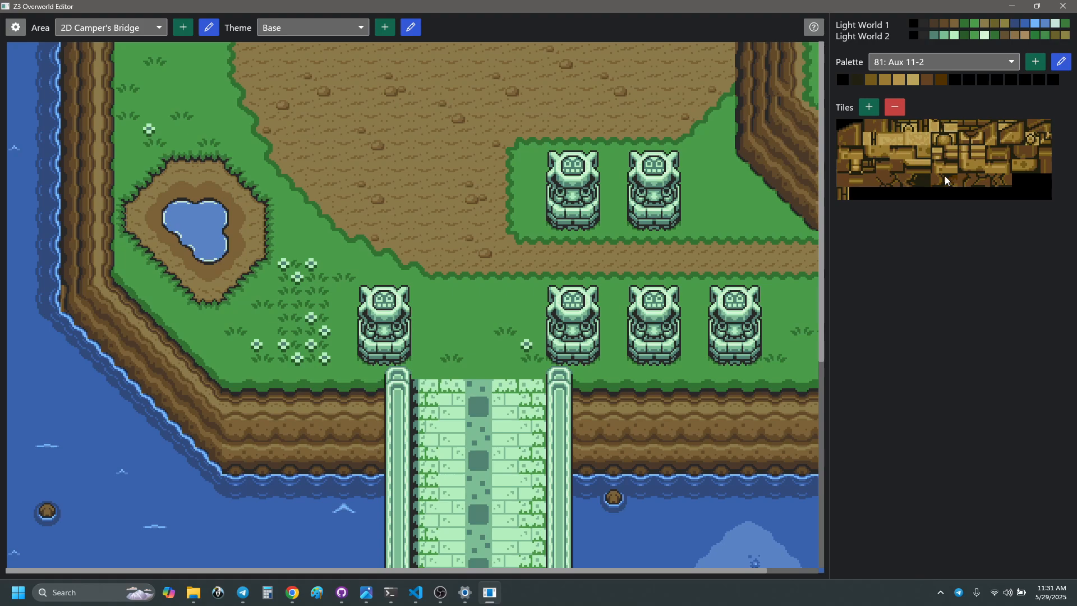
- Place Aux 11-2 tile $07 on the dirt path between the statues in Camper's Bridge, and undo the placement
click(932, 129)
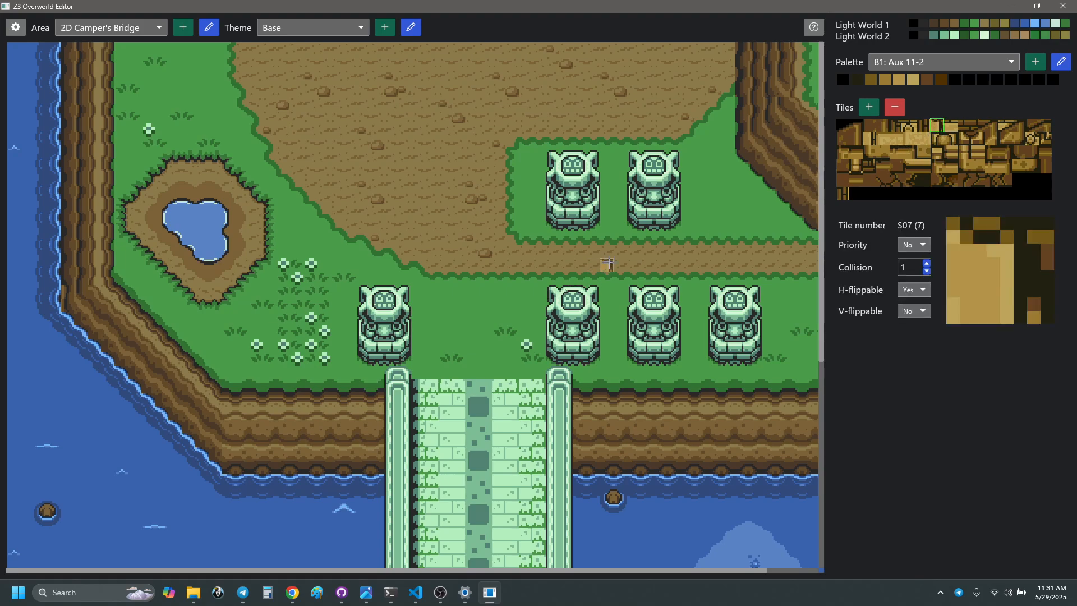
click(617, 265)
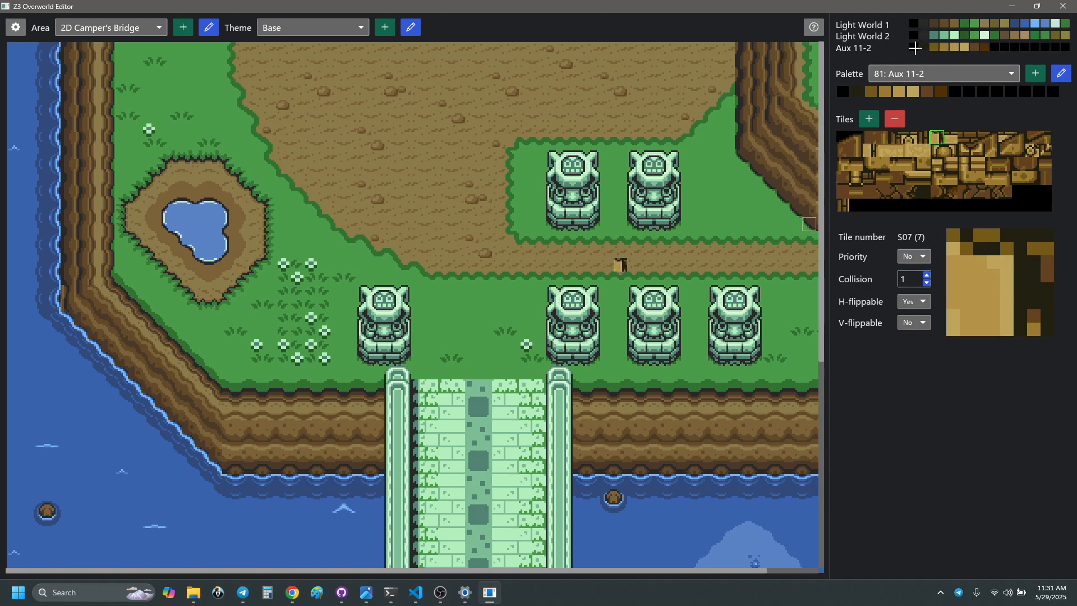
click(914, 47)
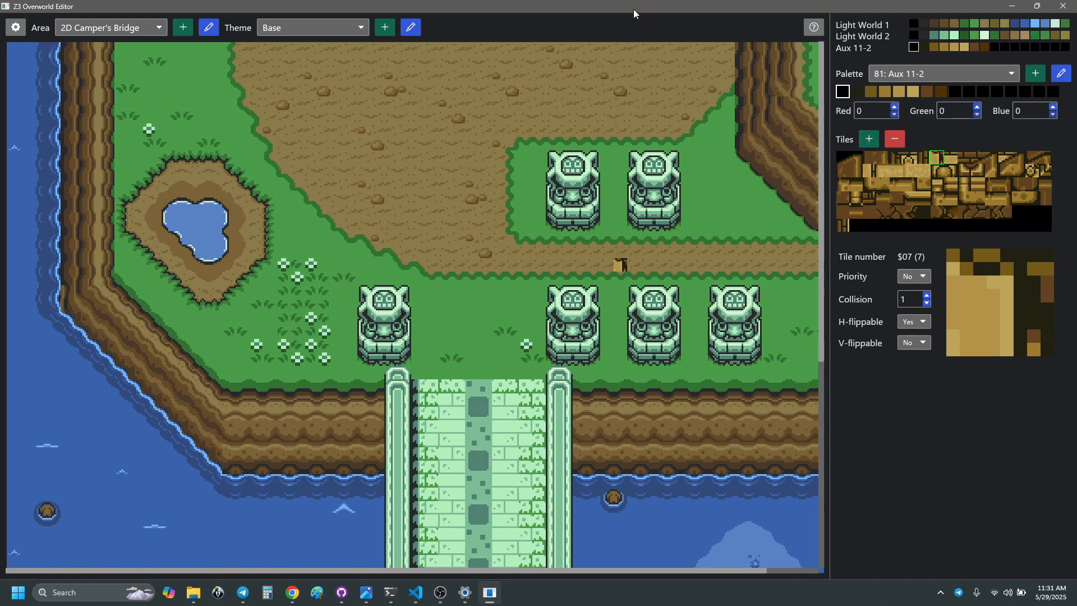
key(ctrl+z)
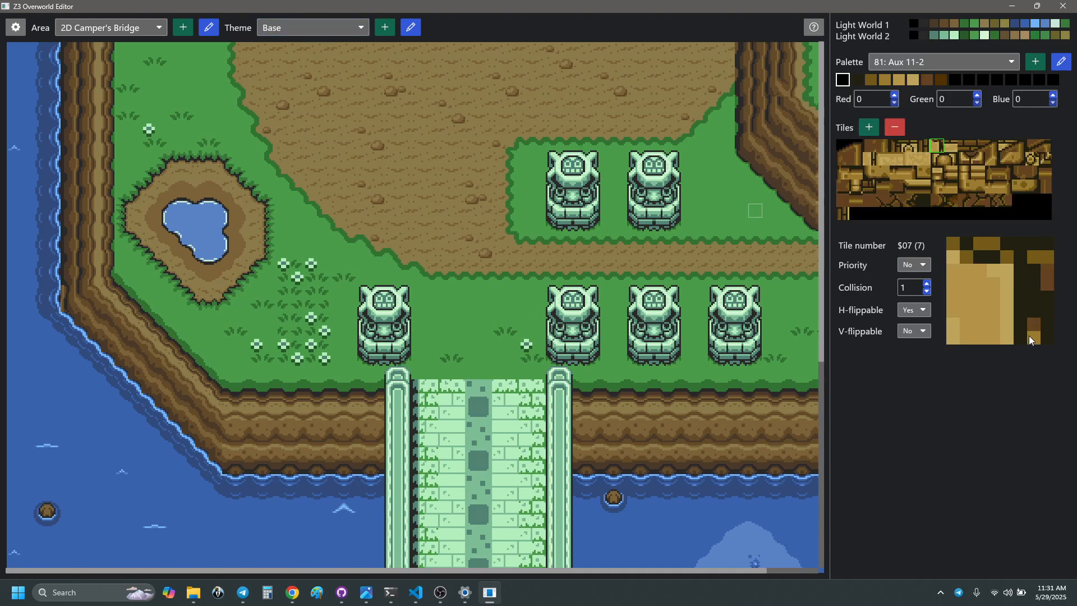
click(945, 62)
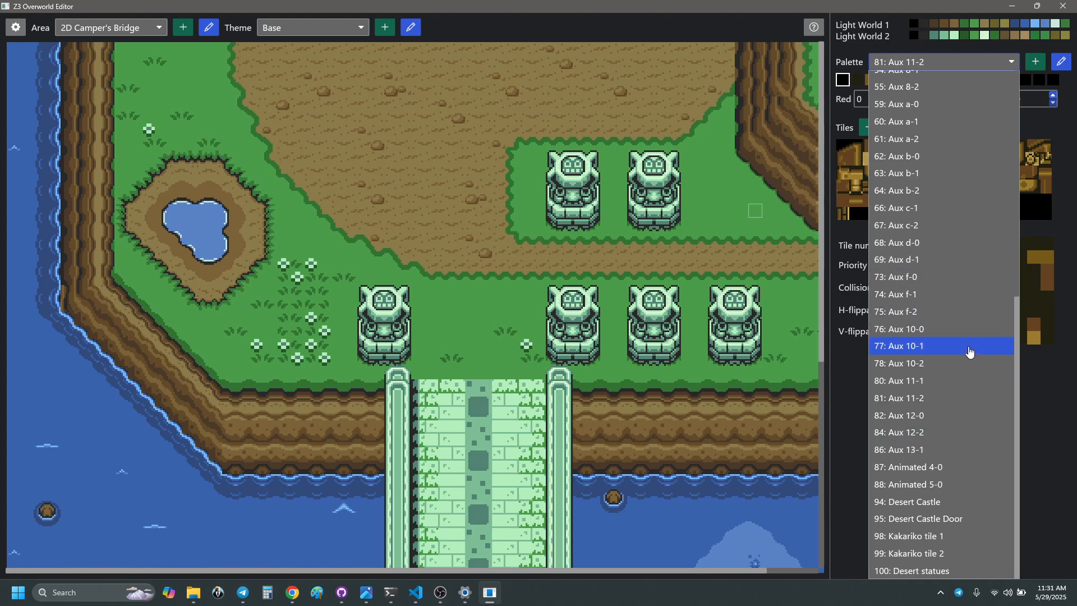
scroll(969, 351, up, 10)
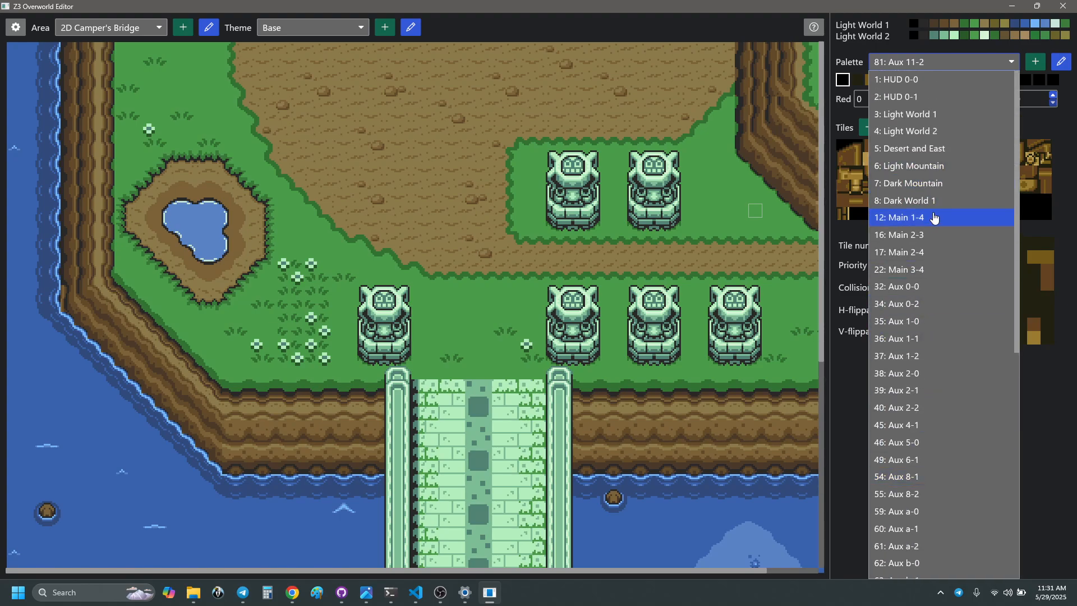
click(849, 396)
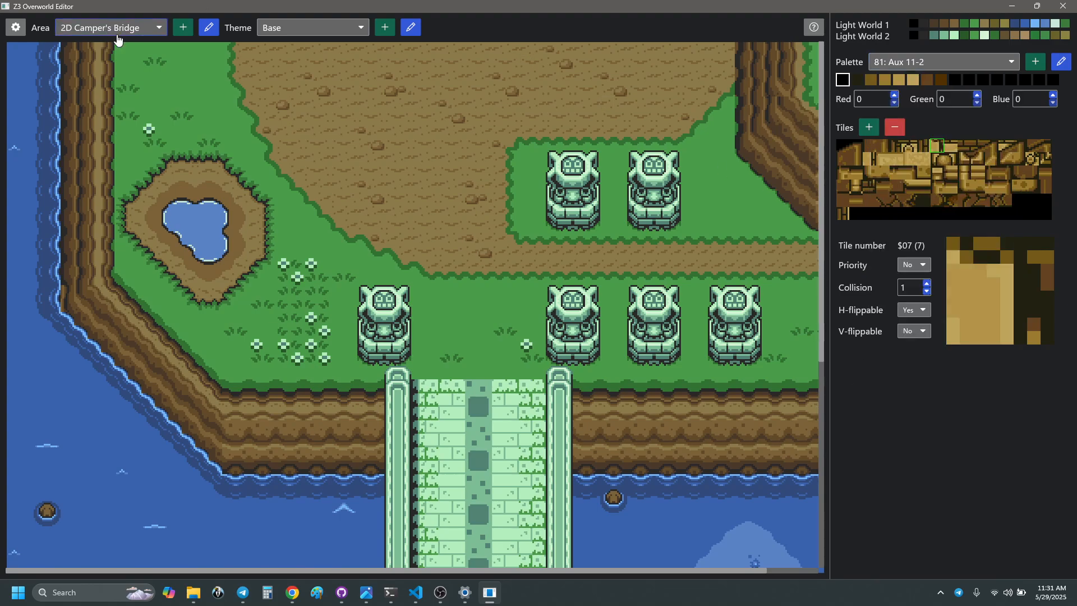
- Switch the theme of Camper's Bridge to Desert
click(158, 32)
click(336, 35)
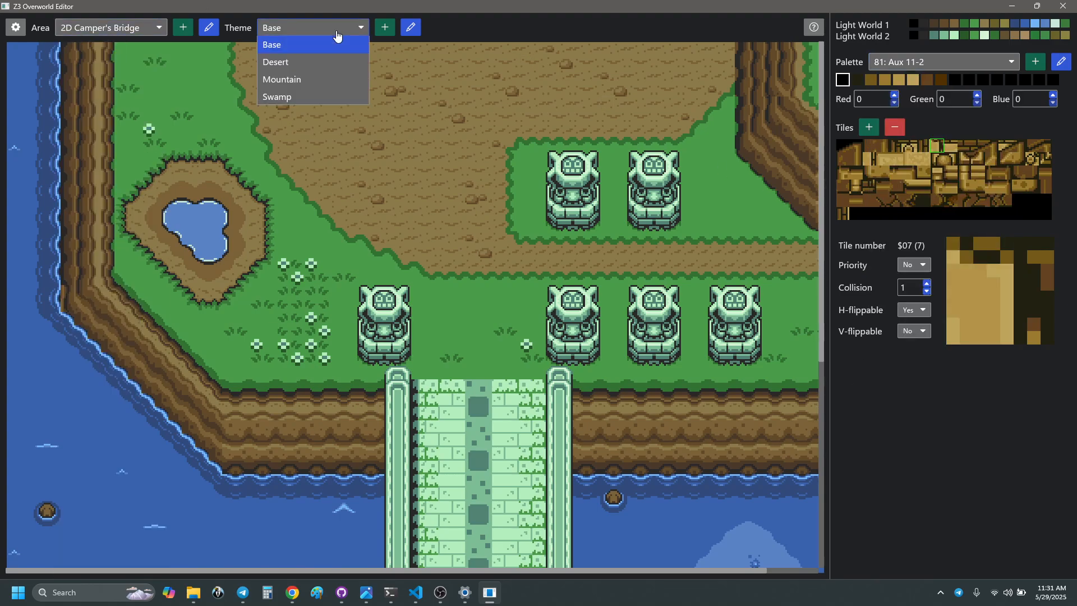
click(303, 65)
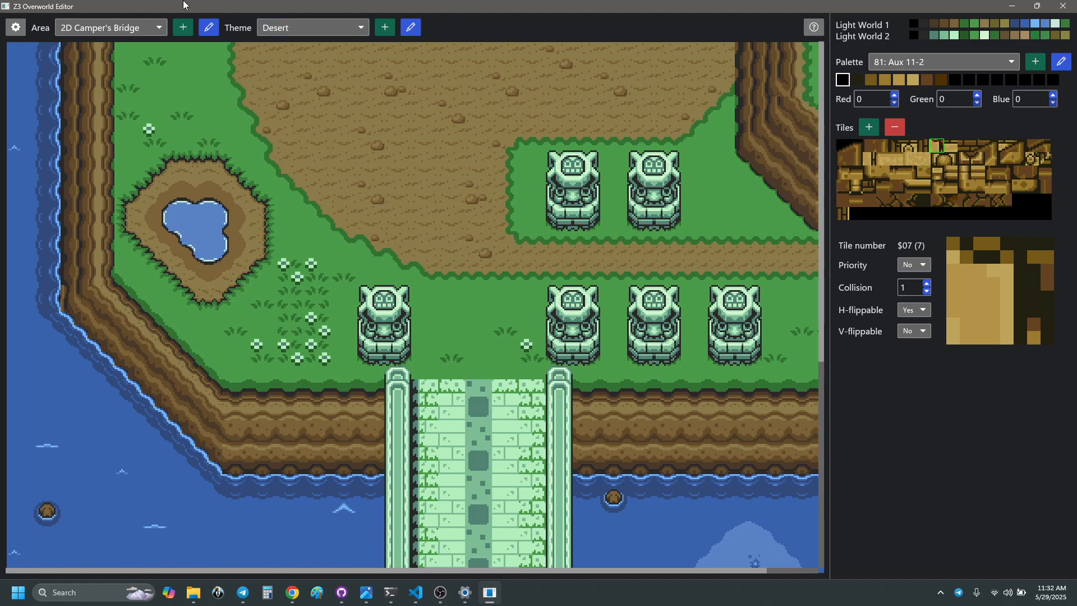
- Show area 2C Link's House in the Desert theme and look over its terrain
click(158, 28)
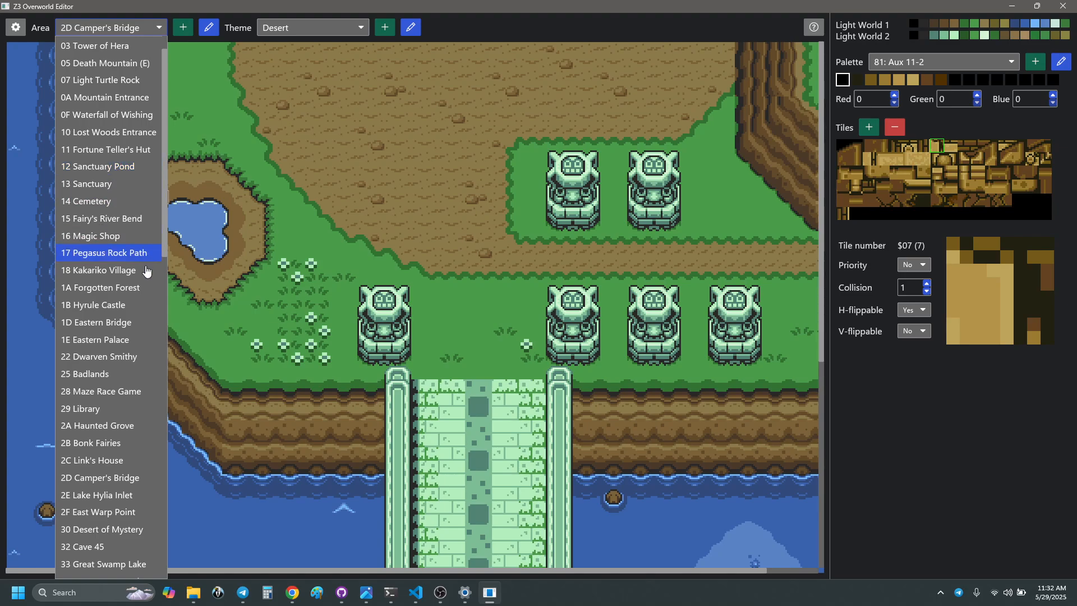
click(112, 464)
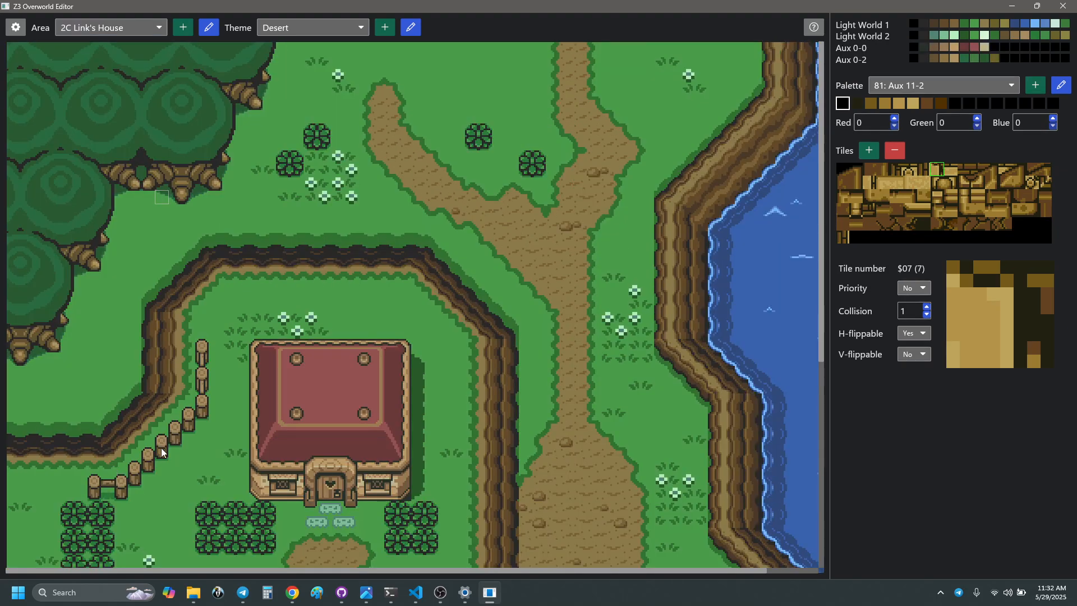
scroll(600, 247, down, 5)
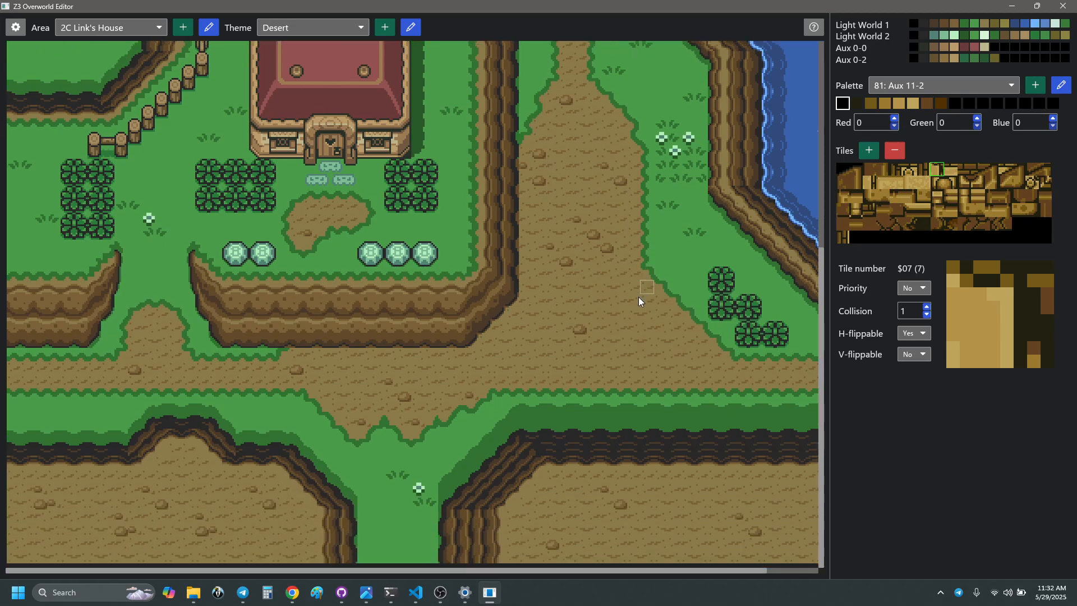
scroll(583, 303, up, 5)
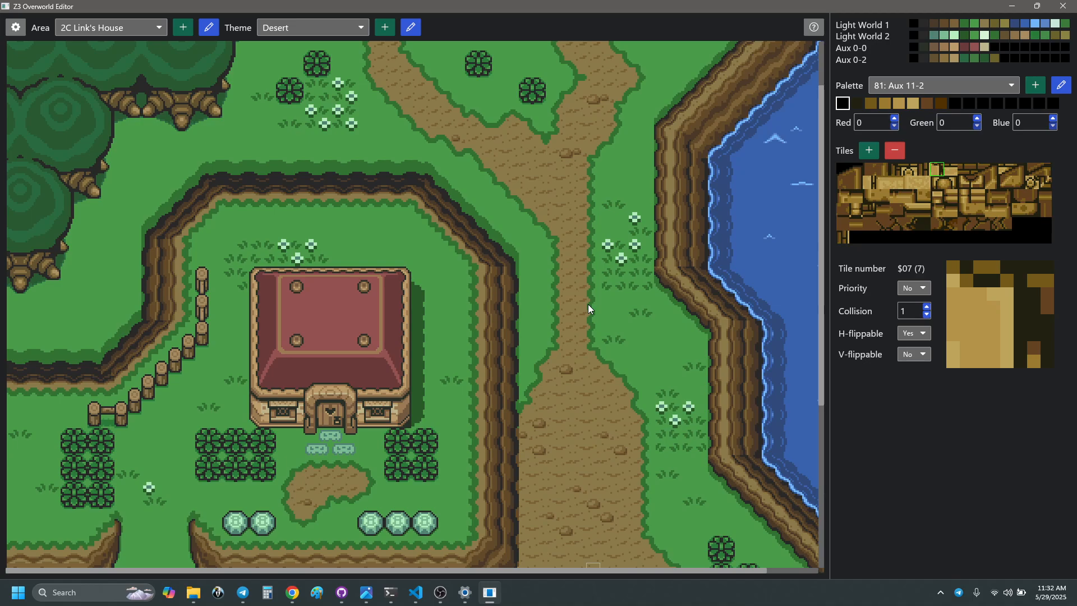
scroll(399, 152, up, 1)
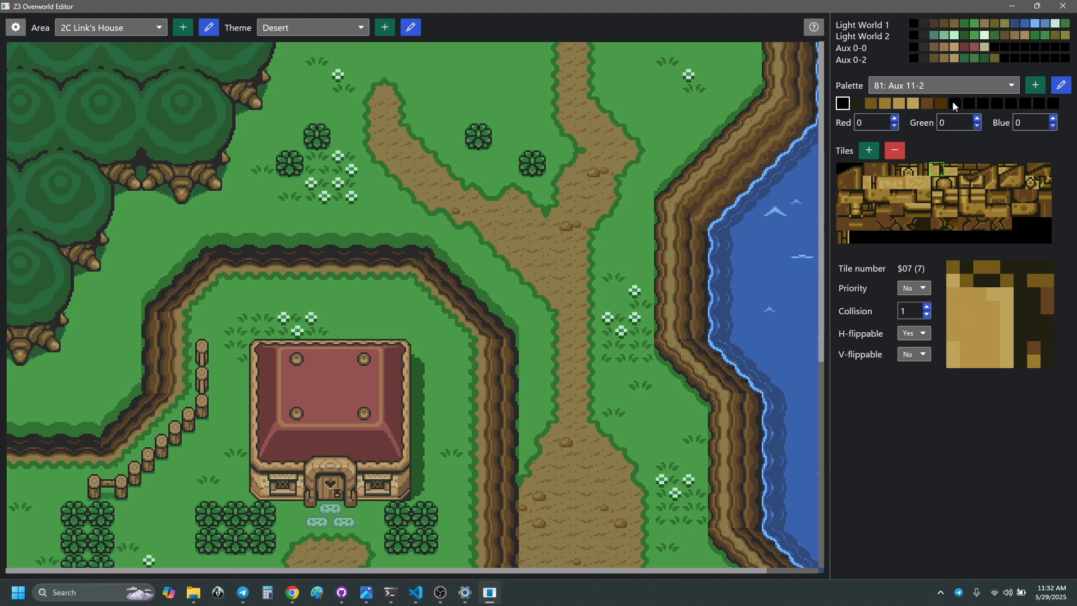
- Show the Aux 0-0 palette and its tiles for Link's House, and switch the side panel to the secondary area view
click(914, 47)
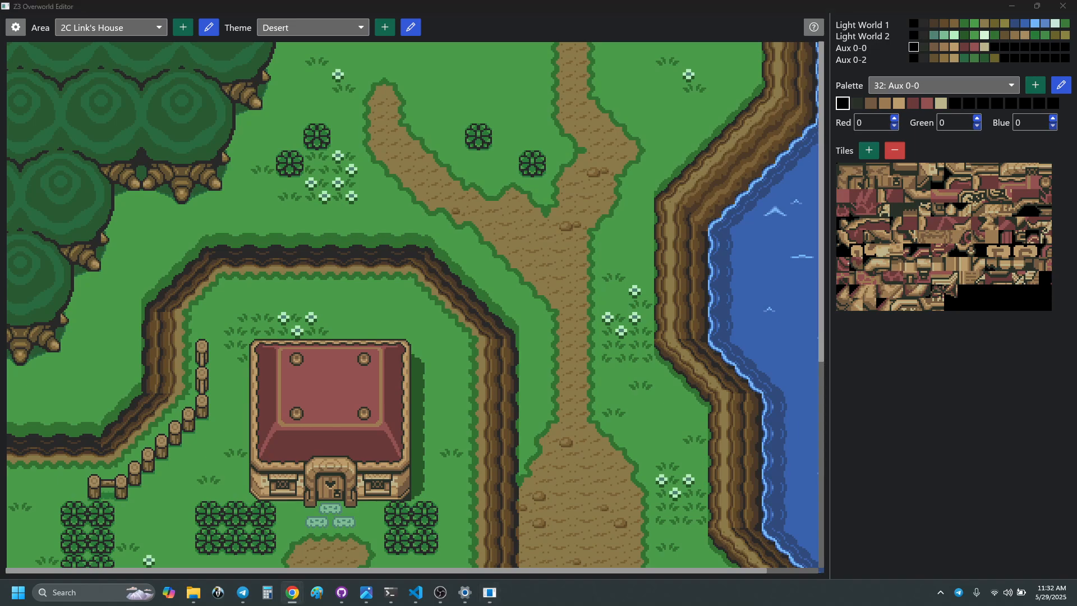
click(408, 7)
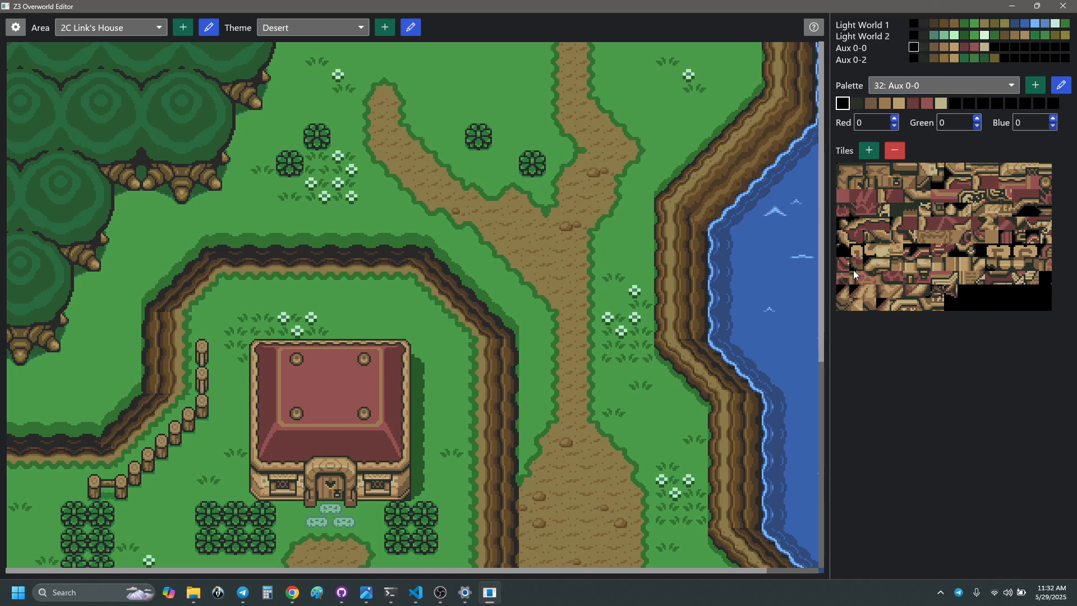
key(Tab)
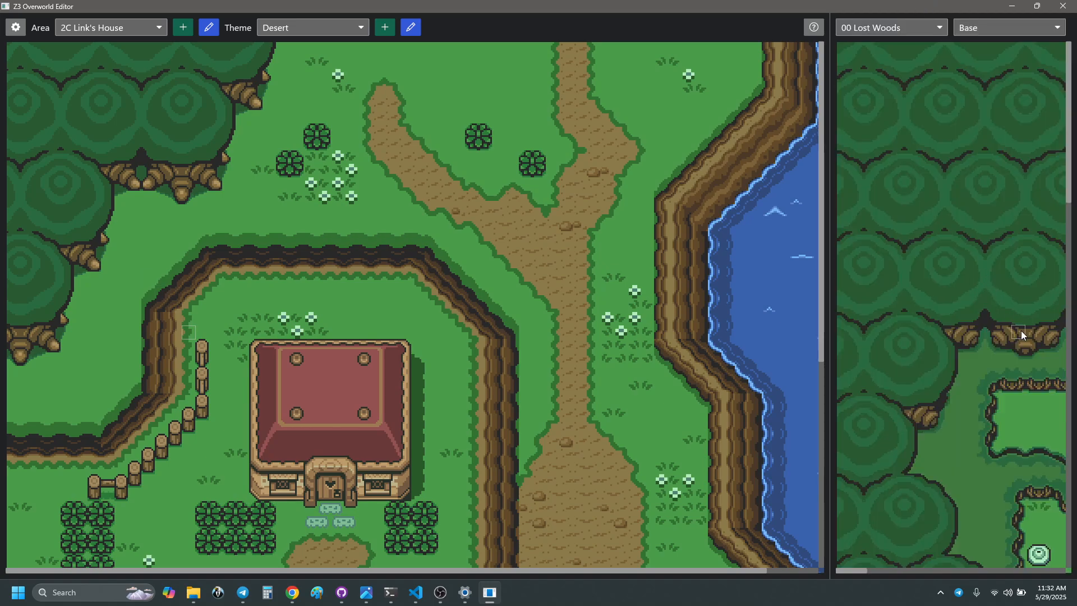
- Look over the Lost Woods terrain in the secondary area view, and briefly check the palettes and tiles of Link's House
scroll(973, 219, down, 9)
scroll(972, 228, down, 10)
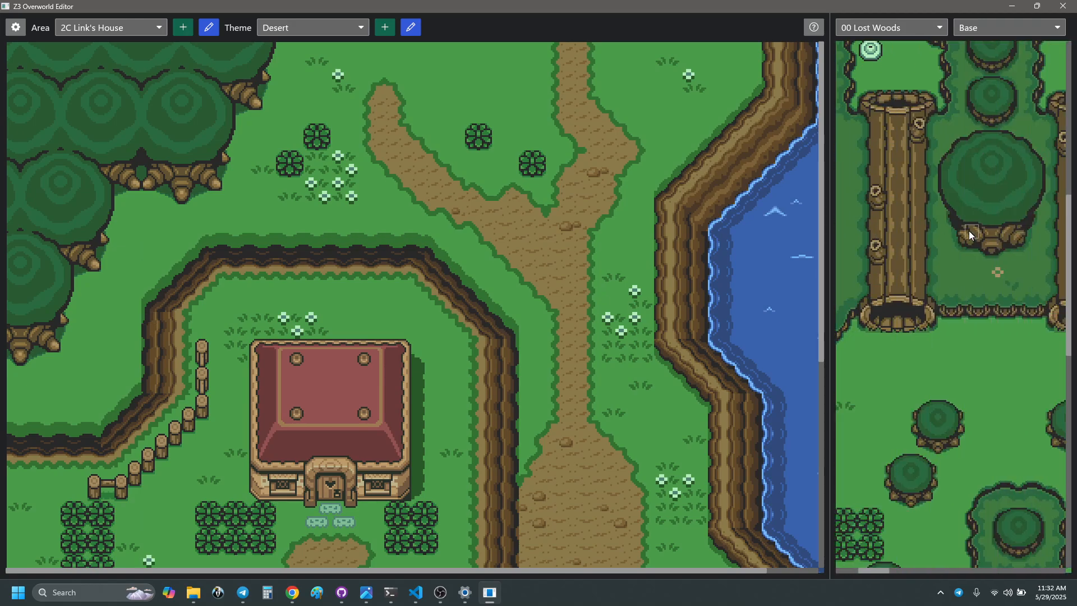
key(Tab)
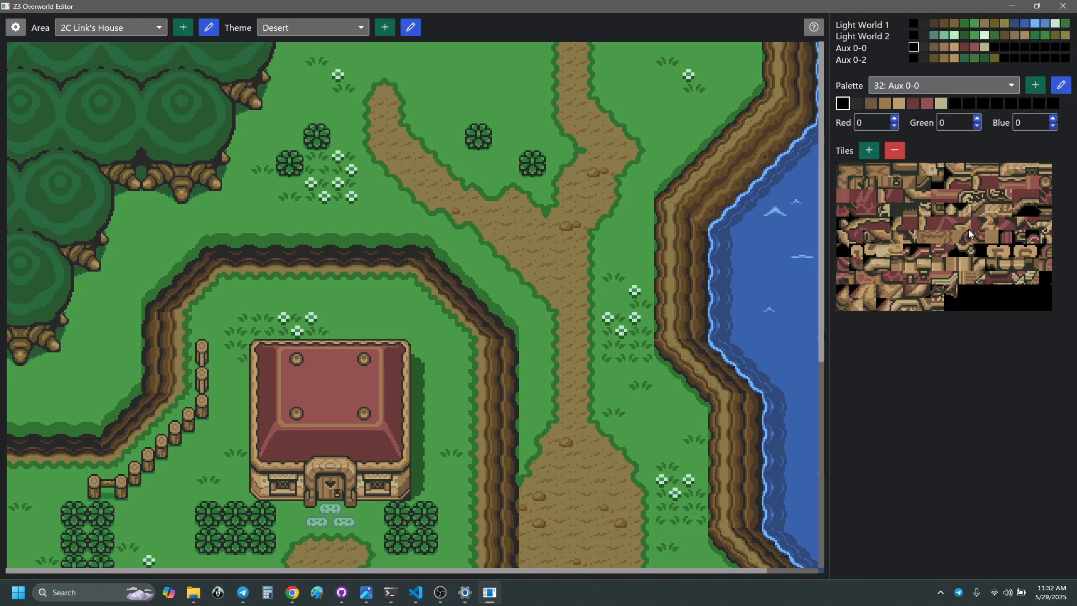
key(Tab)
- Browse the areas available for the secondary area view, down past the Lake Hylia entries
click(877, 27)
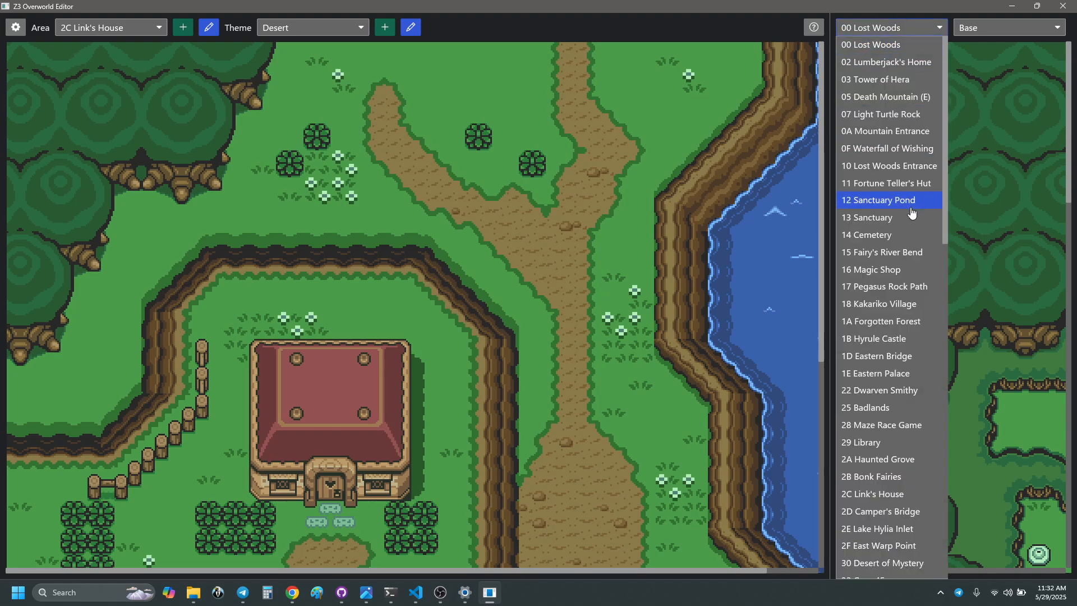
scroll(911, 212, down, 8)
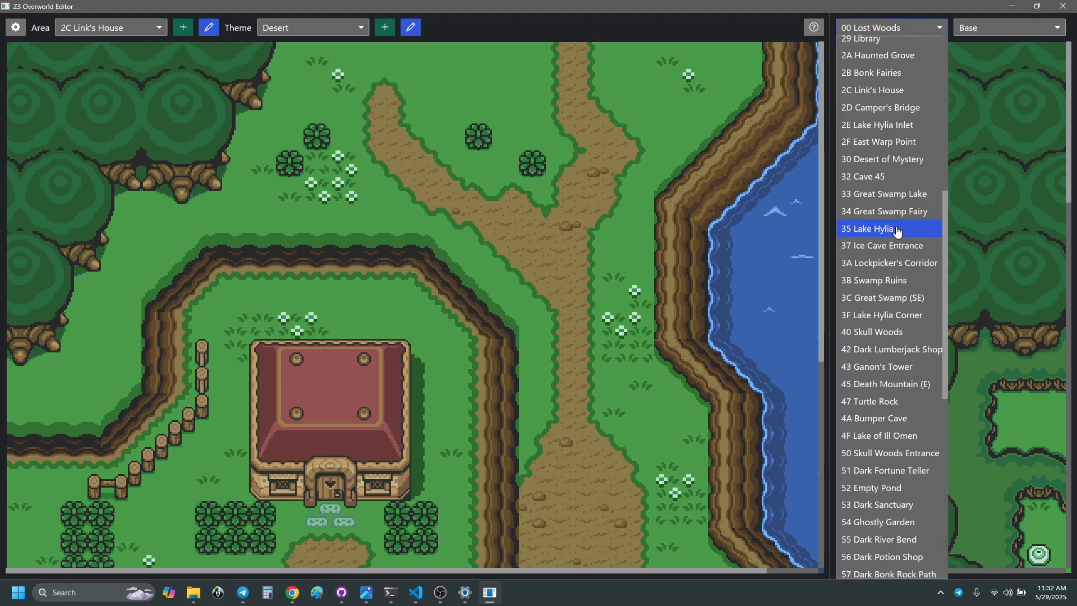
scroll(892, 278, down, 1)
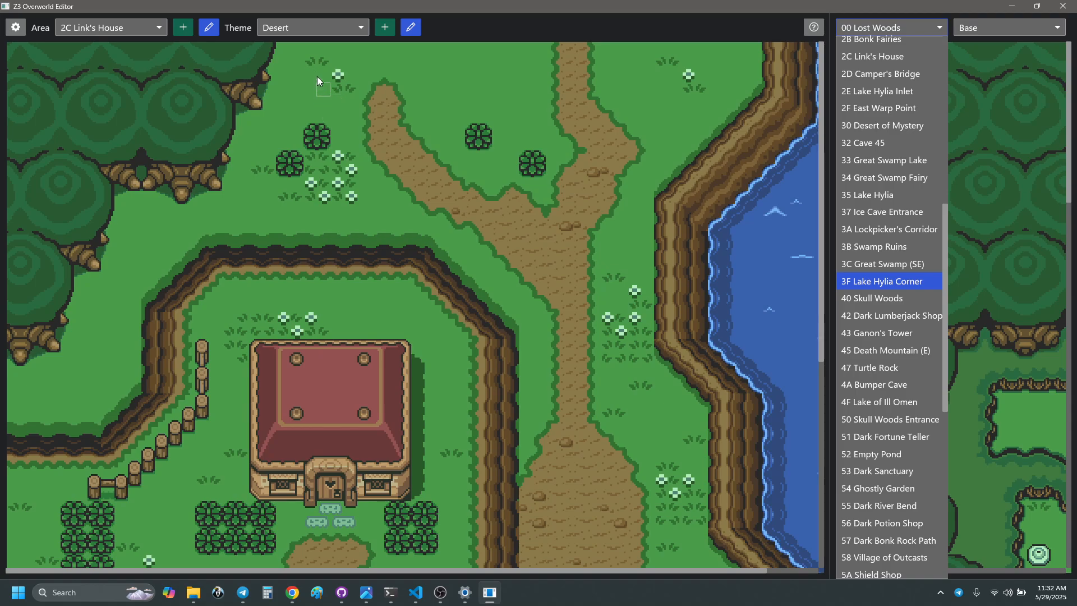
- Switch to the light_world_with_numbers.png map in the image viewer and bring the desert region into view
click(373, 594)
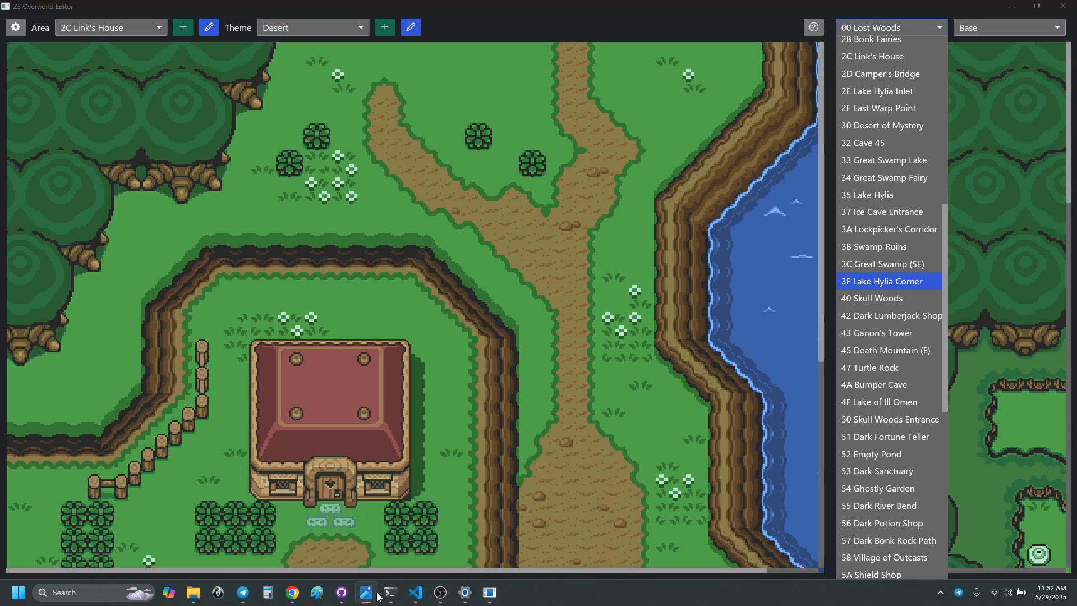
drag(1076, 393, 553, 3)
scroll(340, 364, down, 1)
drag(275, 416, 690, 136)
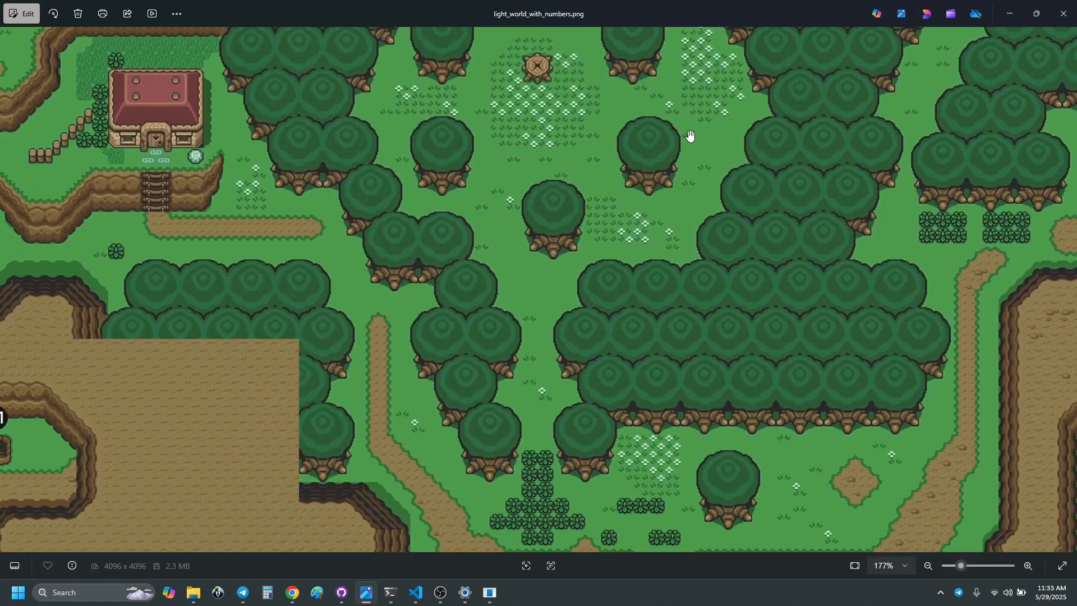
drag(325, 483, 809, 185)
drag(306, 405, 728, 210)
scroll(723, 221, down, 2)
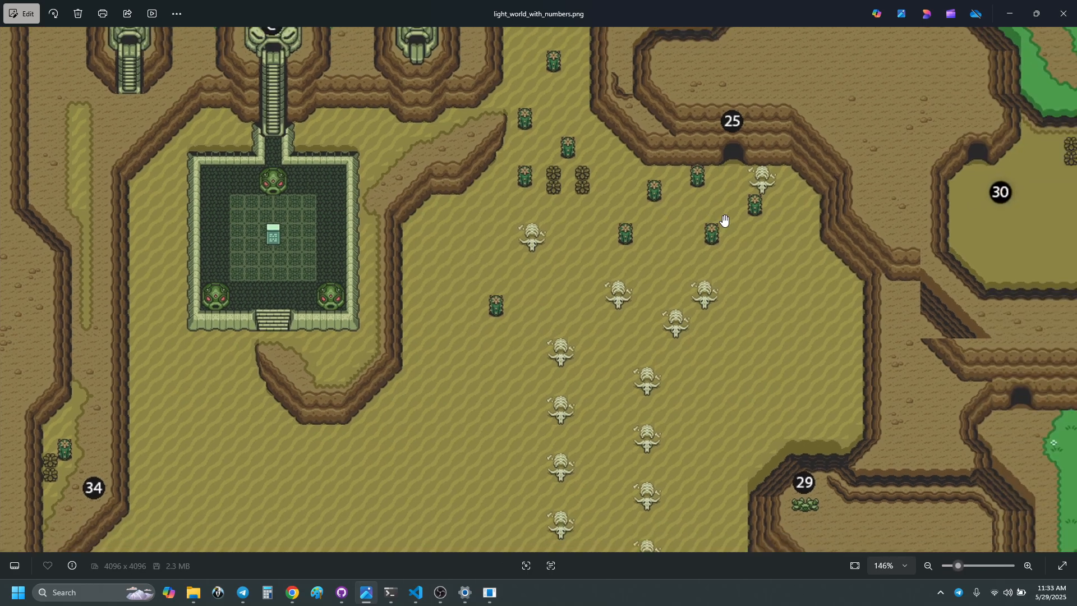
drag(729, 401, 812, 204)
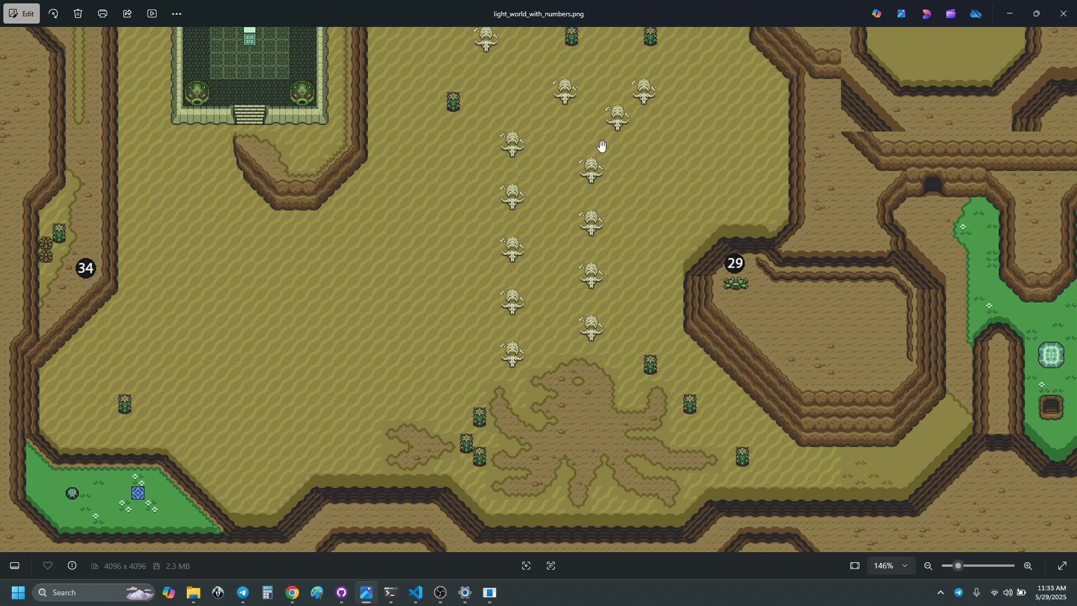
- Examine the desert on the map from the numbered cave entrances and temple down to the sand and skeletons
drag(601, 146, 599, 460)
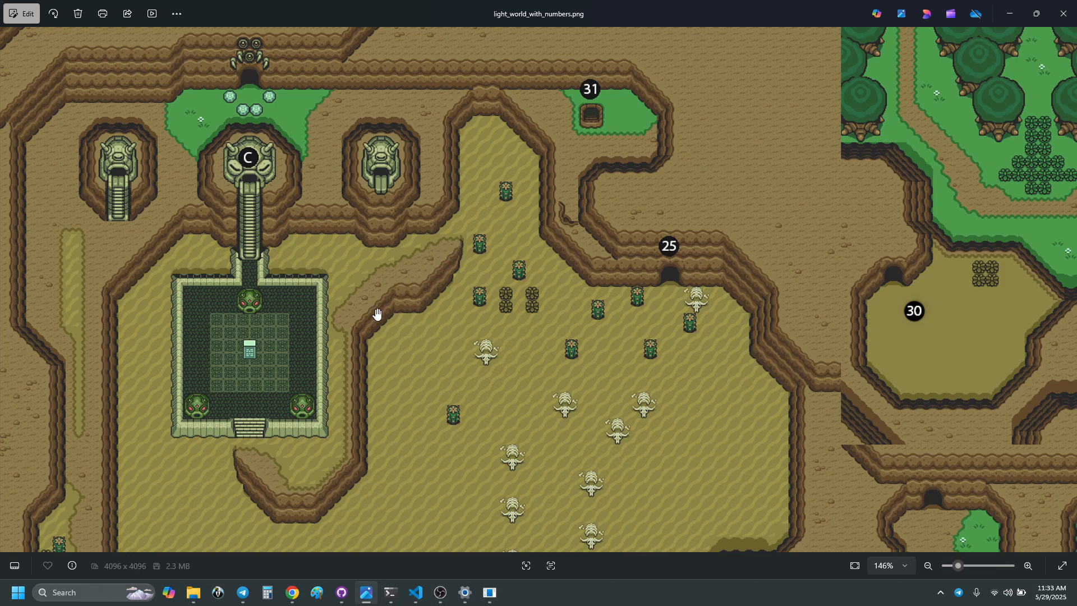
drag(389, 469, 401, 287)
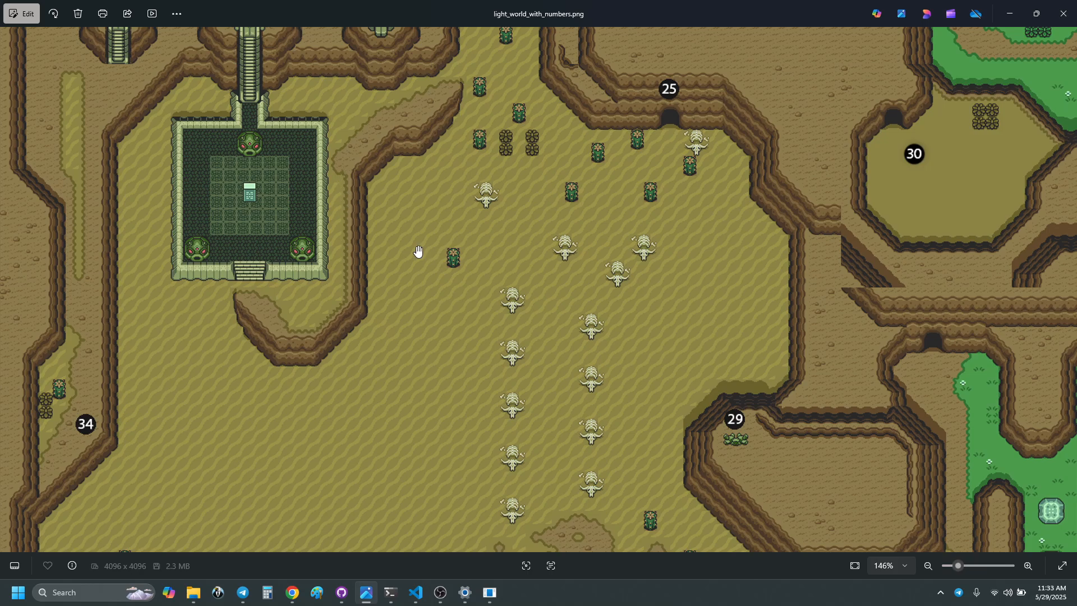
drag(419, 250, 474, 210)
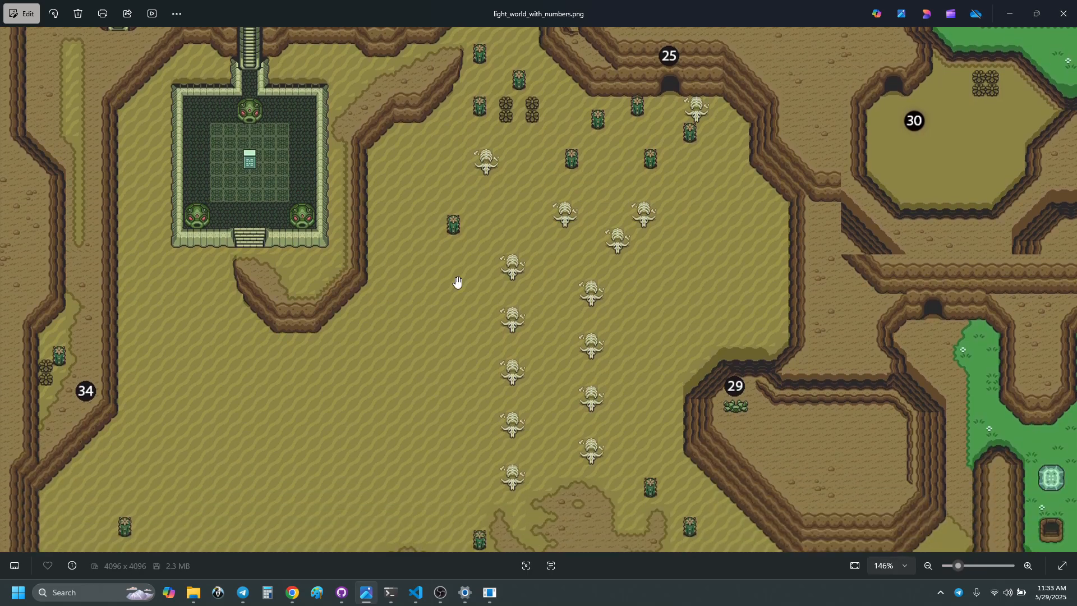
drag(947, 116, 839, 241)
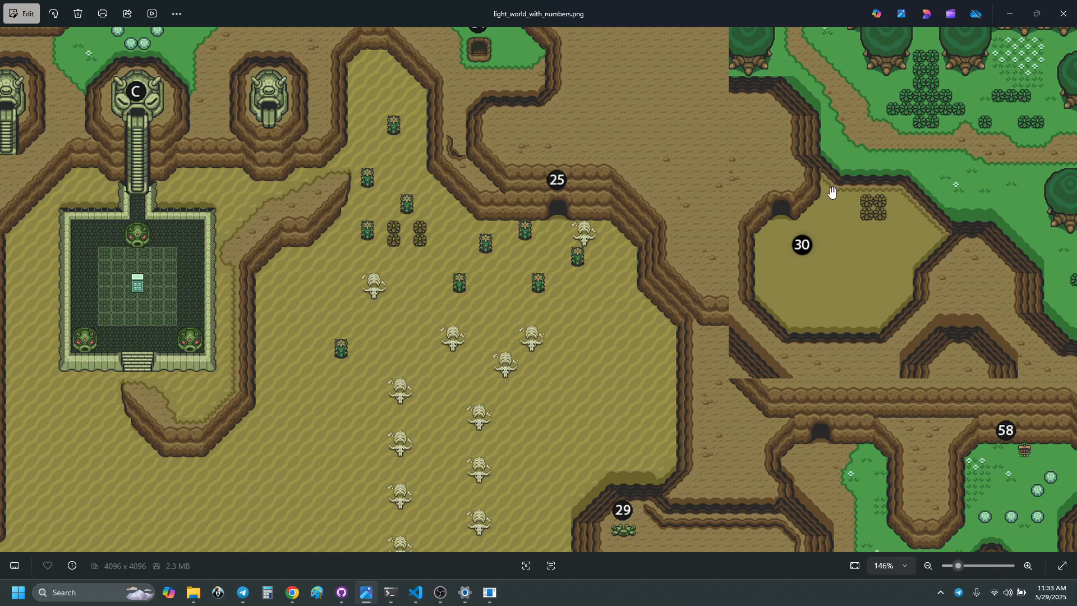
- Examine the swamp region east of the desert on the map, including its statues, ponds and the dry ground beside it
drag(930, 302, 613, 108)
drag(738, 229, 494, 351)
drag(684, 83, 584, 279)
drag(841, 281, 671, 315)
drag(738, 348, 536, 16)
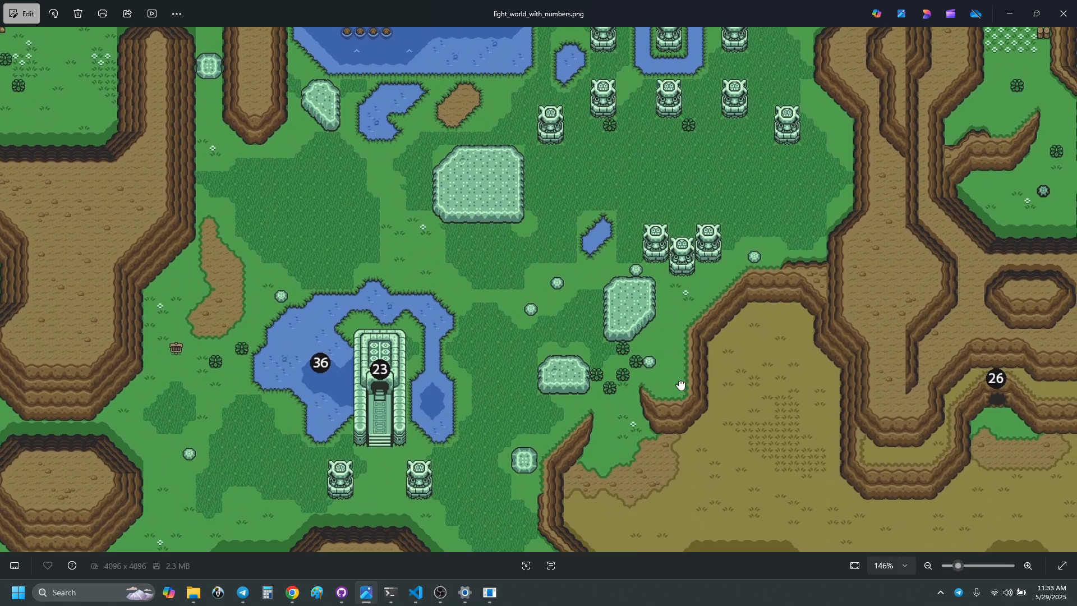
drag(681, 384, 628, 343)
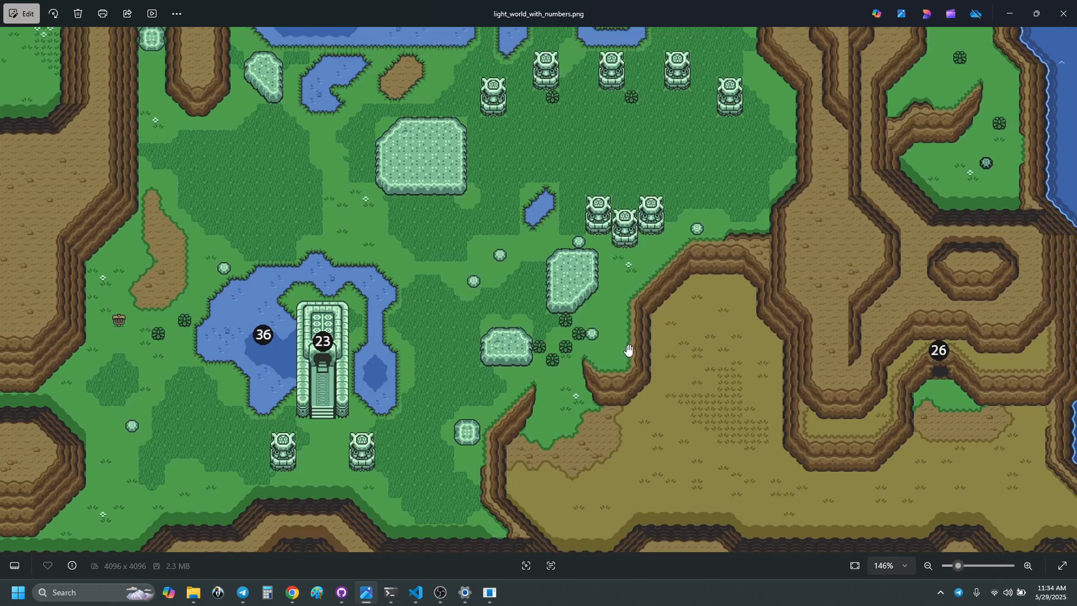
- Return to the desert on the map and examine the cliffs and ledges around the temple
drag(173, 392, 827, 368)
drag(346, 326, 663, 414)
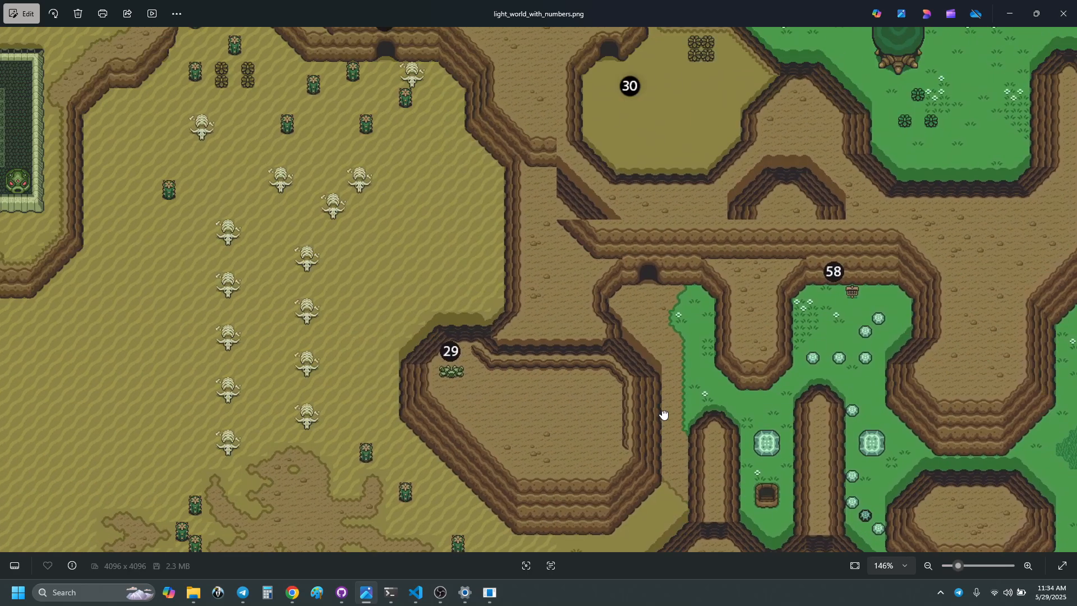
drag(57, 159, 279, 199)
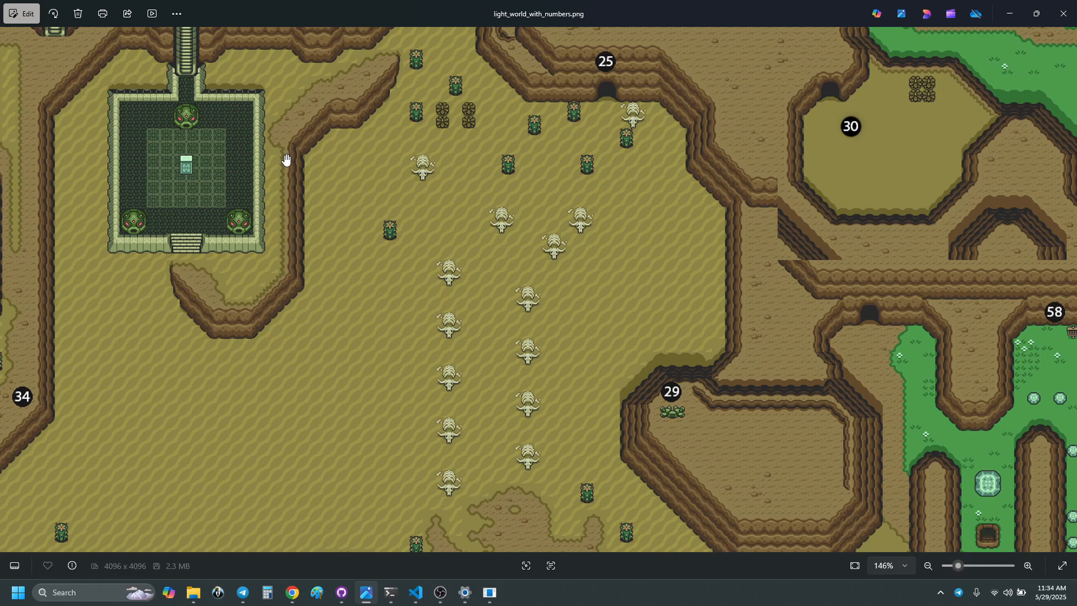
drag(388, 140, 452, 194)
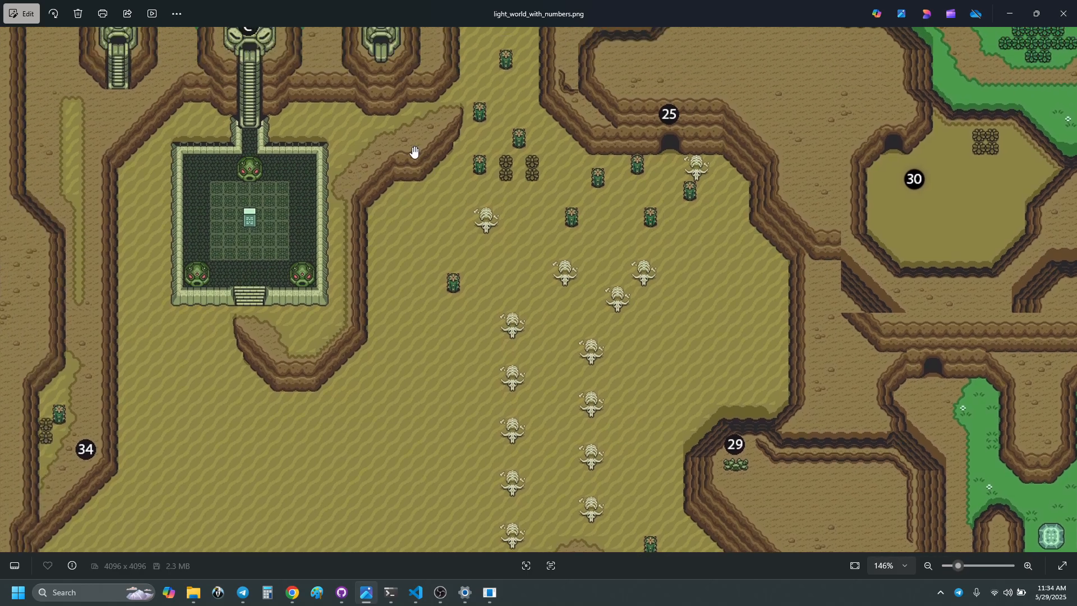
drag(157, 346, 335, 343)
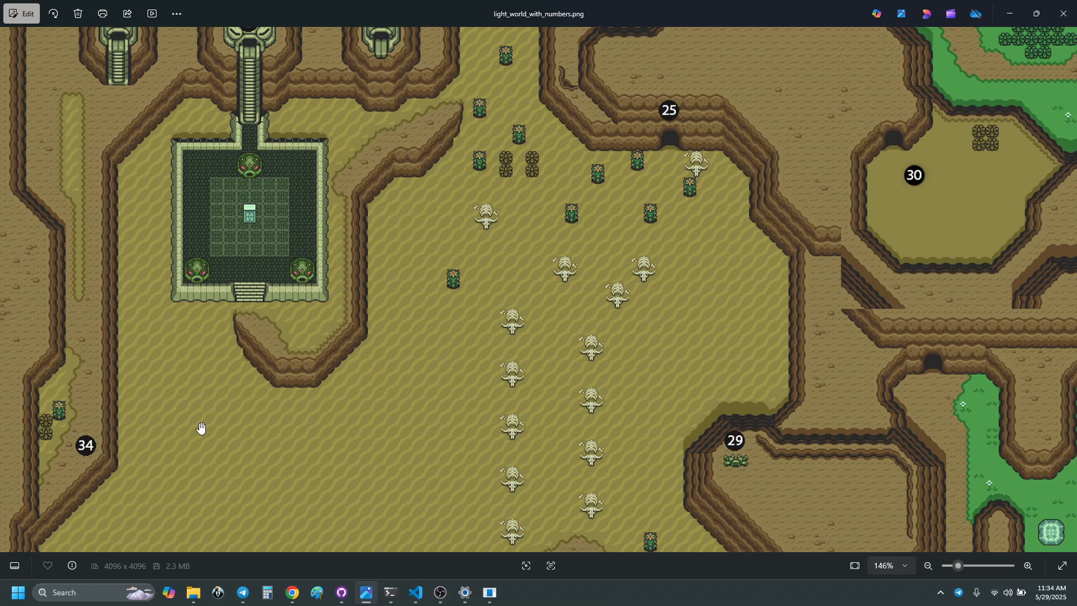
- Examine the desert's sand, cacti, skeletons and cliff edges on the map between its northern cliffs and southern border
scroll(486, 281, down, 3)
scroll(483, 272, up, 1)
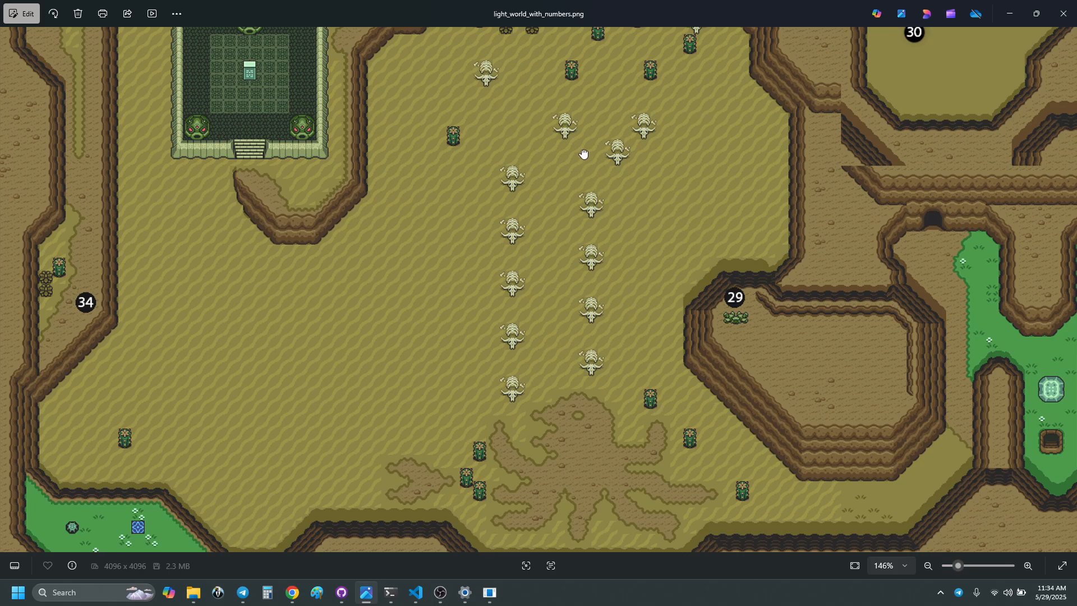
scroll(622, 272, up, 3)
scroll(631, 250, up, 2)
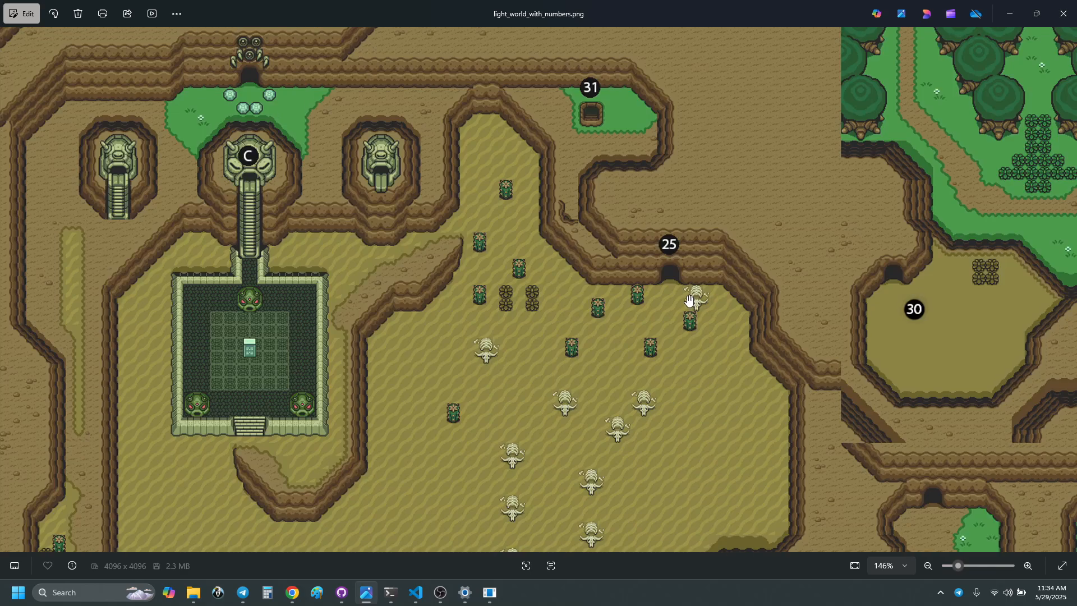
scroll(641, 345, up, 1)
scroll(641, 345, down, 1)
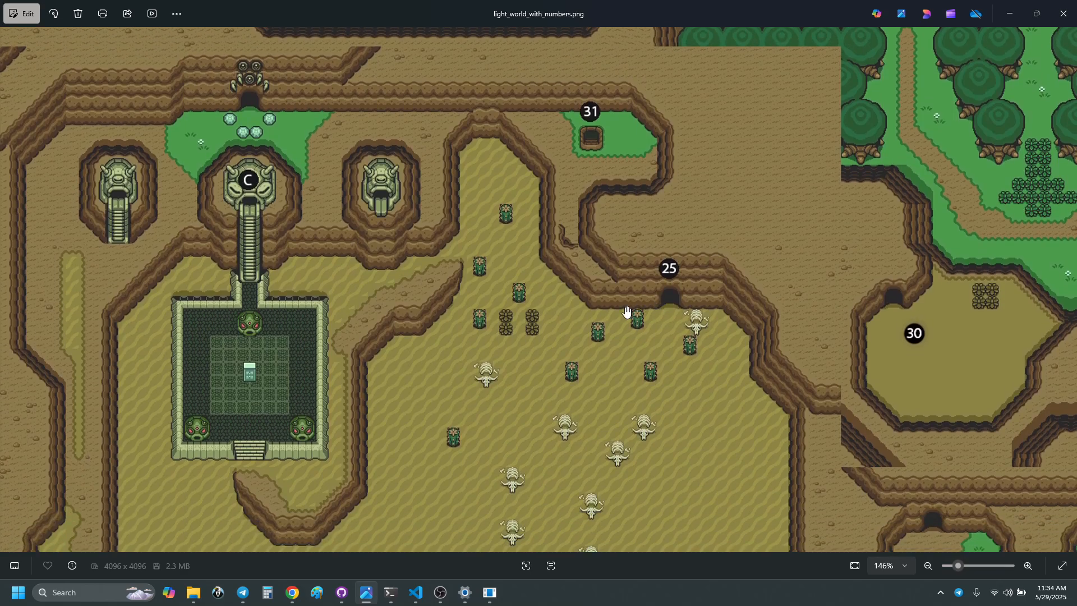
scroll(531, 408, down, 3)
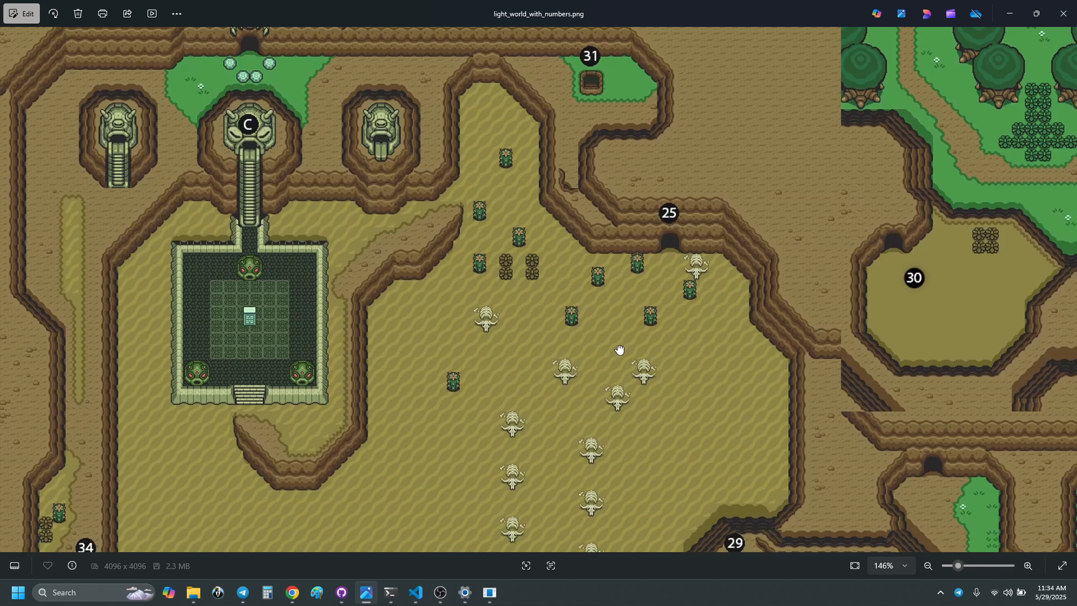
scroll(619, 371, down, 1)
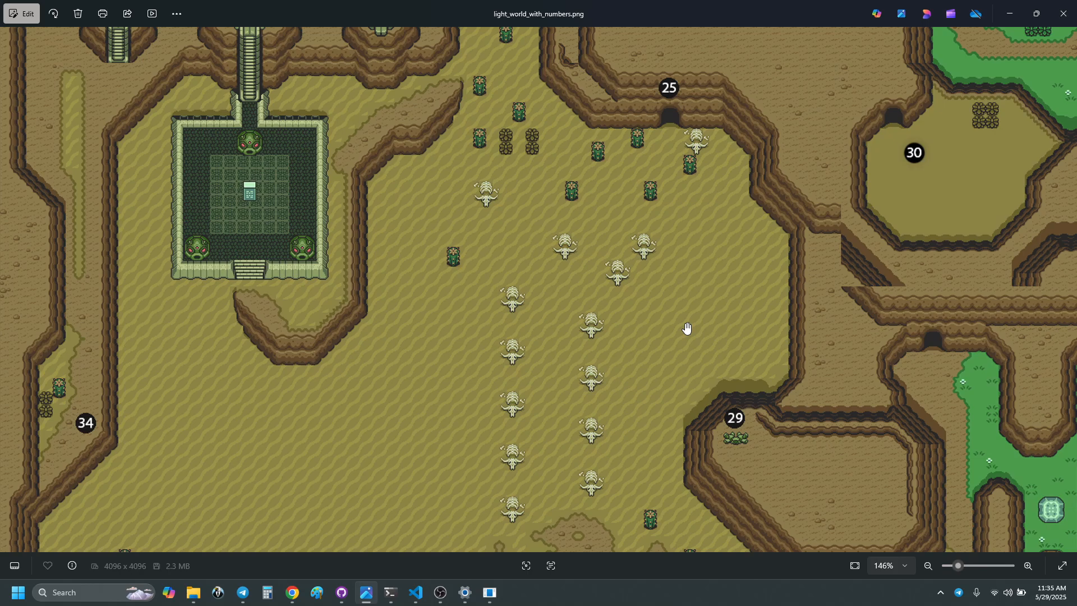
scroll(649, 241, up, 1)
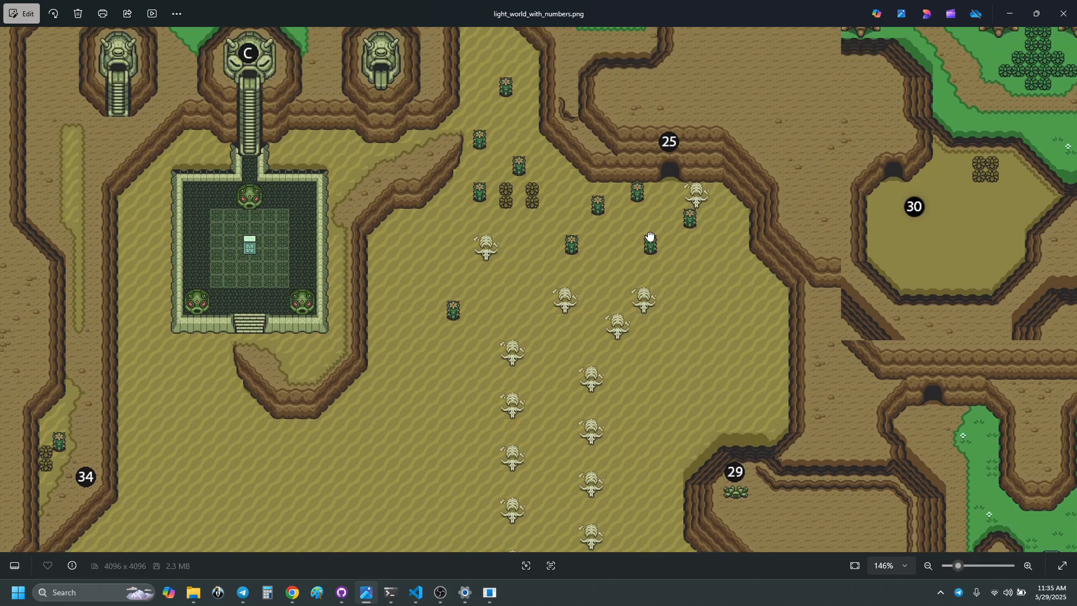
scroll(644, 250, down, 1)
scroll(645, 250, down, 3)
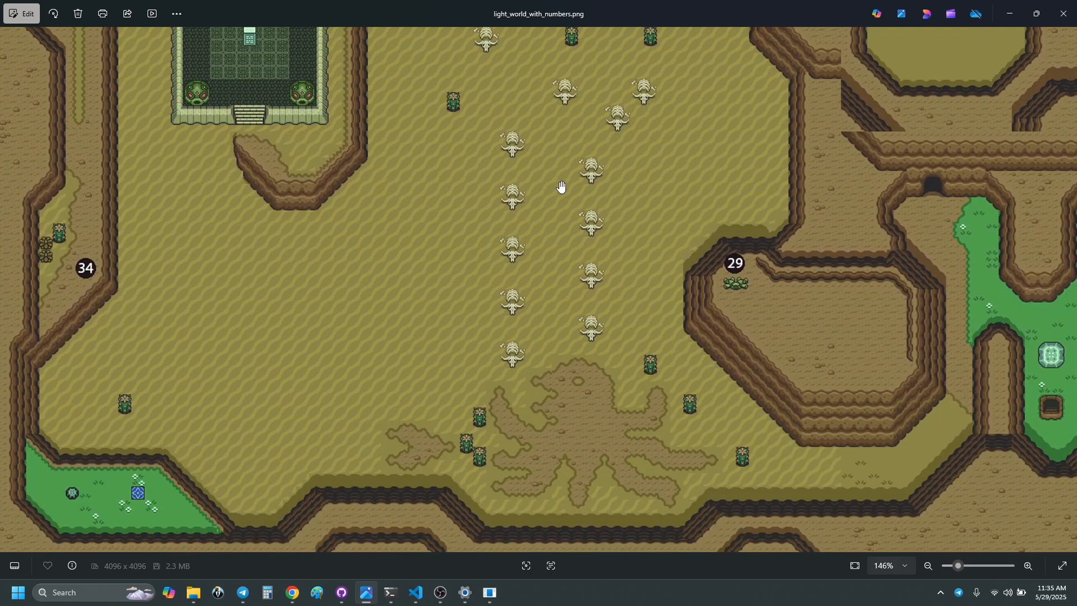
scroll(582, 385, up, 5)
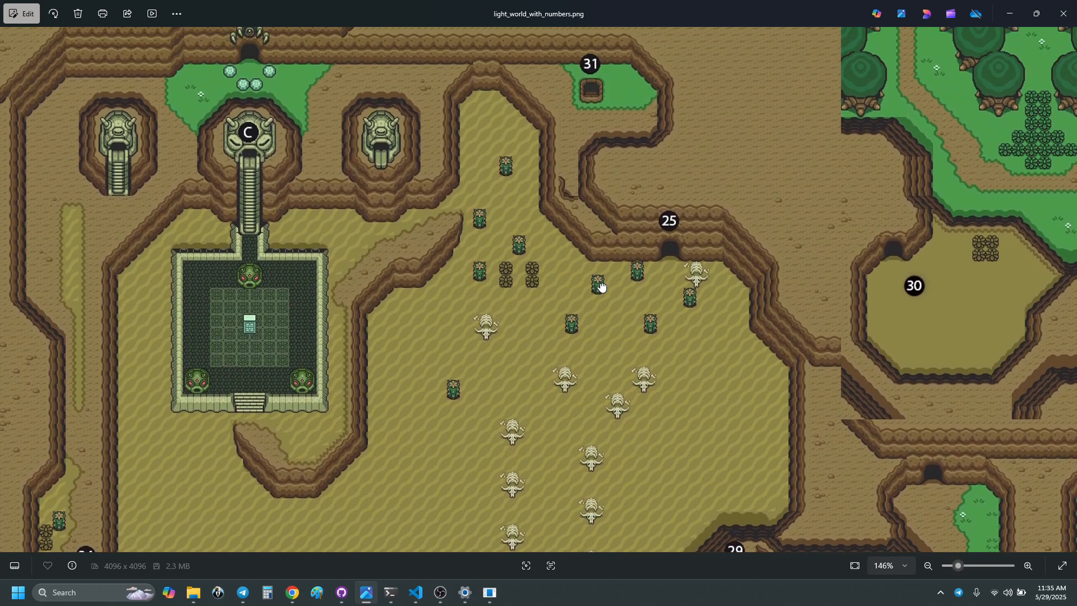
drag(602, 287, 605, 311)
- Switch back to Z3 Overworld Editor and show area 2A Haunted Grove in the secondary area view
drag(665, 4, 1076, 168)
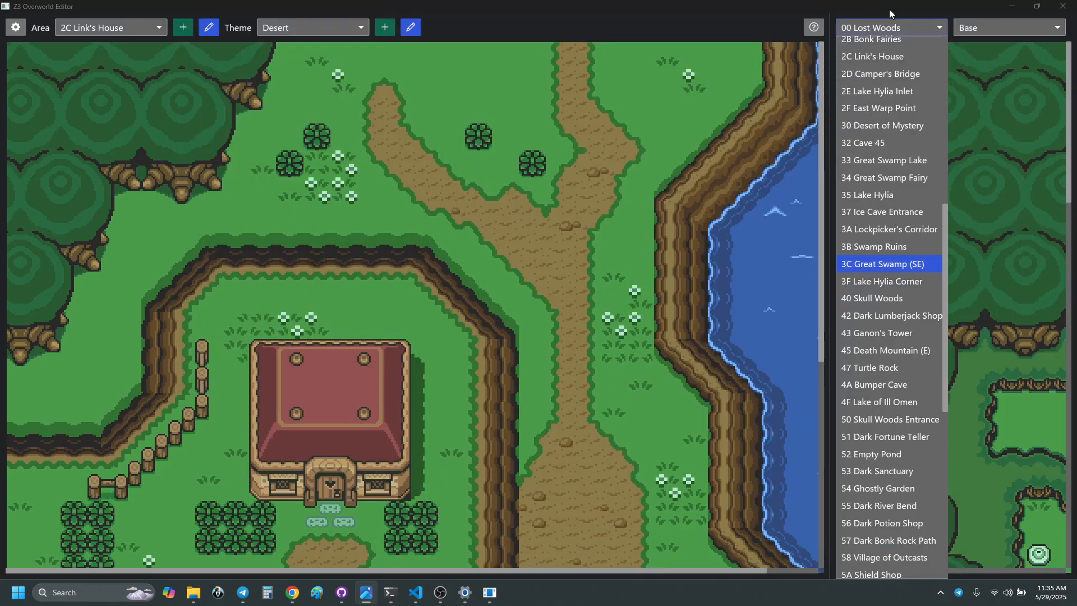
click(935, 9)
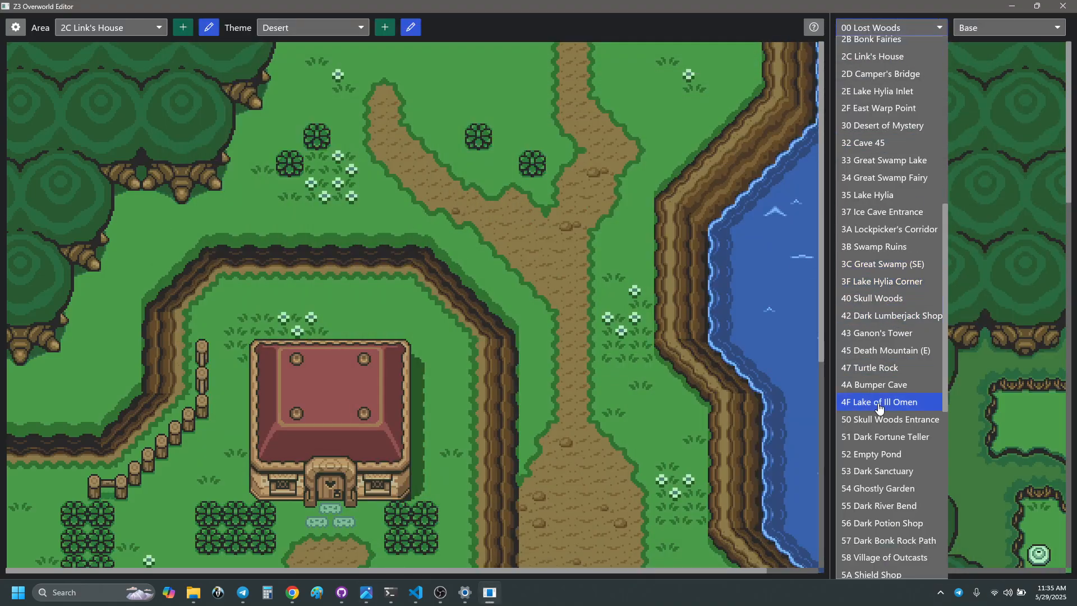
scroll(902, 353, down, 3)
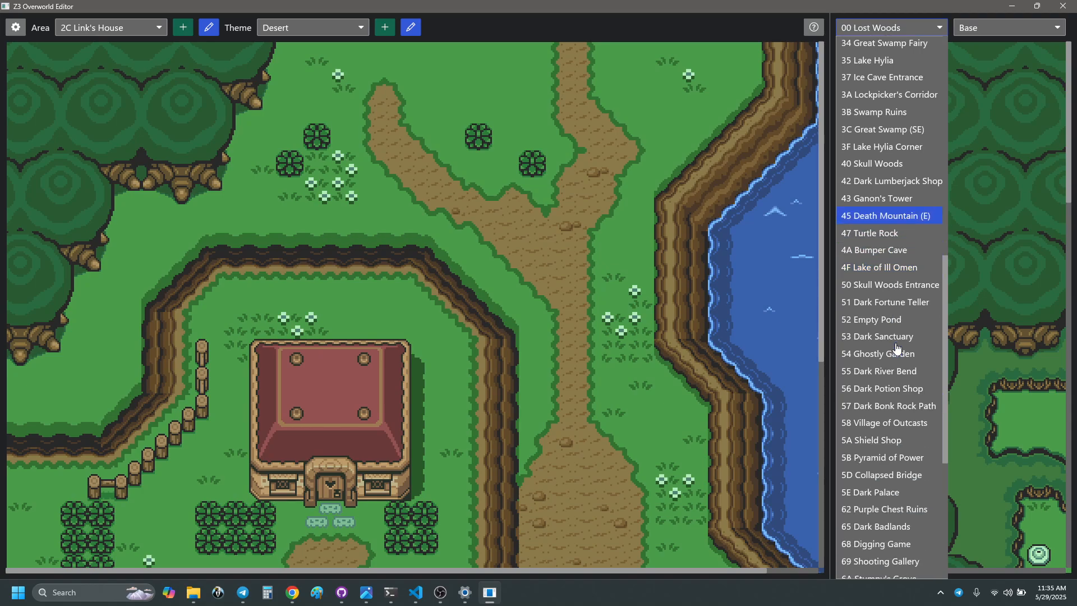
scroll(897, 349, up, 6)
scroll(896, 348, up, 2)
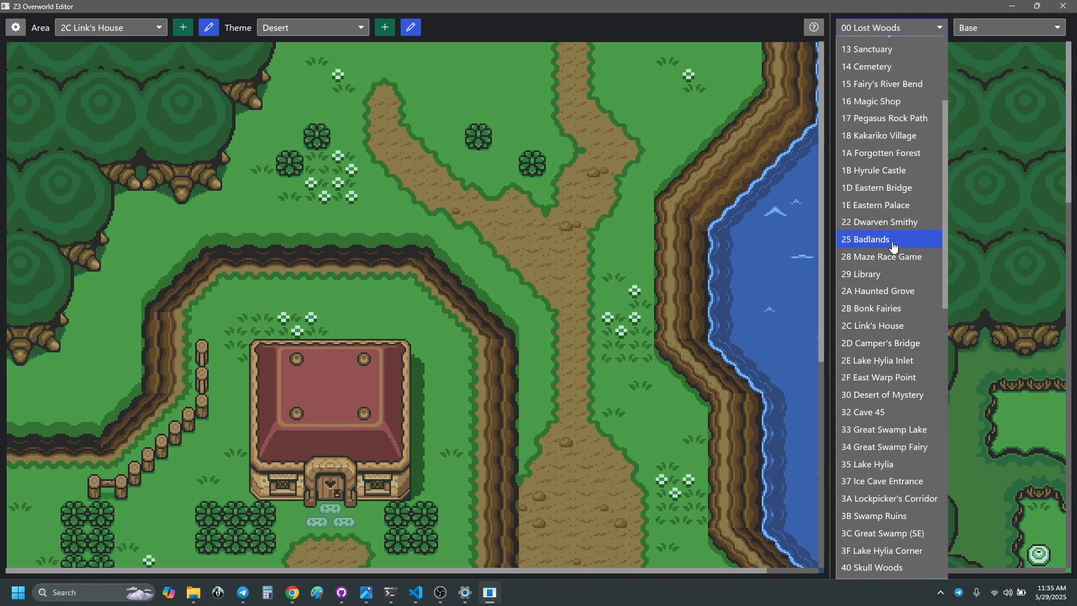
click(887, 289)
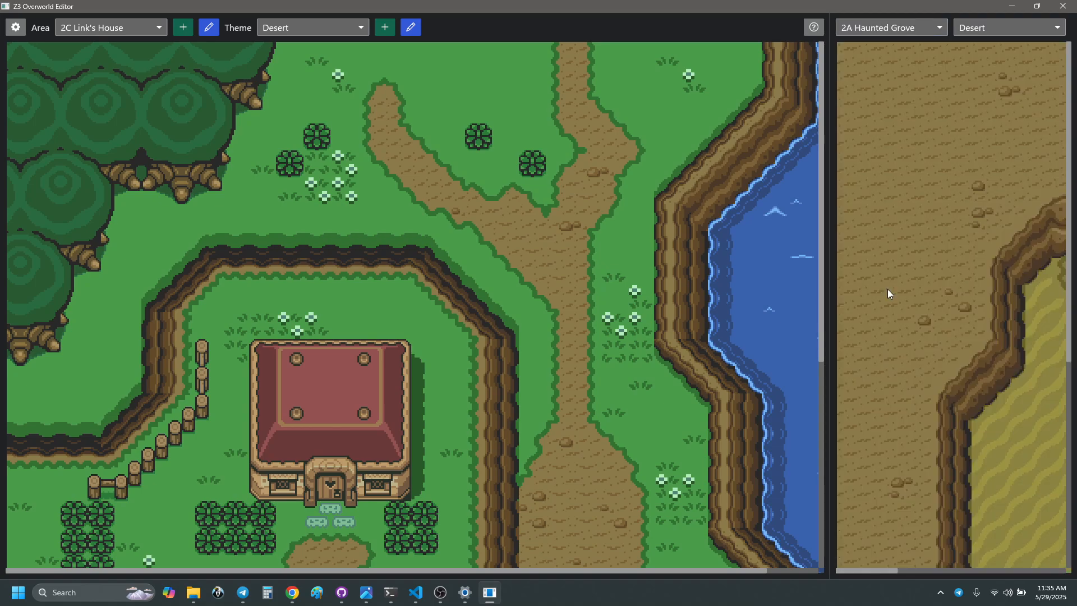
- Examine the cliffs and sand of Haunted Grove in the Desert theme
scroll(976, 251, down, 6)
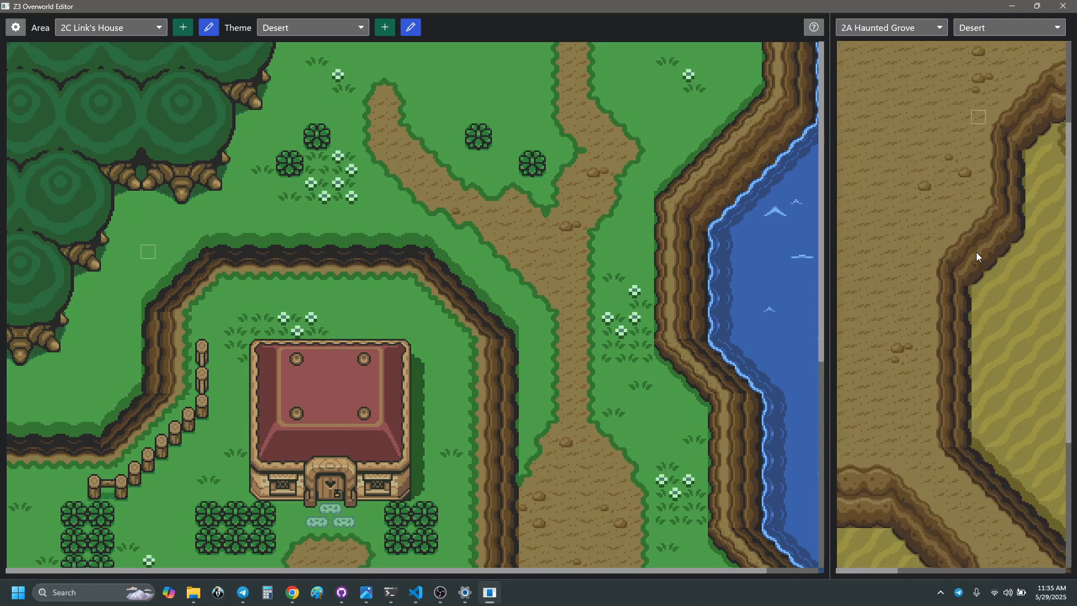
scroll(974, 251, left, 5)
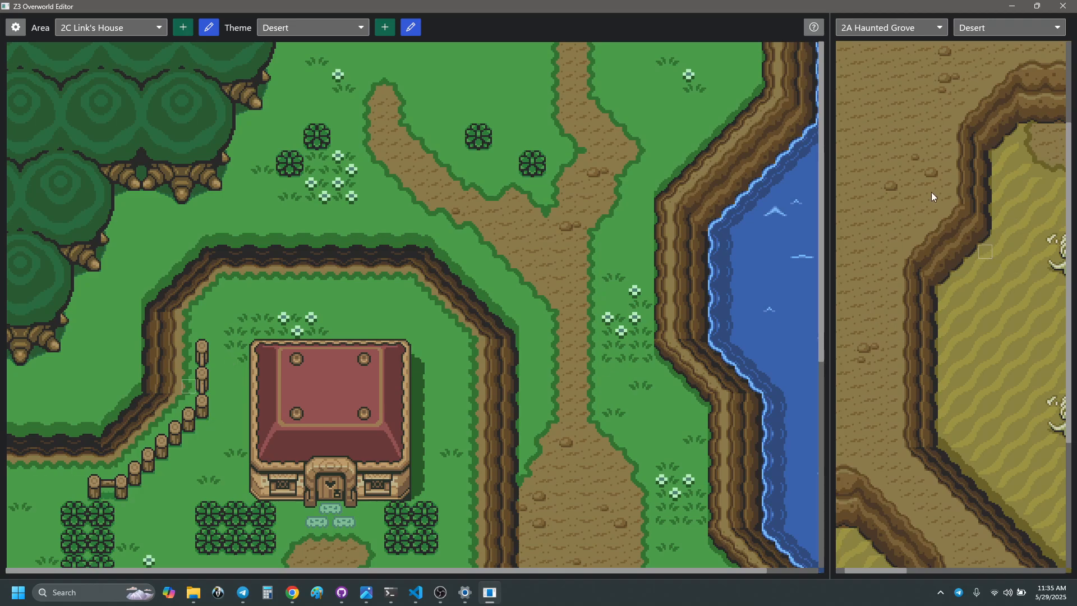
scroll(940, 254, up, 1)
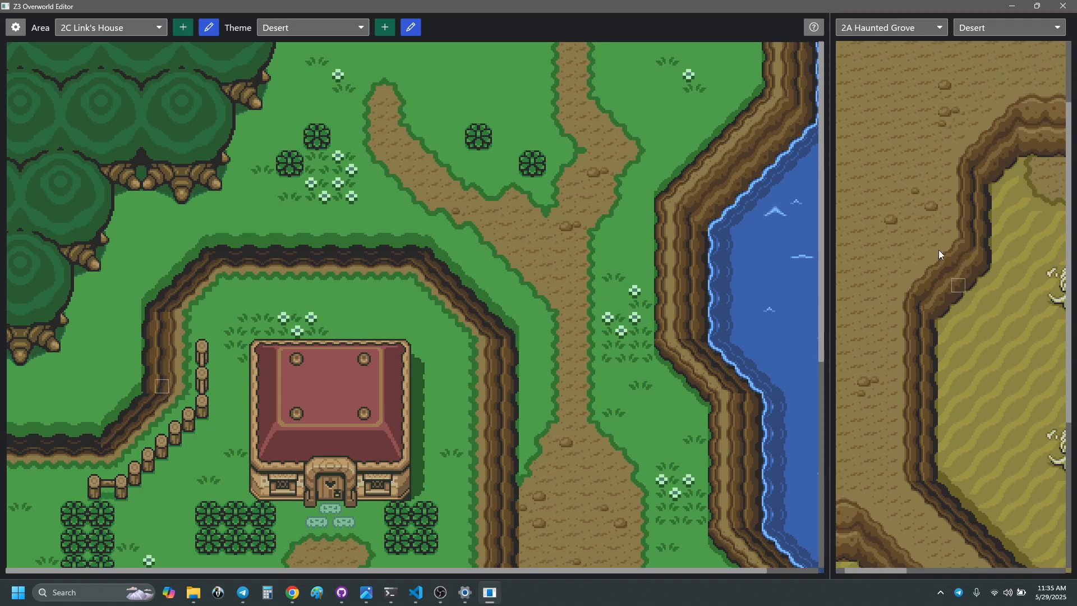
- Show the tile grid, copy the Haunted Grove cliff bend with its dirt and sand, and paste it over the northern trees at Link's House
drag(899, 173, 1004, 300)
key(g)
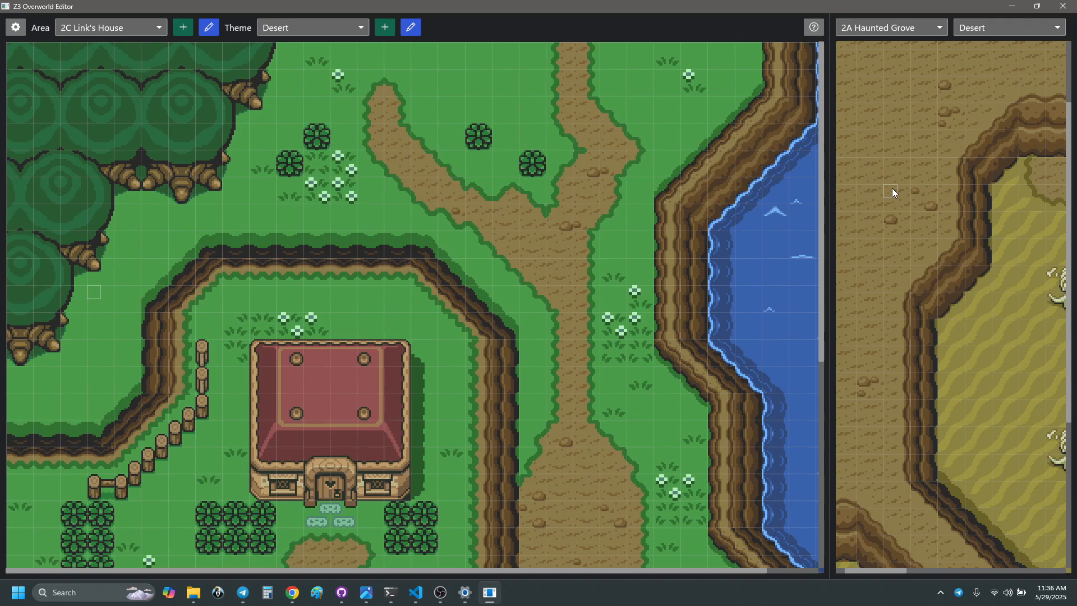
drag(892, 188, 1009, 285)
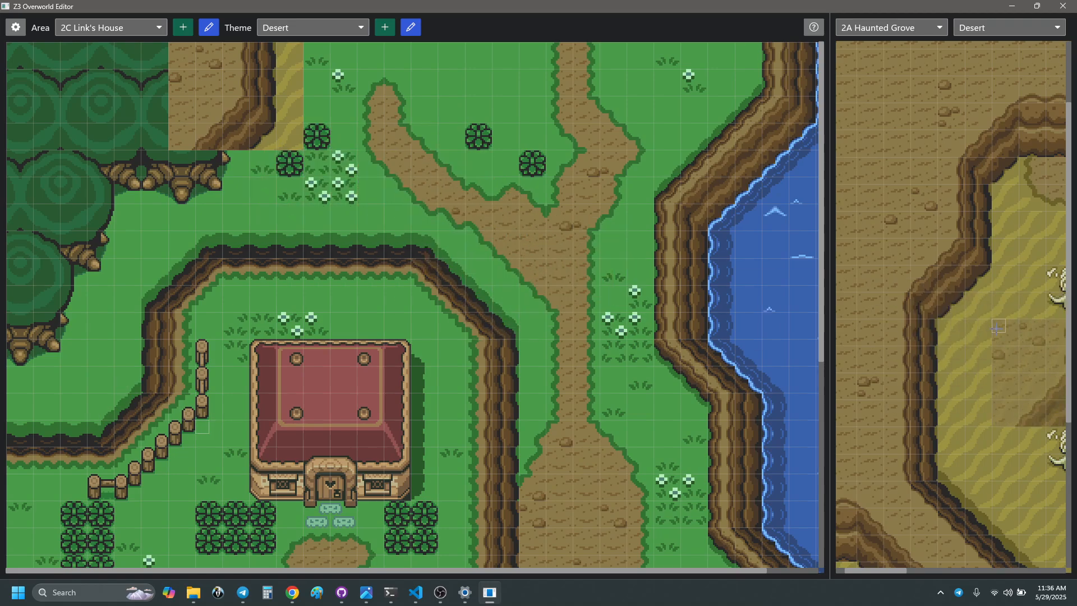
- Find a front-facing cliff section in Haunted Grove and paste it over the trees so it continues the new cliff westward
scroll(966, 319, down, 3)
scroll(966, 320, right, 8)
scroll(960, 303, down, 2)
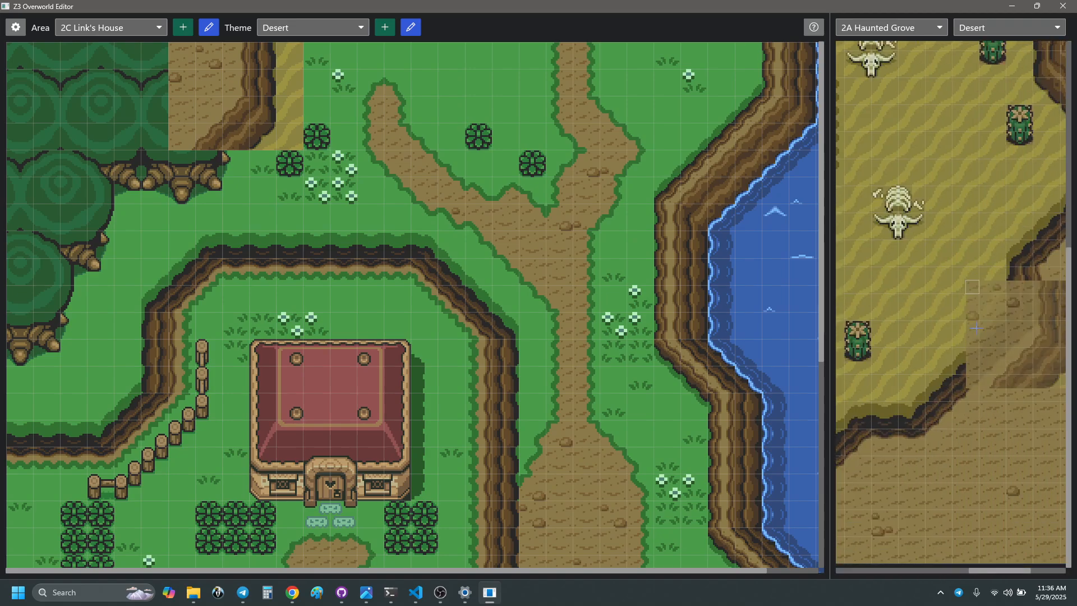
scroll(977, 330, left, 3)
scroll(979, 329, left, 6)
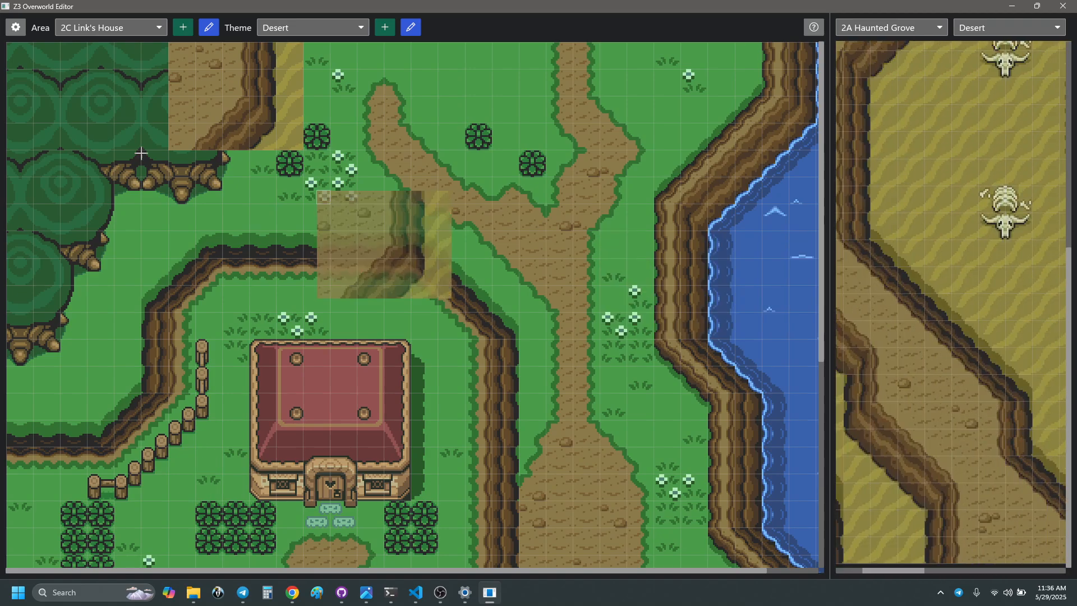
scroll(1017, 314, up, 6)
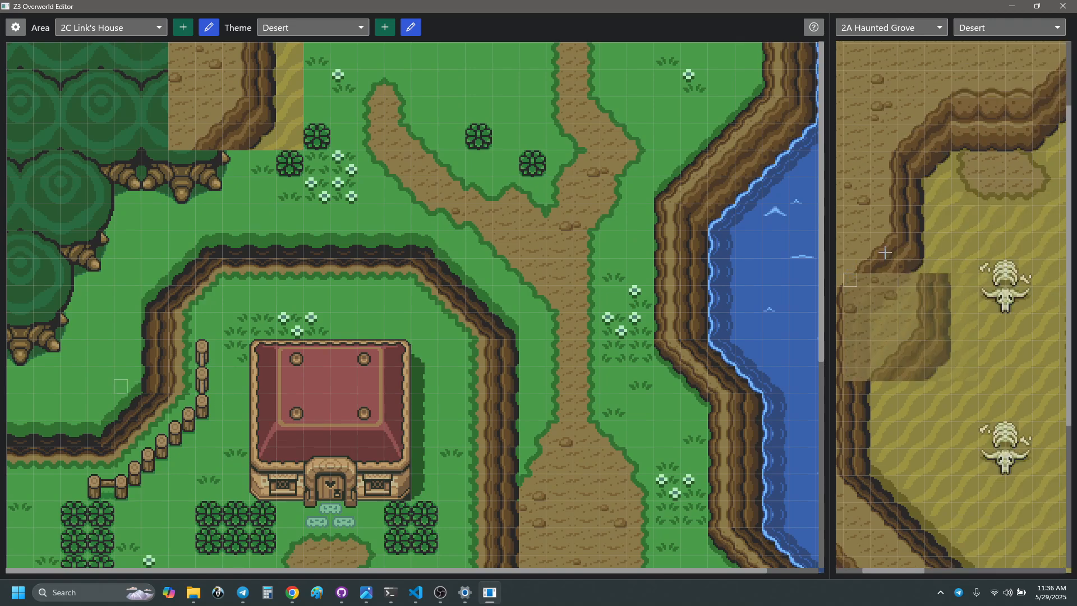
scroll(975, 196, up, 1)
scroll(953, 225, right, 3)
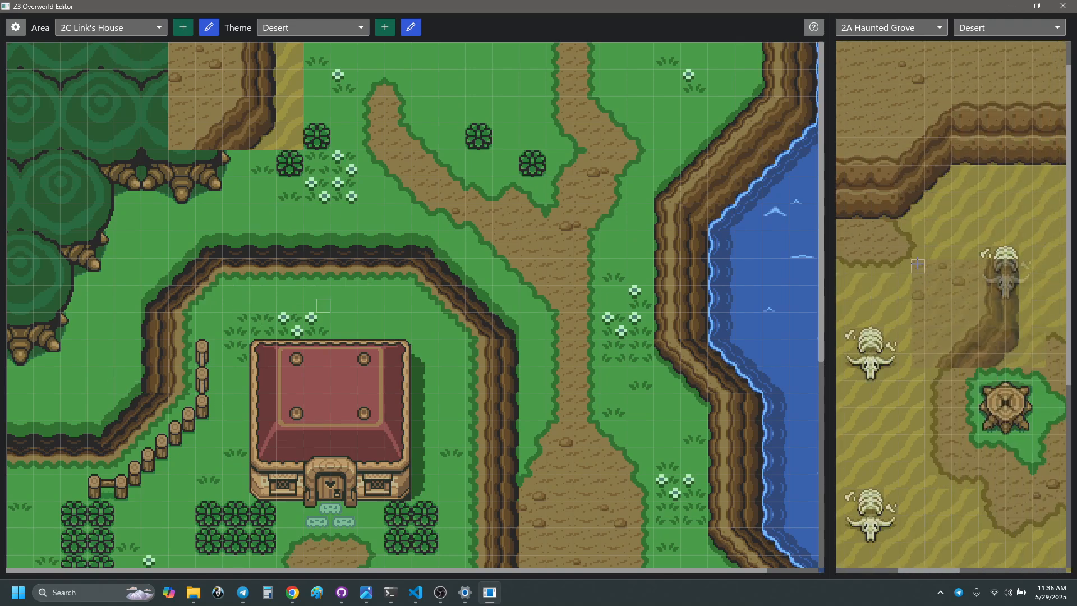
scroll(915, 261, left, 2)
scroll(914, 261, left, 1)
right_drag(924, 144, 1026, 216)
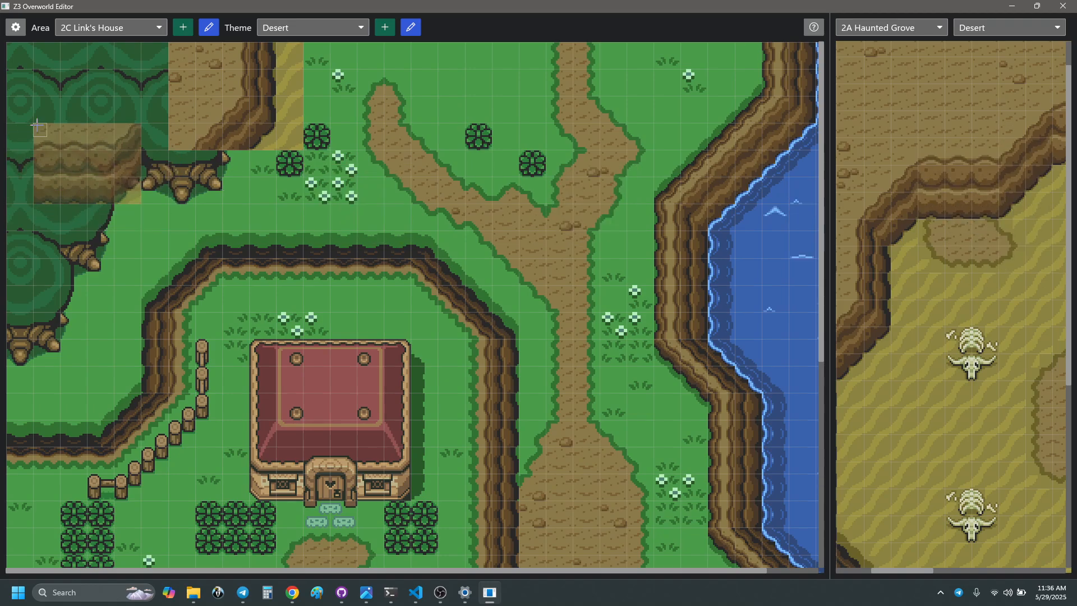
click(119, 129)
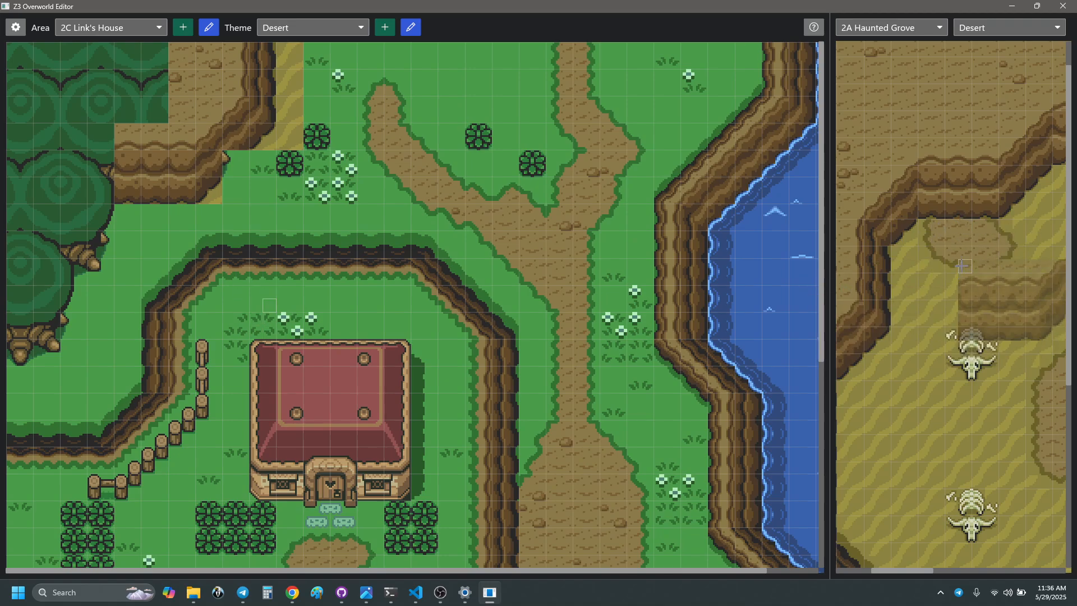
- Copy the diagonal end of the front-facing cliff and repeat it to close the gap below the upper cliff bend
ctrl+scroll(955, 212, up, 1)
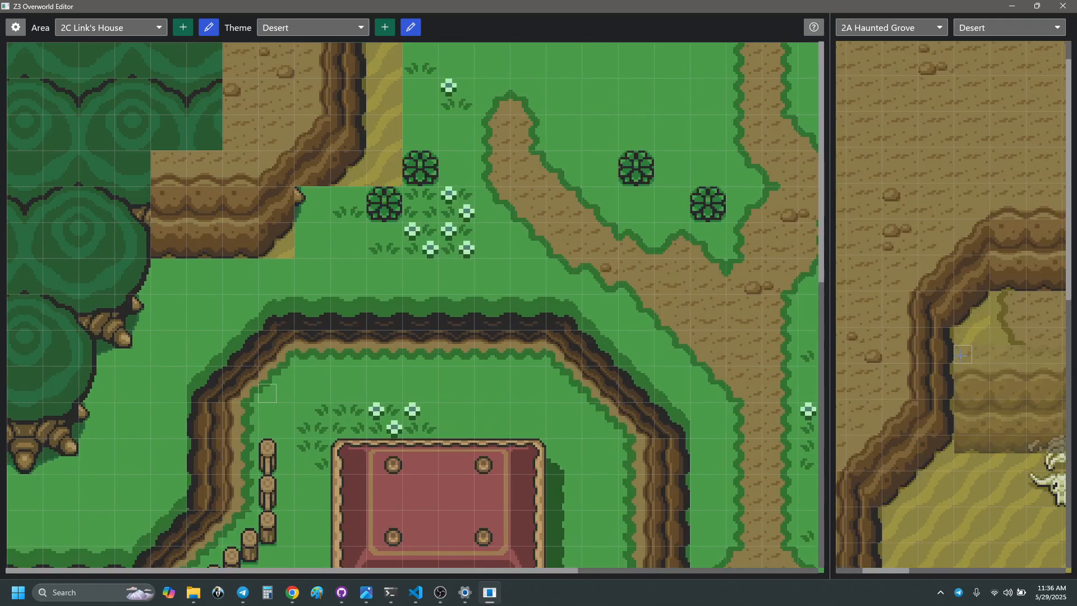
scroll(954, 356, right, 3)
scroll(930, 340, left, 1)
ctrl+scroll(929, 340, up, 1)
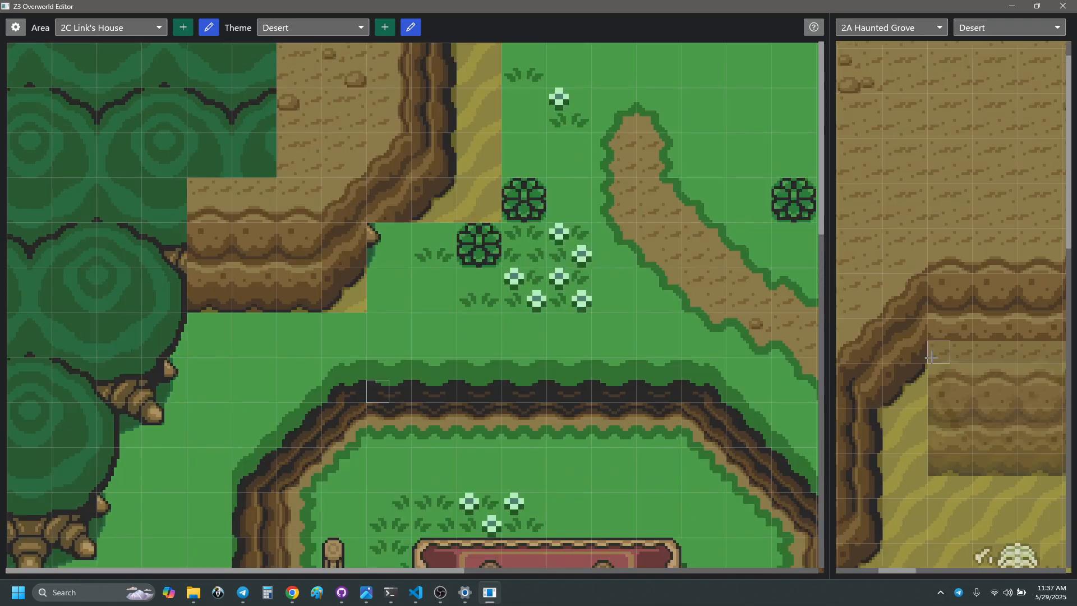
scroll(940, 395, right, 2)
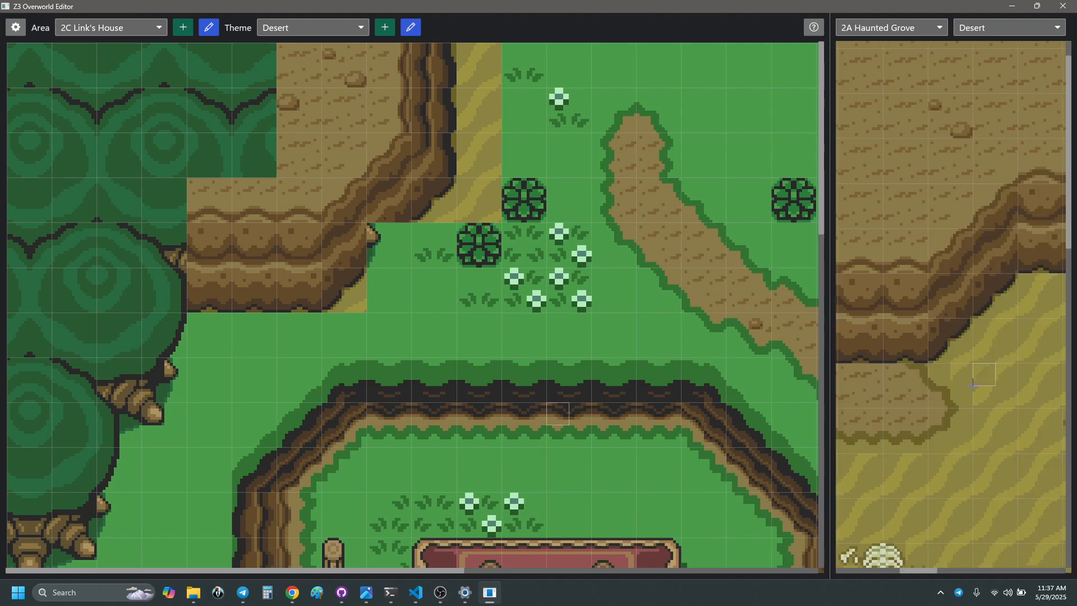
scroll(979, 387, right, 2)
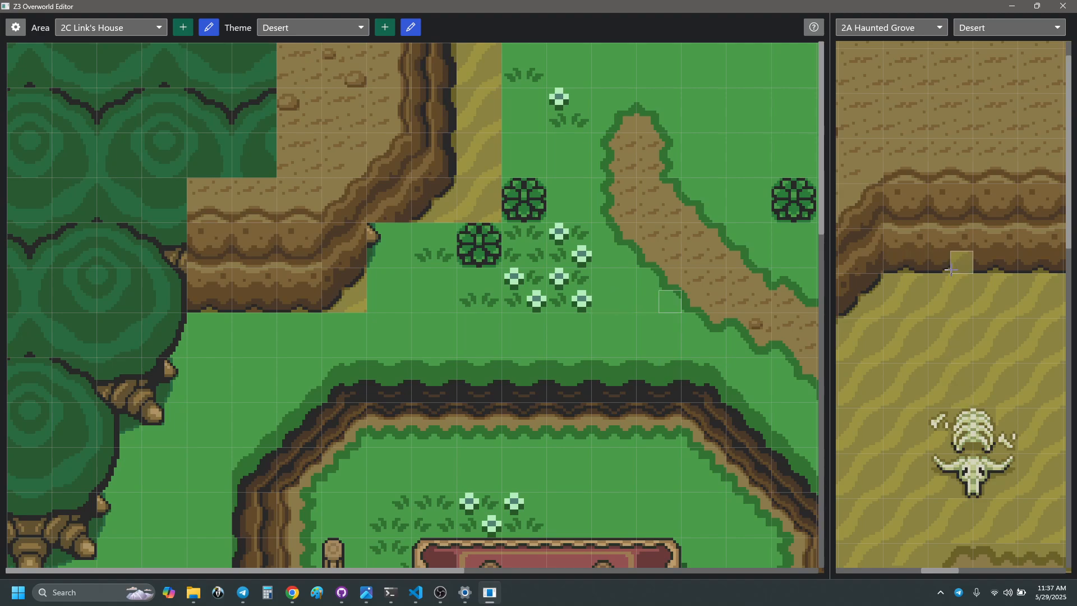
scroll(942, 393, left, 3)
scroll(942, 390, left, 2)
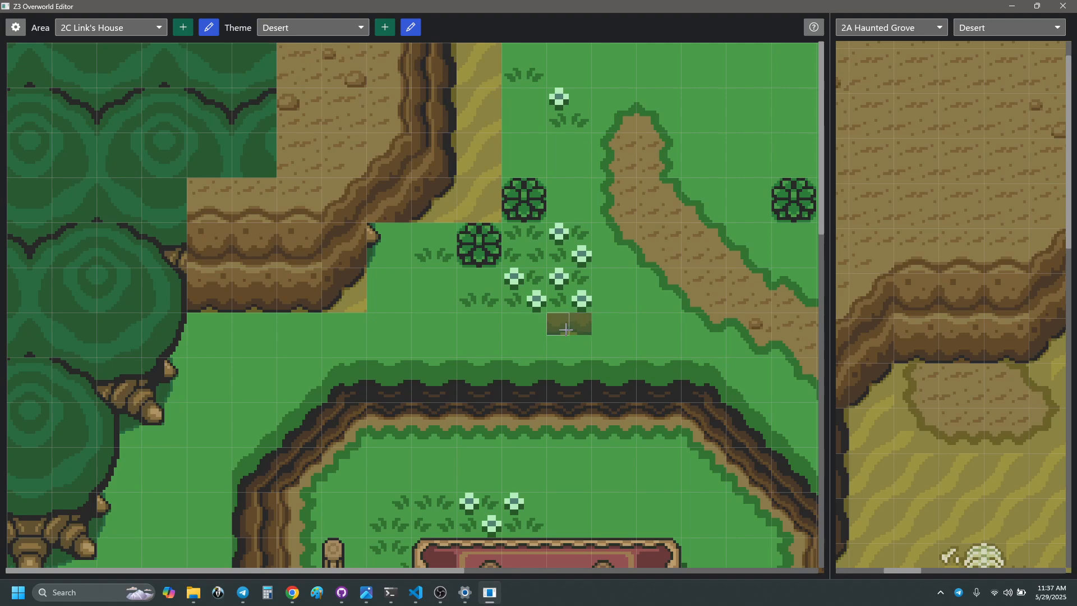
right_drag(329, 232, 352, 298)
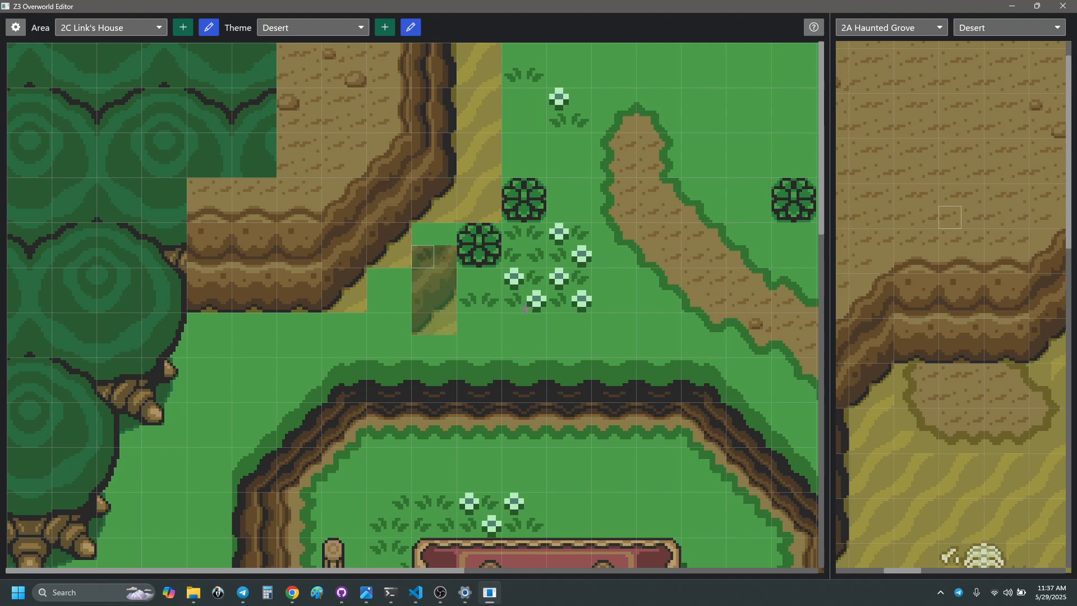
- Copy a small block of rippled sand from Haunted Grove, try painting it beside the new cliff, and undo that placement
scroll(951, 331, down, 3)
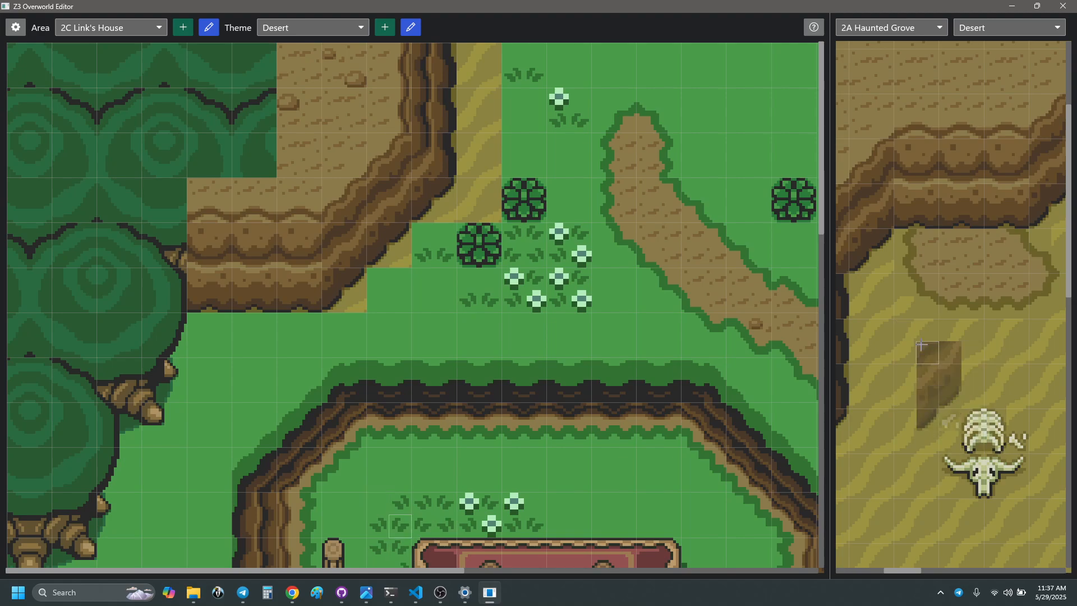
right_drag(901, 325, 929, 353)
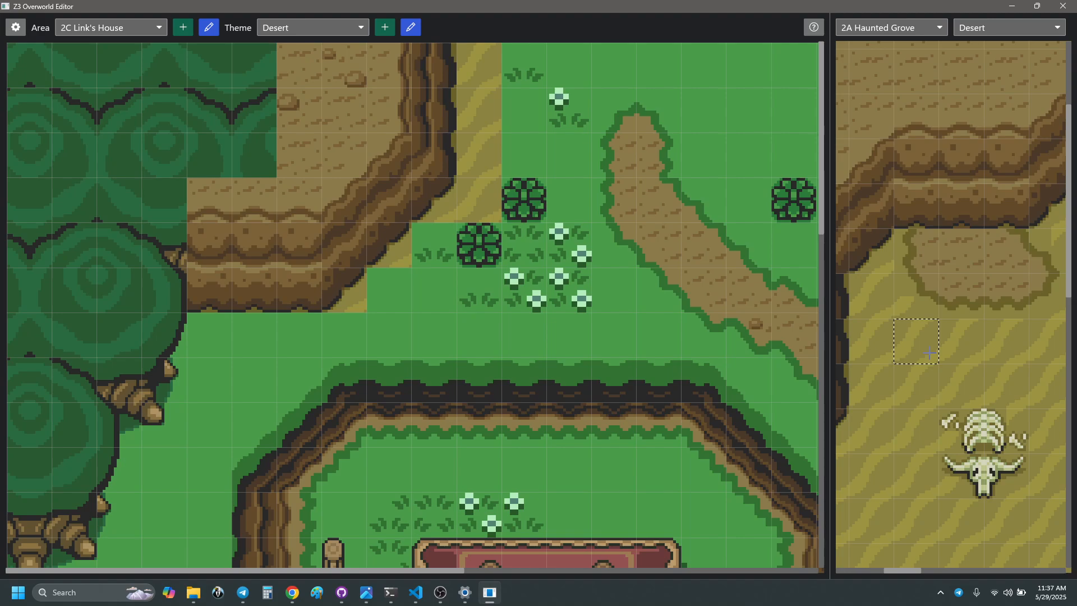
right_drag(929, 352, 954, 354)
click(498, 103)
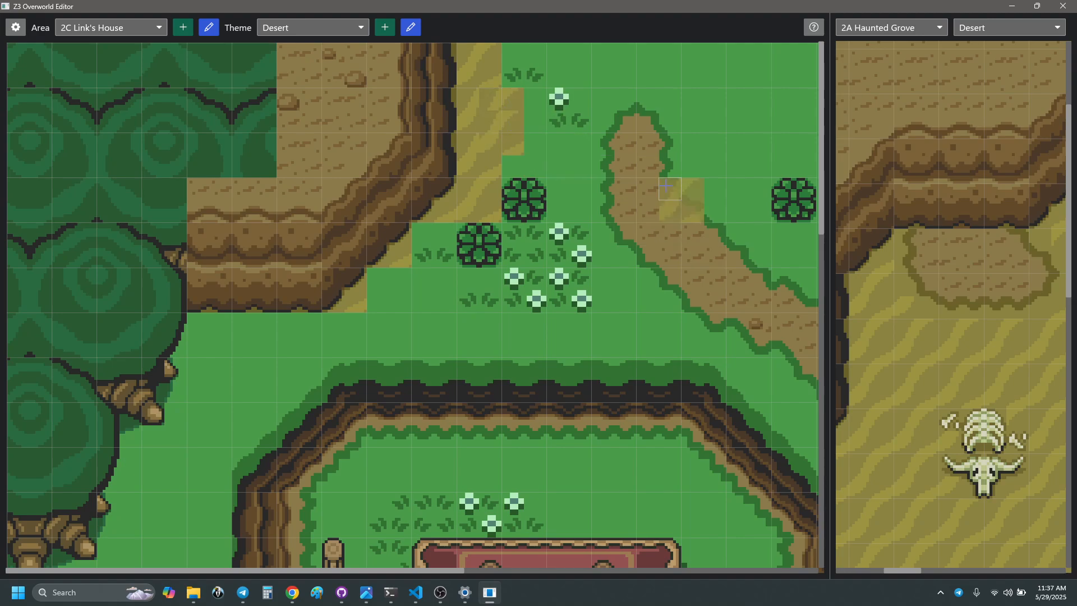
key(ctrl+z)
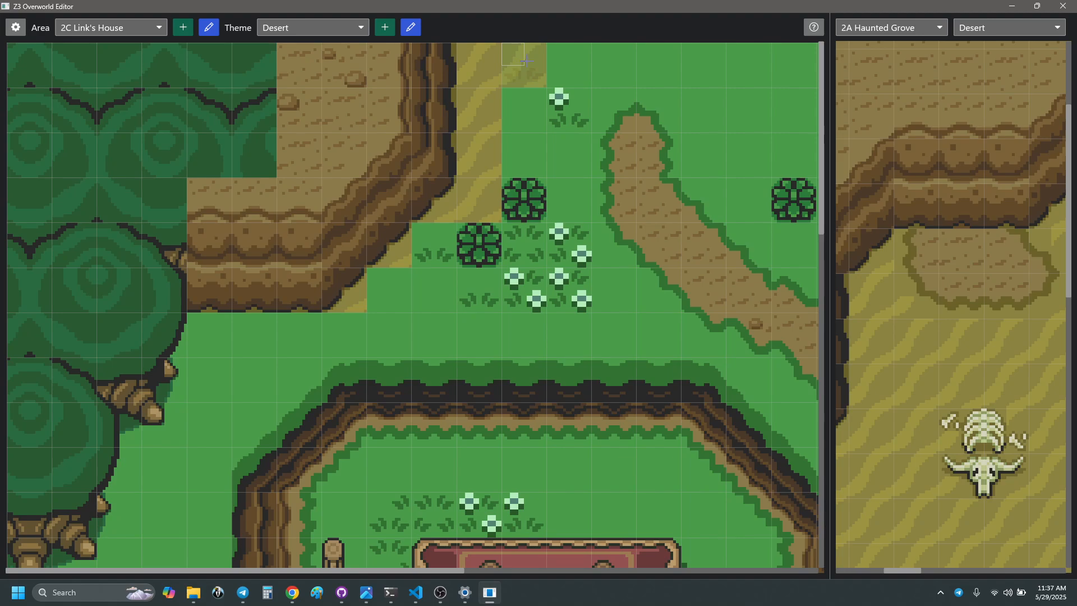
- Look up grid snapping in the keyboard controls and paint grid-aligned sand over the grass and path east of the new cliff
click(816, 28)
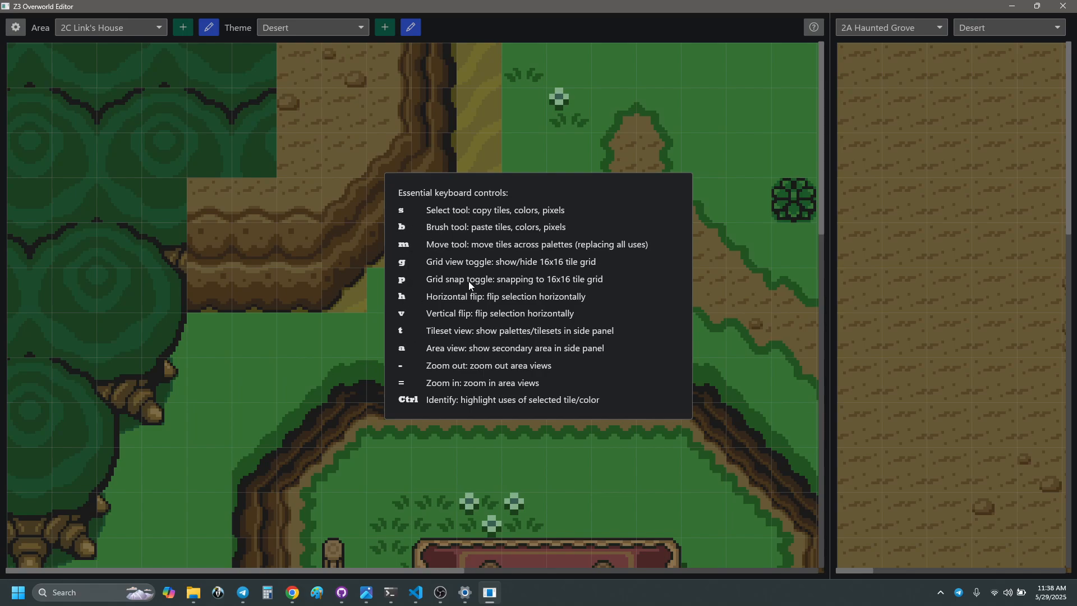
click(774, 26)
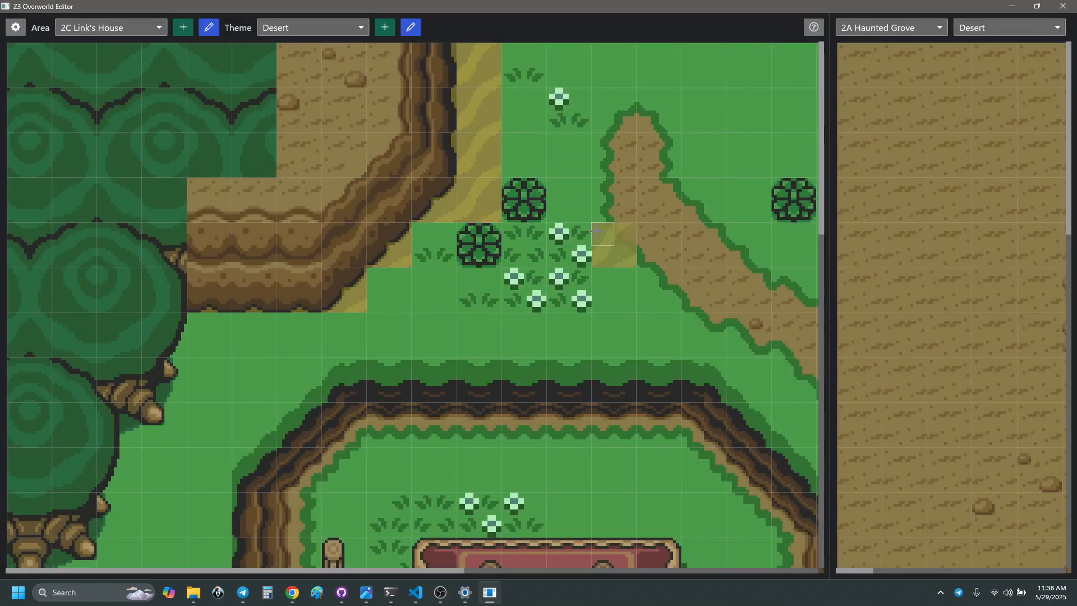
key(minus)
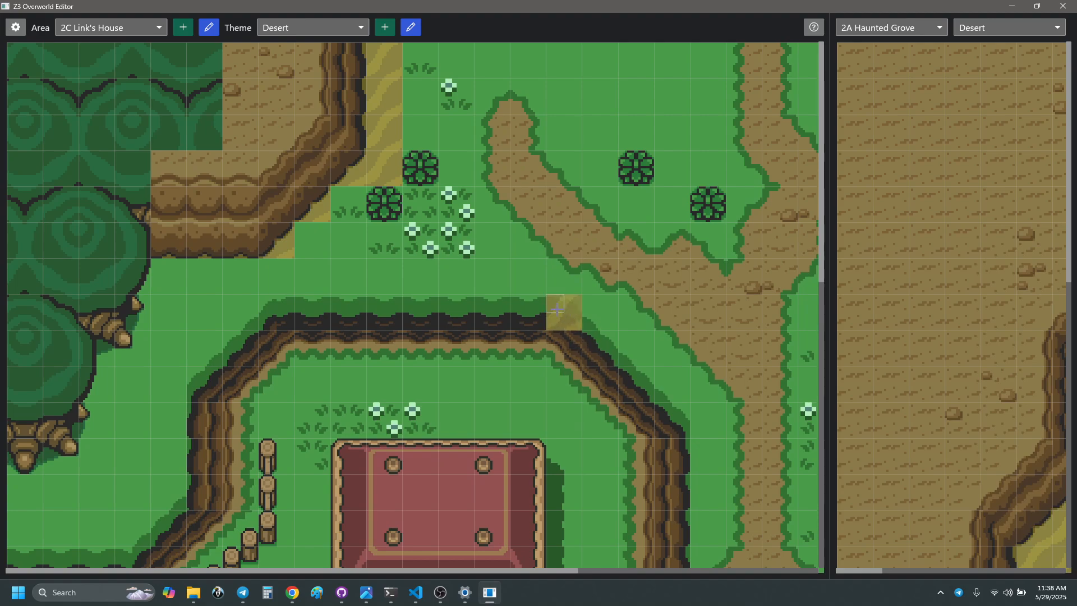
mouse_move(546, 66)
mouse_down()
mouse_move(729, 84)
mouse_move(707, 134)
mouse_move(459, 117)
mouse_up()
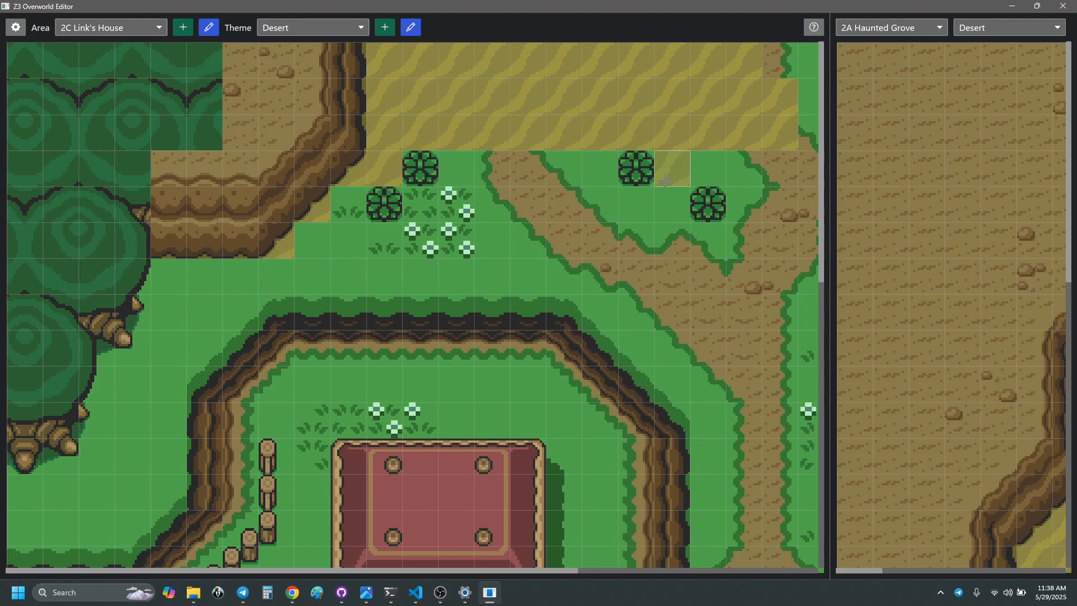
scroll(665, 180, right, 4)
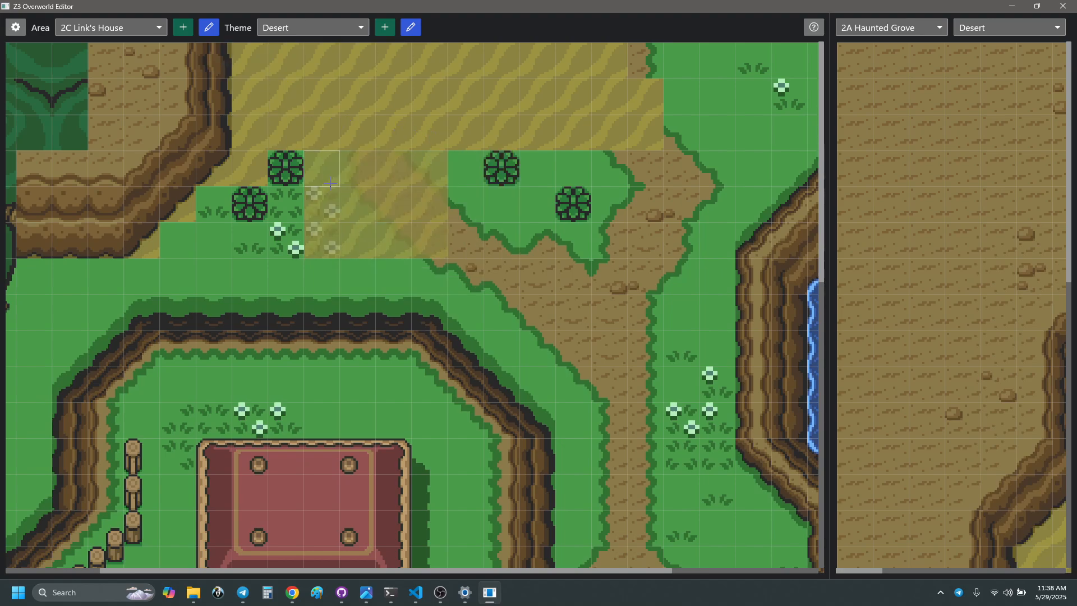
click(330, 180)
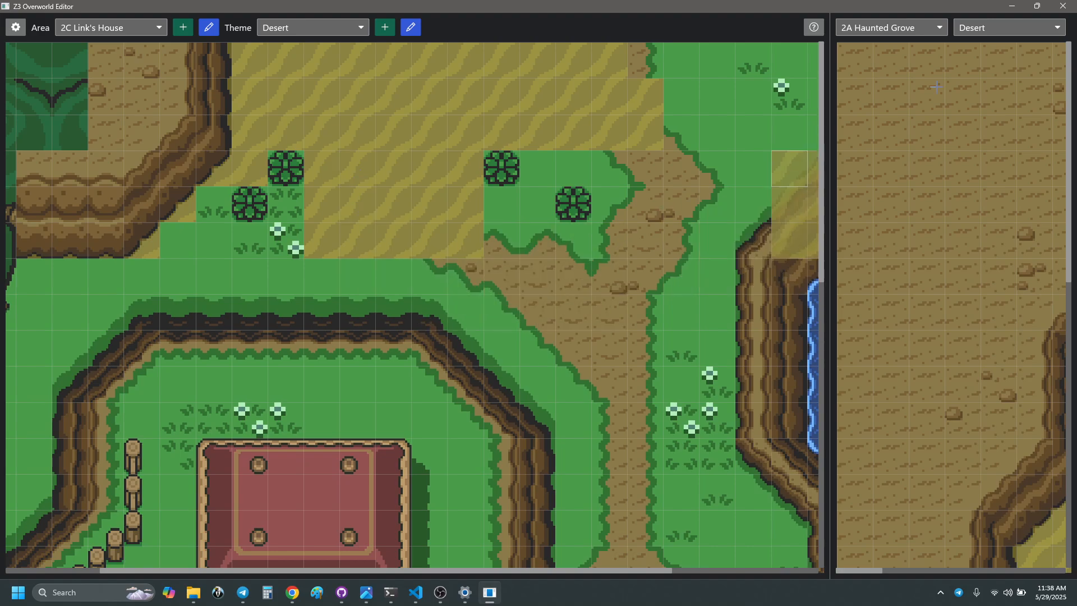
- Show area 30 Desert of Mystery in the secondary area view
click(933, 29)
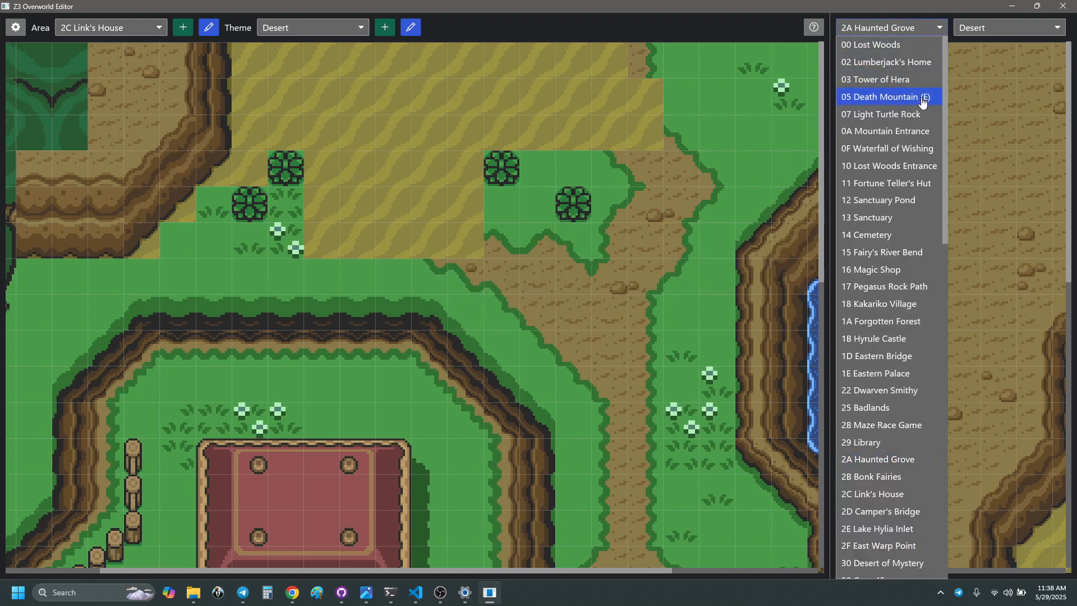
scroll(909, 325, down, 16)
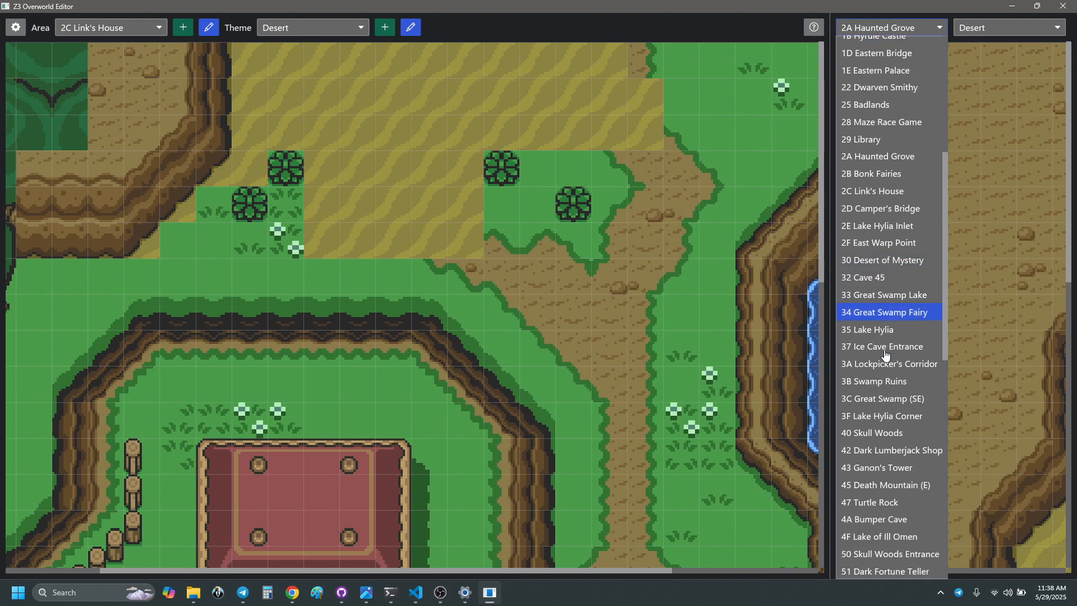
scroll(885, 354, up, 9)
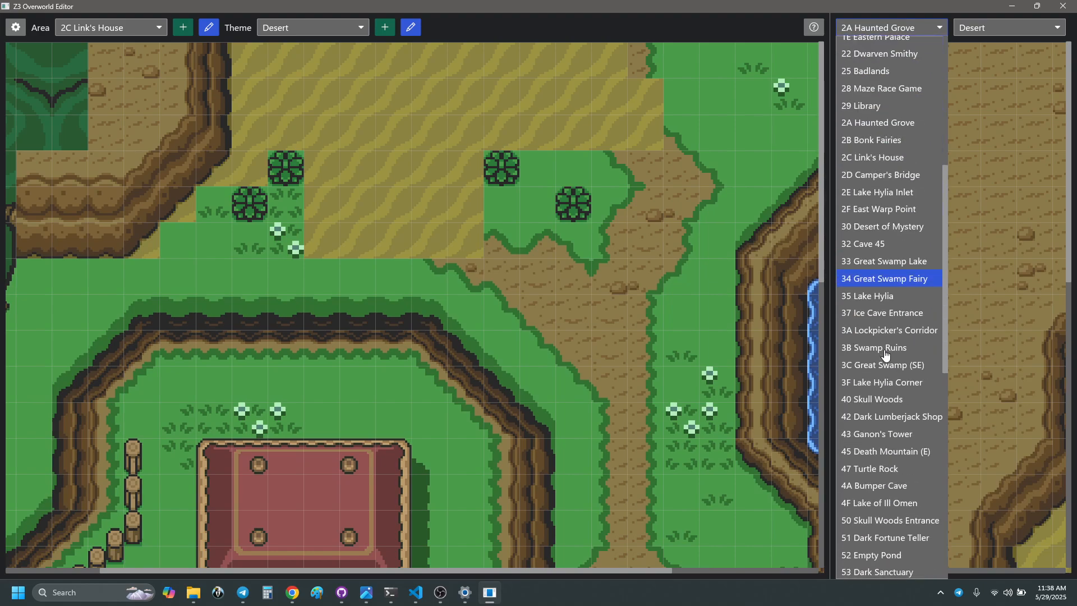
click(878, 229)
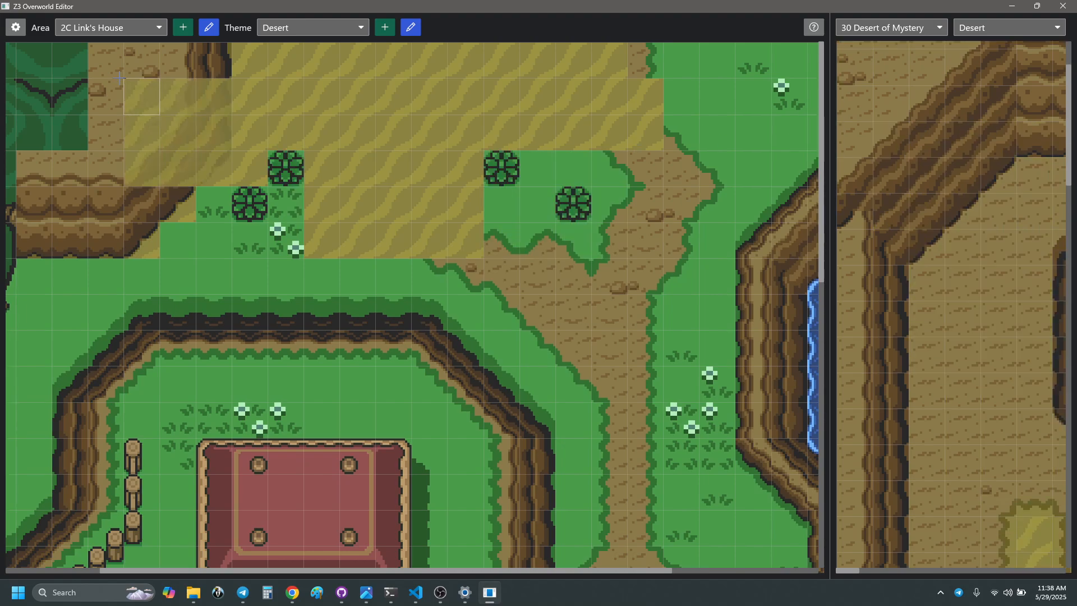
- Open area 30 Desert of Mystery in the main view and examine its temple cliffs, sand, dirt patches and southern ledges
click(151, 27)
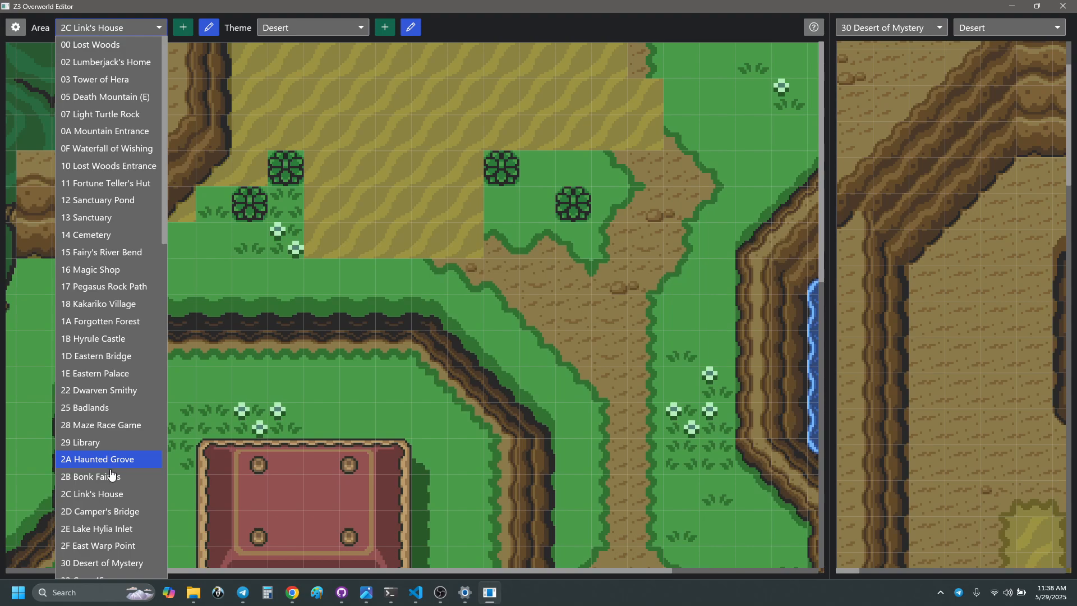
scroll(112, 443, down, 4)
click(110, 428)
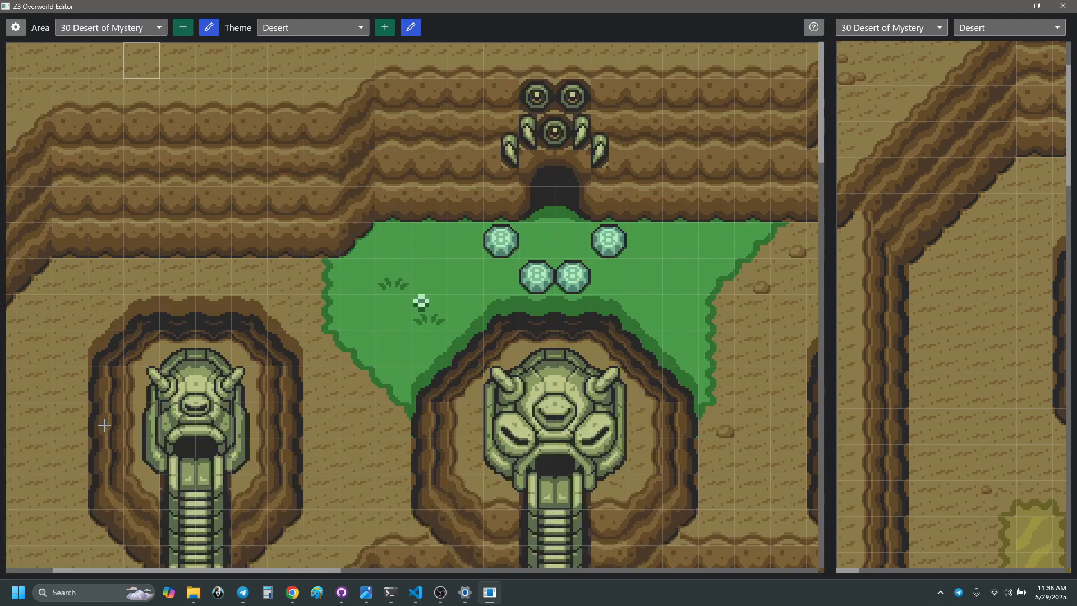
scroll(583, 236, down, 5)
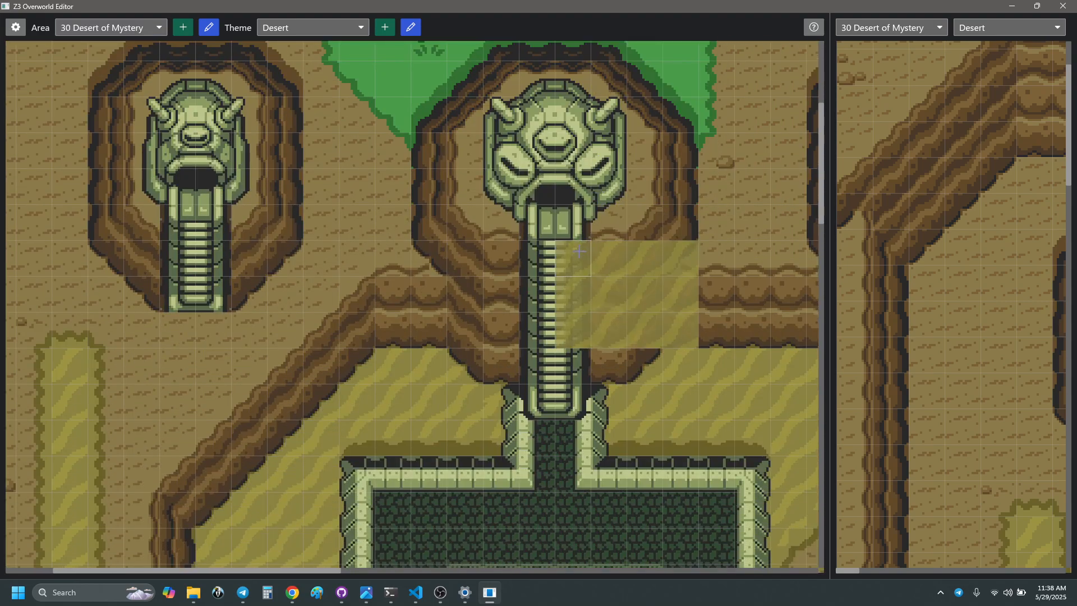
ctrl+scroll(579, 251, down, 1)
ctrl+scroll(637, 377, down, 1)
scroll(599, 374, left, 3)
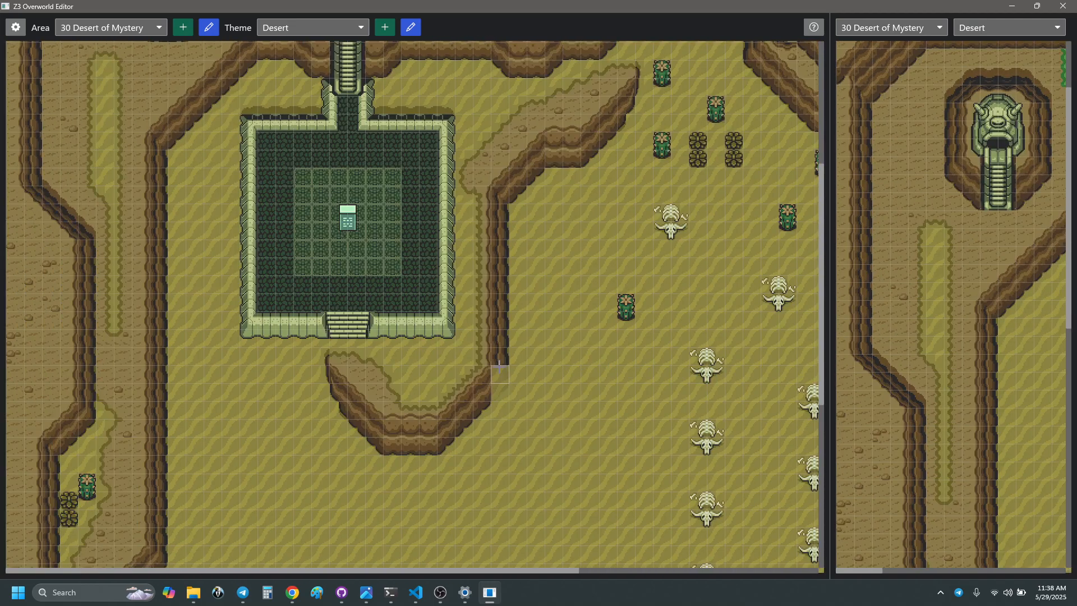
scroll(499, 366, down, 5)
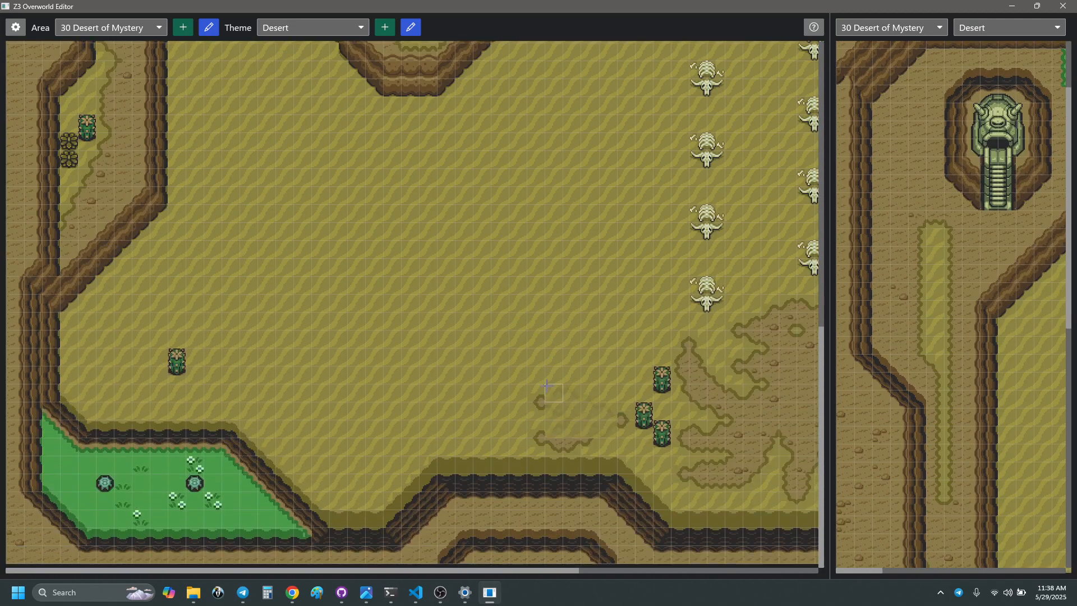
scroll(539, 370, up, 6)
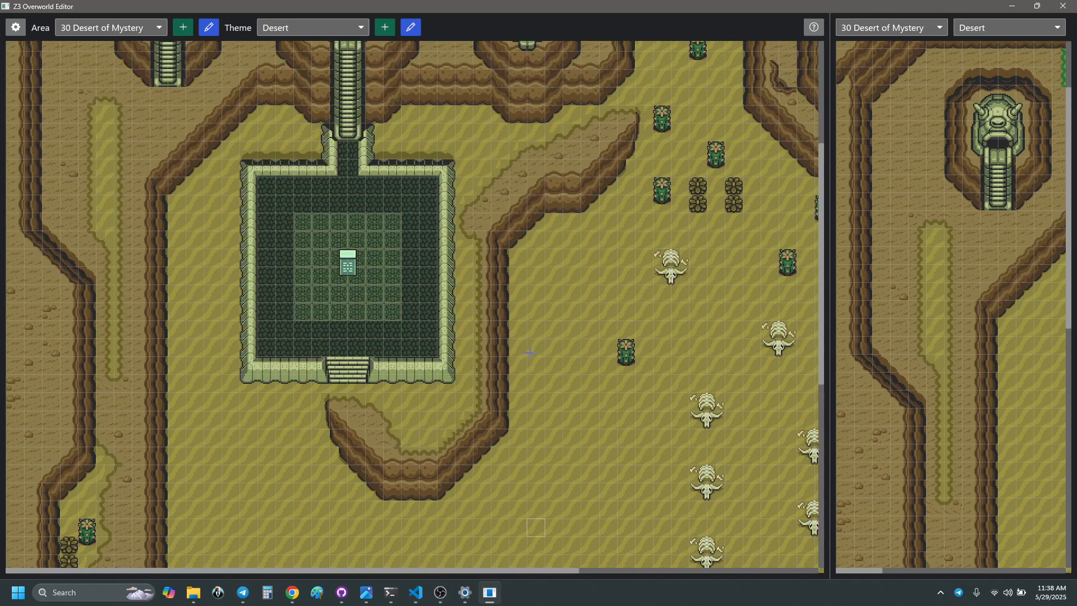
scroll(530, 352, up, 3)
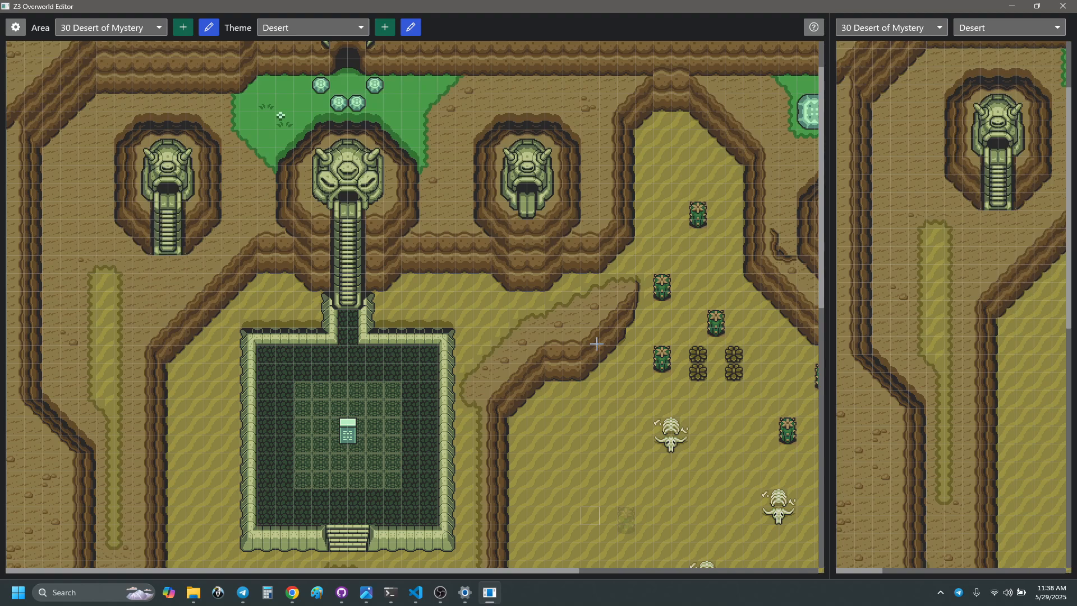
- Examine the eastern and southern parts of the Desert of Mystery, including its skeletons, cacti, dirt patches and cliff ledges
shift+scroll(596, 343, right, 5)
scroll(667, 331, down, 4)
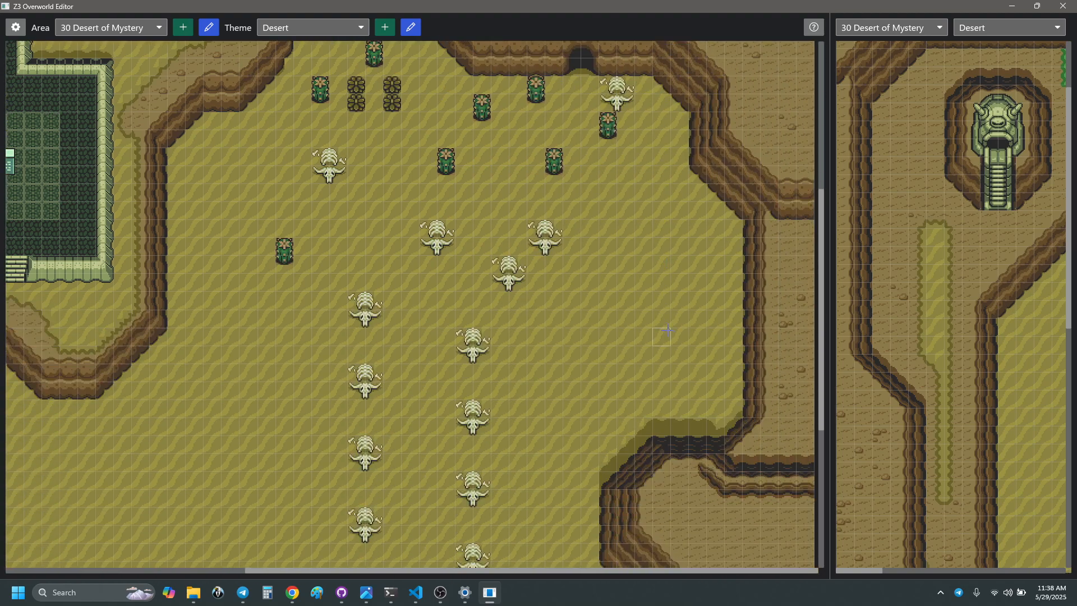
scroll(667, 331, down, 4)
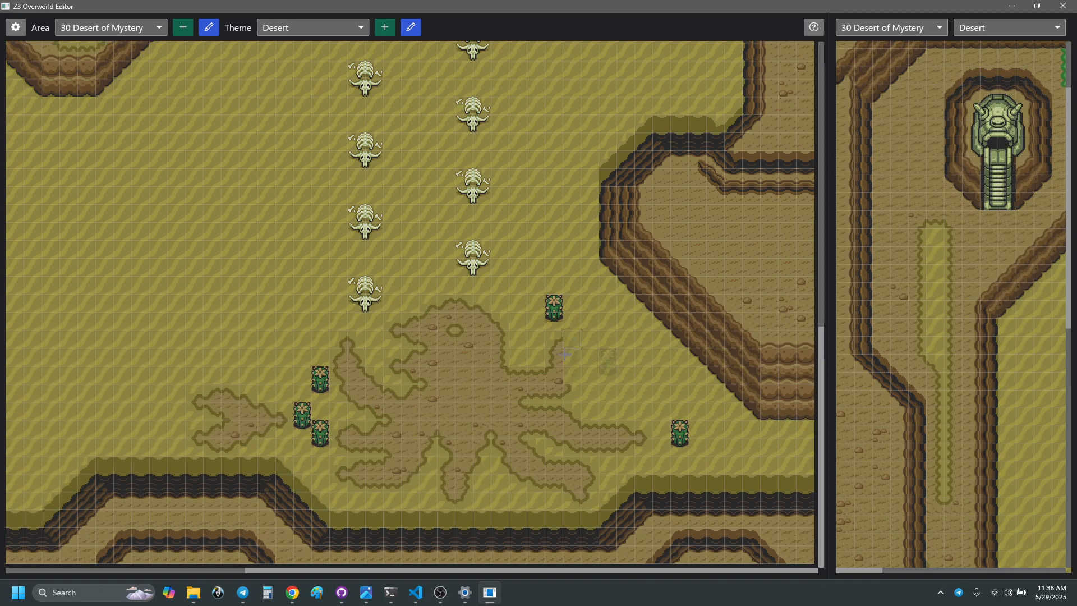
shift+scroll(575, 357, left, 5)
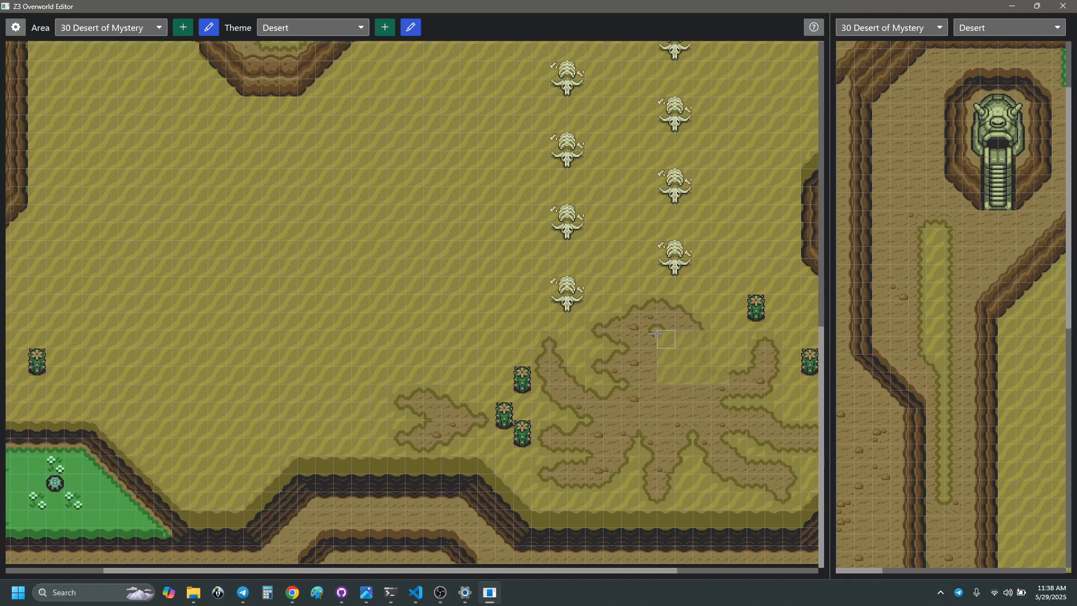
shift+scroll(653, 336, right, 3)
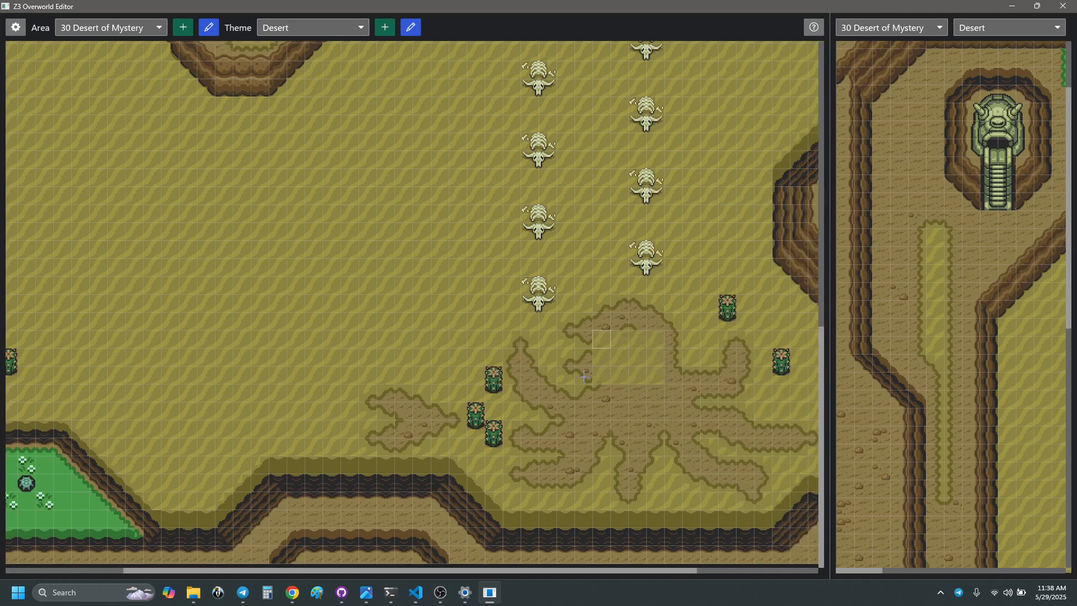
scroll(464, 322, up, 10)
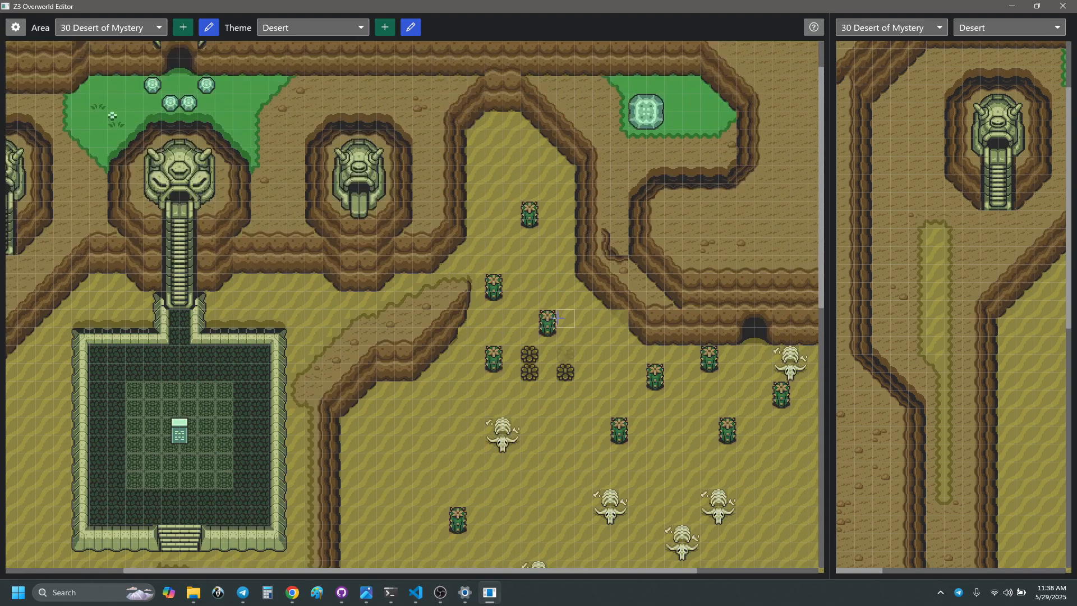
shift+scroll(454, 273, left, 1)
scroll(443, 225, down, 10)
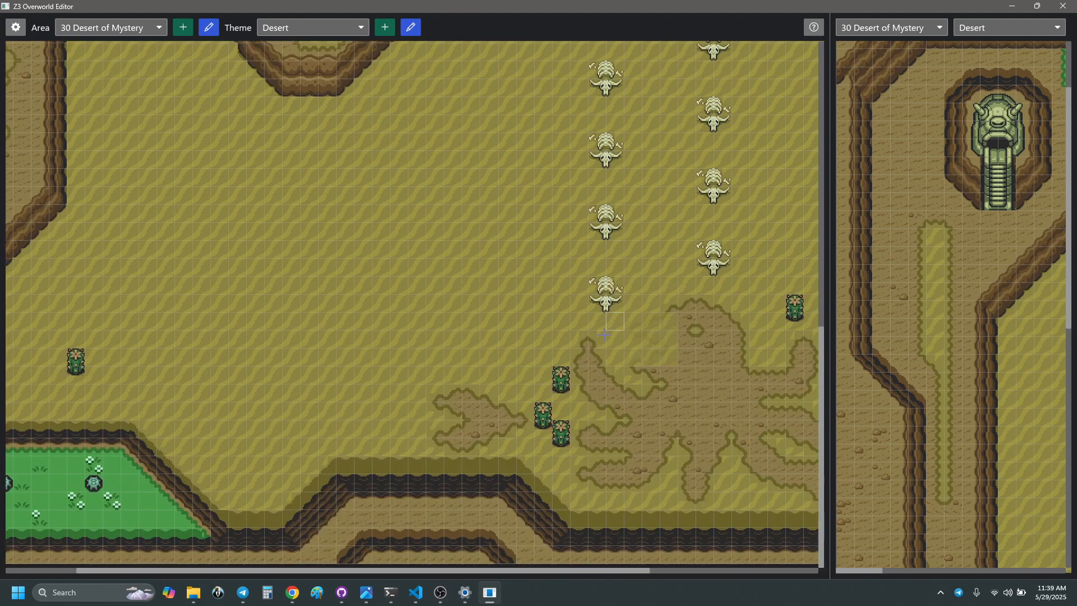
shift+scroll(417, 101, right, 1)
- View the Desert of Mystery in the Swamp theme and return to the Desert theme
click(352, 29)
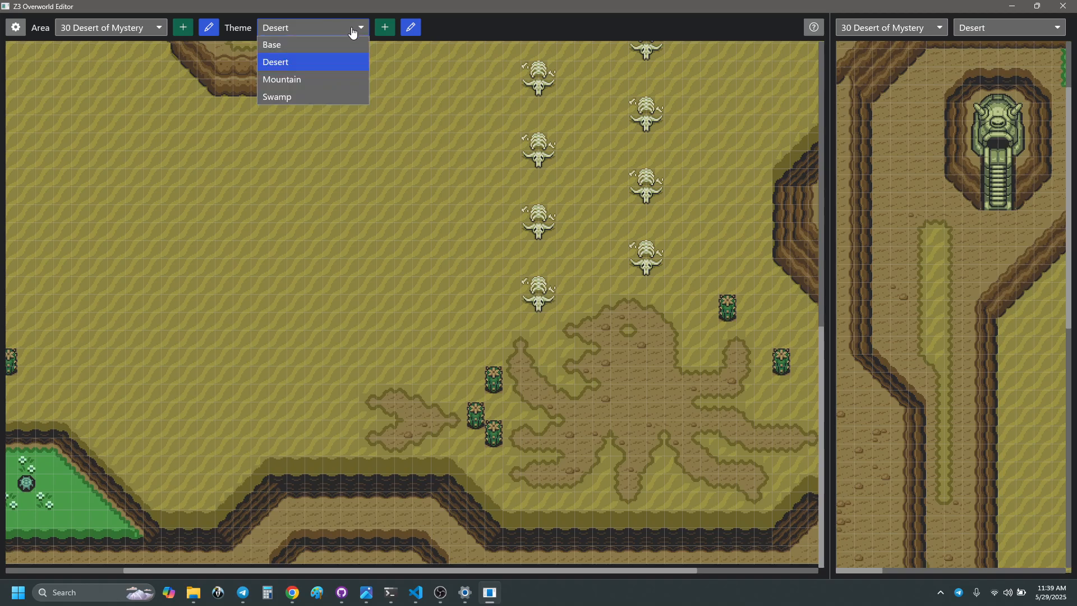
click(281, 96)
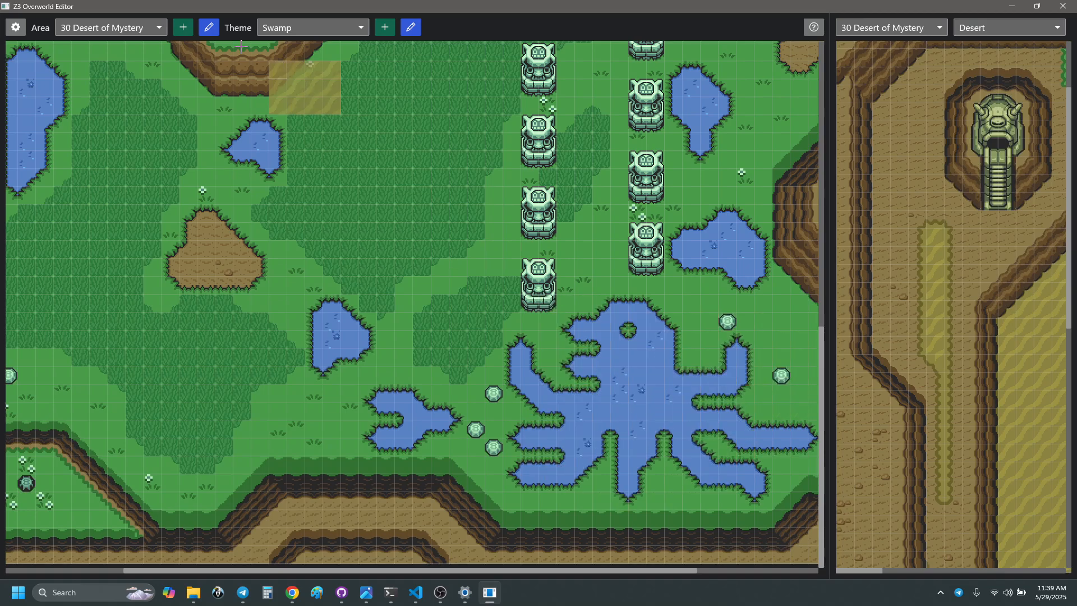
click(287, 29)
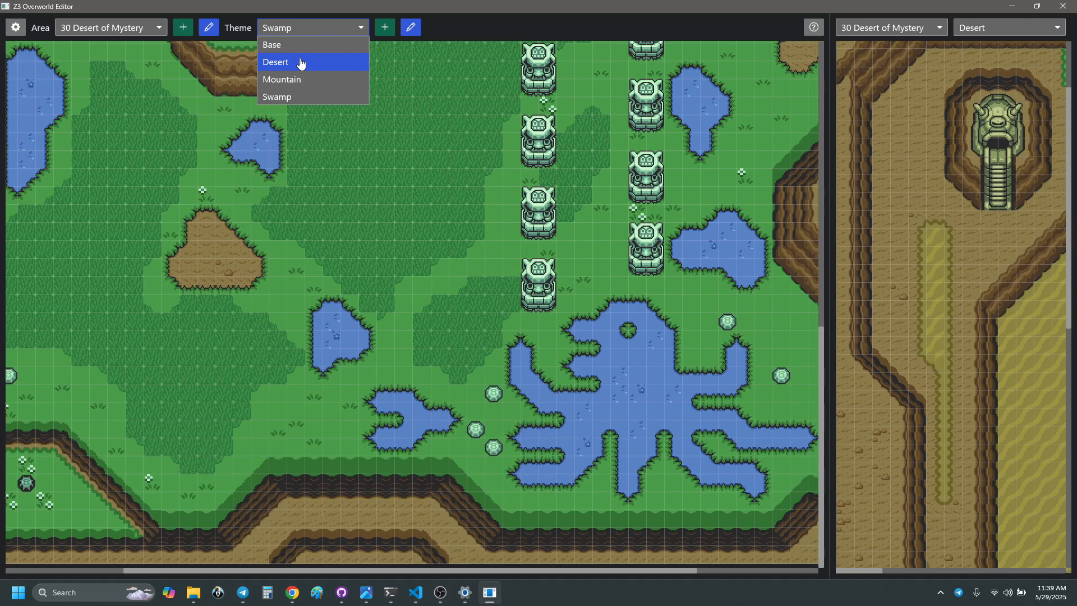
click(301, 63)
- Open area 2C Link's House in the main view
click(143, 28)
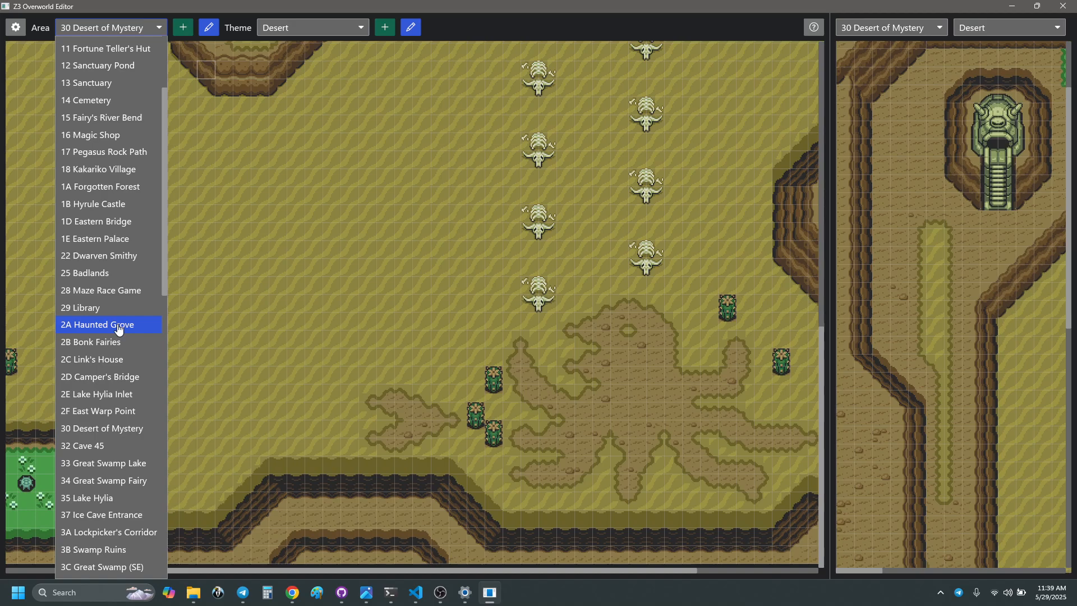
click(107, 360)
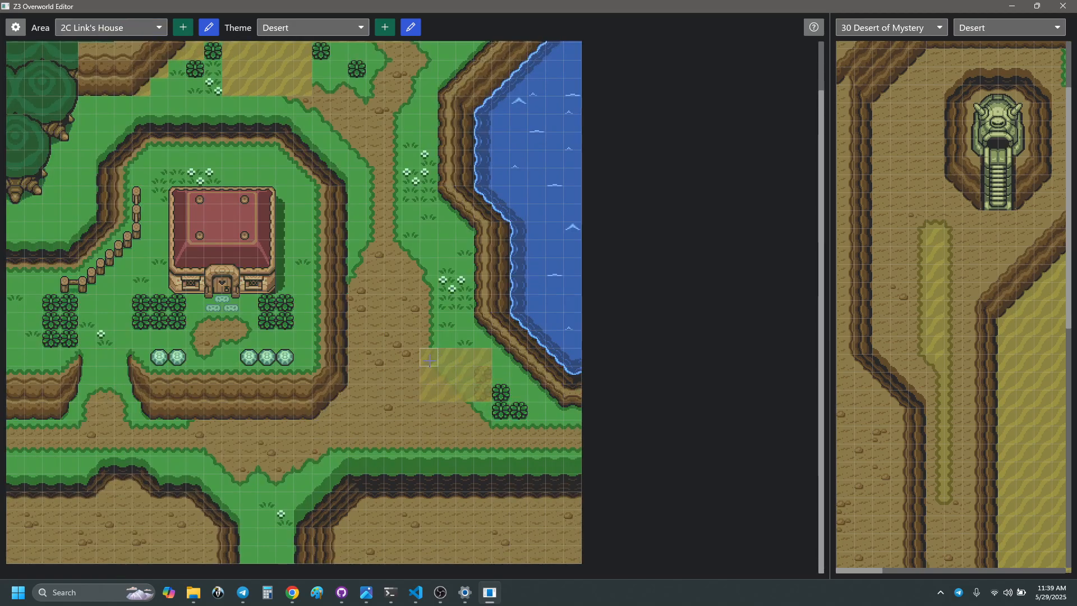
scroll(375, 348, up, 2)
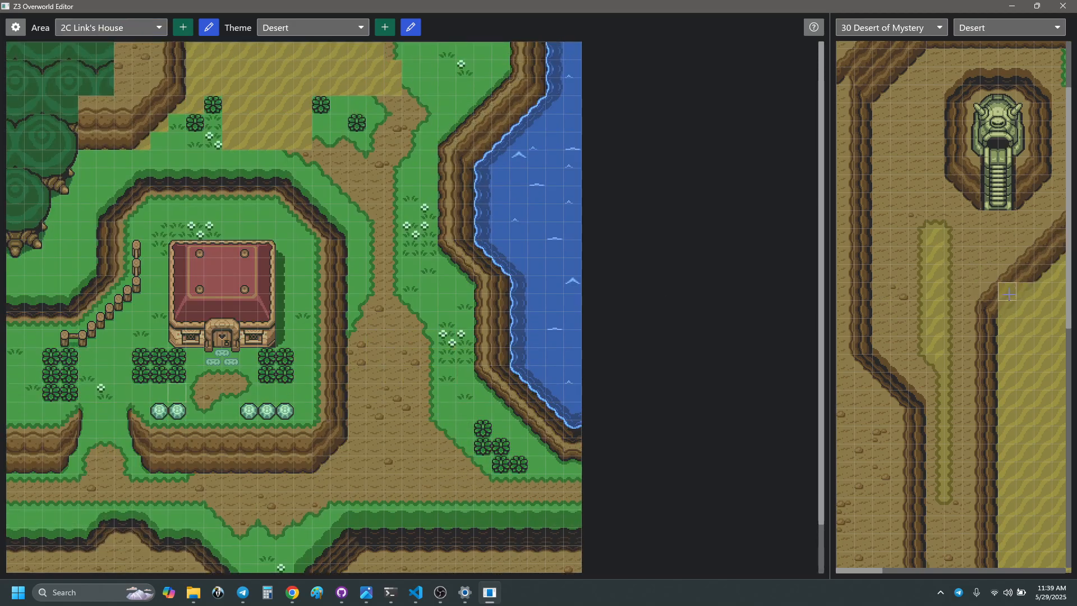
- Copy a dry bush from the Desert of Mystery and paint it over the four green bushes north of Link's house
scroll(1008, 294, right, 4)
drag(991, 327, 974, 314)
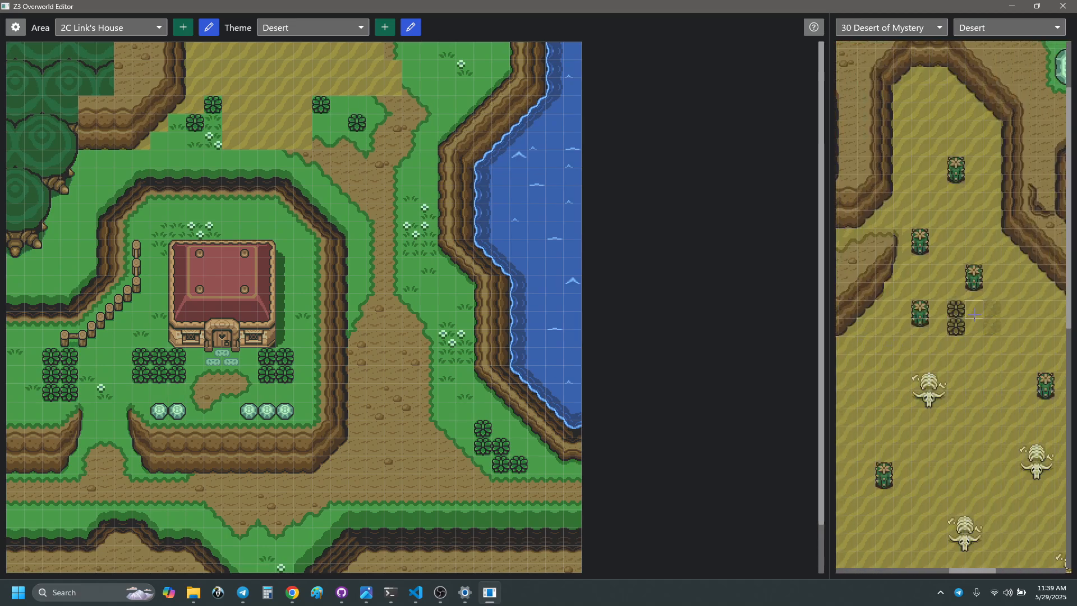
click(956, 309)
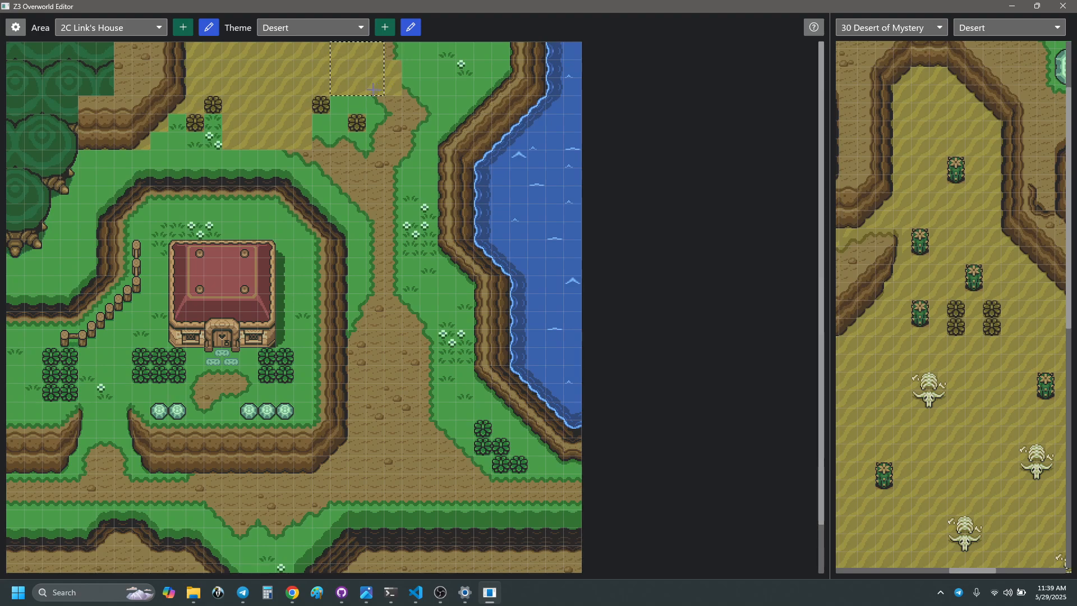
- Copy rippled sand and paint it around the dry bushes and over the grass and path down to the cliff behind Link's house
right_drag(373, 89, 373, 88)
click(340, 70)
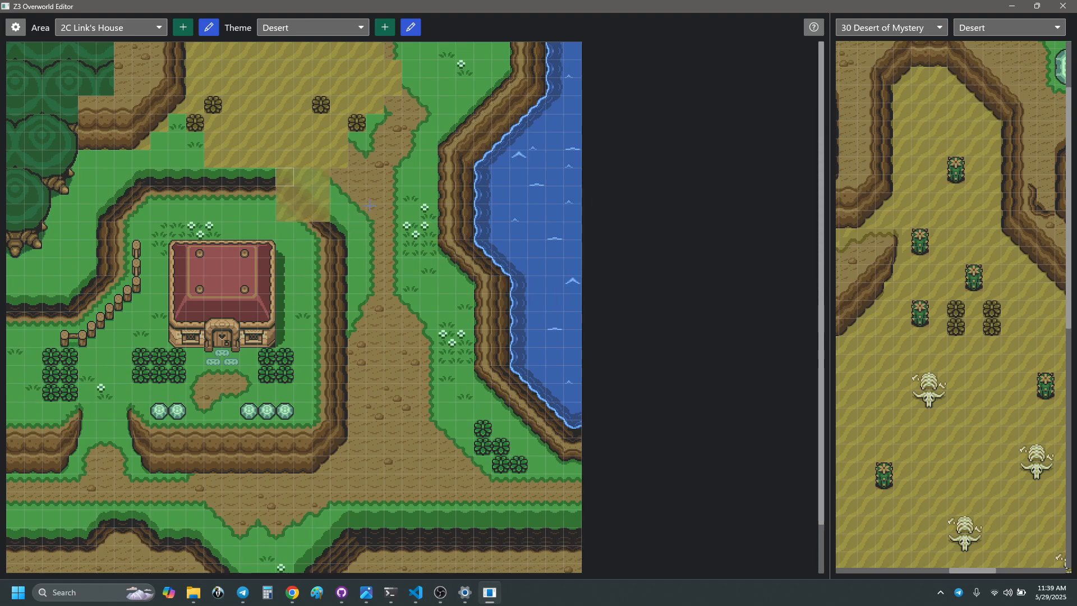
click(903, 211)
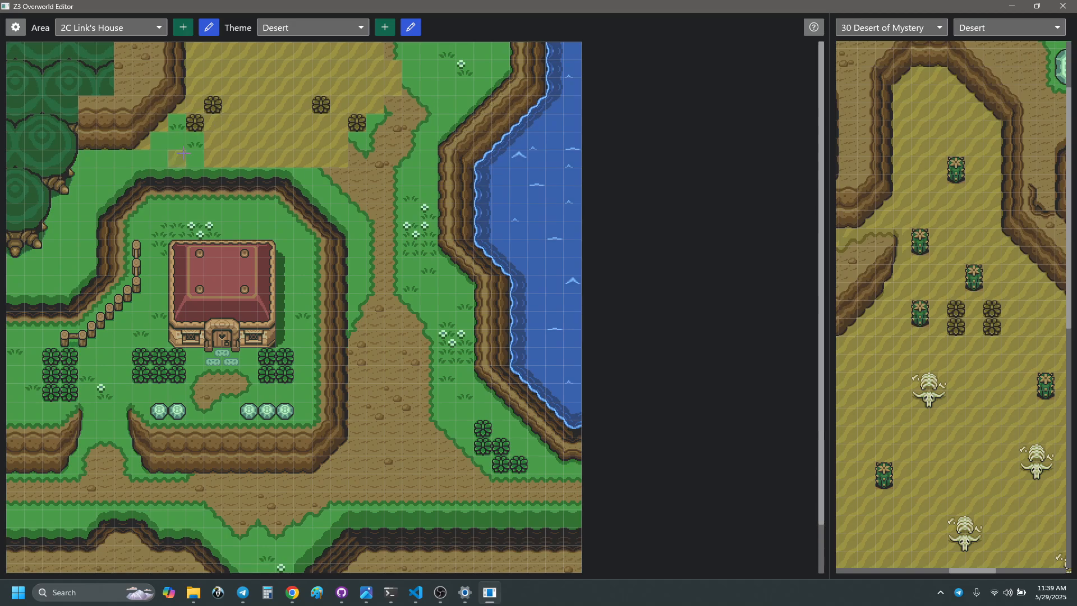
scroll(257, 141, up, 1)
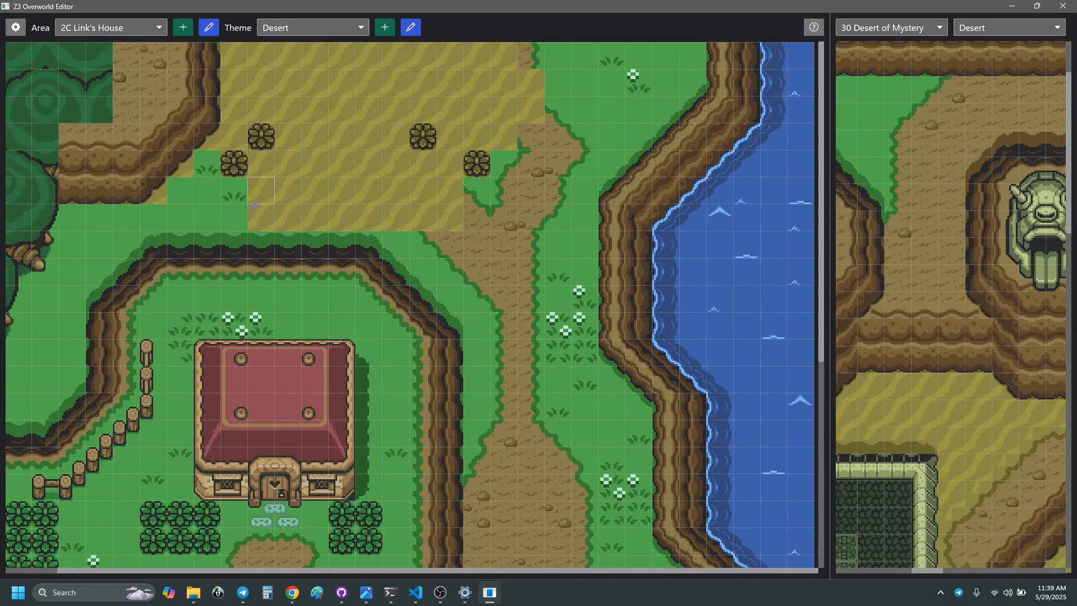
scroll(179, 213, up, 1)
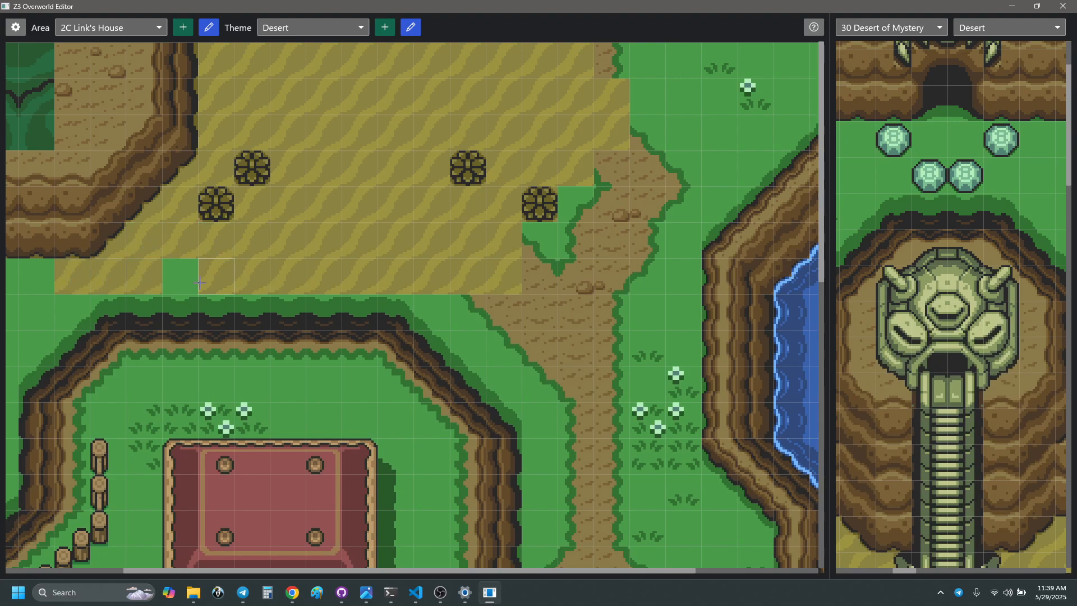
shift+scroll(235, 276, left, 3)
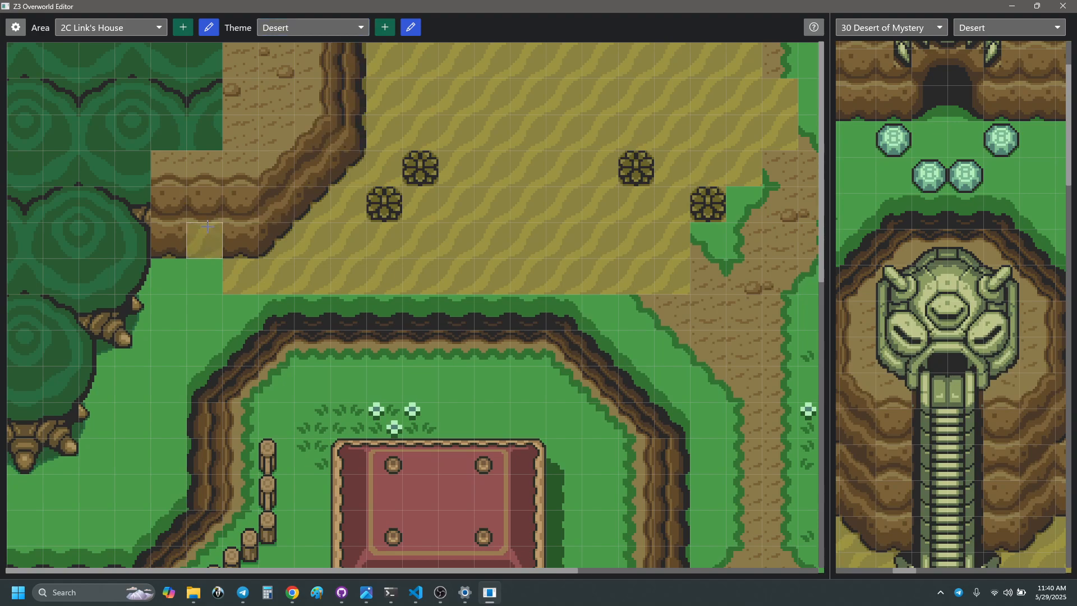
- View Link's House in the Base theme for comparison and return to the Desert theme
click(354, 28)
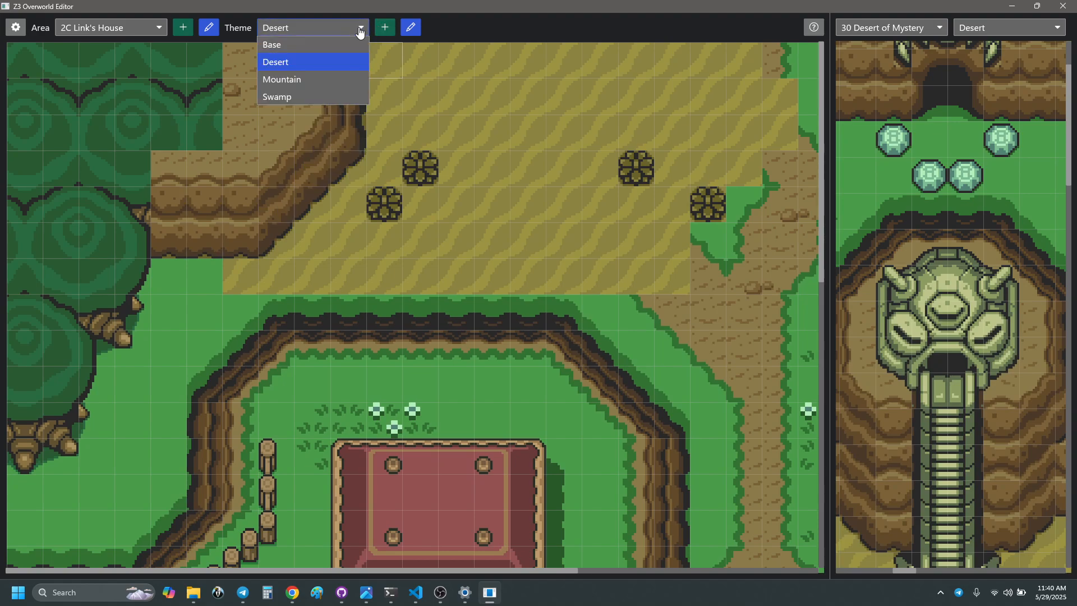
click(334, 45)
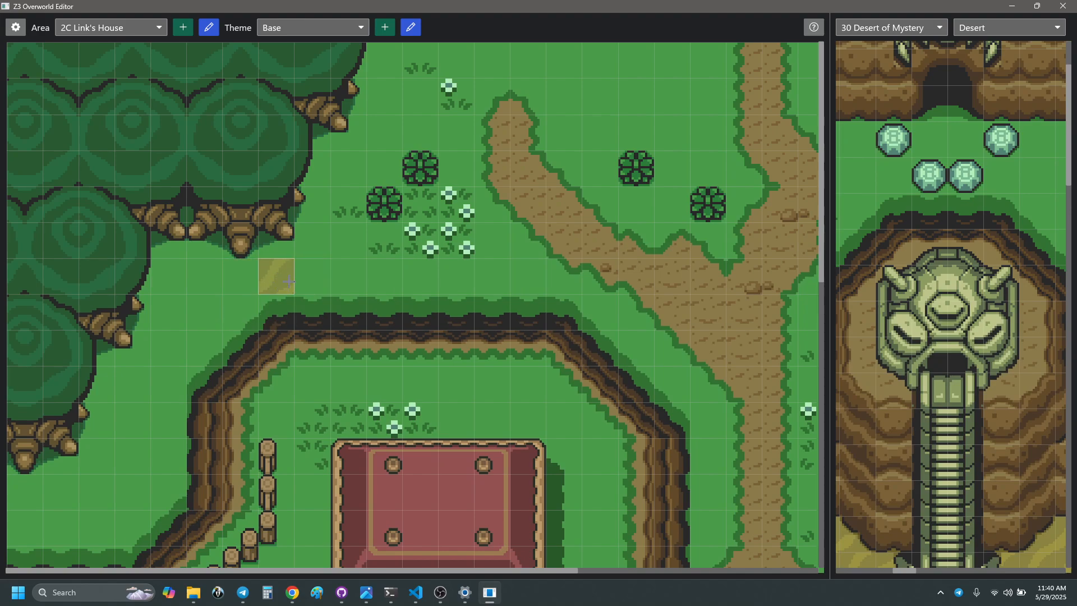
click(355, 28)
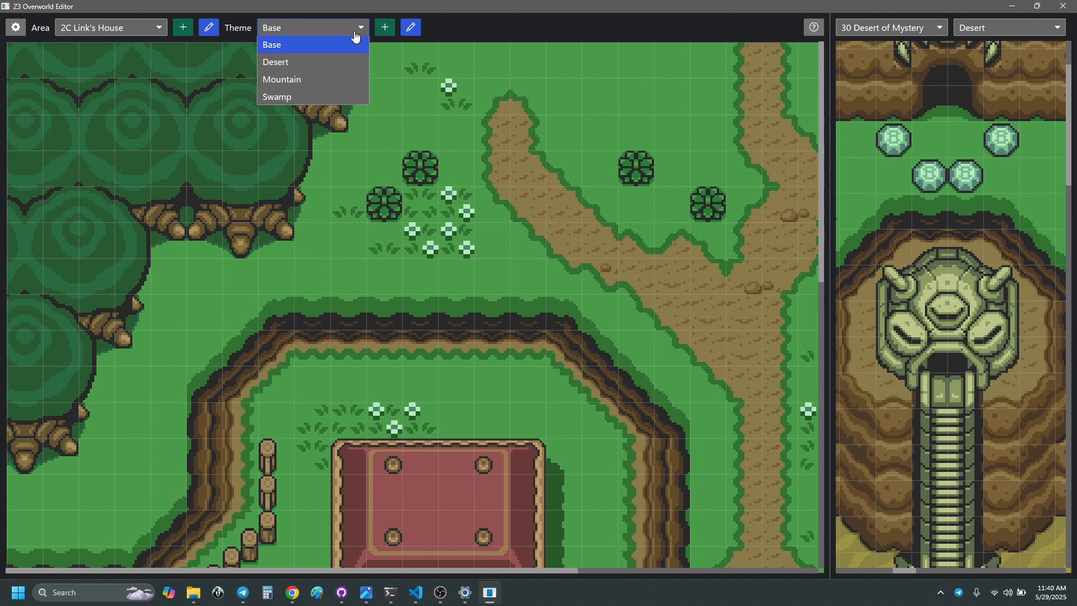
click(317, 63)
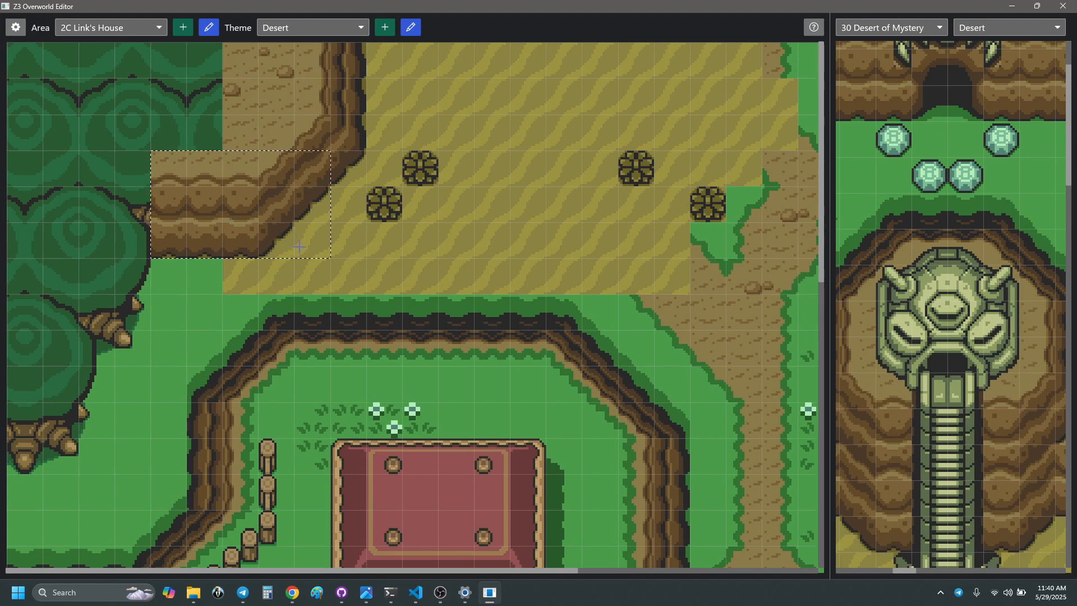
- Repaint the new cliff's lower corner one tile up and to the east, and cover the leftover cliff tiles with sand
right_drag(261, 252, 262, 252)
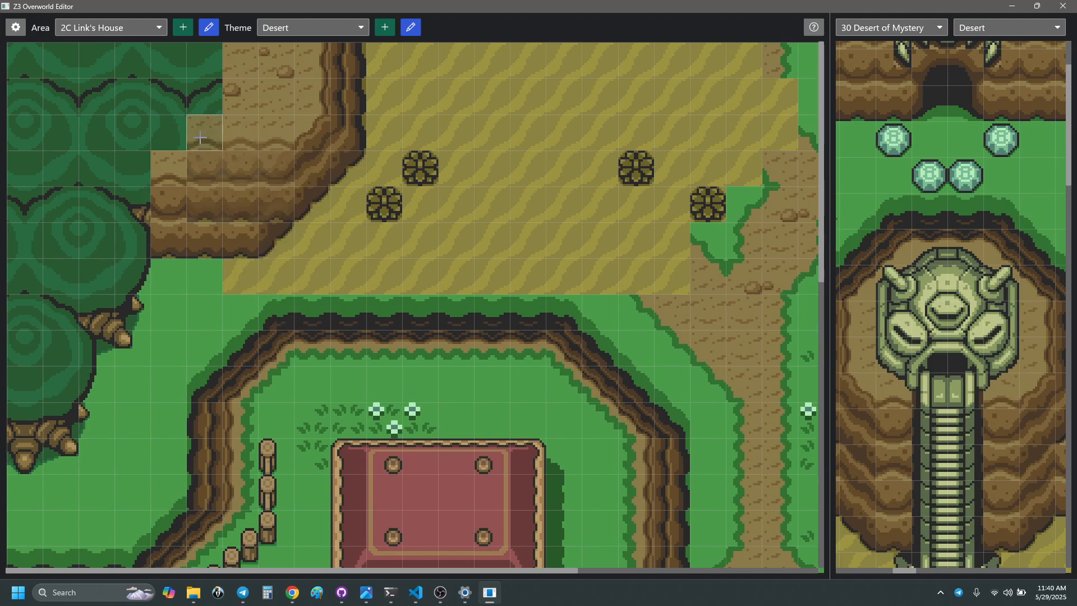
click(200, 137)
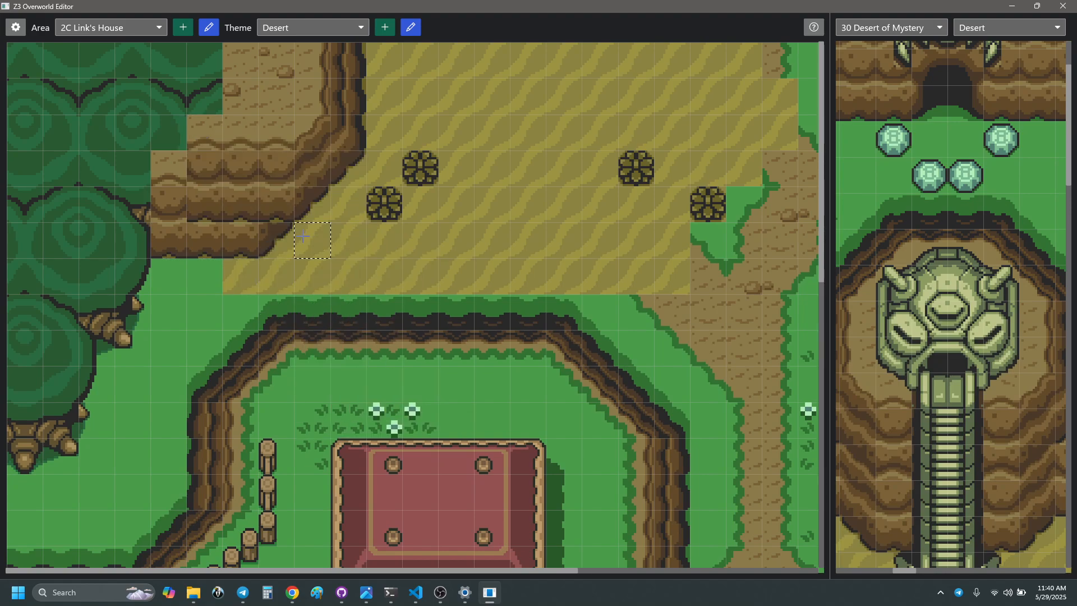
mouse_move(272, 236)
mouse_down()
mouse_move(202, 241)
mouse_move(169, 168)
mouse_move(166, 219)
mouse_up()
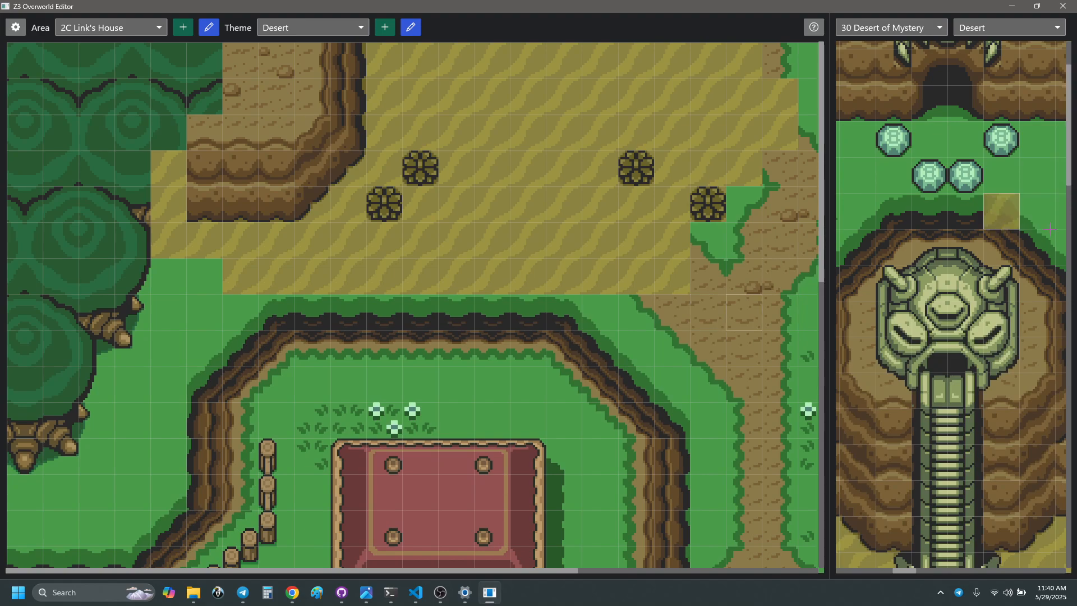
- Show area 2A Haunted Grove in the secondary area view
click(914, 28)
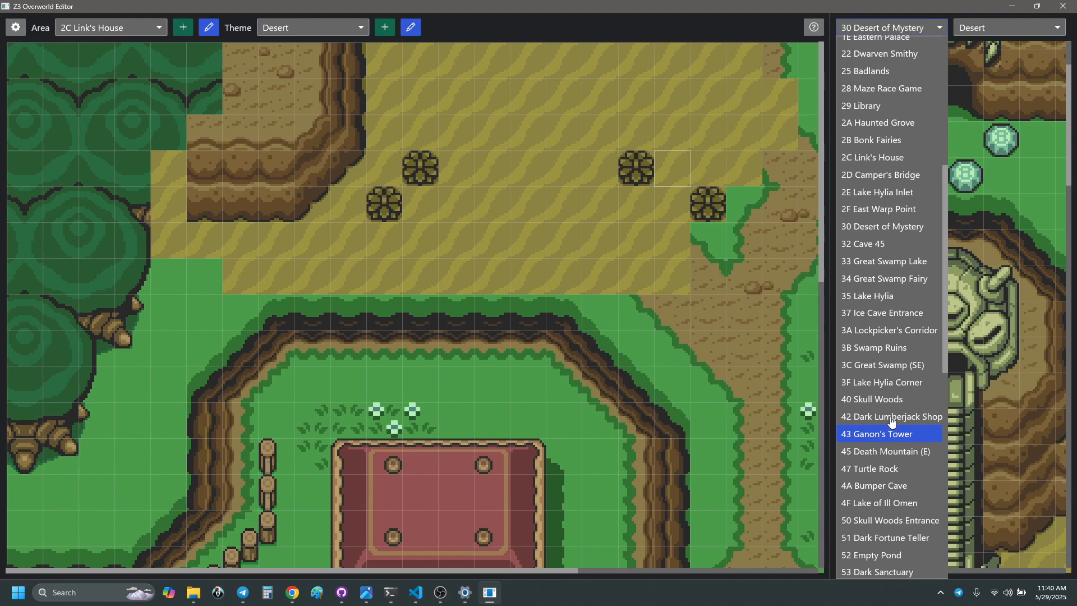
scroll(895, 376, up, 3)
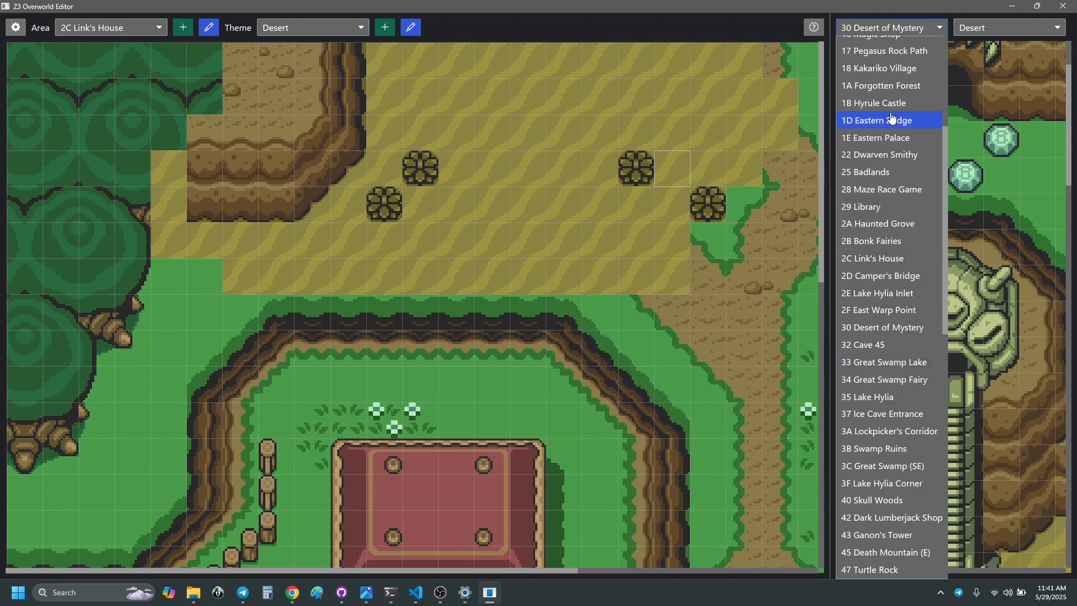
click(903, 223)
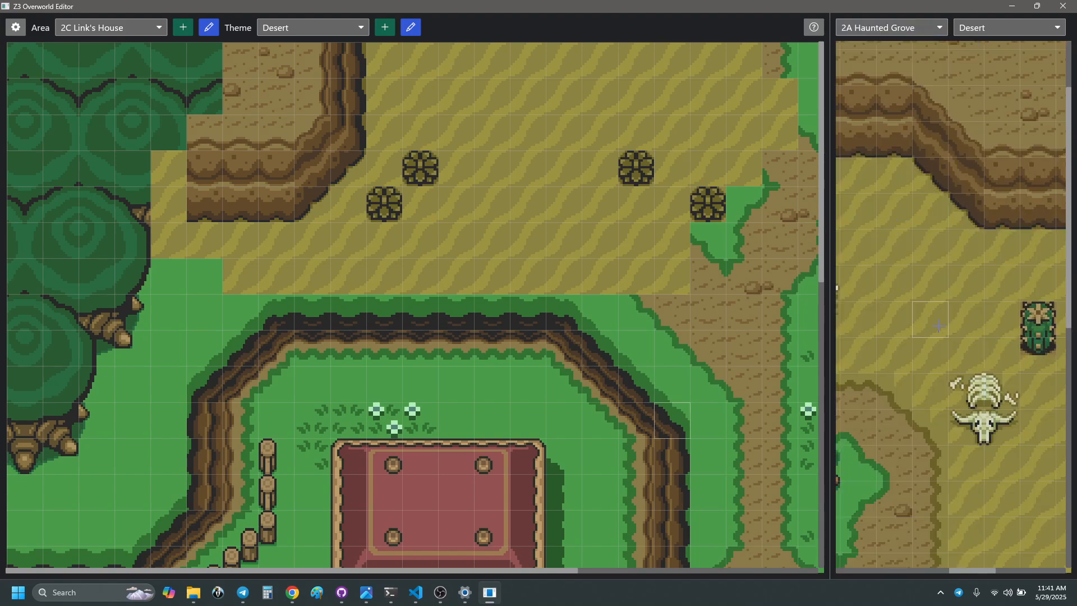
- Copy a diagonal cliff piece from Haunted Grove and paint it twice to extend the new cliff southwest over the trees
scroll(938, 326, left, 3)
scroll(942, 326, left, 5)
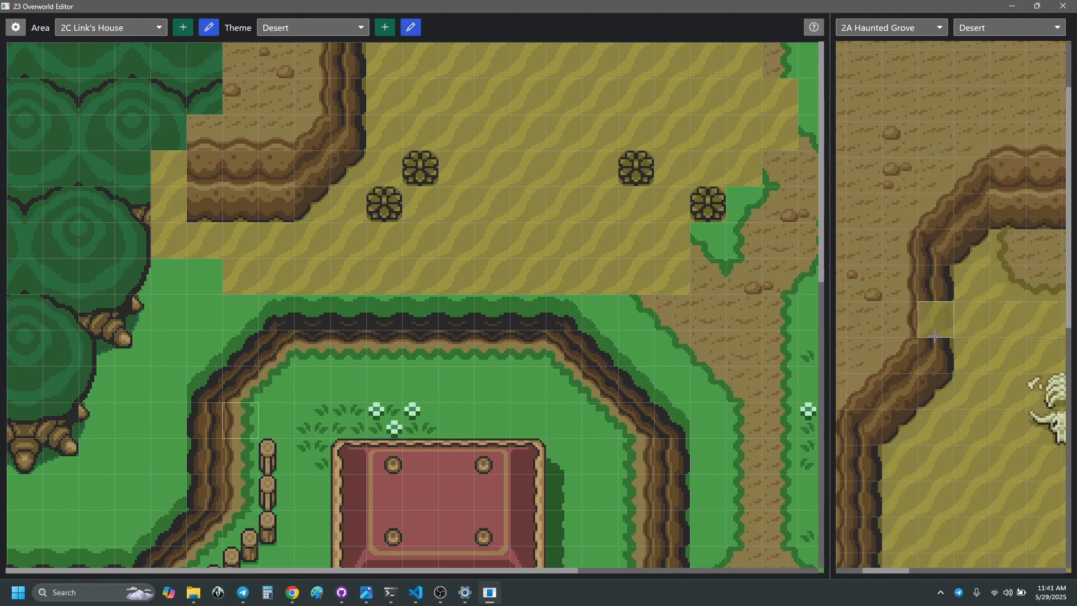
scroll(933, 335, right, 5)
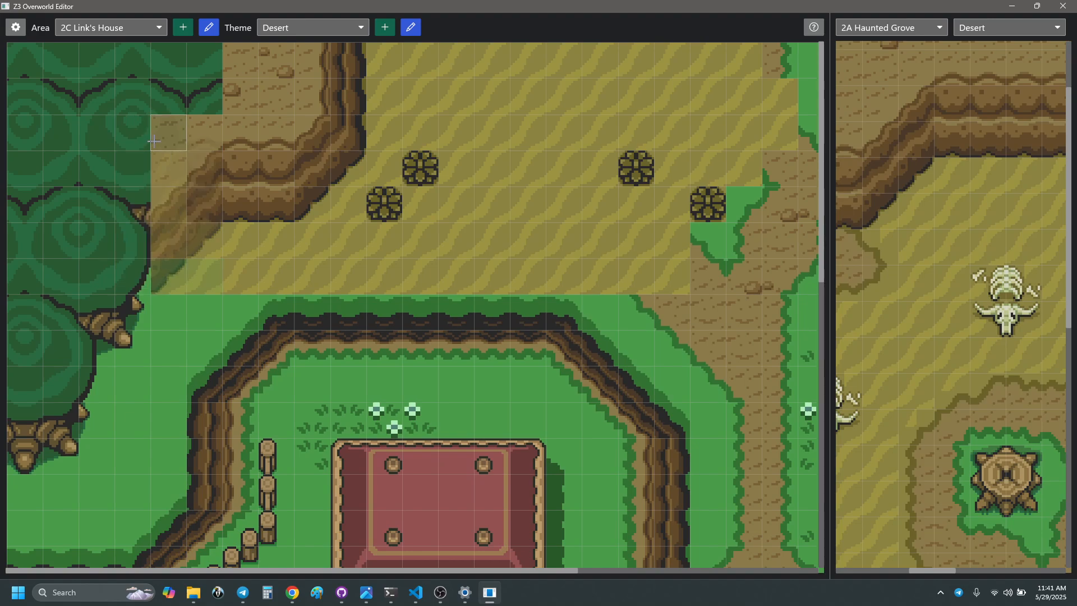
click(155, 141)
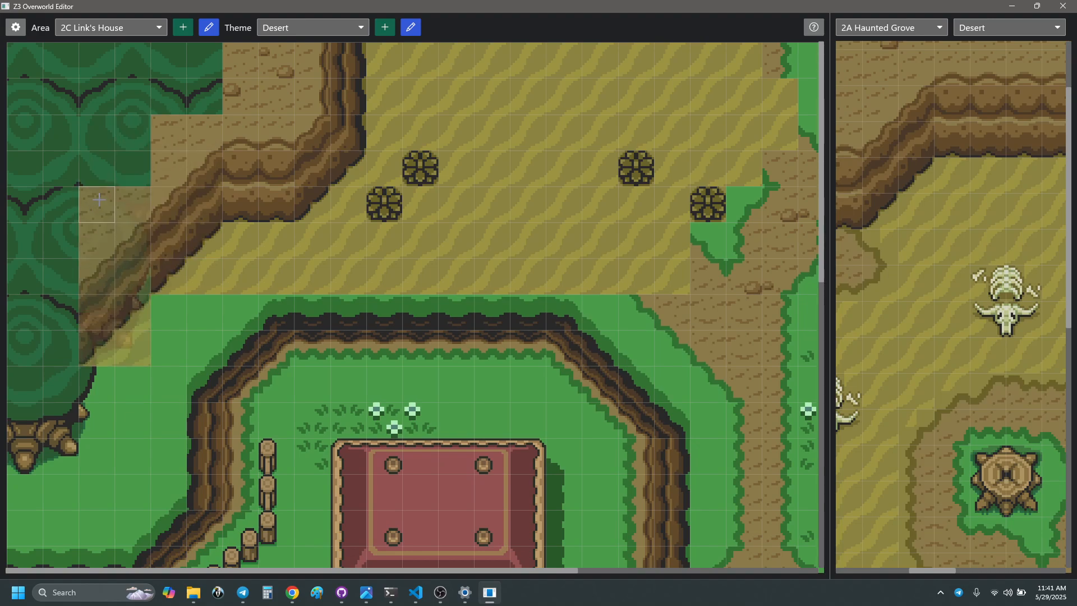
click(142, 157)
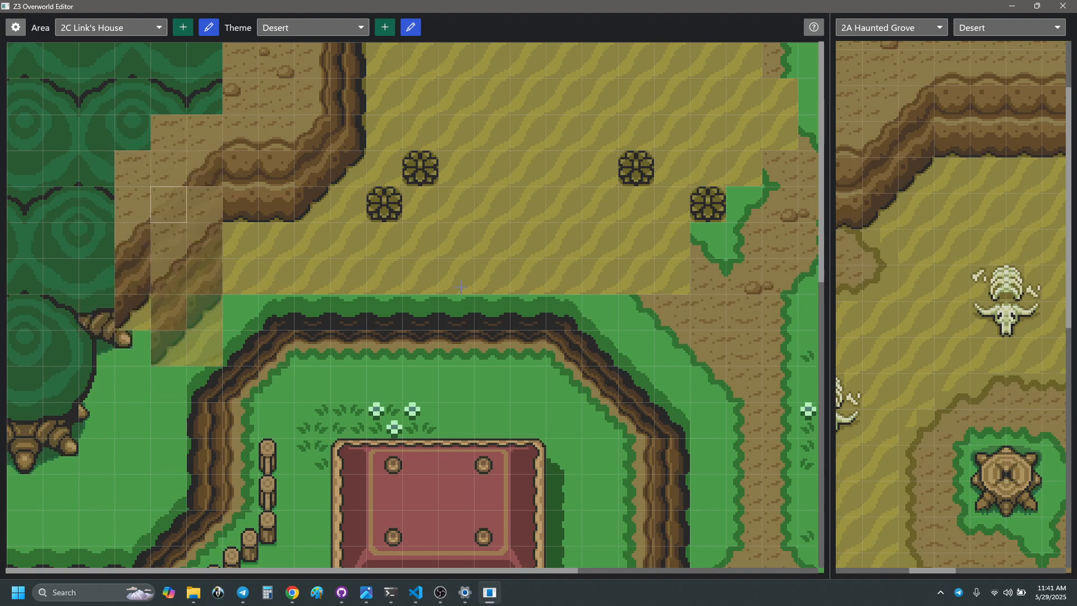
- Copy a vertical cliff section from Haunted Grove and paint it below the southwest end of the diagonal cliff, down over the trees
scroll(967, 259, left, 5)
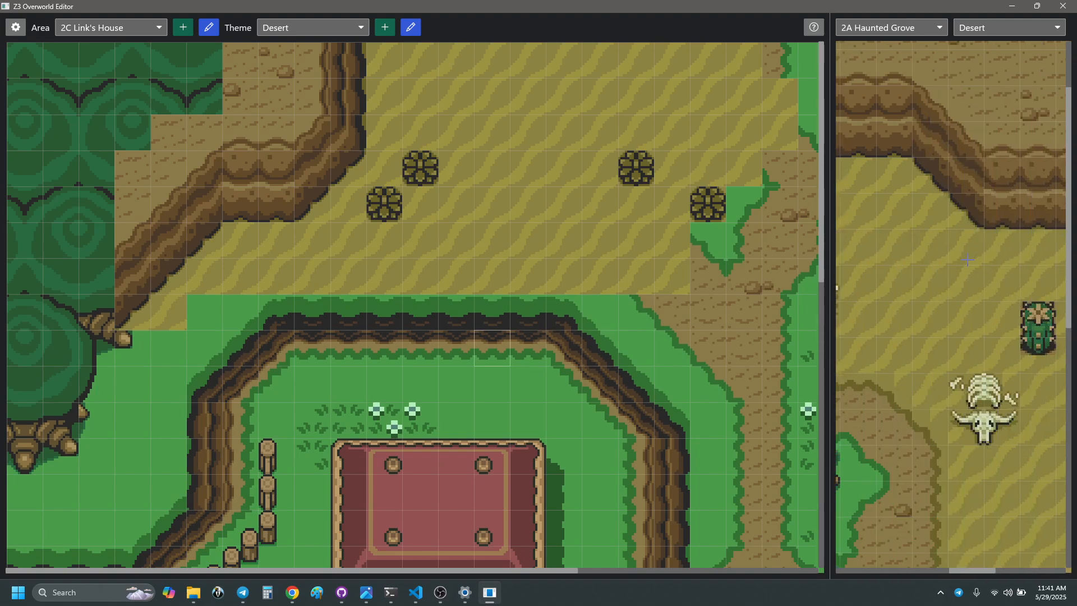
click(947, 282)
scroll(948, 281, down, 1)
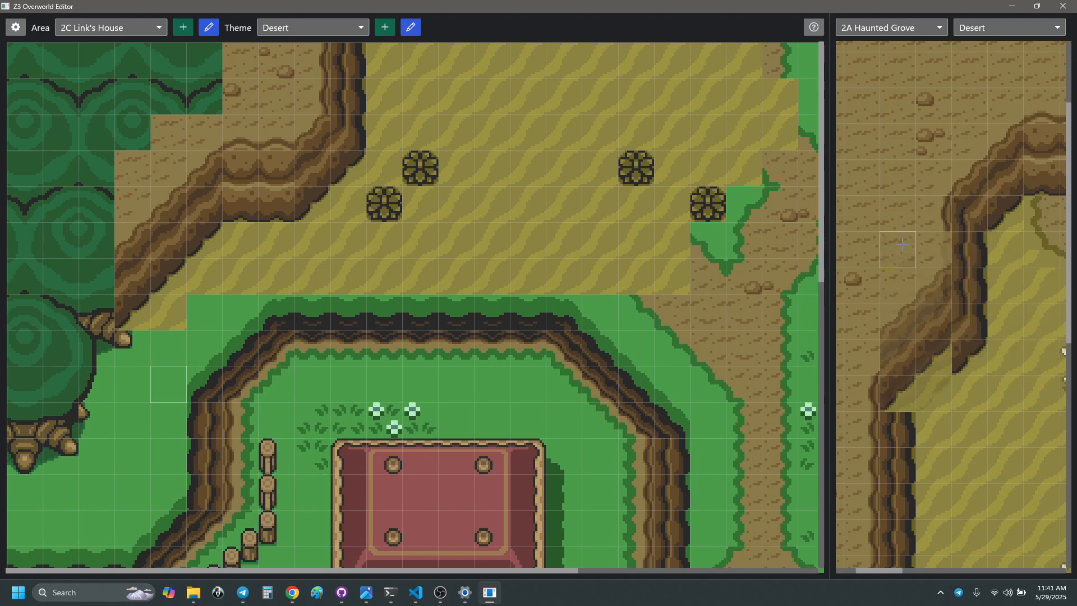
right_click(999, 253)
right_drag(1005, 282, 893, 274)
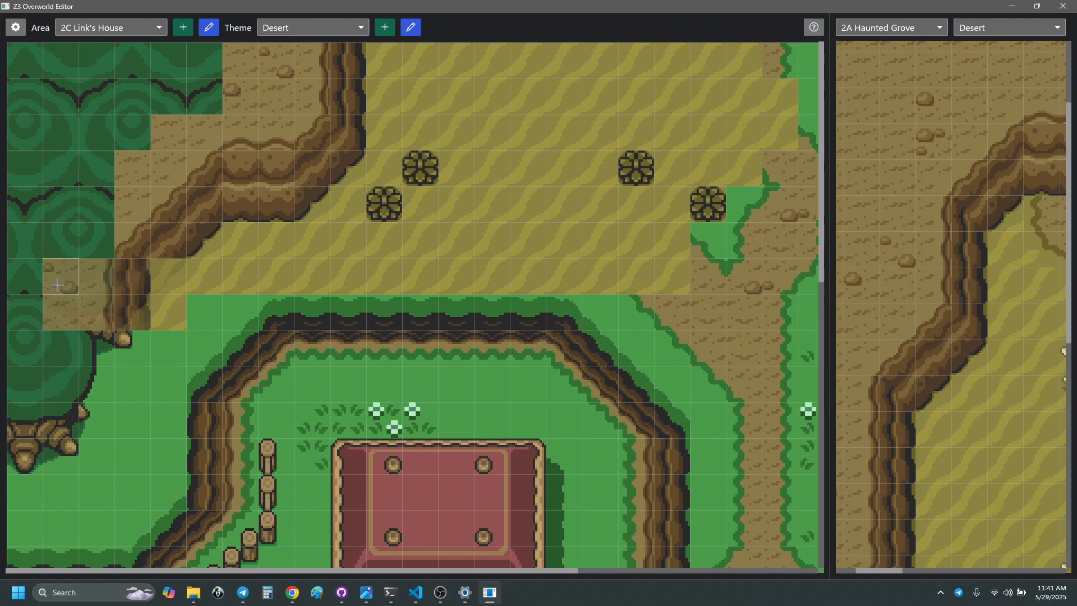
click(58, 285)
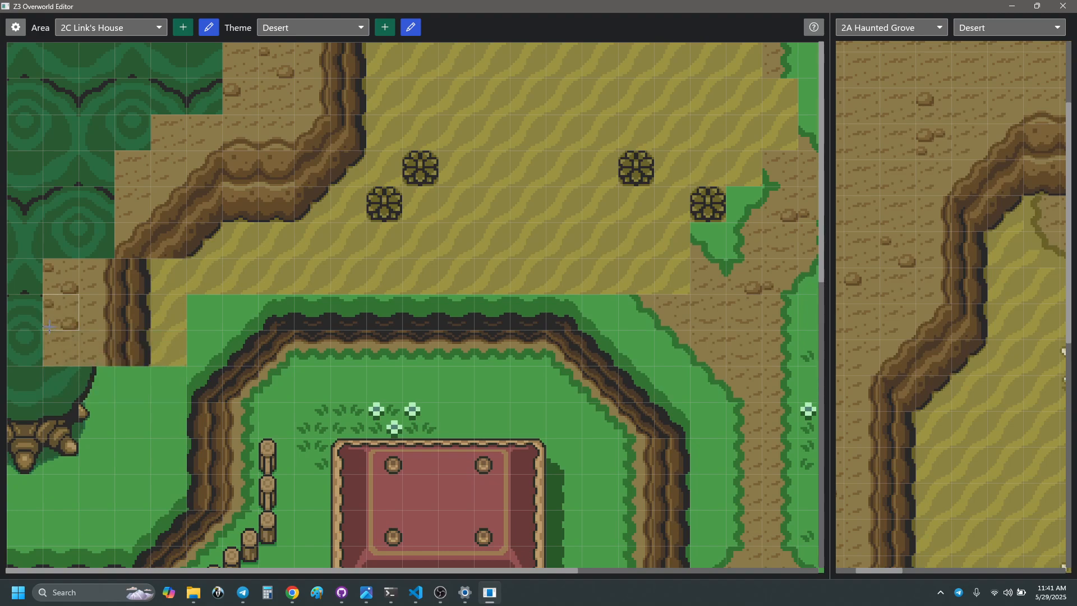
- Carry the cliff to the map's west edge with a copy of the upper curved corner, and smooth its bend into the vertical section
right_drag(245, 98, 359, 212)
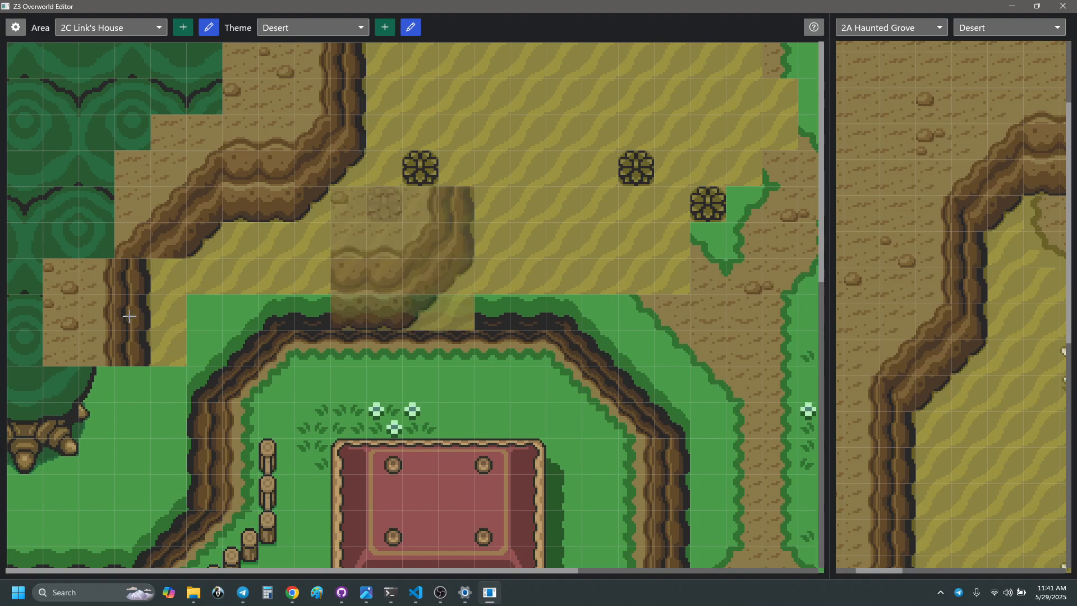
click(39, 349)
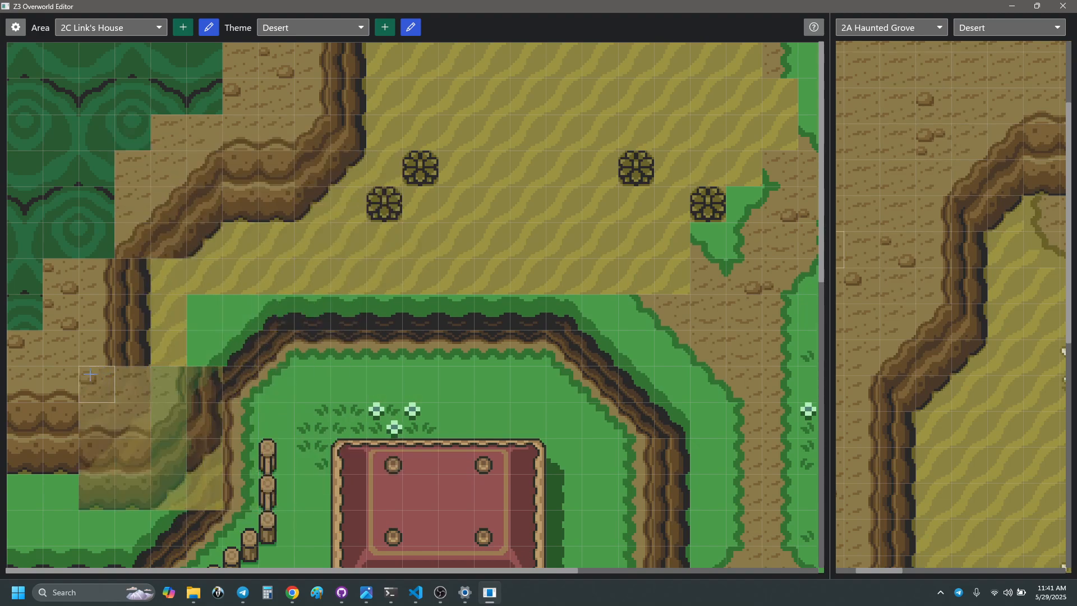
drag(72, 380, 142, 454)
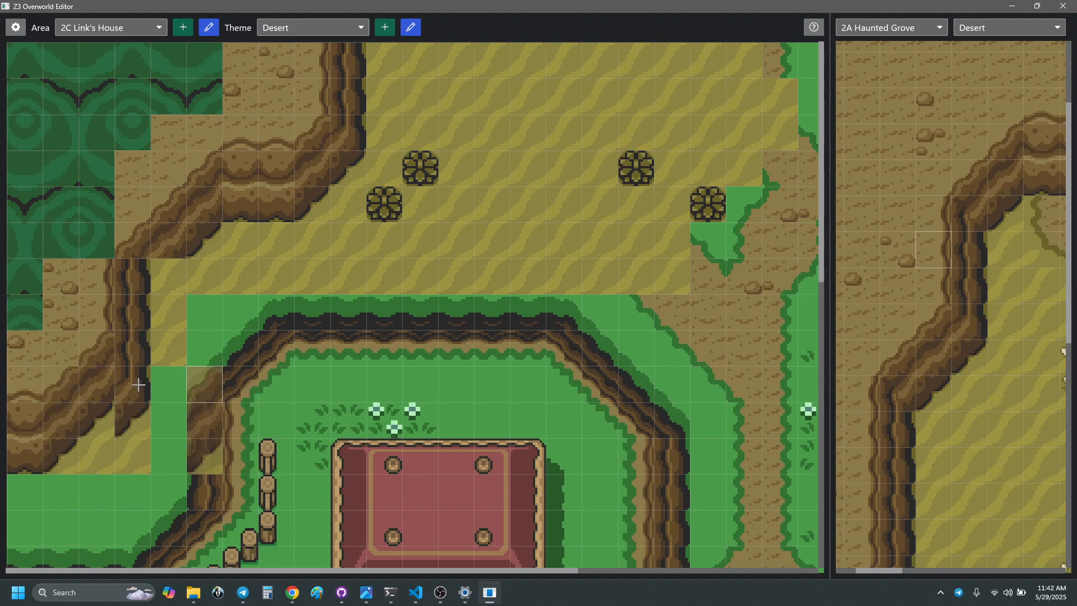
right_drag(131, 385, 132, 450)
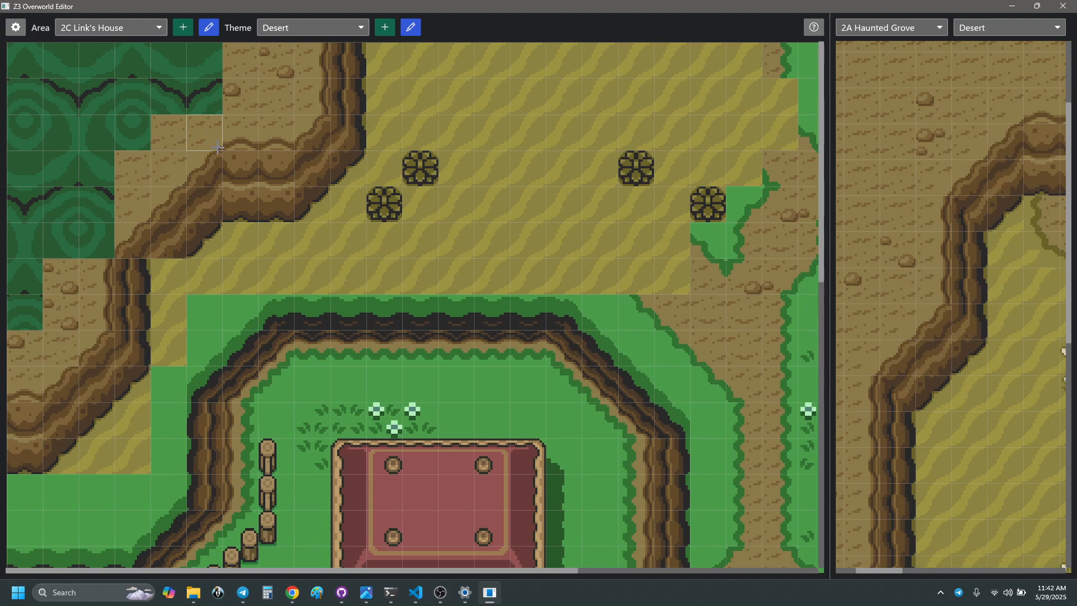
- Join the diagonal and vertical cliff sections with a bend copied from Haunted Grove, and cover the remaining trees with plain dirt
click(92, 245)
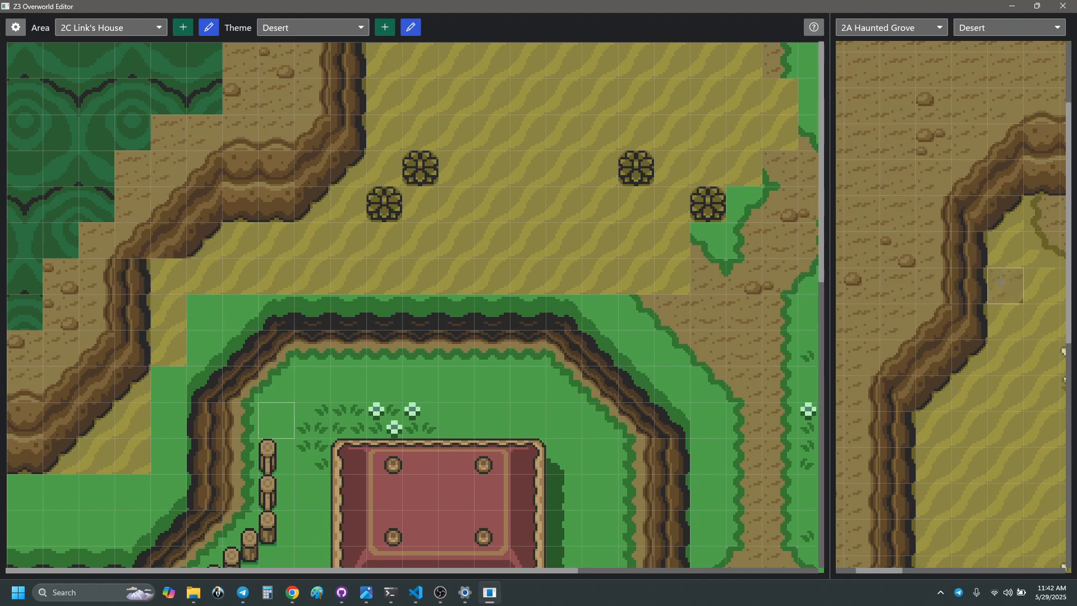
drag(967, 225, 984, 242)
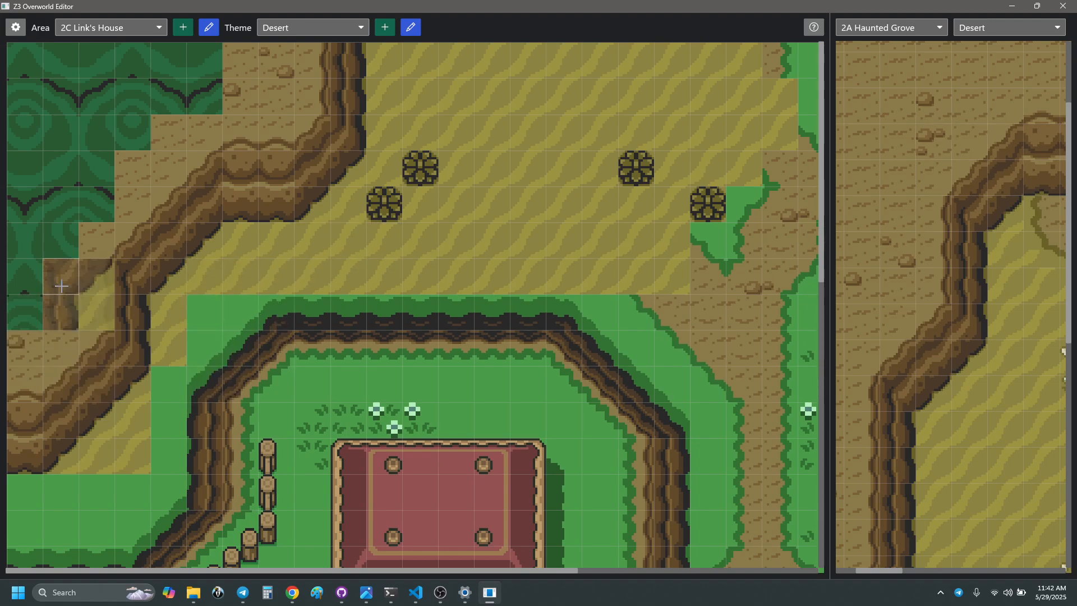
right_click(132, 178)
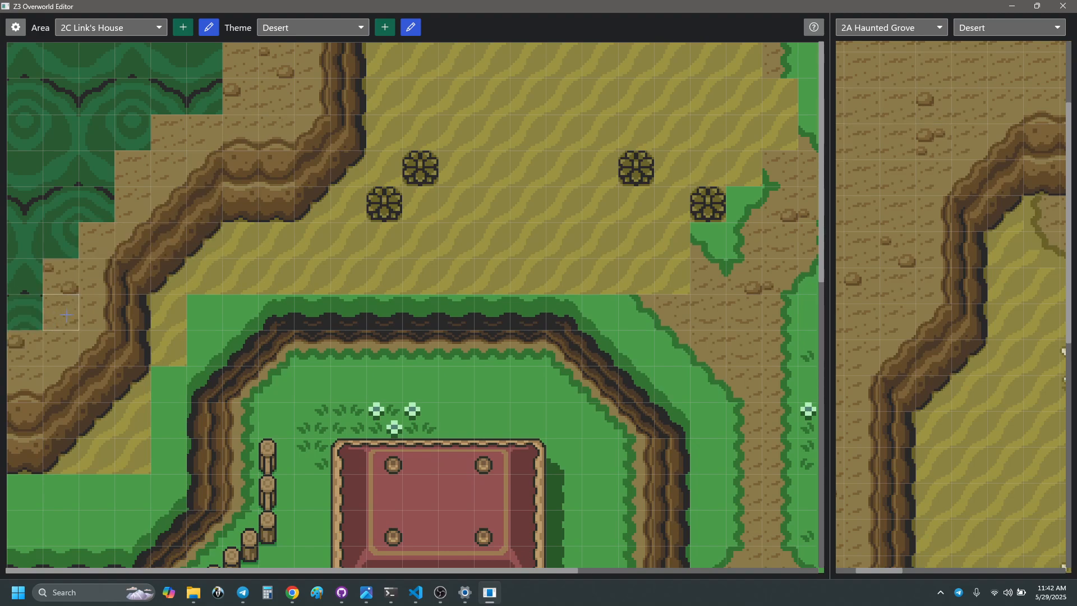
mouse_move(66, 315)
mouse_down()
mouse_move(25, 312)
mouse_move(31, 57)
mouse_move(163, 62)
mouse_move(207, 93)
mouse_move(62, 96)
mouse_move(127, 139)
mouse_move(61, 241)
mouse_up()
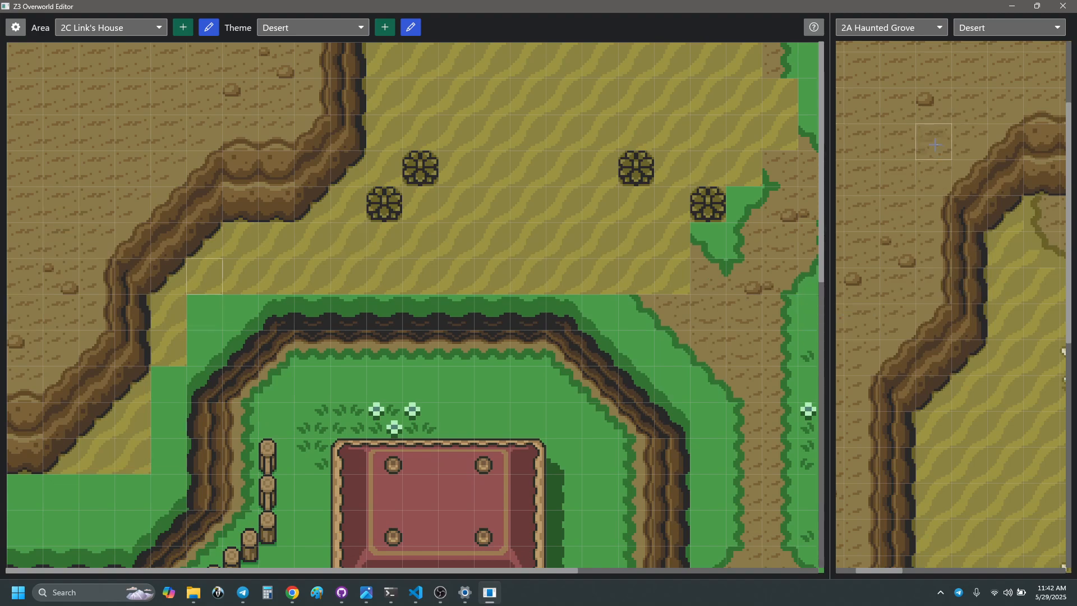
- Copy a pebble tile from Haunted Grove and place it on the dirt plateau northwest of the cliff
right_click(934, 145)
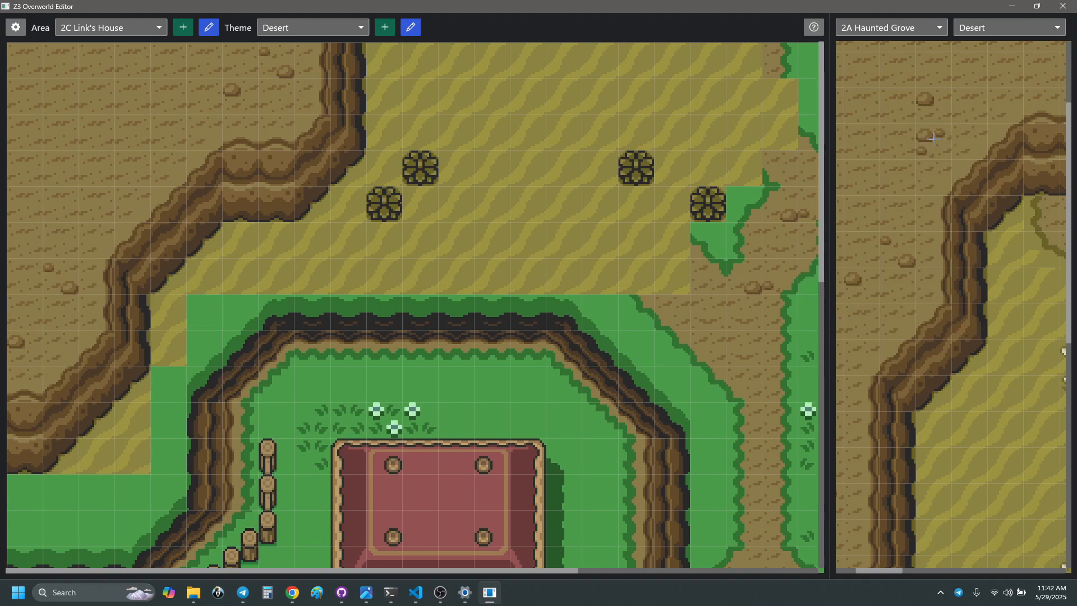
click(119, 161)
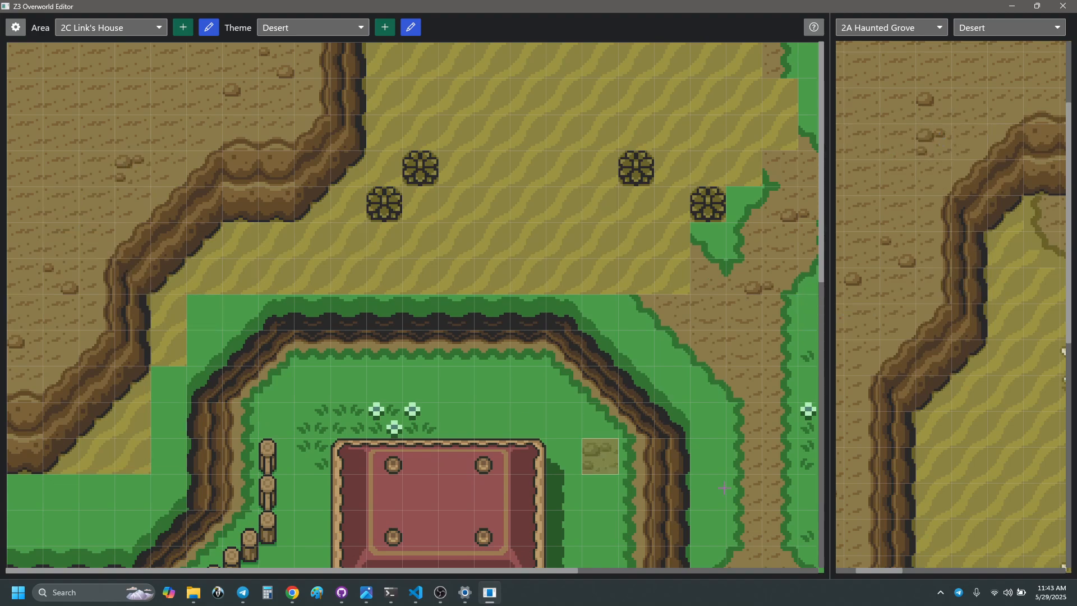
click(276, 64)
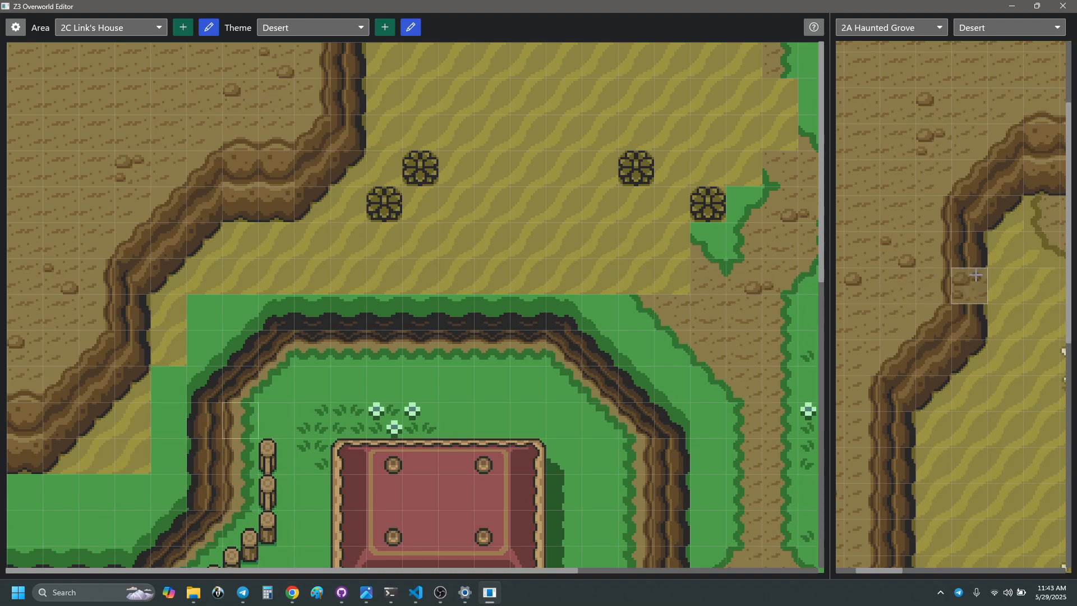
scroll(975, 275, right, 10)
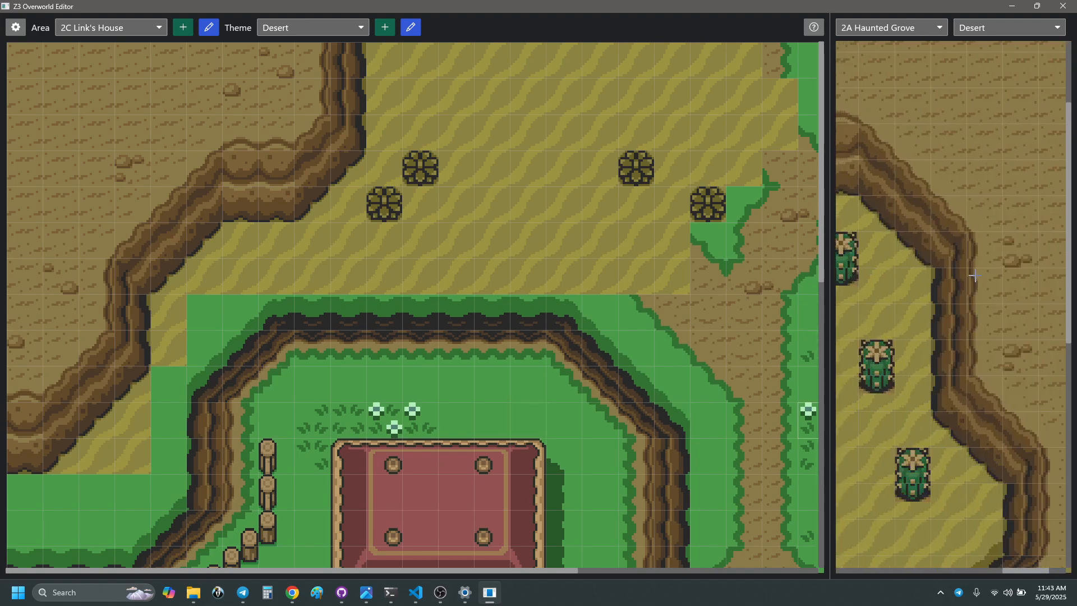
scroll(975, 274, left, 5)
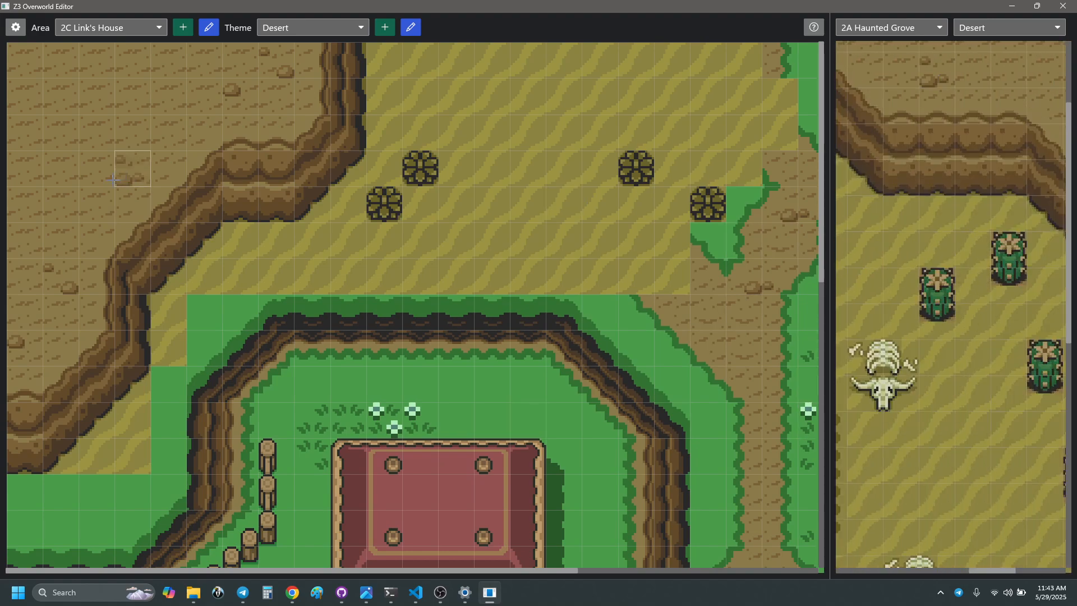
click(60, 168)
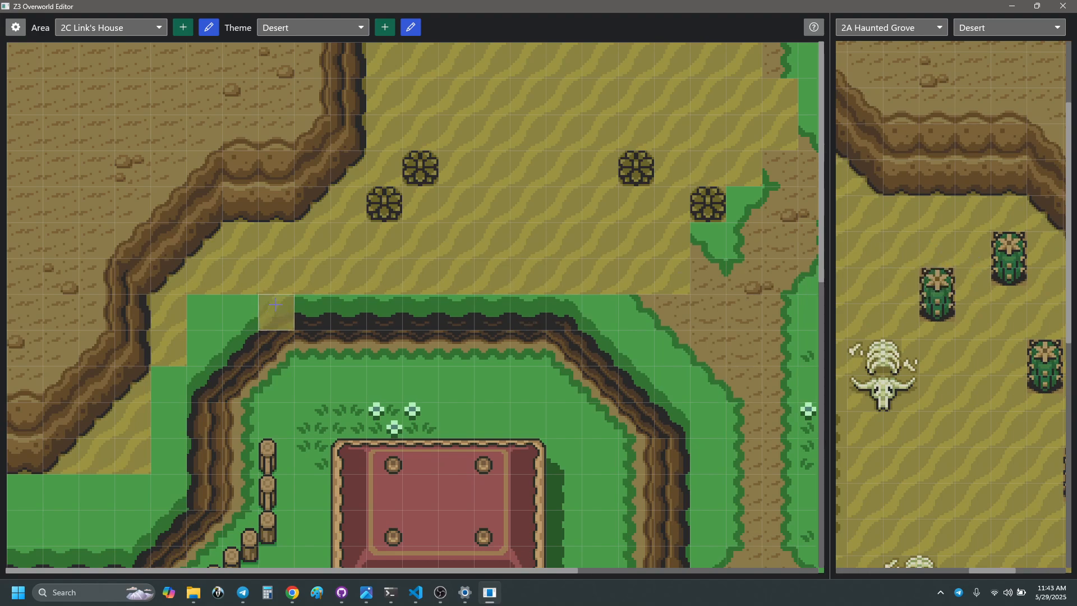
- Copy a sand-topped ledge corner four tiles wide and two high from Haunted Grove and paint it over the northwest corner around Link's house
scroll(1001, 325, down, 5)
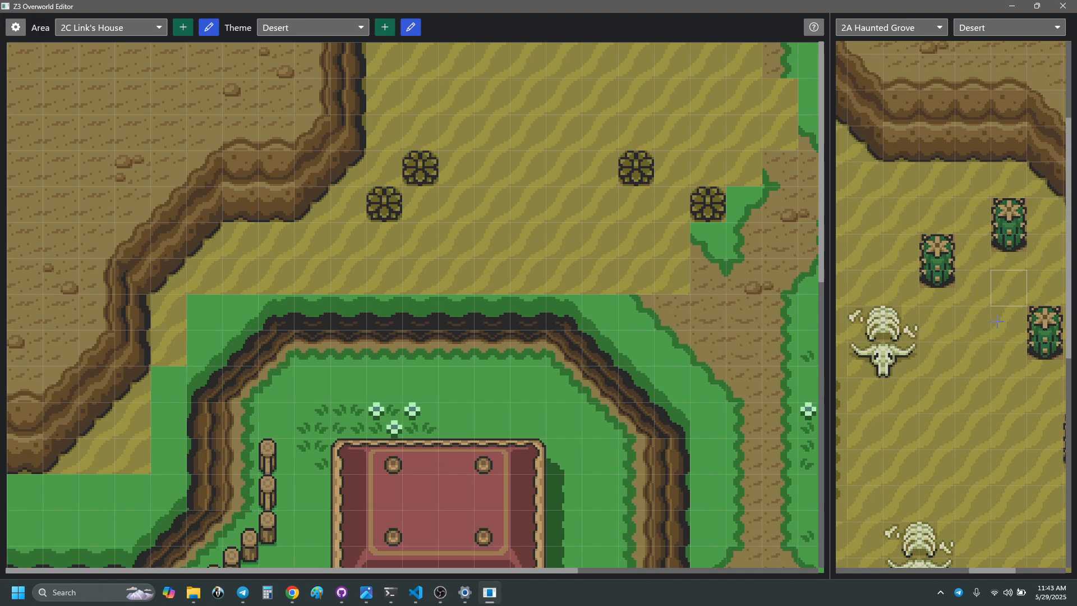
scroll(998, 322, down, 4)
scroll(920, 370, left, 1)
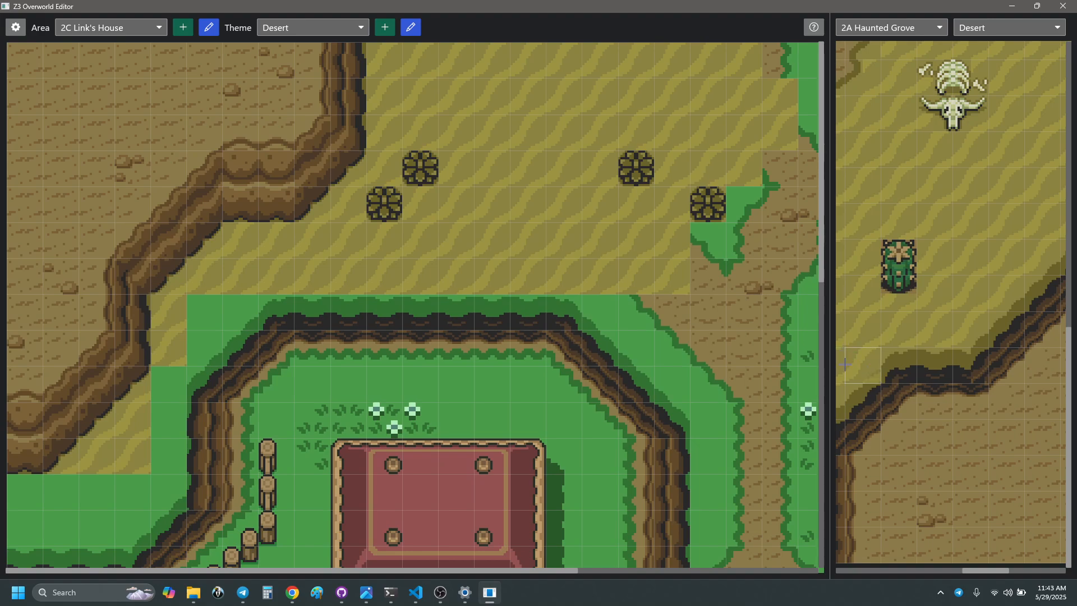
scroll(853, 370, left, 1)
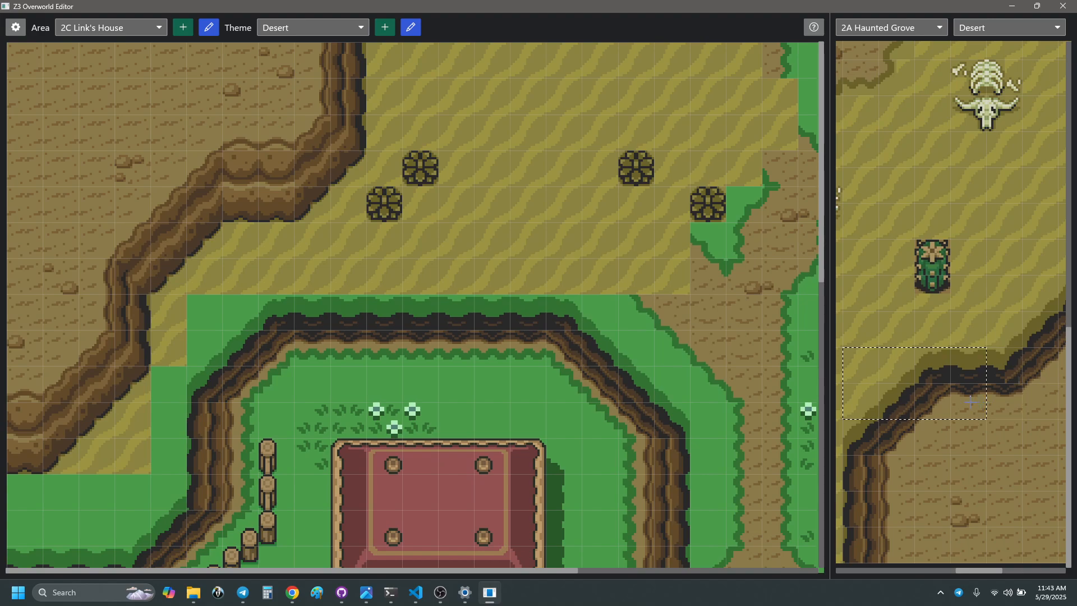
click(215, 318)
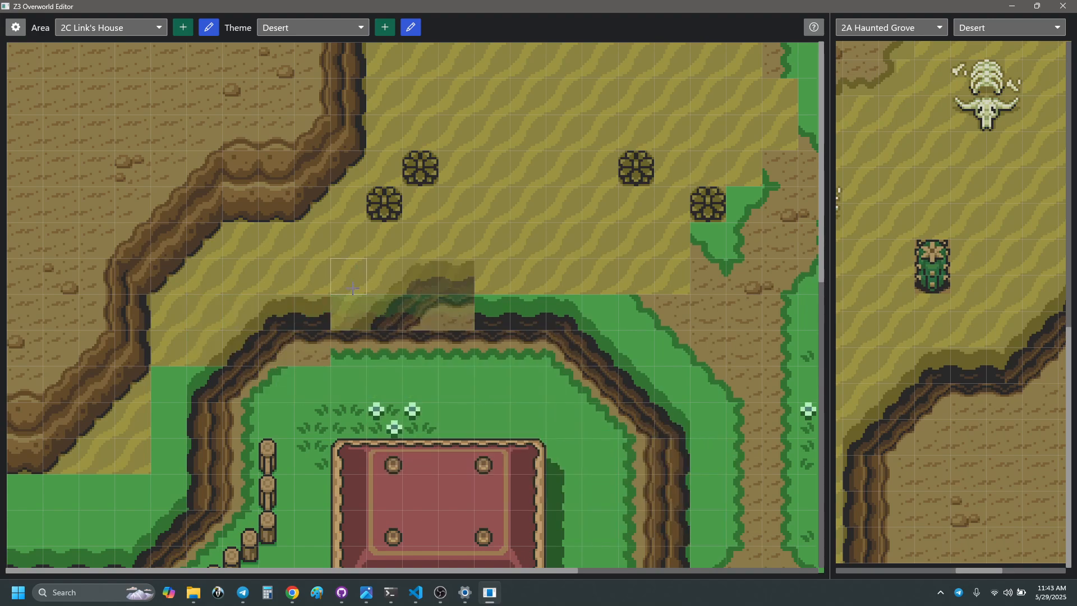
- Extend the sand-topped ledge along the north side of Link's house and mirror the corner's sand and shadow tiles at its northeast end
right_click(311, 314)
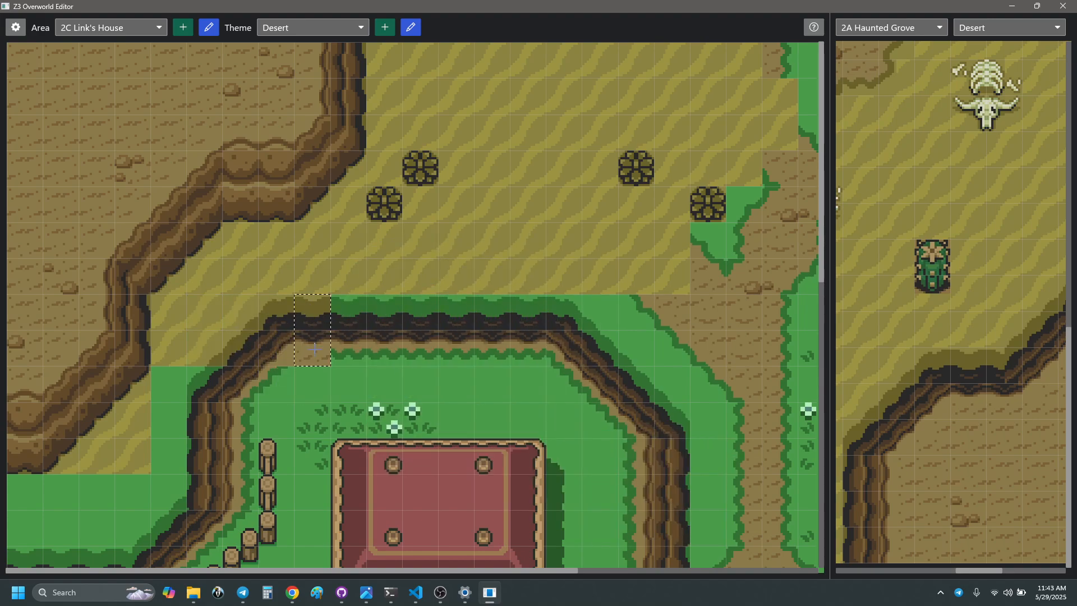
mouse_move(314, 349)
mouse_down()
mouse_move(348, 310)
mouse_move(523, 312)
mouse_up()
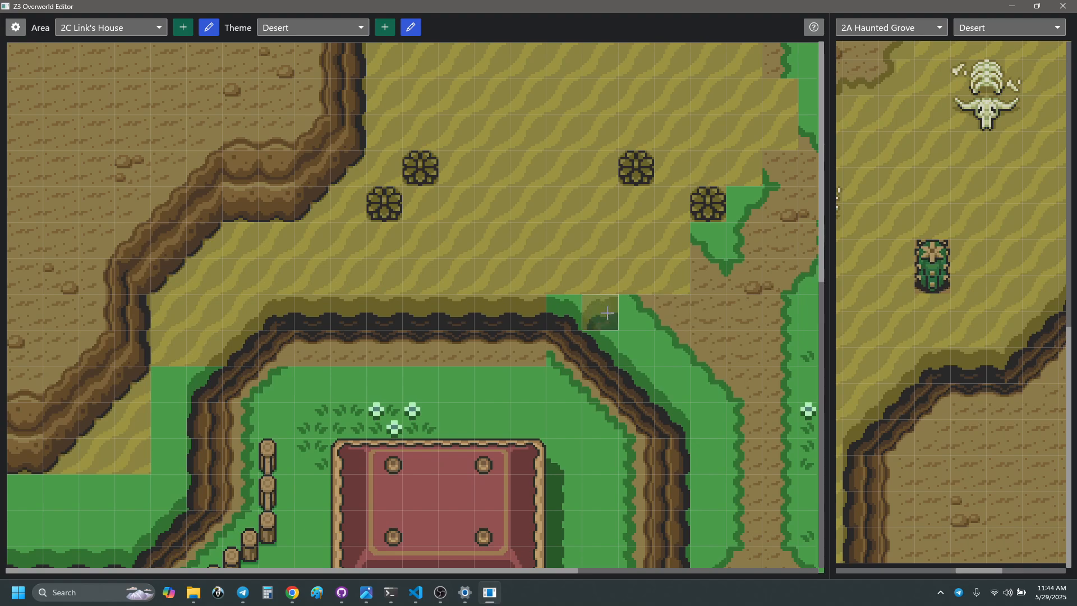
click(564, 313)
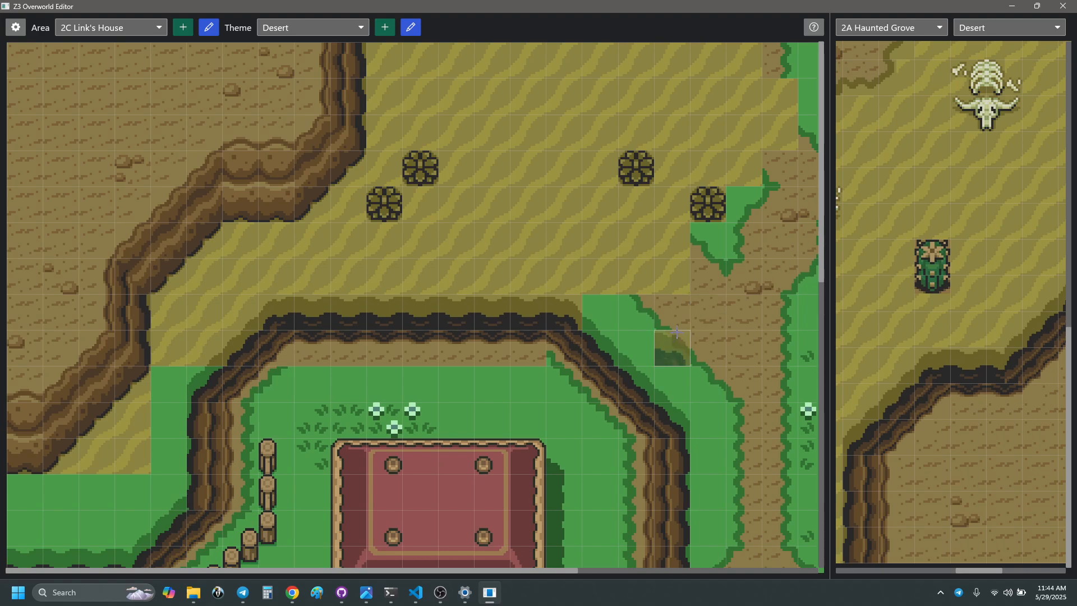
right_click(230, 317)
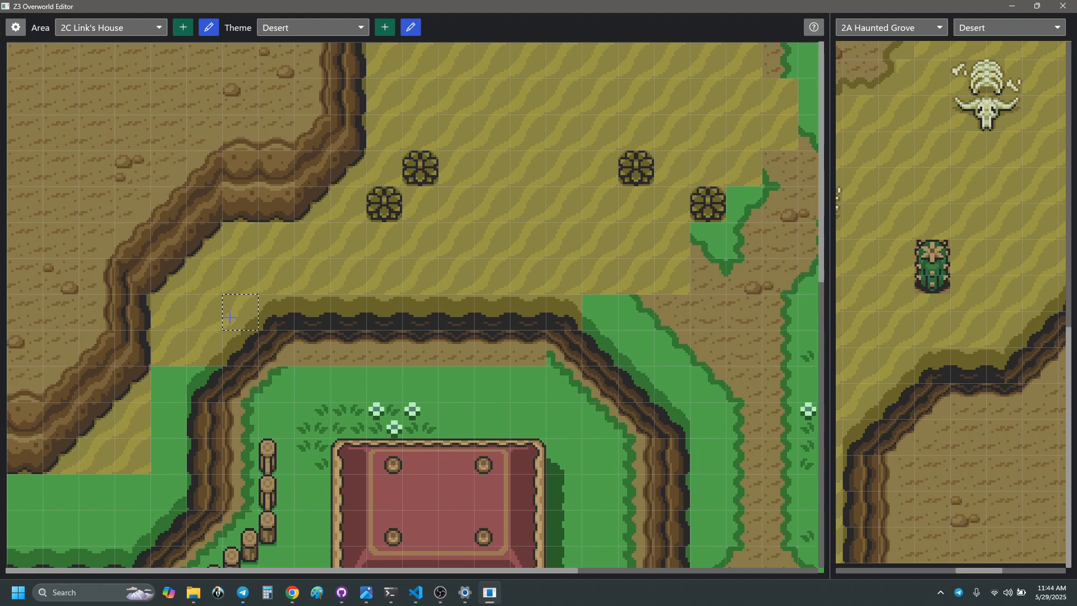
click(596, 317)
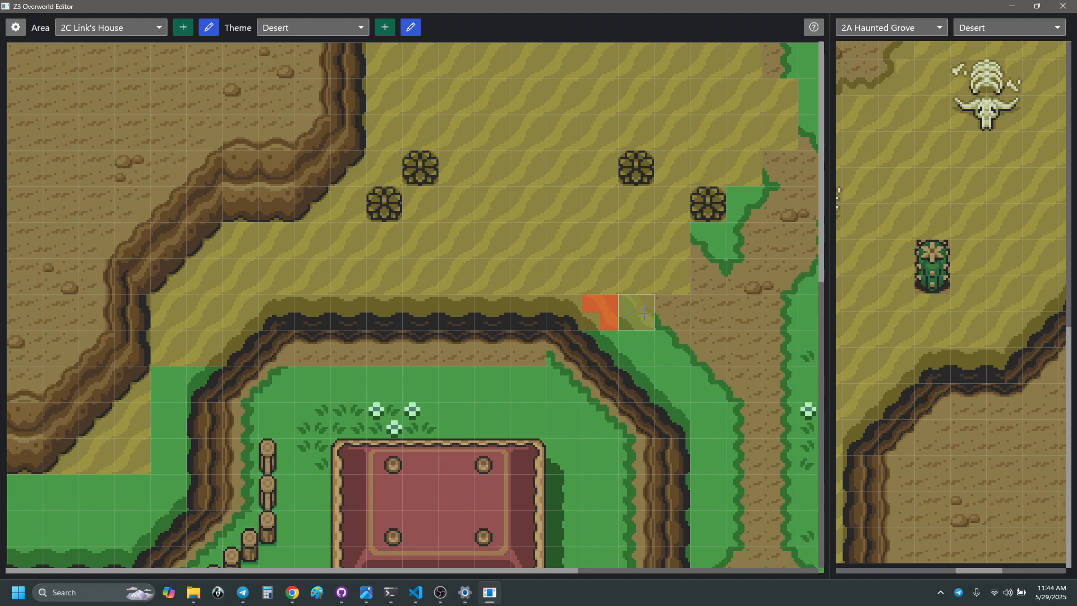
- Try making sand tile $F6 in the Desert and East palette H-flippable, and set it back to No
key(Tab)
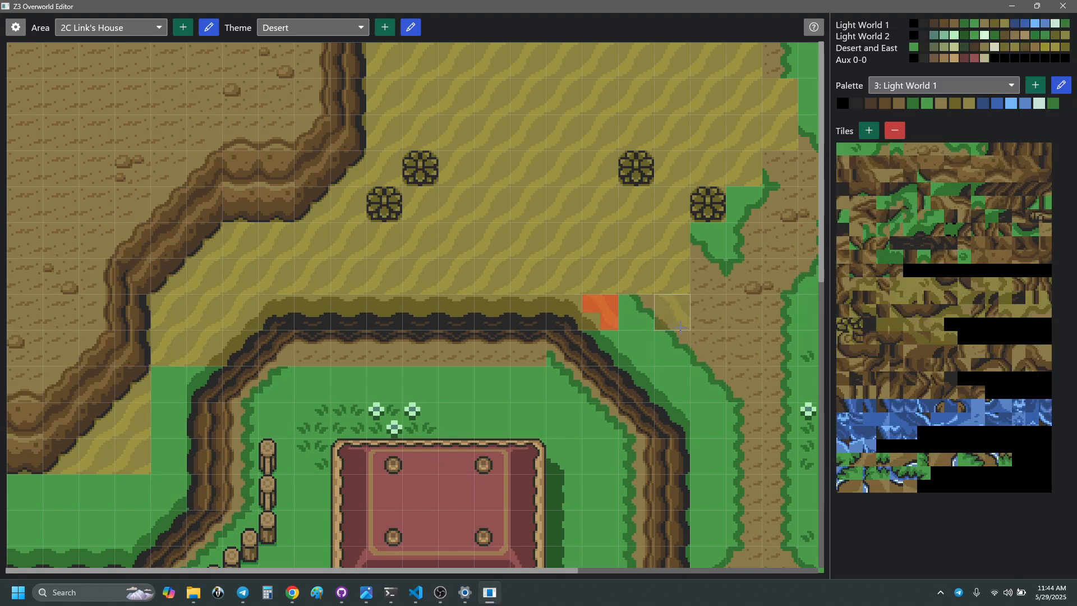
click(628, 305)
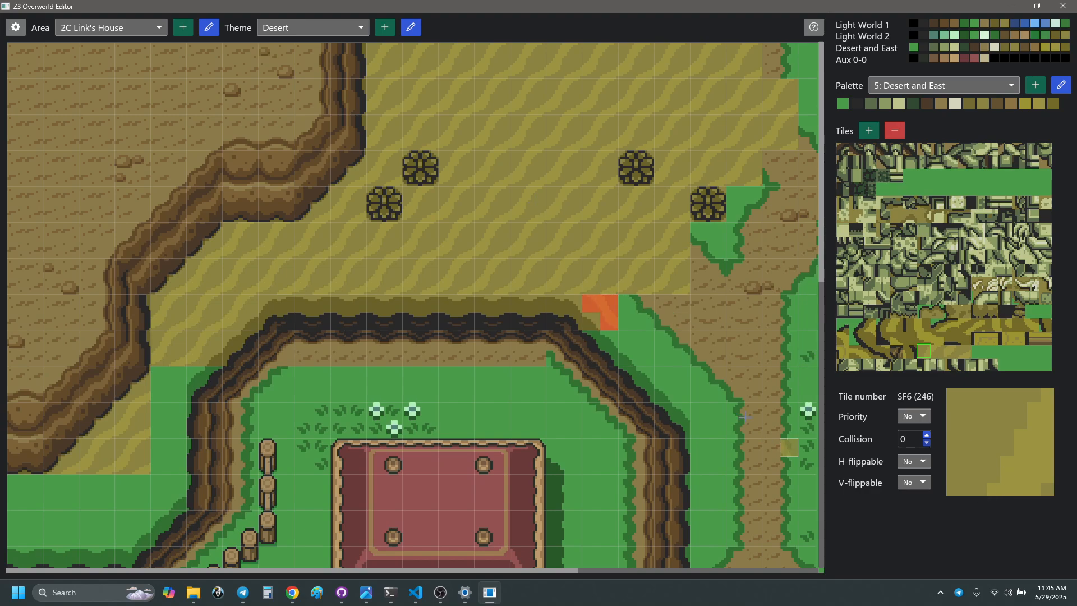
click(914, 461)
click(913, 437)
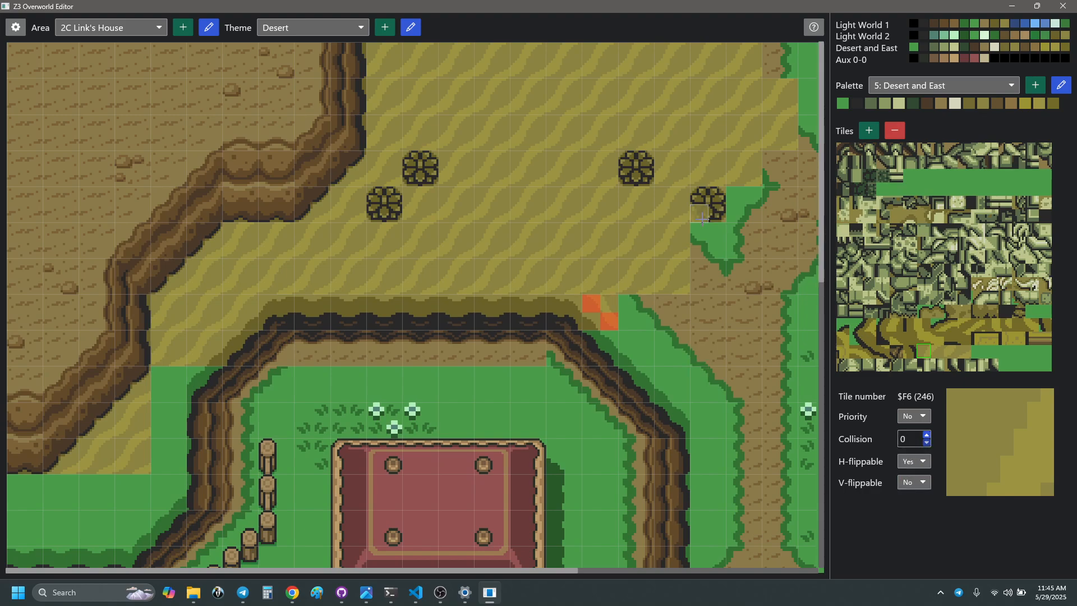
click(914, 461)
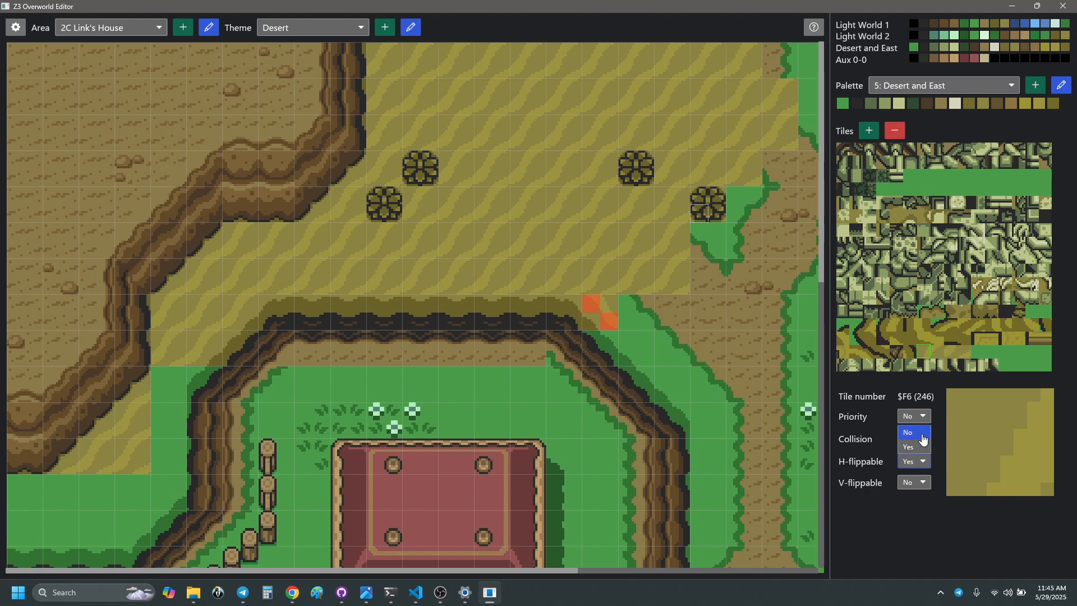
click(920, 435)
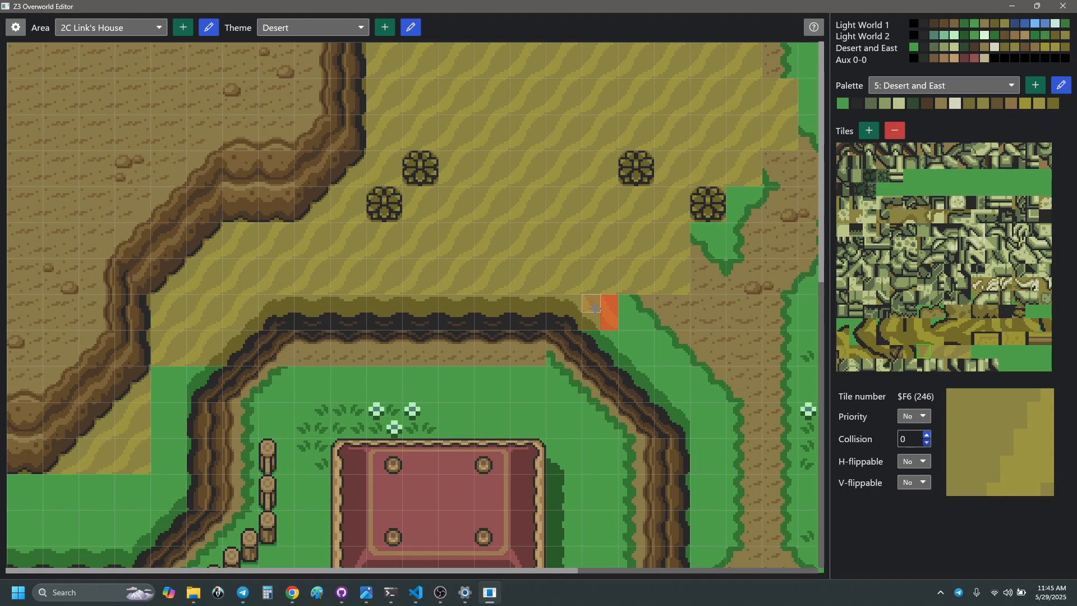
- Replace the orange-highlighted quarter-tiles beside the ledge's northeast corner with matching unflipped sand copied from the ground just north
click(594, 307)
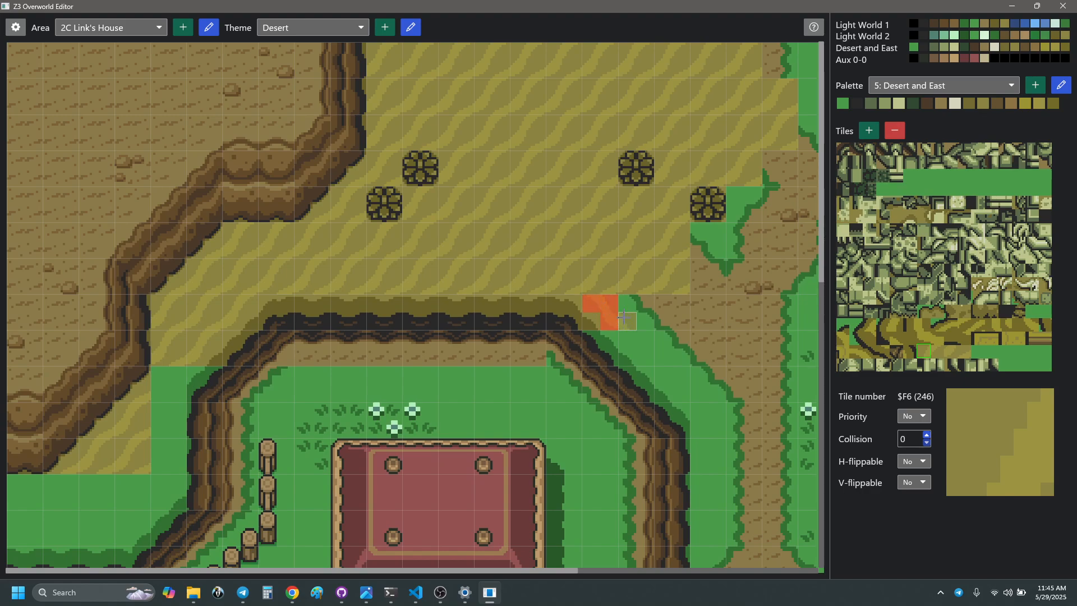
right_drag(591, 267, 609, 267)
click(592, 302)
right_click(609, 285)
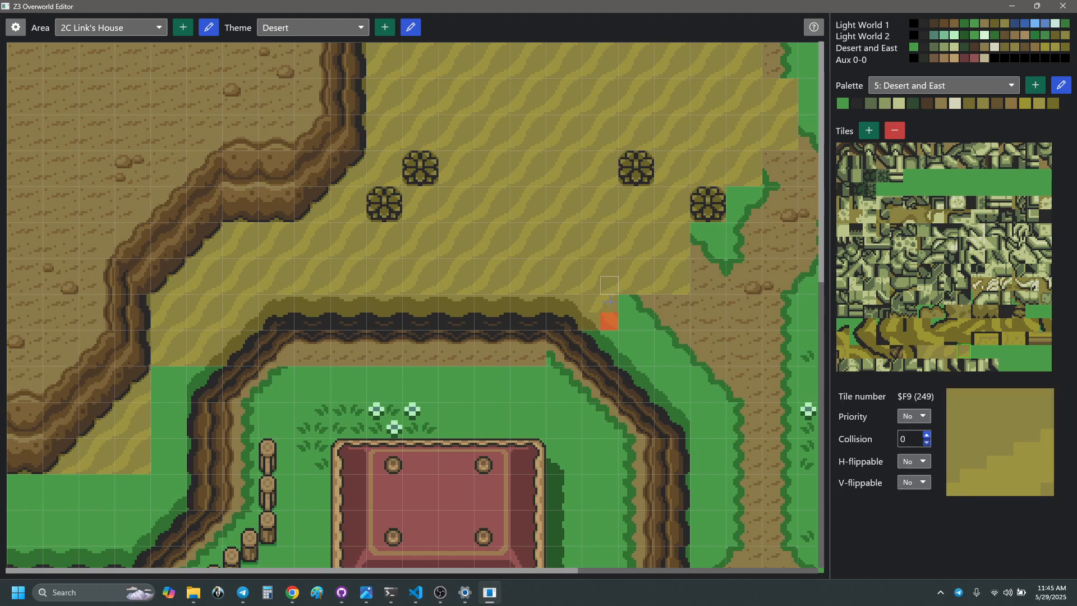
click(609, 320)
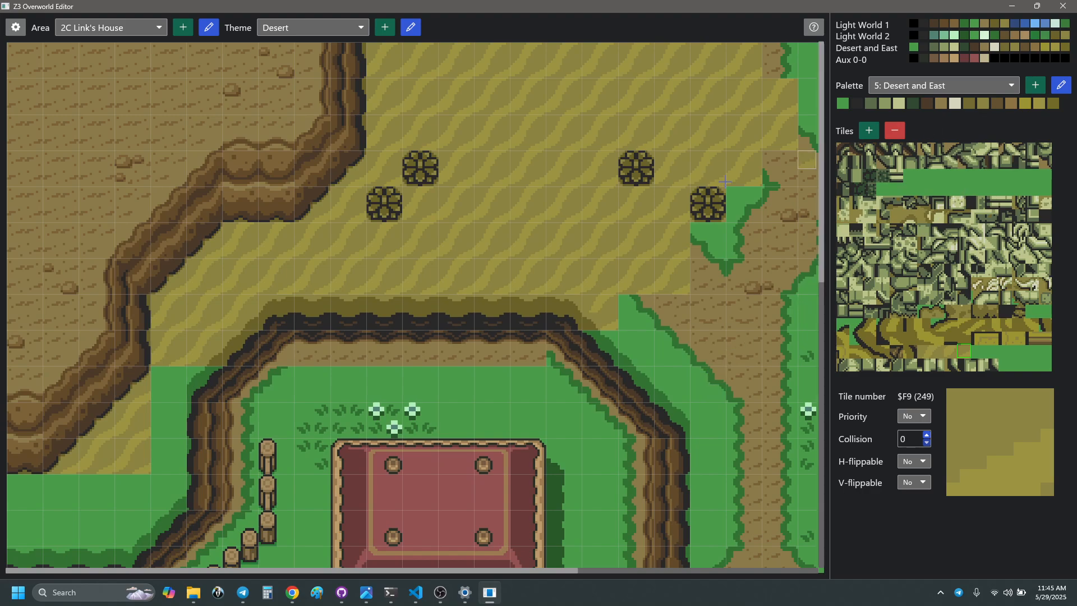
- Replace the grass-edged quarter-tile inside the ledge's northeast corner with dirt, matching the ledge's northwest corner
key(Tab)
scroll(971, 379, down, 3)
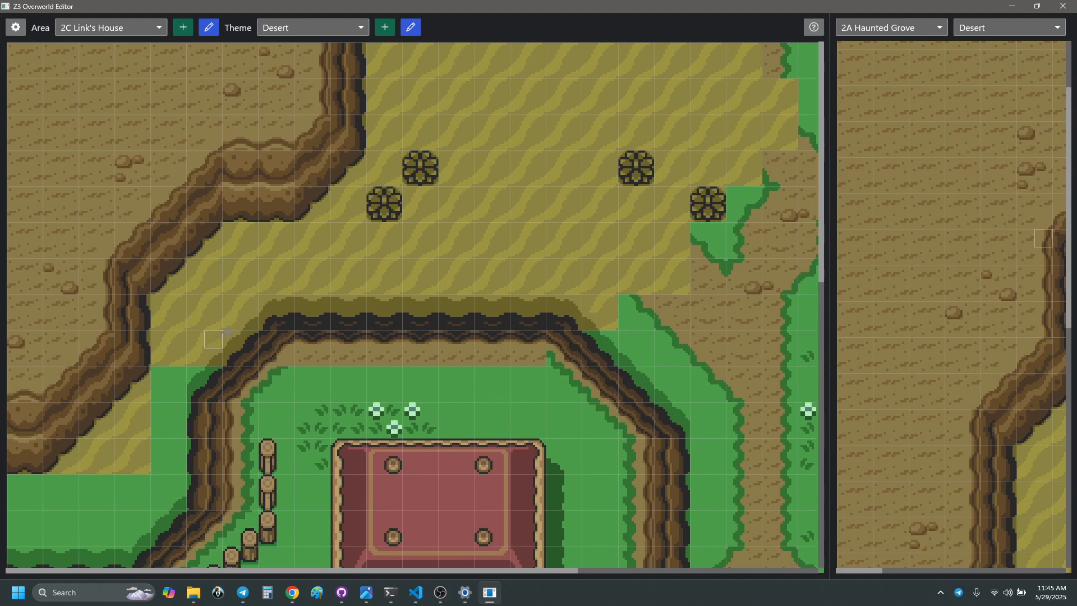
drag(267, 345, 286, 364)
click(555, 340)
key(Tab)
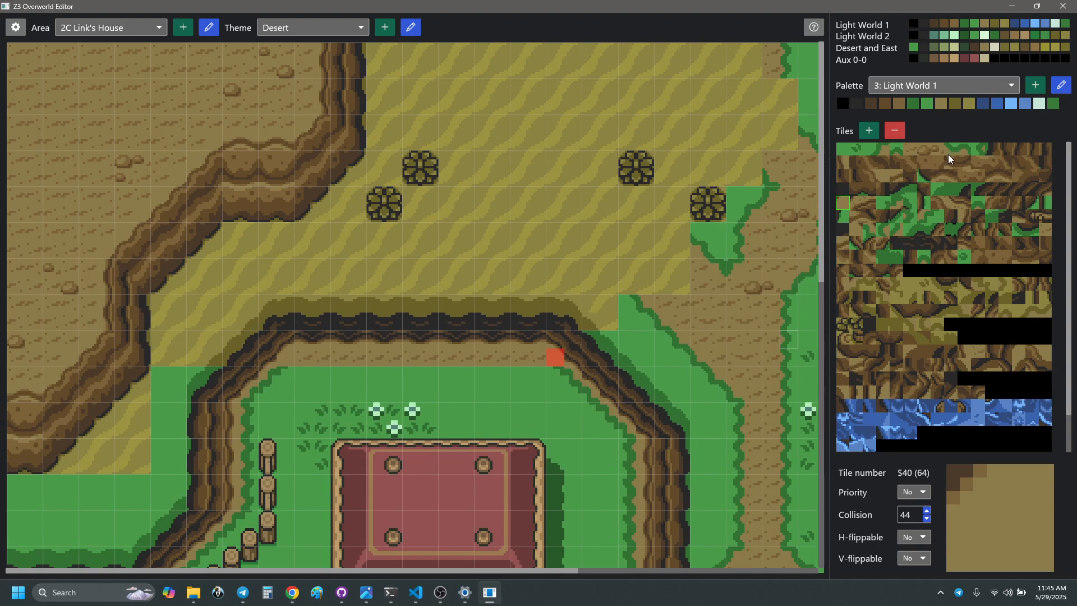
key(Tab)
scroll(970, 392, down, 10)
scroll(971, 392, down, 2)
shift+scroll(970, 392, right, 5)
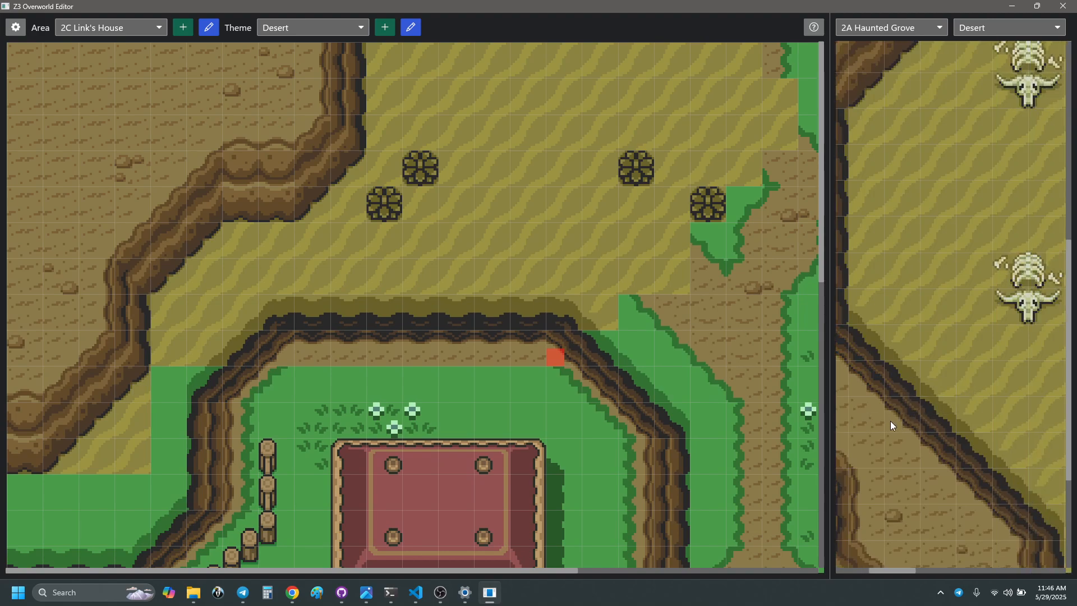
key(Tab)
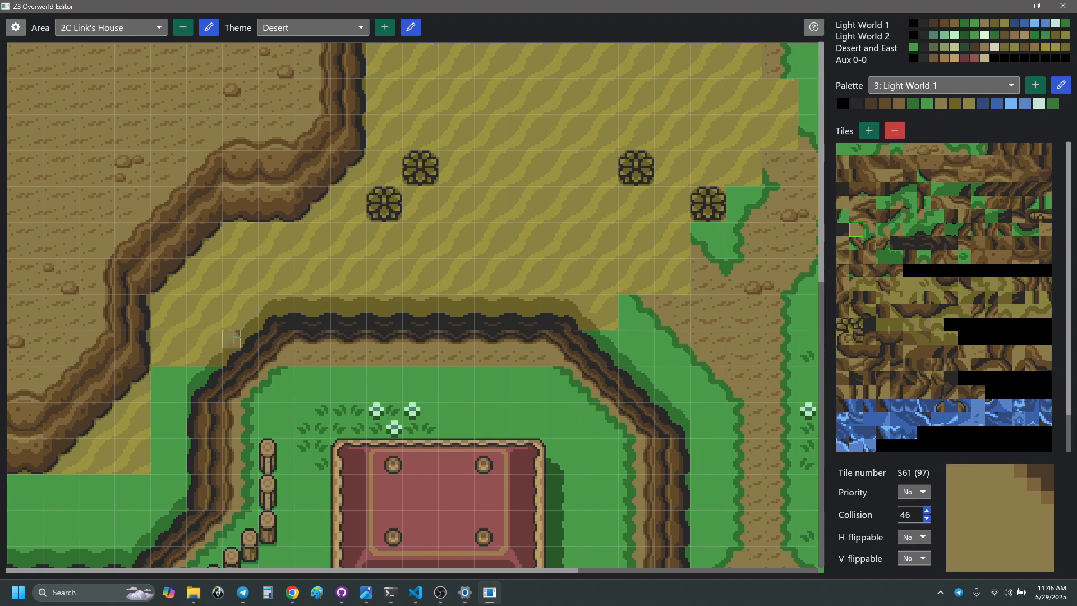
- Paint sand over the grass between the brown cliff and the ledge west of Link's house
key(Tab)
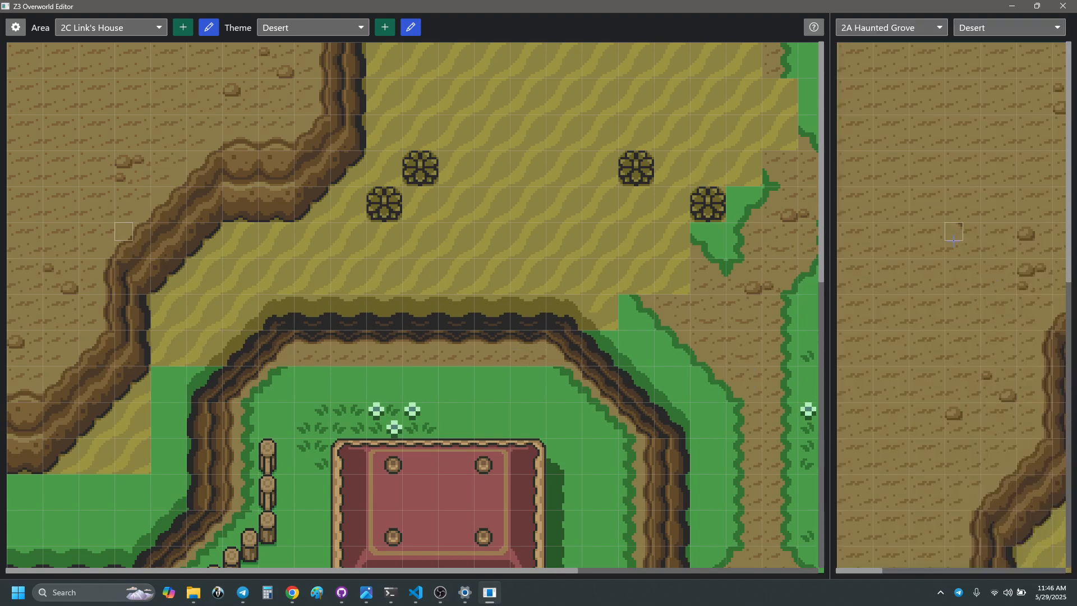
scroll(962, 291, down, 5)
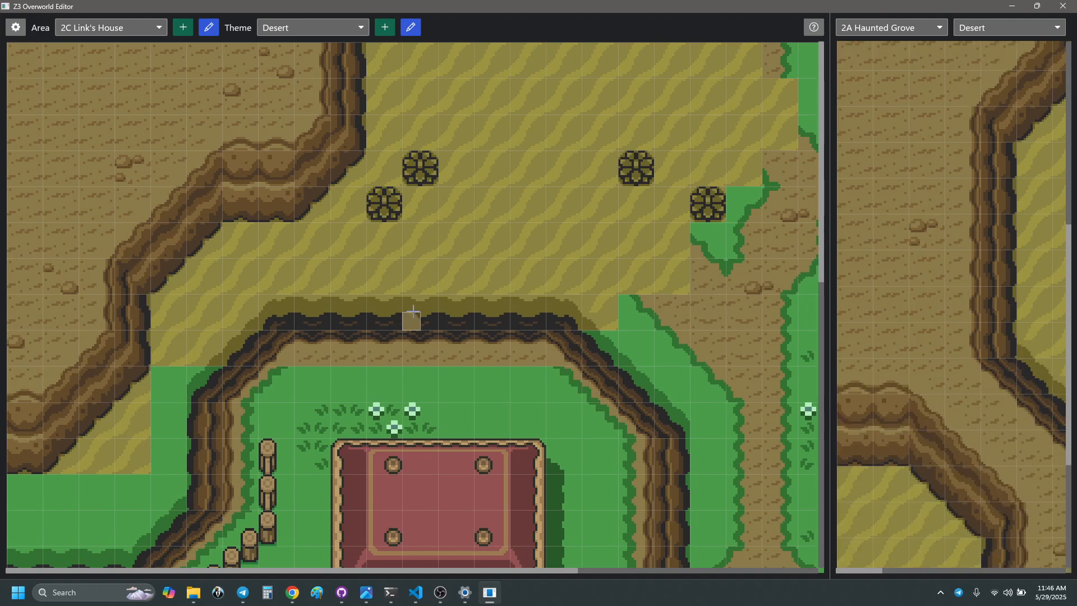
scroll(409, 313, down, 3)
scroll(441, 301, up, 1)
scroll(441, 302, up, 2)
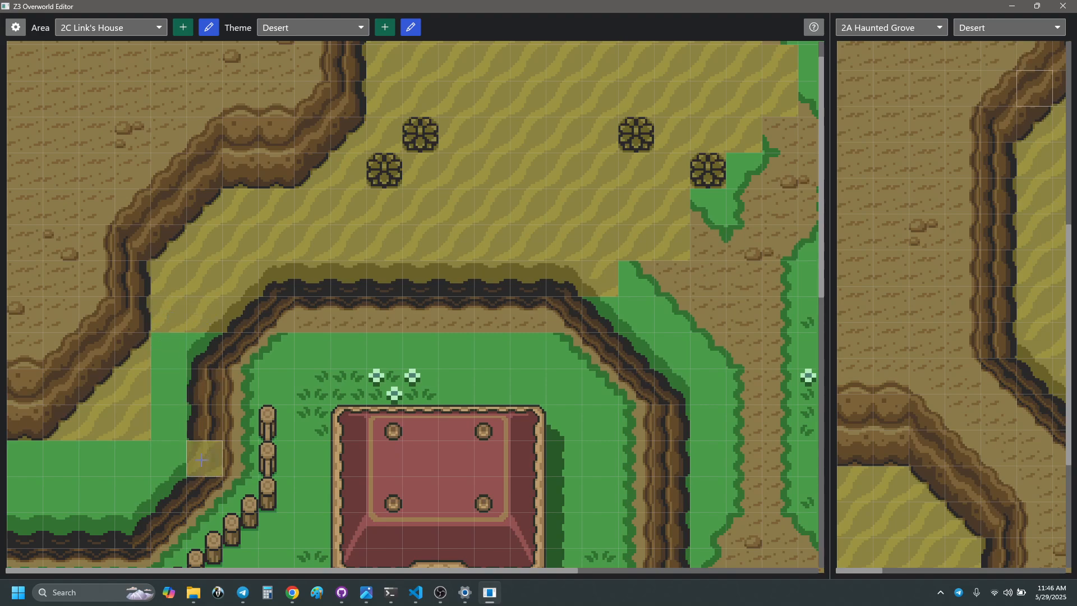
drag(161, 351, 165, 422)
mouse_move(132, 461)
mouse_down()
mouse_move(23, 460)
mouse_move(25, 494)
mouse_move(96, 493)
mouse_up()
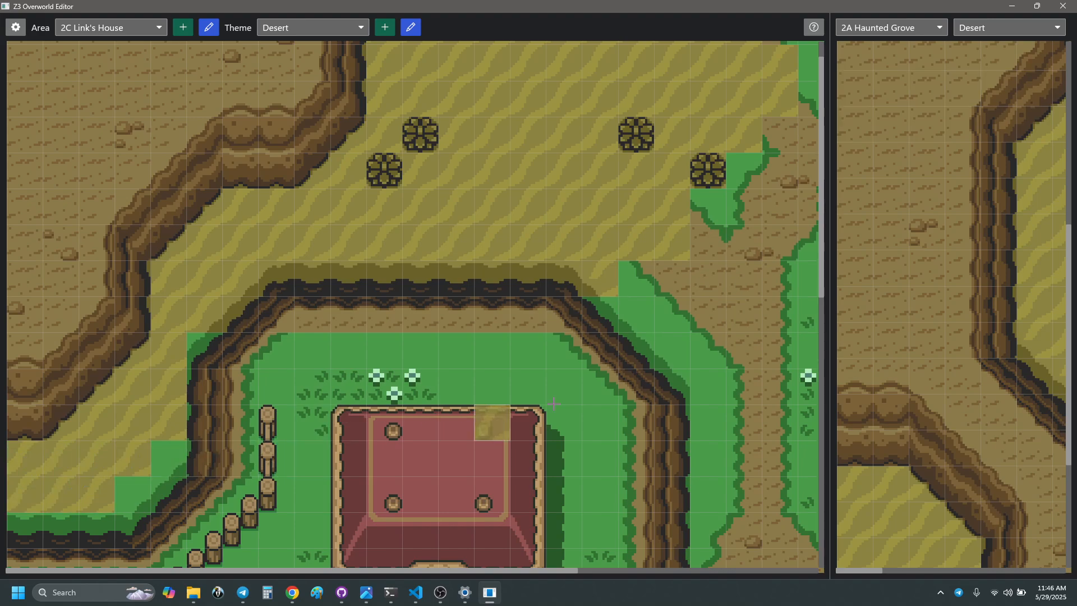
- Paint sand over the grass and dirt path northeast of the house ledge, using a two-by-two sand block copied from there
drag(644, 268, 743, 278)
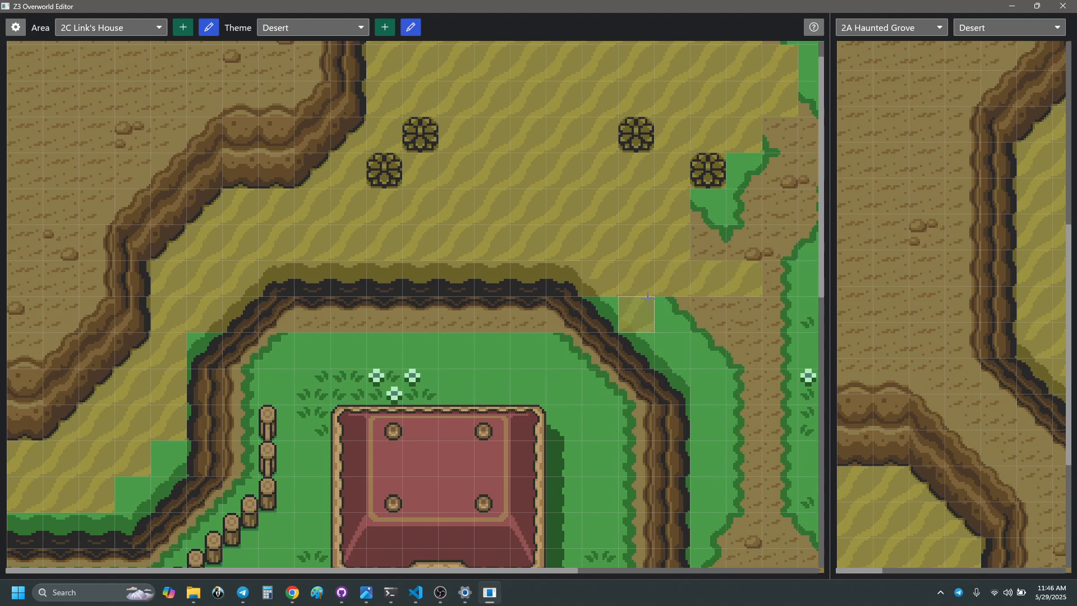
drag(667, 315, 759, 302)
middle_drag(760, 302, 559, 303)
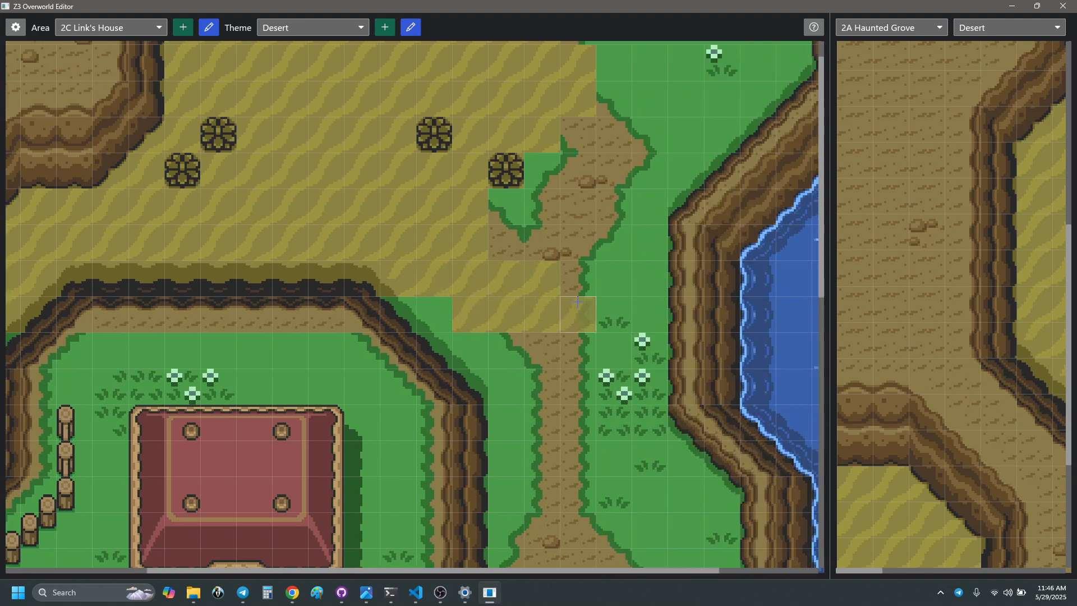
right_drag(513, 275, 536, 305)
click(514, 209)
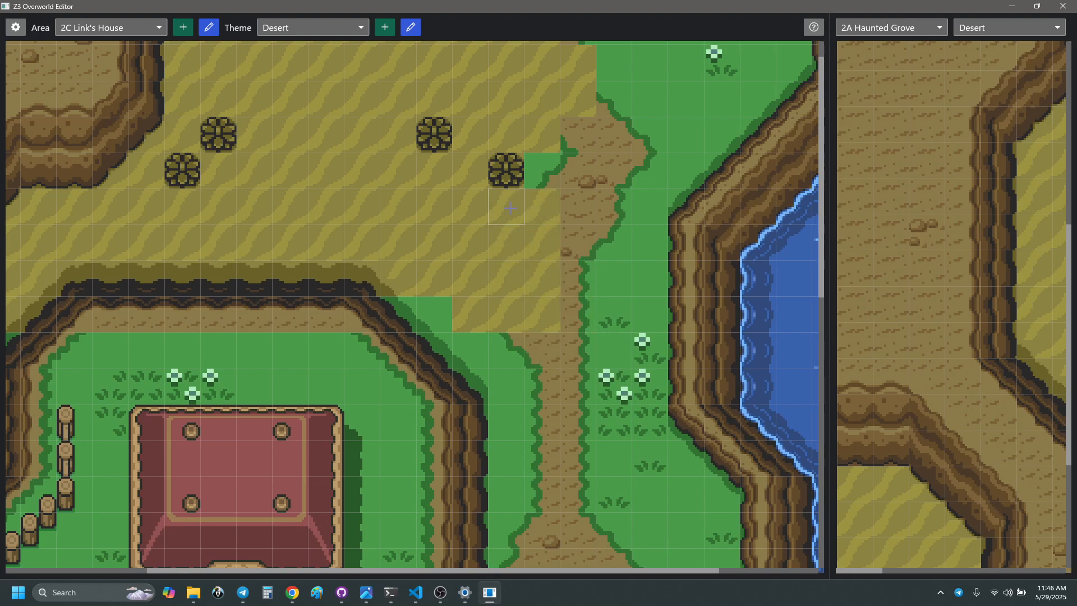
click(551, 171)
scroll(650, 281, up, 1)
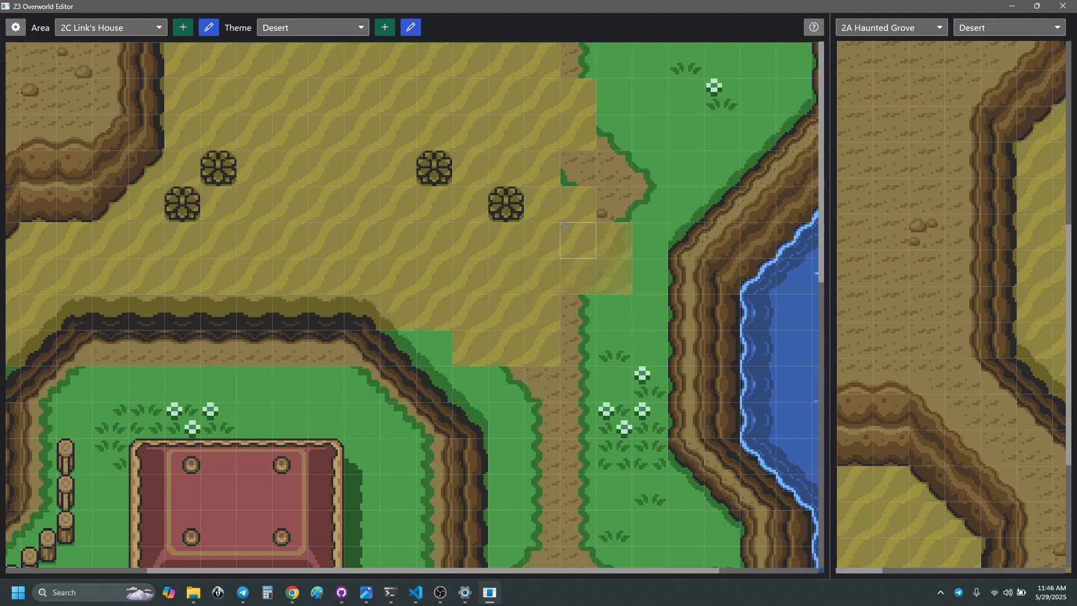
- Extend the sand east to the river cliff and south along its west bank, covering the remaining grass and path
mouse_move(563, 104)
mouse_down()
mouse_move(589, 67)
mouse_move(720, 75)
mouse_up()
middle_drag(668, 151, 634, 152)
scroll(634, 152, right, 3)
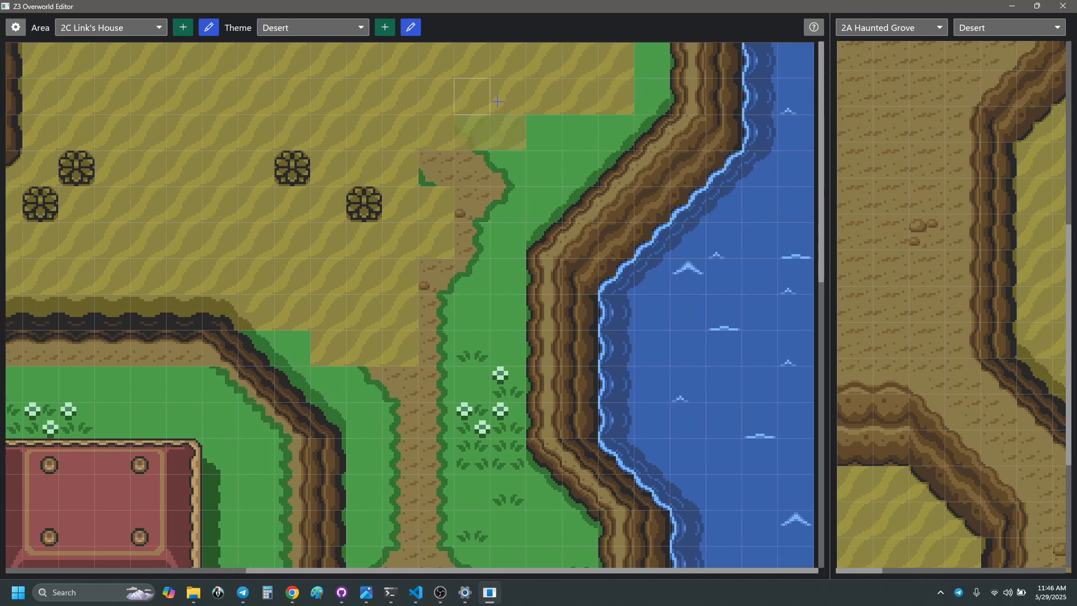
mouse_move(516, 122)
mouse_down()
mouse_move(521, 168)
mouse_move(474, 205)
mouse_move(471, 146)
mouse_move(434, 169)
mouse_move(448, 415)
mouse_move(474, 257)
mouse_move(507, 432)
mouse_move(473, 491)
mouse_up()
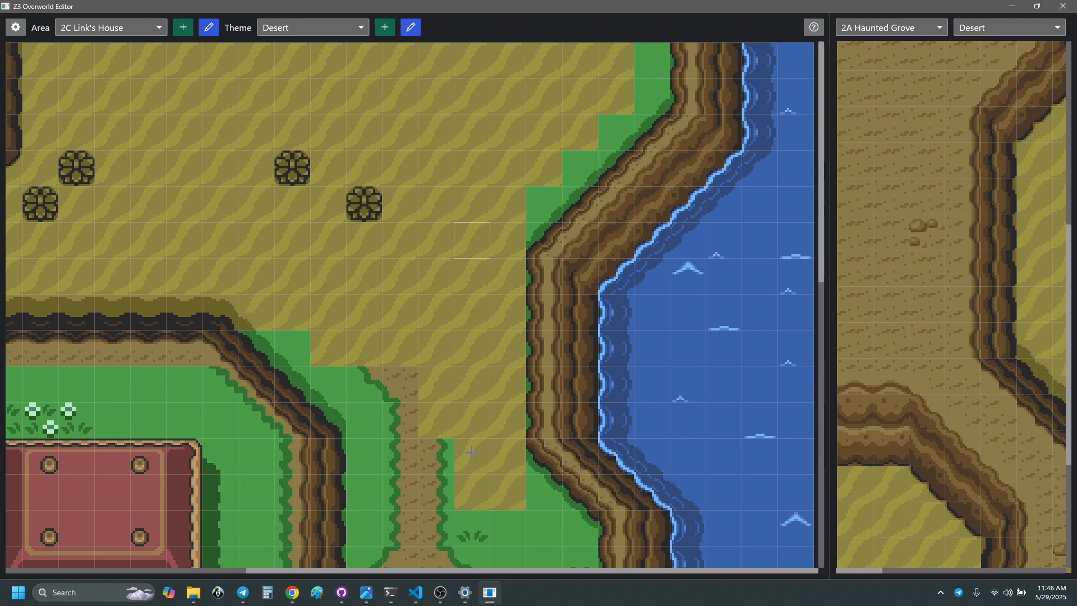
- Copy a sand block five tiles wide and two high and fill the corridor between the house ledge and river cliff
scroll(474, 311, left, 2)
scroll(497, 301, down, 6)
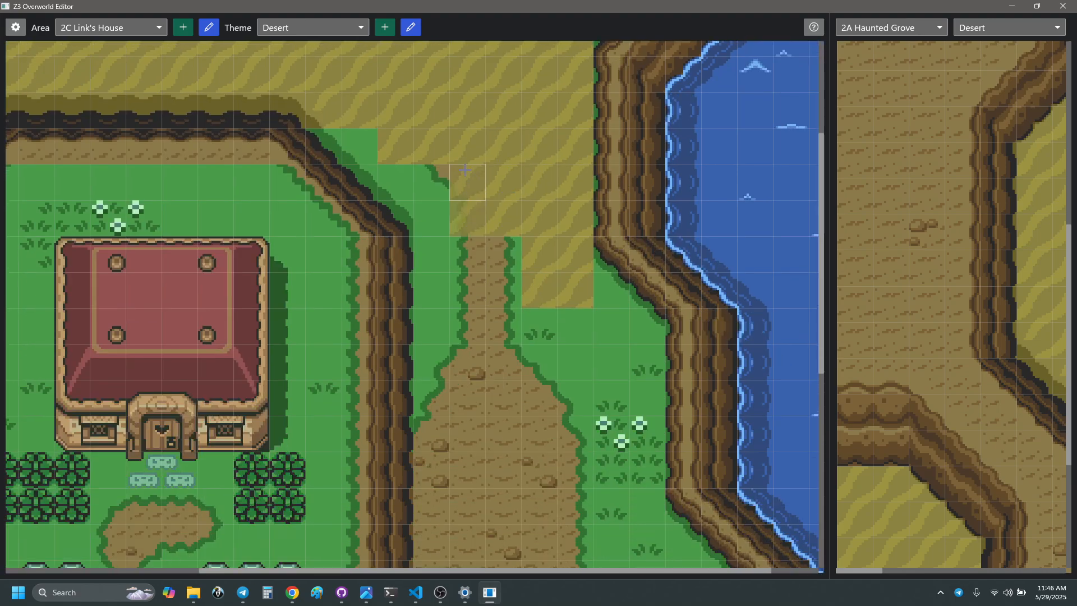
mouse_move(421, 101)
right_down()
mouse_move(501, 137)
mouse_move(568, 144)
right_up()
drag(432, 187, 433, 466)
scroll(466, 427, down, 3)
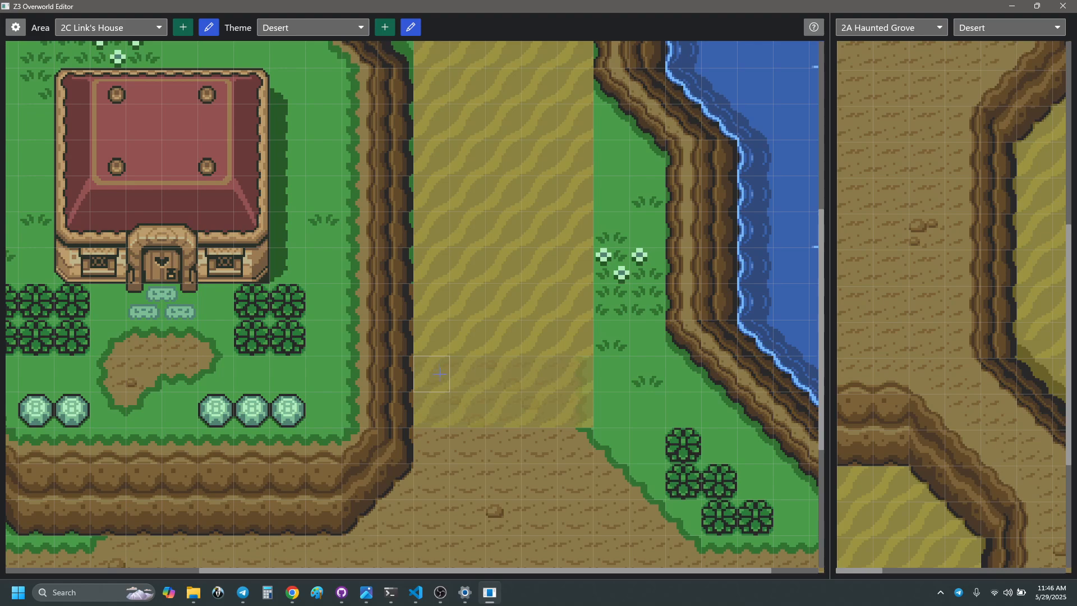
drag(440, 373, 457, 482)
mouse_move(500, 236)
mouse_down()
mouse_move(502, 194)
mouse_move(507, 471)
mouse_up()
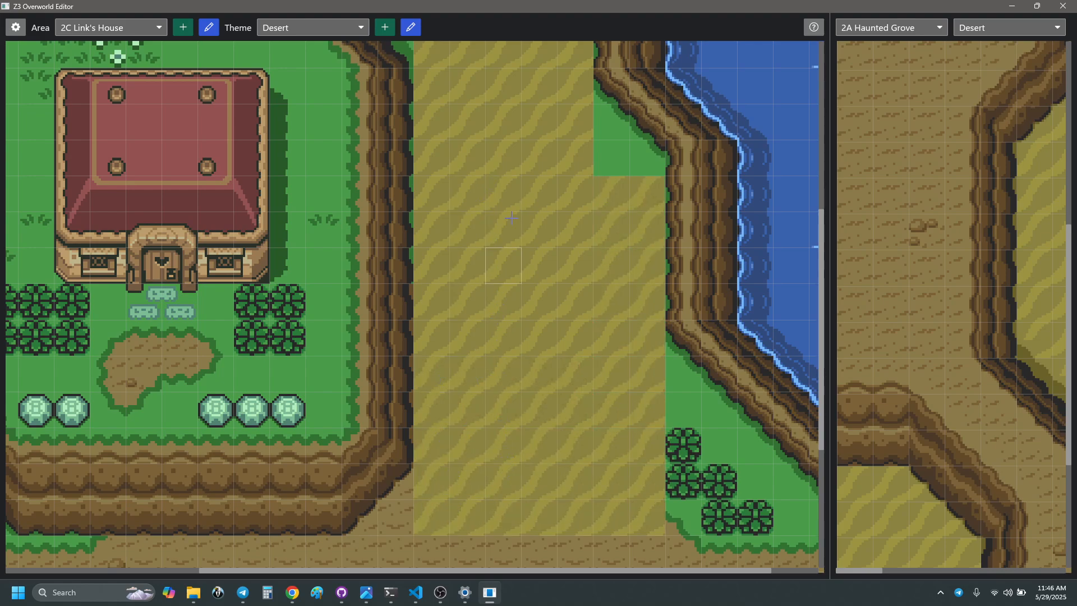
click(469, 159)
- Copy a desert bush from north of the house and paint it over the five green bushes by the southeast river cliff
scroll(526, 334, up, 3)
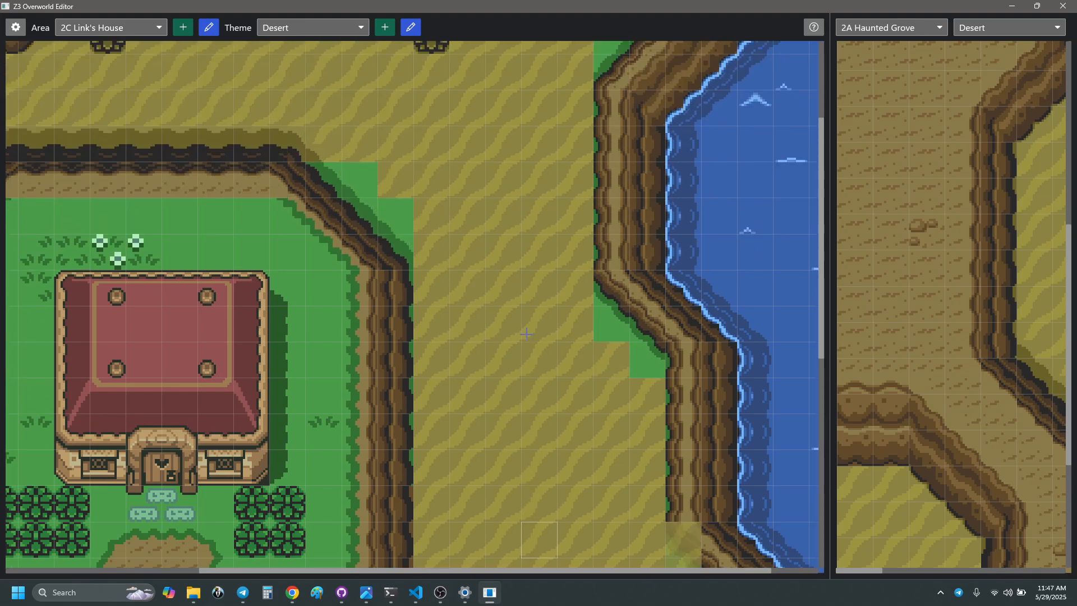
scroll(526, 334, up, 3)
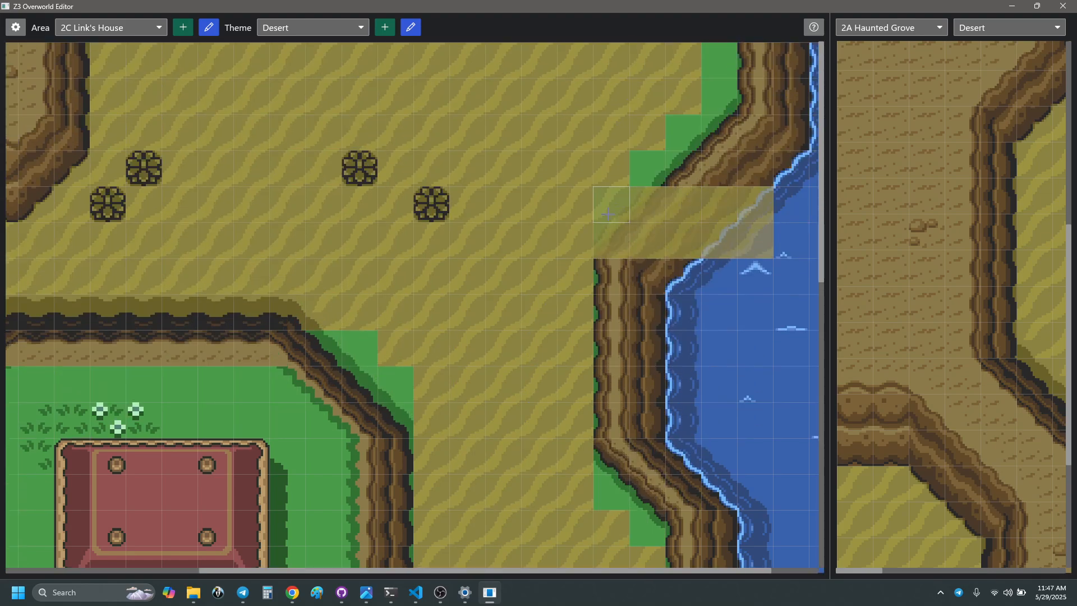
scroll(529, 337, left, 5)
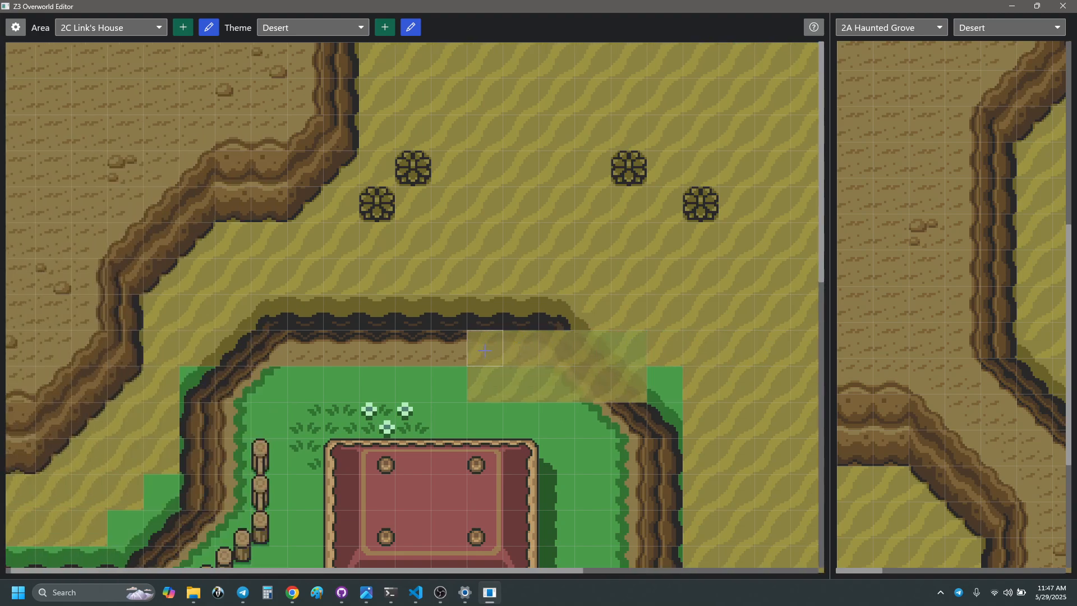
right_click(413, 169)
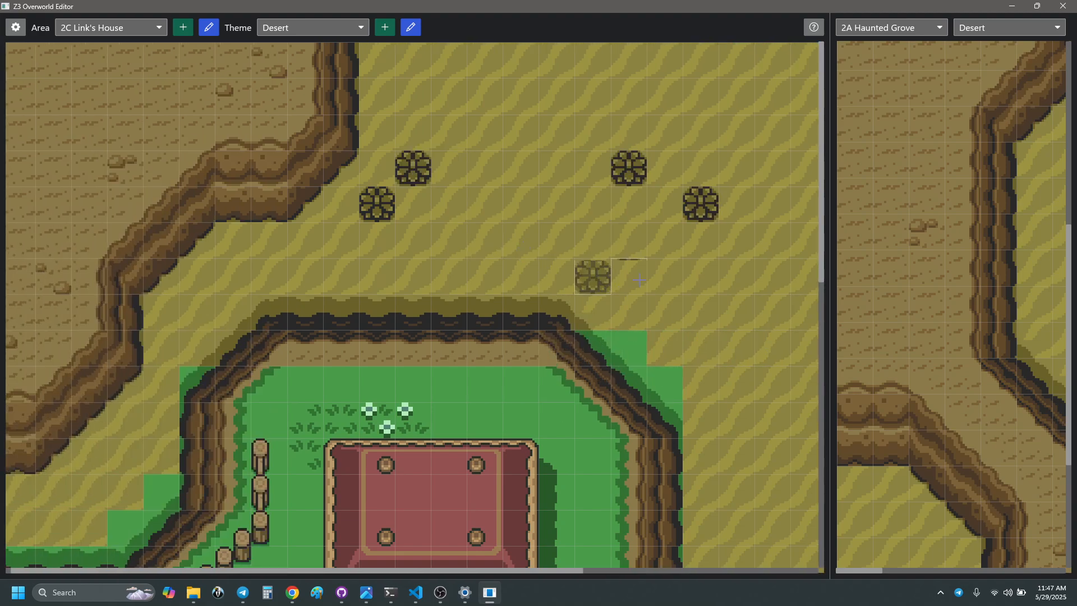
scroll(639, 281, down, 4)
scroll(650, 284, right, 5)
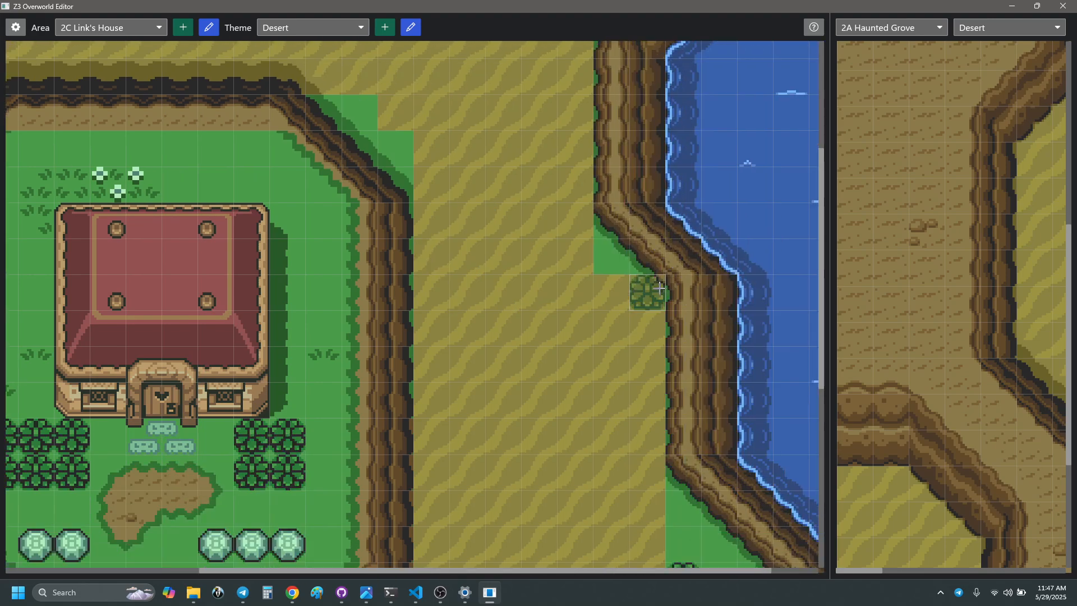
scroll(659, 287, down, 4)
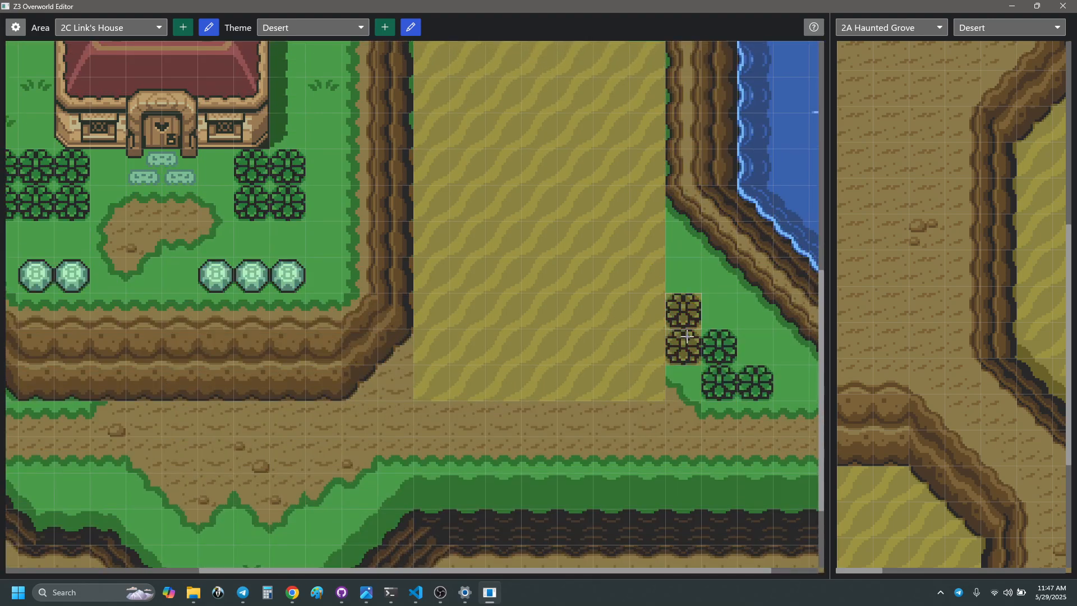
drag(687, 336, 745, 378)
- Copy a seven-tile-wide row of sand and fill the ground beside the house cliff's southeast corner and around the southeast bushes
scroll(555, 359, right, 1)
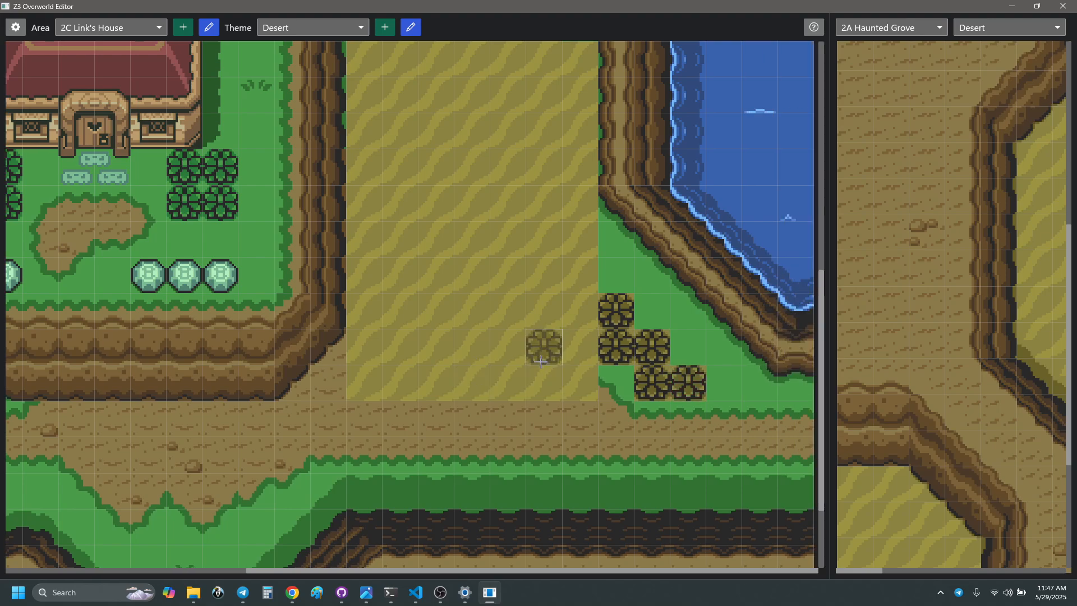
right_drag(365, 384, 496, 387)
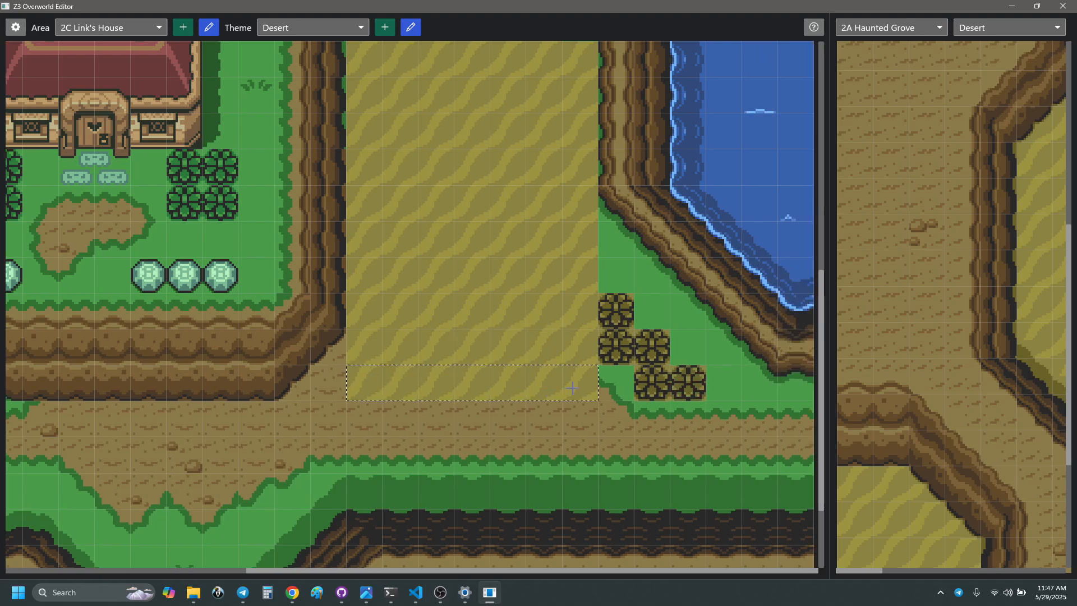
right_drag(572, 387, 573, 387)
click(331, 382)
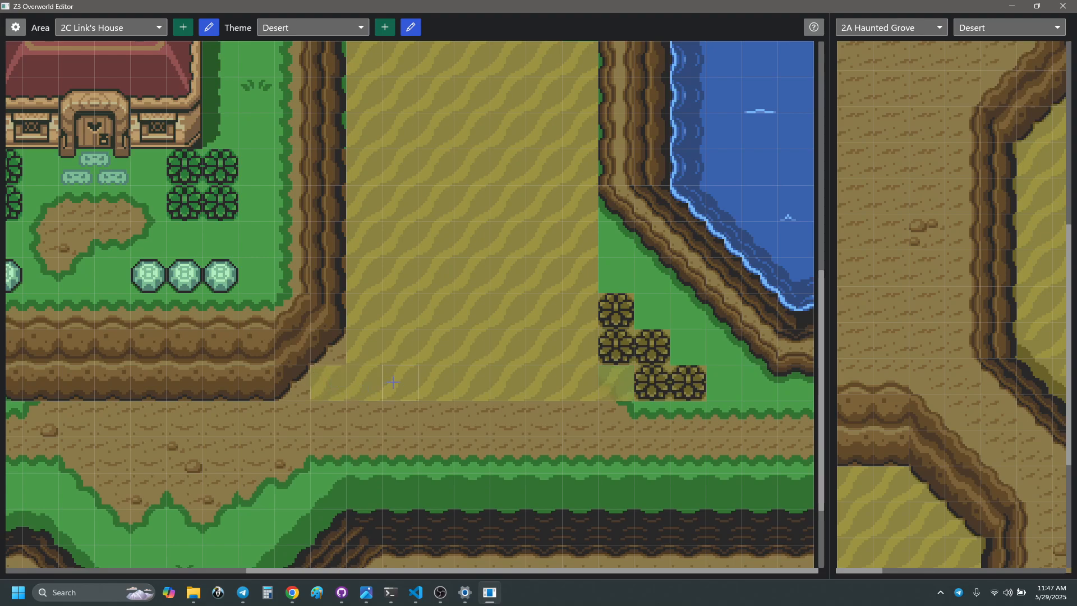
click(394, 271)
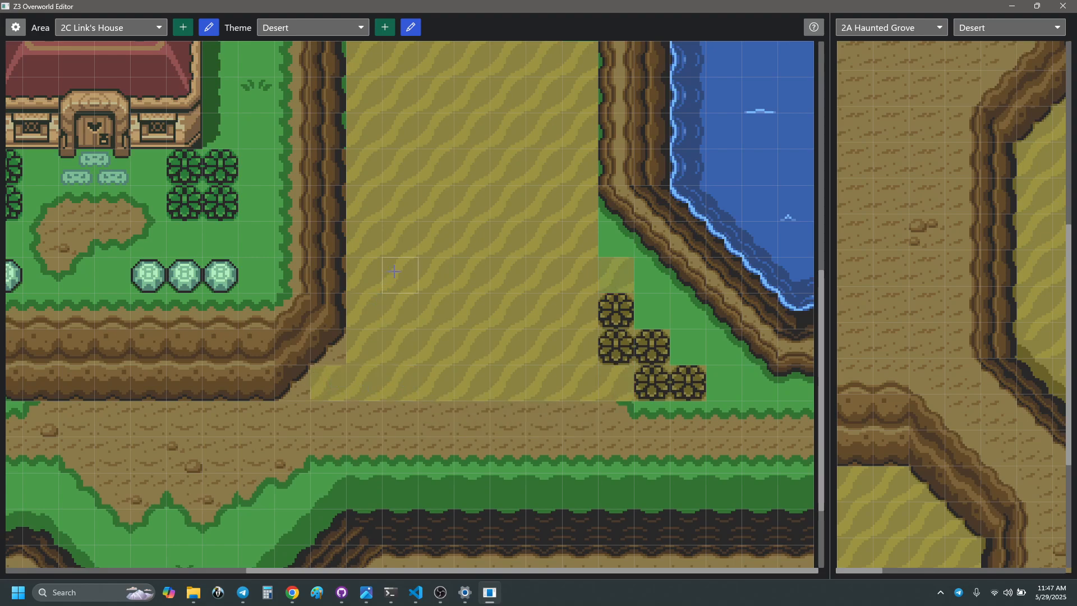
- Paint two rows of sand over the dirt path south of the corridor, extending to the area's east edge
click(328, 418)
click(329, 455)
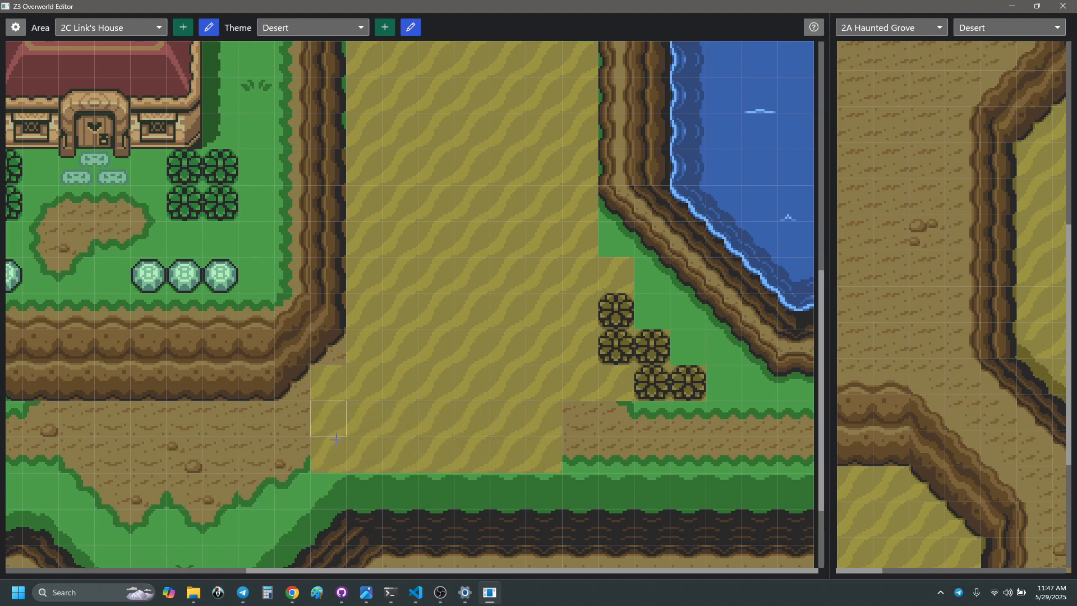
click(583, 435)
click(583, 443)
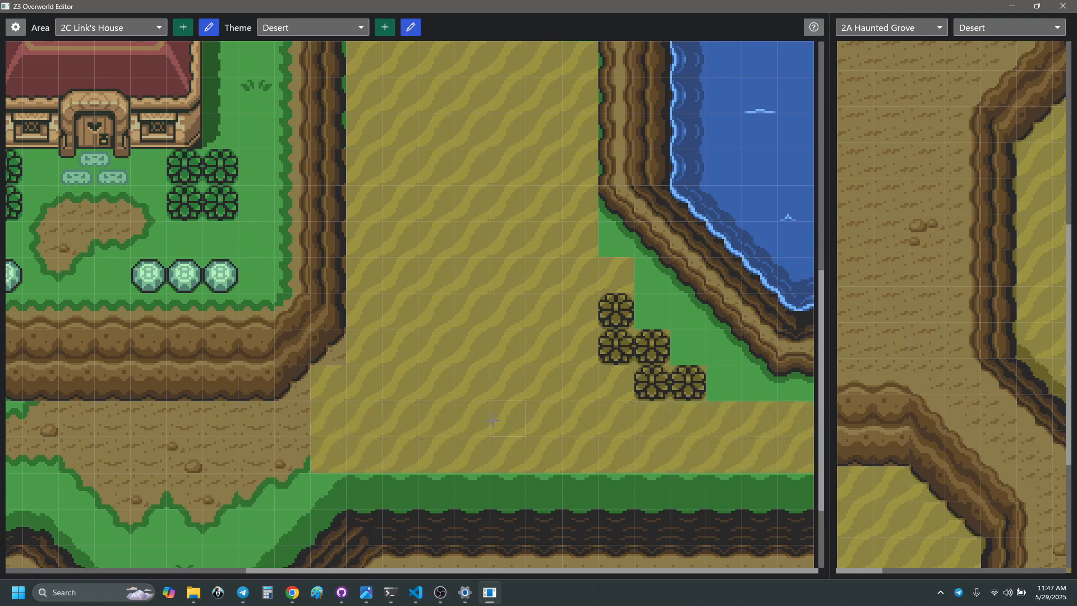
- Continue the two-row sand strip west below the house cliff to the area's west edge
scroll(364, 421, left, 3)
click(212, 425)
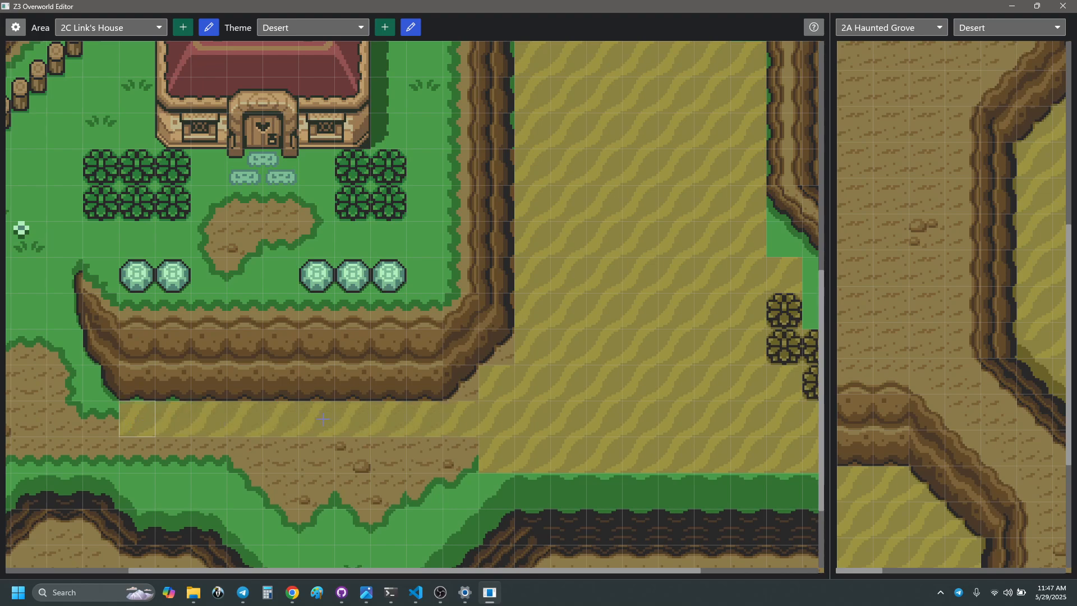
scroll(326, 428, left, 2)
scroll(325, 428, left, 1)
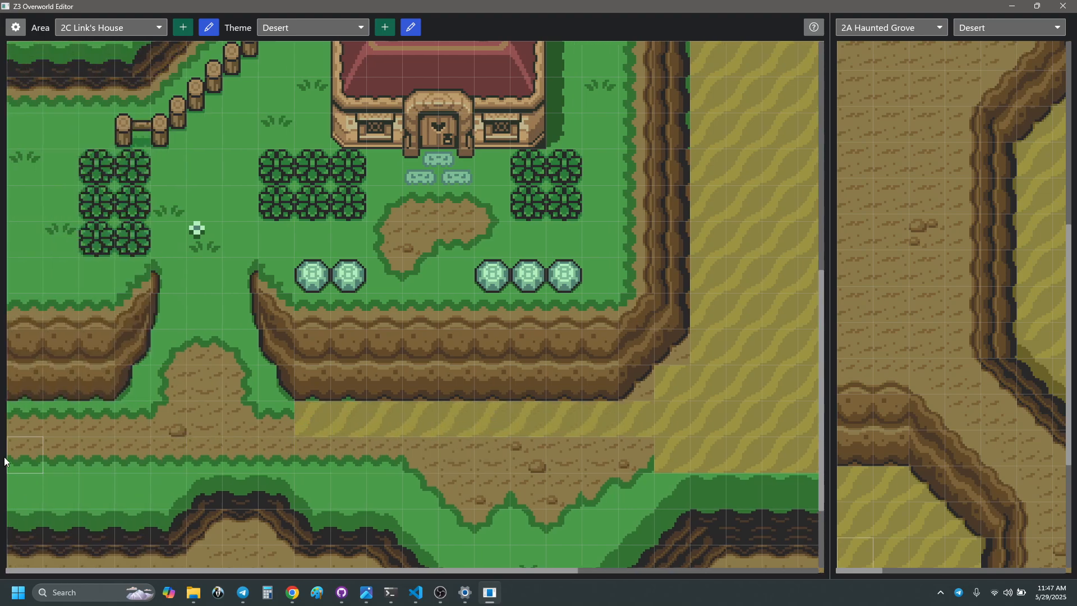
drag(16, 427, 103, 430)
drag(25, 455, 634, 453)
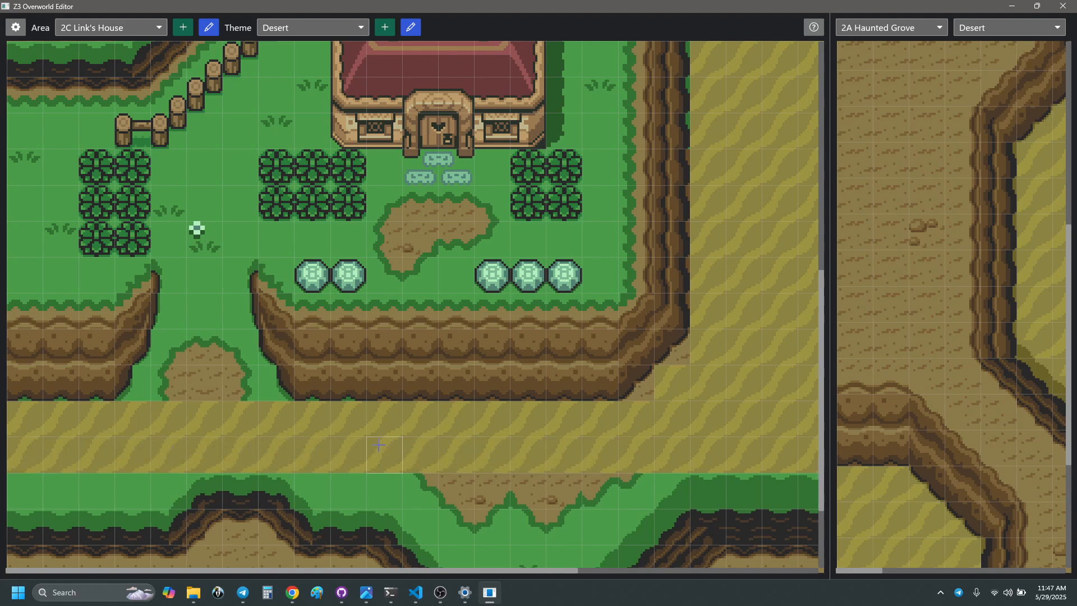
- Copy a one-by-three-tile column of sand-edged diagonal cliff from Haunted Grove and paint it over the house cliff's northeast slope
scroll(1018, 352, right, 1)
scroll(1019, 352, right, 2)
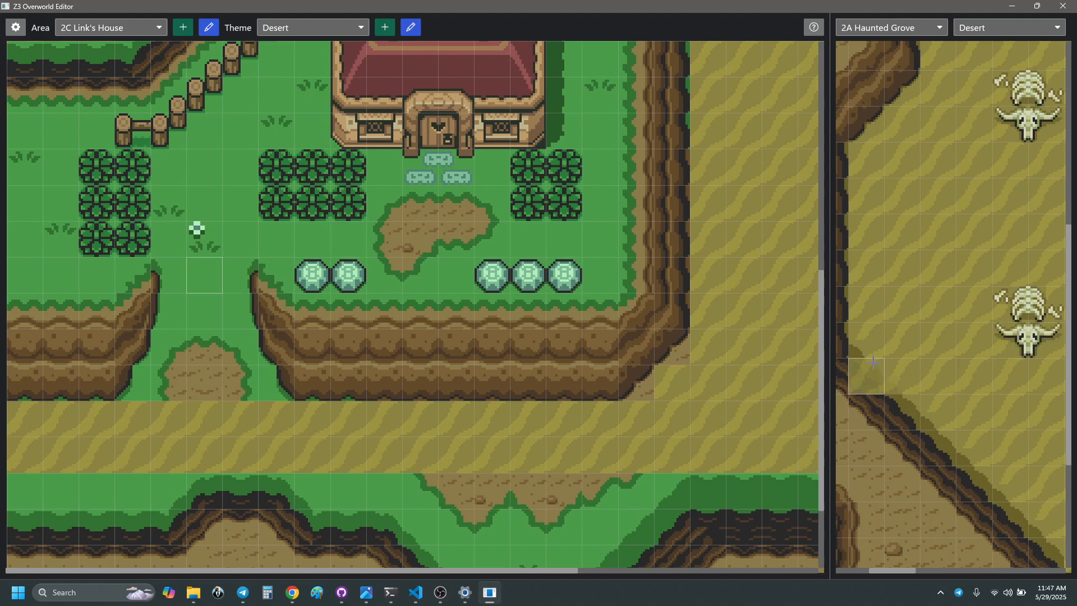
mouse_move(867, 344)
mouse_down()
mouse_move(908, 400)
mouse_move(866, 397)
mouse_up()
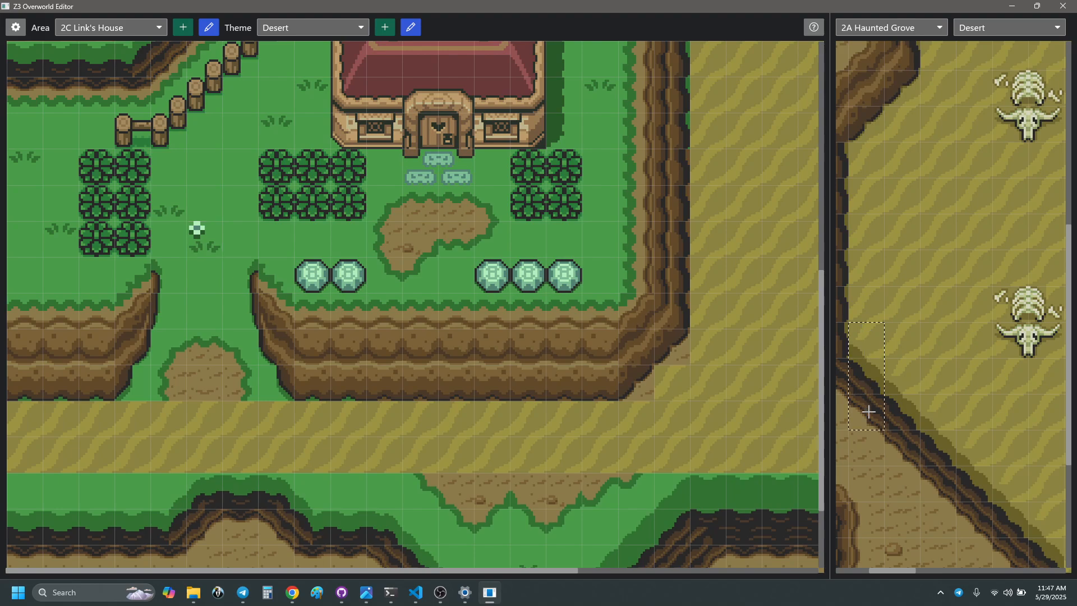
scroll(561, 381, up, 6)
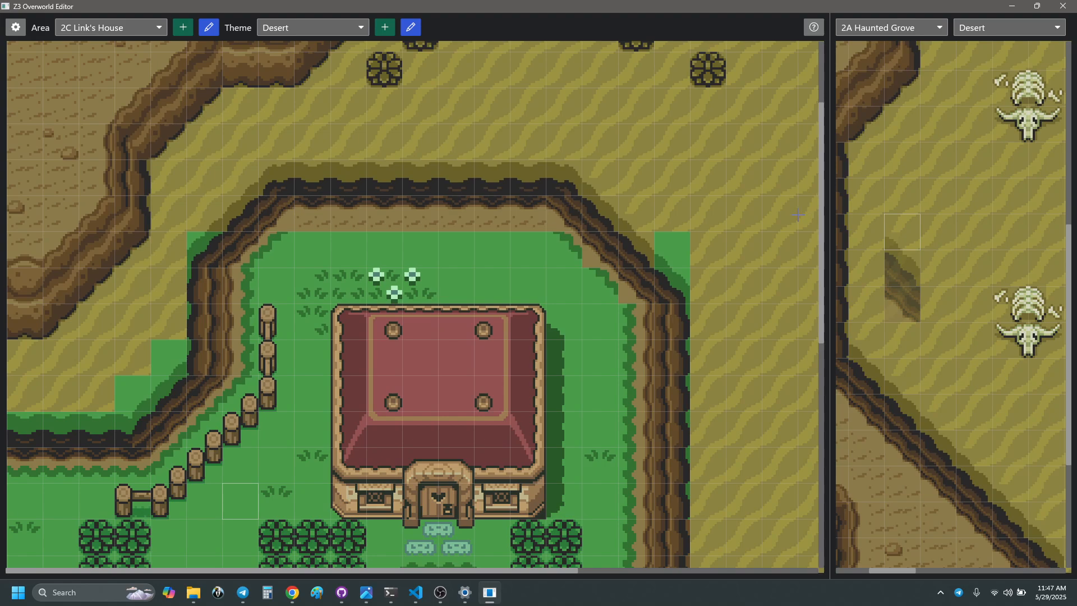
key(ctrl+z)
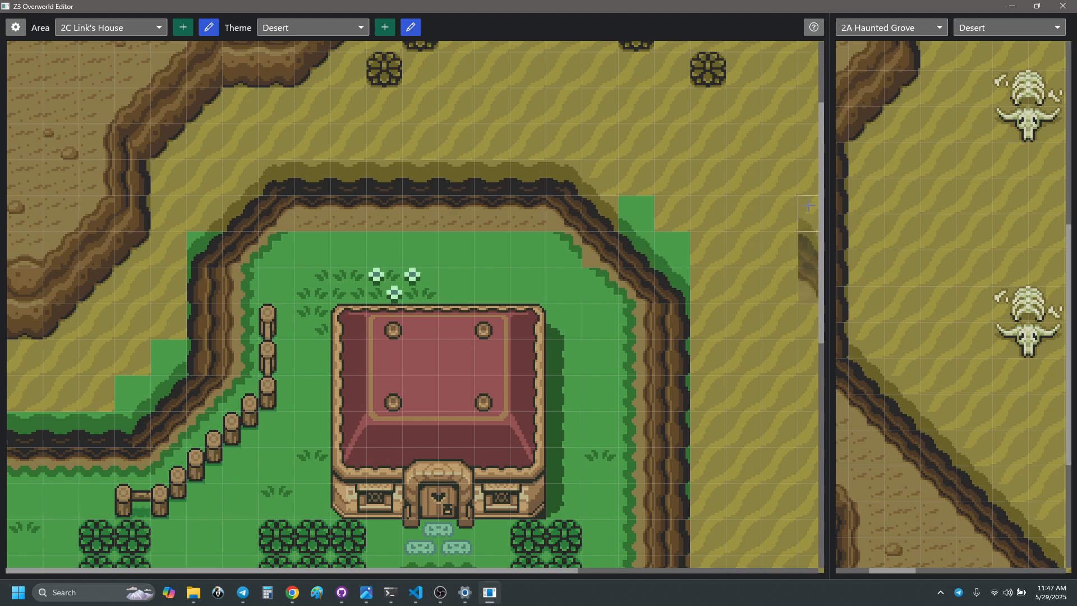
key(ctrl+z)
- Copy the four-tile cliff bend from Haunted Grove onto the house cliff's northeast corner and repaint the green-edged east side with desert cliff tiles
scroll(973, 347, down, 3)
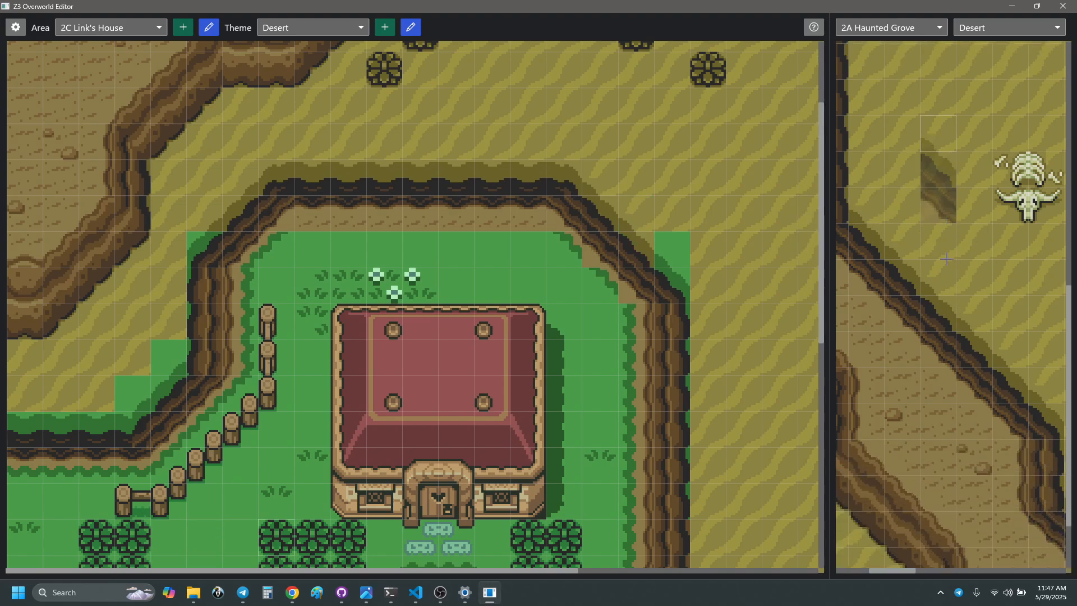
scroll(992, 410, right, 2)
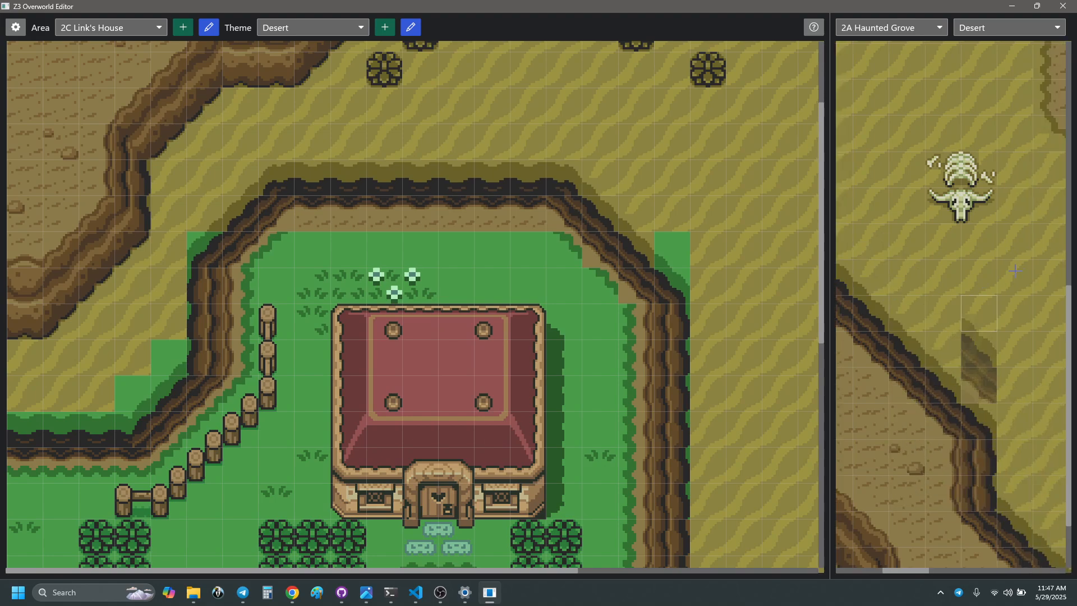
scroll(989, 387, down, 2)
drag(977, 309, 977, 348)
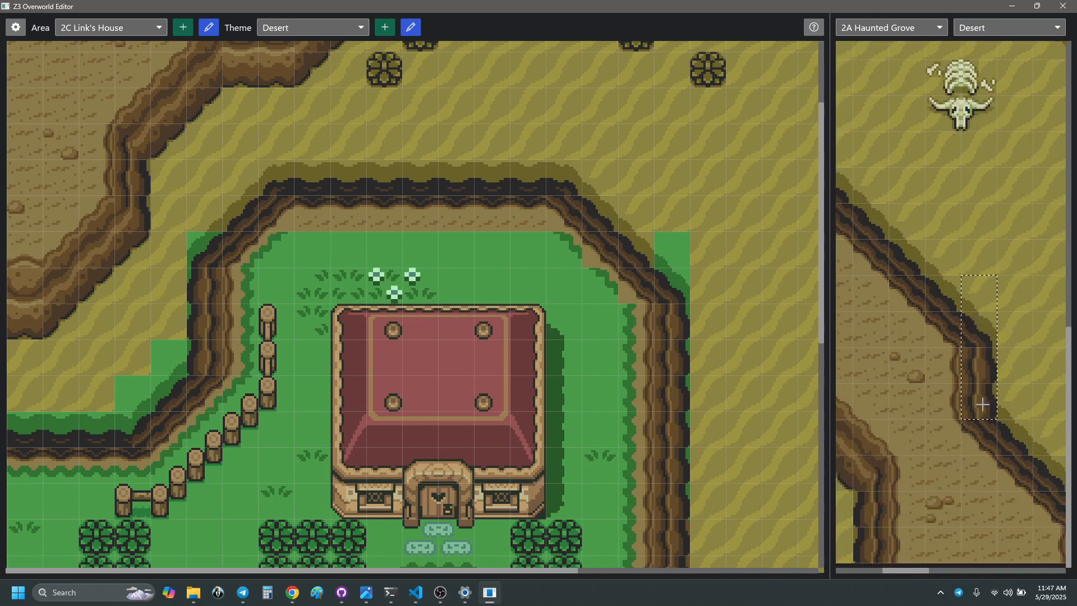
drag(982, 404, 982, 405)
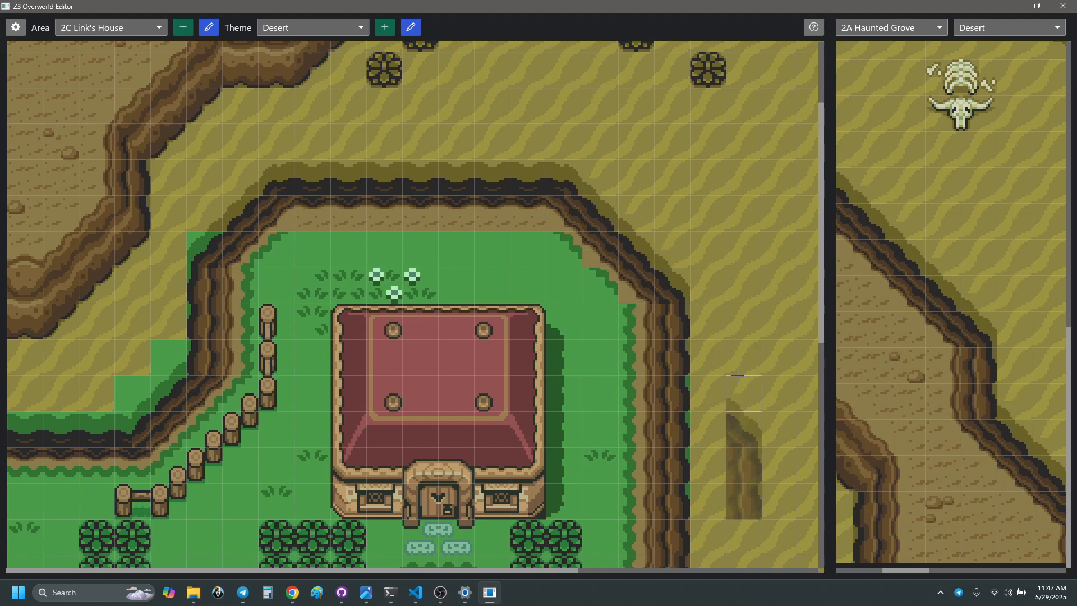
click(687, 313)
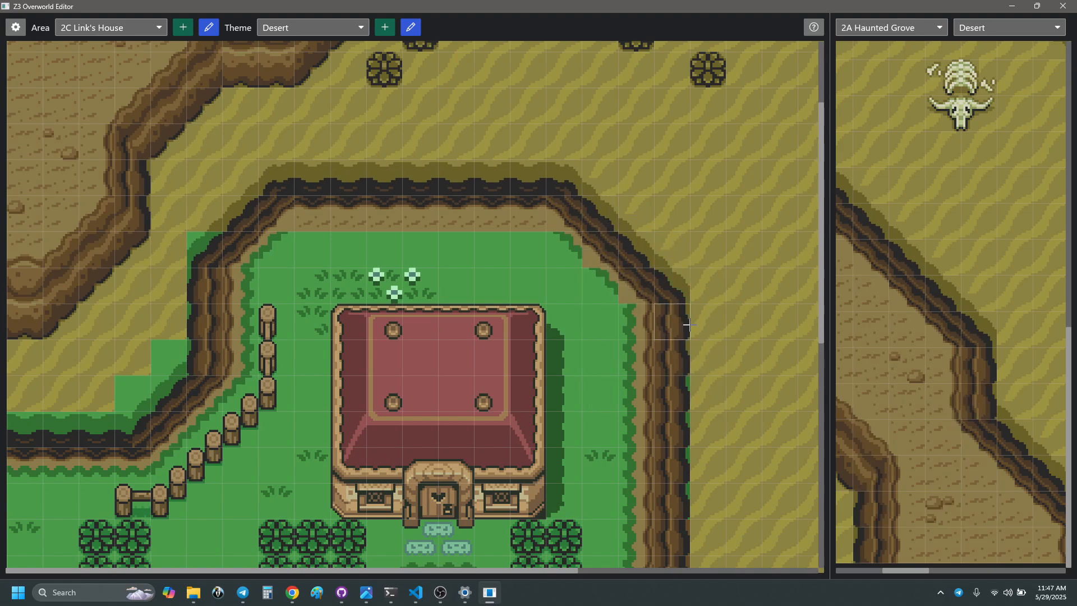
scroll(680, 331, down, 3)
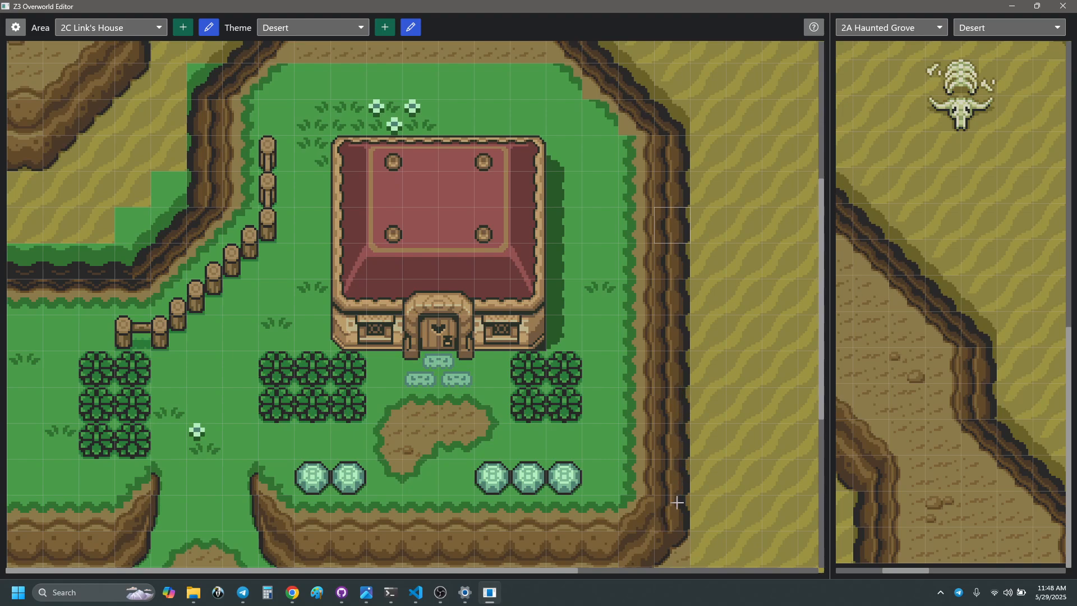
scroll(736, 389, down, 2)
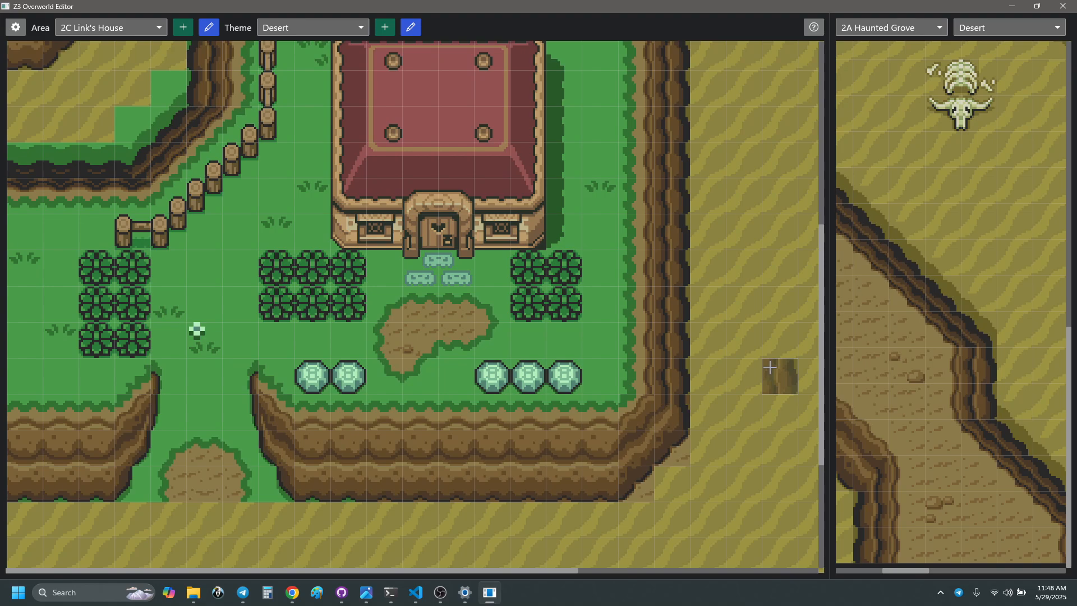
- Replace the brown-edged tiles at the house cliff's southeast corner with sand-edged corner tiles from the cliffs in Haunted Grove
shift+scroll(965, 384, right, 5)
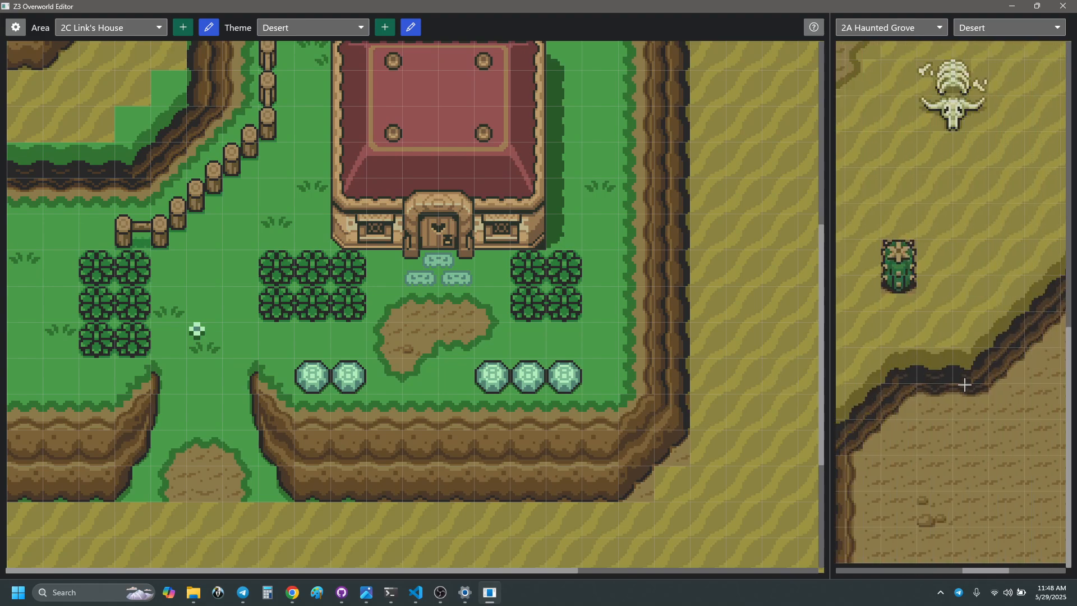
scroll(965, 385, up, 9)
scroll(959, 380, left, 5)
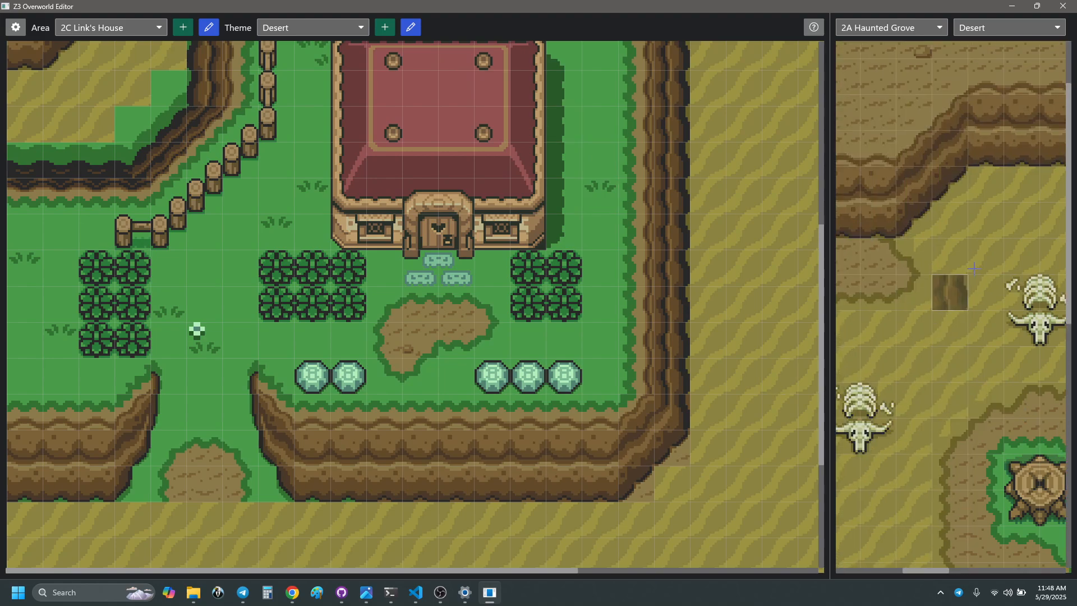
scroll(974, 268, left, 4)
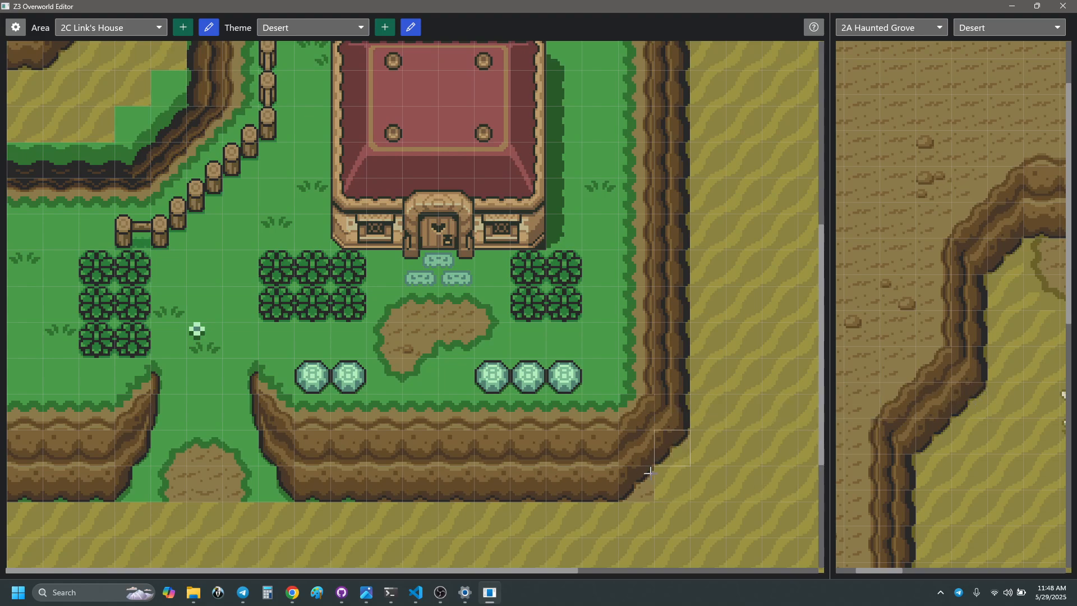
scroll(496, 487, up, 5)
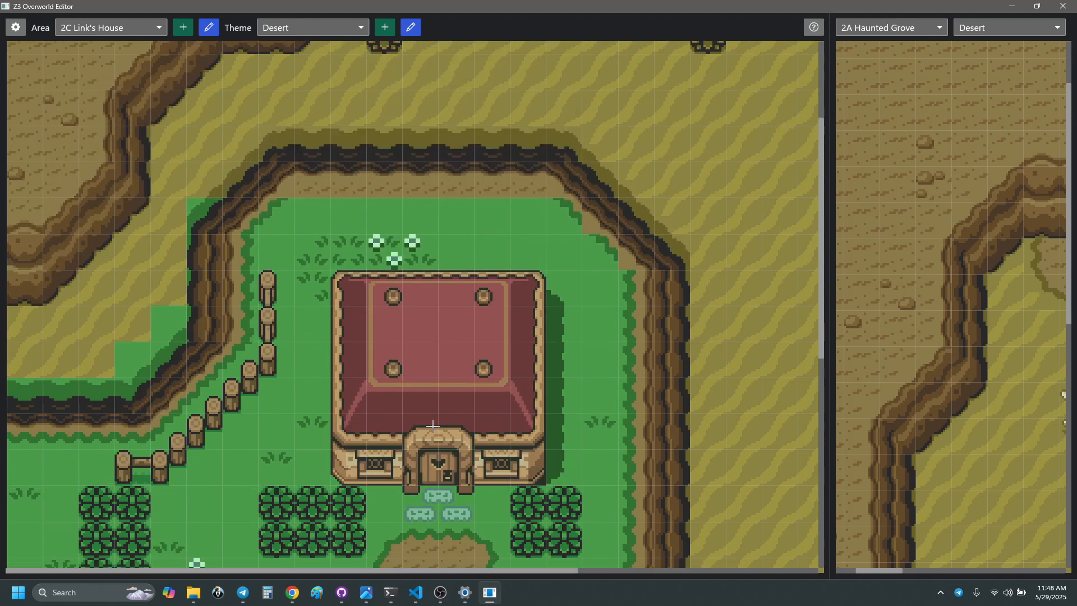
scroll(476, 307, down, 7)
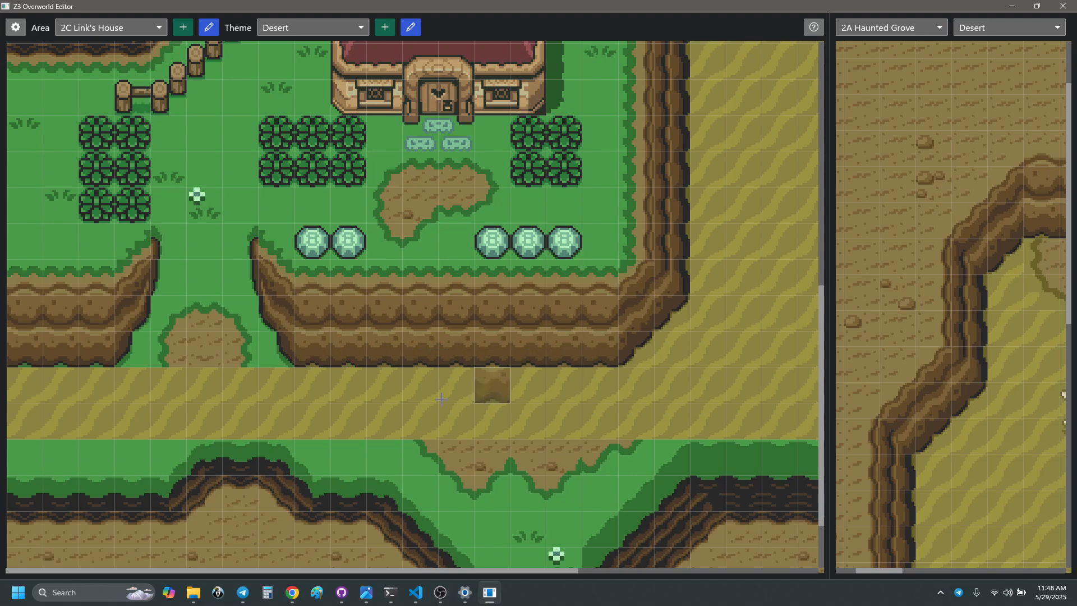
- Paint sand-topped ledge columns over the green horizontal ledge west of the house, starting at the area's west edge
scroll(202, 412, up, 7)
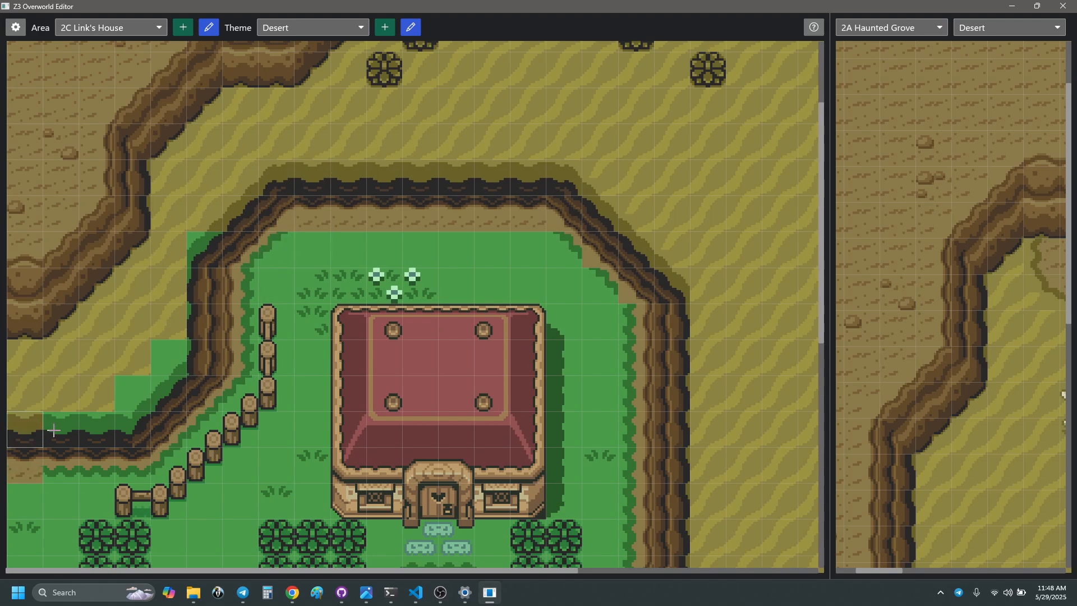
click(672, 321)
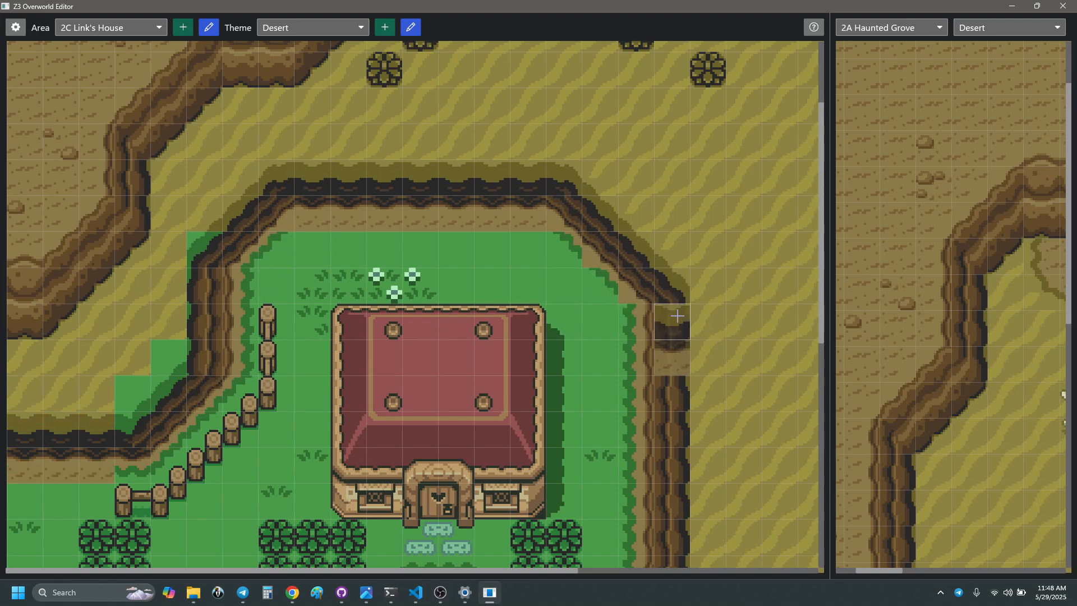
scroll(670, 256, down, 1)
scroll(673, 264, down, 1)
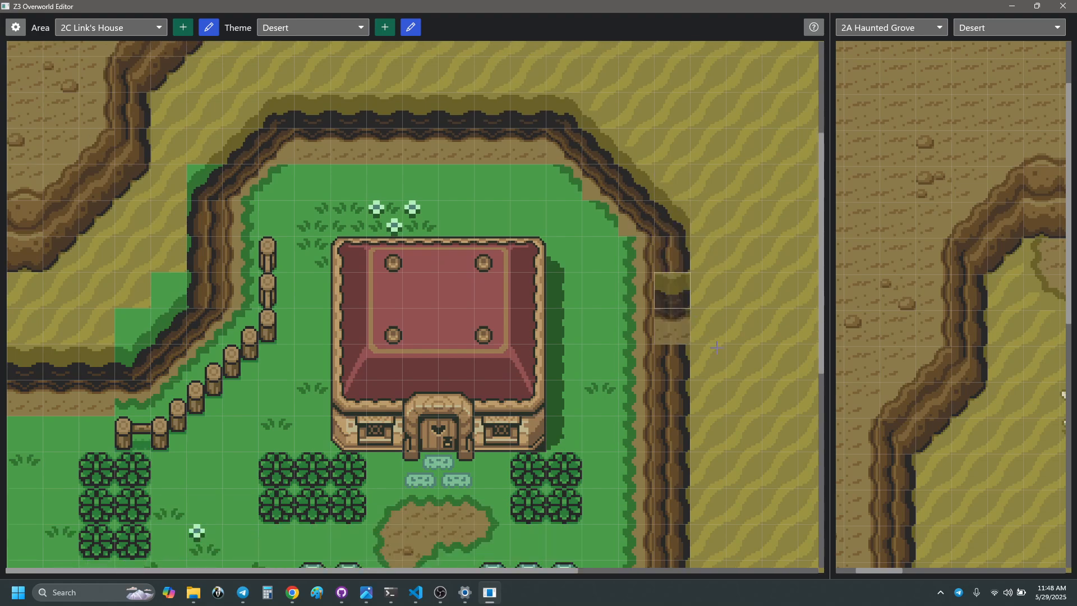
- Copy the rising ledge bend and cliff pieces from Haunted Grove and replace the remaining green edges along the house cliff's west side
scroll(704, 336, right, 1)
scroll(709, 349, right, 5)
scroll(695, 354, left, 5)
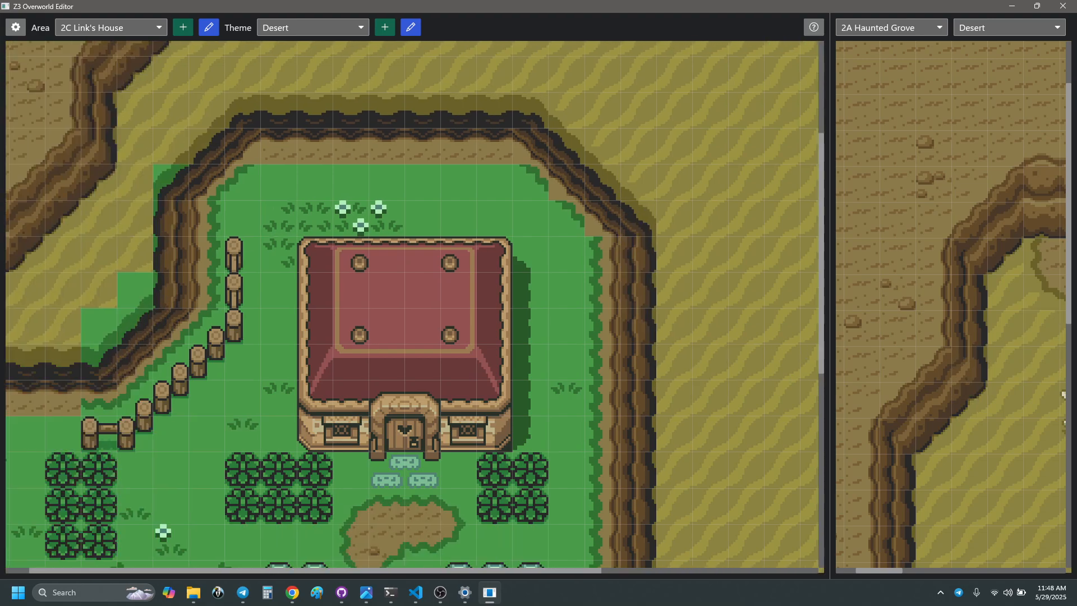
scroll(996, 317, down, 10)
scroll(937, 322, up, 3)
scroll(937, 322, right, 6)
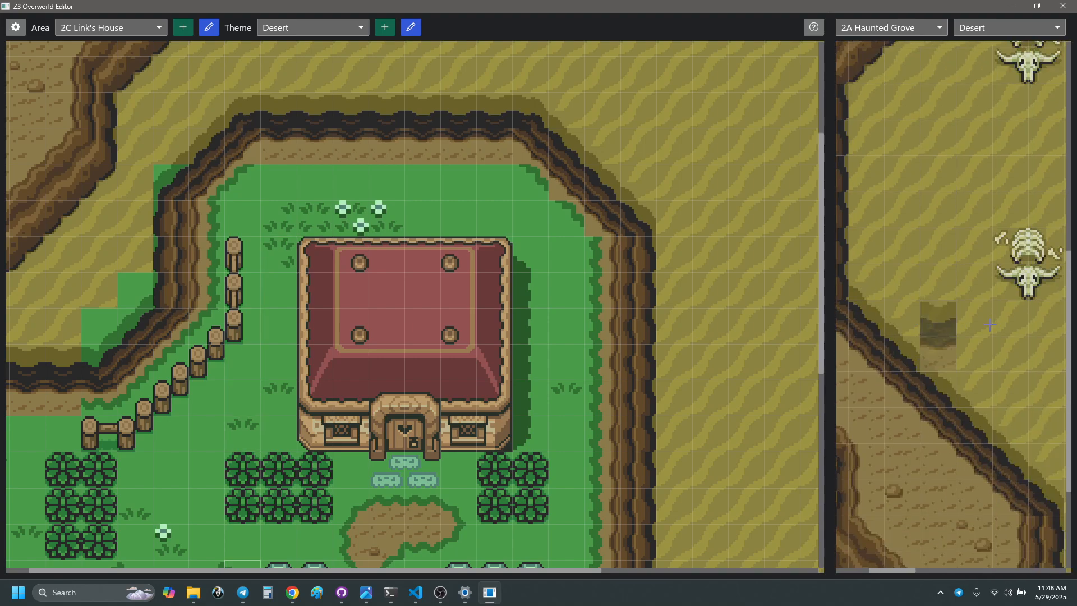
scroll(988, 322, right, 12)
scroll(988, 321, up, 8)
scroll(985, 288, down, 11)
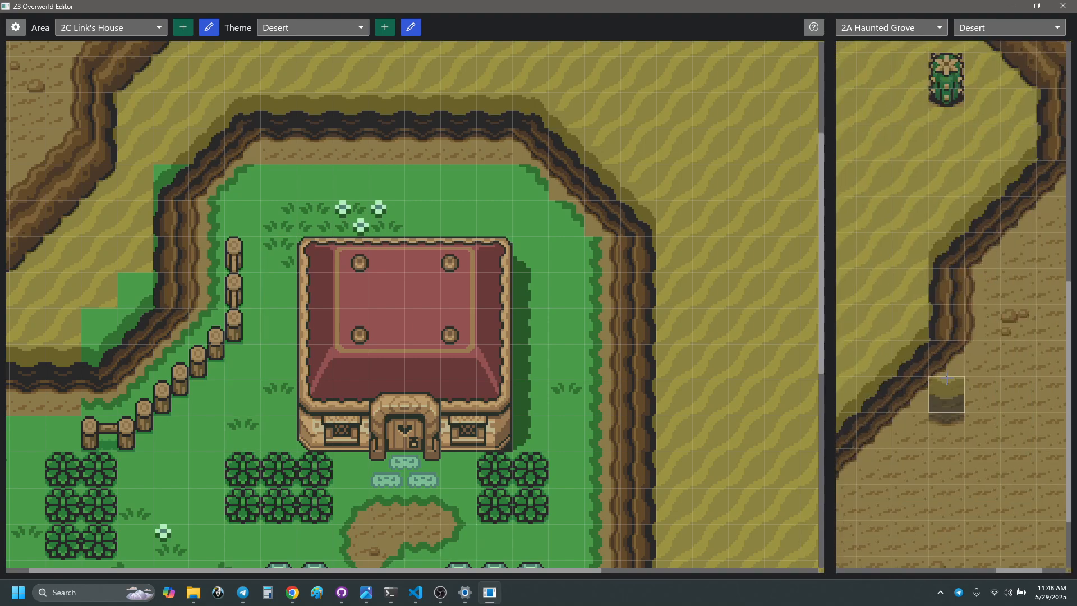
scroll(950, 381, left, 2)
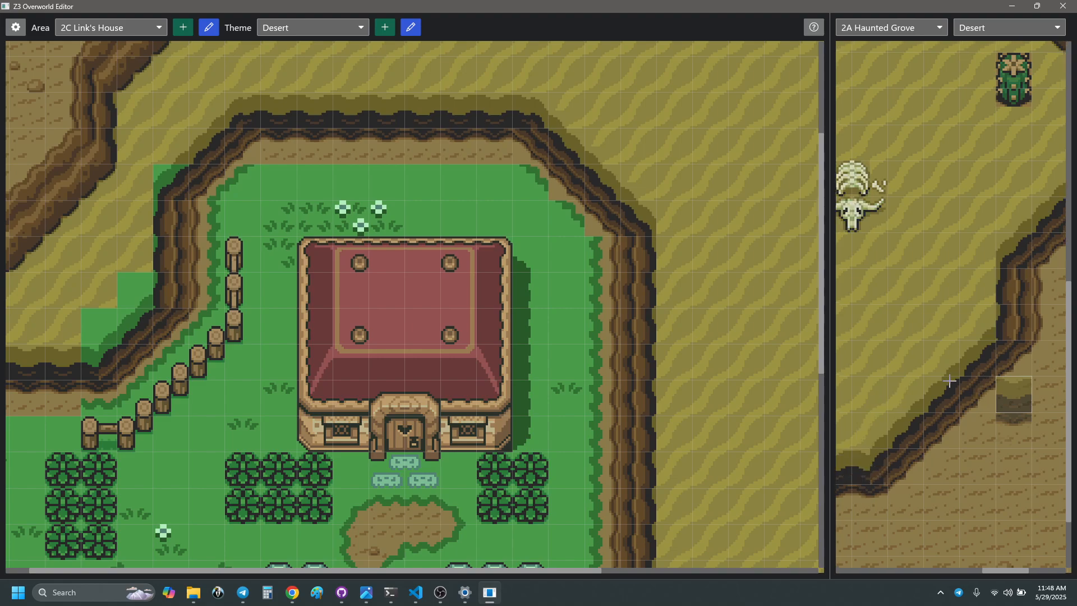
right_click(878, 436)
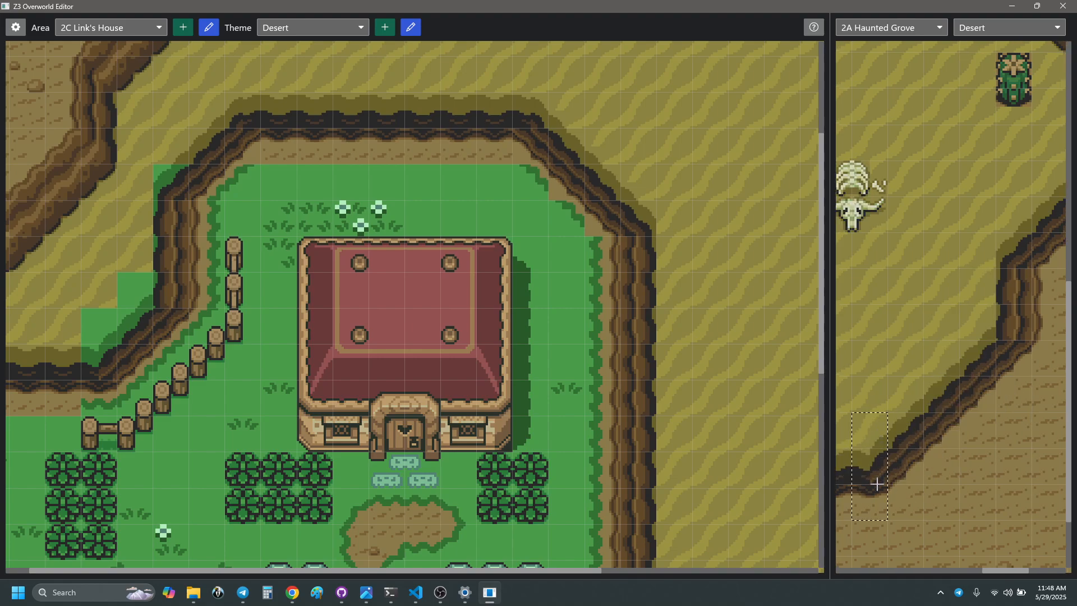
click(502, 415)
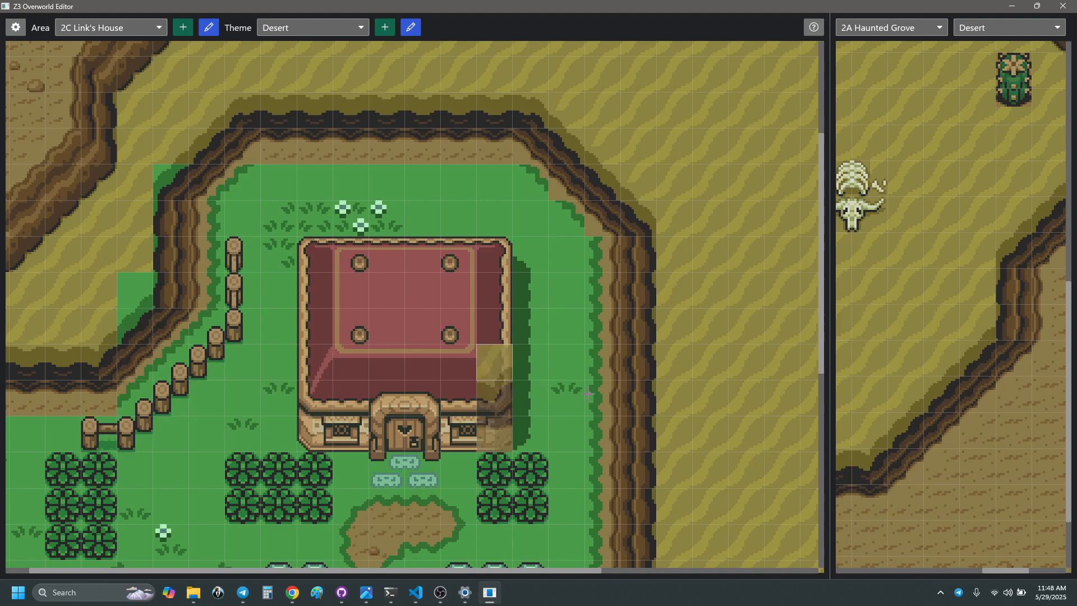
right_drag(979, 286, 1010, 362)
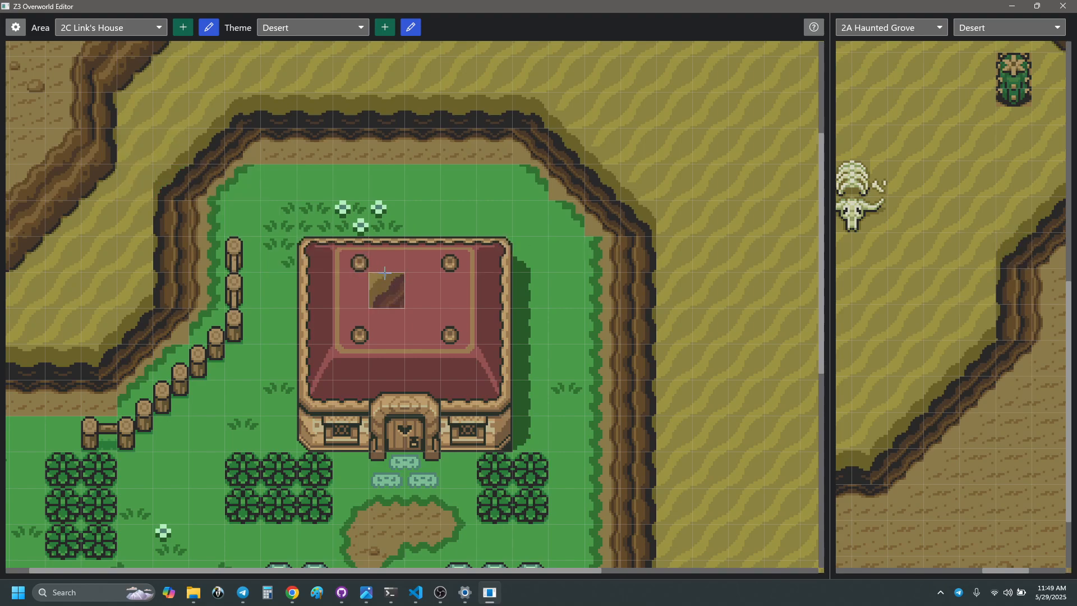
- Load 12 Sanctuary Pond as the reference area and paint its sand-edged diagonal bank over the river cliff's lower bend east of the house
scroll(583, 323, up, 3)
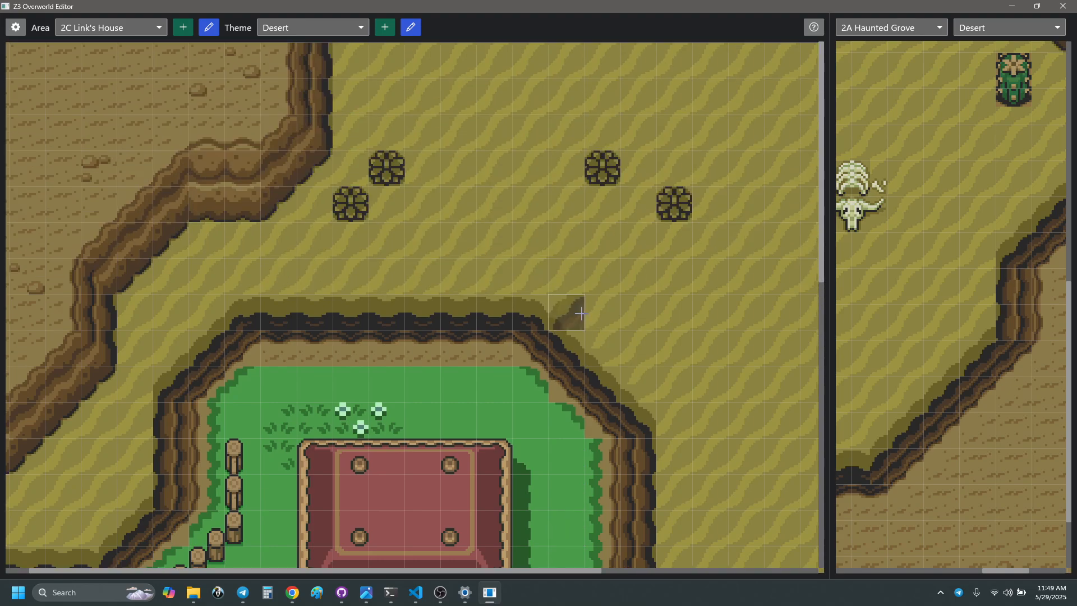
scroll(547, 289, right, 5)
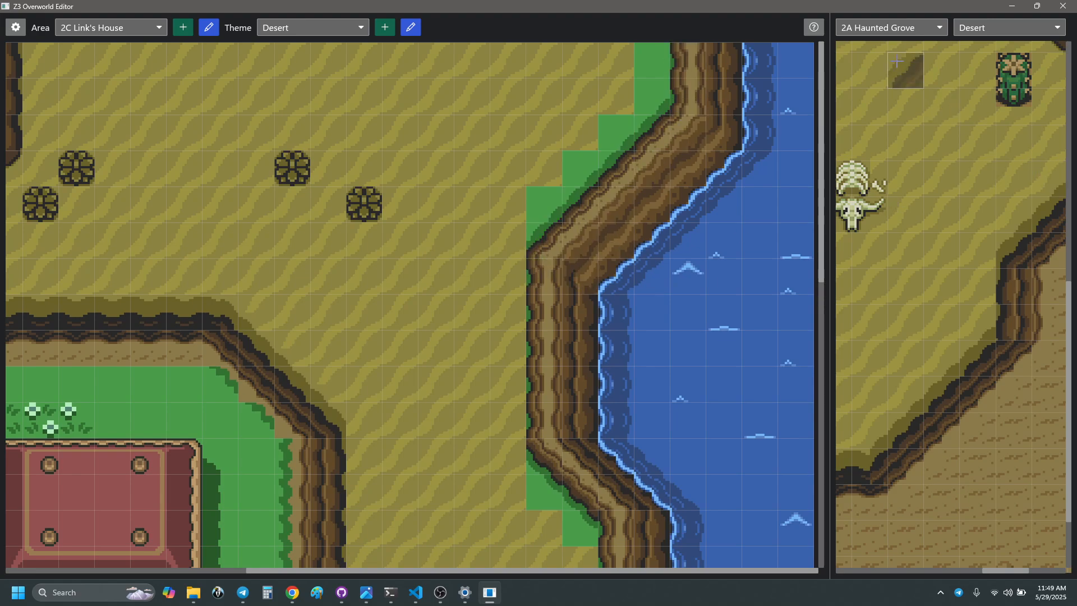
click(882, 28)
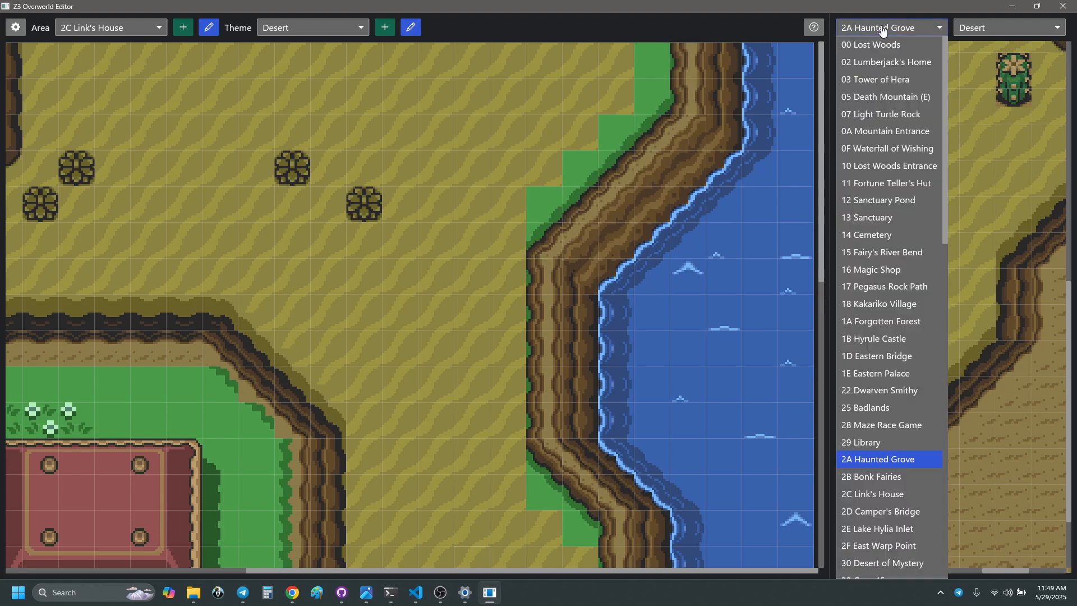
click(895, 200)
scroll(961, 345, left, 1)
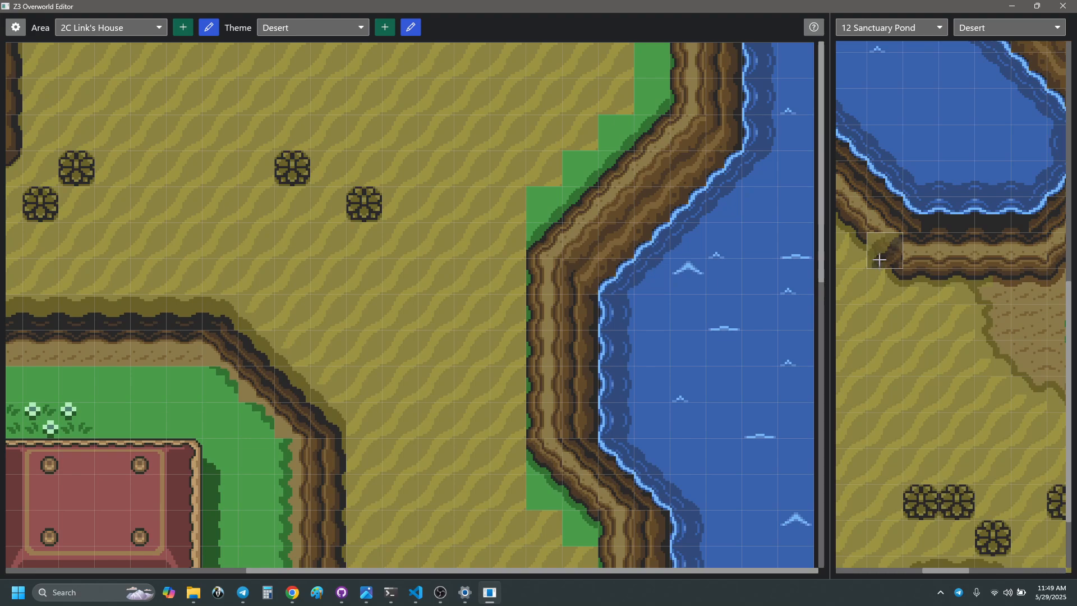
scroll(547, 241, down, 3)
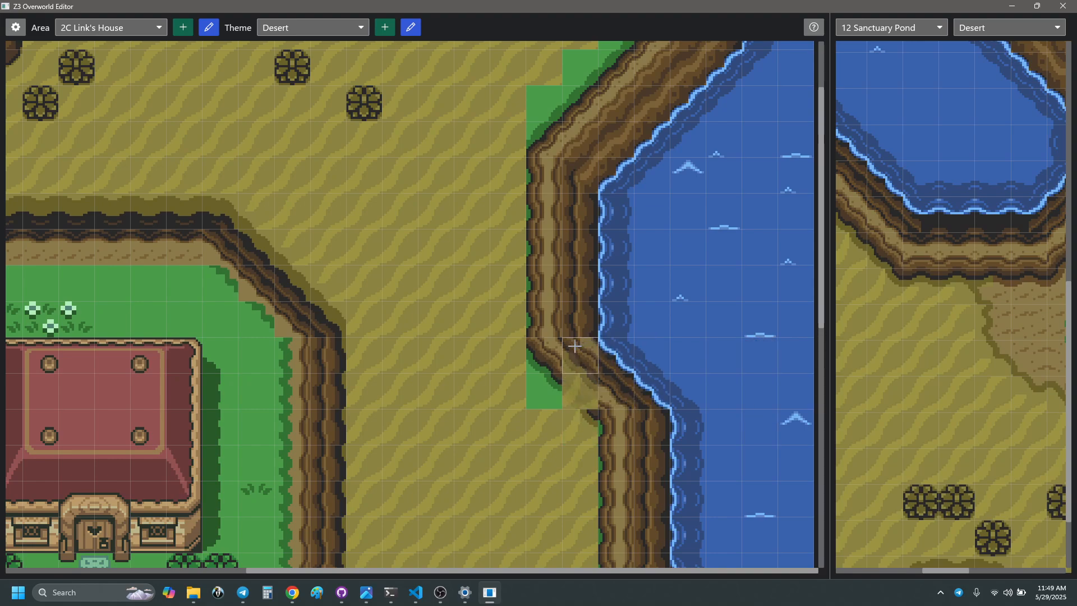
click(541, 350)
- Copy a straight sand-edged cliff tile from the pond's west bank and paint it down the vertical river cliff section above the bend
scroll(929, 278, left, 3)
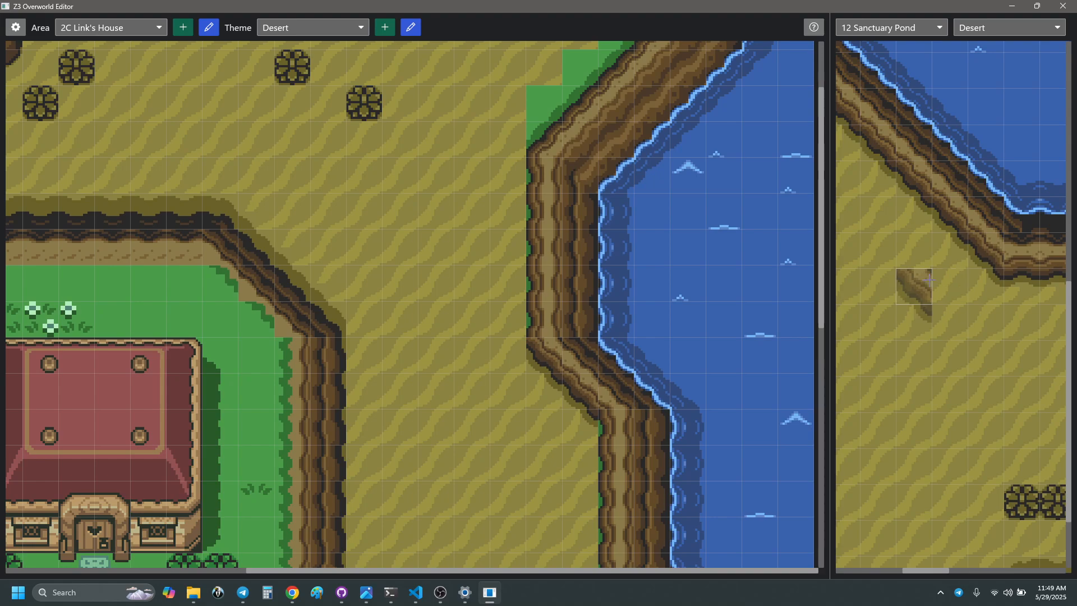
scroll(920, 269, up, 6)
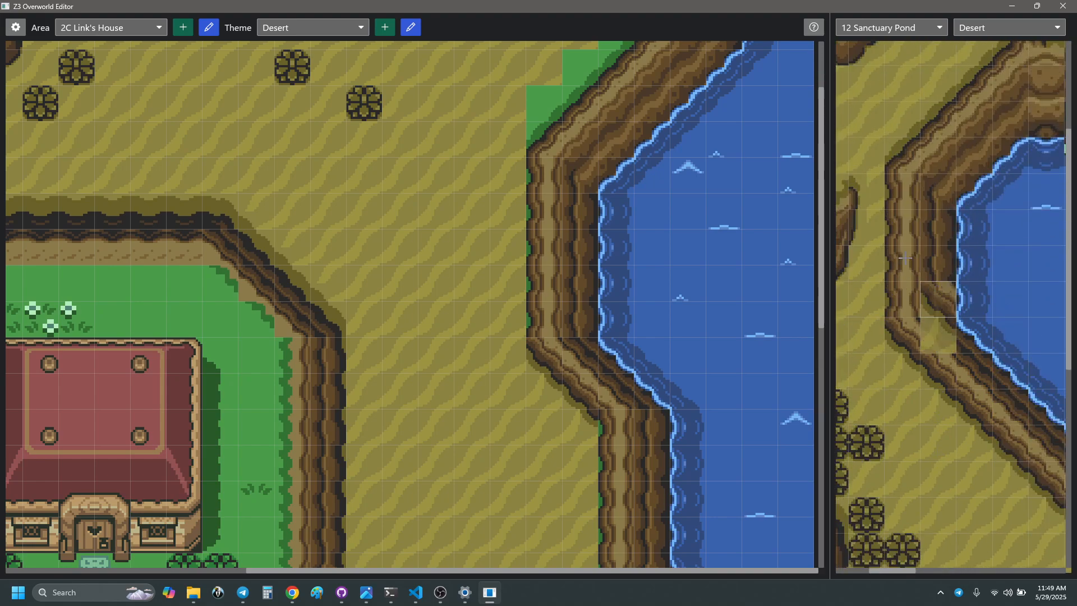
right_click(894, 194)
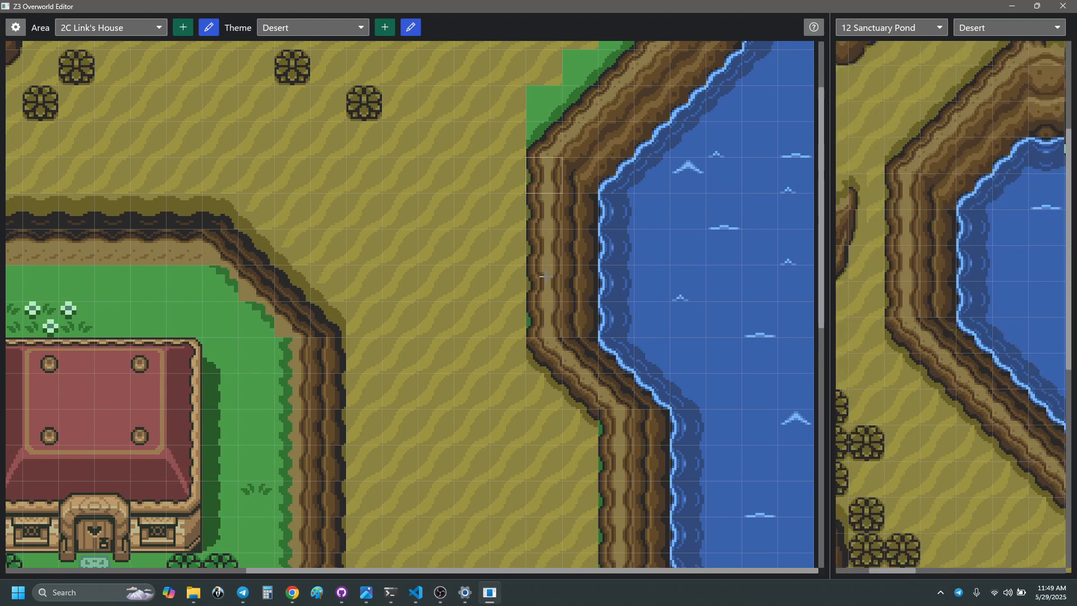
scroll(561, 336, up, 3)
scroll(964, 224, up, 2)
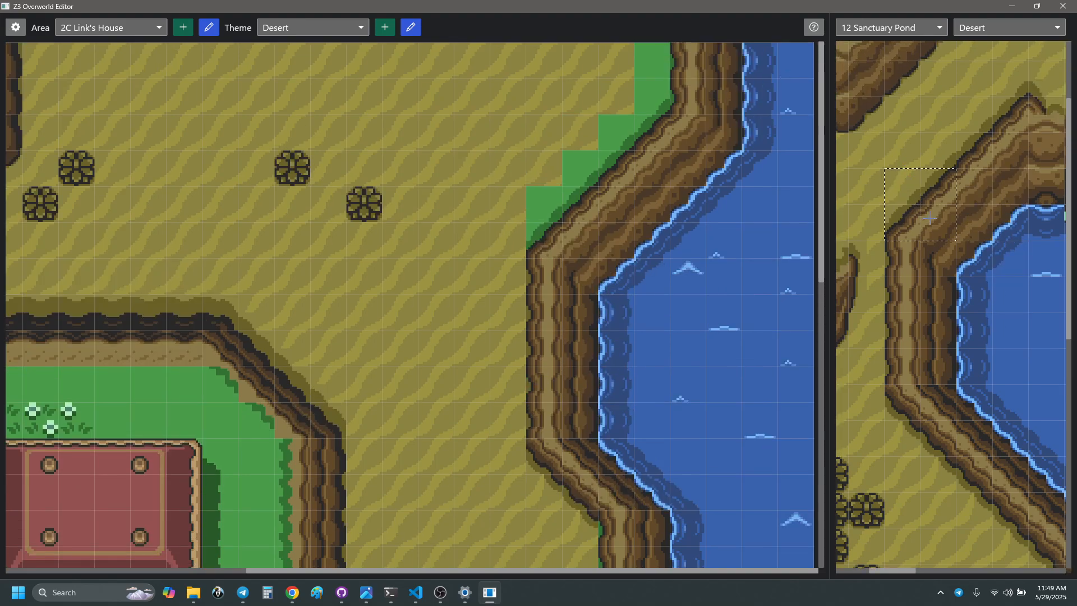
- Paint the pond's sand-edged diagonal over the river cliff's upper diagonal, and straight sand-edged cliff tiles down its lower vertical section
click(562, 199)
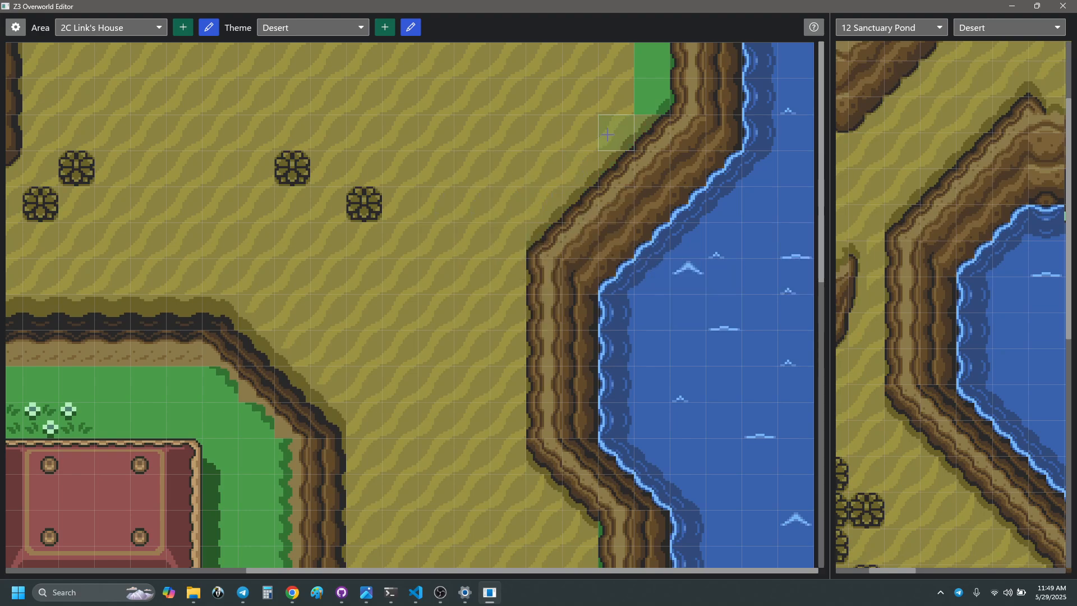
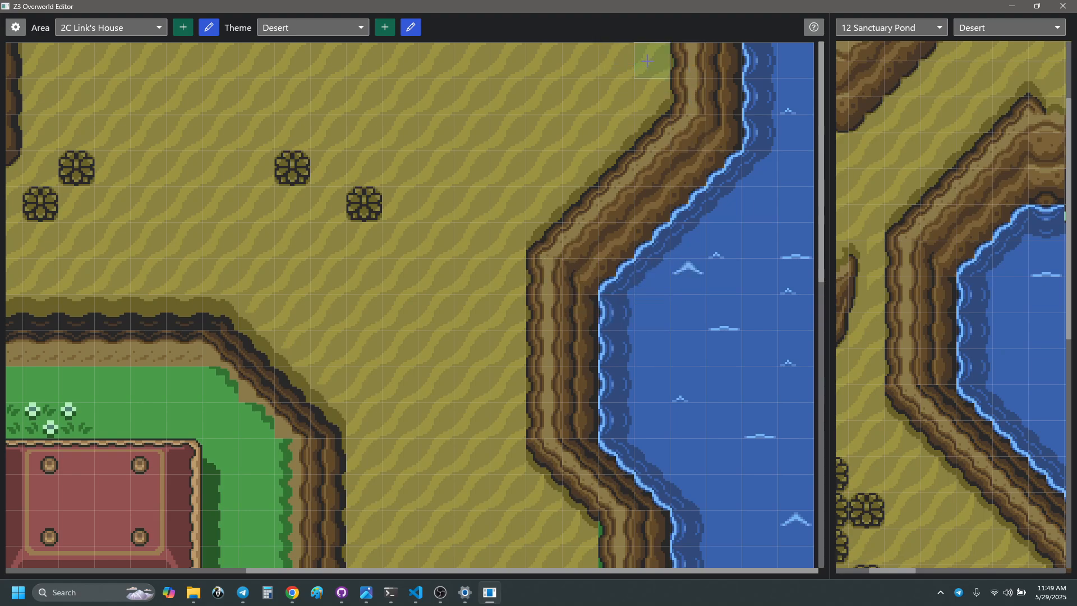
scroll(518, 270, down, 3)
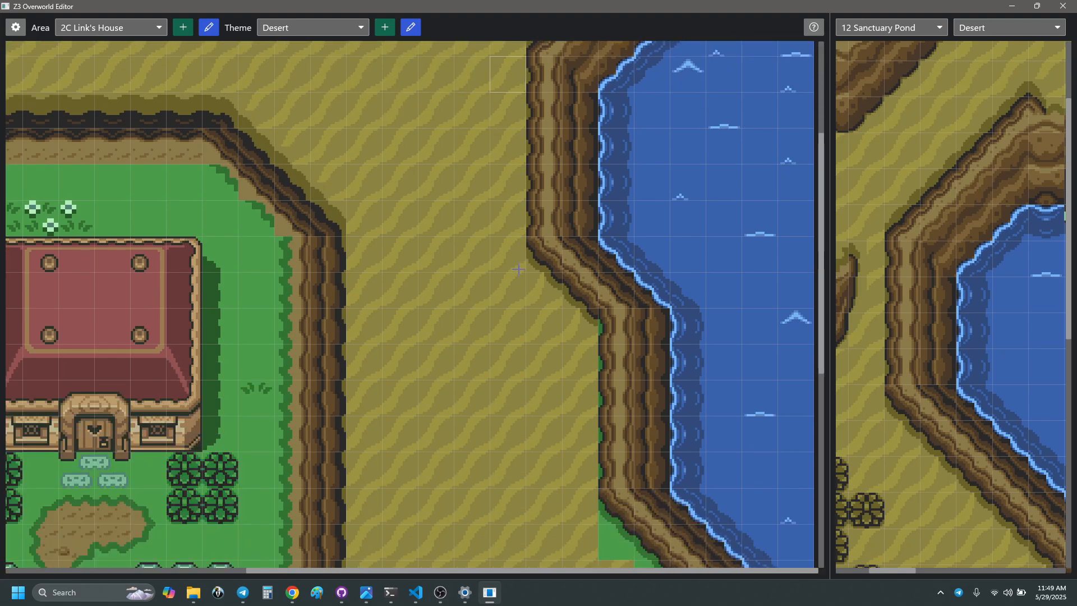
scroll(591, 329, up, 2)
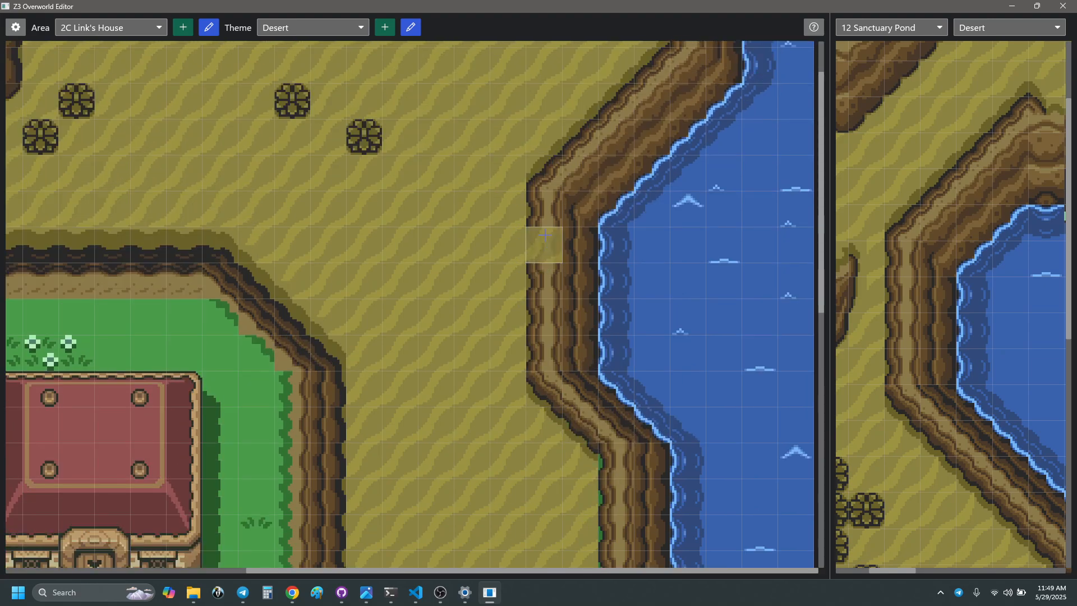
right_click(554, 238)
scroll(649, 372, down, 4)
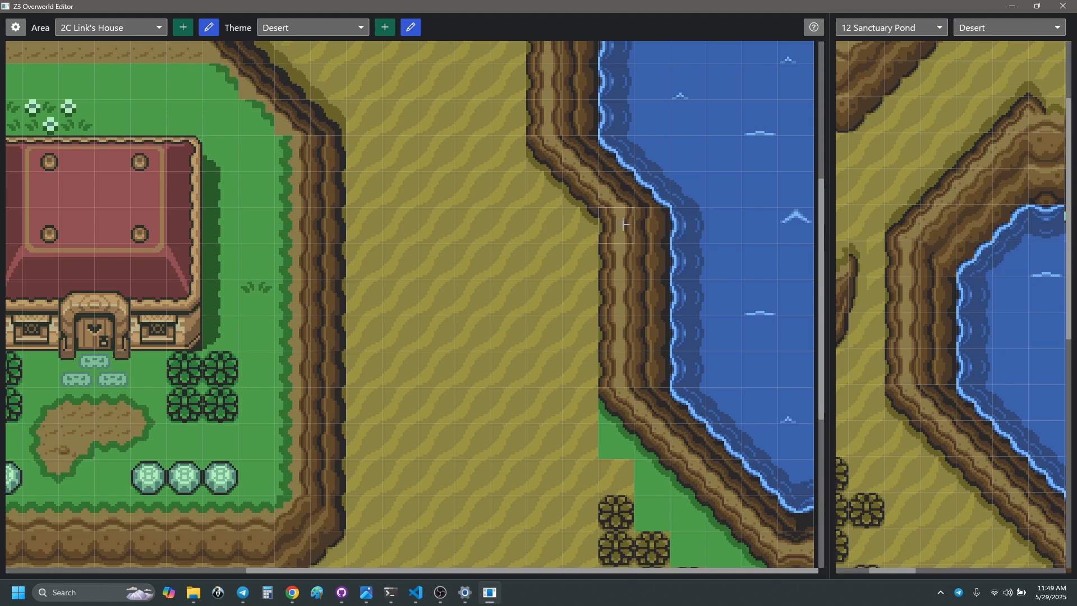
- Show the area in the Base theme for comparison, and return to the Desert theme
click(299, 31)
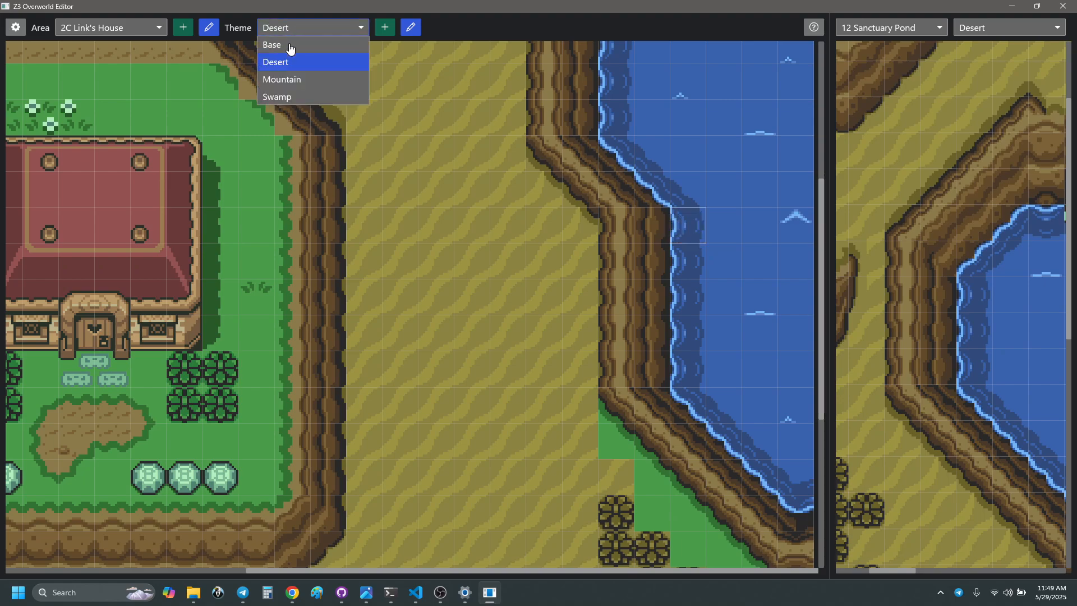
click(287, 45)
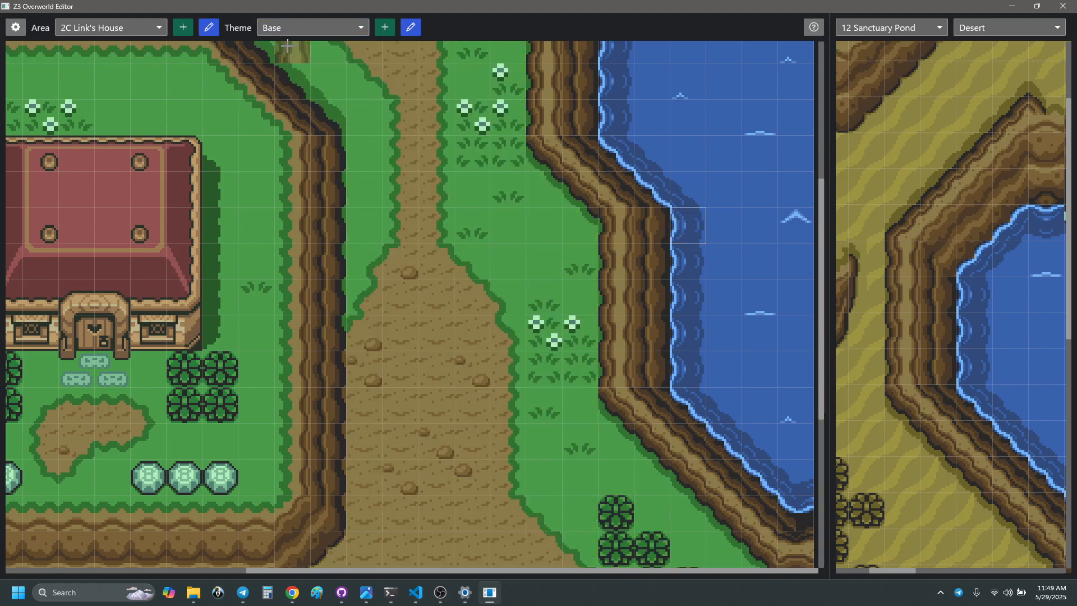
click(313, 33)
click(291, 61)
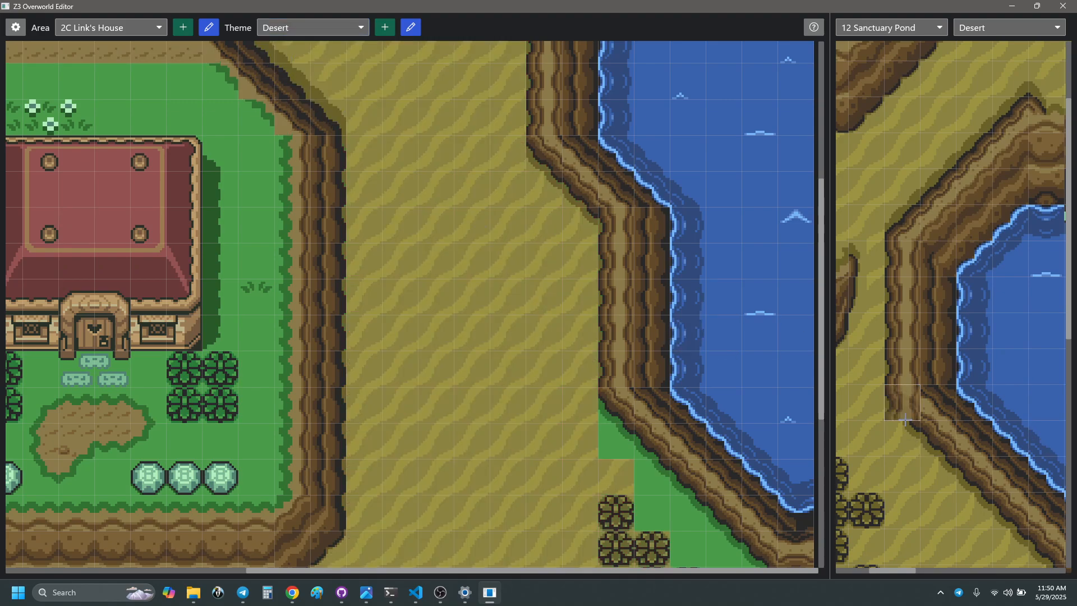
- Copy sand-edged bend and diagonal cliff tiles from Sanctuary Pond's lower west bank over the green edge of the river's lower diagonal cliff
scroll(908, 423, down, 2)
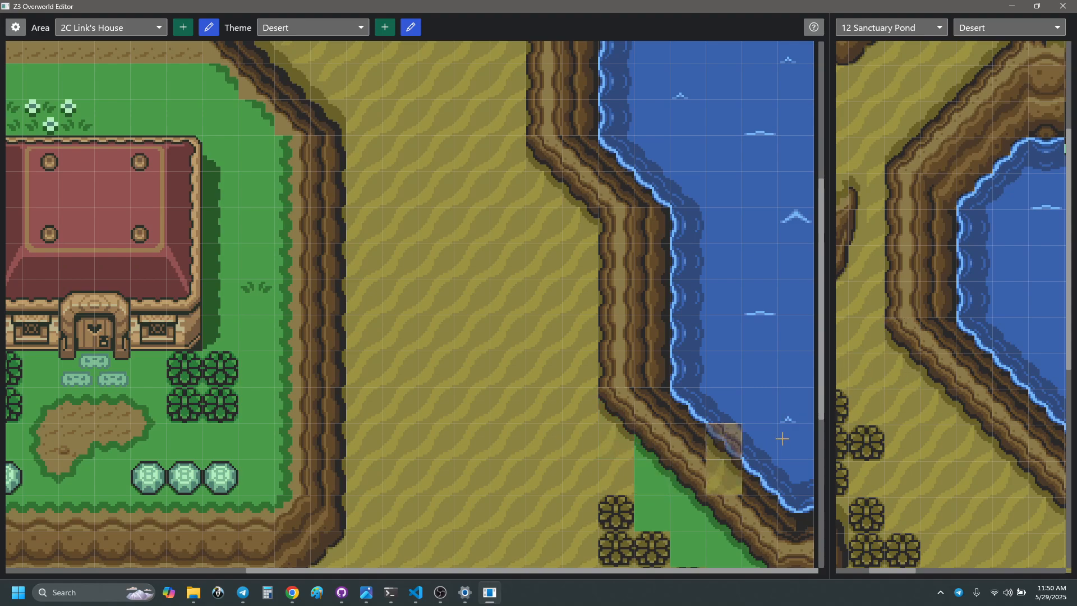
click(929, 364)
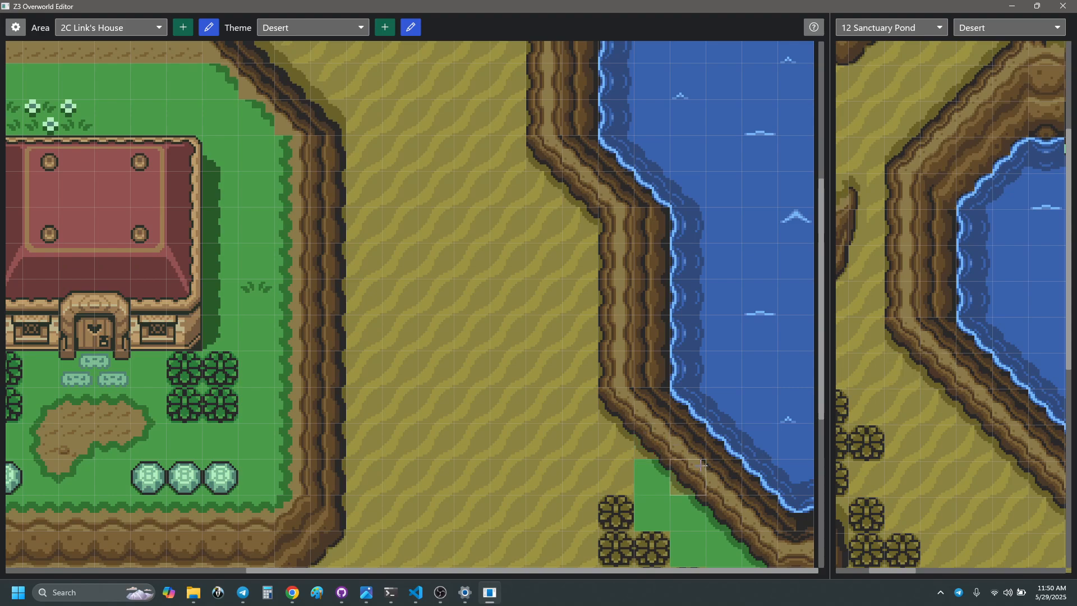
scroll(702, 464, down, 1)
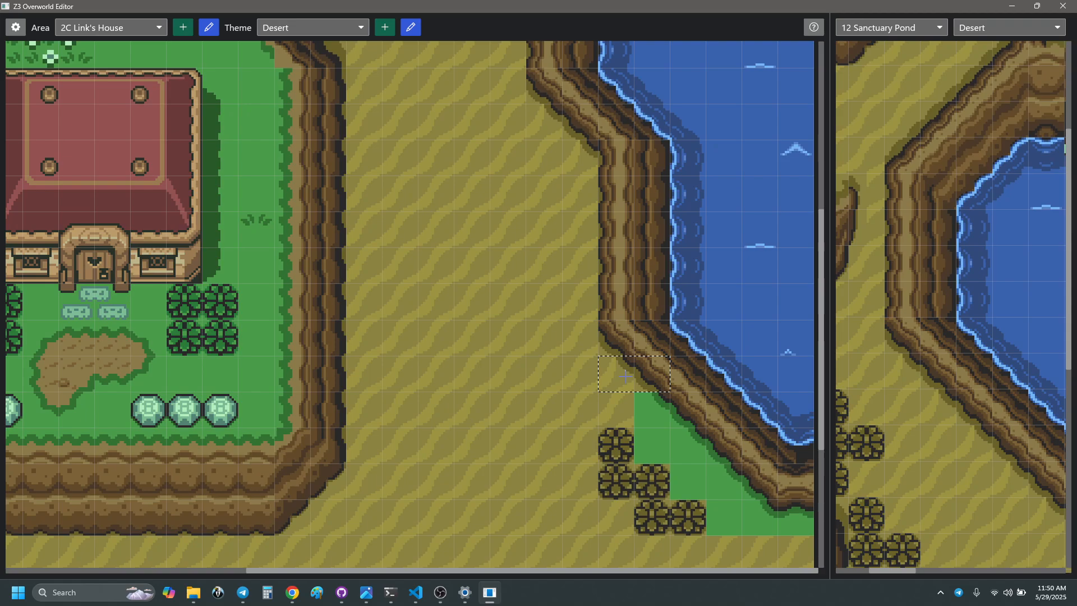
scroll(622, 365, up, 1)
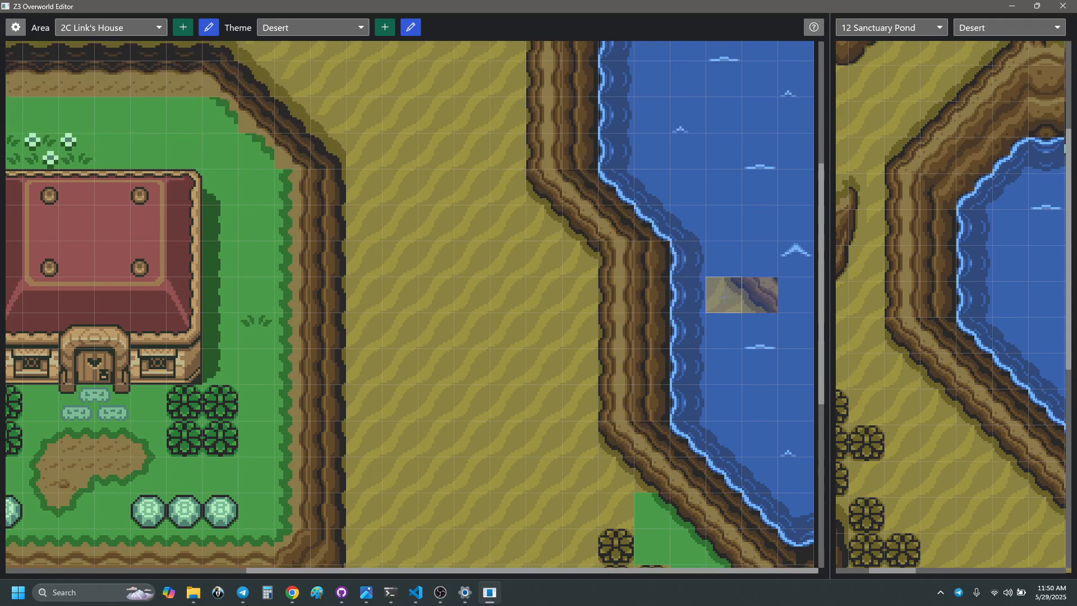
scroll(696, 341, down, 3)
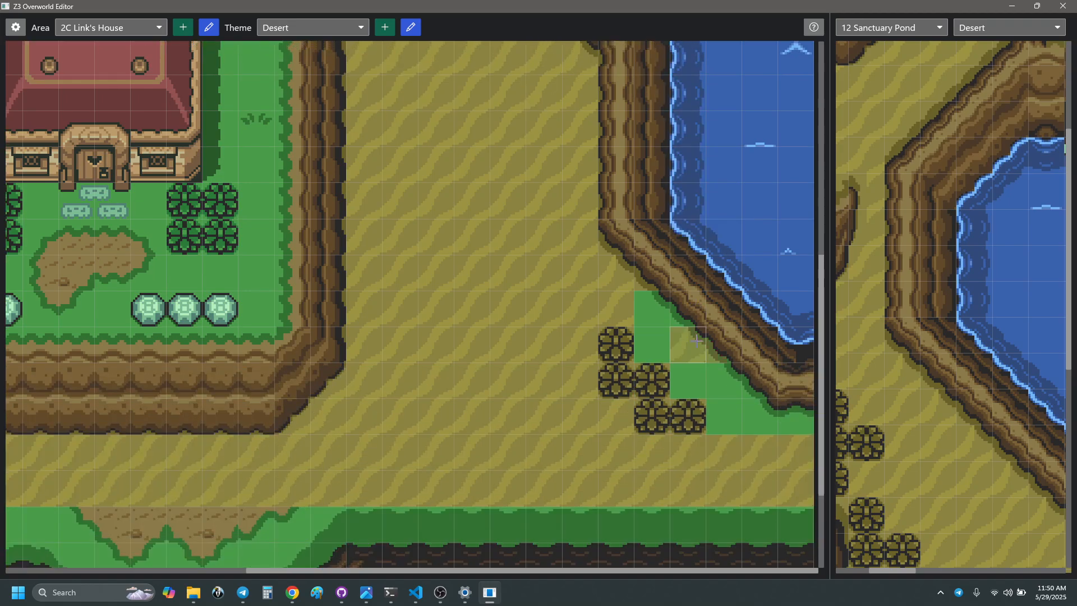
scroll(696, 341, down, 1)
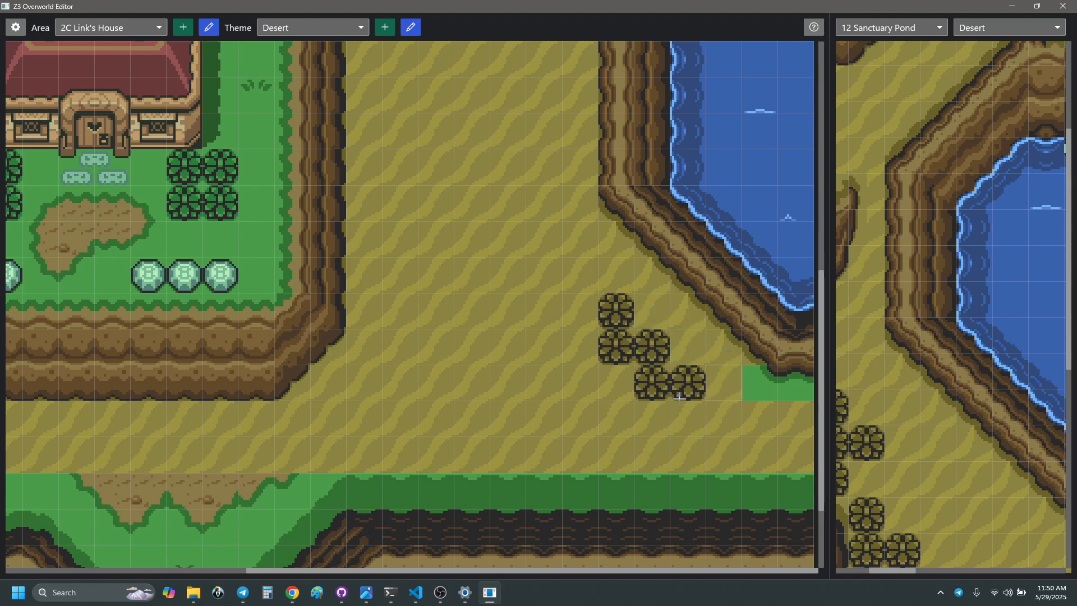
- Copy the bottom corner of Sanctuary Pond's sand-edged bank and paint it over the remaining green beneath the river cliff's south corner
scroll(953, 375, down, 4)
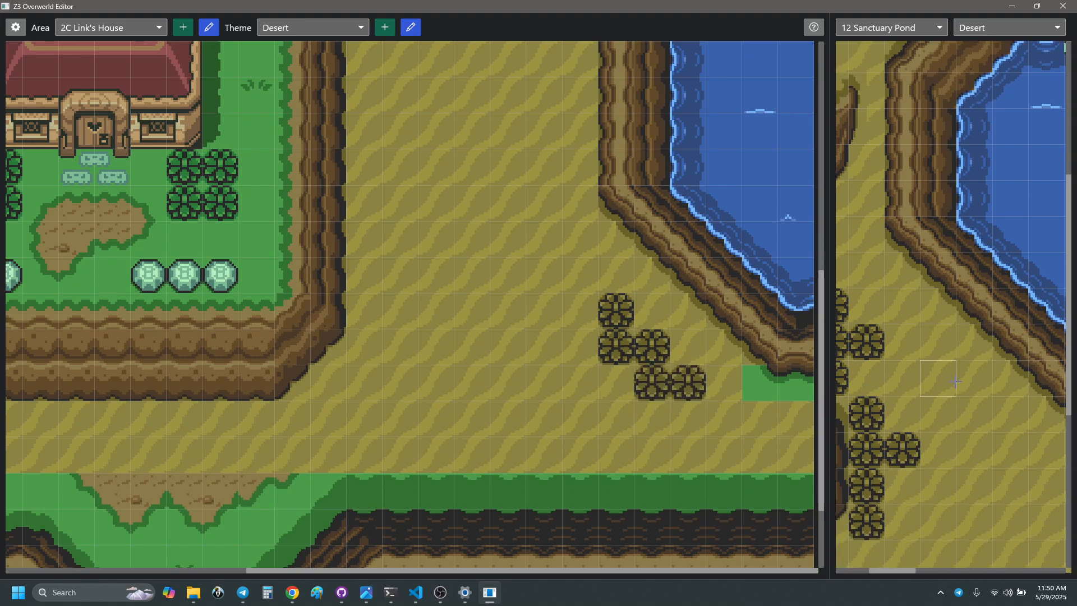
scroll(990, 412, right, 6)
scroll(995, 410, down, 1)
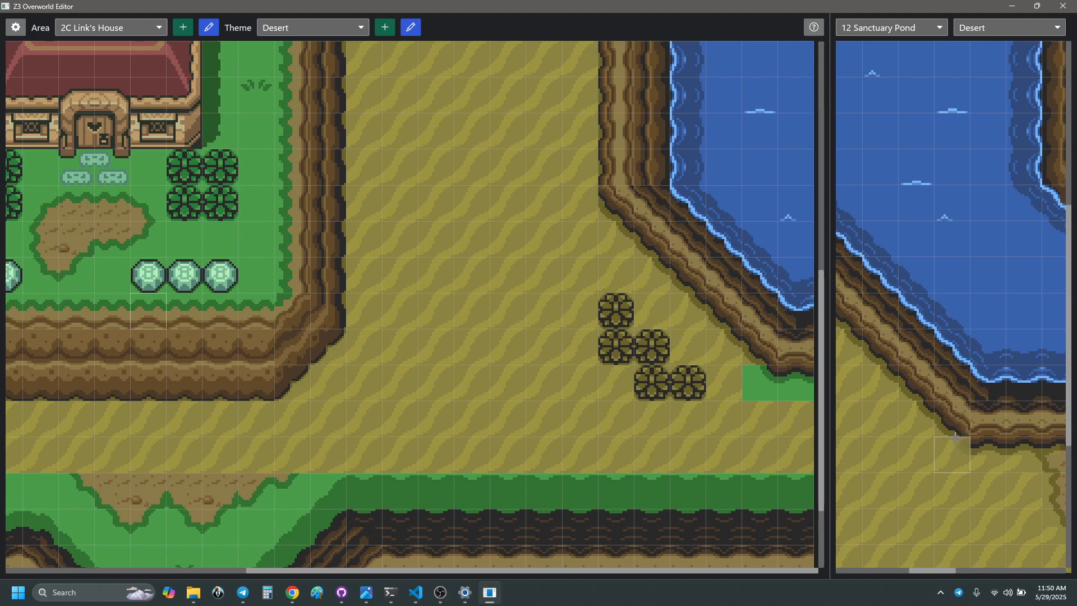
drag(955, 432, 984, 445)
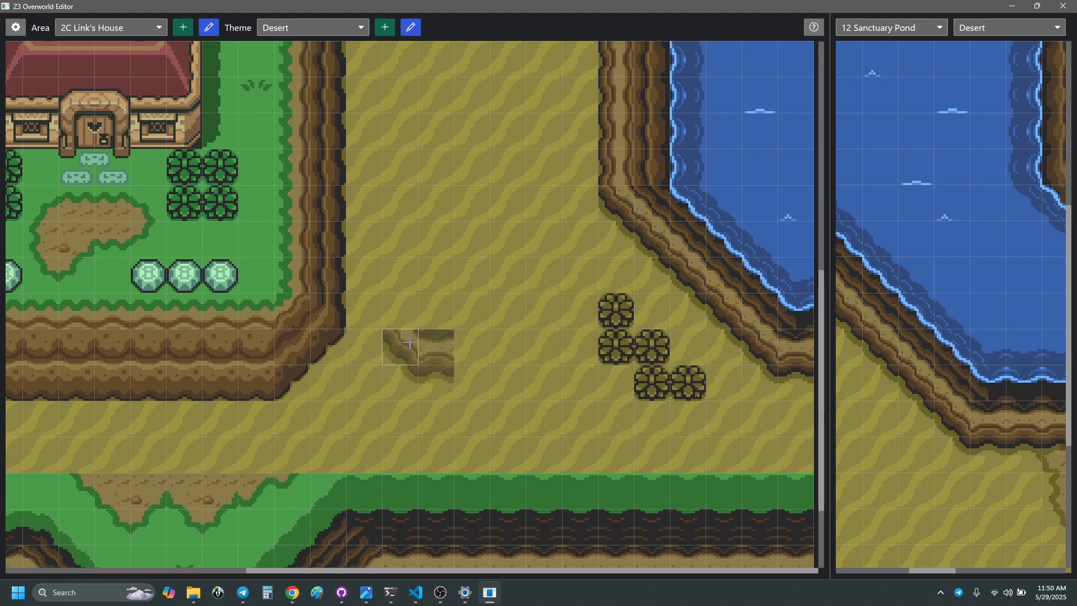
scroll(404, 342, up, 8)
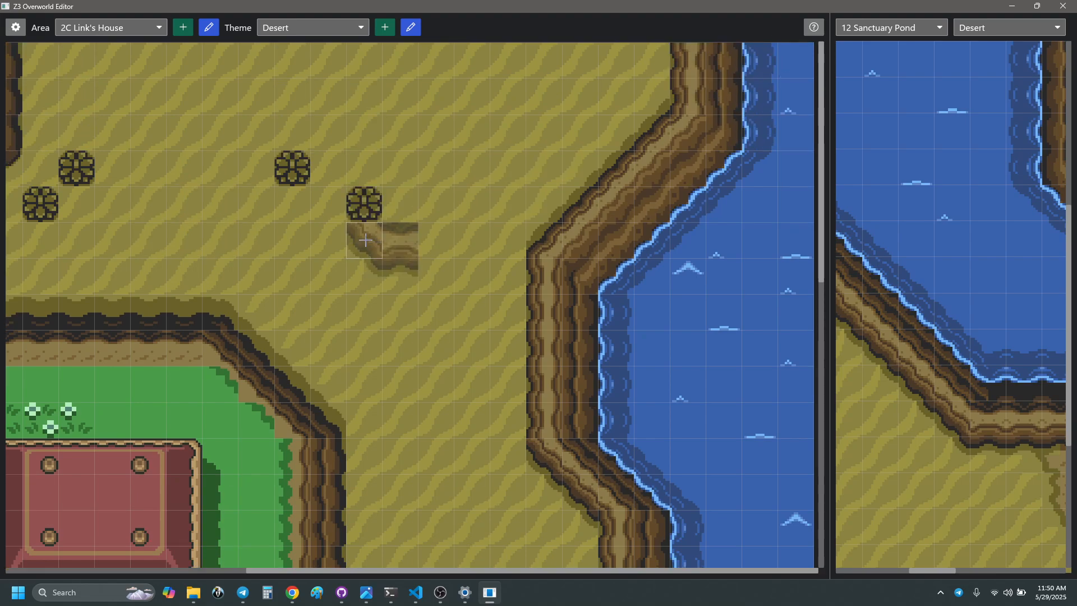
scroll(303, 353, left, 3)
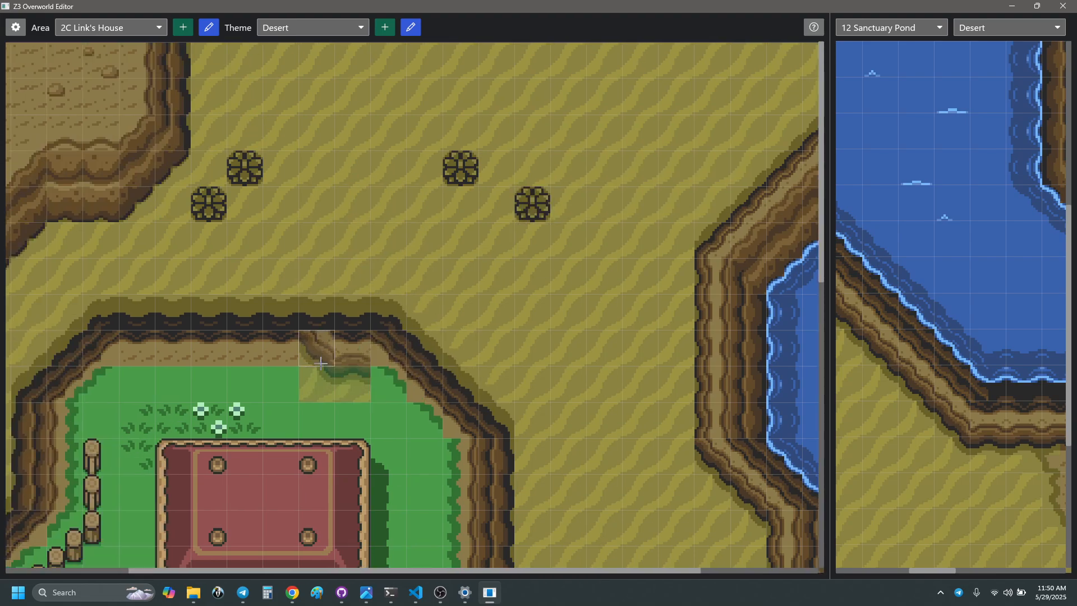
scroll(283, 315, left, 1)
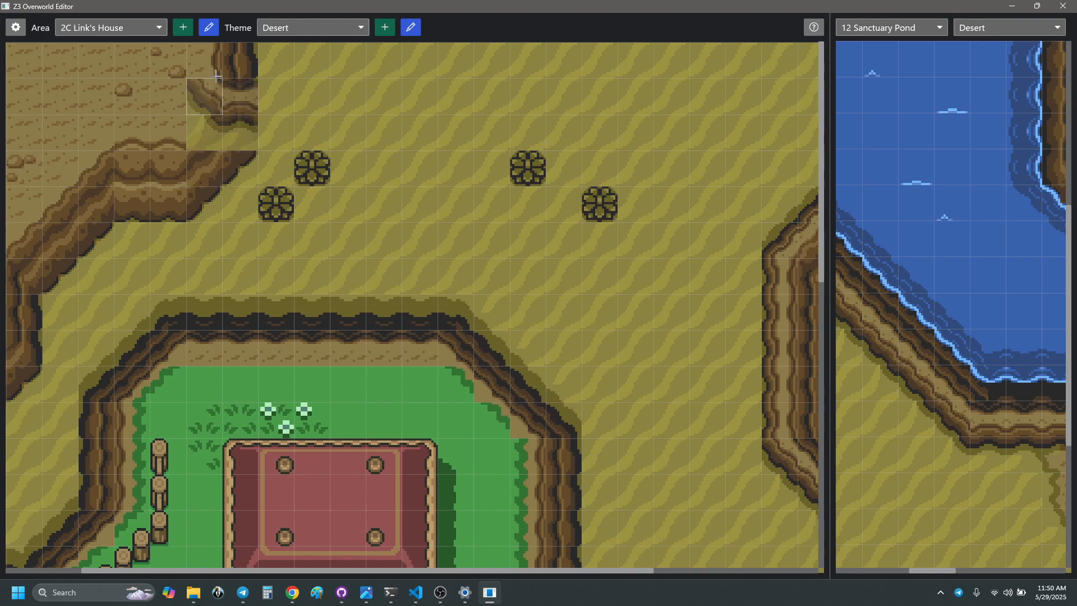
scroll(168, 235, down, 2)
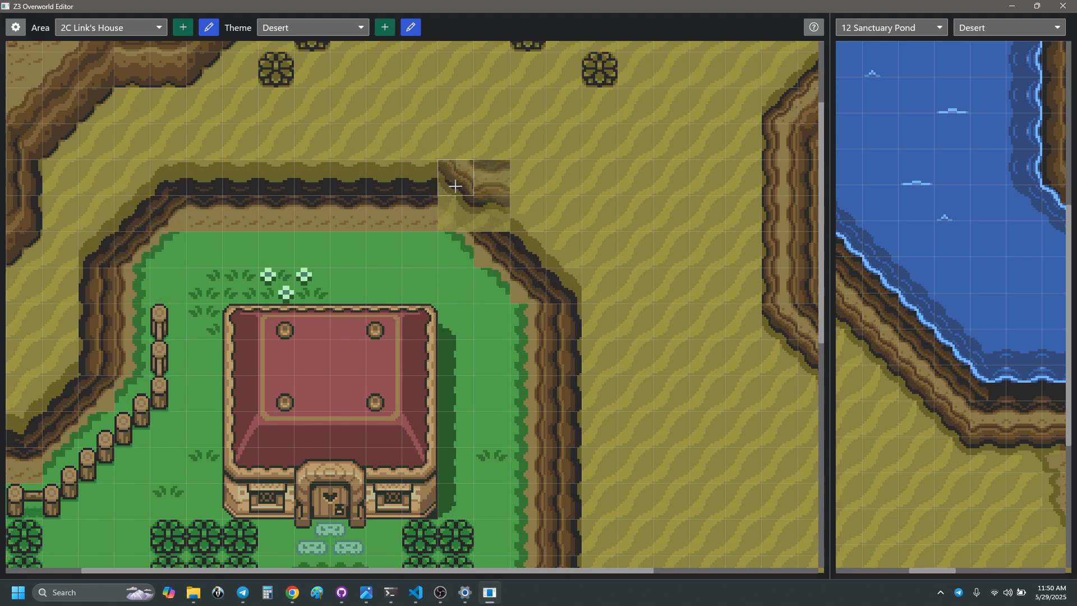
- Load 30 Desert of Mystery as the reference area for the green ledges south of the house
scroll(613, 219, down, 7)
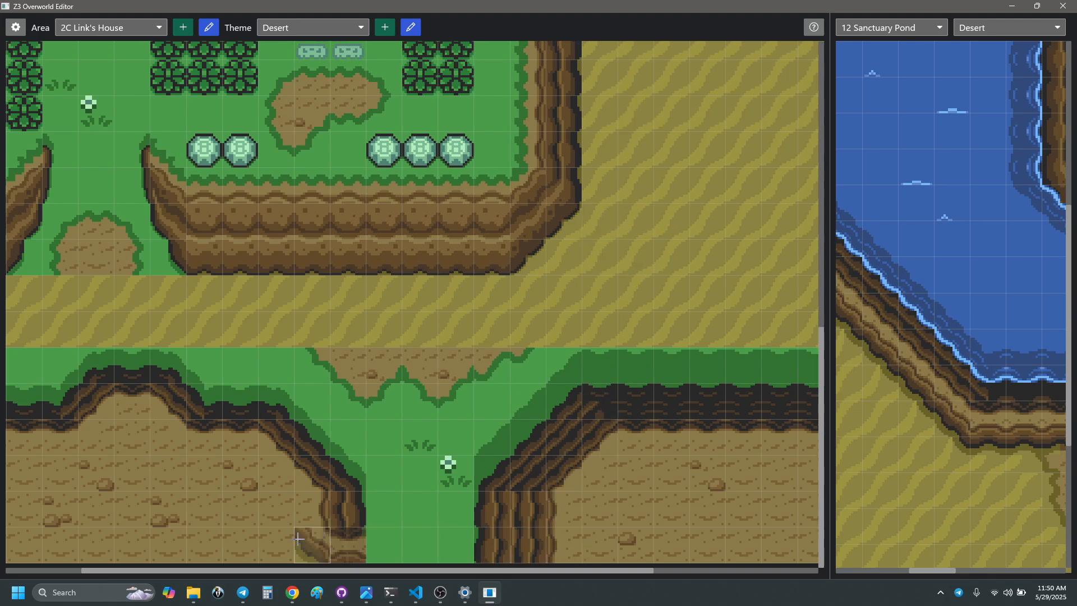
right_click(484, 425)
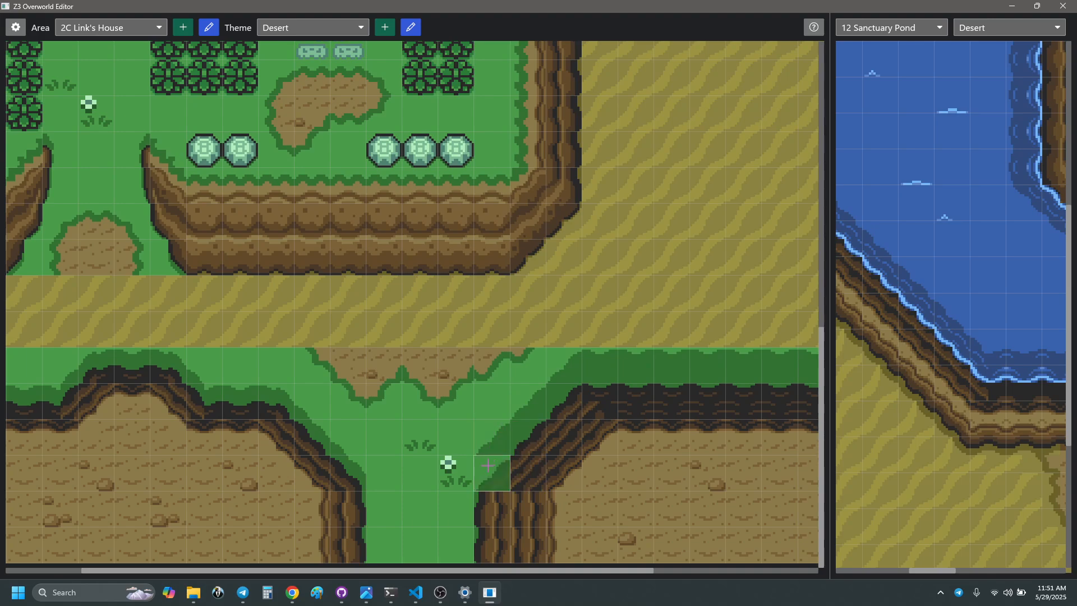
scroll(921, 224, down, 1)
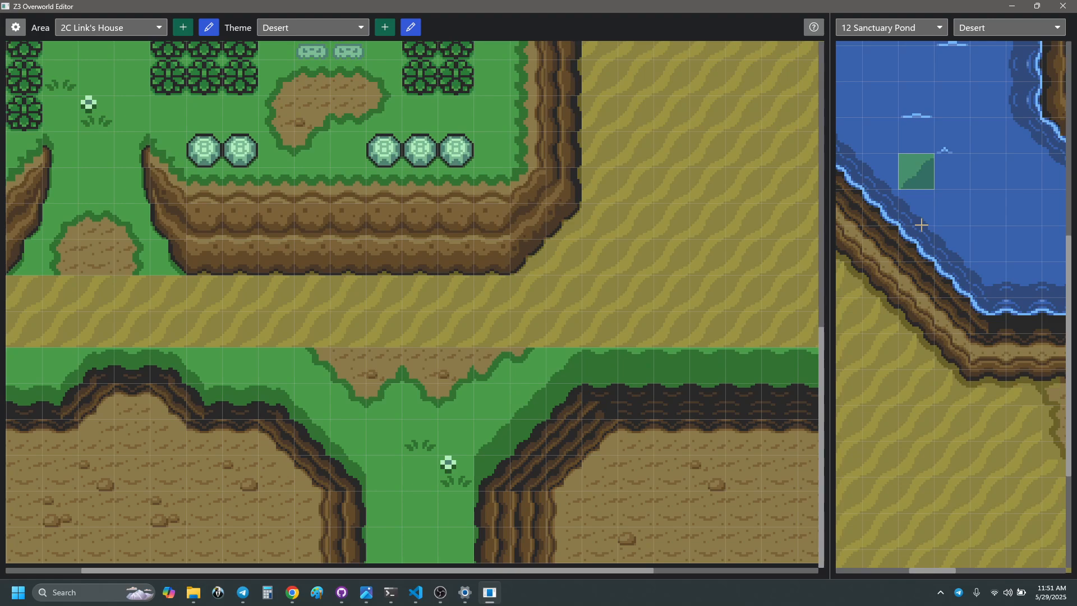
scroll(920, 225, down, 1)
click(920, 28)
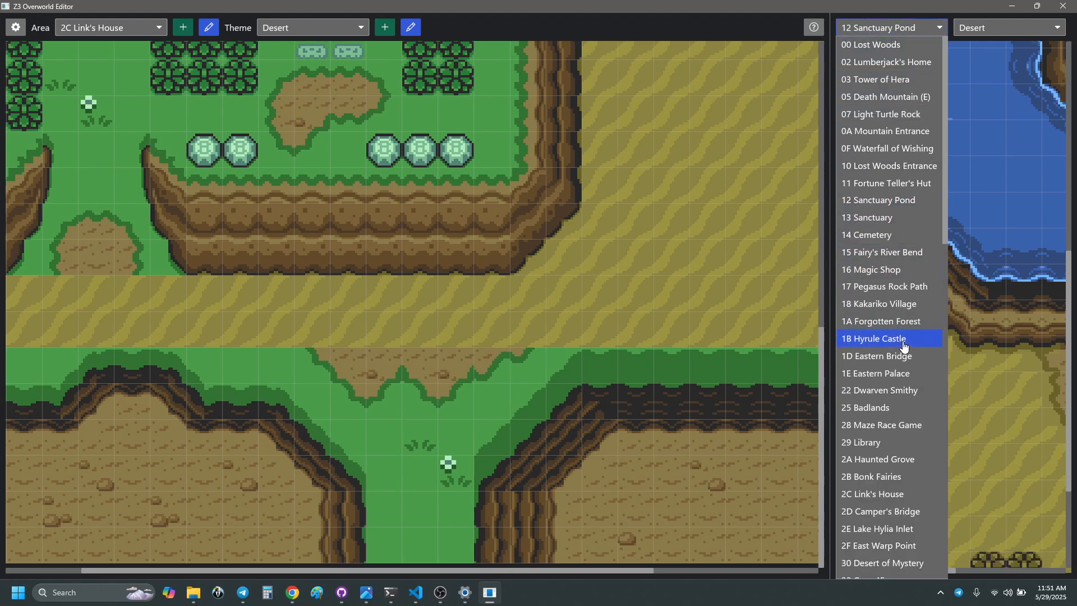
scroll(903, 346, down, 15)
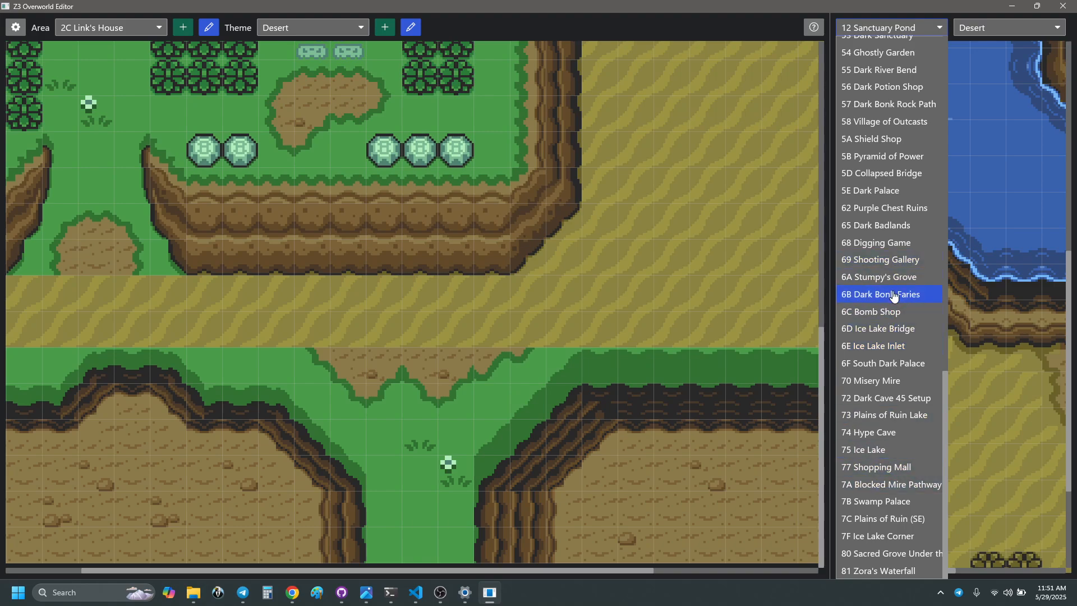
scroll(896, 185, up, 5)
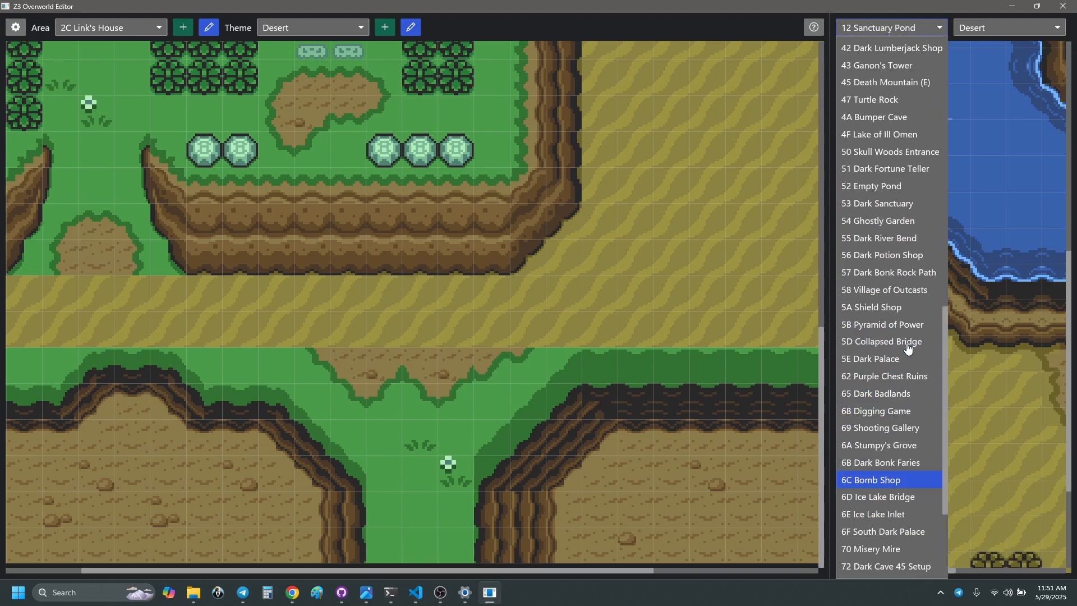
scroll(895, 168, up, 1)
scroll(890, 118, up, 2)
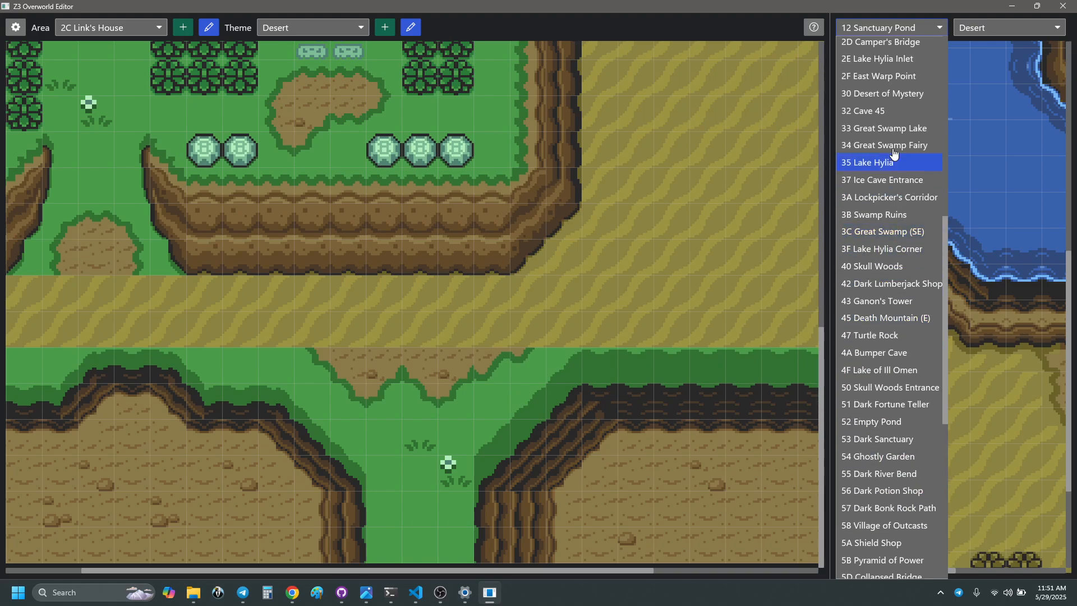
click(885, 94)
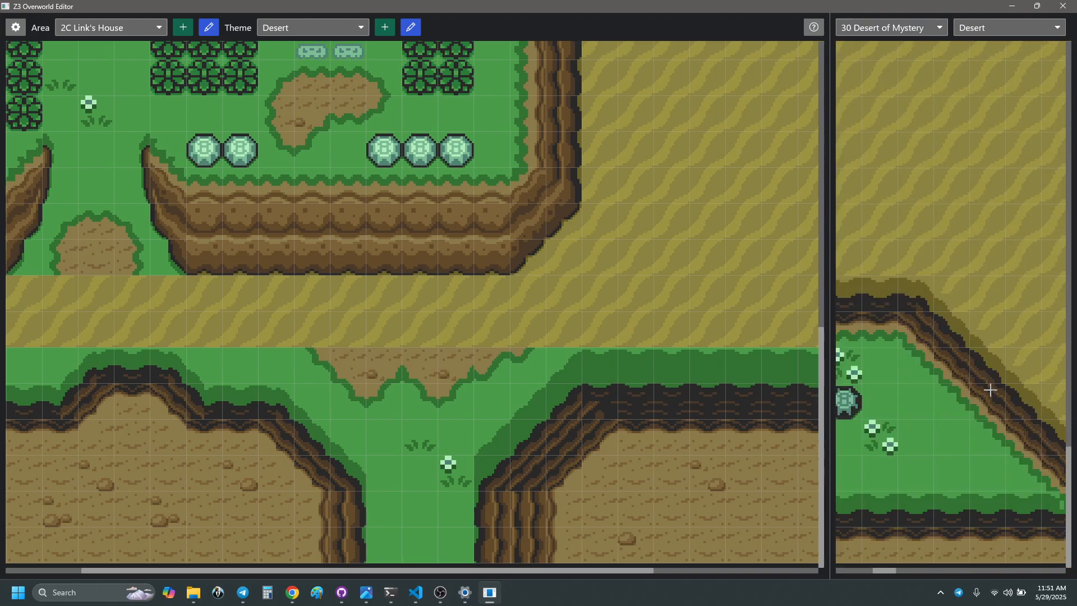
- Copy the sand-topped descending ledge corner from Desert of Mystery and paint it over the southern green ledge, just west of the gap
scroll(988, 387, right, 1)
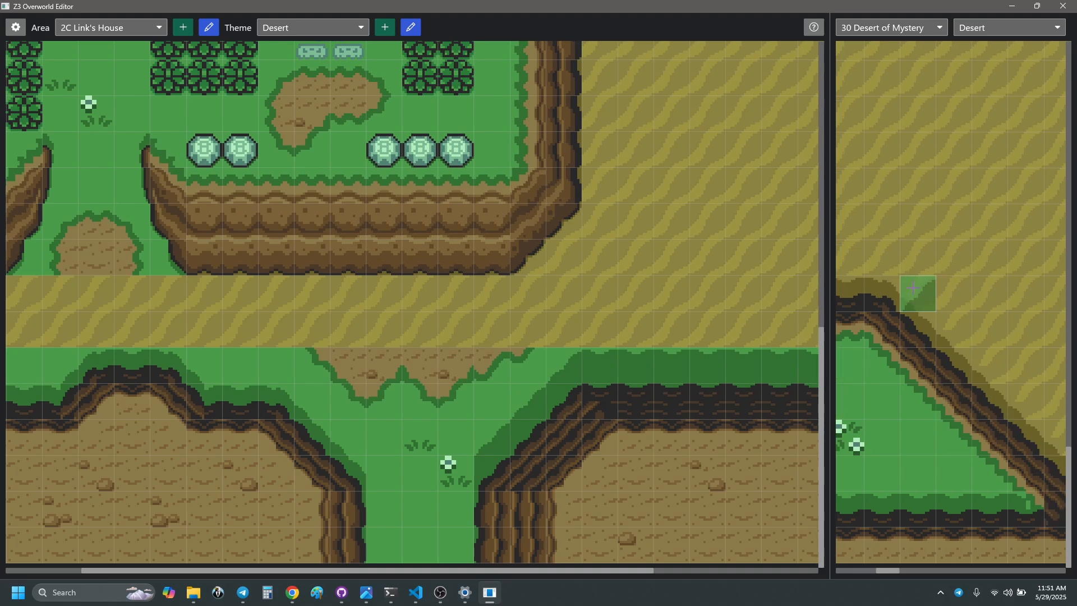
scroll(923, 312, left, 2)
right_drag(904, 293, 976, 298)
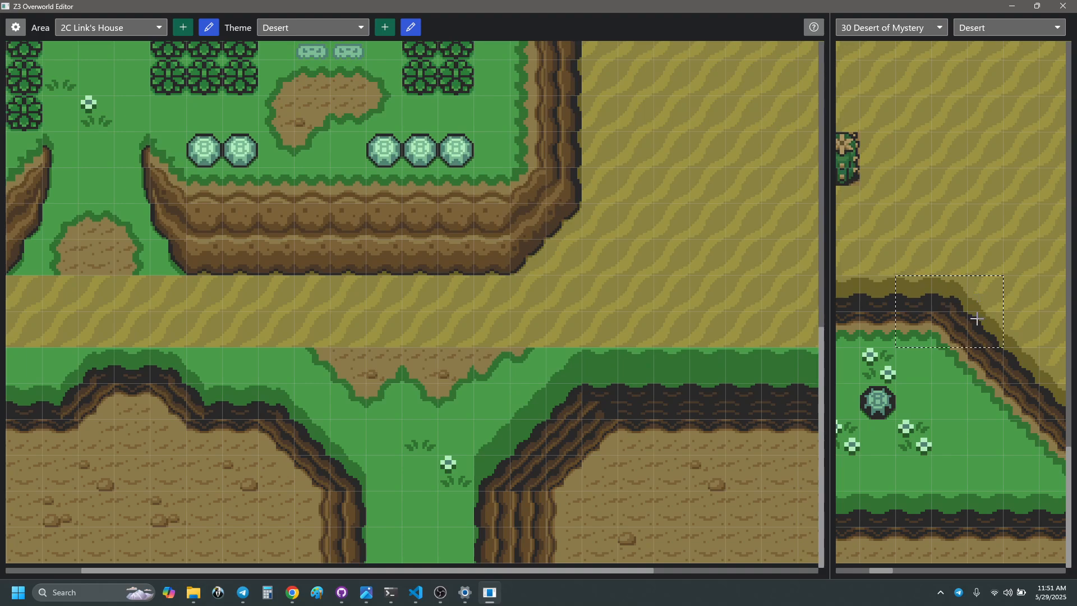
right_drag(875, 288, 977, 302)
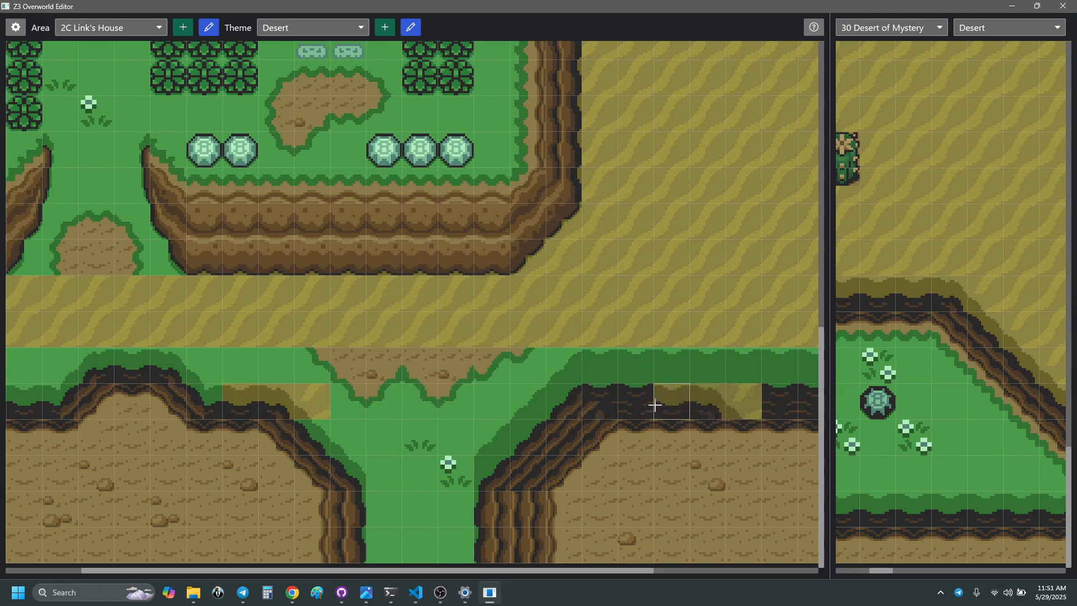
- Copy the inner ledge bend from Desert of Mystery and paint it where the southwestern ledge's raised section meets its lower run
scroll(976, 315, left, 5)
scroll(976, 315, left, 3)
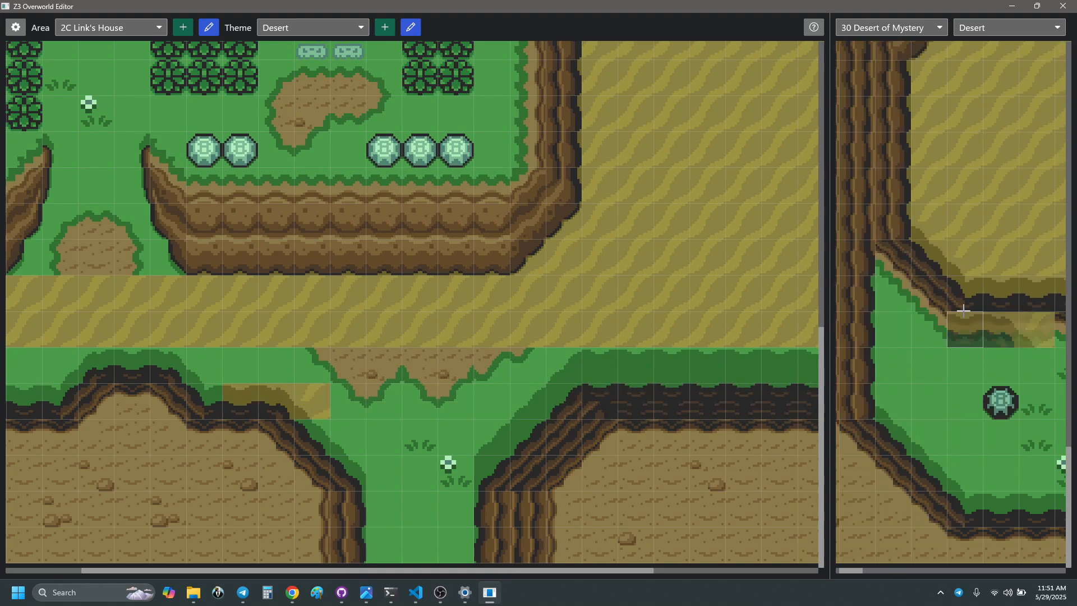
right_click(968, 293)
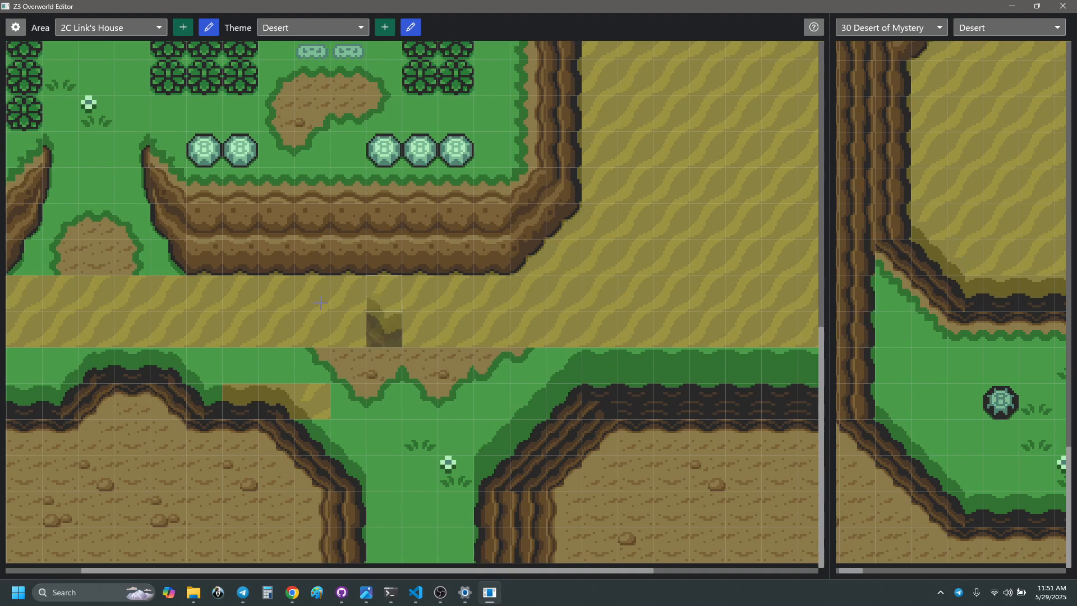
click(203, 365)
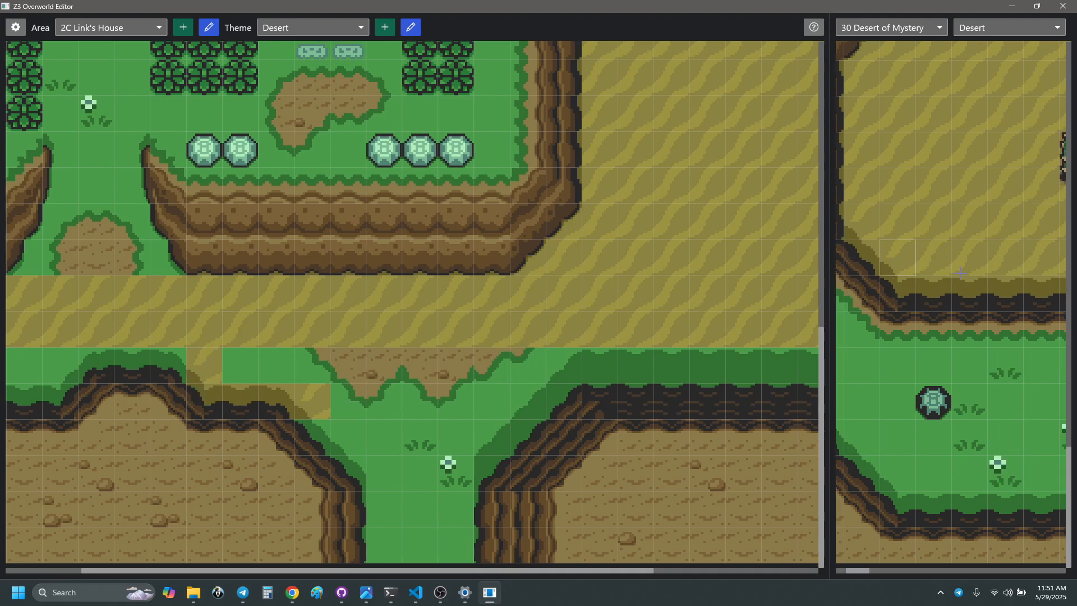
- Copy sand-topped ledge corner and descending slope tiles from Desert of Mystery and paint them over the southwestern ledge's raised top and the gap's west slope
scroll(976, 280, right, 6)
right_drag(950, 291, 973, 292)
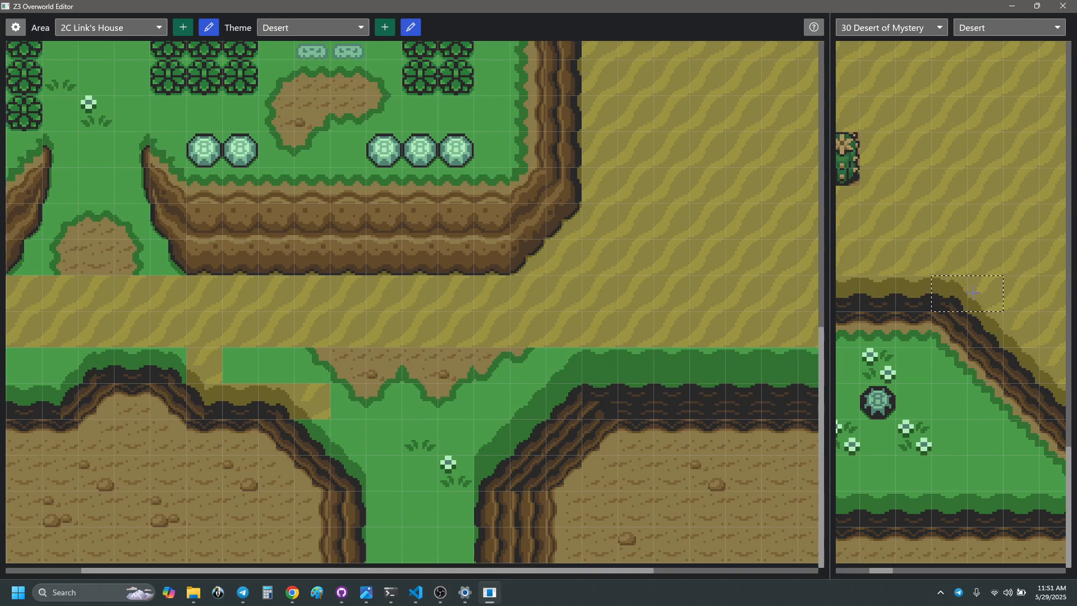
click(169, 365)
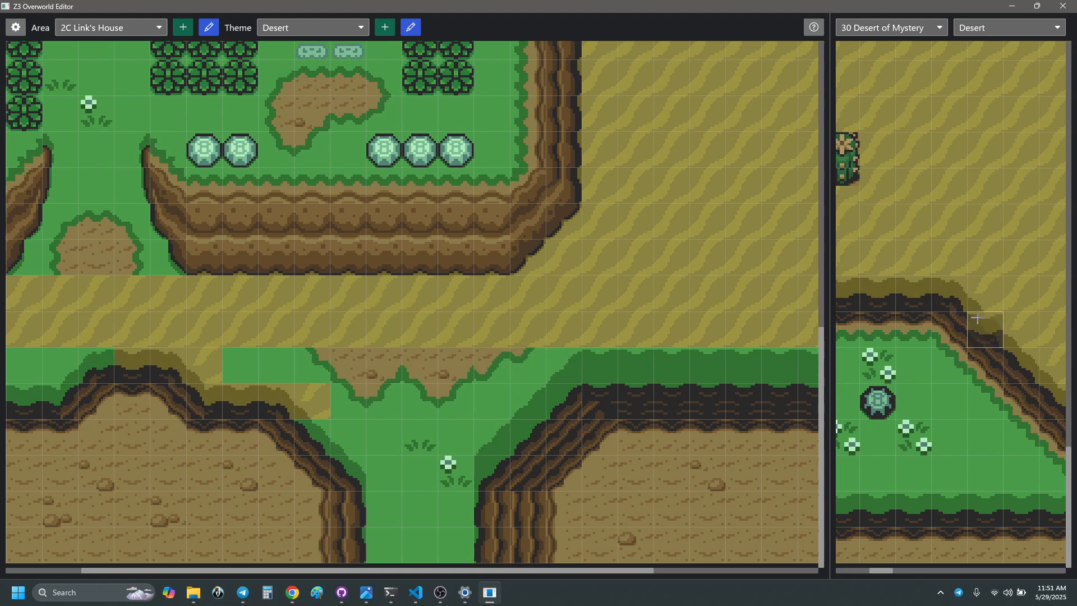
scroll(976, 318, right, 2)
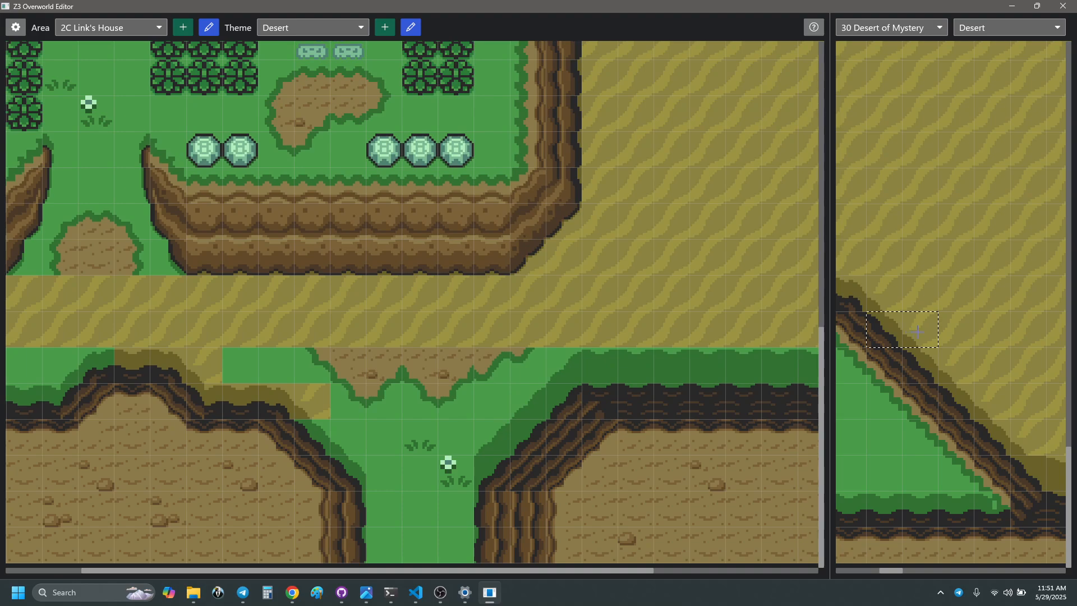
click(348, 437)
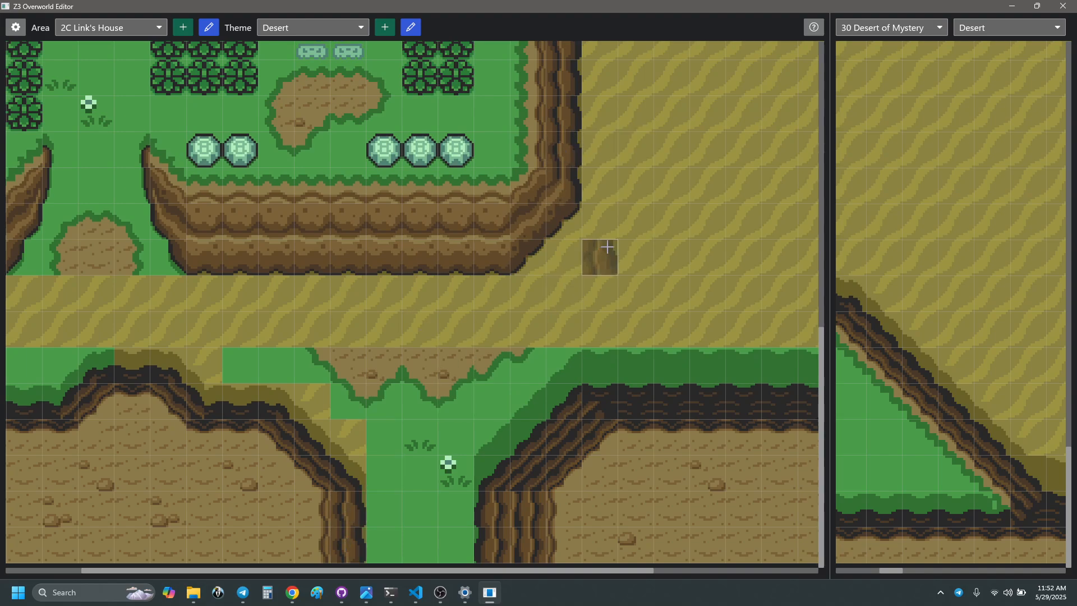
- Copy the sand-topped straight ledge from Desert of Mystery and paint it along the whole green top of the southeastern ledge
scroll(348, 330, left, 3)
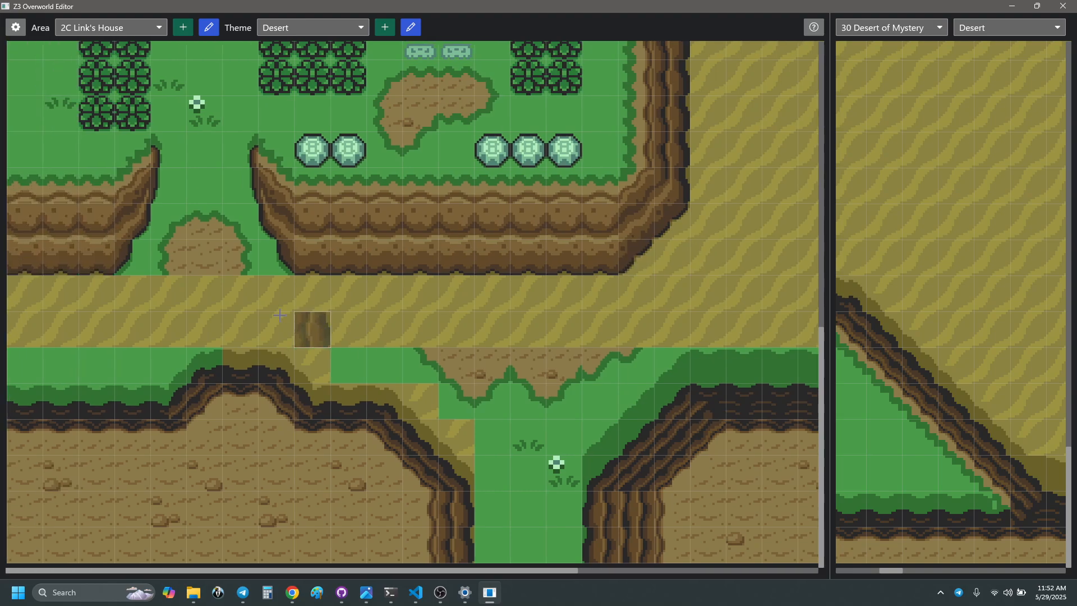
scroll(292, 320, up, 10)
scroll(225, 269, up, 3)
scroll(494, 298, down, 13)
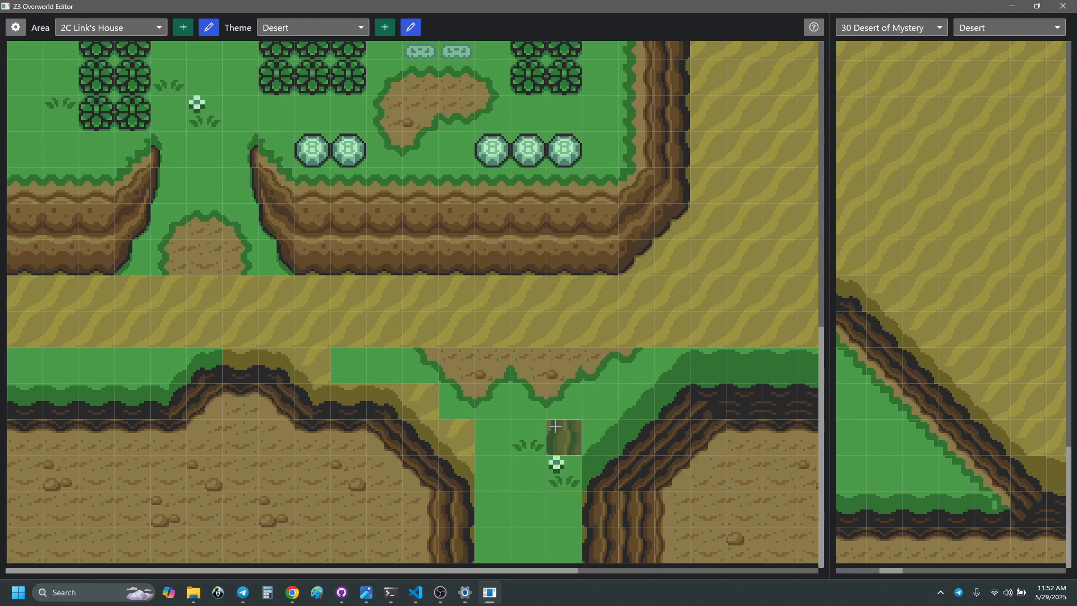
scroll(966, 457, right, 3)
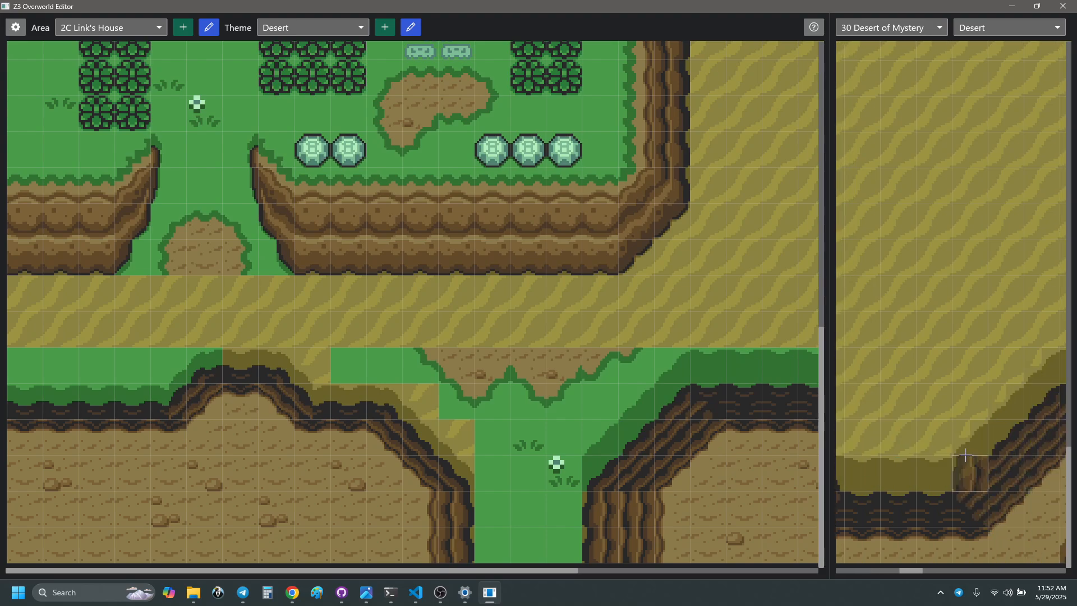
right_drag(921, 477, 928, 507)
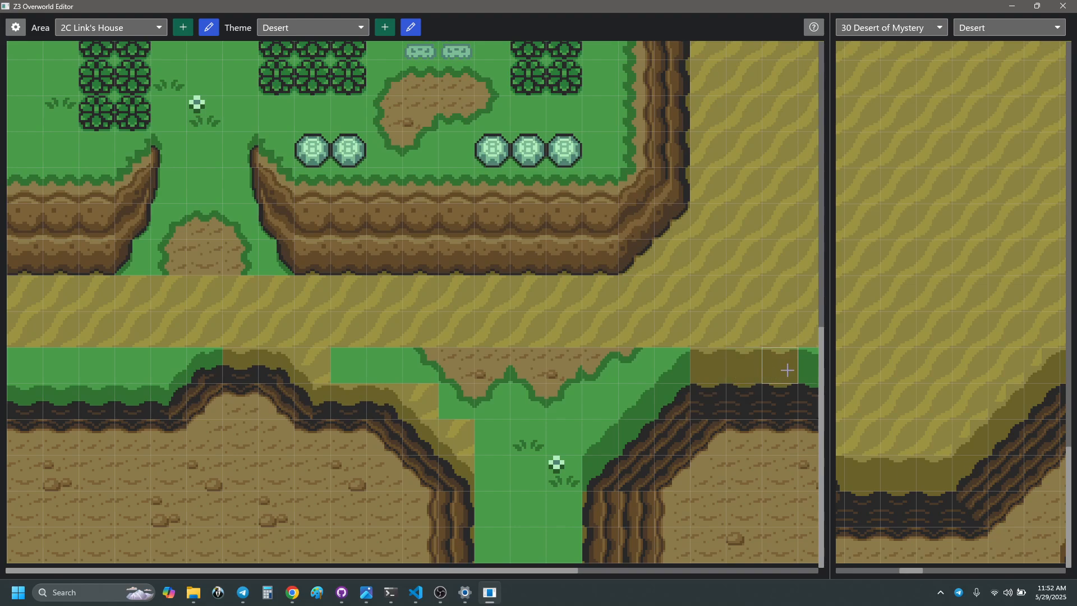
scroll(756, 374, right, 5)
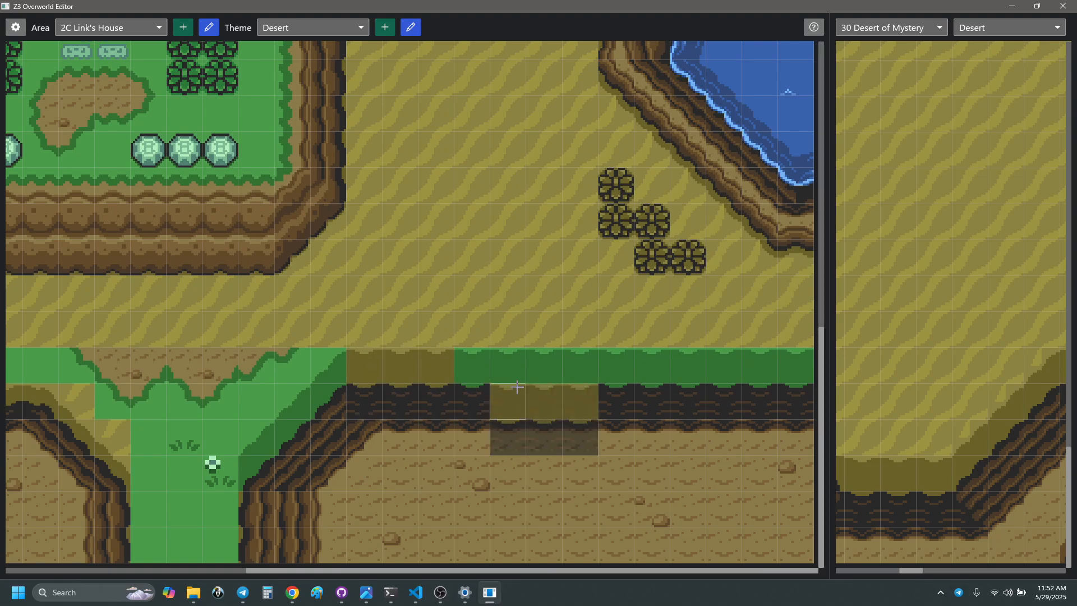
drag(460, 363, 704, 359)
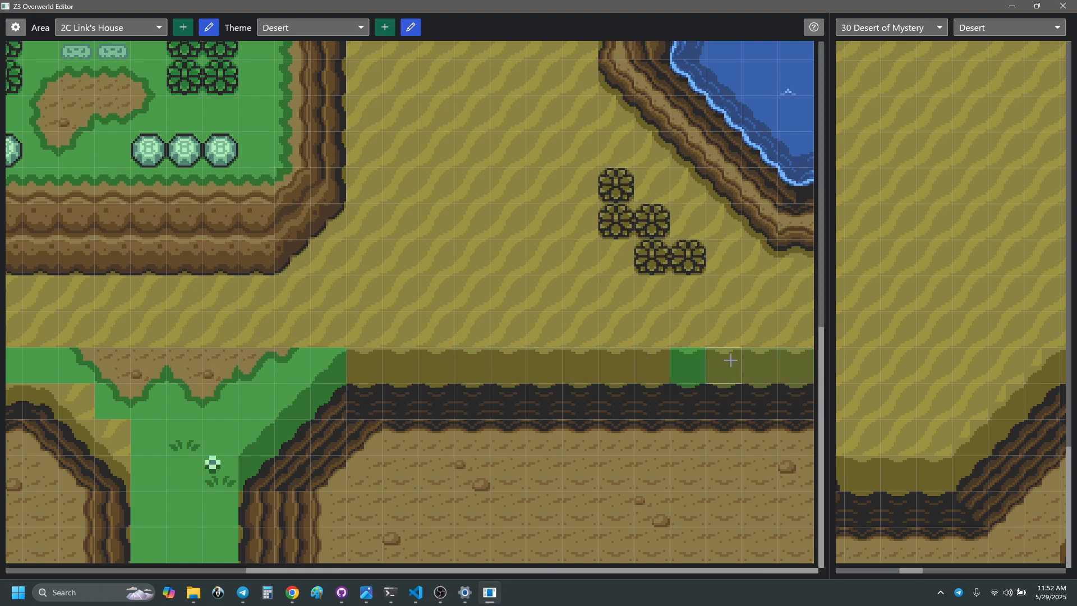
- Copy the sand-topped rising diagonal ledge from Desert of Mystery and paint it up the green slope on the southern gap's east side
scroll(504, 365, left, 3)
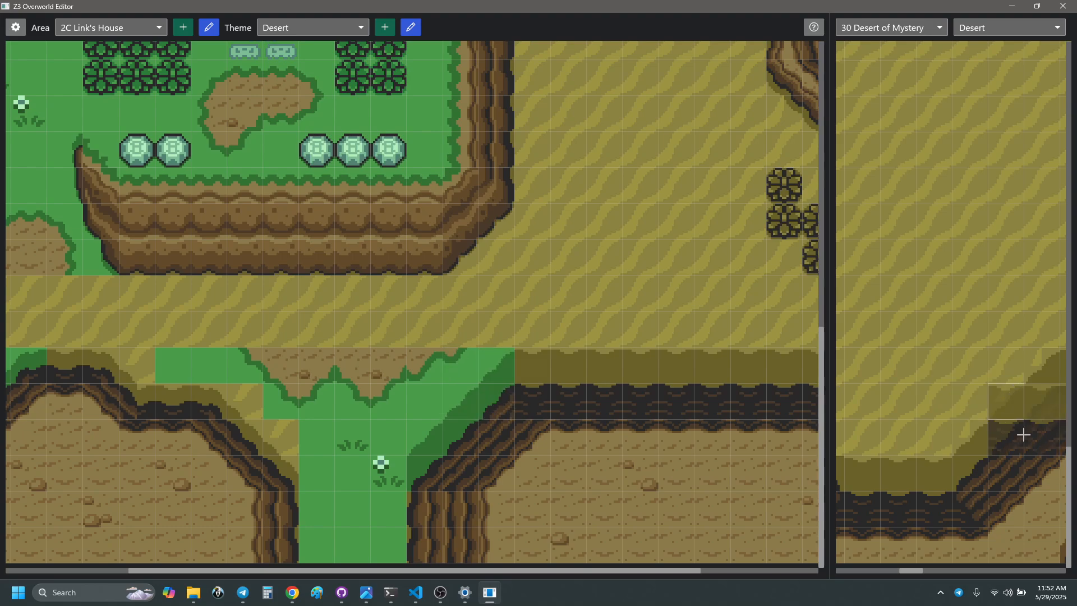
drag(973, 436, 977, 475)
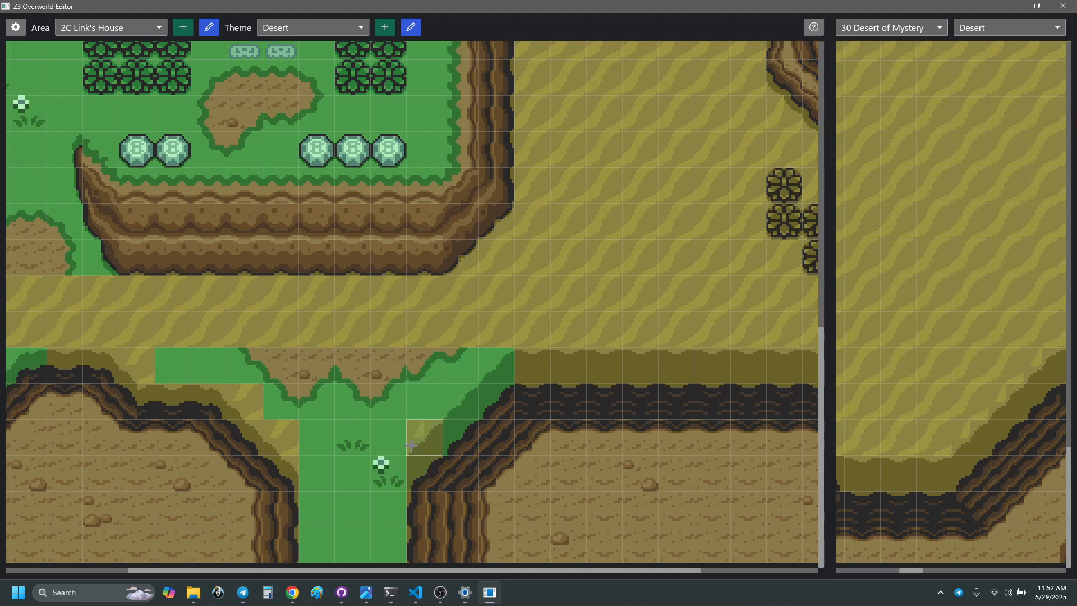
click(455, 411)
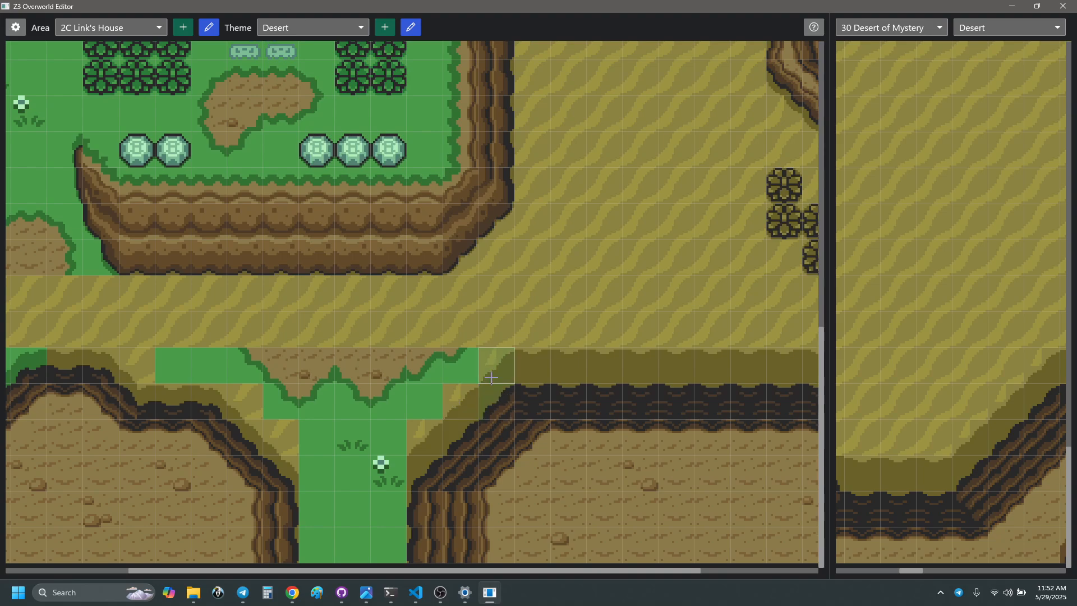
- Copy plain sand tiles and paint them over the dirt patch and all the green grass in the southern gap
right_click(170, 320)
right_drag(170, 321, 461, 330)
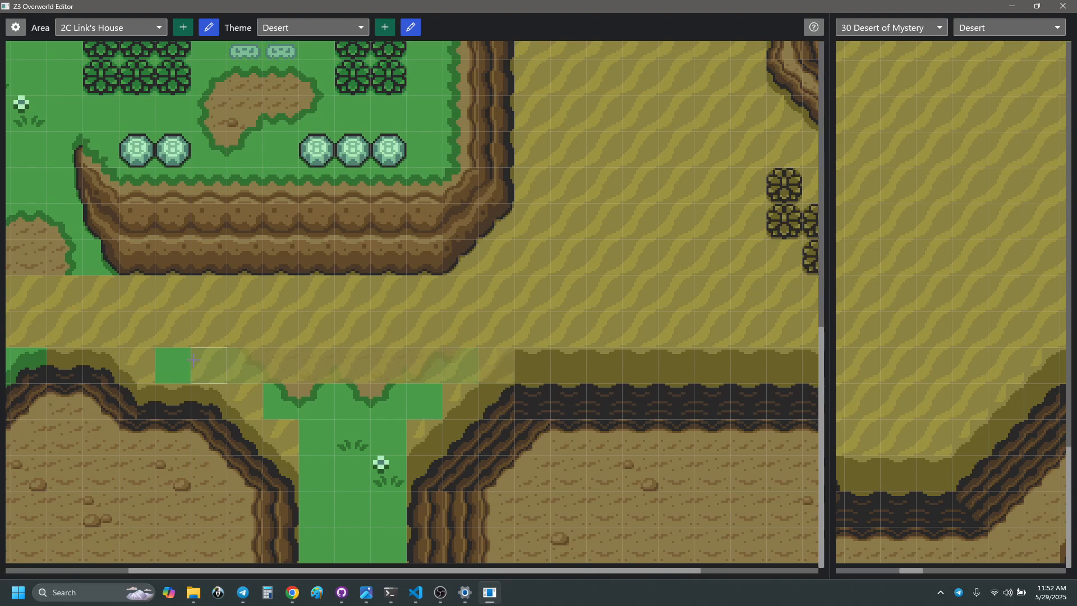
right_click(268, 364)
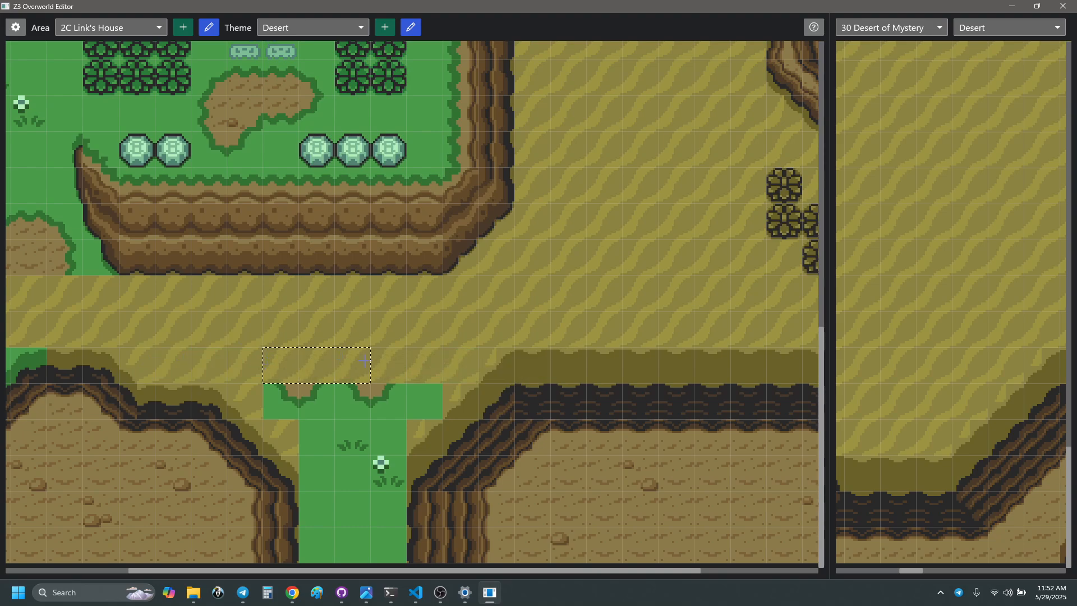
click(284, 395)
click(353, 397)
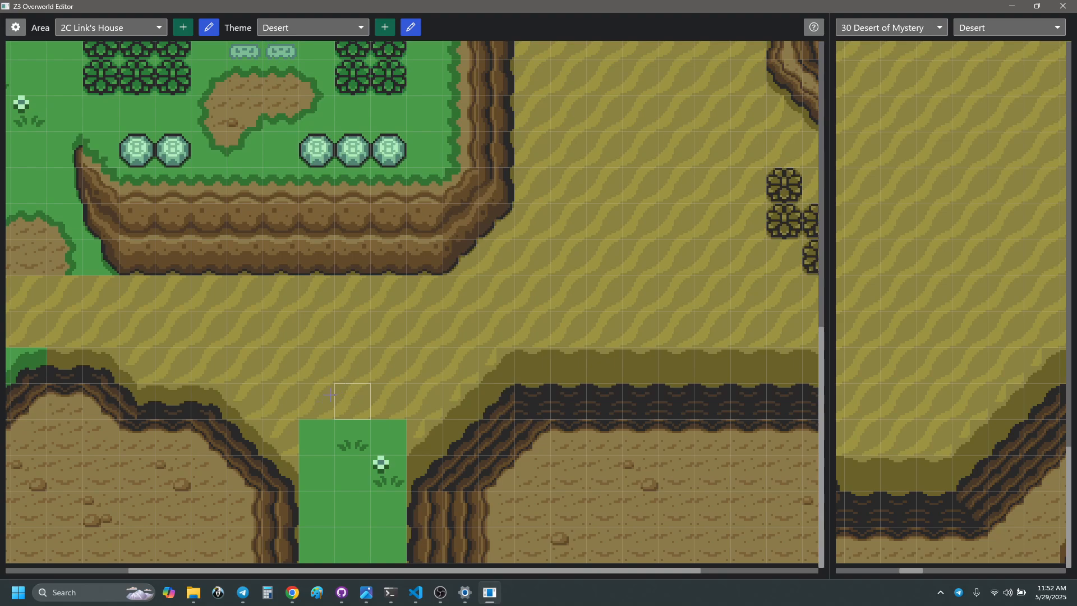
click(316, 460)
click(316, 496)
click(316, 533)
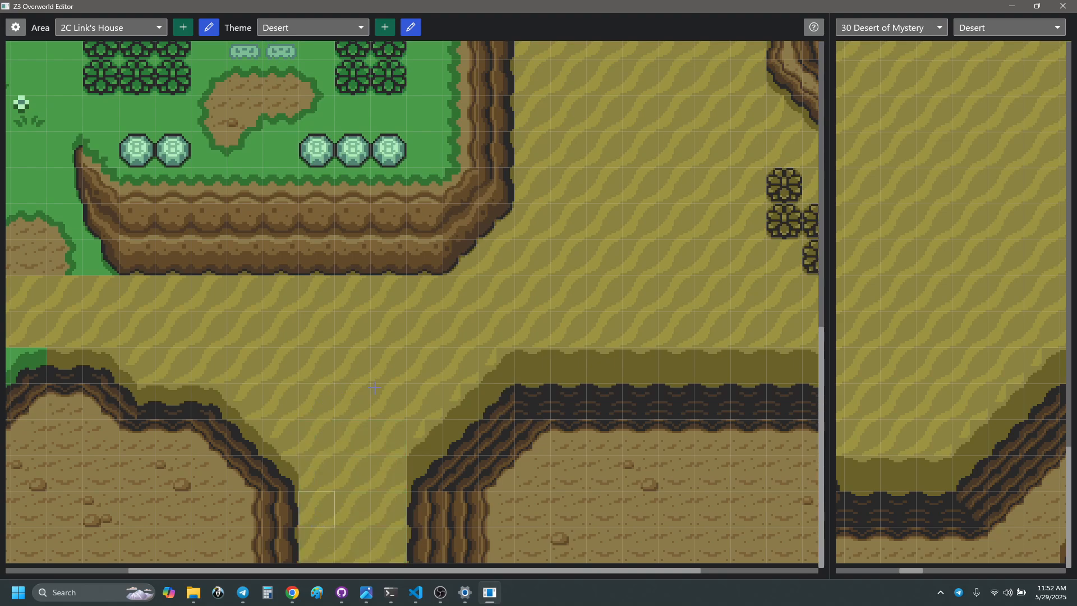
- Paint plain sand over the strip of grass above the southwestern ledge, up to its raised section
scroll(422, 305, left, 3)
scroll(422, 305, left, 2)
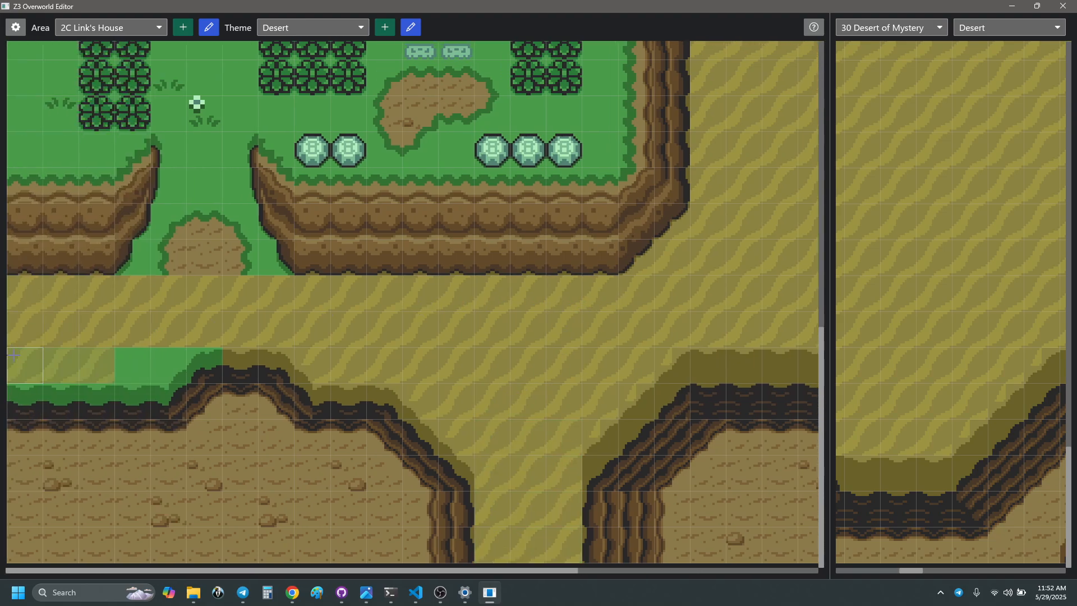
click(96, 365)
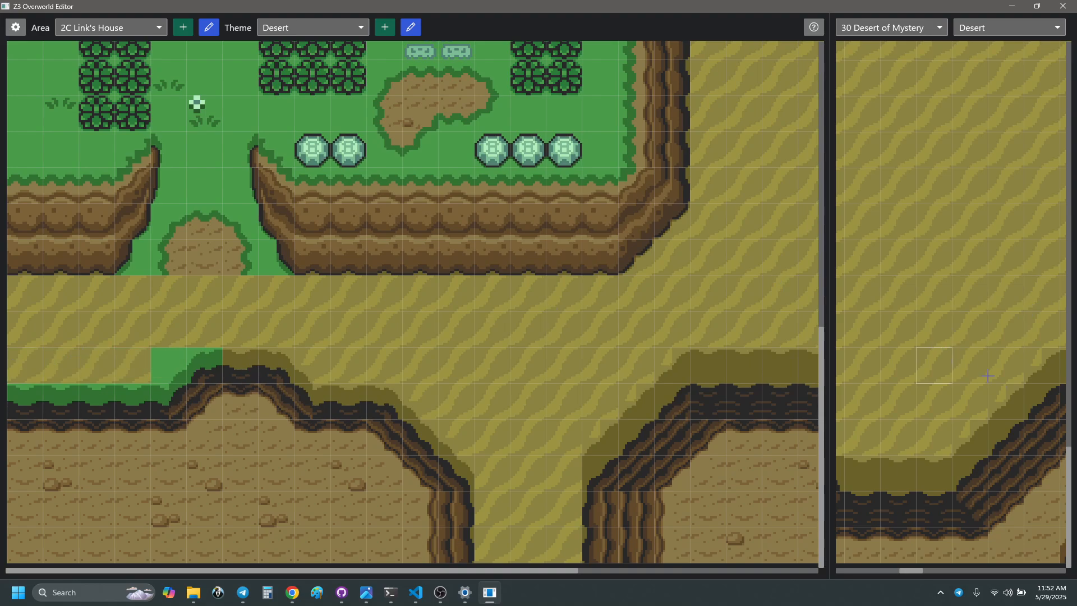
- Copy the sandy northwest corner of the cliff around the house and paint it over the raised ledge section's green west corner
scroll(953, 370, right, 2)
scroll(993, 382, right, 3)
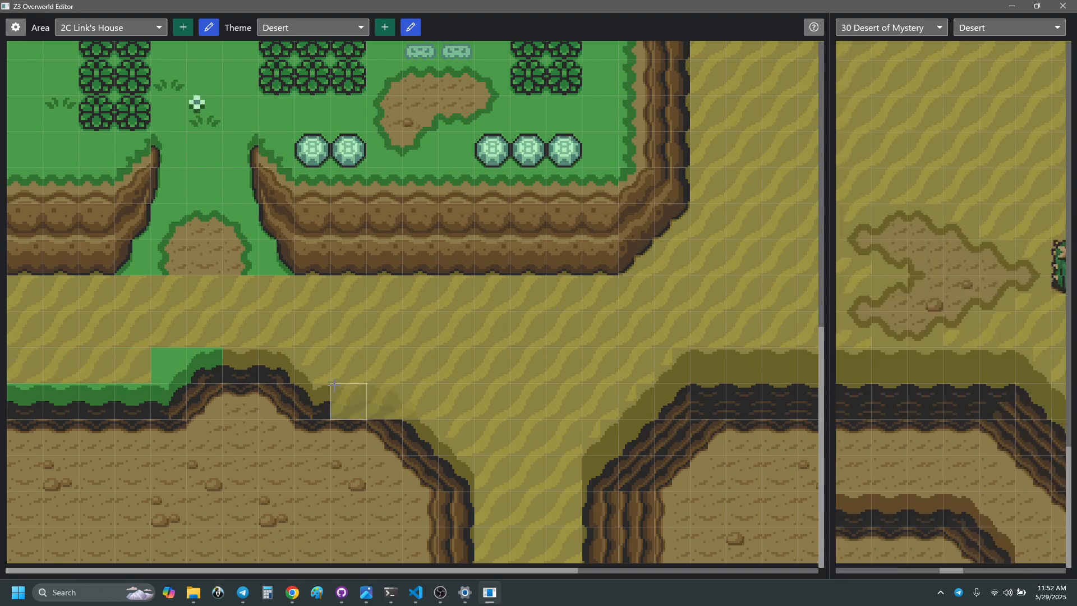
click(280, 369)
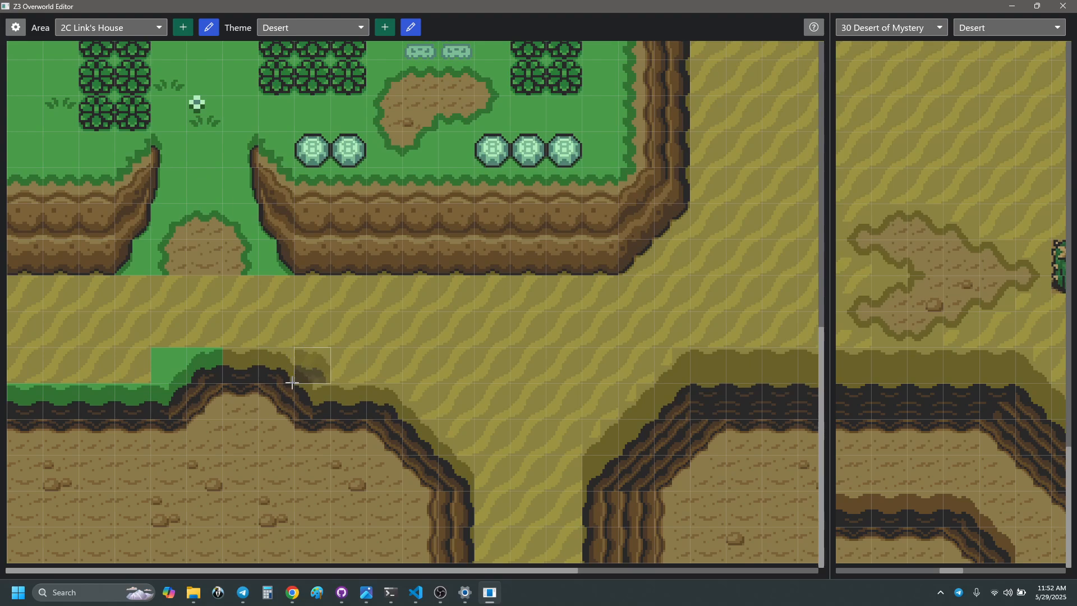
scroll(347, 365, up, 10)
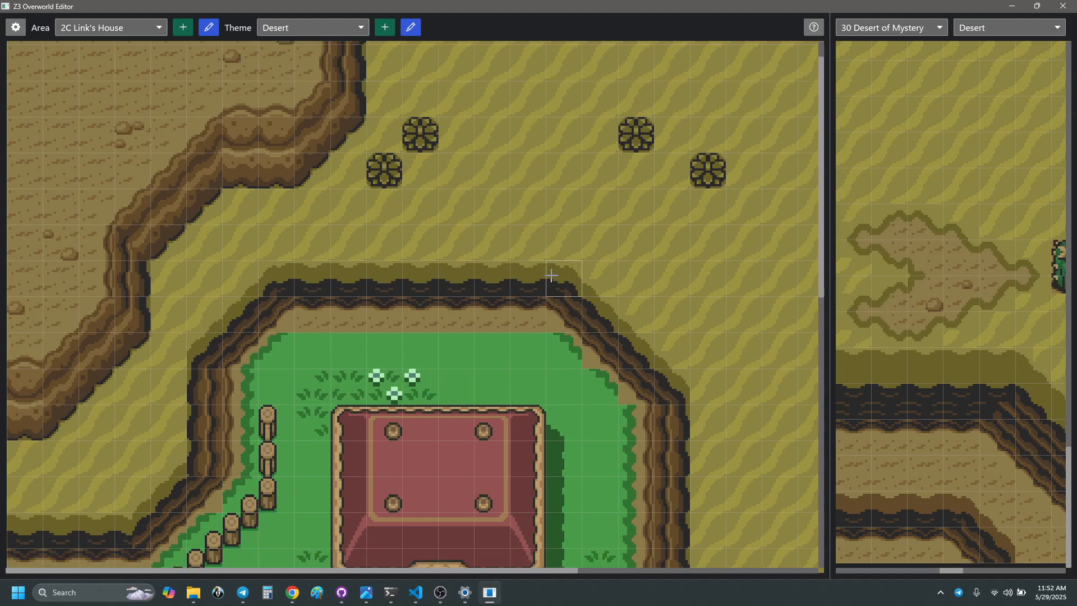
scroll(650, 240, down, 1)
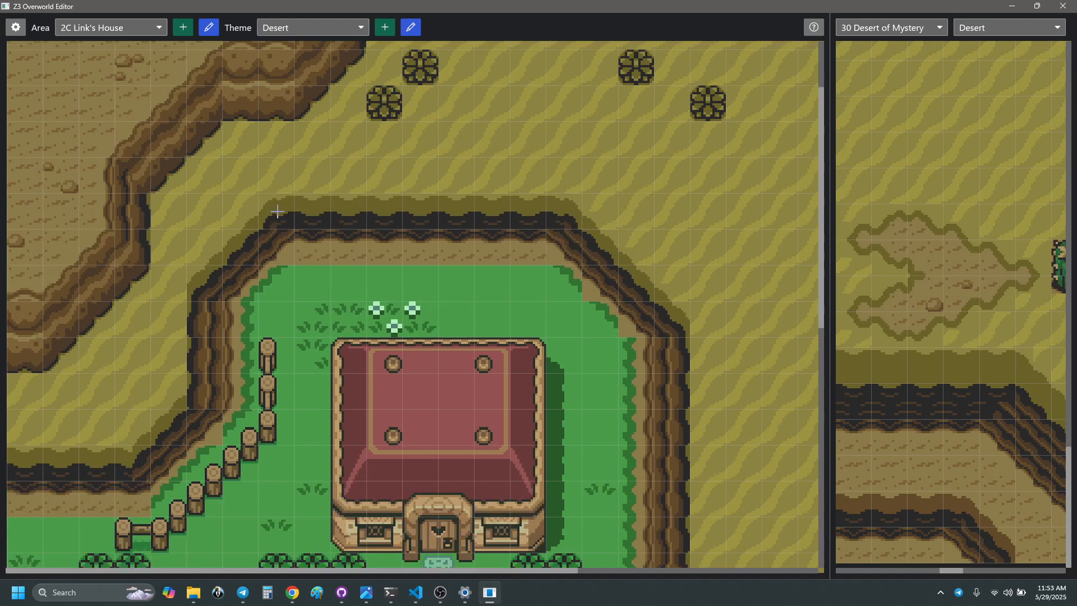
scroll(361, 414, down, 3)
scroll(361, 414, down, 4)
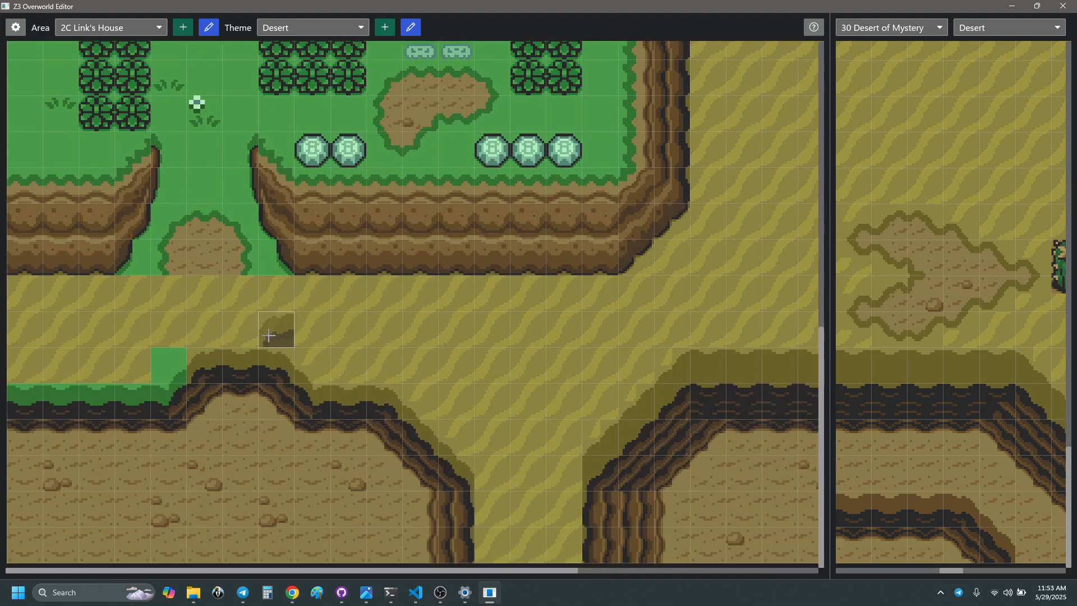
- Copy the sandy diagonal edge tiles from the house cliff's northwest slope and paint them on the raised ledge section's west slope
scroll(276, 329, up, 5)
right_drag(208, 128, 210, 141)
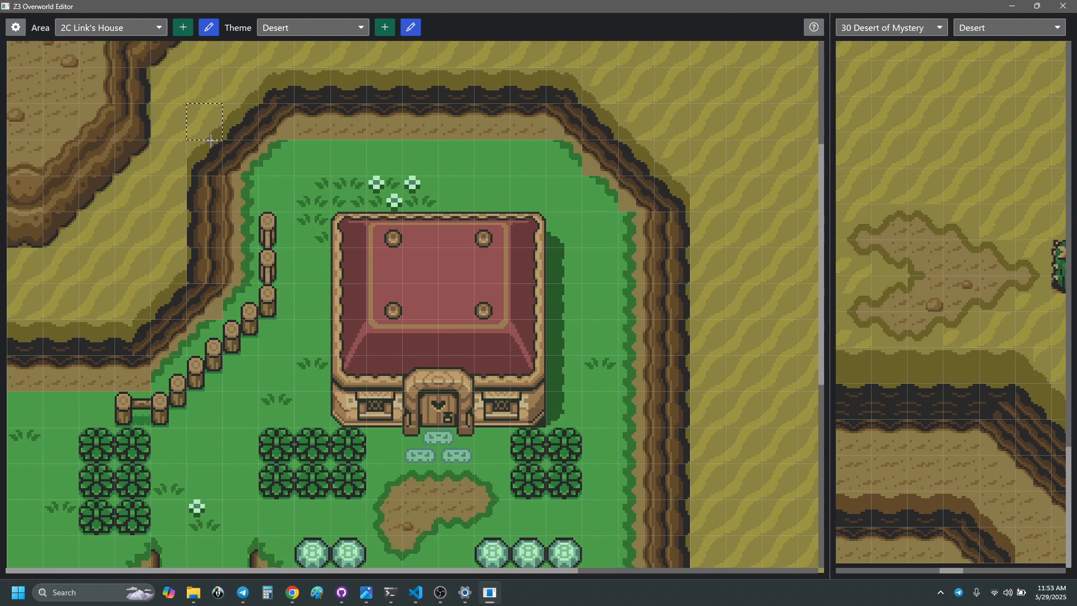
scroll(208, 158, down, 5)
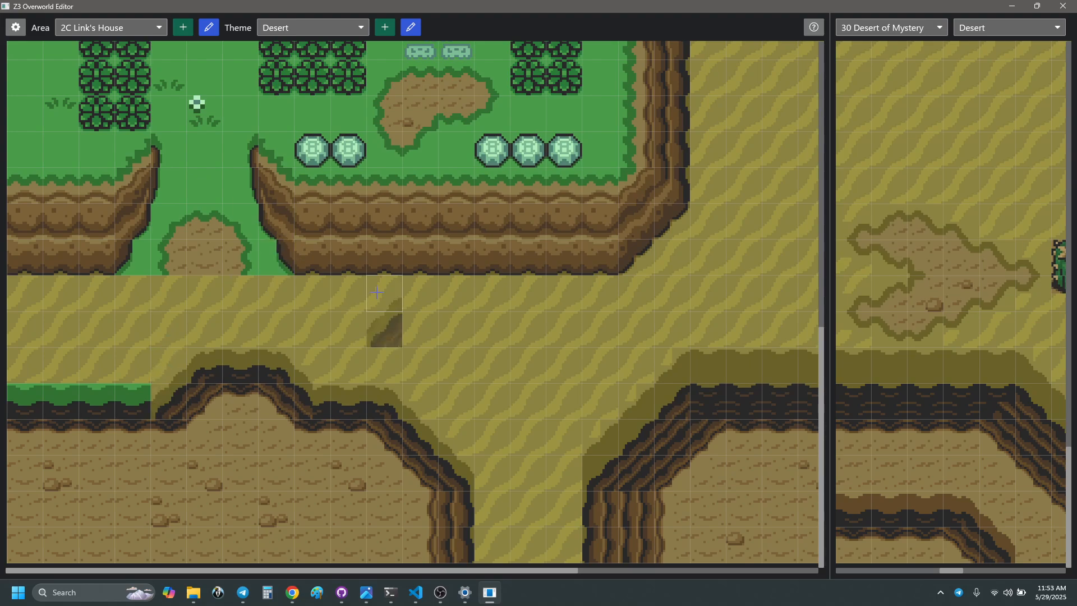
- Copy the sand-topped ledge tiles west of the house and paint them over the remaining green run of the southwestern ledge
scroll(385, 313, up, 5)
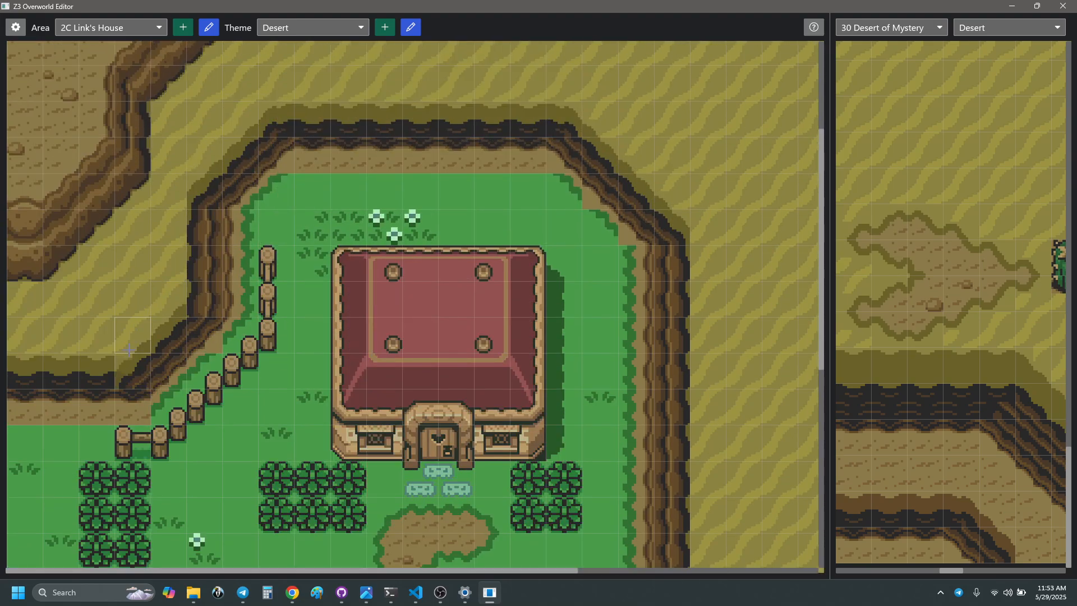
scroll(107, 243, down, 2)
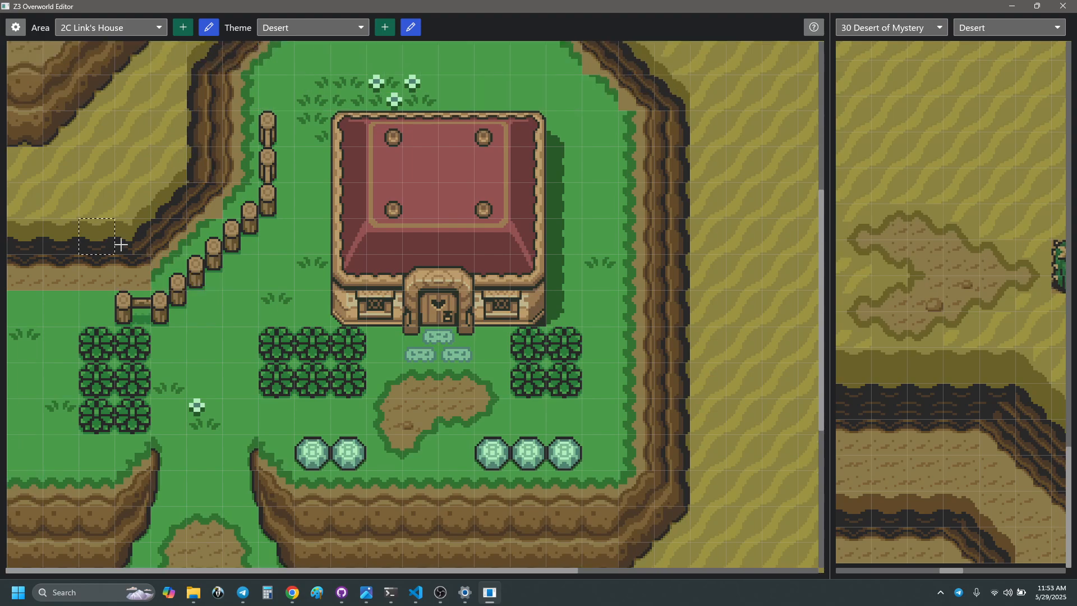
scroll(118, 241, down, 4)
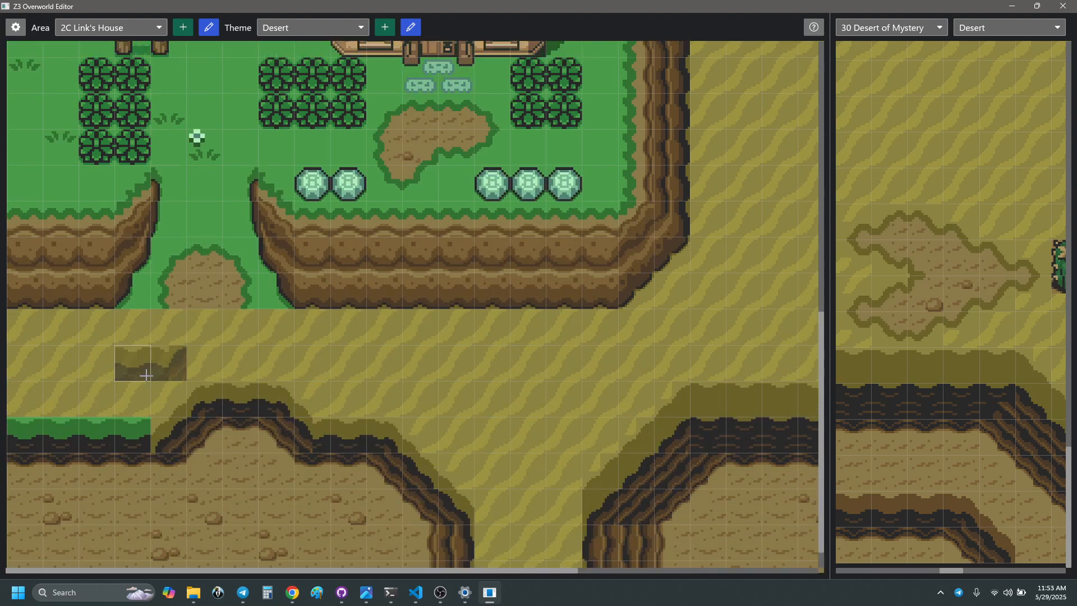
click(138, 436)
right_click(130, 438)
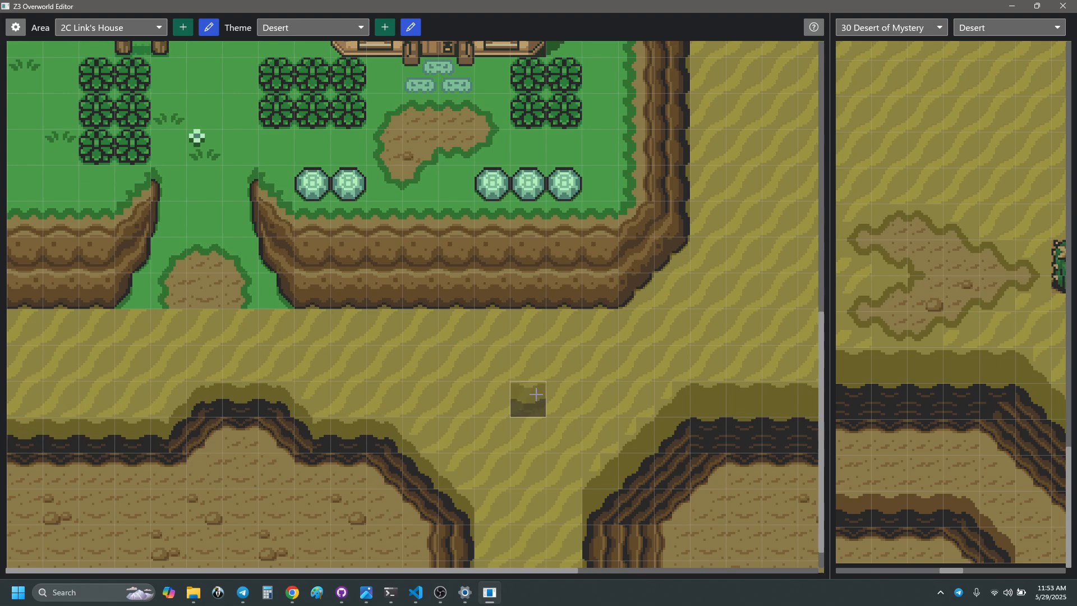
- Look over the entire Link's House map zoomed out to check the sandy ledges and the green left around the house
scroll(494, 391, up, 8)
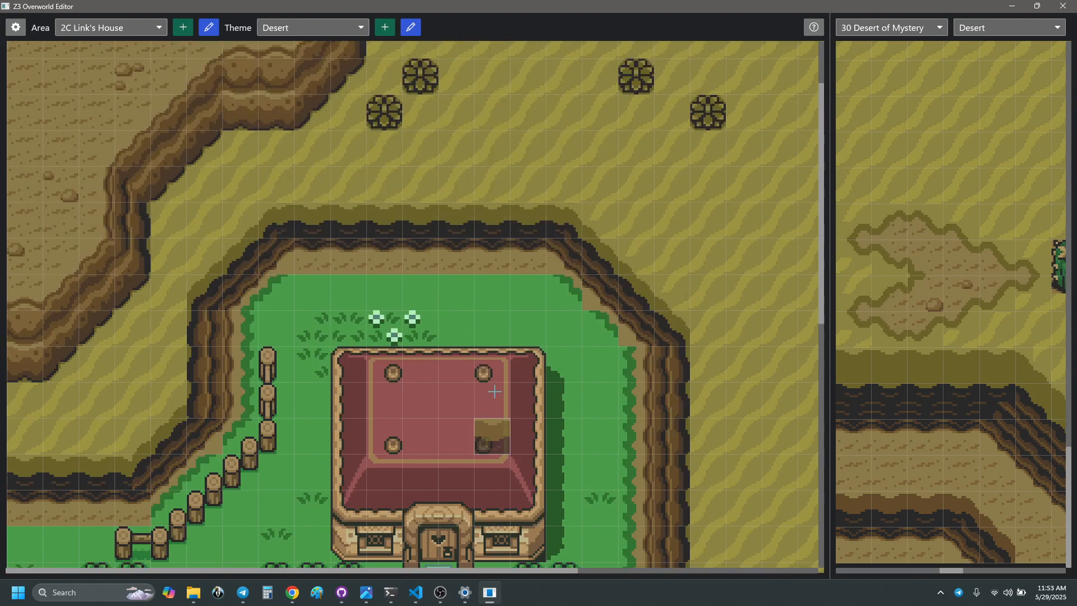
scroll(494, 359, up, 1)
scroll(493, 337, down, 7)
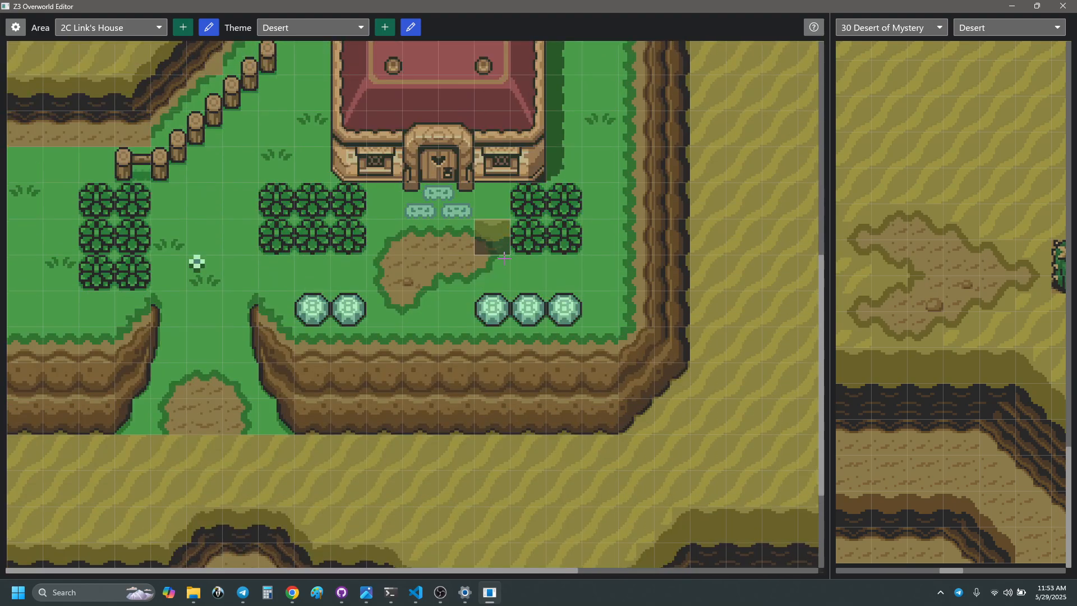
scroll(533, 286, up, 4)
scroll(559, 312, down, 4)
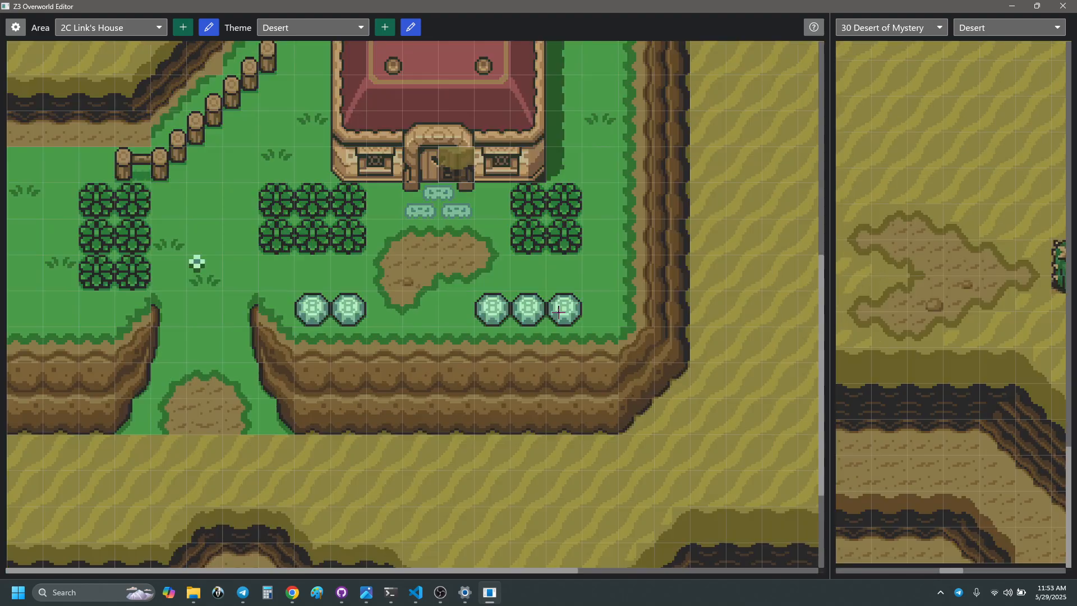
key(ctrl+minus)
key(ctrl+minus)
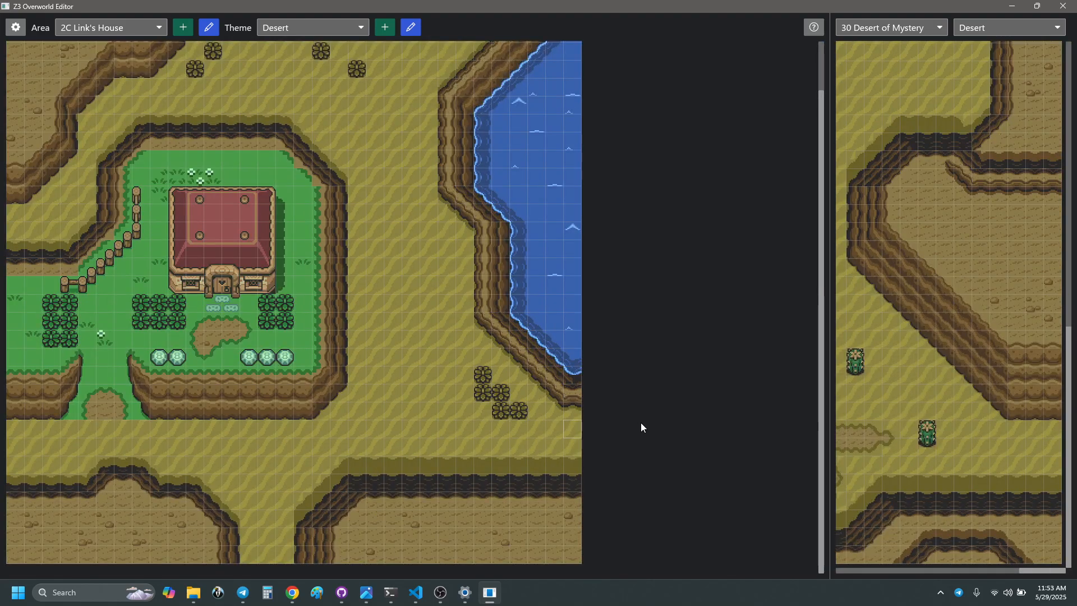
scroll(505, 393, up, 1)
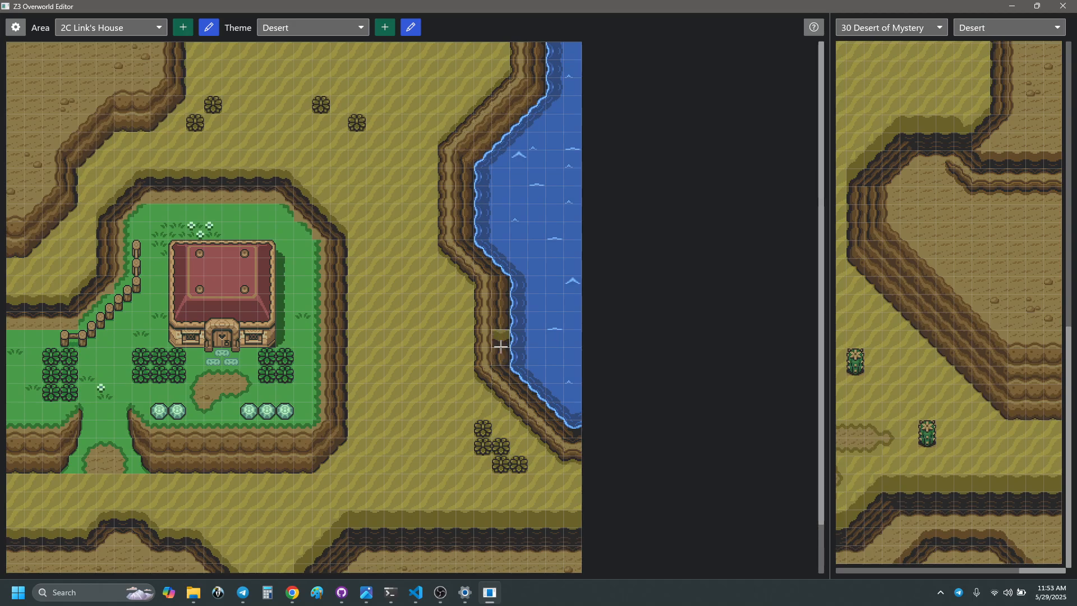
- Copy the sandy tiles at the east edge of 2B Bonk Fairies and paint them over the green west edge of Link's House
click(143, 29)
click(142, 29)
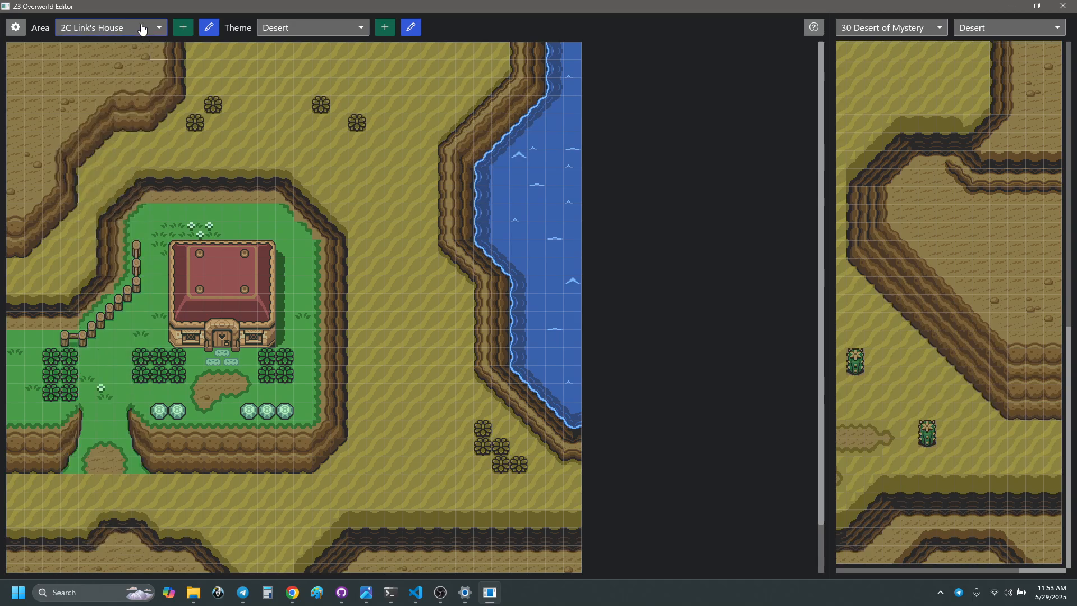
scroll(142, 29, up, 1)
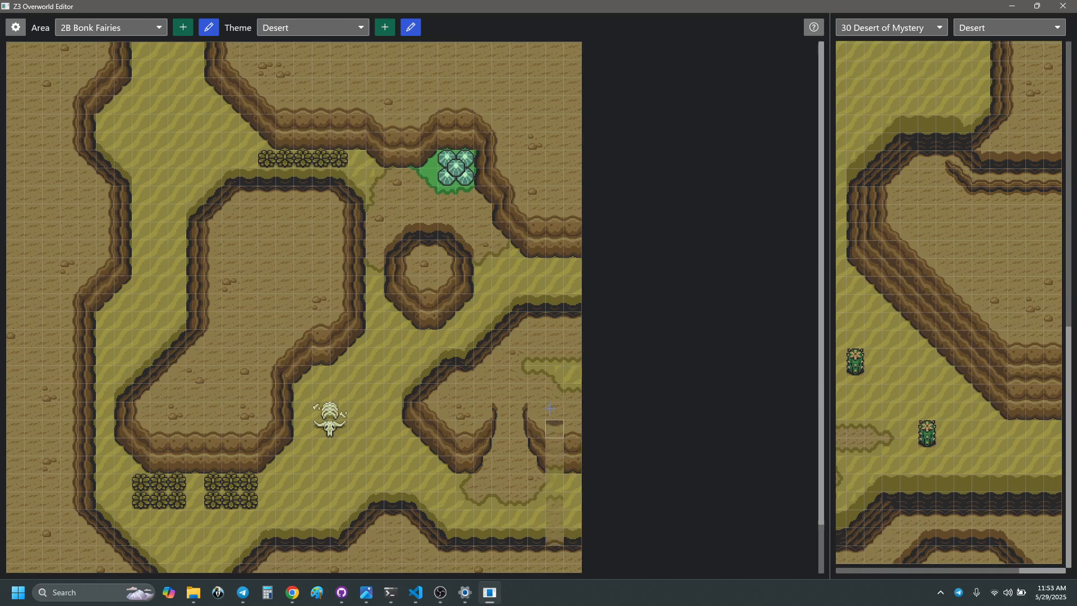
click(113, 30)
click(114, 26)
scroll(113, 26, down, 1)
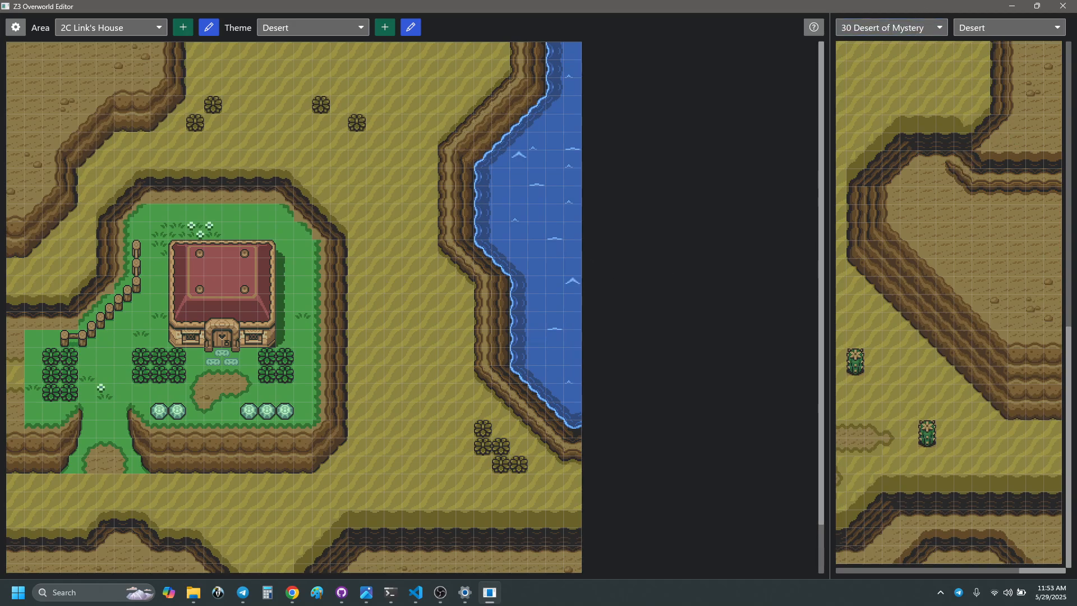
- Switch to Photos and look over light_world_with_numbers.png from the desert across the swamp and Lake Hylia for cliff openings like the house's
key(alt+Tab)
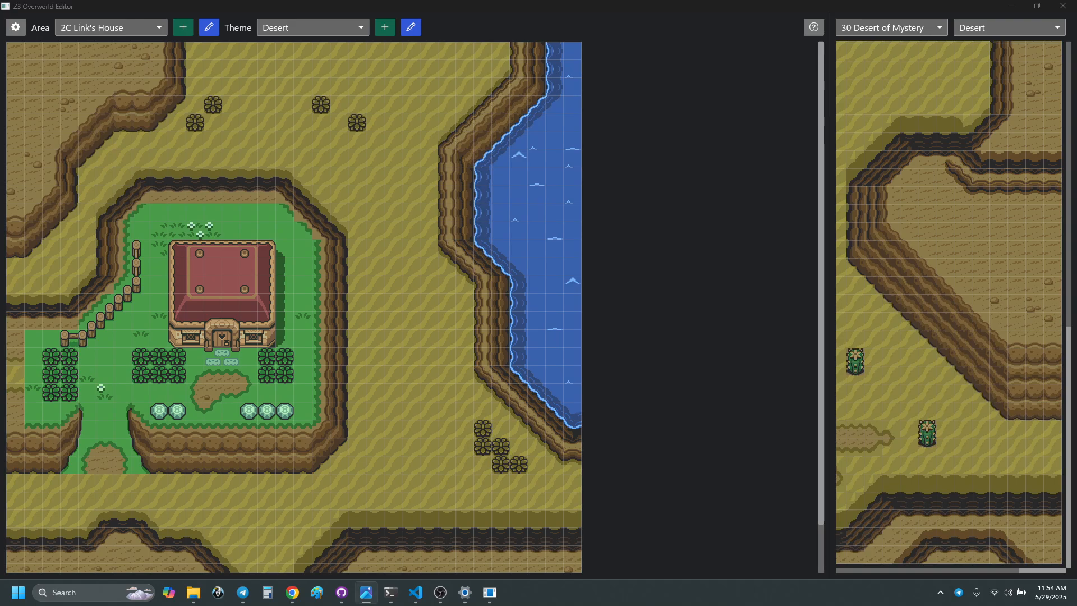
drag(1076, 197, 611, 0)
scroll(659, 134, down, 12)
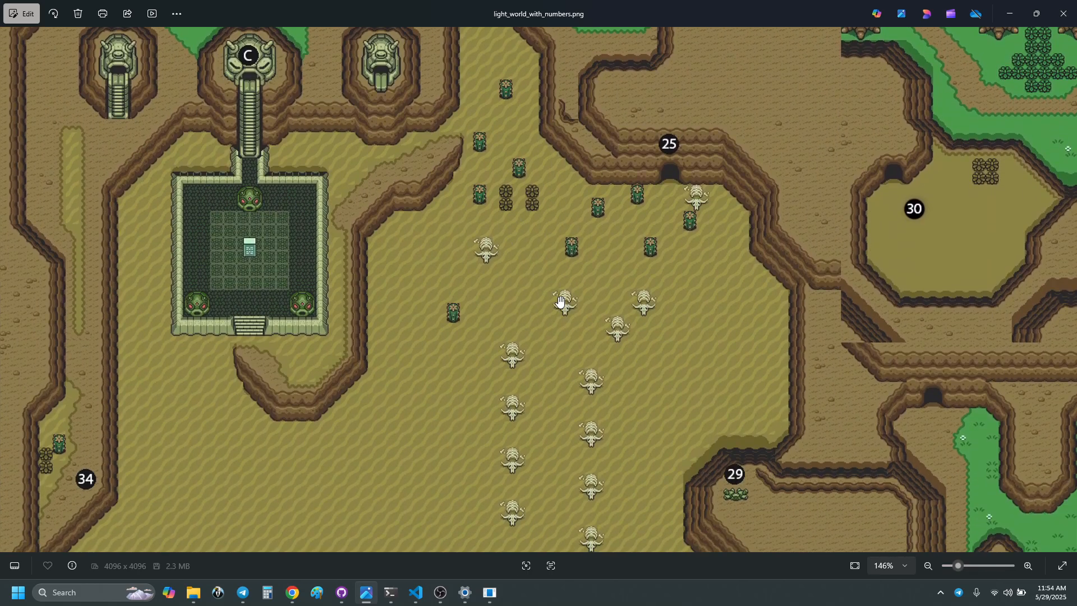
drag(561, 302, 399, 93)
drag(807, 323, 889, 264)
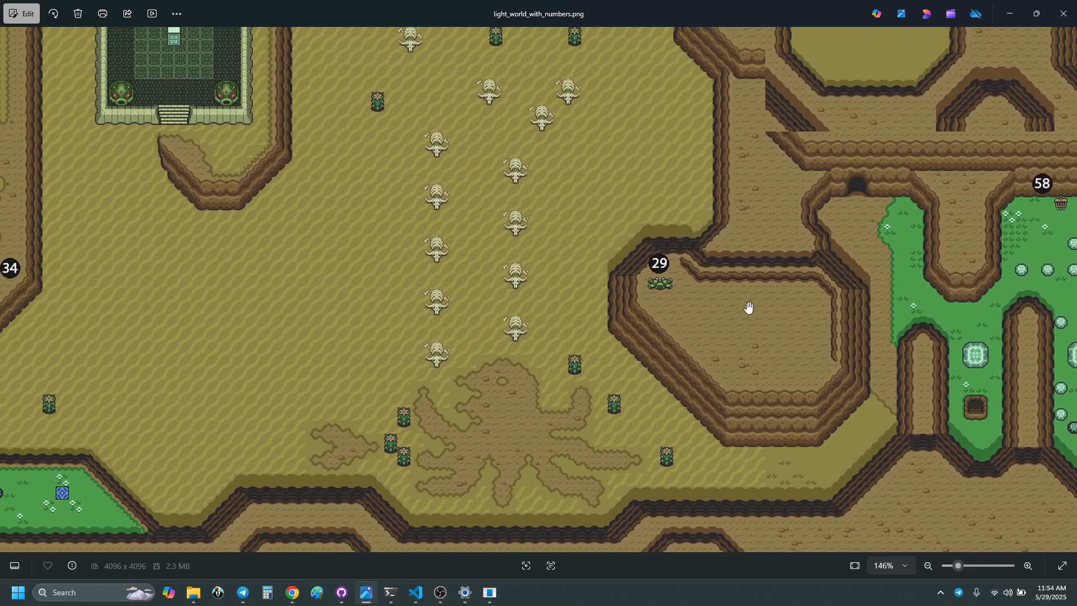
drag(823, 344, 459, 396)
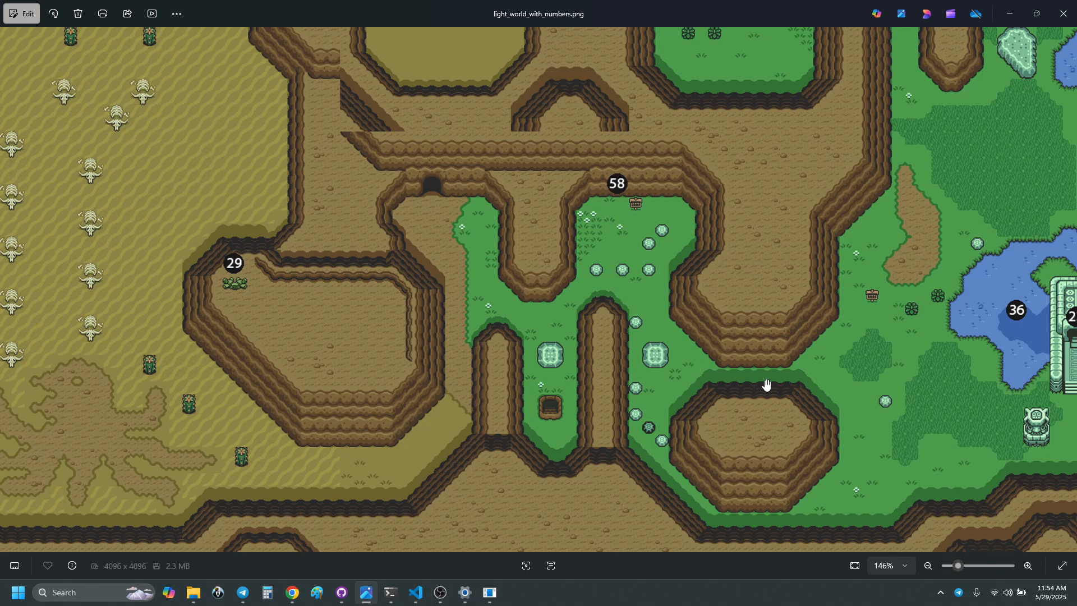
drag(766, 385, 372, 336)
drag(902, 364, 396, 361)
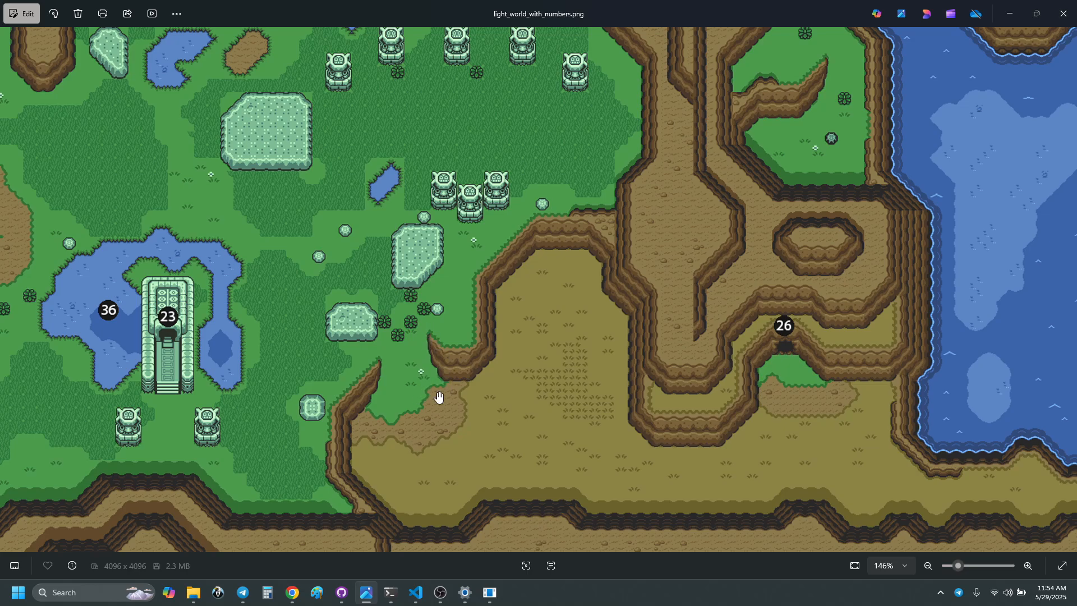
drag(893, 391, 567, 488)
drag(949, 308, 512, 262)
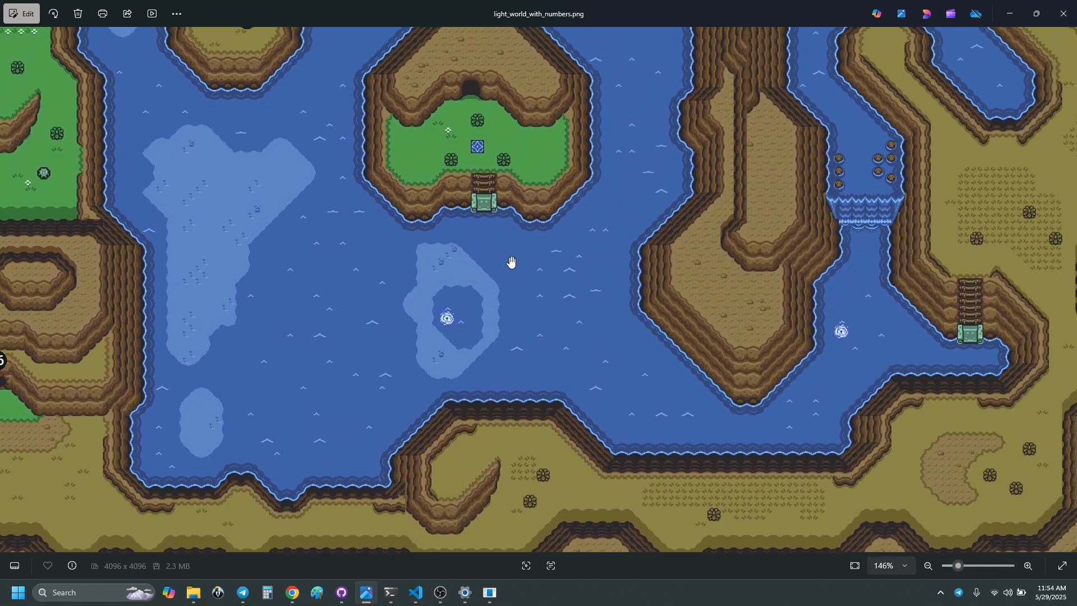
drag(952, 210, 532, 466)
drag(897, 125, 856, 440)
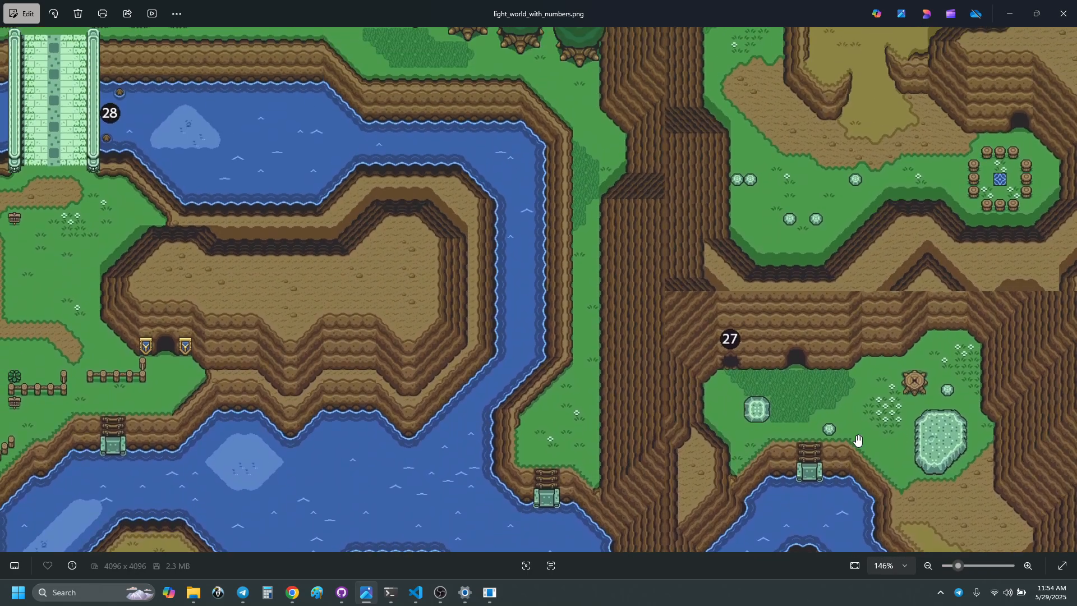
drag(661, 236, 652, 397)
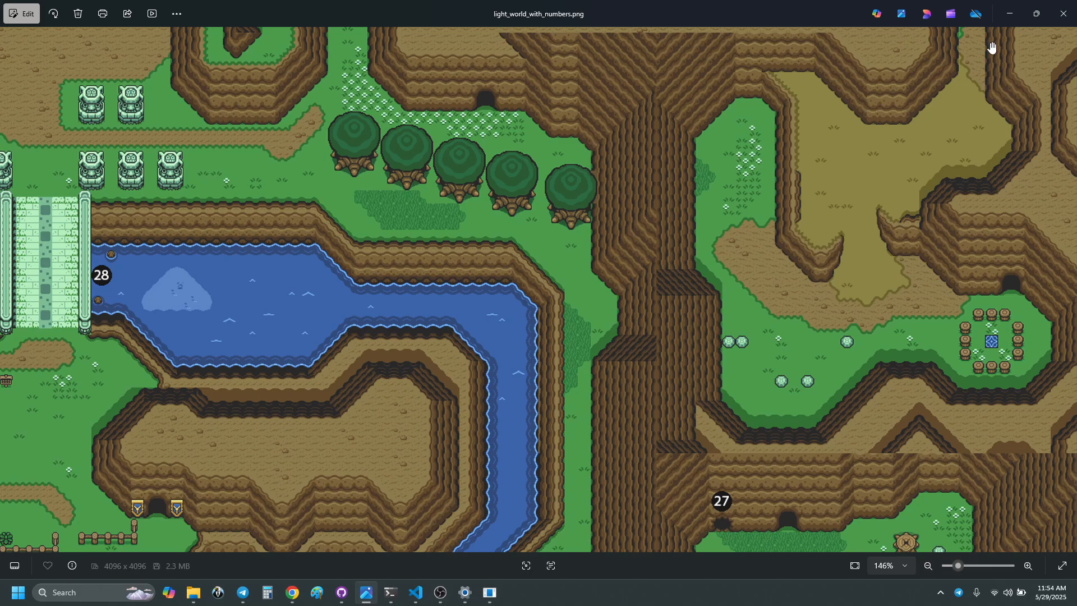
click(1011, 16)
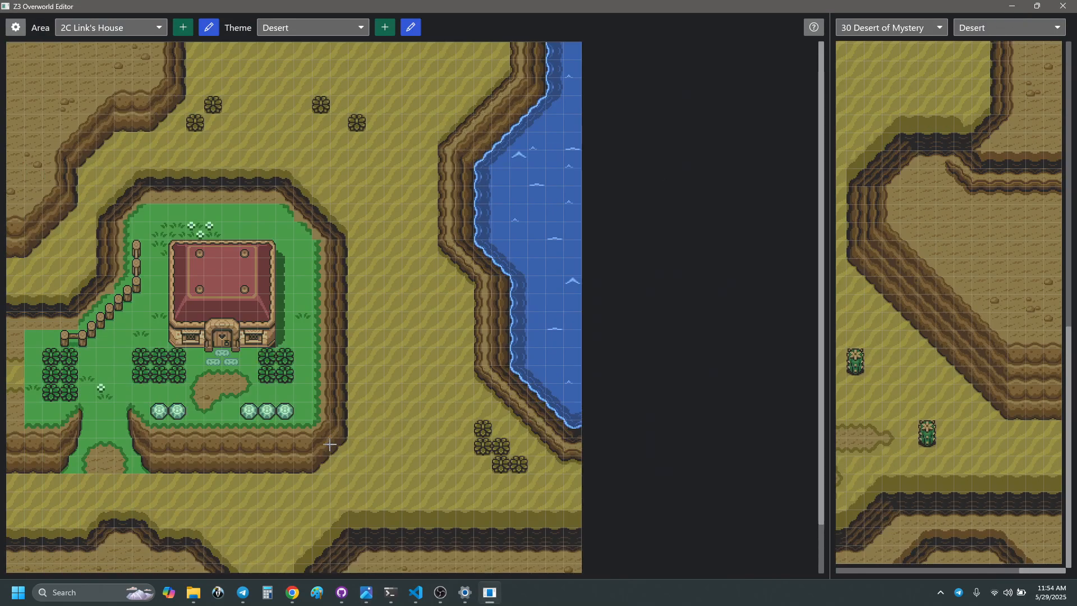
- Copy the sandy cliff end west of the opening in 3C Great Swamp (SE) and paint it on the west side of Link's House's ledge opening
scroll(330, 445, down, 1)
click(107, 28)
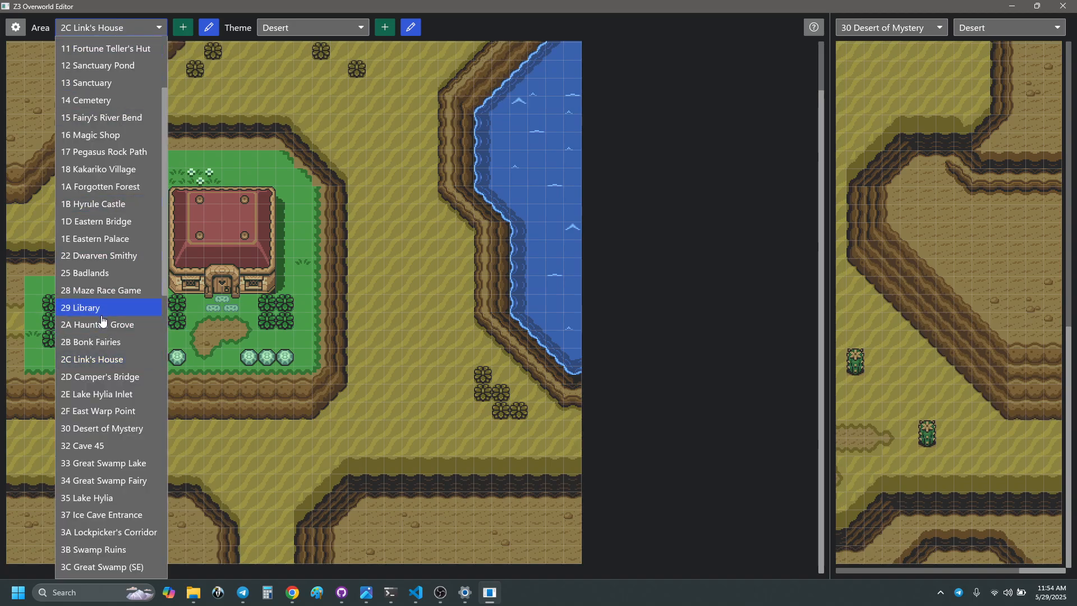
scroll(101, 314, down, 6)
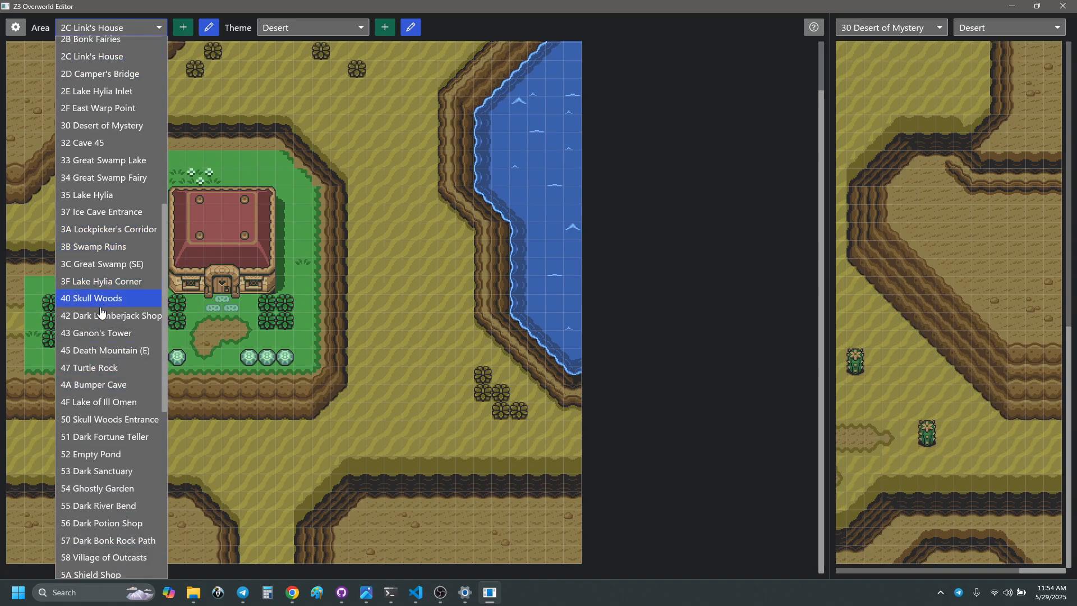
scroll(135, 197, up, 1)
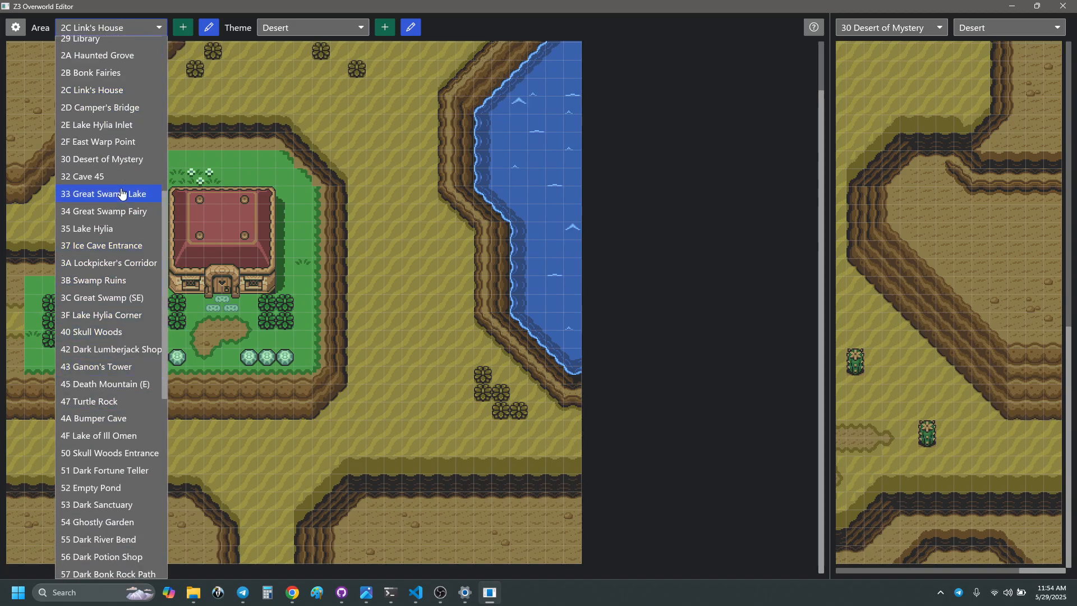
click(136, 298)
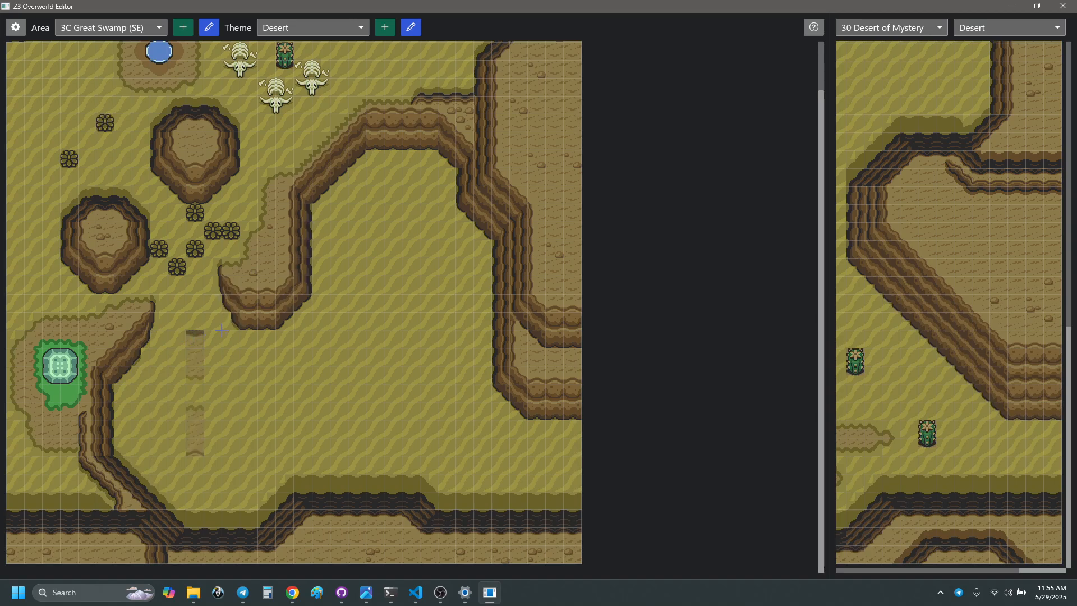
right_click(159, 339)
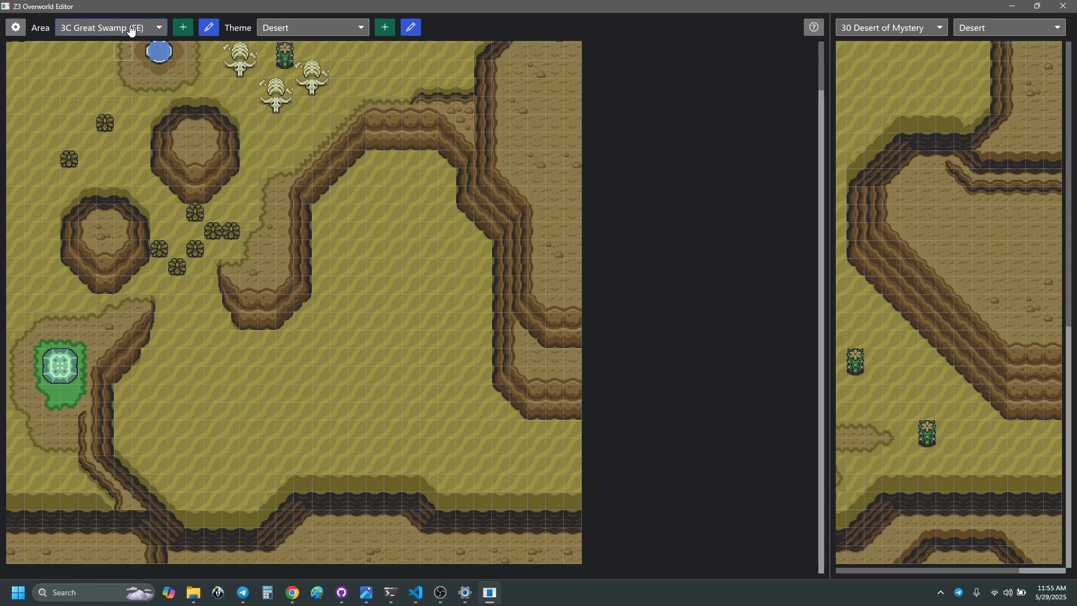
click(113, 28)
scroll(123, 283, up, 1)
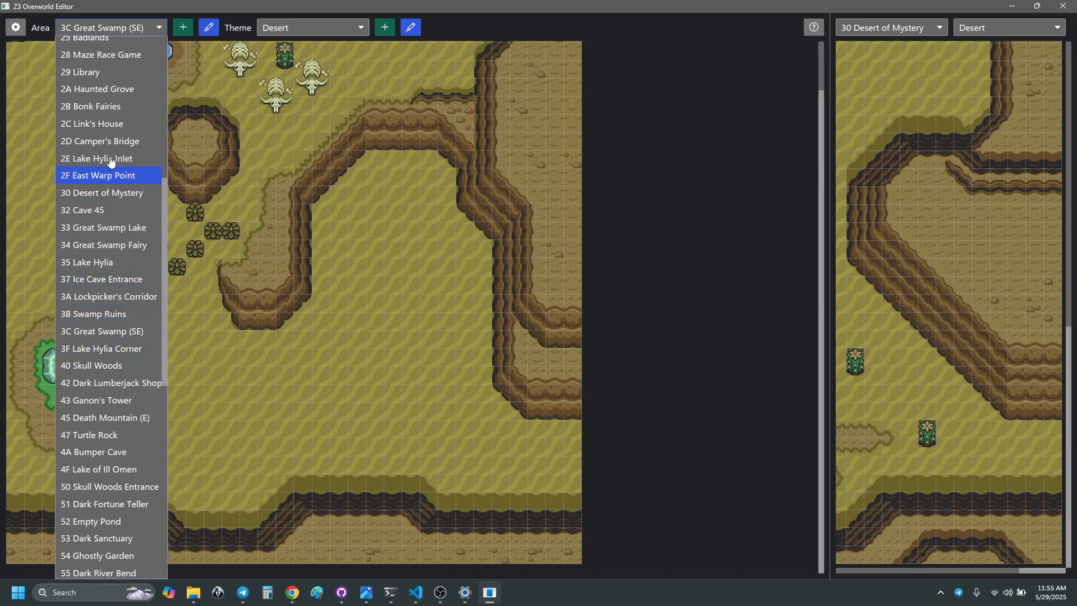
click(123, 124)
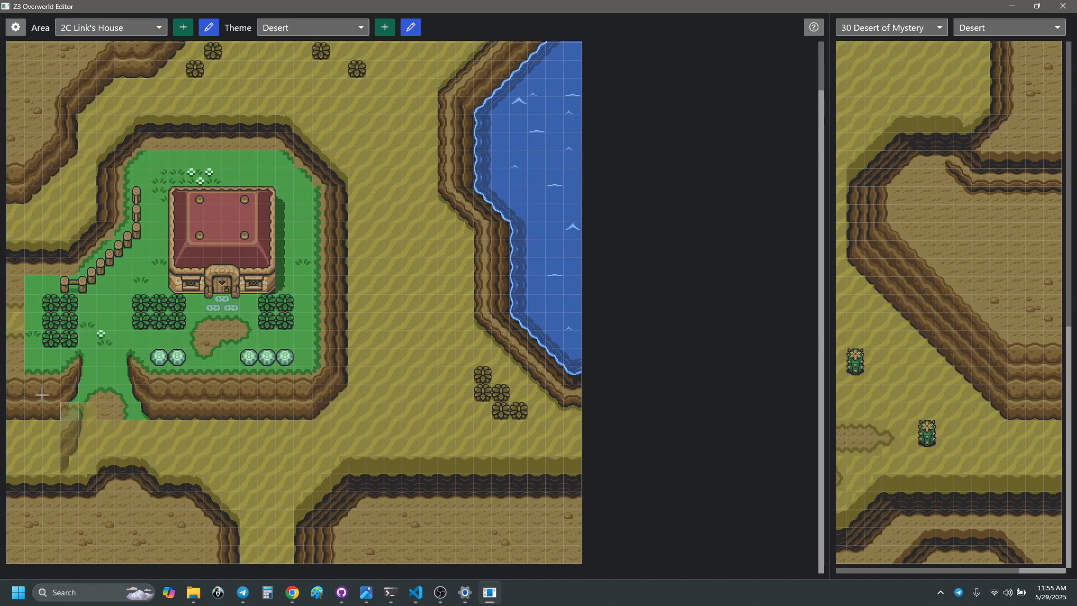
click(88, 364)
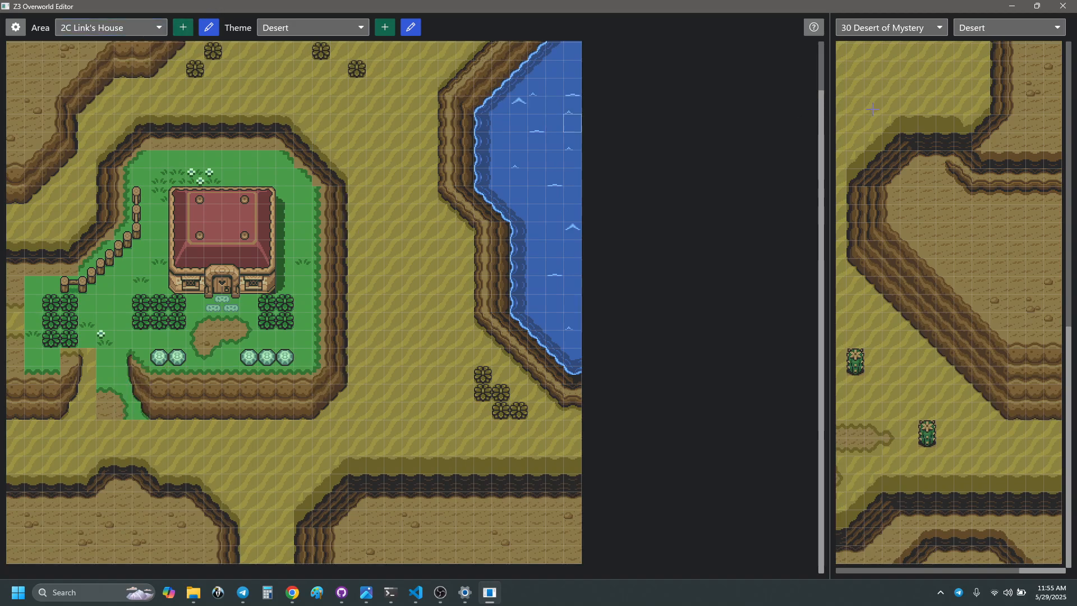
- Load 3C Great Swamp (SE) in the side view, copy its curved ledge's west end and paint it on the opening's east side in Link's House
click(873, 28)
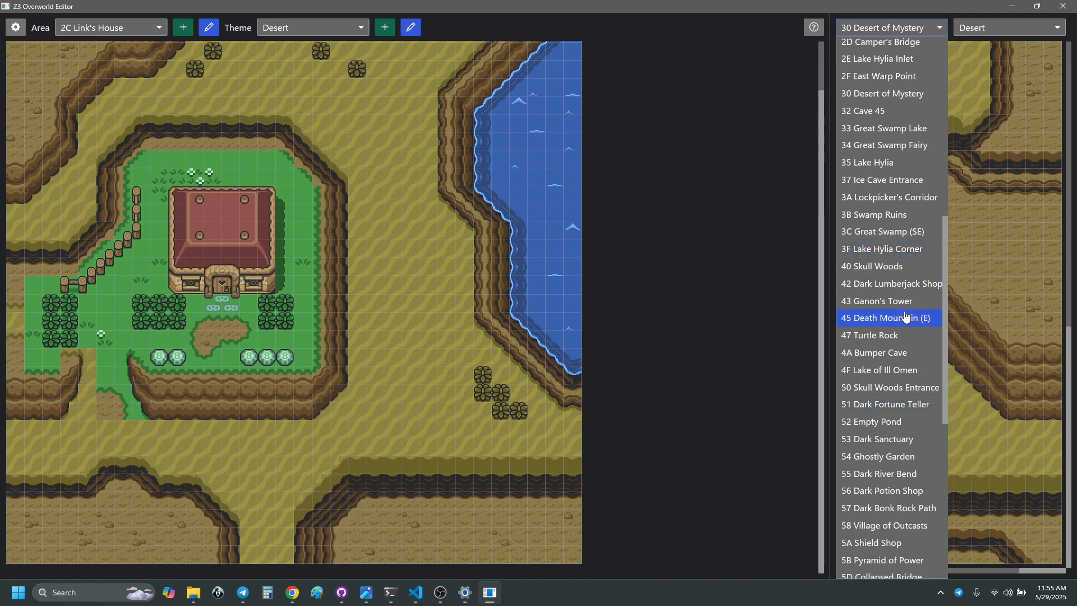
click(901, 232)
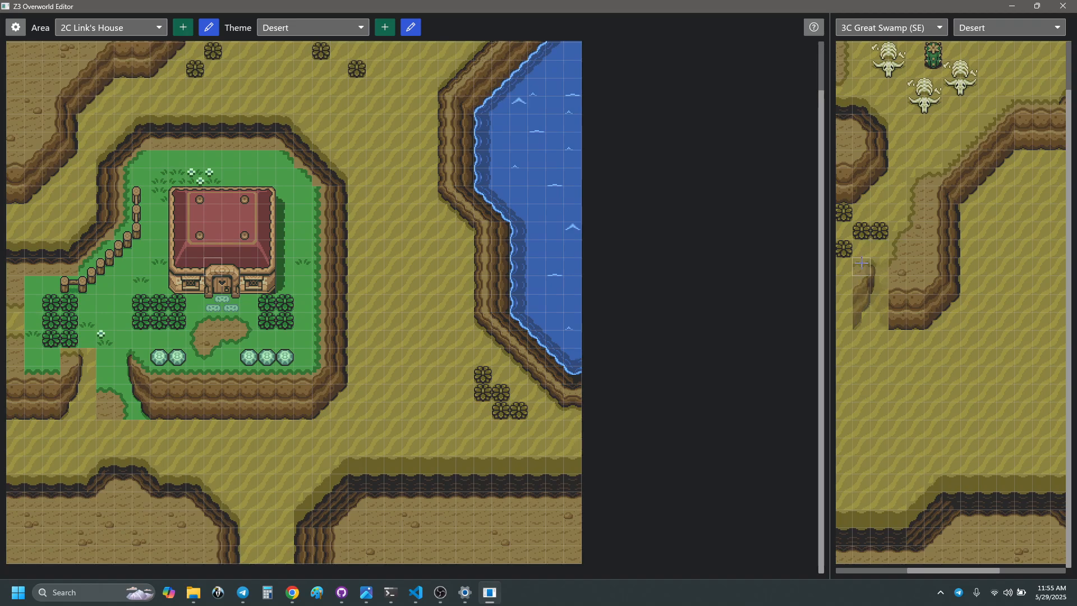
drag(854, 259, 888, 333)
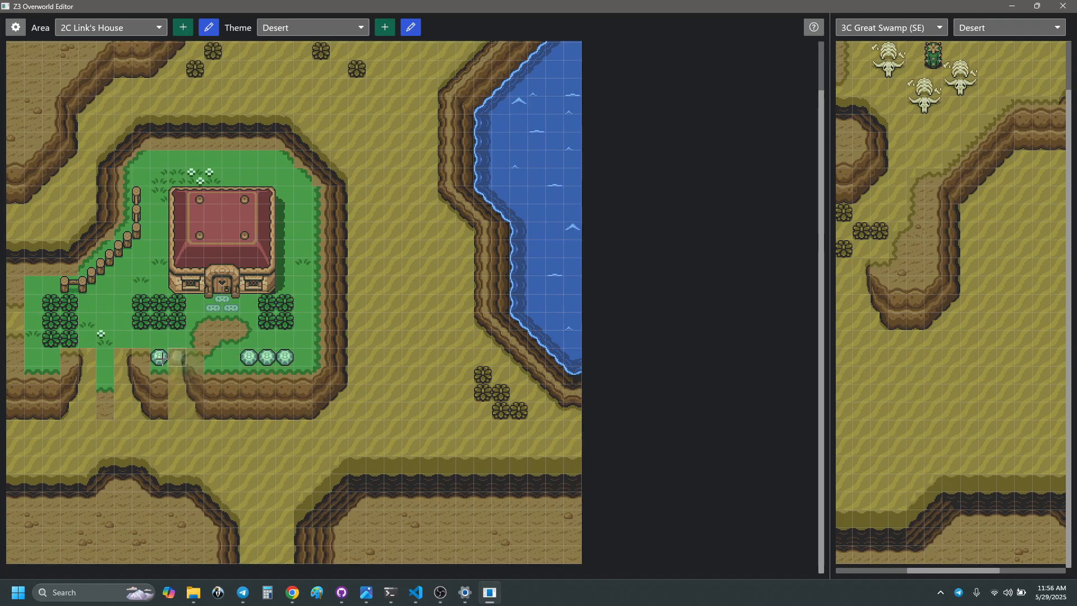
click(160, 358)
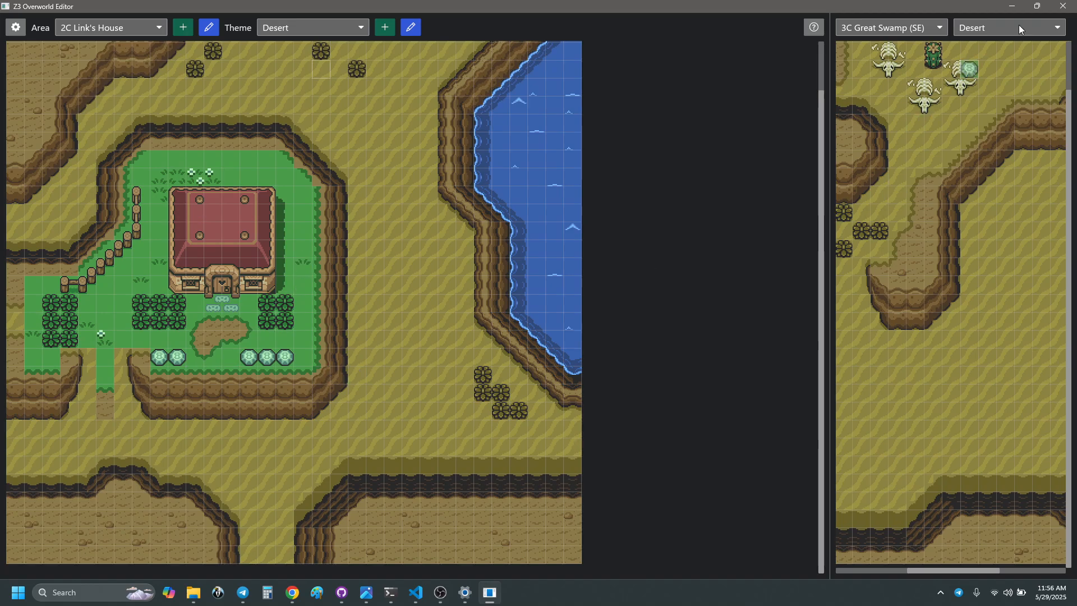
- Load 18 Kakariko Village in the side view and copy the red roof tiles of Link's house
click(931, 29)
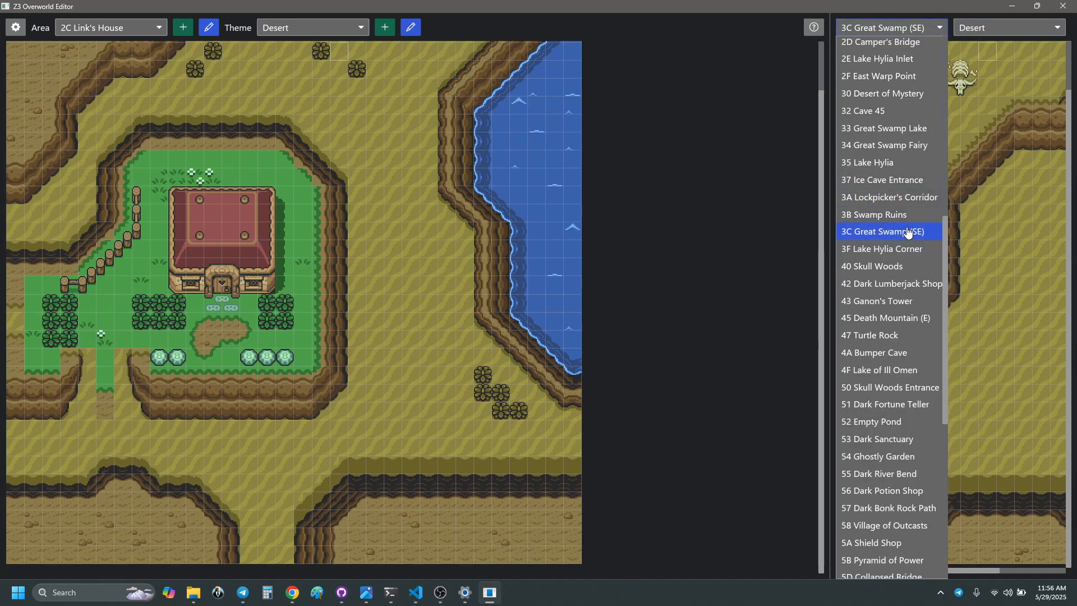
scroll(918, 247, up, 3)
scroll(917, 246, up, 1)
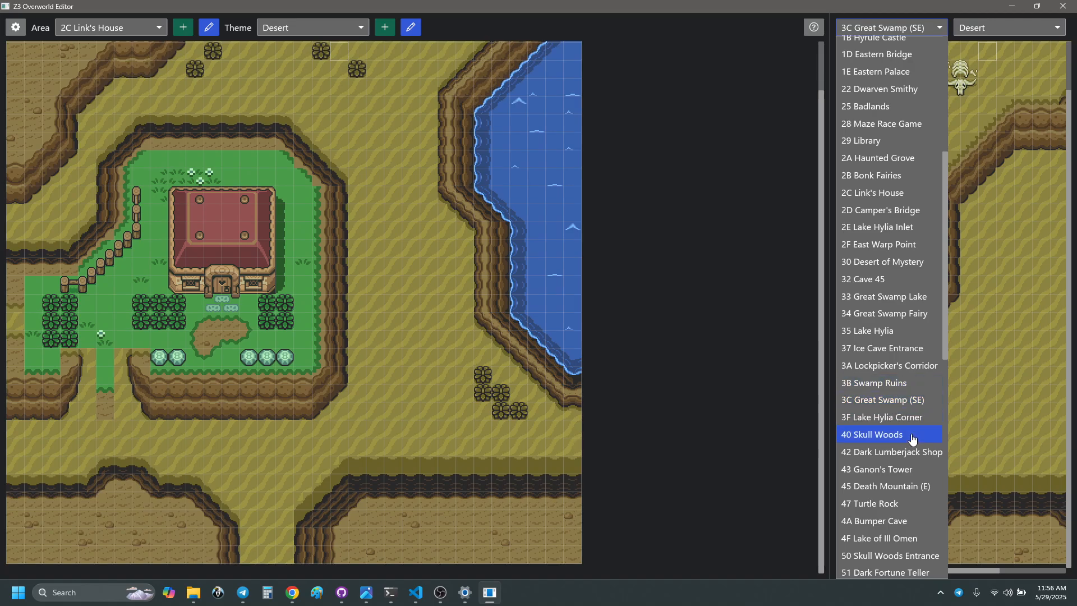
scroll(882, 241, up, 2)
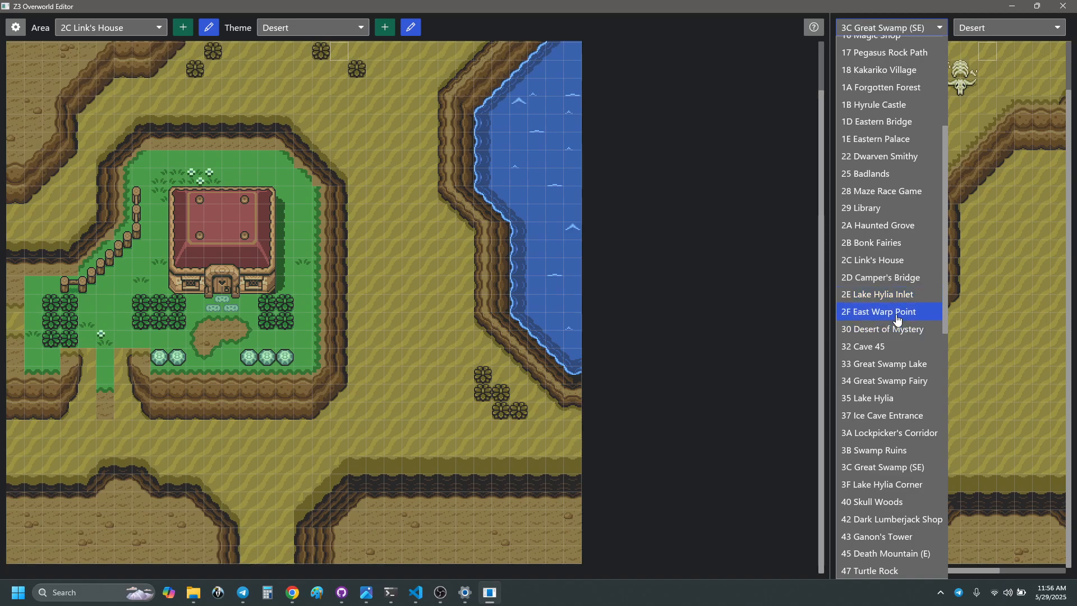
scroll(895, 314, up, 2)
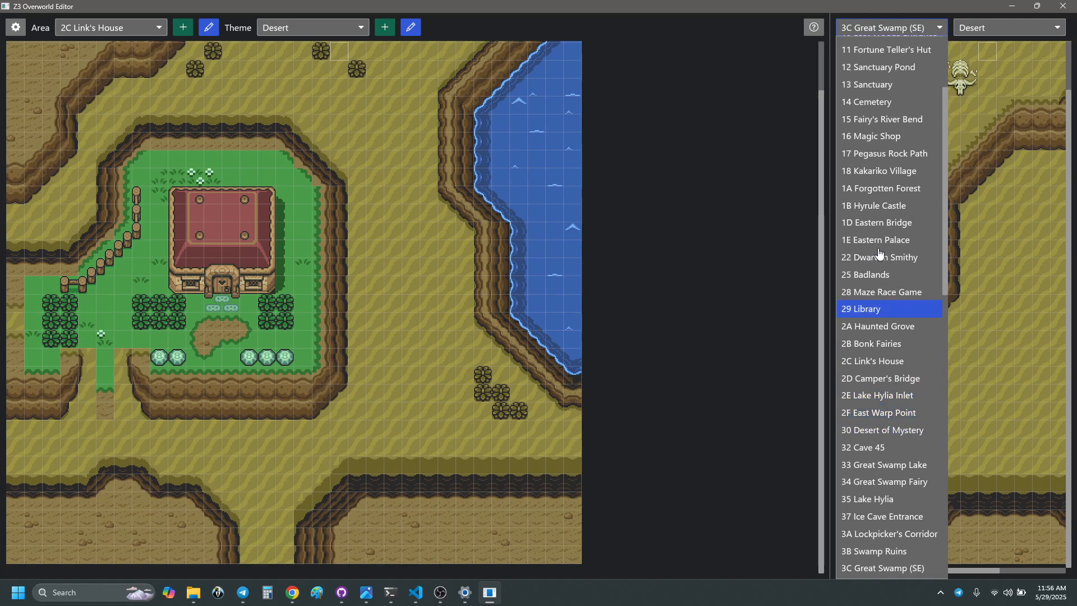
click(873, 177)
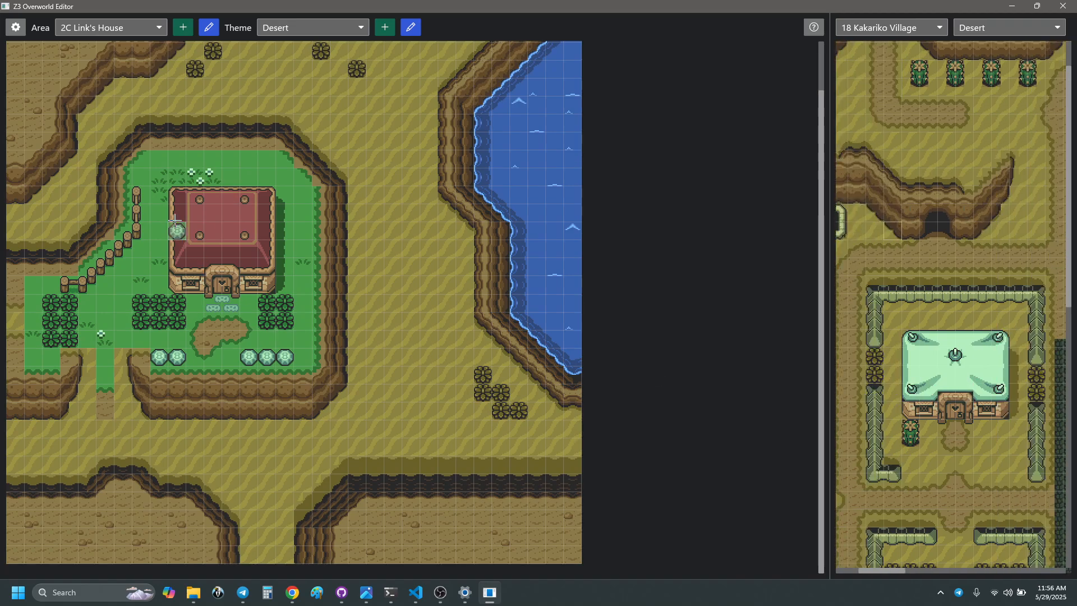
right_drag(259, 258, 266, 263)
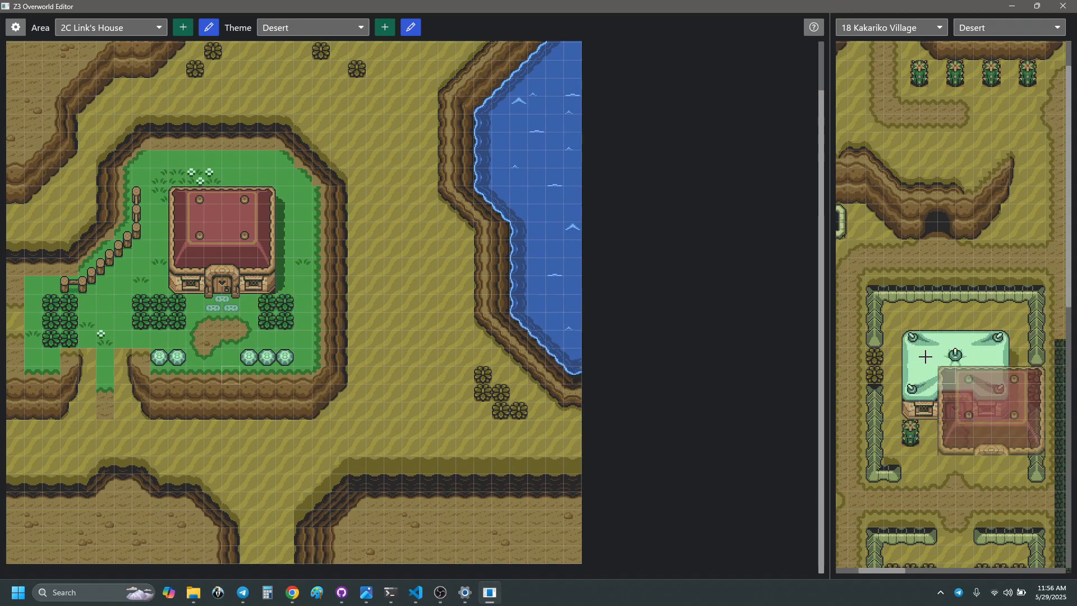
- Copy a pale green house roof from Kakariko Village and place it over the red roof of Link's house
scroll(909, 357, right, 12)
scroll(945, 357, right, 8)
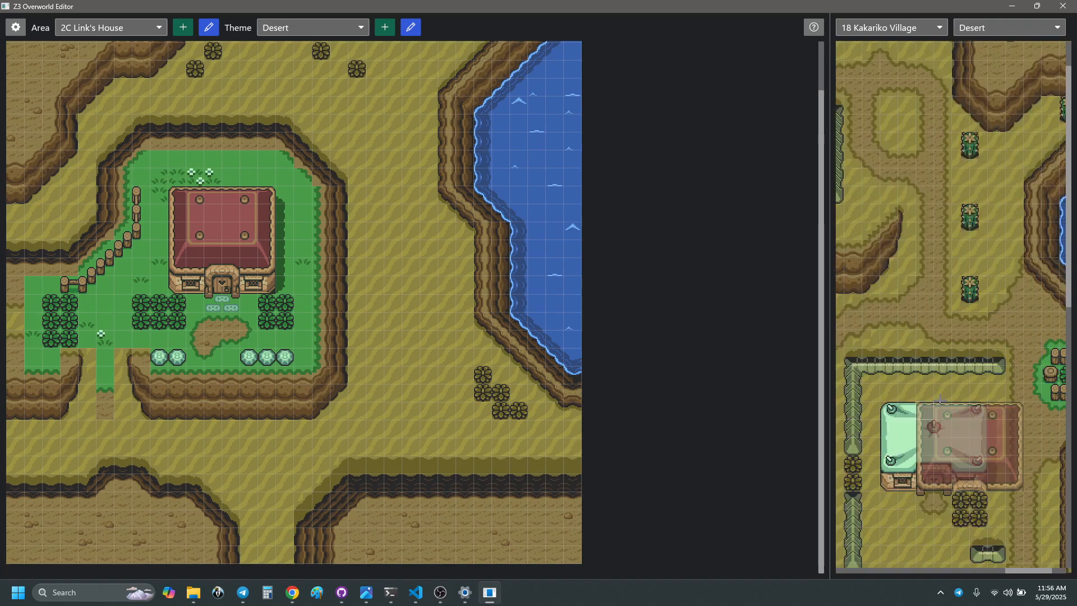
scroll(937, 392, right, 2)
scroll(942, 393, left, 3)
scroll(942, 390, down, 2)
scroll(941, 389, down, 5)
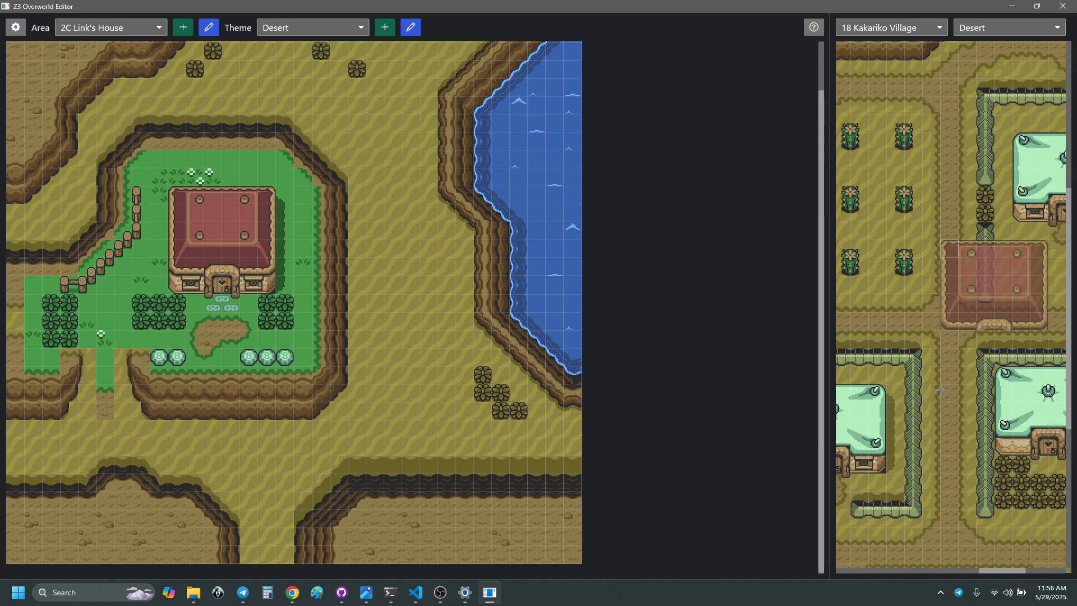
scroll(936, 388, left, 3)
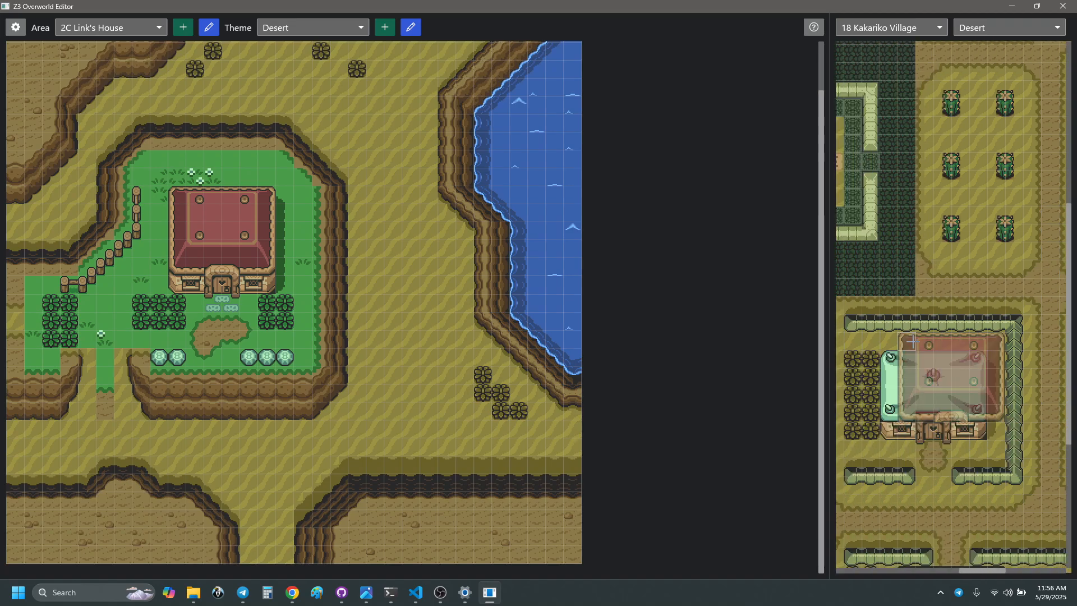
scroll(934, 387, left, 5)
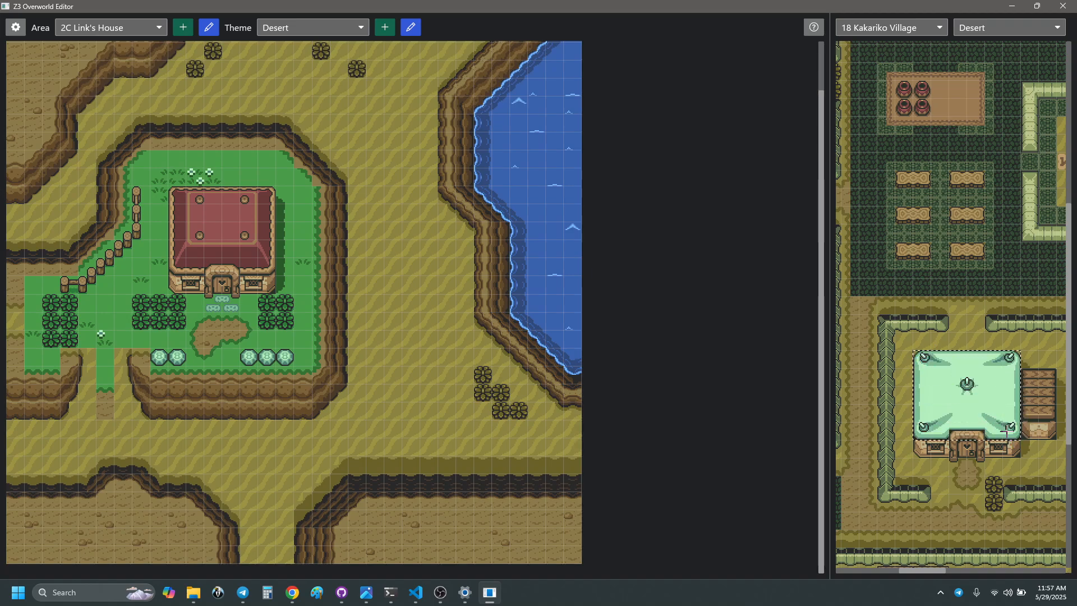
click(260, 268)
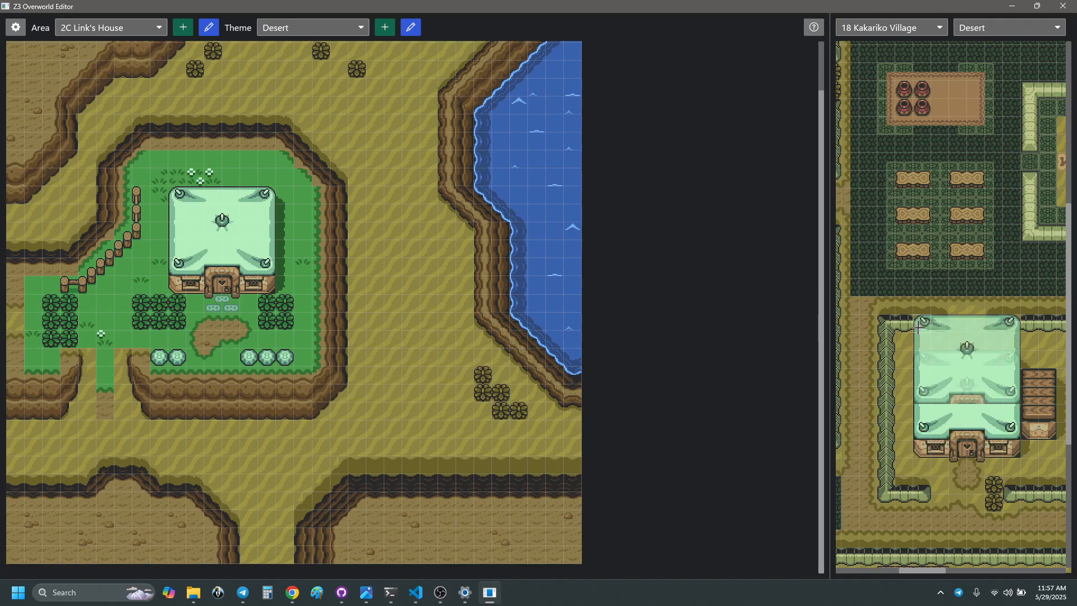
- Copy the upper plank section of the large shop's roof in Kakariko Village onto the upper part of the roof of Link's house
scroll(918, 327, down, 8)
scroll(901, 401, right, 4)
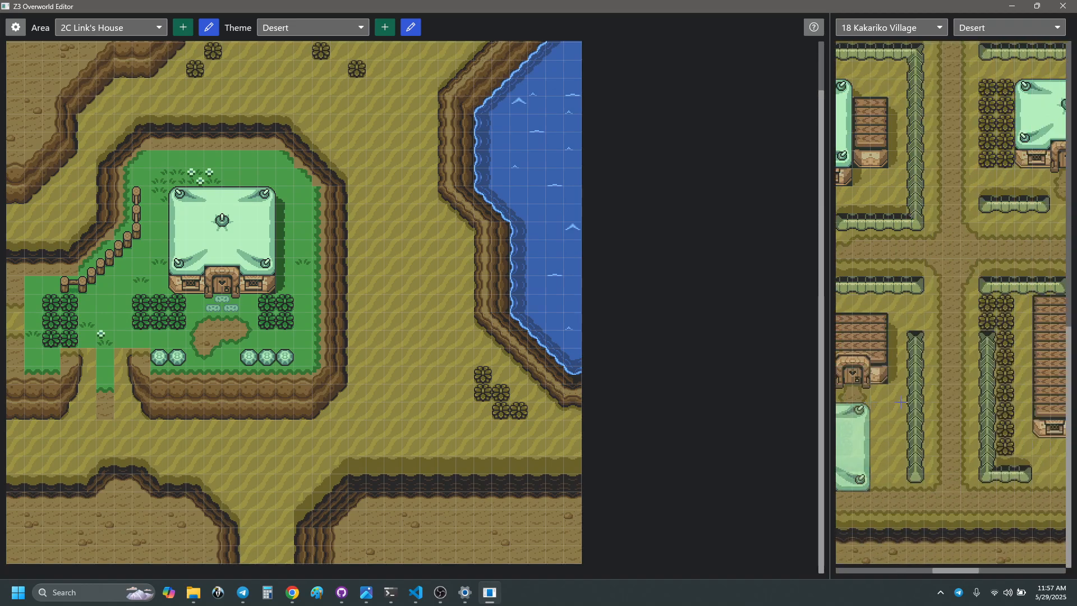
scroll(925, 364, right, 5)
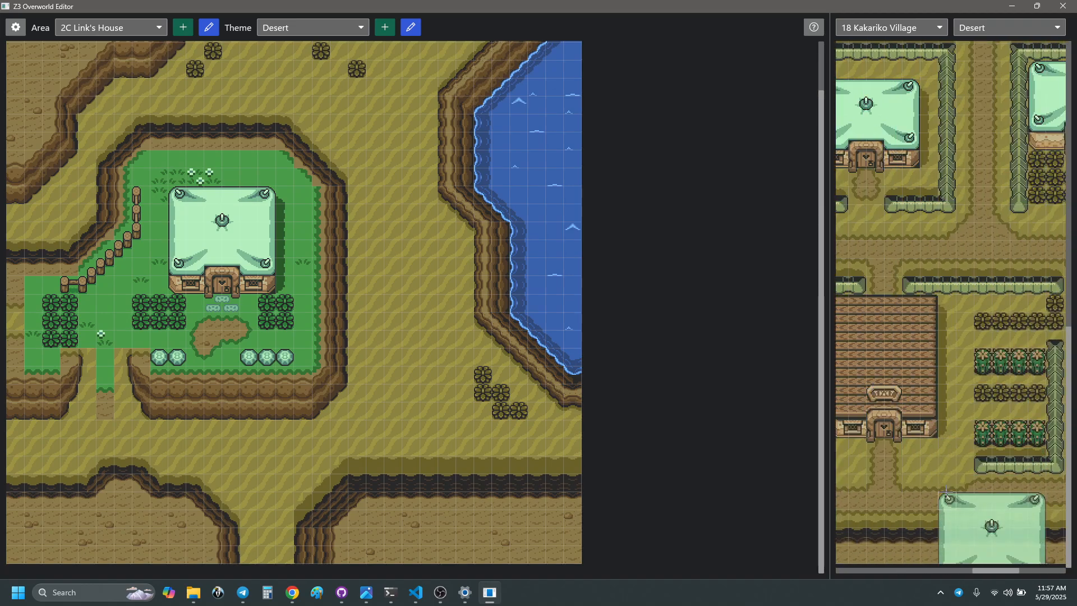
scroll(946, 491, left, 4)
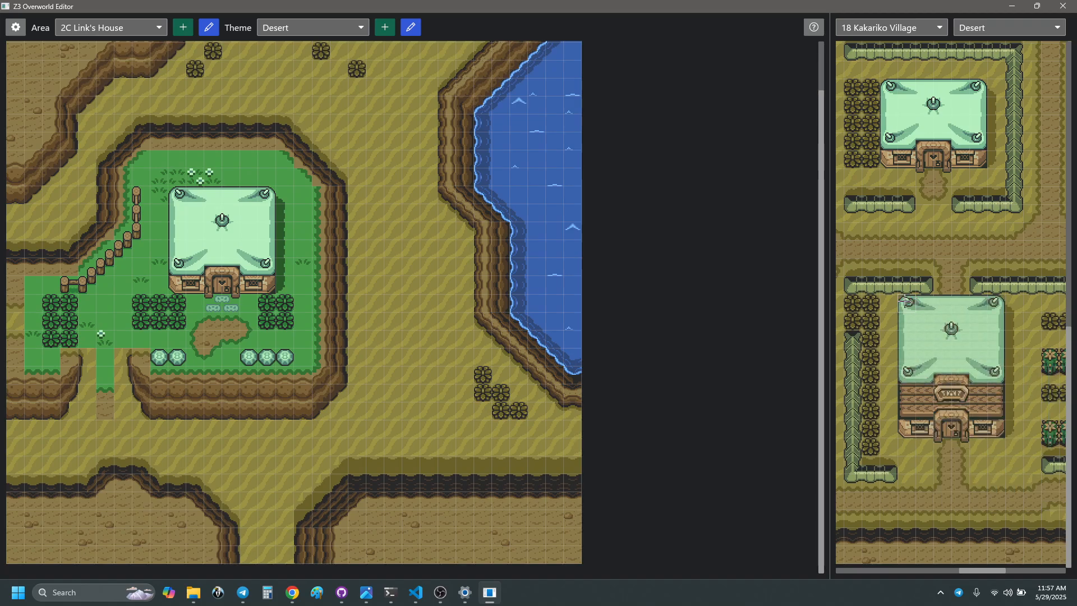
right_drag(900, 295, 991, 340)
right_drag(992, 410, 994, 410)
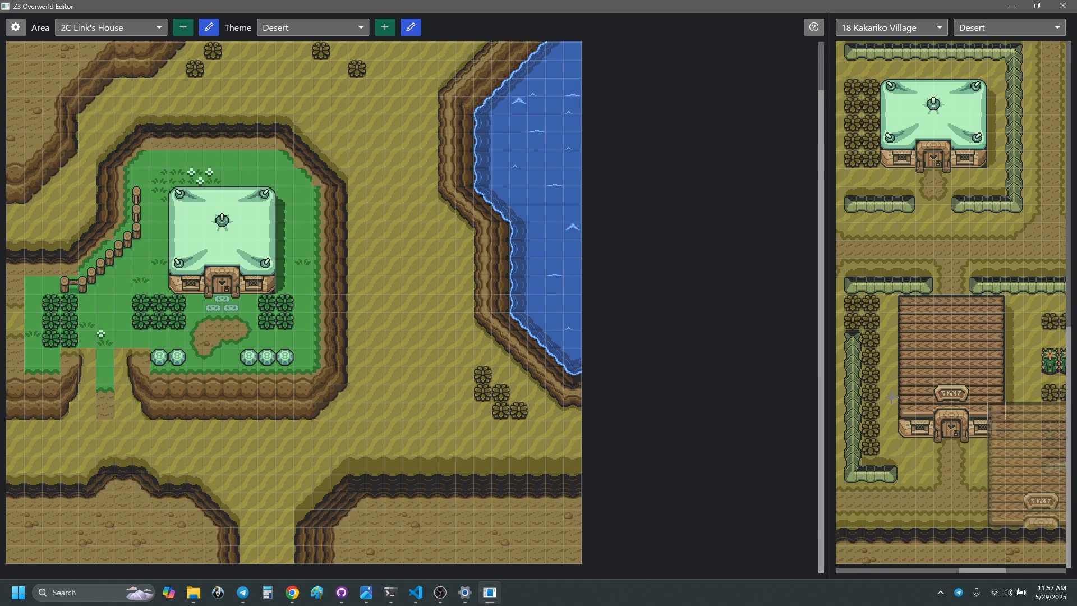
right_click(907, 300)
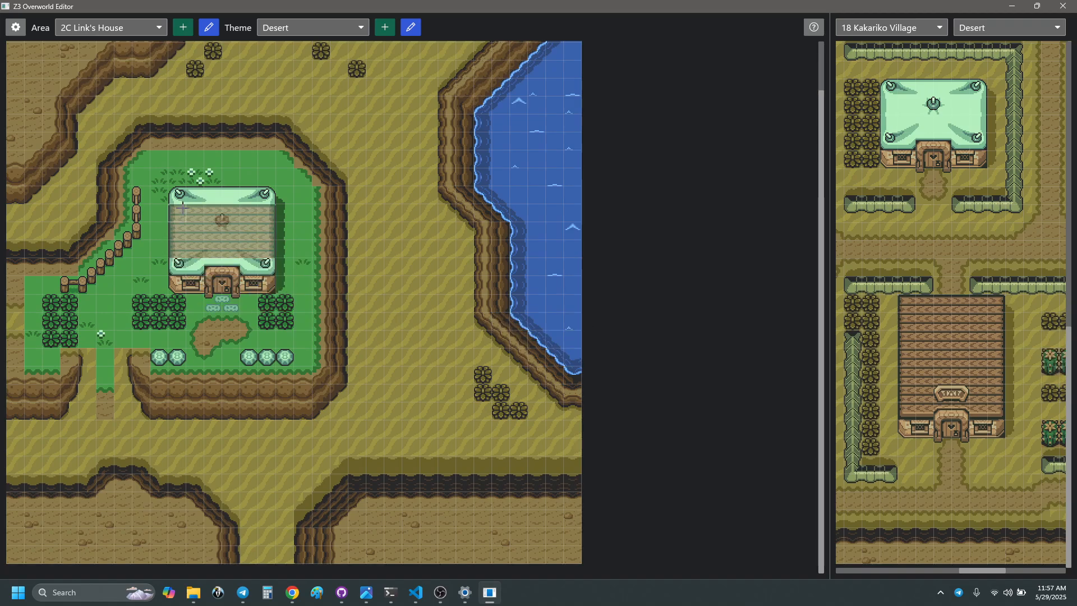
click(260, 233)
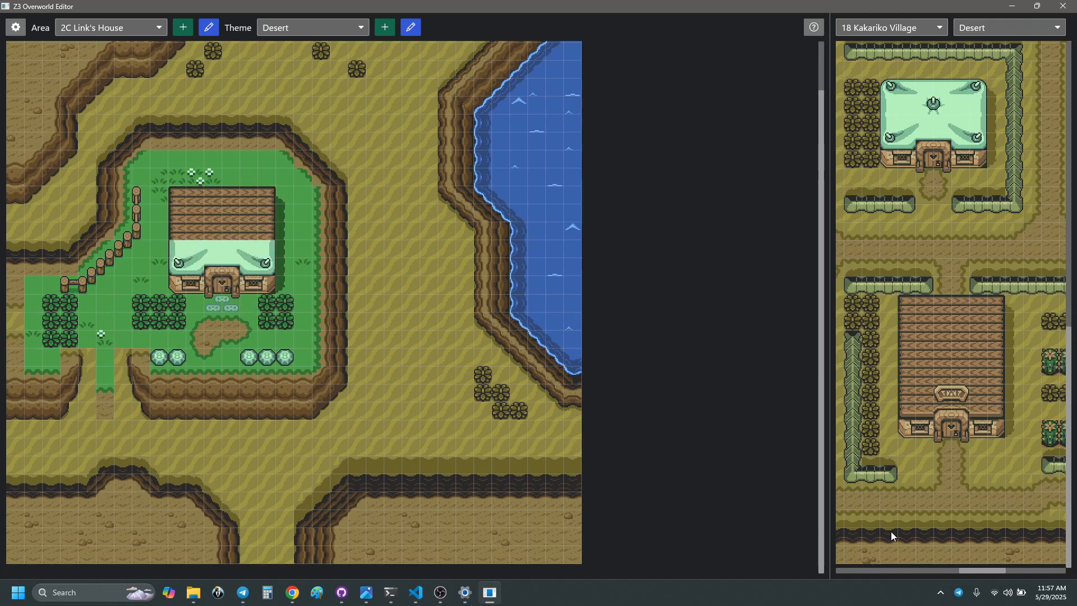
- Copy the shop's lower roof section onto the lower roof of Link's house and cover its sign with plain planks
right_click(907, 393)
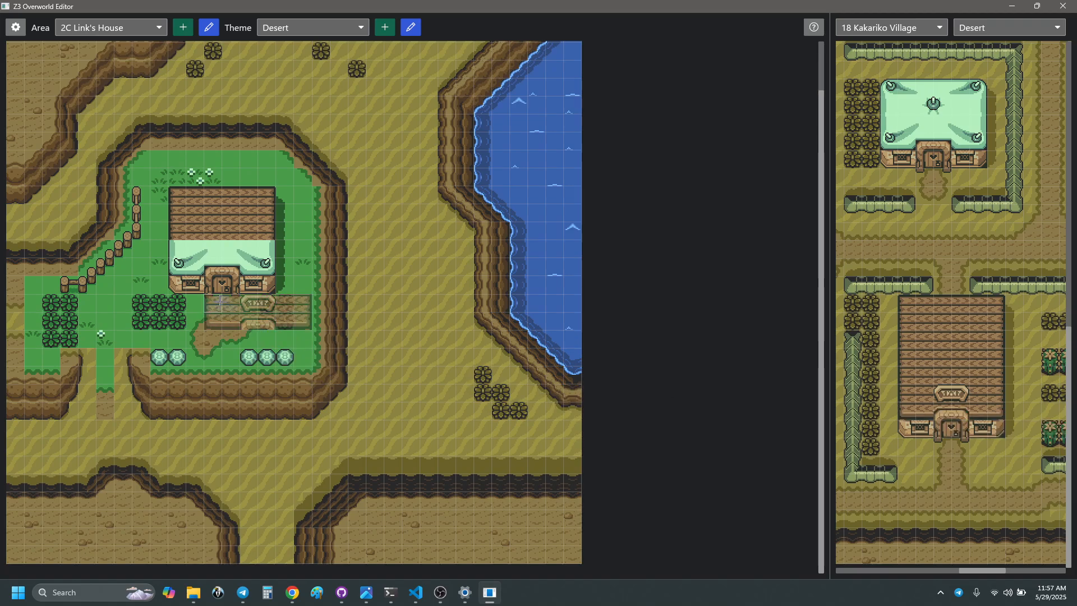
click(183, 249)
right_click(213, 231)
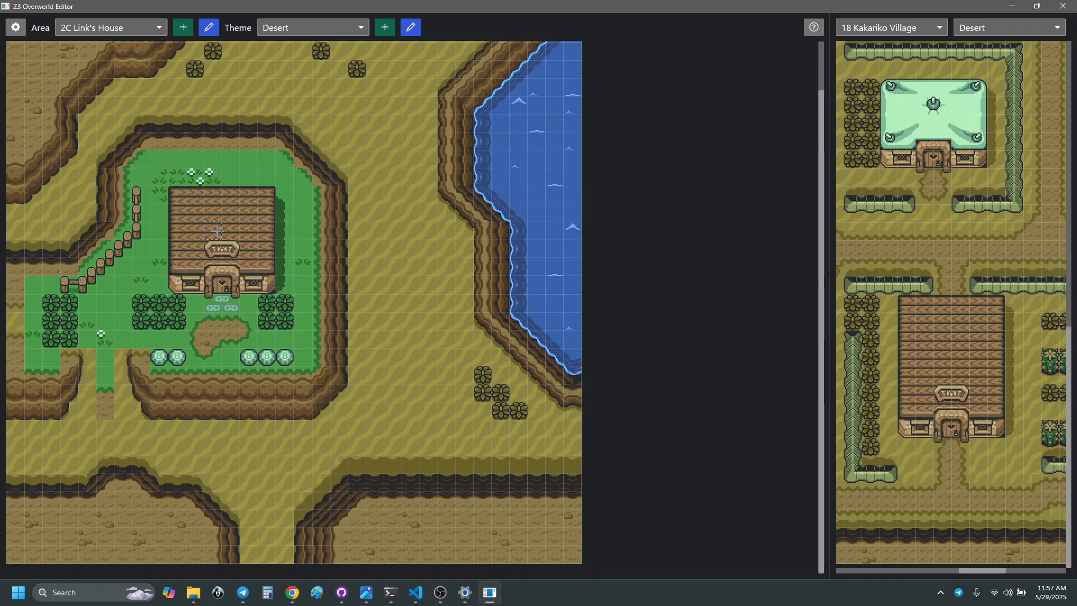
click(230, 242)
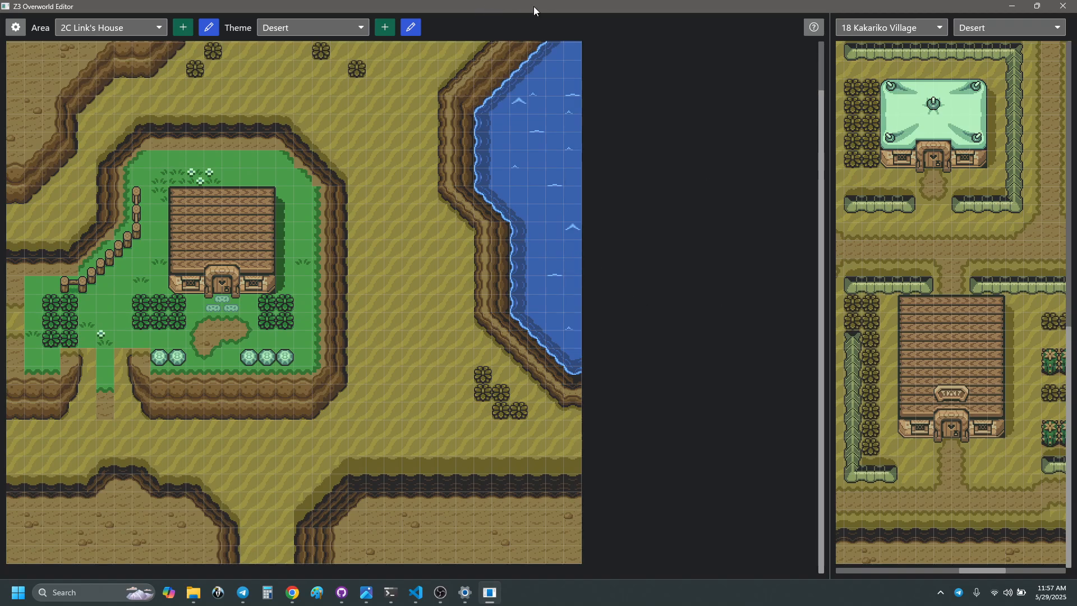
- Undo the plank roof edits on Link's house and redo them
key(ctrl+z)
key(ctrl+z)
key(ctrl+z)
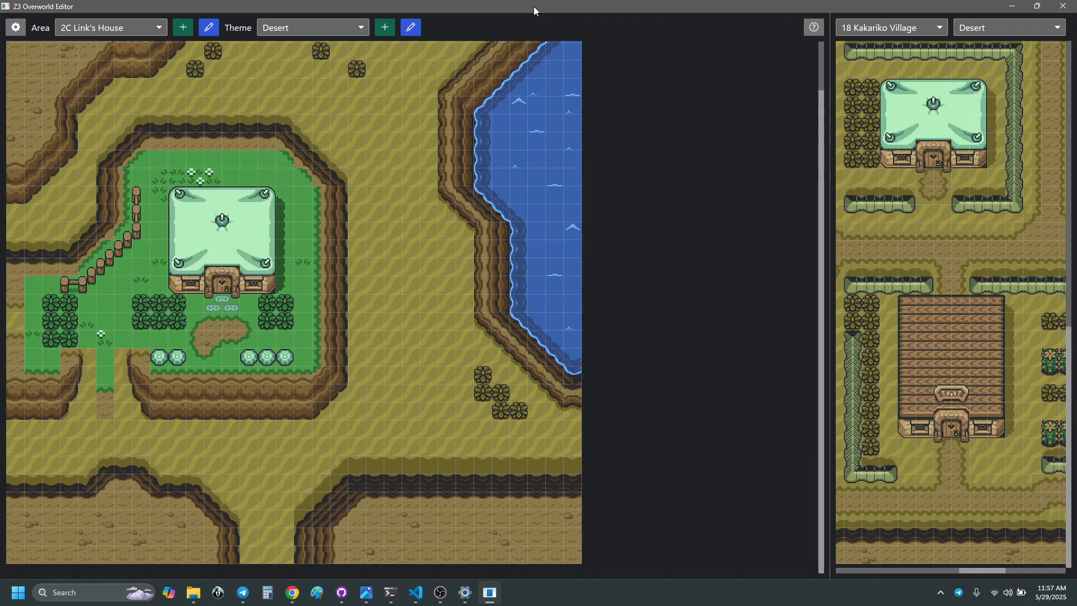
key(ctrl+y)
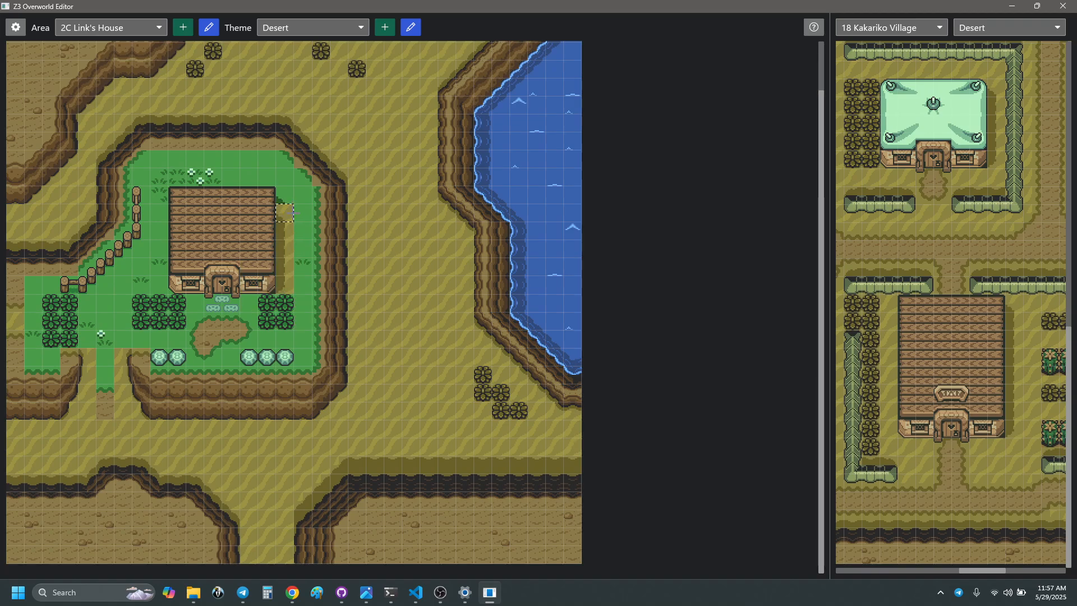
- Replace the grassy shadow beside Link's house with desert shadow tiles and the bushes right of the door with desert bushes
click(291, 202)
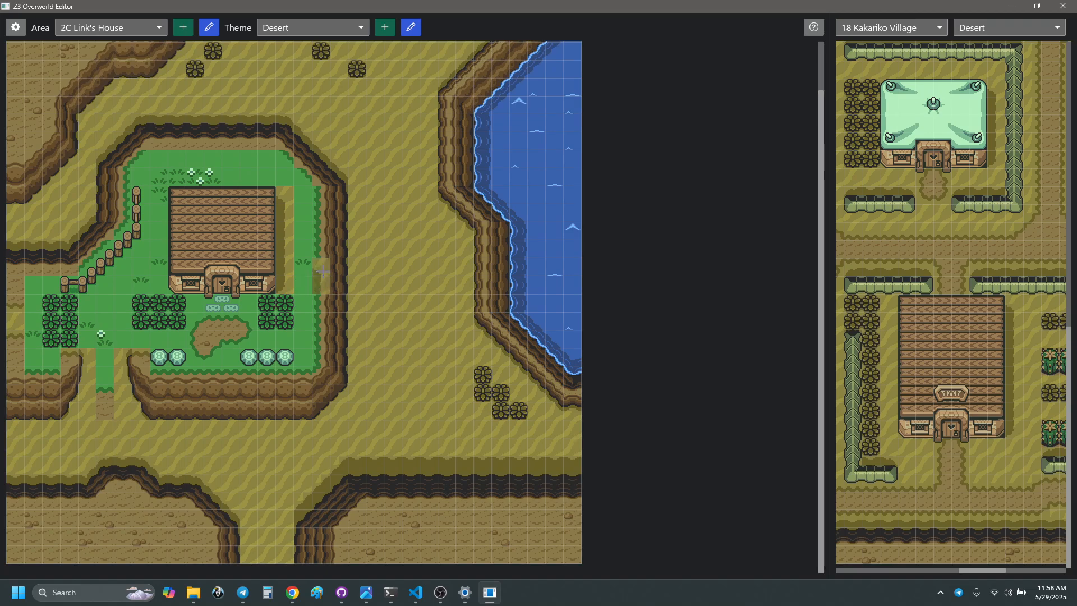
ctrl+scroll(362, 272, up, 1)
scroll(531, 337, down, 3)
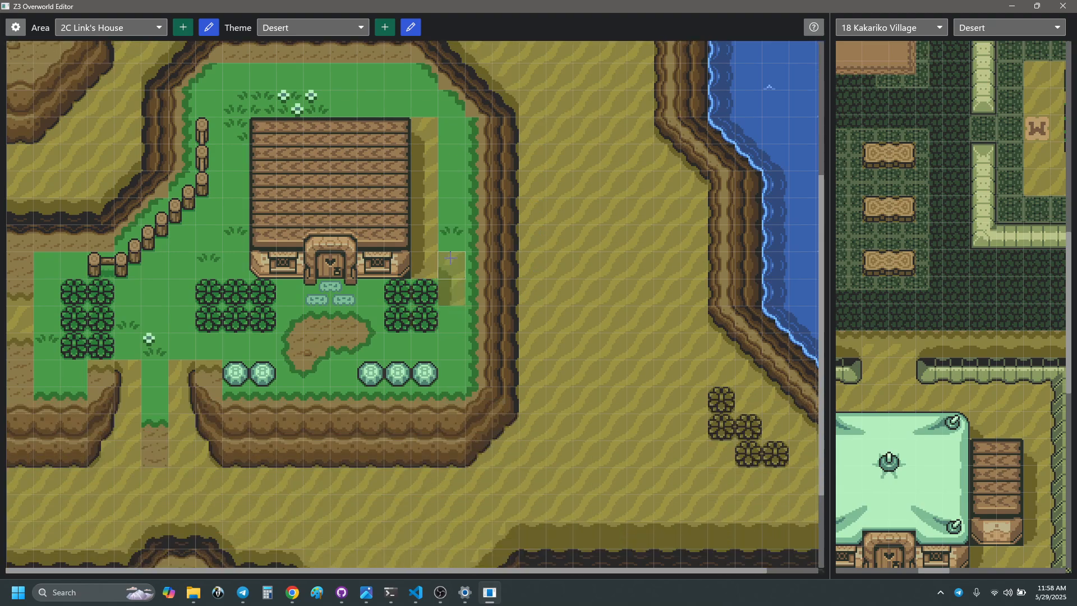
right_click(475, 249)
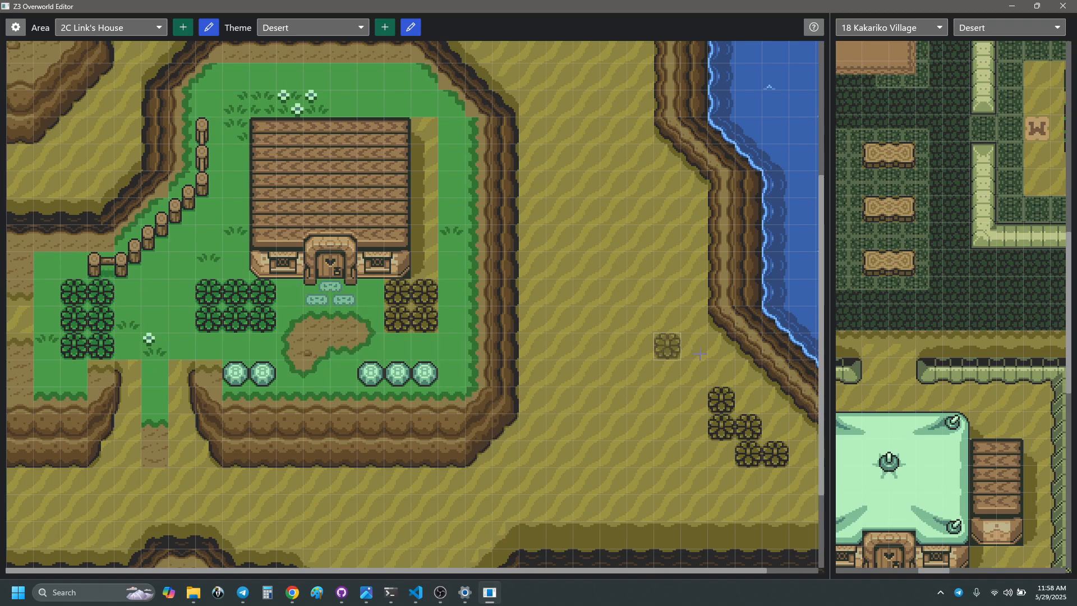
- Browse the eastern and southern parts of Kakariko Village for matching desert tiles and pick up the signpost tile
scroll(938, 352, right, 10)
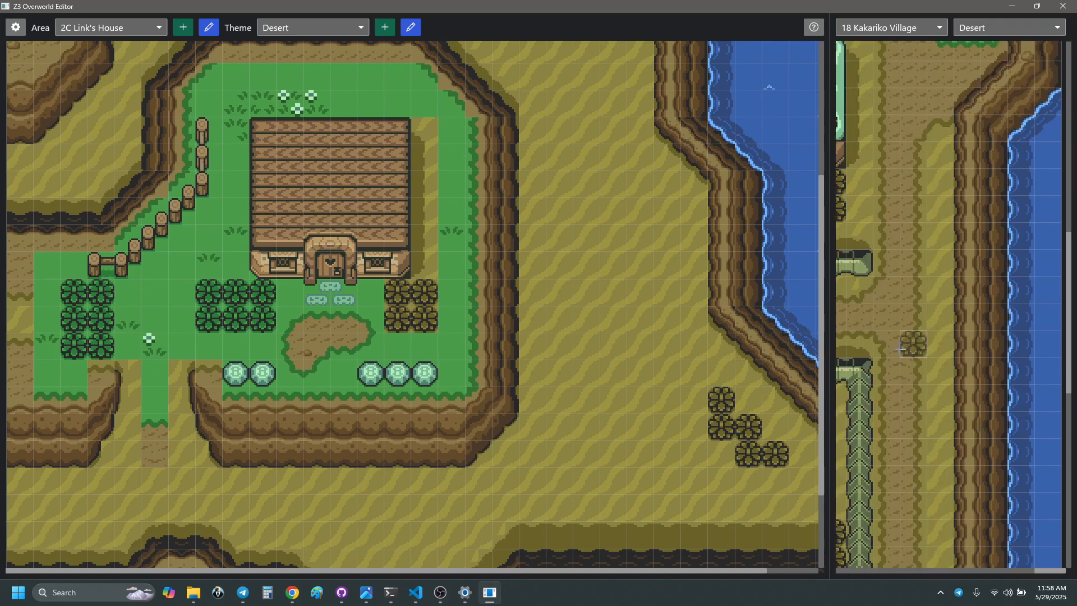
scroll(899, 349, up, 3)
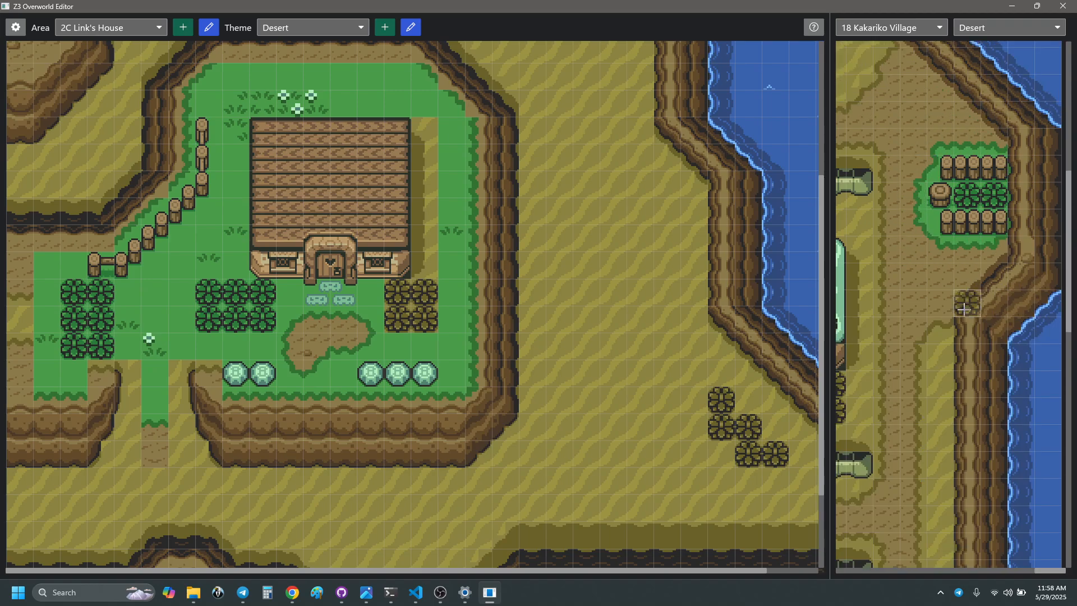
scroll(963, 303, down, 10)
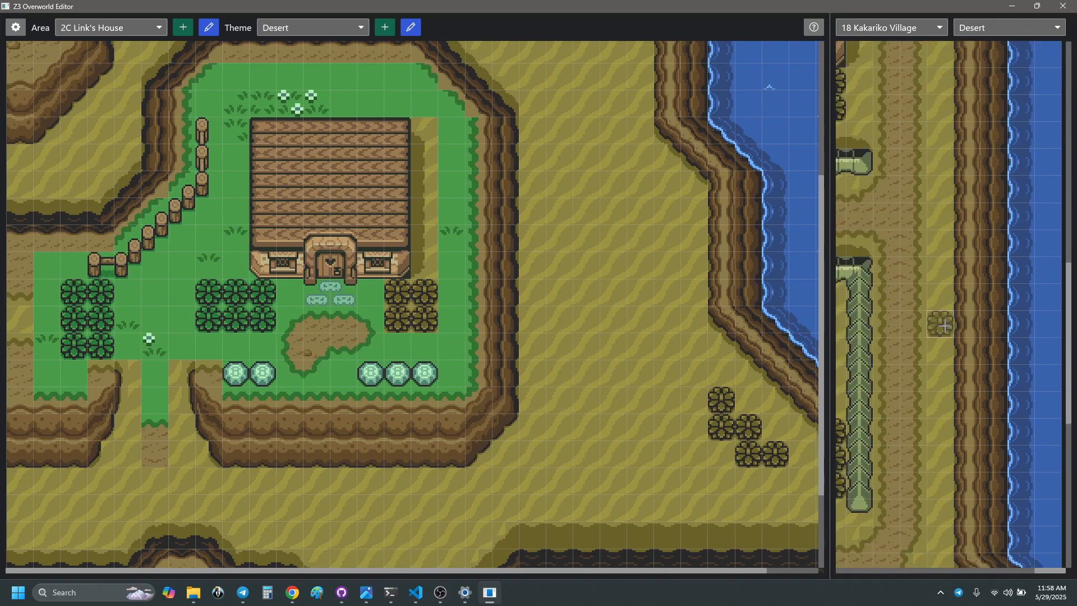
click(940, 243)
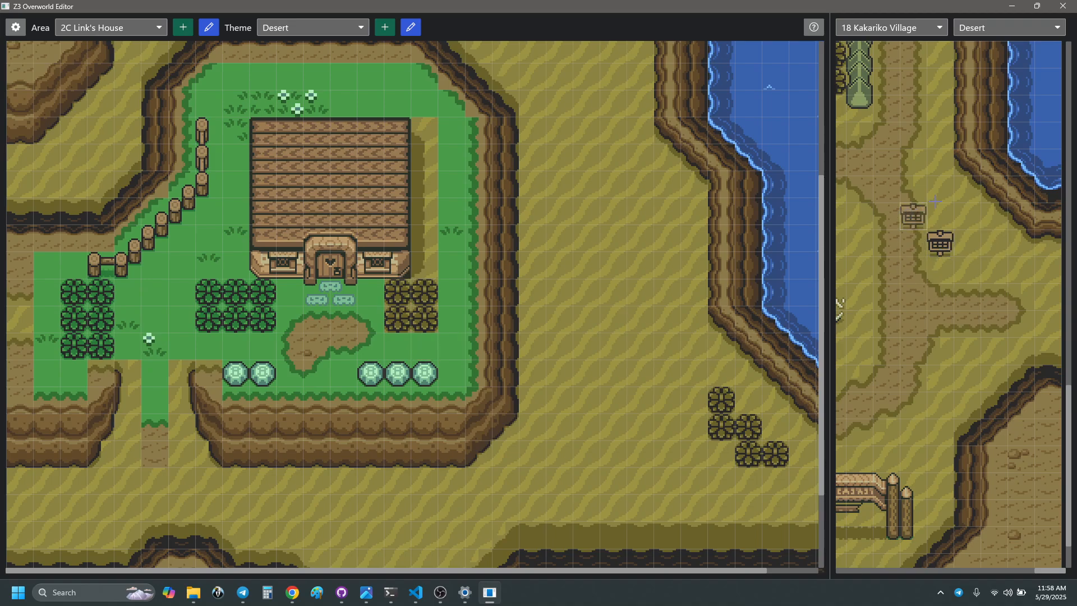
click(990, 261)
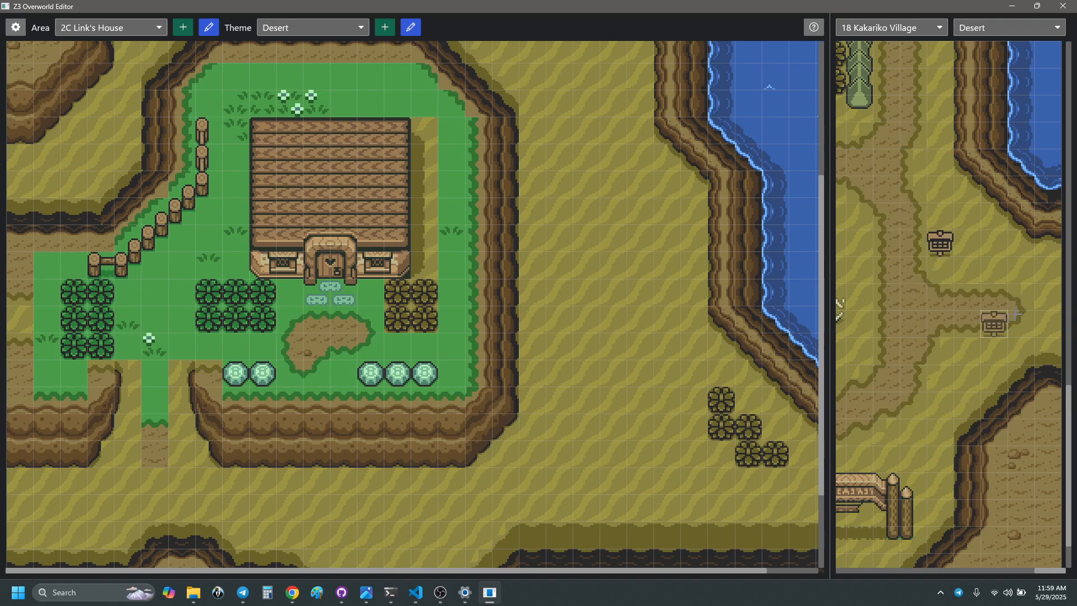
scroll(964, 322, left, 4)
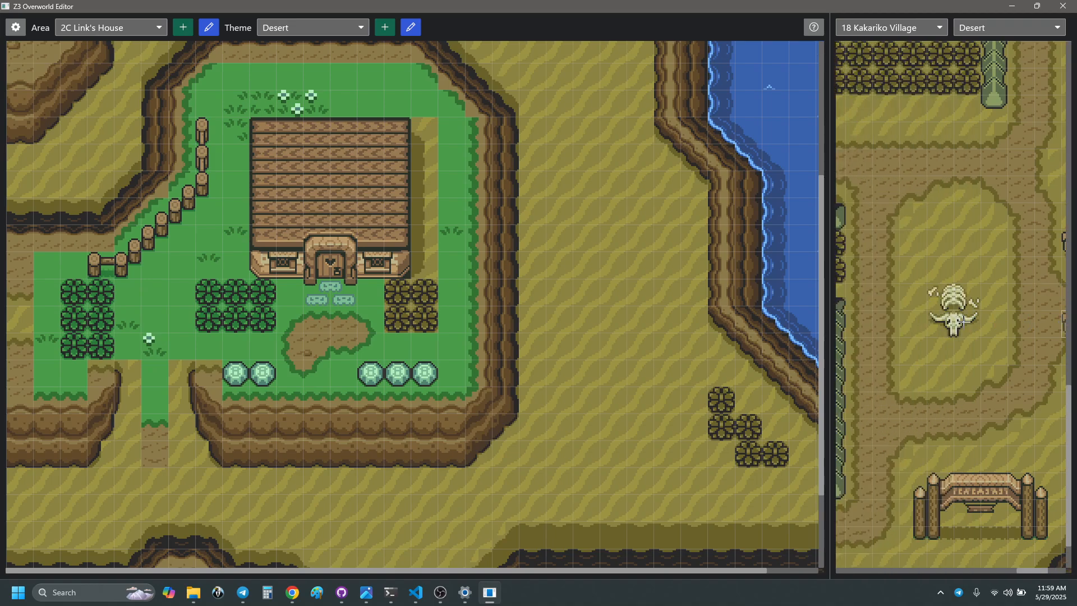
scroll(964, 322, right, 3)
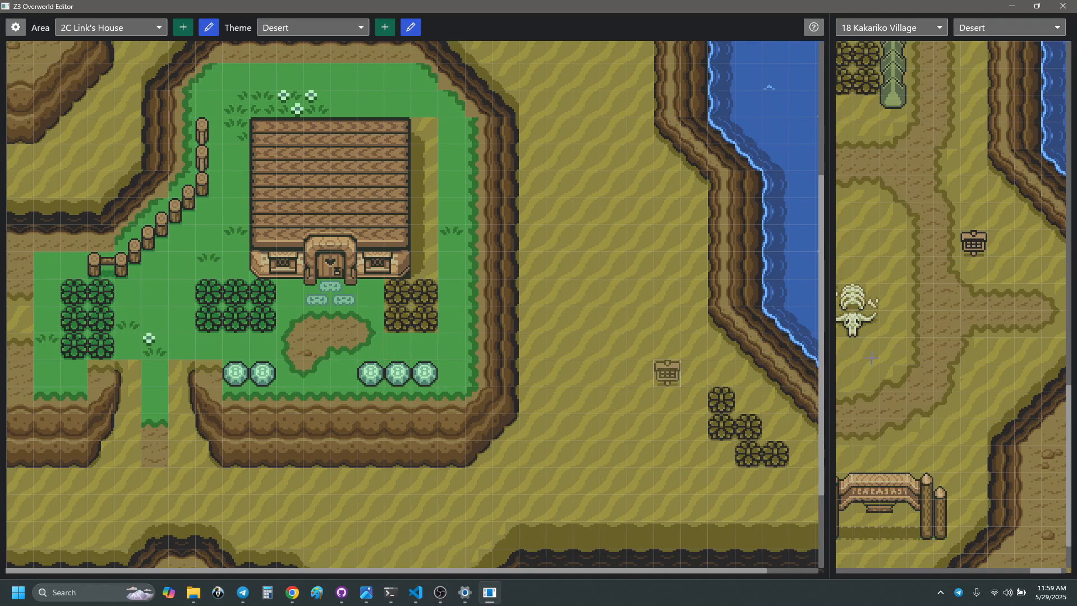
- Switch the source map to 1A Forgotten Forest and copy its desert green rock onto the three rocks southeast of Link's house
click(908, 27)
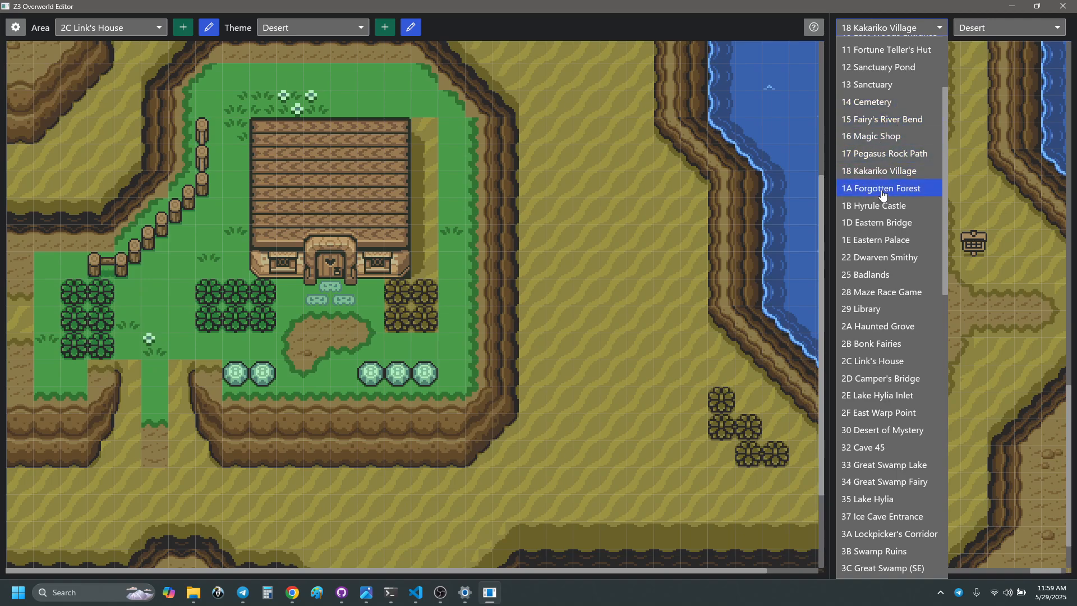
scroll(890, 187, up, 1)
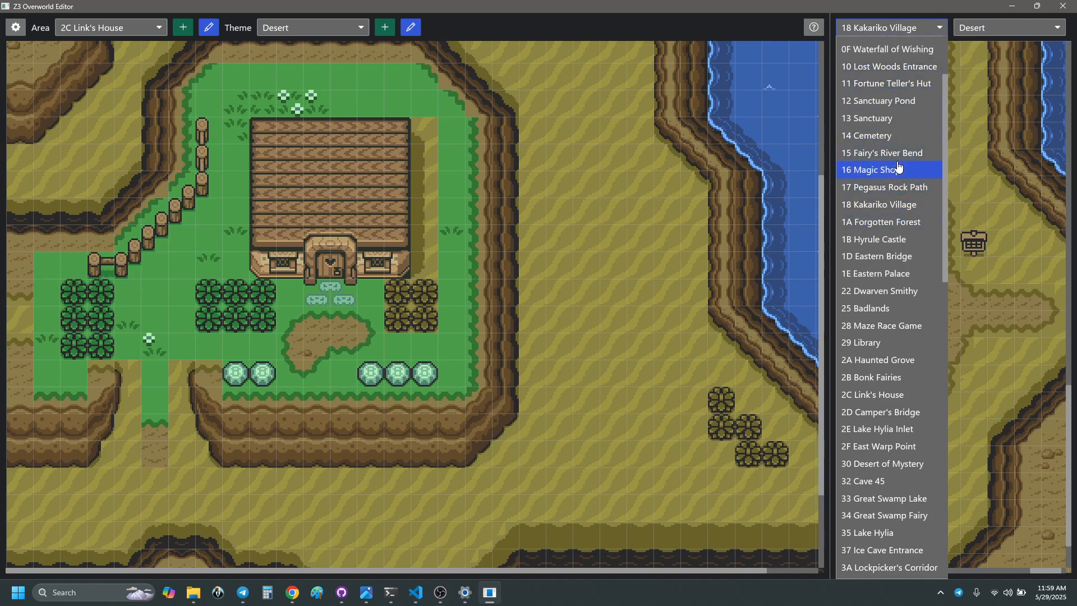
click(904, 221)
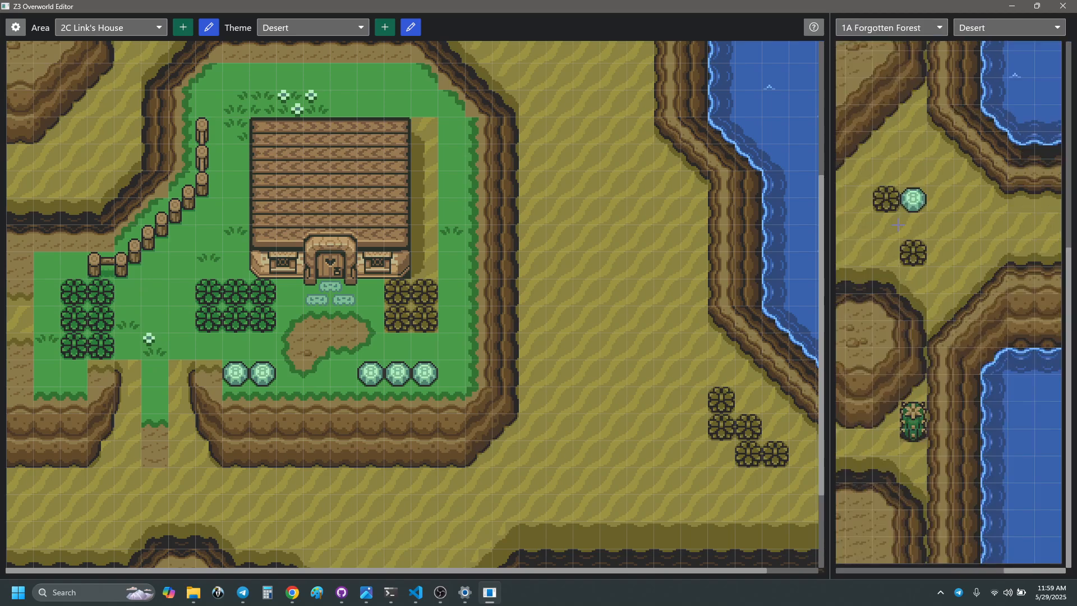
right_click(908, 205)
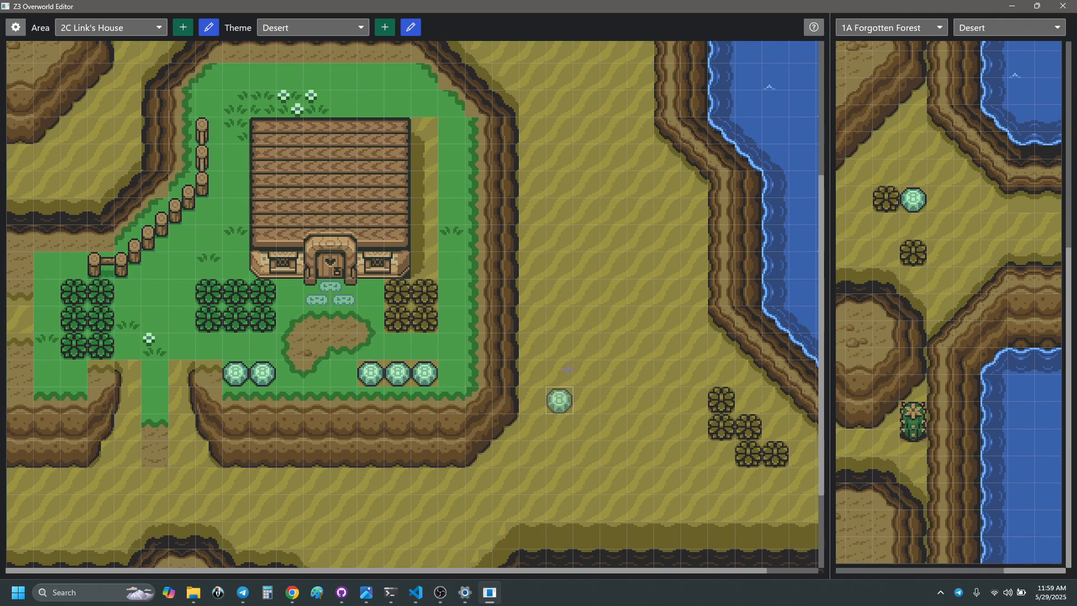
- Switch the source map to 18 Kakariko Village and copy the dirt patch in front of a village house onto Link's doorstep
click(908, 28)
click(879, 205)
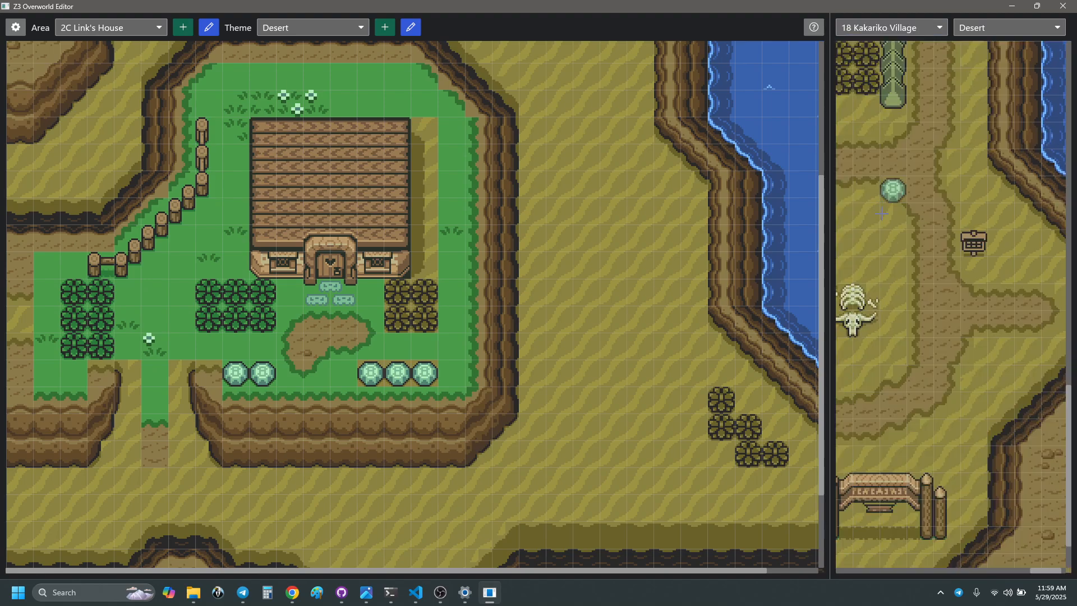
scroll(925, 319, down, 5)
scroll(926, 319, left, 8)
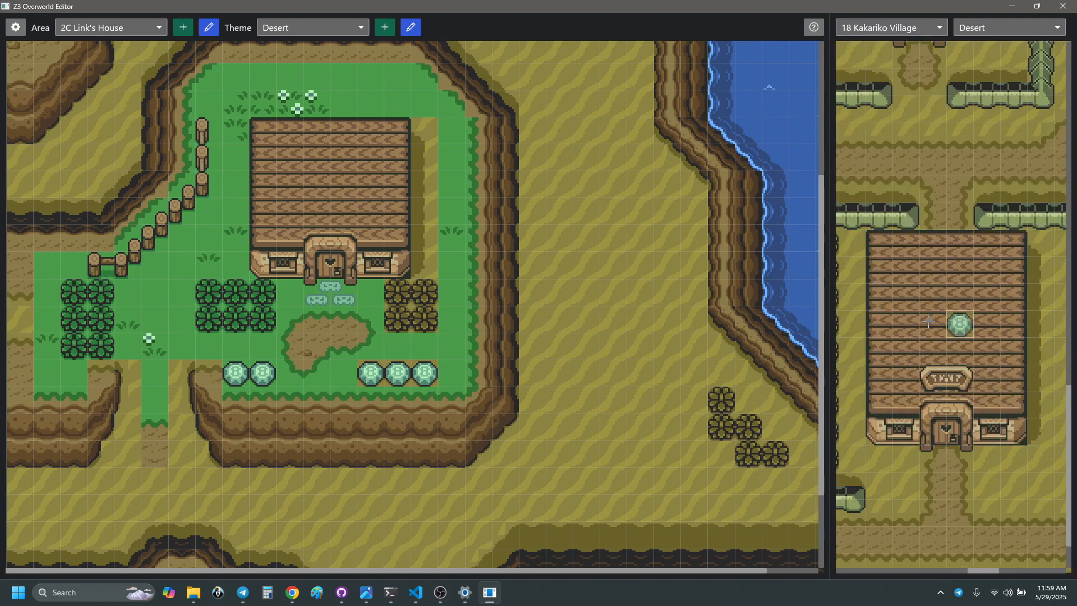
scroll(927, 322, left, 5)
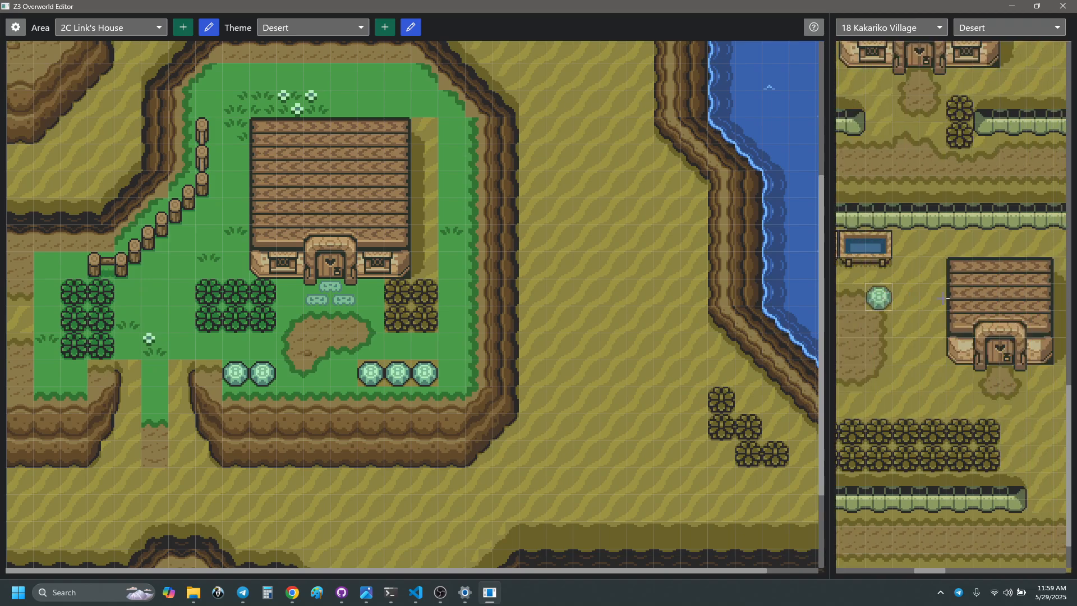
scroll(983, 263, up, 3)
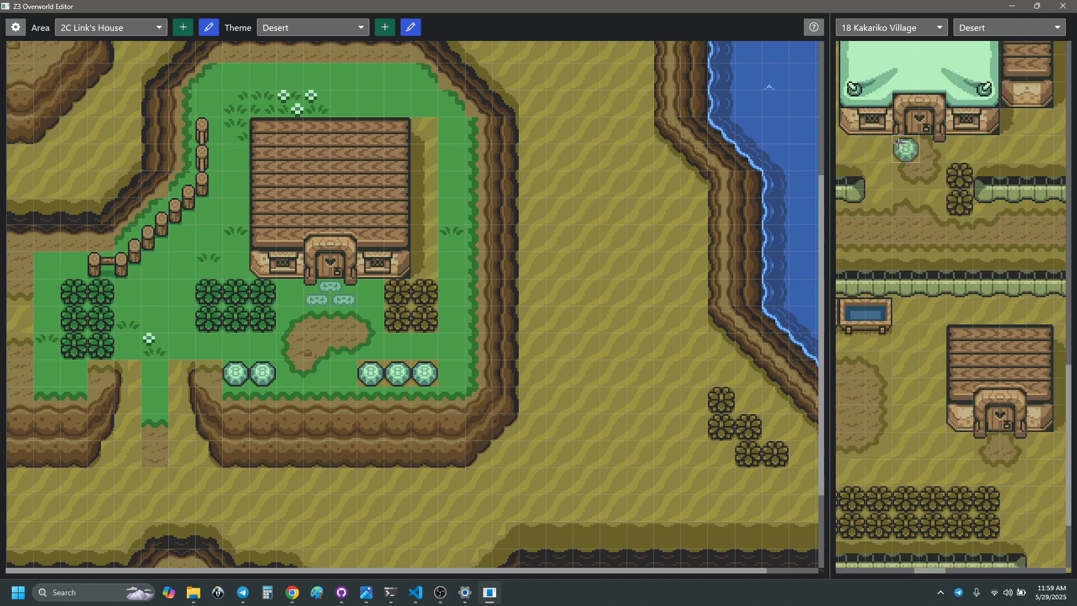
right_drag(927, 165, 928, 165)
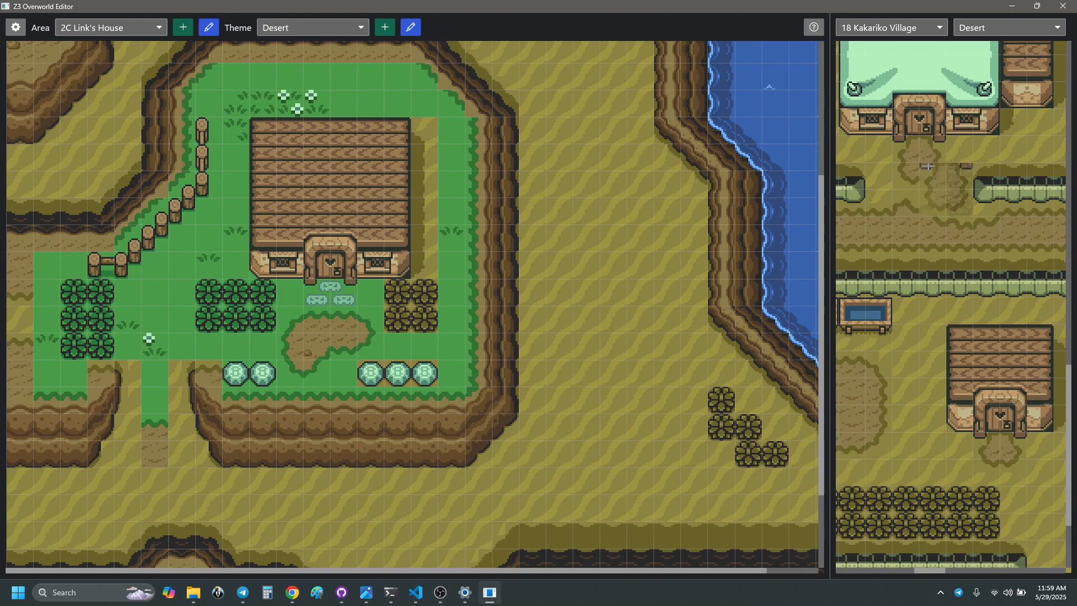
click(325, 293)
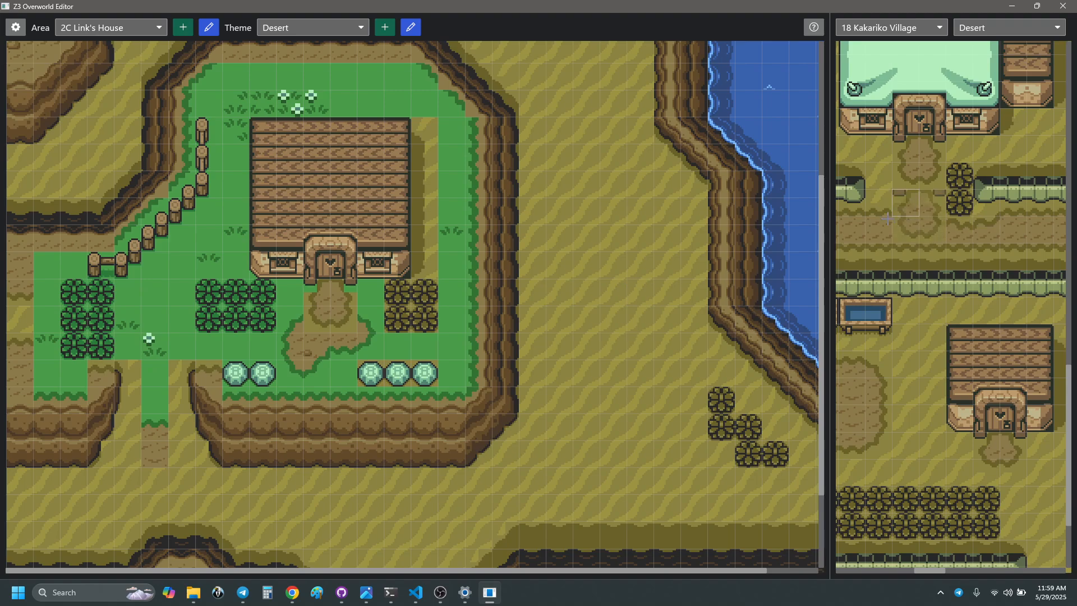
- Copy a vertical desert path edge from the Kakariko Village road onto the grass strip just east of Link's house
scroll(908, 250, right, 5)
scroll(912, 251, right, 2)
scroll(912, 251, up, 3)
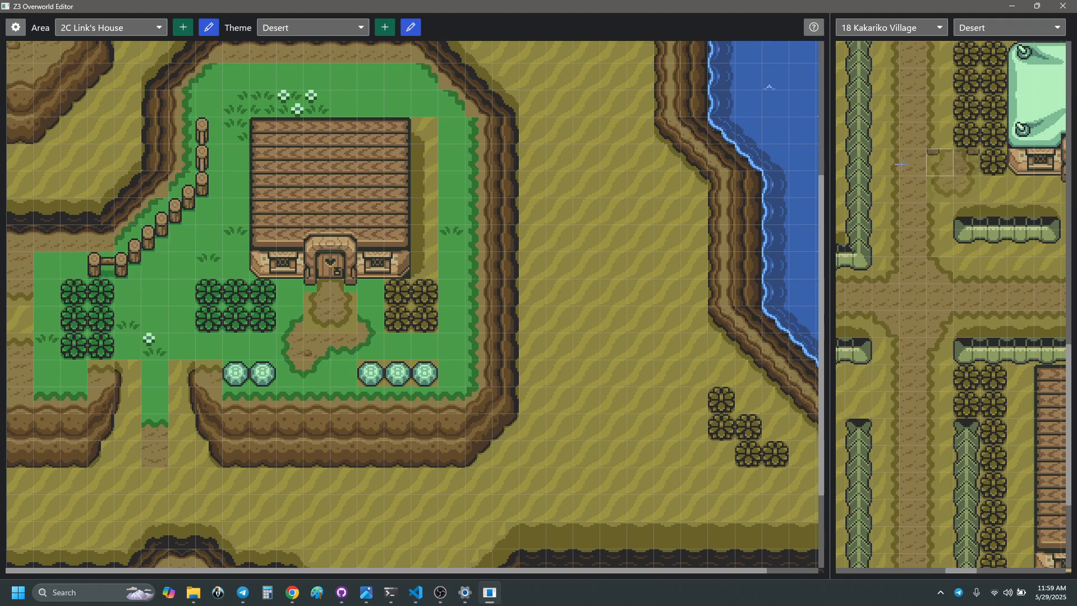
drag(894, 274, 892, 212)
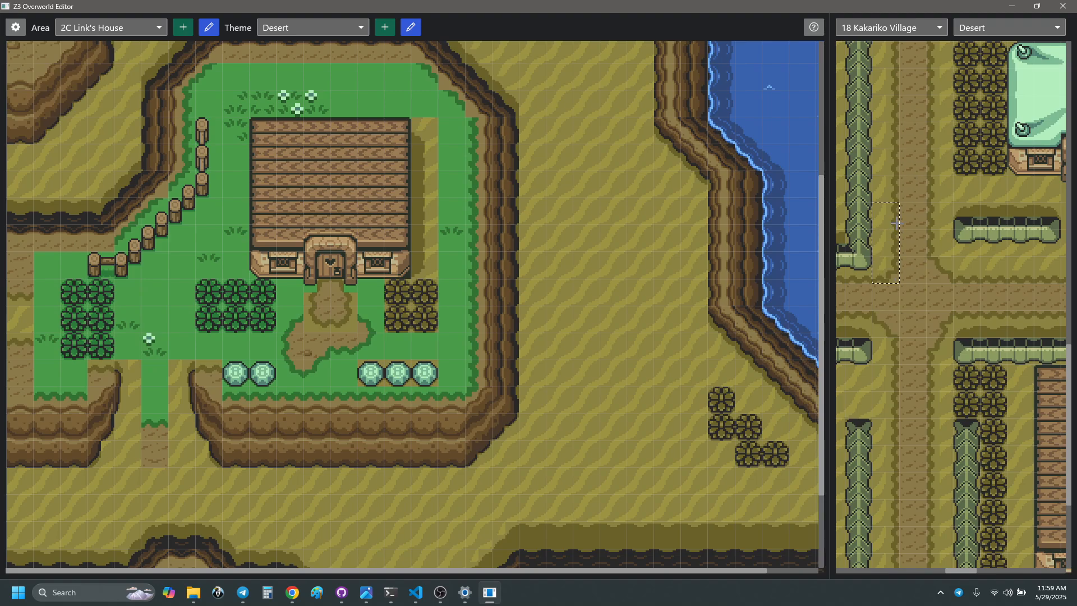
click(453, 224)
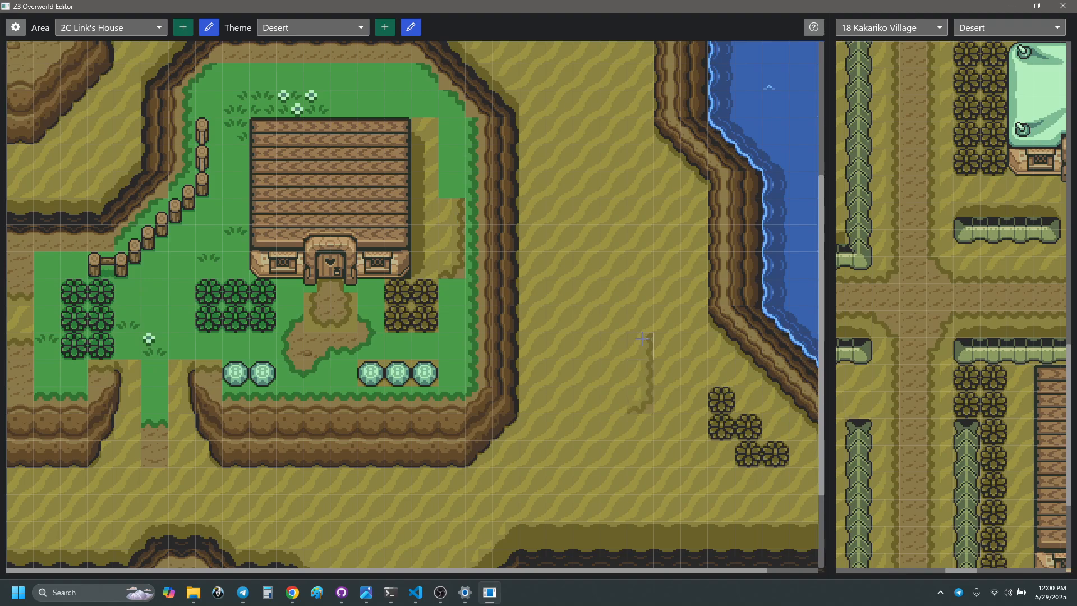
right_drag(458, 203, 458, 259)
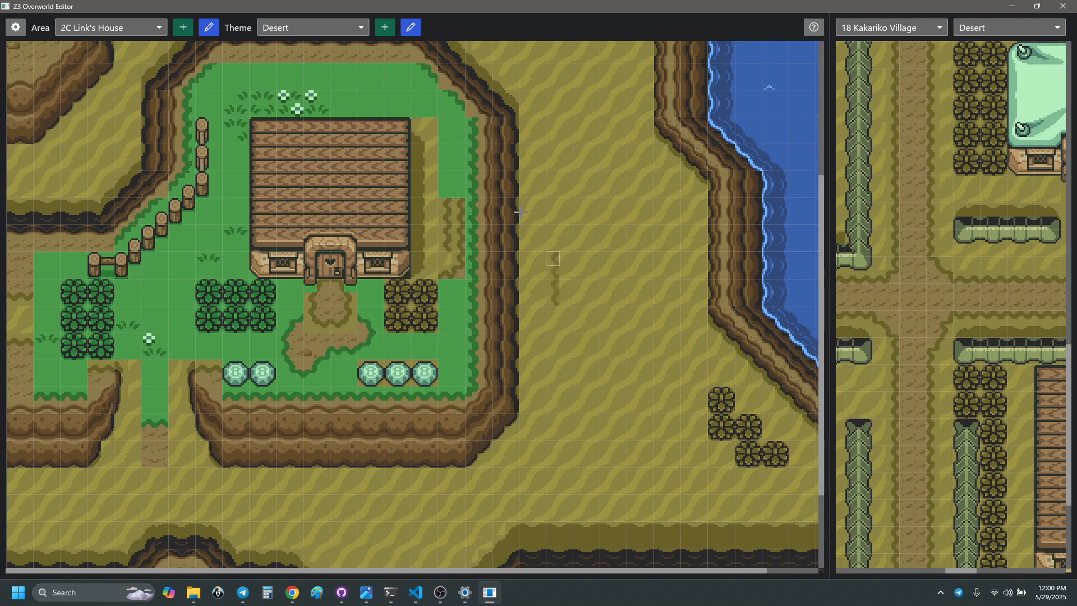
- Replace the grassy border along the inner side of the eastern cliff beside Link's house with plain desert dirt tiles
scroll(311, 113, up, 1)
scroll(129, 179, up, 2)
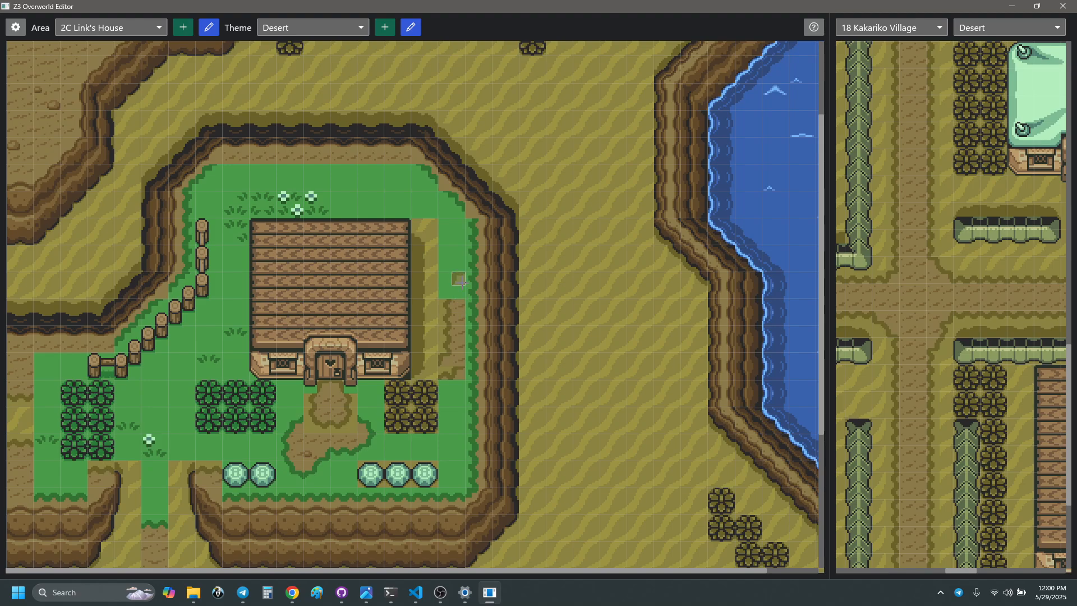
scroll(405, 360, up, 1)
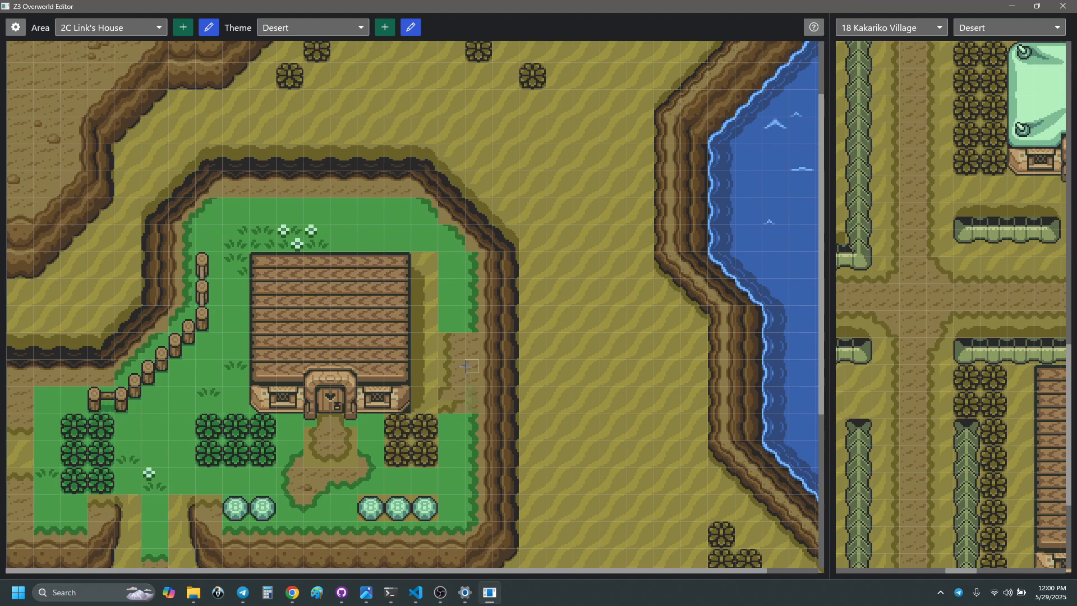
drag(467, 366, 468, 282)
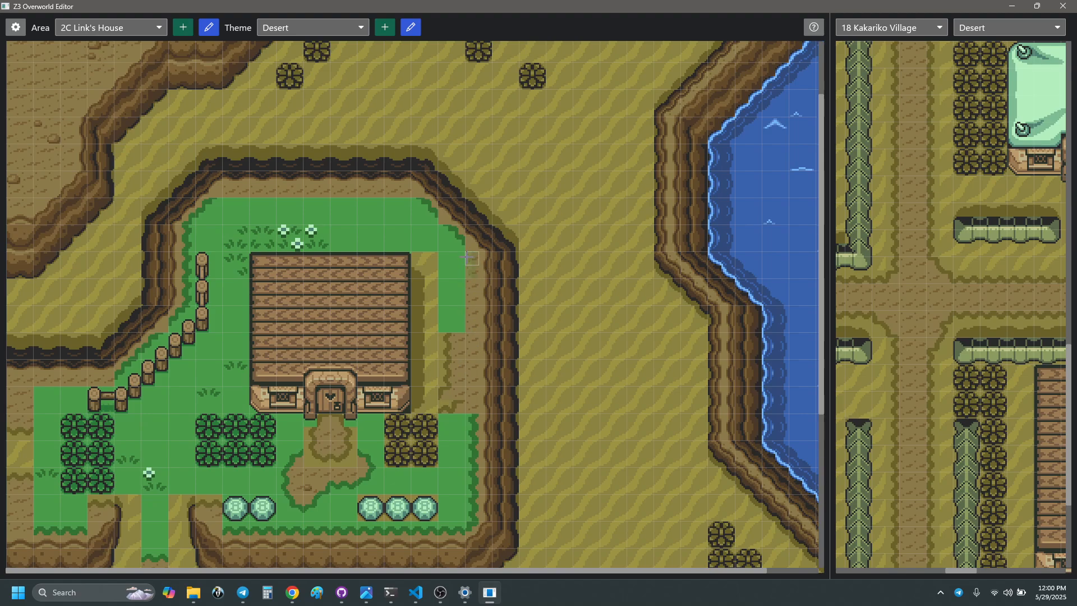
- Replace the grassy border below the three rocks southeast of Link's house with a horizontal desert path edge from Kakariko Village
scroll(470, 247, down, 2)
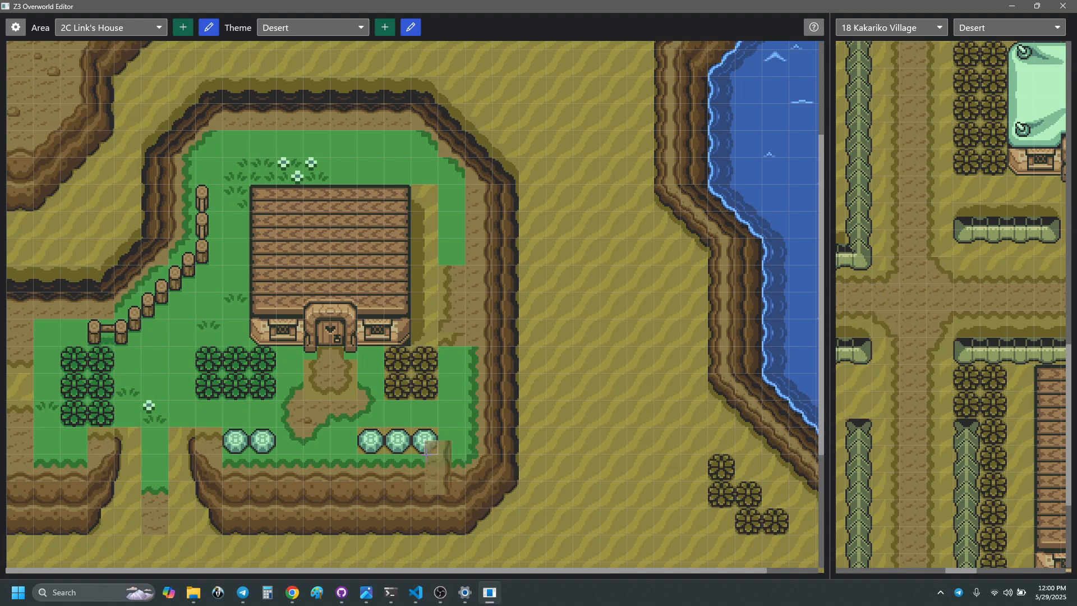
scroll(931, 343, left, 3)
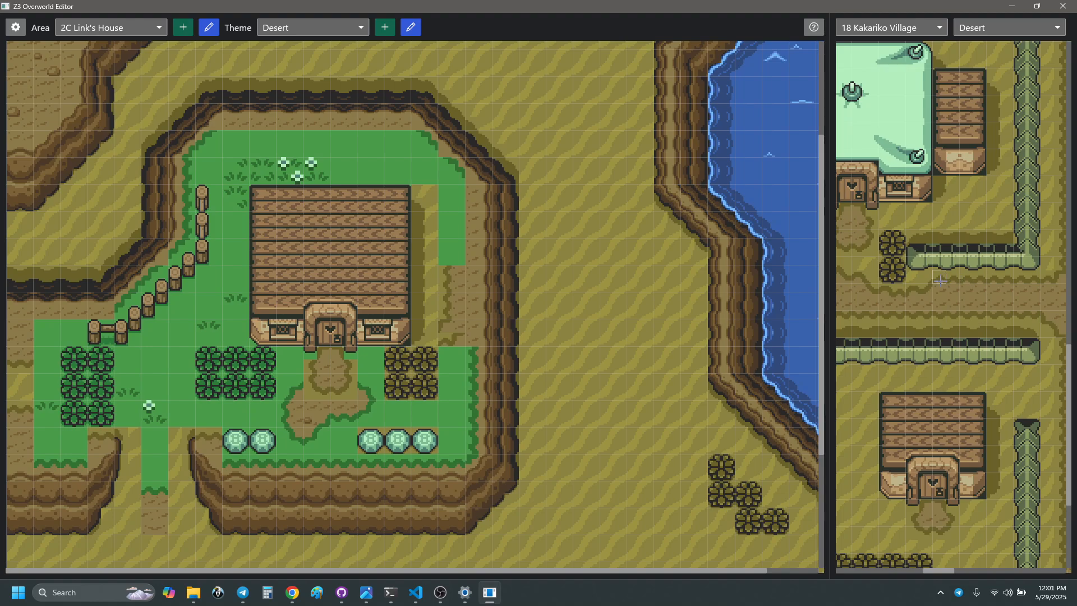
right_drag(1035, 280, 1036, 280)
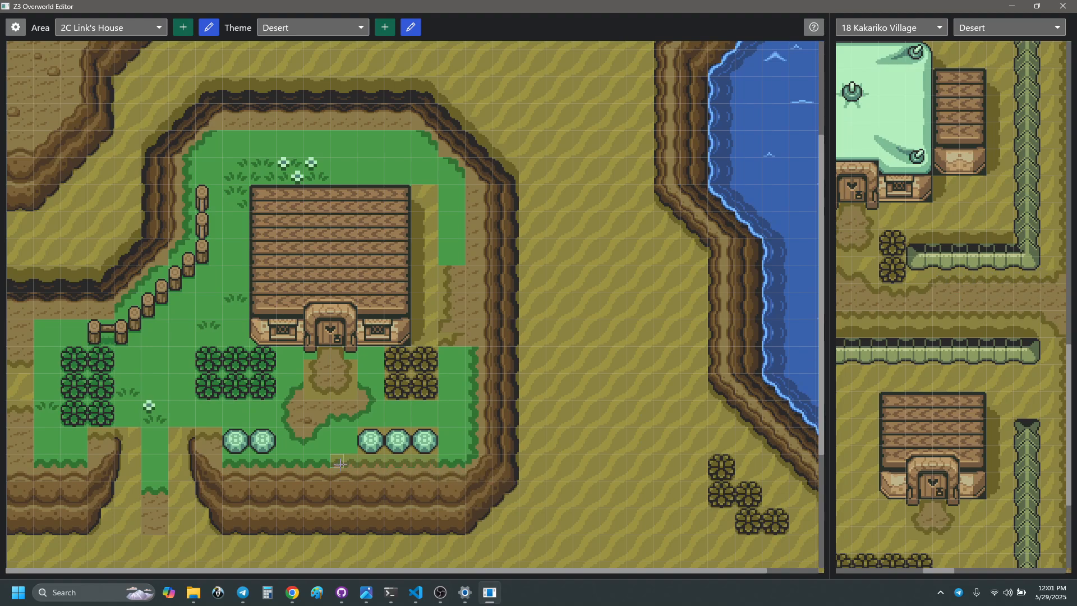
scroll(929, 305, up, 5)
scroll(929, 305, up, 6)
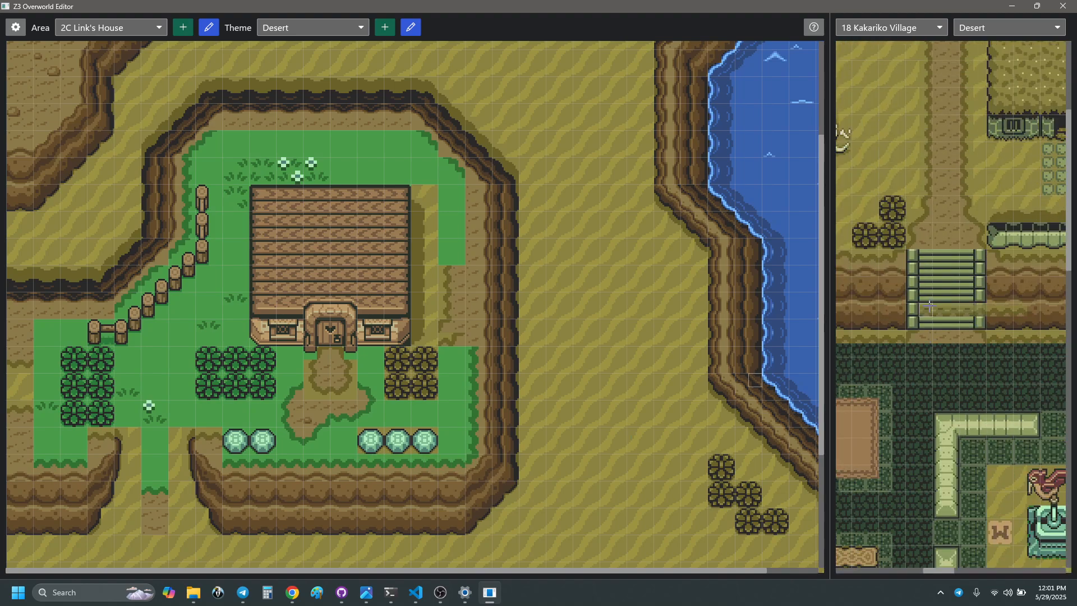
scroll(928, 307, right, 5)
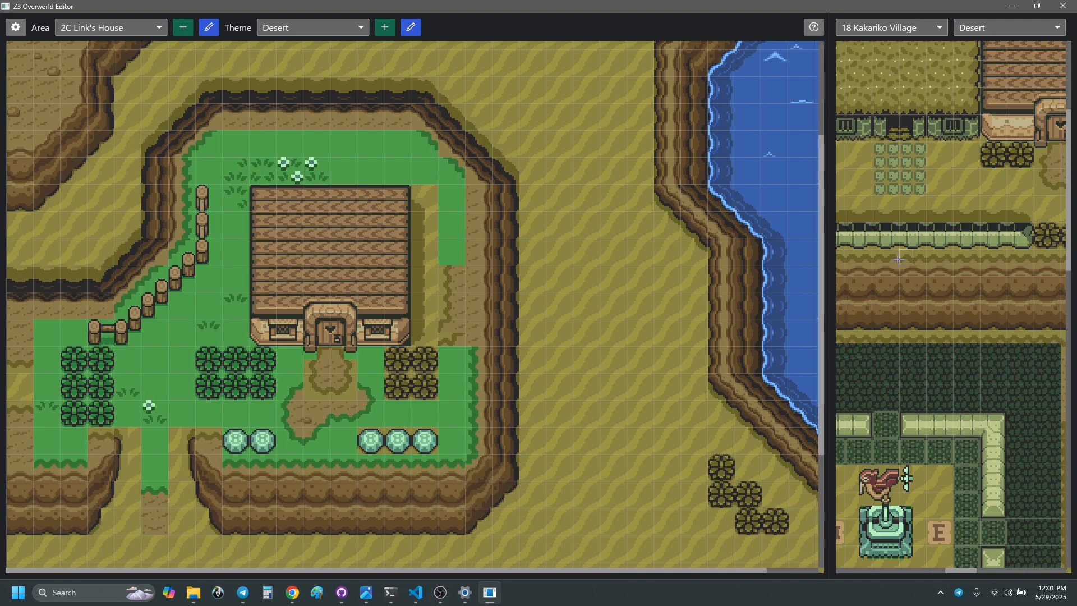
click(931, 363)
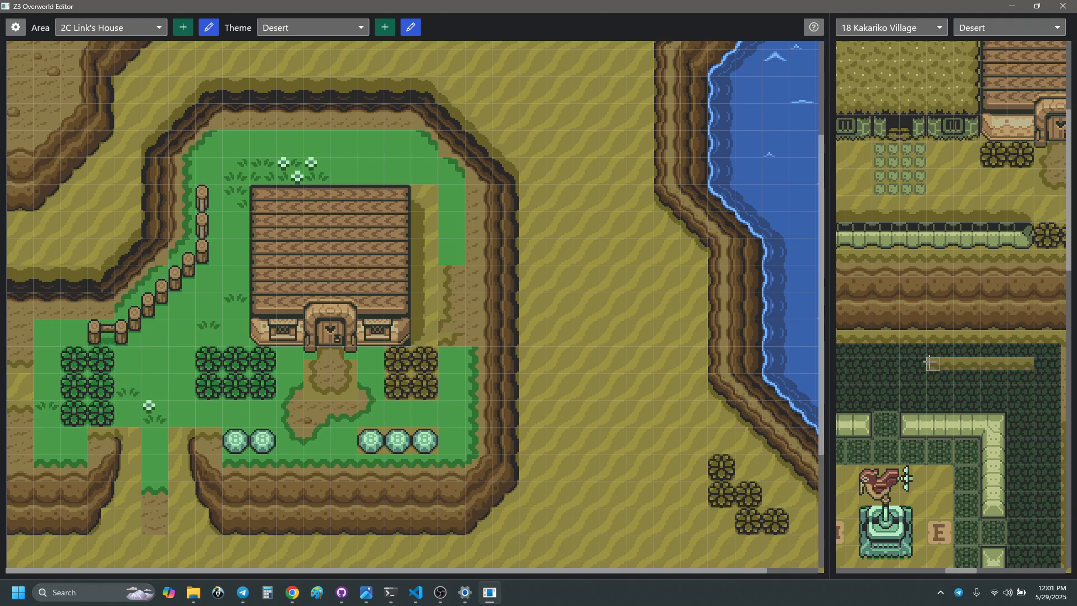
click(929, 362)
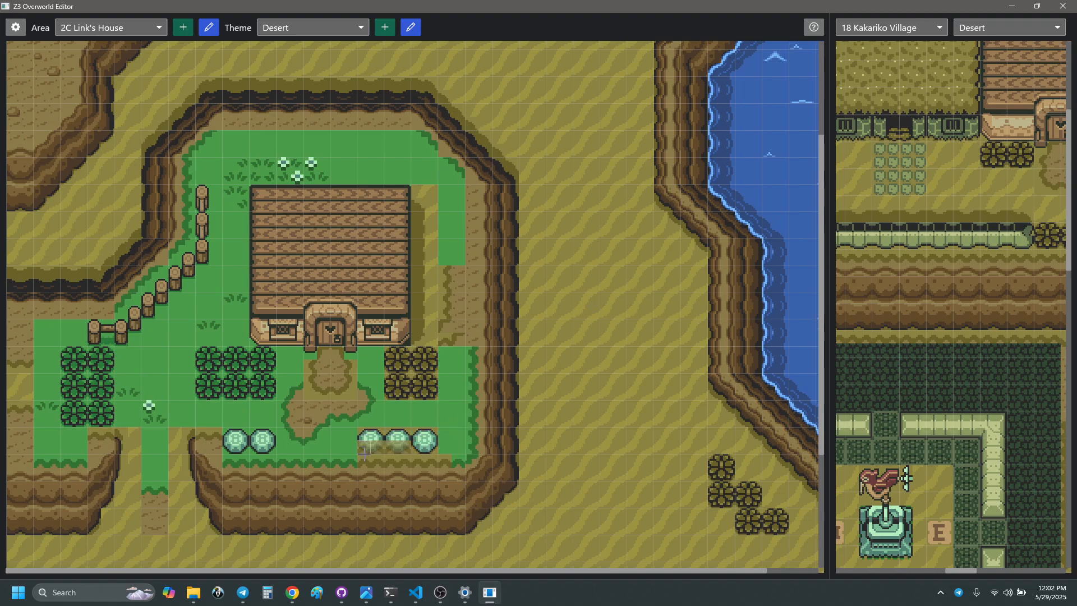
scroll(583, 302, down, 1)
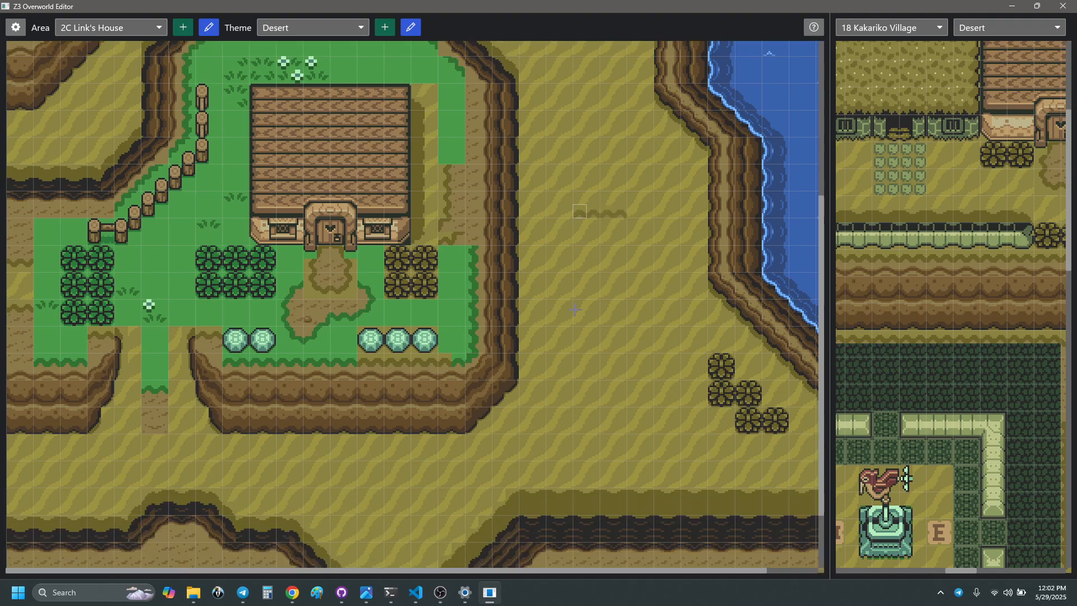
scroll(574, 303, up, 1)
scroll(572, 303, down, 4)
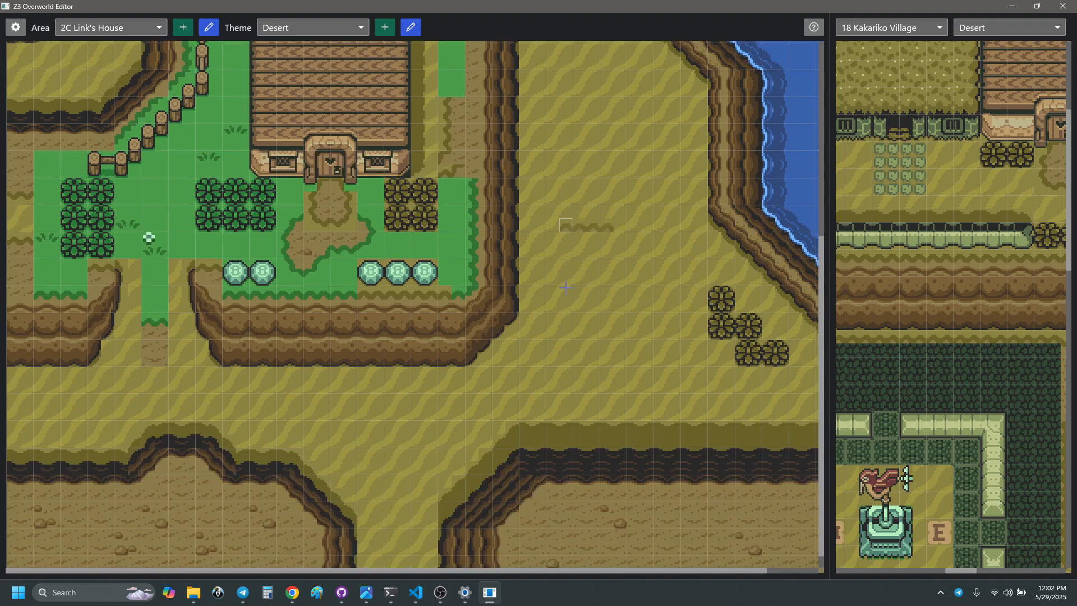
scroll(573, 280, up, 1)
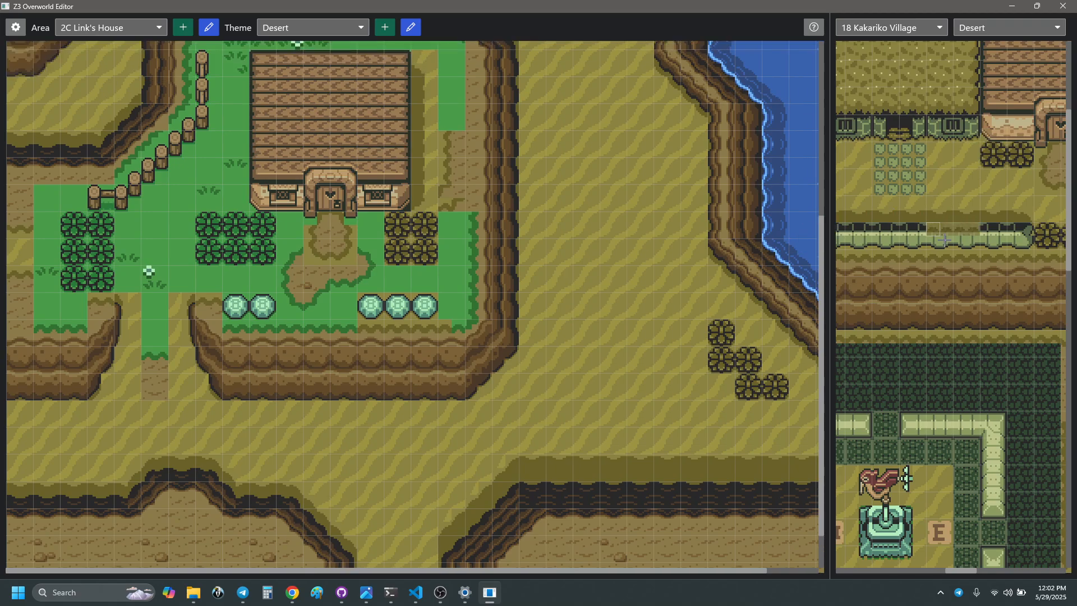
- Fill the remaining grassy border at the yard's southeast corner with plain dirt and finish its southern end with a desert edge tile
scroll(955, 354, right, 10)
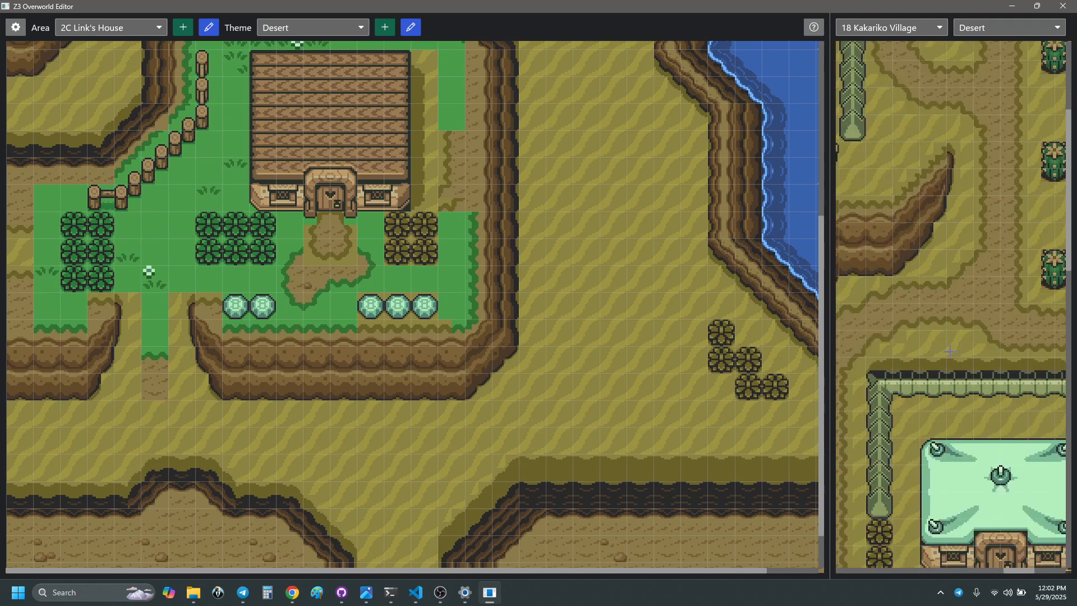
scroll(950, 351, left, 10)
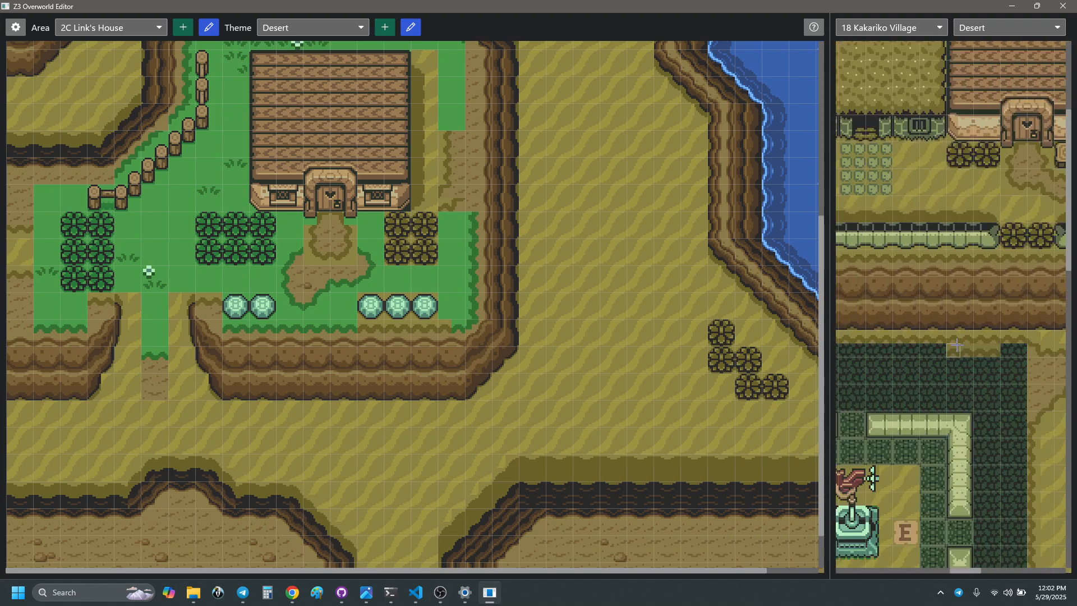
scroll(960, 349, left, 10)
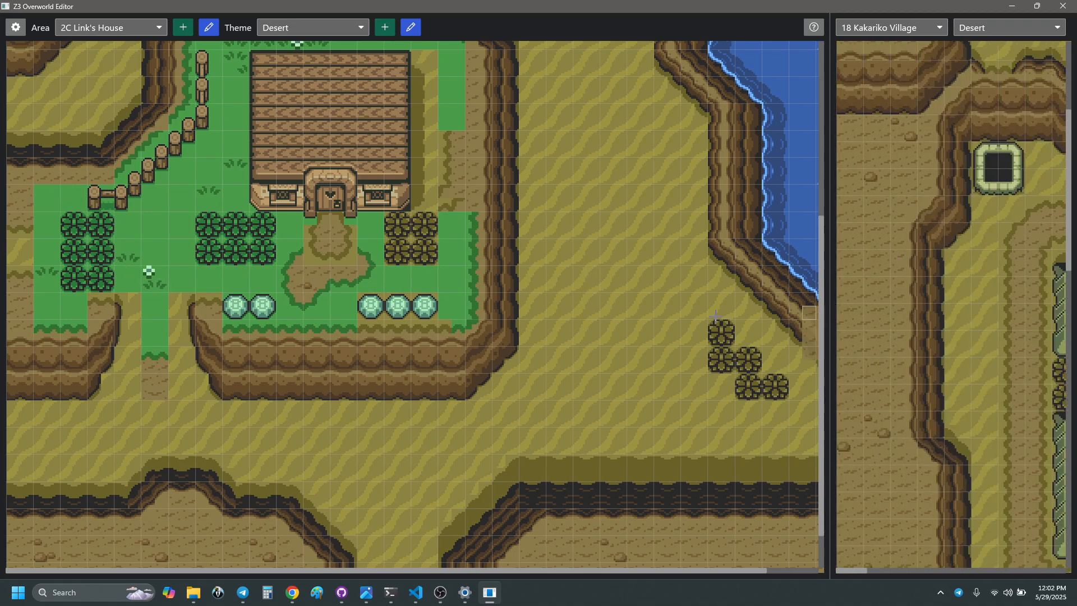
drag(466, 227, 471, 266)
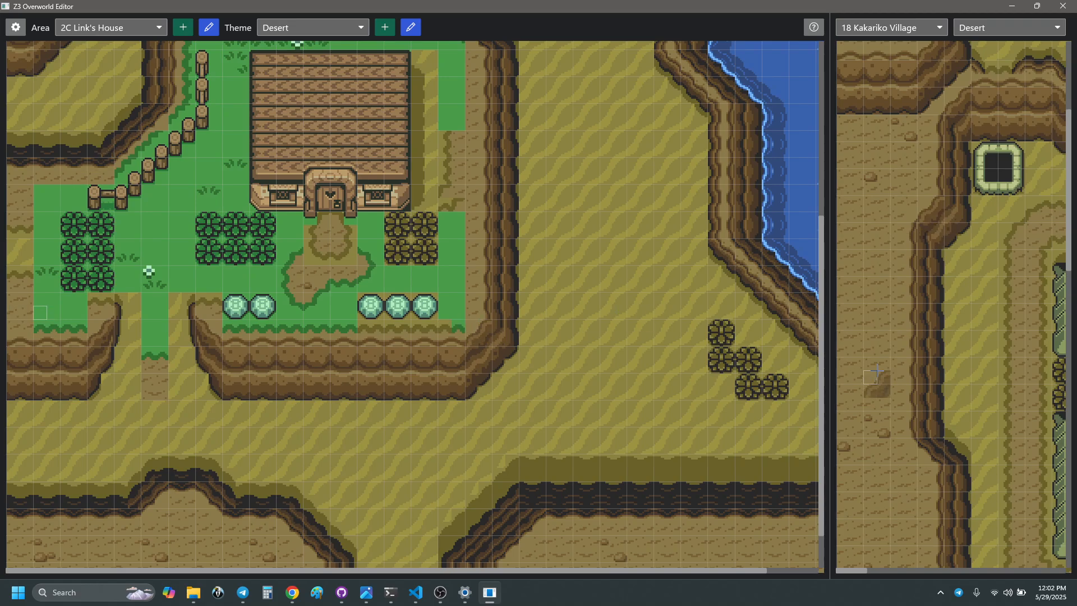
right_click(455, 204)
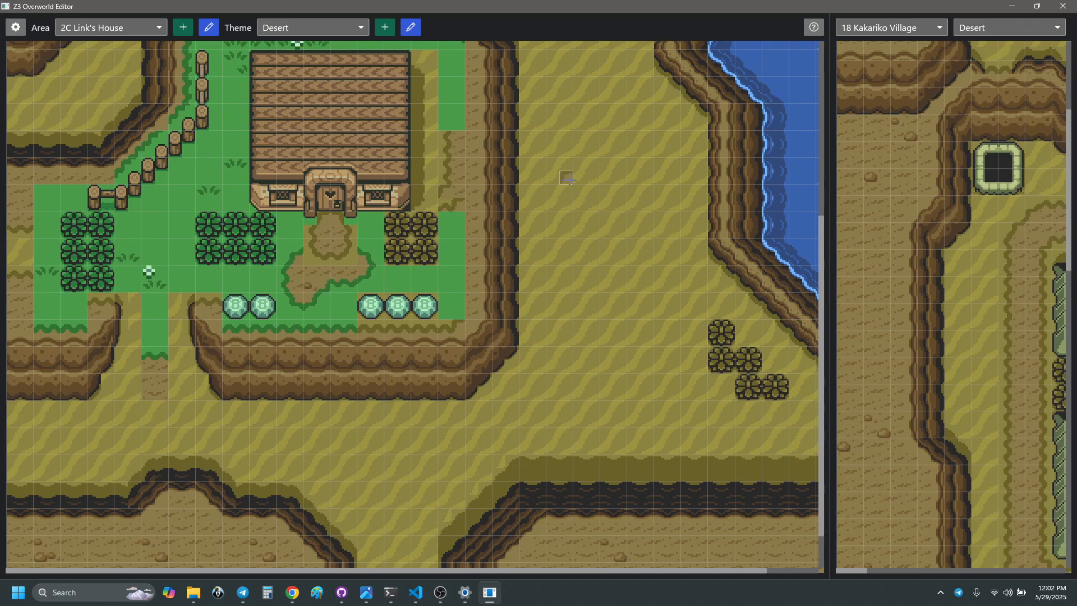
- Try to run a long vertical desert path edge from Kakariko Village down the grass east of Link's house
scroll(965, 313, right, 1)
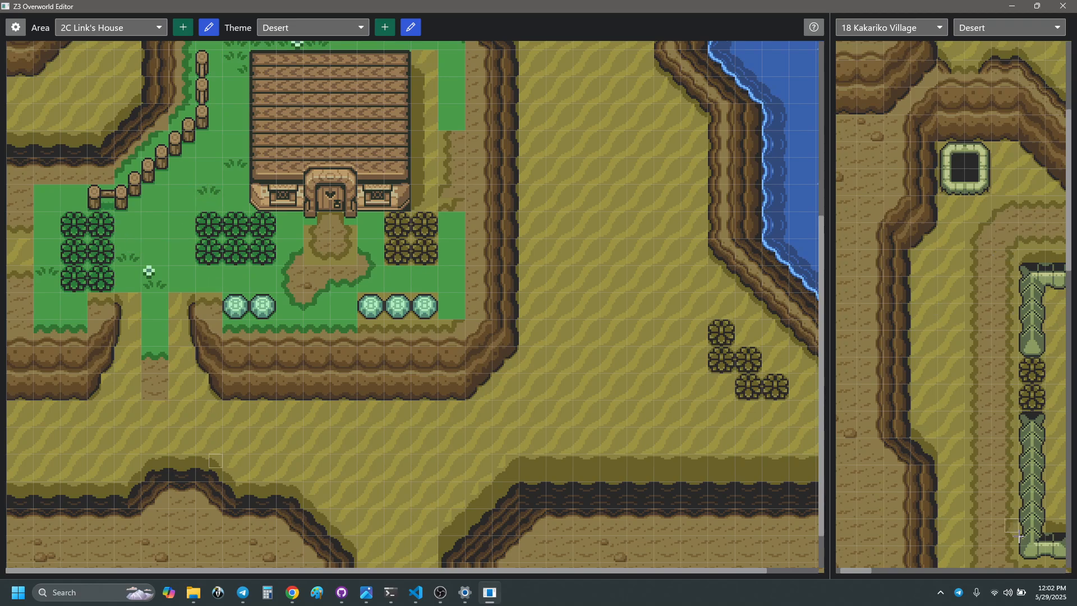
scroll(1002, 340, down, 3)
scroll(989, 333, right, 4)
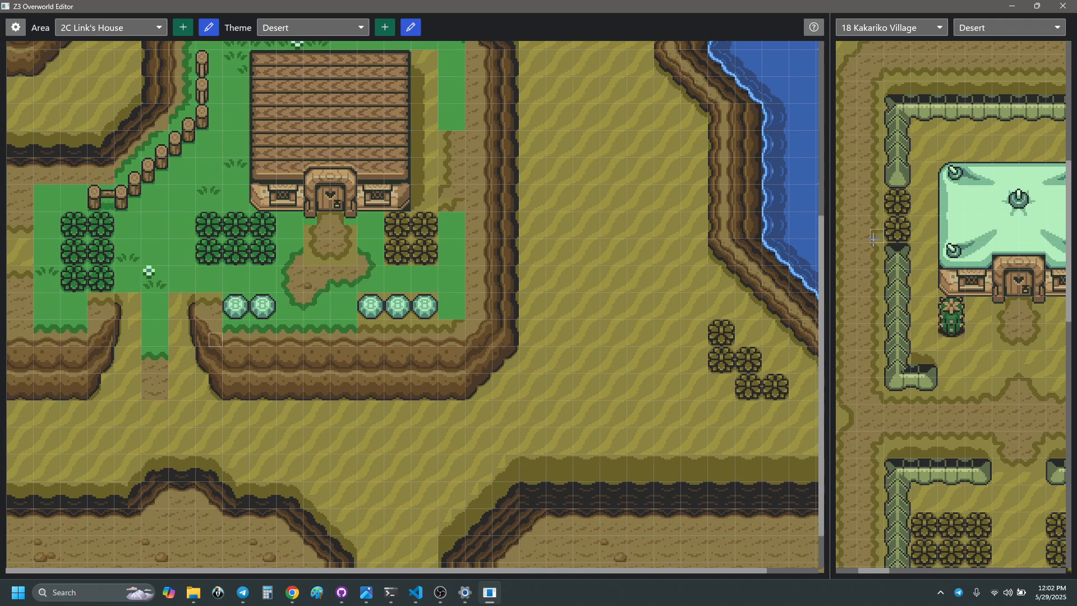
scroll(878, 151, left, 1)
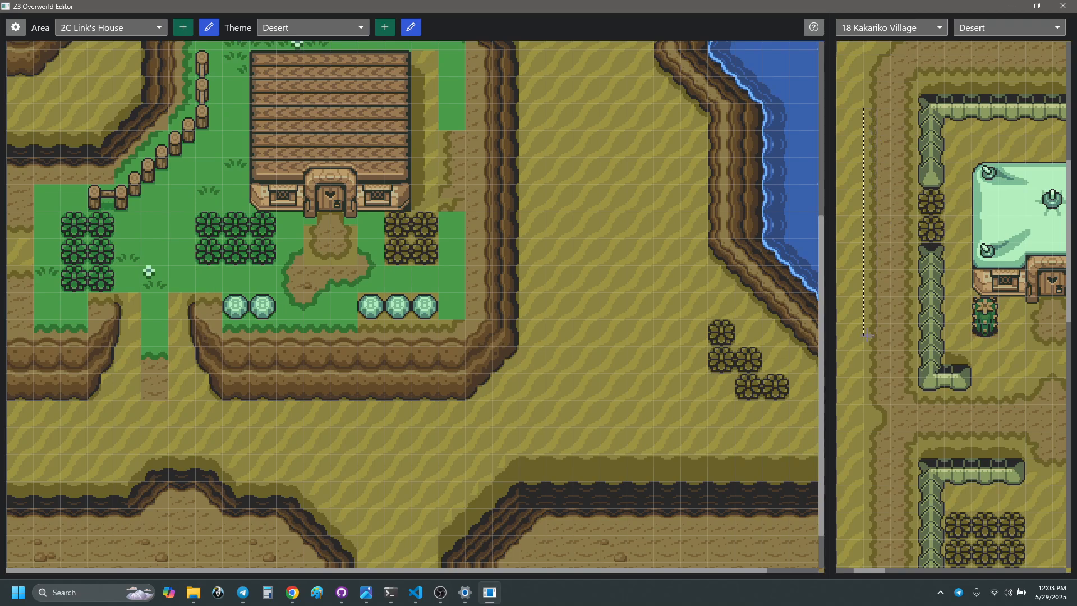
click(443, 79)
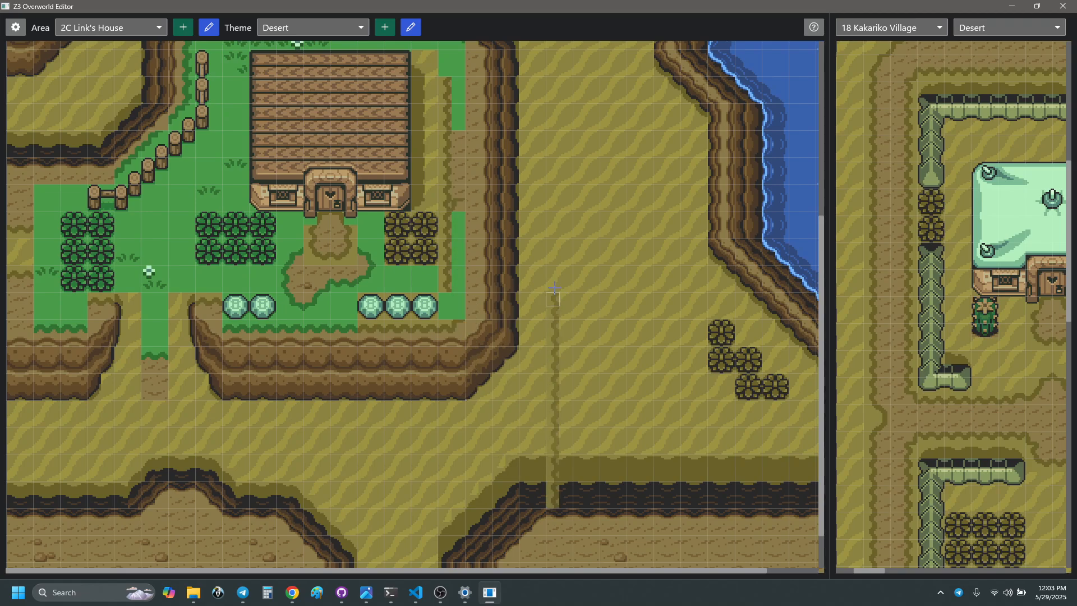
key(ctrl+z)
- Look through Kakariko Village for desert path edges and curves that could suit the grass strip east of Link's house
scroll(969, 388, right, 1)
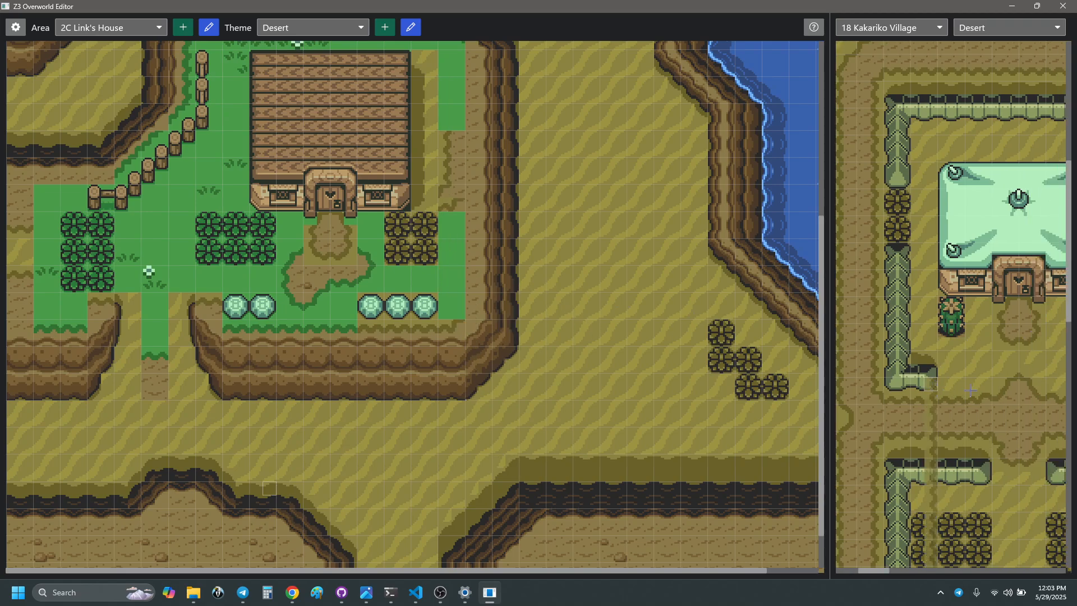
scroll(969, 389, right, 1)
scroll(920, 307, right, 1)
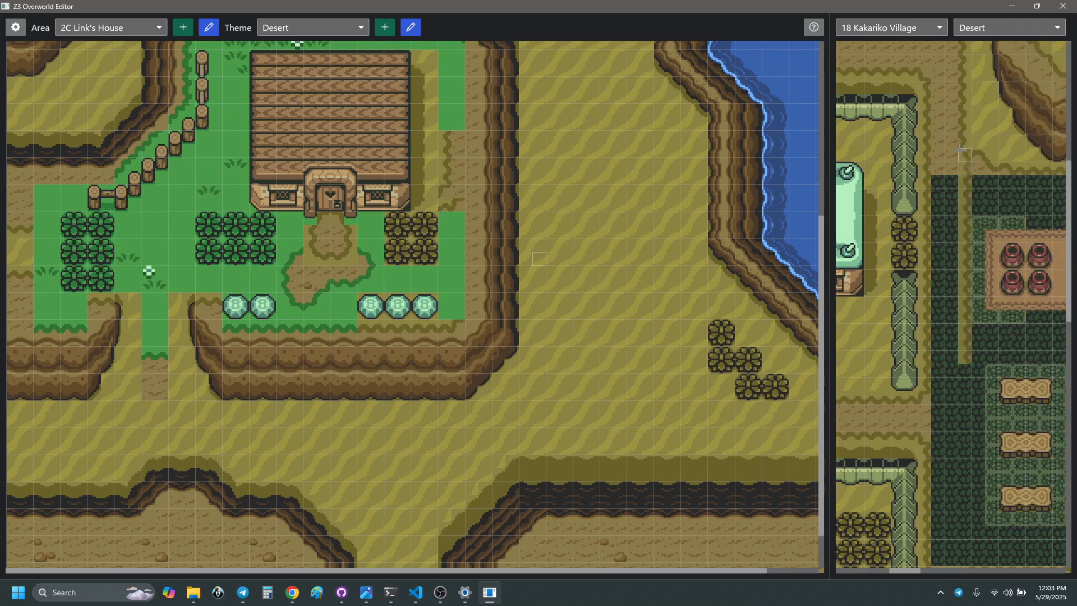
right_drag(959, 150, 1007, 175)
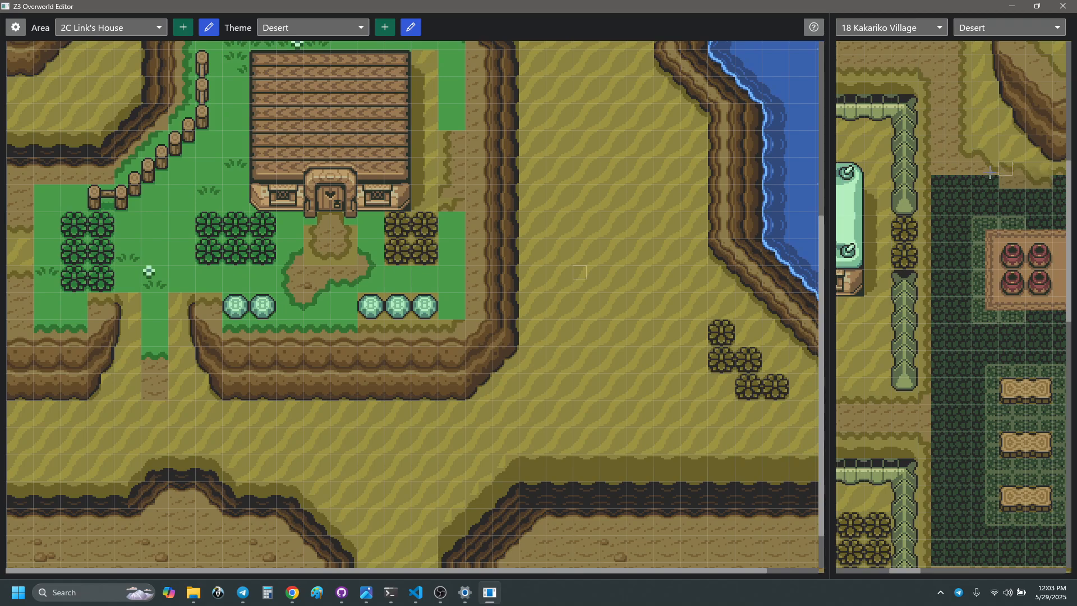
scroll(982, 168, left, 2)
scroll(977, 175, right, 6)
scroll(979, 188, right, 8)
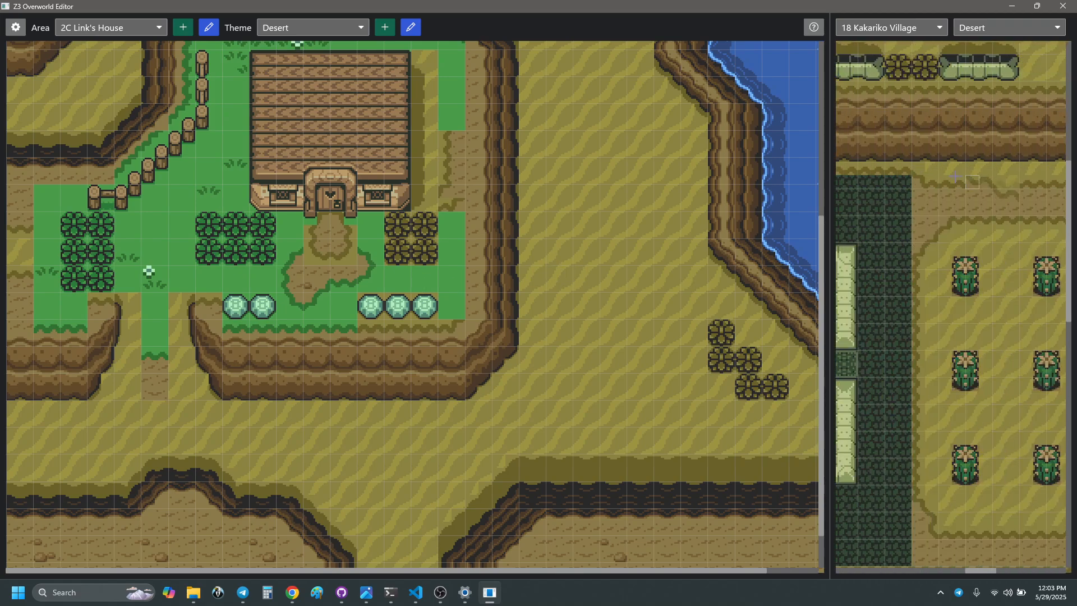
scroll(981, 196, left, 5)
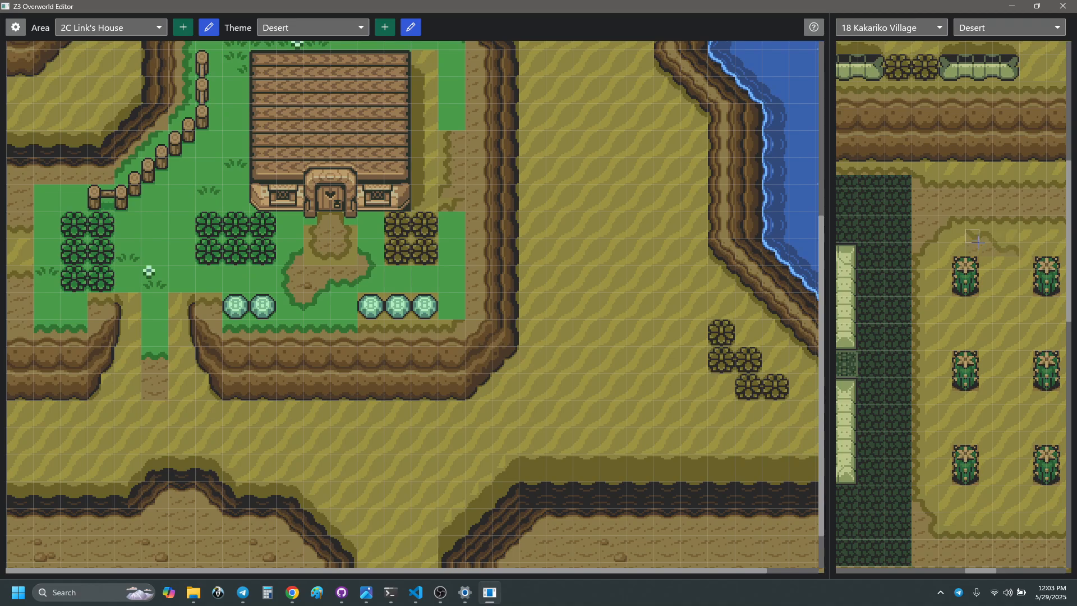
scroll(964, 253, down, 5)
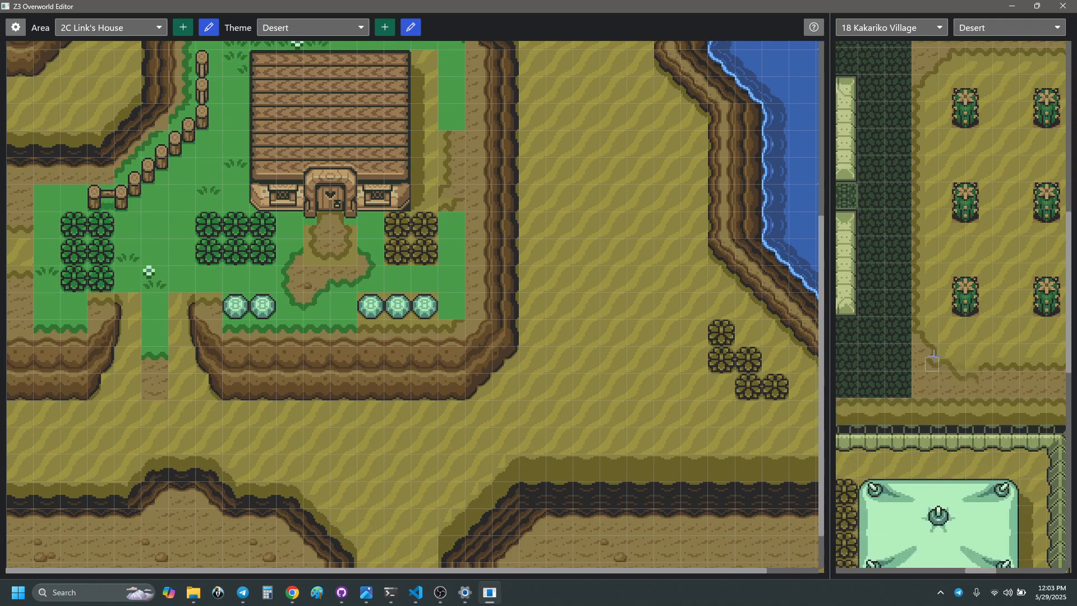
scroll(973, 359, right, 6)
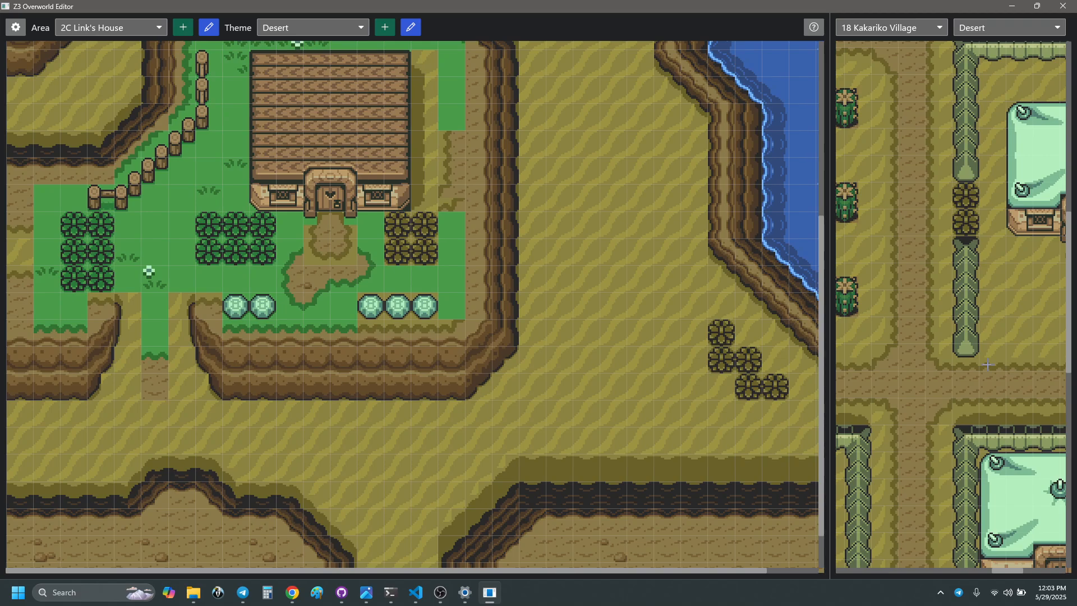
scroll(1007, 362, left, 3)
scroll(1010, 373, right, 4)
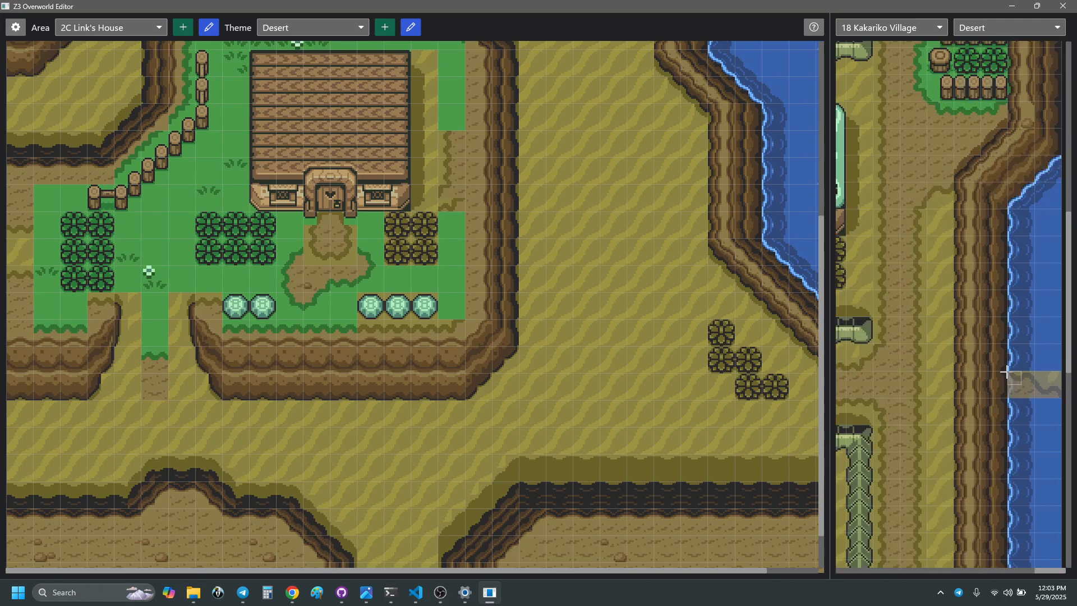
scroll(1009, 370, left, 3)
scroll(953, 326, down, 5)
scroll(953, 326, down, 5)
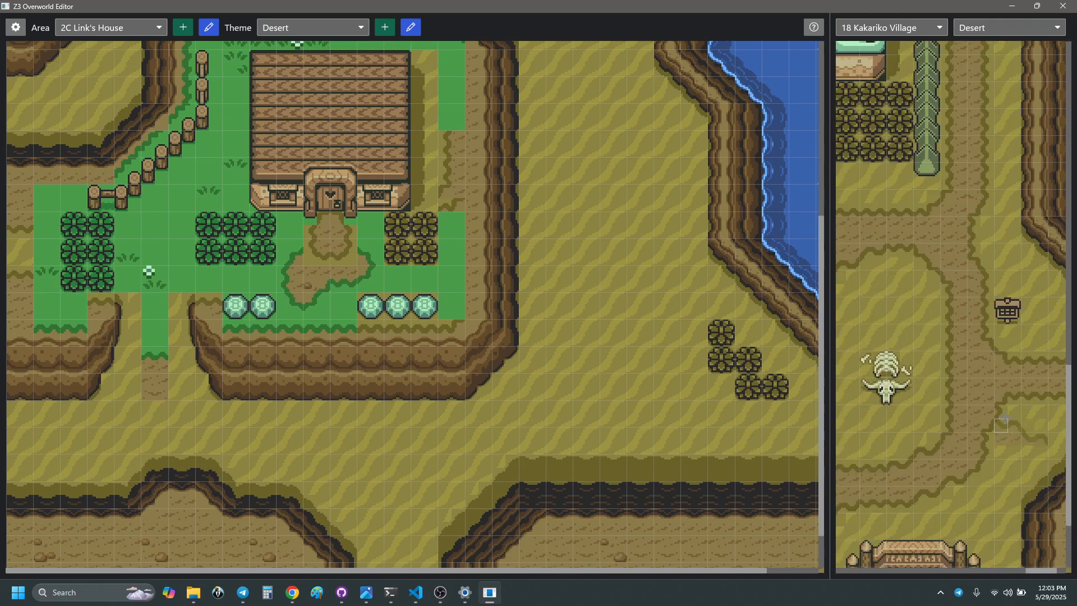
scroll(975, 394, left, 3)
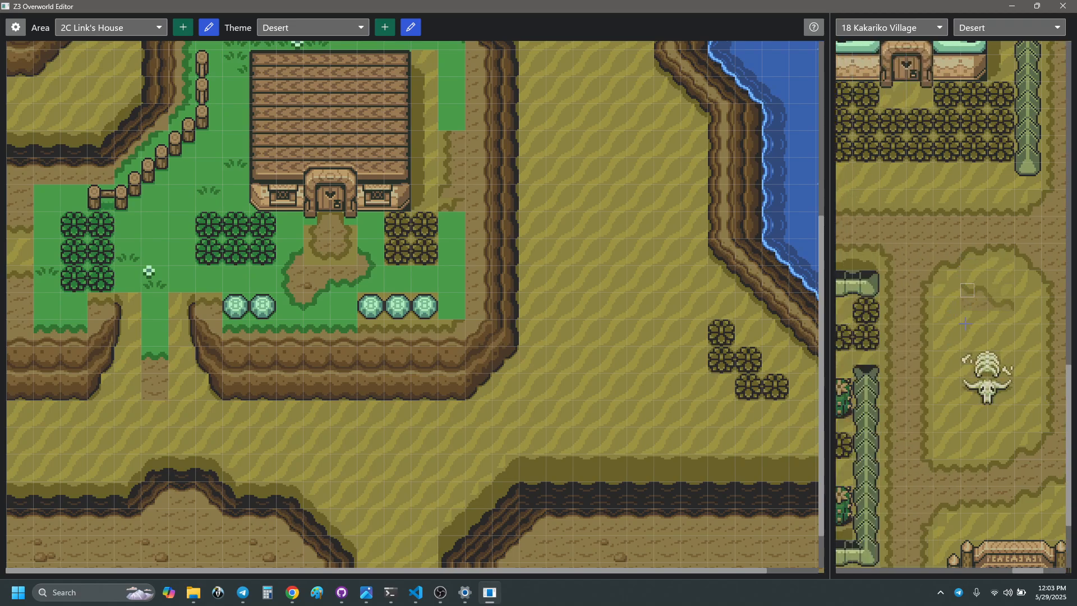
scroll(948, 396, left, 3)
scroll(946, 395, left, 15)
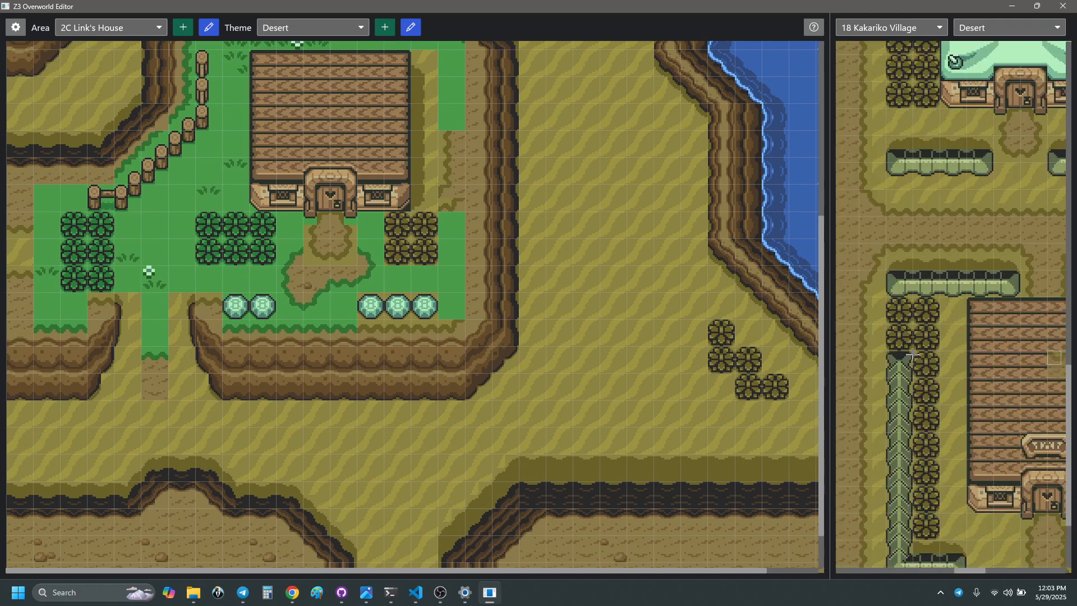
scroll(909, 354, left, 8)
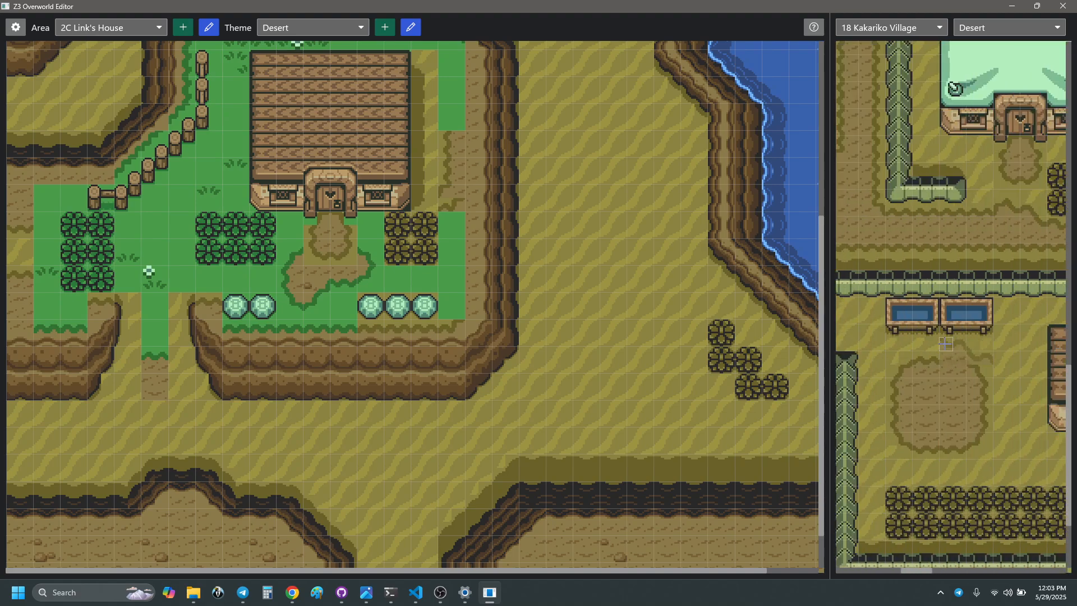
scroll(919, 343, left, 6)
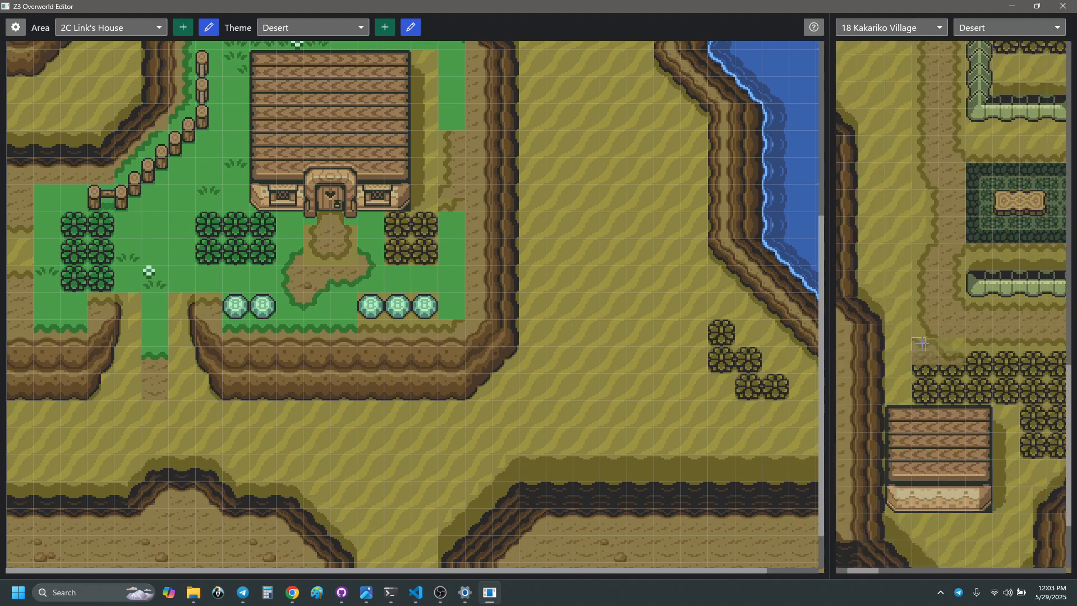
scroll(920, 343, up, 6)
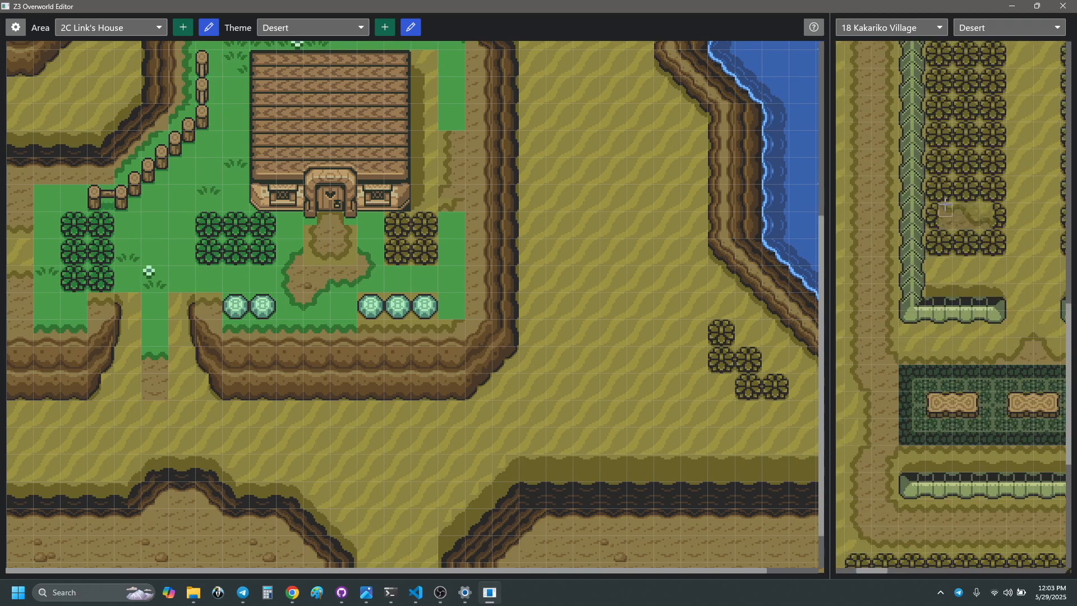
- Start a vertical desert path edge above the yard's southeast corner with tiles $D6 and $D5 from the area's own tile set
key(Tab)
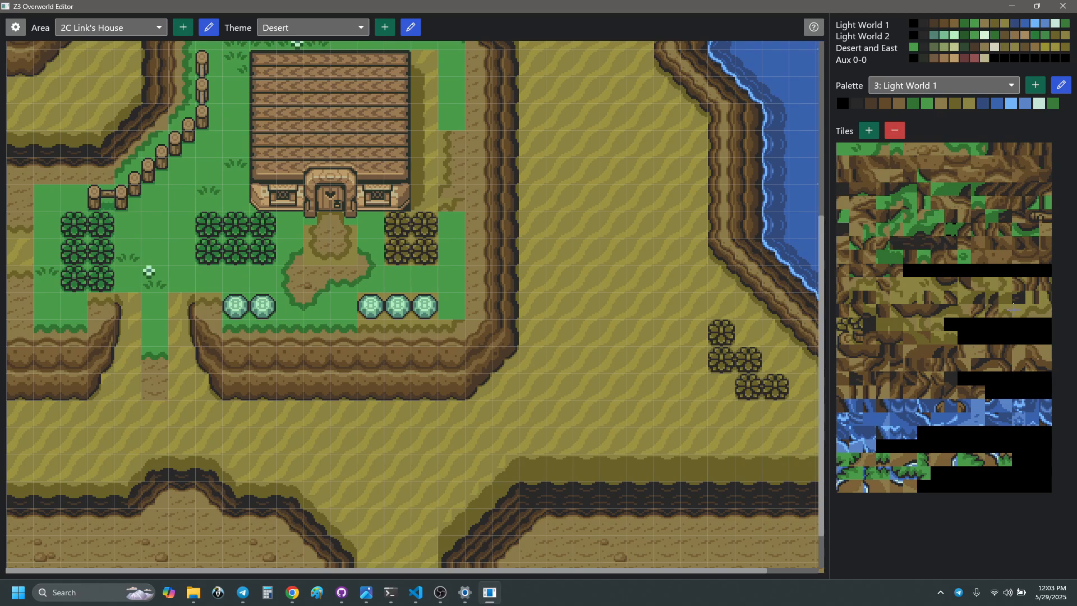
click(921, 325)
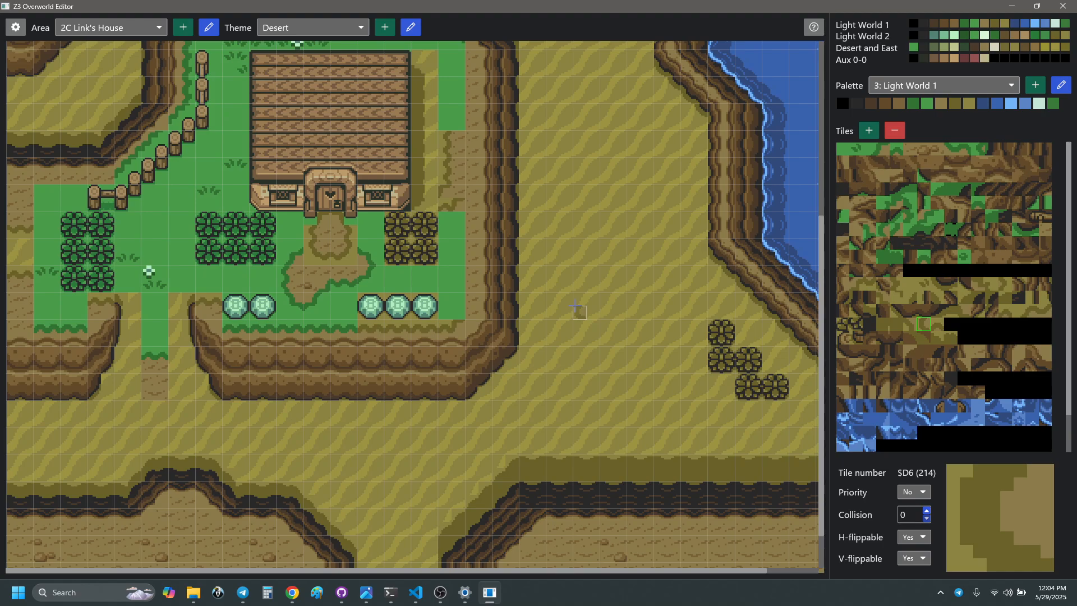
scroll(574, 306, up, 1)
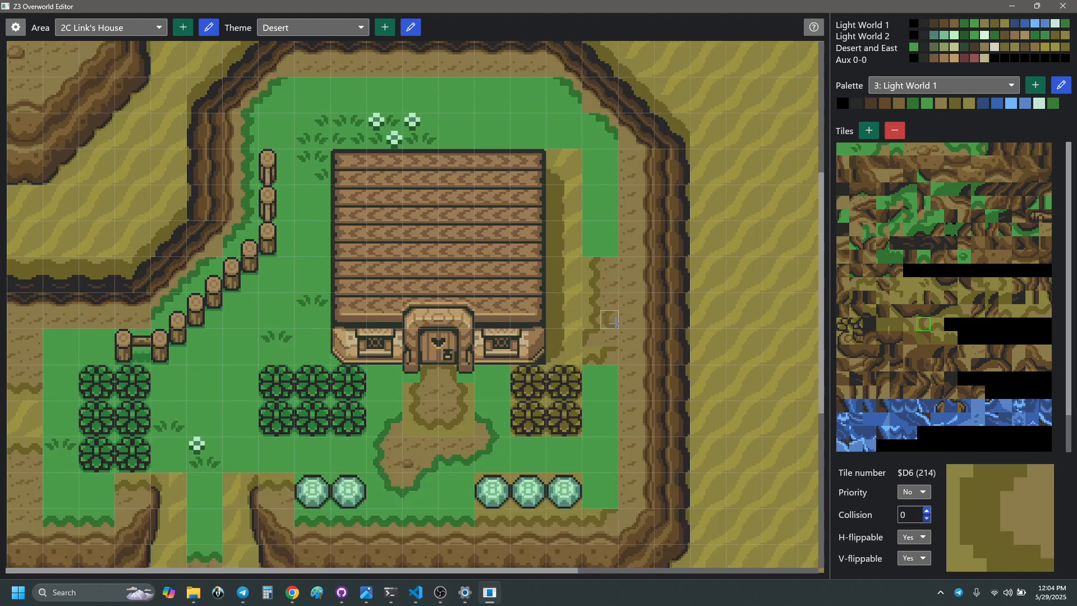
ctrl+scroll(615, 323, up, 1)
scroll(666, 342, down, 11)
scroll(666, 343, right, 5)
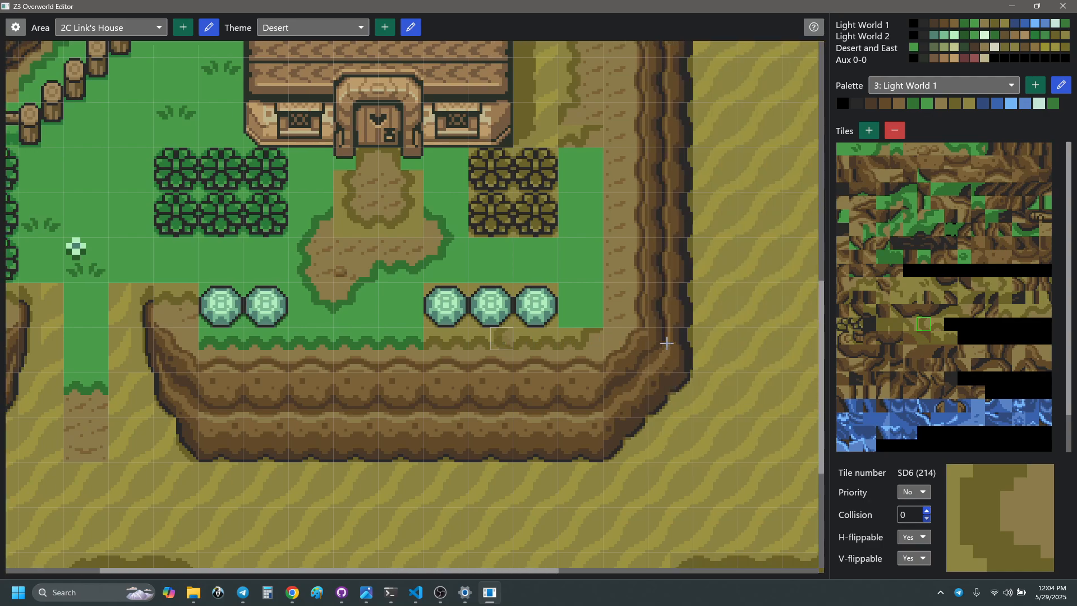
scroll(666, 343, right, 1)
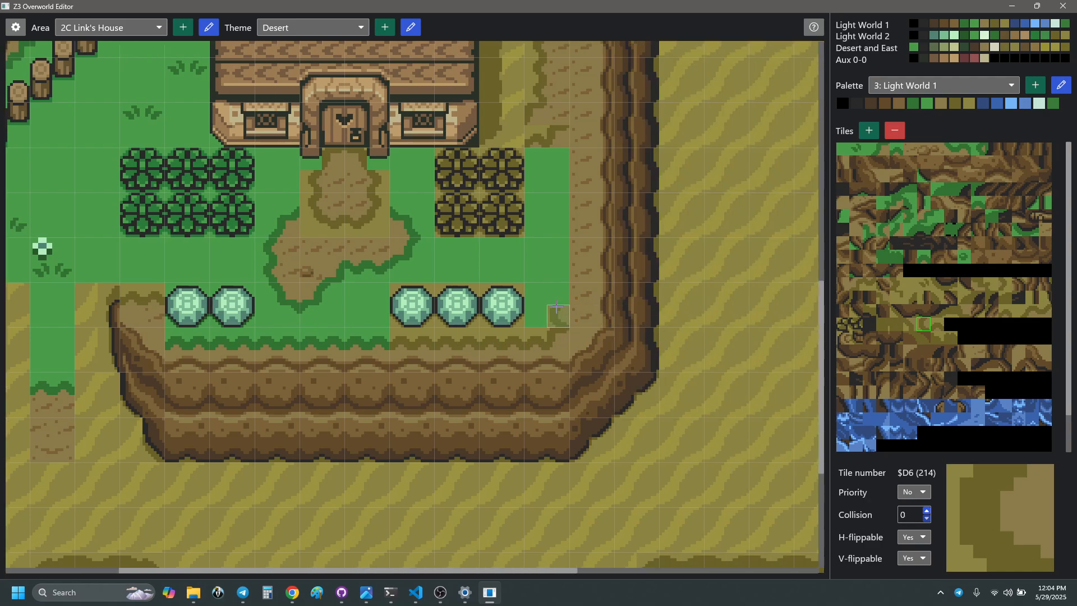
click(557, 306)
click(911, 326)
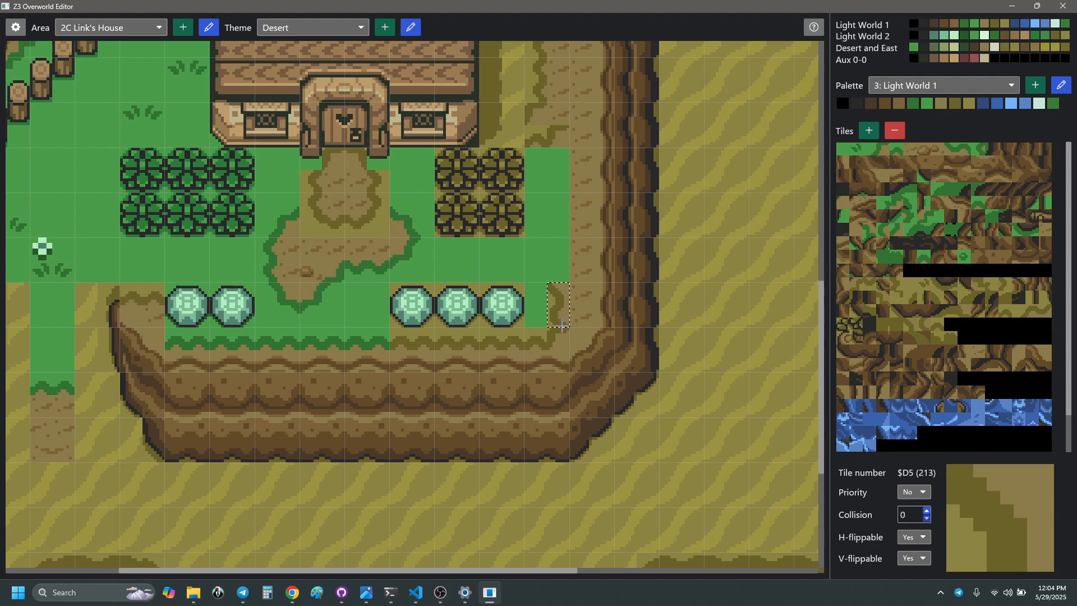
drag(562, 326, 562, 325)
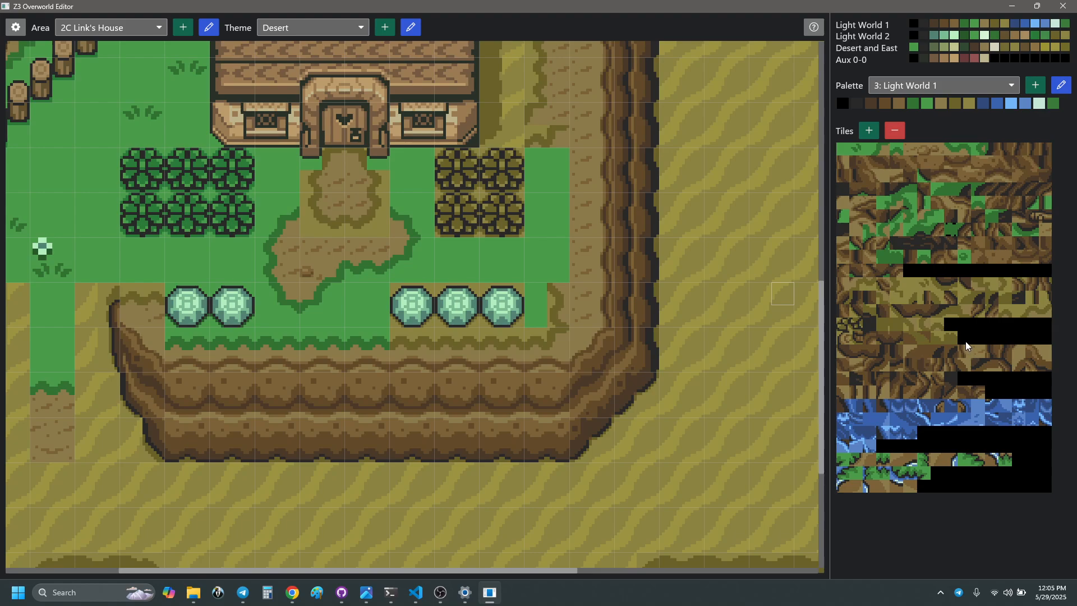
- Extend the vertical desert path edge northward through the grass between the brown desert bushes and the eastern cliff
key(Tab)
scroll(991, 375, down, 3)
scroll(971, 385, right, 3)
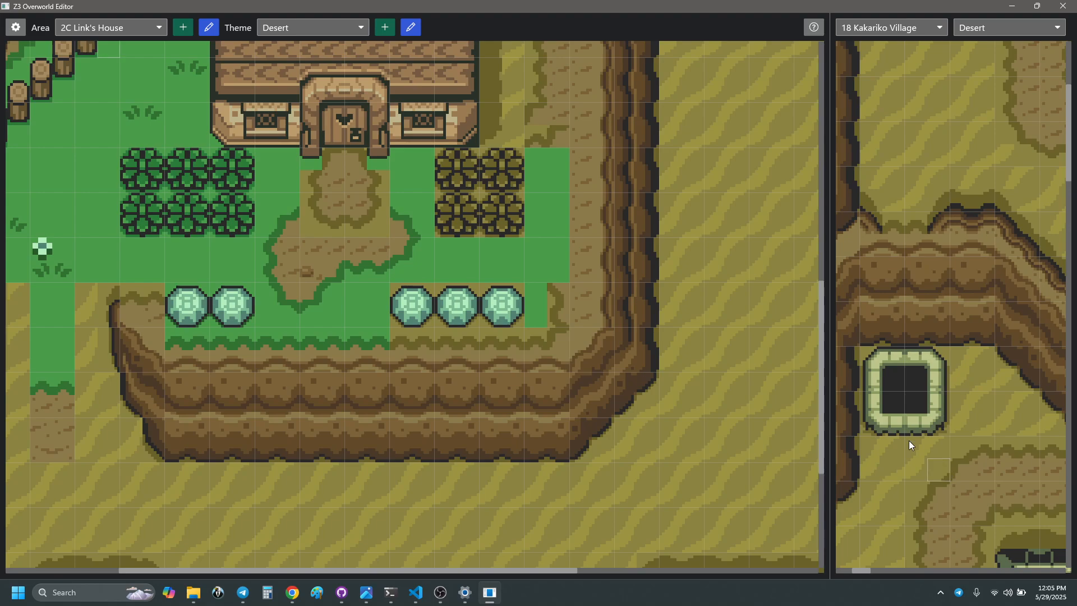
click(535, 297)
click(536, 255)
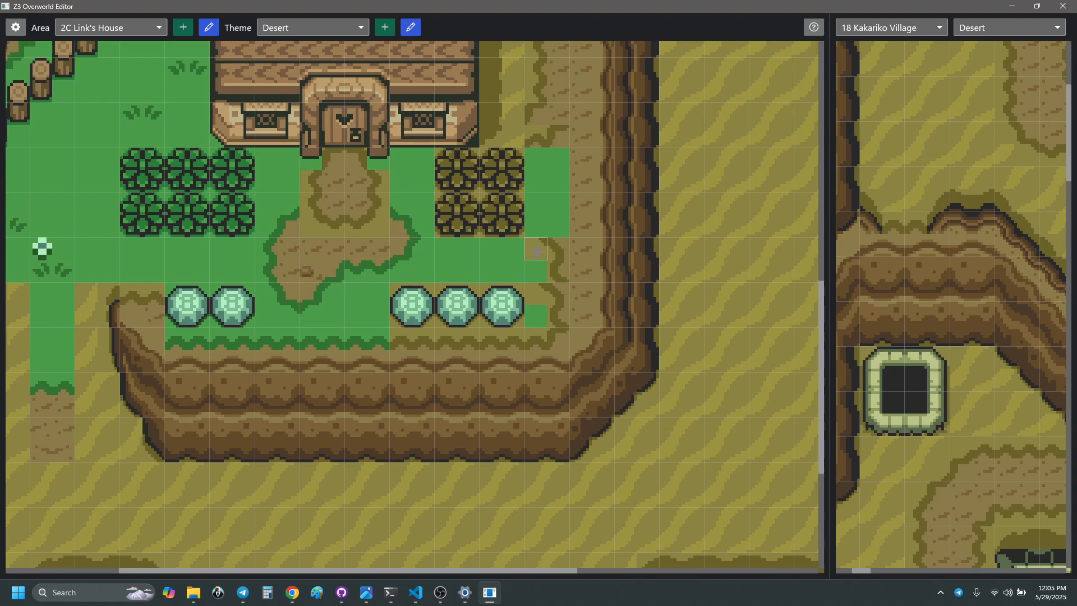
click(615, 342)
key(ctrl+z)
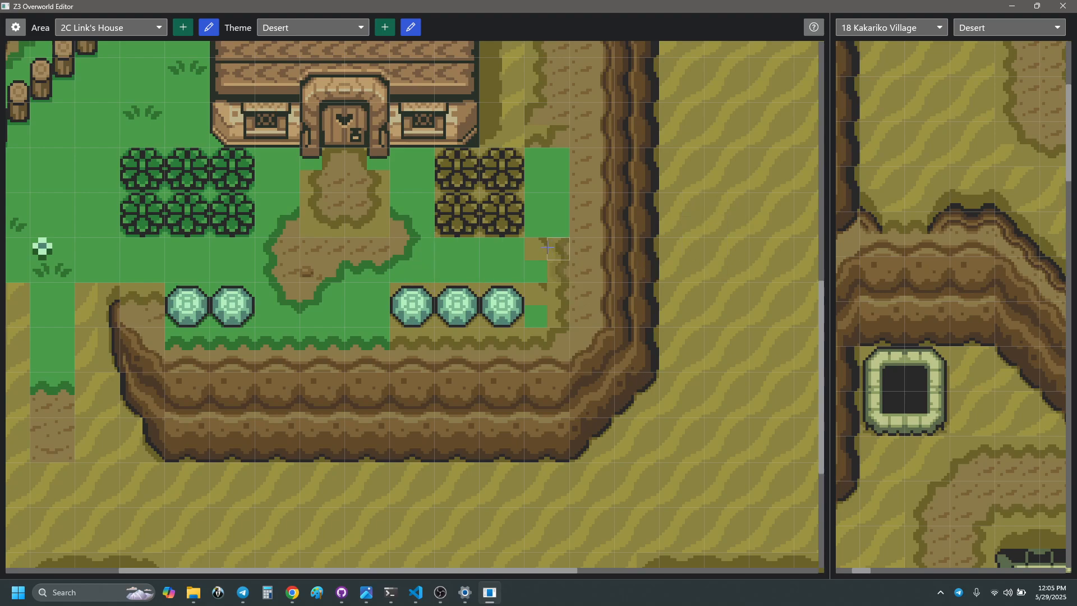
mouse_move(671, 164)
mouse_down()
mouse_move(680, 185)
mouse_move(695, 184)
mouse_move(671, 159)
mouse_up()
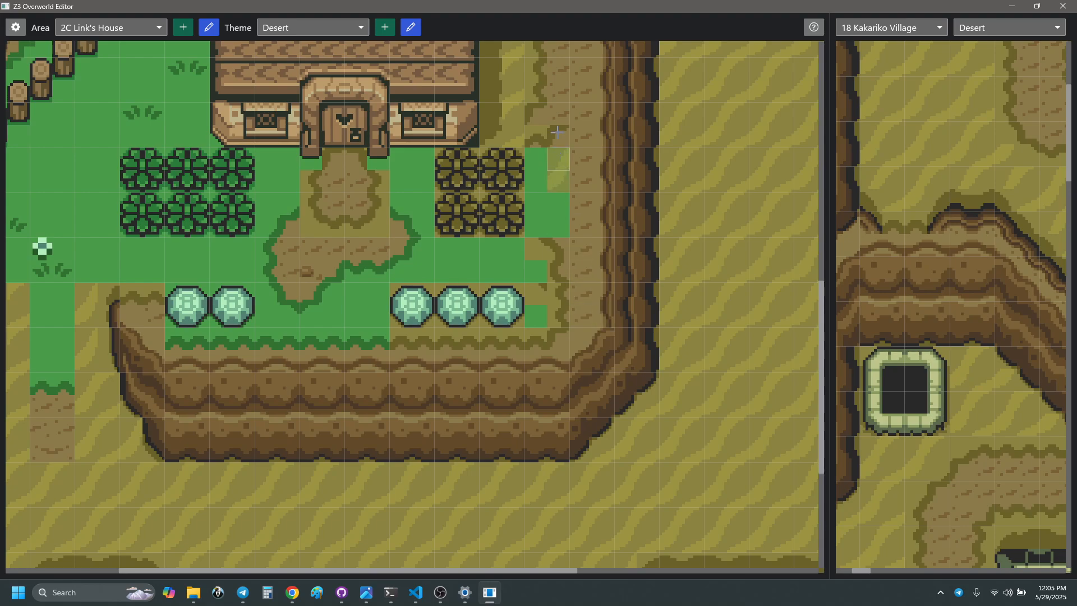
- Join the path edge into one winding line from beside the house to the southeast corner, using a curve copied from Kakariko Village
scroll(546, 151, up, 2)
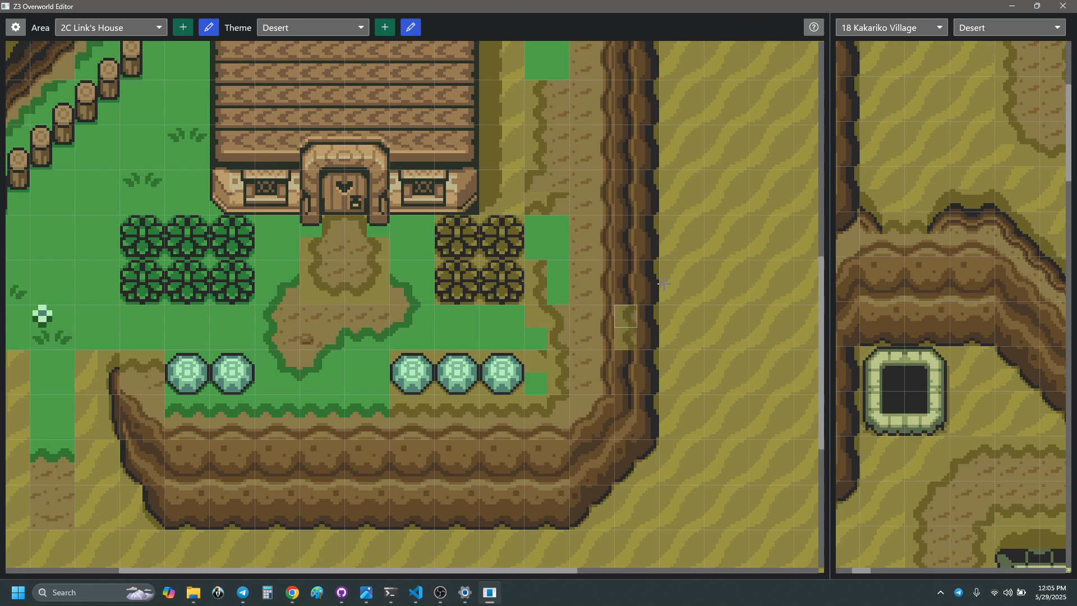
scroll(903, 308, down, 5)
scroll(902, 307, down, 8)
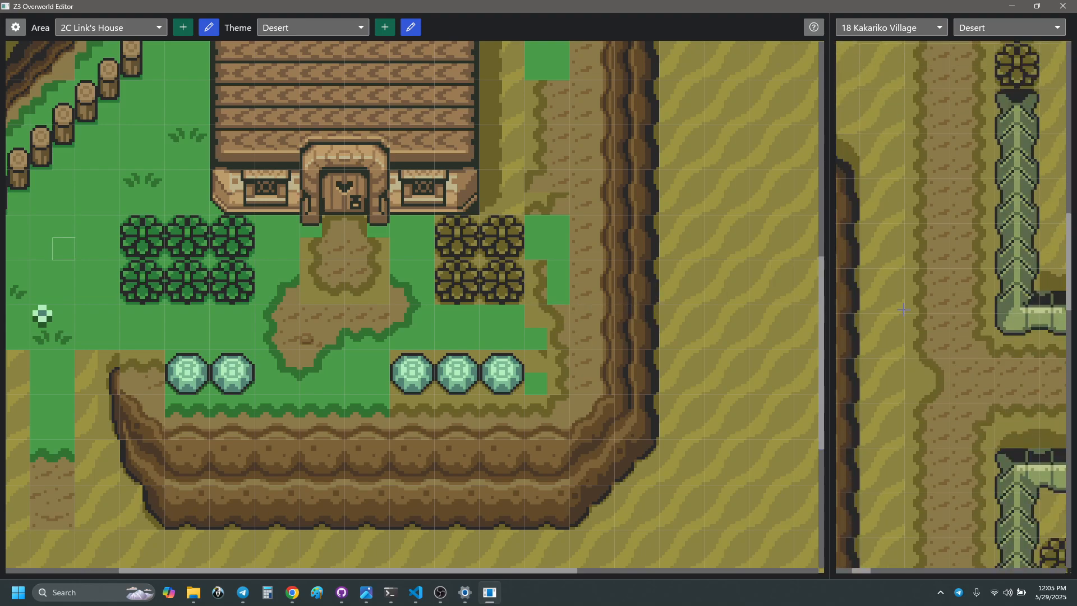
right_drag(916, 366, 935, 393)
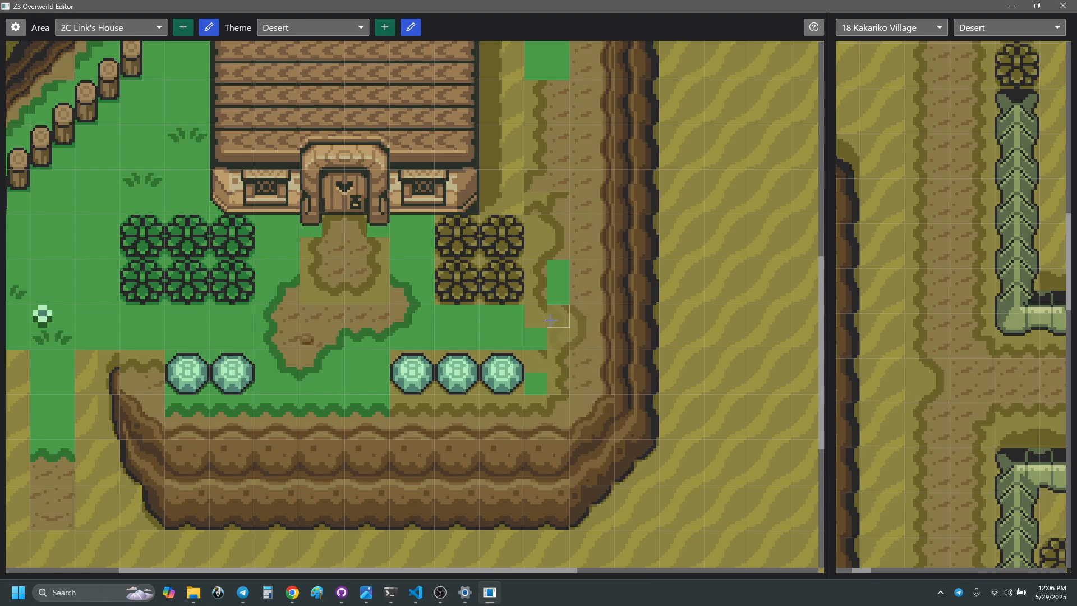
right_drag(556, 316, 561, 343)
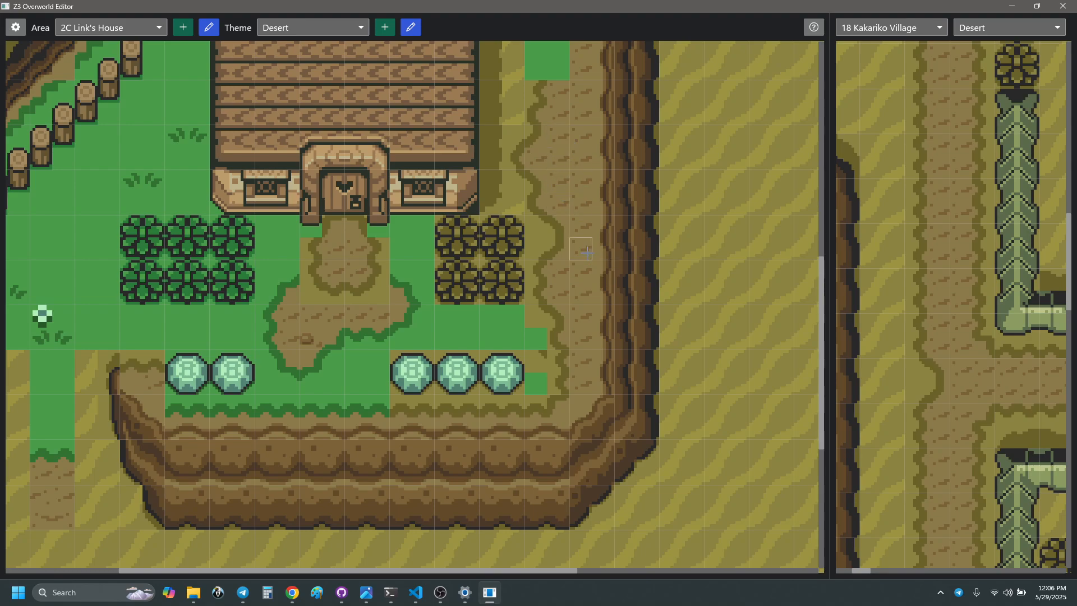
scroll(385, 281, left, 3)
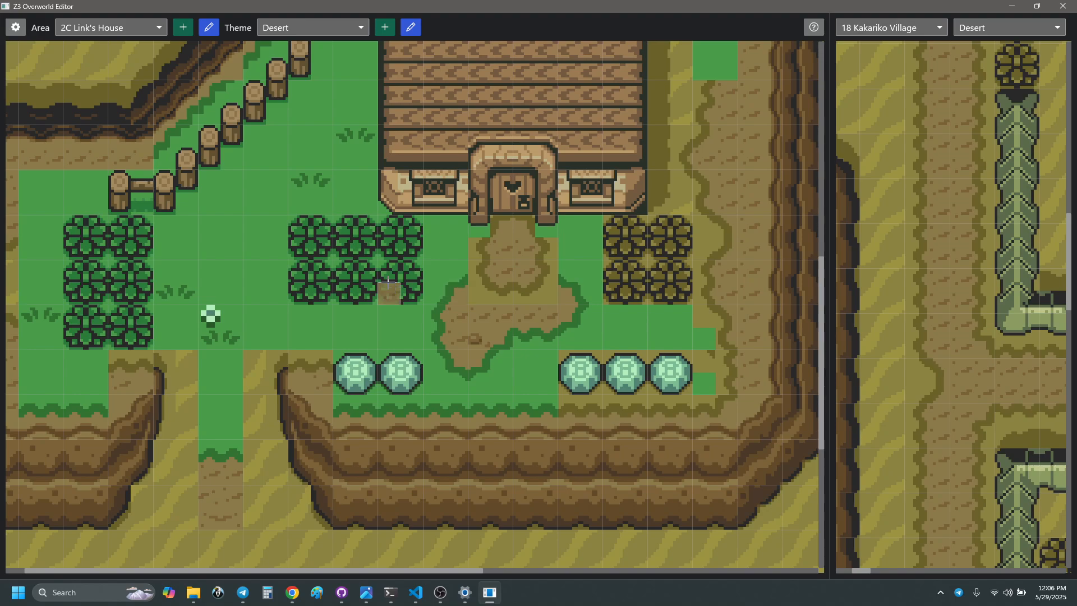
scroll(392, 286, down, 5)
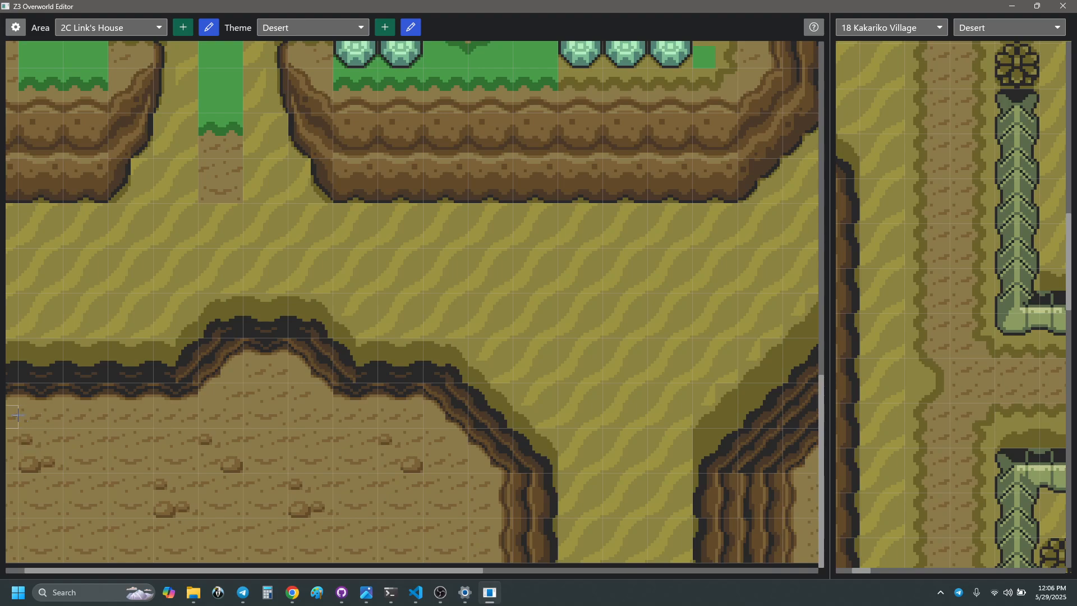
scroll(47, 427, left, 1)
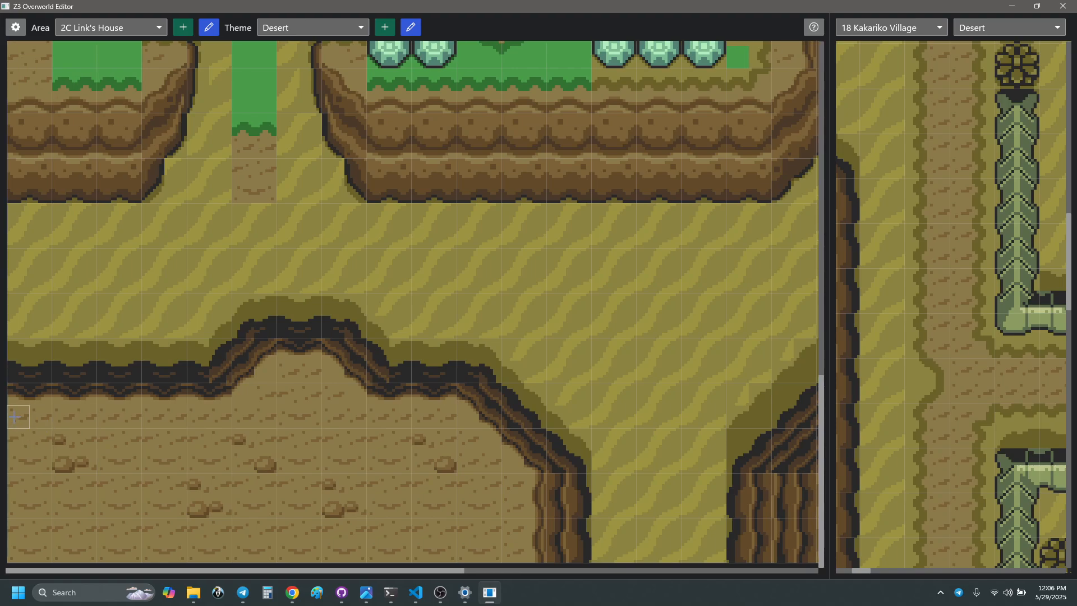
drag(15, 416, 211, 423)
drag(222, 422, 222, 422)
scroll(431, 440, up, 4)
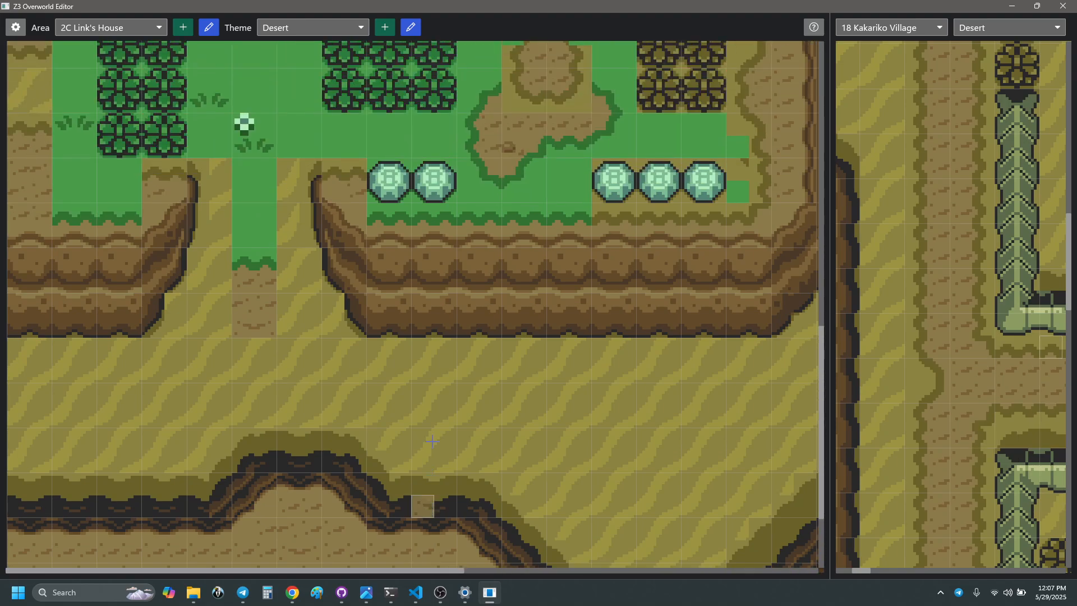
scroll(420, 446, down, 4)
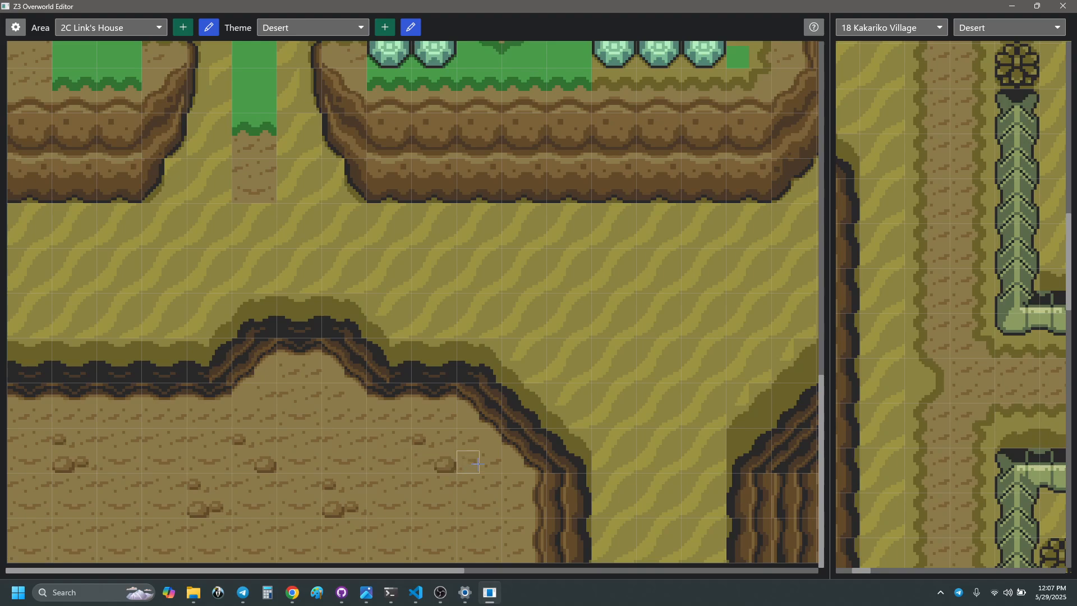
scroll(625, 439, up, 8)
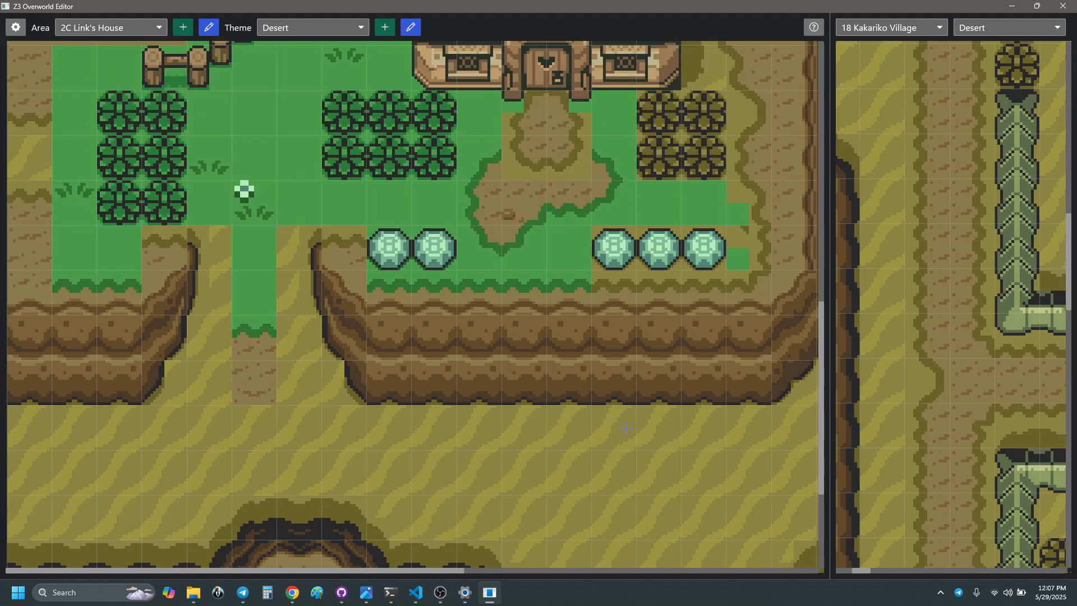
- Extend the desert path edge straight northward through the grass strip along the east side of Link's house
scroll(597, 415, right, 3)
scroll(596, 415, right, 5)
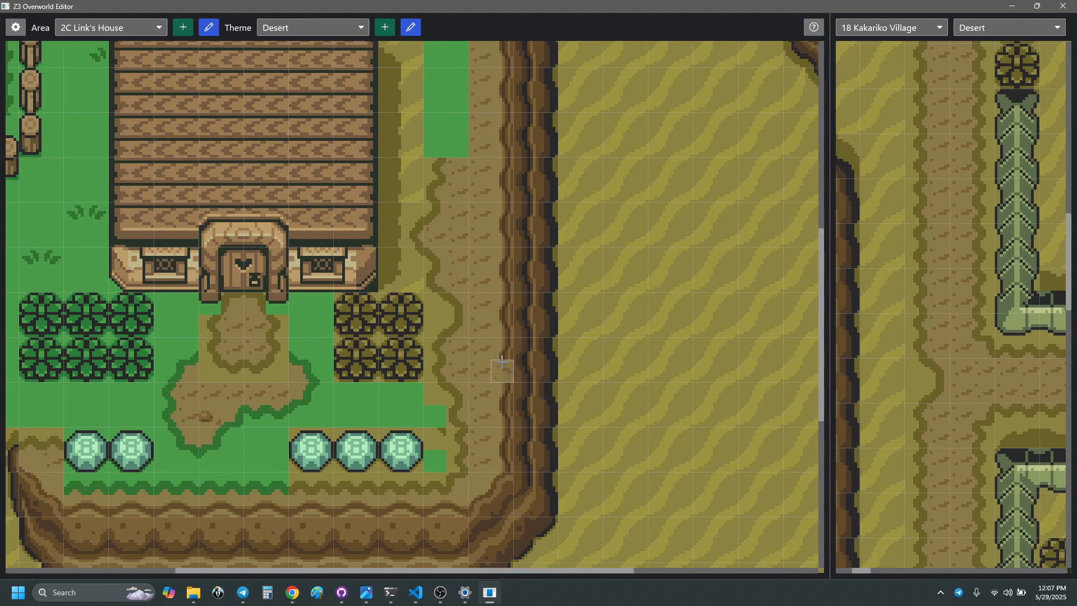
scroll(504, 360, up, 4)
scroll(506, 361, down, 3)
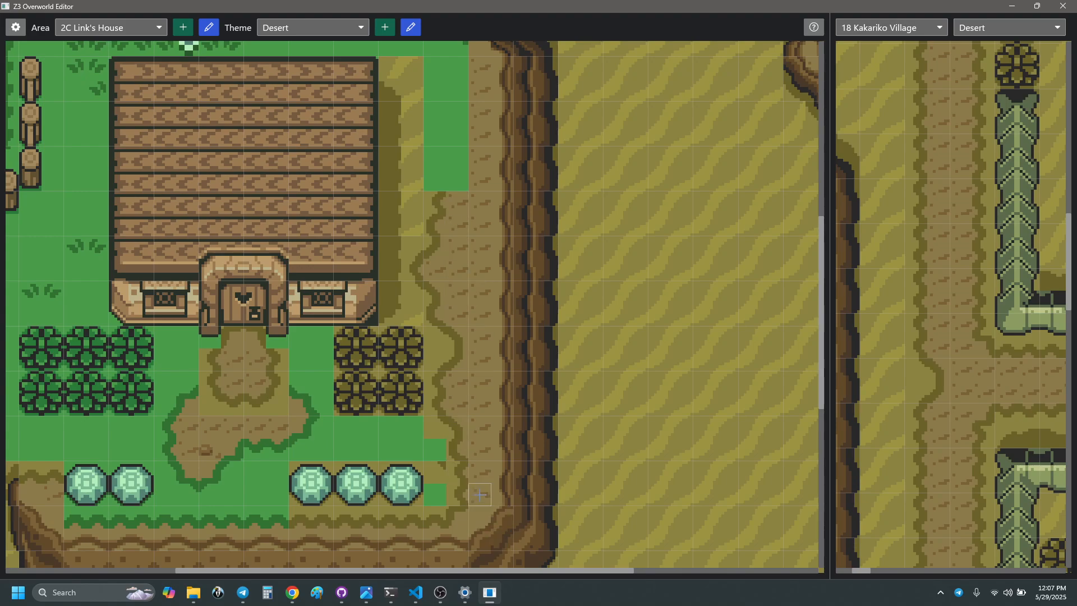
scroll(445, 286, up, 3)
scroll(445, 287, up, 1)
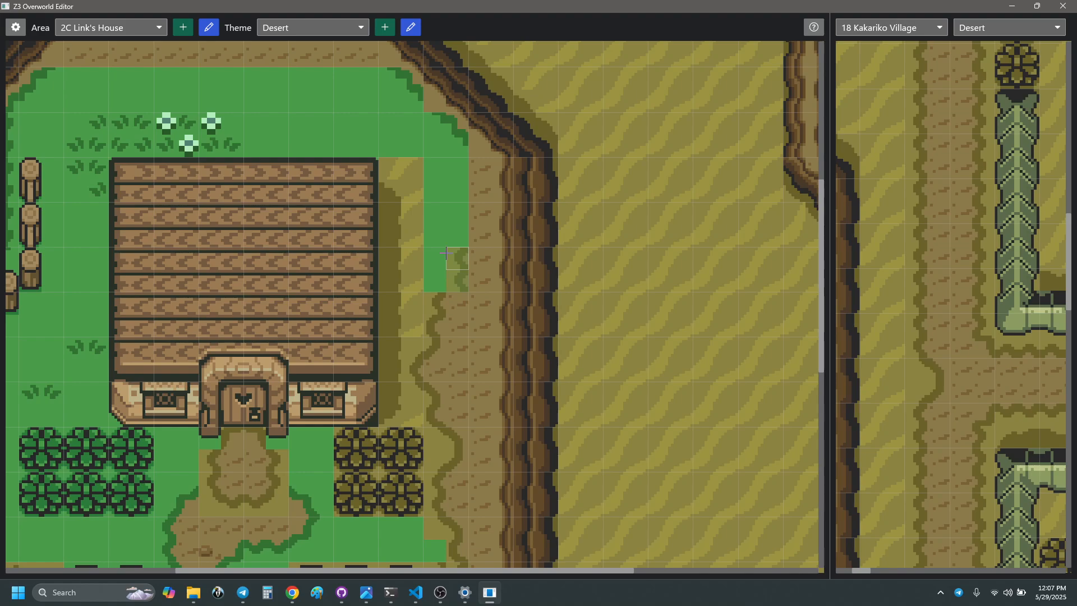
click(438, 260)
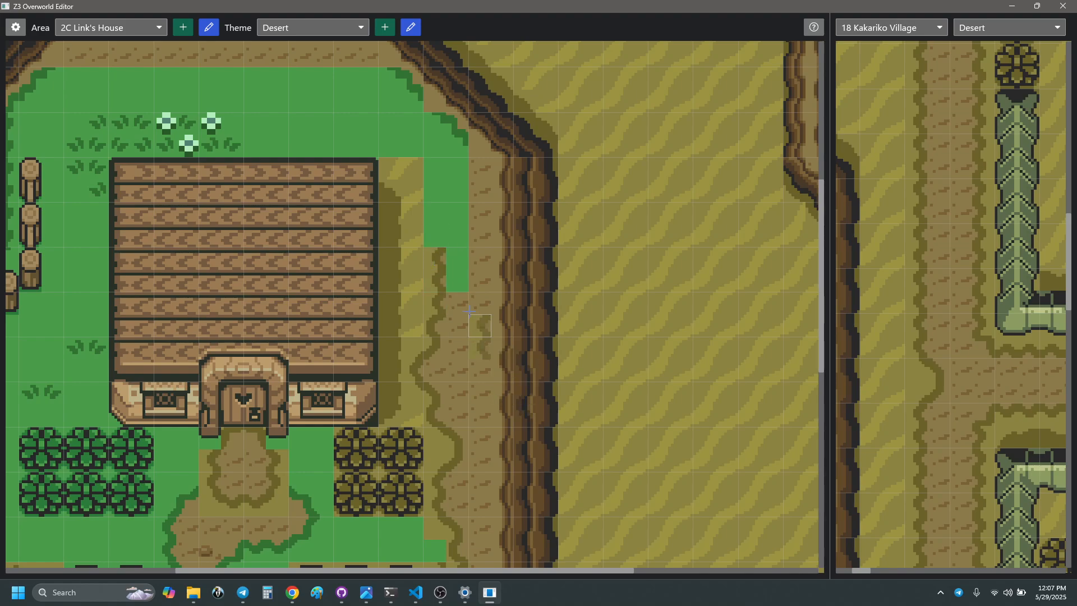
click(453, 282)
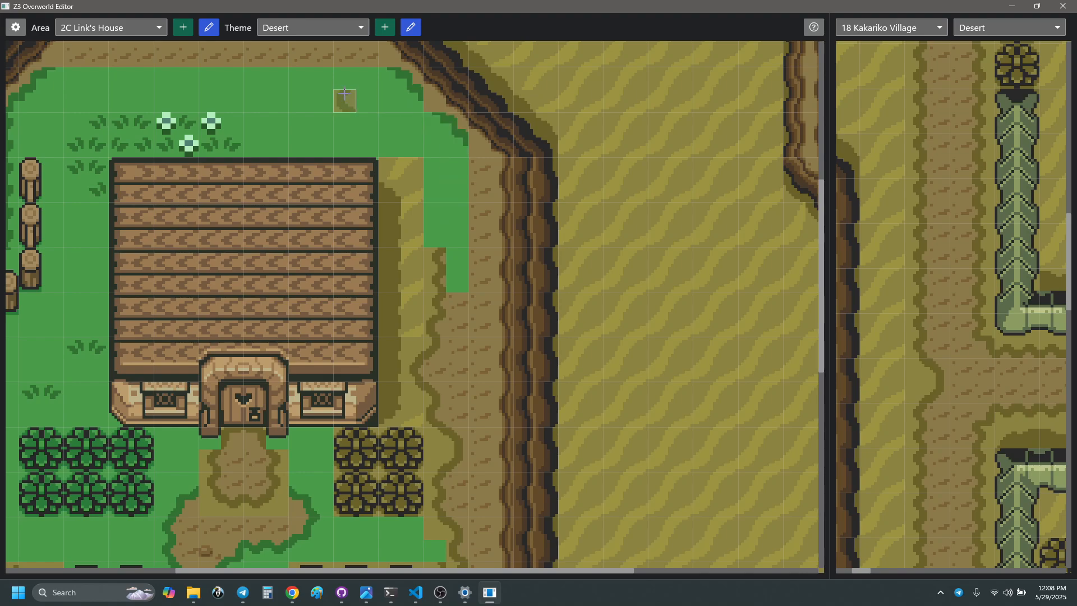
click(434, 220)
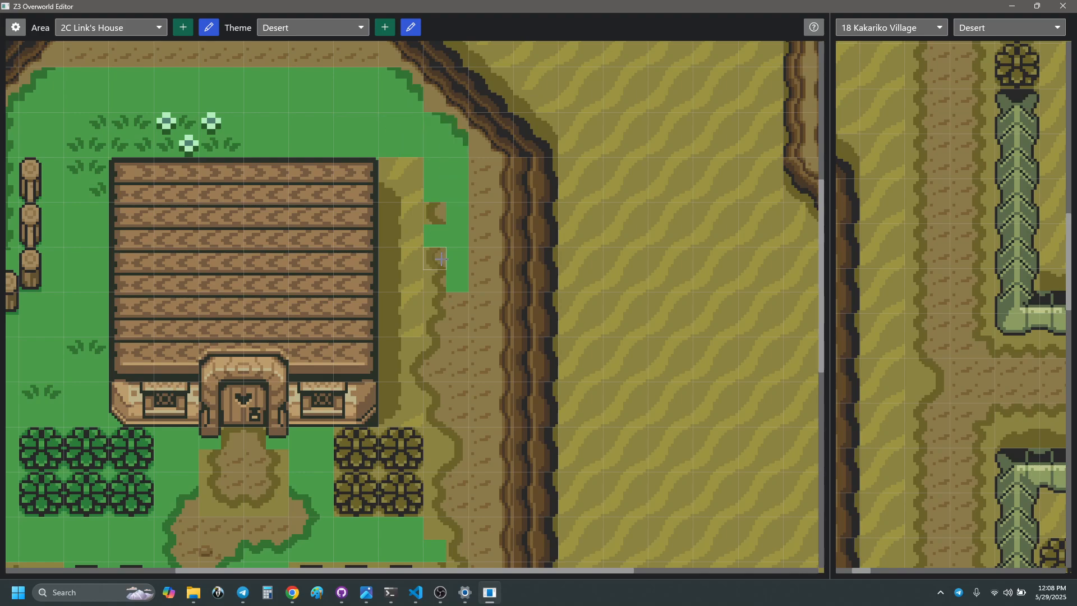
click(437, 237)
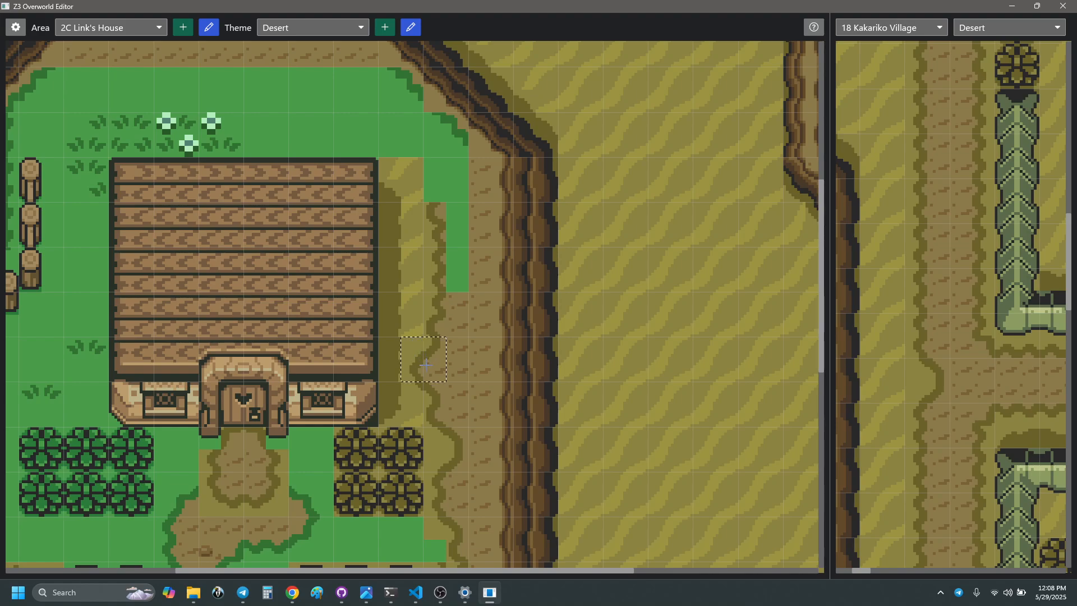
- Bend the path edge northwest toward the house's northeast corner with a vertically flipped copy of the curve beside the house
right_drag(425, 365, 427, 367)
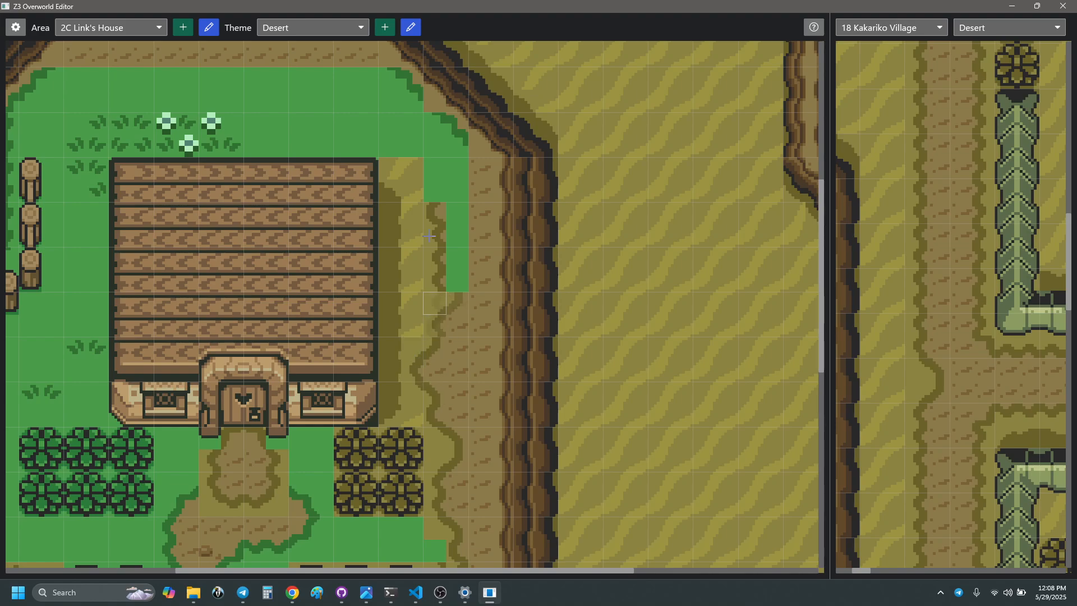
click(411, 171)
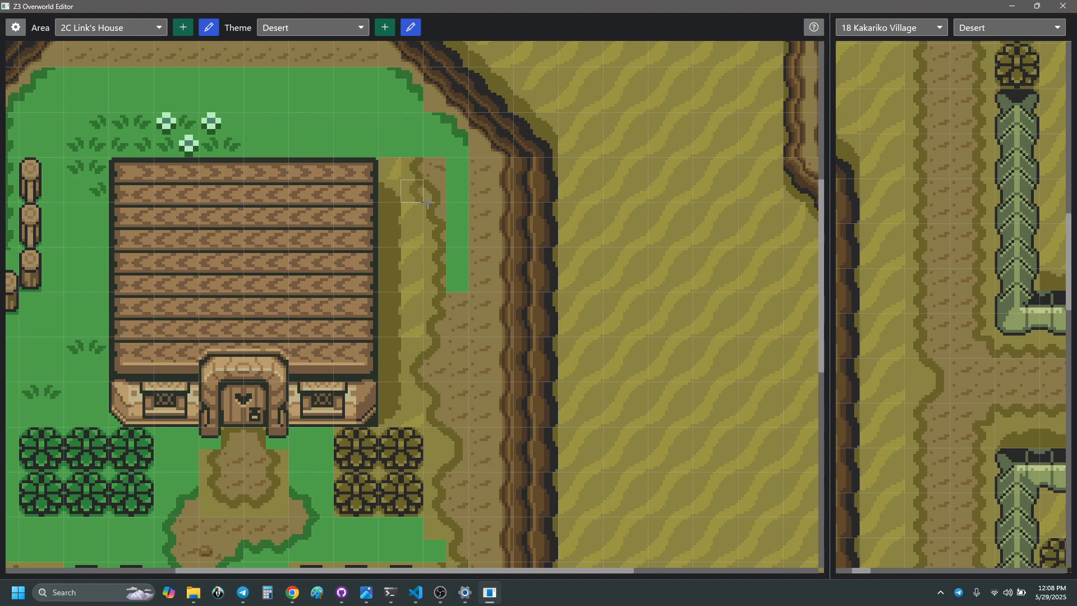
scroll(524, 353, up, 1)
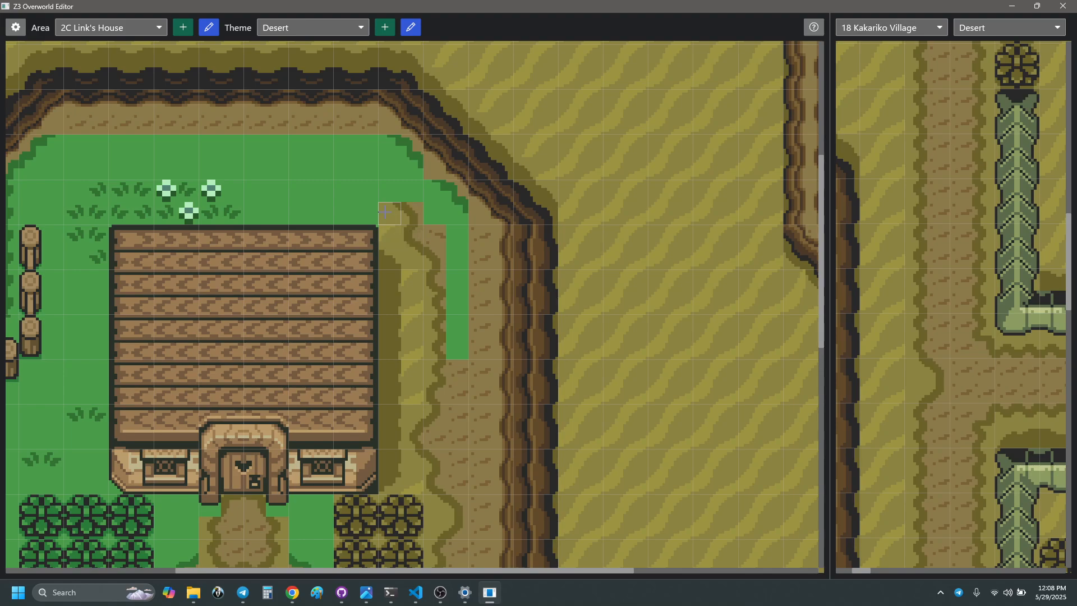
click(385, 212)
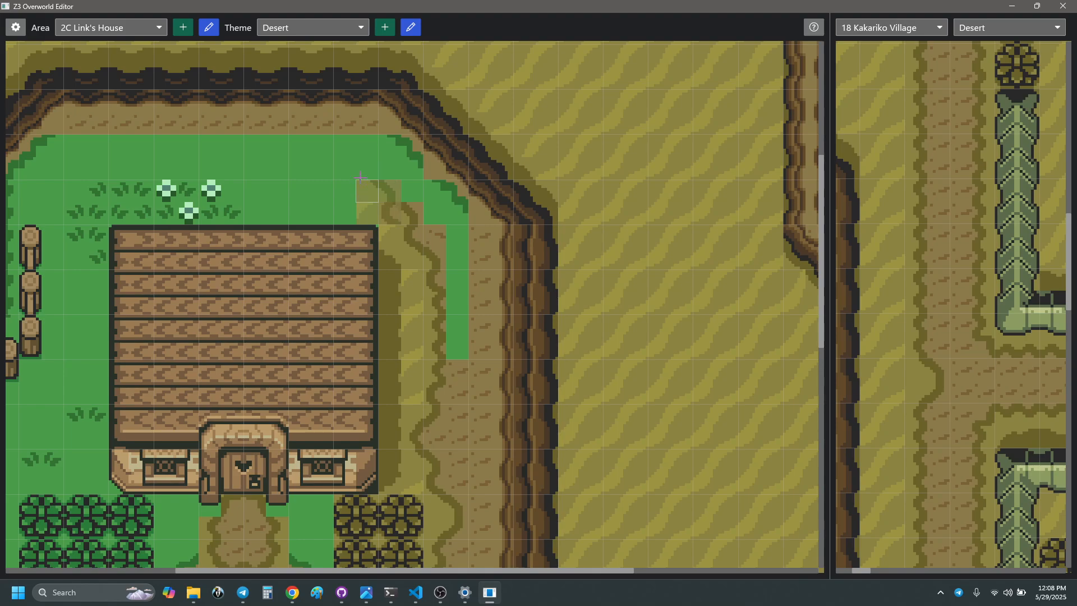
- Round the path edge over the house's northeast corner and lay horizontal desert edge tiles westward above the roof
scroll(464, 347, down, 3)
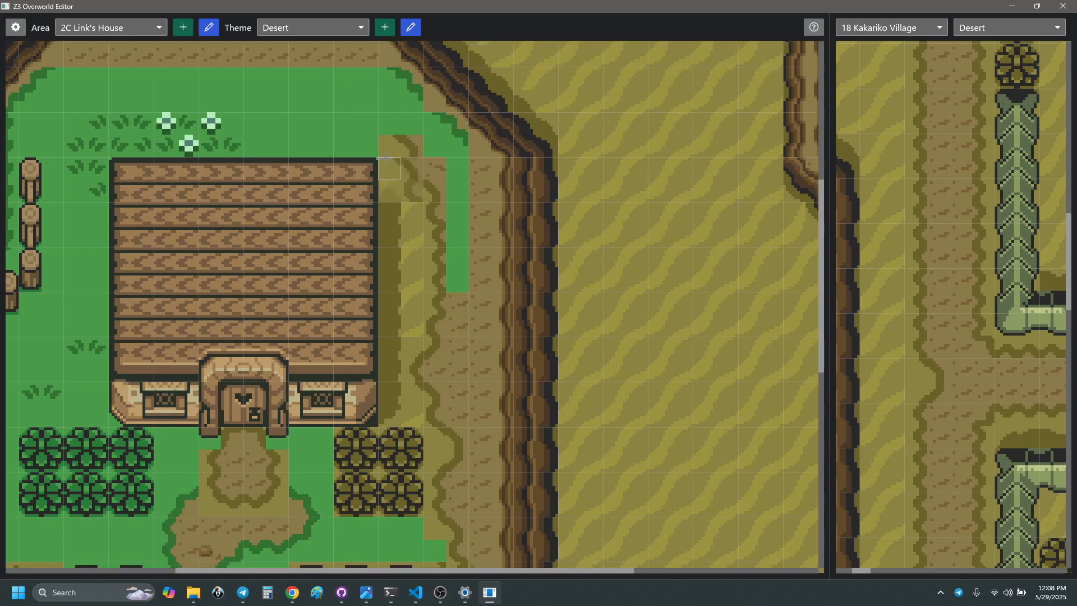
scroll(448, 359, down, 3)
scroll(472, 464, down, 3)
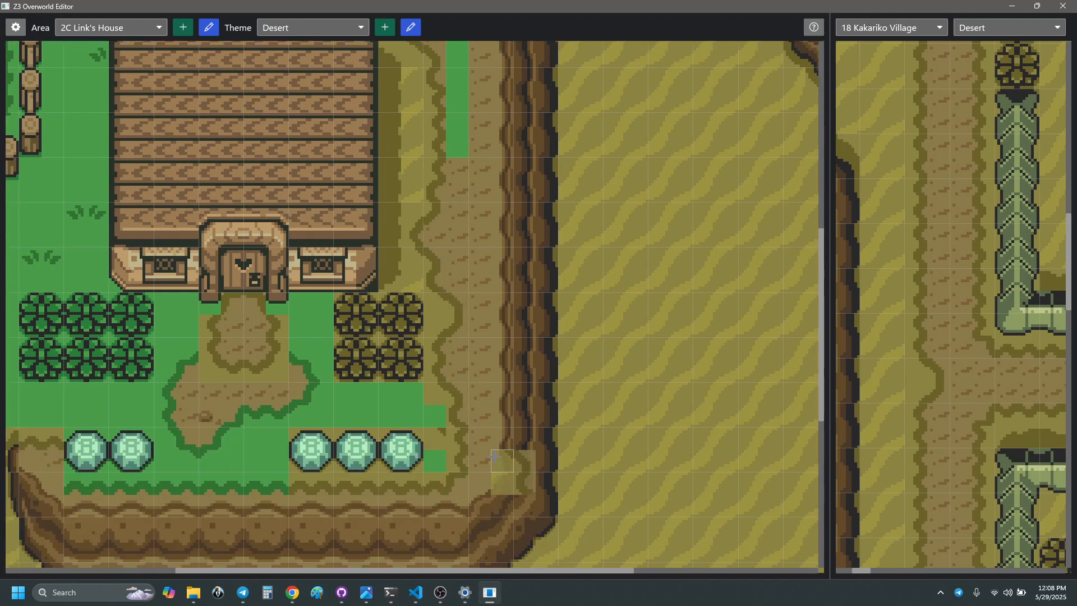
scroll(400, 251, up, 9)
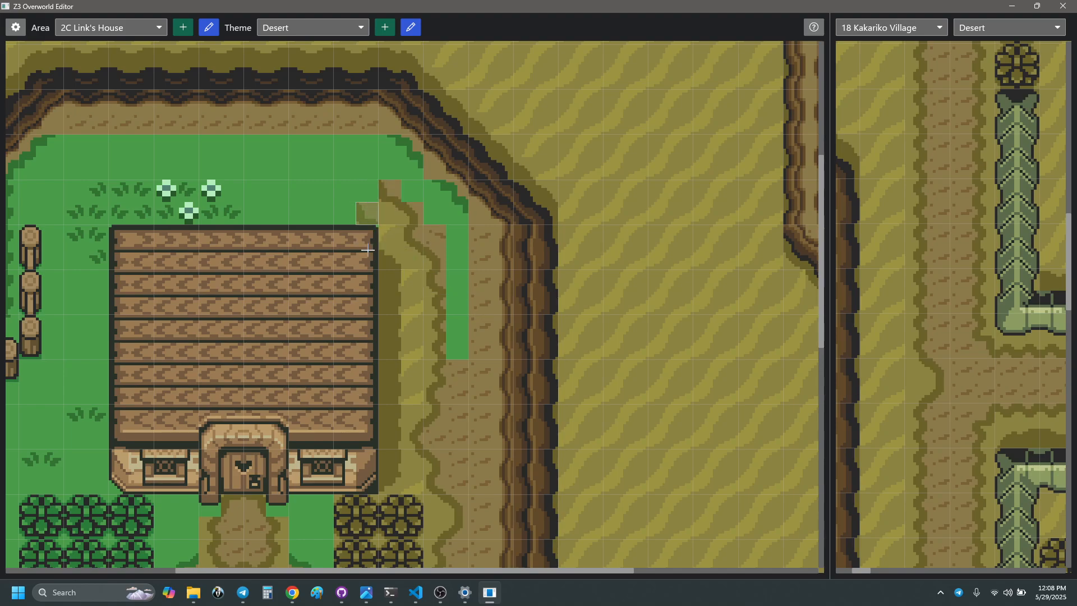
scroll(448, 345, down, 2)
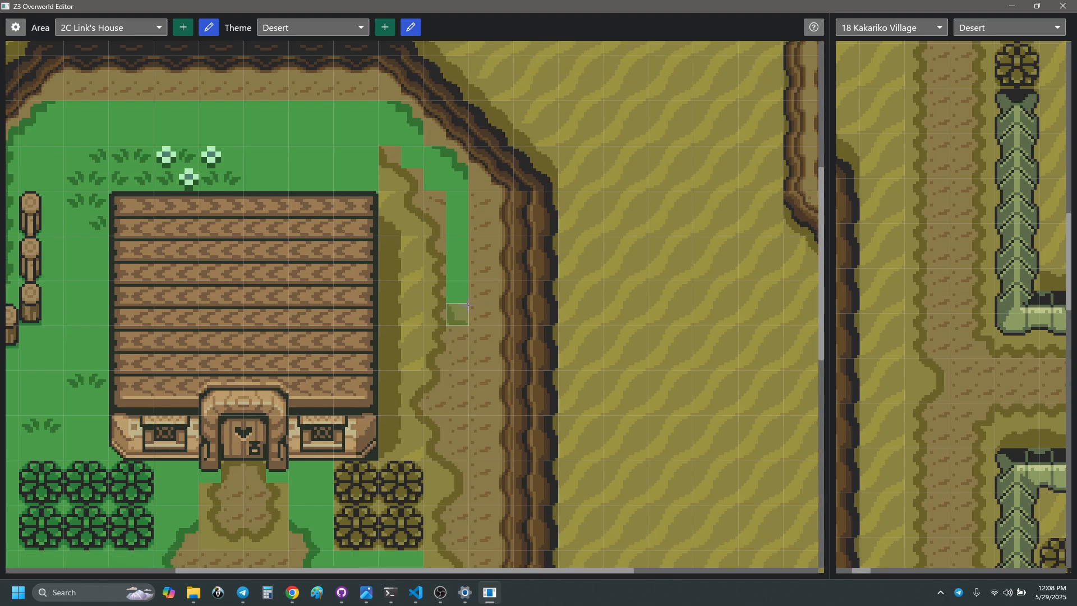
scroll(452, 336, down, 8)
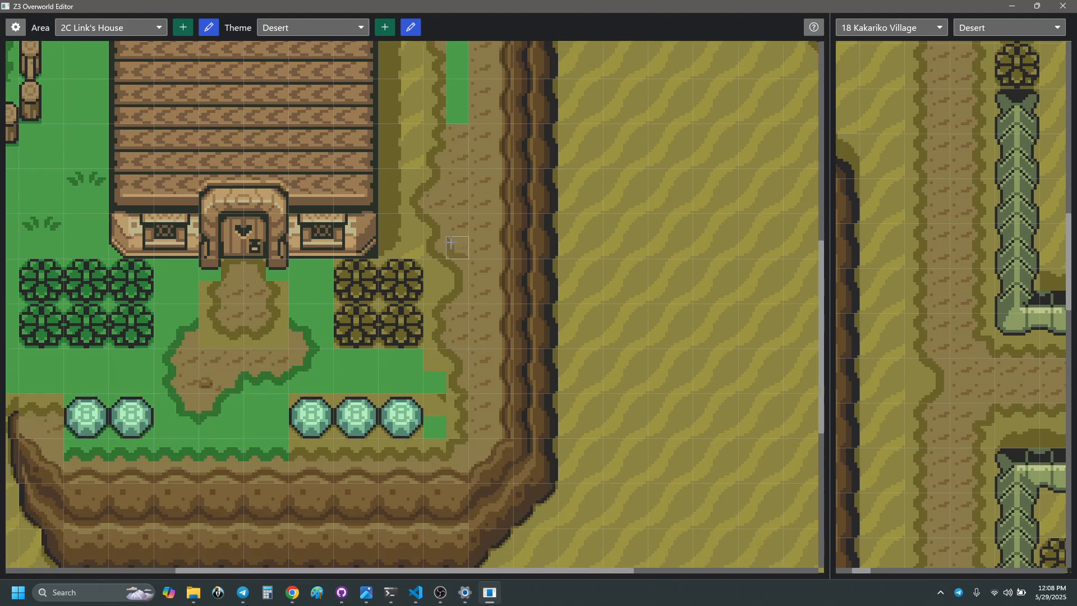
scroll(457, 247, up, 4)
scroll(345, 193, up, 5)
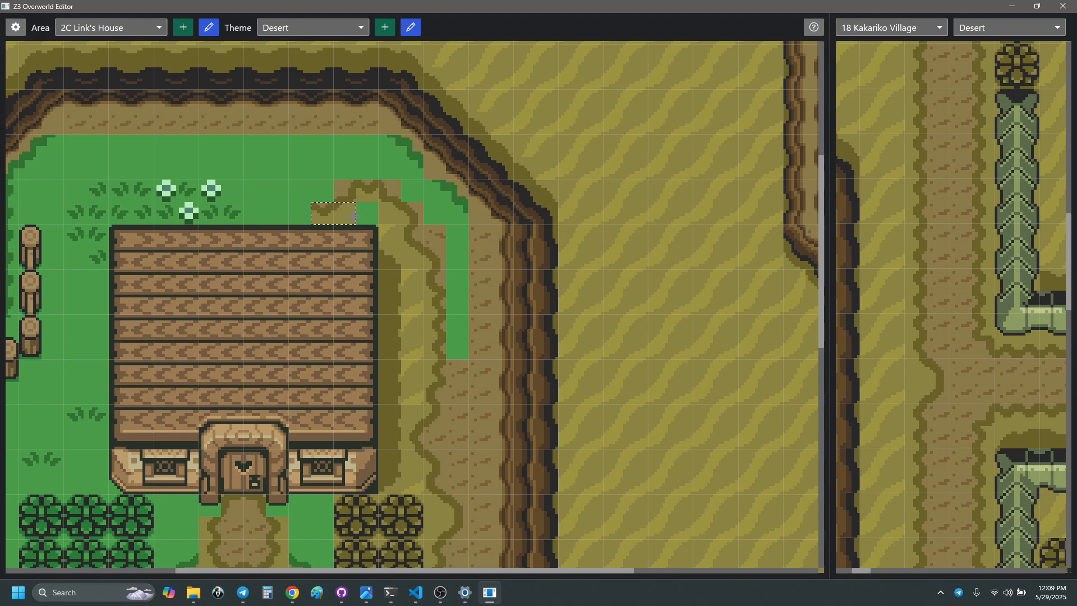
right_click(322, 213)
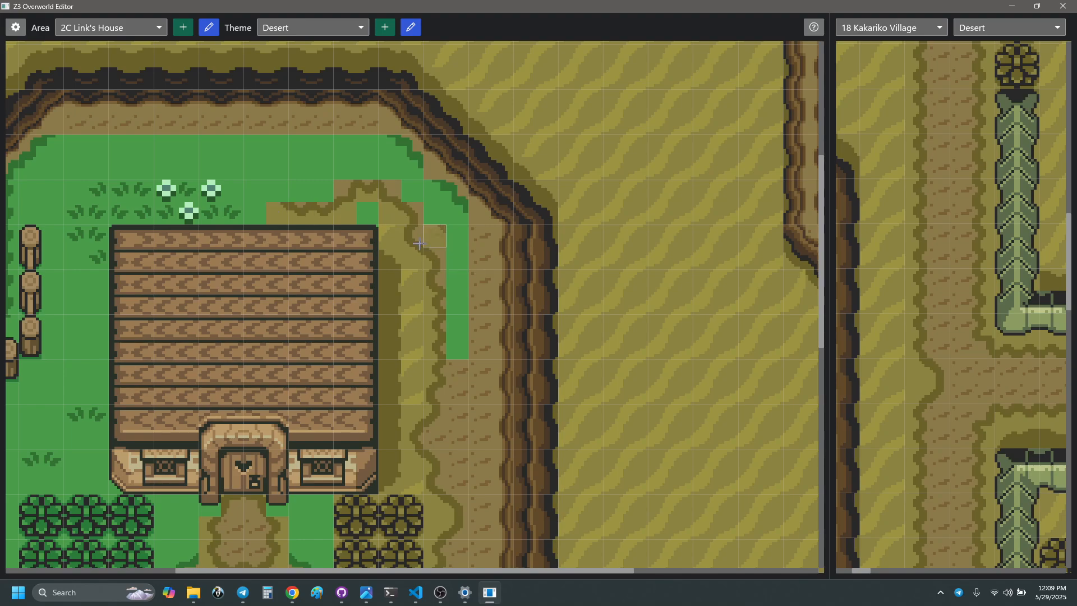
- Look through Kakariko Village for desert path corners and curves, sampling the rounded corner and vertical edge beside the dark tree area
scroll(482, 349, down, 3)
scroll(482, 349, up, 3)
scroll(981, 330, down, 2)
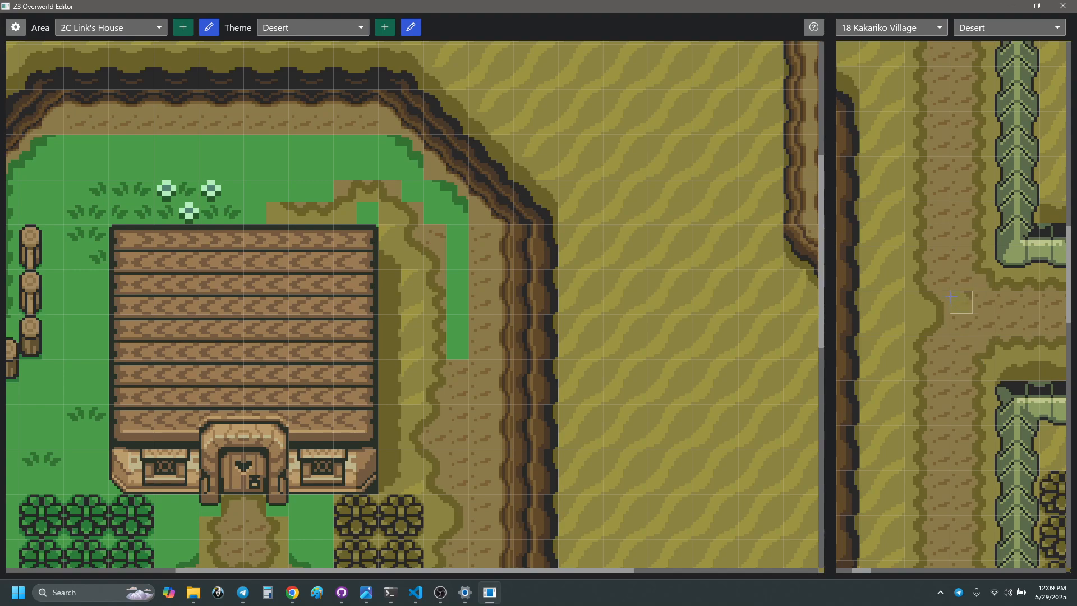
scroll(950, 296, right, 5)
scroll(987, 336, right, 3)
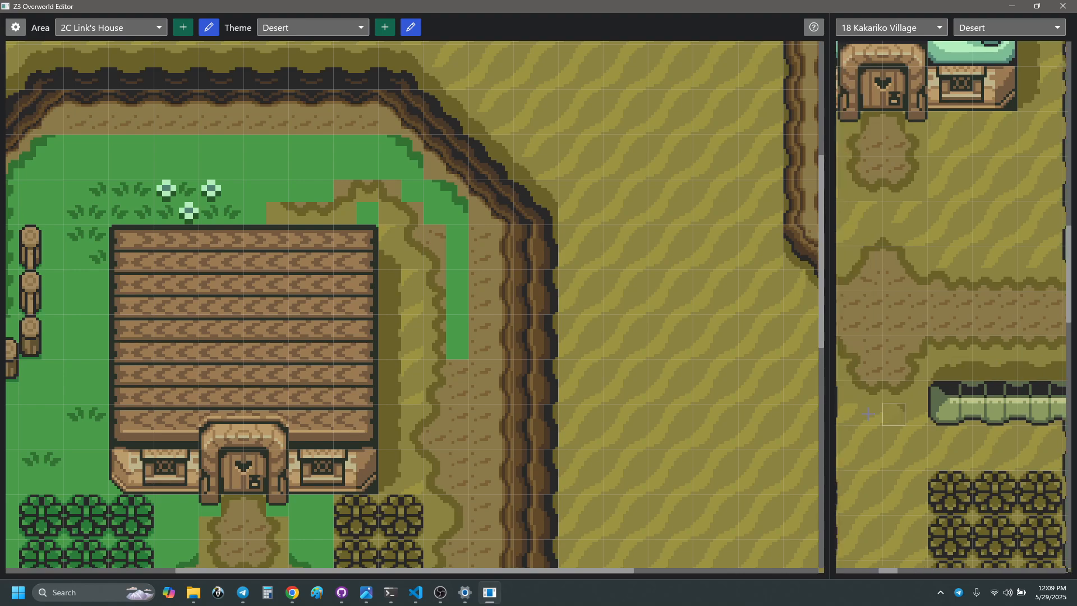
scroll(917, 391, left, 3)
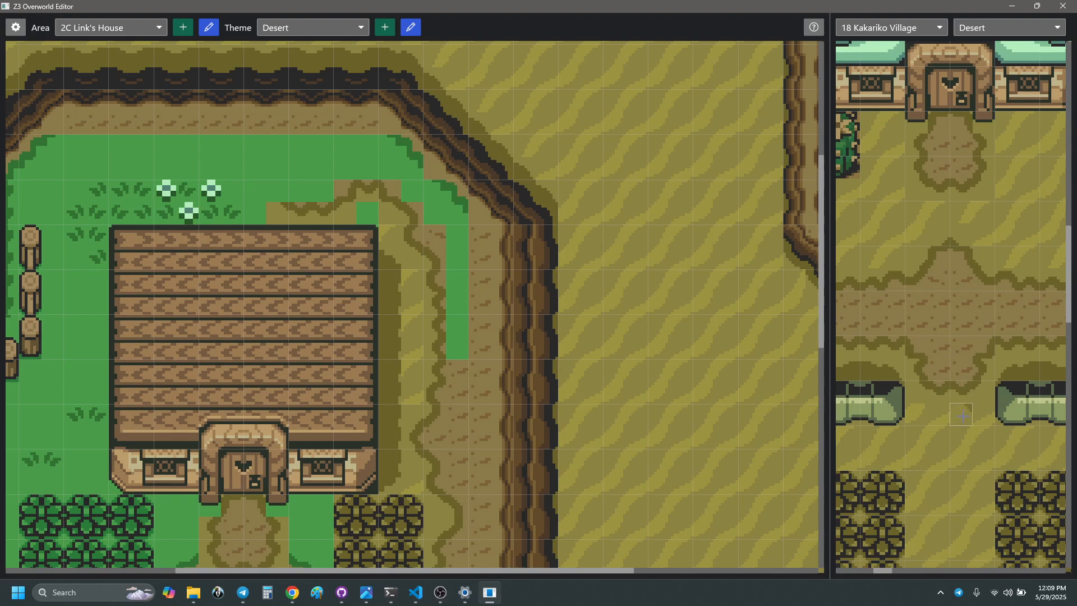
scroll(968, 400, down, 6)
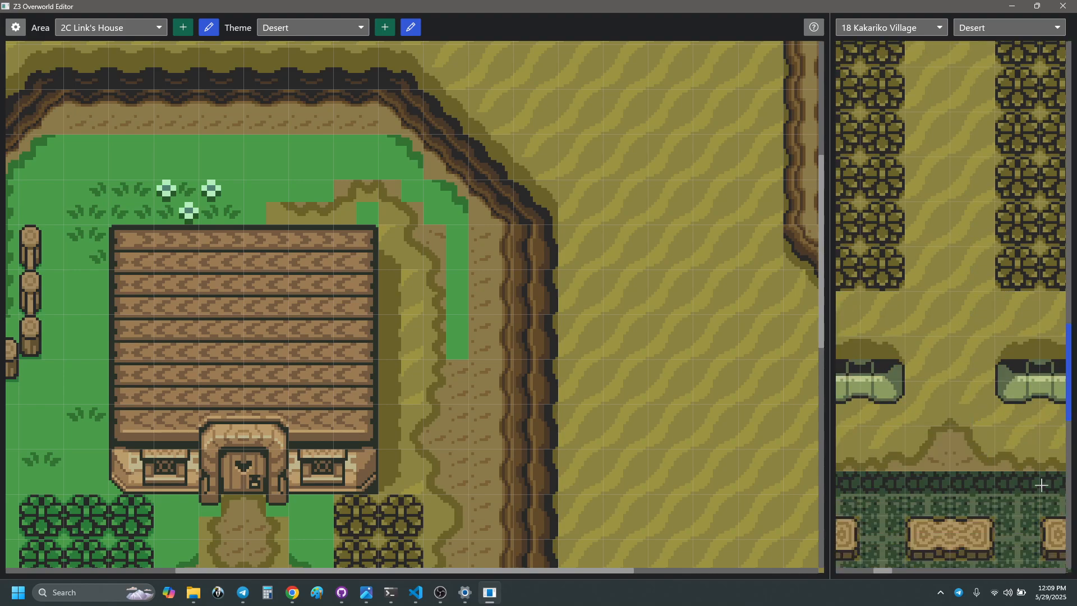
scroll(993, 454, right, 5)
scroll(987, 437, up, 5)
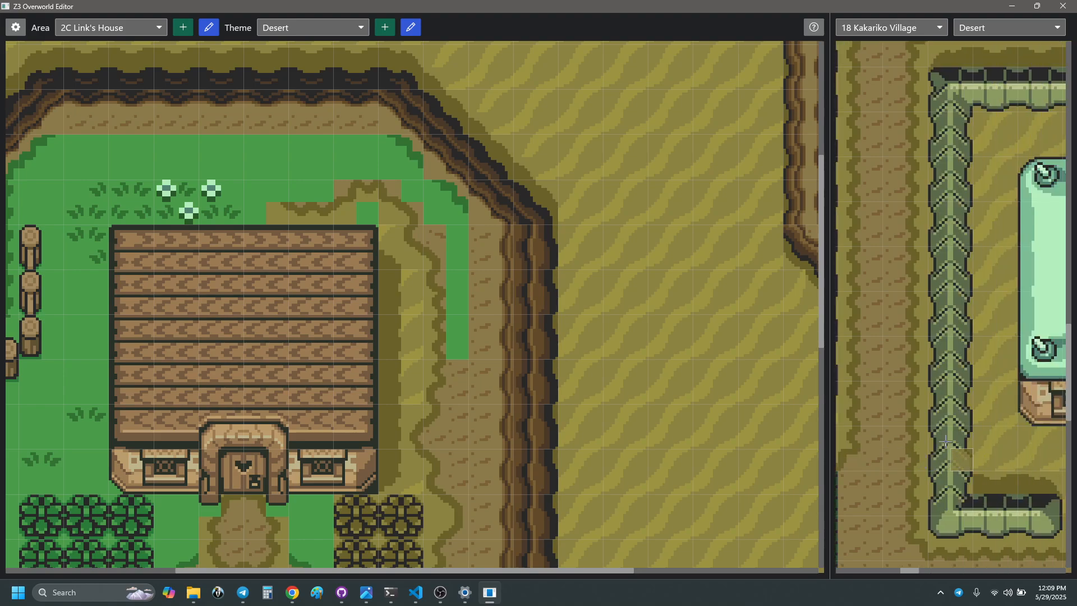
scroll(966, 392, up, 3)
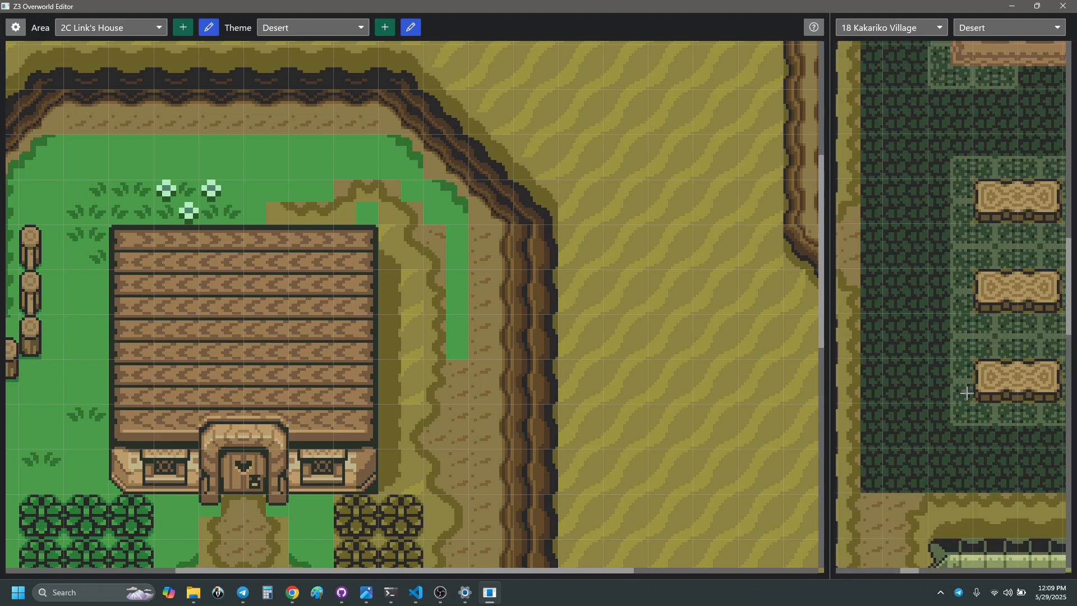
scroll(968, 371, left, 3)
scroll(967, 369, right, 10)
scroll(967, 369, right, 6)
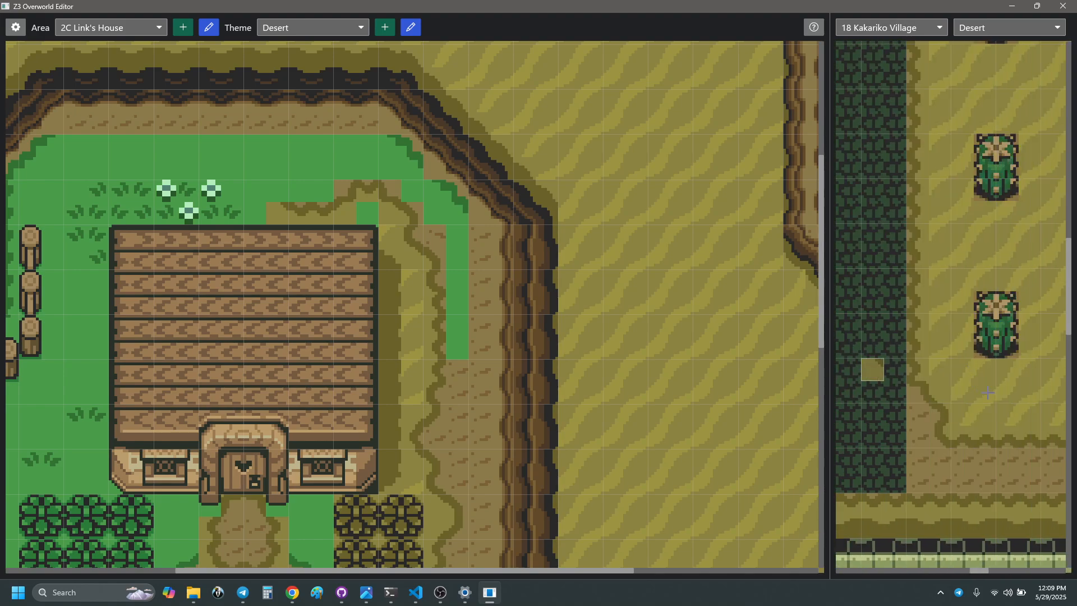
scroll(988, 393, up, 3)
scroll(940, 222, up, 3)
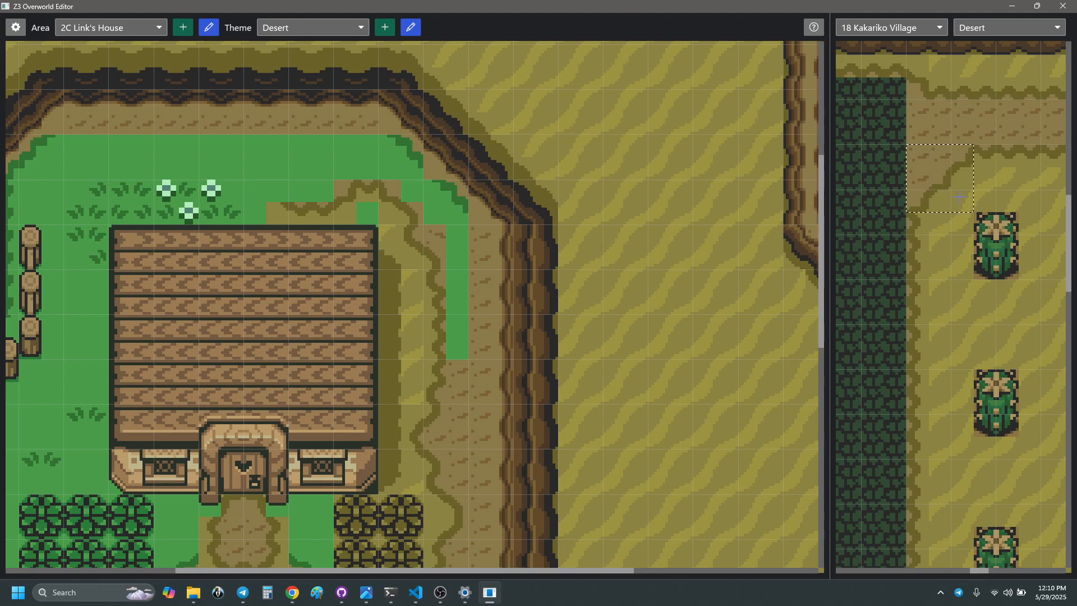
right_click(978, 156)
right_drag(920, 223, 889, 335)
- Switch Link's House to the Base theme and sample the diagonal path edge north of the cliff to compare its tiles
click(140, 30)
click(140, 31)
click(312, 27)
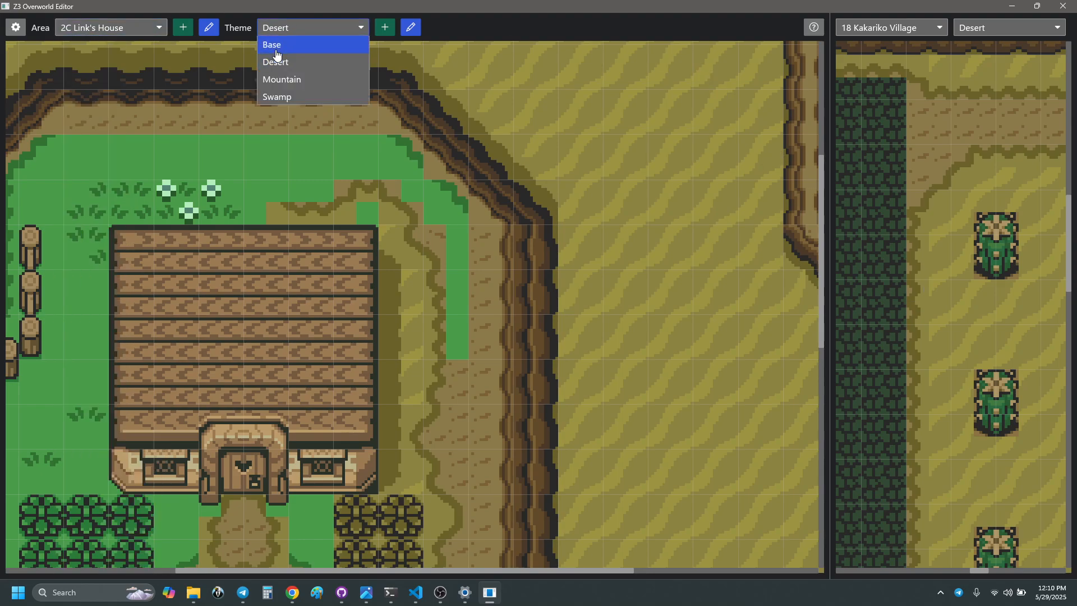
click(280, 43)
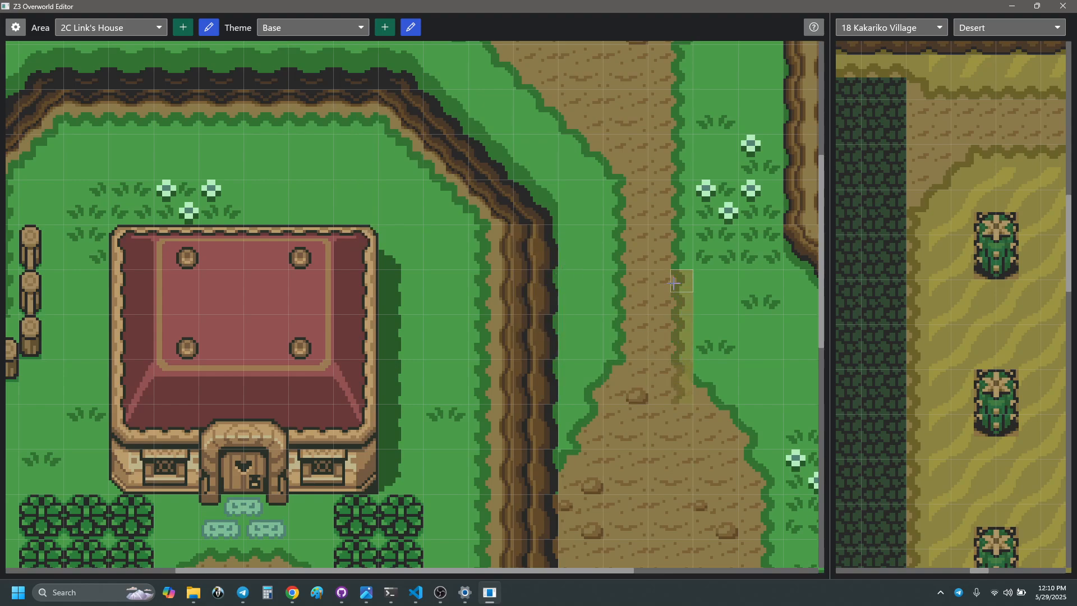
key(minus)
scroll(520, 370, up, 5)
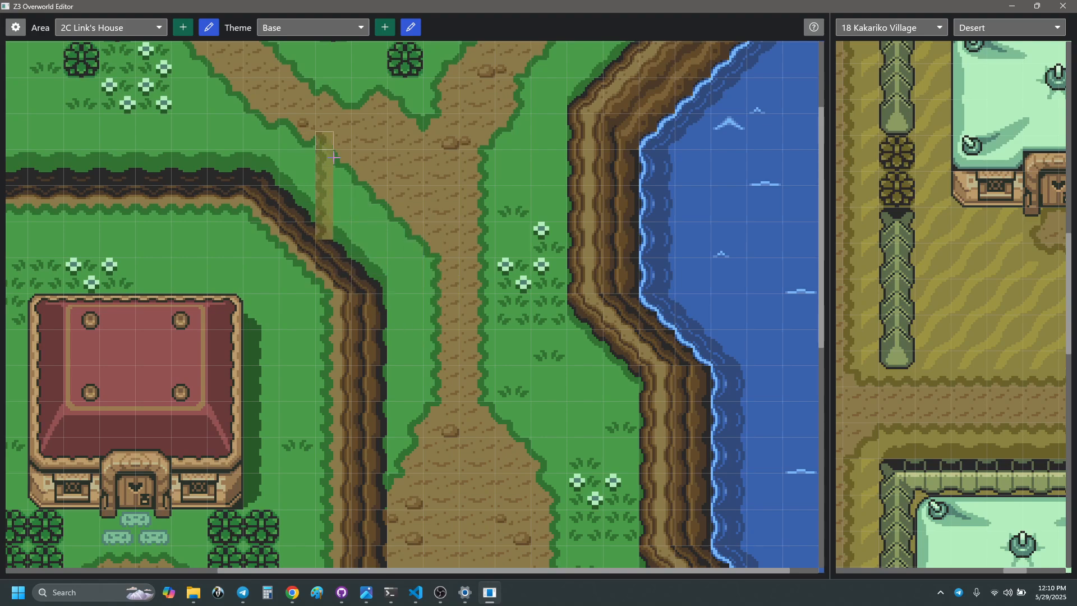
scroll(284, 168, up, 4)
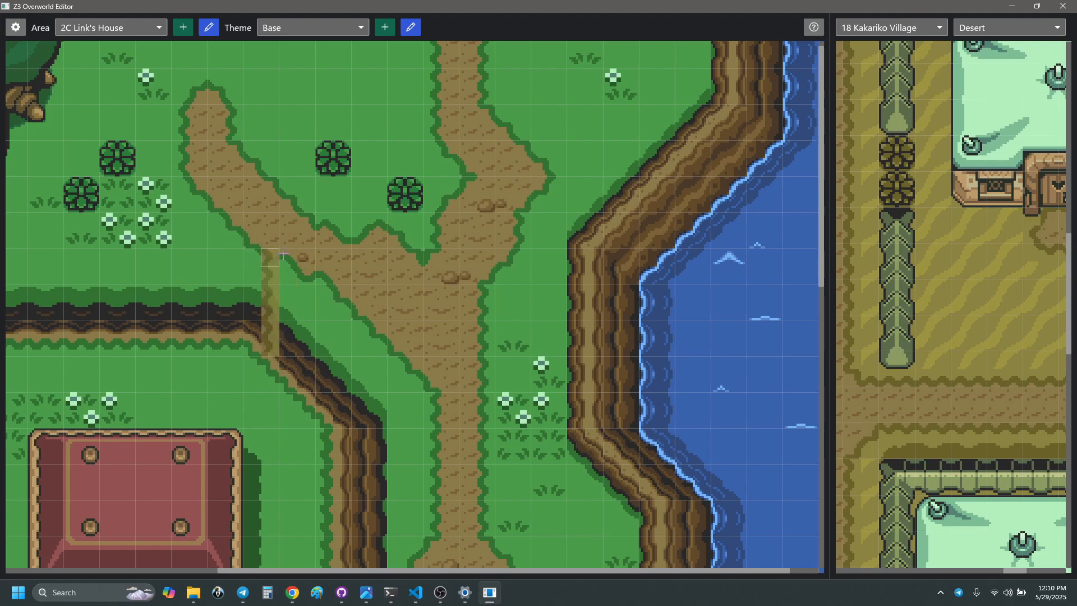
right_drag(274, 255, 335, 307)
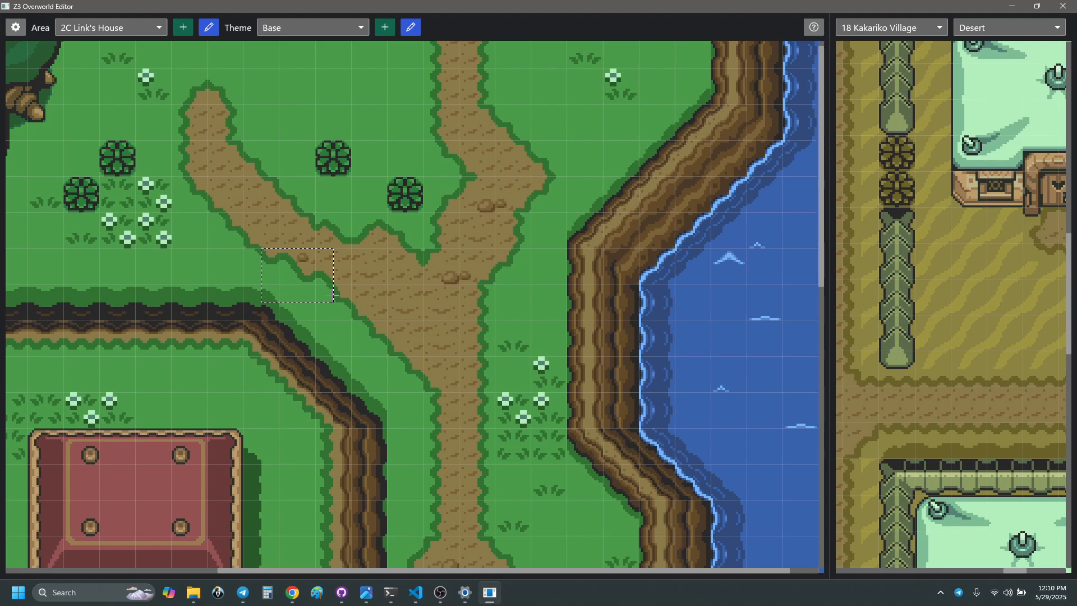
right_drag(330, 295, 330, 294)
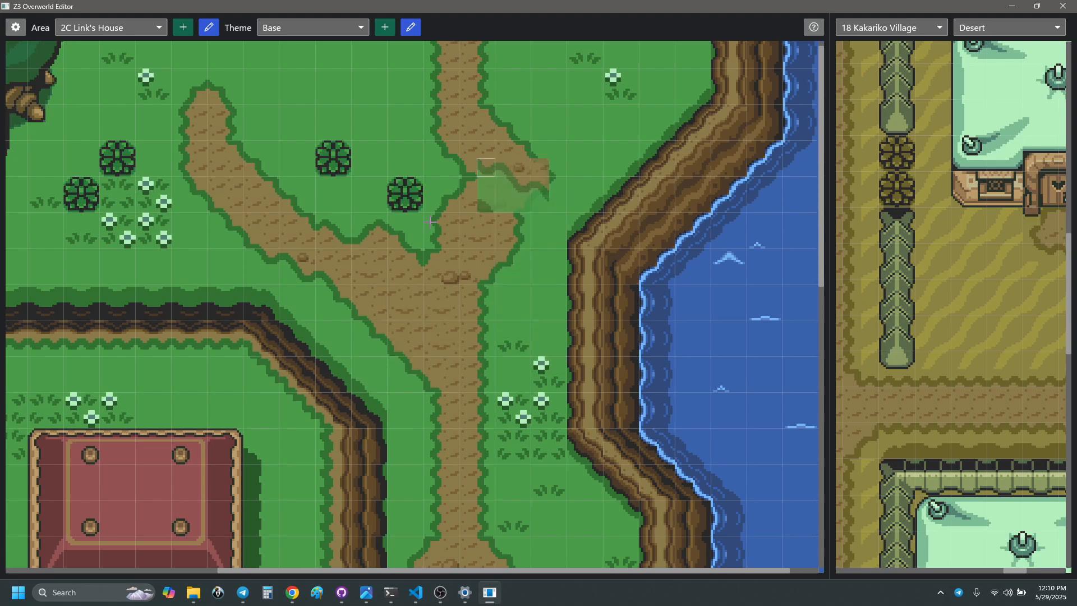
- Sample the straight west edge and the bend of the northern path, flipping the bend vertically to compare it with the edge below
scroll(473, 422, down, 1)
scroll(473, 423, up, 1)
scroll(472, 423, up, 1)
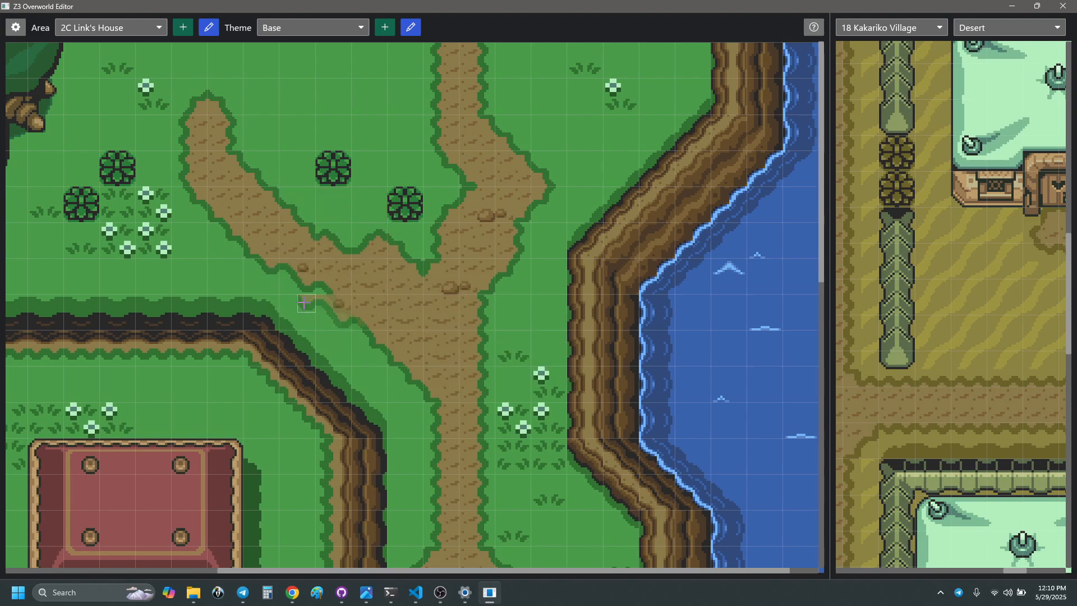
right_click(431, 59)
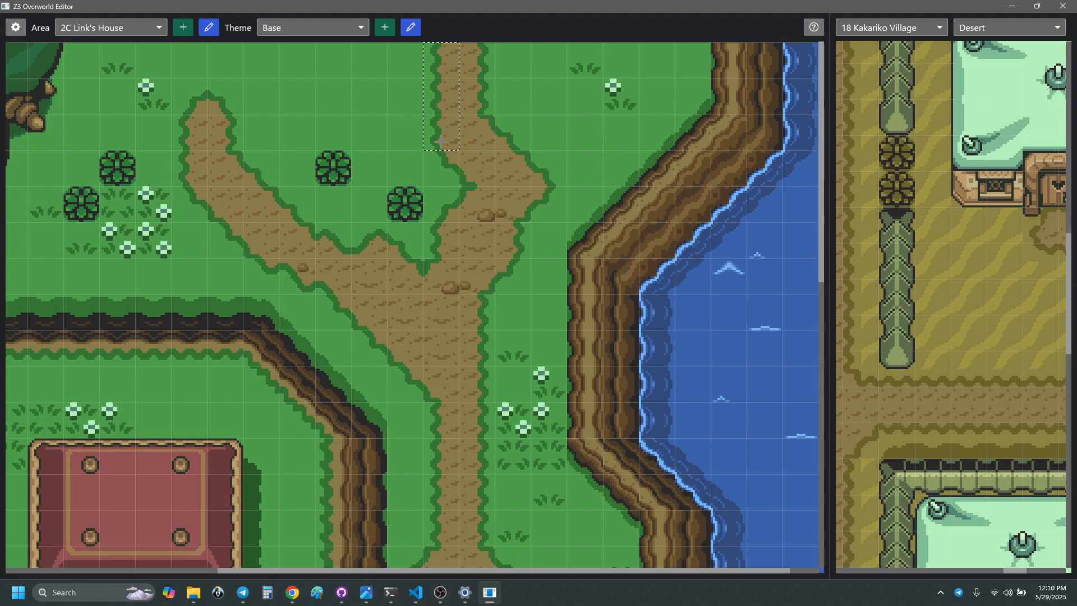
right_click(439, 159)
right_drag(463, 180, 464, 183)
key(v)
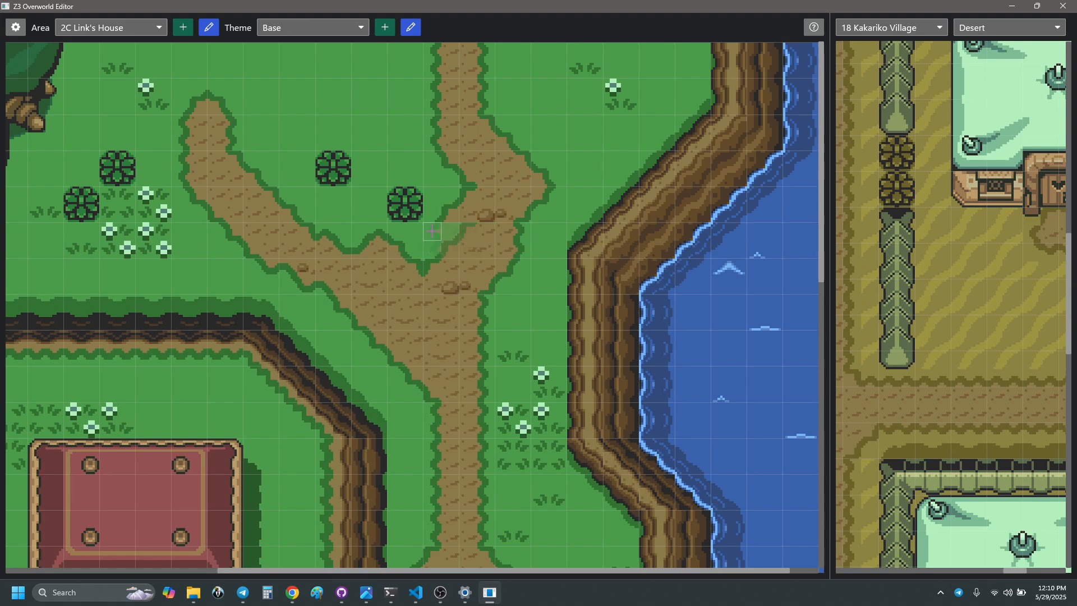
- Sample the northern path's fork and its diagonal southwest edge near the cliff in the Base theme to compare their tiles
right_drag(434, 231, 440, 272)
right_drag(378, 231, 424, 276)
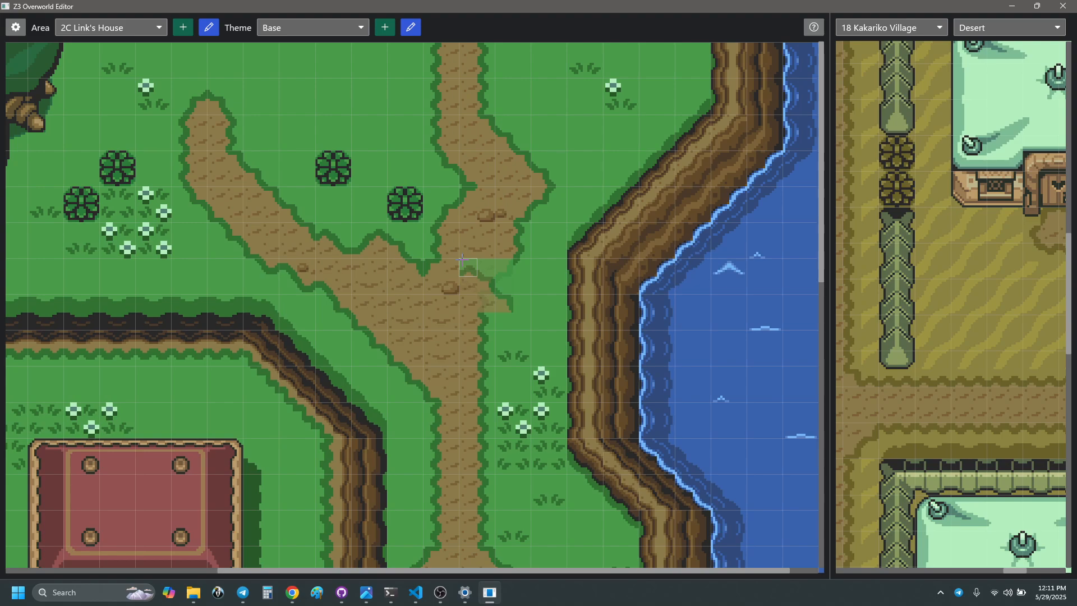
right_drag(264, 260, 279, 274)
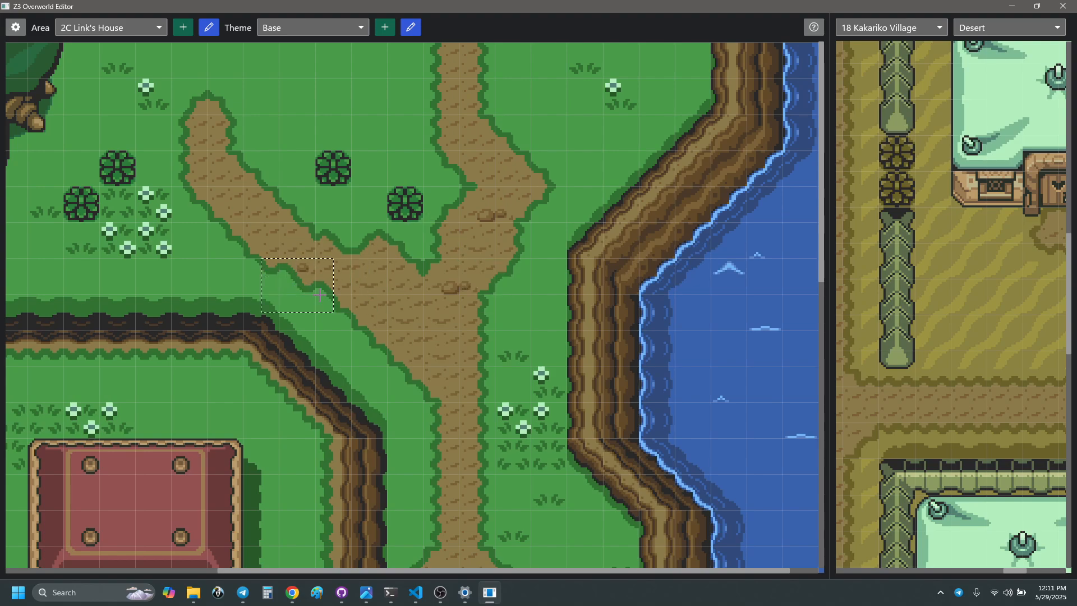
scroll(440, 266, down, 10)
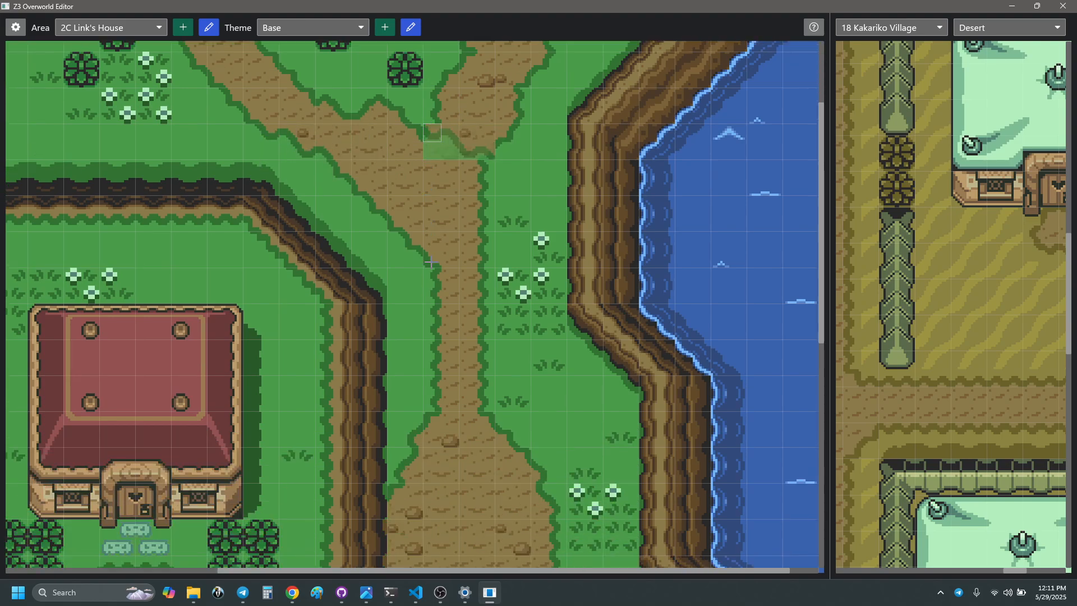
scroll(440, 267, up, 9)
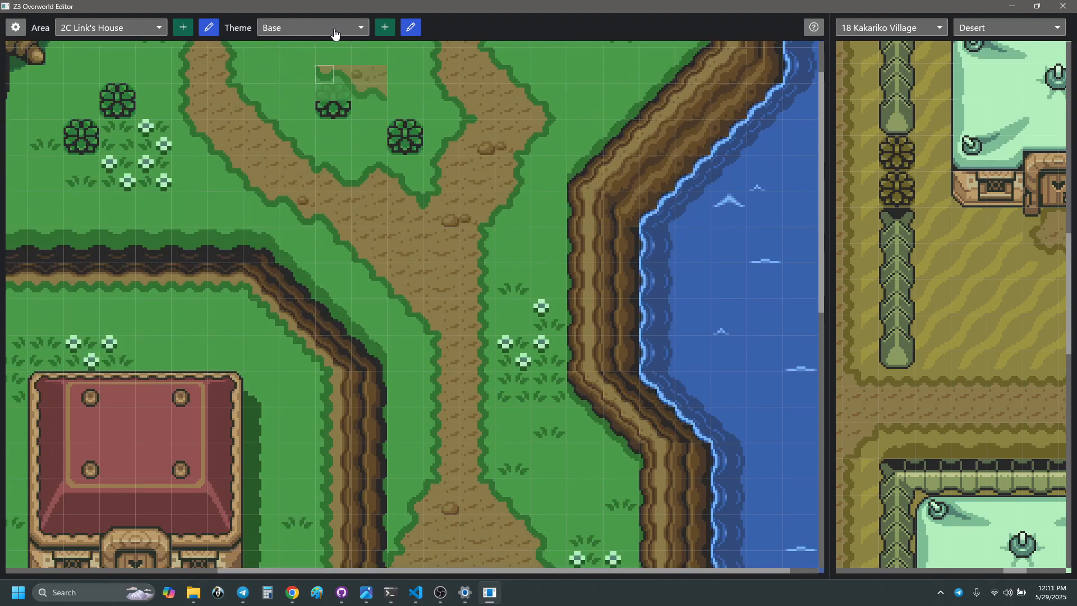
- Switch Link's House to the Desert theme and extend the horizontal desert path edge westward above the roof
click(330, 29)
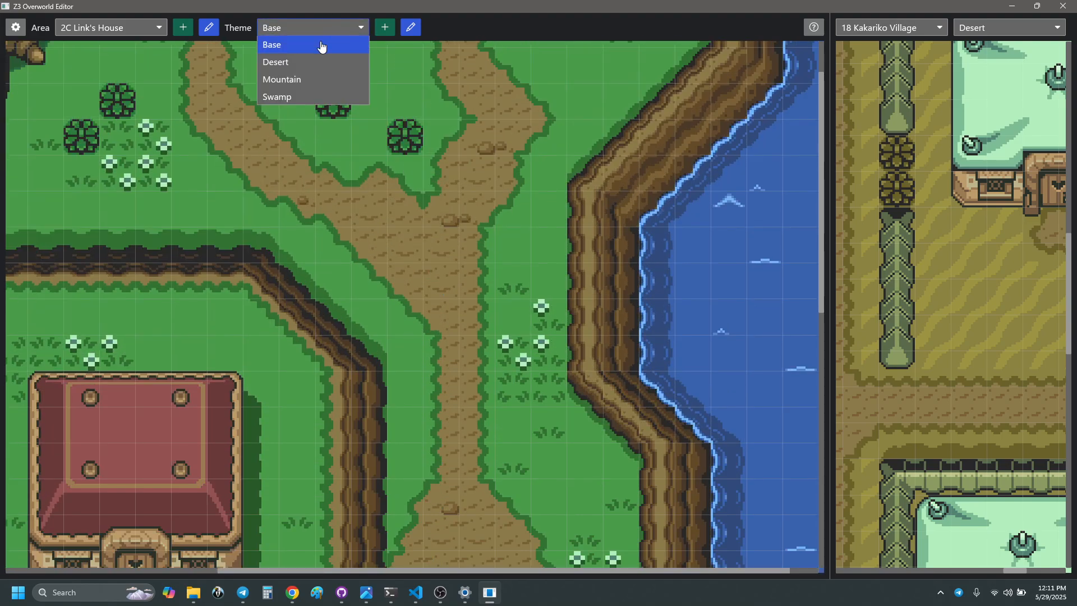
click(283, 63)
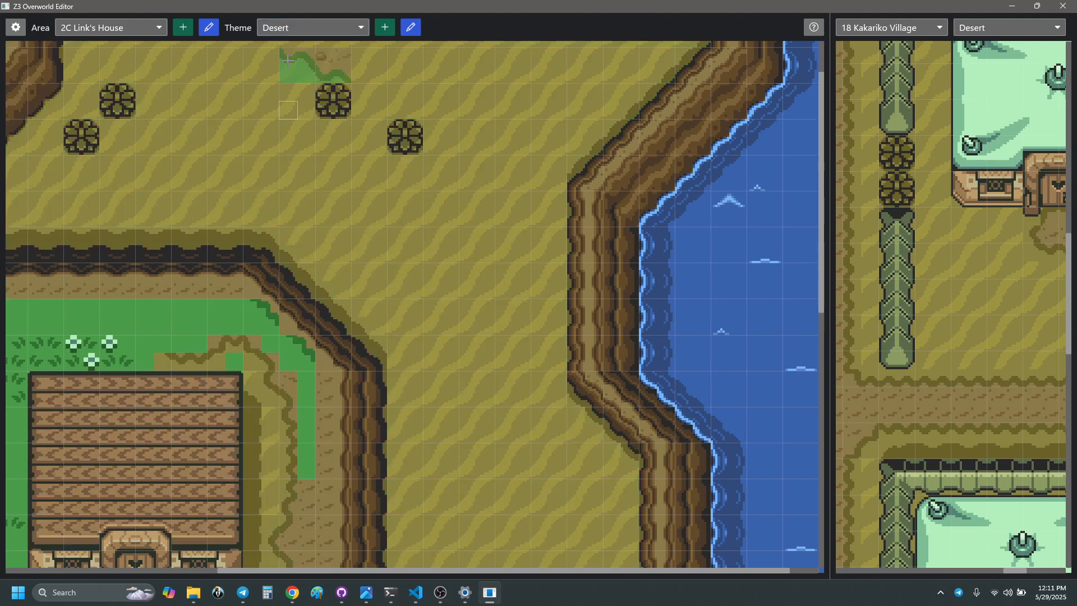
scroll(469, 251, down, 5)
scroll(468, 250, left, 6)
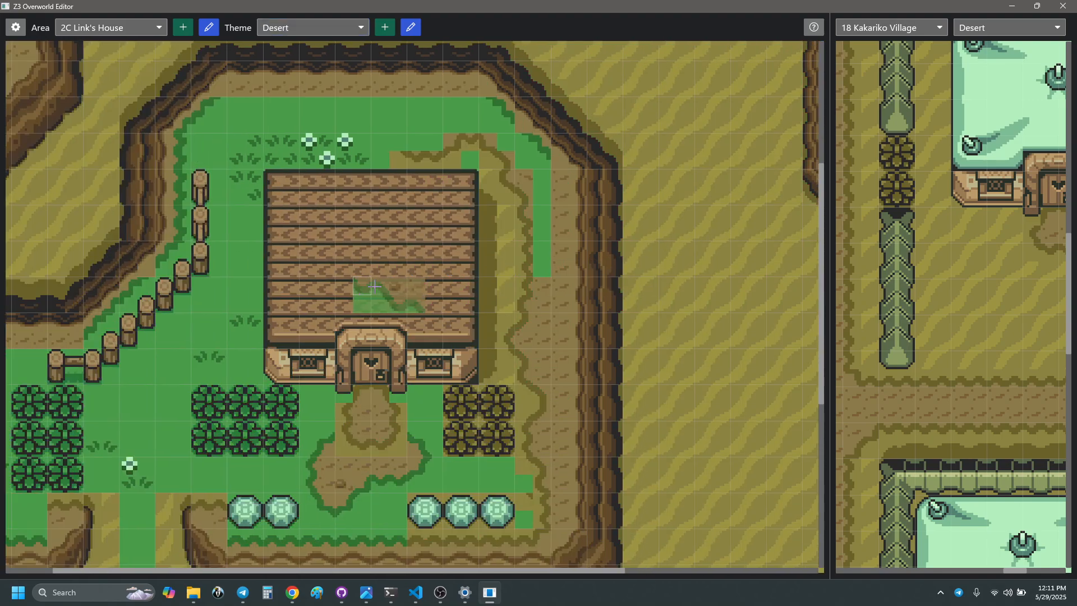
scroll(431, 217, up, 2)
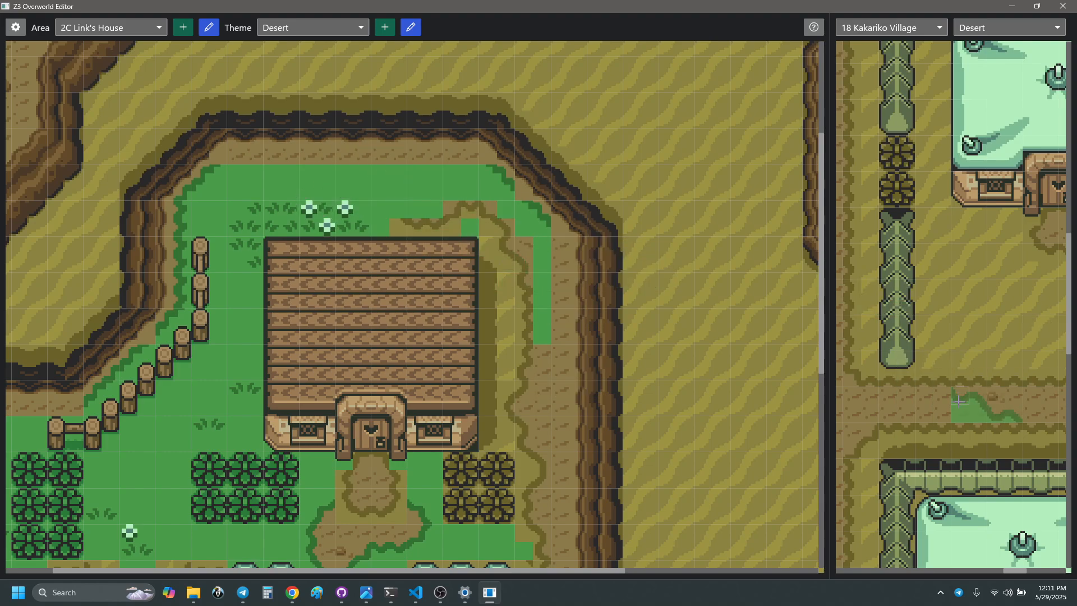
scroll(946, 396, right, 5)
scroll(946, 396, up, 3)
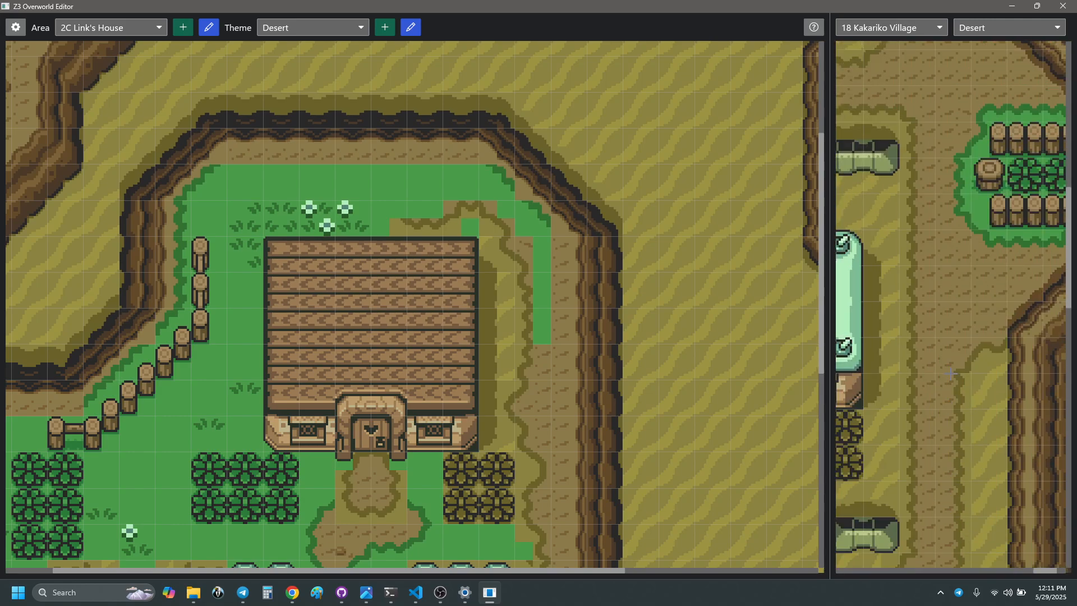
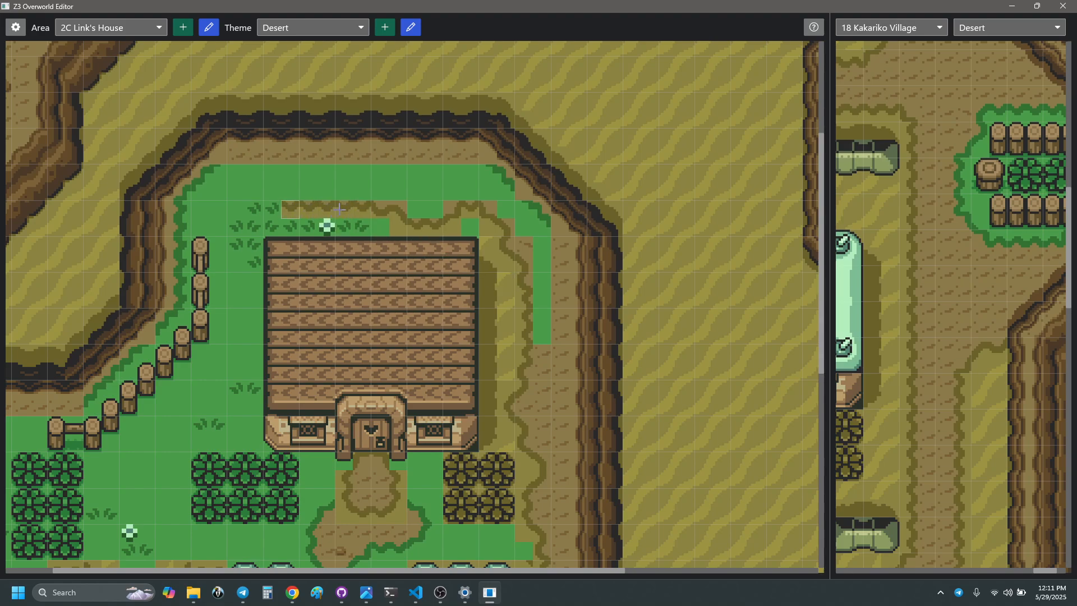
scroll(443, 289, left, 1)
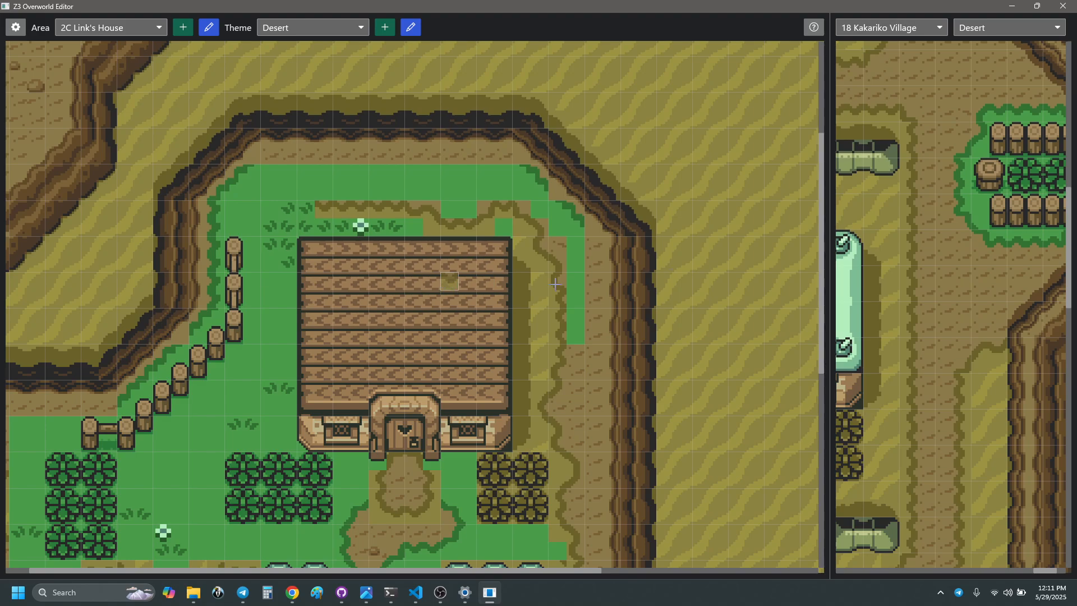
- Curve the desert path edge around the house's northwest corner and run Kakariko's vertical edge tiles southward beside the fence
scroll(949, 352, left, 6)
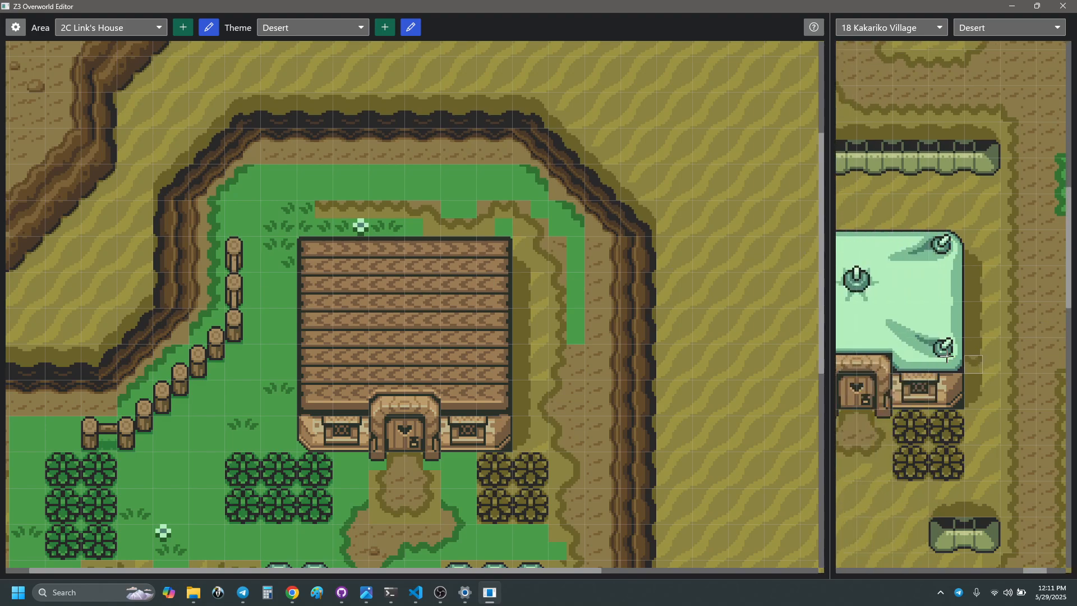
scroll(953, 297, up, 1)
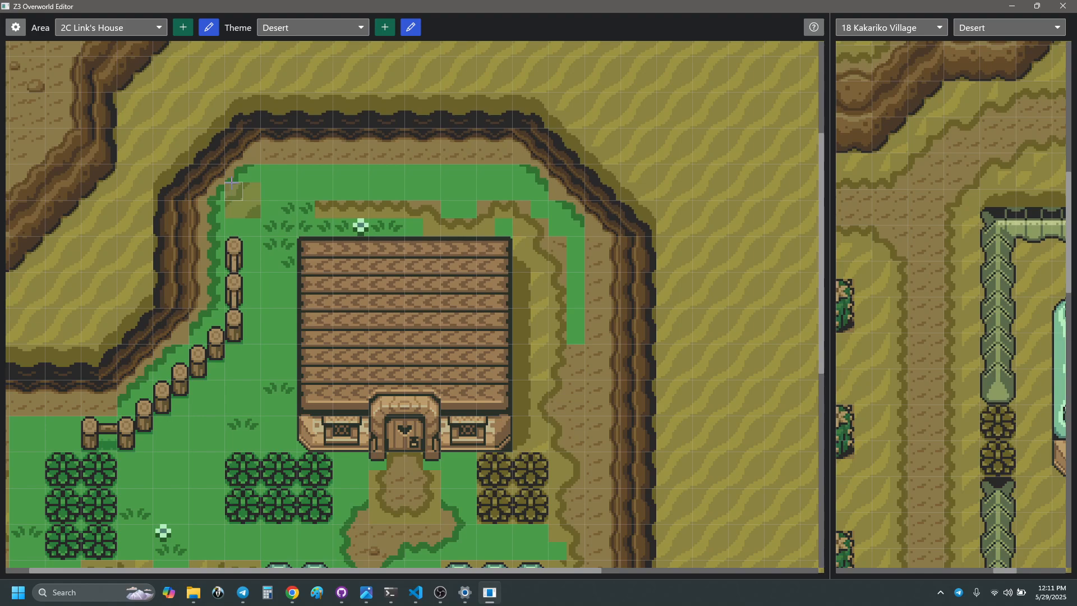
click(275, 221)
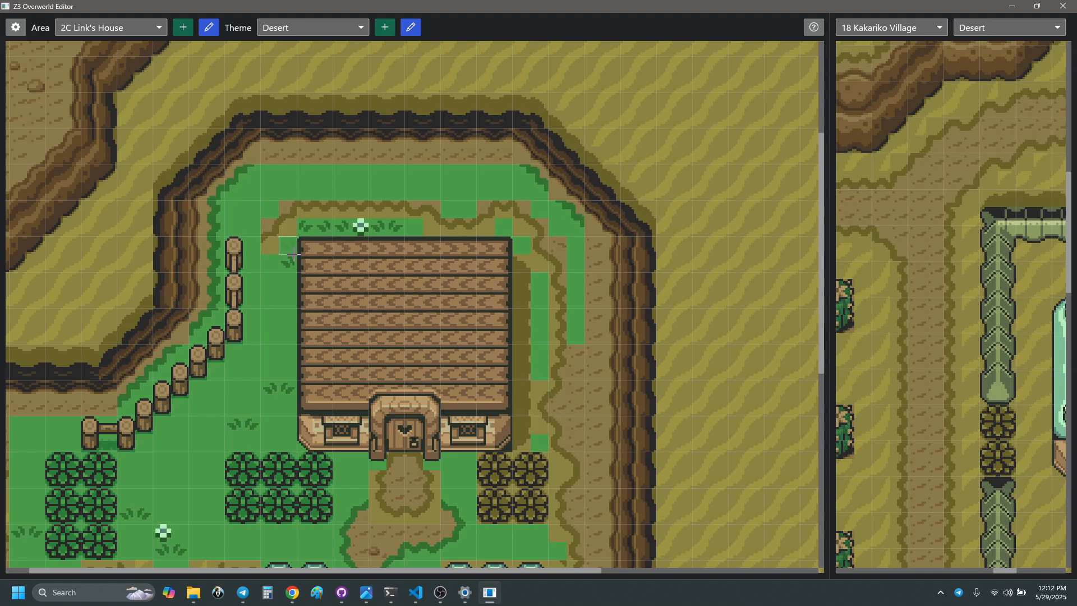
click(273, 229)
key(ctrl+z)
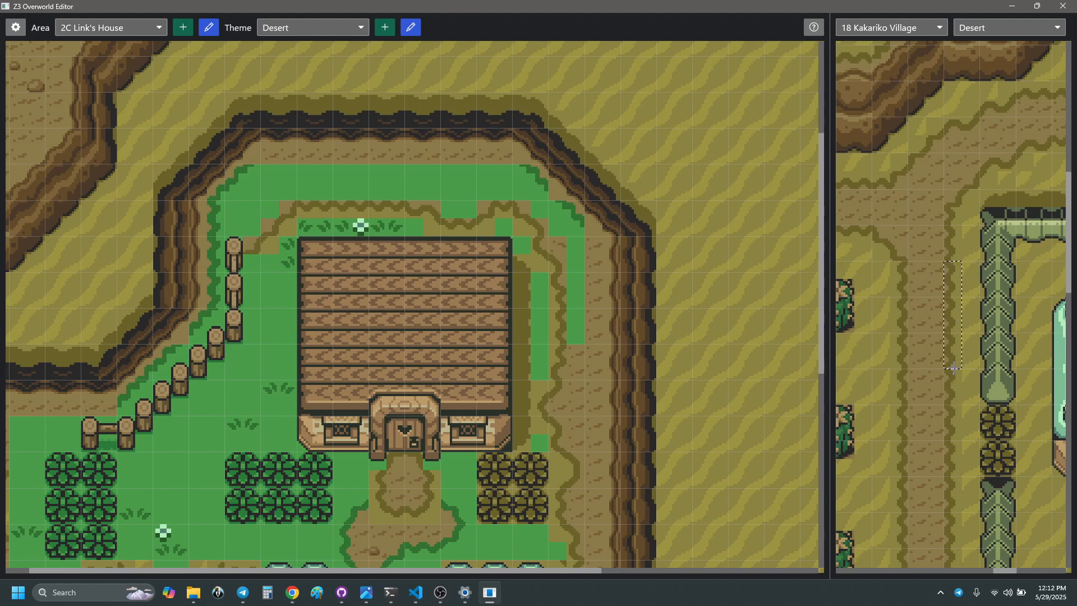
drag(250, 247, 251, 260)
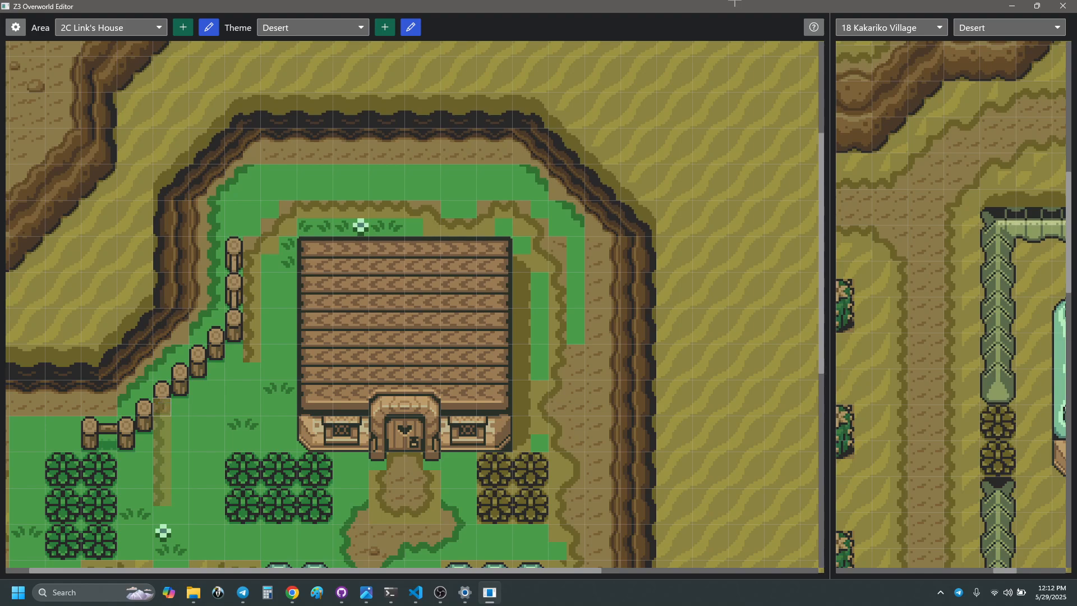
- Open the 3F Lake Hylia Corner area in the Base theme and examine the curved edges around its dirt patch
click(159, 28)
scroll(129, 404, down, 7)
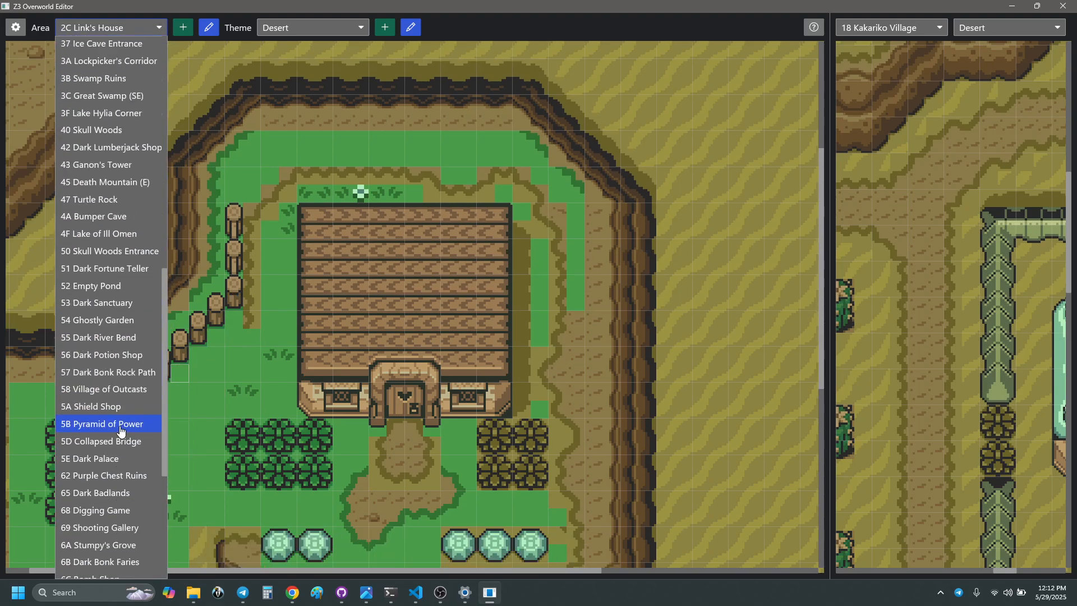
scroll(117, 315, up, 3)
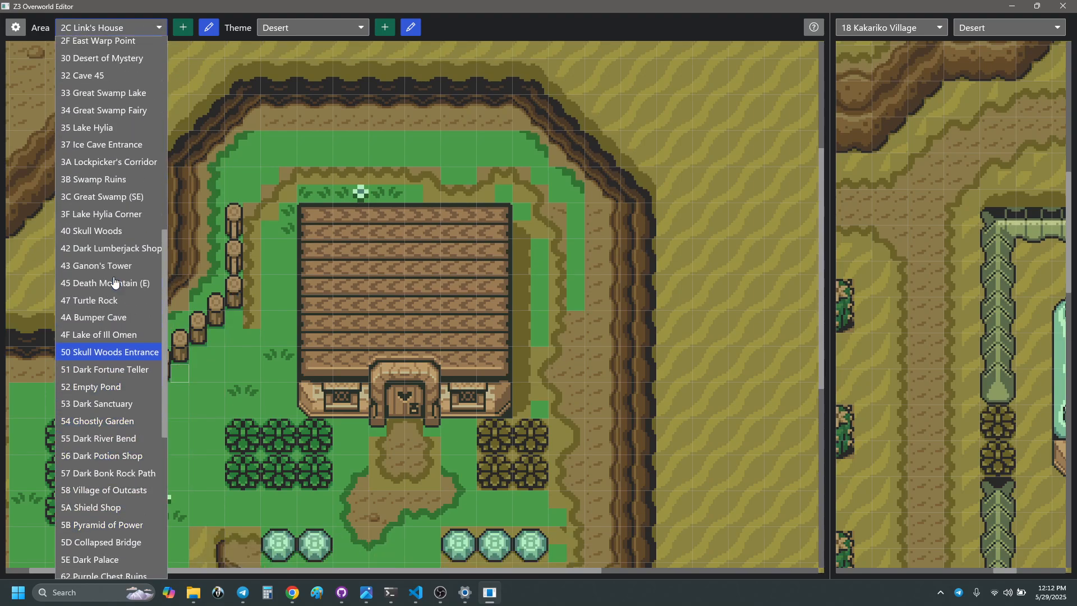
click(112, 214)
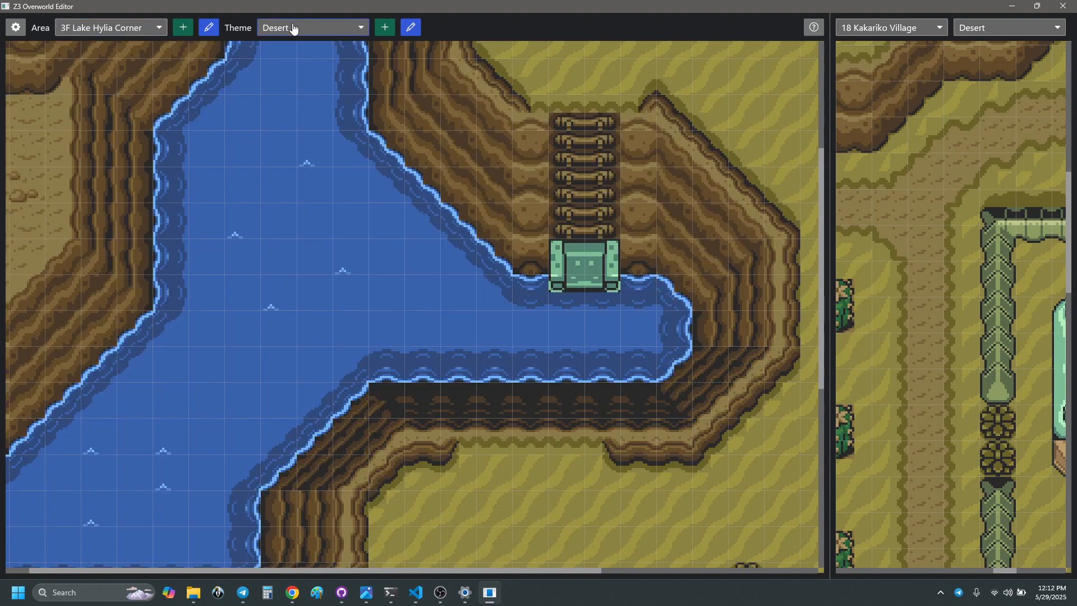
scroll(294, 29, up, 1)
scroll(505, 192, down, 6)
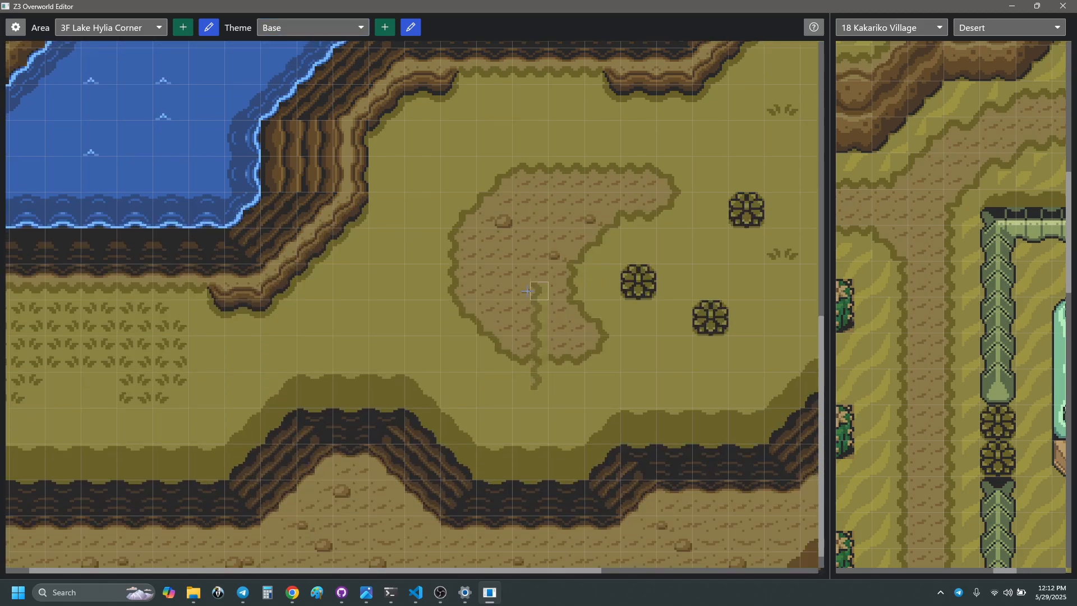
scroll(525, 291, right, 4)
scroll(536, 304, up, 8)
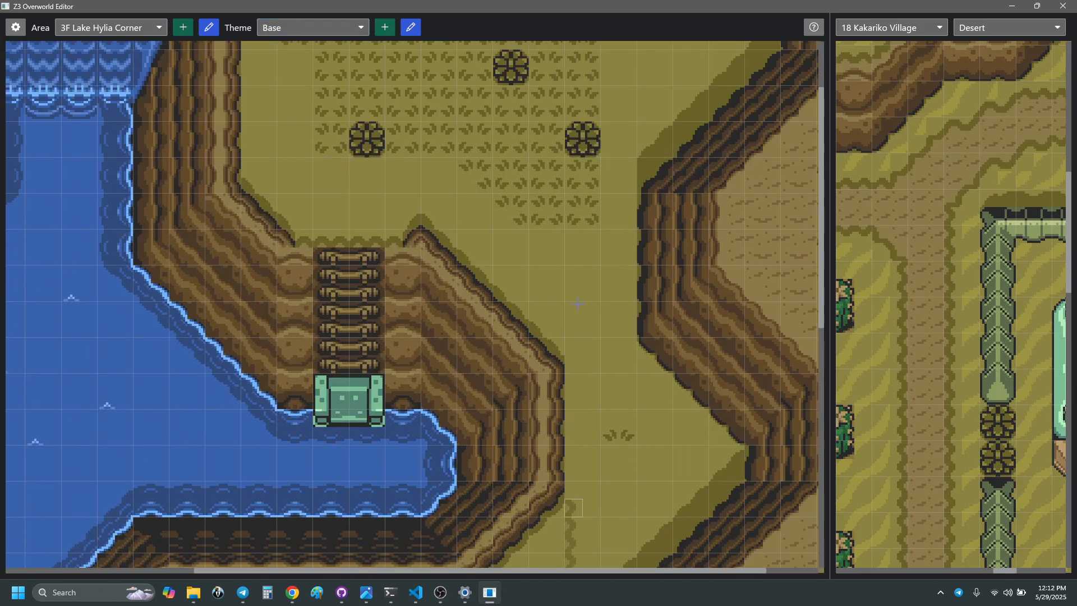
scroll(578, 303, up, 3)
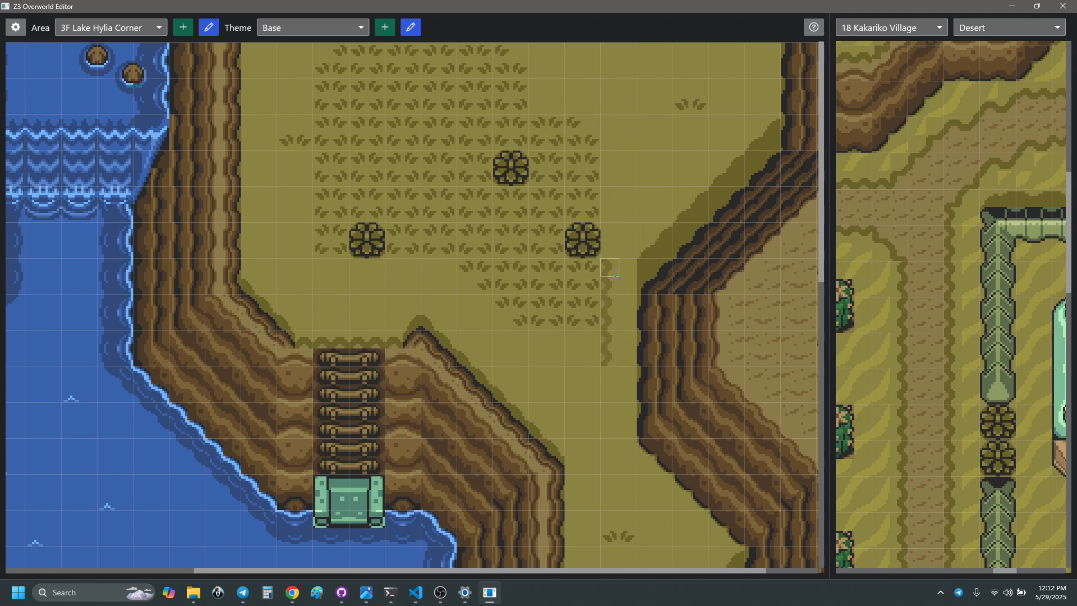
scroll(616, 275, down, 18)
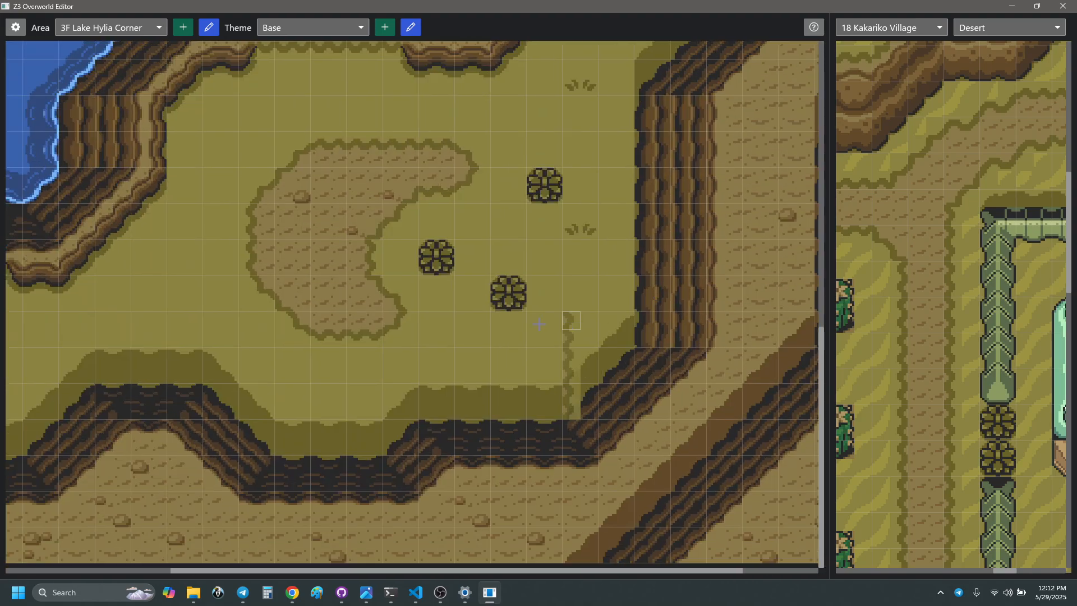
scroll(561, 319, left, 5)
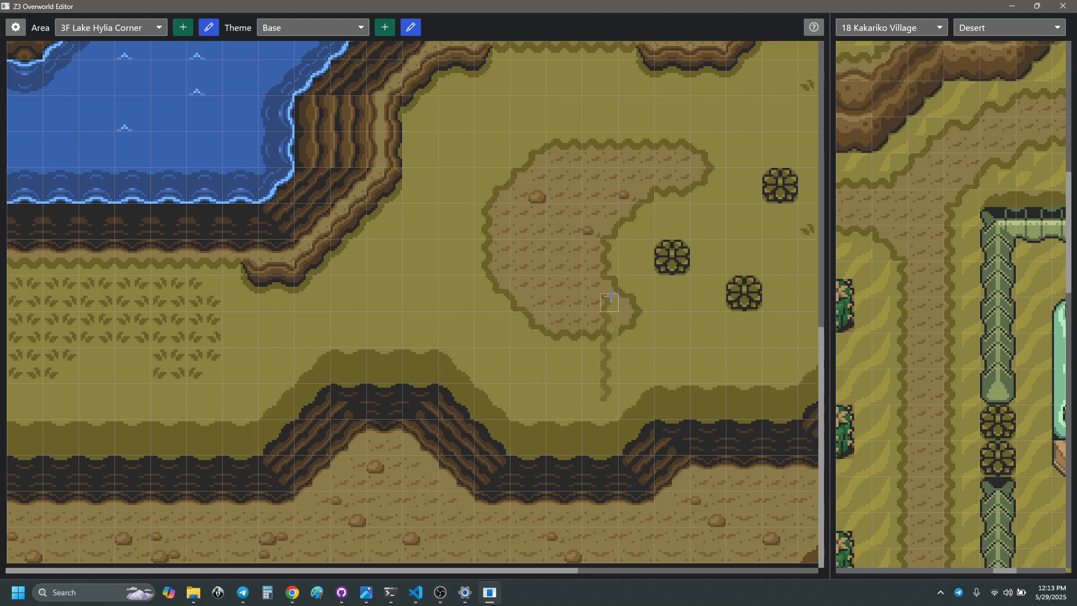
scroll(610, 296, right, 5)
- Return to the 2C Link's House area and switch it to the Desert theme
click(145, 29)
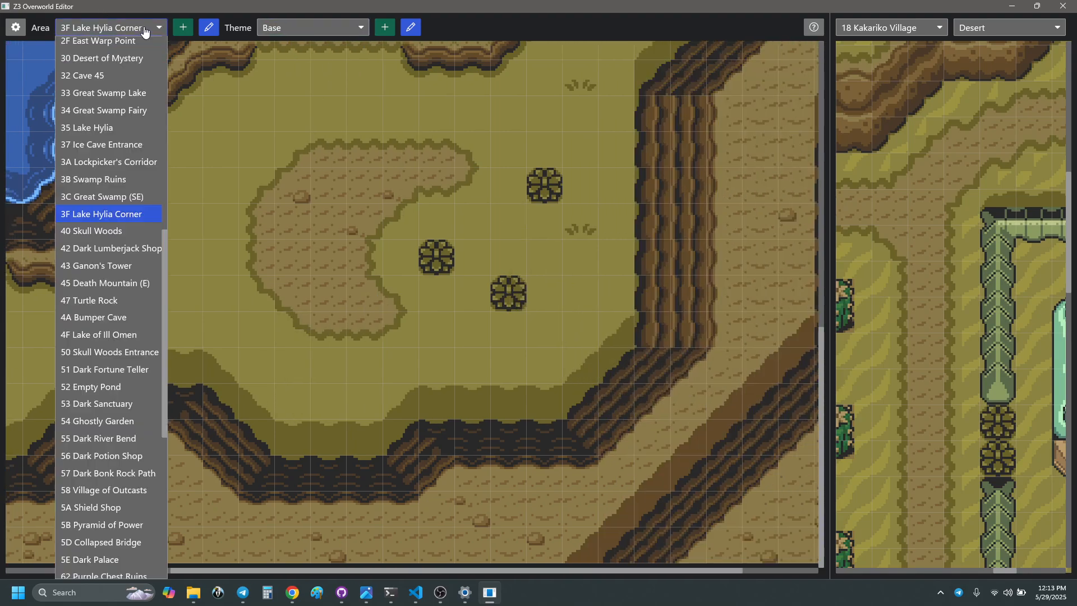
scroll(107, 164, up, 8)
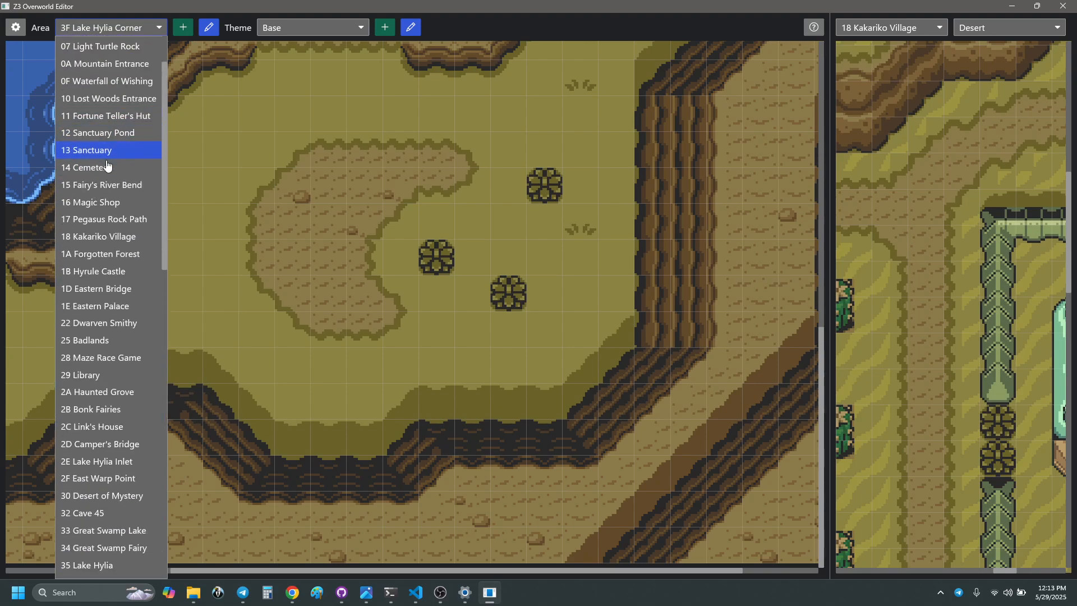
scroll(106, 164, up, 2)
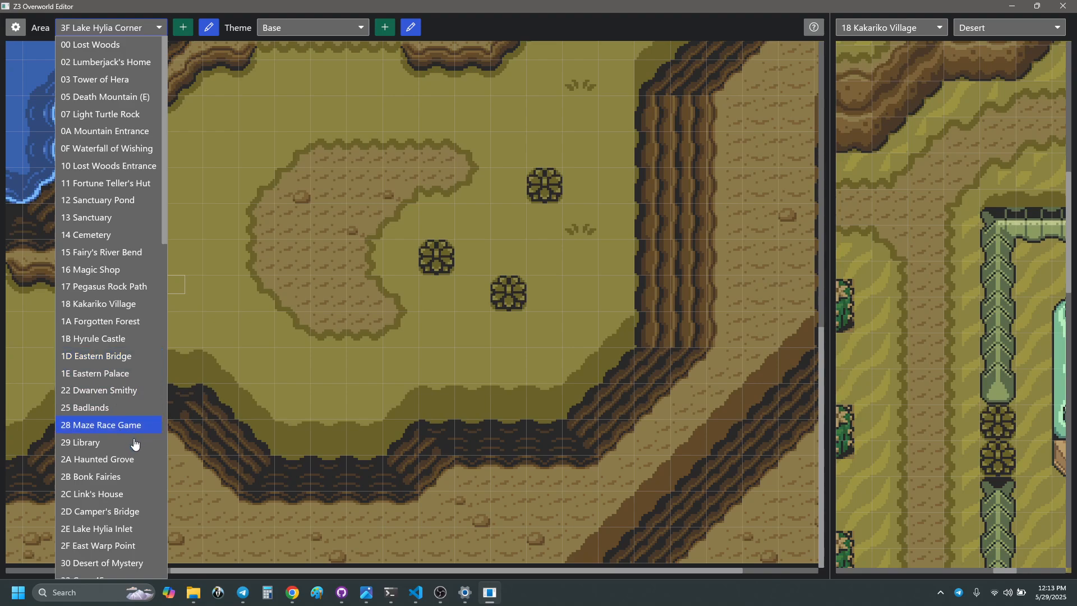
click(110, 492)
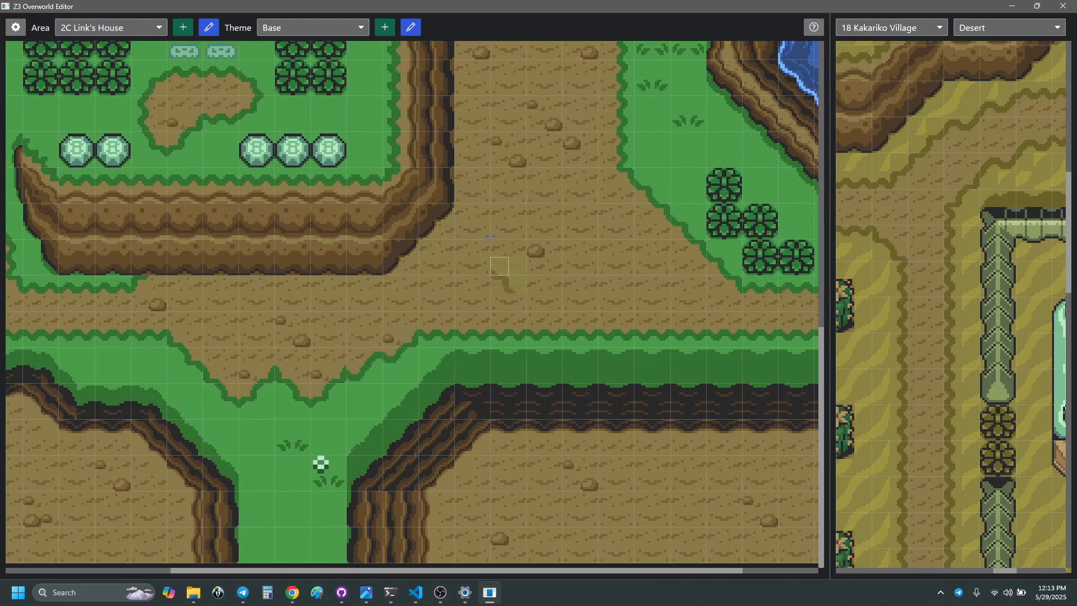
click(318, 26)
click(319, 25)
key(Down)
- Cover the four uppermost fence posts and the surrounding grass west of the house with plain dirt tiles
scroll(460, 284, up, 2)
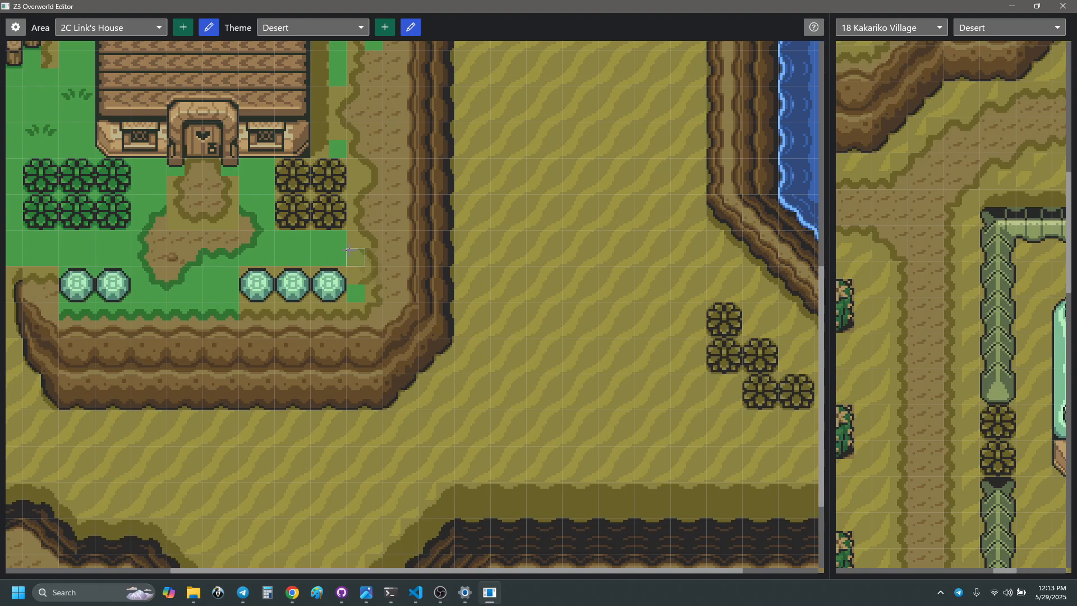
scroll(482, 257, left, 3)
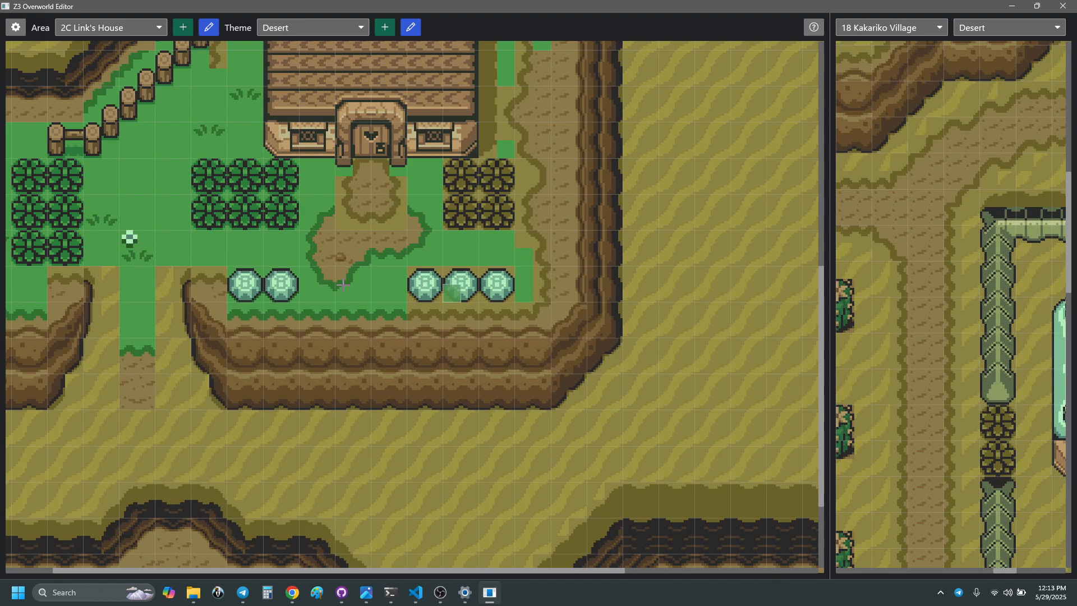
scroll(292, 250, left, 1)
scroll(505, 272, up, 4)
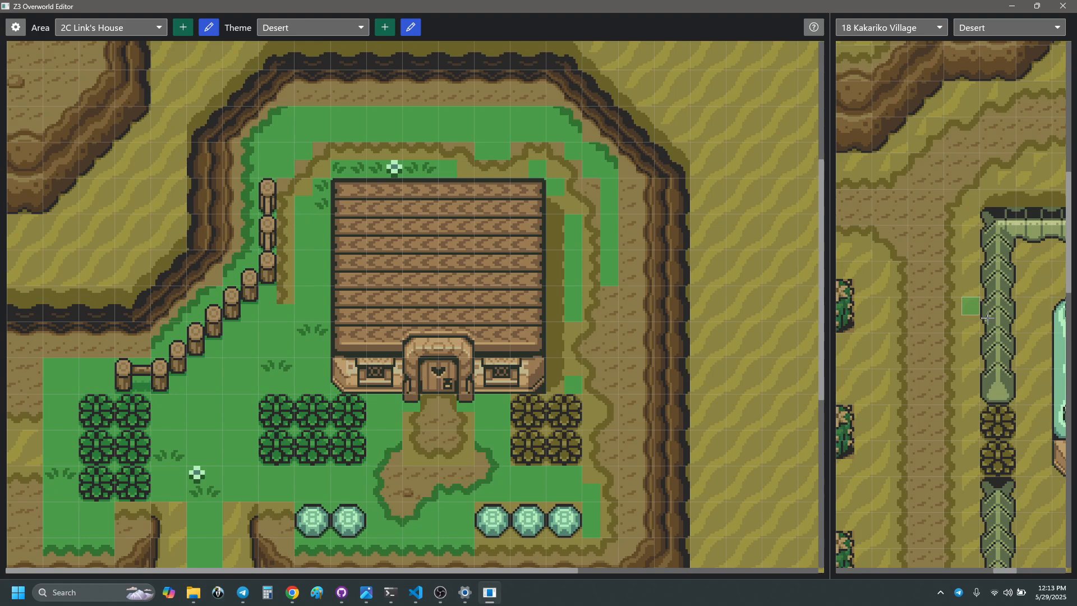
scroll(990, 388, down, 1)
scroll(989, 388, up, 1)
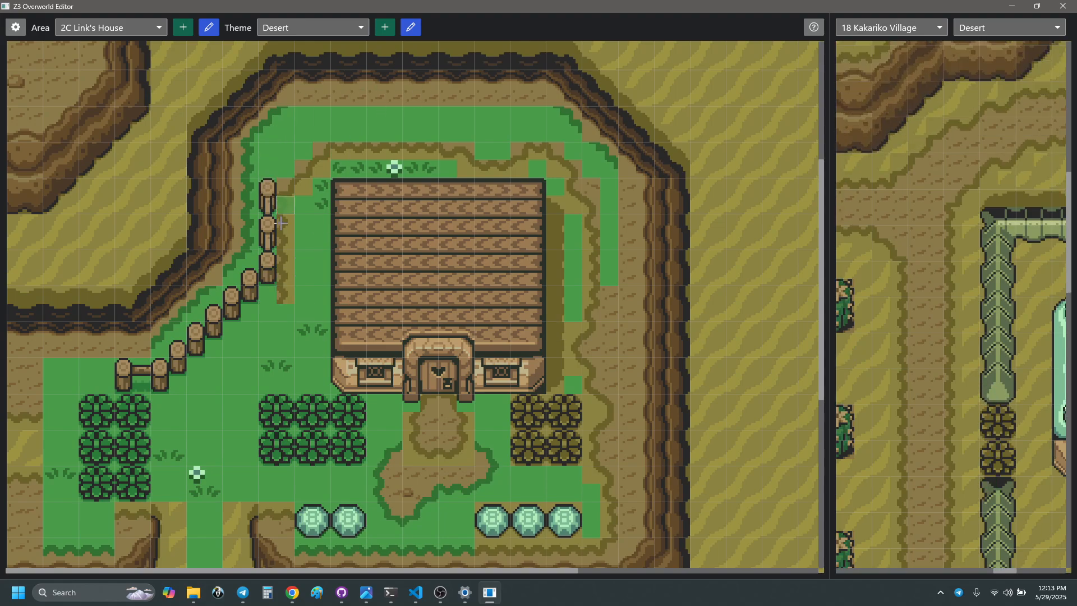
scroll(192, 306, up, 3)
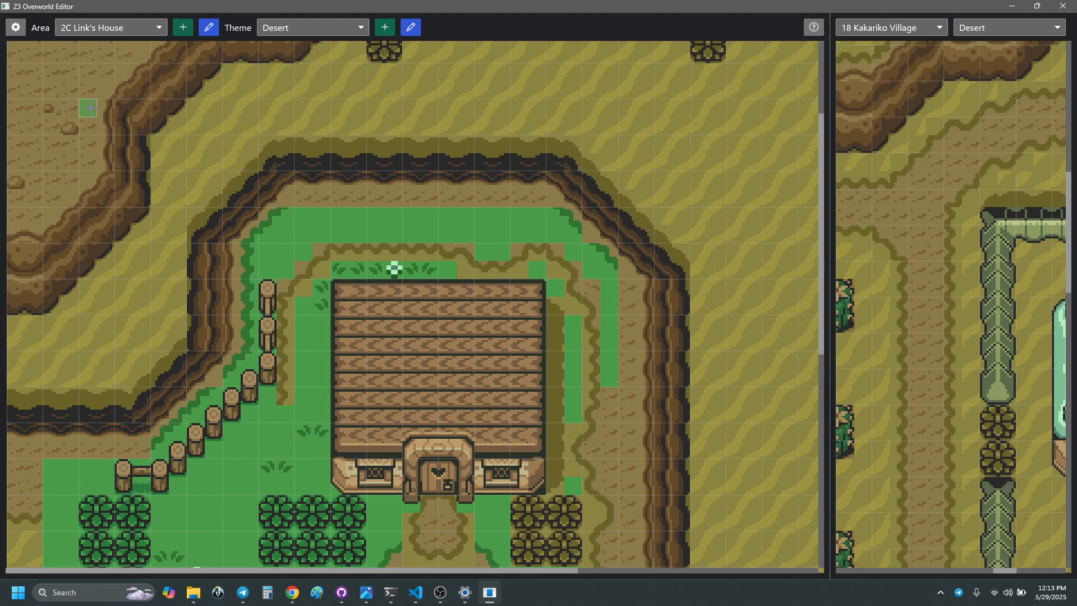
mouse_move(267, 379)
mouse_down()
mouse_move(268, 306)
mouse_move(261, 342)
mouse_move(255, 295)
mouse_move(249, 378)
mouse_up()
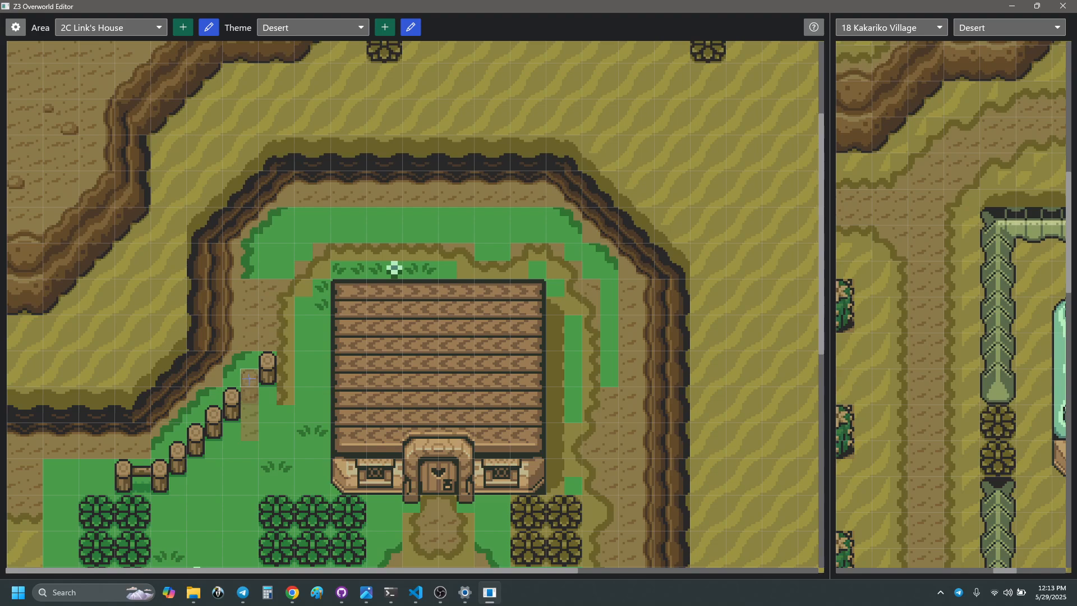
click(263, 349)
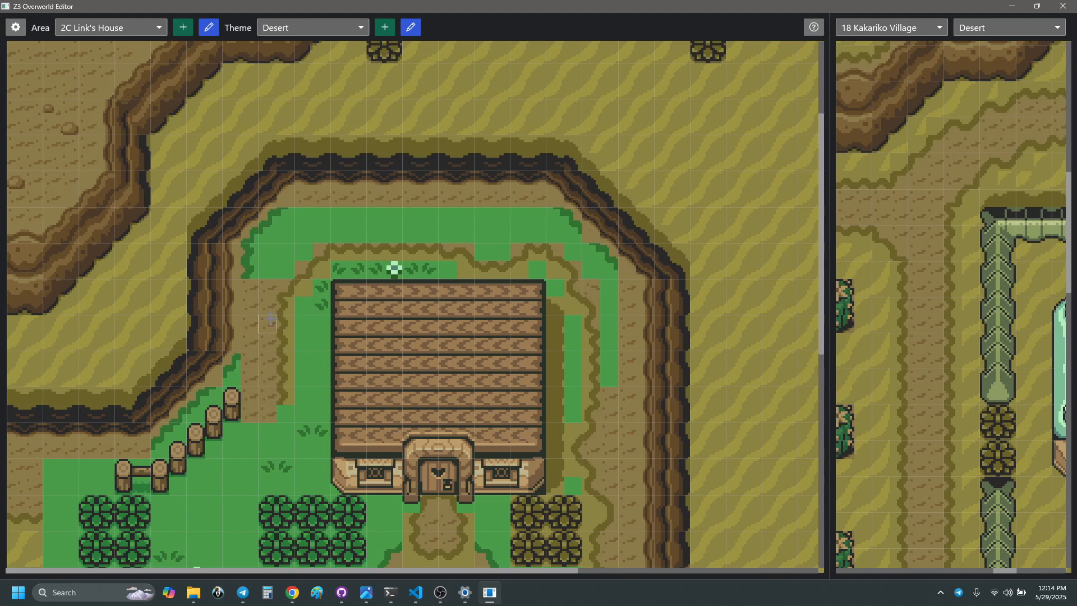
- Examine Kakariko Village in the reference map for cliff edges that border plain dirt
scroll(270, 319, up, 3)
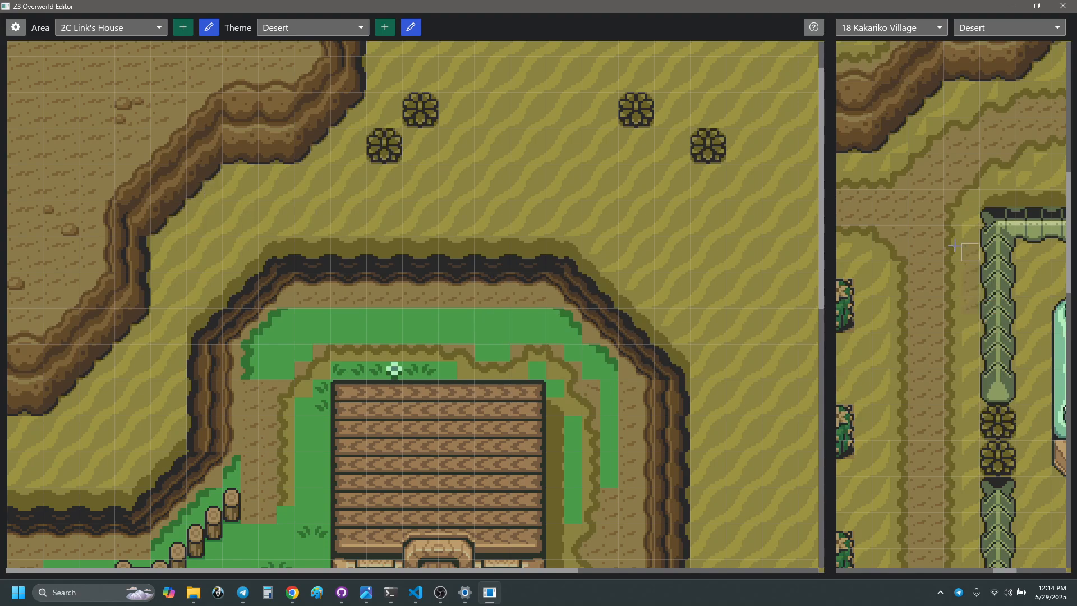
scroll(954, 236, left, 8)
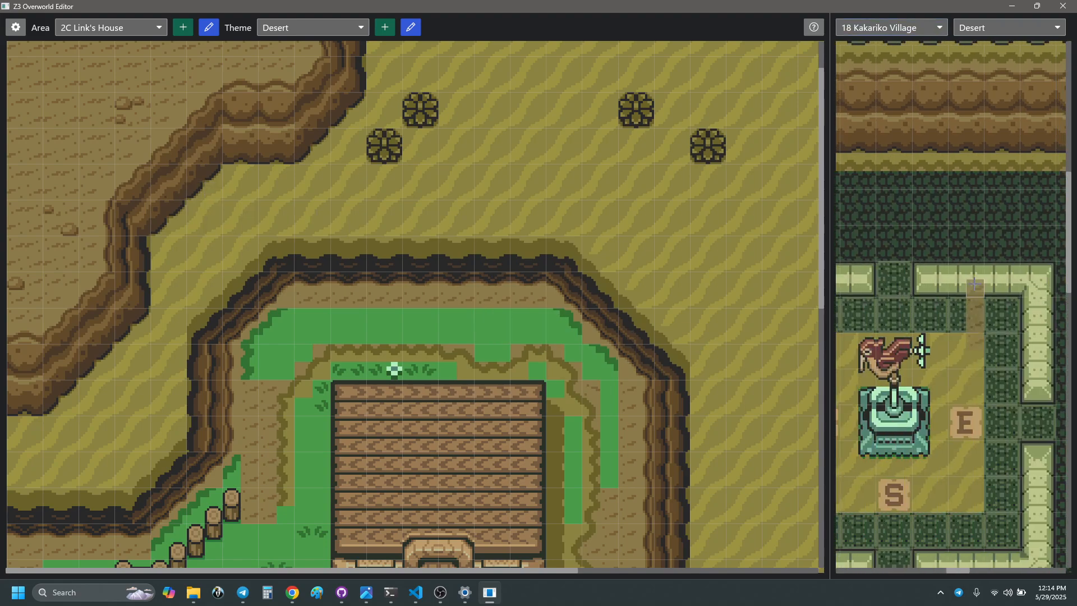
scroll(975, 285, left, 6)
scroll(928, 270, down, 15)
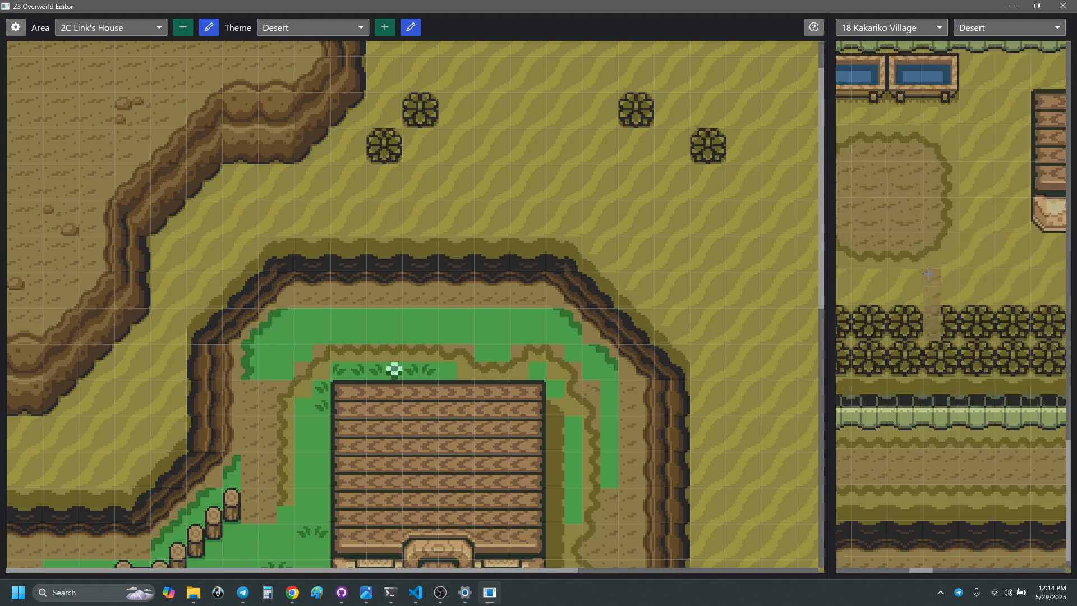
scroll(926, 315, left, 3)
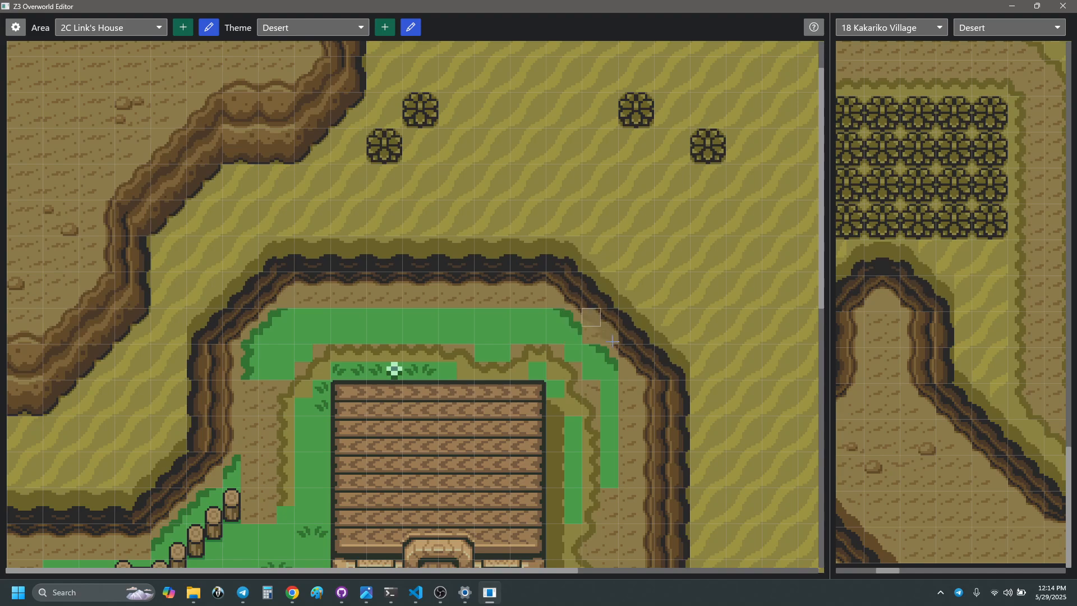
scroll(954, 411, left, 3)
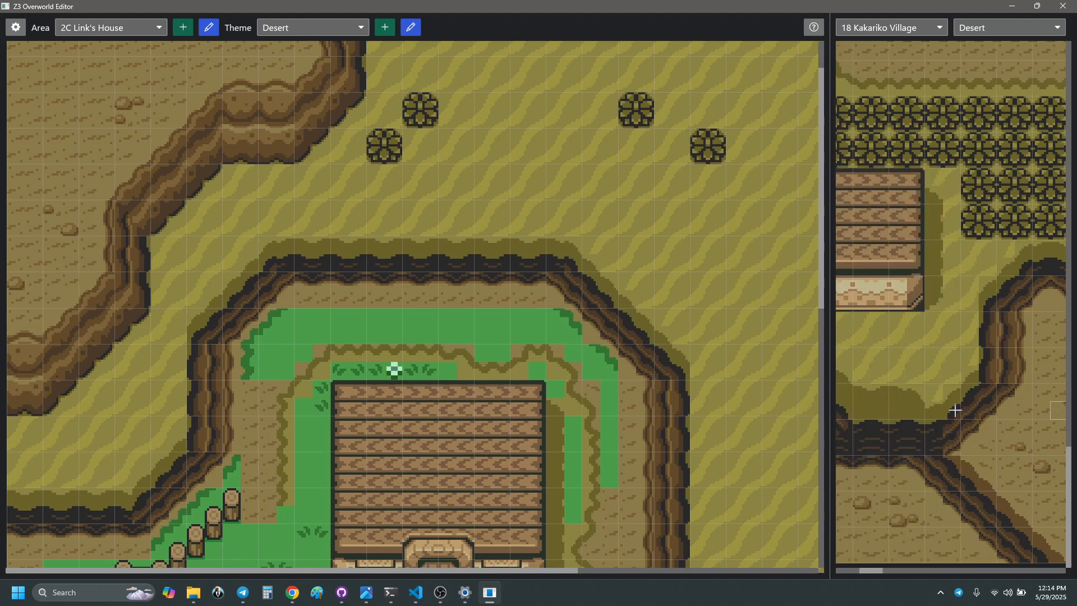
scroll(955, 410, right, 3)
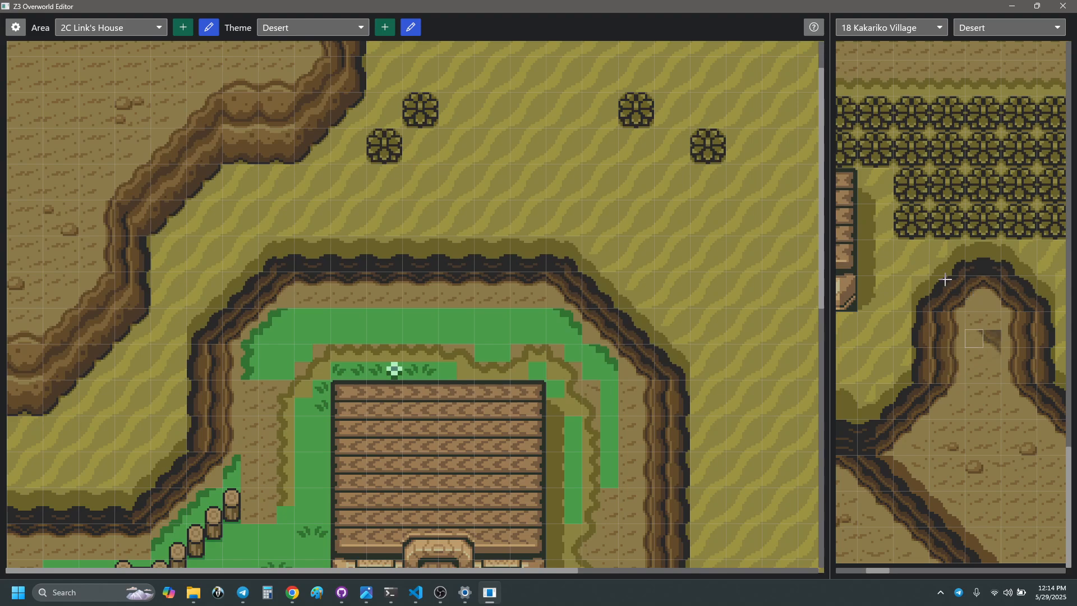
scroll(920, 377, left, 4)
scroll(991, 340, up, 3)
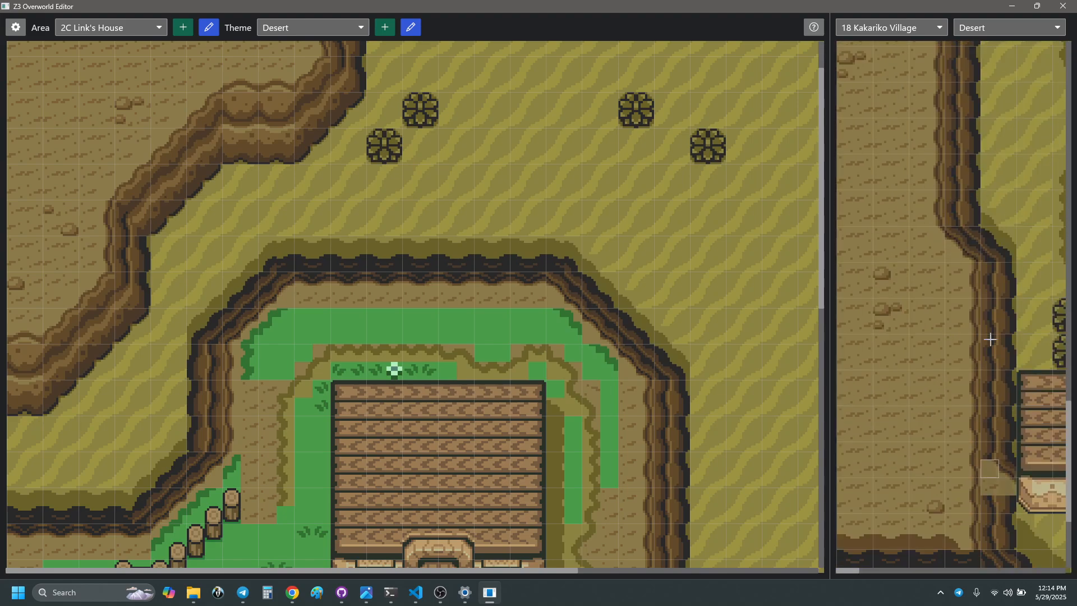
scroll(928, 320, up, 5)
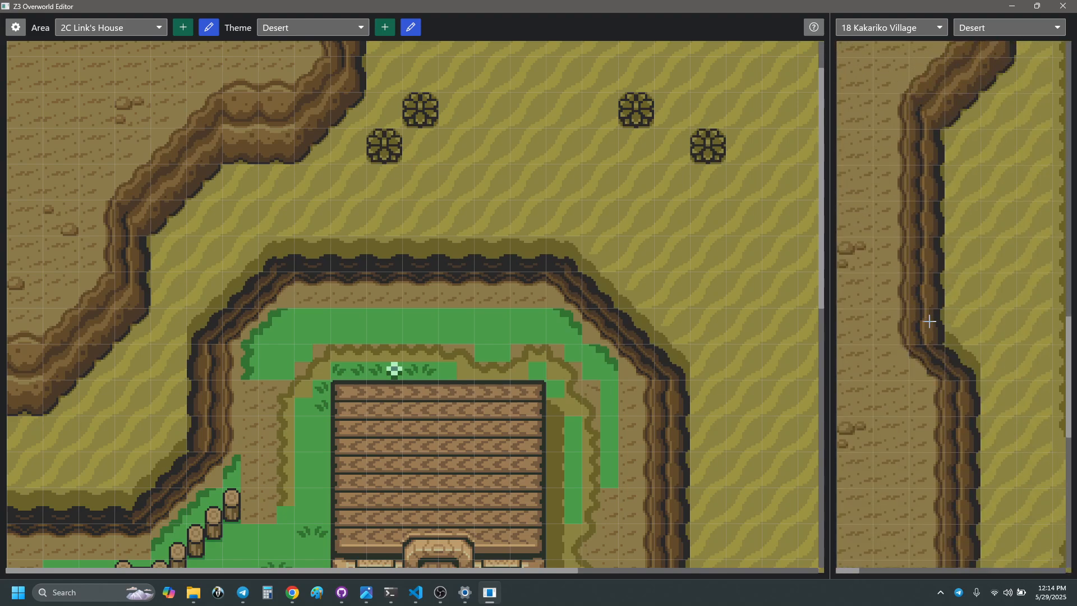
scroll(929, 320, up, 5)
scroll(929, 318, down, 6)
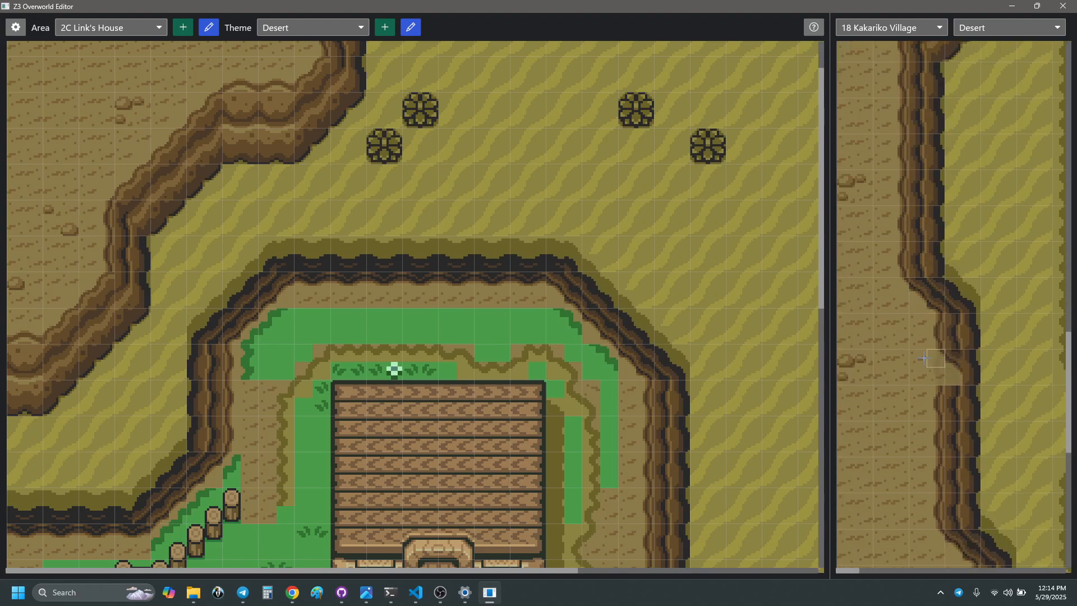
- Replace the grass inside the yard's northeast cliff corner and the strip north of the house with plain dirt tiles
click(918, 288)
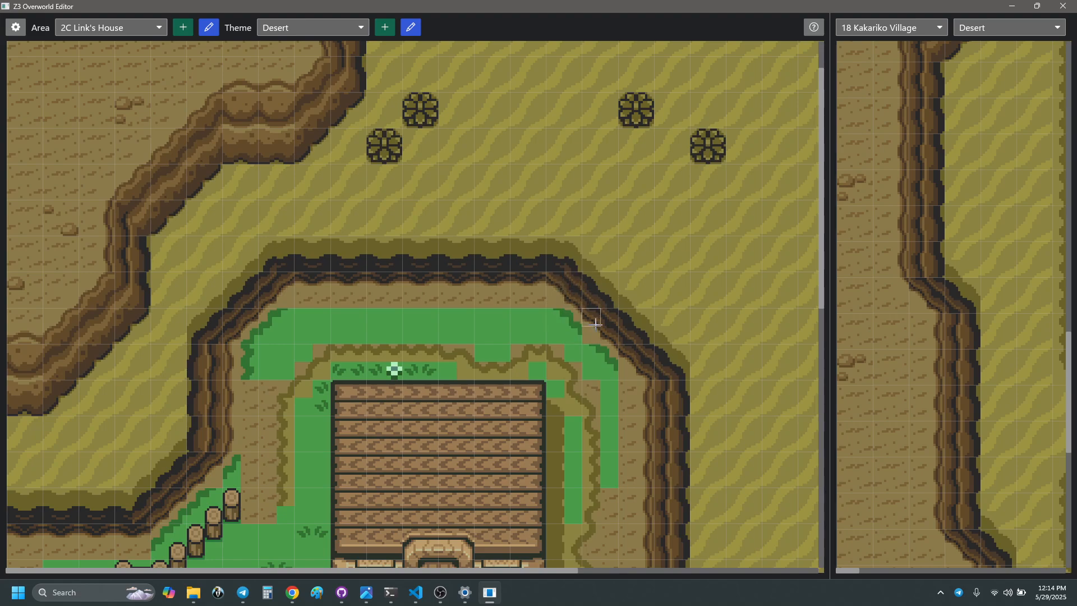
click(885, 287)
click(555, 317)
click(590, 352)
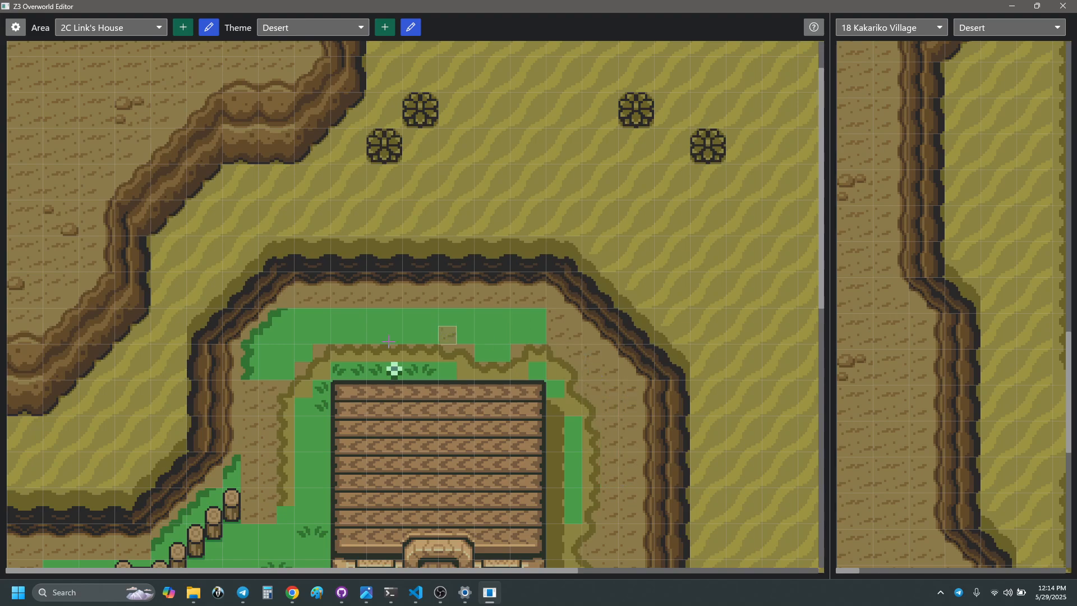
drag(303, 302, 533, 301)
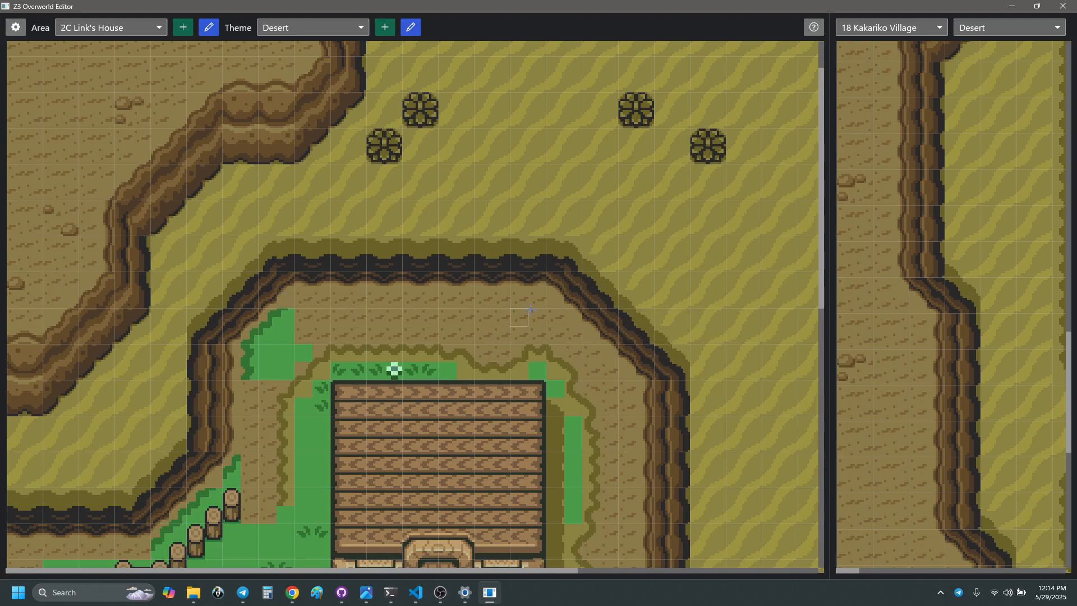
- Examine Kakariko Village's western and northern cliffs for a northwest cliff corner bordering dirt
scroll(348, 328, up, 1)
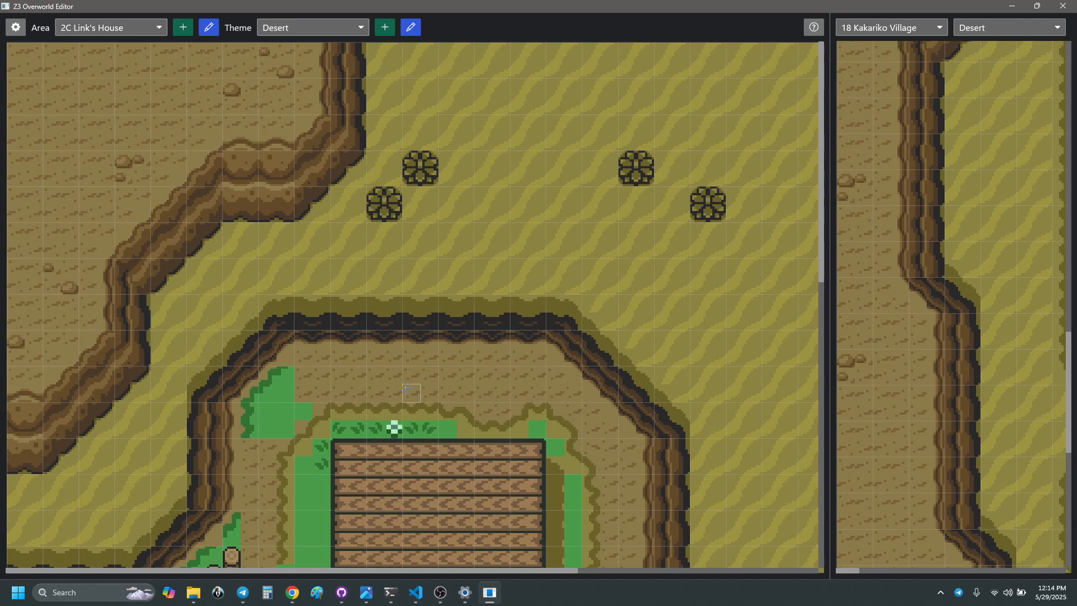
mouse_move(91, 87)
mouse_down()
mouse_move(191, 113)
mouse_move(181, 114)
mouse_up()
scroll(969, 359, up, 5)
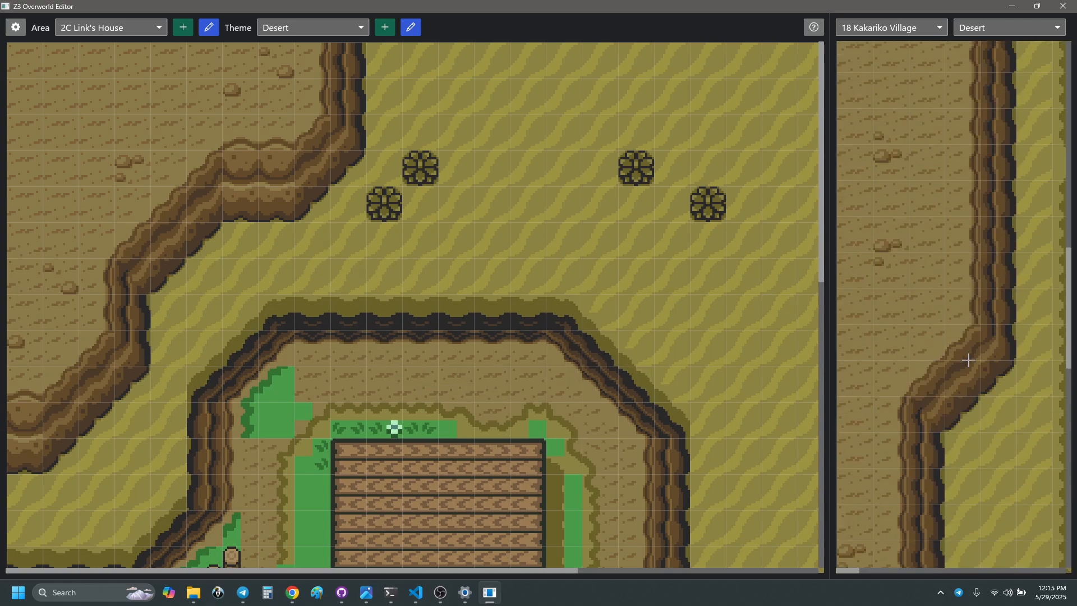
scroll(969, 359, up, 10)
scroll(965, 361, right, 2)
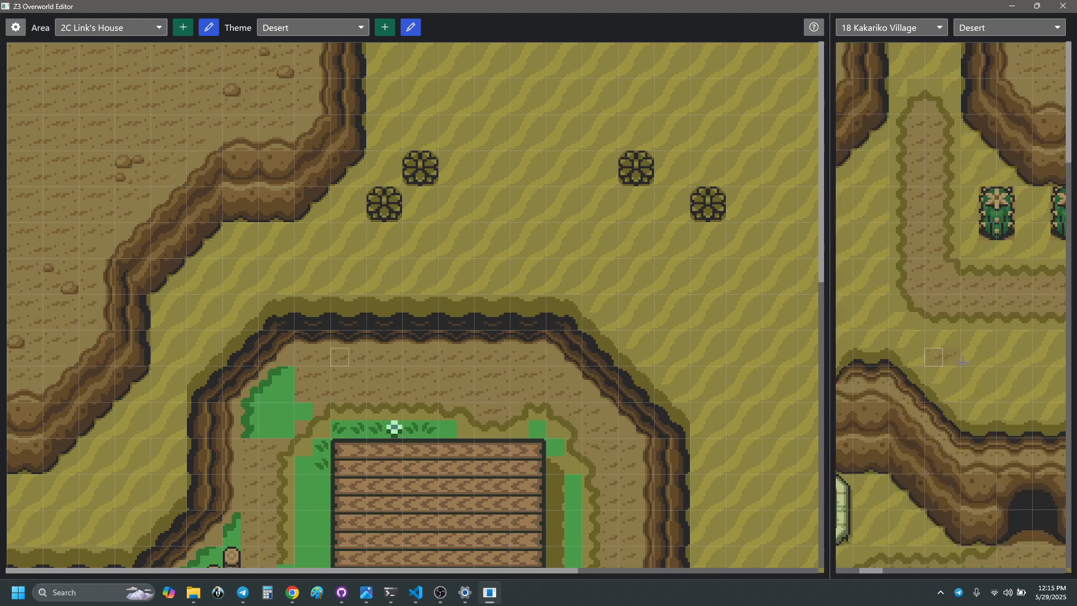
scroll(963, 362, right, 4)
scroll(186, 336, down, 3)
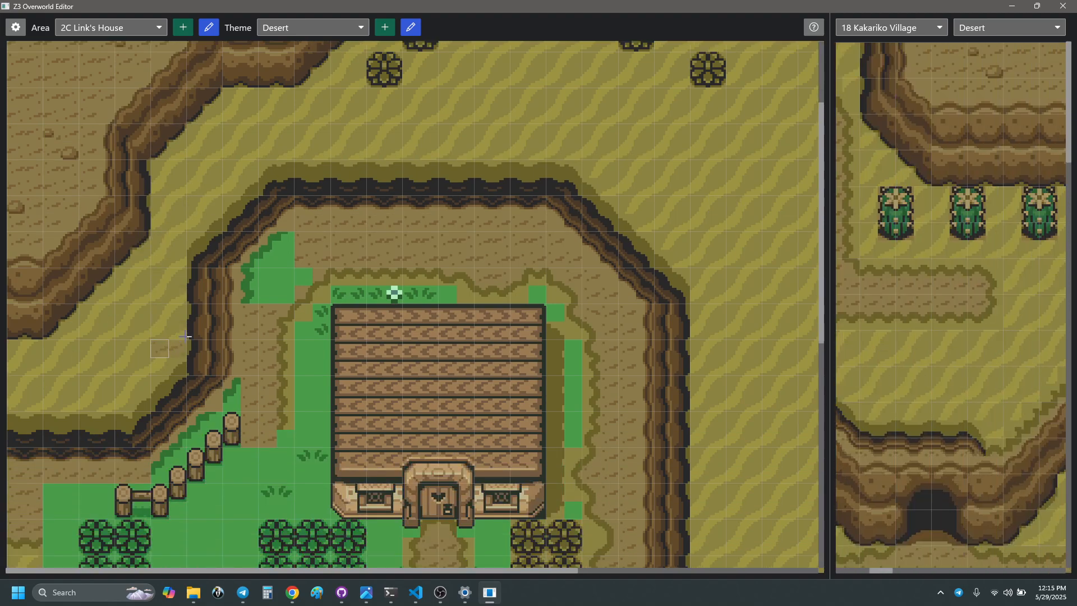
- Open 2A Haunted Grove as the reference area and use its cliff corner and dirt tiles to replace the grass in the yard's northwest corner
click(897, 32)
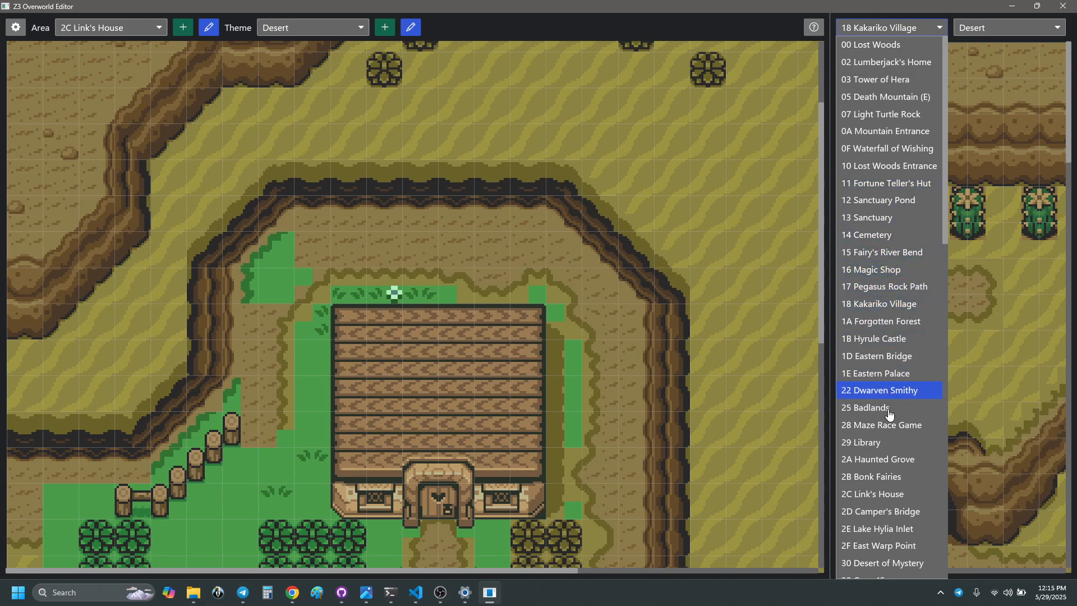
click(892, 459)
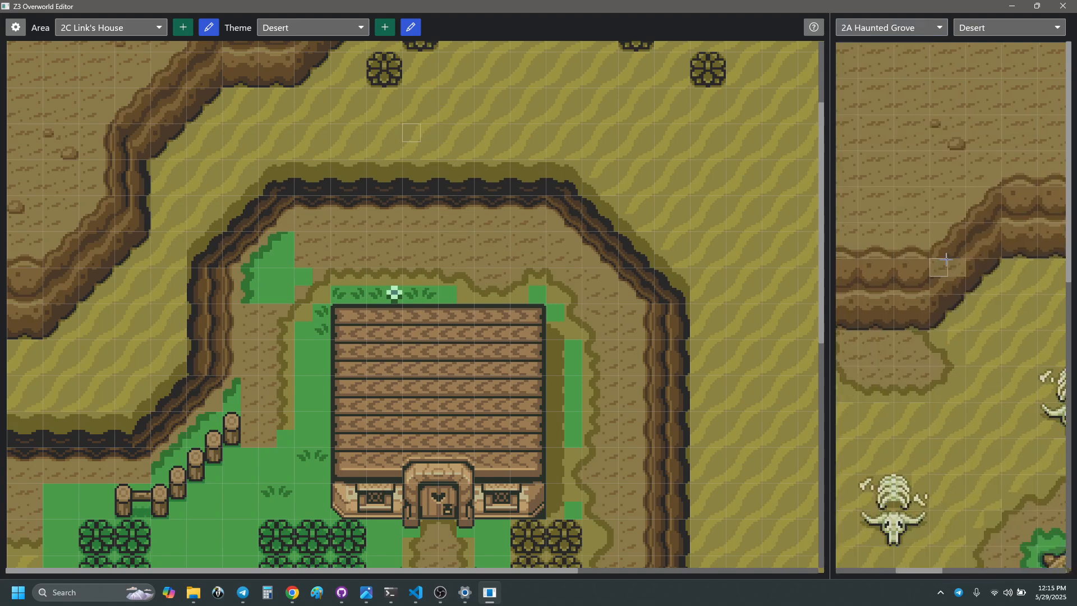
scroll(945, 258, right, 5)
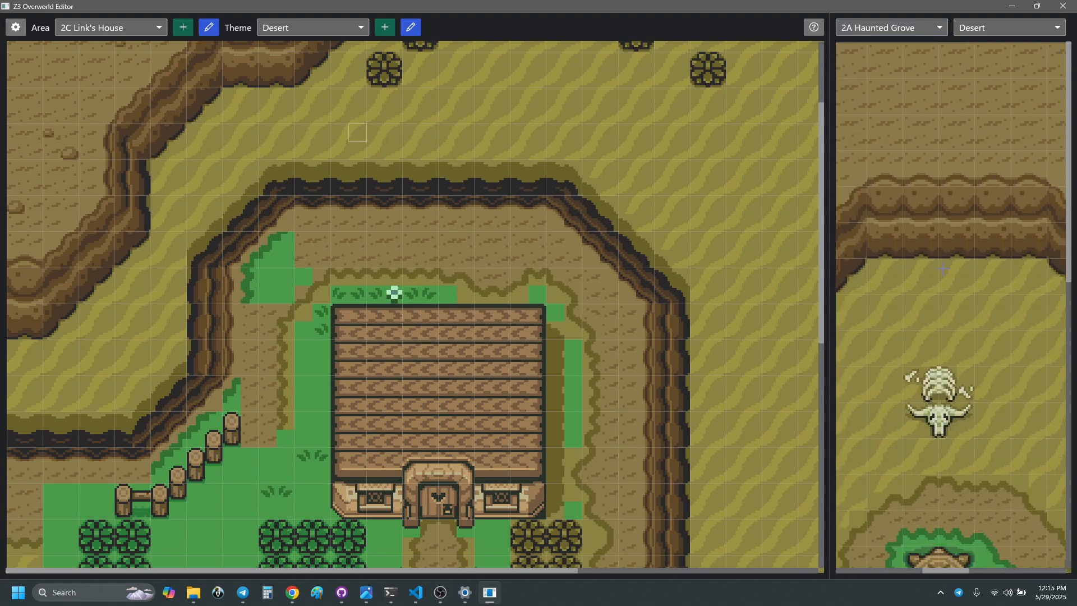
scroll(943, 268, down, 5)
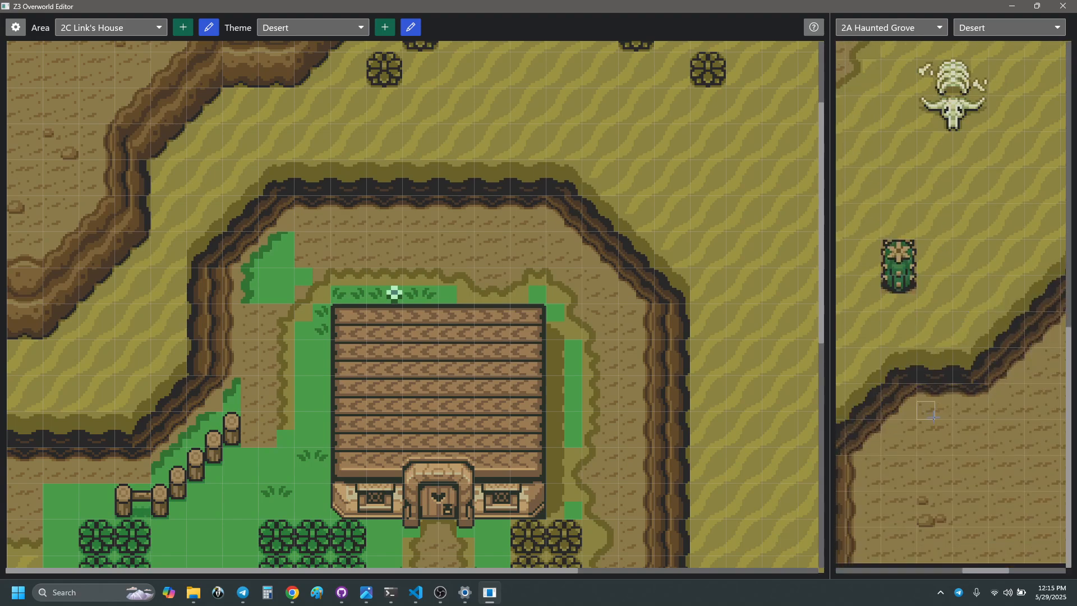
scroll(913, 449, left, 4)
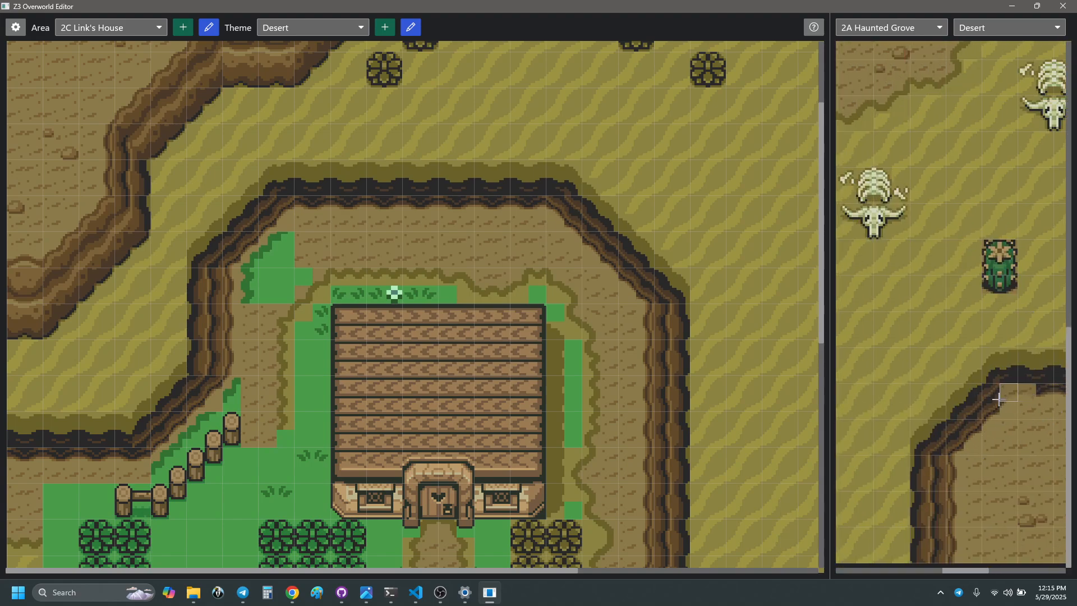
right_drag(1012, 440, 1012, 446)
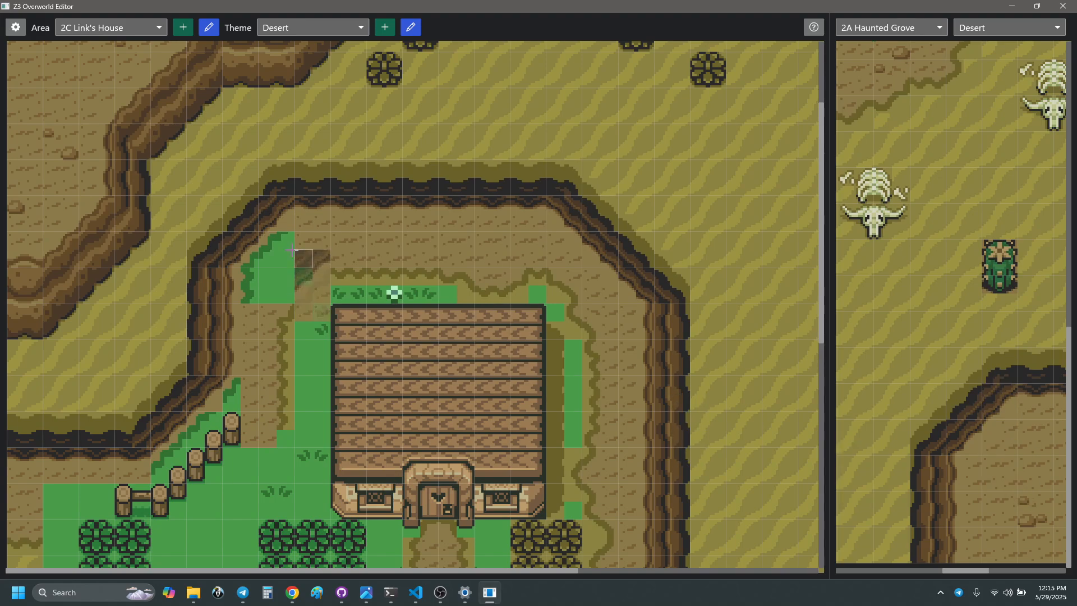
click(270, 210)
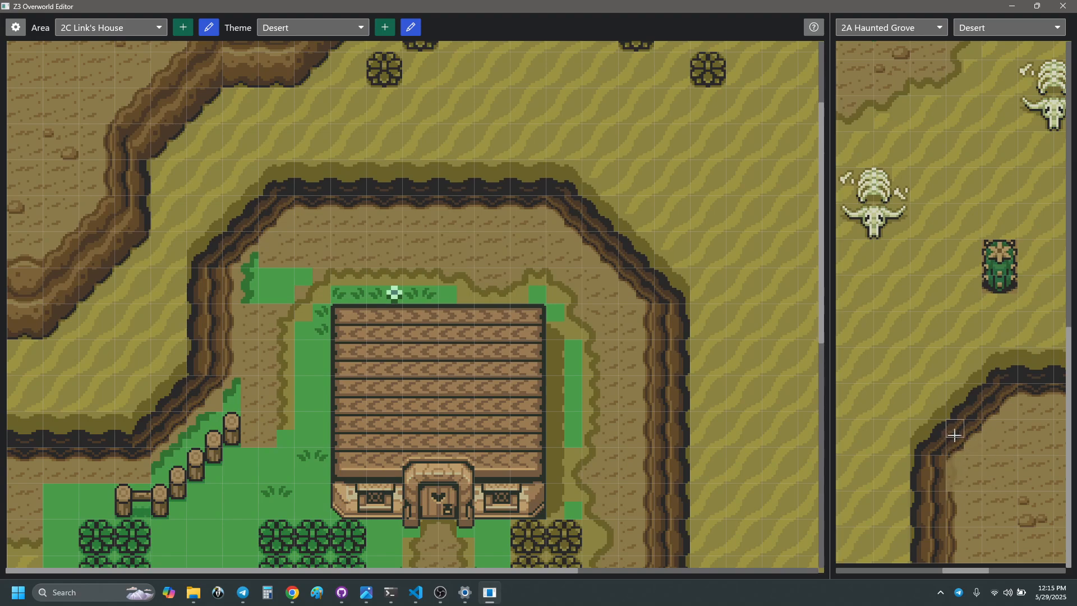
right_drag(950, 453, 976, 530)
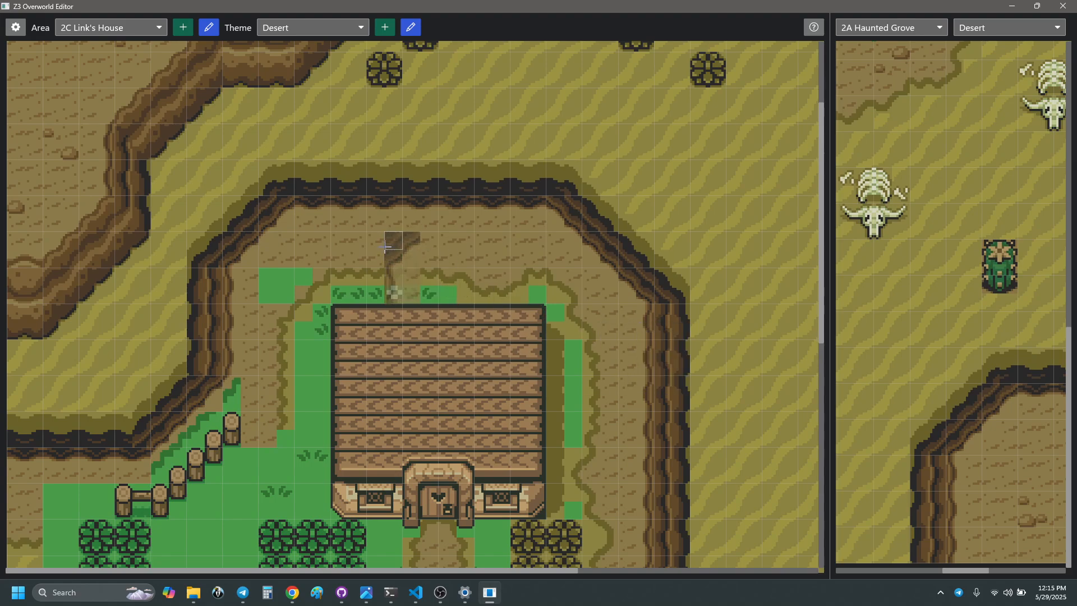
right_drag(338, 243, 357, 259)
click(267, 277)
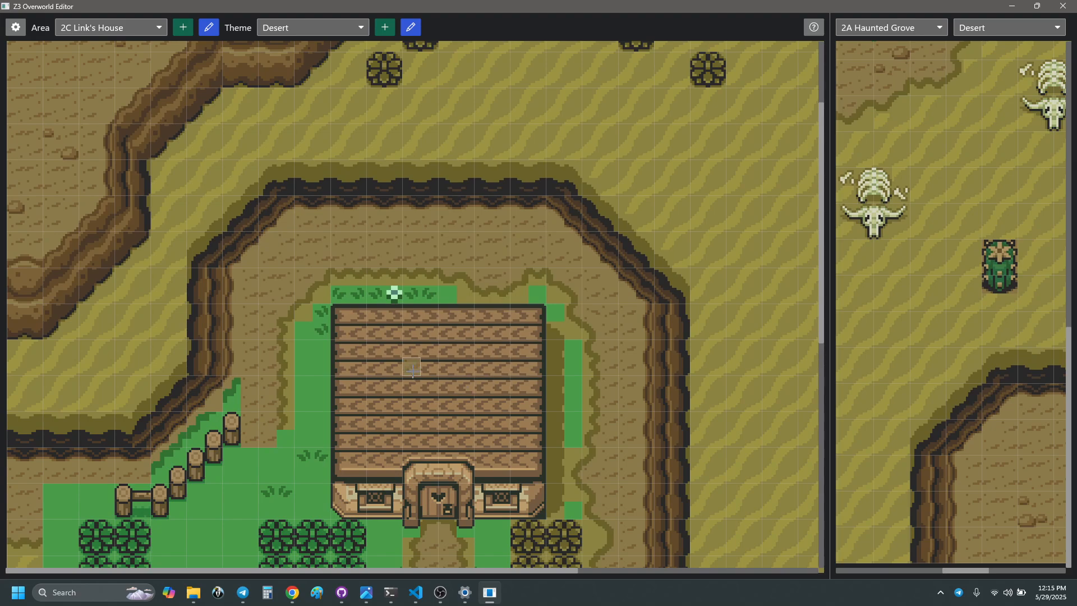
- Replace the grass and fence pieces along the diagonal cliff southwest of the house with dirt and matching cliff edge tiles
scroll(334, 304, down, 3)
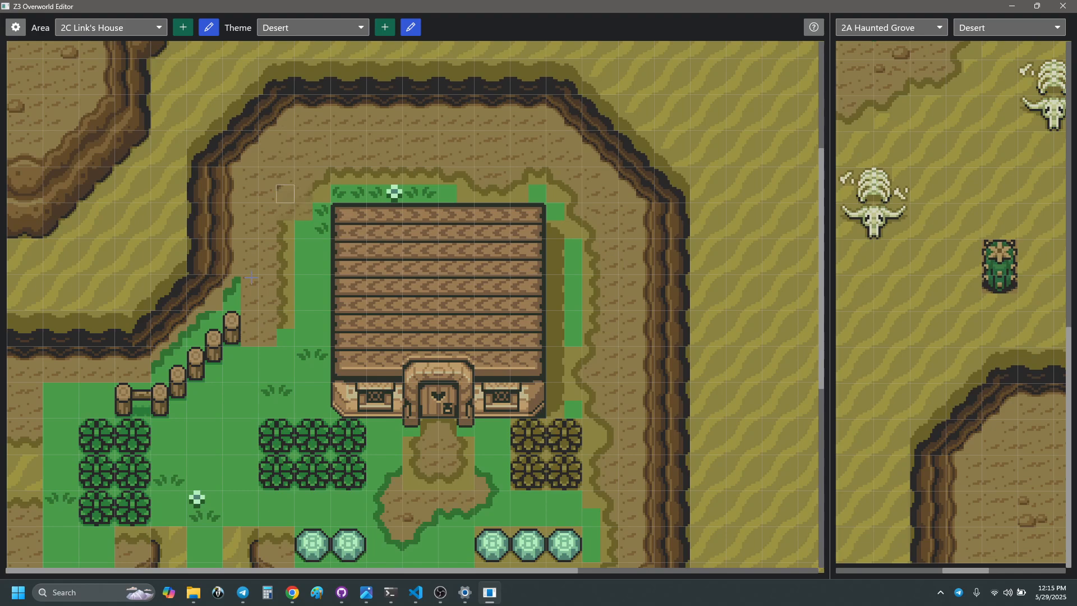
click(200, 336)
click(198, 321)
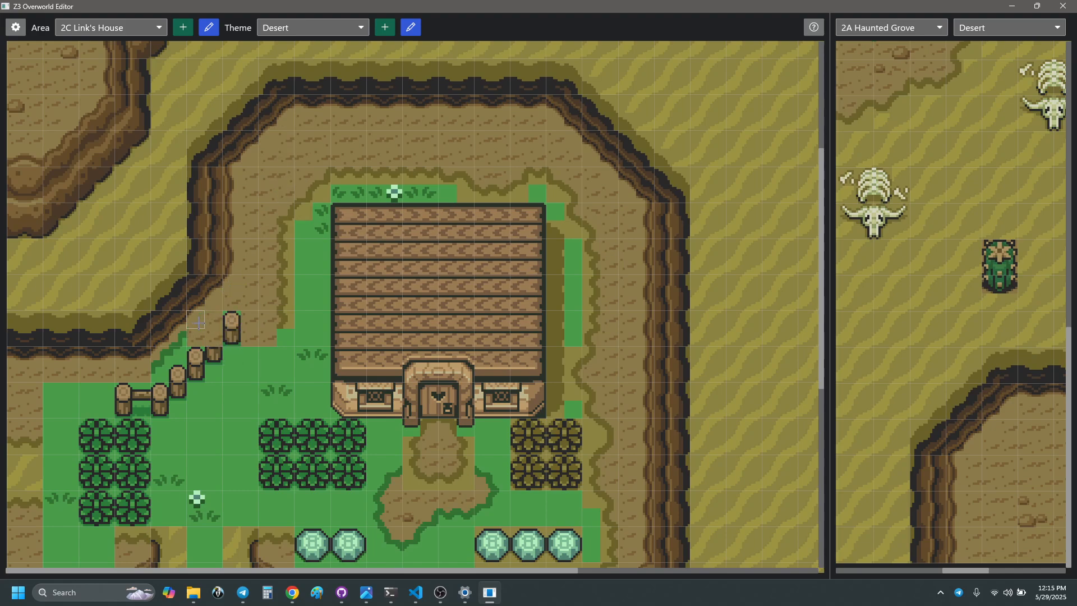
click(162, 355)
right_drag(197, 286, 213, 301)
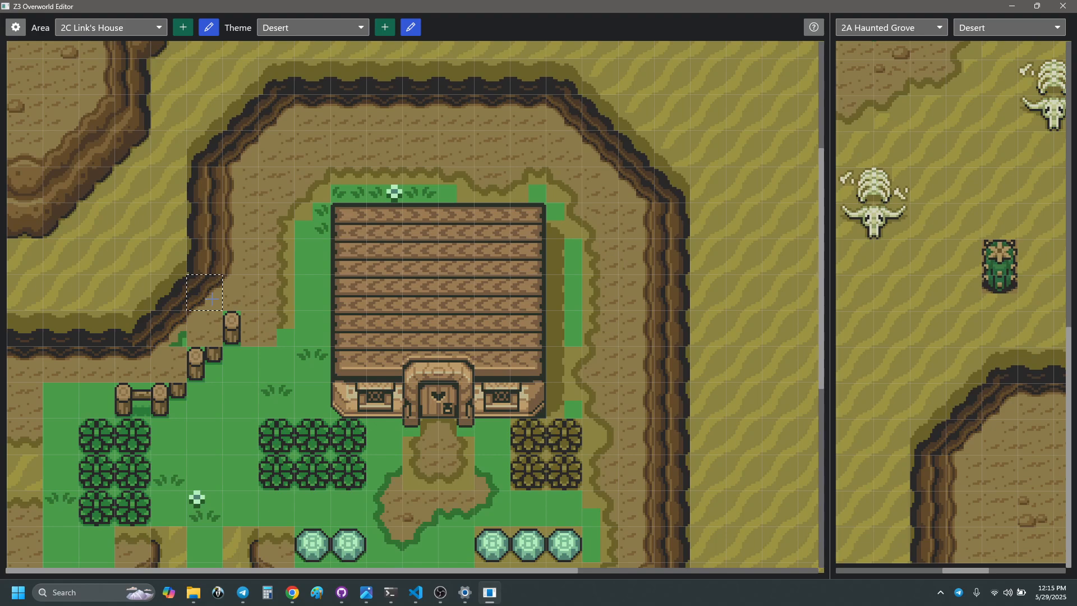
click(166, 322)
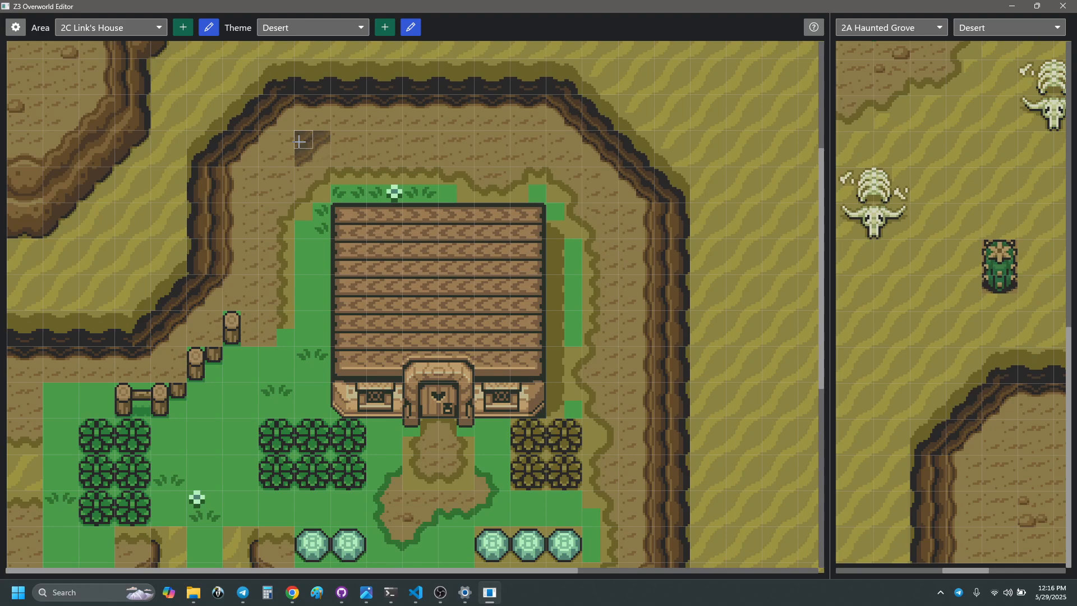
- Cover the remaining fence posts, the short rail section and the grass beside them with plain dirt tiles
click(196, 355)
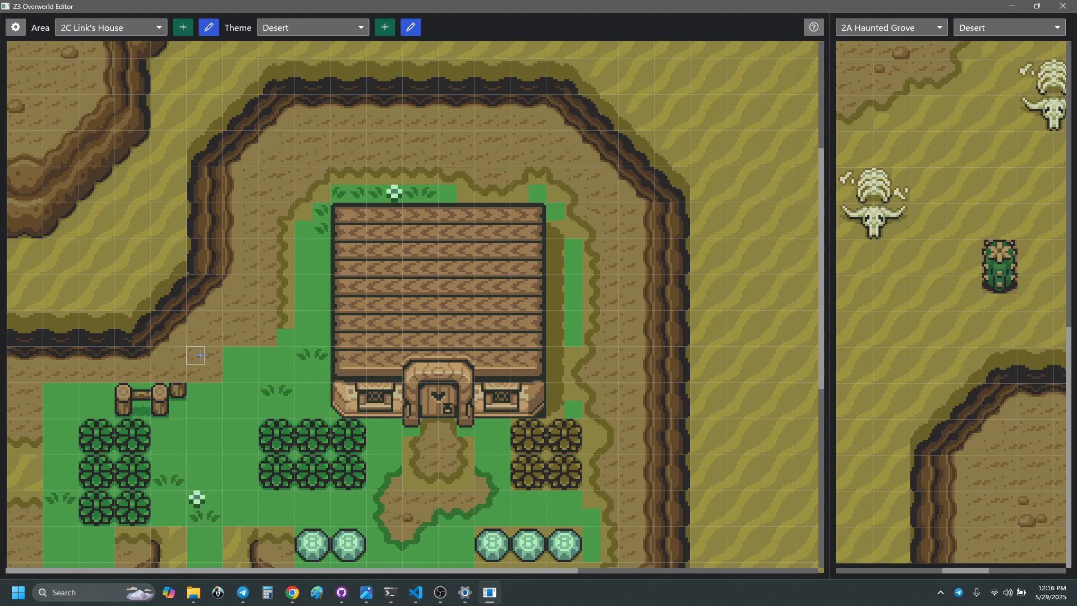
click(164, 392)
drag(129, 392, 56, 392)
scroll(323, 348, down, 3)
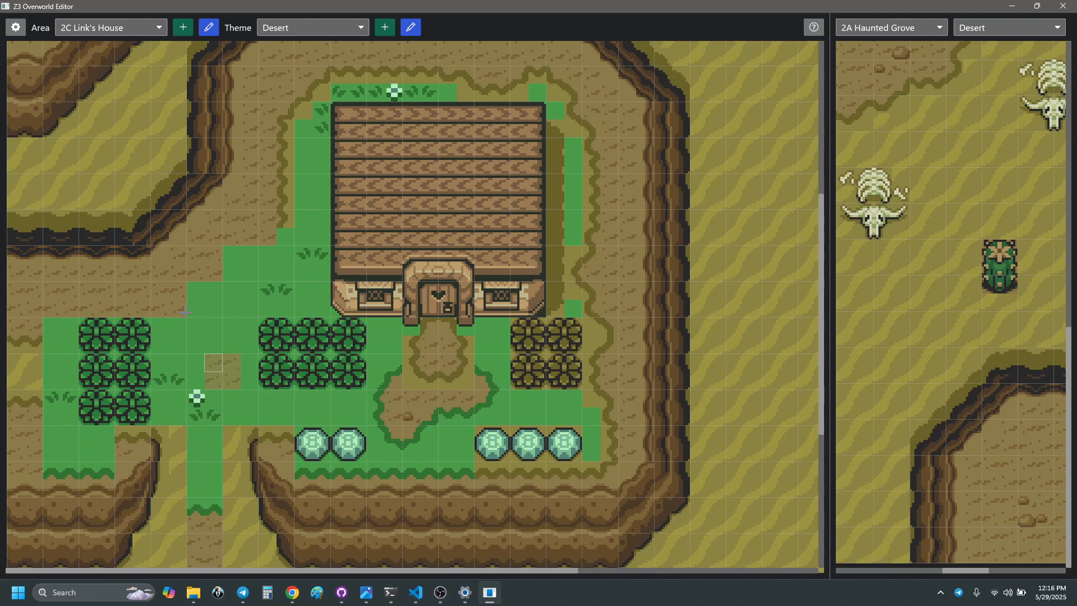
scroll(185, 312, down, 3)
scroll(418, 392, up, 2)
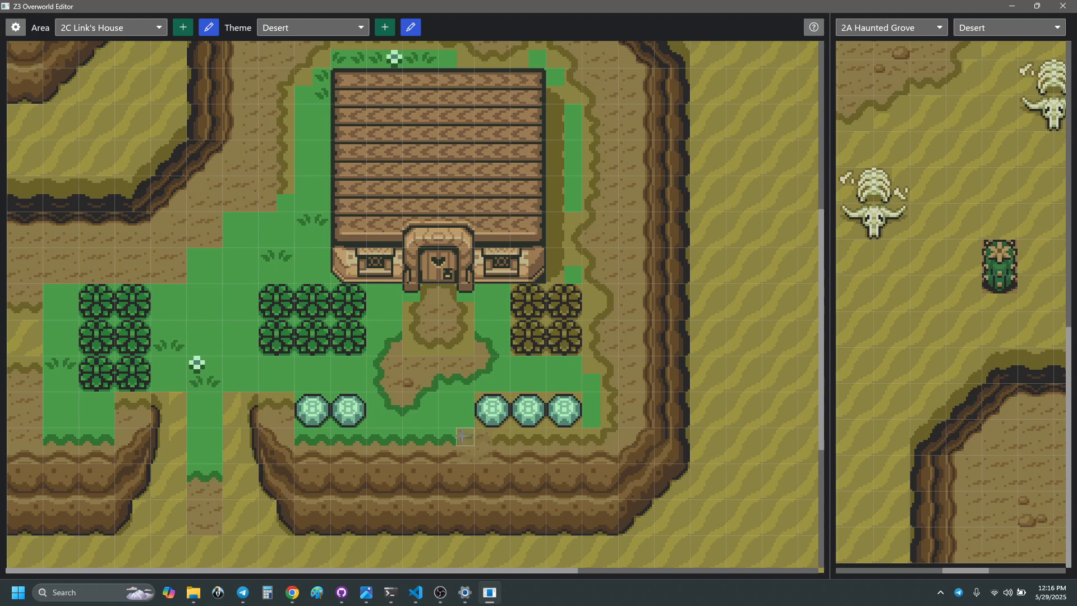
drag(447, 401, 437, 374)
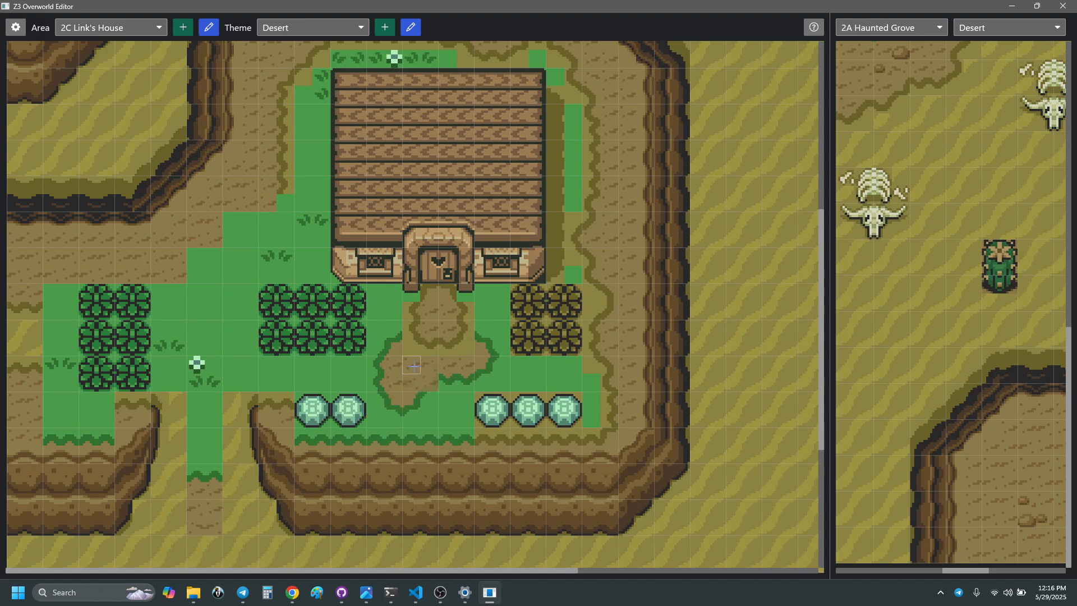
click(342, 406)
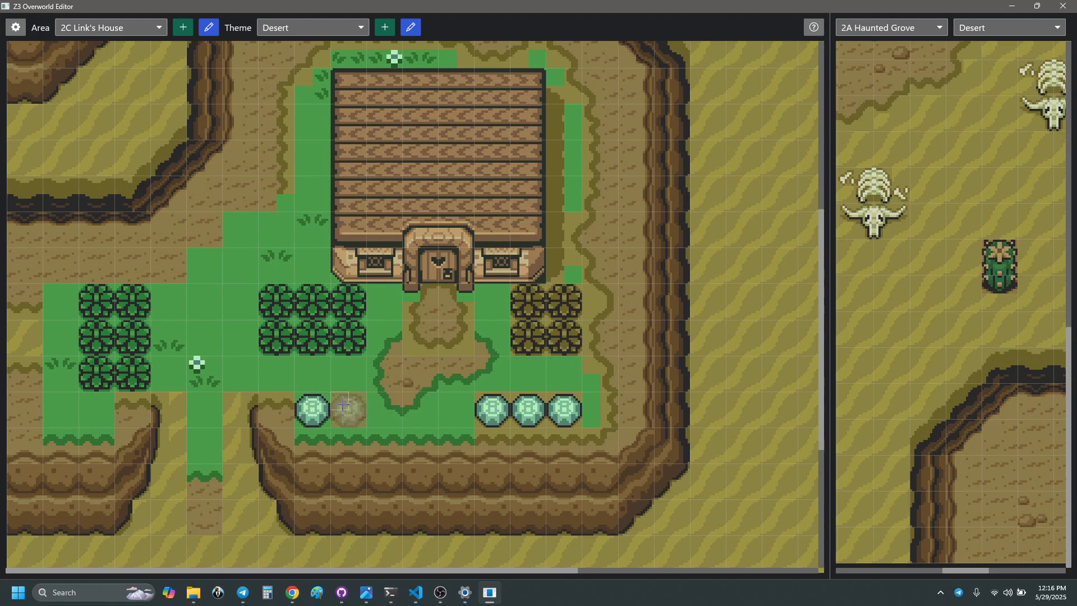
key(ctrl+z)
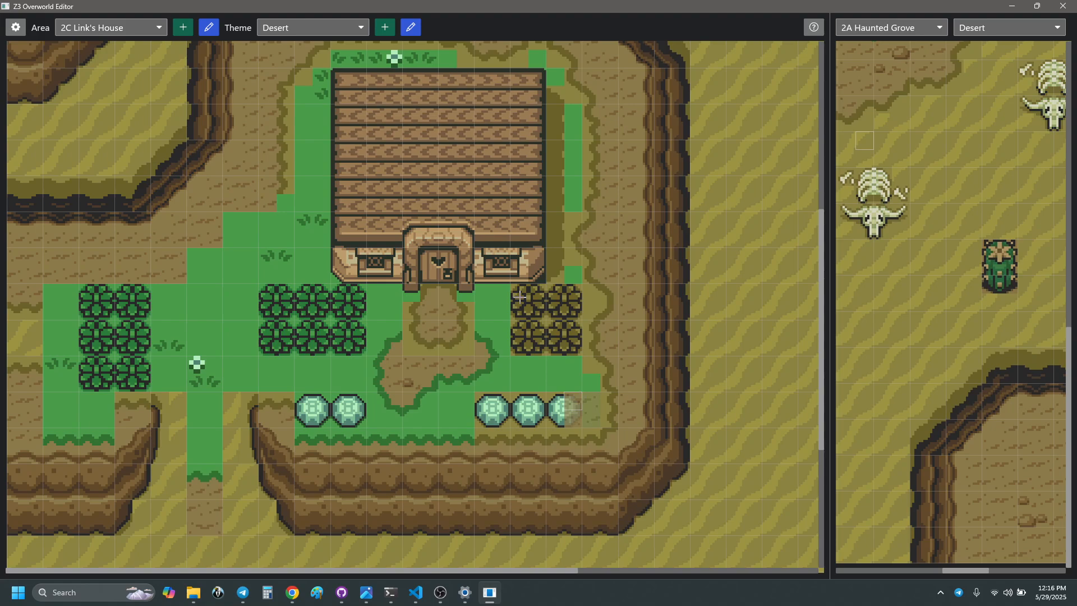
- Replace the green bushes in the three clusters in front of and west of the house with brown desert bushes
drag(519, 297, 563, 341)
click(276, 298)
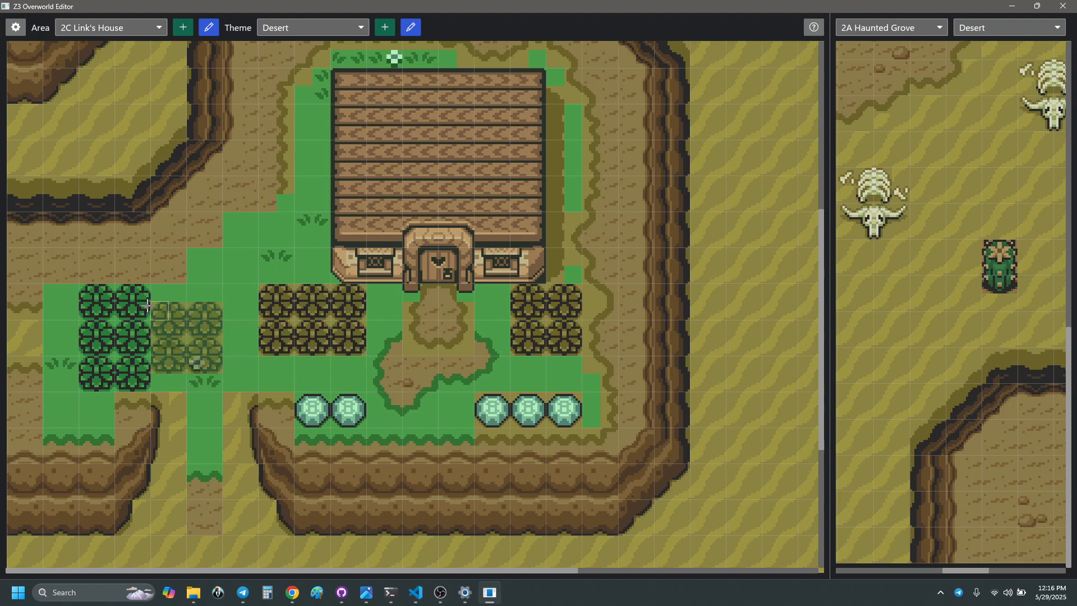
click(86, 298)
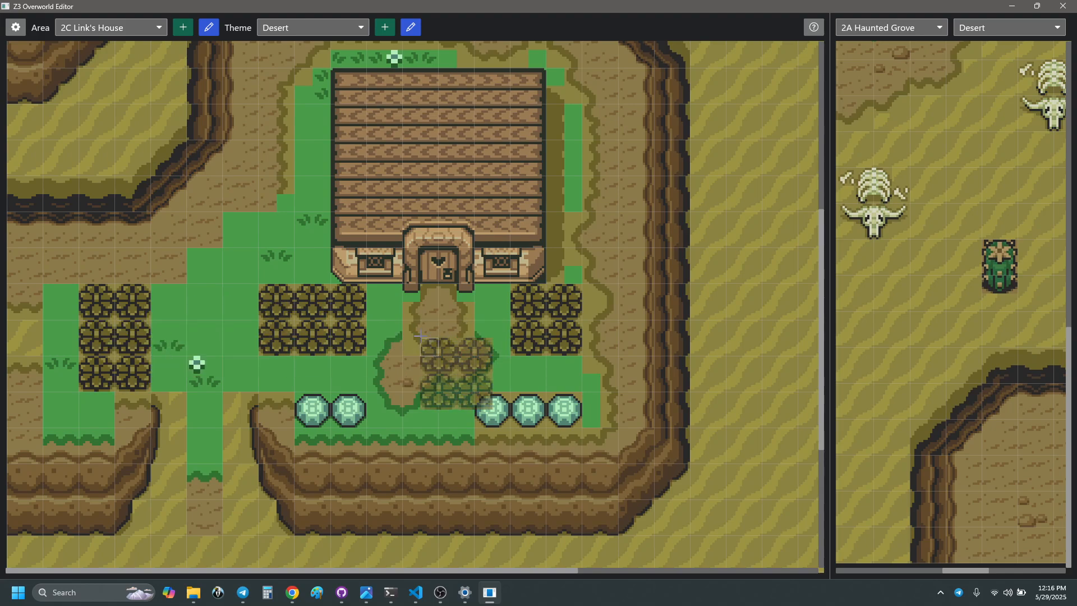
- Replace the narrow grass strip along the house's east wall and the grass at its northeast corner with desert sand tiles
scroll(656, 319, up, 2)
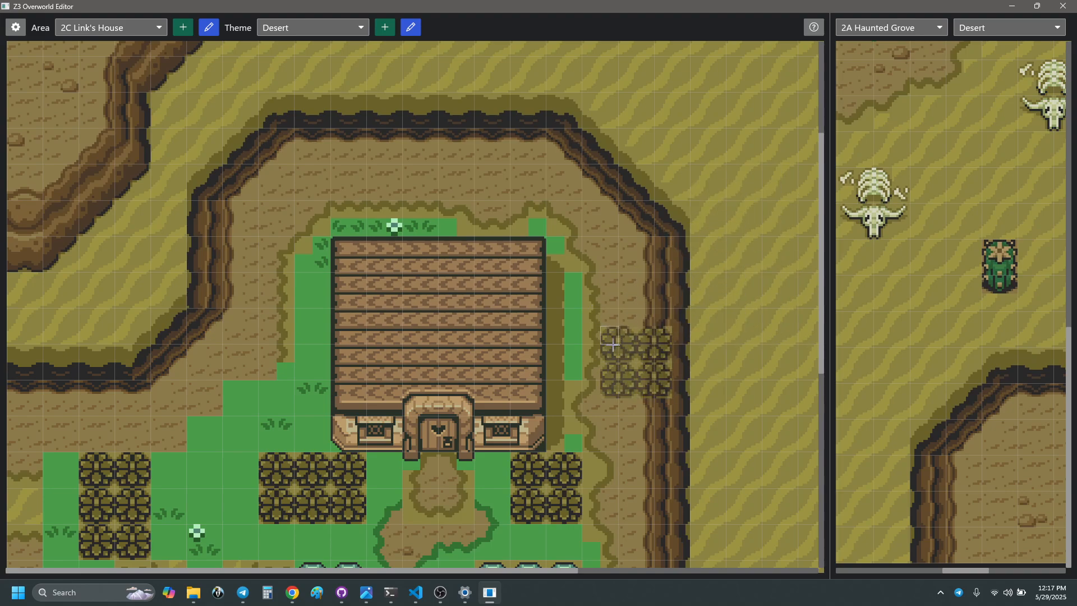
scroll(608, 345, right, 3)
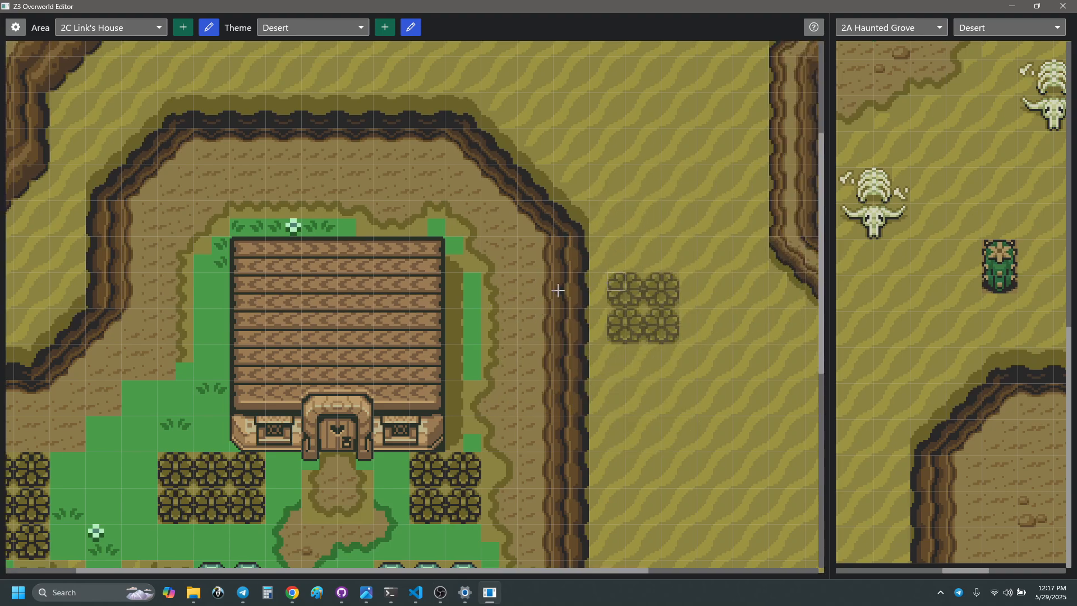
right_drag(472, 277, 476, 342)
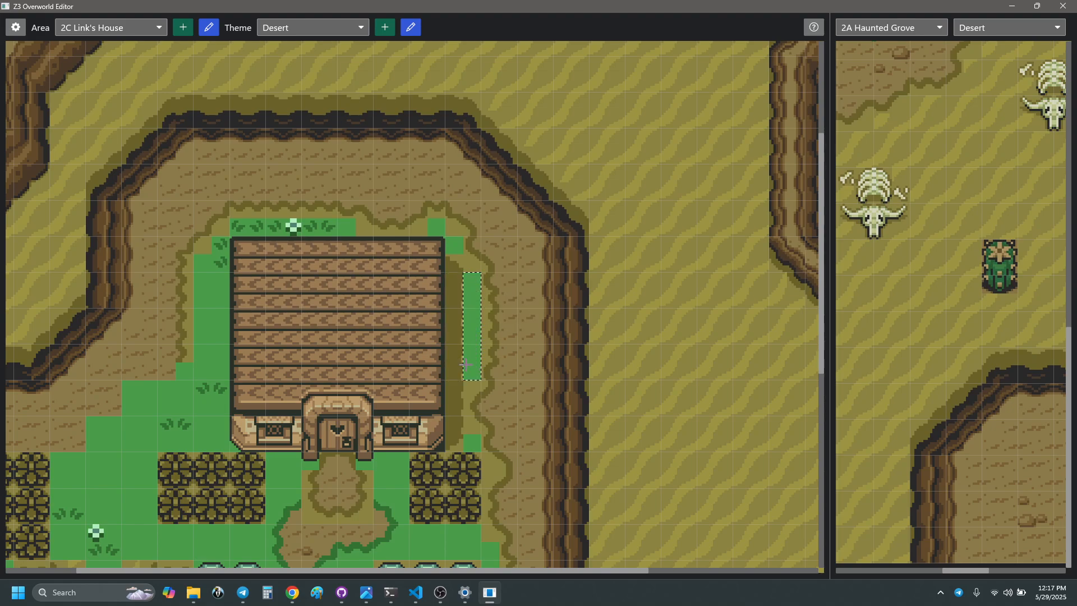
right_drag(465, 364, 468, 366)
right_drag(618, 371, 619, 372)
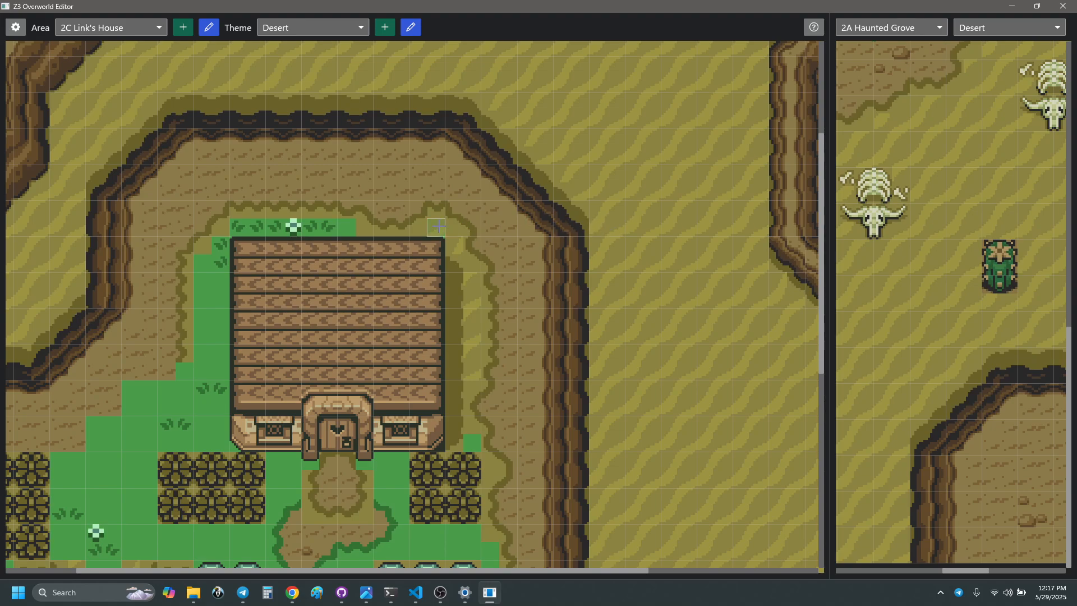
- Cover the grass and flower behind the house and the grass along its west wall with matching desert sand
scroll(256, 246, left, 3)
scroll(335, 225, up, 3)
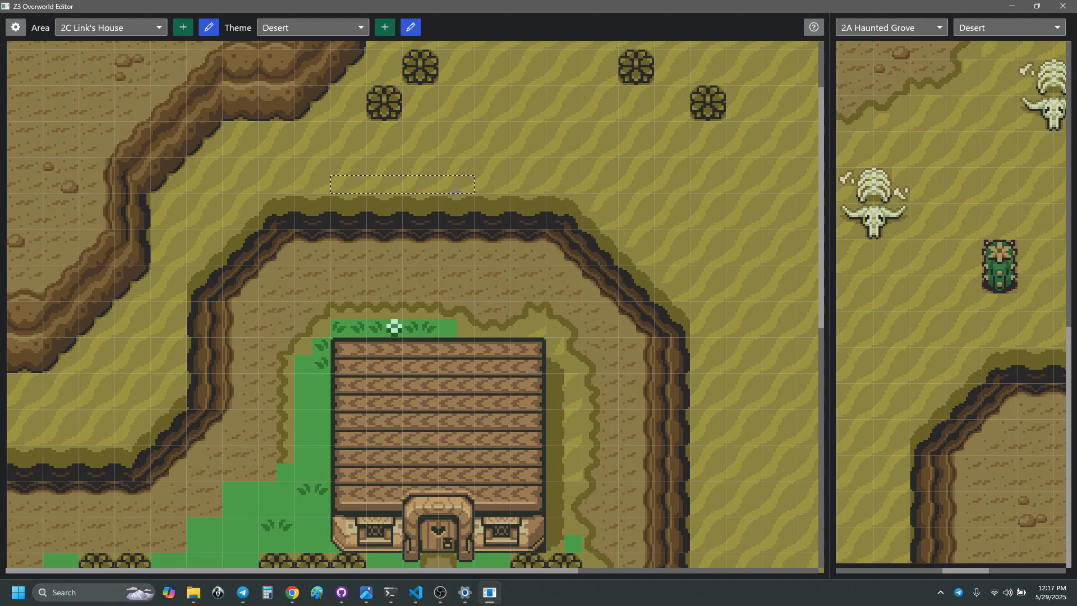
right_drag(446, 191, 446, 191)
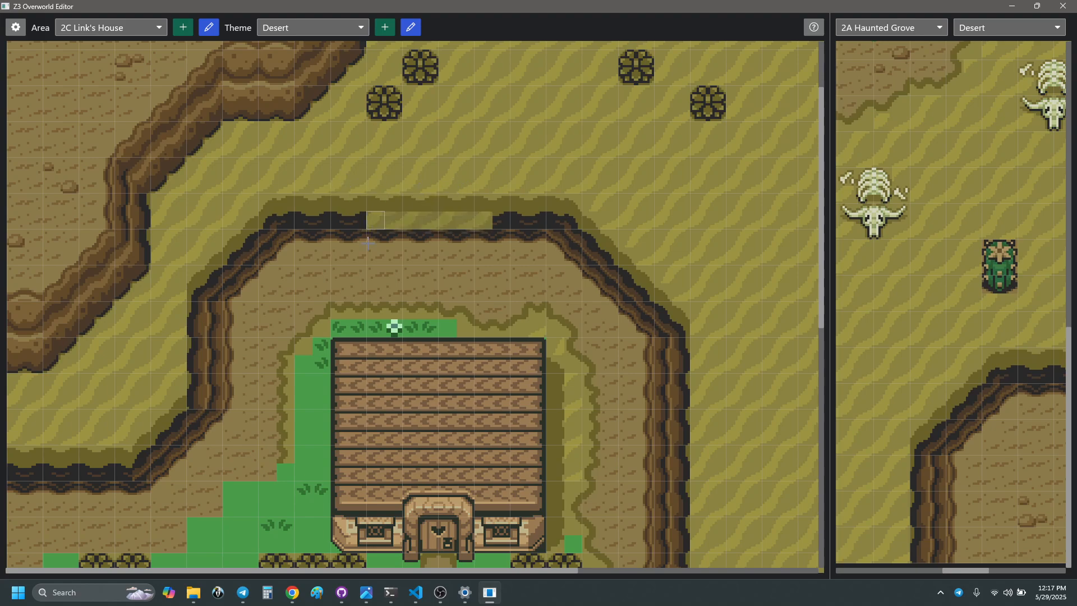
click(339, 328)
scroll(454, 187, down, 3)
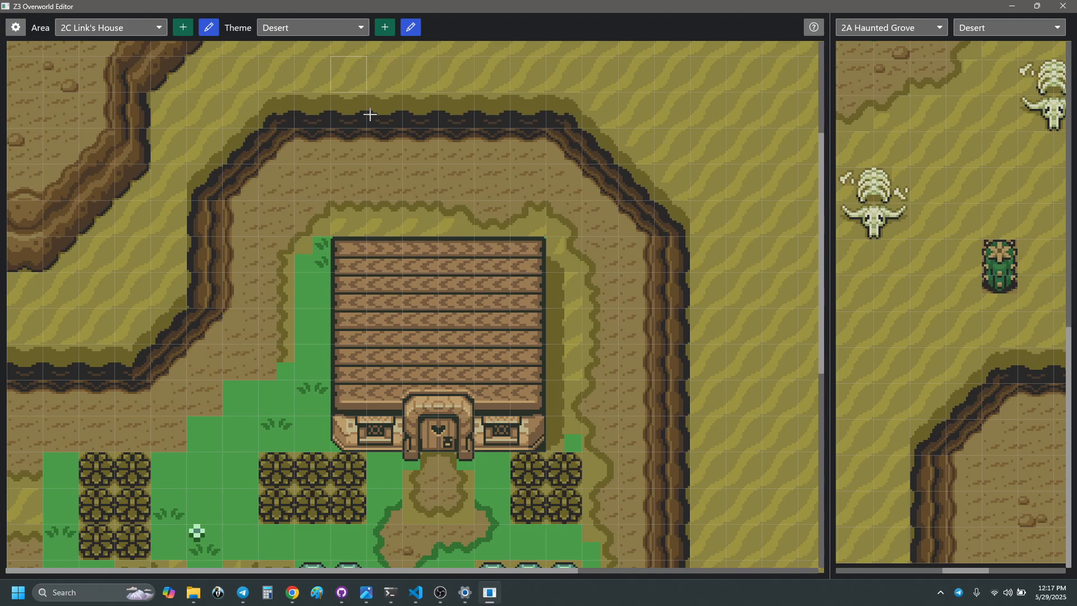
click(312, 289)
click(311, 362)
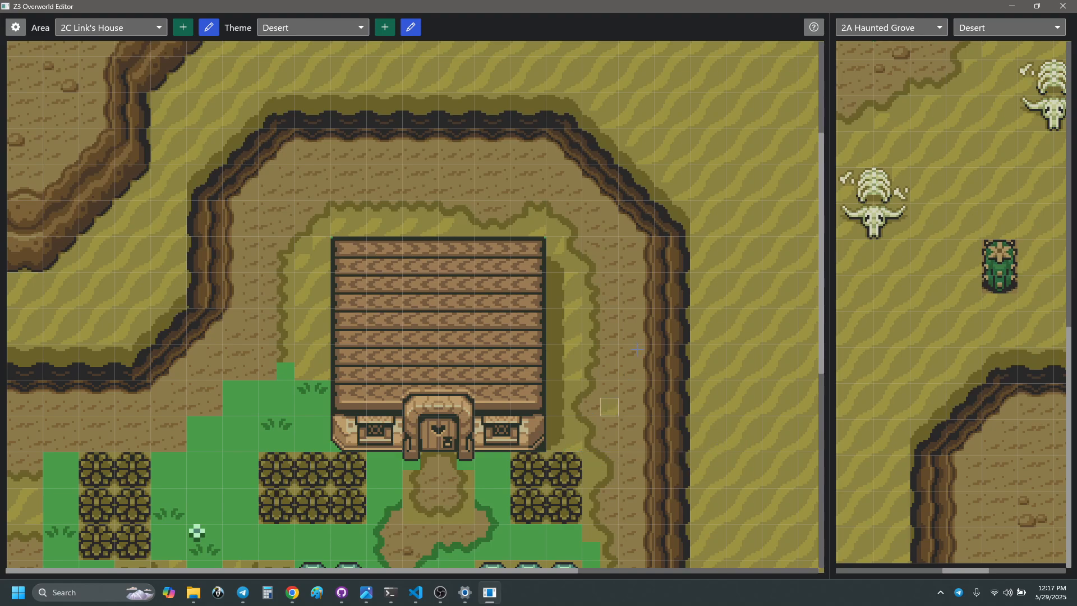
- Fill the grass in front of the house and around its bushes with sand, including the patch east of the stones
scroll(644, 337, down, 5)
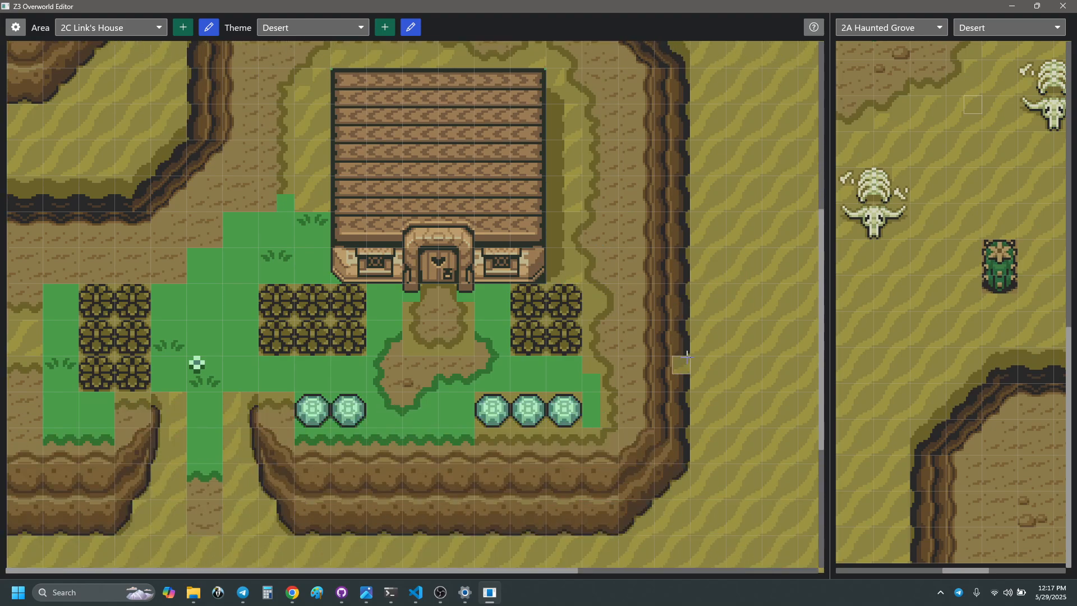
scroll(336, 304, up, 4)
scroll(501, 343, down, 2)
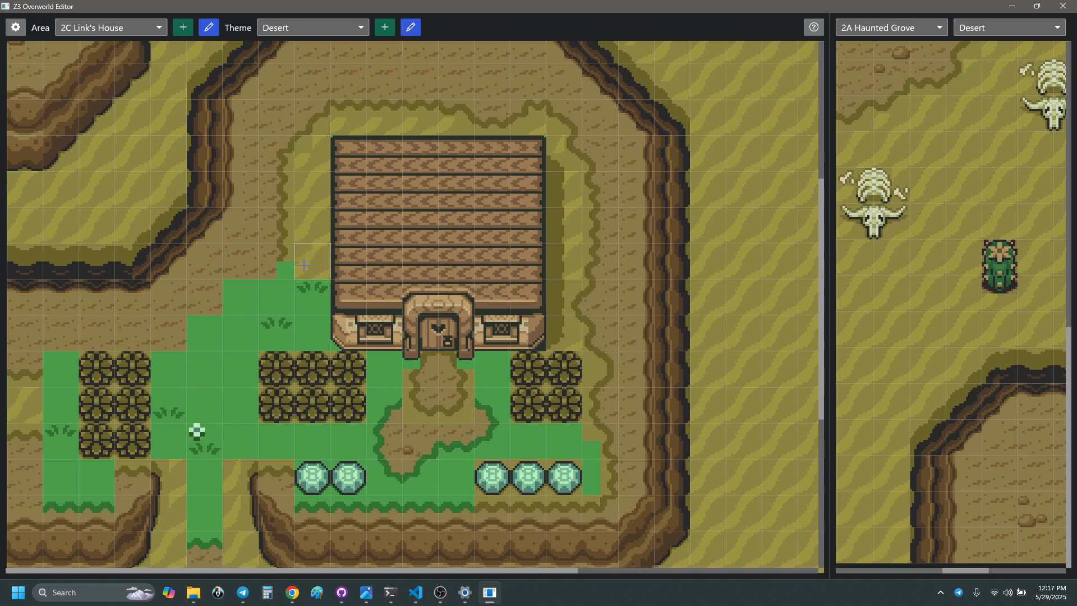
mouse_move(303, 259)
mouse_down()
mouse_move(306, 330)
mouse_move(275, 327)
mouse_move(240, 370)
mouse_move(240, 441)
mouse_move(359, 429)
mouse_move(385, 405)
mouse_move(385, 371)
mouse_move(386, 441)
mouse_move(492, 441)
mouse_move(487, 379)
mouse_move(492, 440)
mouse_move(561, 434)
mouse_up()
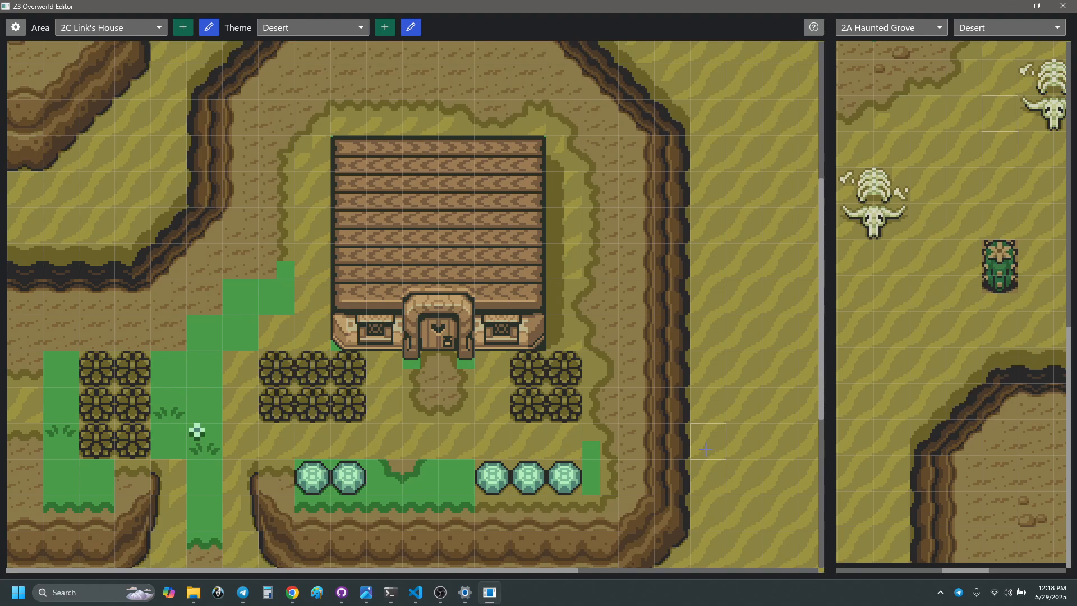
shift+right_drag(700, 450, 700, 479)
click(592, 468)
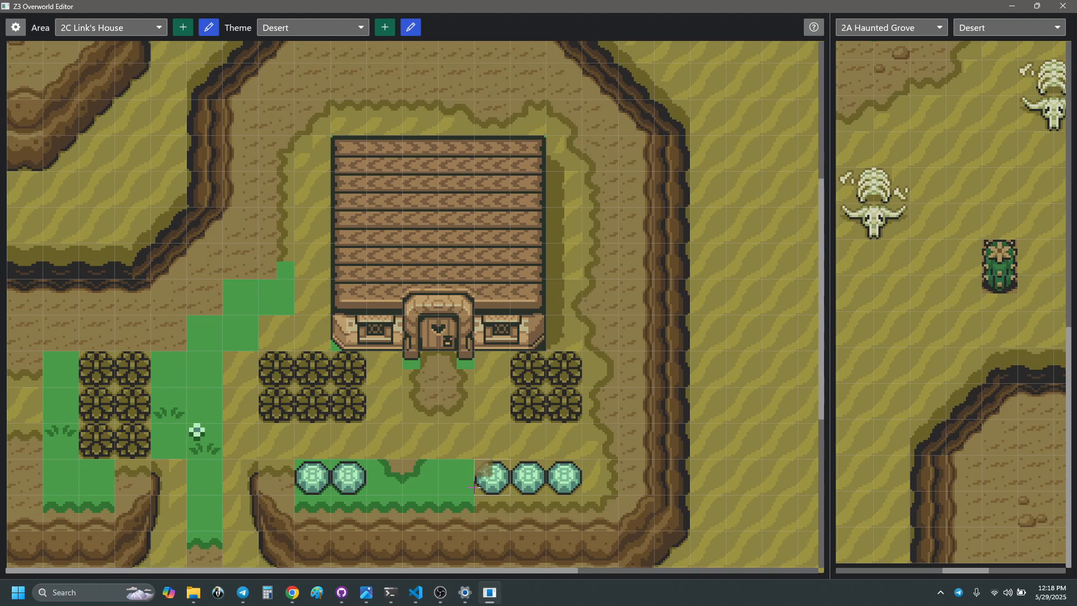
- Replace the grass along the yard's south side between the two stone groups with sand, dirt and winding path edges
click(447, 506)
right_click(502, 505)
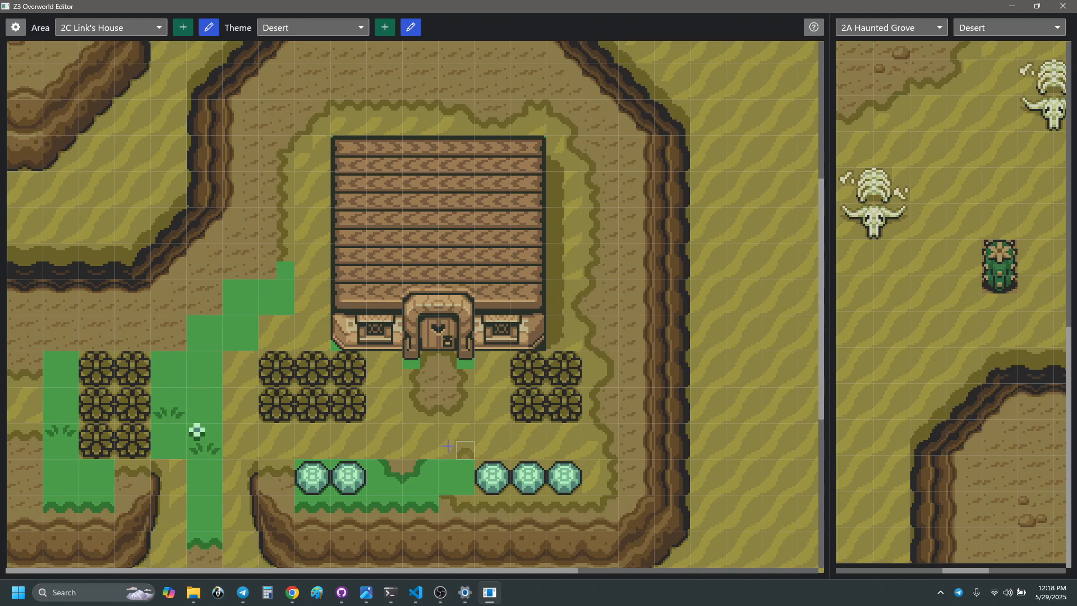
mouse_move(447, 432)
right_down()
mouse_move(449, 449)
mouse_move(466, 449)
right_up()
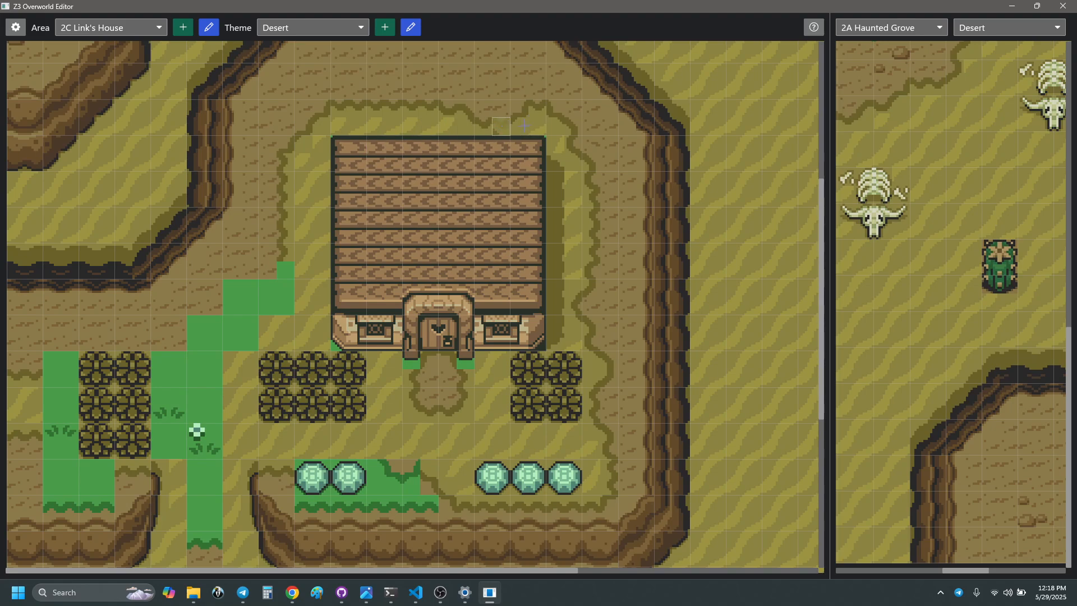
click(443, 110)
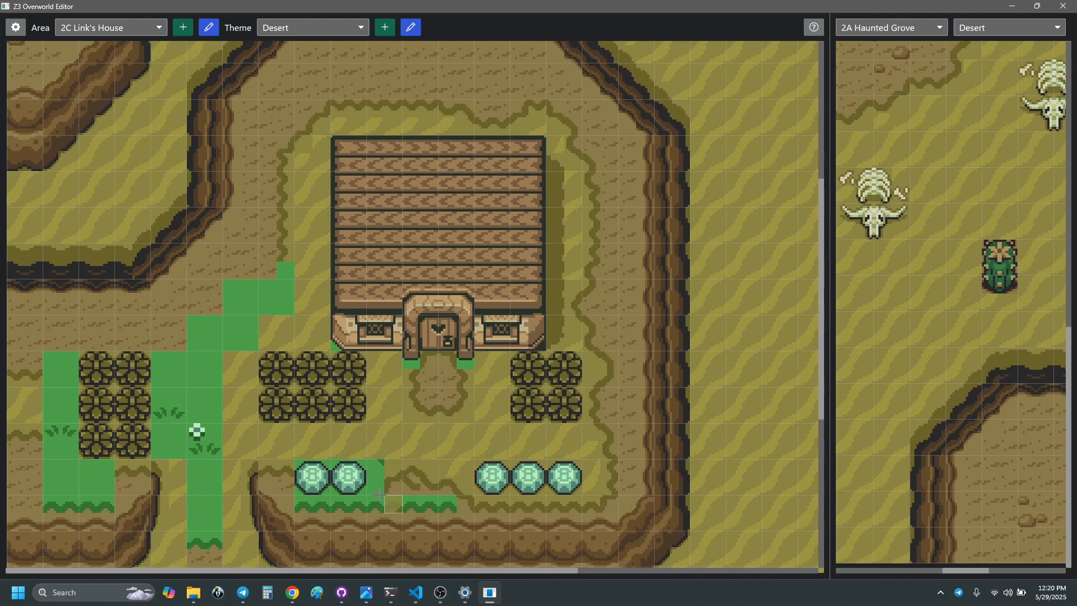
click(375, 487)
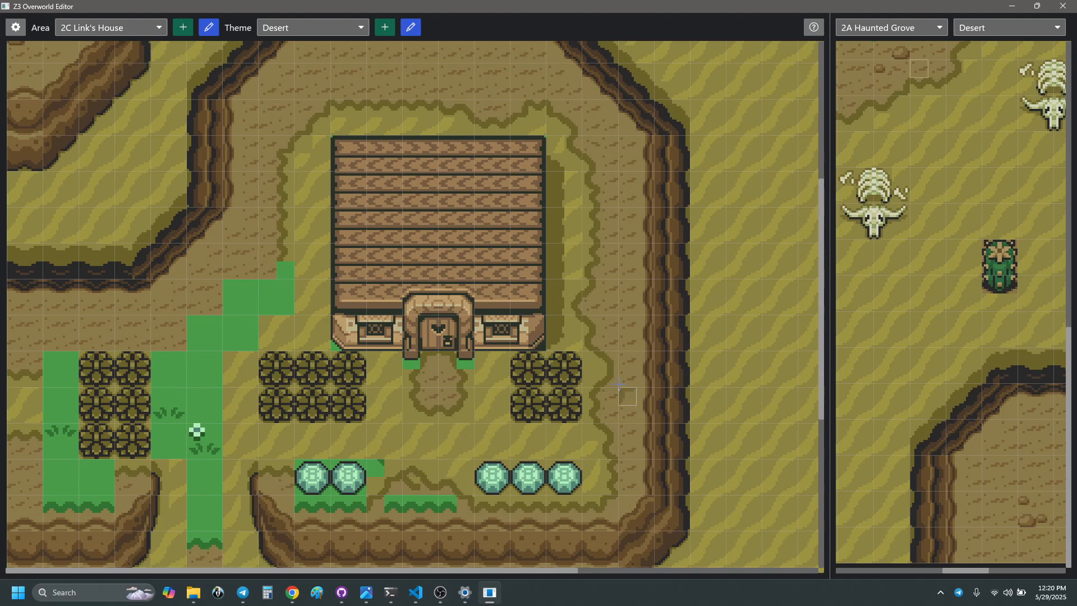
right_click(627, 251)
drag(394, 504, 448, 503)
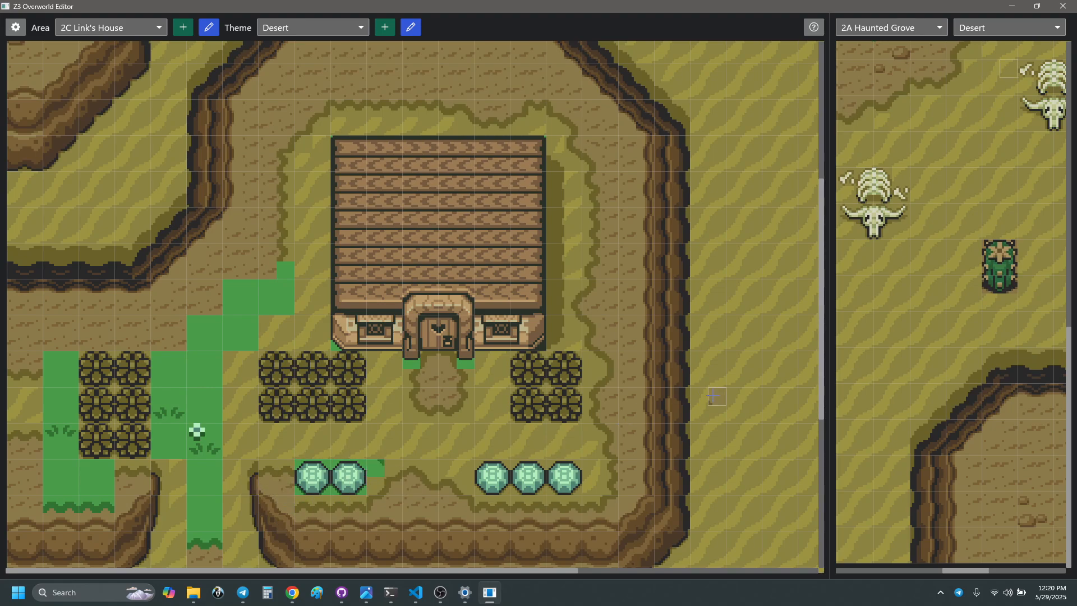
- Show the tile palette, consult light_world_with_numbers.png, and open the 2F East Warp Point area in the editor
key(Tab)
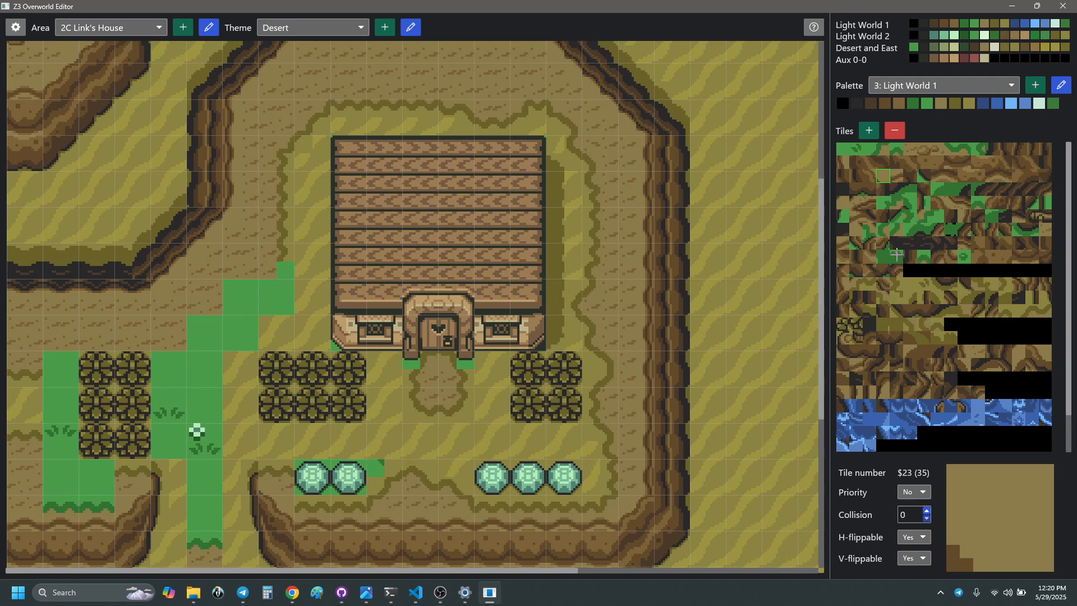
key(alt+Tab)
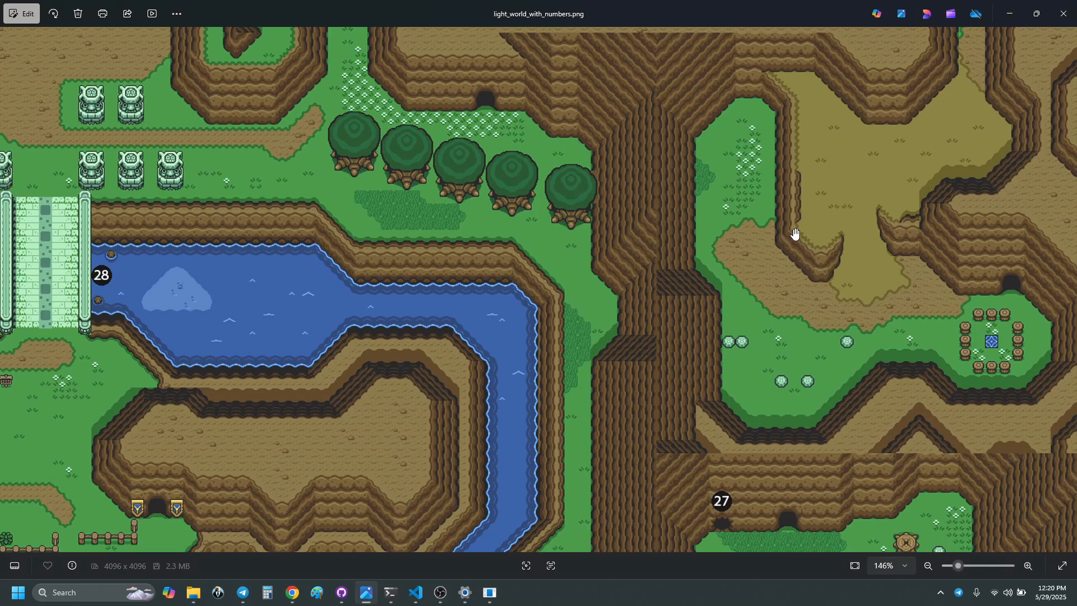
click(1009, 13)
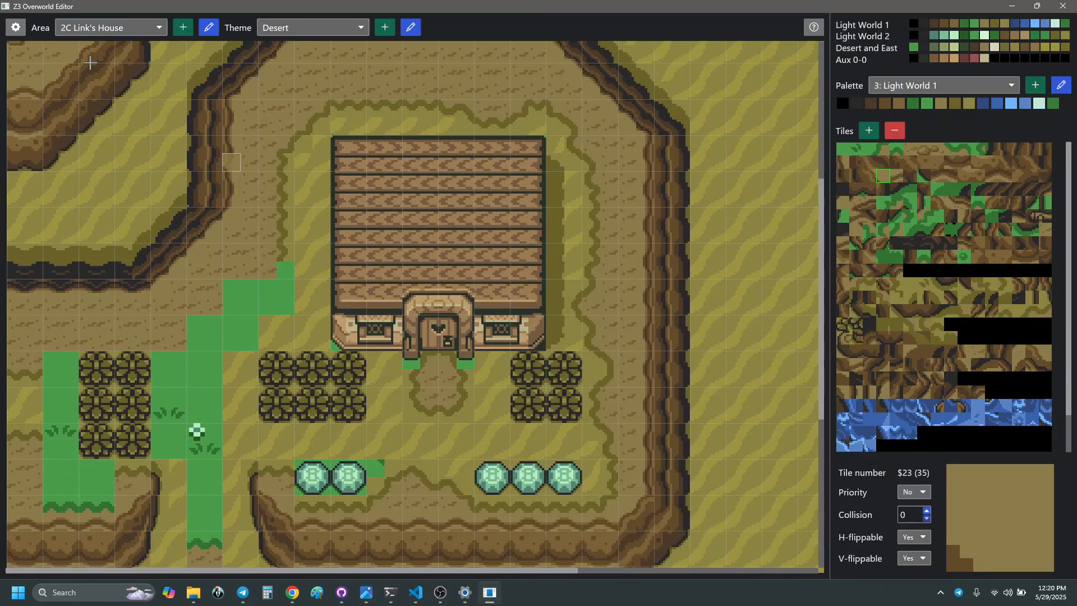
click(132, 28)
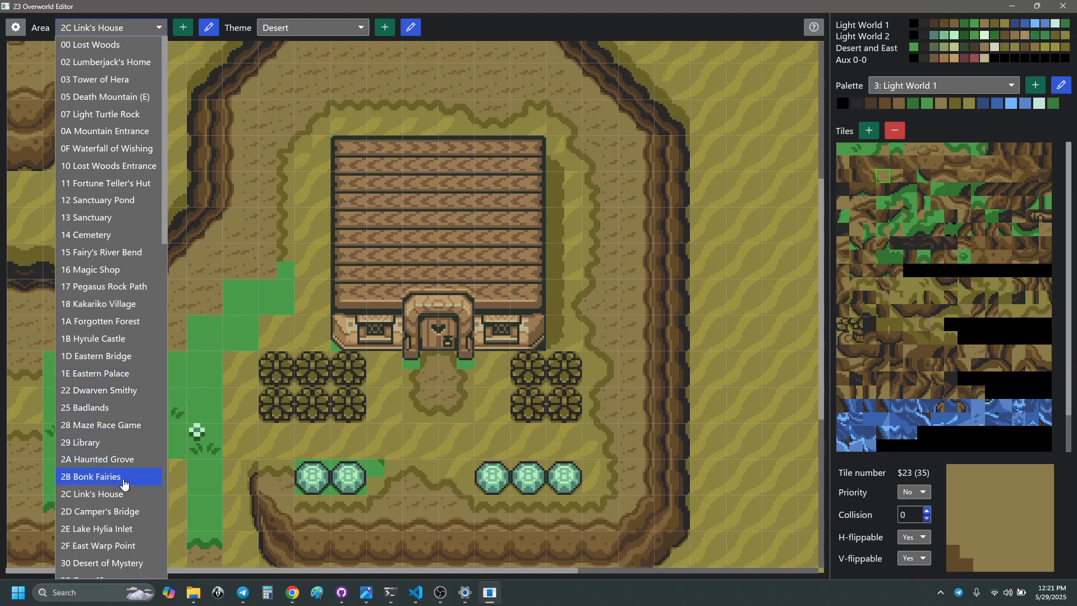
click(134, 546)
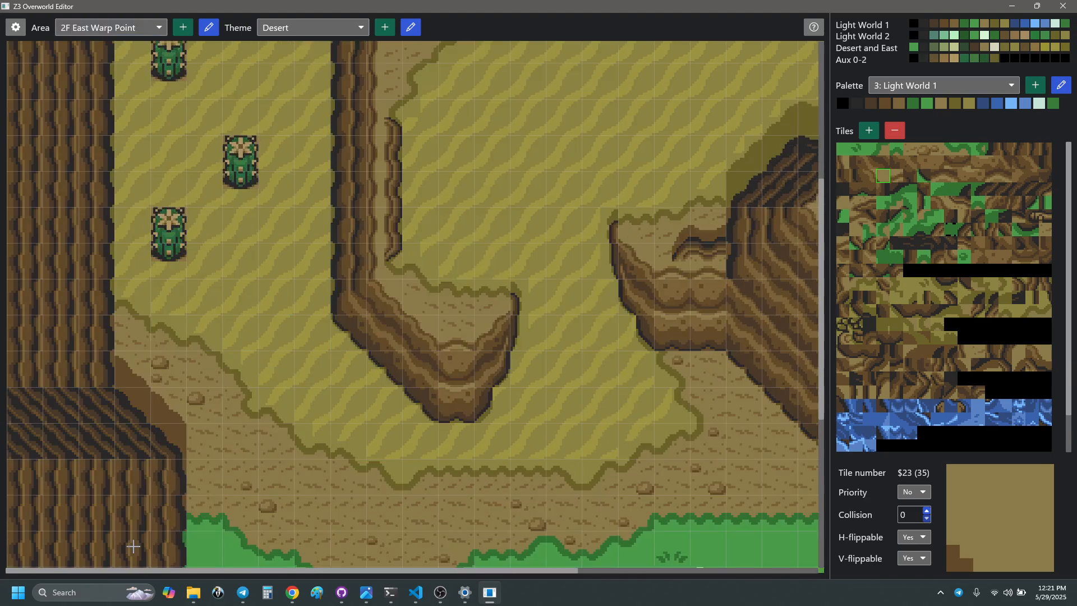
- Switch the area to the Base theme and inspect the grass edge tiles above the diagonal cliff near the map's centre
click(314, 27)
click(287, 42)
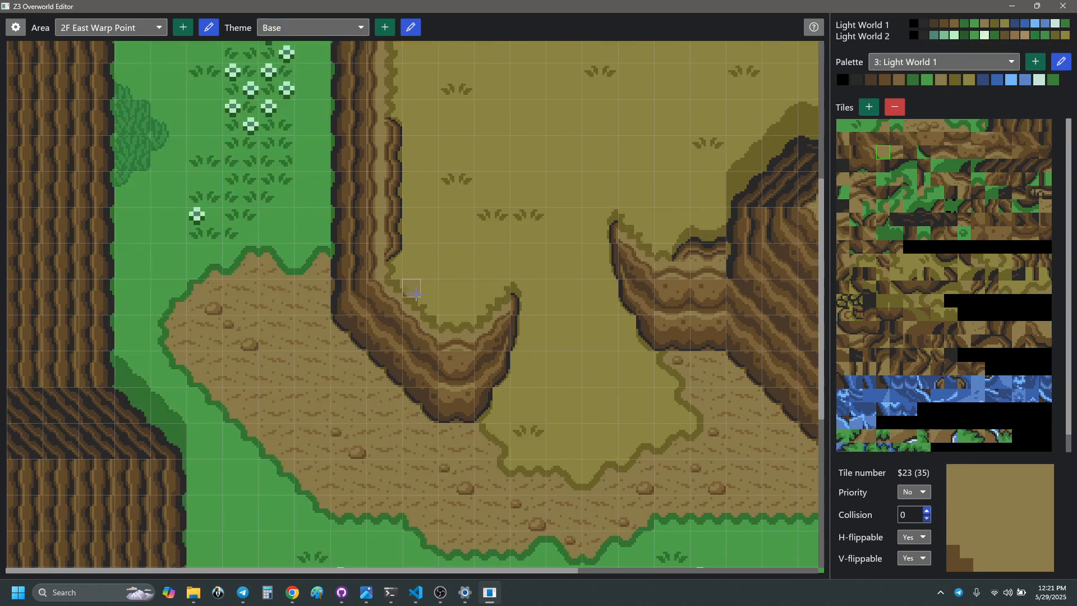
click(416, 300)
right_drag(426, 321, 426, 319)
right_click(414, 305)
click(410, 285)
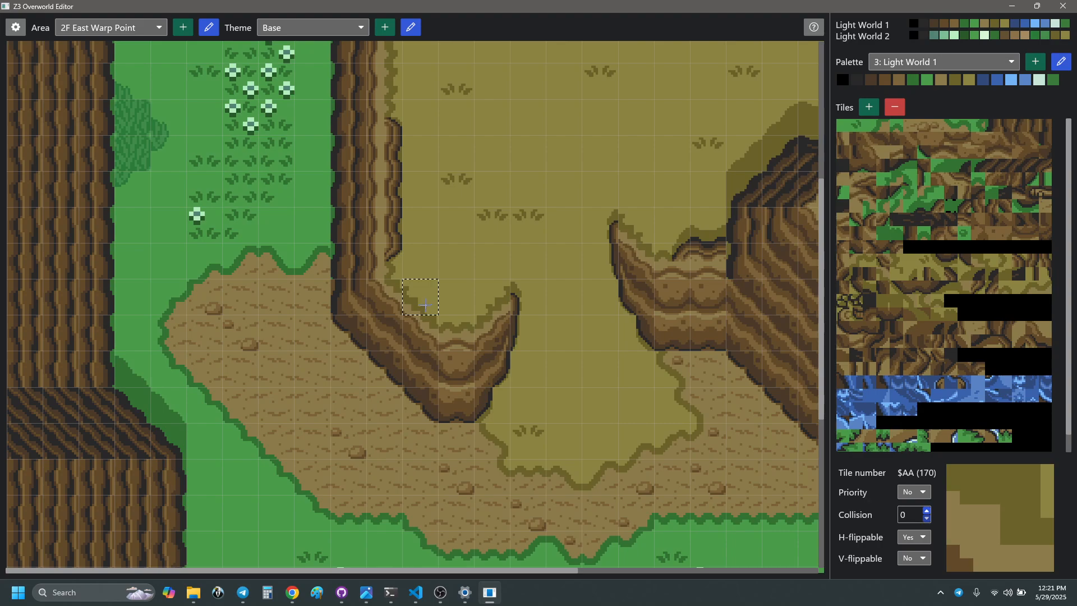
click(425, 304)
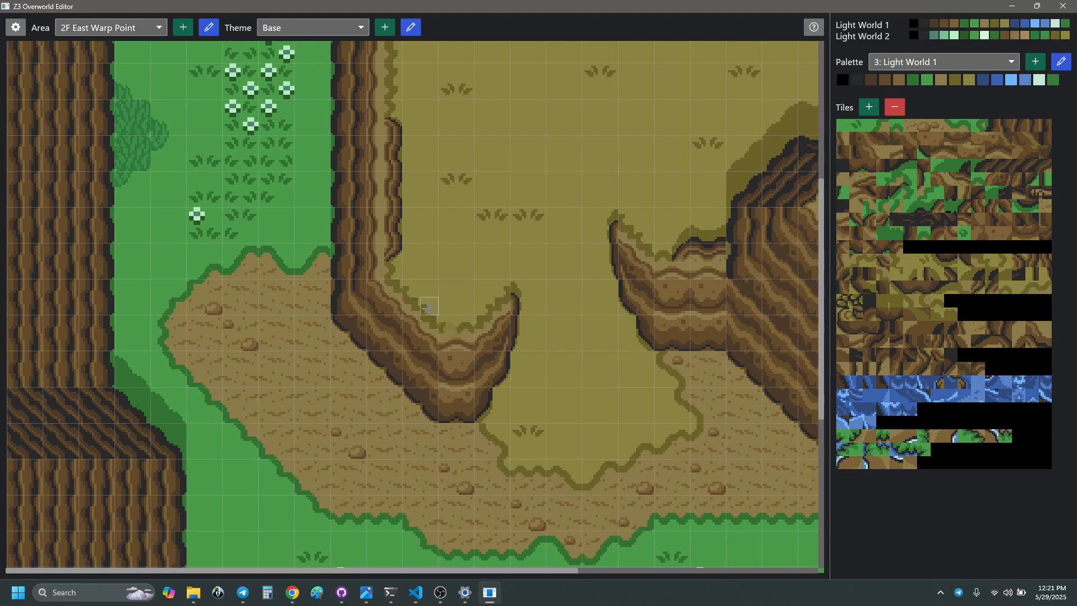
click(430, 325)
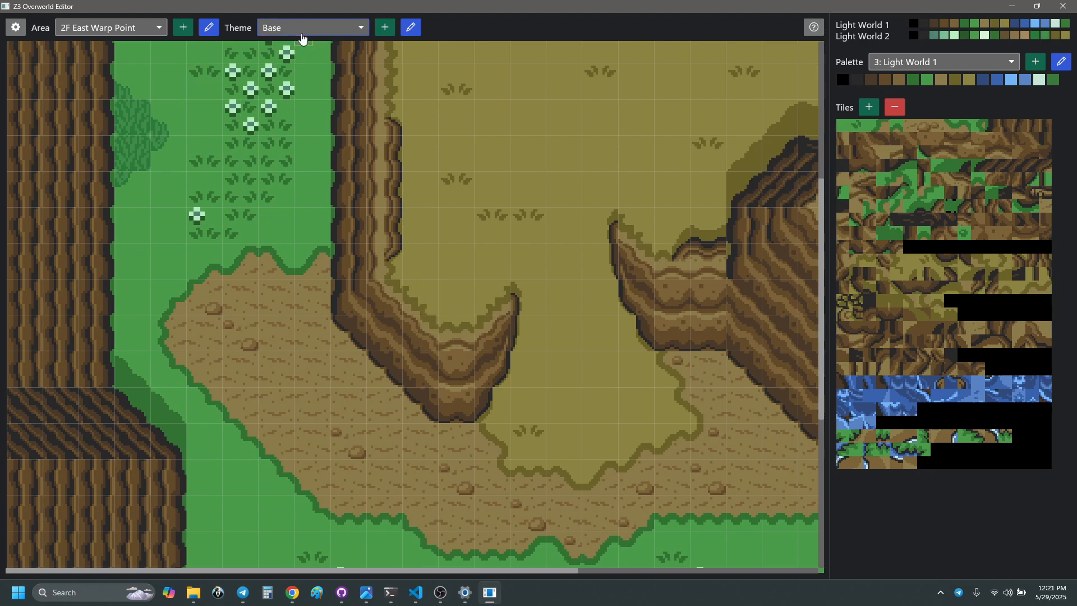
- Set the theme back to Desert and reopen the 2C Link's House area
click(302, 35)
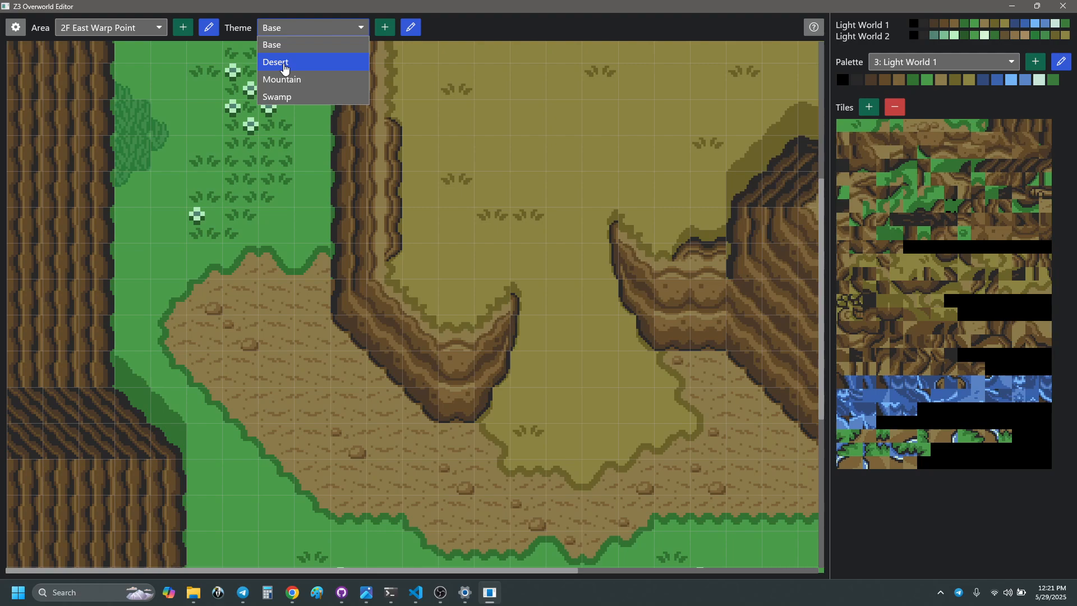
click(283, 67)
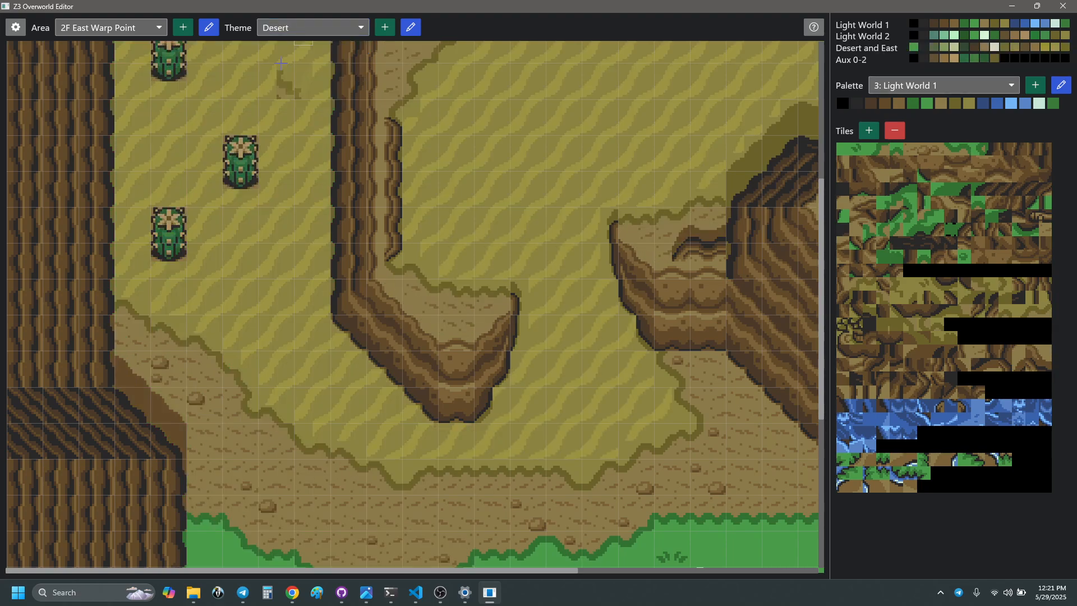
click(142, 30)
click(142, 31)
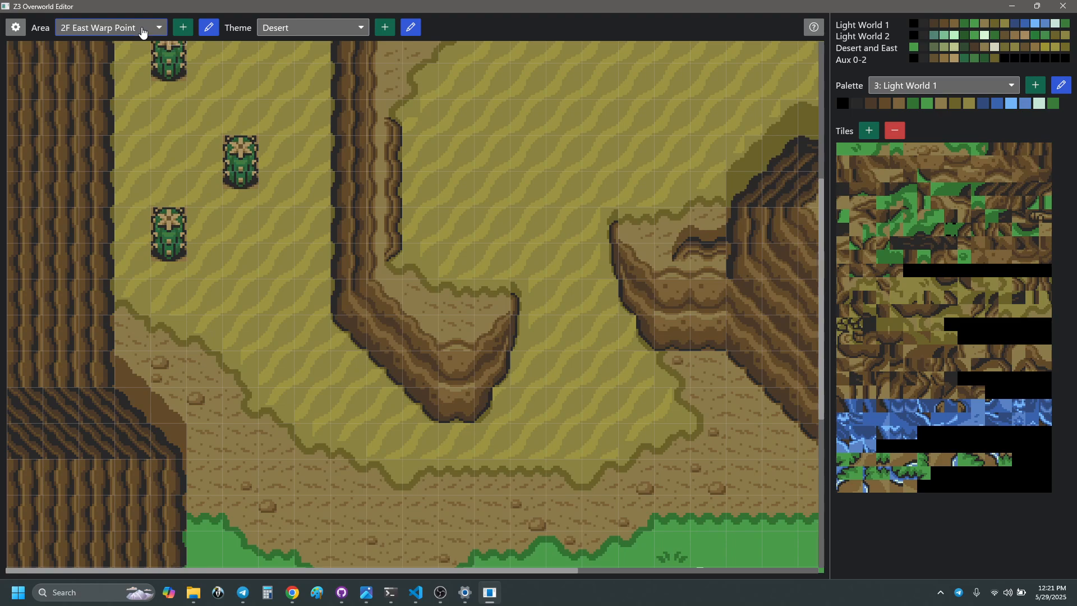
scroll(142, 32, up, 3)
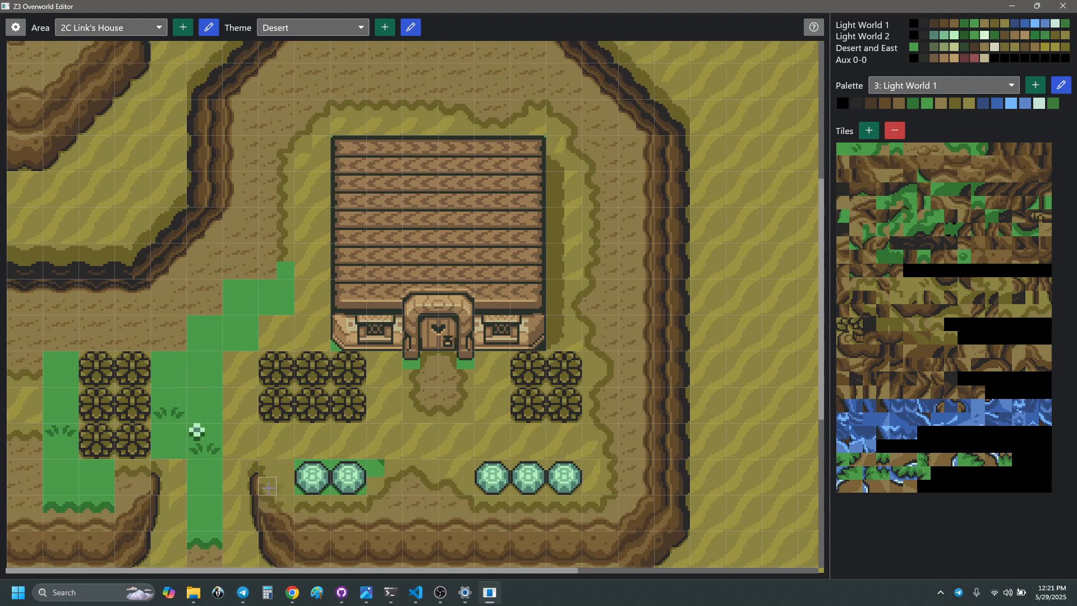
- Sample the edge and sand tiles near the yard's southwest entrance and cover the grass corner beside the western stones with sand
right_click(269, 487)
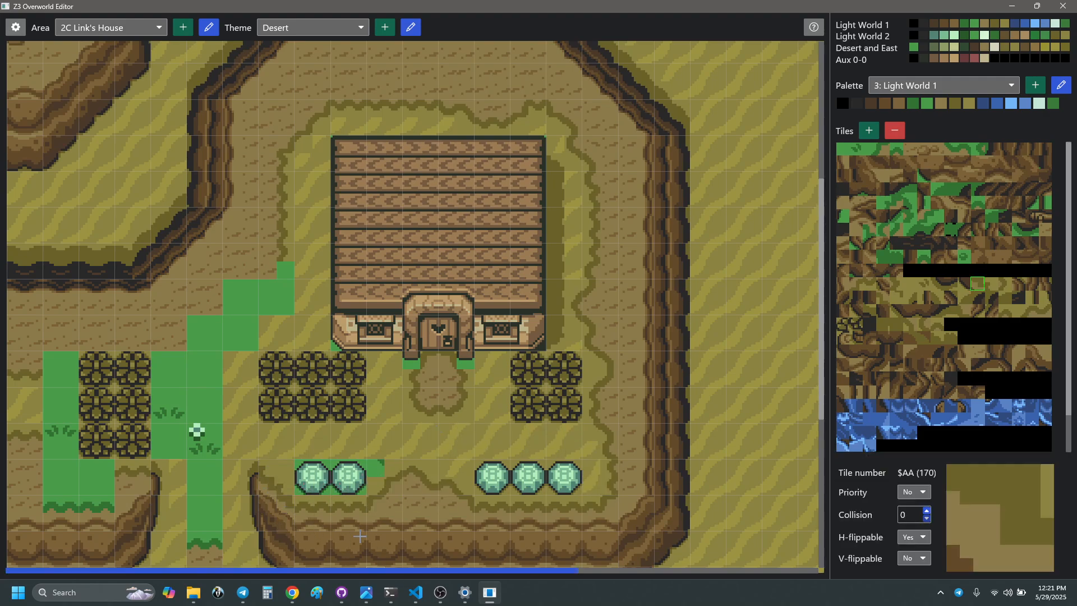
right_click(287, 460)
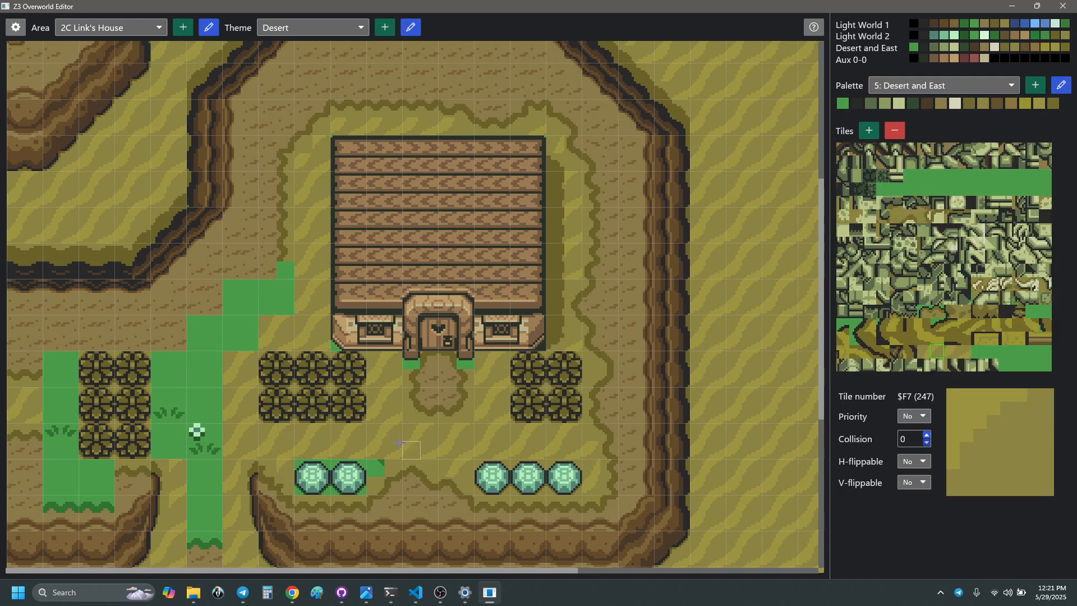
right_click(378, 433)
click(376, 466)
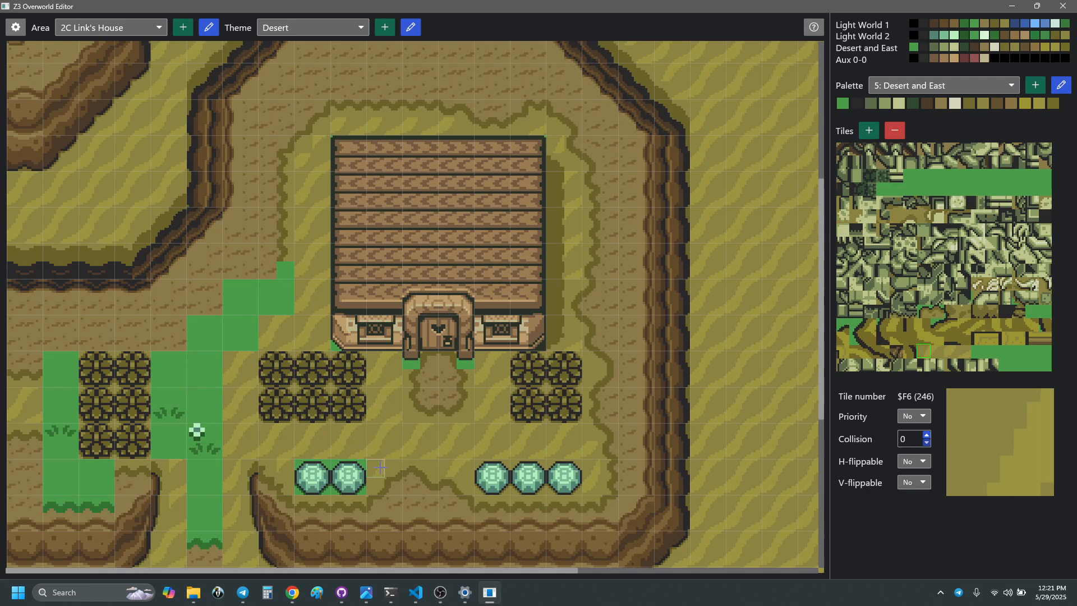
- Replace the grass-backed pair of stones southwest of the house with sand-backed stones copied from the eastern group
right_drag(479, 471, 494, 481)
click(312, 470)
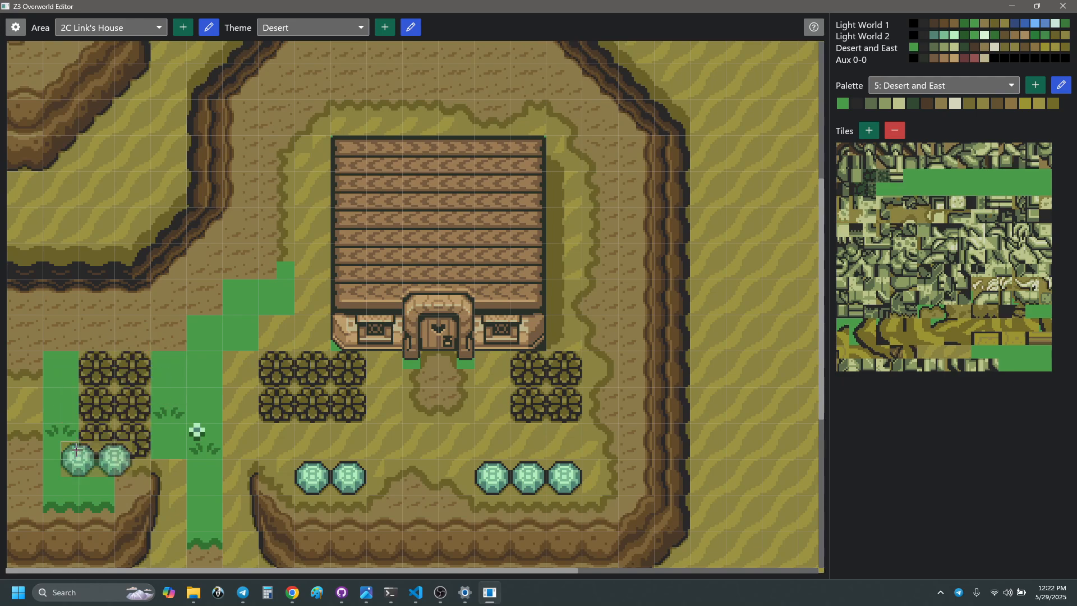
- Sample edge and corner tiles from the yard's southern border and place the corner tile below the western bushes
scroll(315, 337, down, 3)
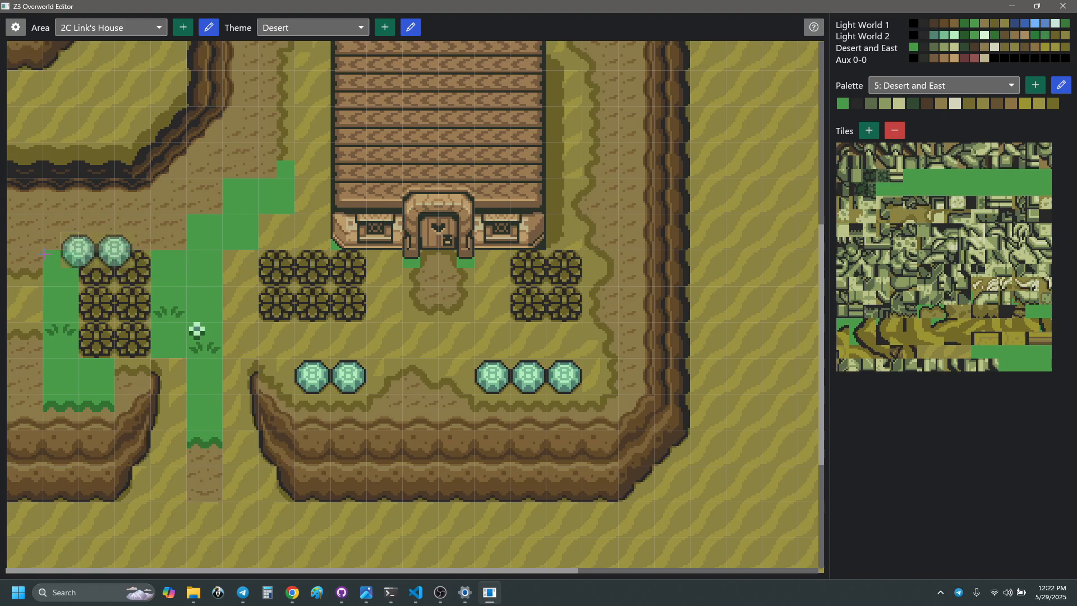
right_click(124, 367)
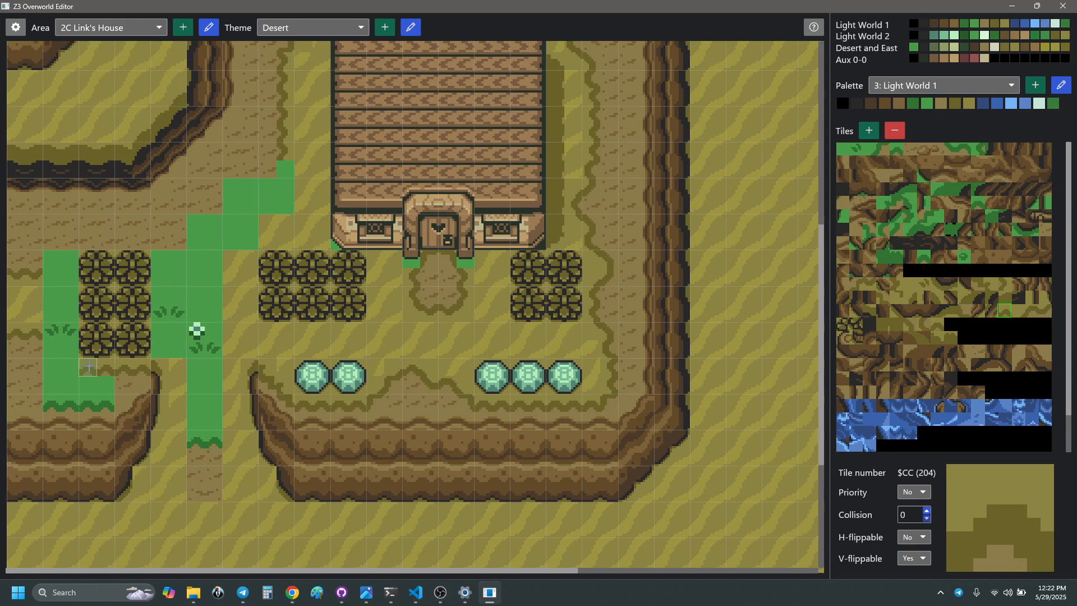
right_click(465, 403)
click(70, 367)
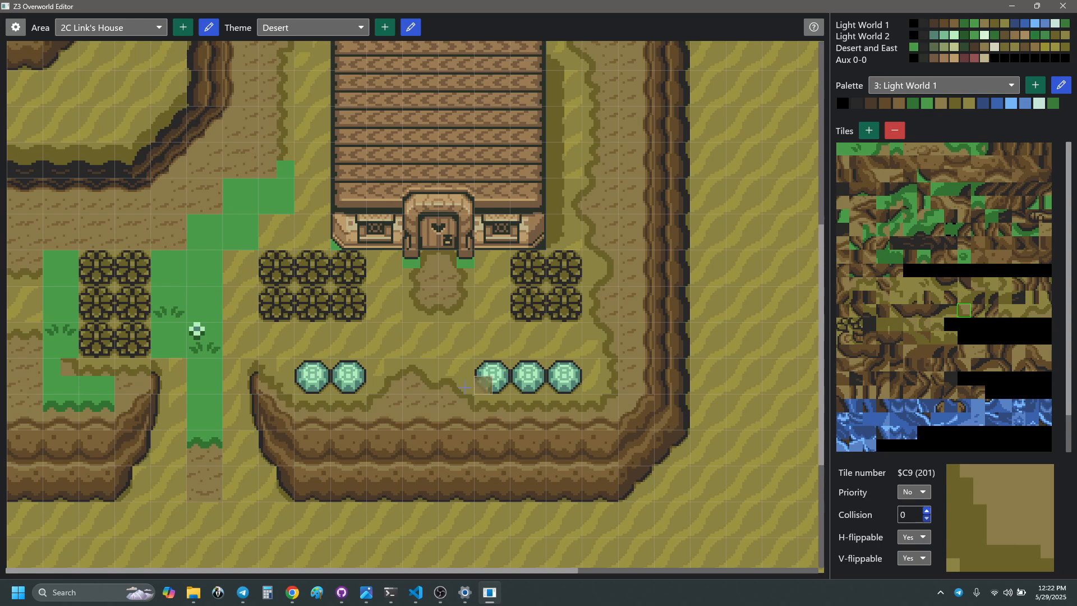
right_drag(462, 389, 413, 384)
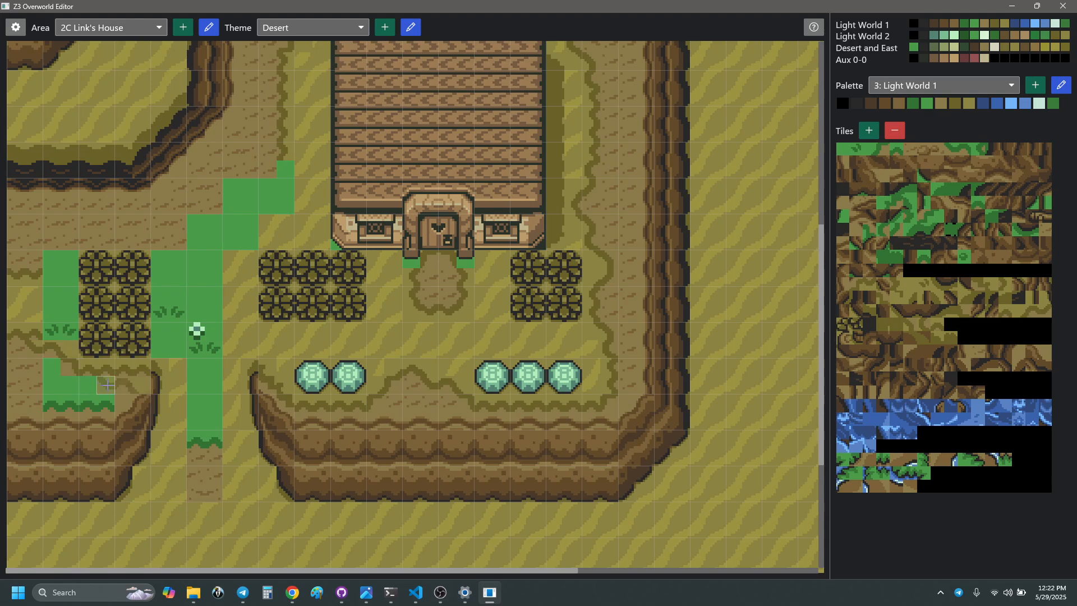
- Extend the path edge from below the western bushes to the map's west side and fill the grass beneath it with dirt tiles
right_click(470, 392)
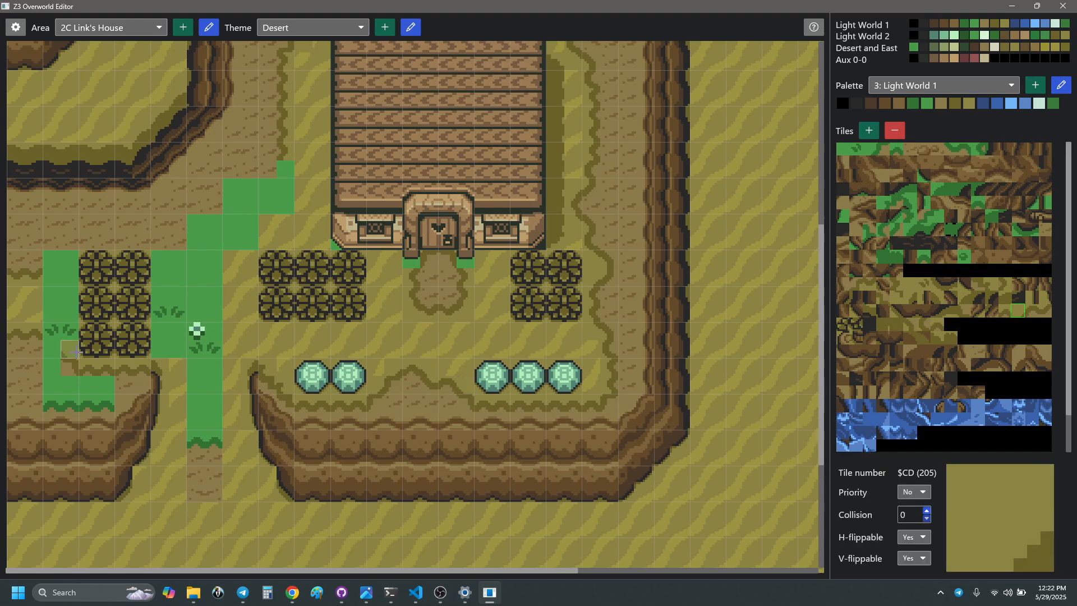
right_click(465, 402)
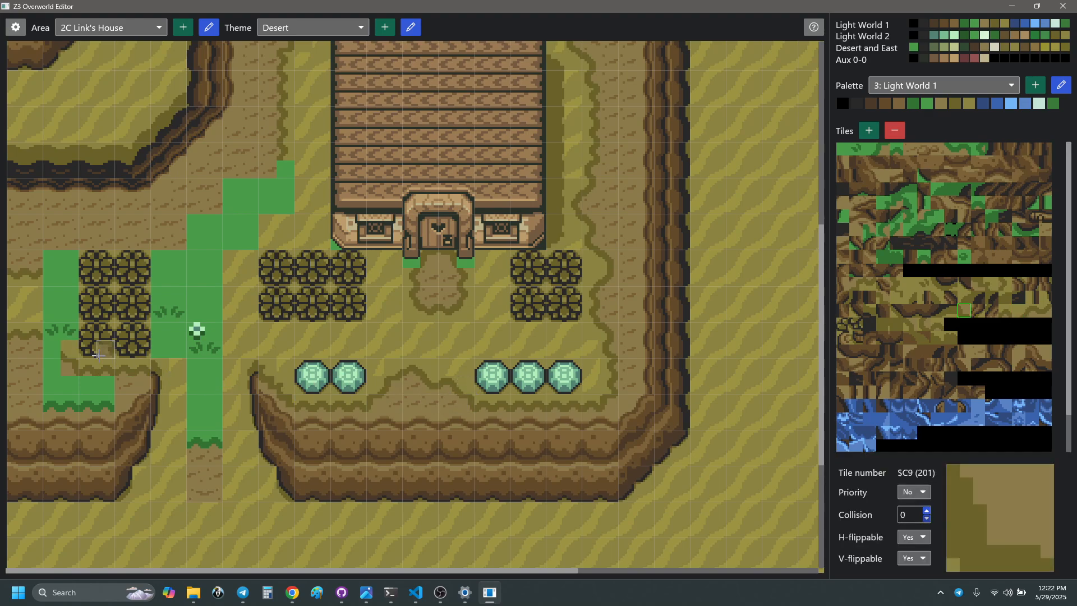
right_click(56, 349)
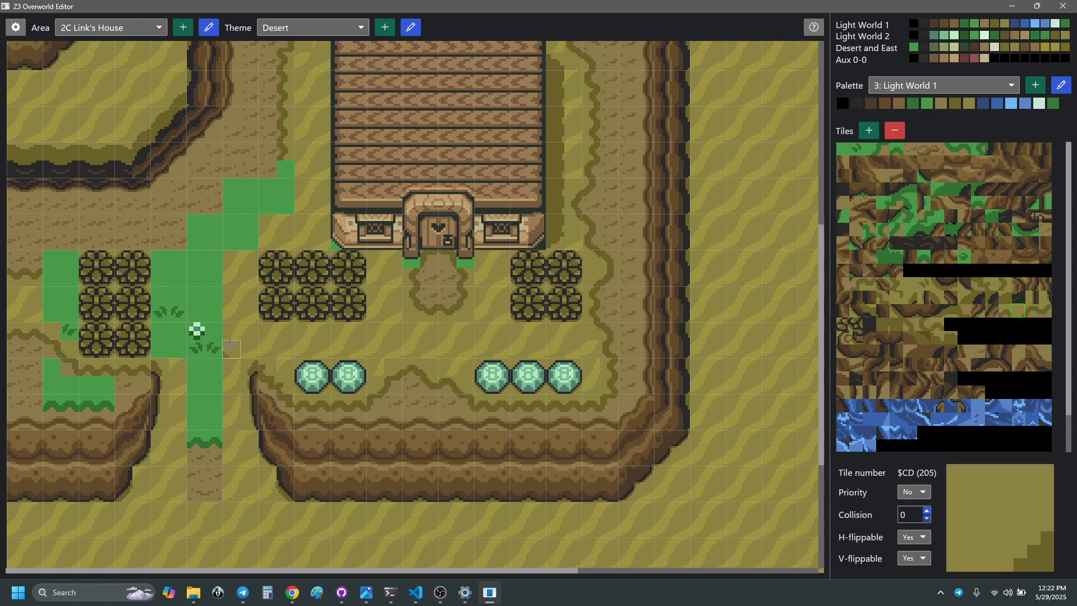
right_click(28, 400)
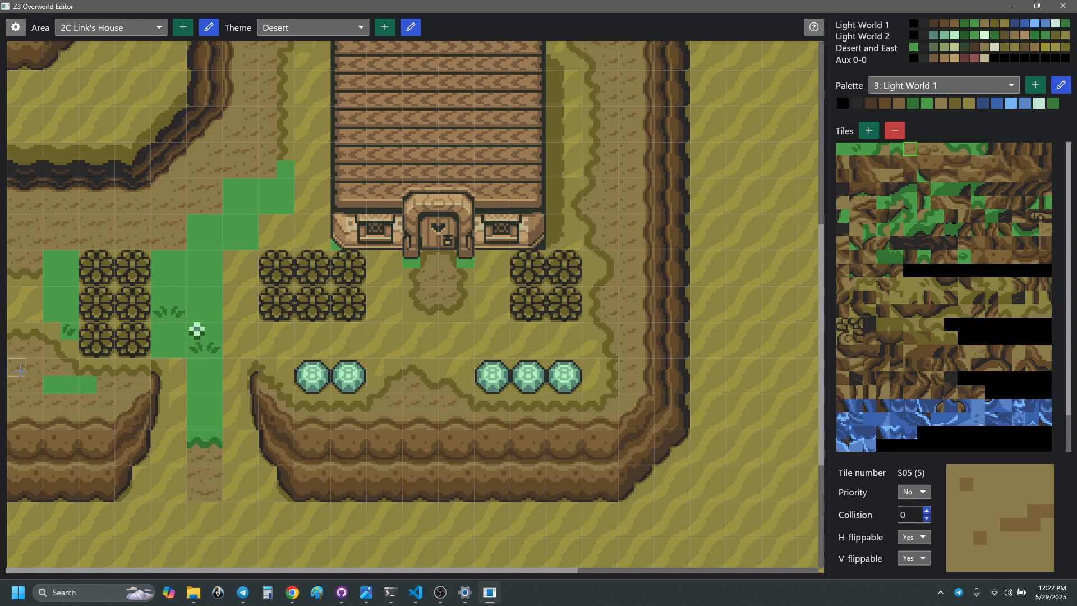
right_drag(30, 373, 34, 368)
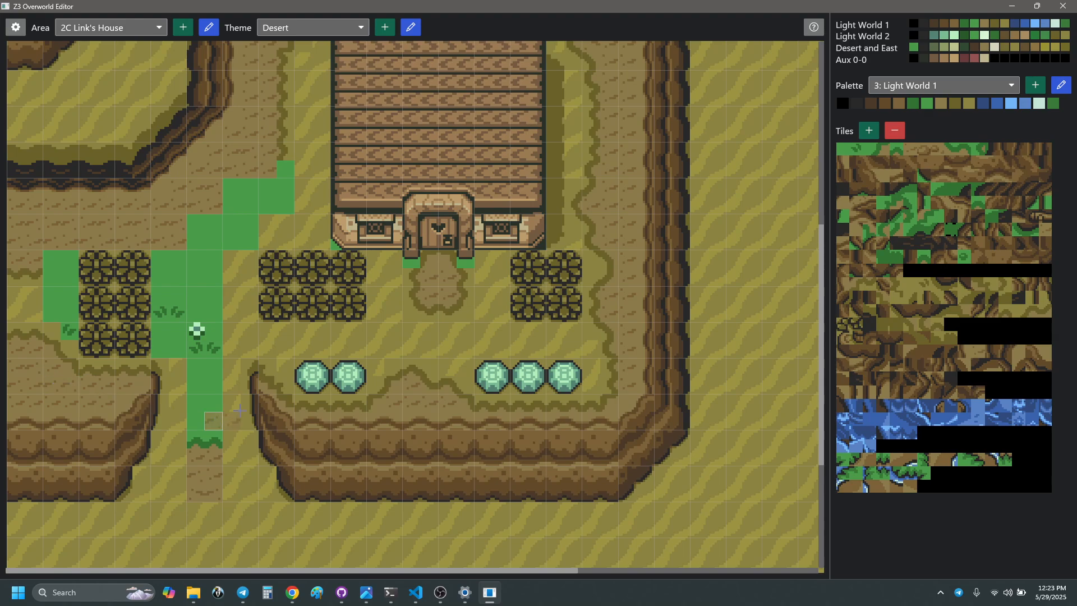
scroll(180, 364, up, 1)
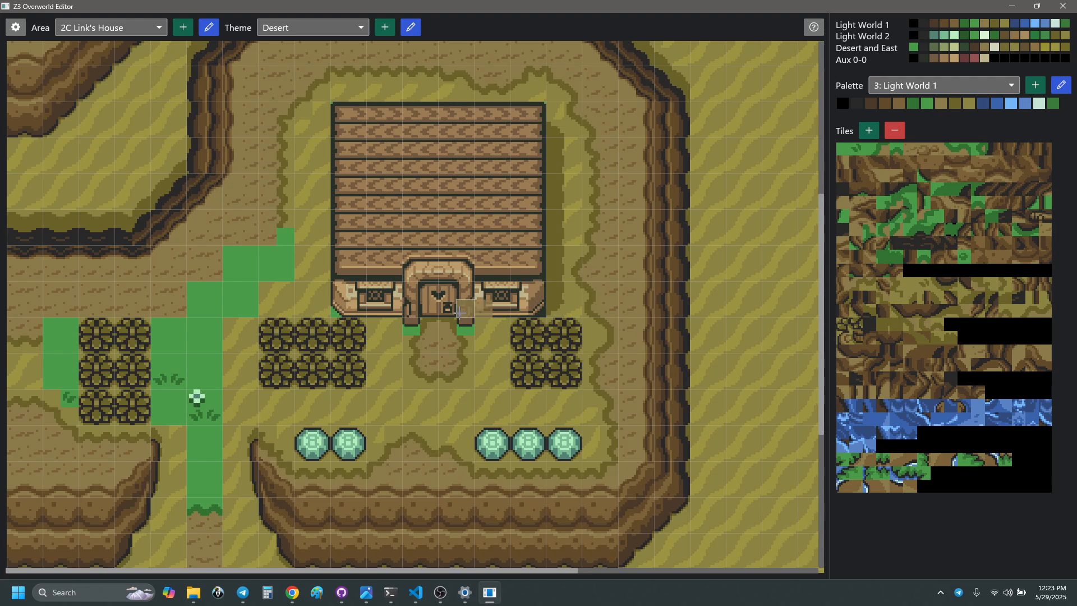
scroll(471, 300, up, 1)
right_drag(449, 110, 486, 123)
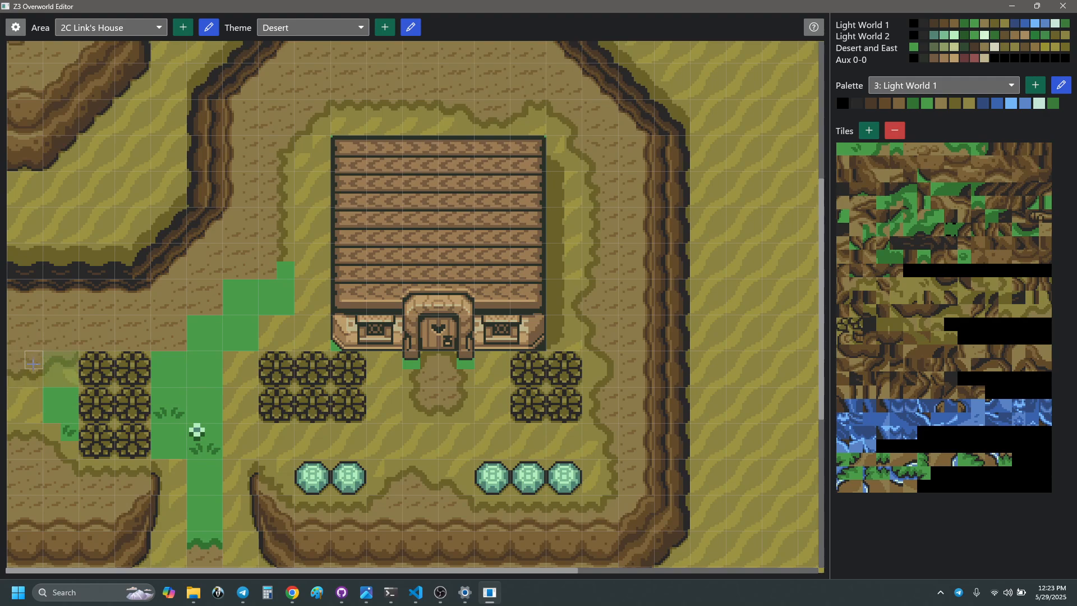
click(27, 365)
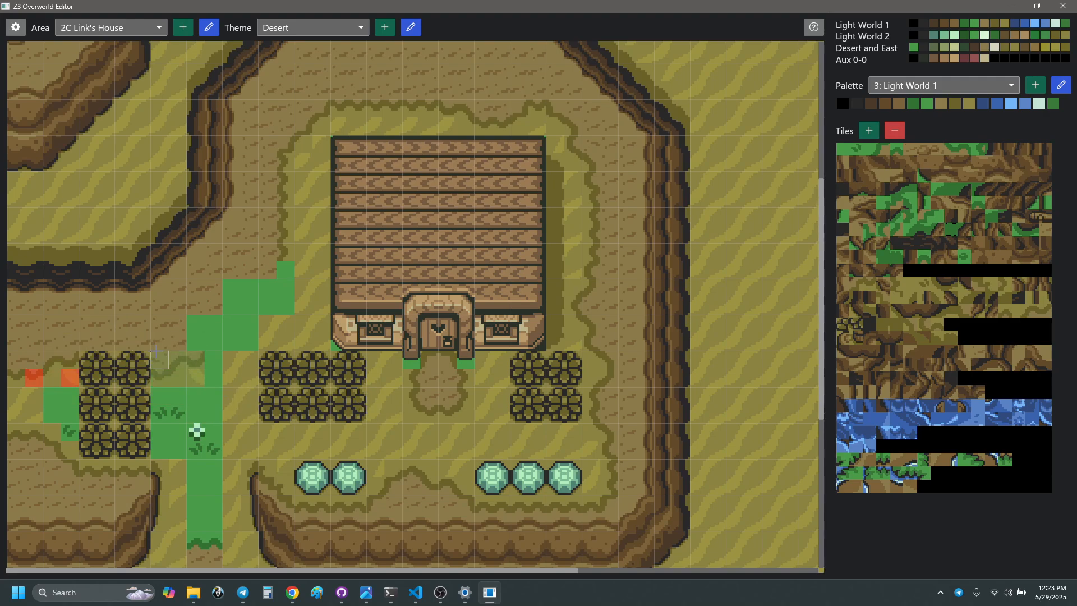
key(ctrl+z)
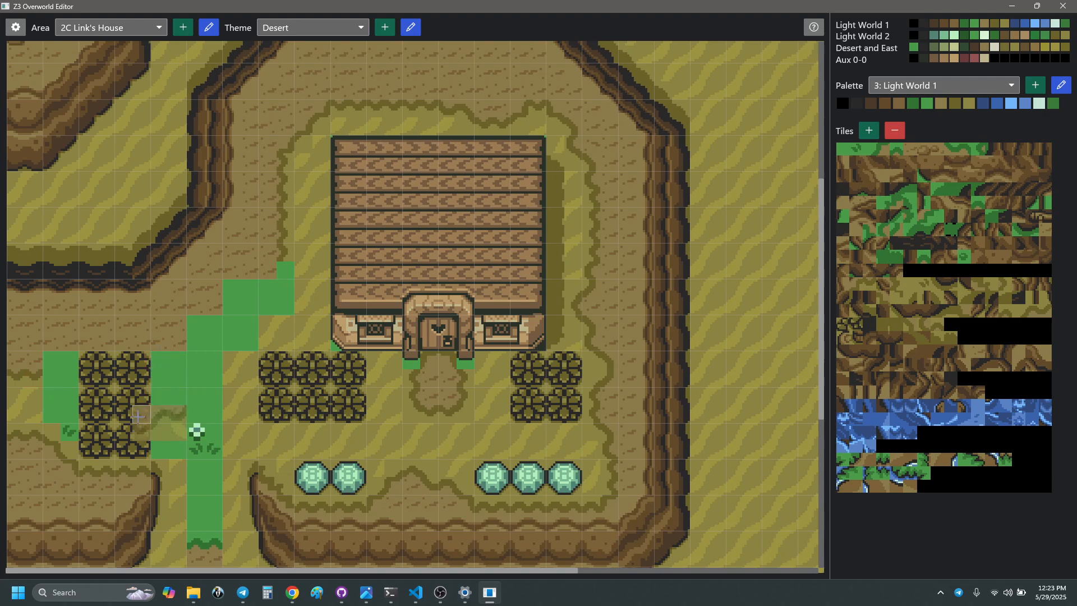
- Copy the edge tiles southwest of the western bushes, flip them vertically and paste them over the grass northwest of the bushes
right_drag(52, 432, 65, 451)
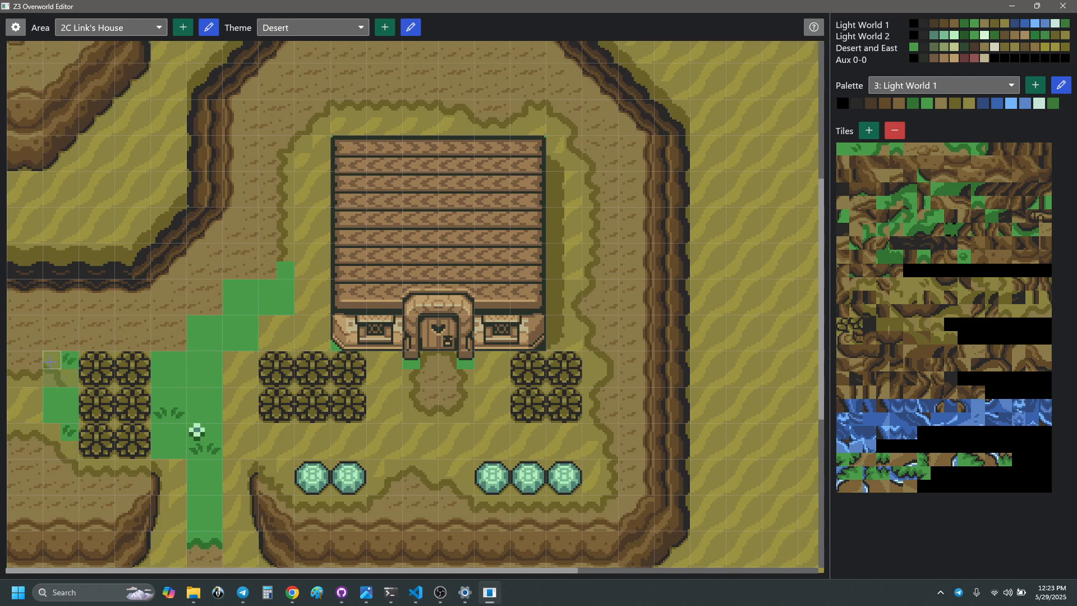
key(v)
click(52, 364)
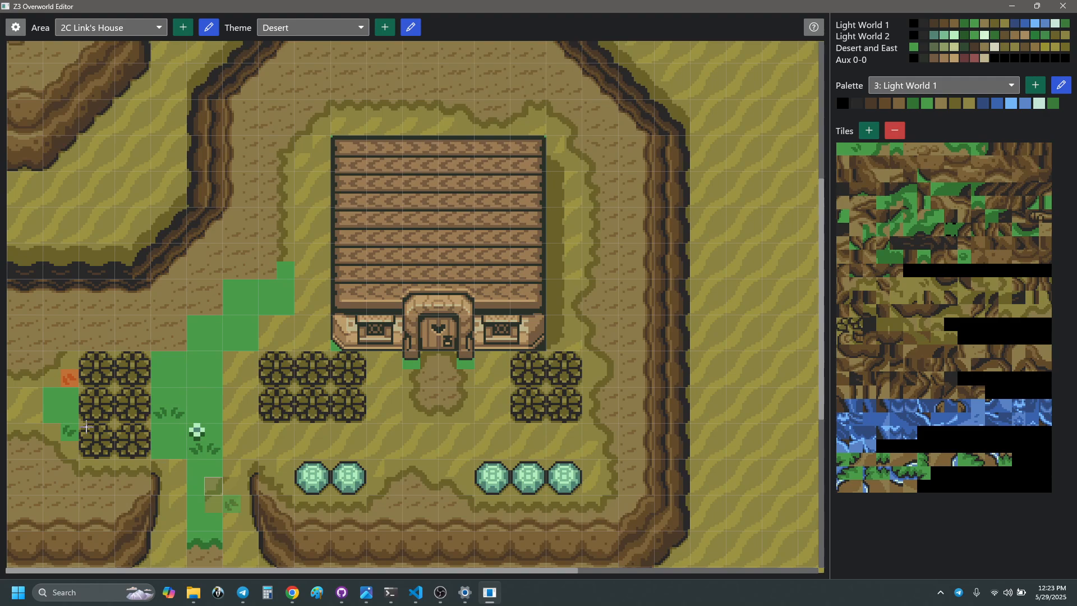
- Extend the edge above the western bushes with border tiles copied from north of the house, and replace the orange tile with plain grass
right_click(65, 358)
right_click(67, 340)
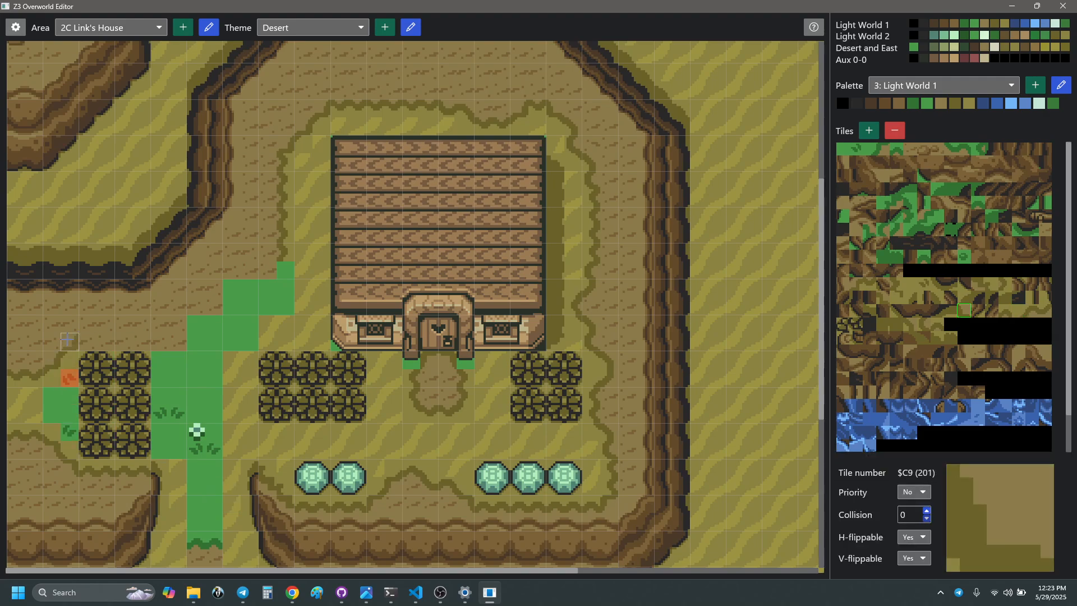
scroll(525, 141, up, 1)
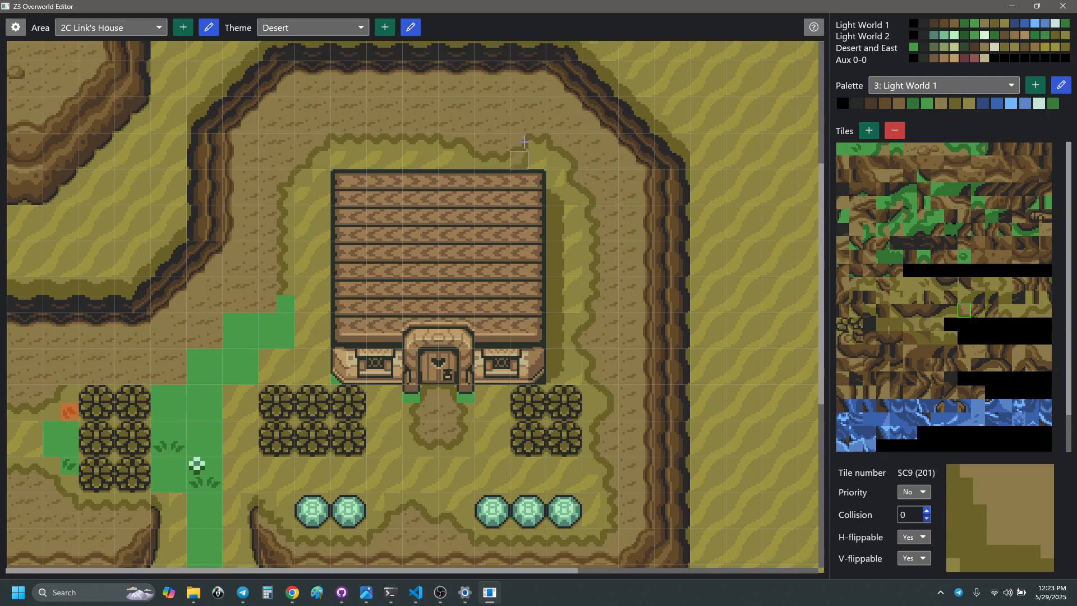
right_drag(446, 142, 463, 142)
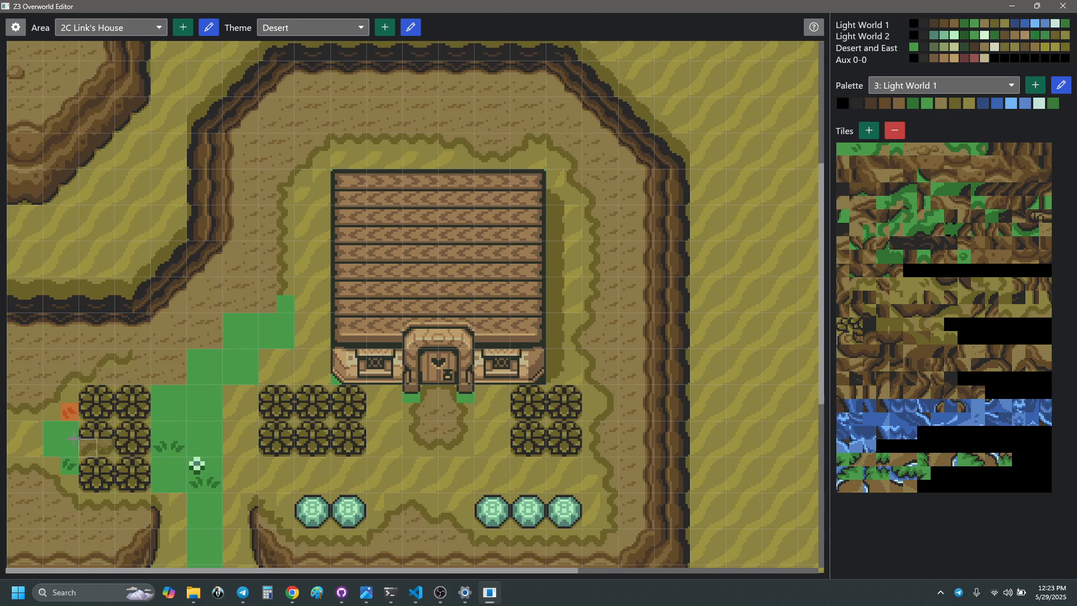
right_click(137, 376)
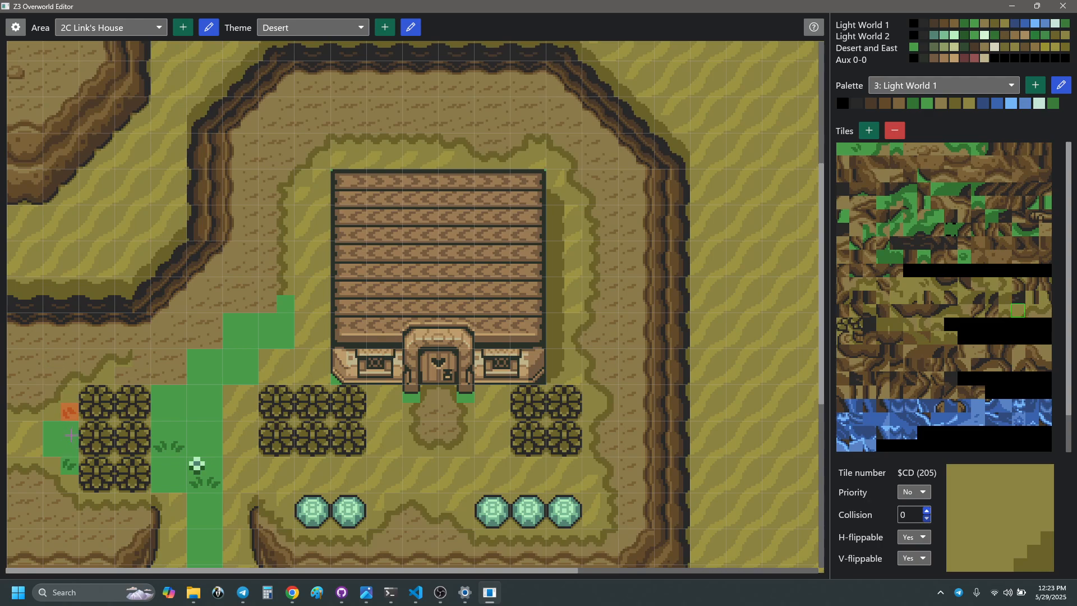
right_click(71, 435)
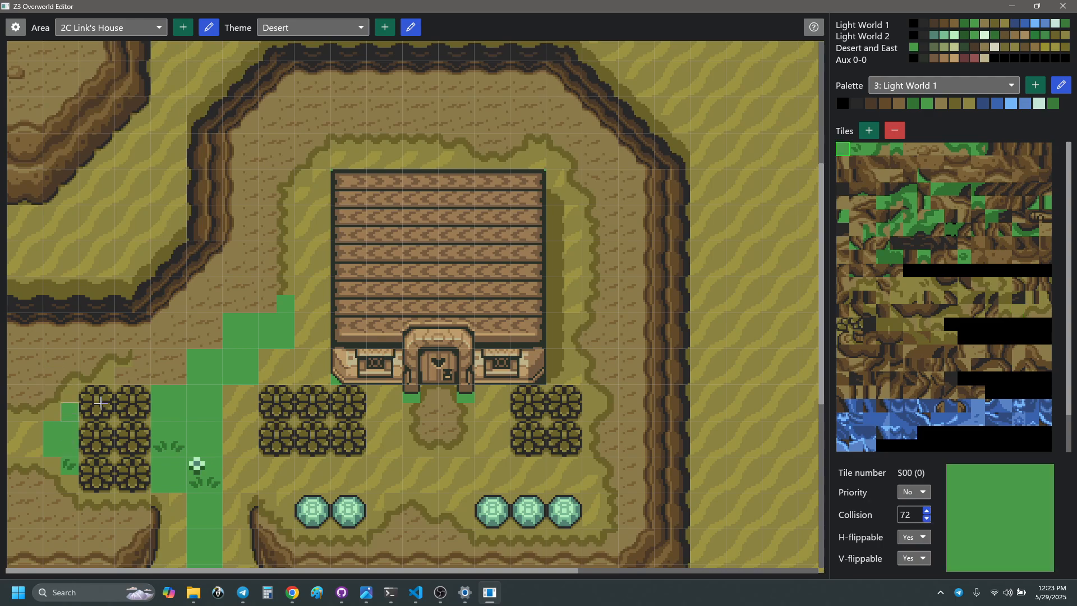
right_click(123, 366)
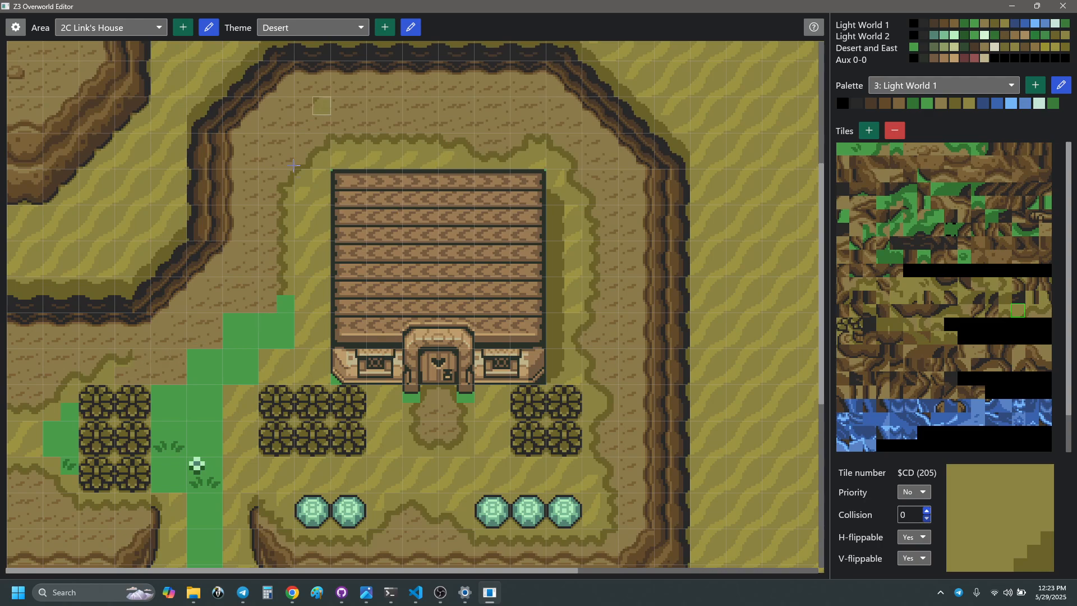
- Continue the winding edge east above the western bushes and curve it down over the lower end of the diagonal grass strip
right_click(195, 286)
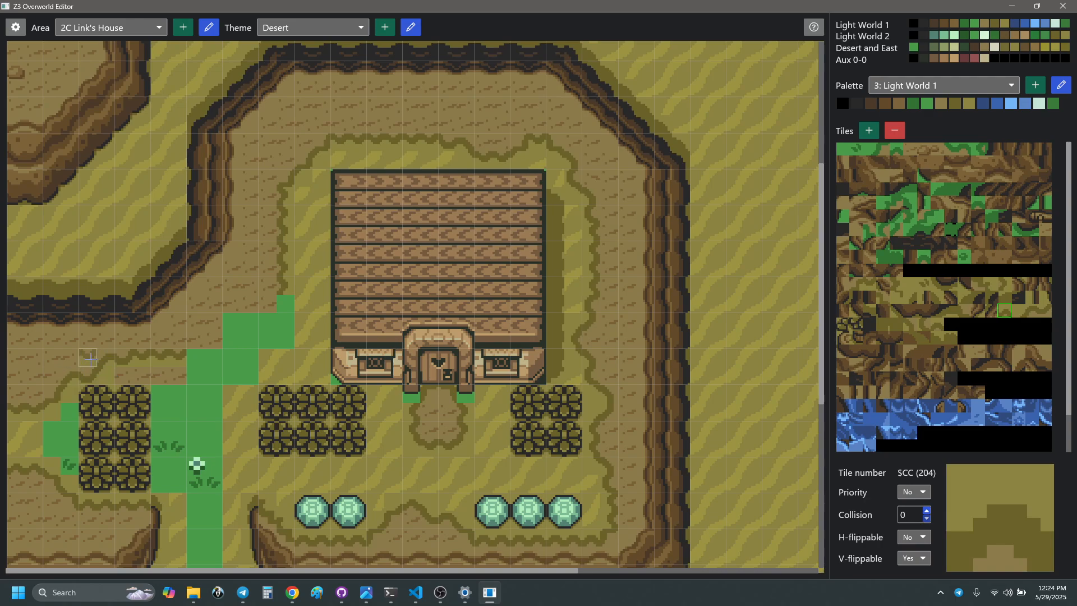
key(ctrl+v)
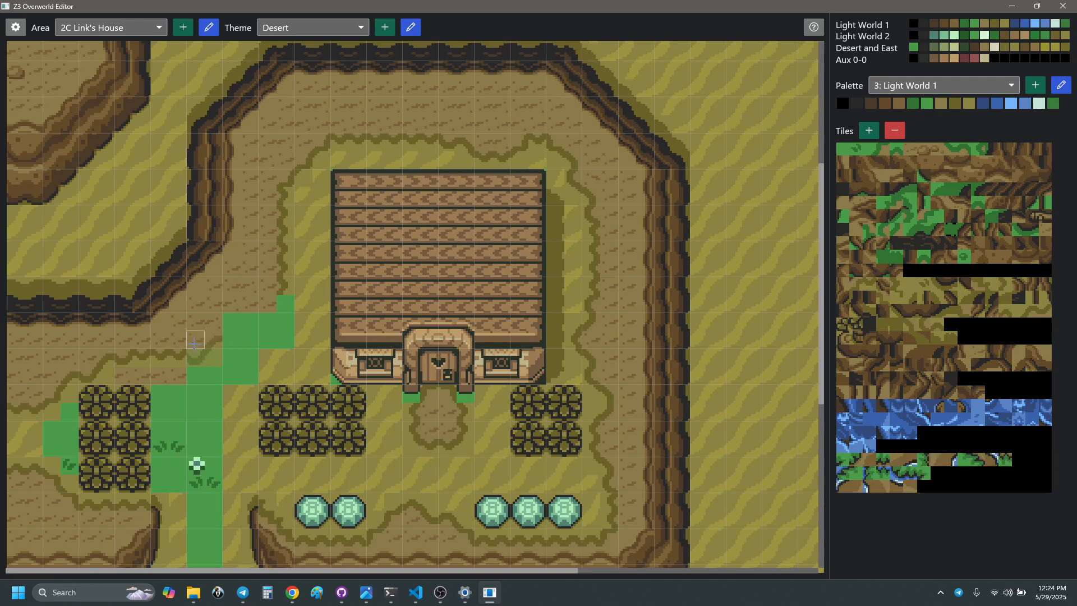
click(194, 343)
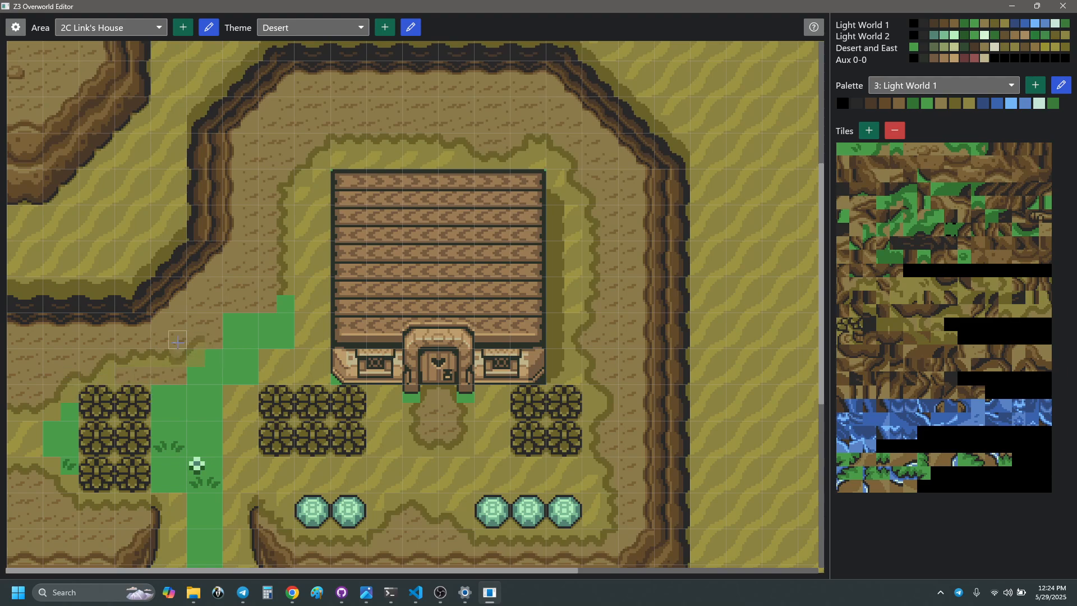
right_click(90, 377)
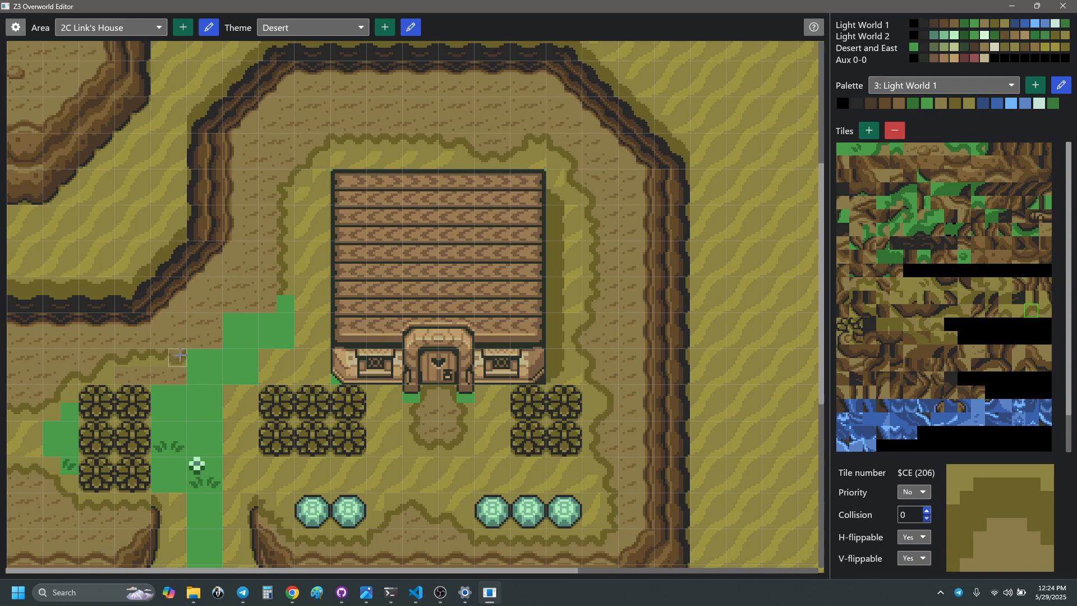
right_click(73, 379)
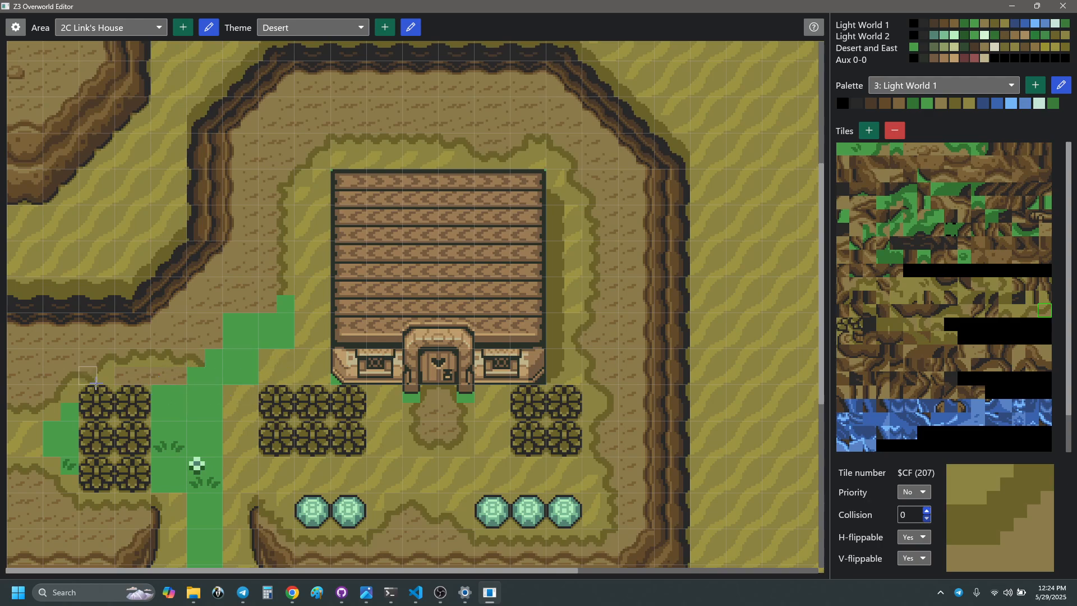
right_click(106, 375)
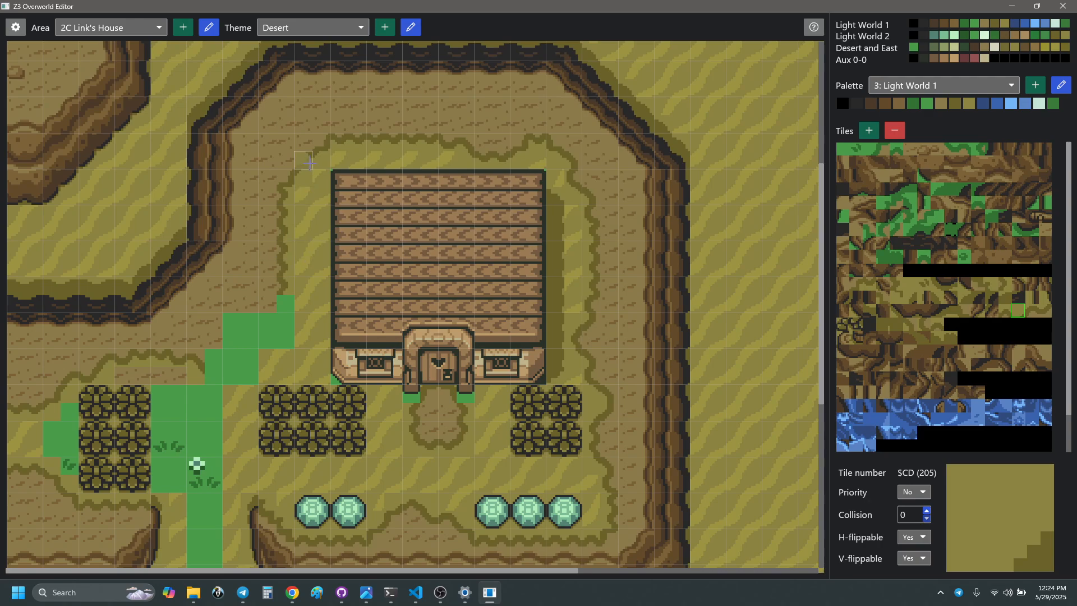
- Paste the diagonal edge from the yard's northwest corner onto the grass strip west of the house and cover the grass tip with sand
right_drag(308, 139, 317, 155)
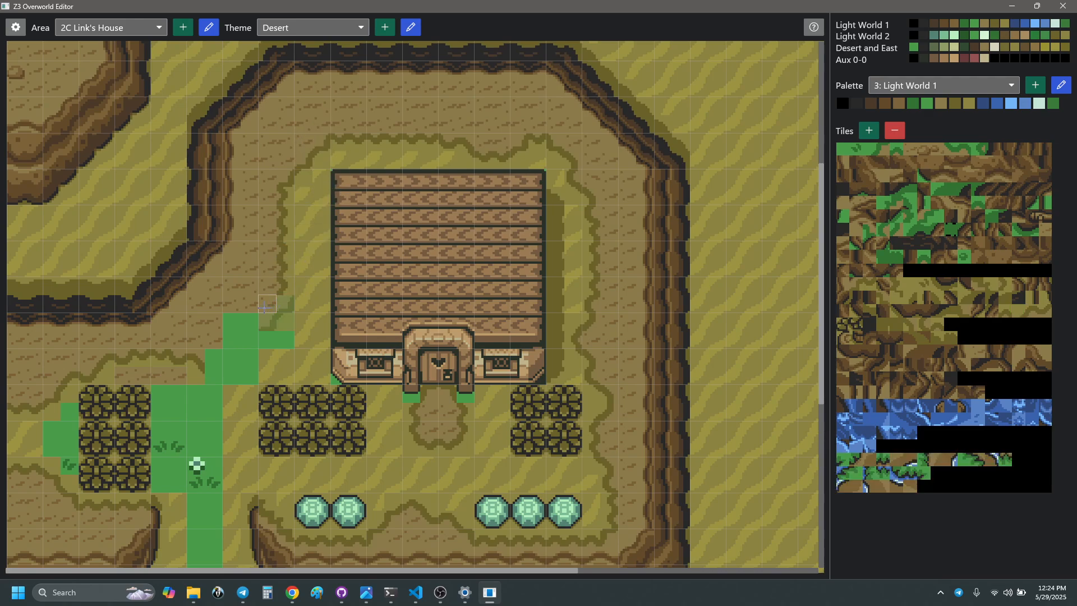
click(263, 303)
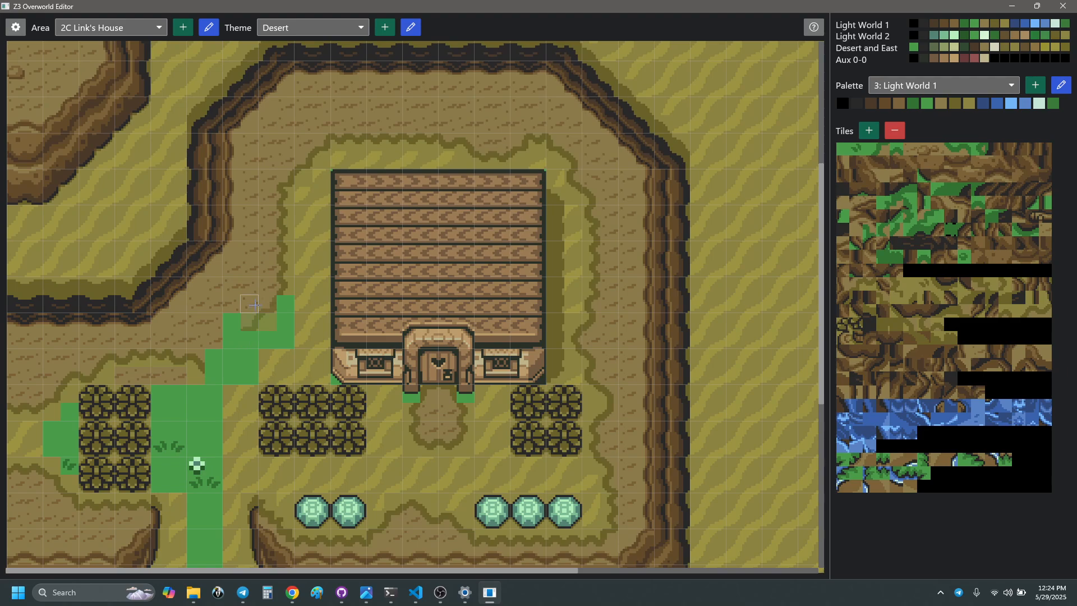
right_click(268, 321)
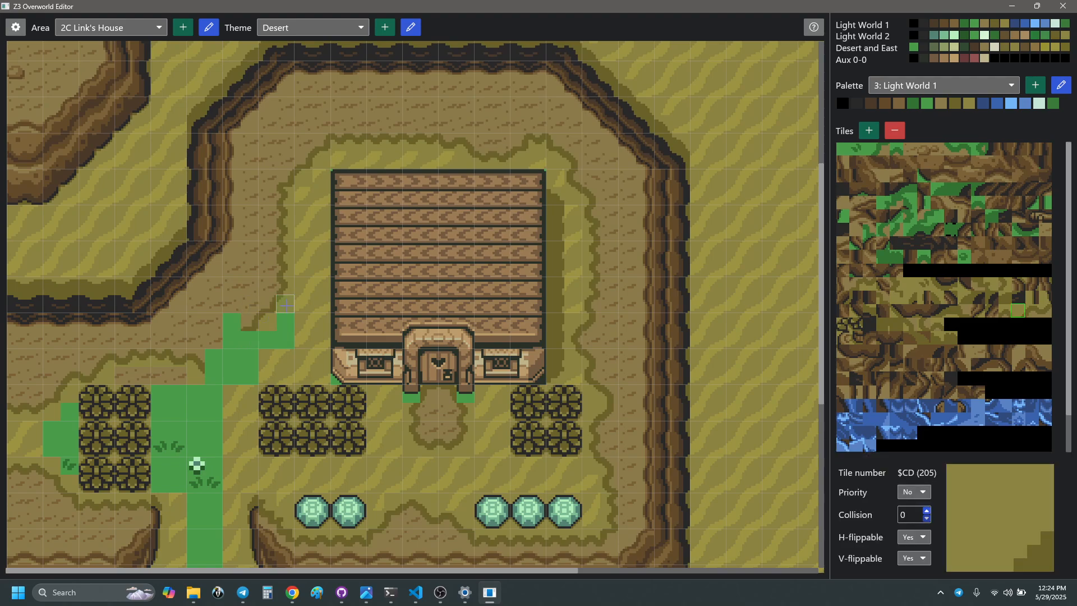
click(285, 303)
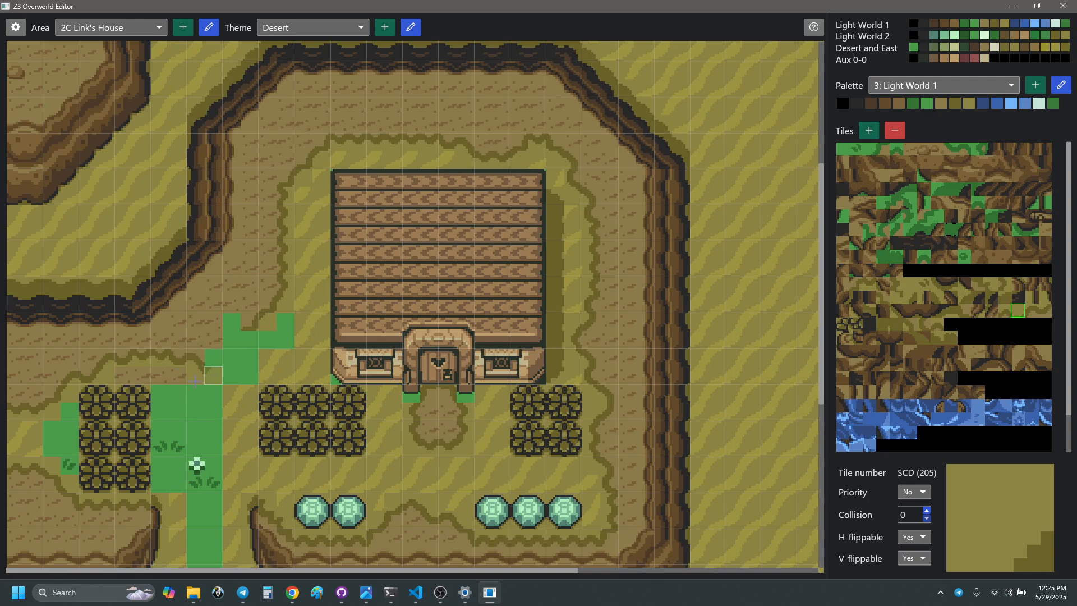
- Copy the new diagonal edge segment and paste it one step farther southwest along the grass strip
right_click(52, 393)
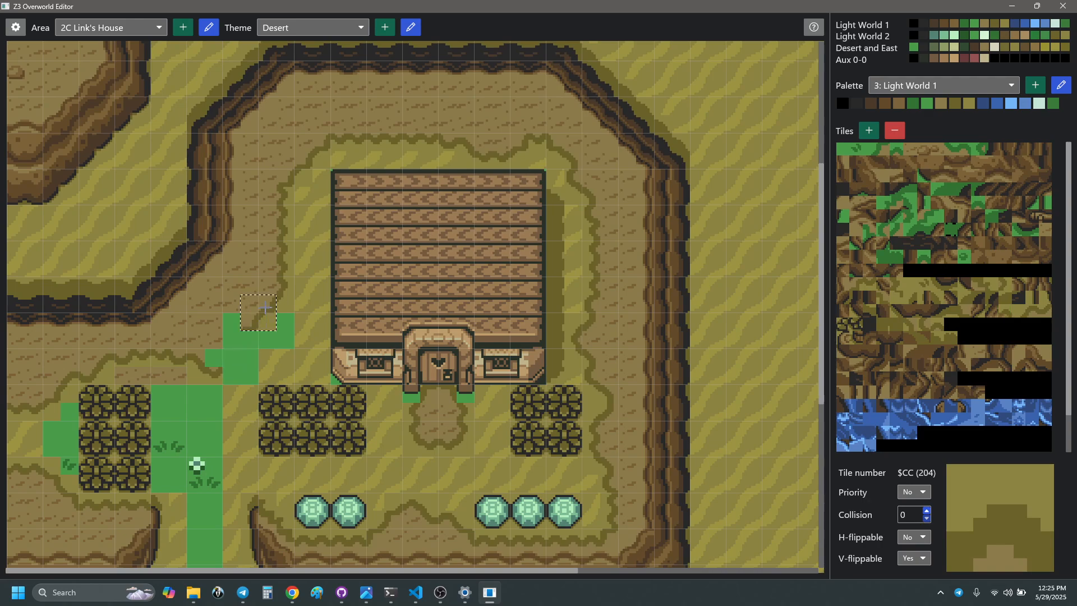
right_drag(265, 306, 265, 307)
click(240, 363)
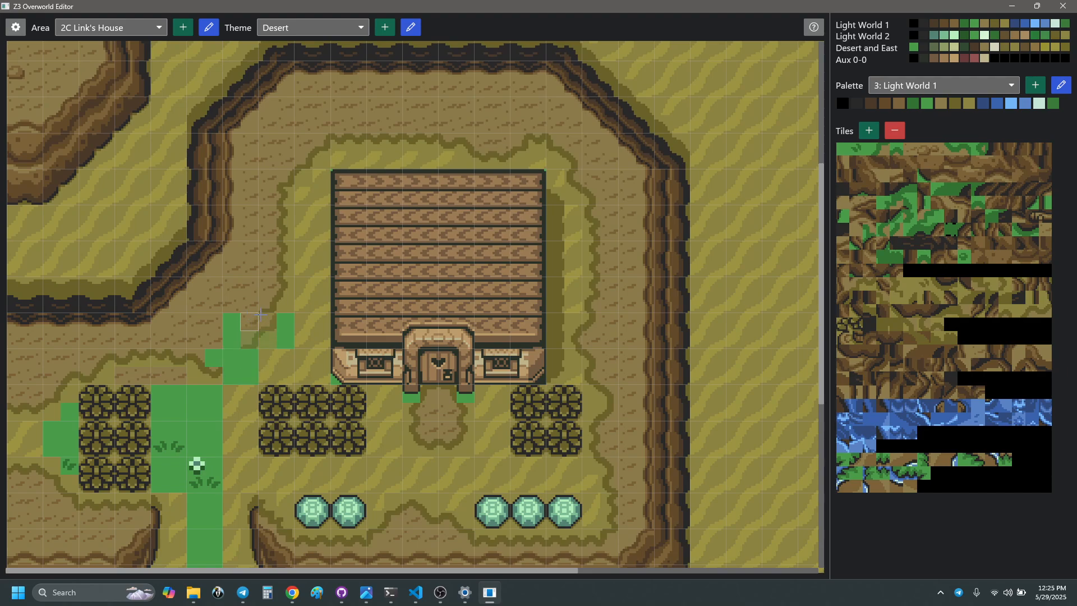
click(267, 317)
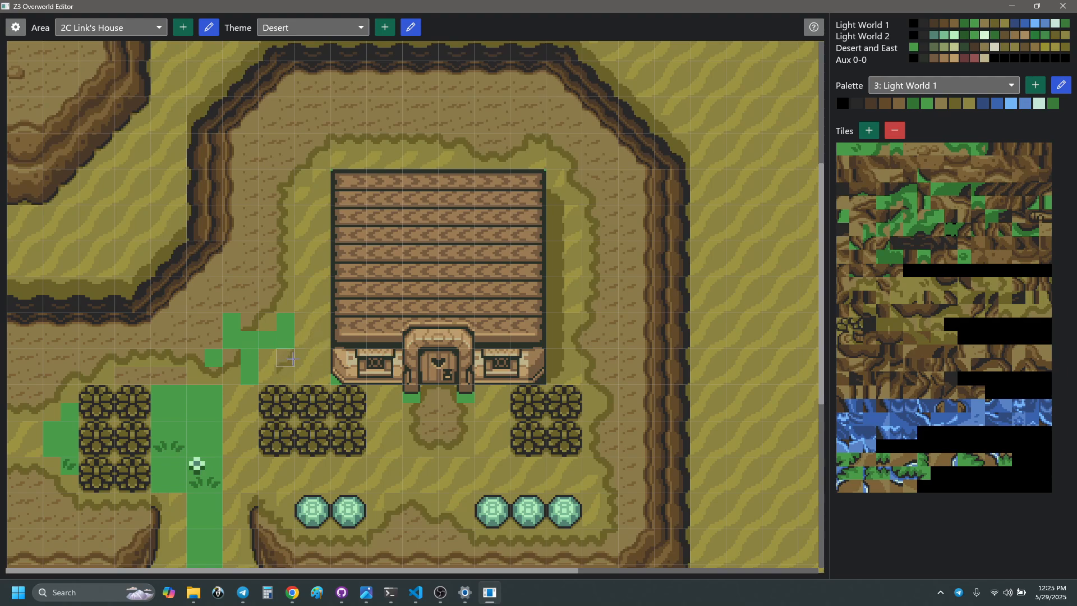
- Paste the diagonal edge segment at the grass strip's lower end and cover the grass tiles northwest of it with dirt
click(255, 349)
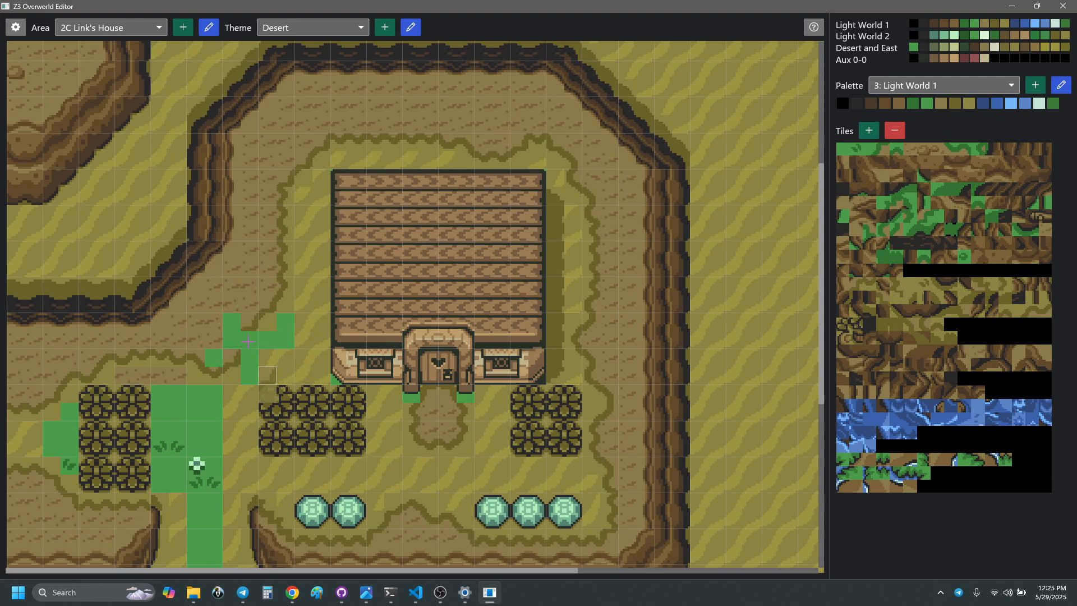
right_click(249, 303)
click(225, 312)
click(224, 329)
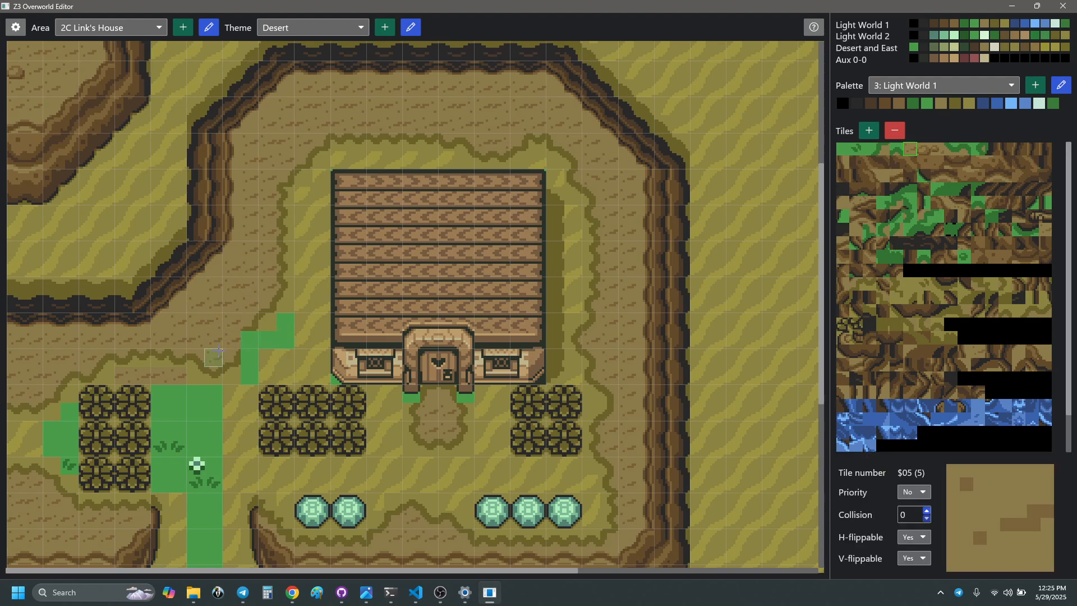
click(208, 347)
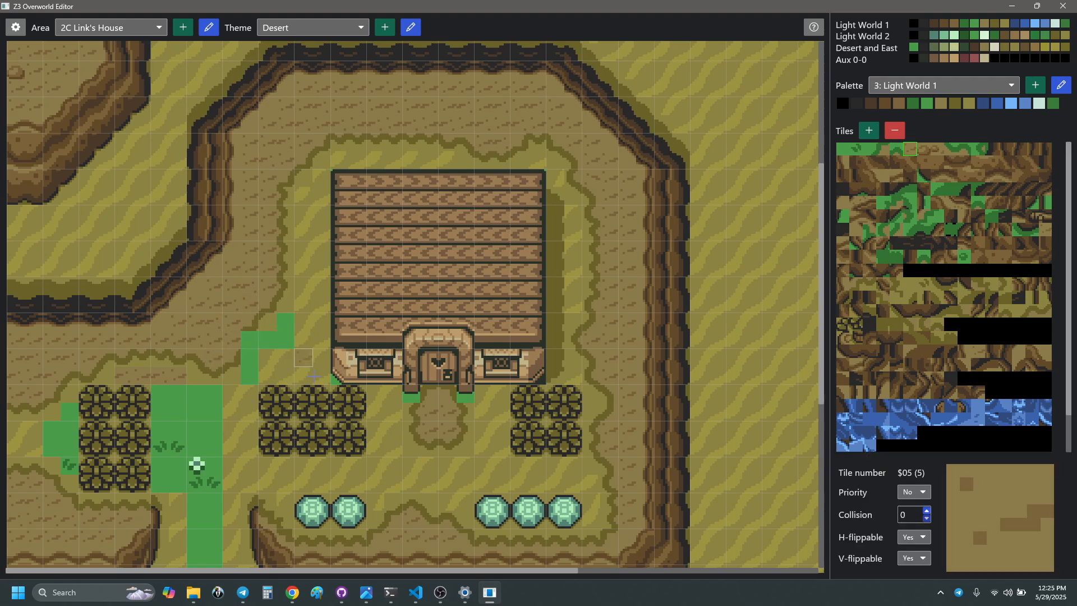
- Join the diagonal edge to the winding edge above the bushes with tiles copied from that edge and the yard's west border
right_click(234, 371)
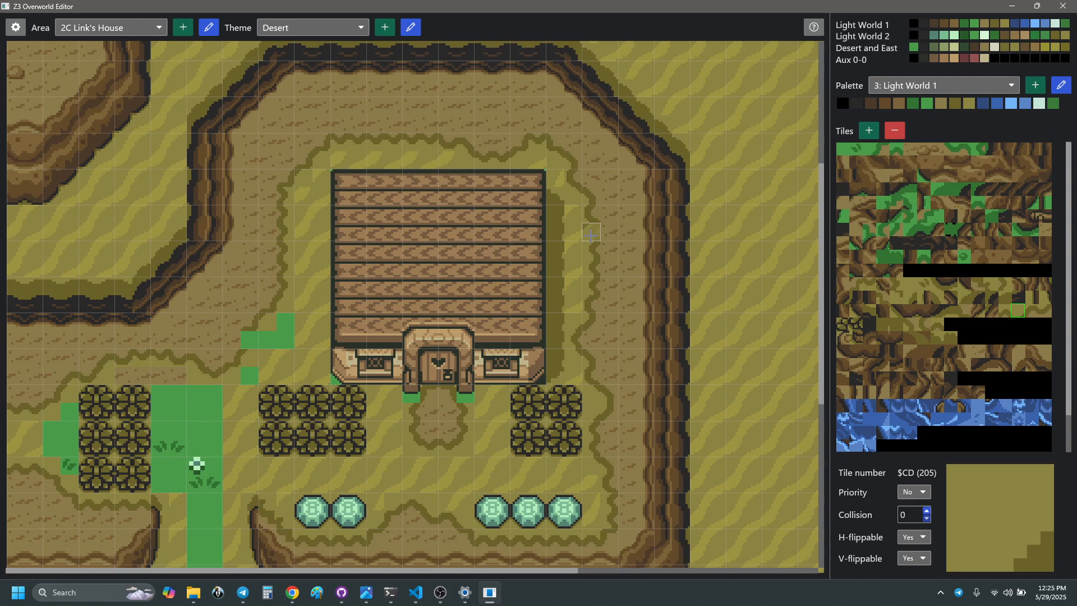
right_click(290, 237)
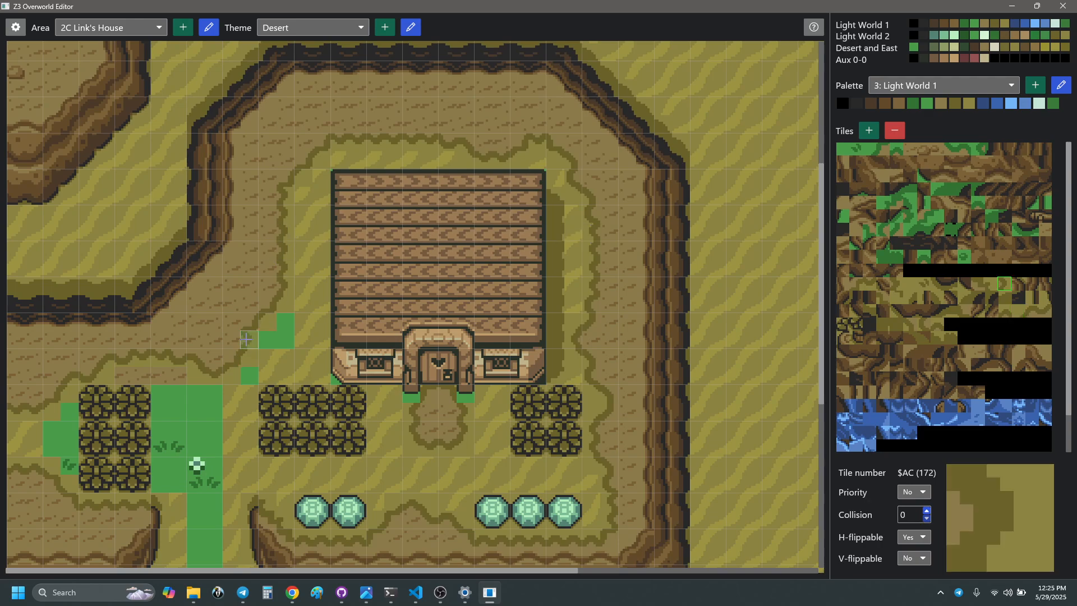
click(250, 339)
- Copy a block of sand and fill the grass around the western bushes and along the path leading south
scroll(285, 318, down, 2)
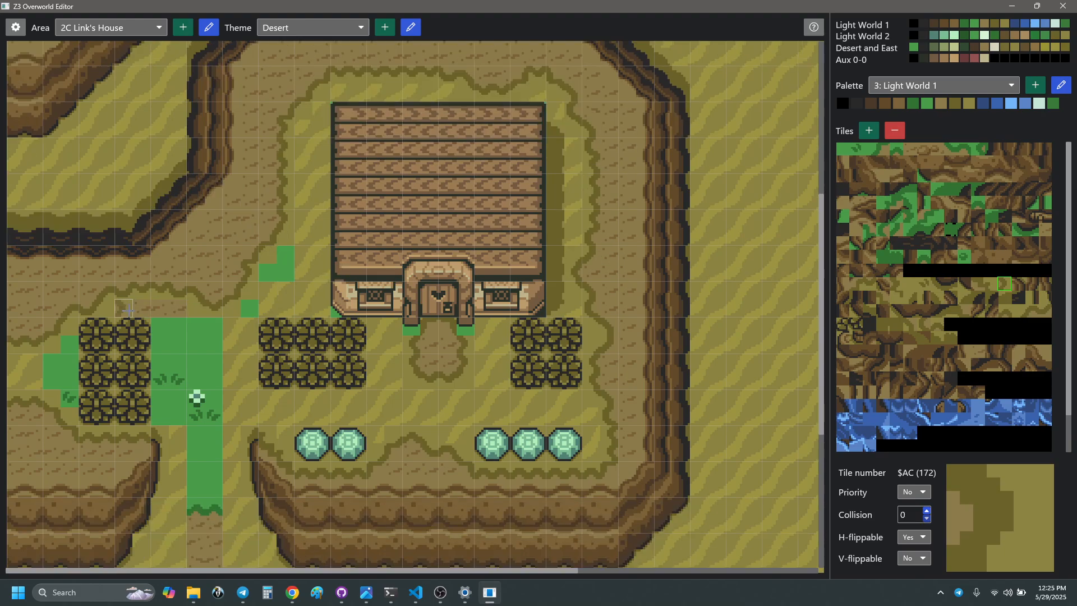
right_drag(270, 413, 318, 415)
click(175, 308)
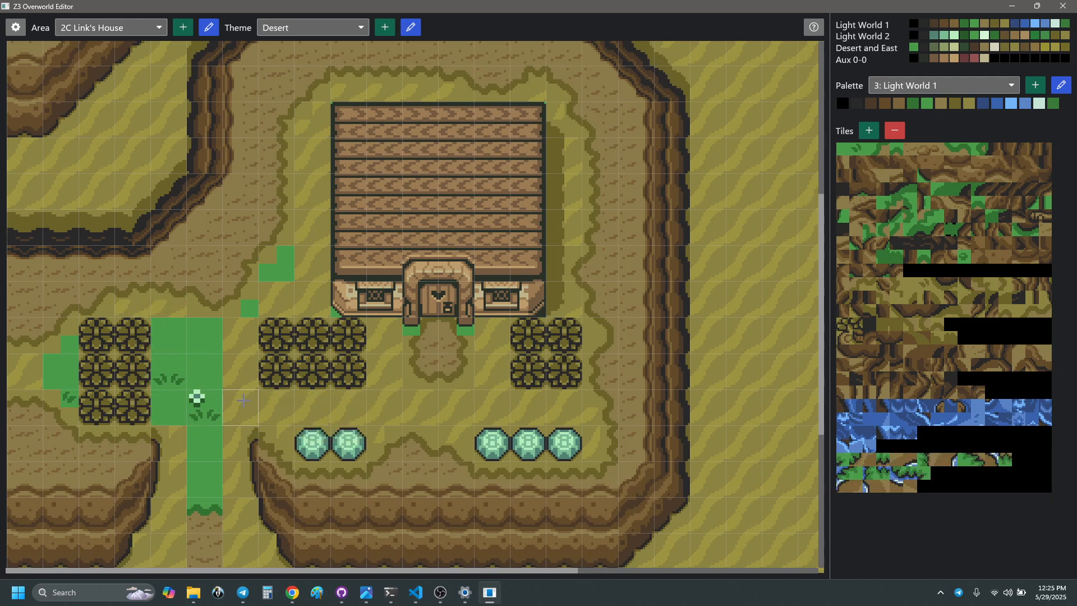
drag(190, 340, 202, 513)
drag(178, 377, 170, 406)
click(62, 364)
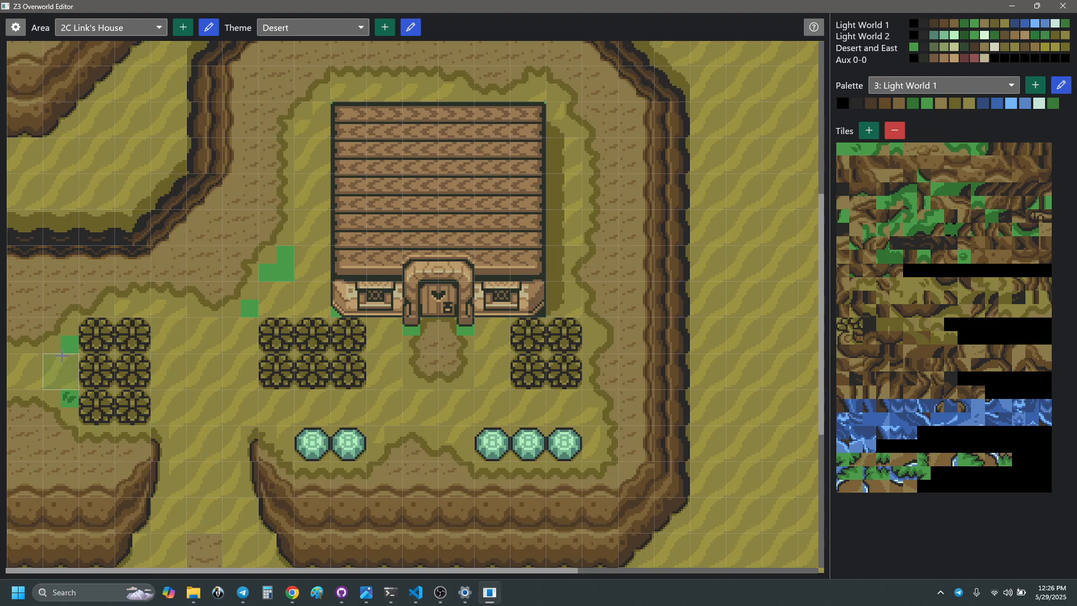
scroll(205, 369, down, 5)
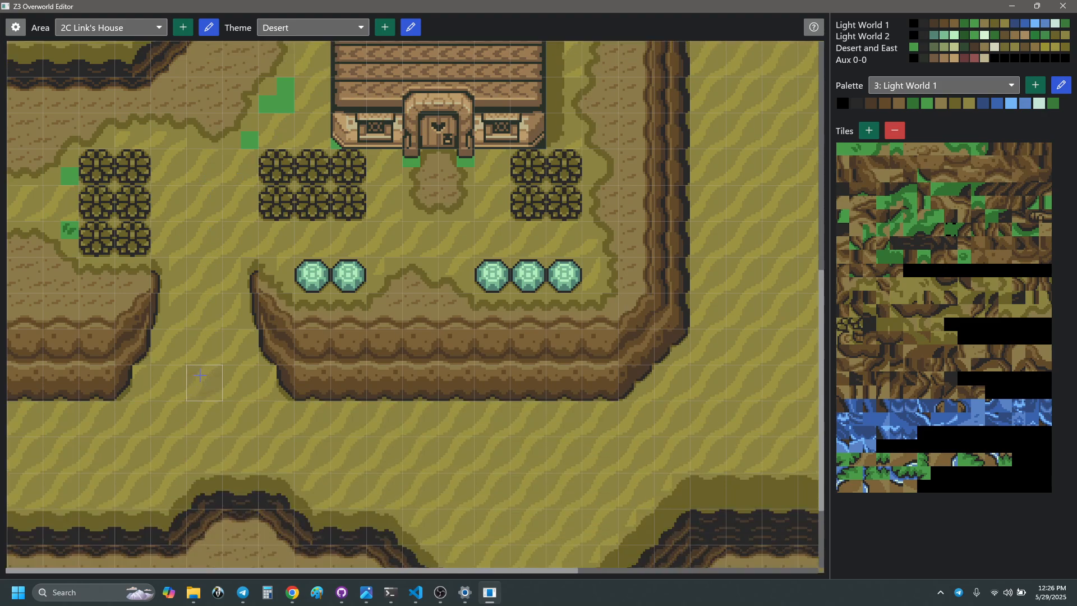
scroll(240, 418, up, 4)
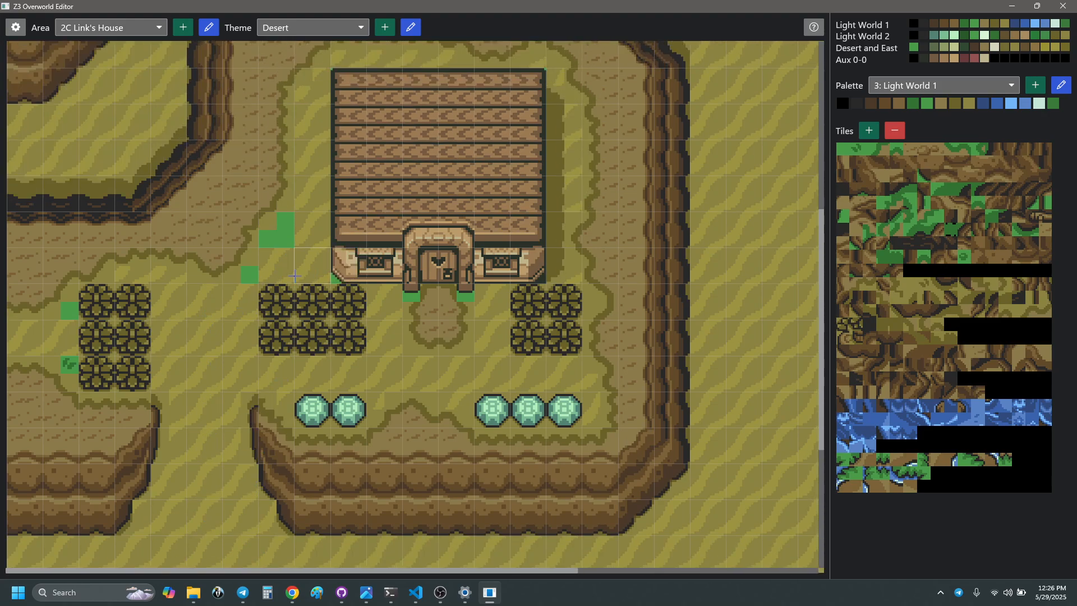
- Cover the leftover single grass tiles west of the house and beside the western bushes with matching sand tiles
click(287, 276)
right_click(290, 272)
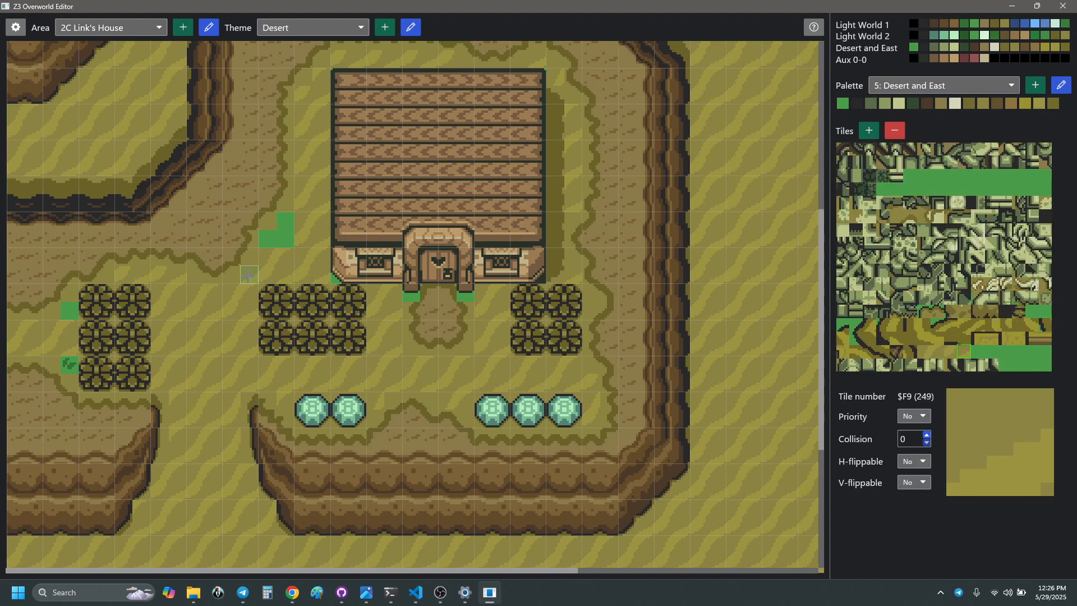
click(249, 274)
click(286, 242)
click(69, 311)
right_click(72, 330)
click(69, 364)
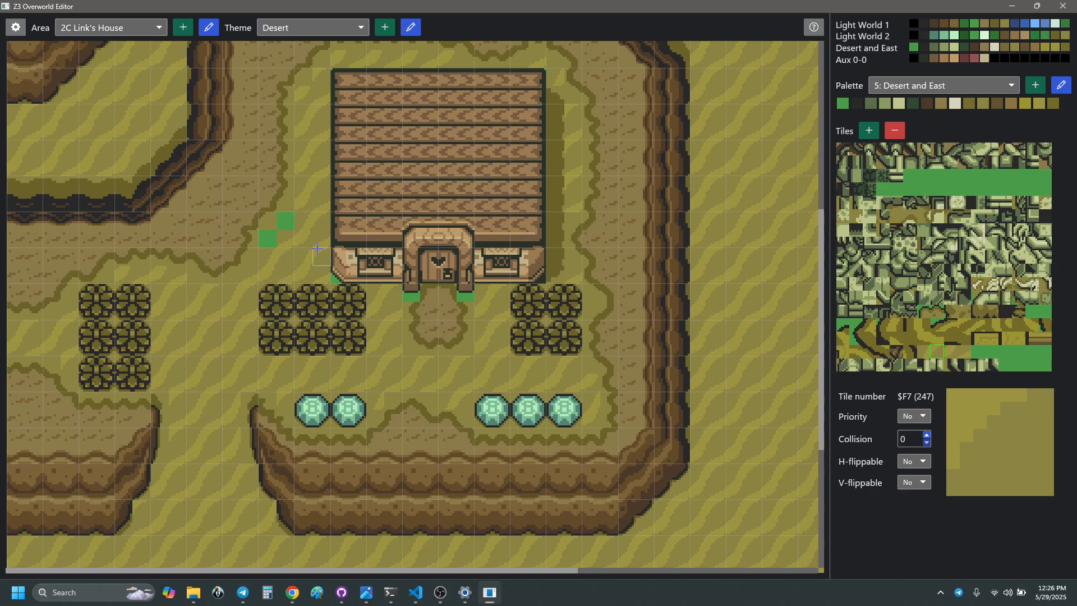
click(285, 220)
right_click(303, 241)
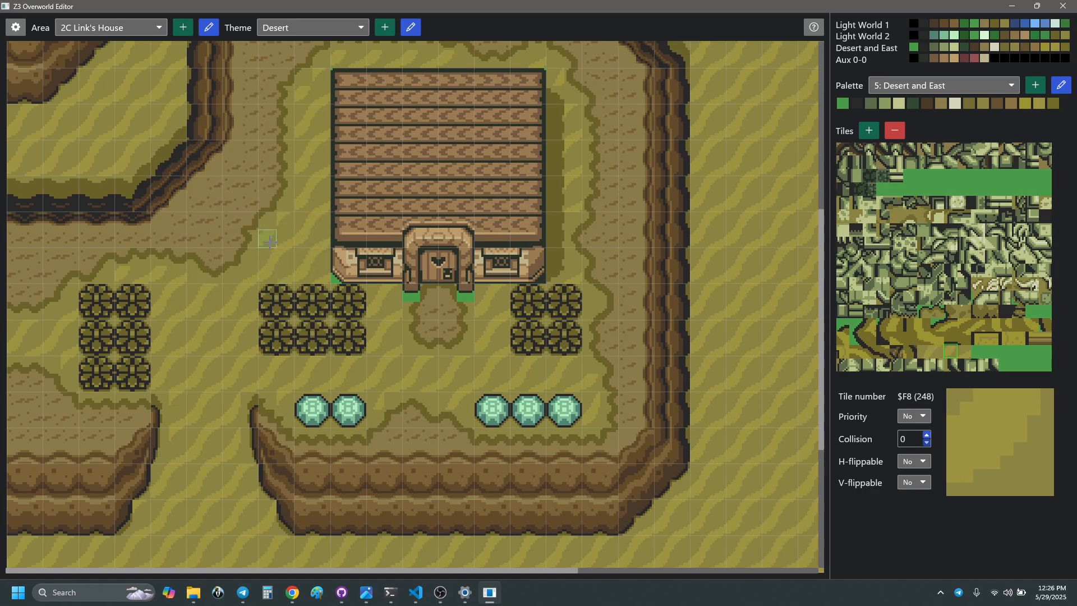
click(268, 238)
- Examine the yard, the cliffs and the southern passage for leftover grass and mismatched tiles
scroll(478, 307, up, 10)
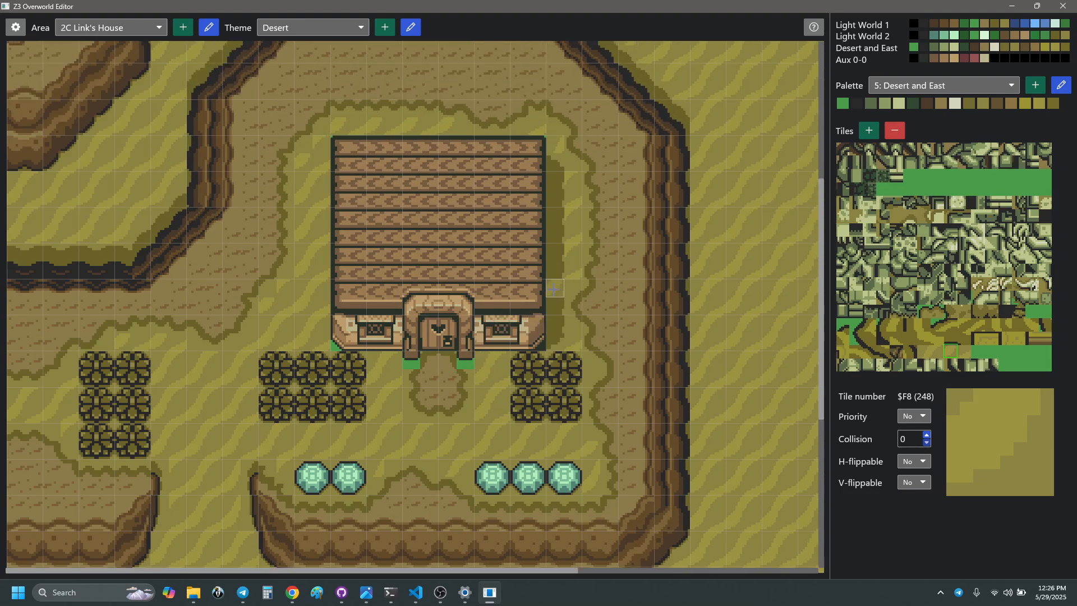
scroll(552, 288, down, 5)
scroll(555, 289, up, 1)
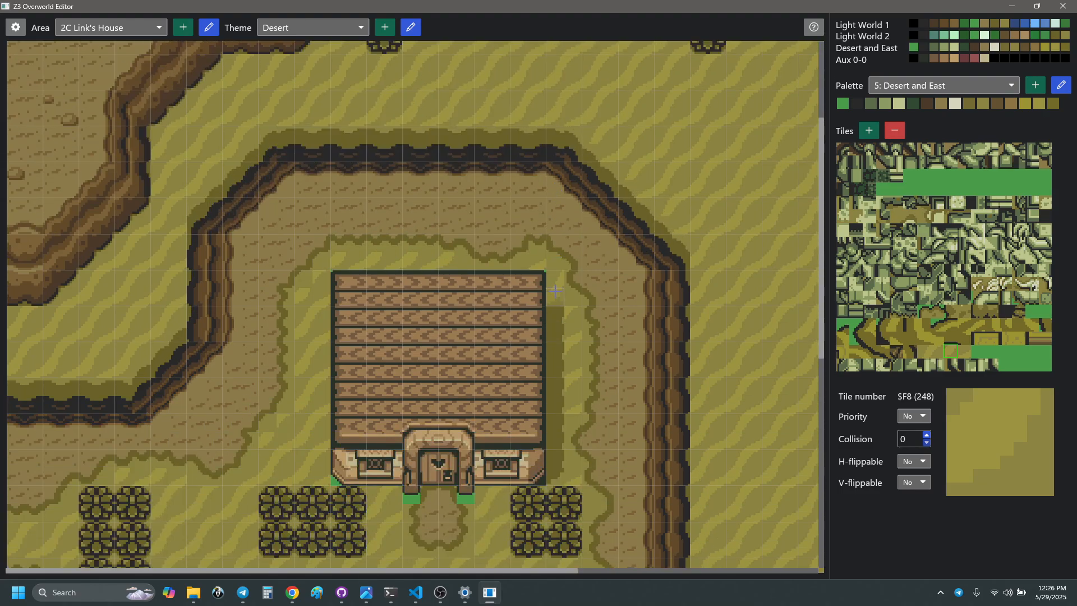
scroll(507, 314, down, 1)
scroll(385, 255, down, 1)
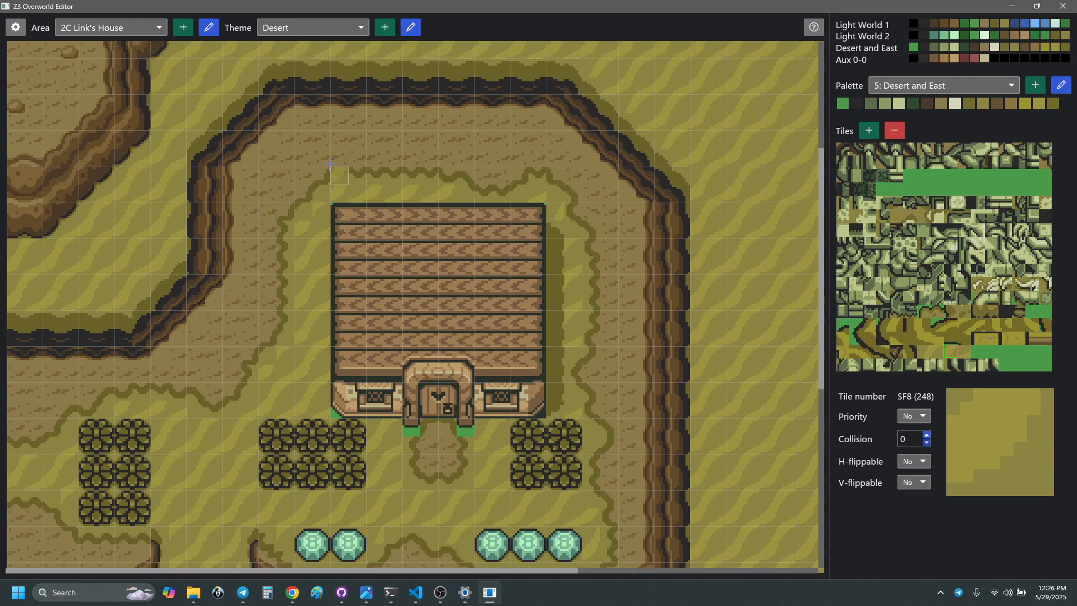
scroll(465, 297, down, 2)
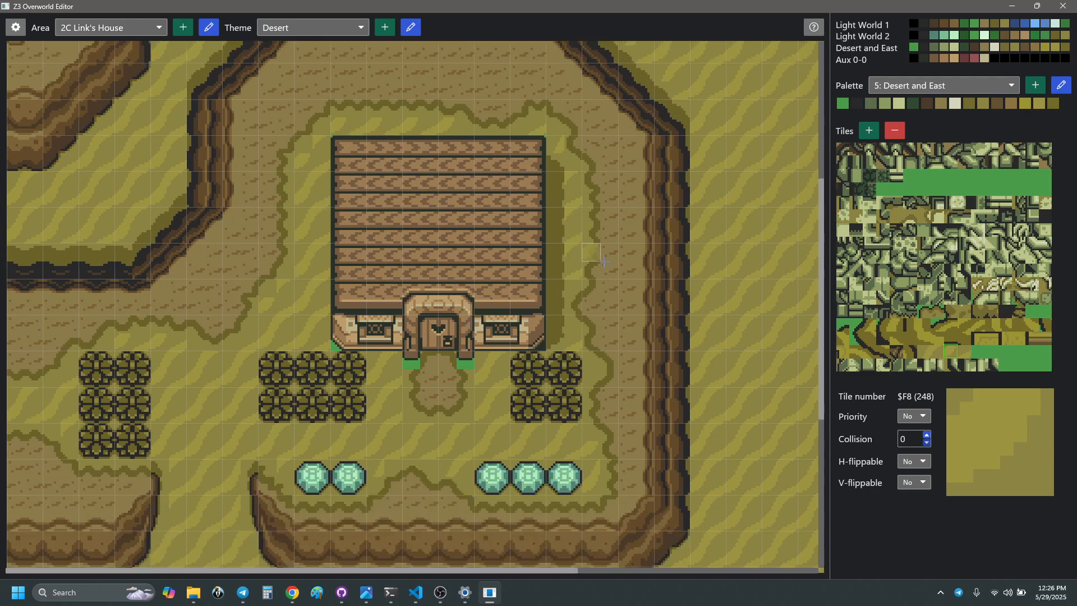
scroll(638, 333, down, 1)
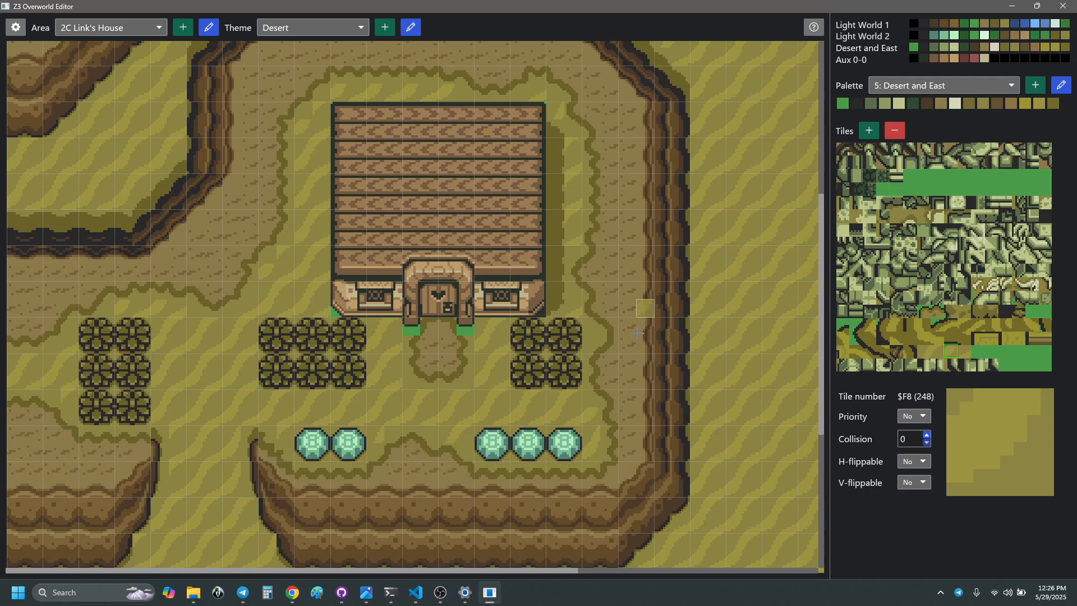
scroll(637, 333, down, 1)
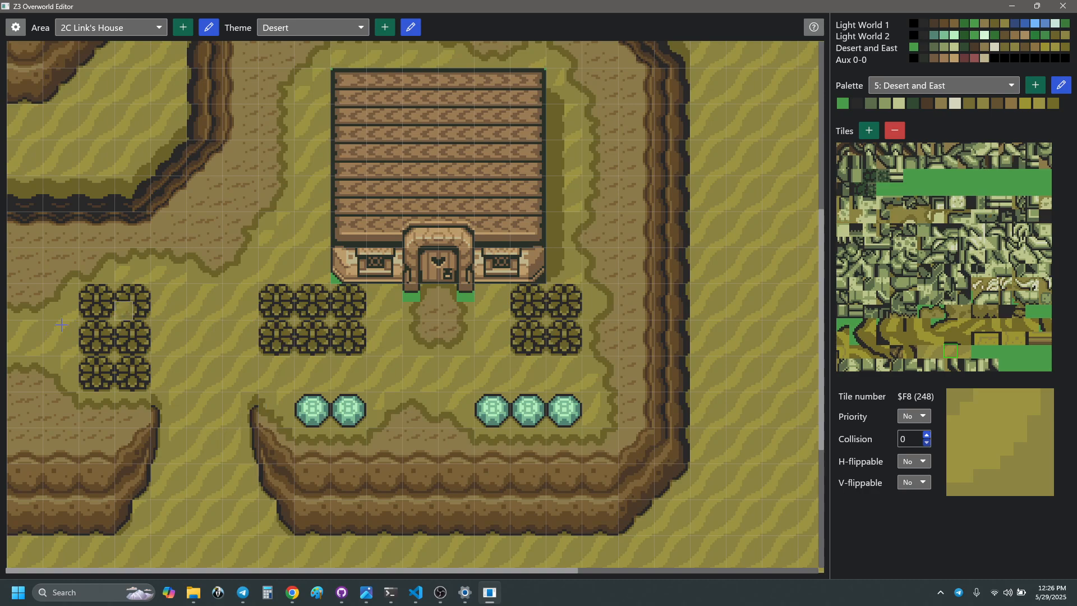
scroll(269, 314, down, 6)
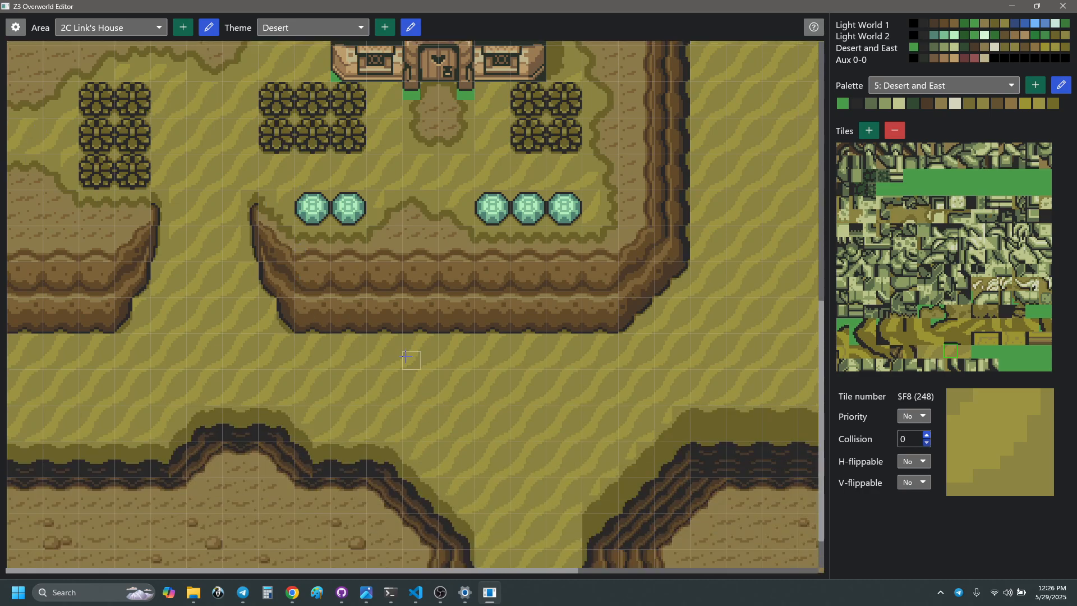
scroll(415, 375, down, 1)
scroll(549, 404, down, 1)
scroll(549, 410, up, 14)
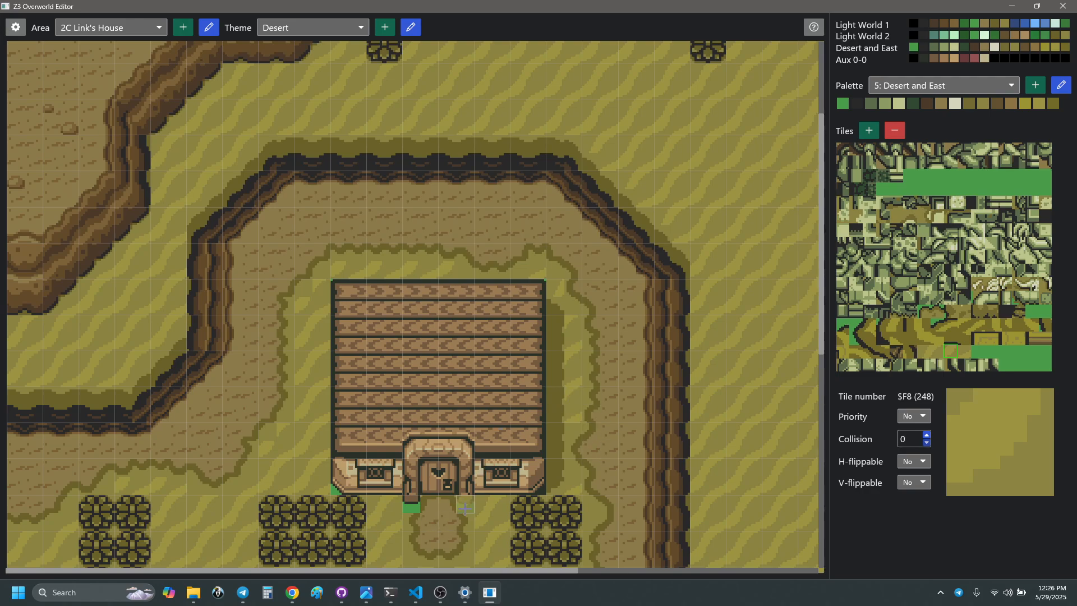
scroll(637, 324, up, 5)
scroll(637, 324, down, 7)
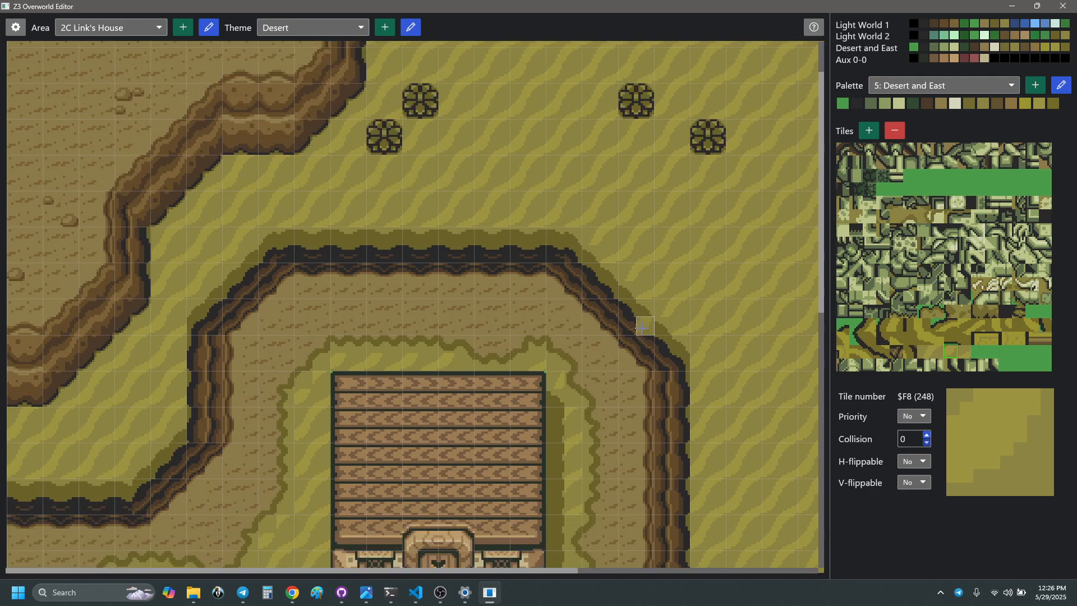
scroll(637, 324, down, 3)
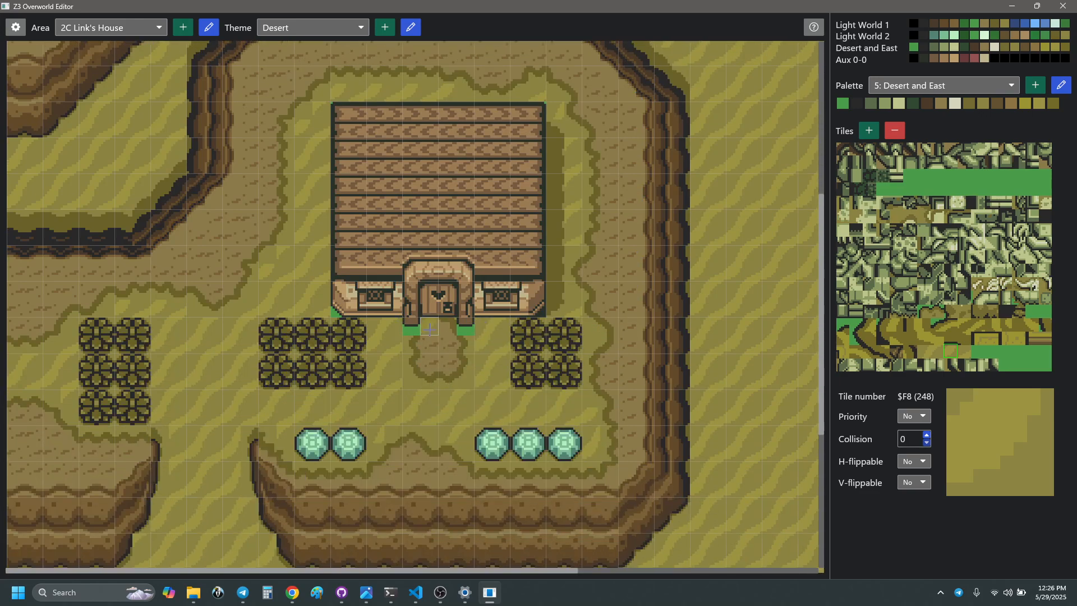
- Inspect the tile under the door's left post, and sample the base colour of the sand east of the cliff for its RGB values
right_click(412, 329)
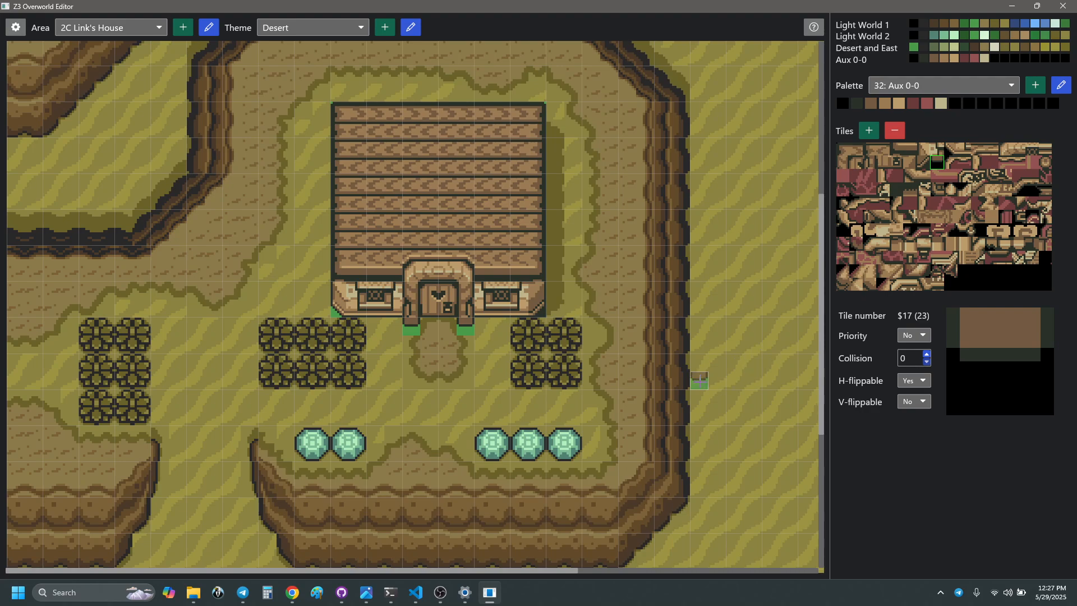
scroll(693, 377, right, 5)
scroll(344, 366, left, 3)
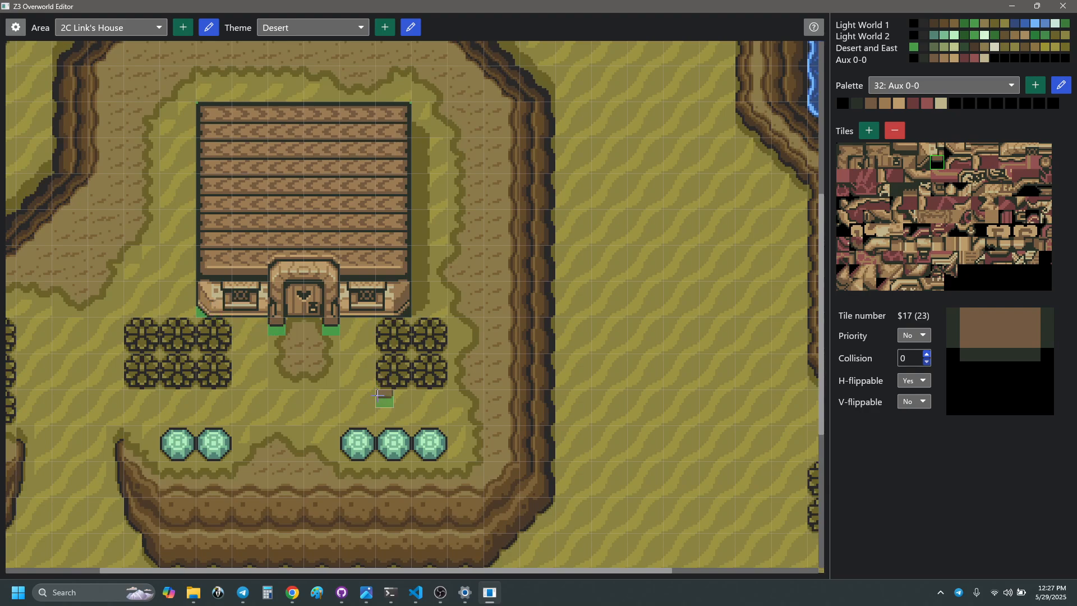
scroll(378, 396, up, 1)
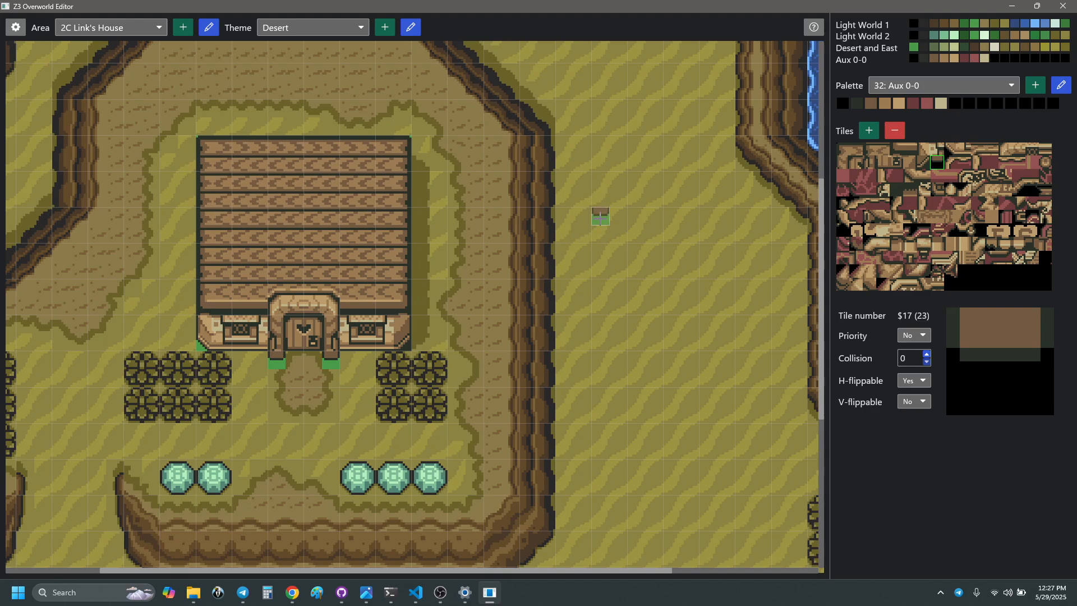
right_click(600, 218)
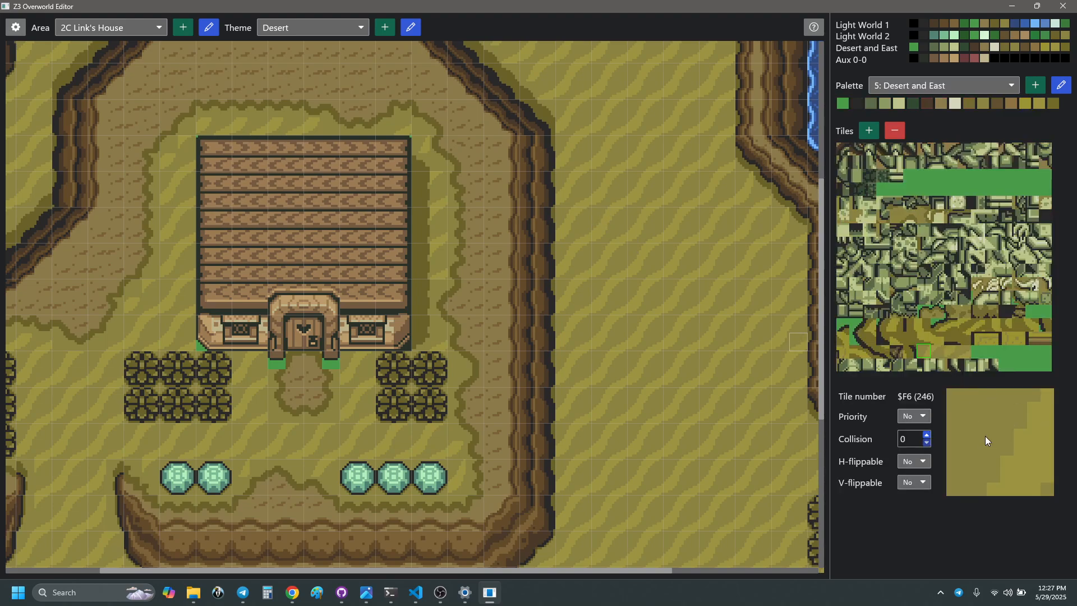
right_click(973, 407)
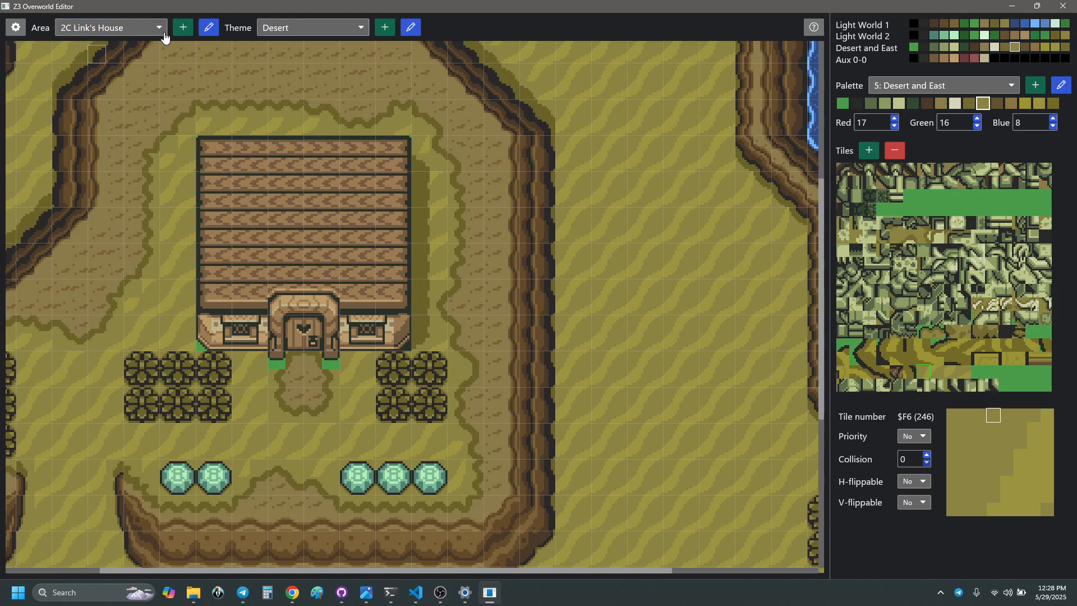
- Set the background colour of the 2C Link's House area to red 17, green 16 and blue 8
click(209, 28)
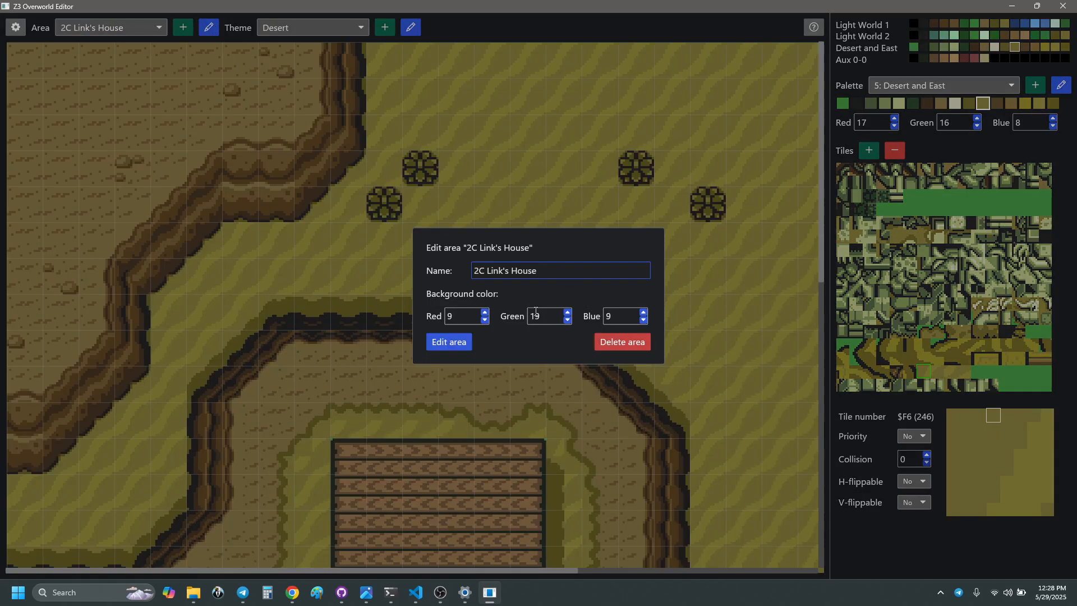
drag(456, 316, 430, 317)
text(1)
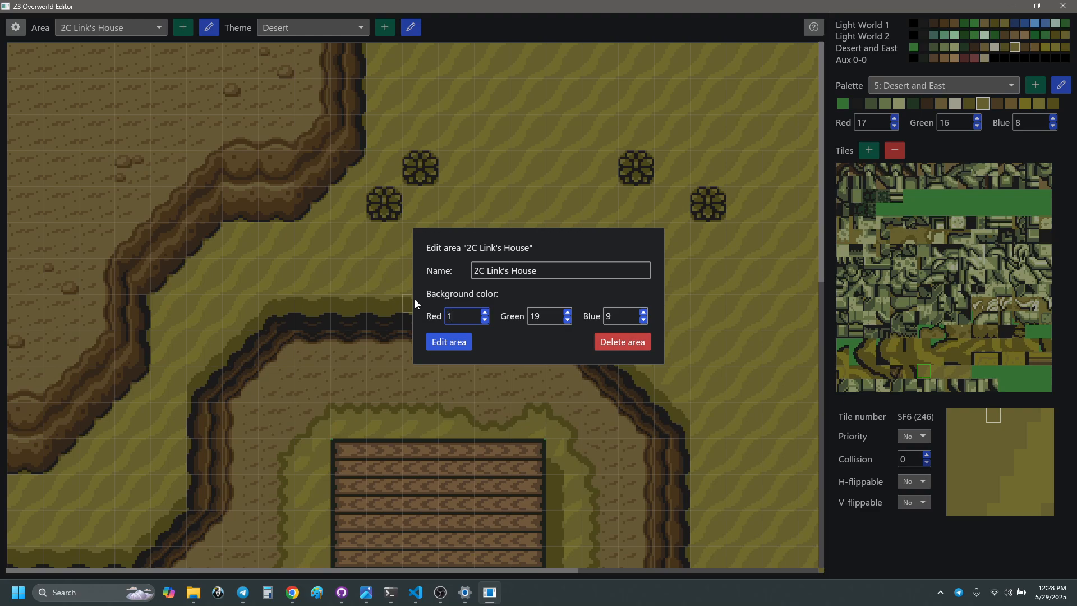
text(7)
click(549, 316)
key(BackSpace)
text(6)
click(643, 320)
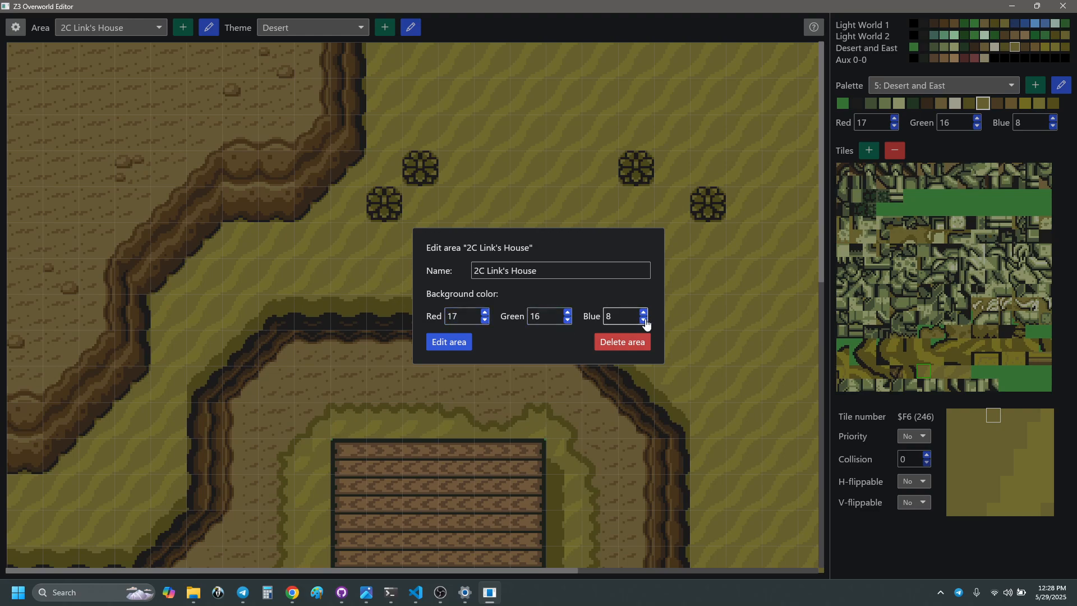
click(447, 342)
- Check the house's door posts and lower corner tiles against the new background colour, and look over the ground to the south
scroll(600, 176, down, 6)
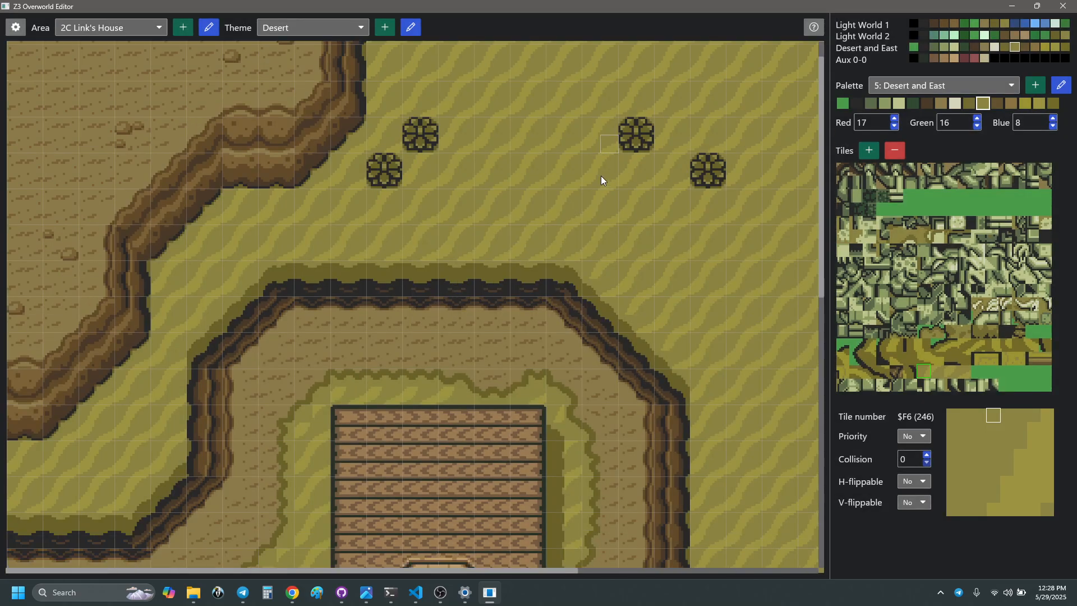
scroll(664, 460, down, 1)
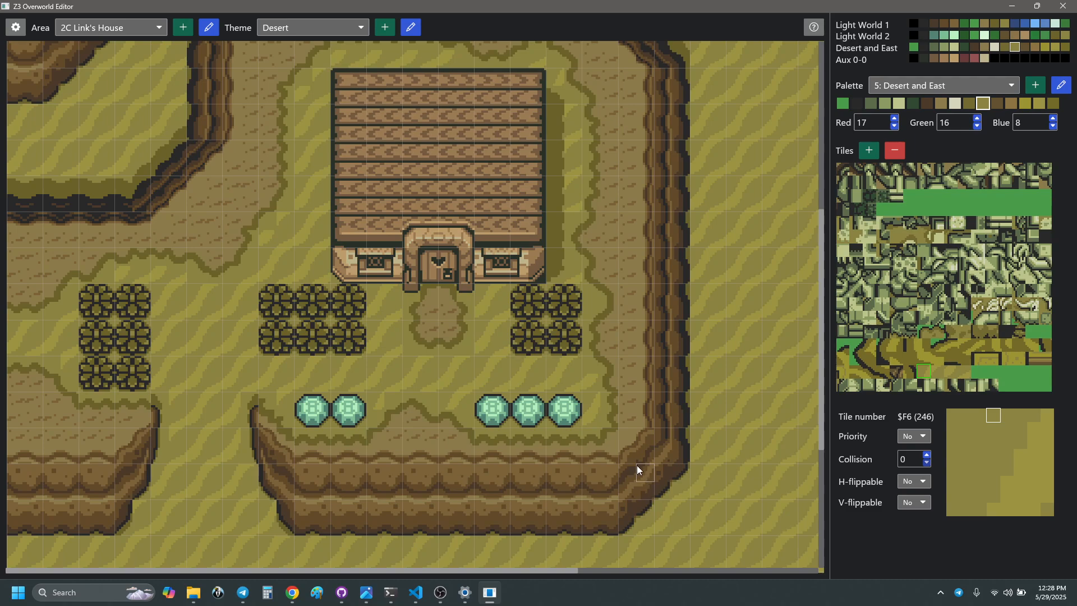
click(540, 278)
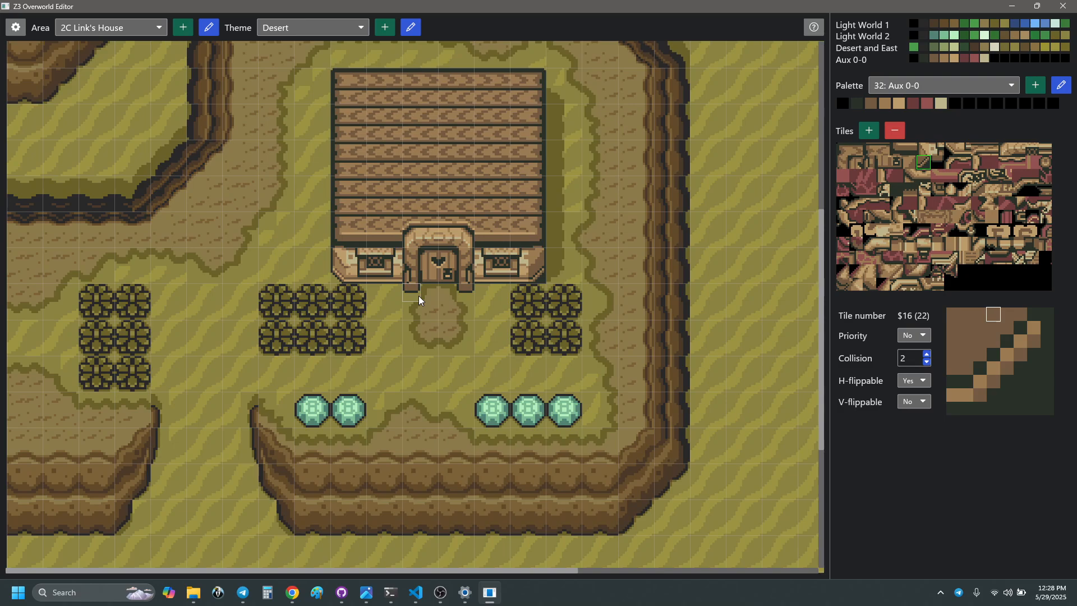
scroll(424, 336, down, 5)
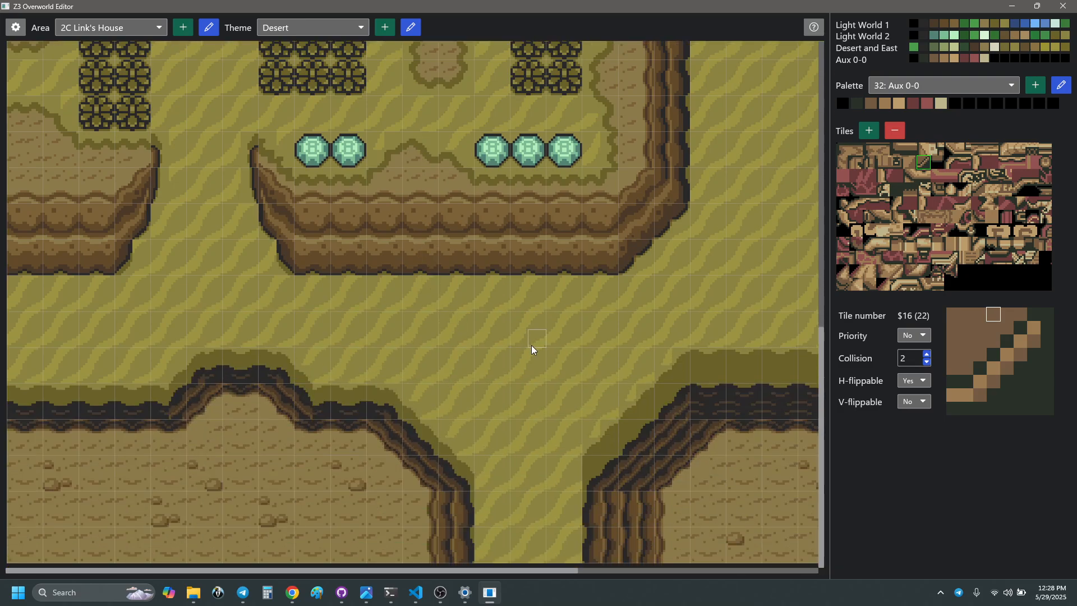
- Bring the whole Link's House area into view and open 18 Kakariko Village beside it as the reference area
scroll(543, 337, up, 3)
ctrl+scroll(557, 329, down, 1)
scroll(507, 365, up, 4)
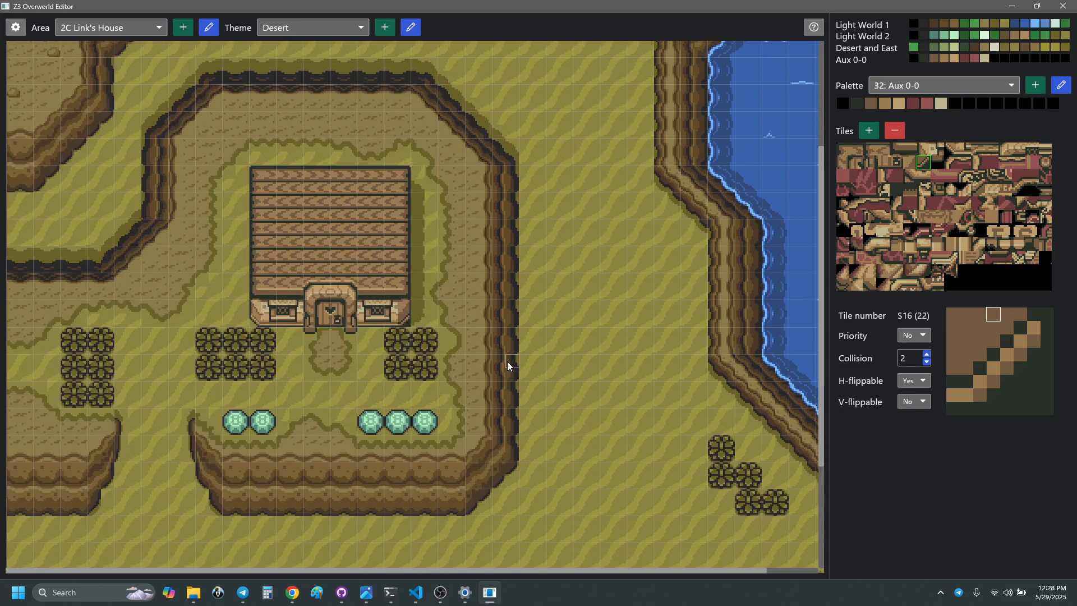
scroll(510, 348, up, 1)
ctrl+scroll(509, 348, down, 1)
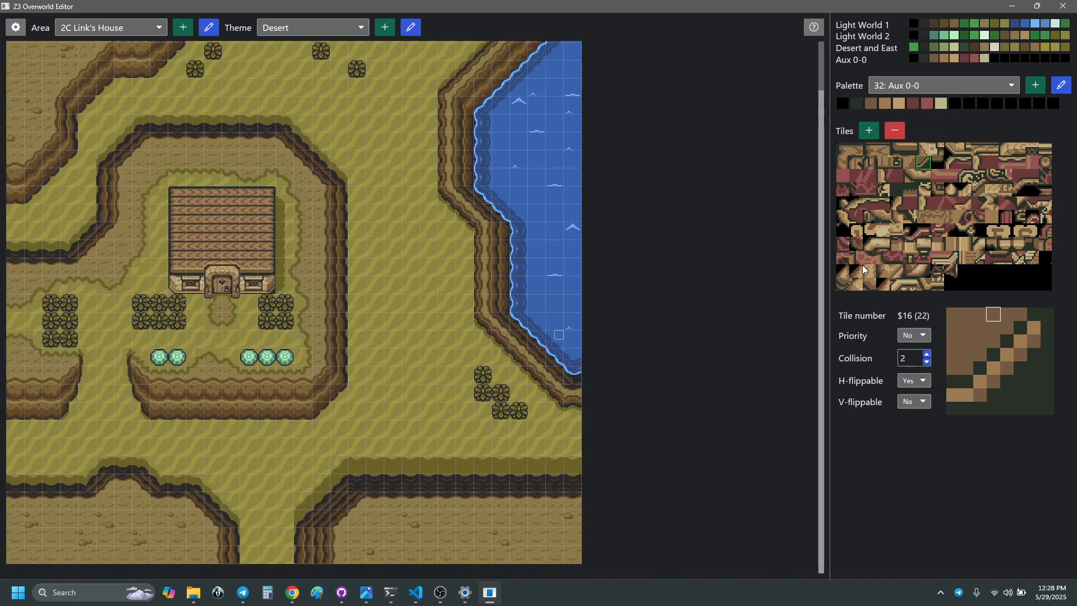
key(Tab)
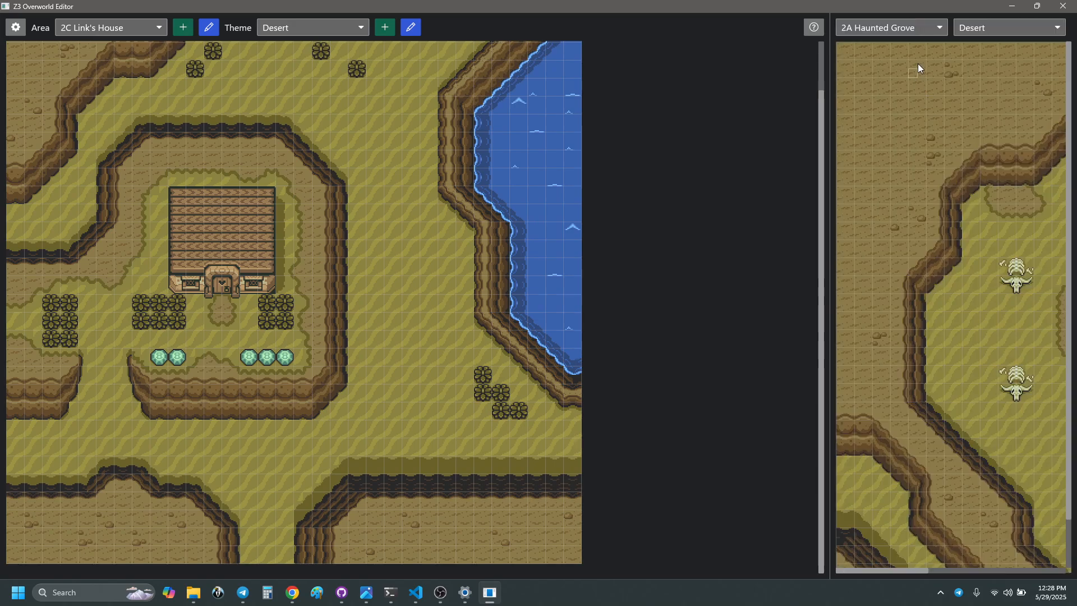
click(929, 30)
click(878, 304)
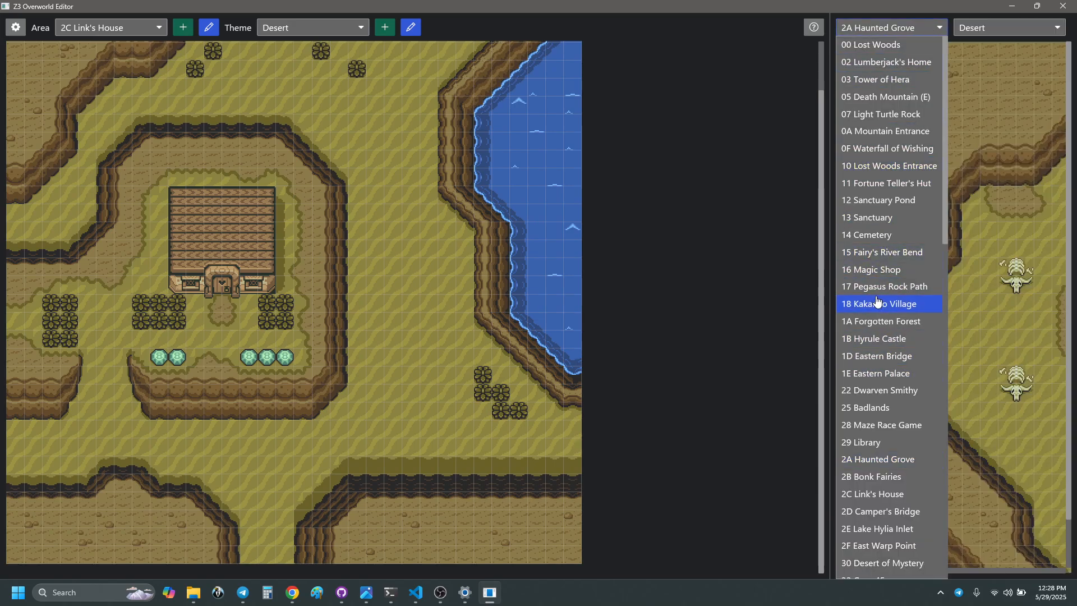
- Copy the green roof from the house in southern Kakariko Village and paste it over Link's House's wooden roof
scroll(1004, 401, down, 2)
scroll(1001, 402, left, 3)
scroll(996, 403, down, 6)
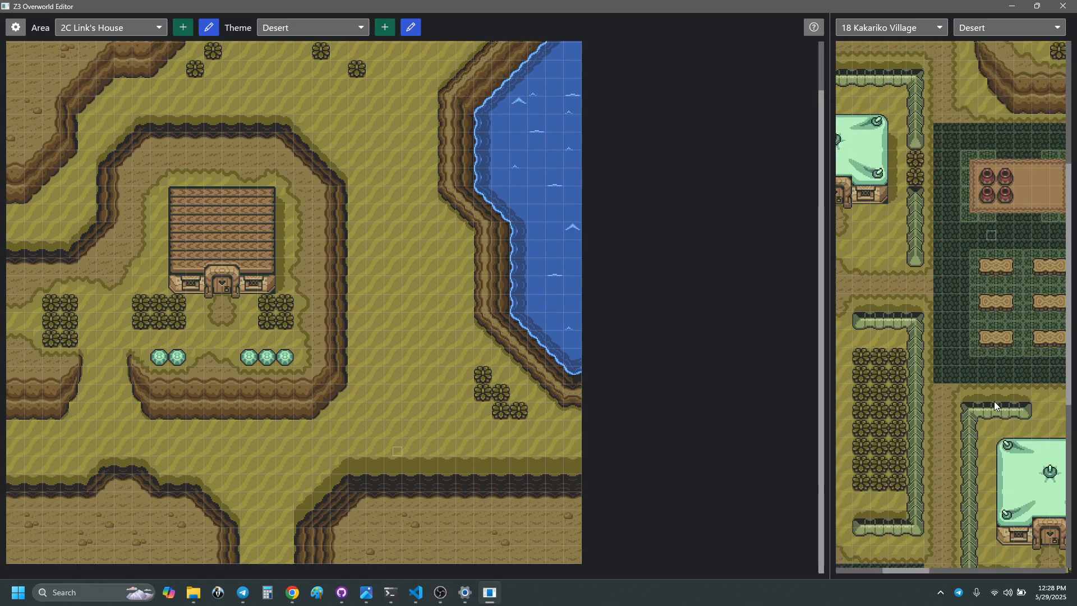
scroll(990, 398, right, 3)
scroll(980, 396, left, 2)
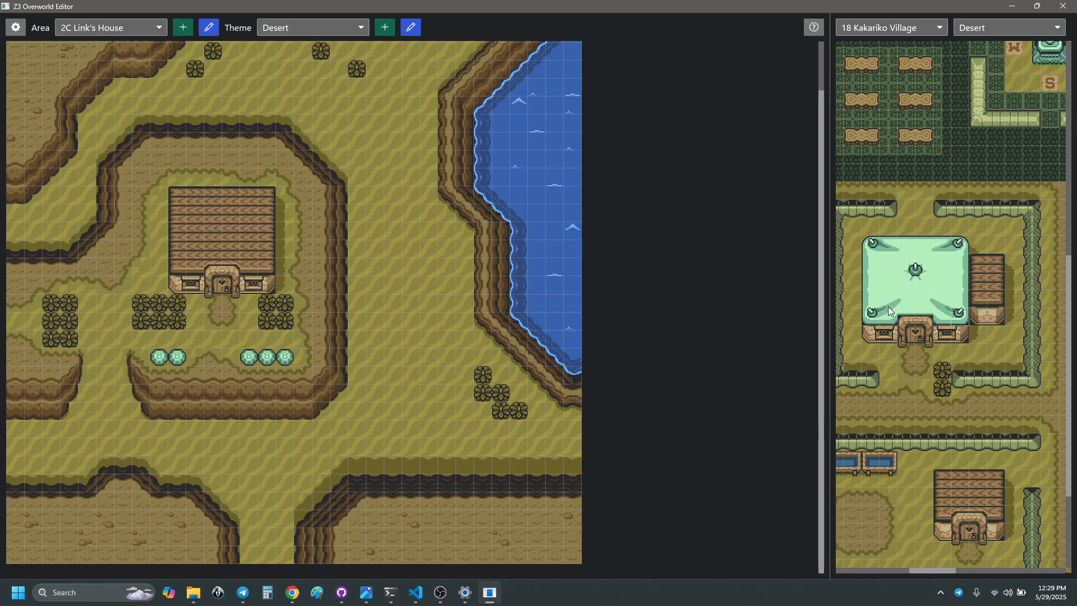
key(ctrl+v)
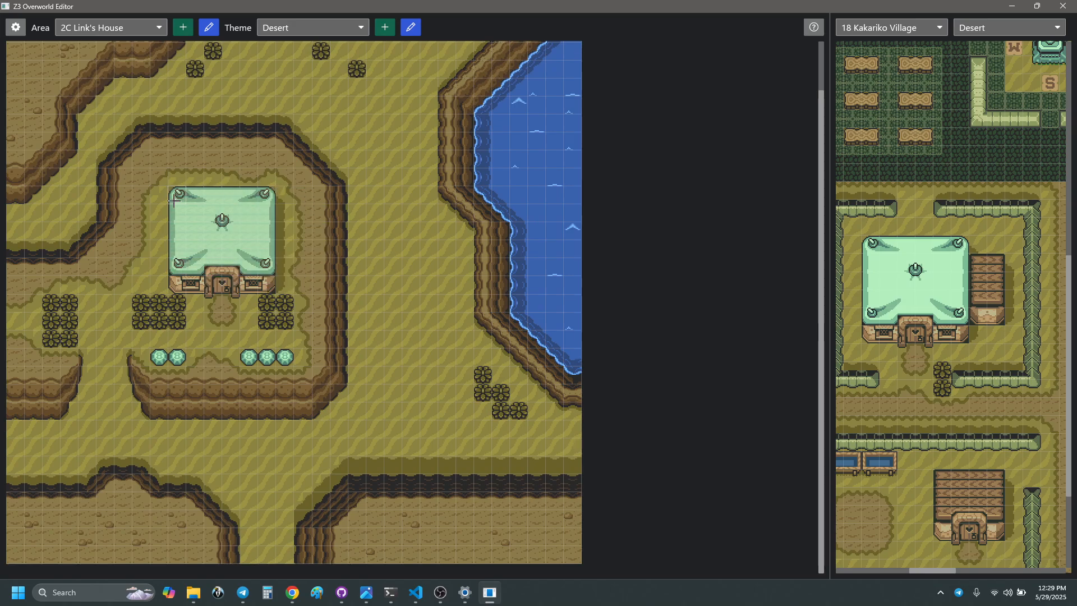
click(173, 198)
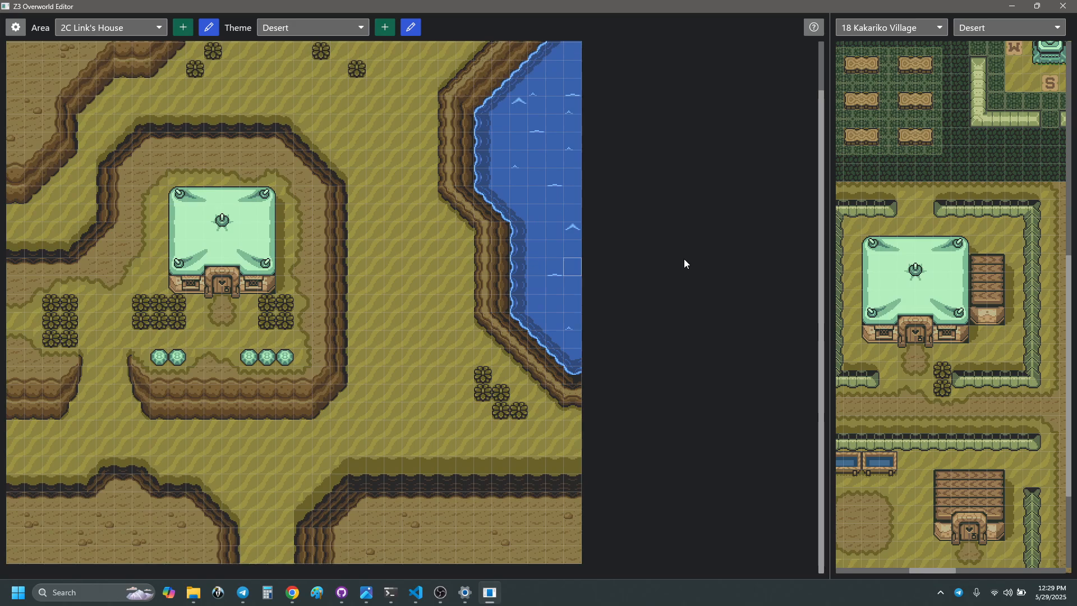
- Compare the wooden and green roofs on Link's House by undoing and redoing the roof paste
key(ctrl+z)
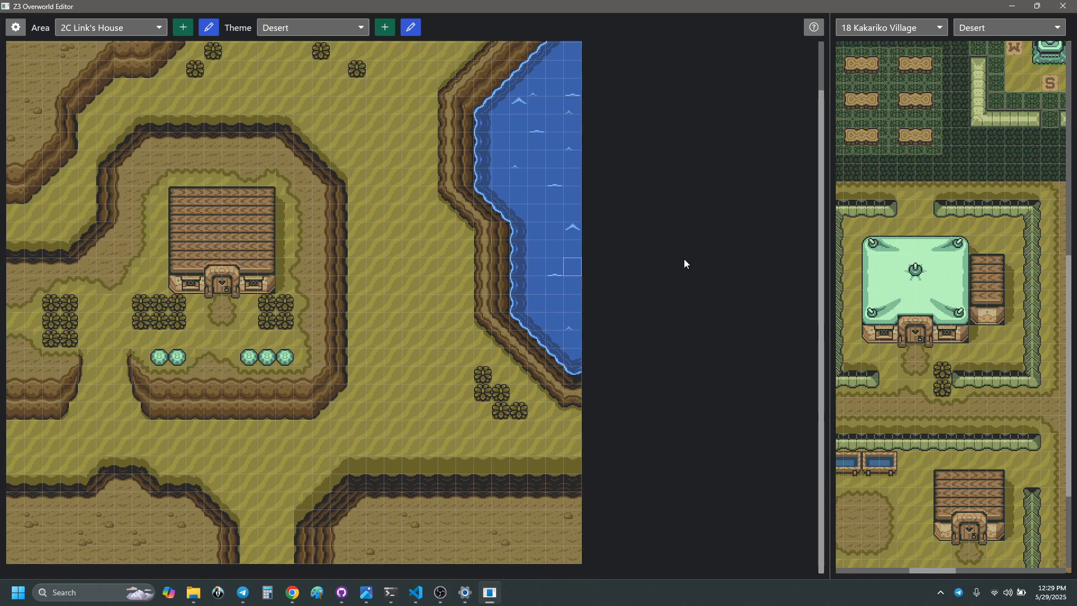
key(ctrl+y)
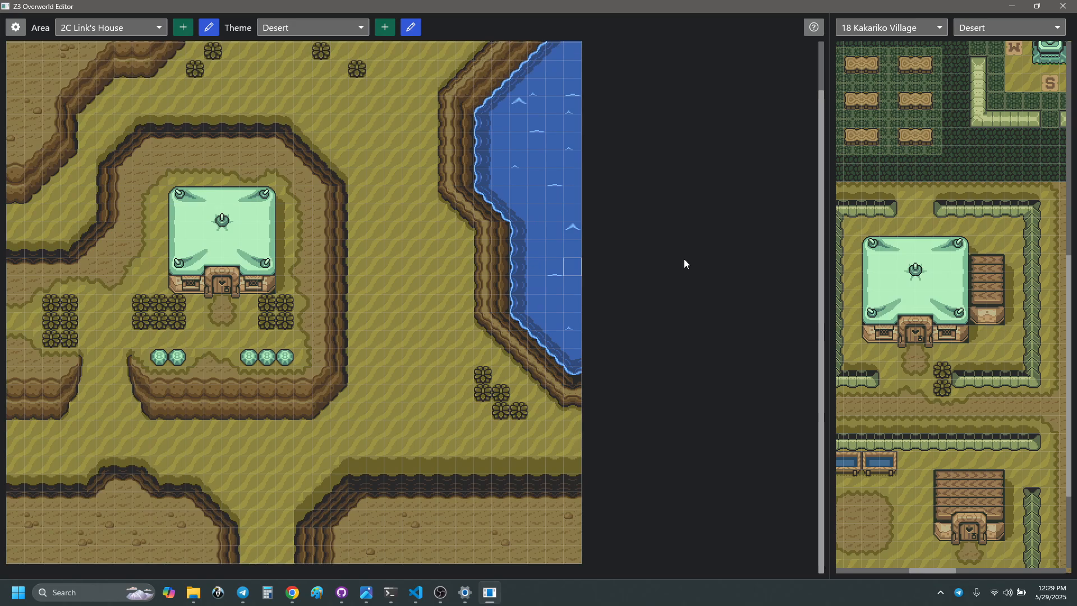
key(ctrl+z)
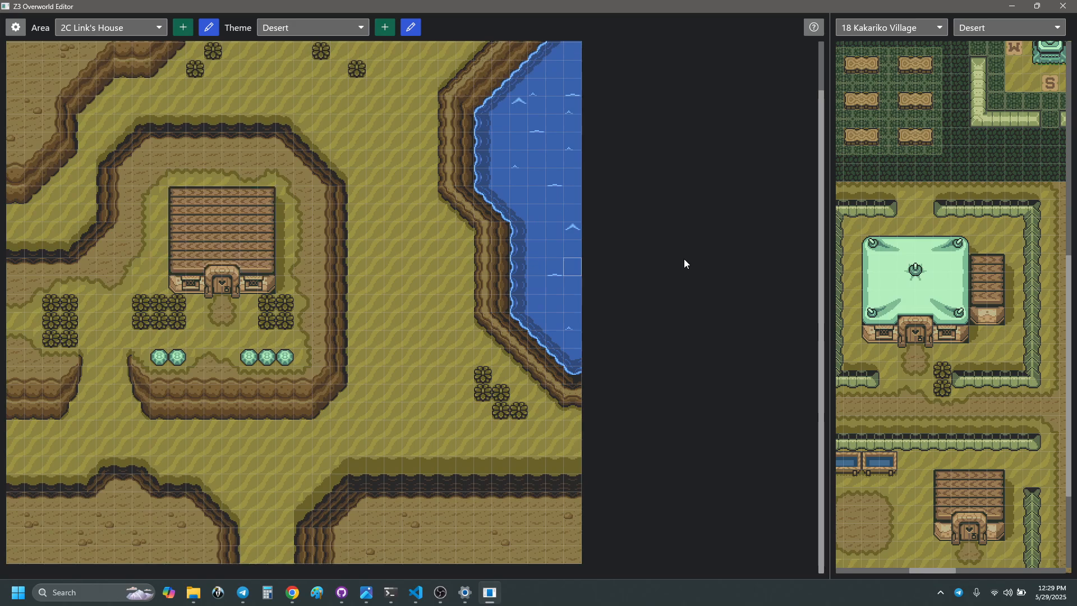
key(ctrl+y)
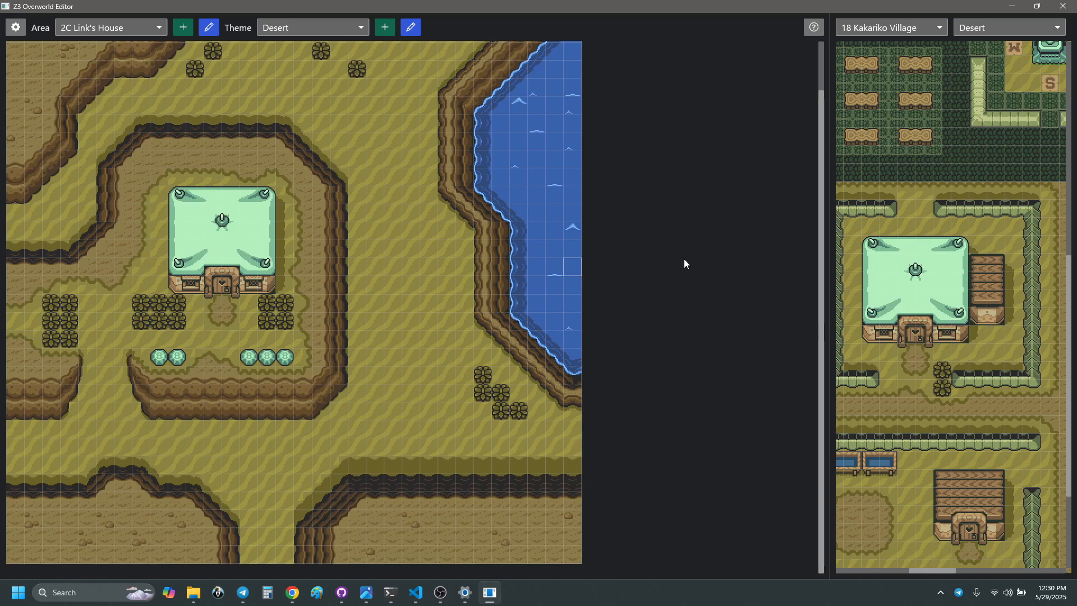
key(ctrl+v)
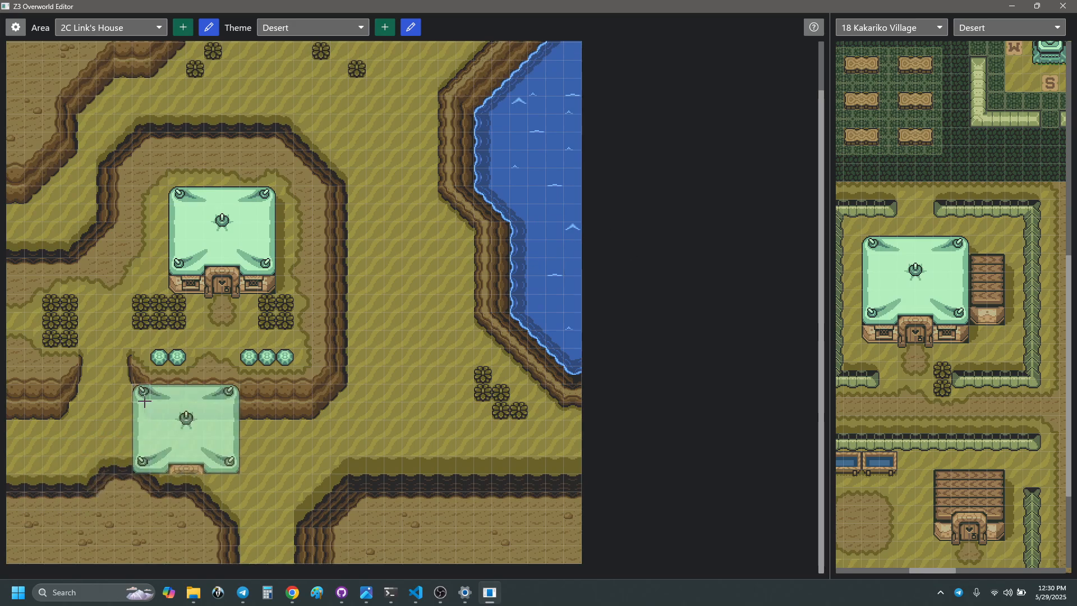
scroll(405, 325, up, 1)
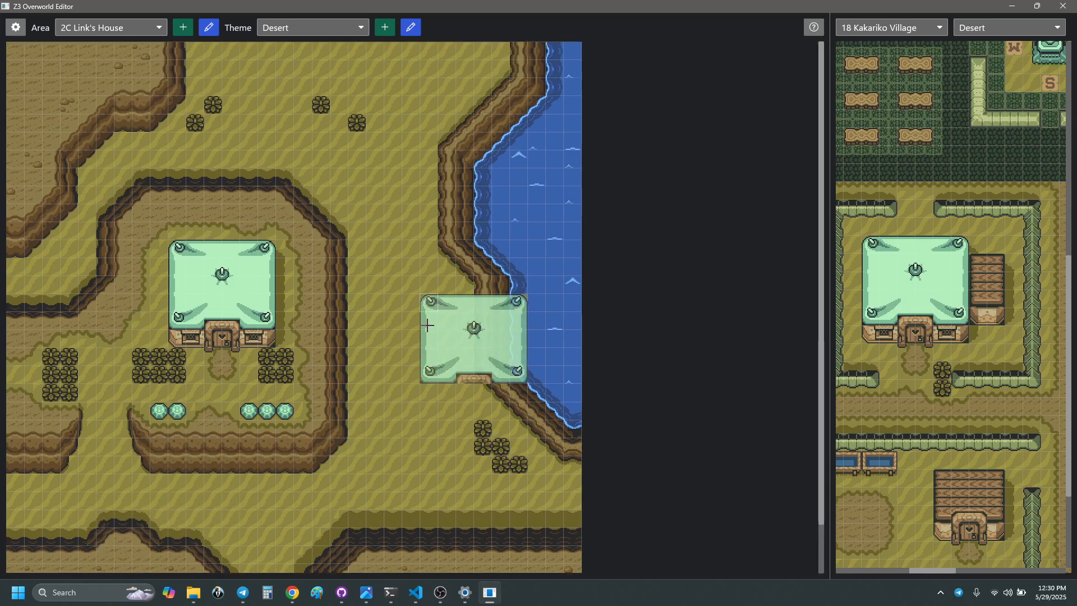
right_click(395, 305)
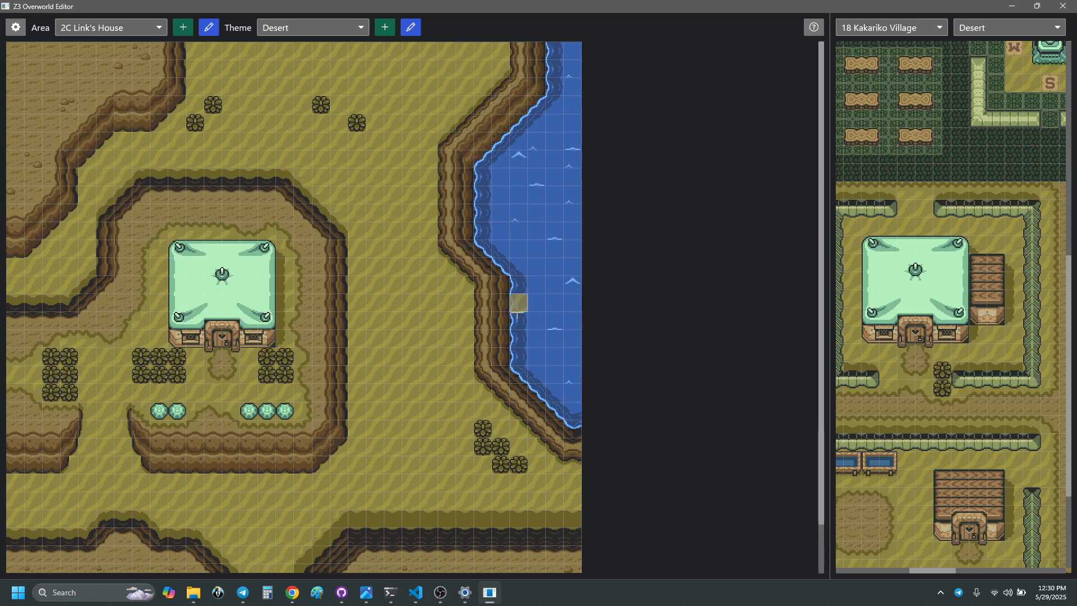
scroll(495, 354, down, 1)
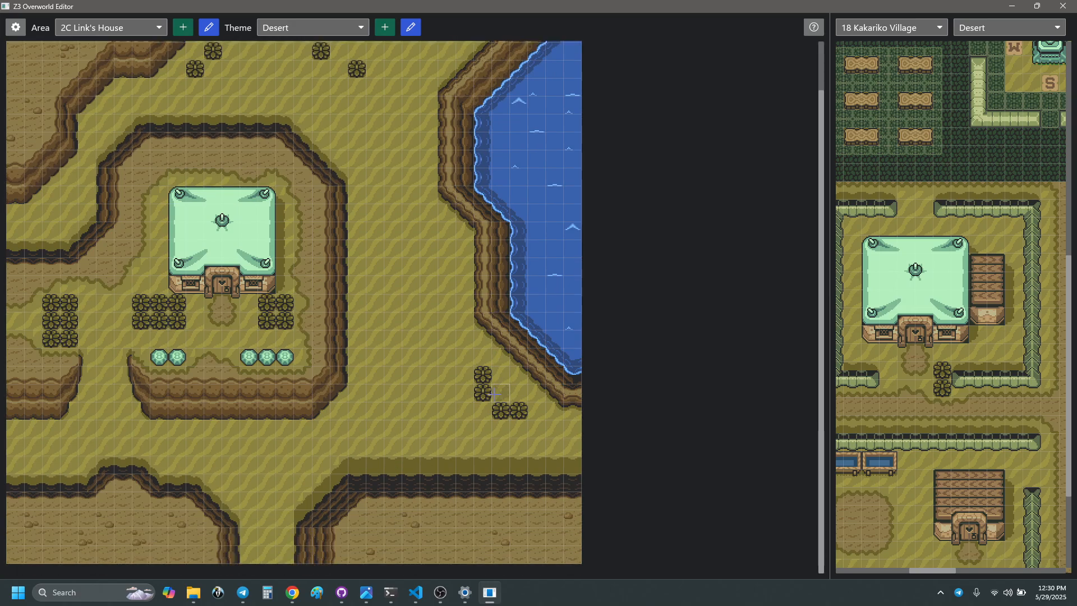
scroll(496, 393, up, 1)
scroll(482, 352, down, 1)
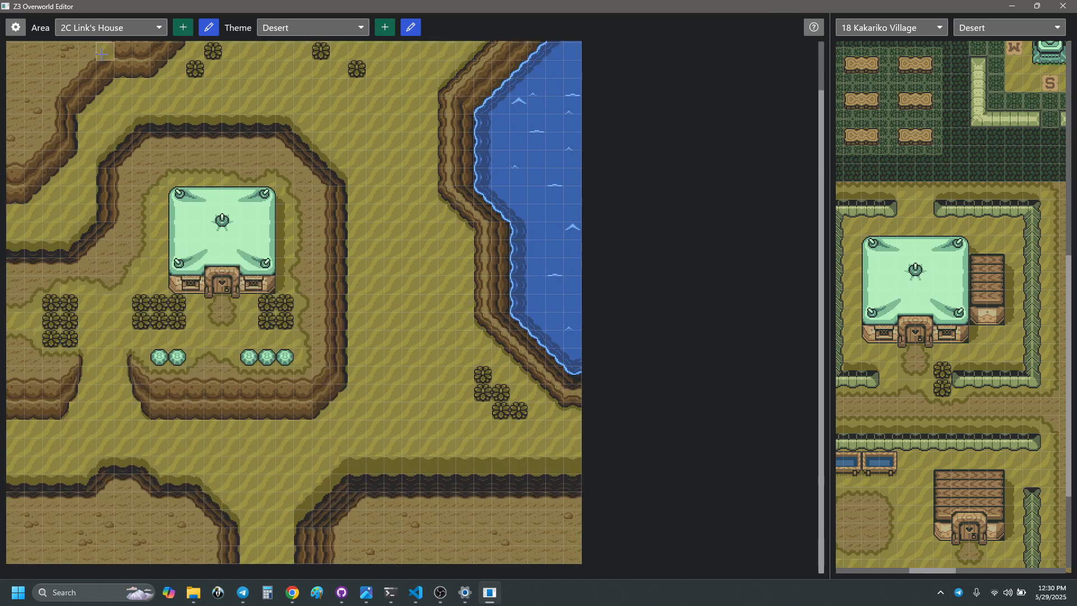
- Switch the main map from Link's House to the area 30 Desert of Mystery
click(155, 27)
scroll(84, 235, down, 2)
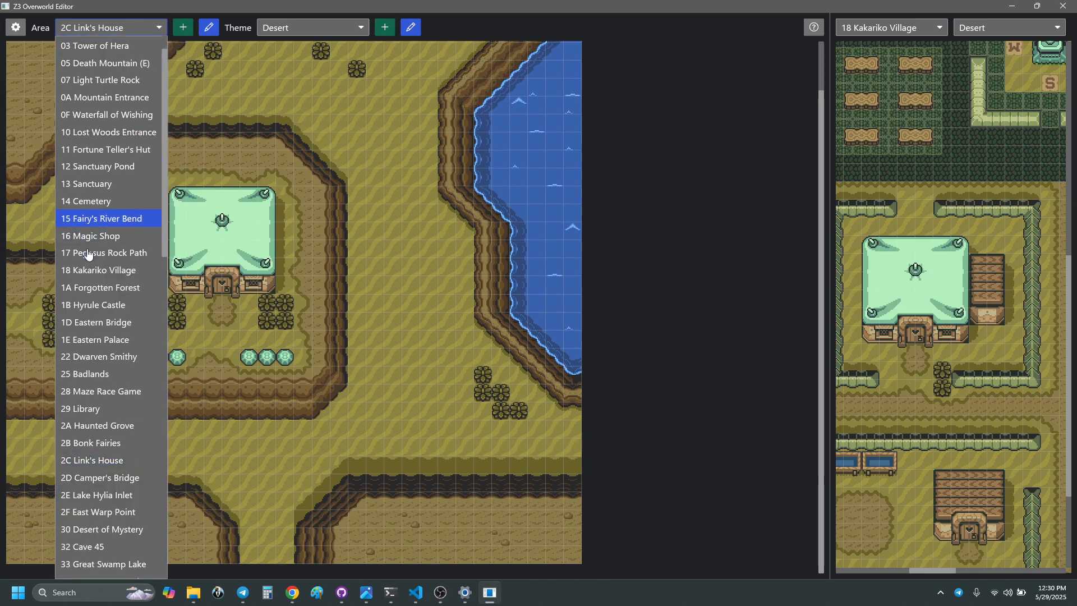
scroll(91, 235, up, 2)
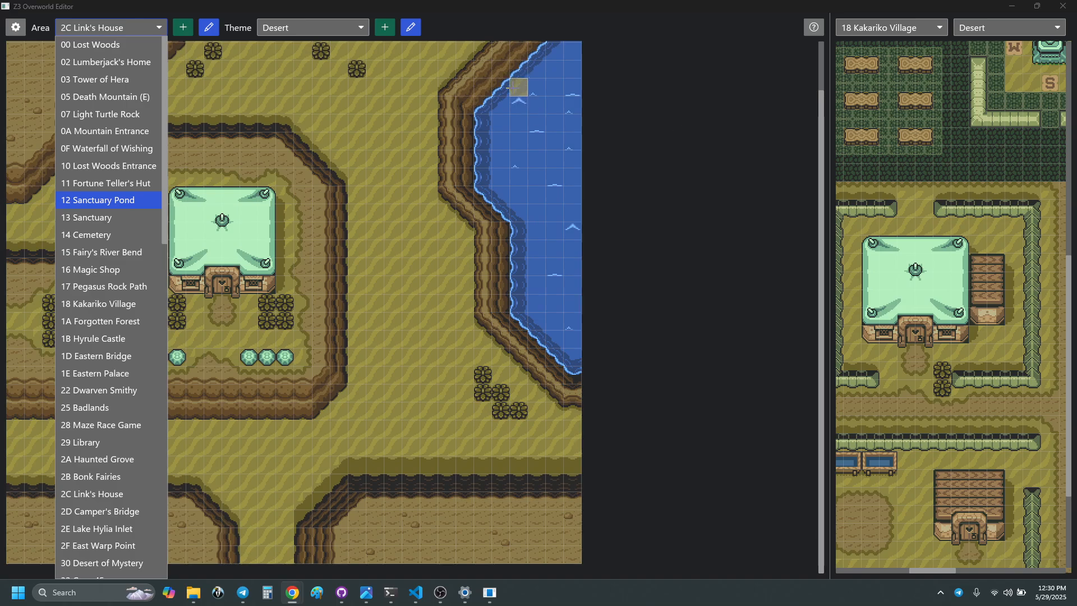
click(148, 27)
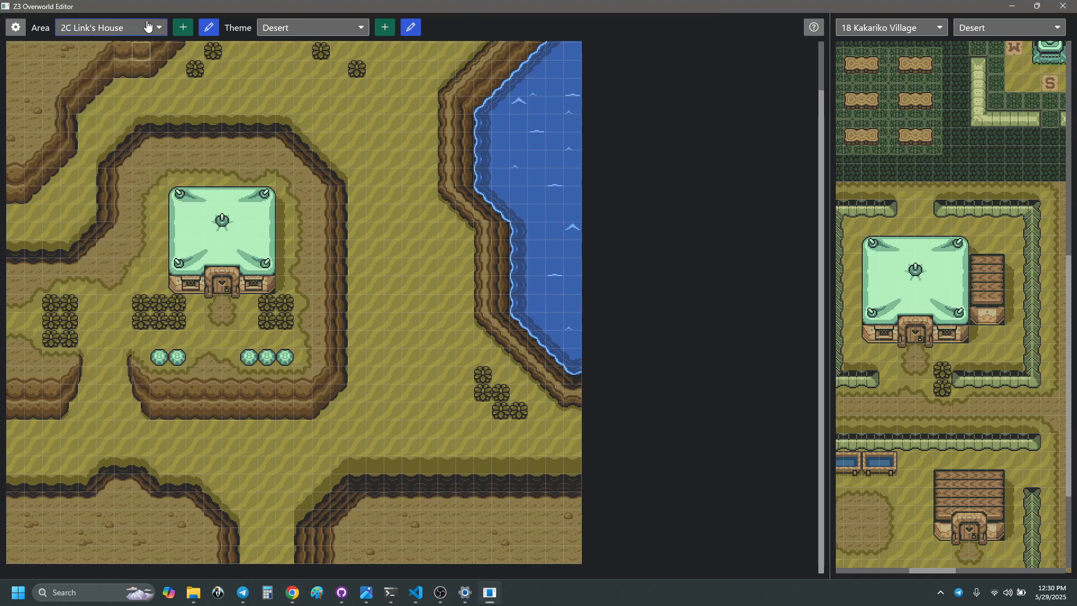
click(147, 28)
scroll(110, 393, down, 14)
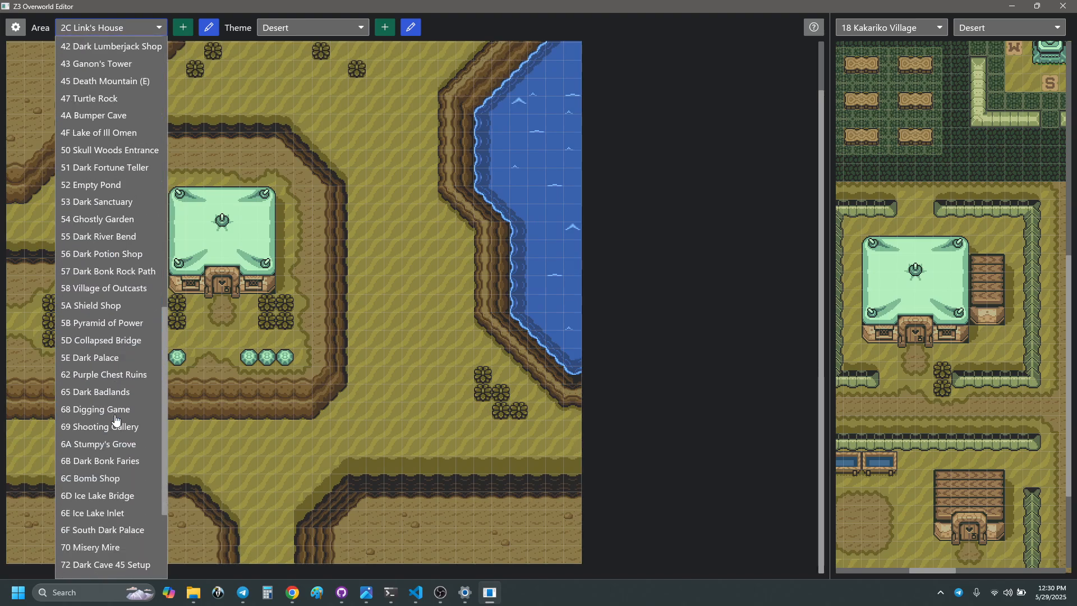
scroll(112, 415, up, 7)
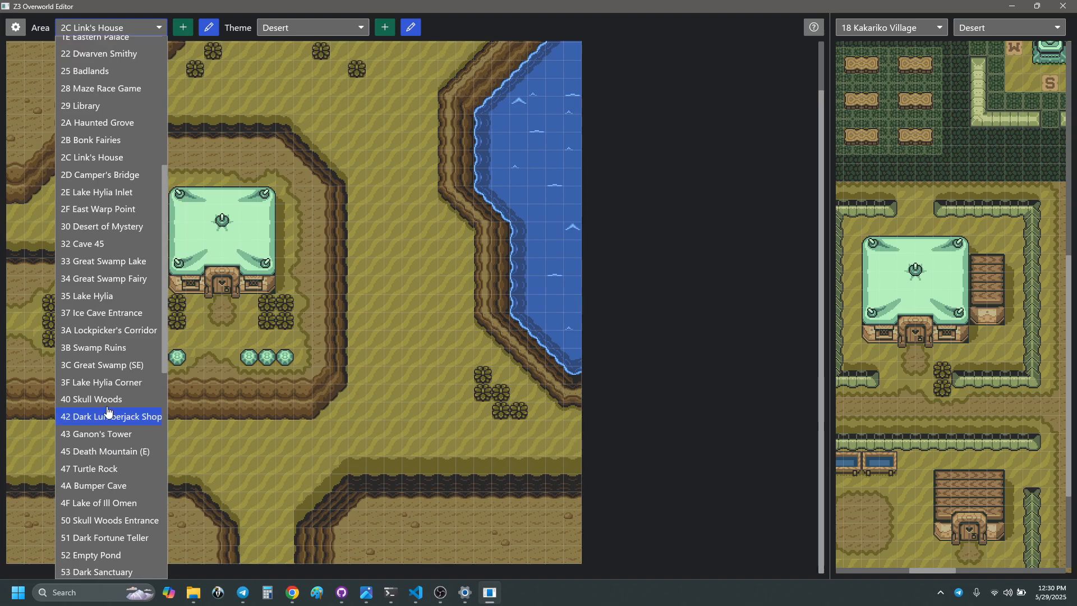
scroll(109, 376, up, 2)
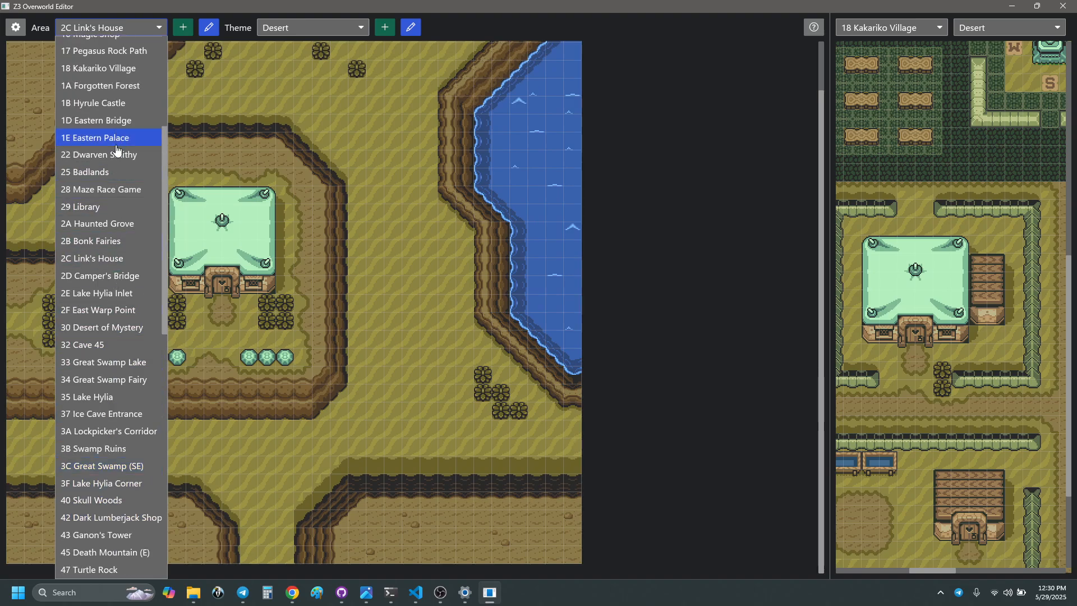
click(118, 327)
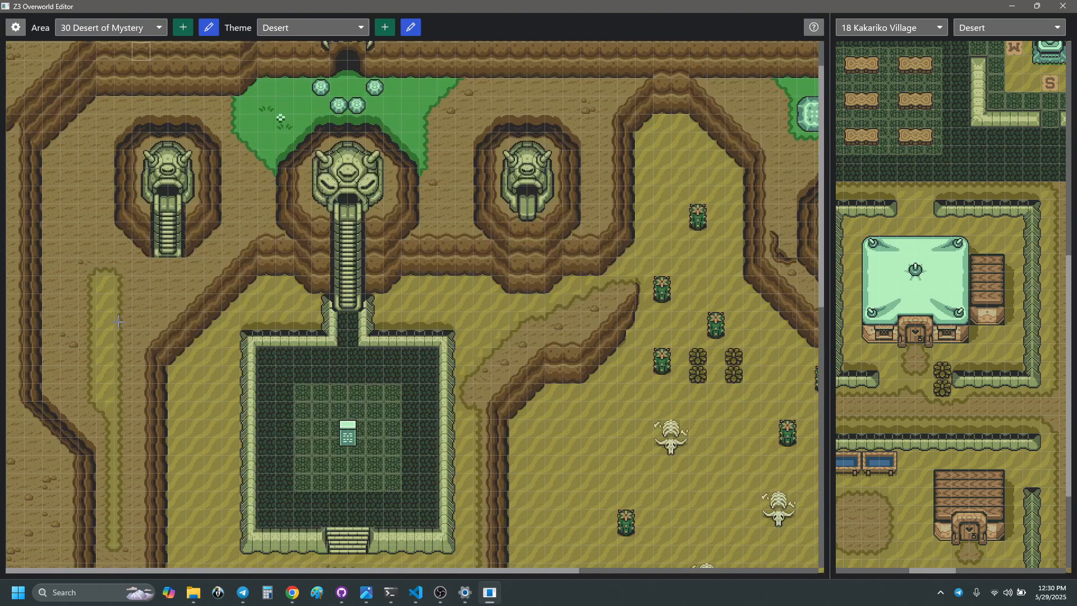
- View the Desert of Mystery in the Swamp theme, and switch it to the Mountain theme
click(337, 31)
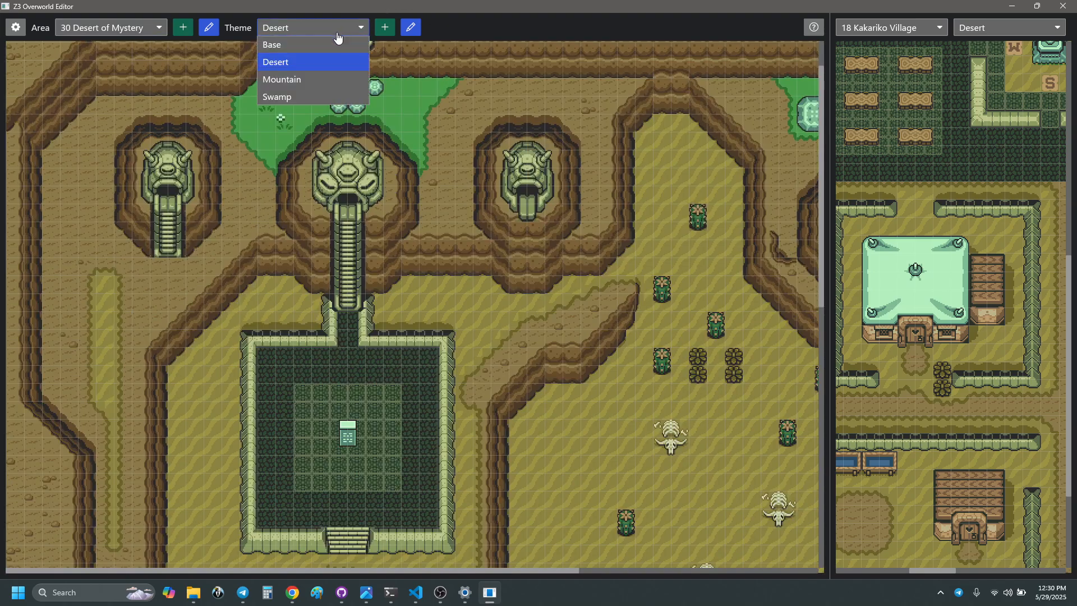
click(289, 101)
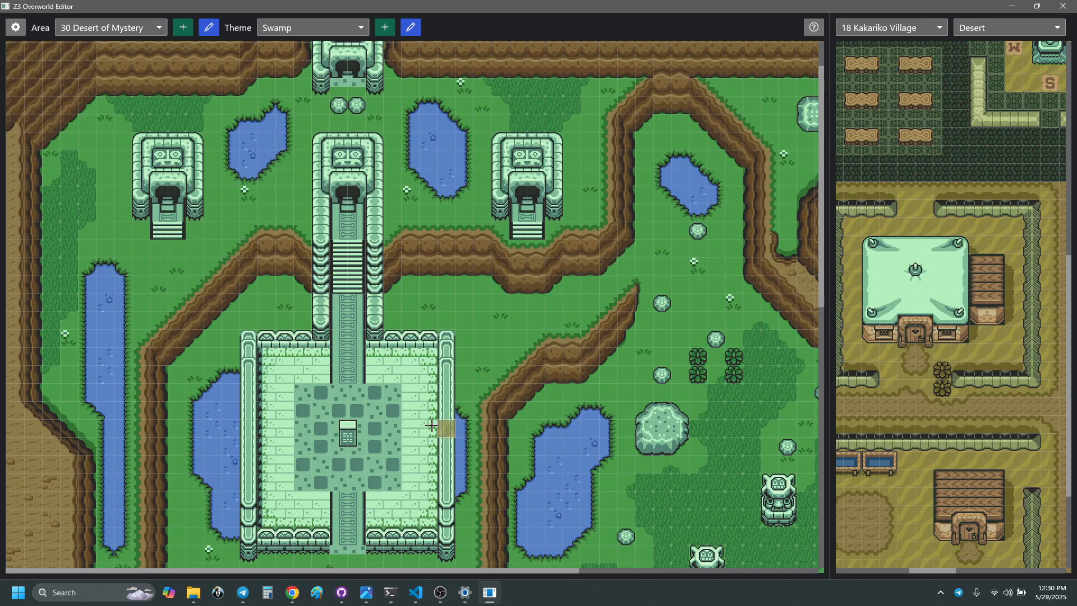
click(278, 28)
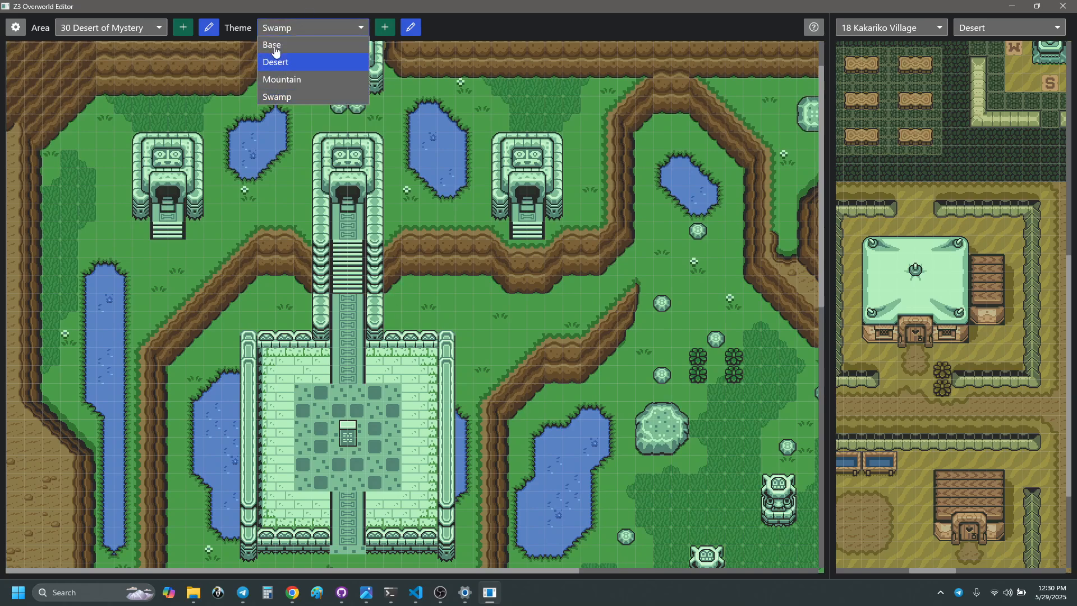
click(282, 79)
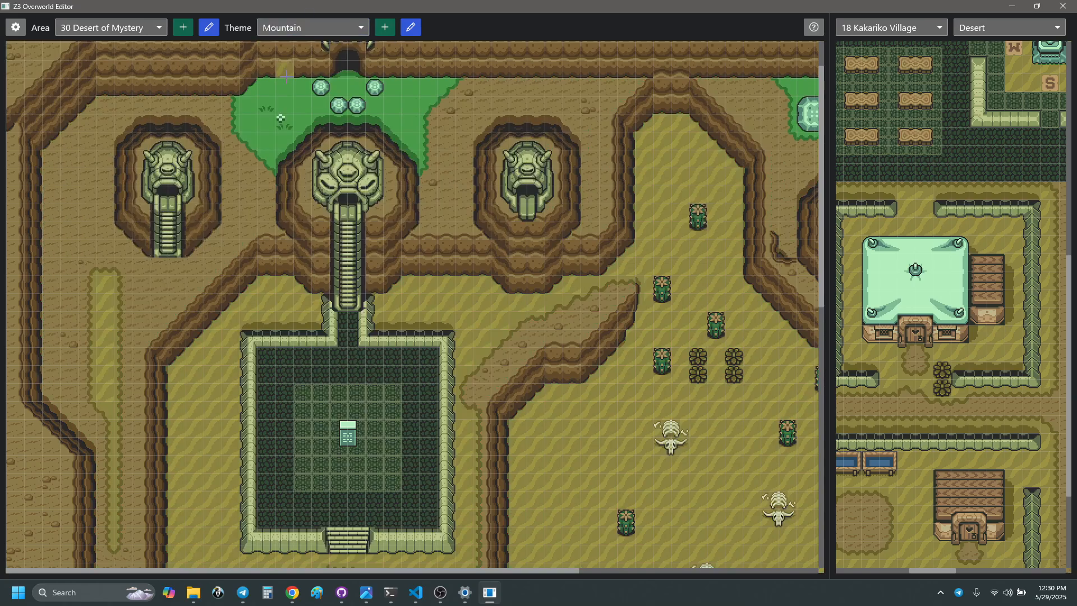
- Open the area 15 Fairy's River Bend in the Mountain theme
click(145, 33)
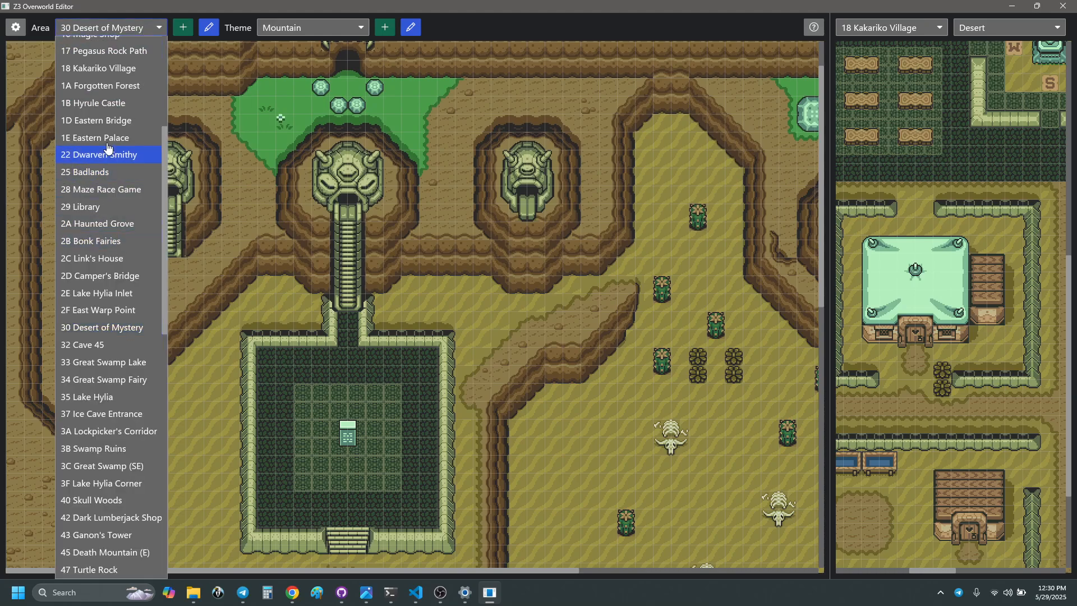
scroll(118, 208, up, 4)
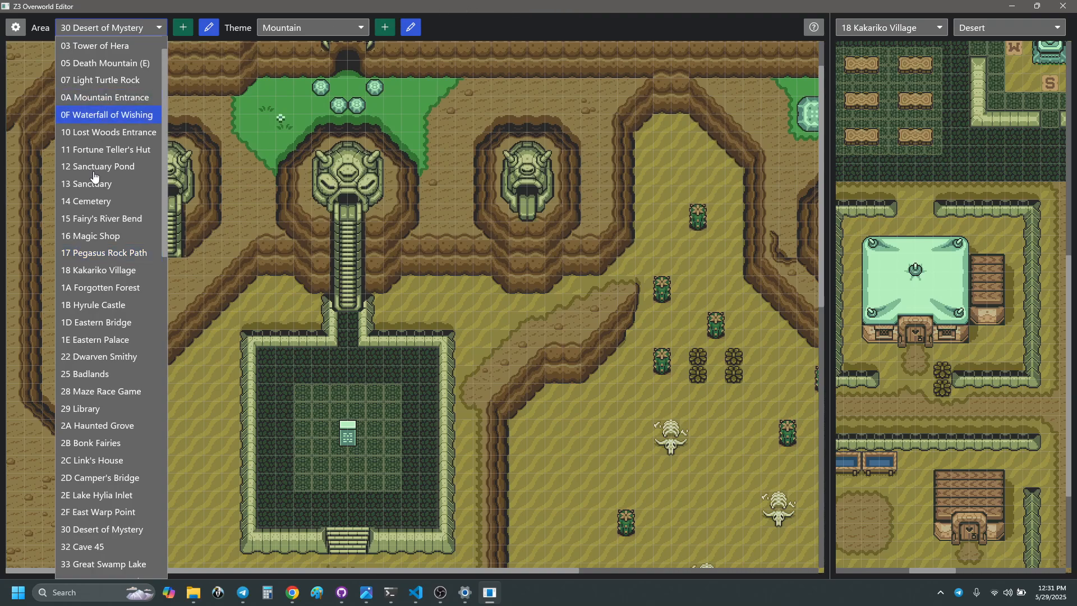
scroll(104, 304, down, 1)
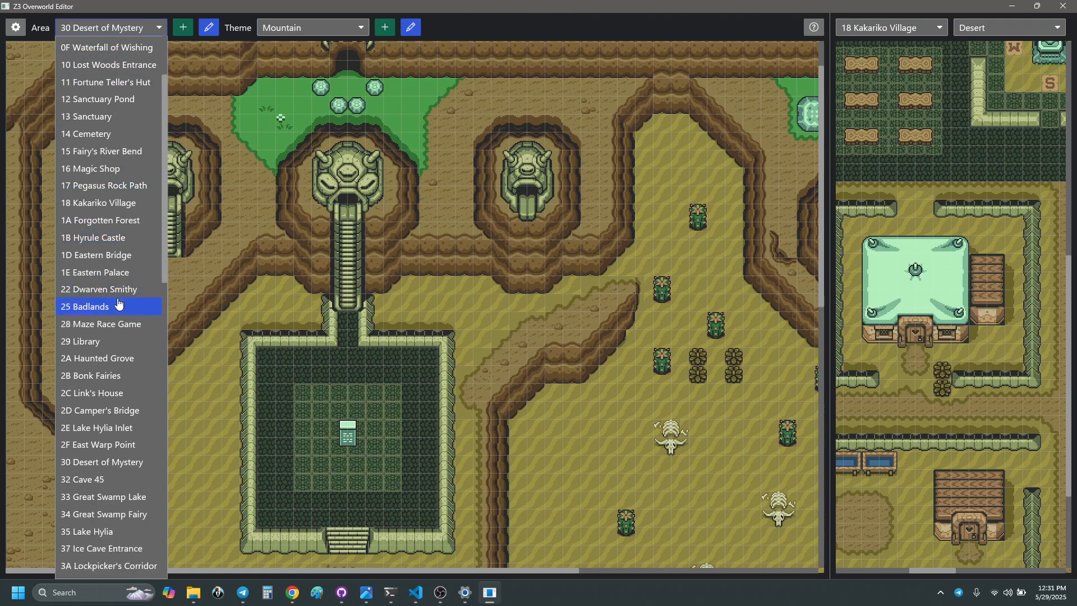
click(118, 151)
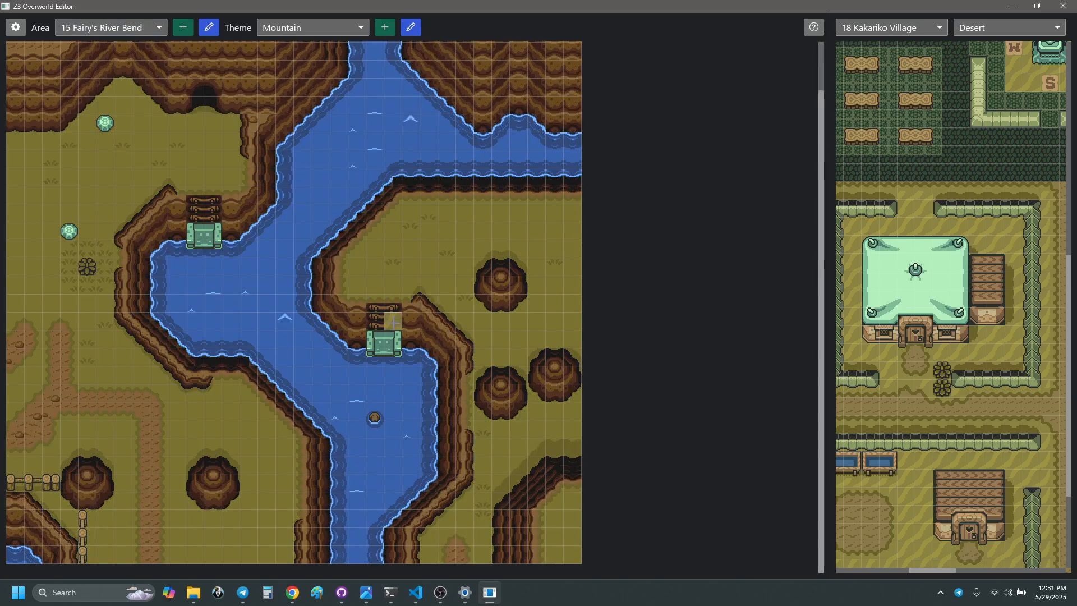
- View the Mountain-theme areas west of Fairy's River Bend as far as 12 Sanctuary Pond, and return to Fairy's River Bend
scroll(361, 289, up, 1)
click(337, 27)
click(337, 27)
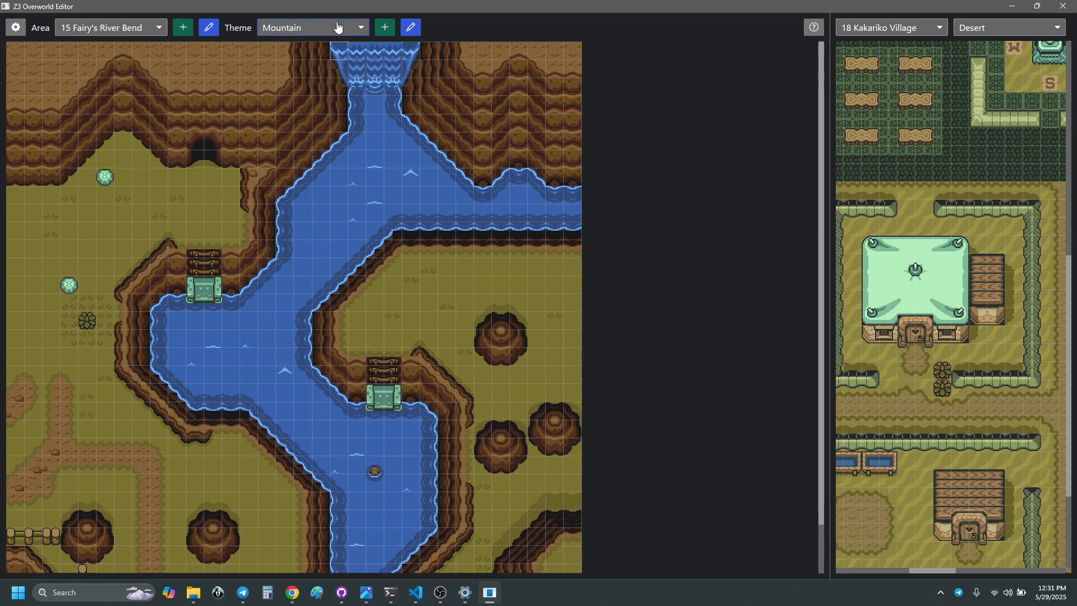
key(Left)
key(Left)
key(Left)
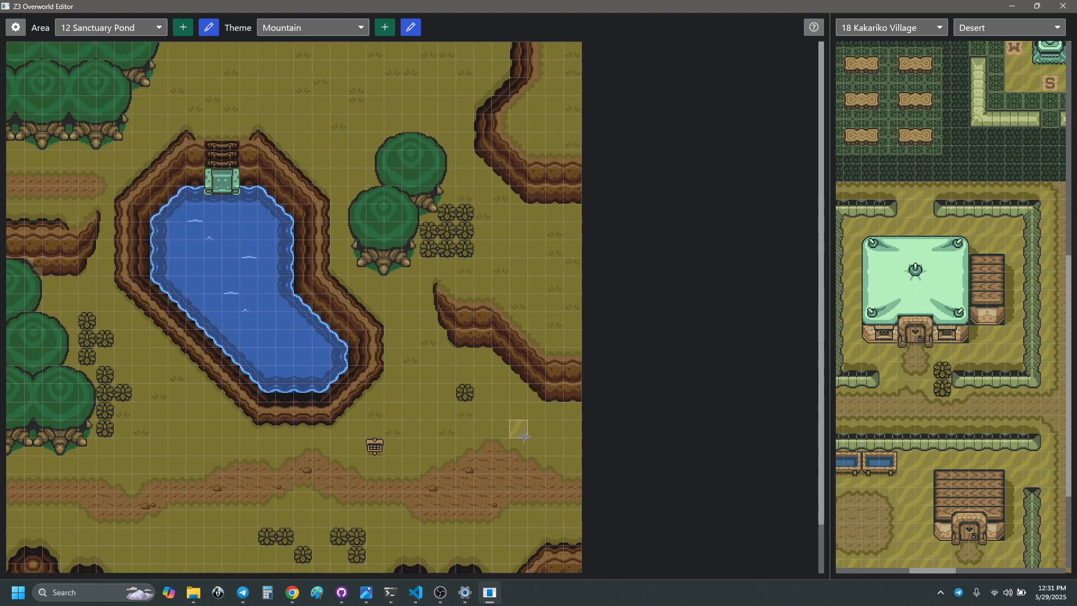
key(Right)
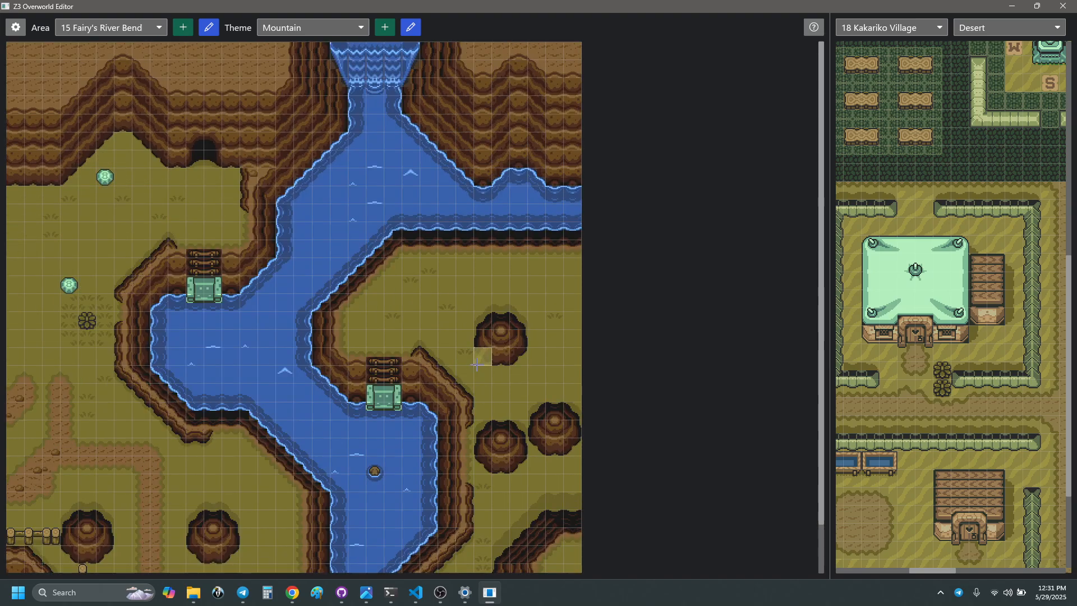
- View the 16 Magic Shop area in the Mountain theme, and open the area 1D Eastern Bridge
key(Down)
key(Down)
key(Up)
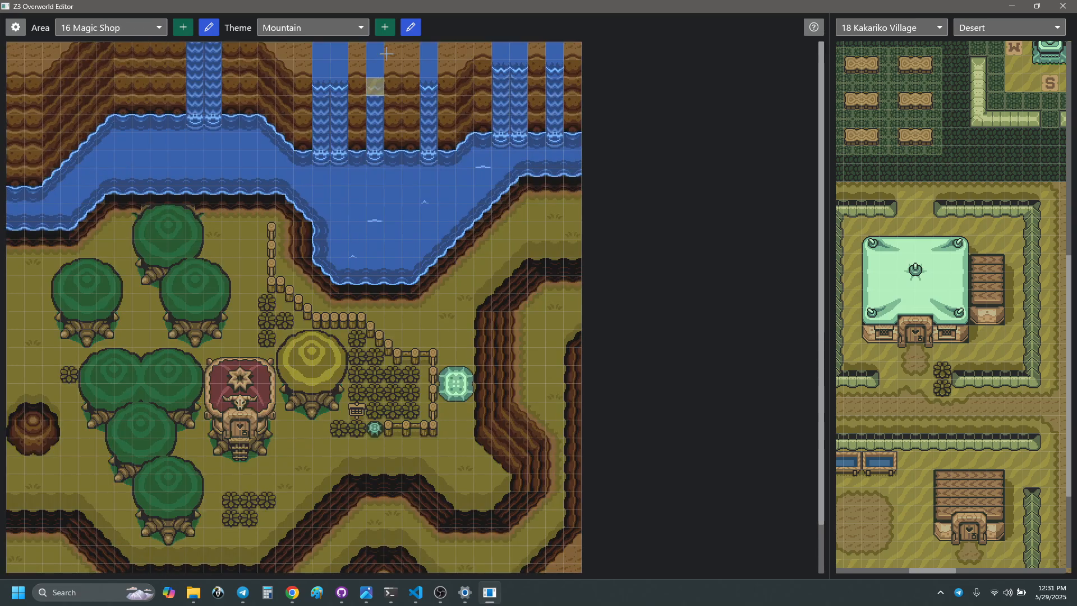
click(361, 28)
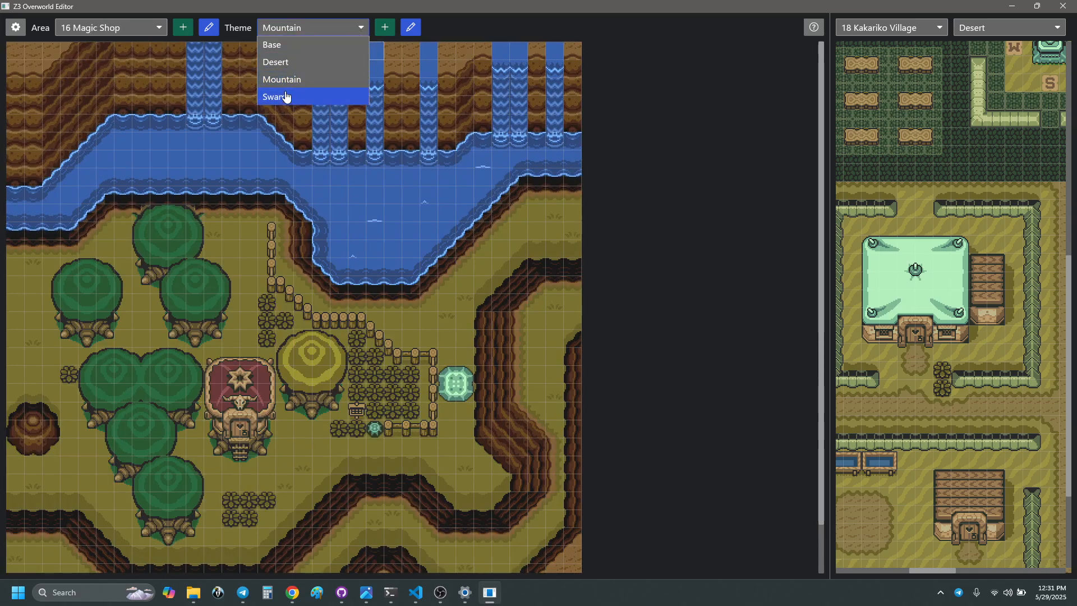
click(152, 28)
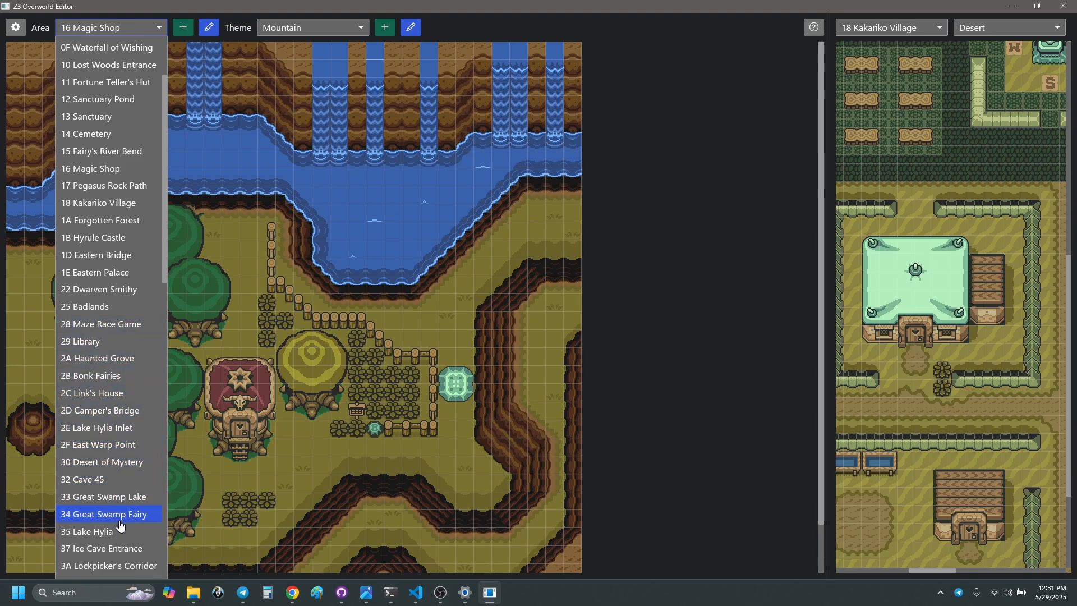
click(115, 257)
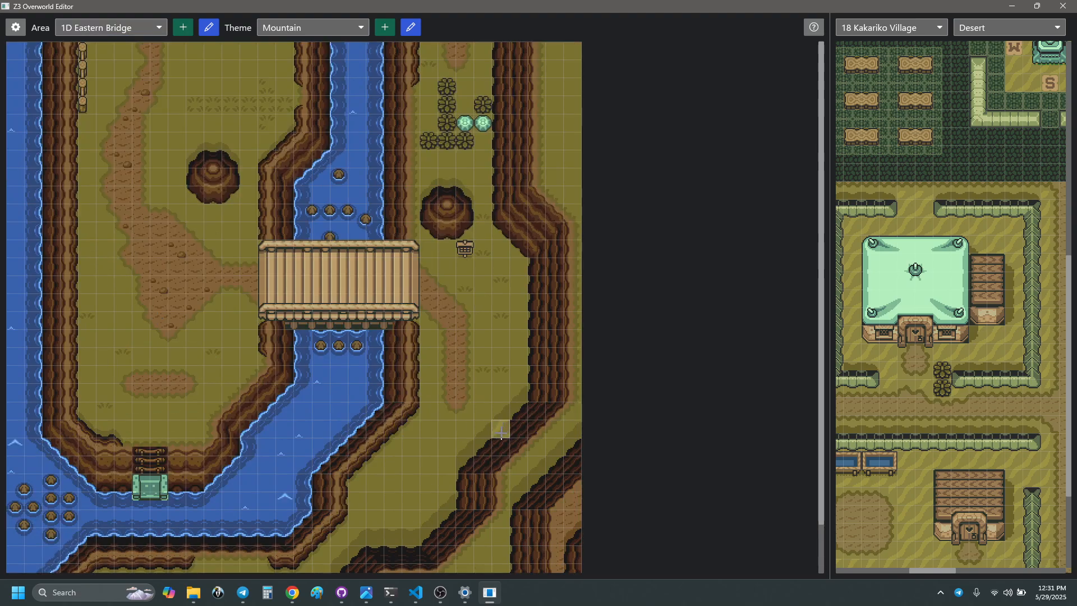
- View Eastern Bridge in the Swamp theme, and switch the main map to the area 30 Desert of Mystery
click(287, 30)
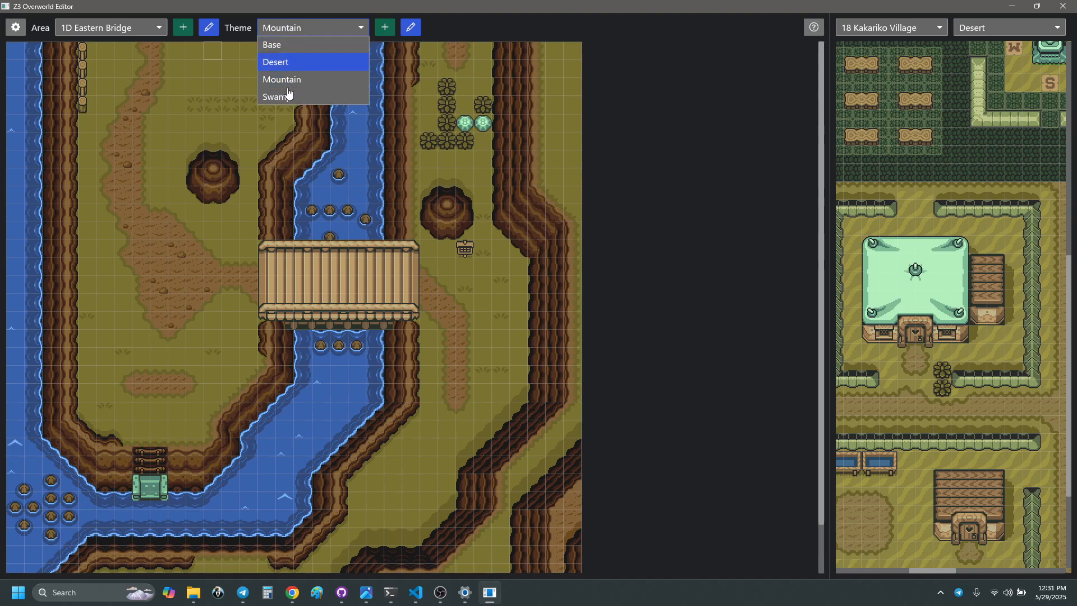
click(290, 98)
click(110, 27)
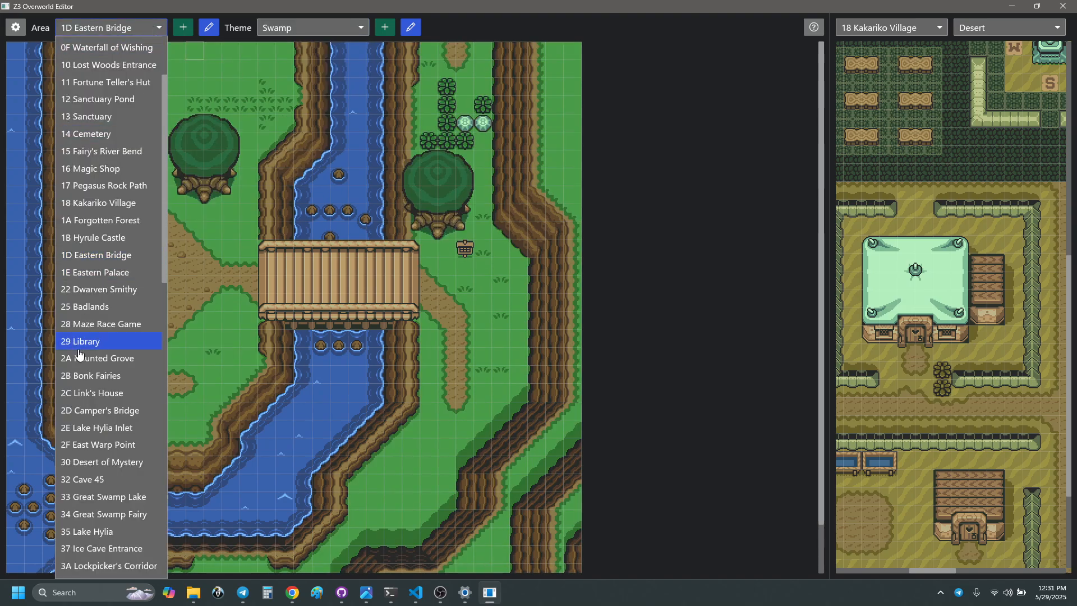
scroll(82, 348, down, 5)
scroll(81, 359, down, 4)
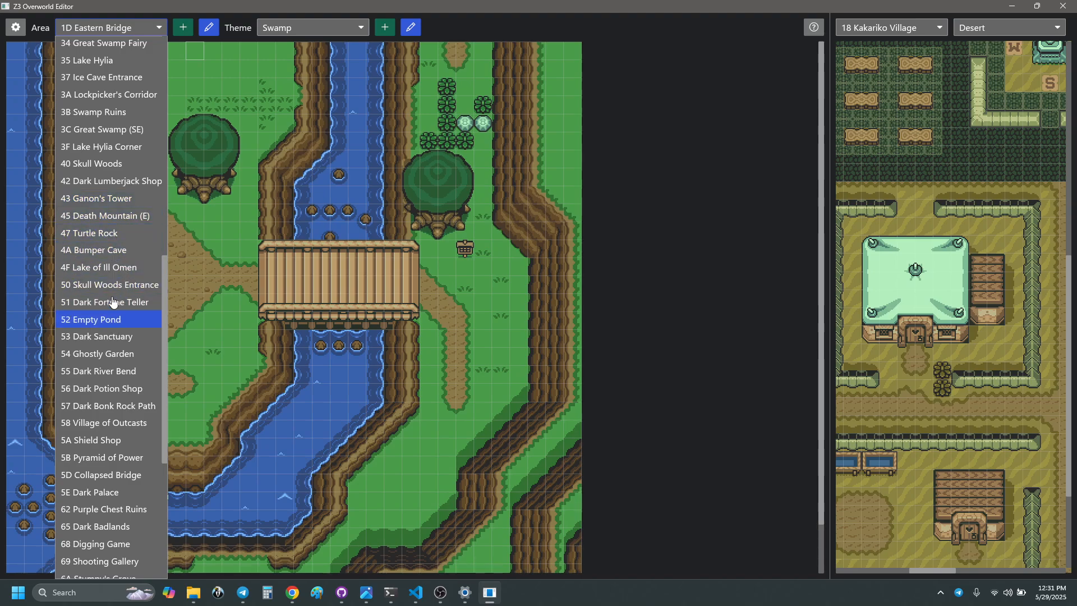
scroll(113, 302, up, 5)
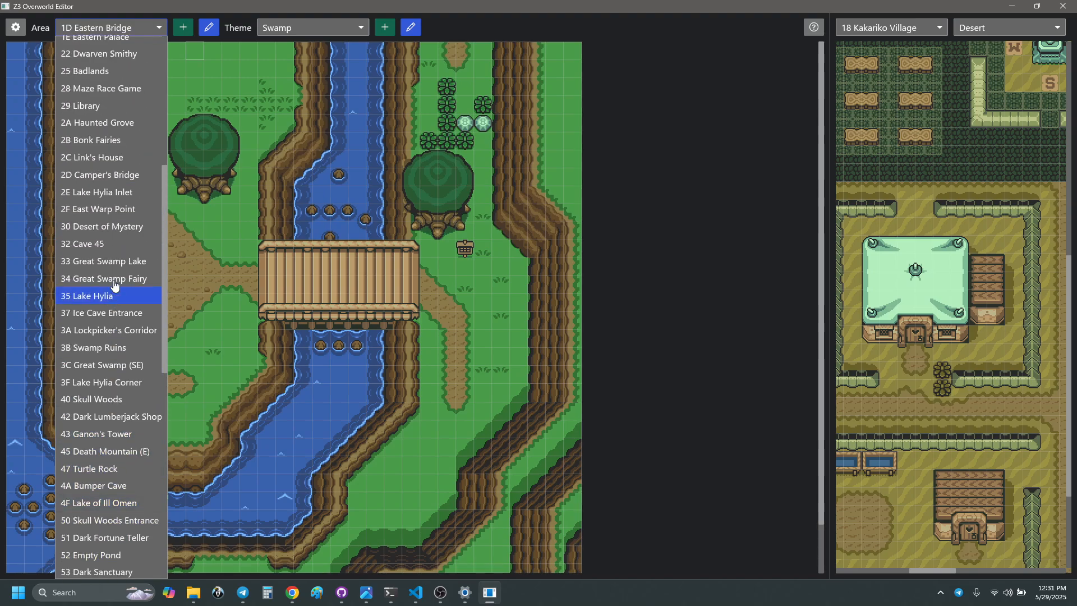
click(123, 227)
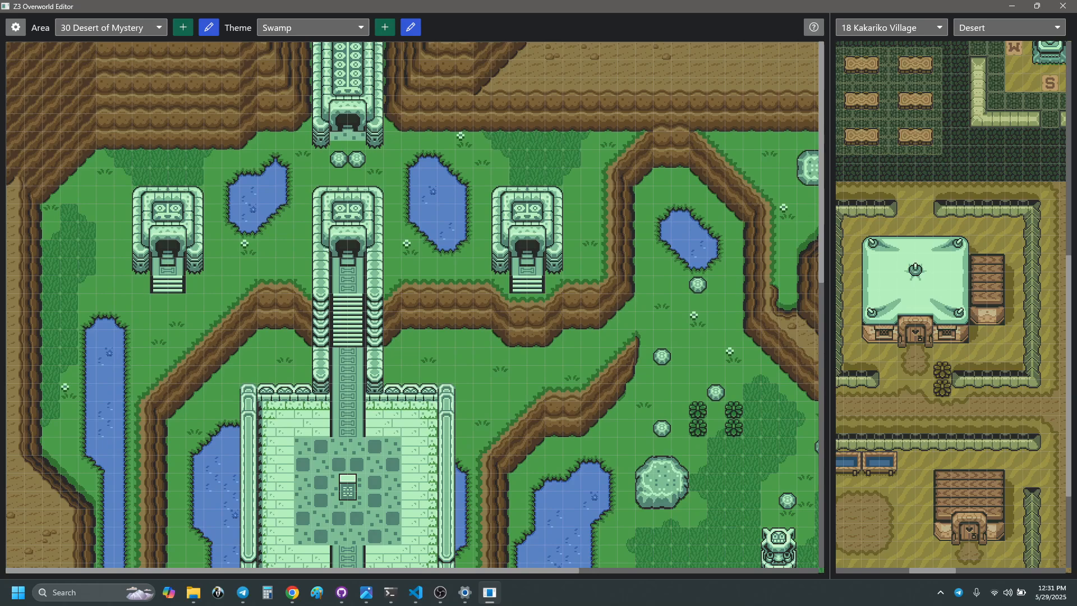
- View Desert of Mystery in the Base theme for comparison, and return it to the Swamp theme
key(alt+Tab)
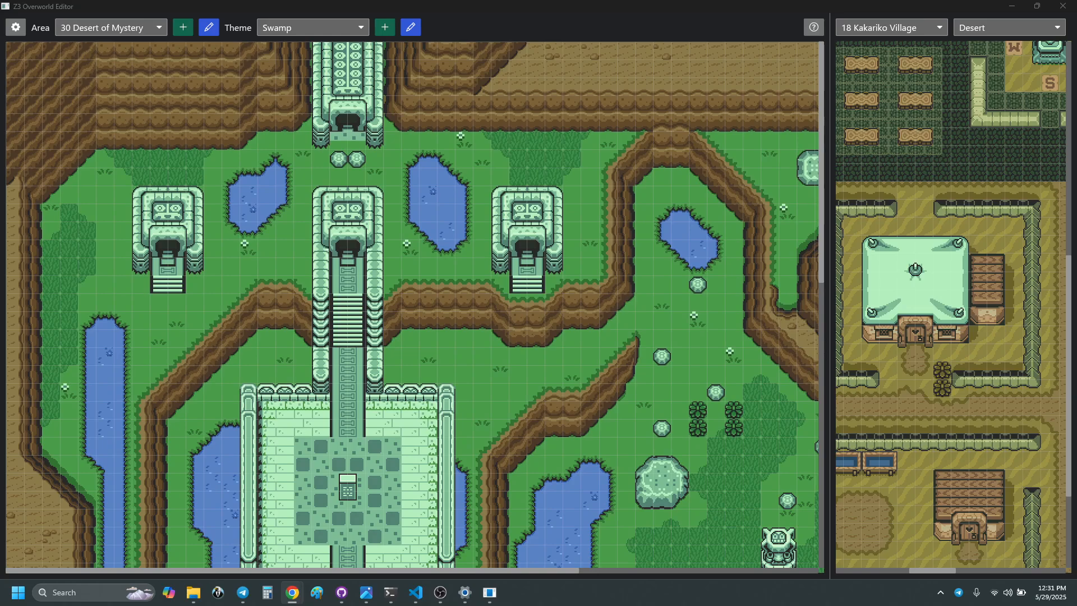
click(462, 139)
click(308, 28)
click(306, 43)
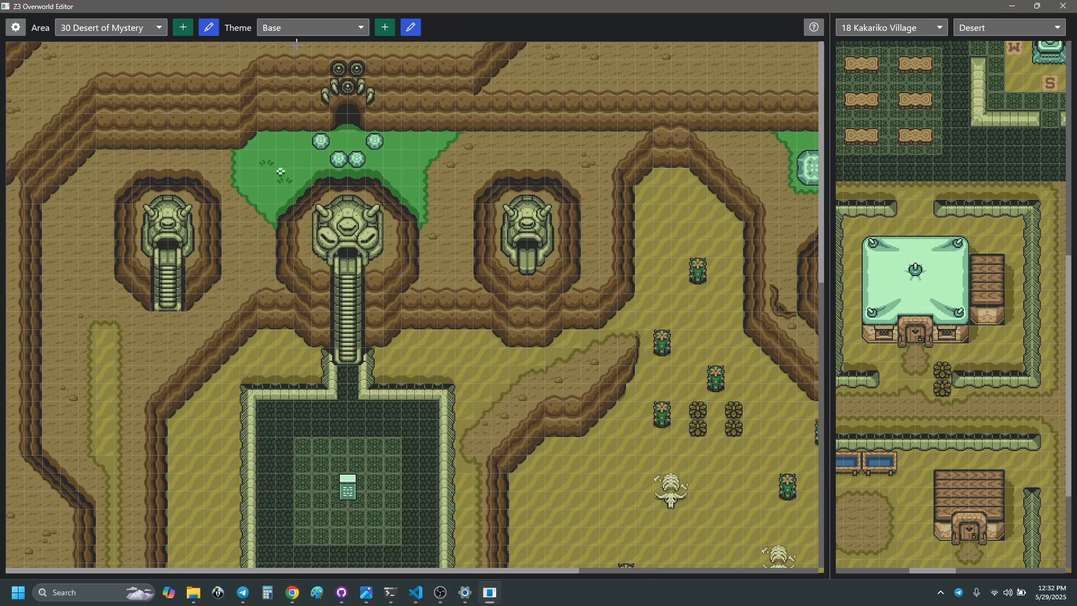
click(308, 34)
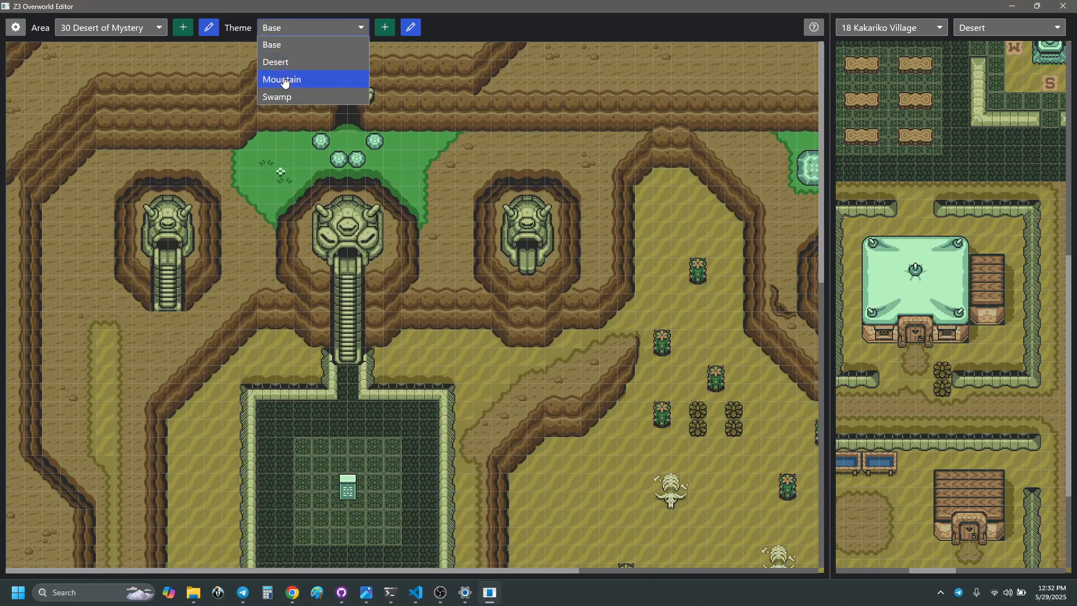
click(279, 96)
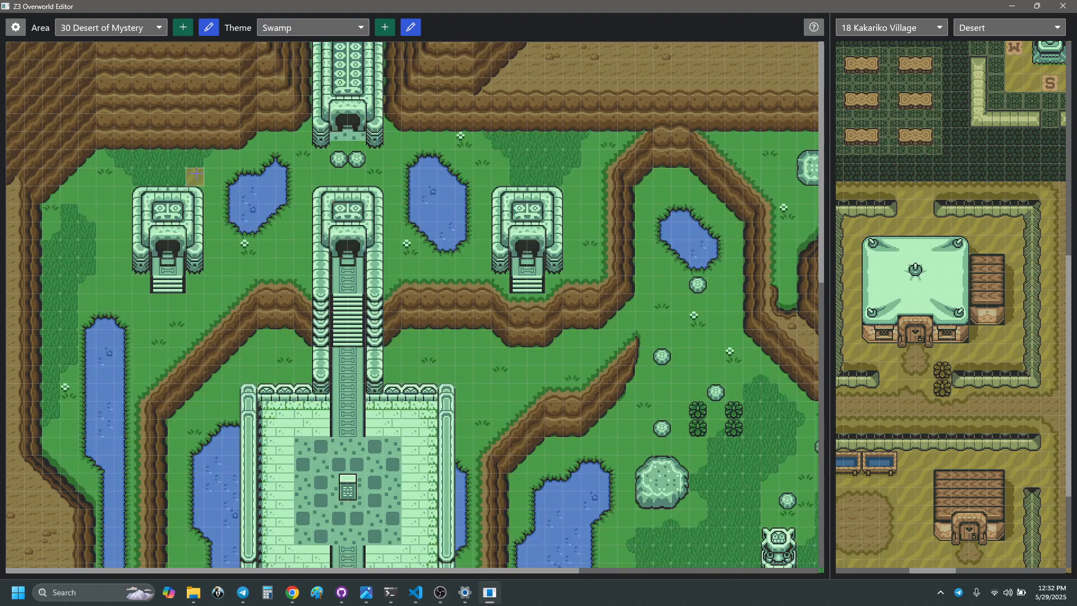
- Examine the stone temples, central stairway, walled courtyard and ponds of Desert of Mystery in the Swamp theme
ctrl+scroll(195, 174, up, 1)
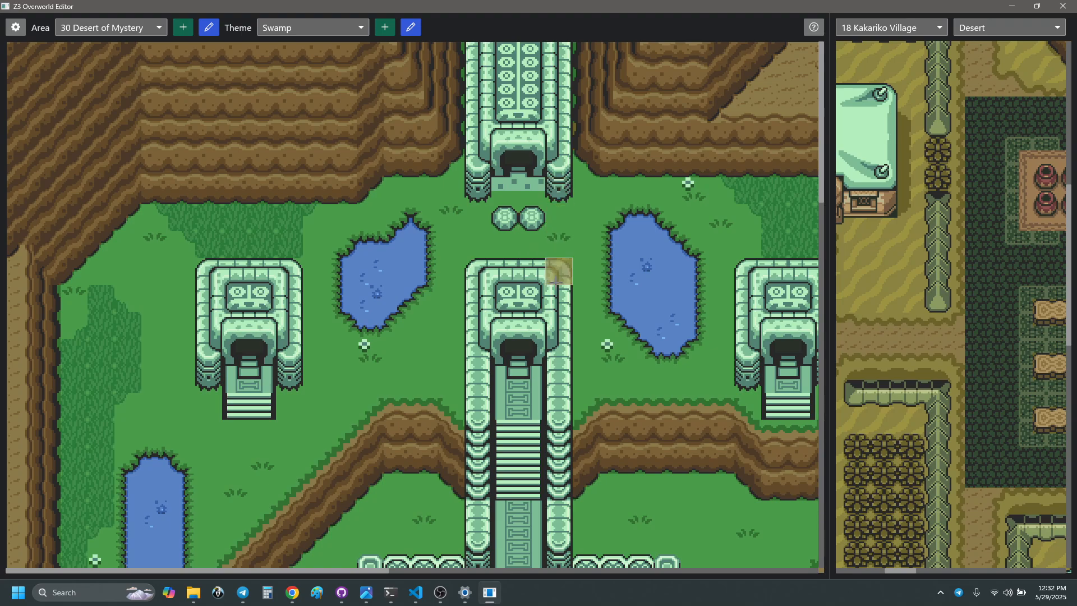
scroll(552, 230, down, 1)
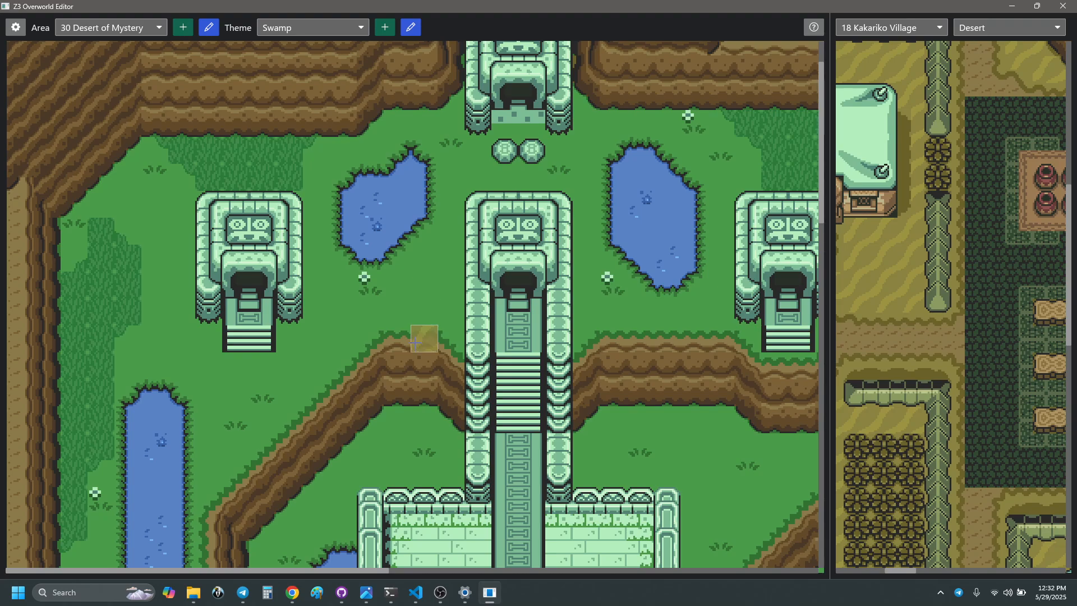
scroll(416, 341, down, 3)
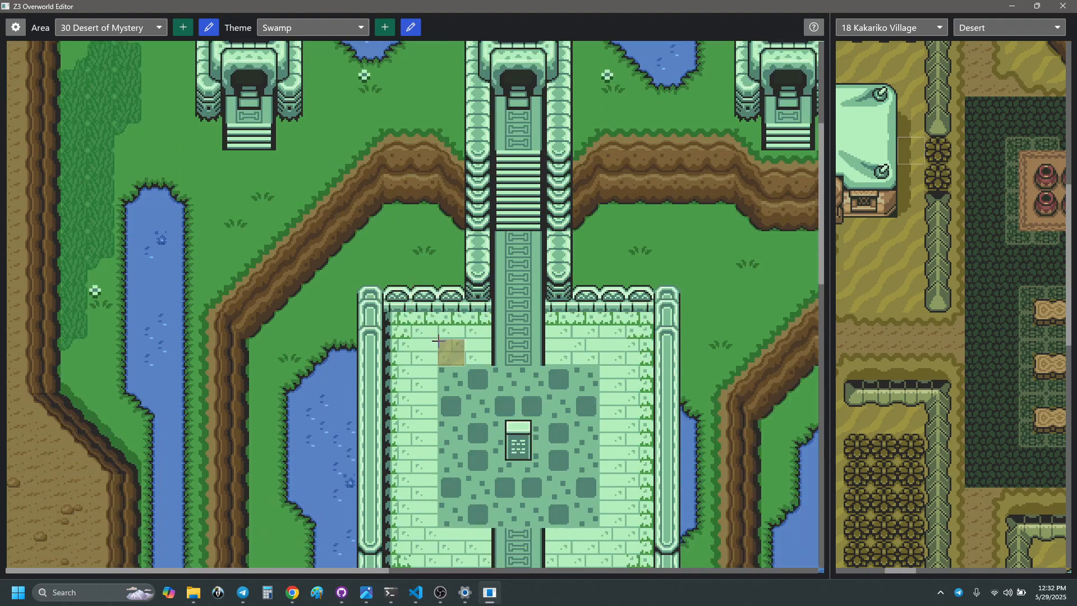
scroll(460, 368, down, 3)
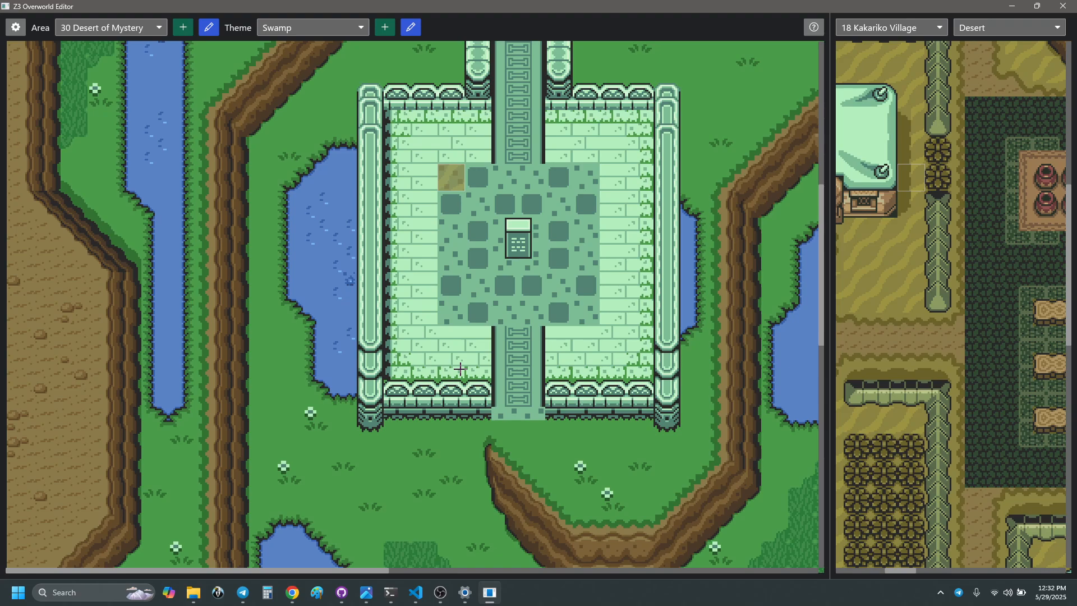
scroll(461, 368, up, 5)
scroll(483, 375, right, 1)
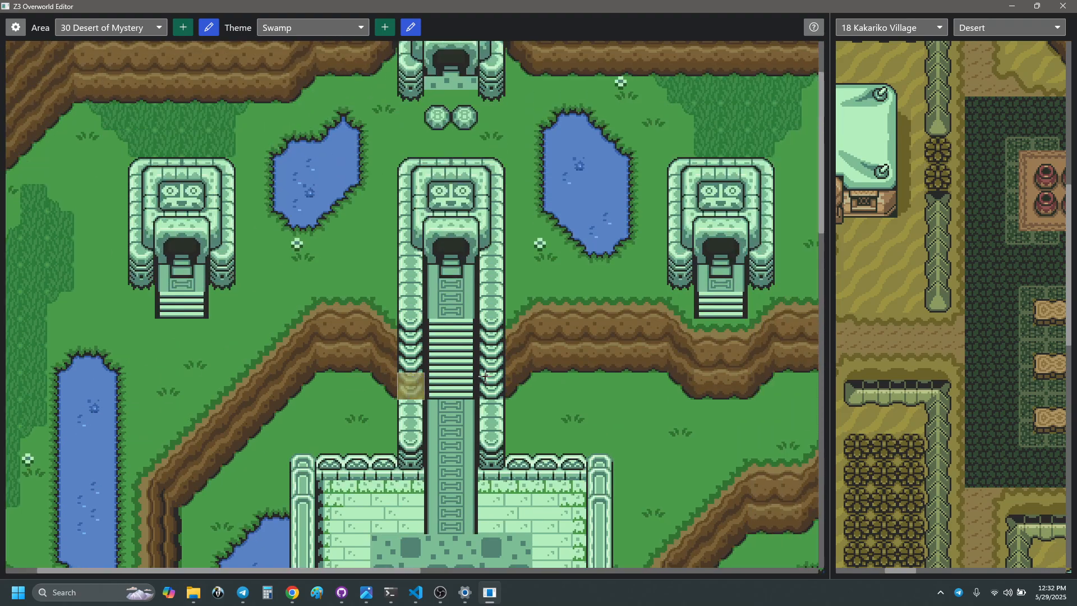
scroll(484, 375, right, 3)
scroll(470, 379, left, 4)
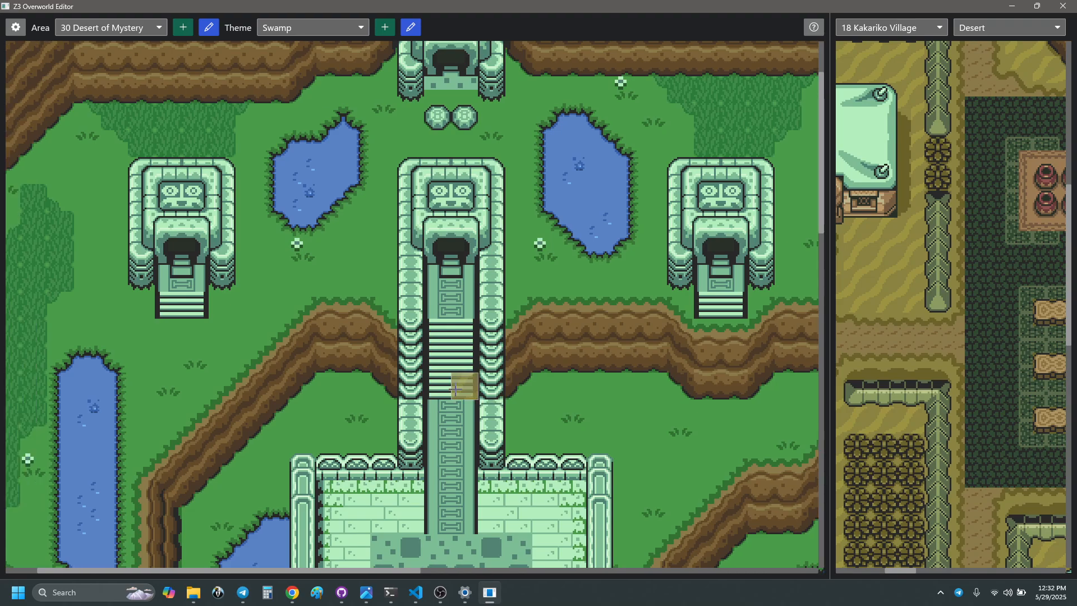
scroll(453, 391, right, 2)
scroll(453, 391, right, 1)
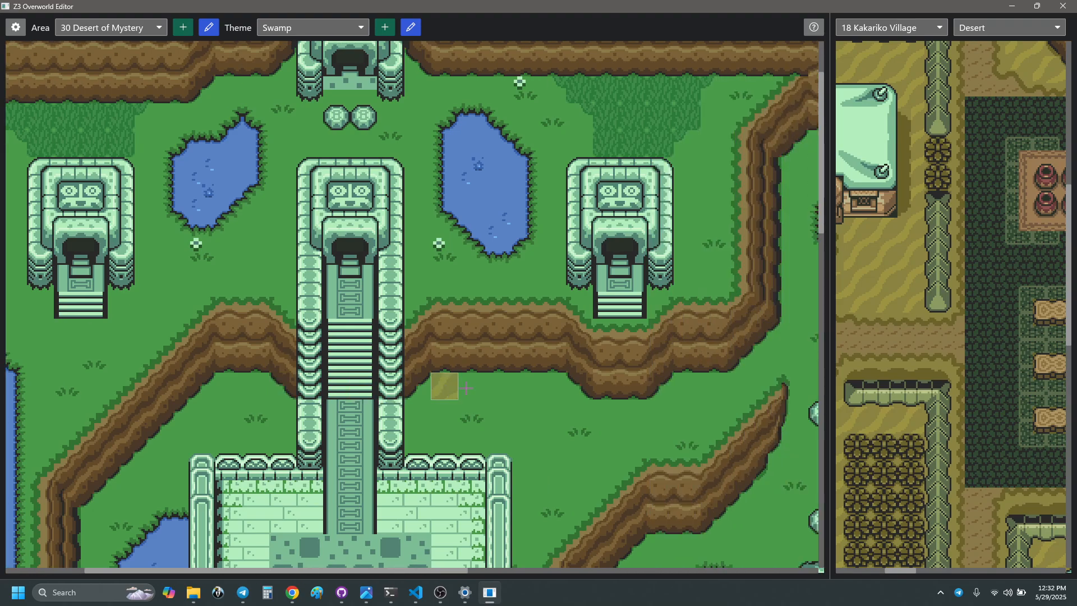
scroll(594, 392, up, 3)
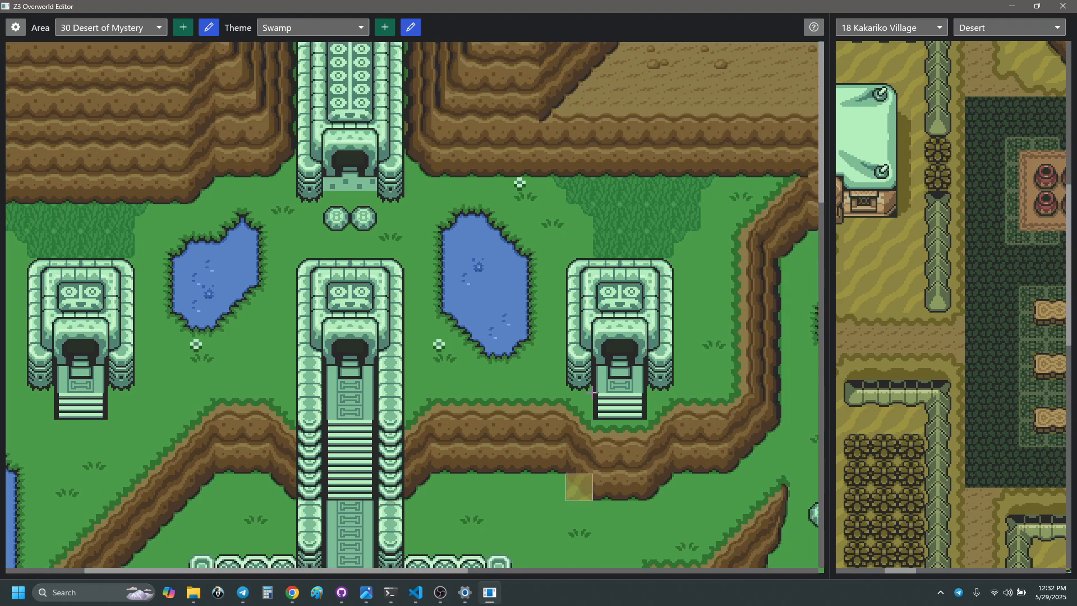
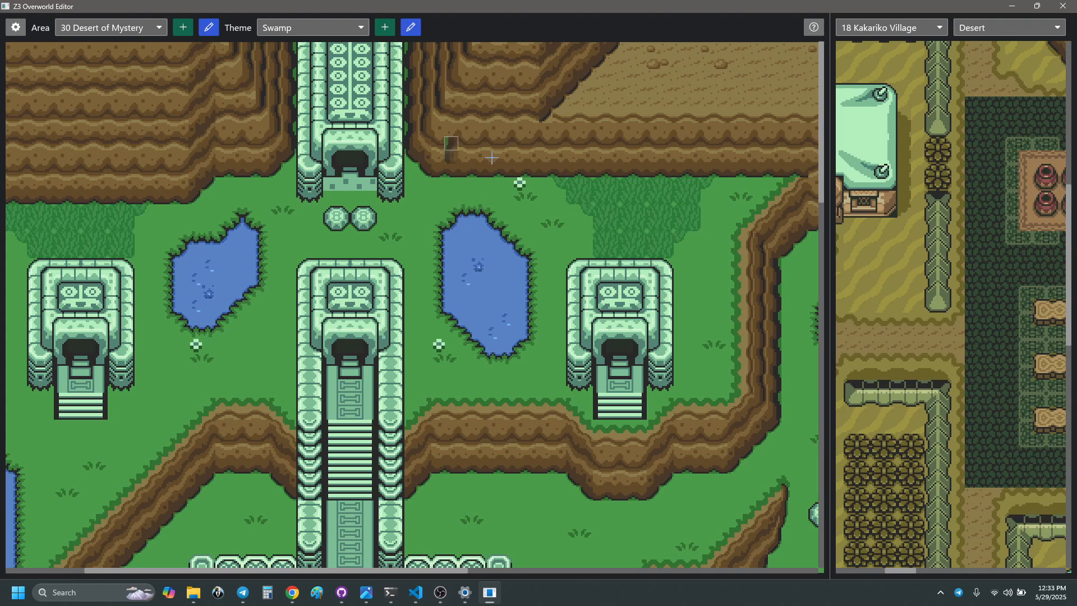
- Compare the terrain east of the Desert of Mystery temples between the Base and Swamp themes
scroll(515, 176, right, 5)
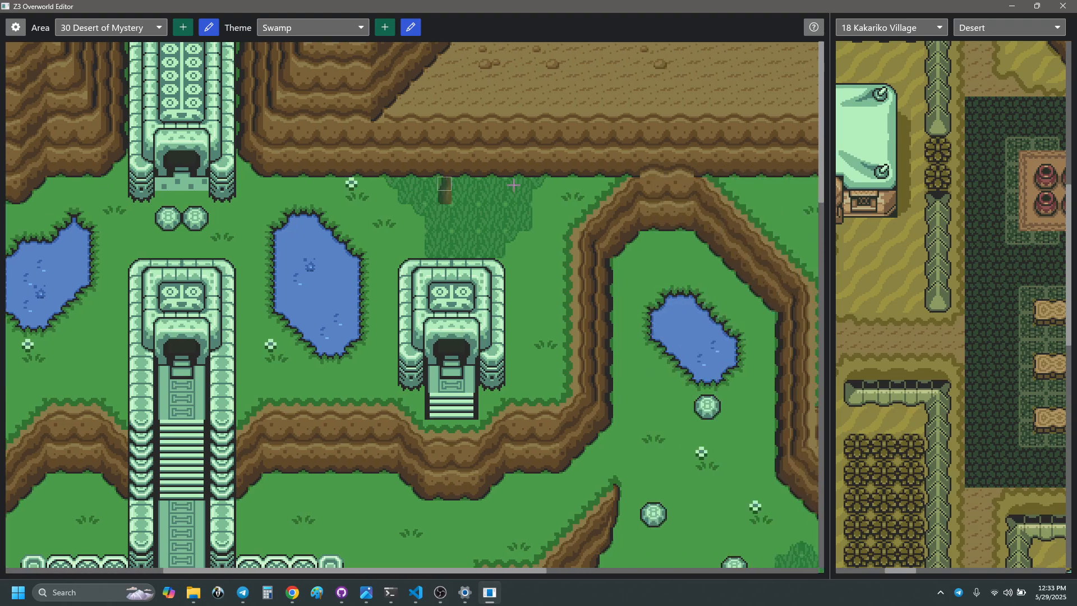
scroll(473, 203, right, 2)
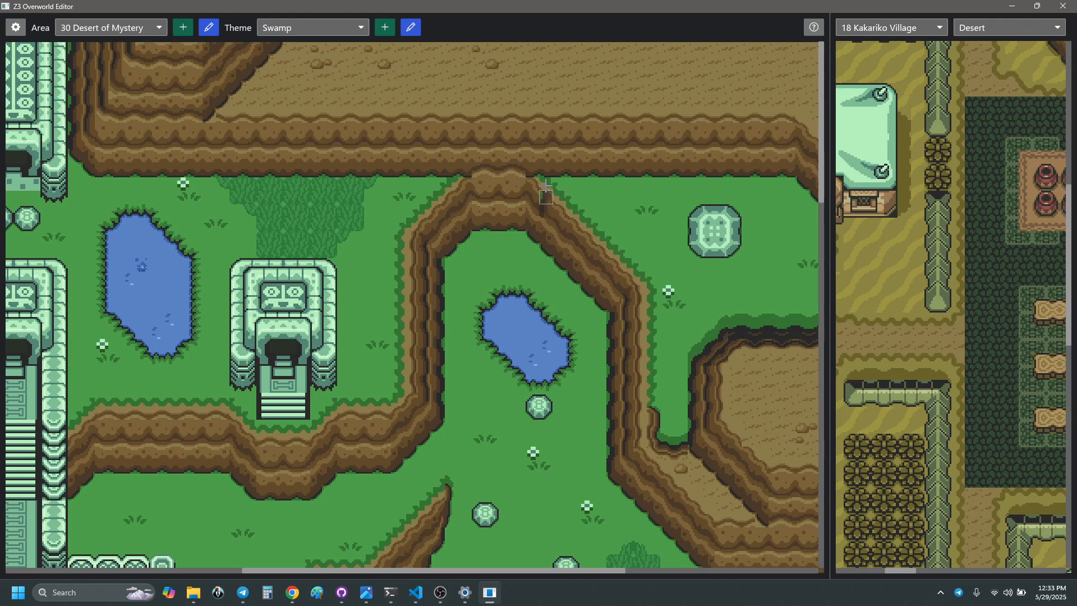
click(283, 30)
click(283, 46)
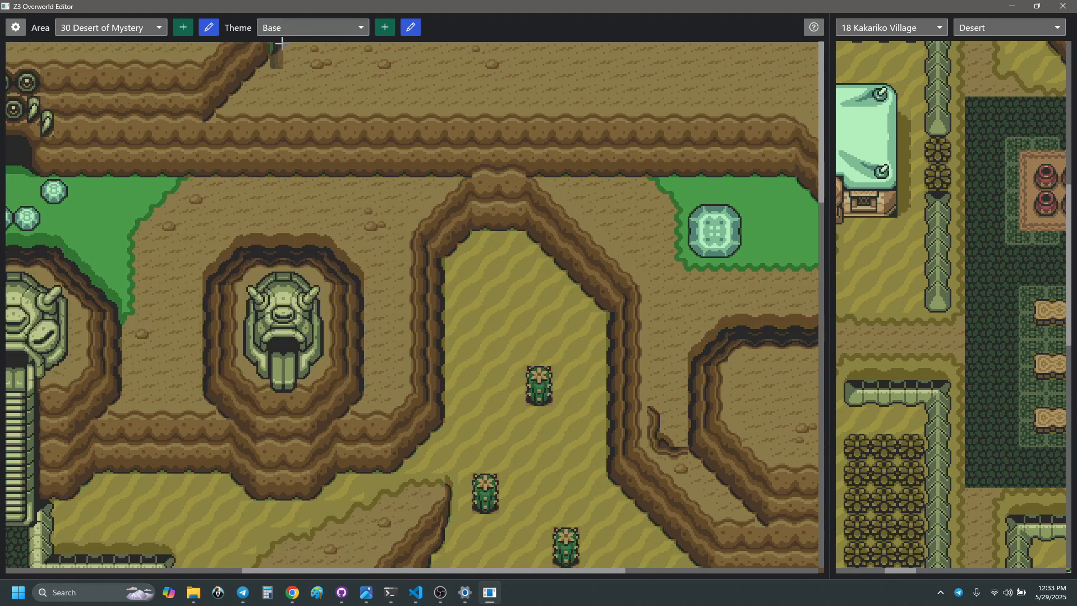
click(335, 31)
click(311, 99)
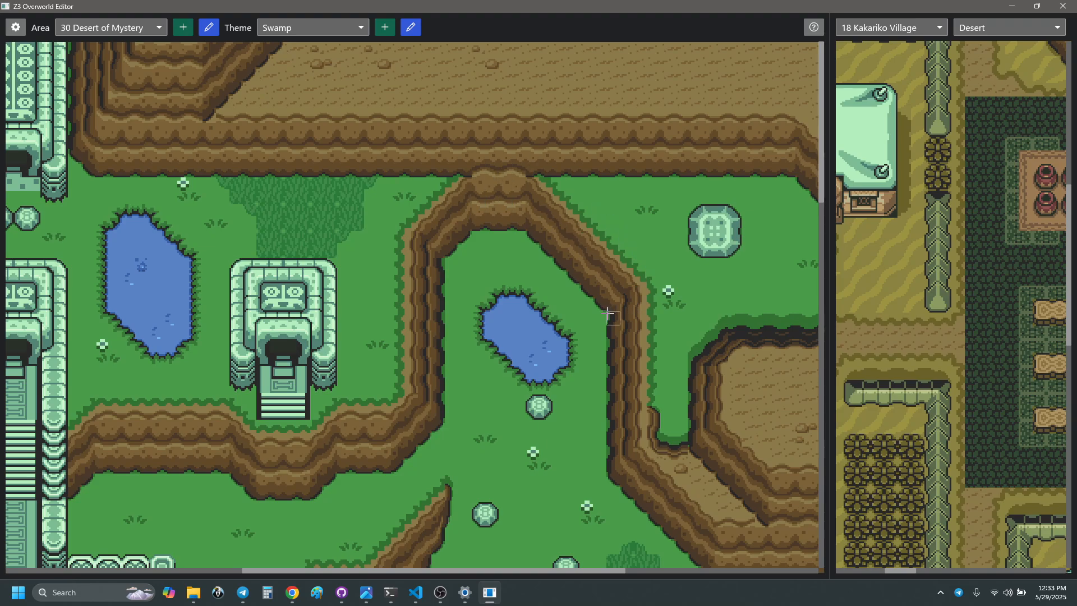
- Examine the Swamp-theme Desert of Mystery from the eastern cliffs and cave across the rocks and tall grass back to the central courtyard
scroll(608, 312, right, 7)
scroll(585, 223, down, 4)
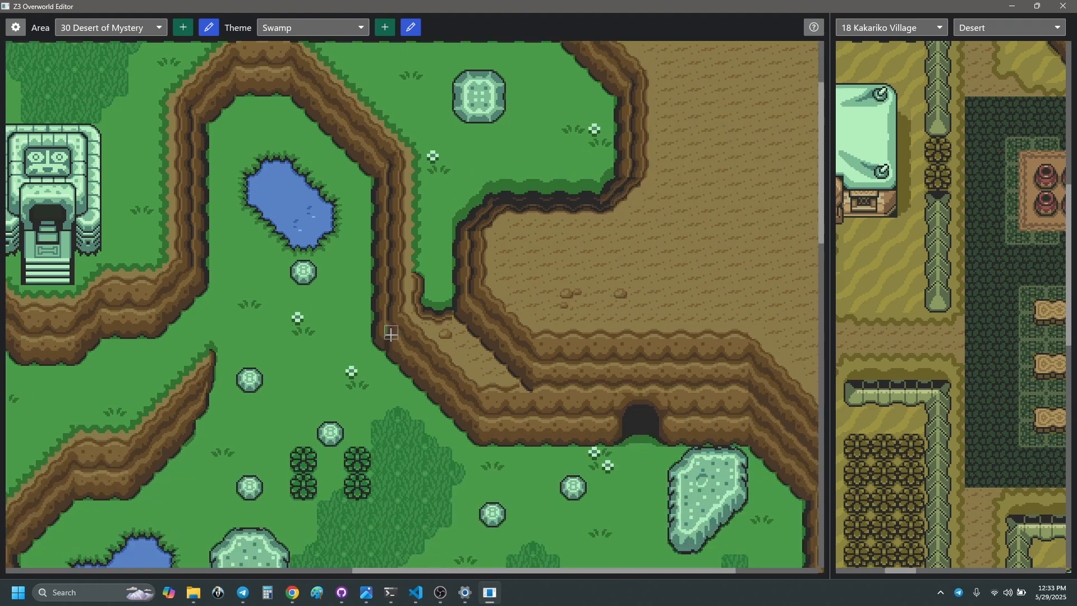
scroll(521, 370, down, 2)
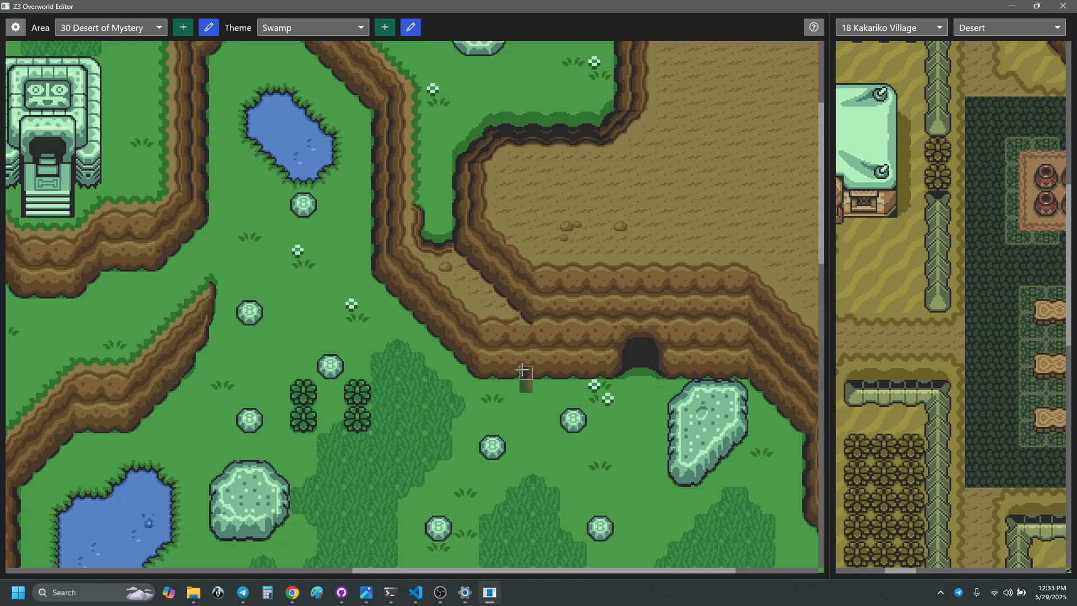
scroll(478, 367, left, 4)
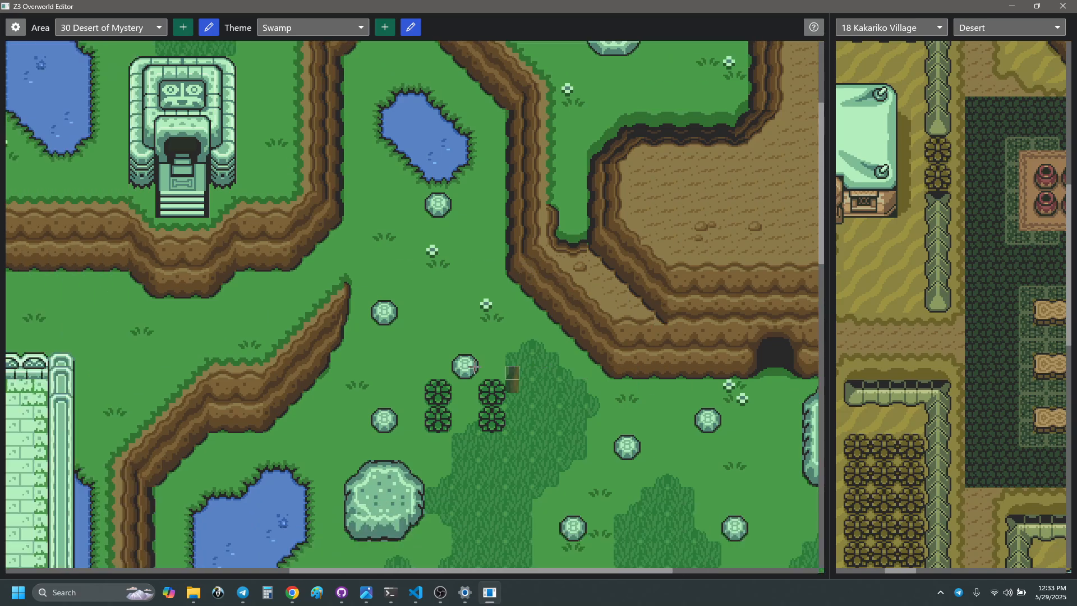
scroll(475, 366, left, 6)
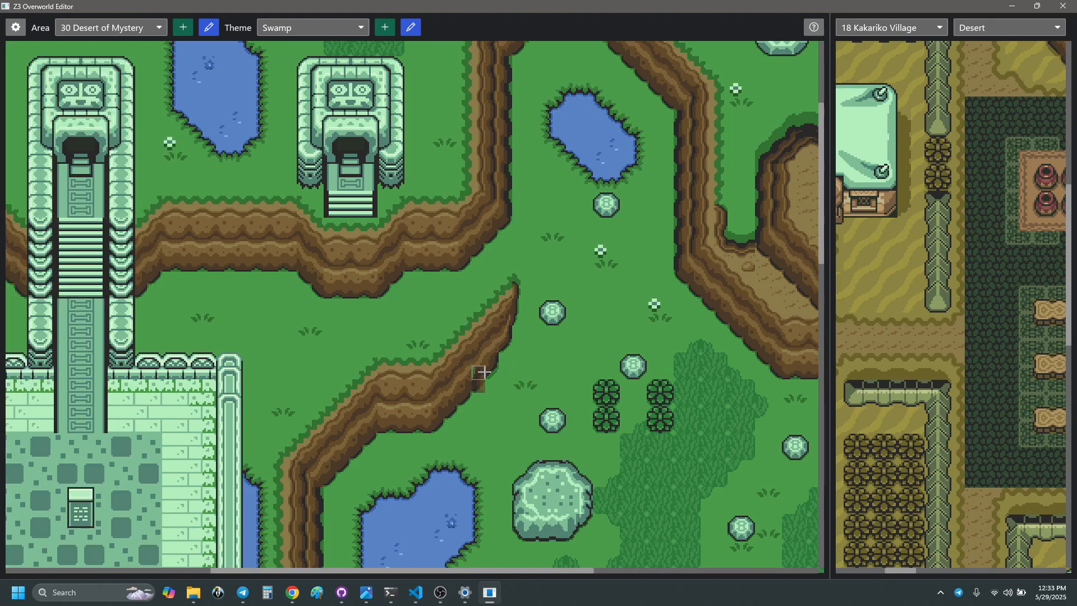
scroll(486, 372, left, 2)
scroll(485, 375, left, 8)
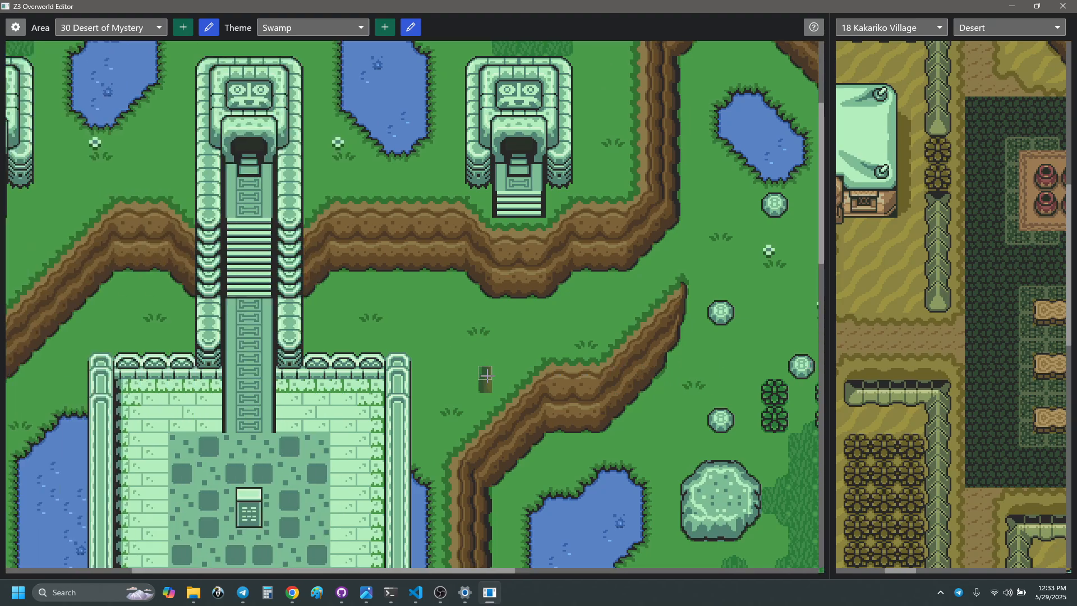
scroll(486, 375, left, 1)
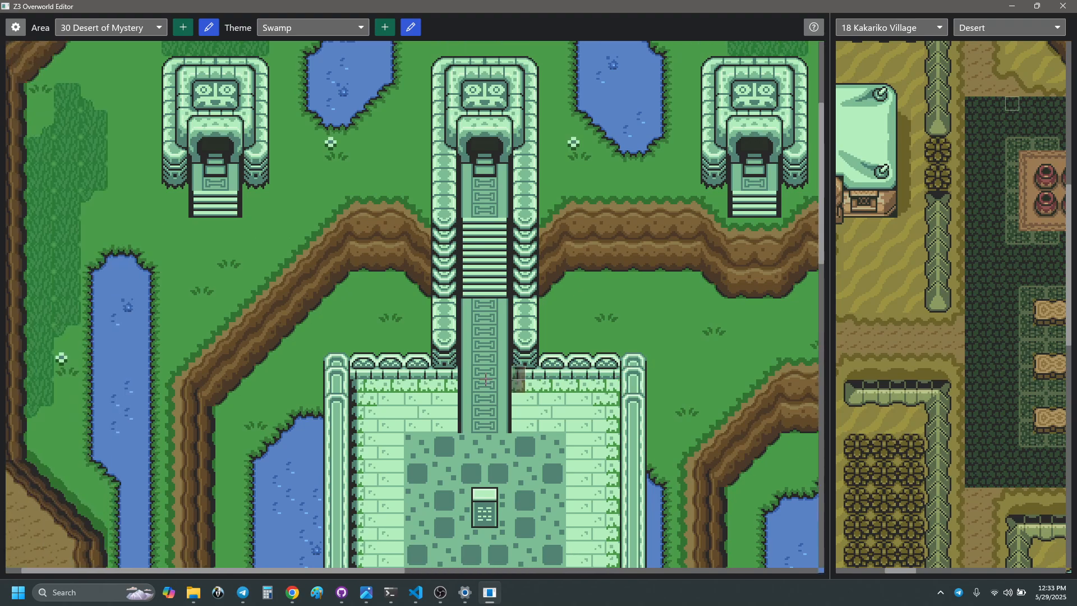
scroll(488, 377, left, 1)
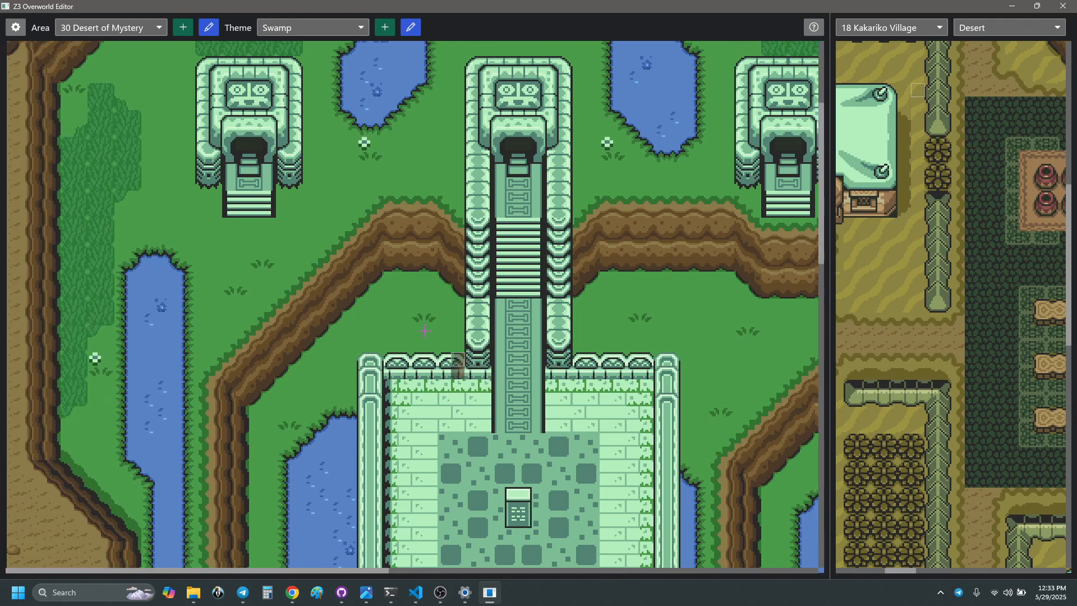
- Compare the temple courtyard of 30 Desert of Mystery in the Base theme with its Swamp theme version
scroll(392, 328, down, 3)
scroll(422, 330, down, 3)
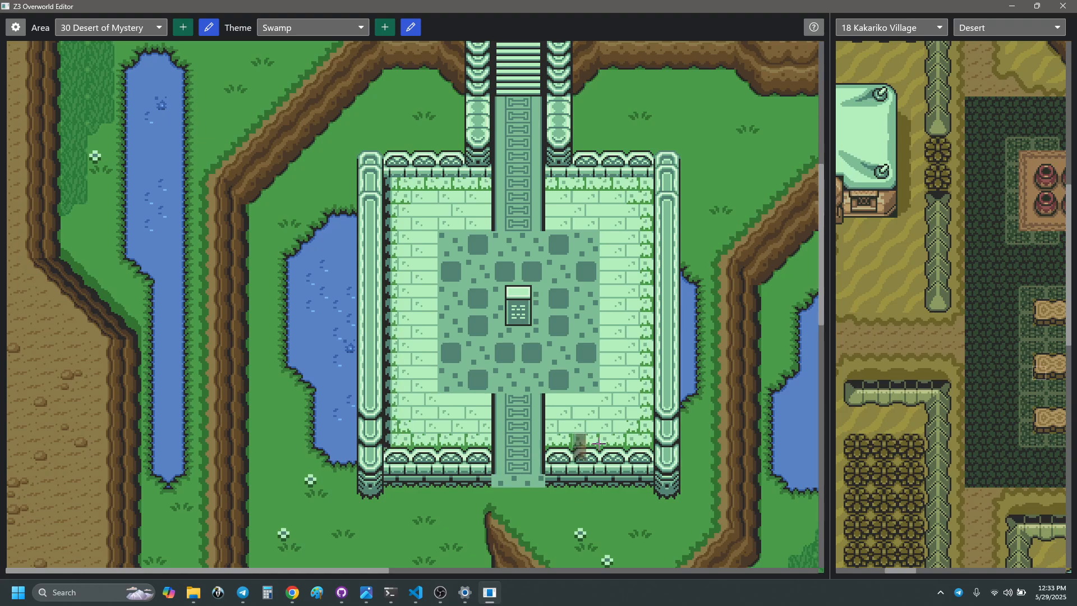
scroll(525, 334, up, 4)
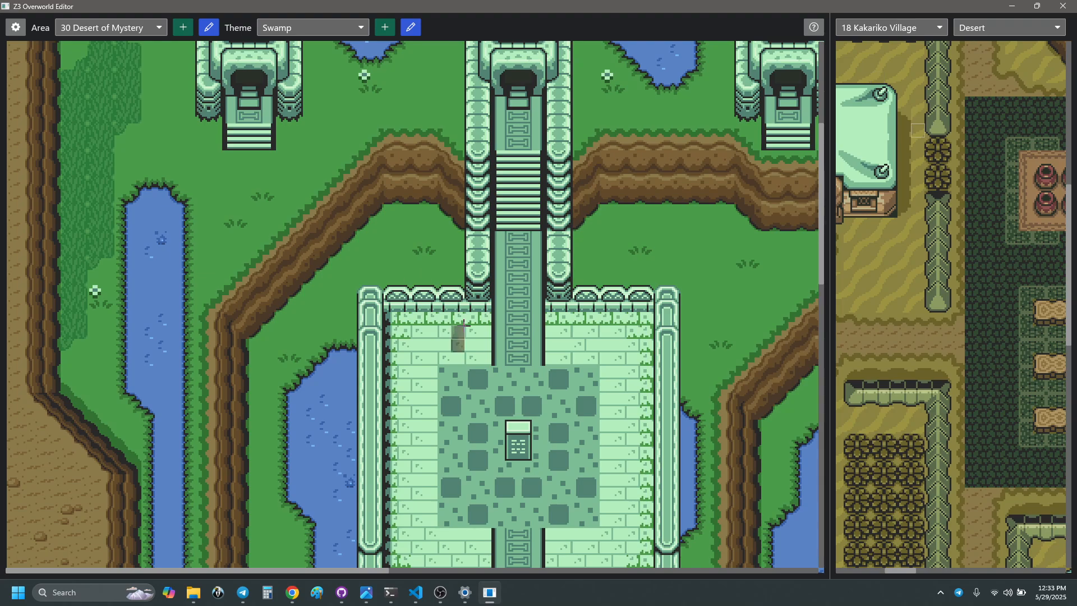
click(308, 28)
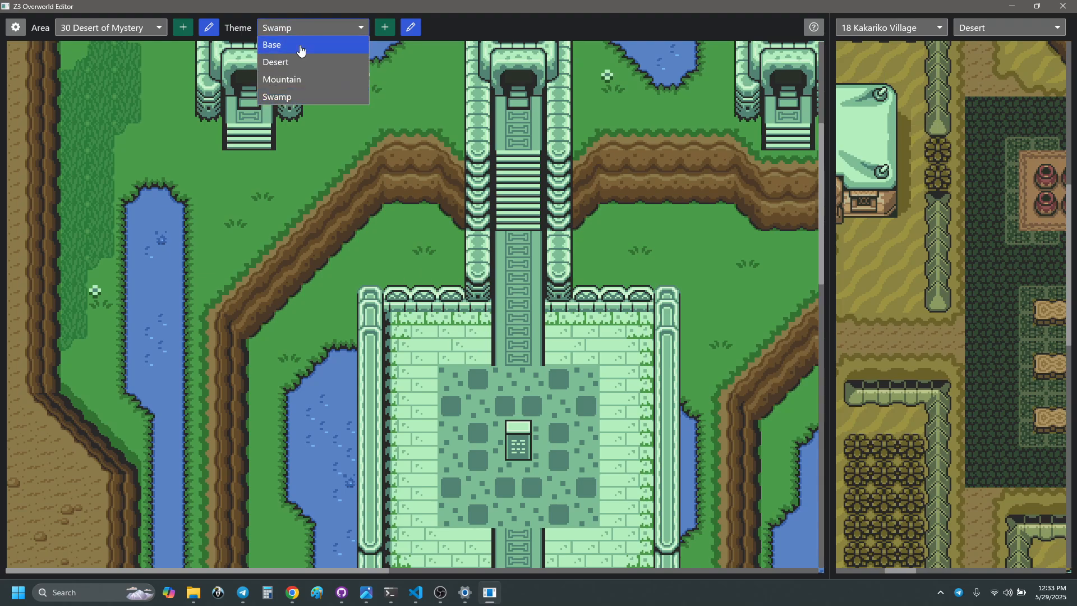
click(300, 45)
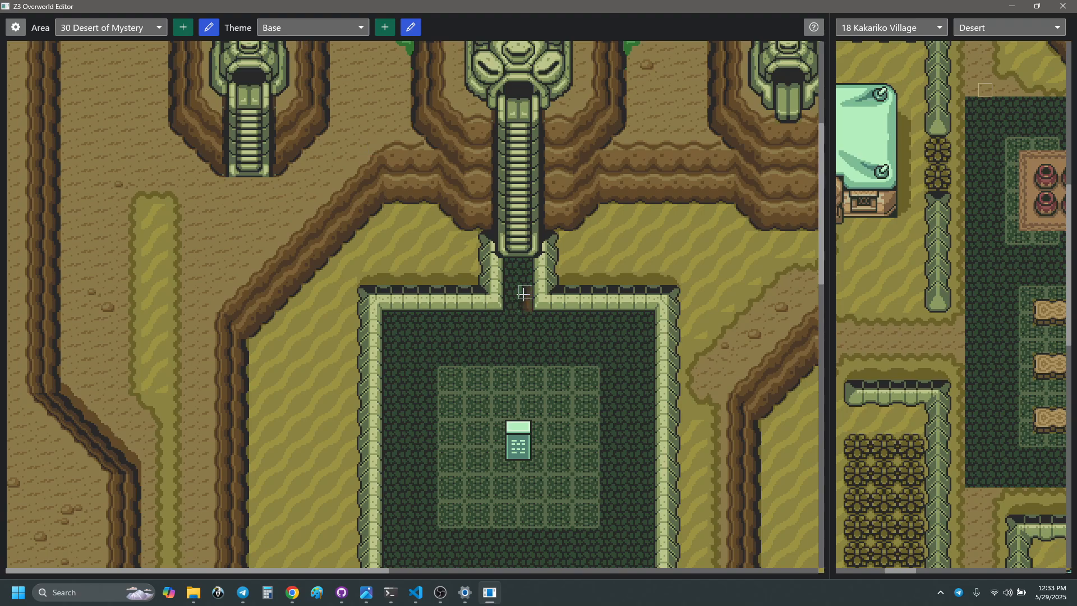
click(298, 28)
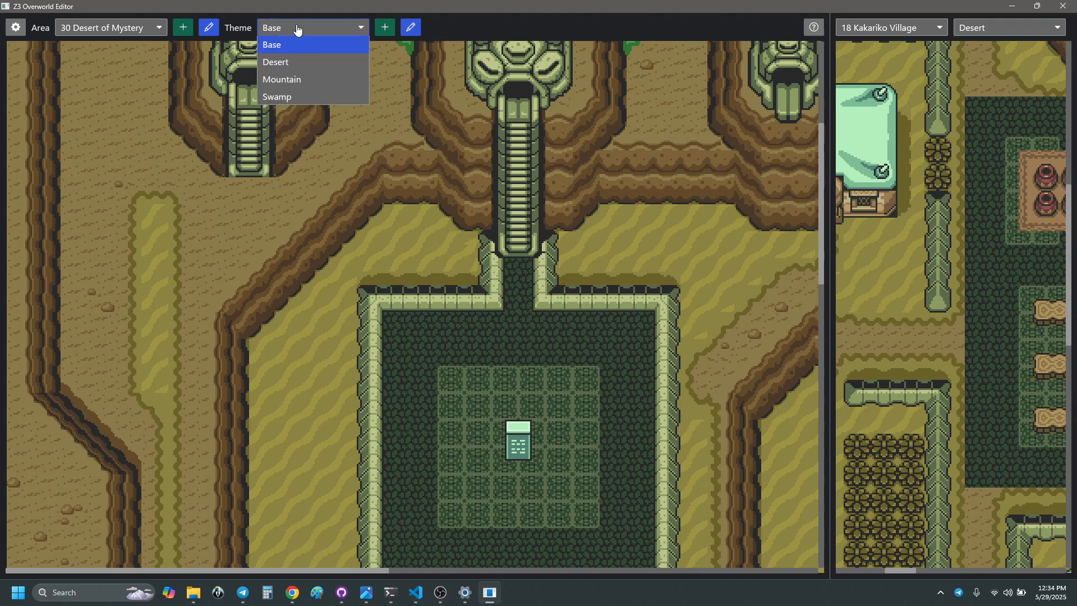
click(285, 98)
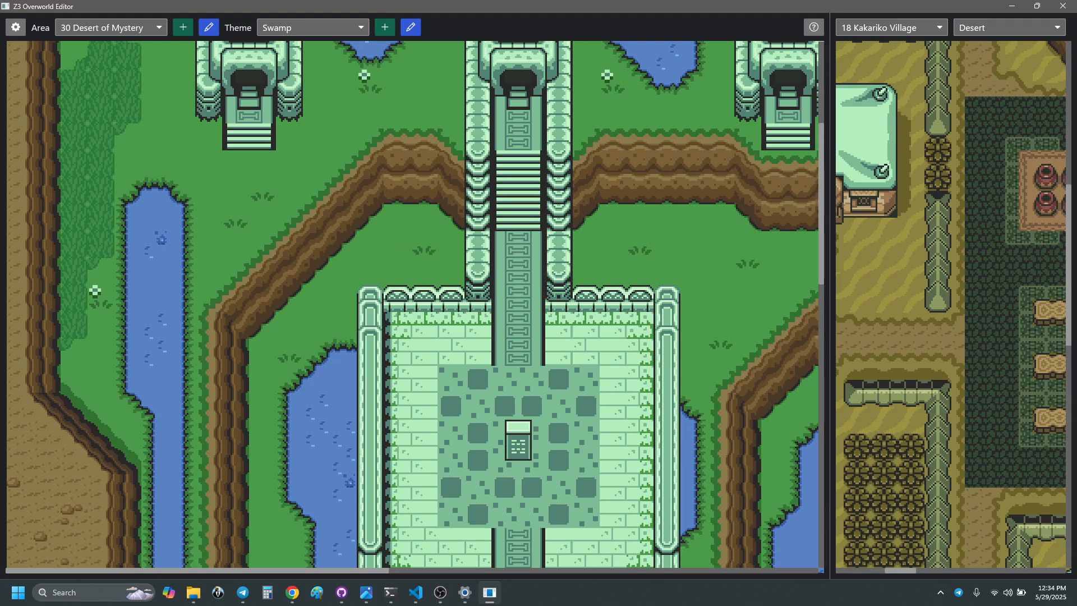
- Switch to light_world_with_numbers.png in Photos, examine the desert courtyard with the stone tablet, and return to Z3 Overworld Editor
key(alt+Tab)
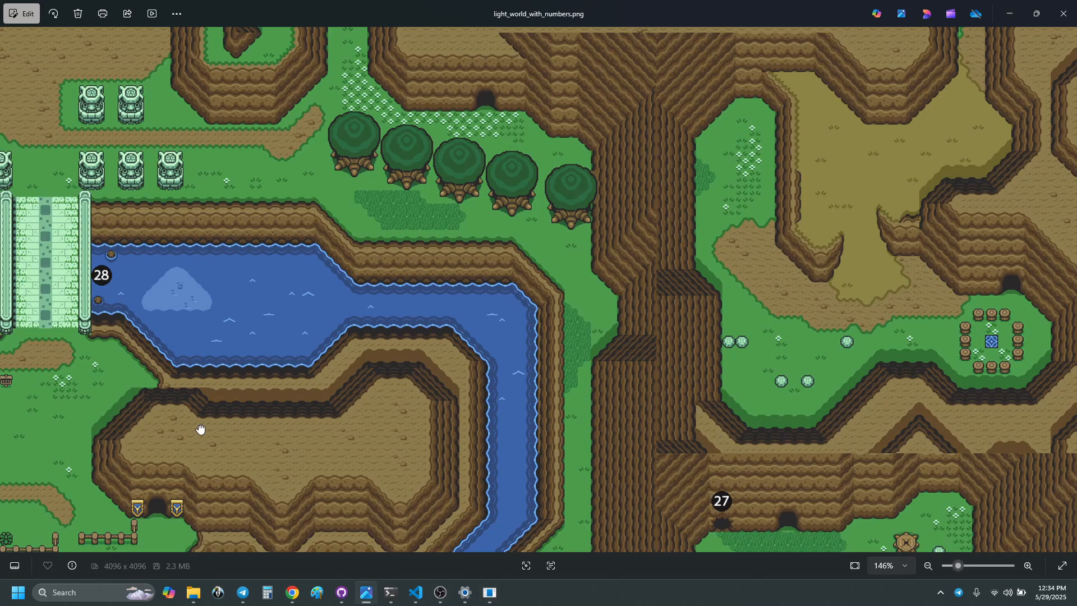
drag(200, 431, 908, 171)
drag(375, 359, 893, 141)
drag(247, 387, 979, 161)
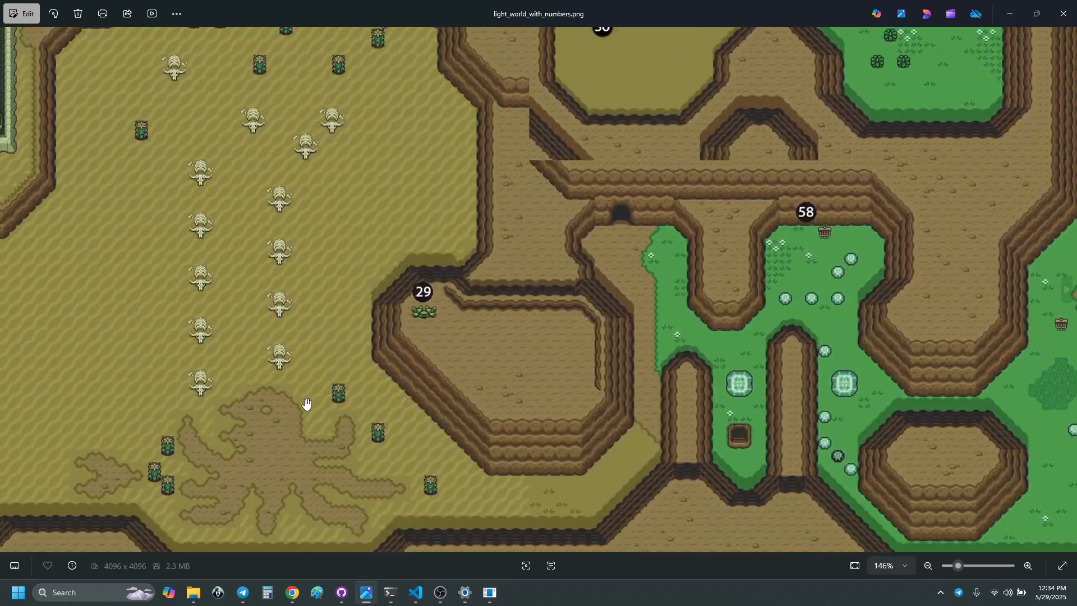
drag(305, 405, 894, 507)
drag(404, 194, 434, 371)
scroll(224, 322, up, 2)
scroll(224, 322, up, 3)
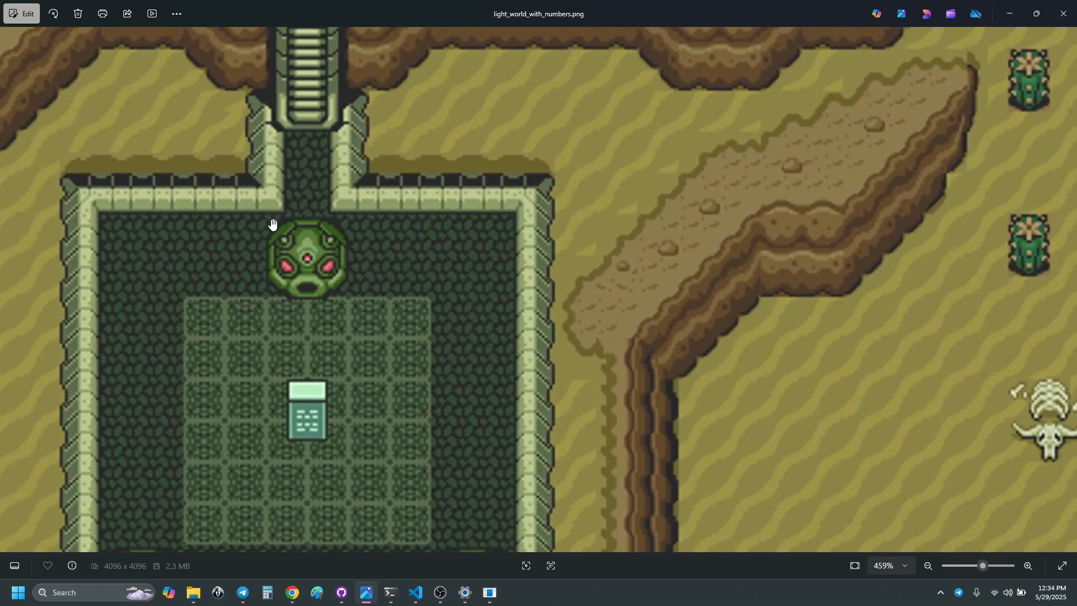
click(1011, 13)
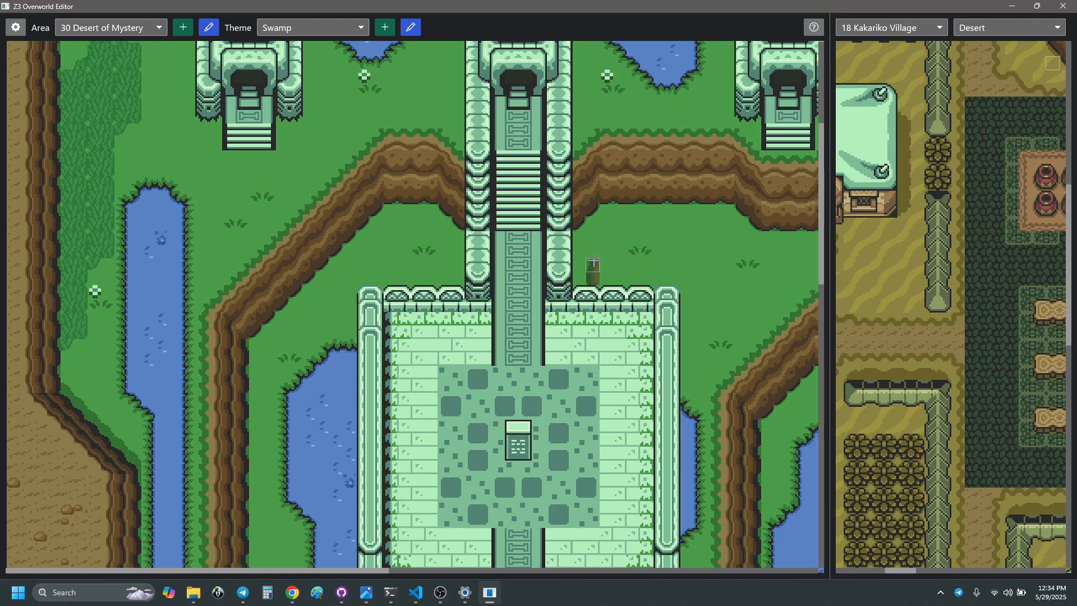
- Examine the terrain east of the temple courtyard, comparing the Base theme with the Swamp theme
shift+scroll(603, 279, right, 3)
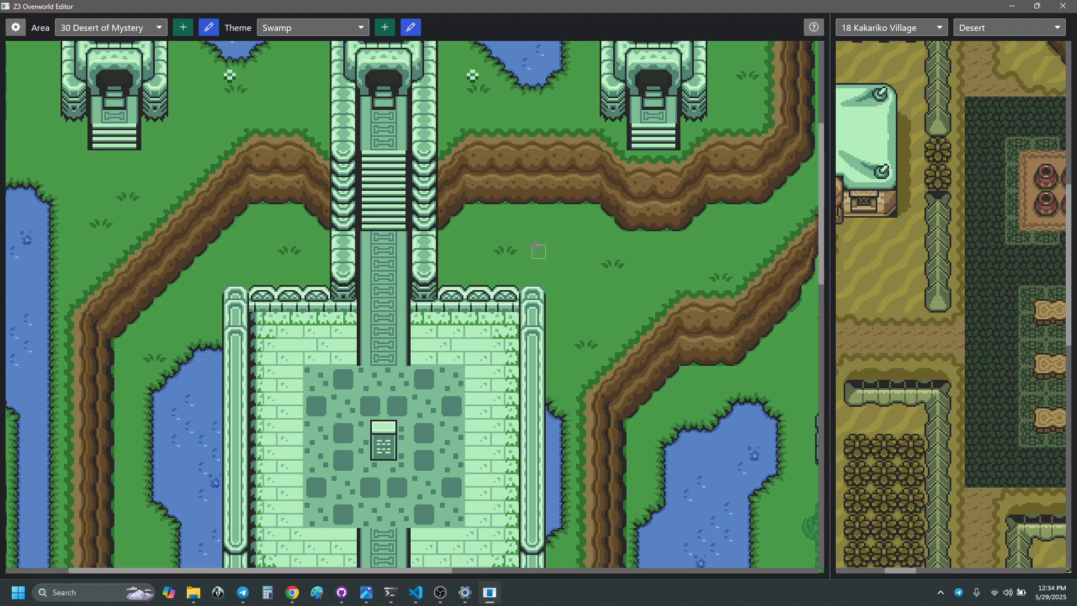
scroll(485, 157, right, 3)
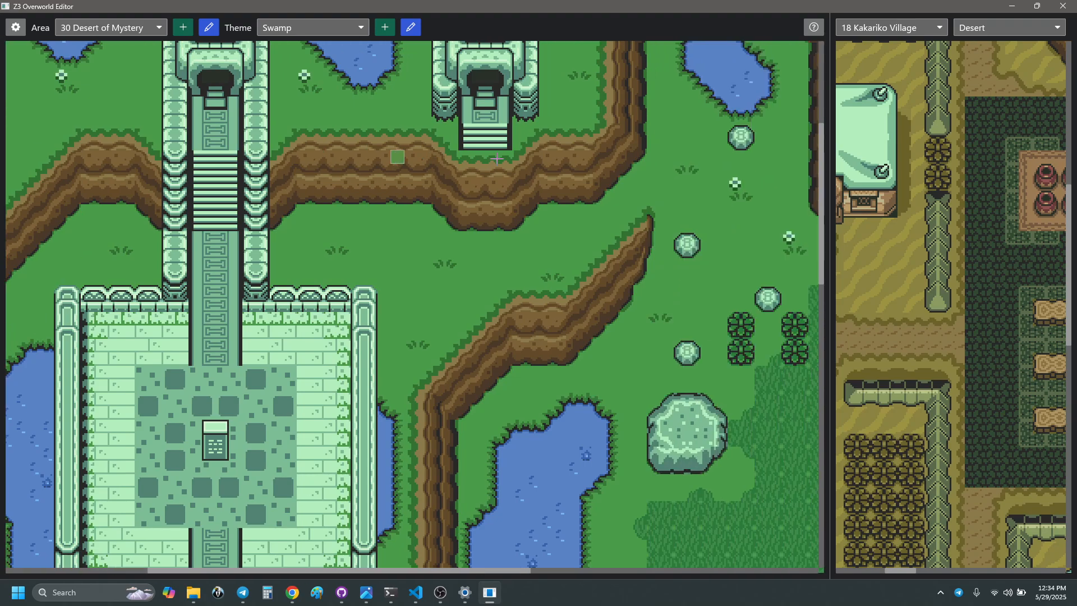
scroll(614, 264, right, 4)
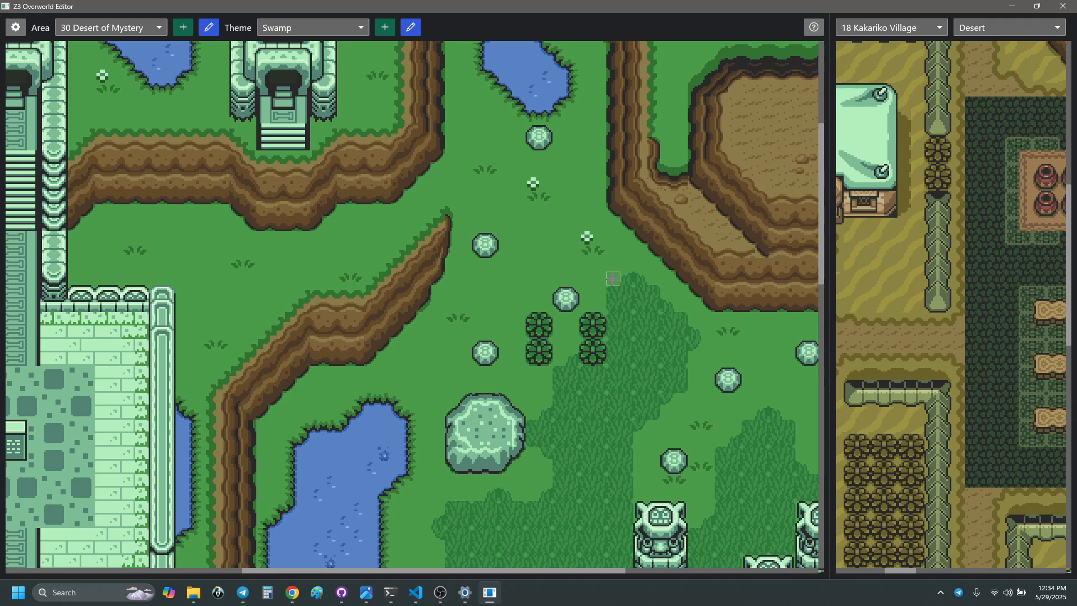
scroll(647, 305, right, 1)
scroll(647, 305, right, 2)
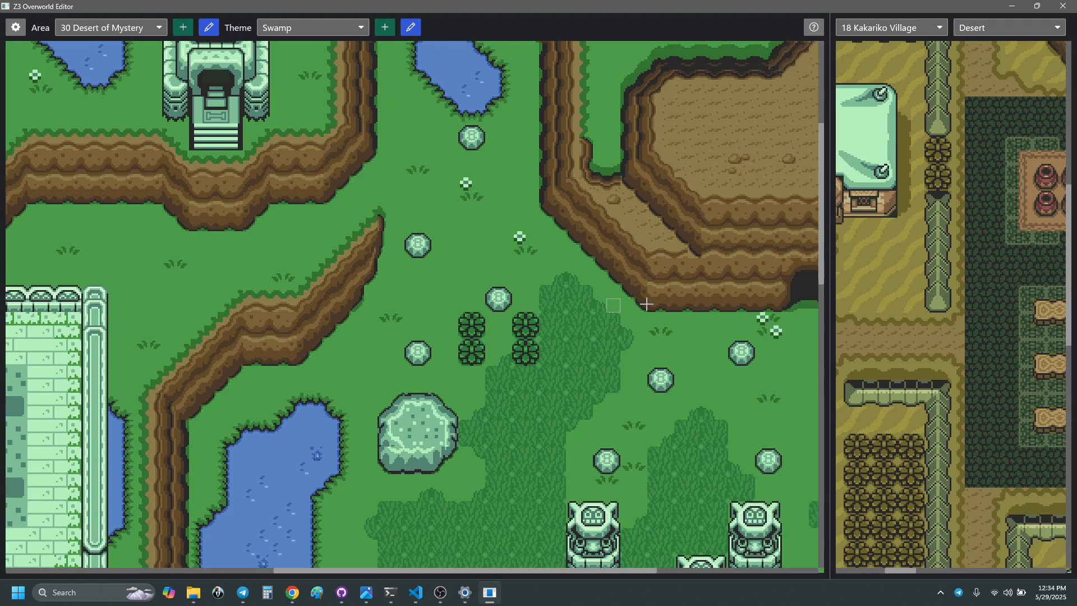
scroll(646, 304, right, 1)
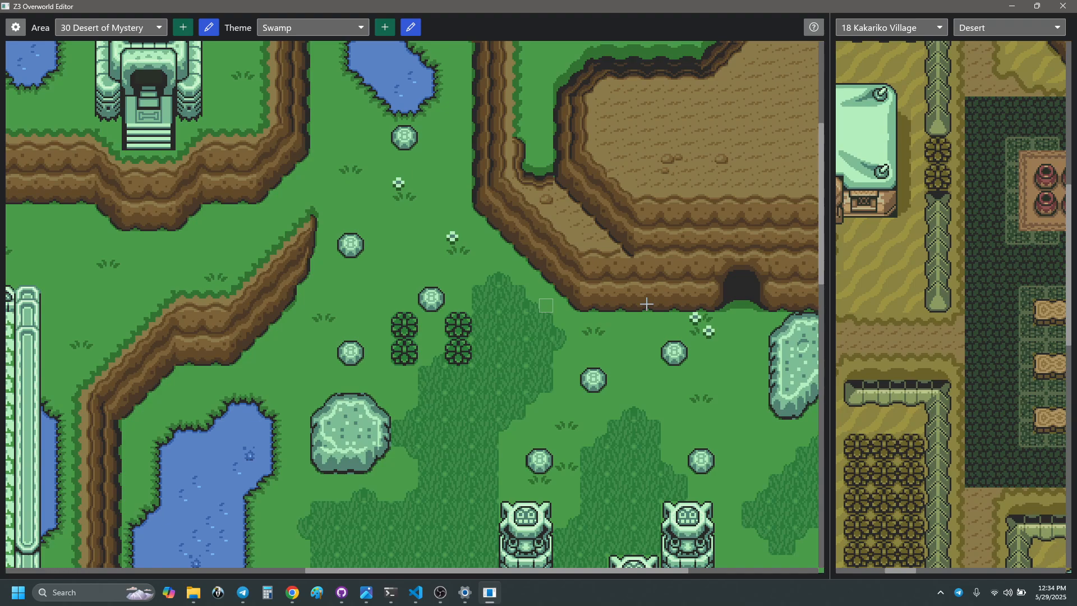
scroll(647, 304, right, 2)
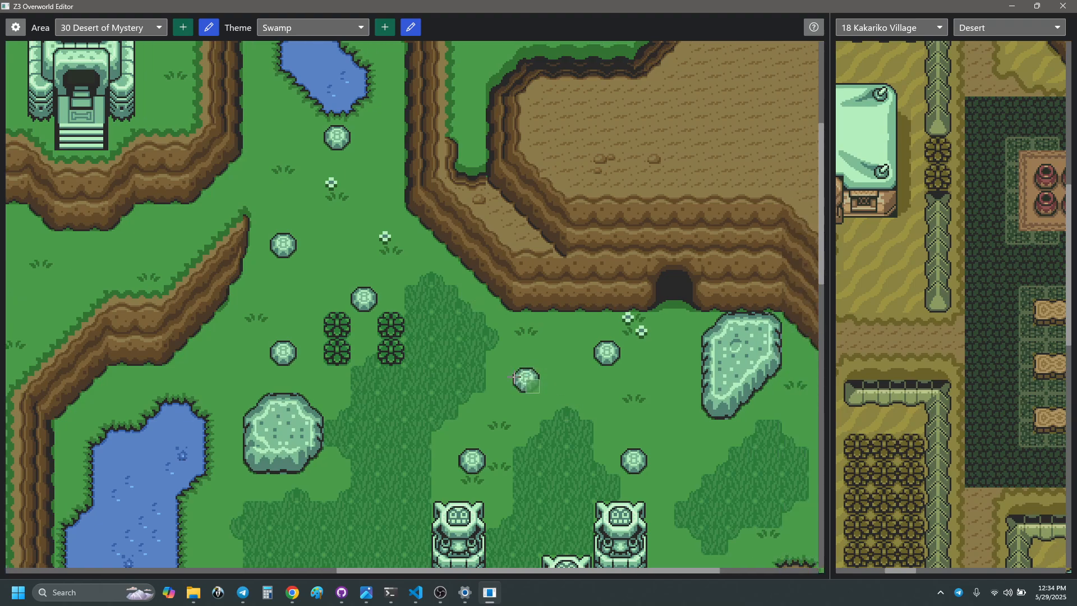
click(299, 32)
click(292, 41)
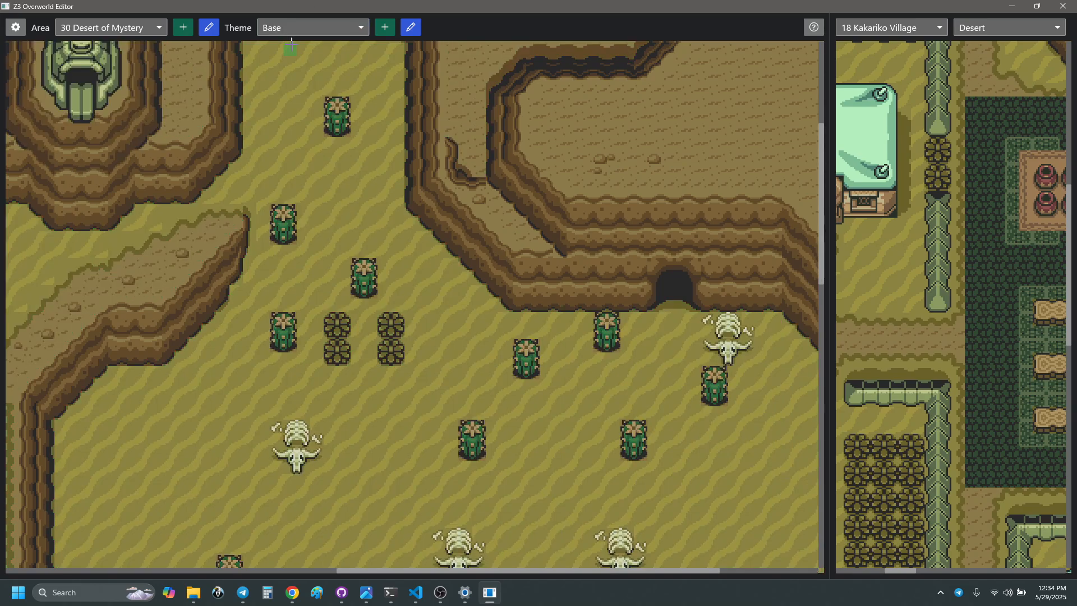
click(321, 34)
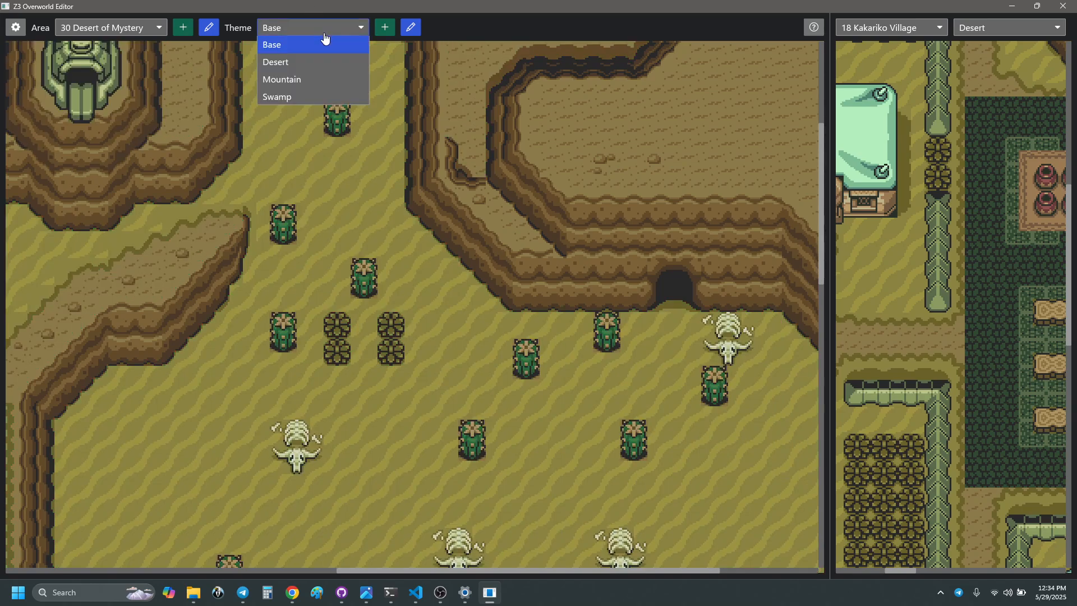
click(288, 96)
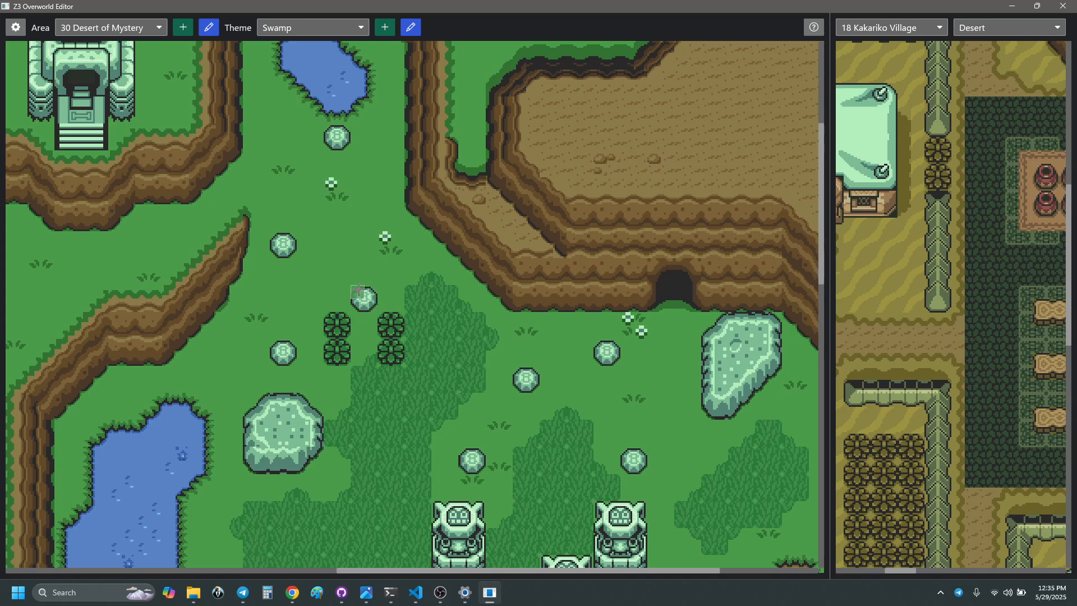
- Examine the Swamp theme's statues, ponds and cliffs along the eastern and southern parts of Desert of Mystery
scroll(674, 353, down, 1)
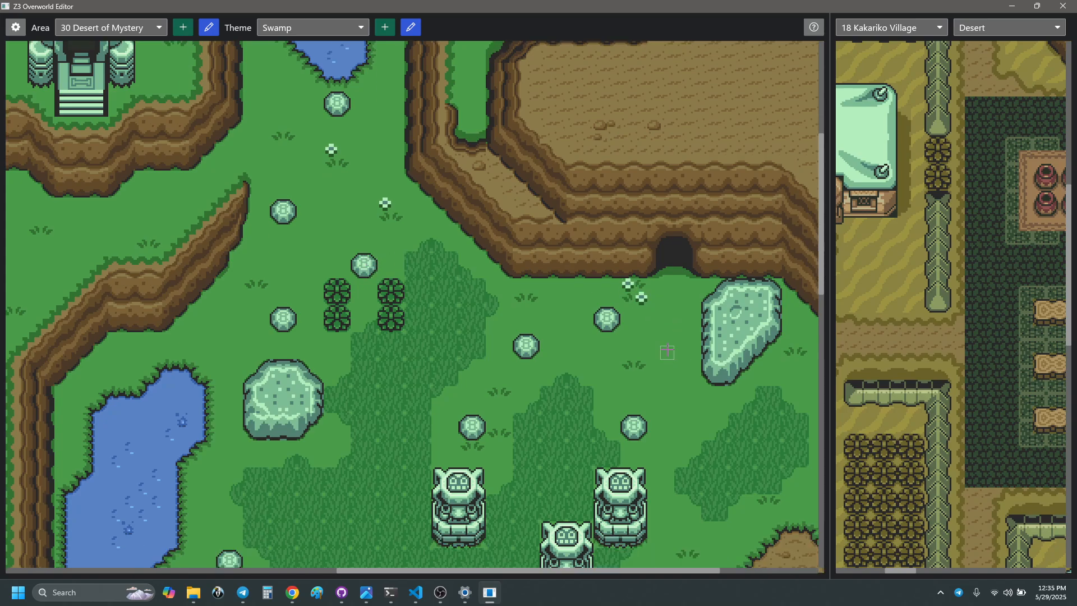
scroll(670, 351, right, 3)
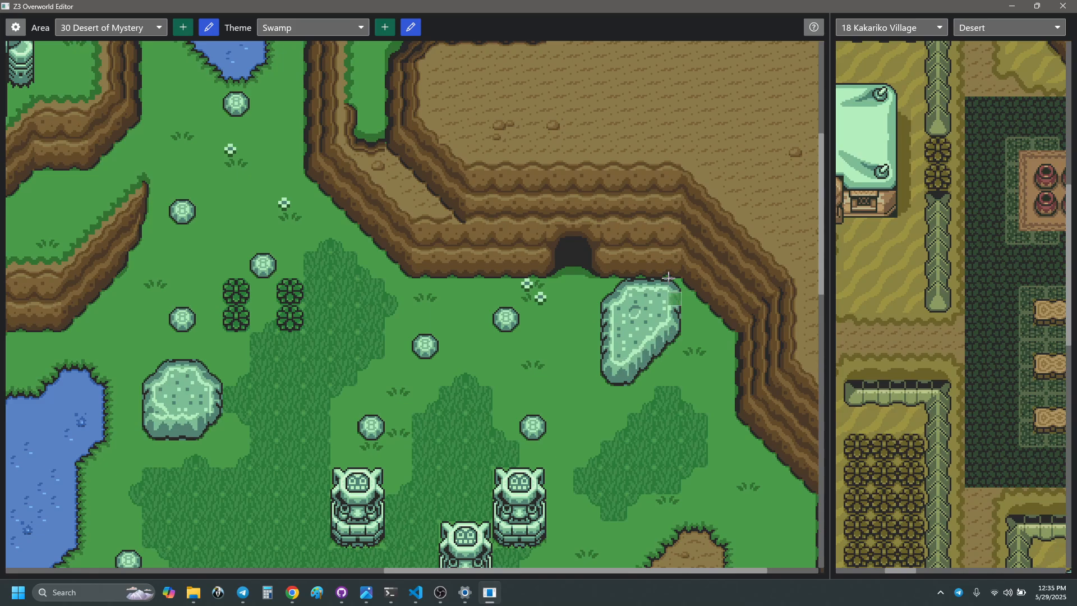
scroll(665, 308, down, 5)
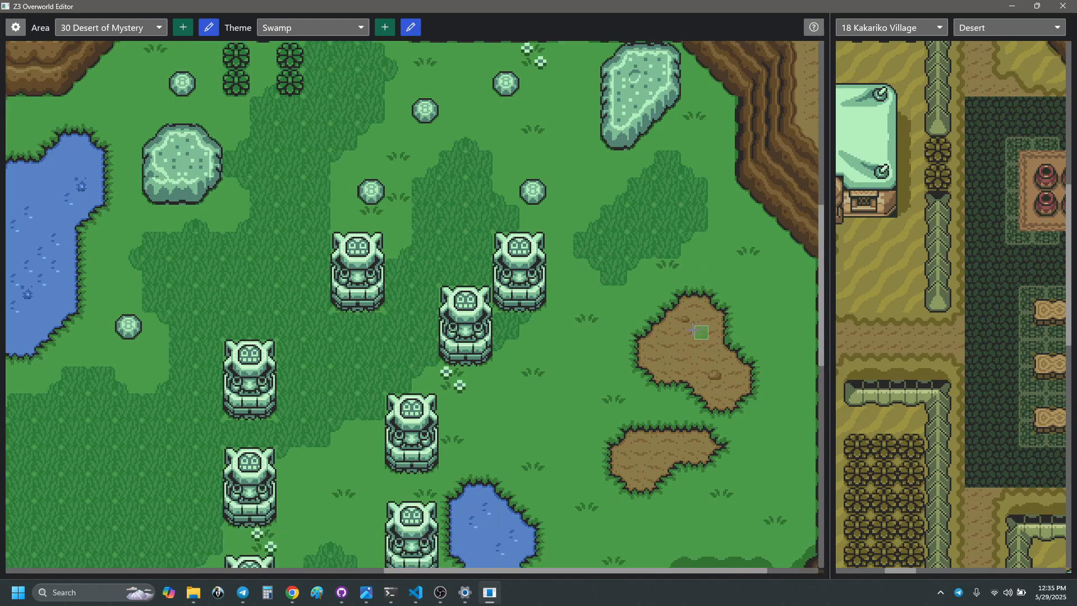
scroll(694, 330, right, 2)
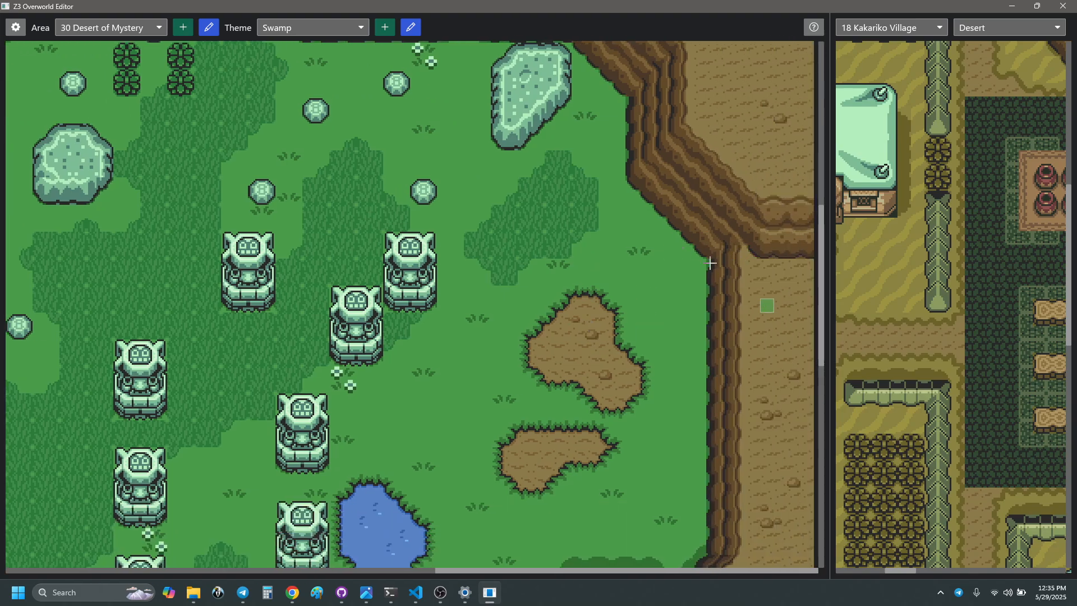
scroll(673, 245, down, 1)
scroll(673, 245, down, 2)
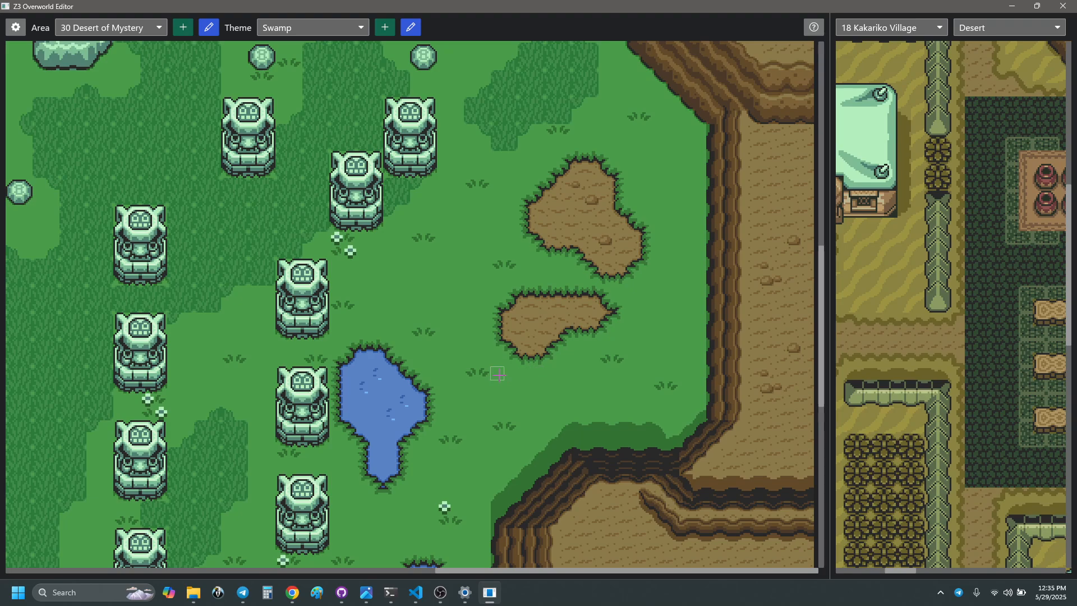
scroll(510, 370, down, 3)
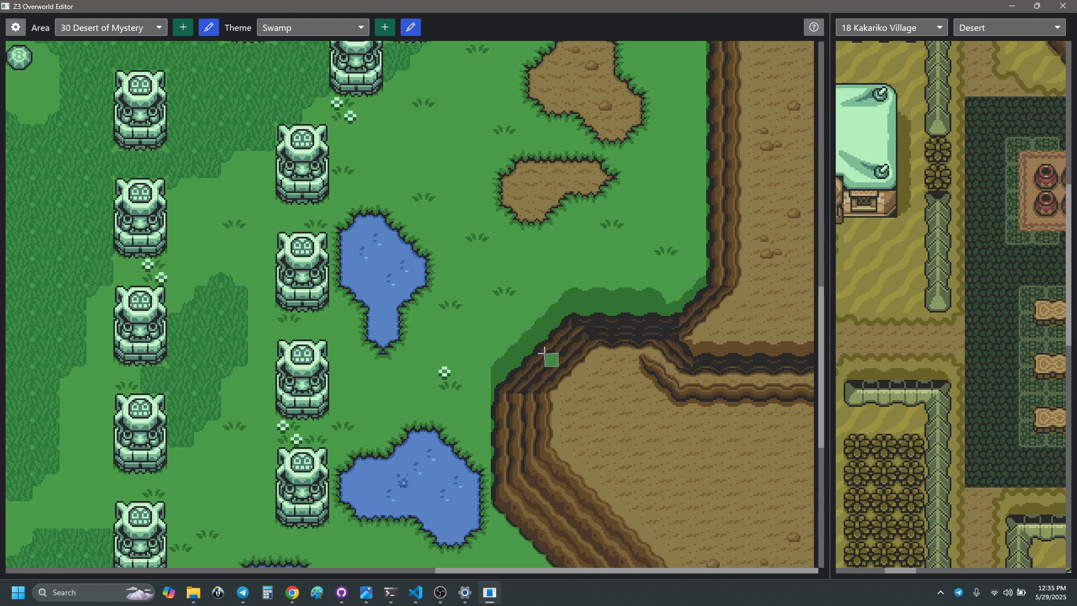
scroll(551, 355, down, 1)
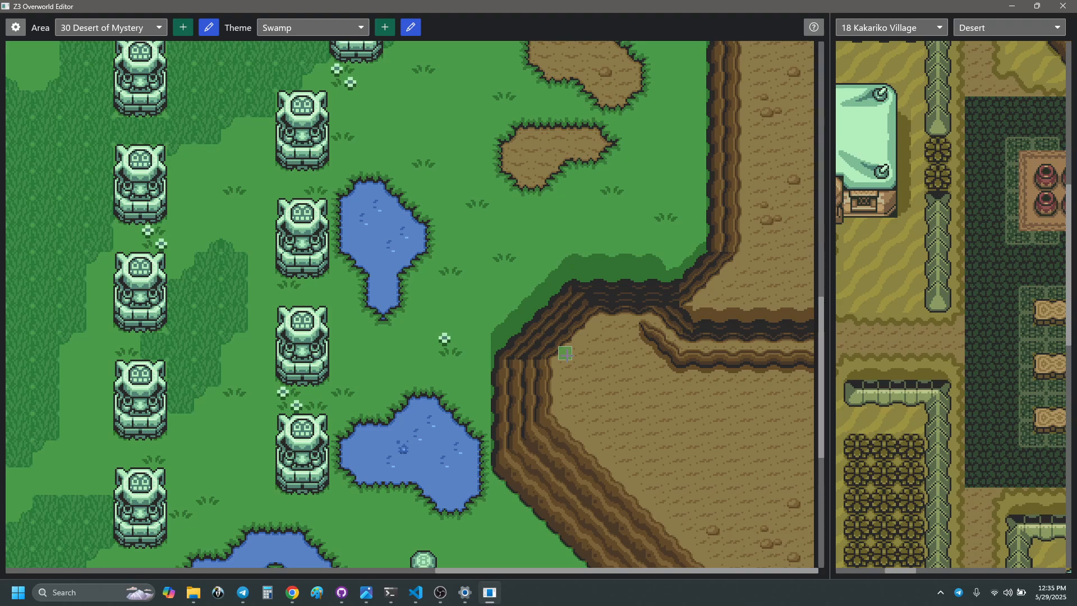
scroll(567, 355, down, 1)
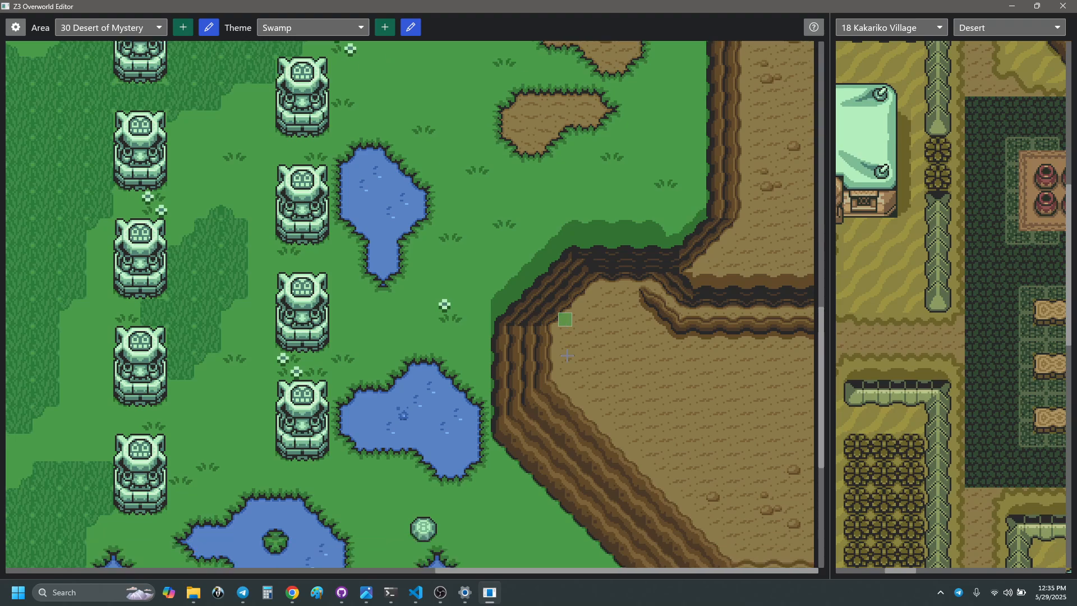
scroll(631, 359, down, 6)
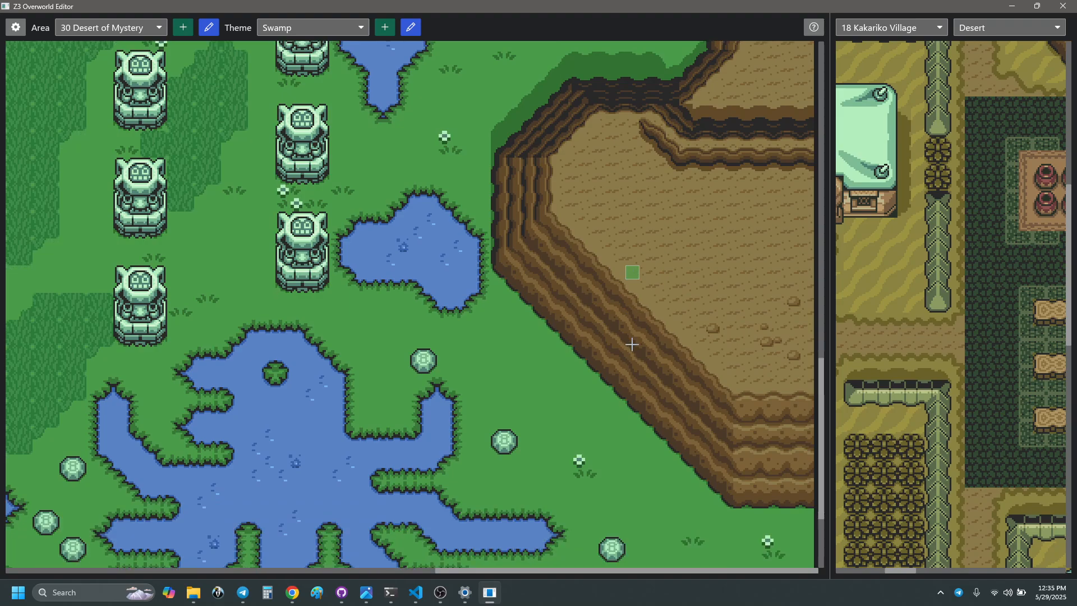
scroll(632, 373, down, 4)
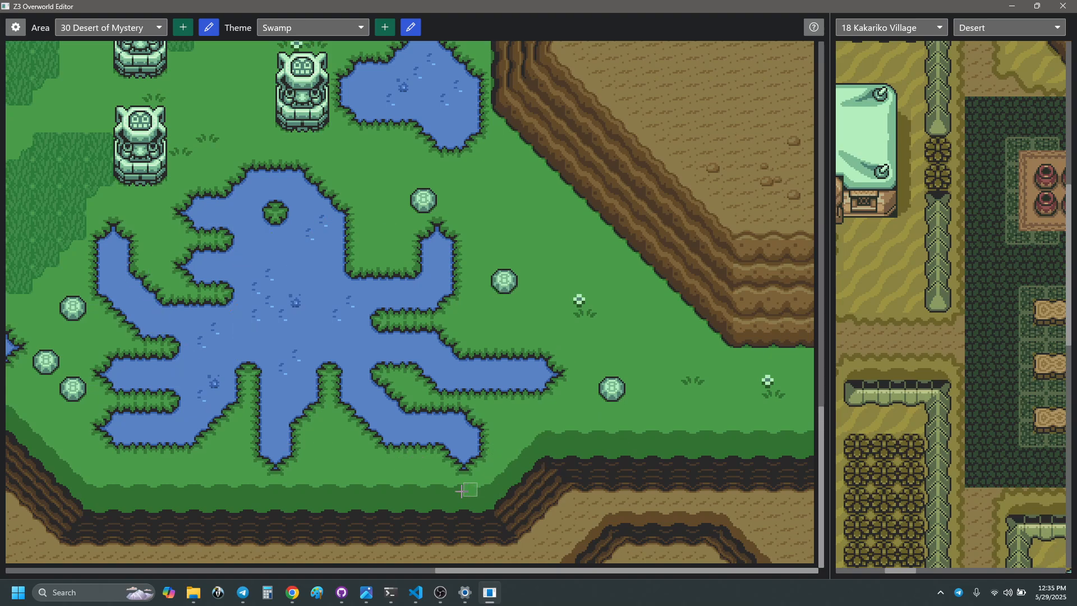
scroll(449, 495, left, 14)
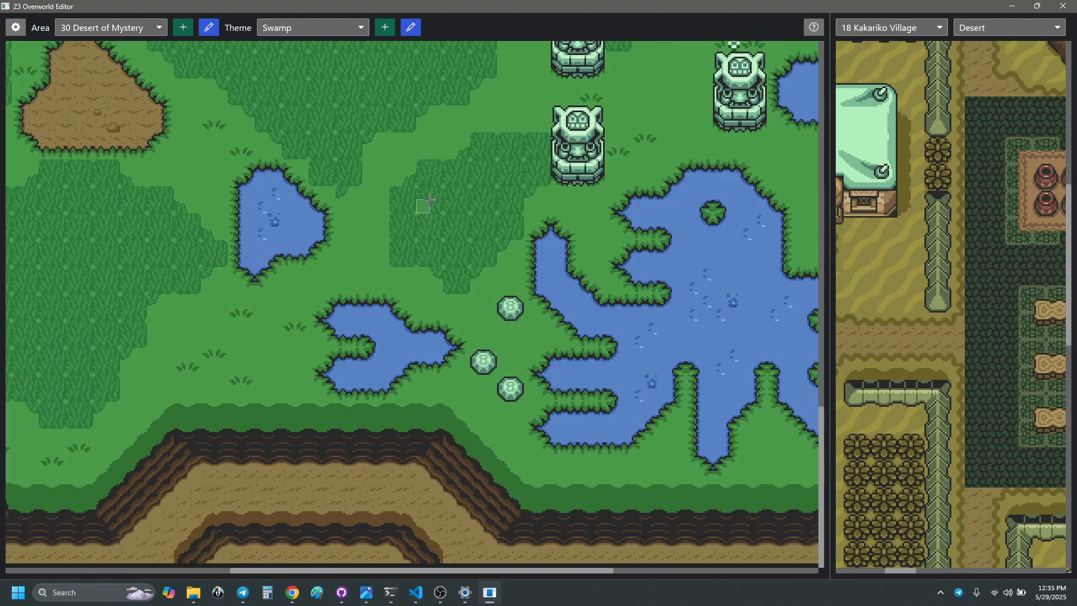
- Turn on the tile grid and select the tile at the tall grass's lower tip, just right of the small pond
key(g)
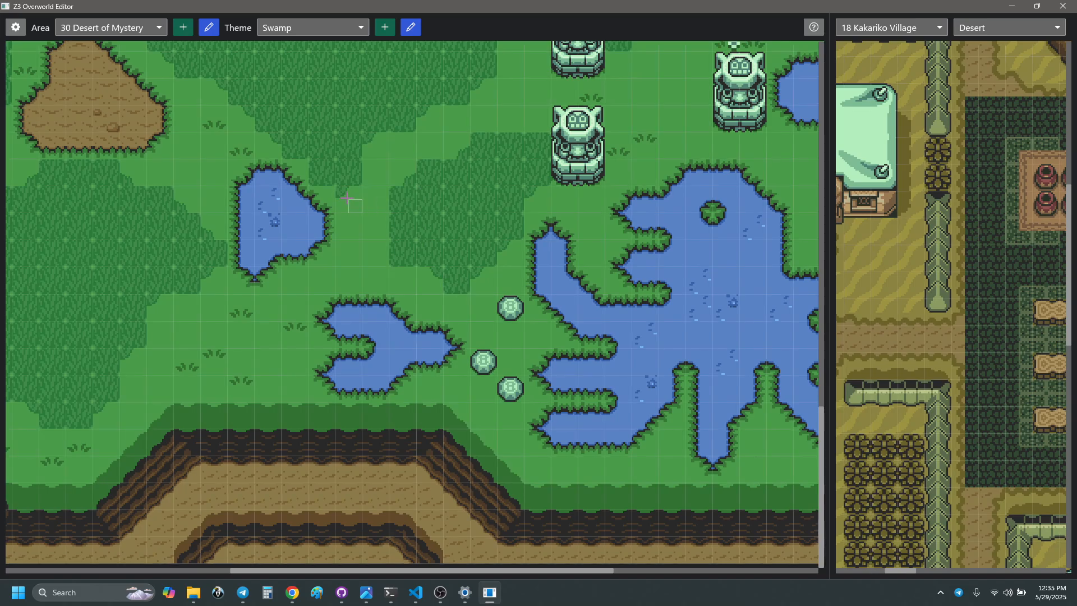
scroll(488, 317, up, 1)
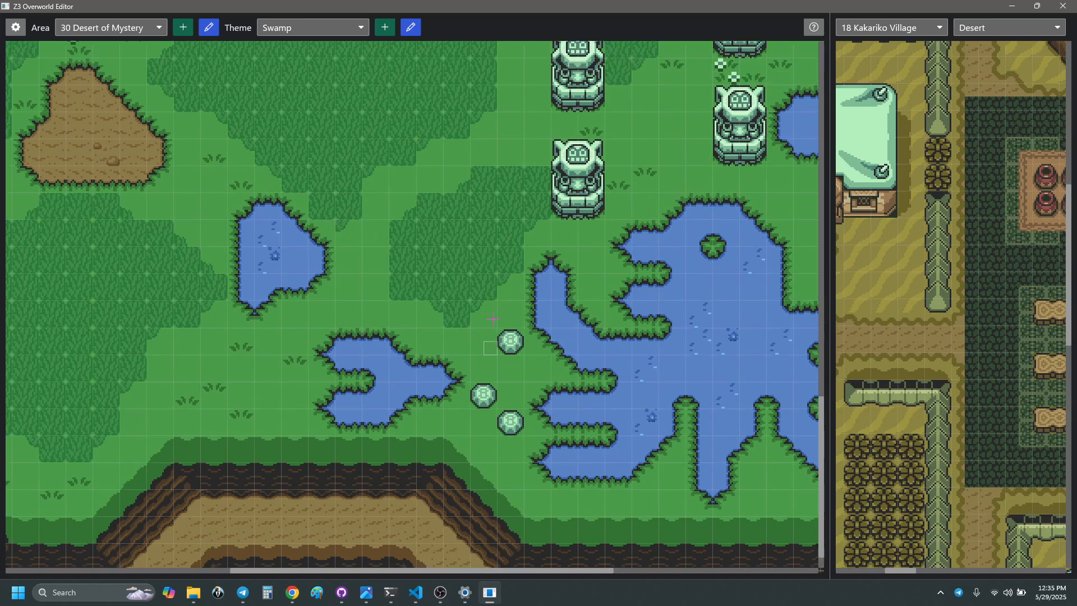
click(336, 226)
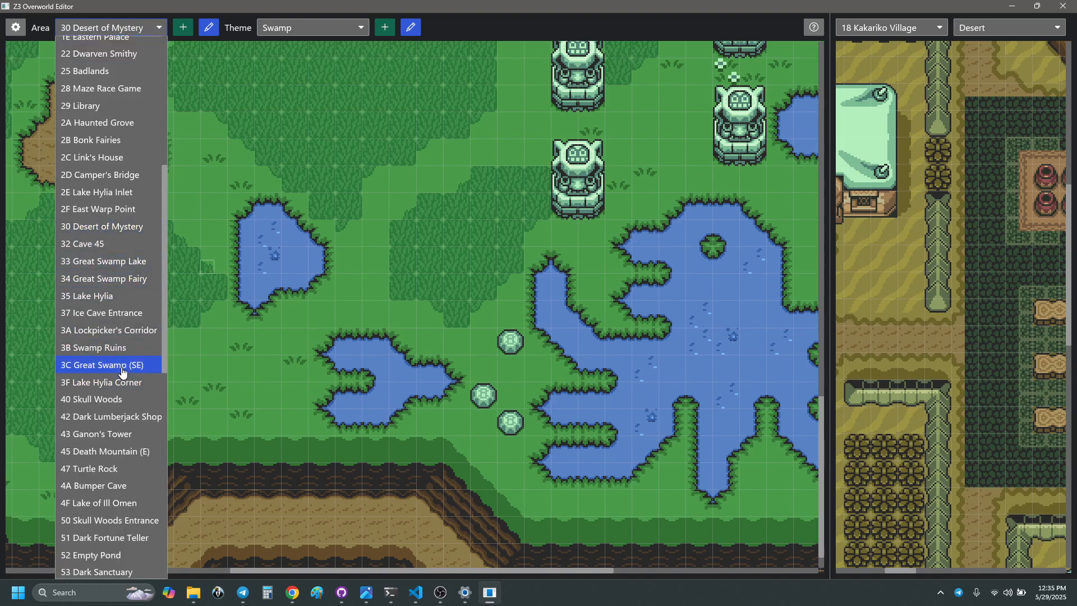
- Open the 3C Great Swamp (SE) area and display it in the Base theme
click(122, 366)
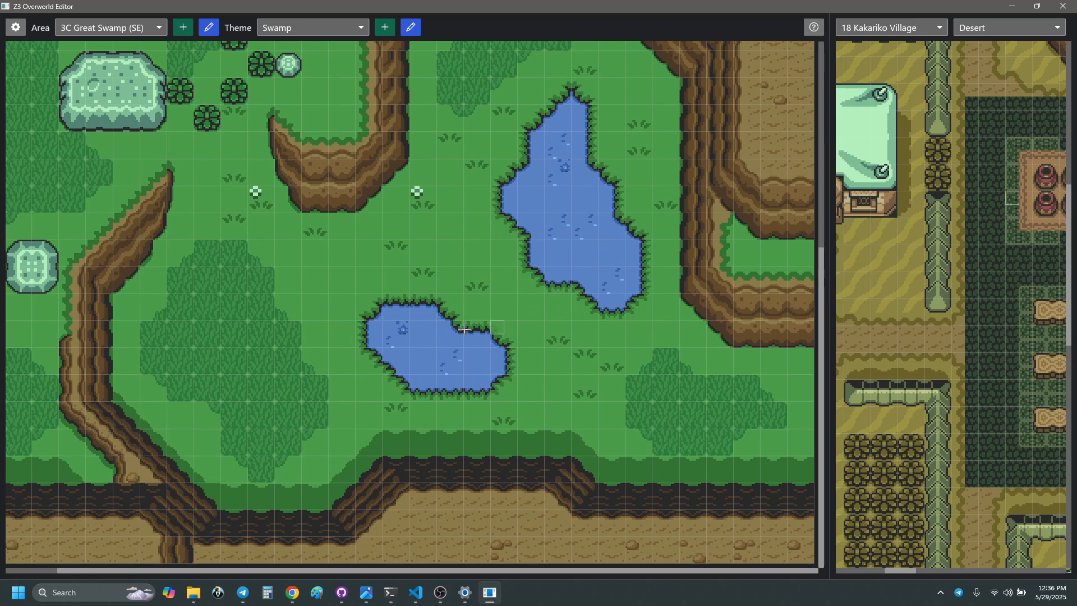
click(312, 28)
click(280, 44)
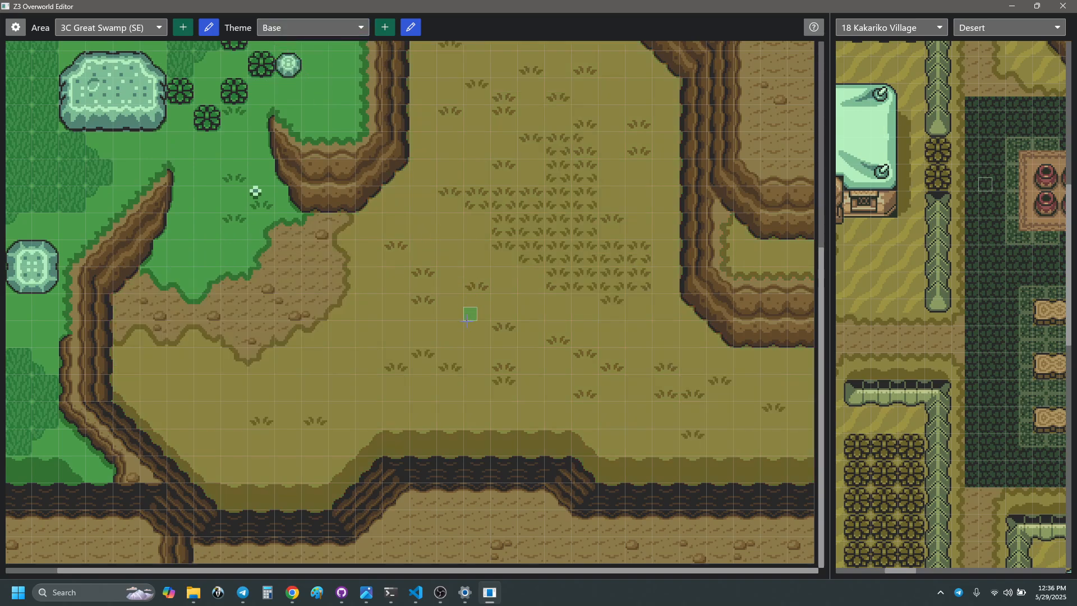
- Examine the Base theme terrain of Great Swamp (SE), from the southern cliffs up to the statue group and pond
scroll(469, 325, left, 1)
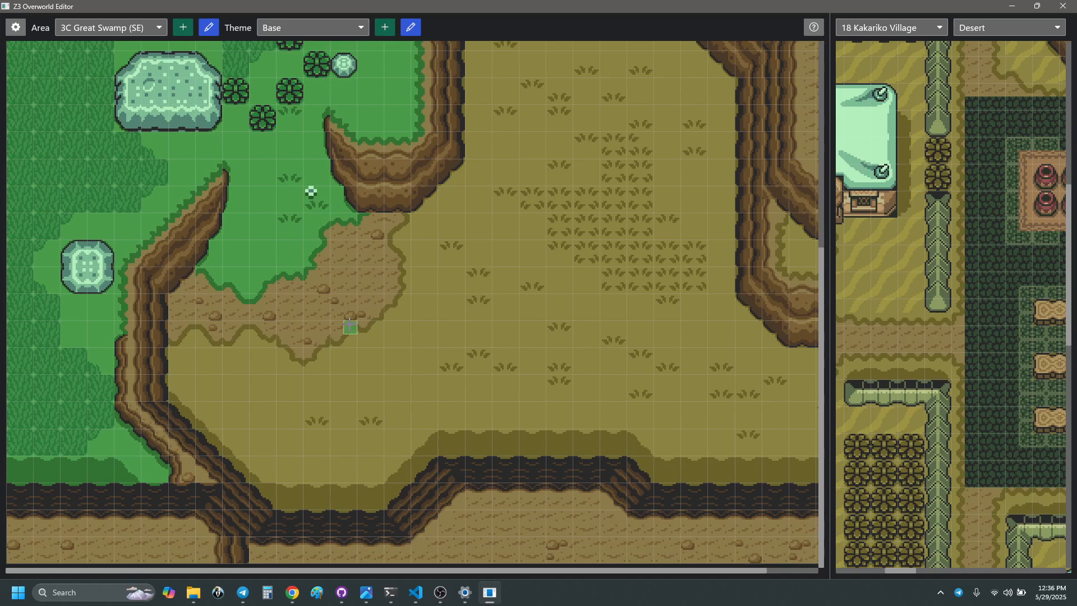
scroll(349, 324, up, 1)
scroll(349, 324, up, 2)
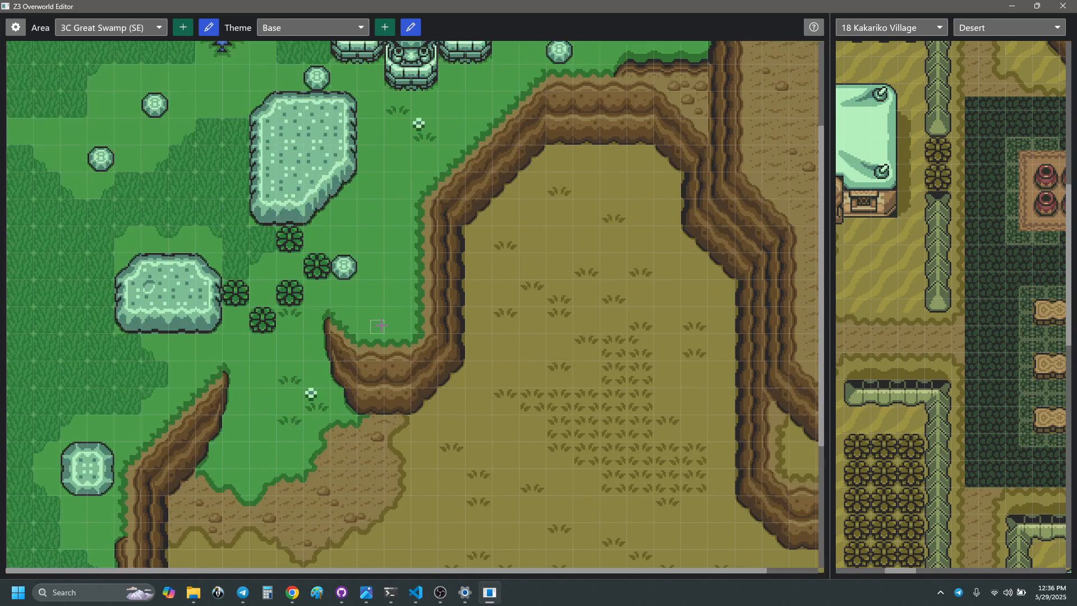
scroll(381, 324, up, 1)
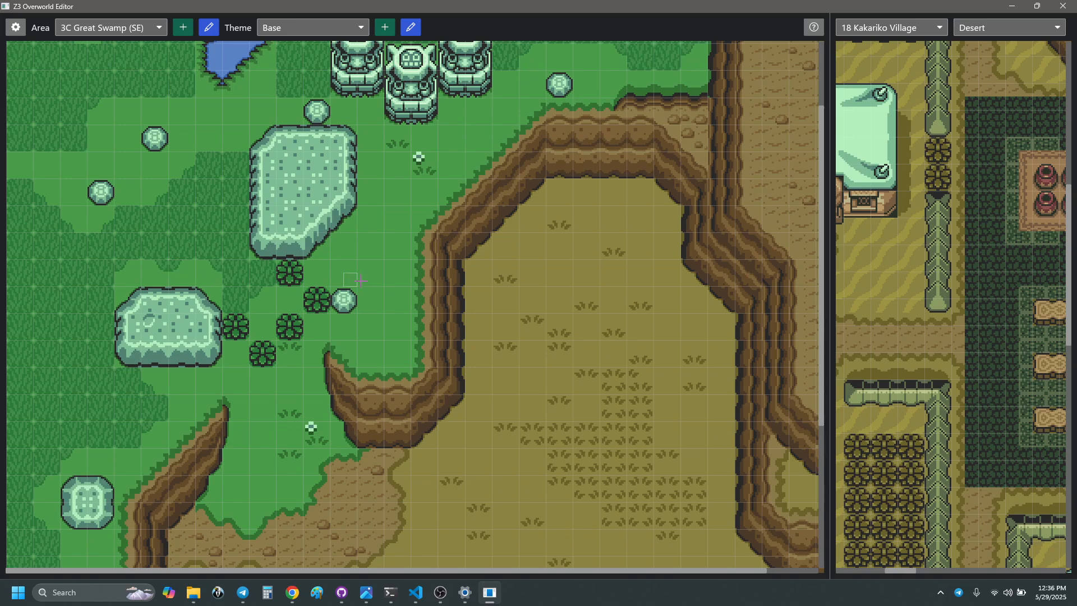
scroll(361, 280, up, 3)
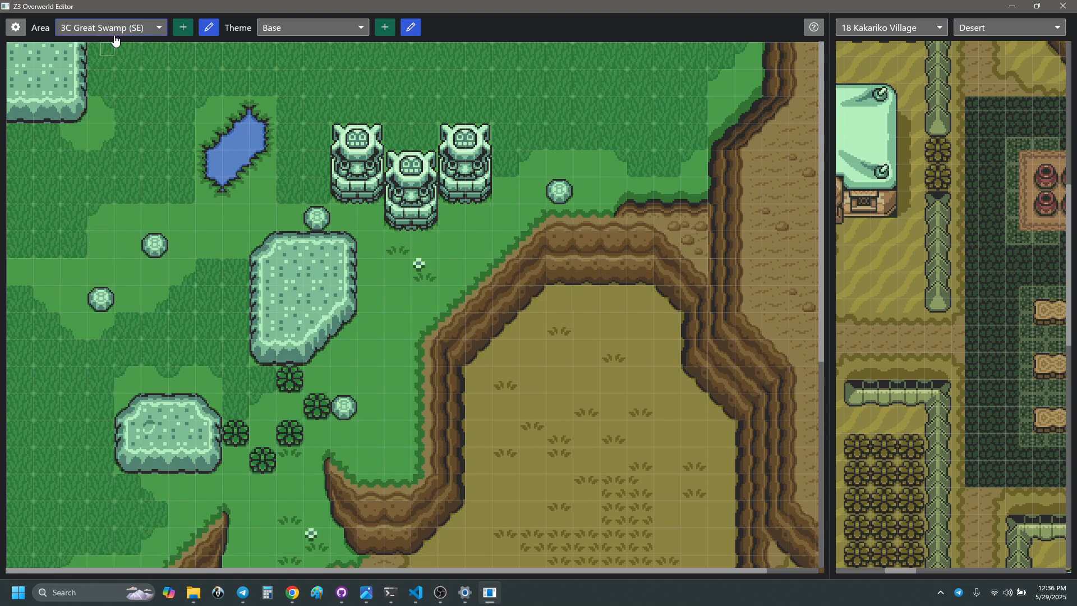
- Open the 3B Swamp Ruins area and examine its Base theme ruins, water, statues and southern cliffs
scroll(114, 36, up, 1)
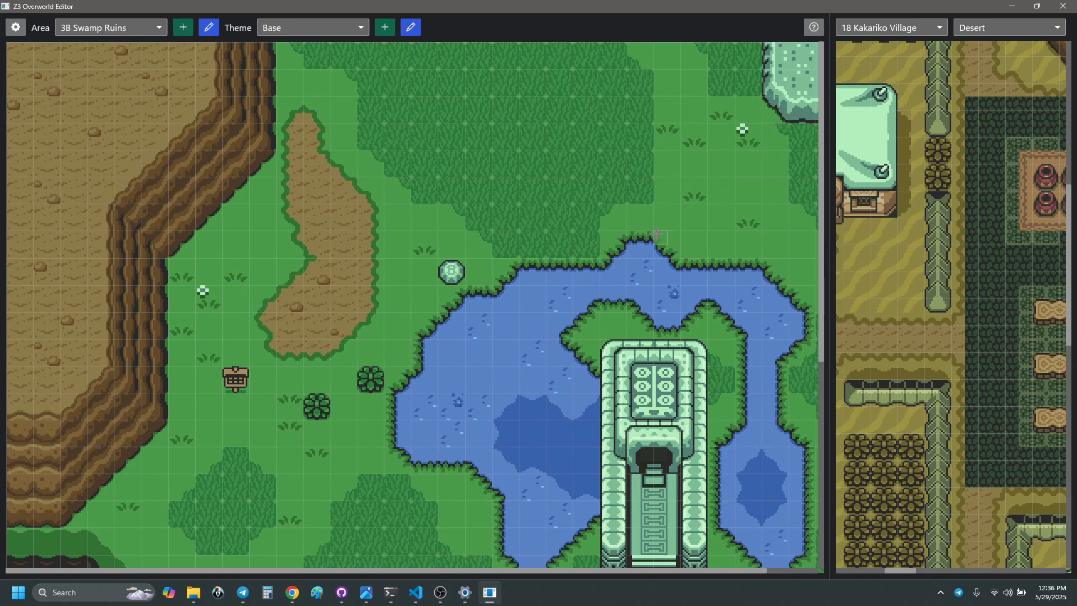
scroll(656, 235, right, 2)
scroll(659, 230, down, 4)
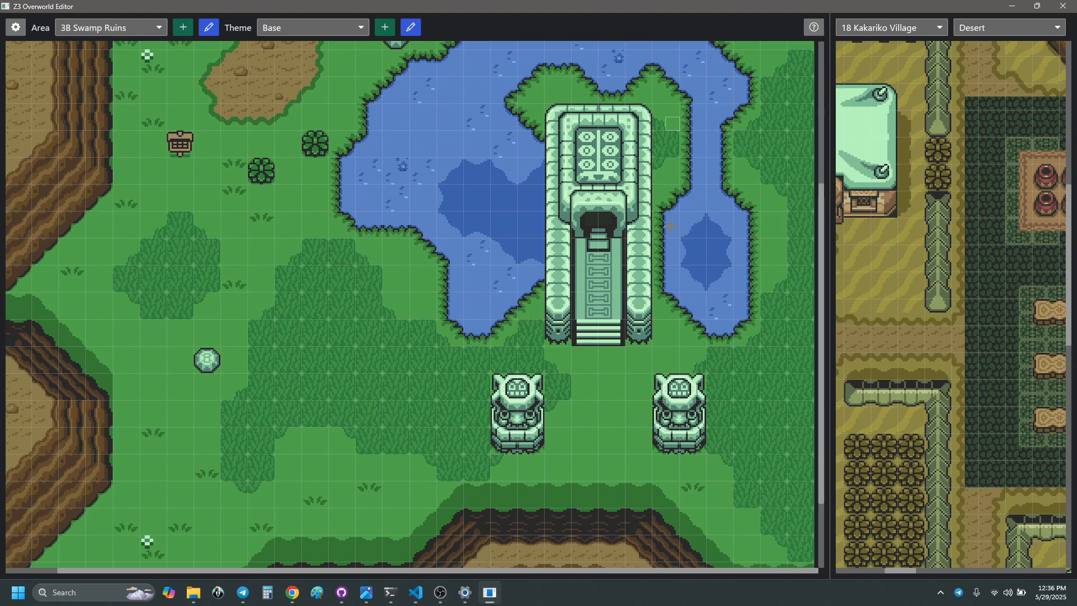
scroll(671, 226, down, 2)
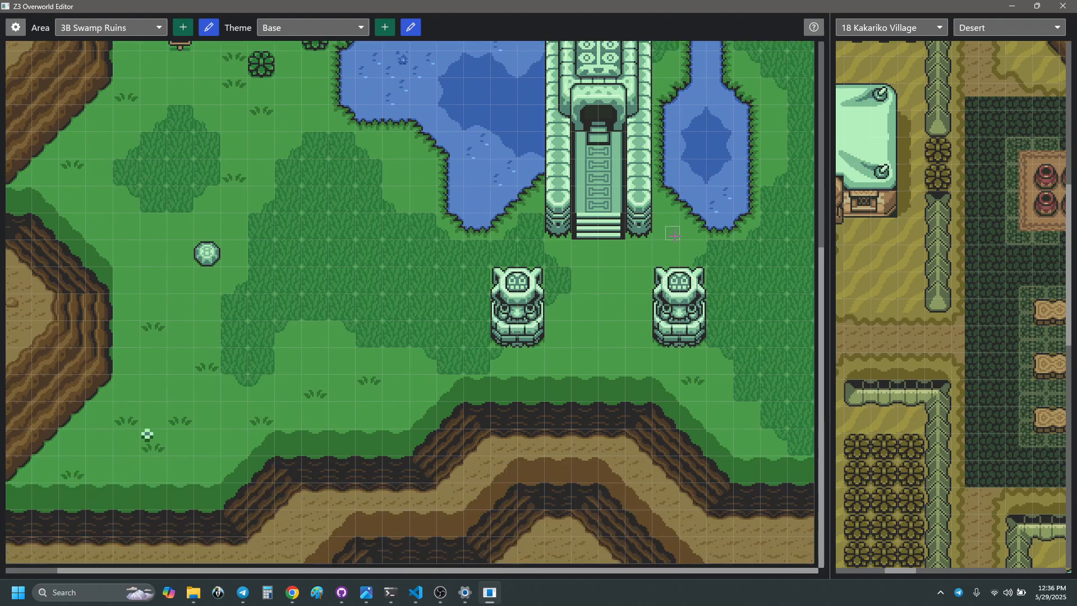
scroll(674, 236, up, 2)
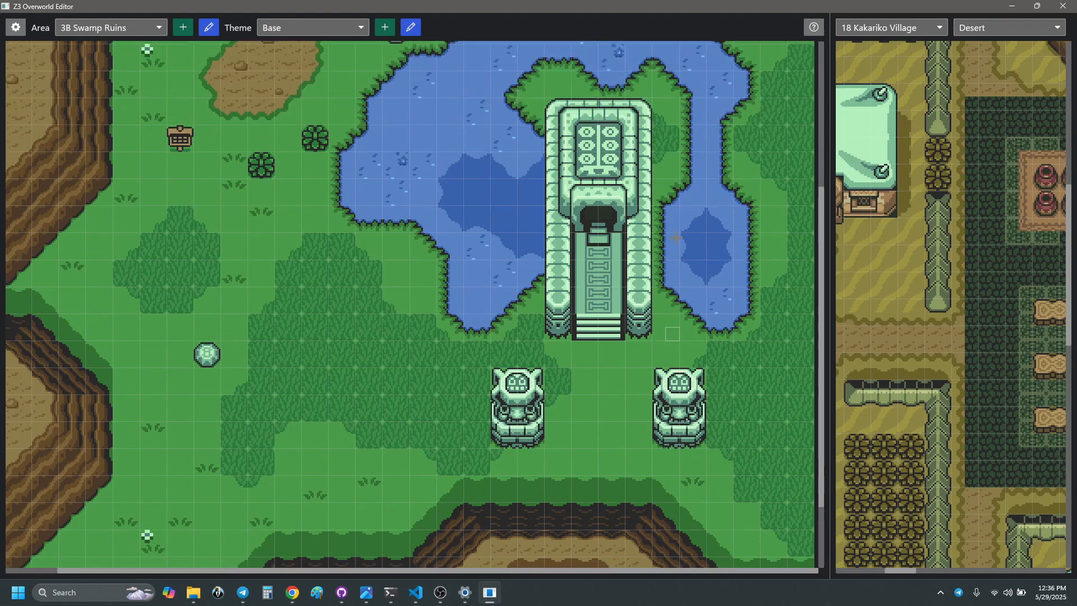
- Display 30 Desert of Mystery in the Swamp theme and examine the ponds, tall grass and cliffs in its southern part
click(134, 28)
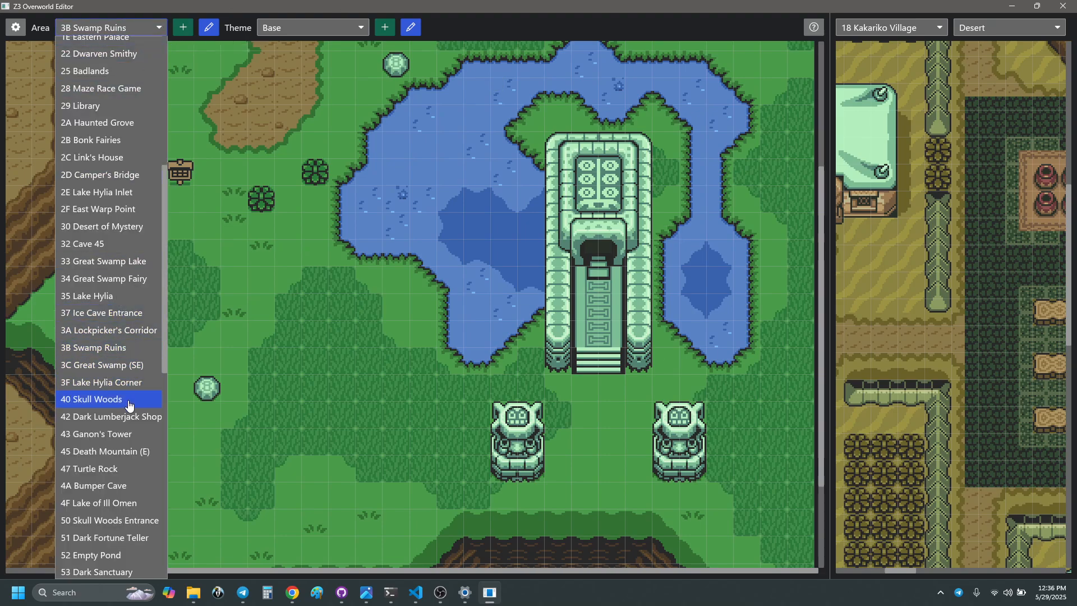
click(112, 226)
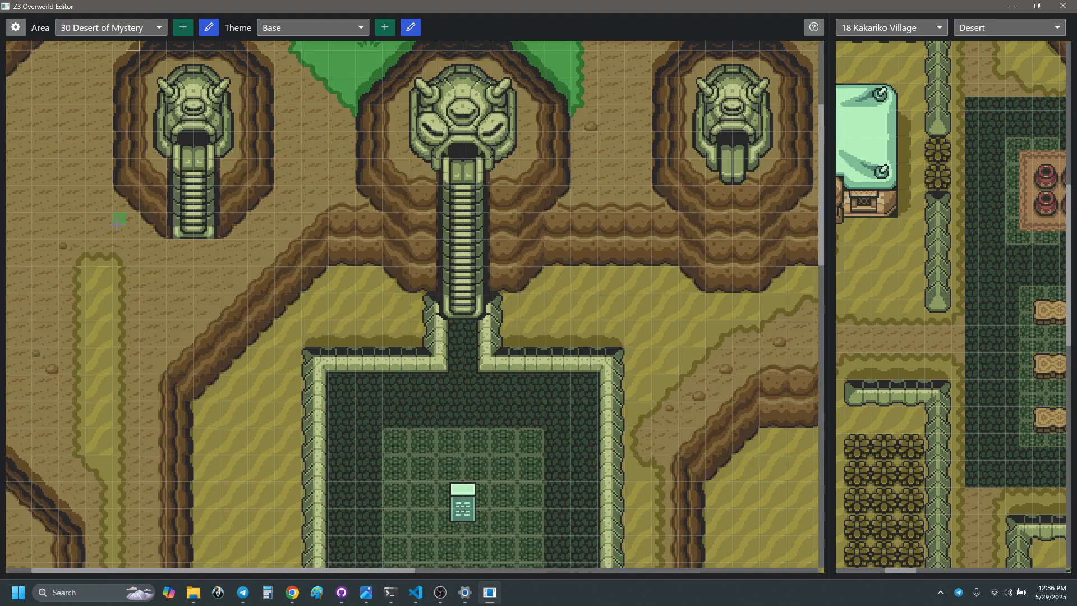
click(312, 28)
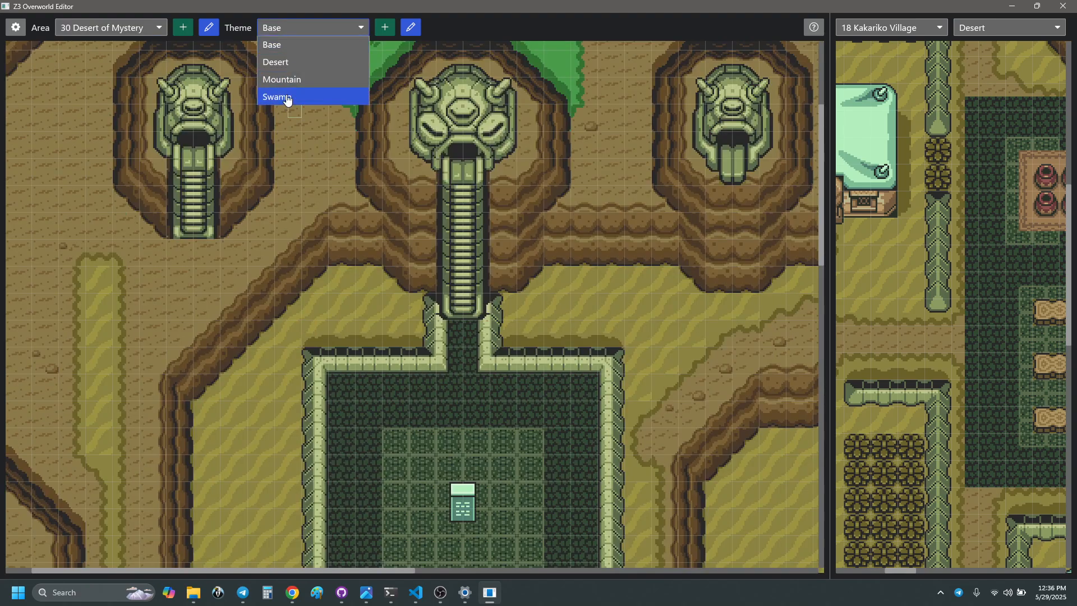
click(284, 96)
scroll(565, 328, down, 5)
scroll(564, 328, down, 10)
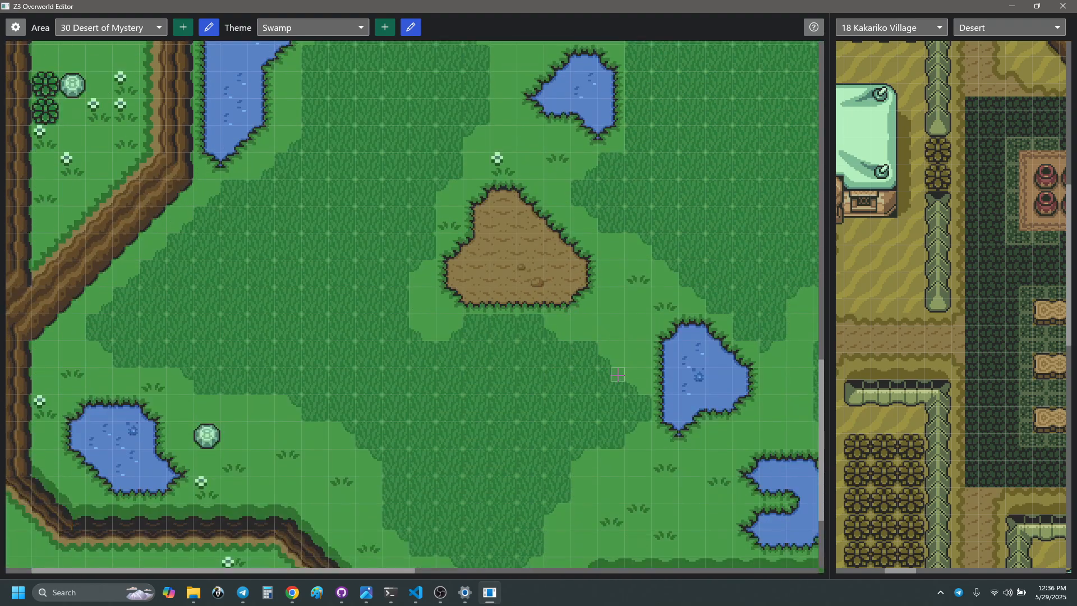
scroll(587, 369, right, 3)
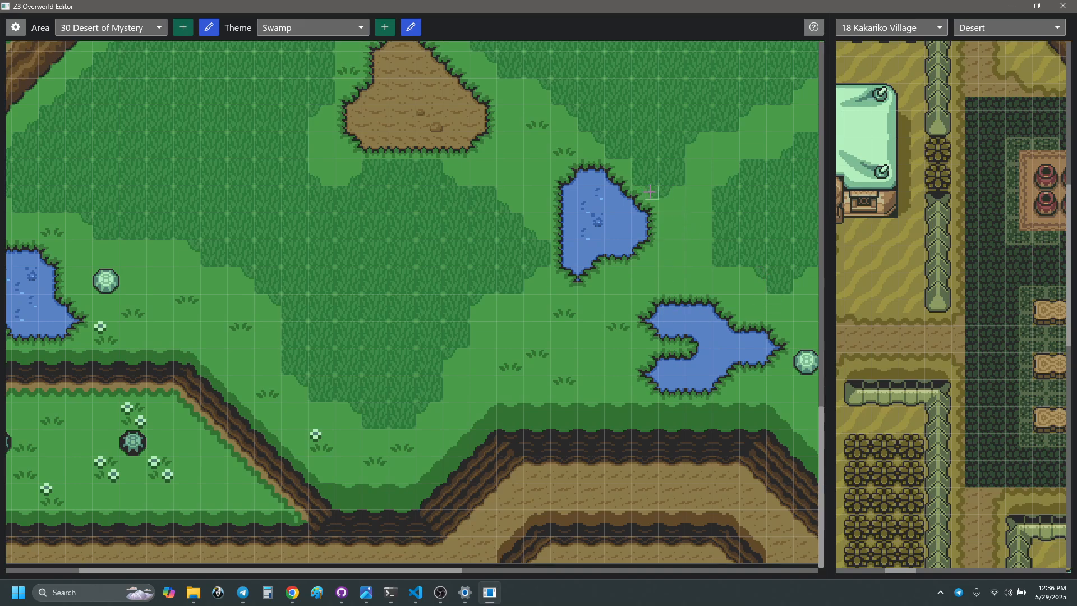
scroll(570, 368, right, 2)
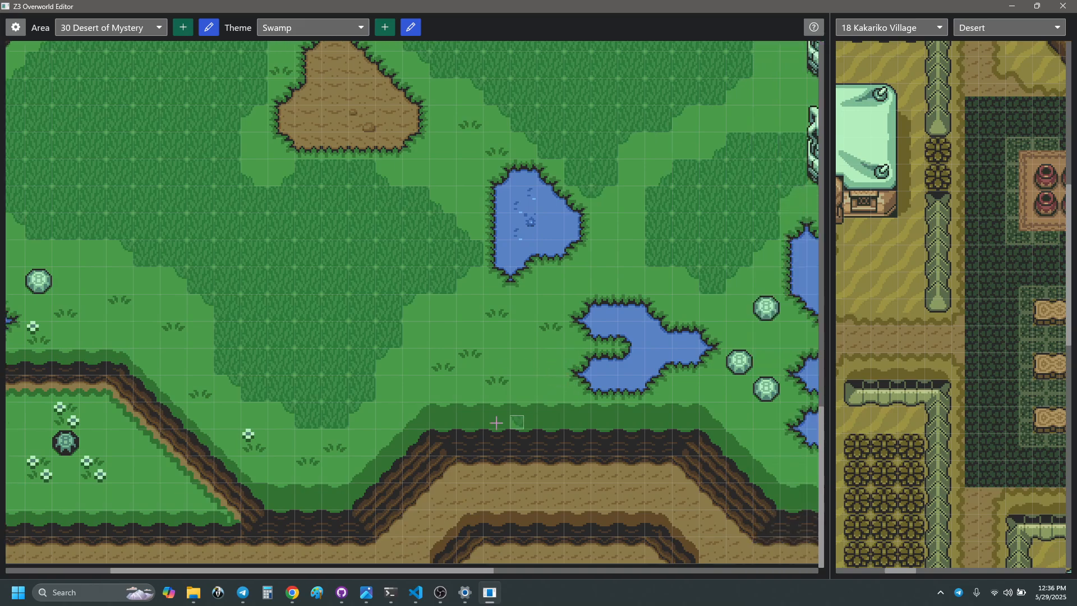
scroll(567, 393, left, 6)
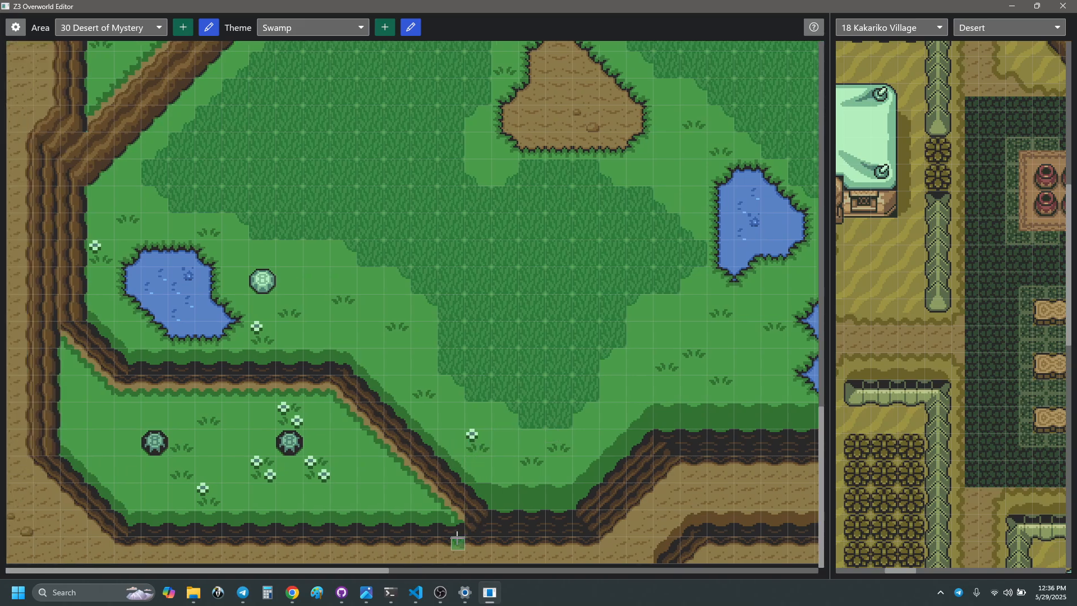
- Compare the Base and Swamp themes at the southwest corner of Desert of Mystery, ending on Swamp
click(360, 27)
click(325, 41)
click(329, 28)
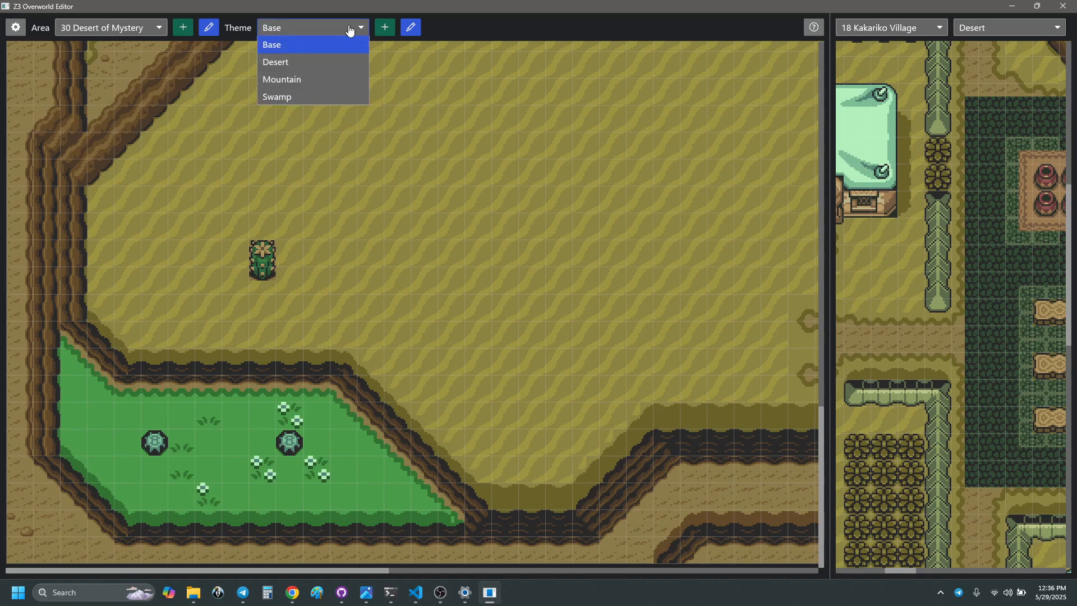
click(315, 96)
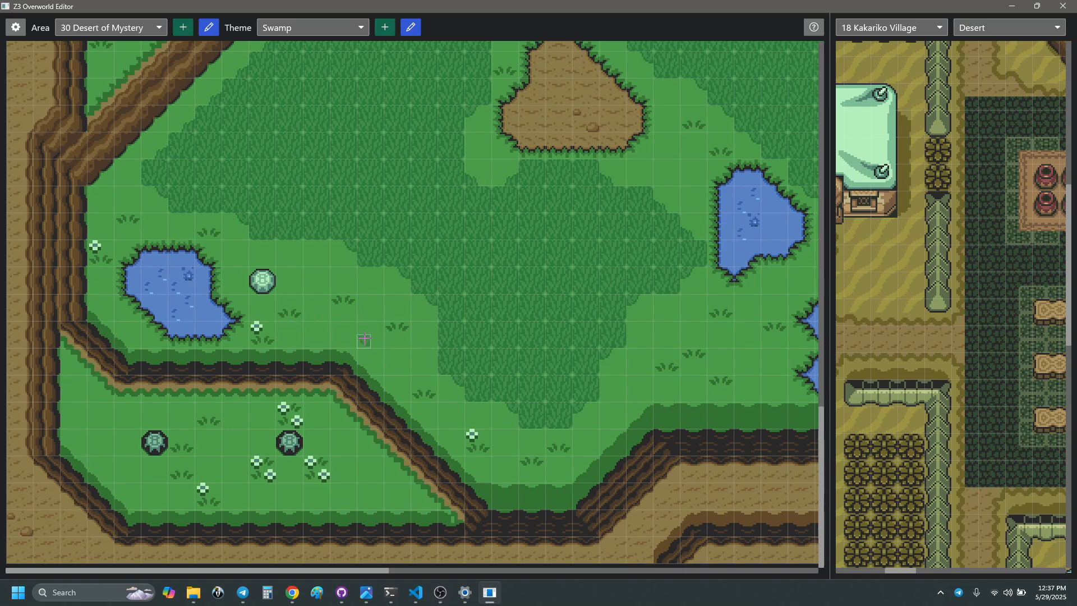
- Examine the Swamp theme from the southwest ponds up to the temple courtyard and across to the eastern statues
scroll(365, 339, up, 3)
scroll(364, 338, up, 3)
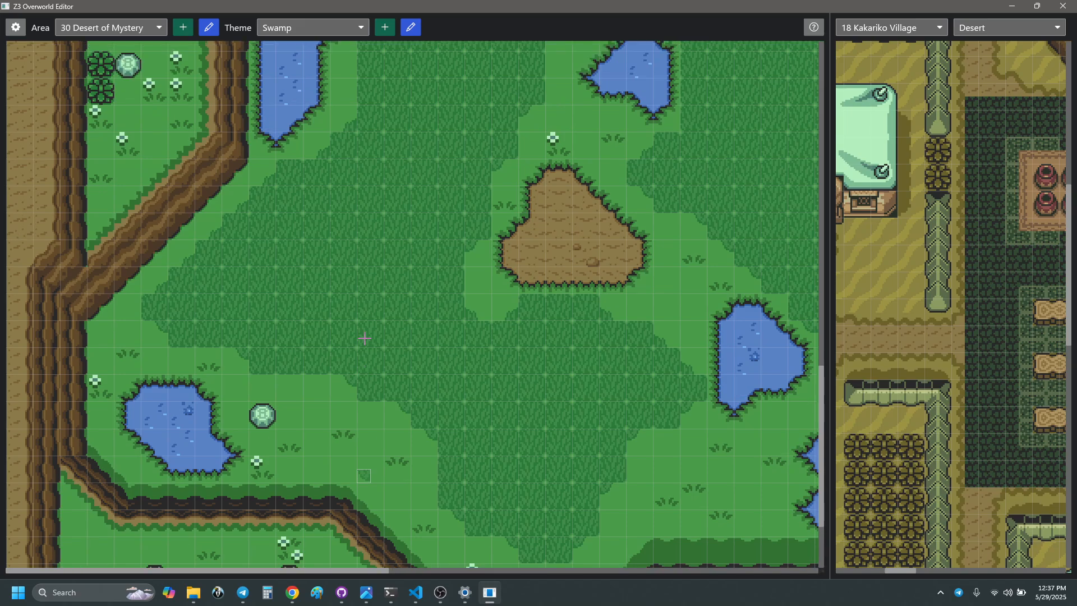
scroll(404, 340, up, 6)
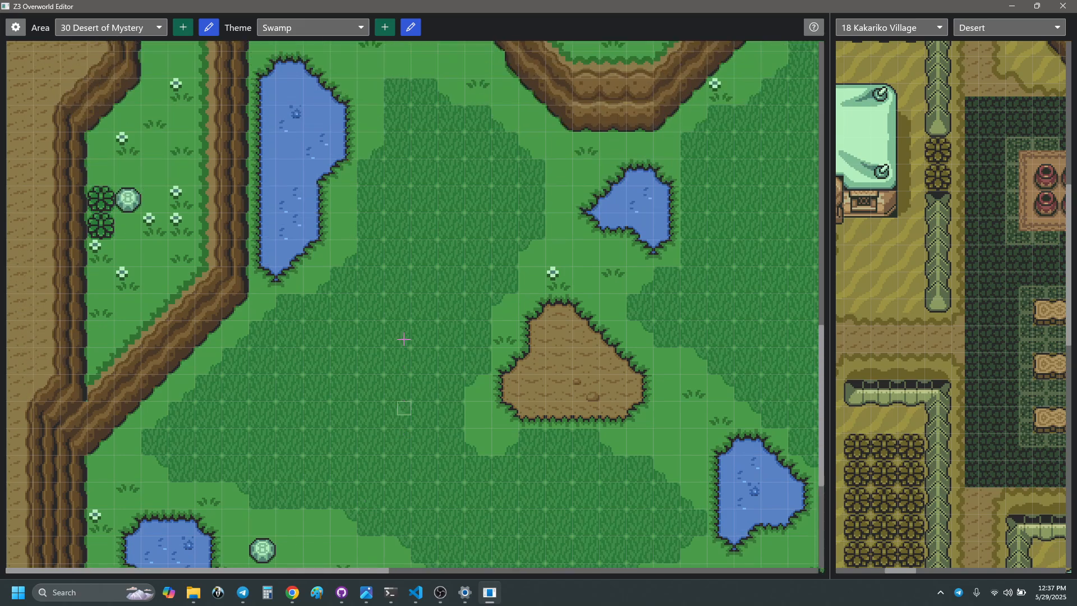
scroll(436, 339, up, 1)
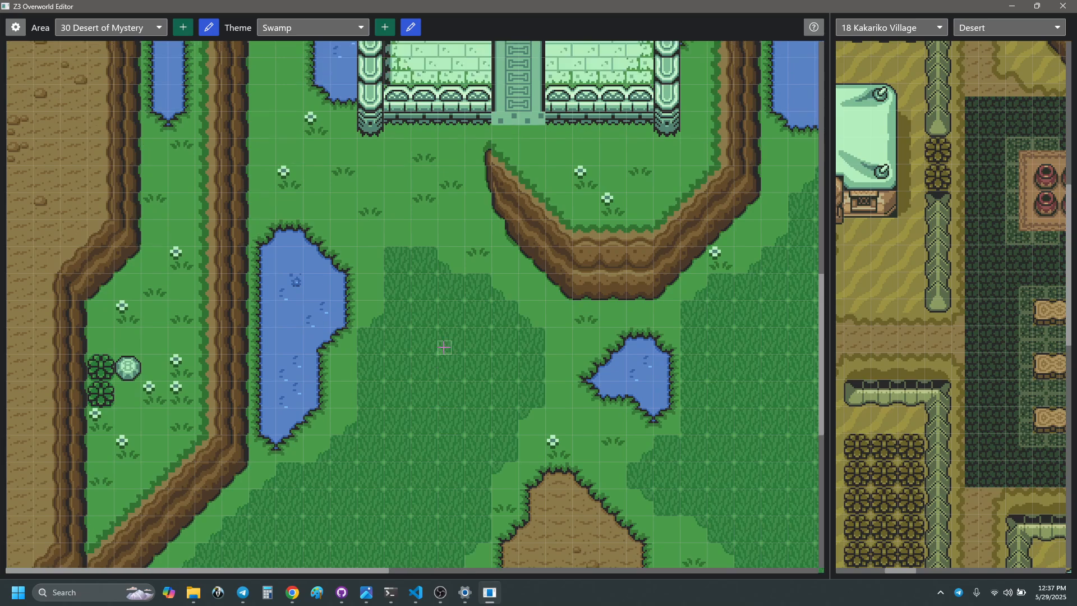
scroll(443, 345, up, 7)
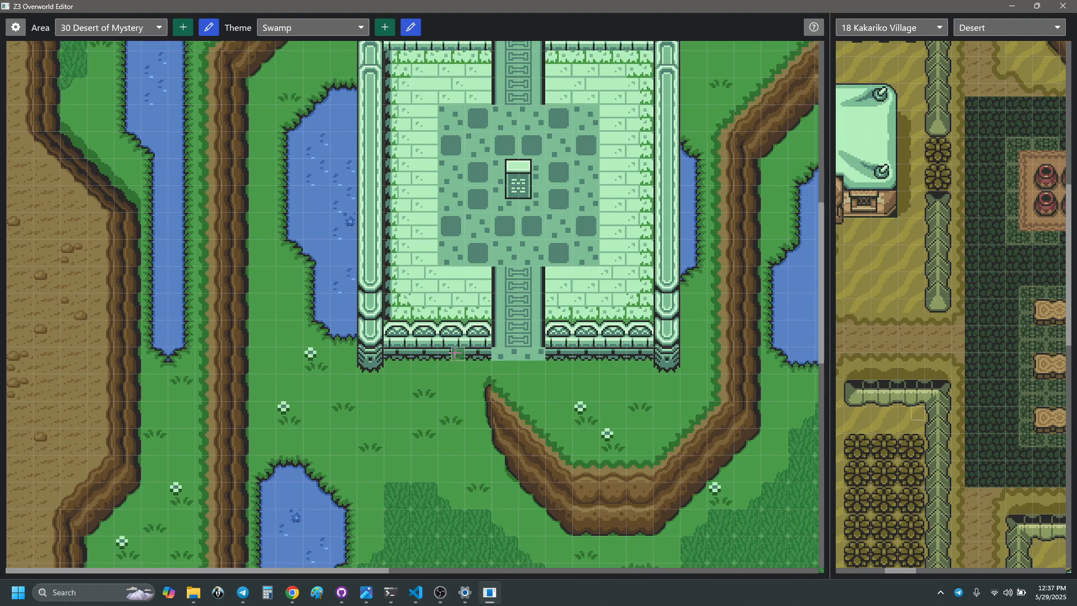
shift+scroll(452, 351, right, 9)
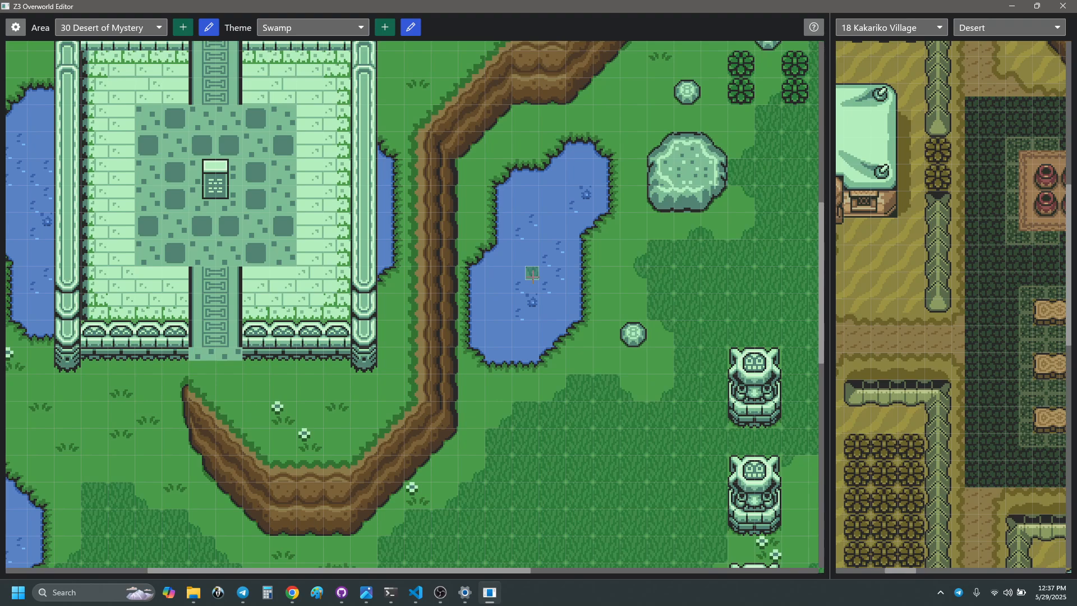
key(Tab)
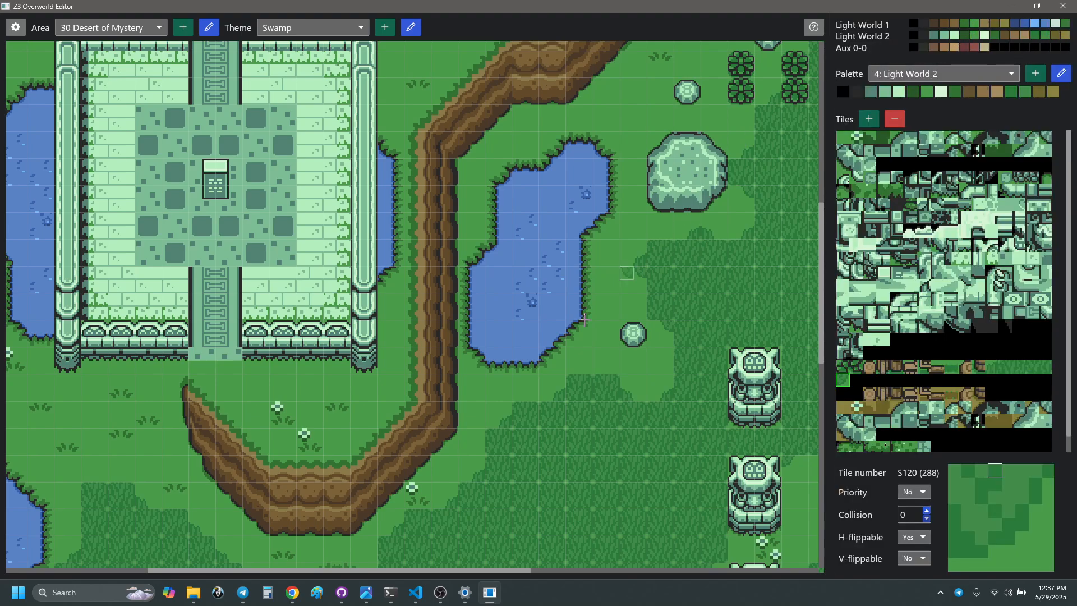
scroll(555, 337, right, 8)
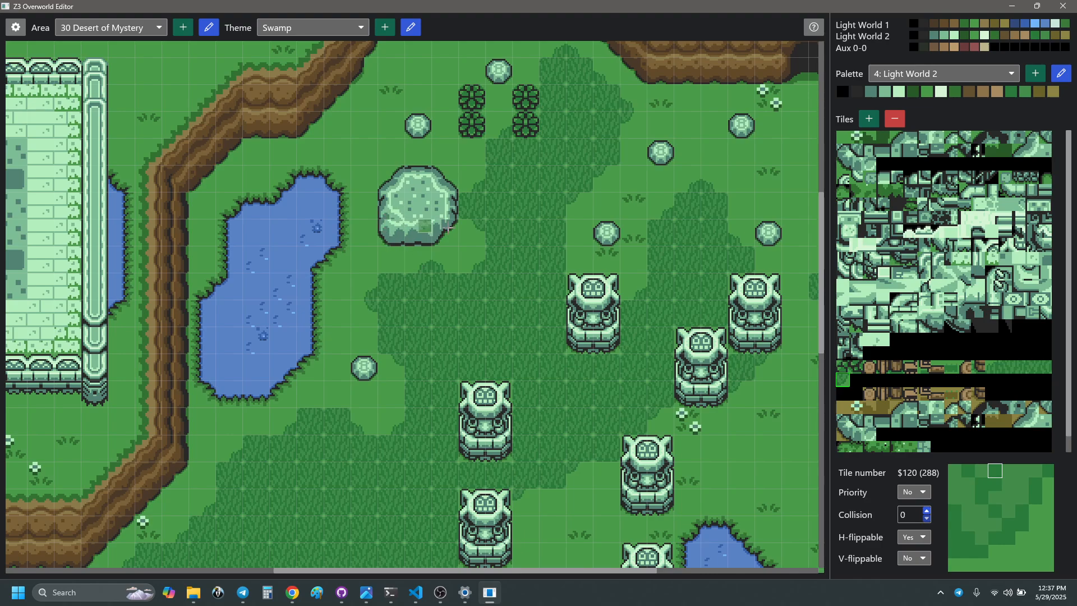
- Set the reference map to 3C Great Swamp (SE) in the Swamp theme and bring its large boulder into view
click(112, 28)
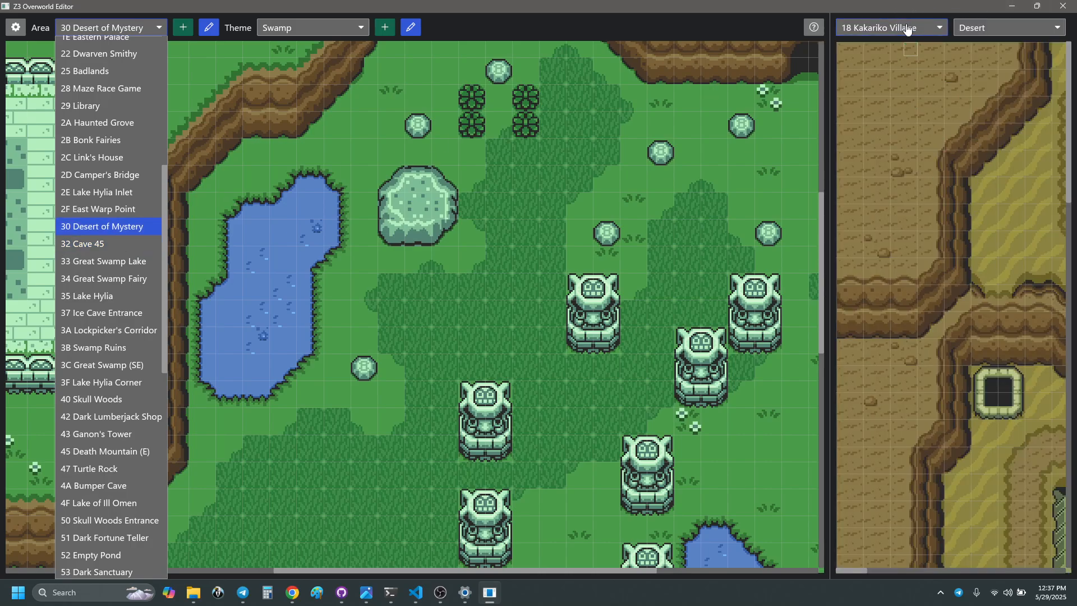
click(908, 28)
click(987, 27)
click(976, 41)
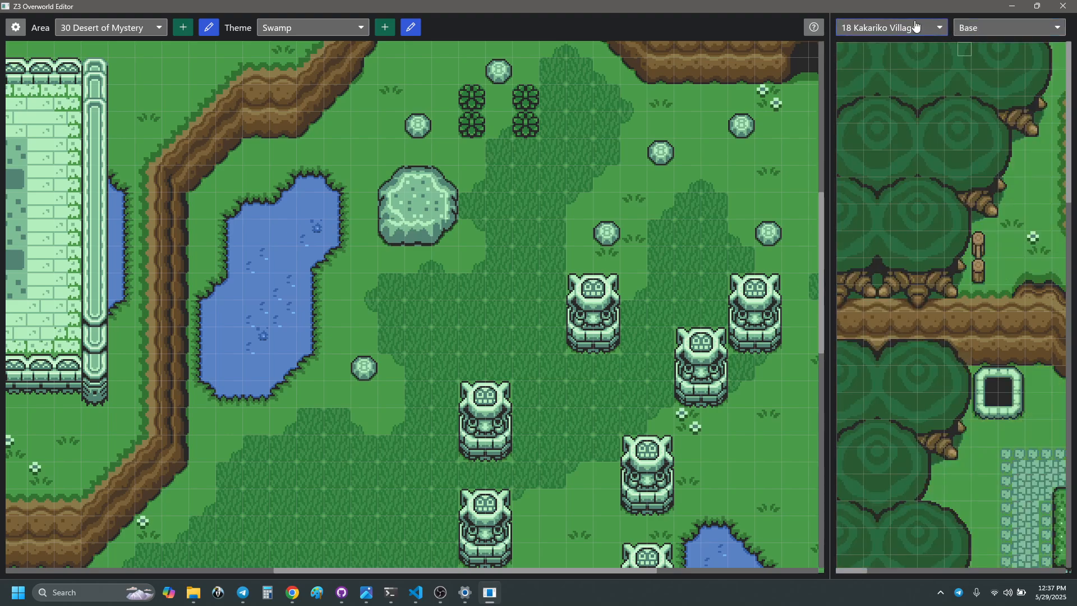
click(908, 28)
scroll(905, 292, down, 5)
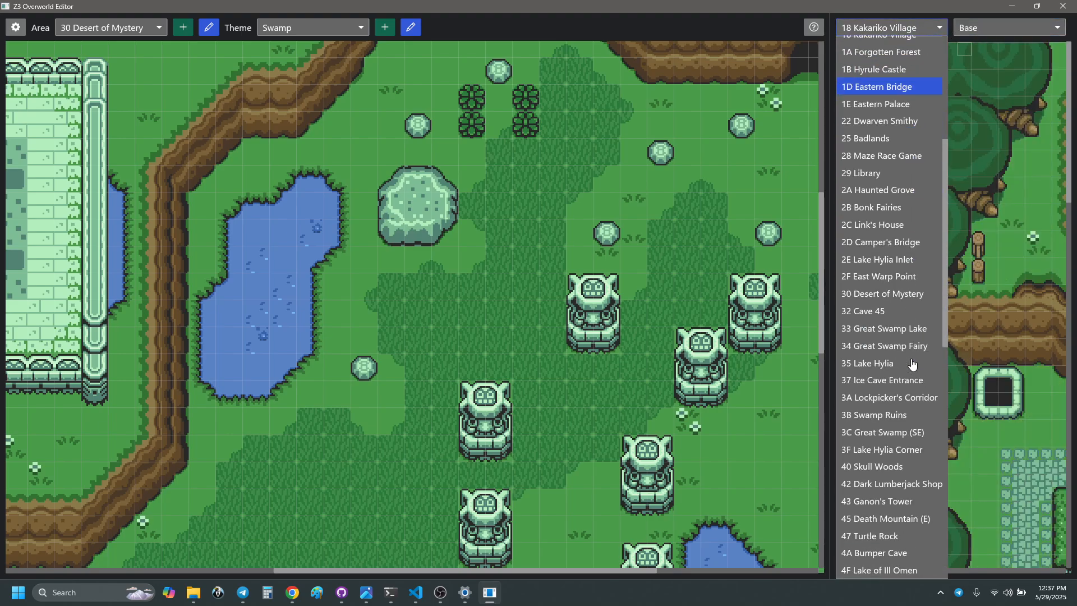
click(911, 433)
scroll(993, 310, down, 1)
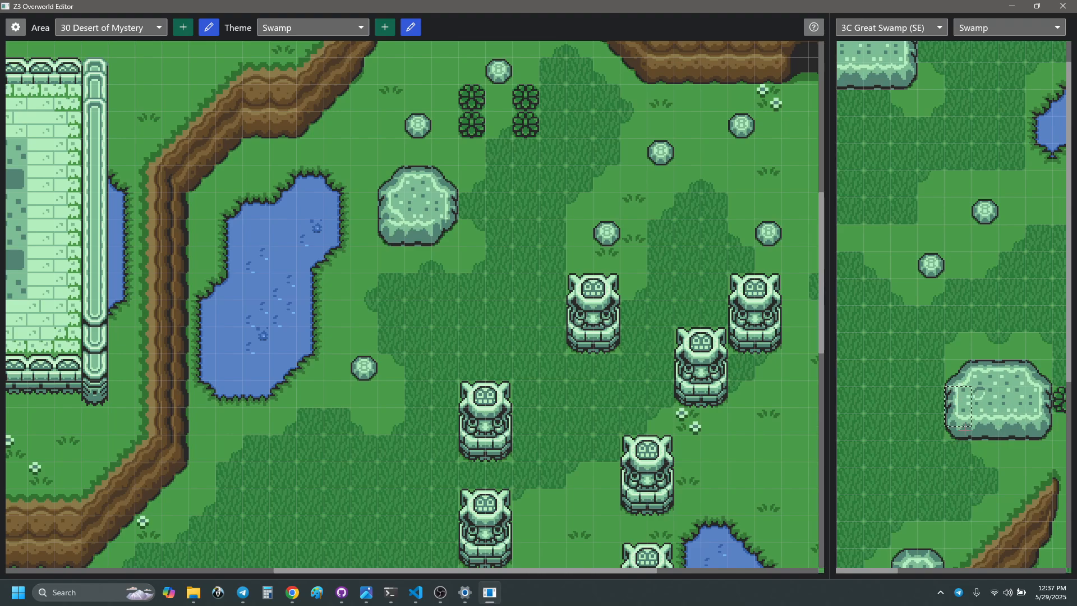
- Copy the lower-left section of the reference map's boulder and try it on the boulder east of the temple's pond
right_drag(964, 430, 964, 429)
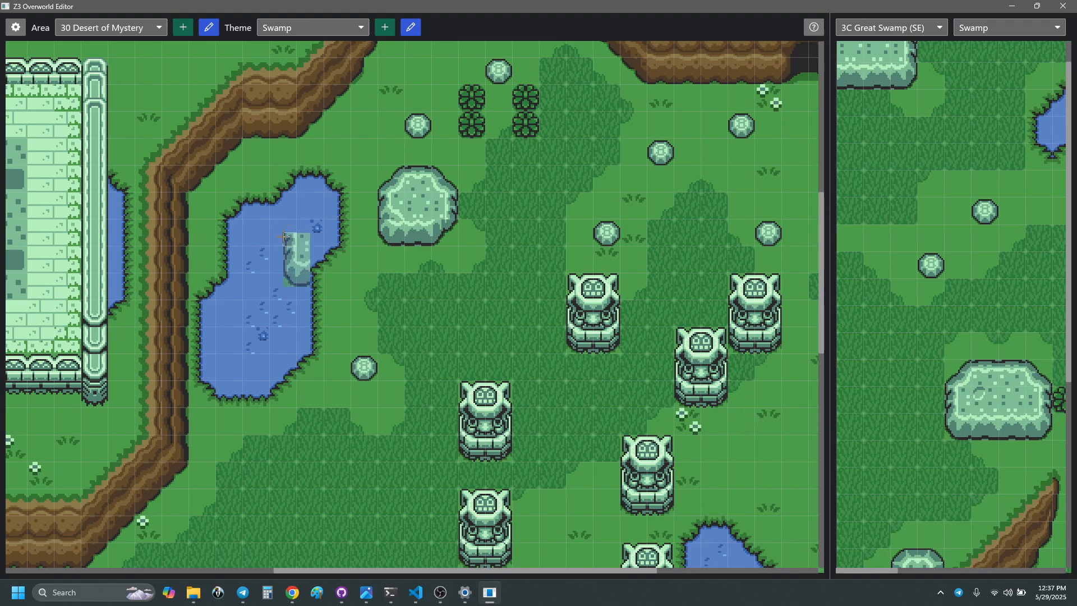
click(384, 198)
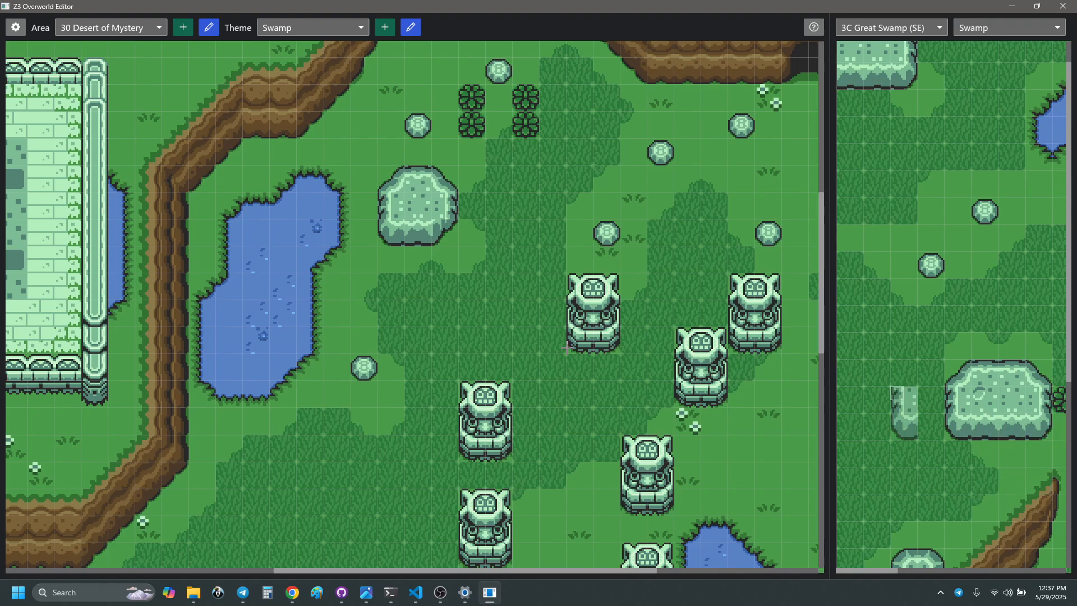
click(410, 198)
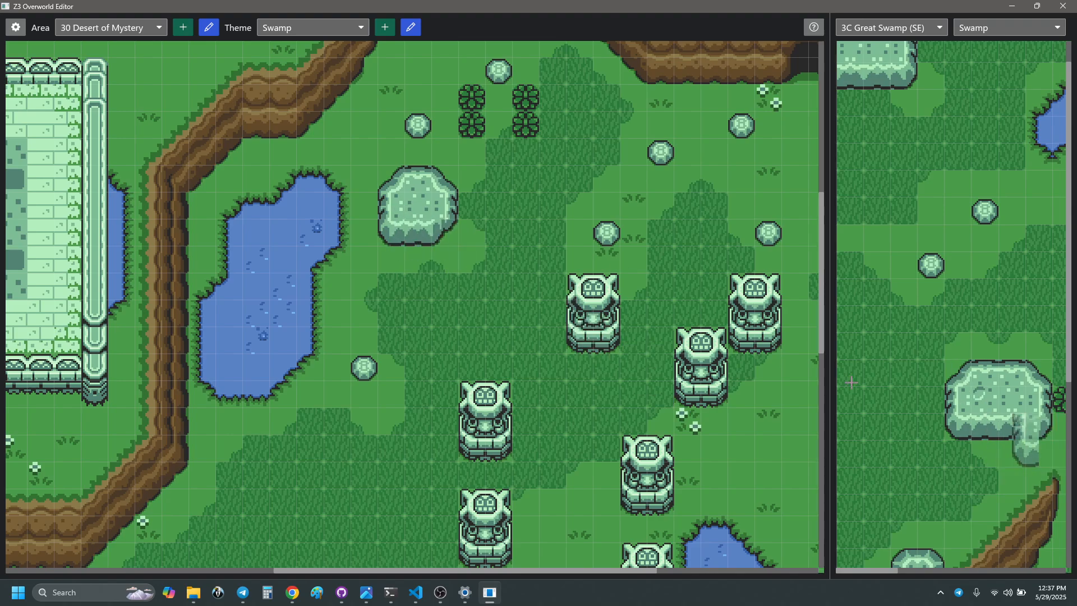
- Examine the boulders, statues and cliffs in the northeastern part of Desert of Mystery against the Great Swamp reference
scroll(463, 251, right, 5)
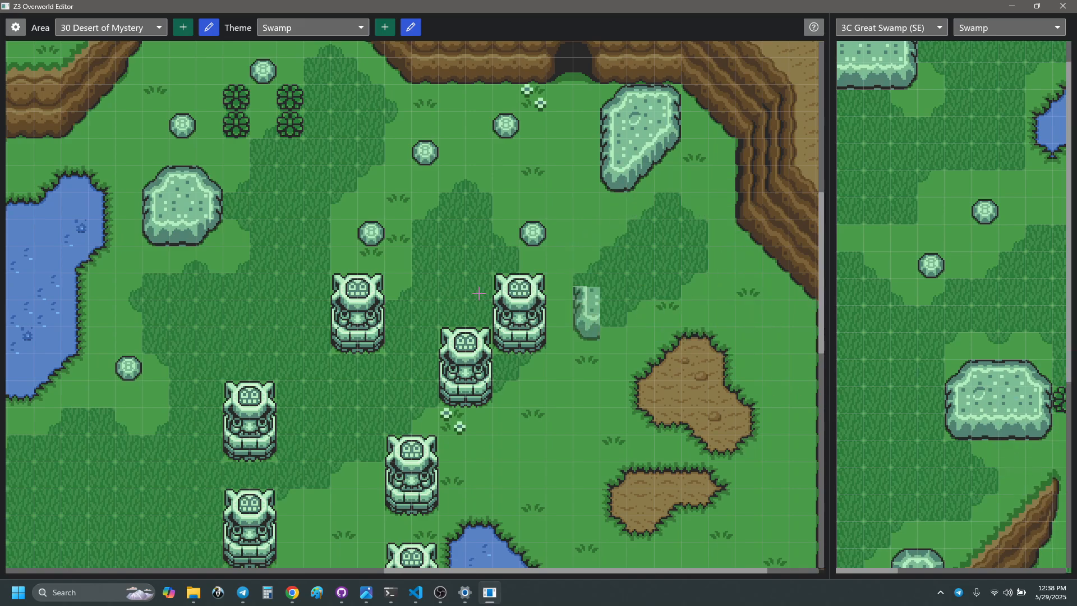
scroll(1010, 337, up, 1)
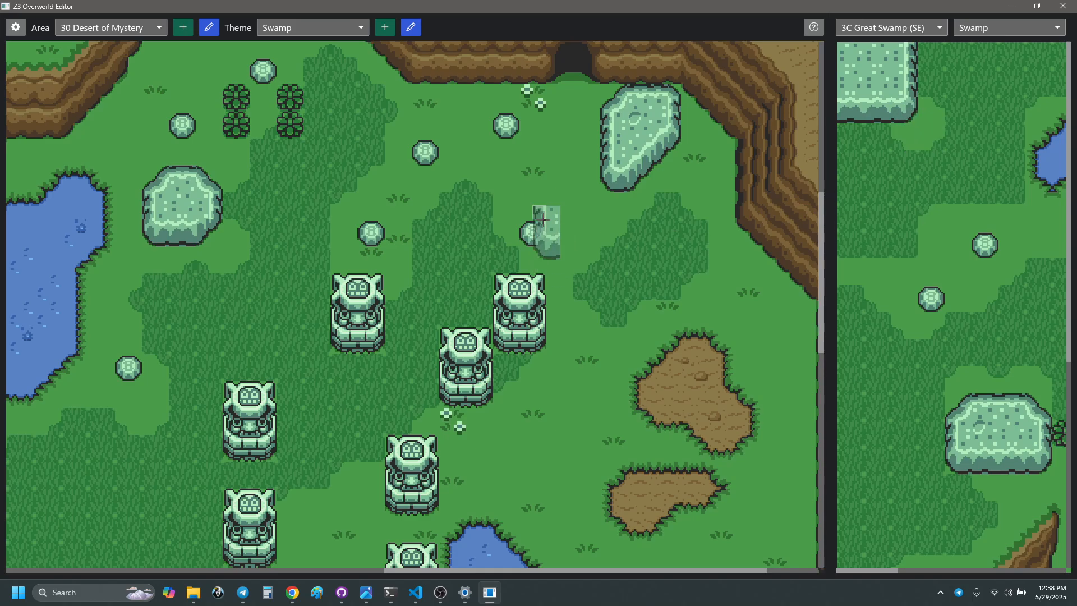
scroll(446, 313, up, 10)
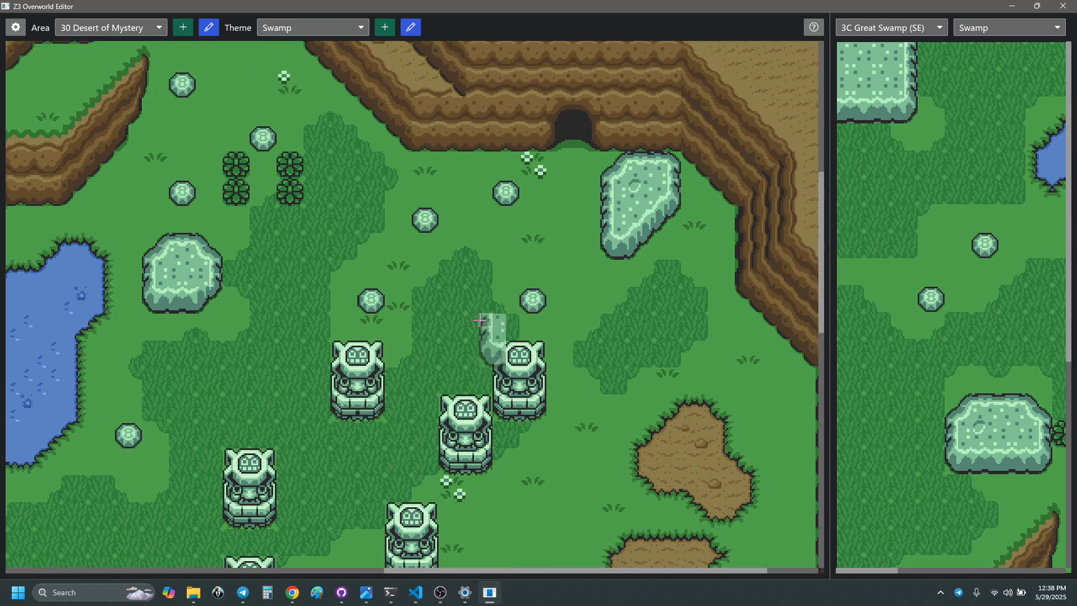
scroll(485, 324, left, 3)
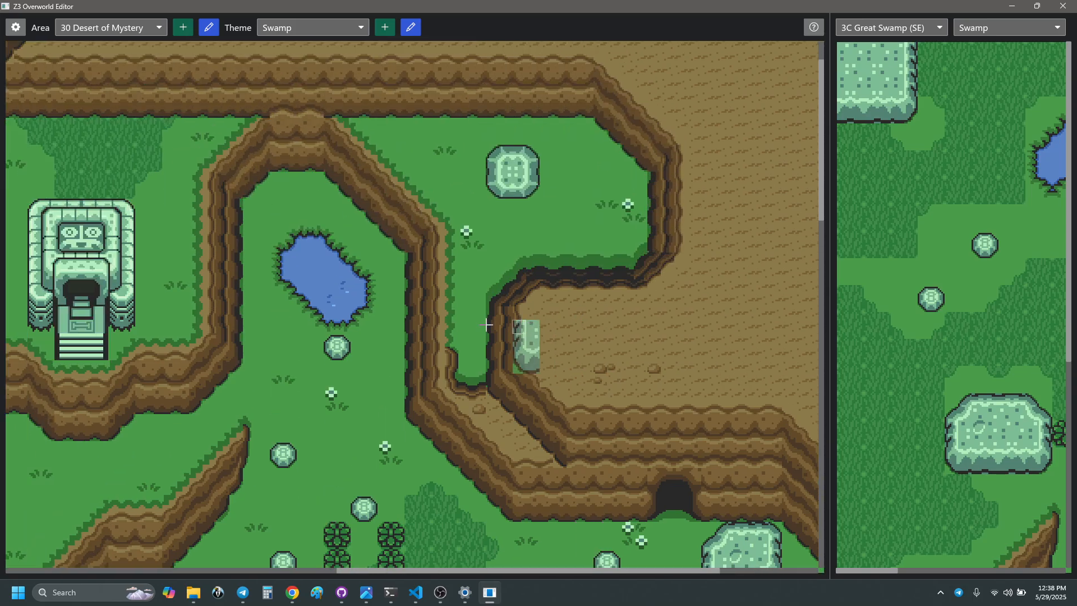
- Examine the Swamp theme from the eastern cliffs across the northern temples and down through the temple courtyard to its southern entrance
scroll(486, 324, left, 1)
scroll(376, 337, left, 4)
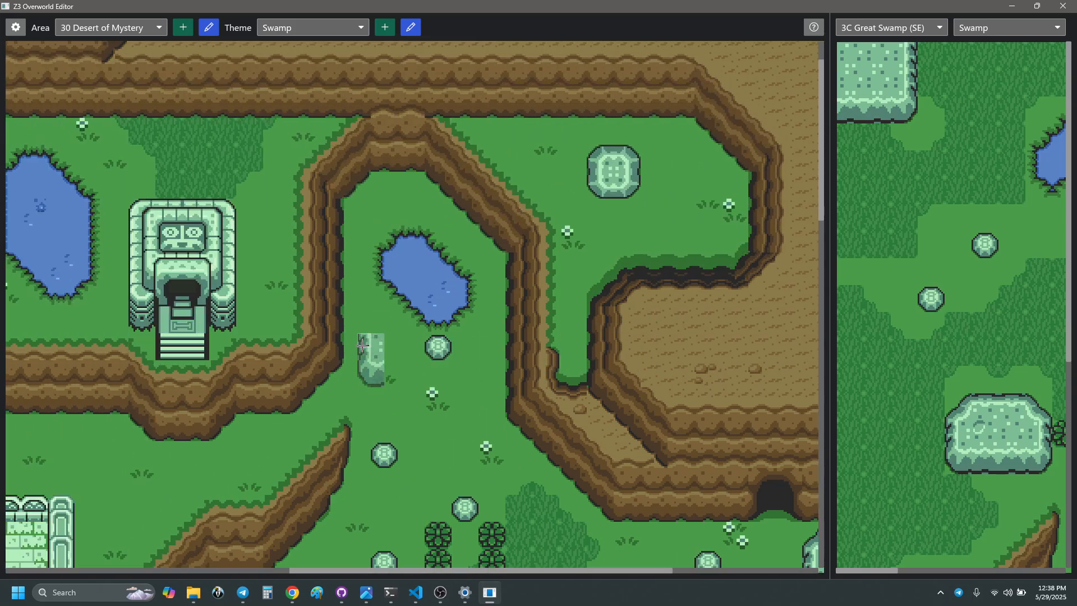
scroll(385, 337, left, 9)
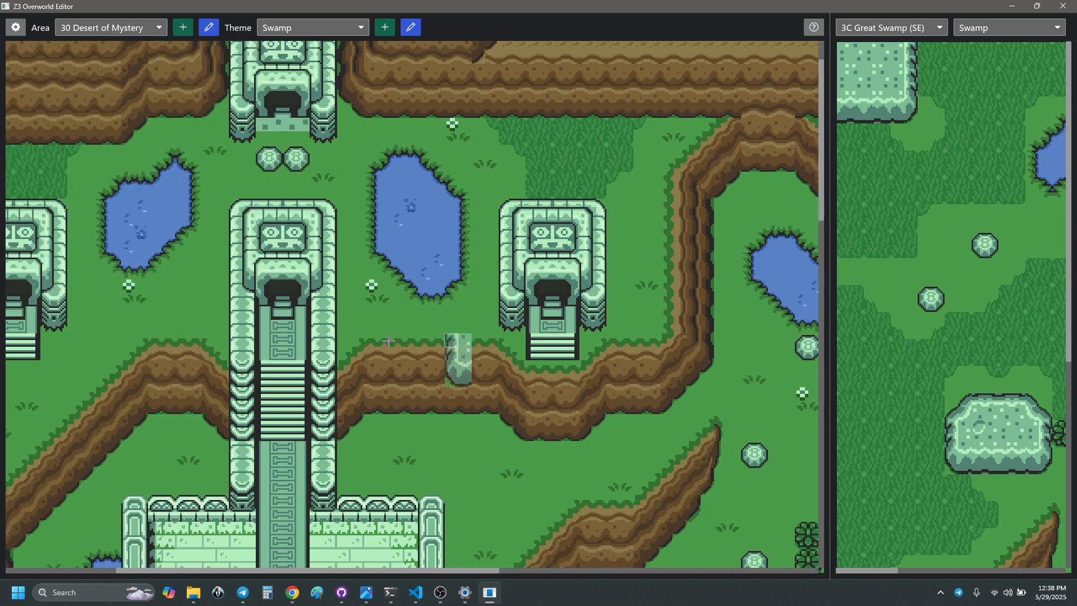
scroll(385, 341, left, 3)
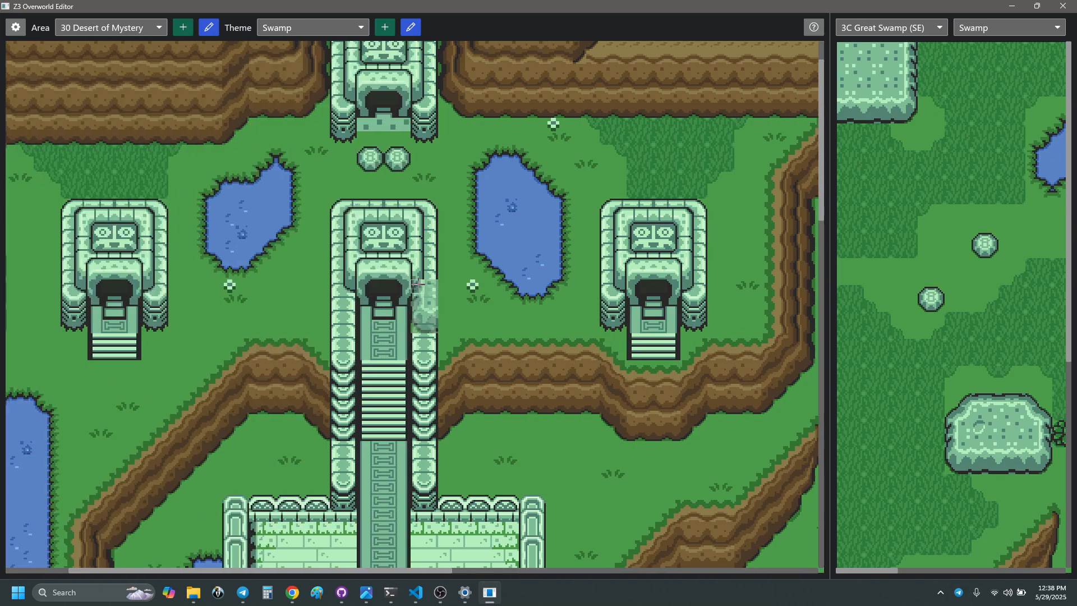
scroll(426, 287, down, 2)
scroll(461, 292, down, 7)
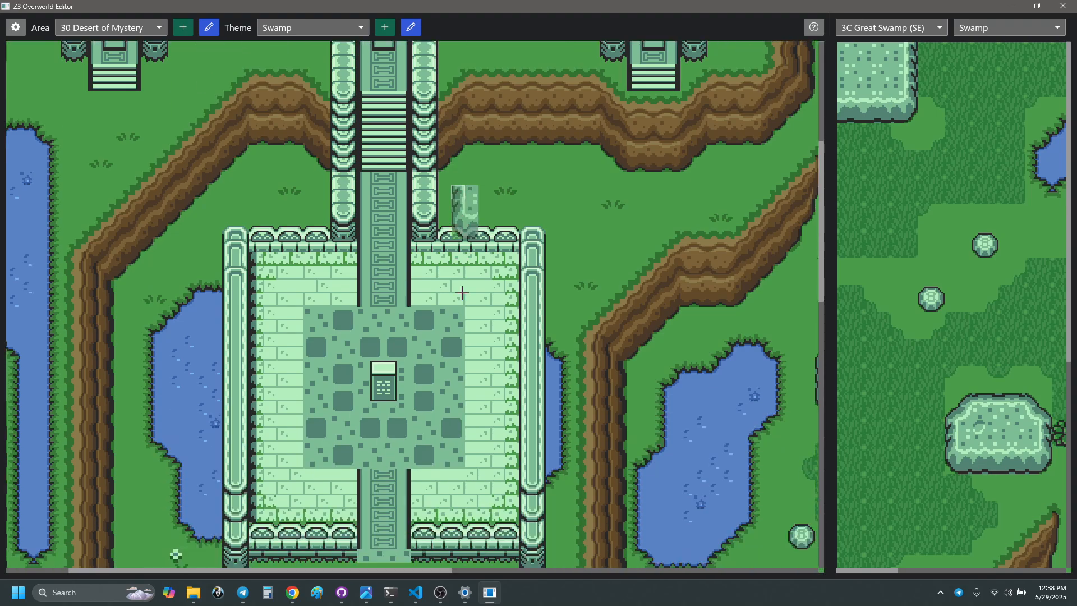
scroll(473, 303, down, 5)
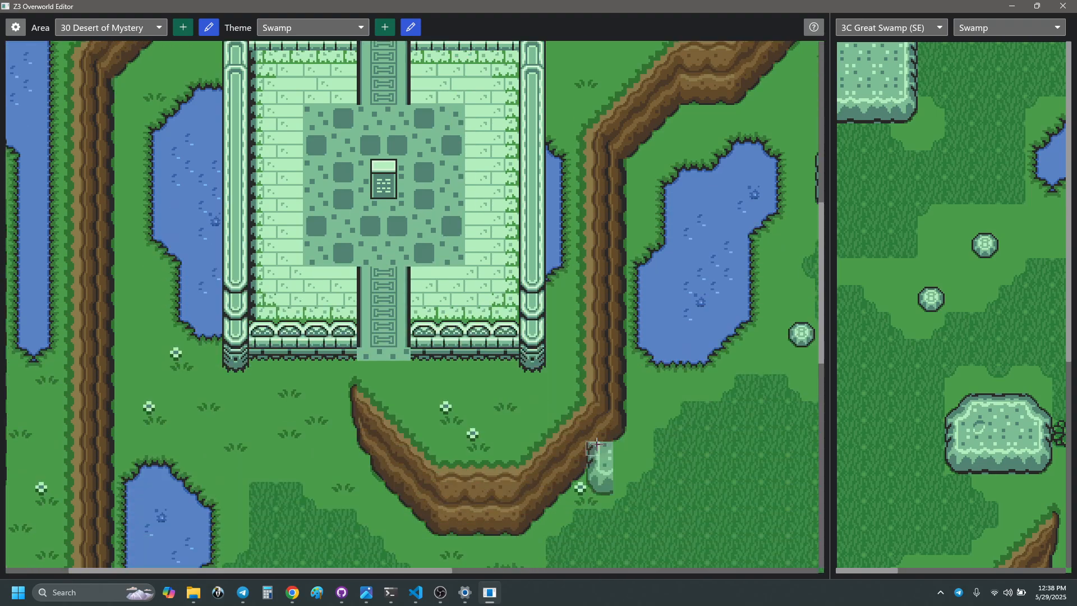
scroll(596, 444, down, 2)
scroll(596, 444, up, 8)
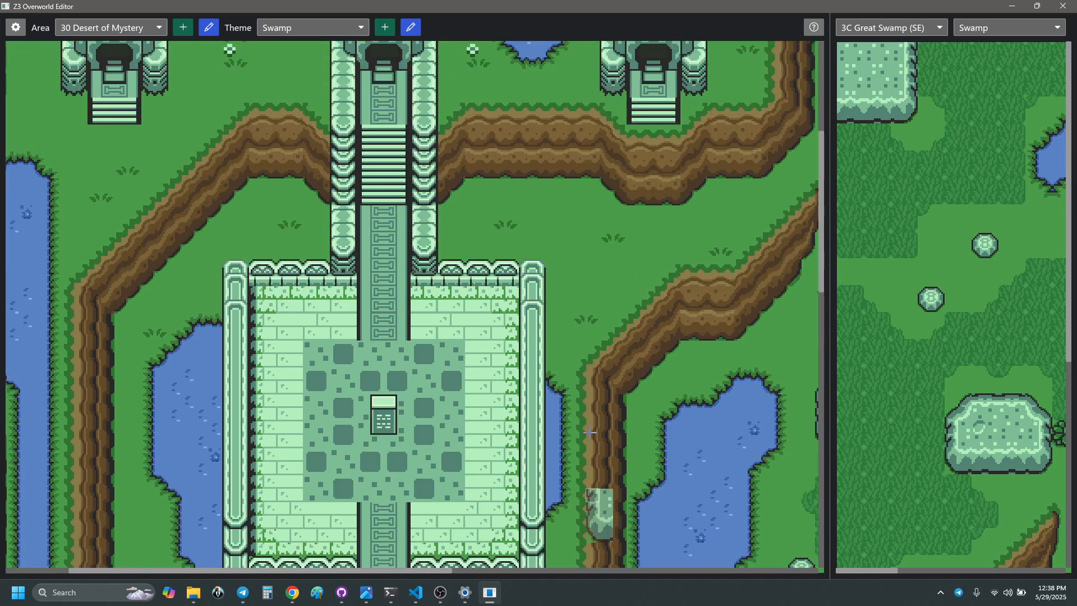
scroll(597, 443, down, 1)
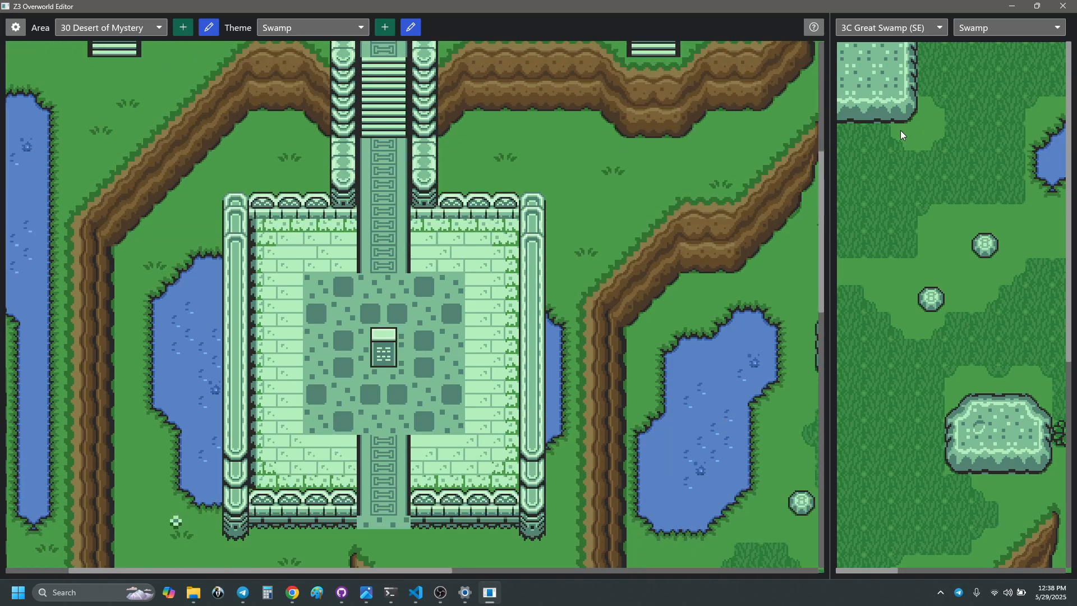
- Set the reference map to 3B Swamp Ruins and bring the front stairs of its temple into view
click(889, 28)
click(889, 29)
key(Up)
middle_drag(981, 422, 813, 392)
middle_drag(1046, 418, 782, 421)
scroll(981, 423, right, 5)
scroll(982, 359, down, 5)
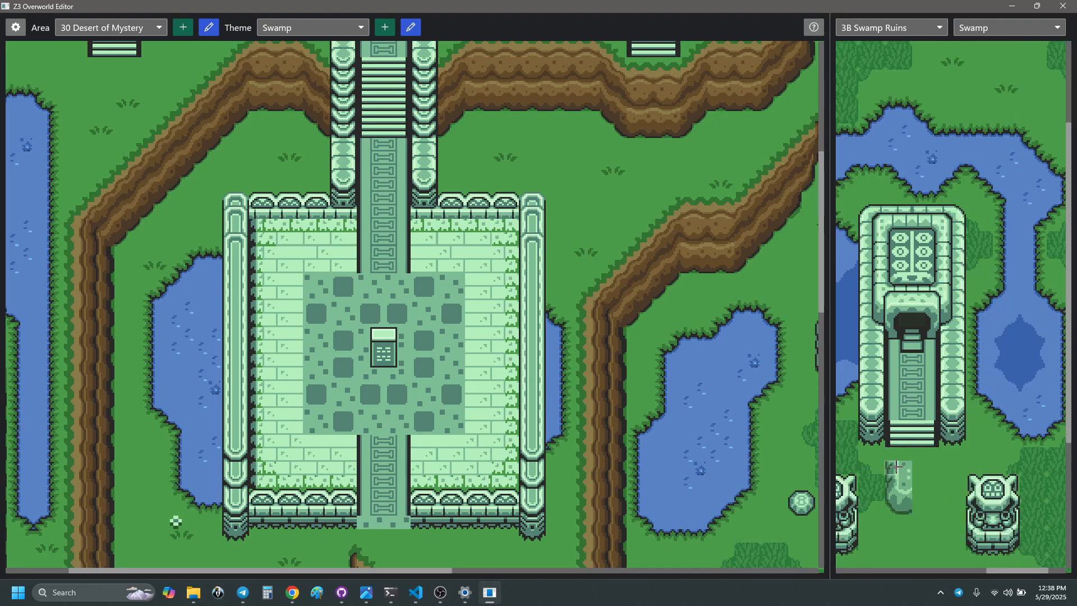
- Copy the stair tiles at the foot of the Swamp Ruins temple and place them at the courtyard's southern entrance
right_click(889, 427)
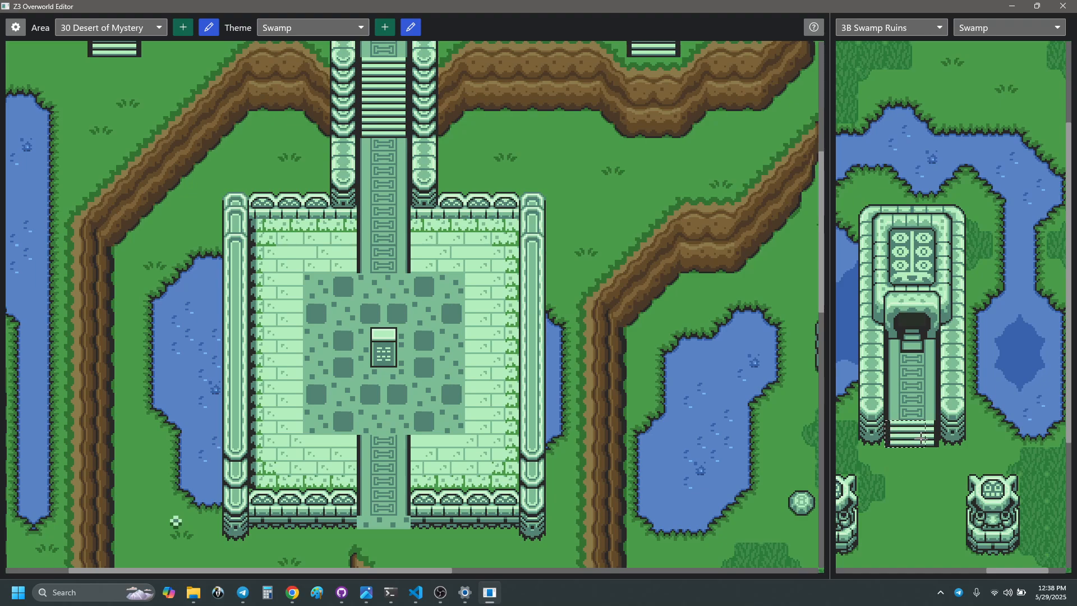
right_drag(930, 439, 931, 440)
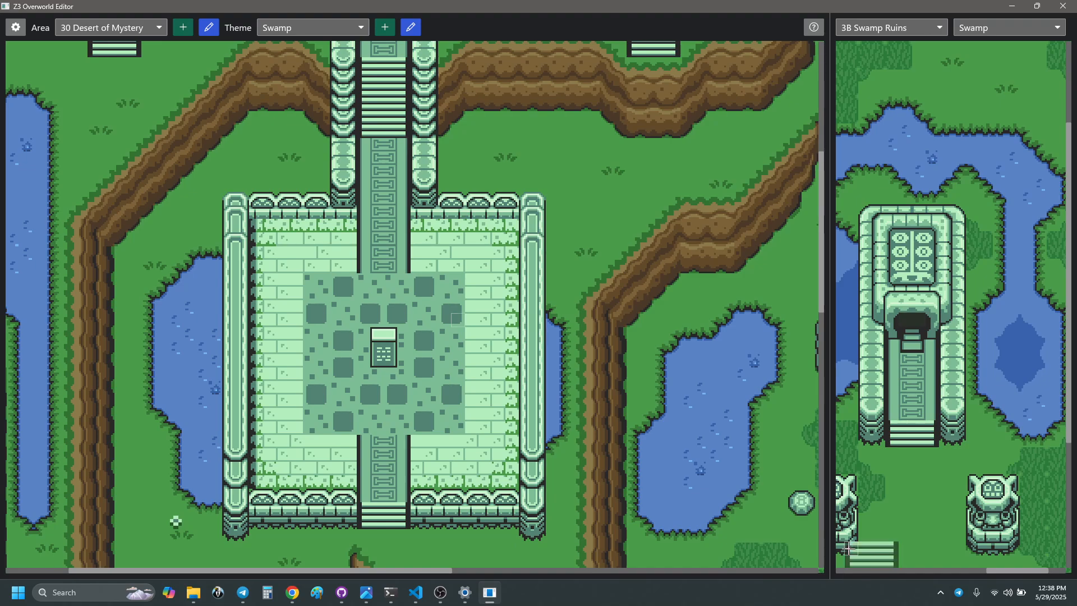
key(ctrl+y)
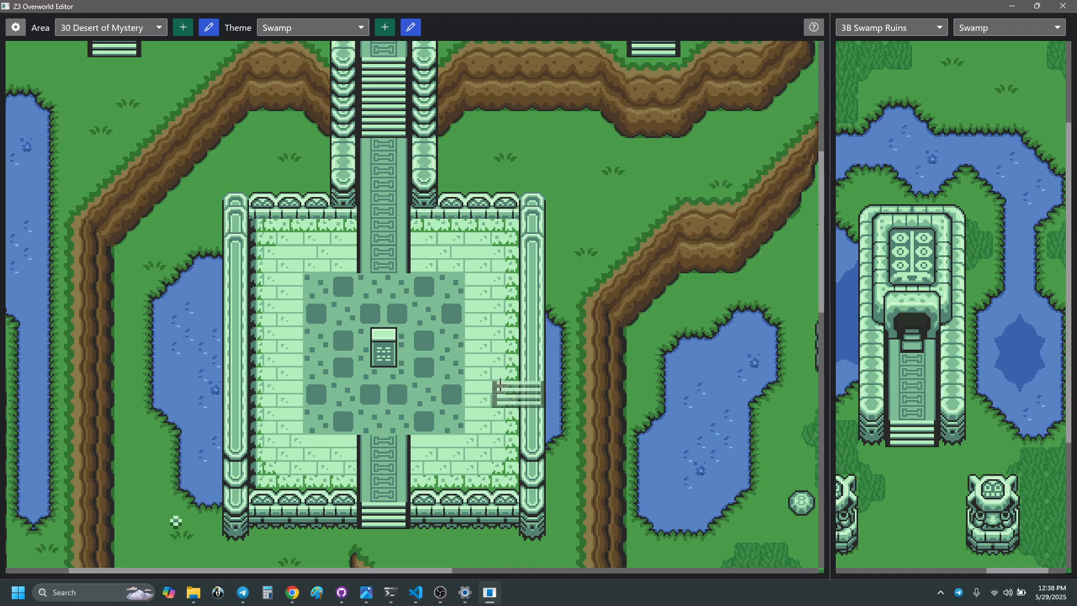
- Show the tile grid and extend the western temple's front pillars to the foot of its stairs with pillar-base tiles from Swamp Ruins
scroll(557, 351, up, 3)
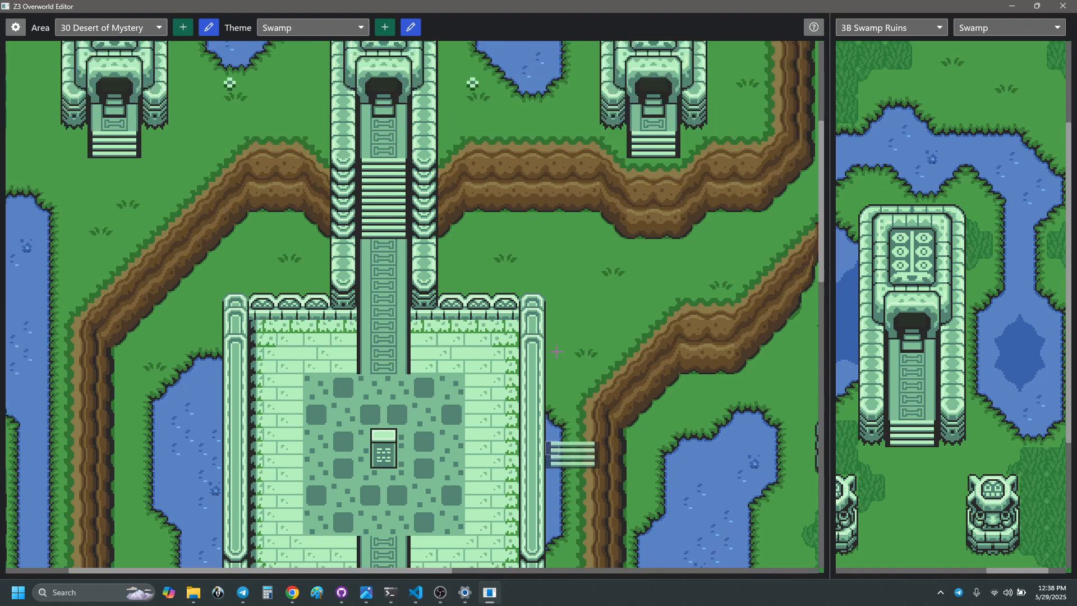
scroll(557, 352, up, 2)
scroll(557, 351, down, 6)
scroll(557, 351, up, 2)
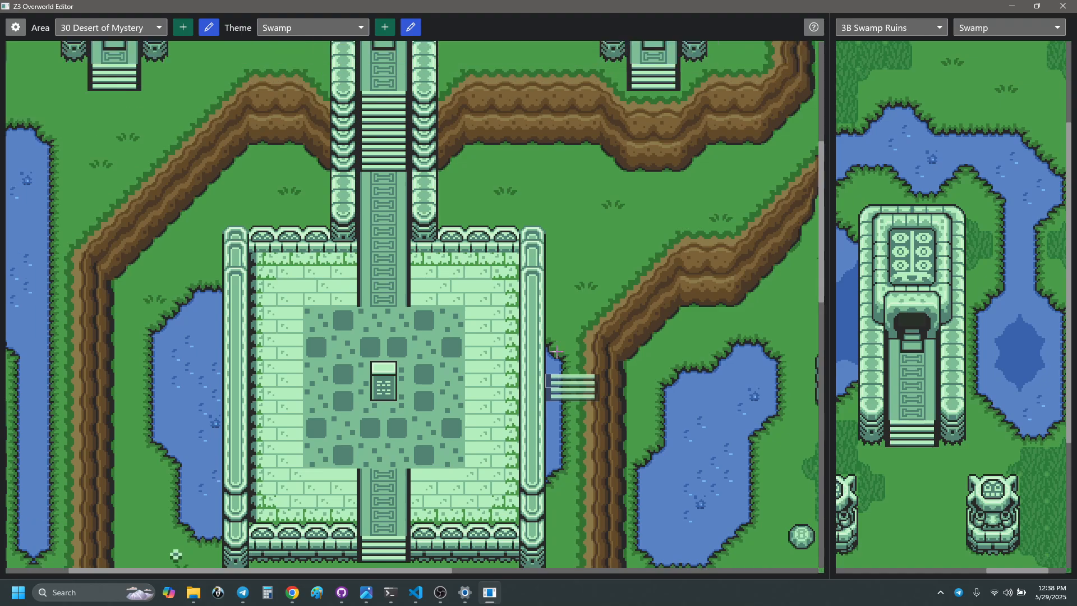
scroll(557, 352, up, 2)
scroll(392, 311, up, 2)
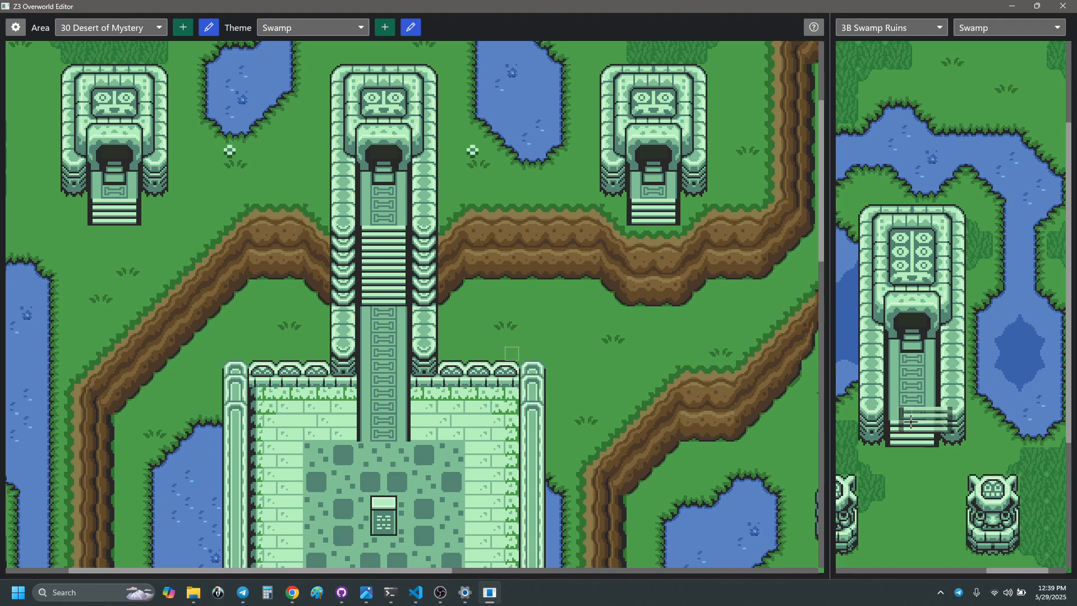
key(g)
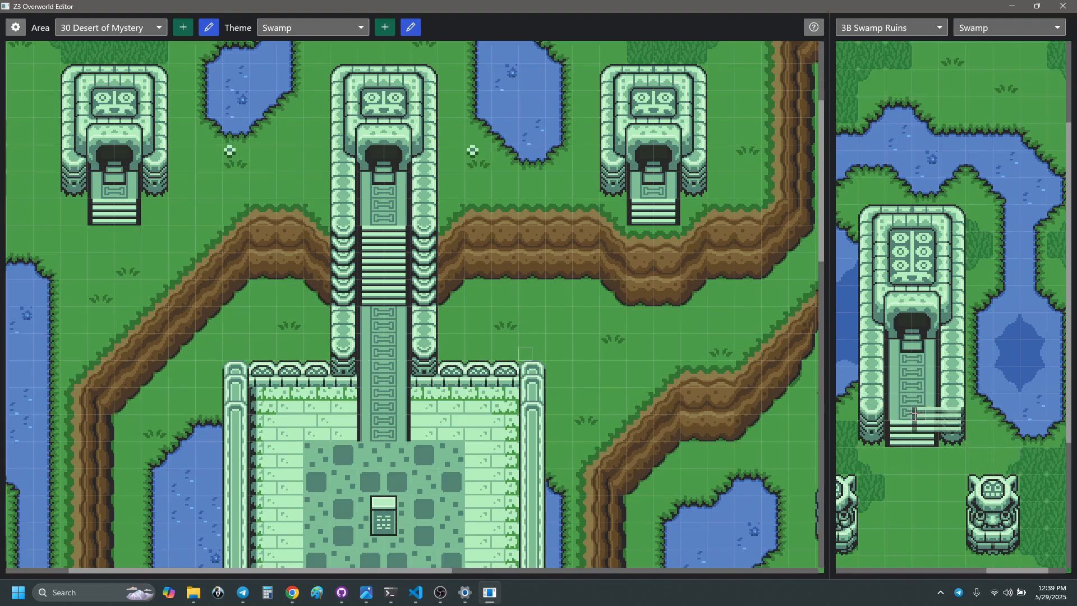
right_drag(874, 413, 879, 428)
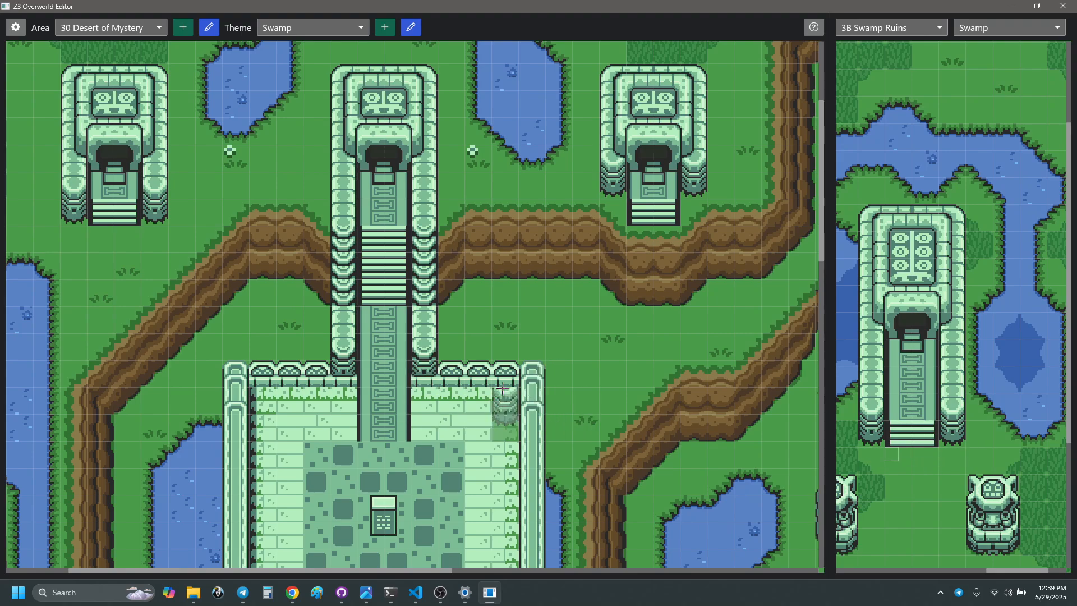
- Compare the row of northern temples in the Base theme of Desert of Mystery, ending in the Swamp theme
scroll(536, 384, down, 1)
scroll(536, 384, up, 4)
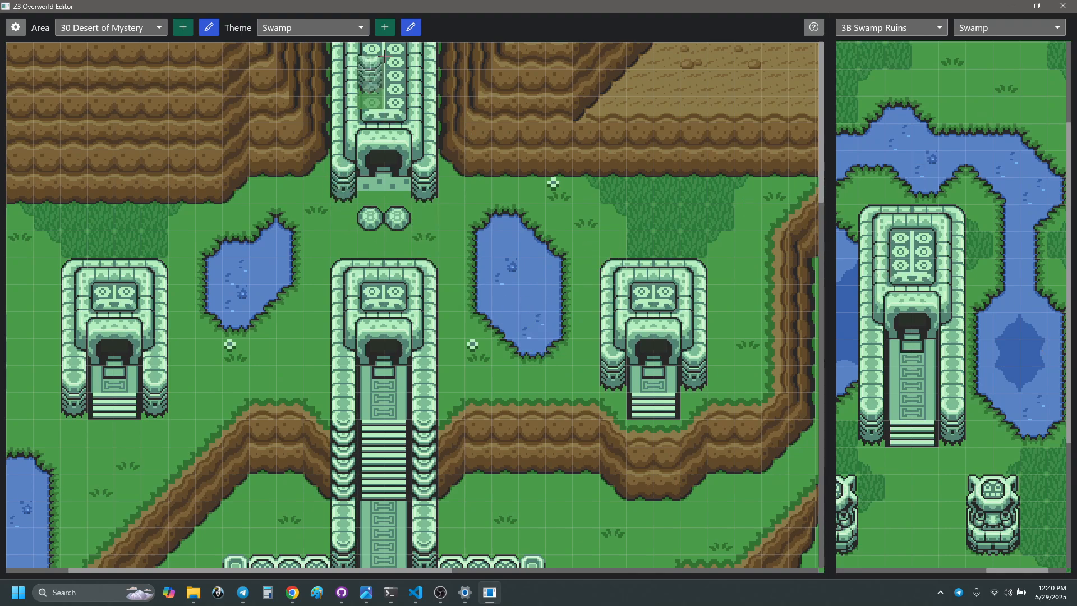
click(354, 27)
click(325, 42)
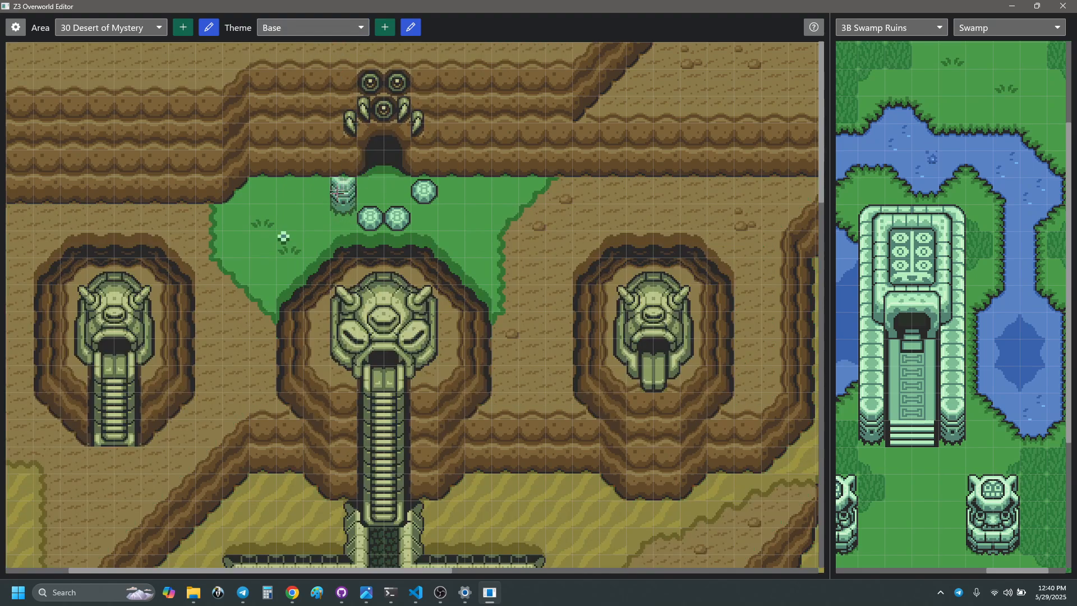
click(313, 34)
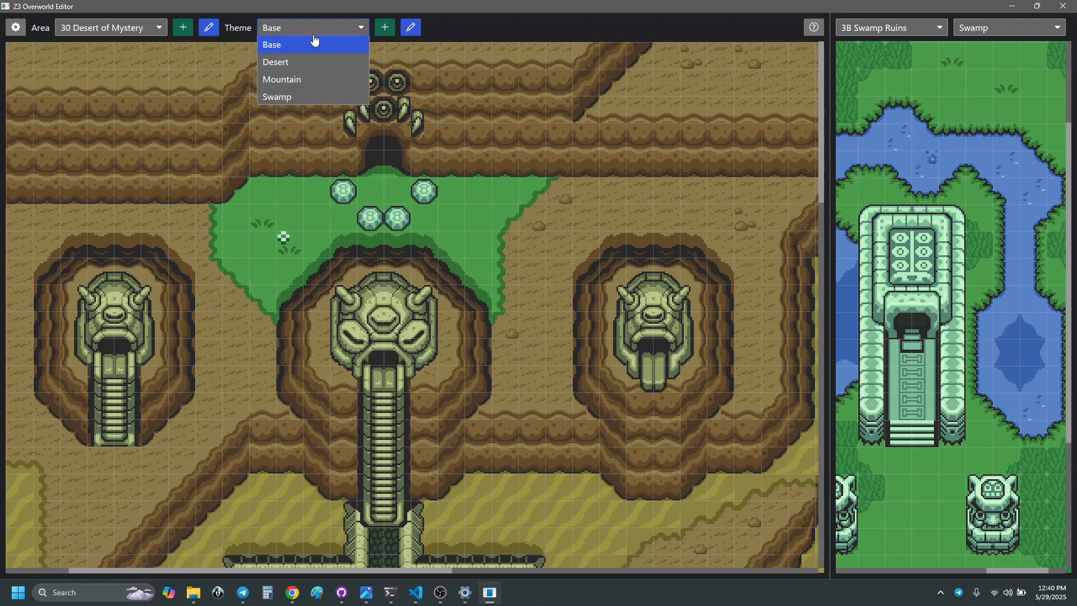
click(298, 97)
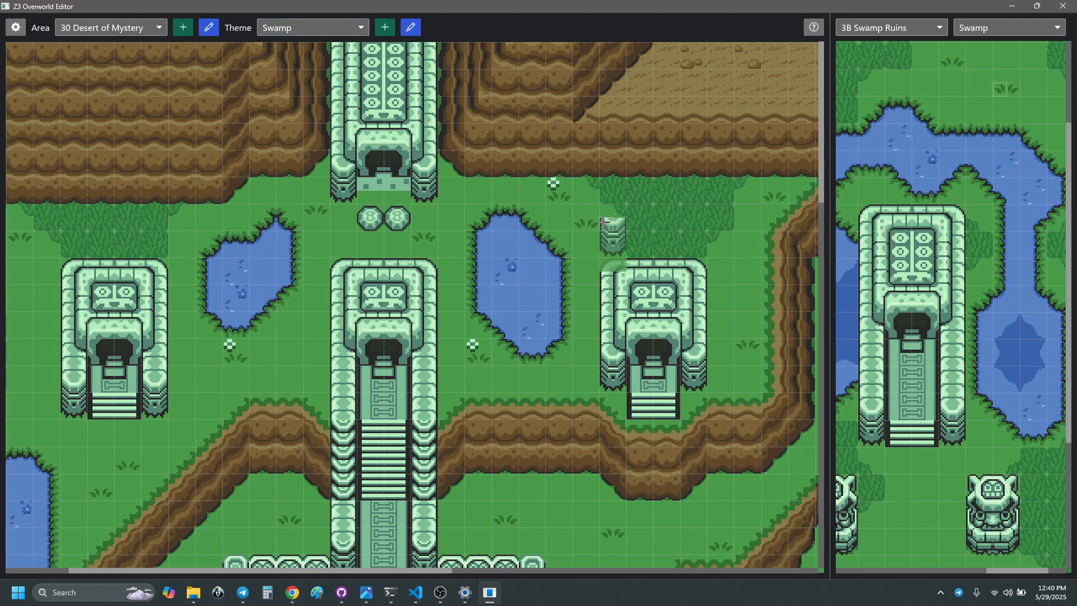
- Examine the eastern side of Desert of Mystery from the temples down to the branching lake in the southeast
scroll(594, 263, down, 5)
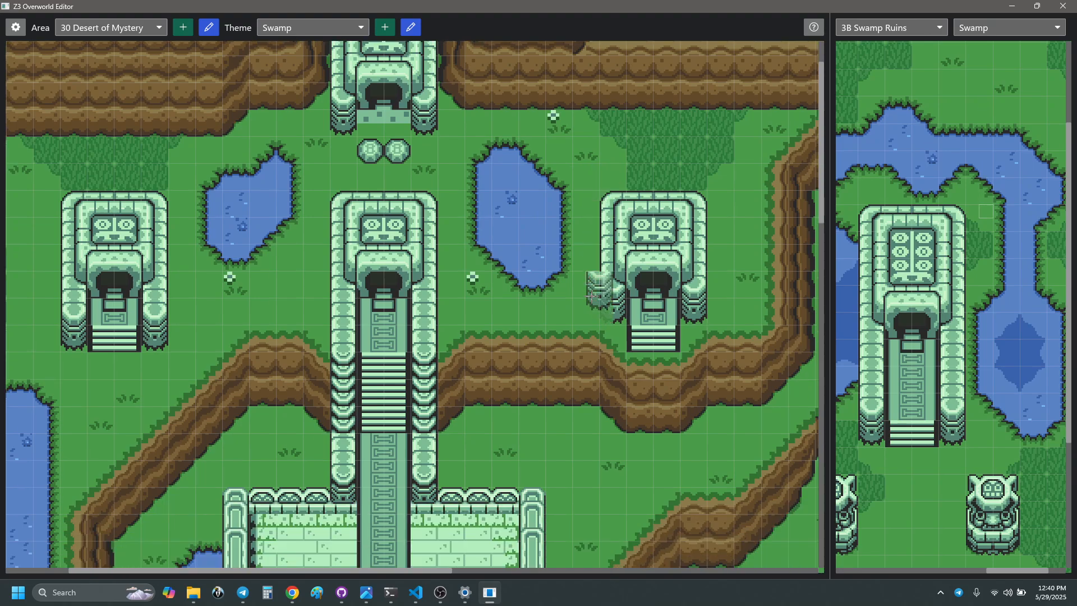
scroll(605, 351, right, 10)
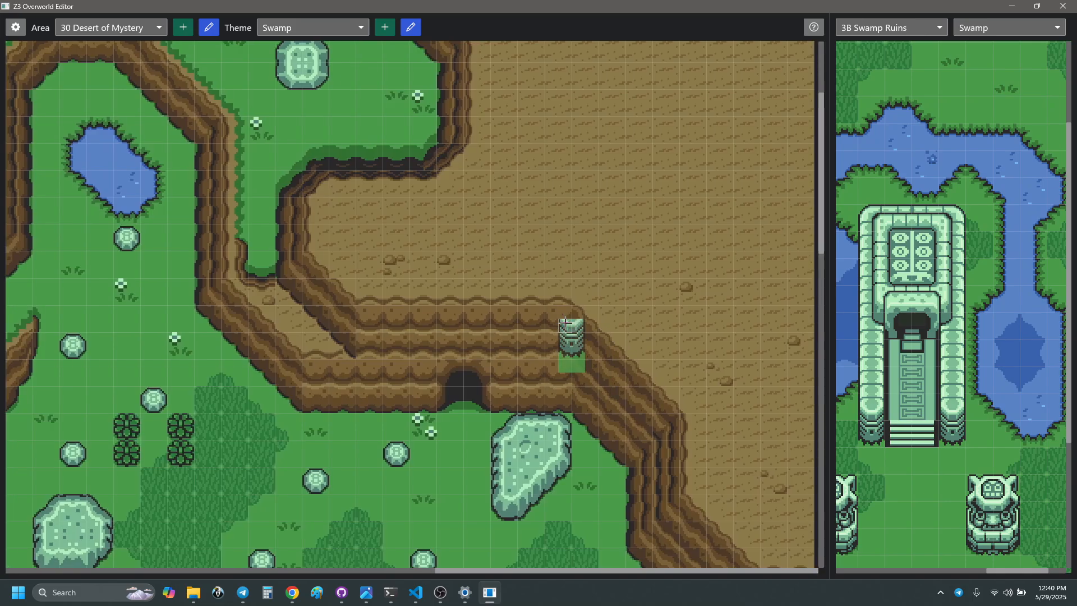
scroll(589, 342, down, 20)
scroll(589, 331, down, 6)
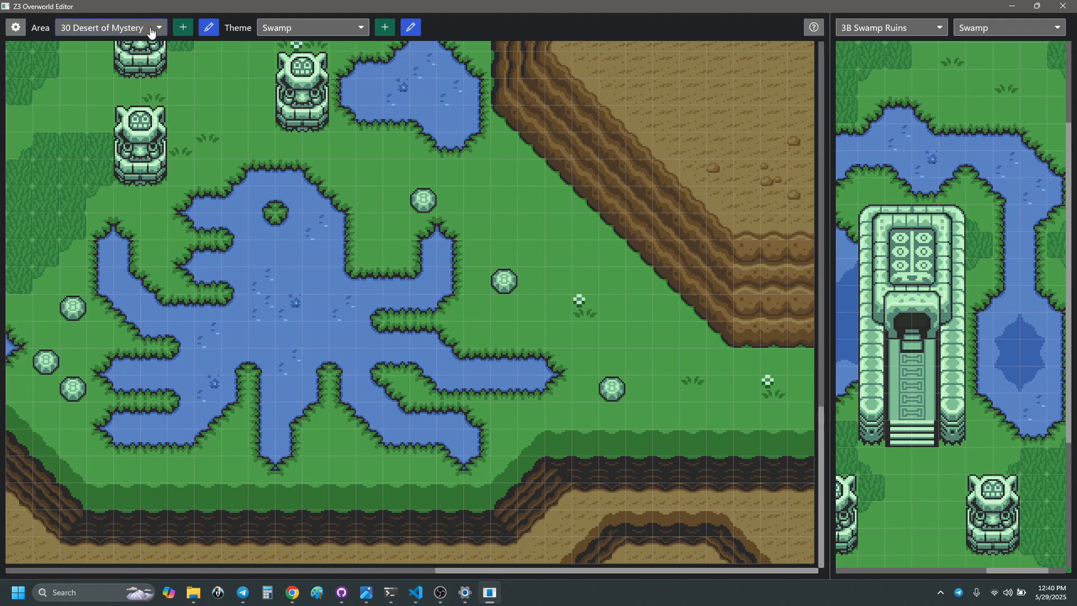
- Switch the area to 32 Cave 45 and examine its pond, cliffs, dirt path, bushes and statues in the Swamp theme
scroll(151, 32, down, 2)
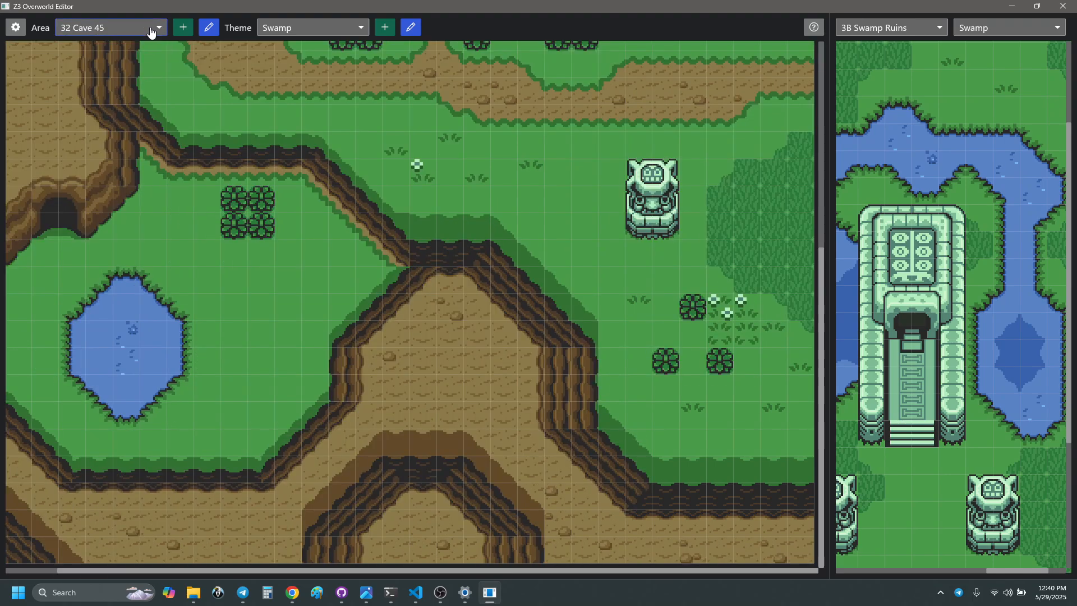
scroll(497, 350, left, 1)
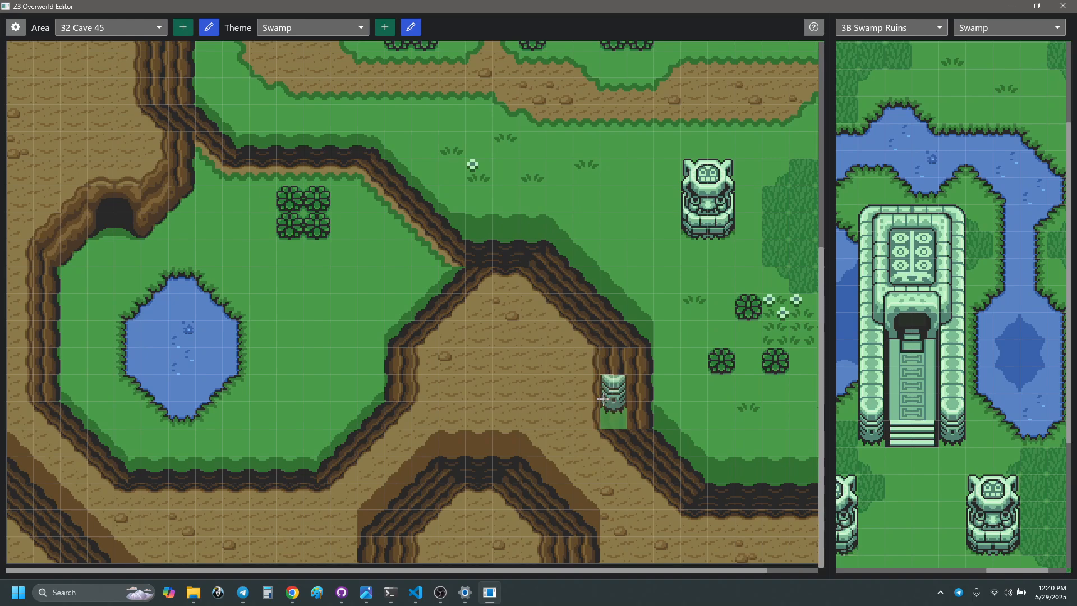
scroll(688, 433, right, 1)
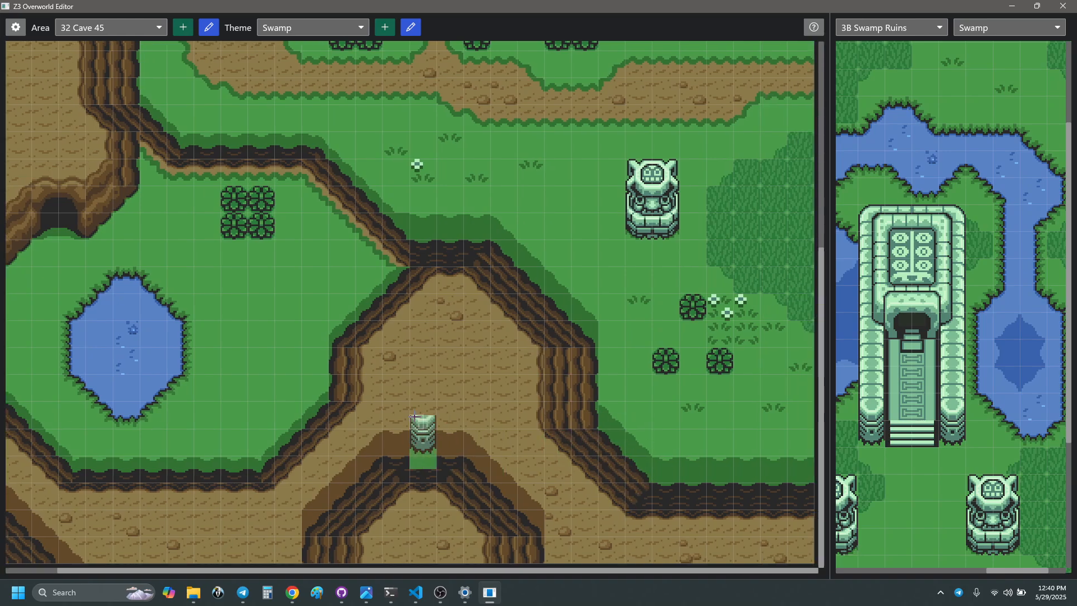
scroll(415, 415, up, 2)
scroll(415, 415, up, 5)
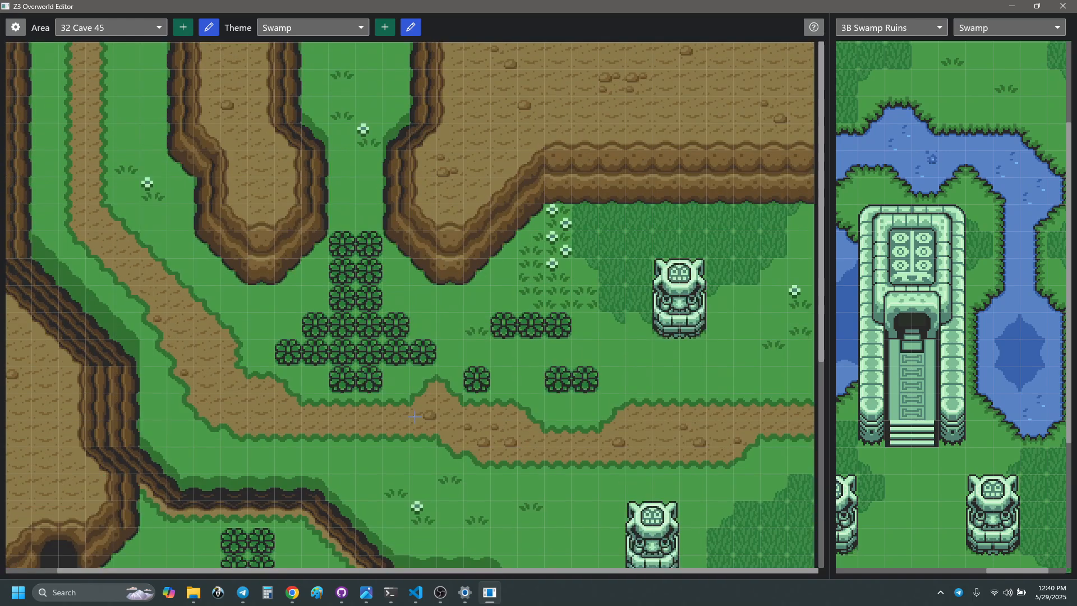
scroll(415, 416, down, 7)
scroll(511, 365, up, 4)
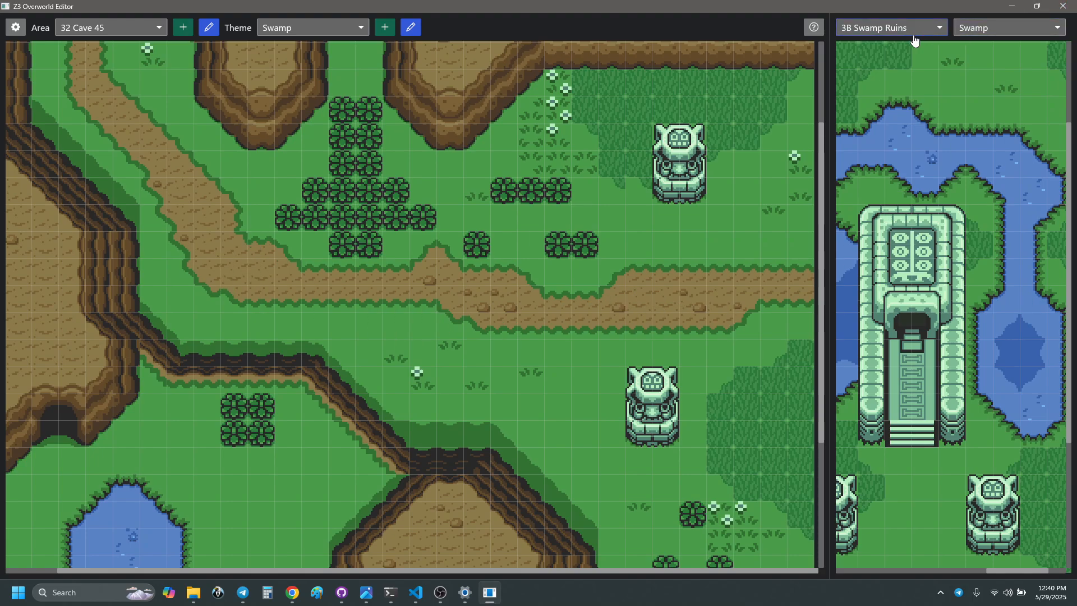
- Switch the area to 3B Swamp Ruins and compare its Swamp theme with its Base theme around the temple and ponds
click(152, 31)
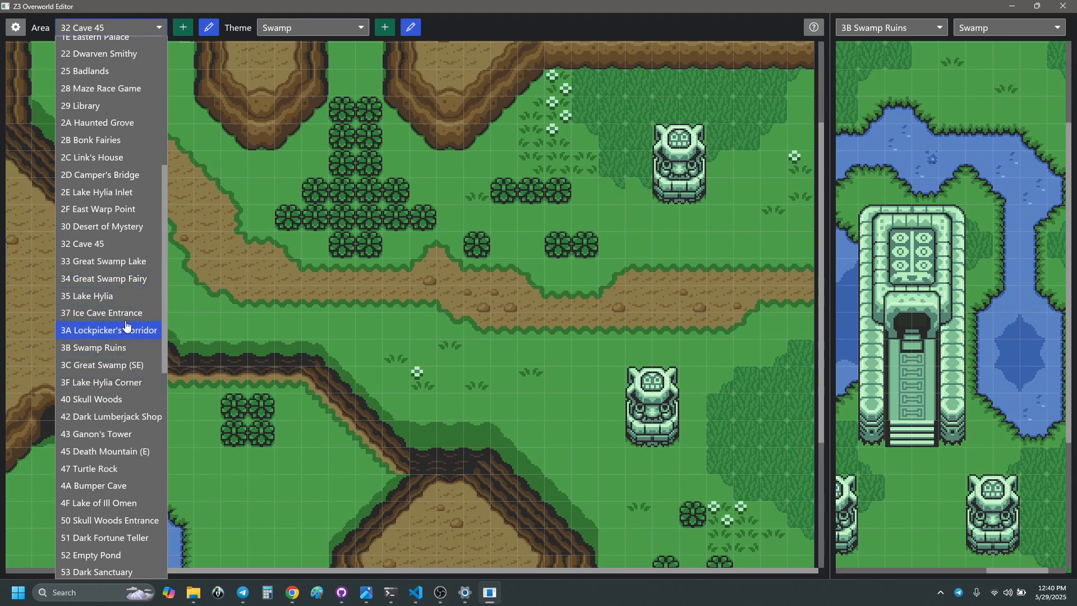
click(122, 348)
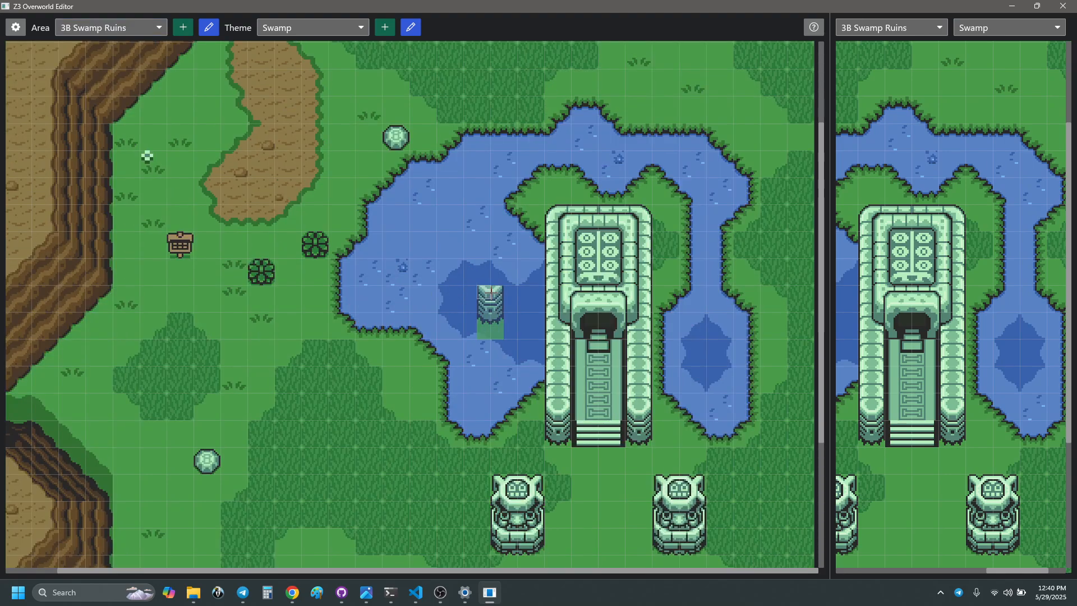
scroll(547, 437, up, 2)
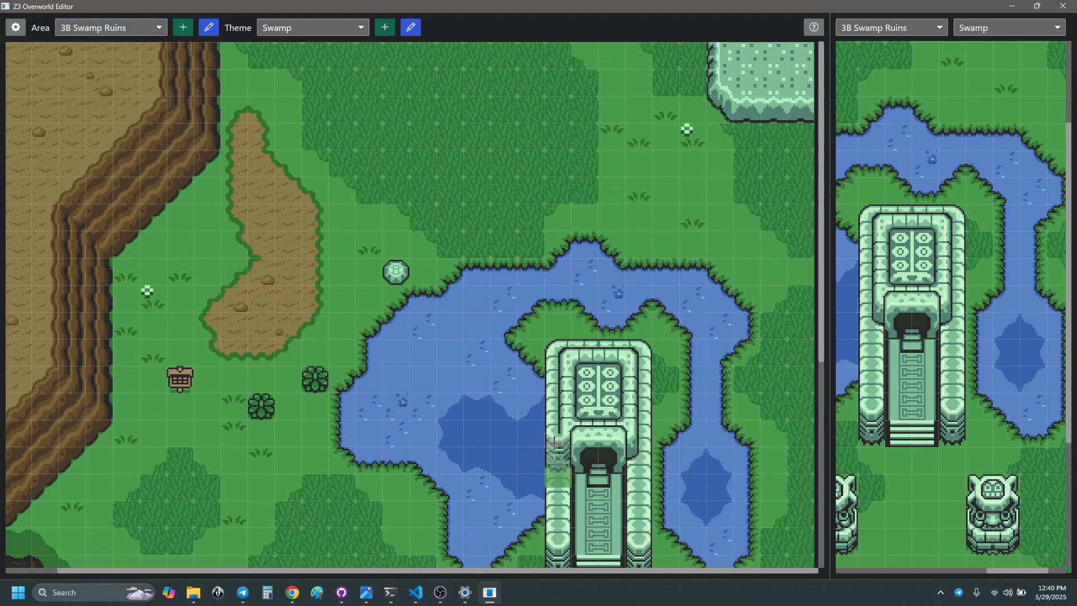
click(298, 28)
click(281, 39)
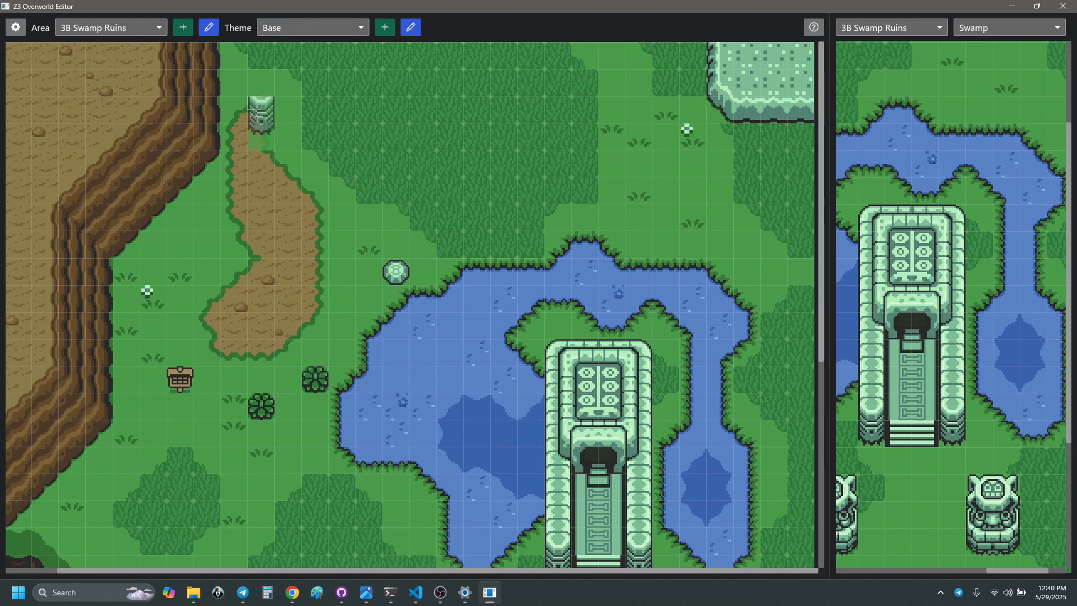
scroll(527, 290, down, 4)
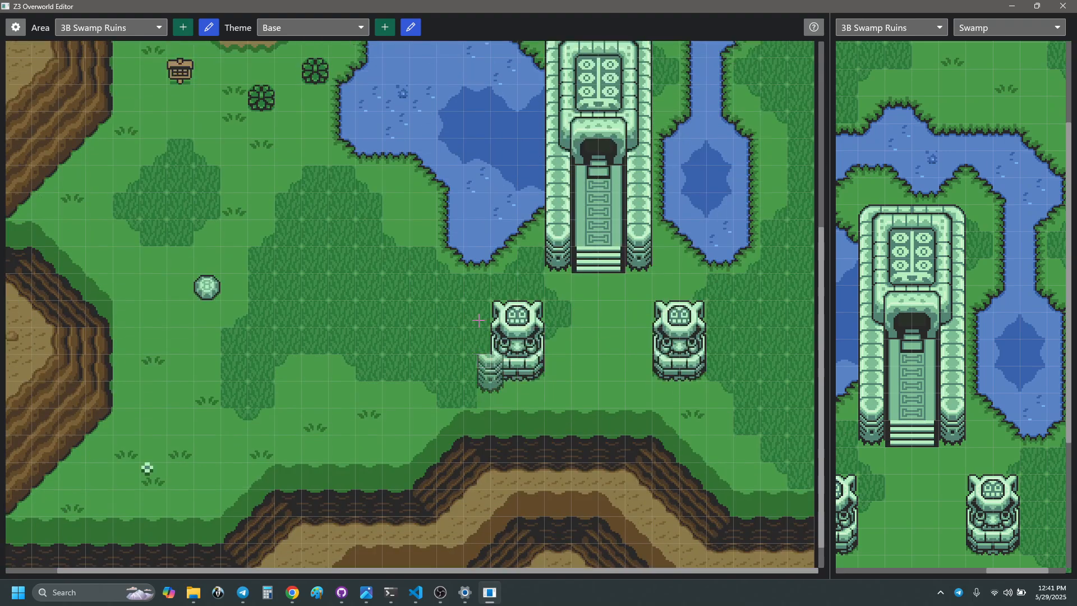
scroll(355, 253, up, 4)
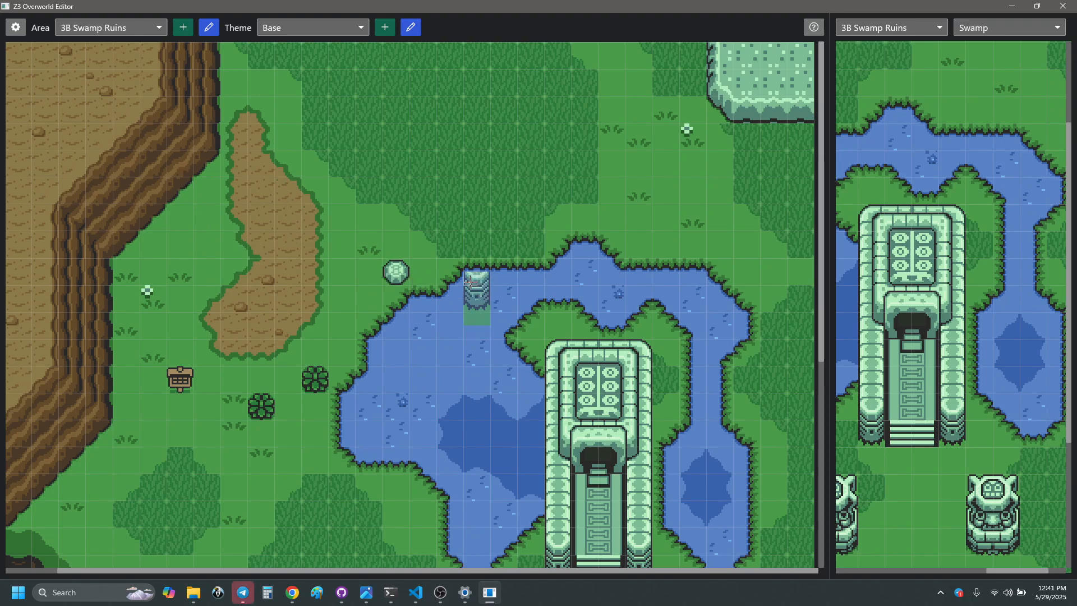
click(320, 32)
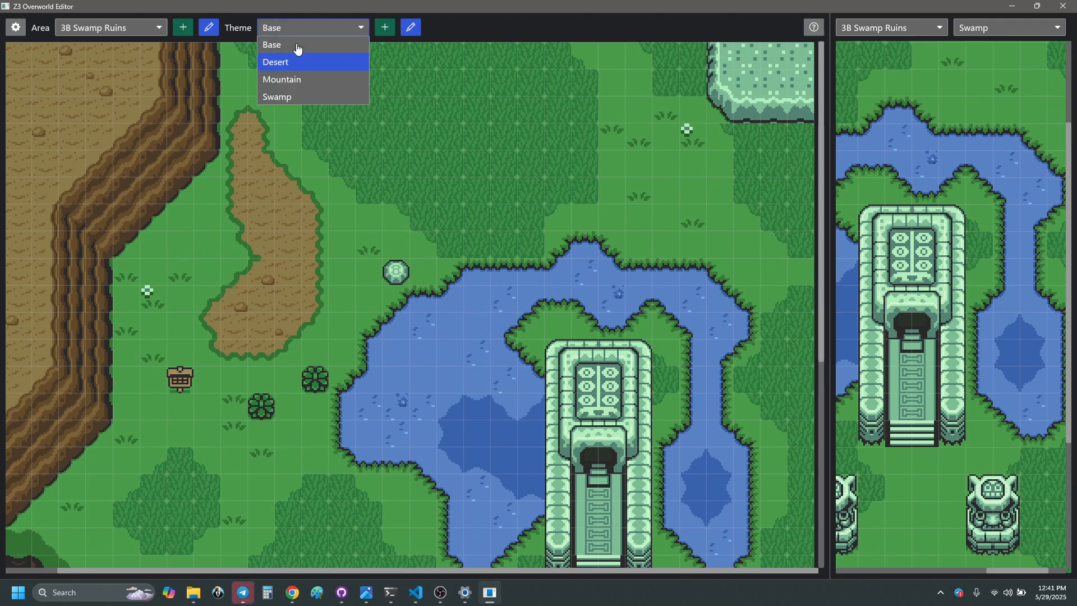
- Switch the area to 3C Great Swamp (SE) and examine its statues, stone platforms, small pond and cliffs in the Base theme
click(135, 27)
click(134, 27)
ctrl+scroll(135, 28, down, 1)
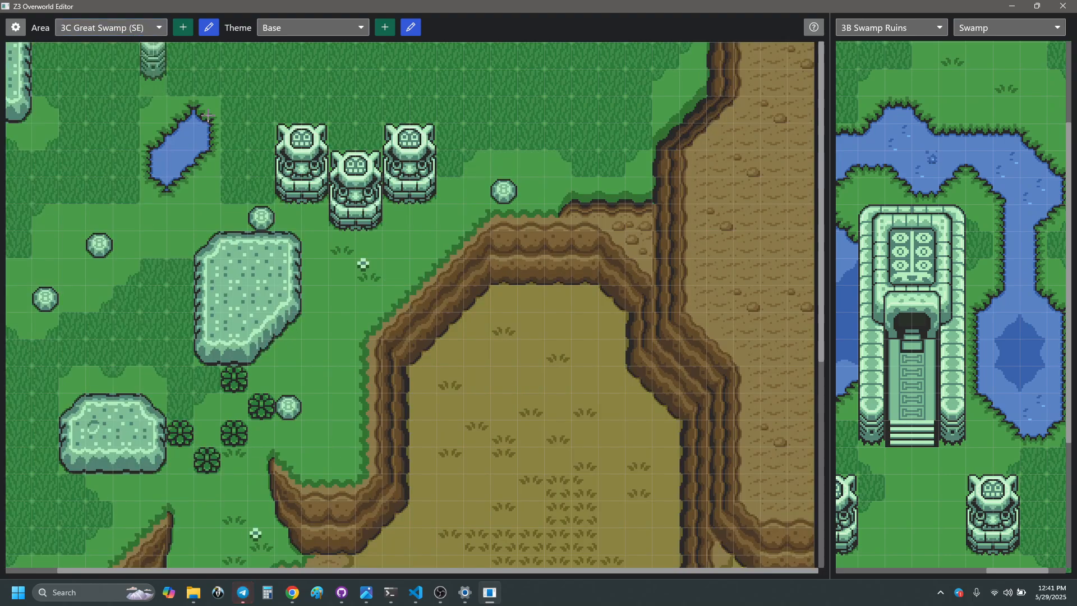
scroll(412, 300, left, 1)
scroll(411, 298, right, 1)
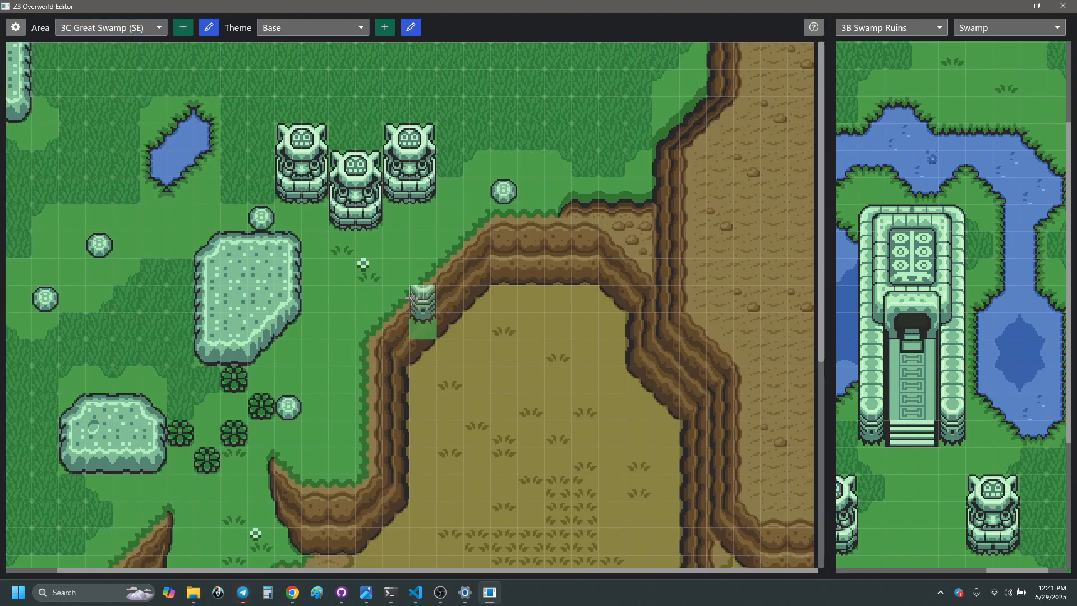
scroll(411, 298, down, 3)
scroll(411, 298, up, 3)
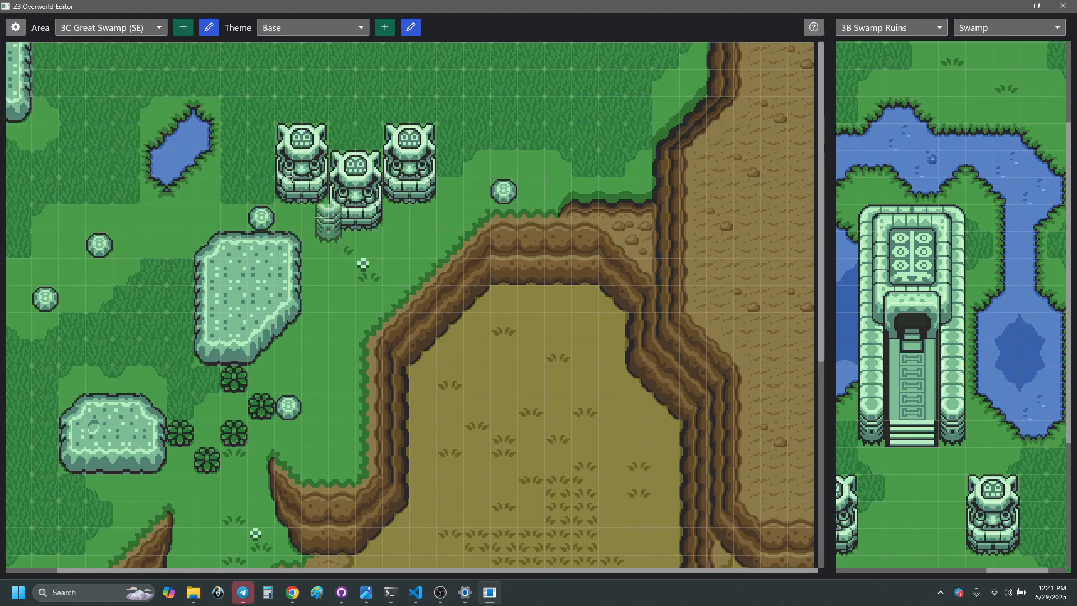
scroll(263, 168, left, 1)
- Switch the area to 33 Great Swamp Lake and examine its lake, cliffs and southern ponds in the Base theme
click(120, 28)
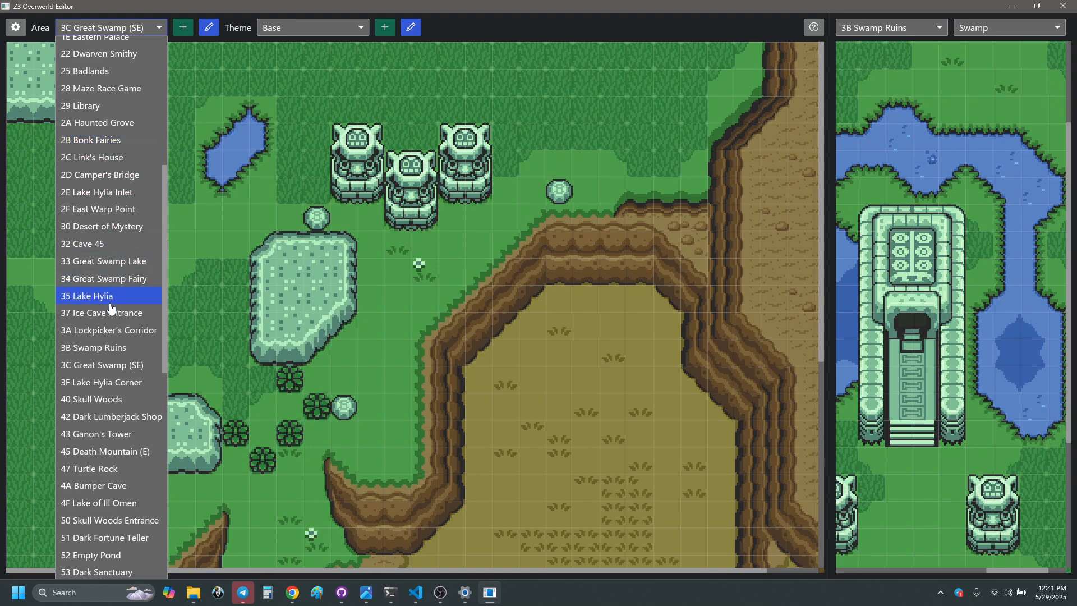
click(126, 260)
scroll(606, 337, down, 5)
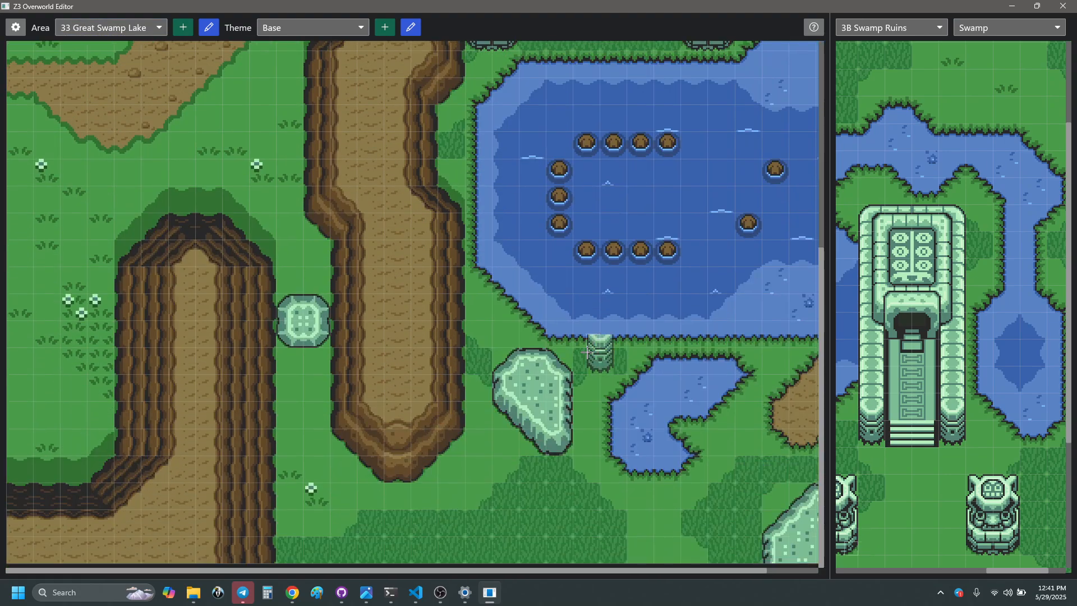
scroll(589, 354, right, 1)
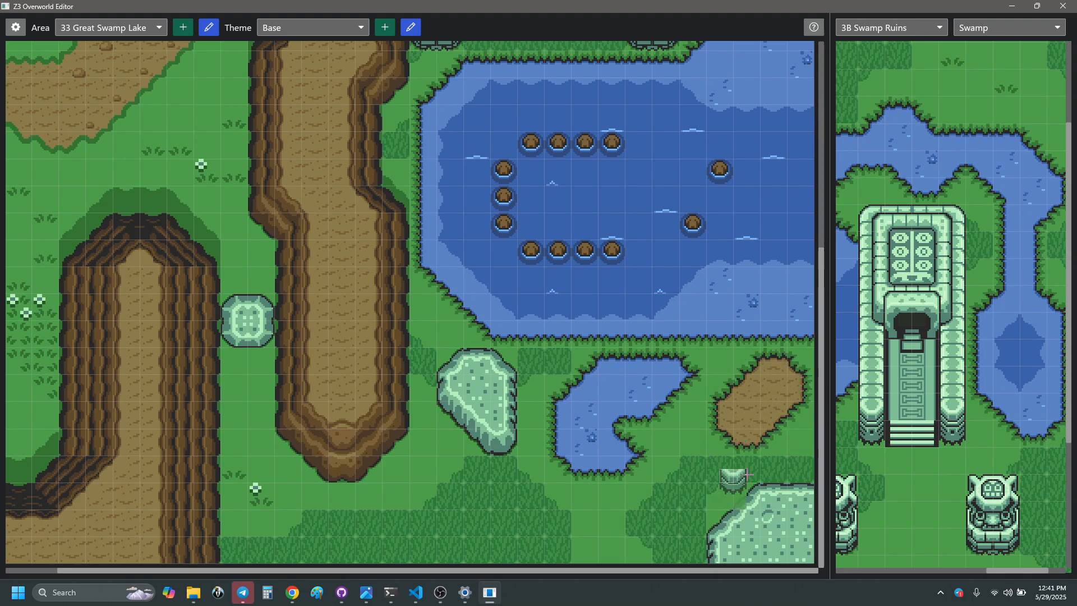
scroll(410, 457, left, 1)
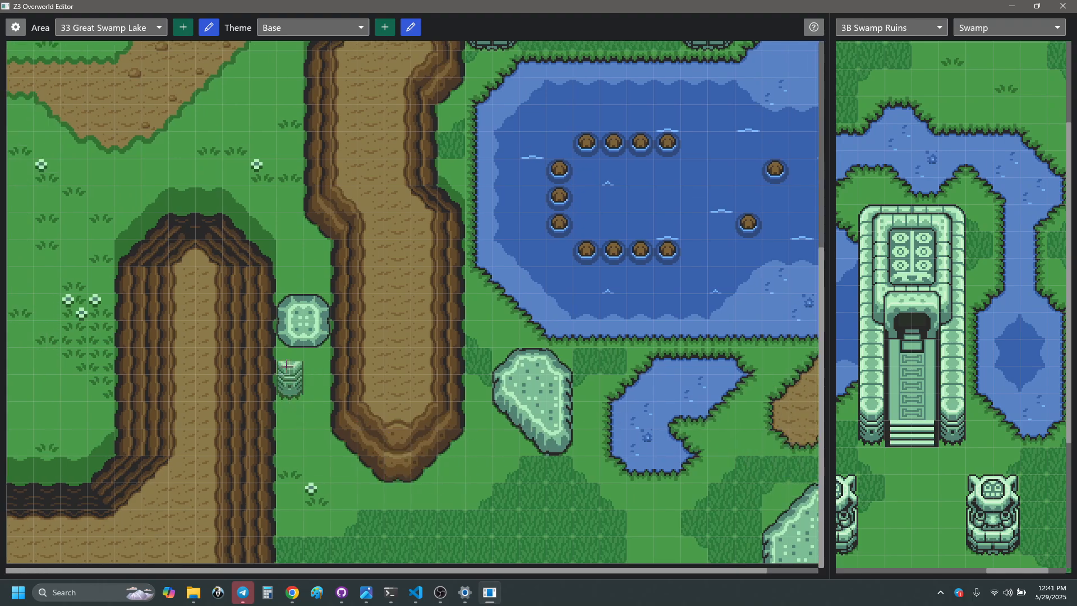
scroll(283, 374, up, 5)
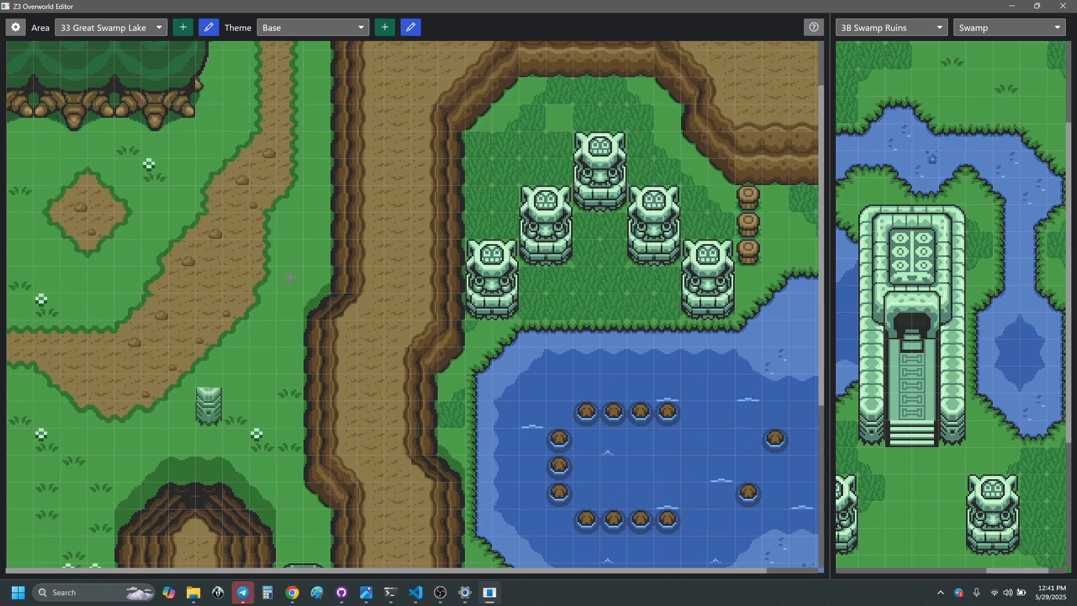
- Compare the Swamp theme of Great Swamp Lake with its Base theme, ending in Base at the southern shore
click(336, 24)
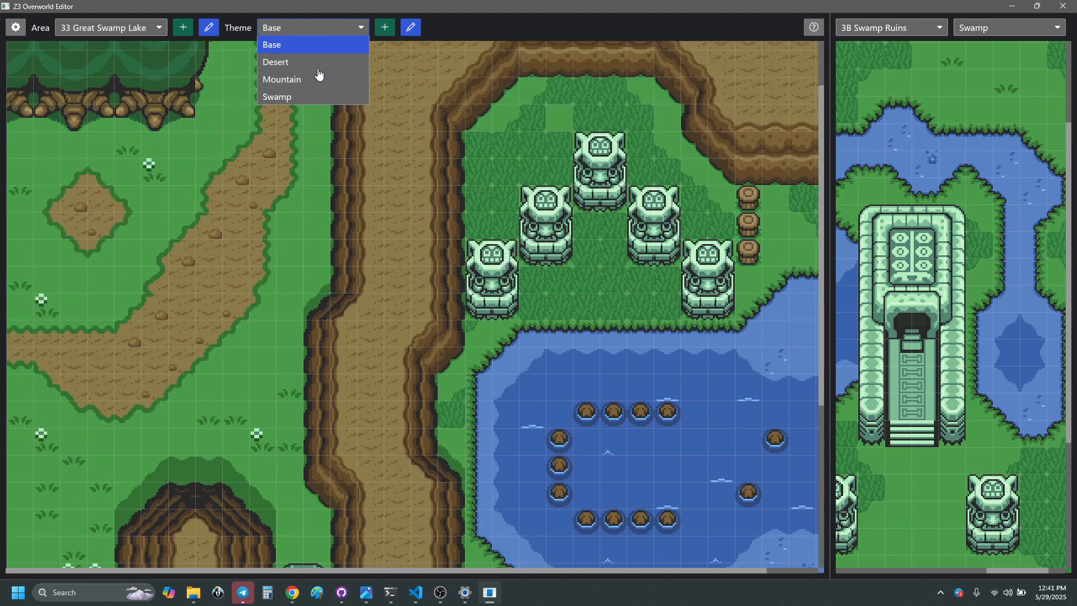
click(317, 91)
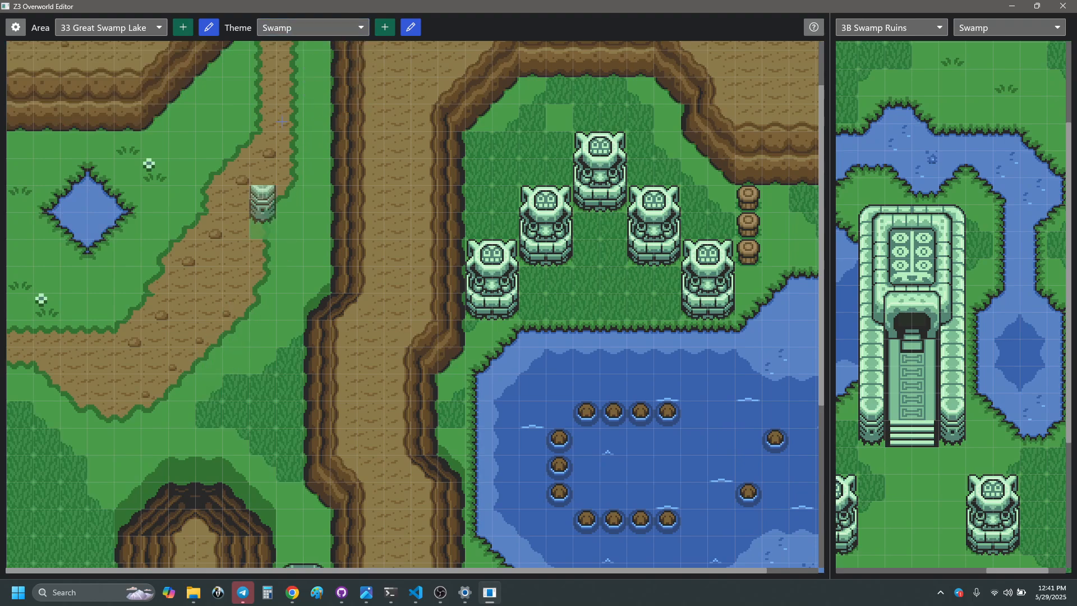
click(324, 27)
click(296, 46)
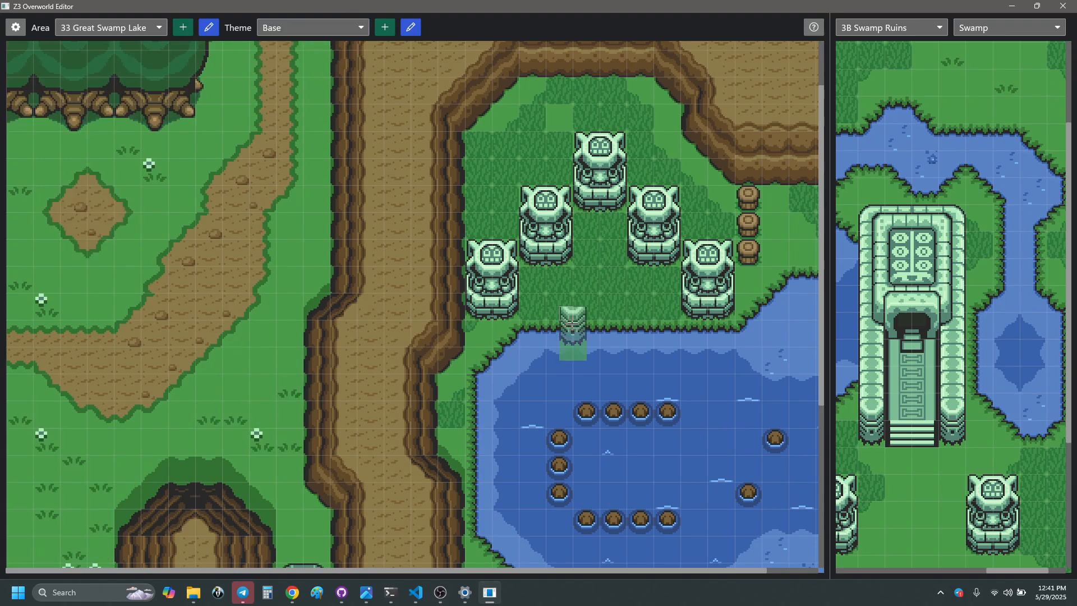
scroll(555, 314, right, 1)
scroll(617, 312, down, 2)
scroll(618, 313, down, 5)
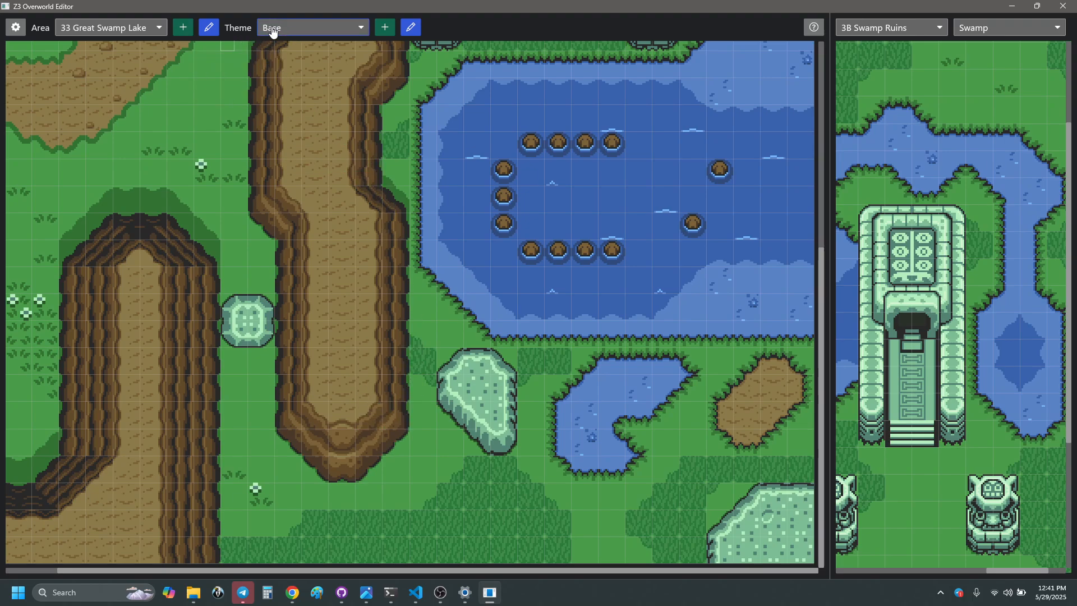
- Switch the area to 34 Great Swamp Fairy and examine its statue grid, moat and northern passage in the Base theme
click(135, 29)
click(135, 29)
ctrl+scroll(135, 31, down, 1)
scroll(436, 341, left, 1)
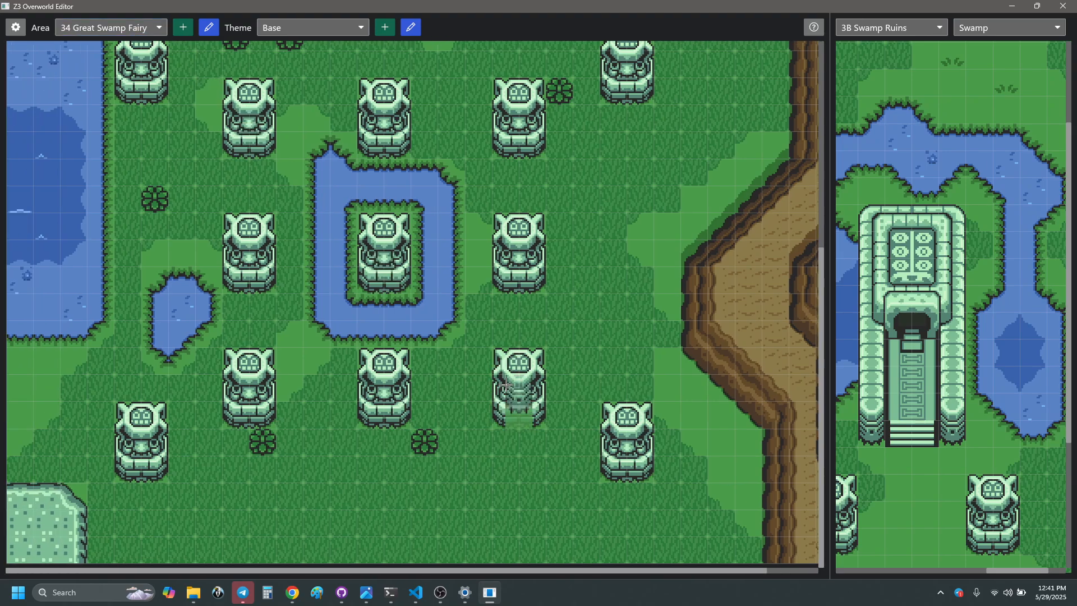
scroll(504, 264, up, 5)
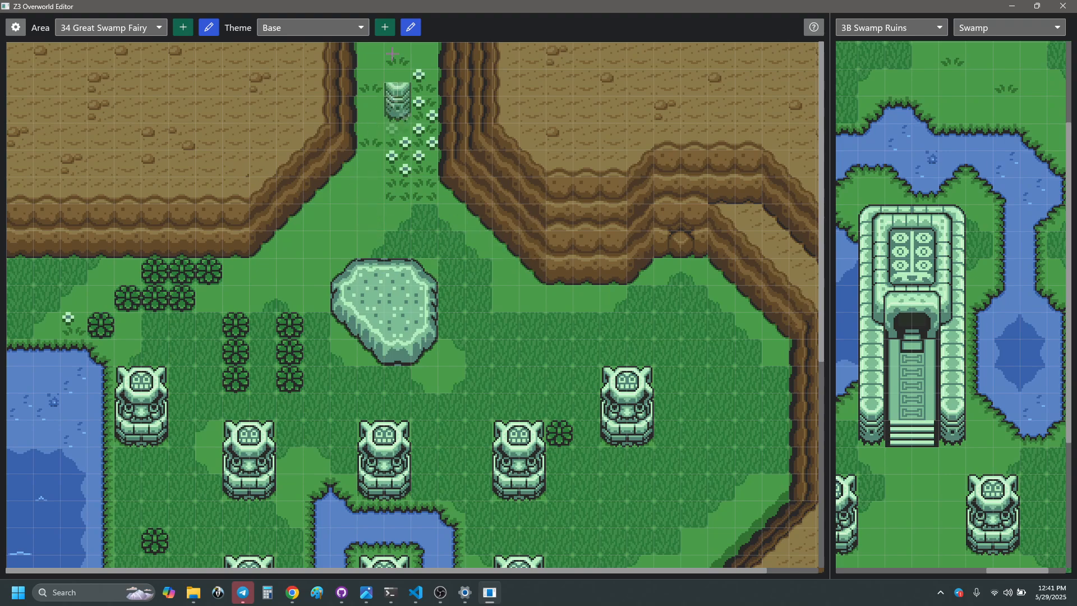
- Return to 3B Swamp Ruins and examine the temple surroundings in the Base theme
click(158, 28)
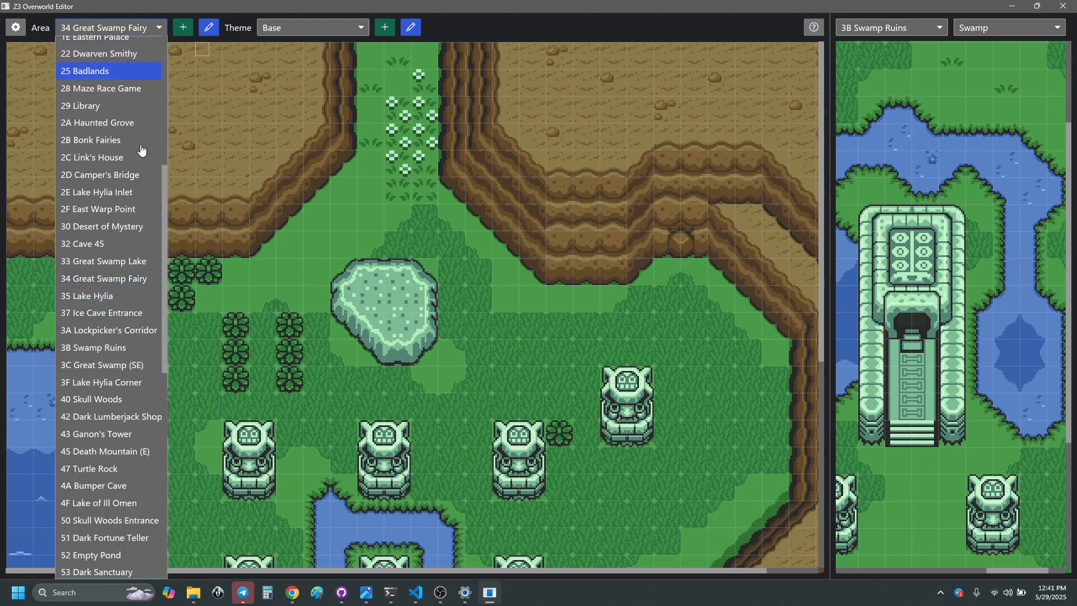
click(132, 349)
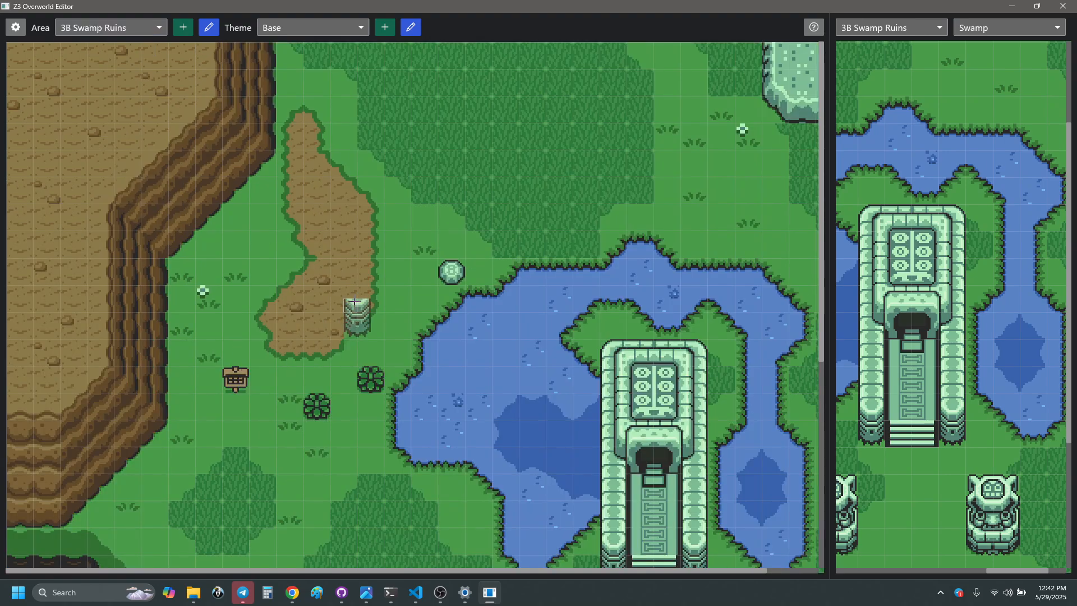
scroll(356, 306, down, 3)
scroll(355, 301, up, 3)
- Switch the area to 2D Camper's Bridge and examine the bridge, riverbanks and statues from north to south
click(123, 27)
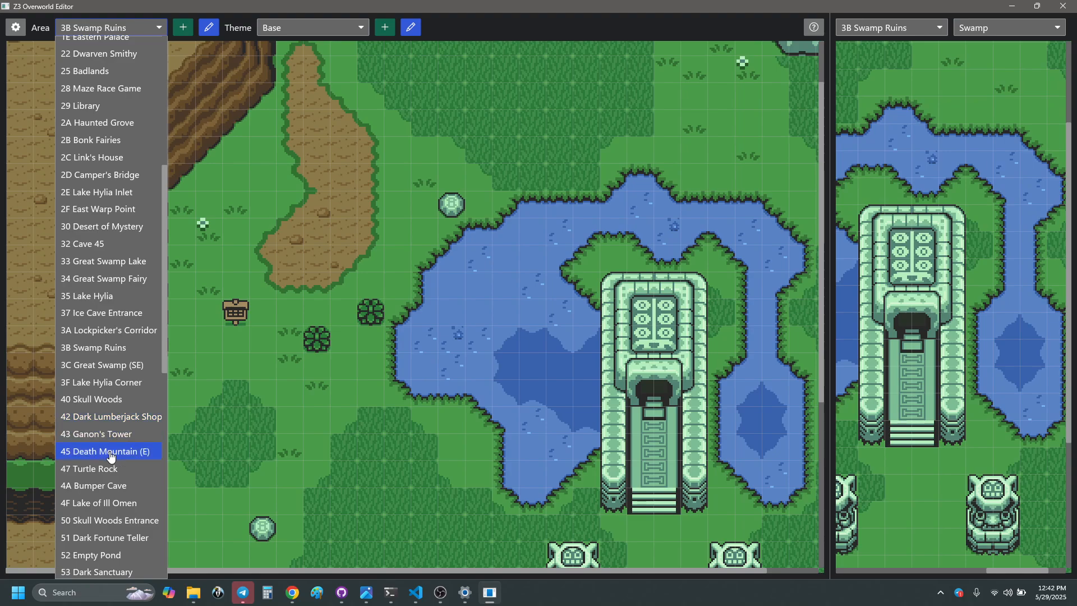
click(115, 176)
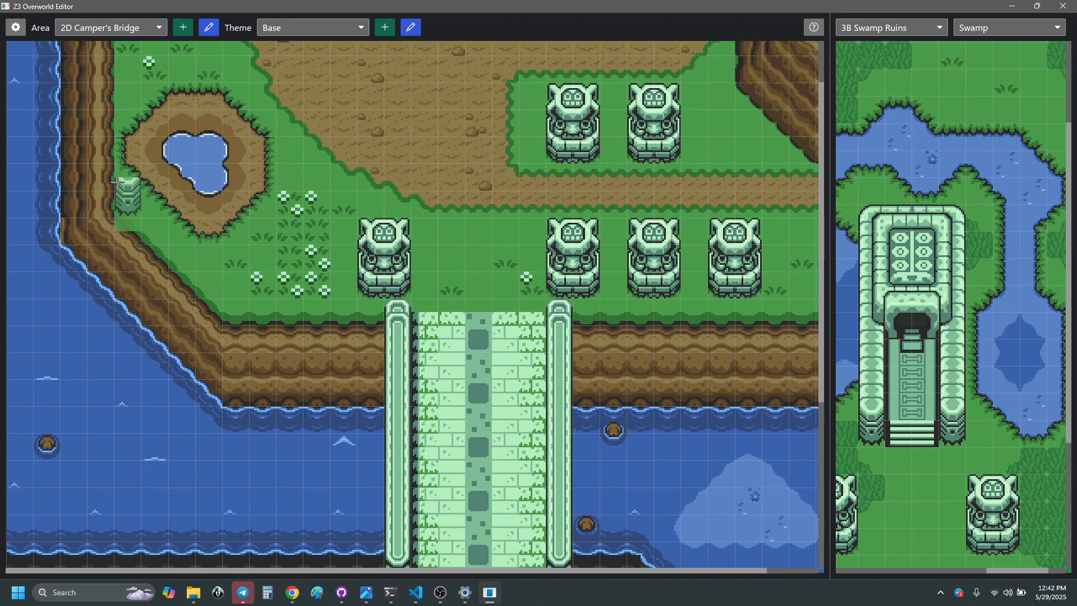
scroll(563, 412, down, 4)
scroll(563, 412, up, 4)
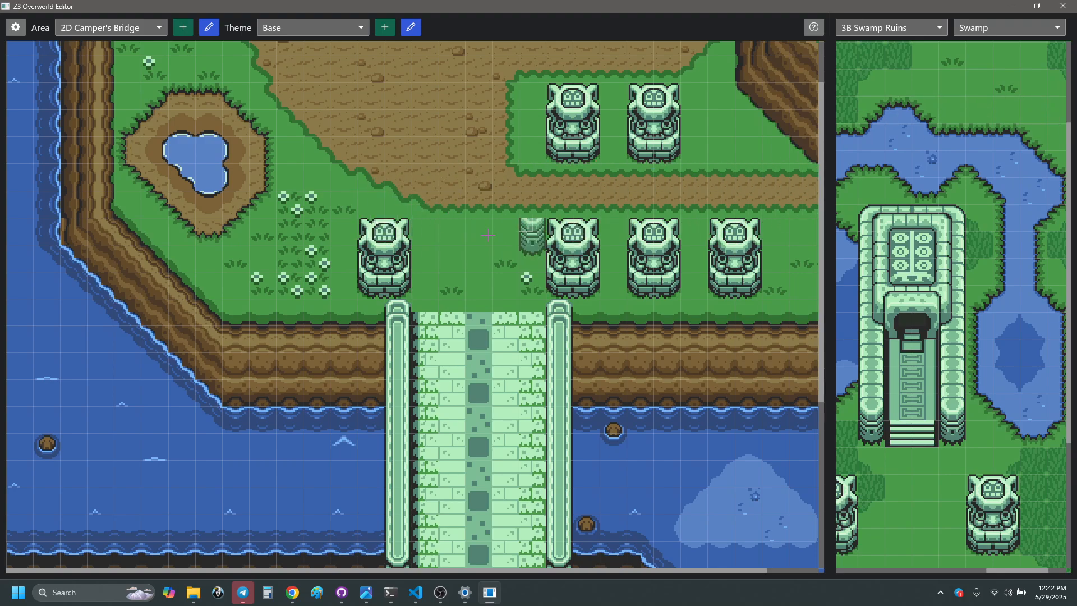
scroll(444, 240, down, 3)
scroll(597, 439, down, 3)
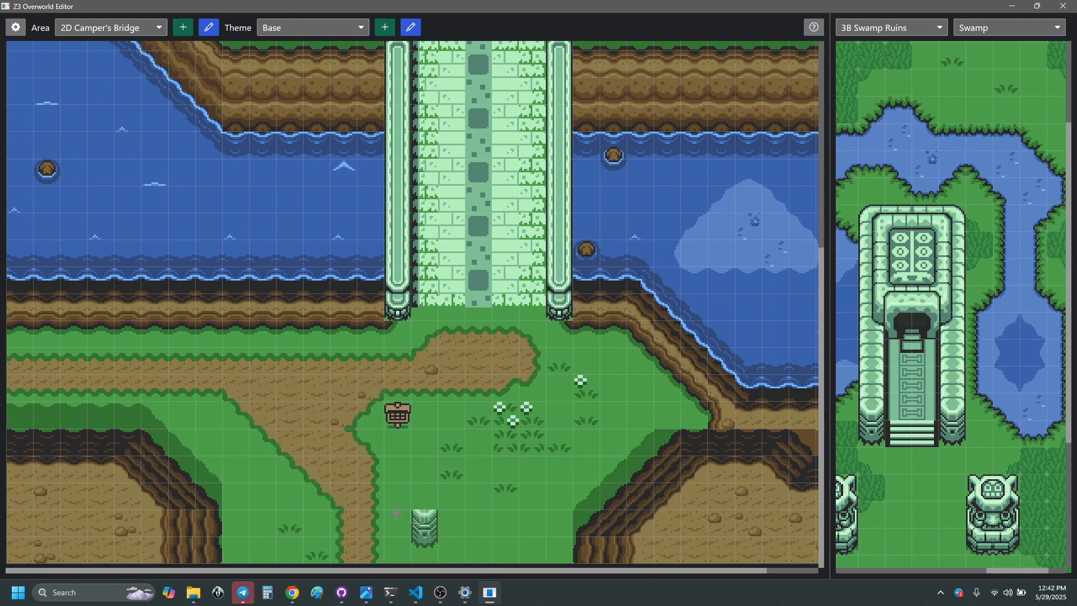
- Check the desert palace courtyard in the light_world_with_numbers.png map in the image viewer, then return to the overworld editor
click(121, 30)
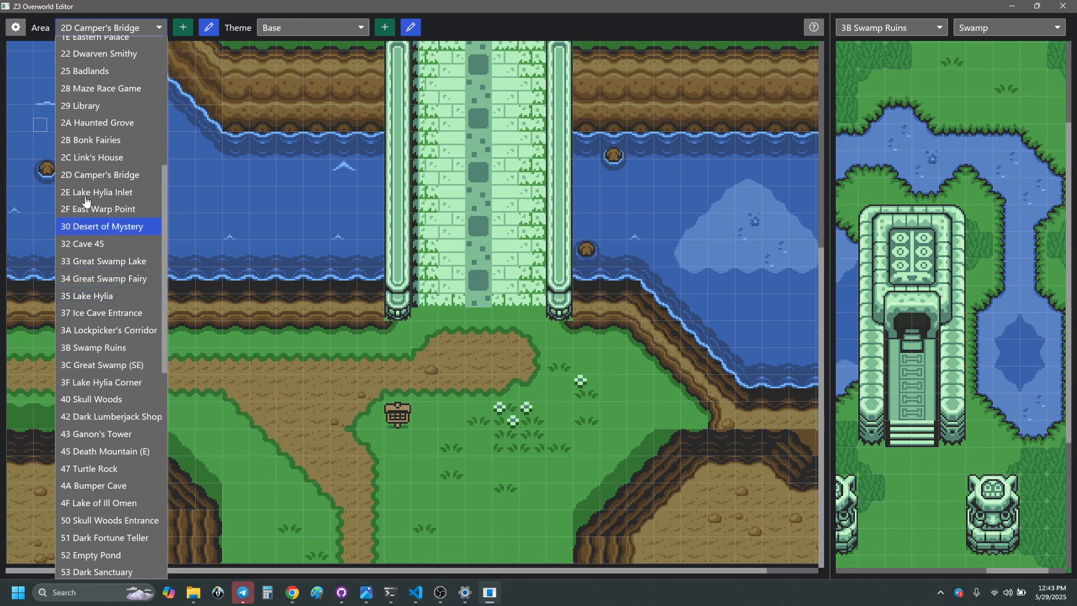
click(370, 594)
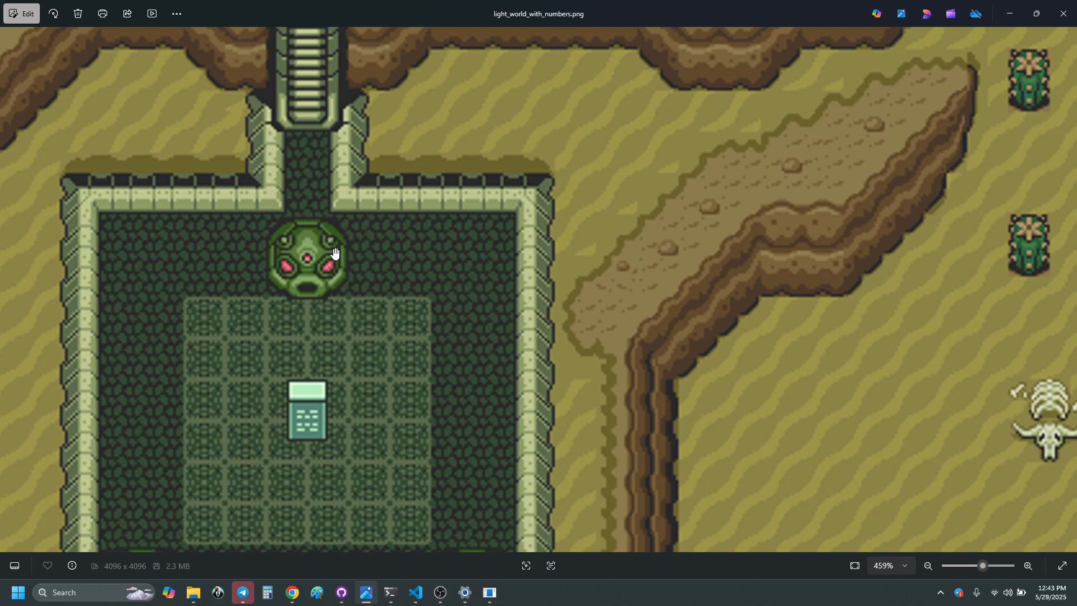
click(1011, 15)
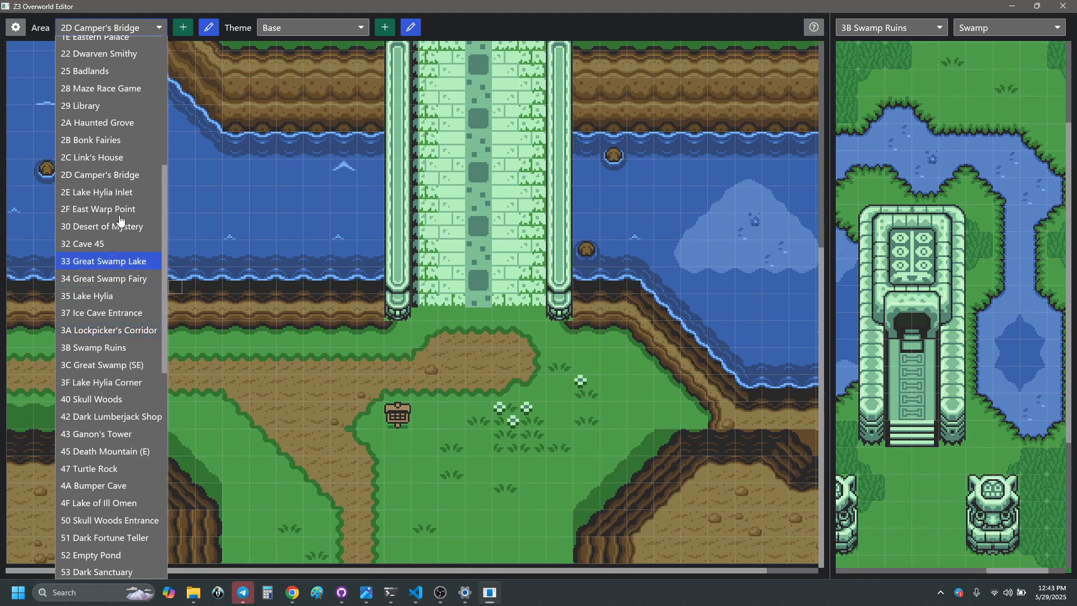
- Switch the area to 32 Cave 45 with the Swamp theme and examine its northern cliffs, dirt path and bushes
scroll(128, 328, down, 1)
scroll(129, 348, up, 1)
scroll(101, 297, up, 1)
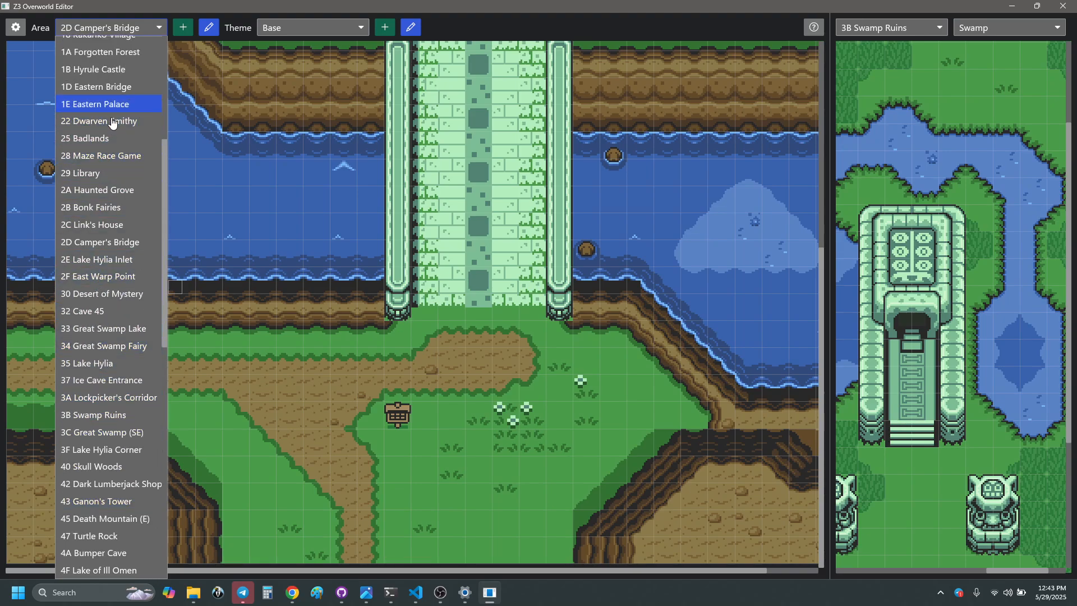
click(114, 294)
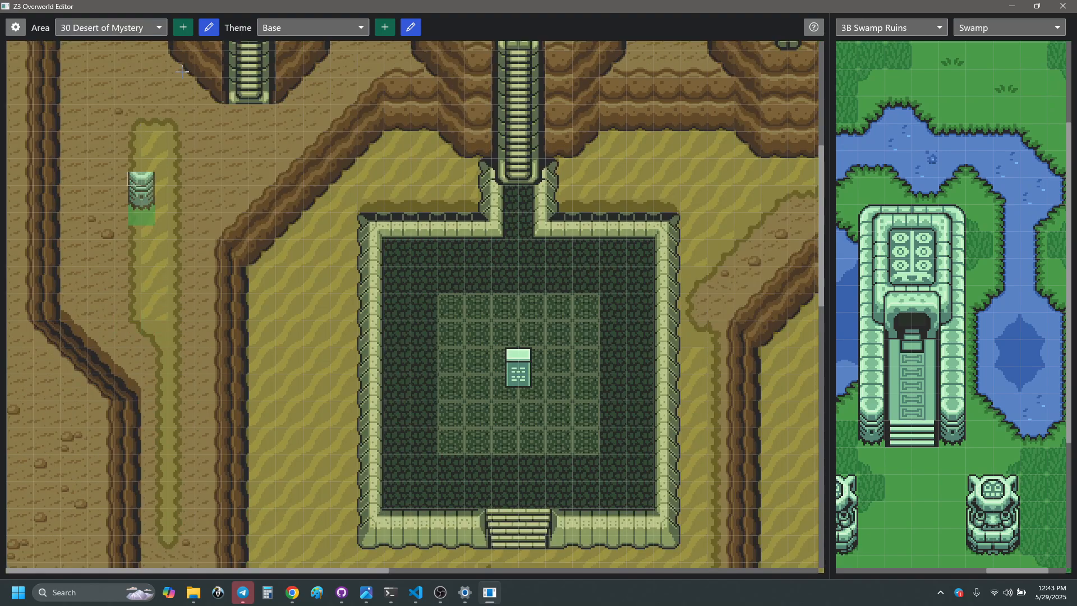
key(Down)
click(339, 28)
click(296, 97)
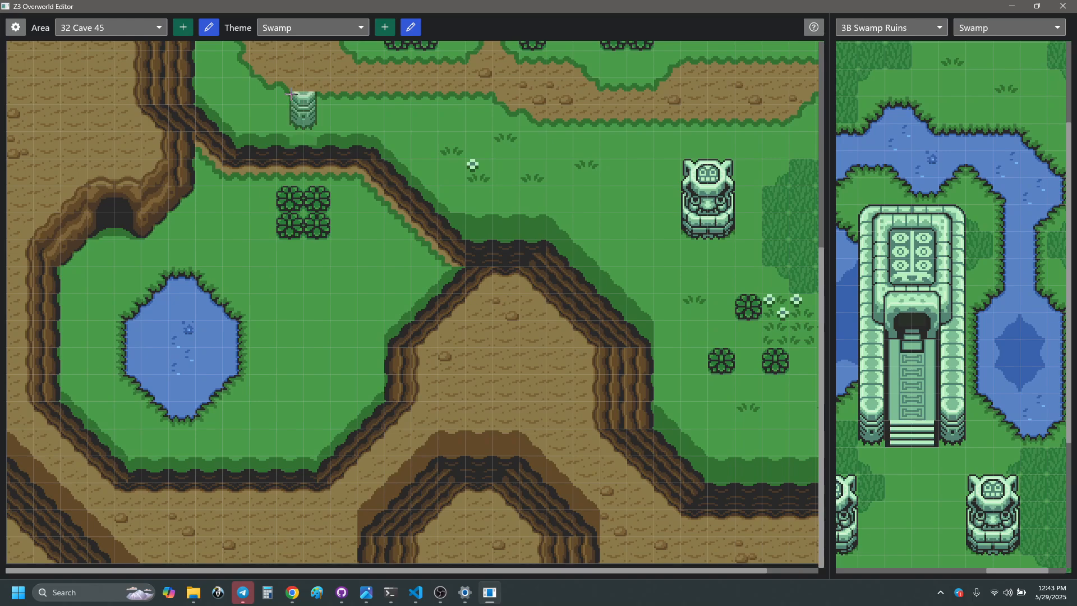
scroll(521, 406, up, 5)
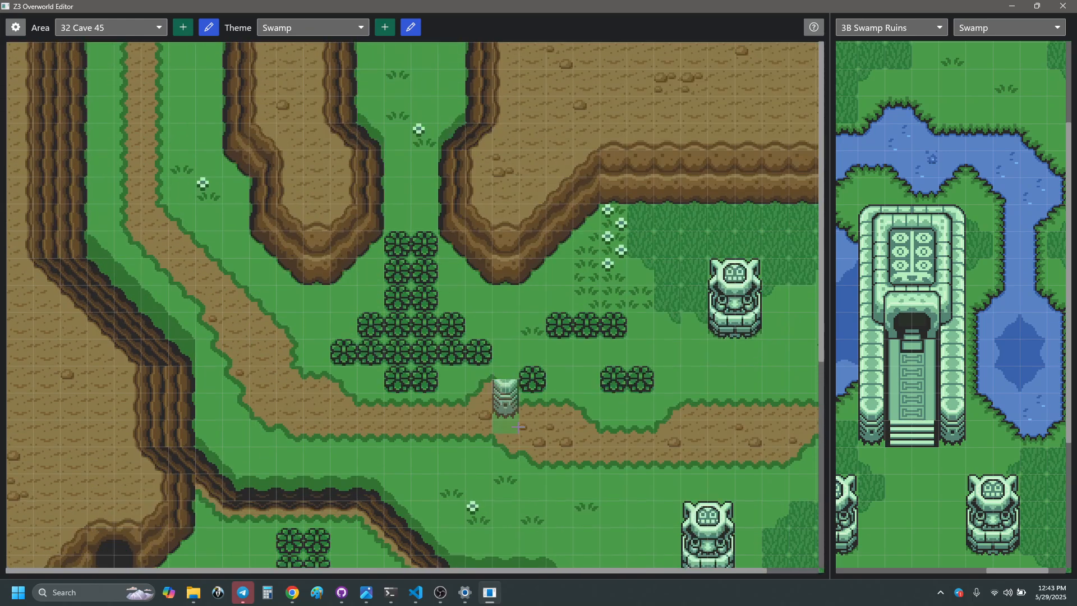
scroll(483, 443, right, 2)
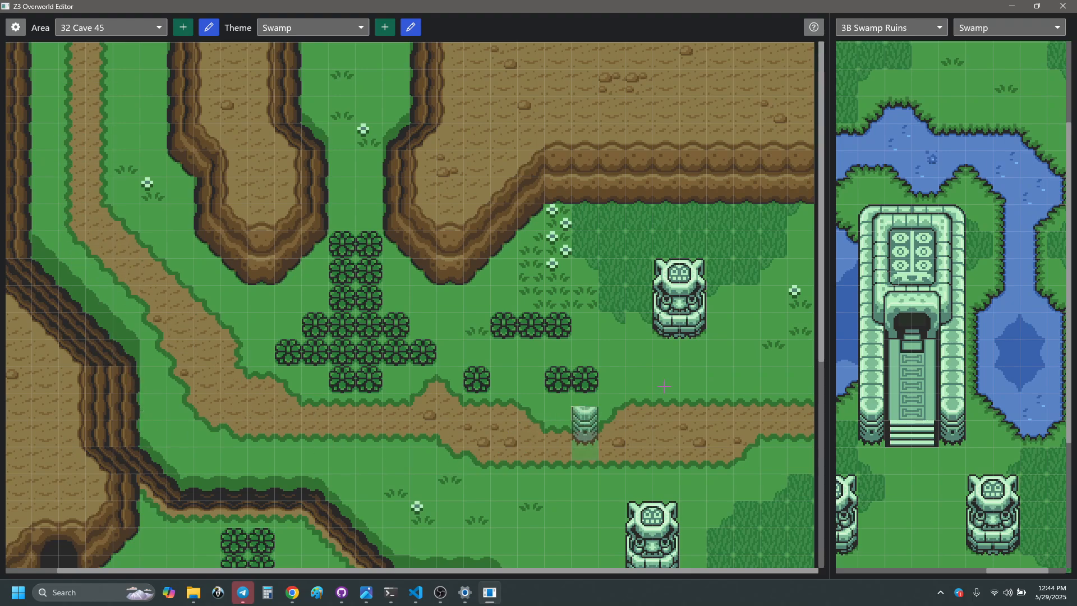
- Pick up a plain grass tile and examine Cave 45's dirt path, statues and southern cliffs in the Swamp theme
right_click(648, 323)
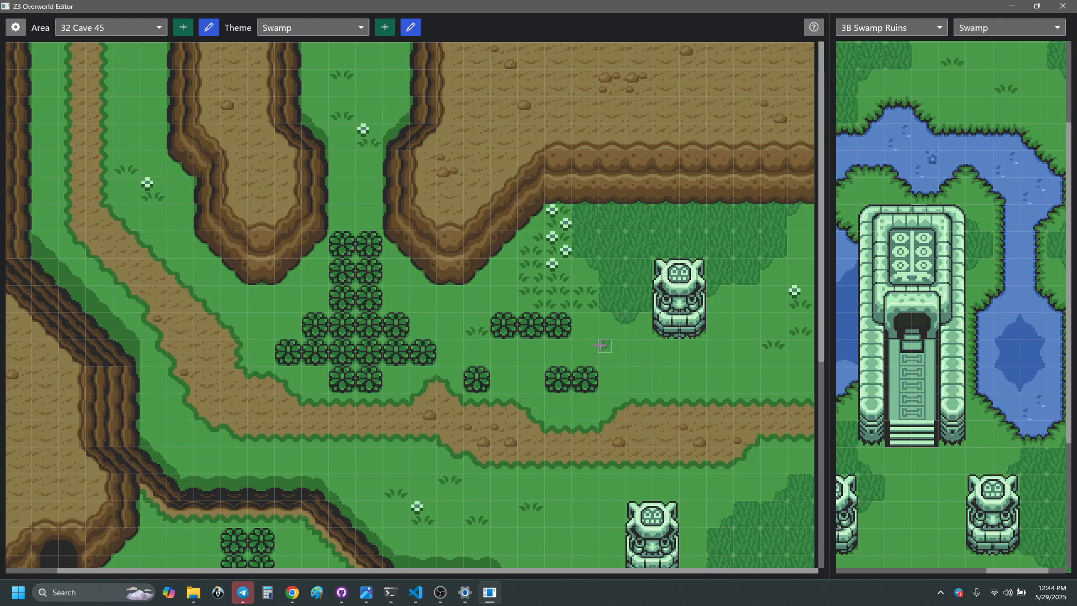
scroll(584, 350, down, 3)
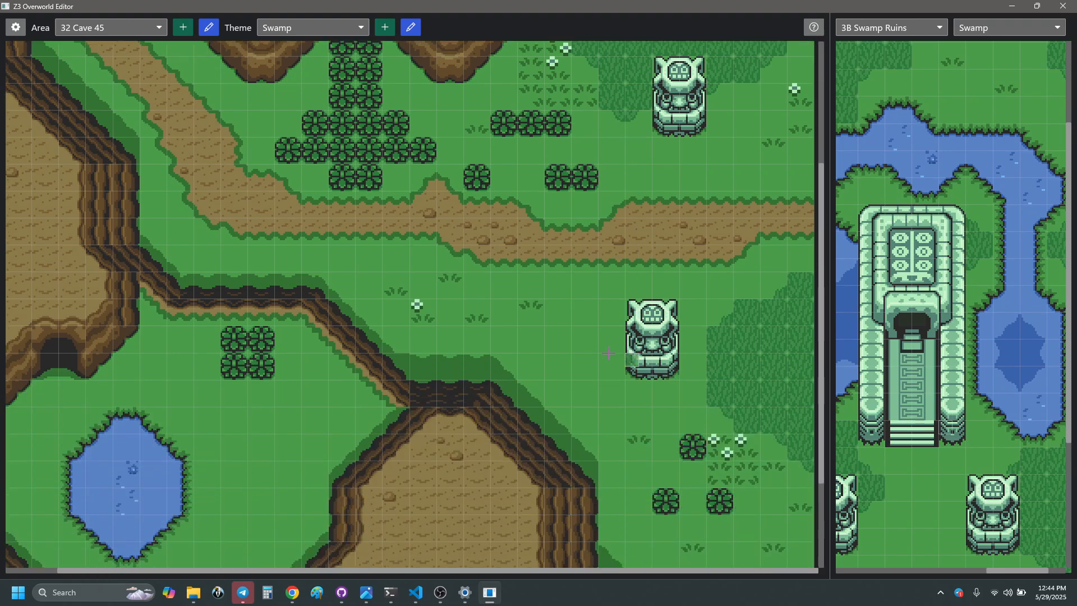
scroll(576, 353, down, 2)
scroll(588, 345, up, 5)
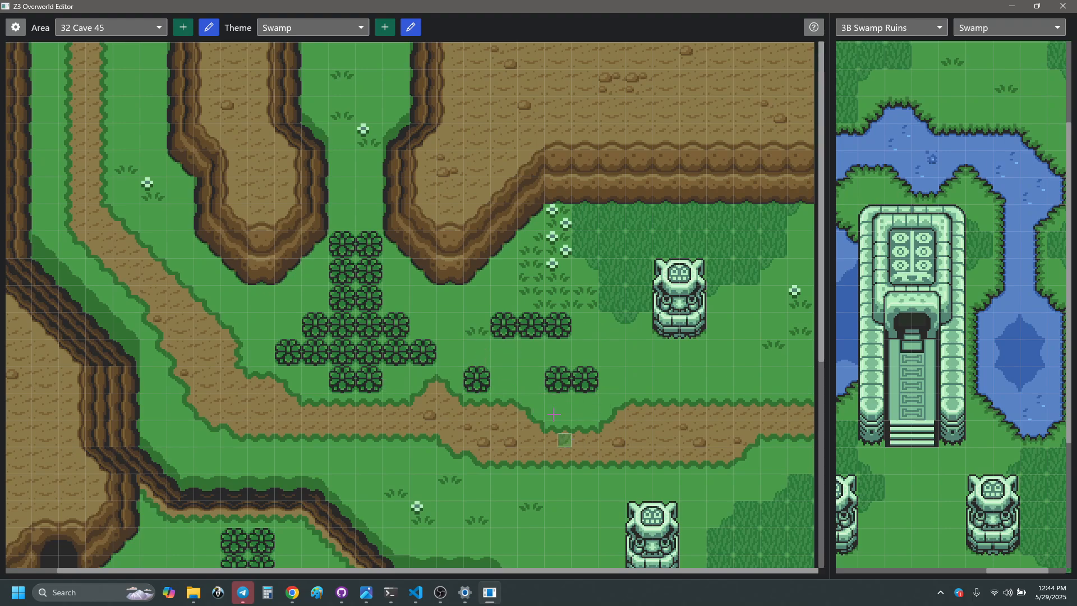
scroll(547, 404, down, 5)
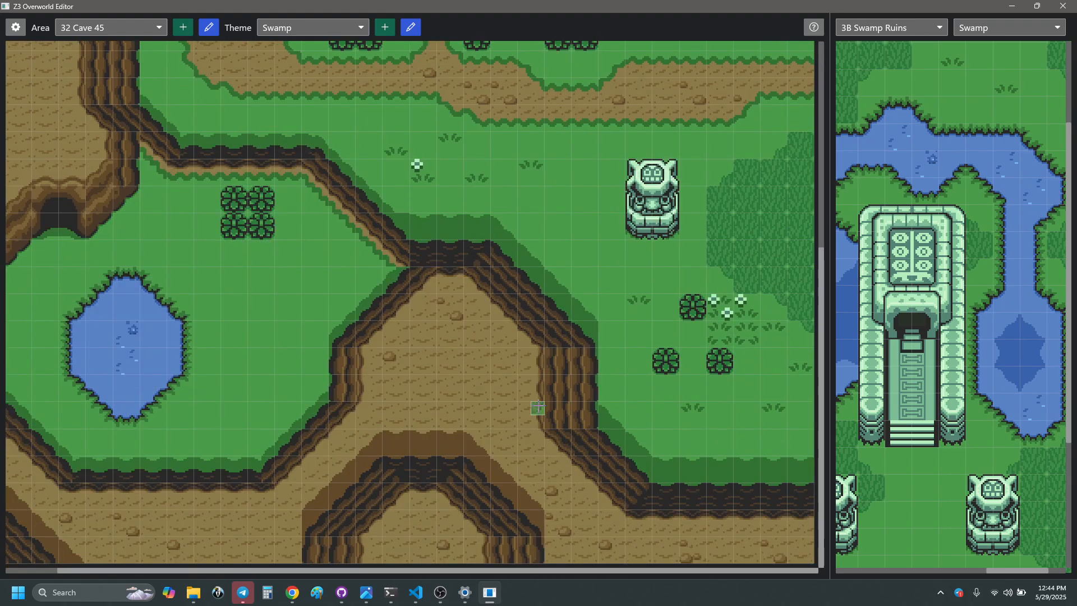
scroll(544, 401, up, 5)
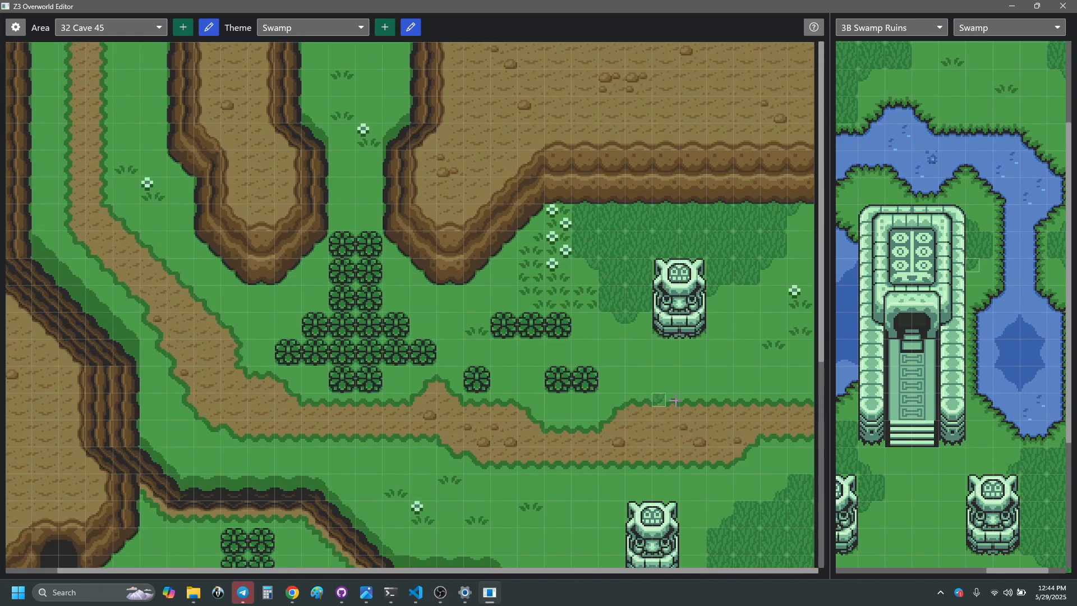
- Switch the area to 33 Great Swamp Lake and examine the diamond-shaped pond, cliffs, statues and main lake
click(141, 28)
click(145, 41)
scroll(404, 364, left, 1)
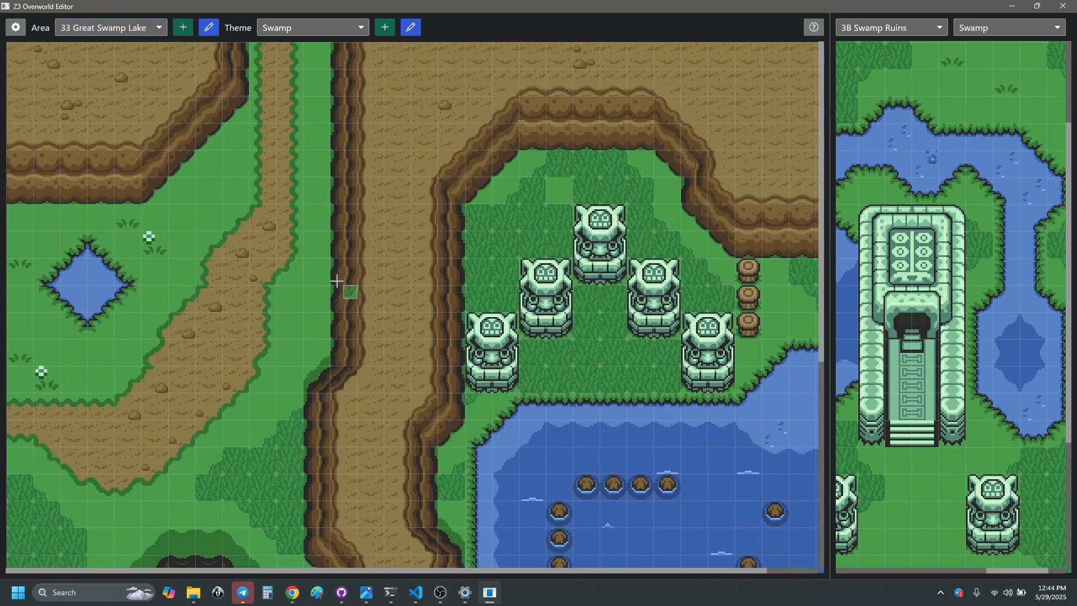
scroll(340, 284, down, 3)
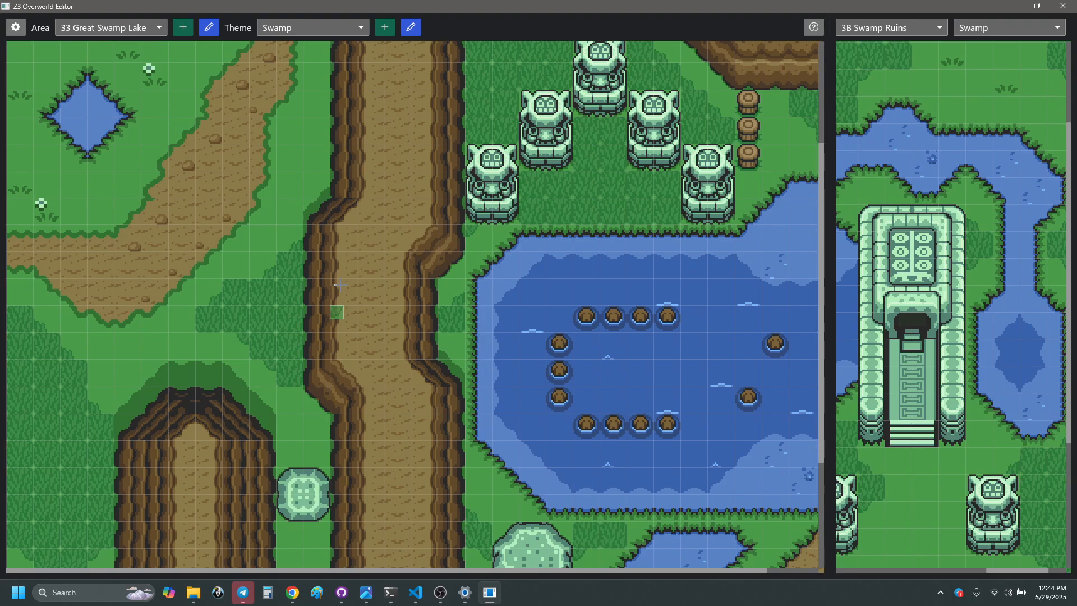
scroll(338, 285, up, 2)
scroll(342, 285, down, 4)
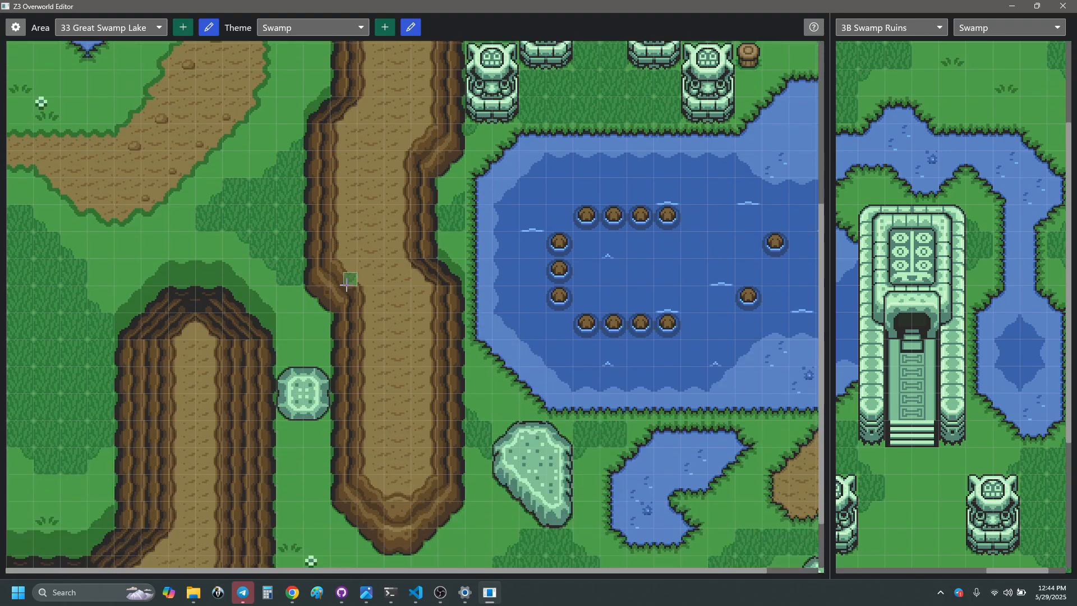
scroll(347, 283, down, 1)
scroll(348, 303, up, 2)
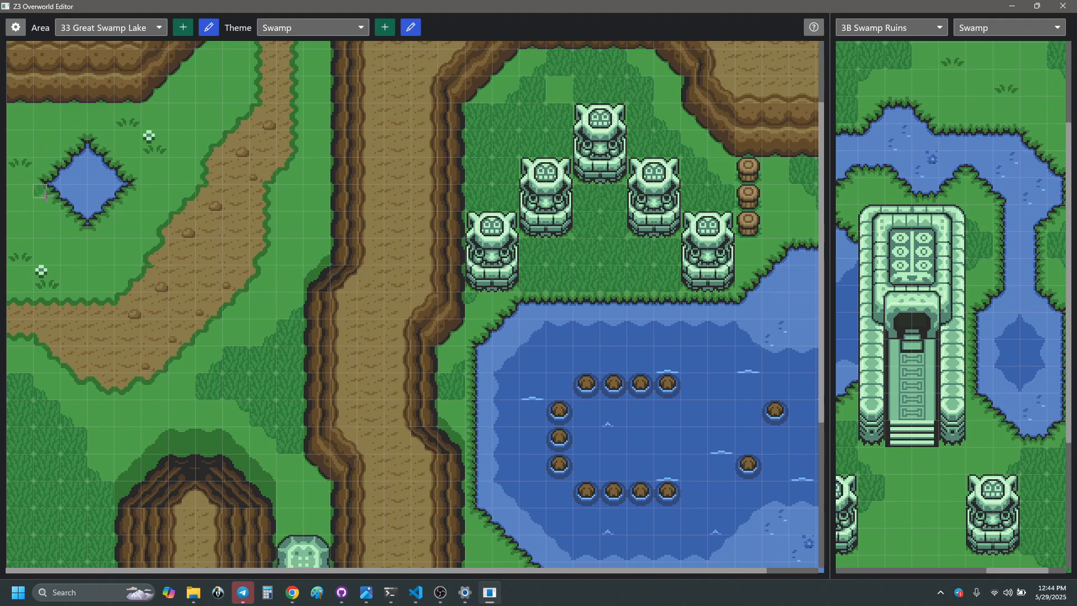
- Copy shoreline tiles from the small pond south of the lake and reshape the diamond-shaped pond's southeastern shore with them
scroll(378, 379, down, 3)
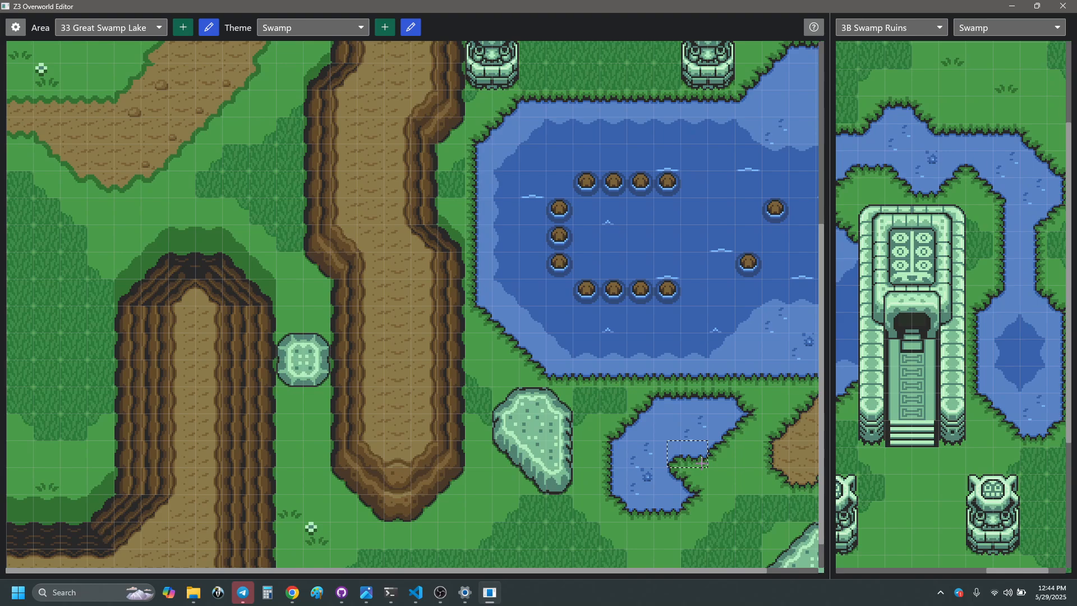
scroll(168, 230, up, 3)
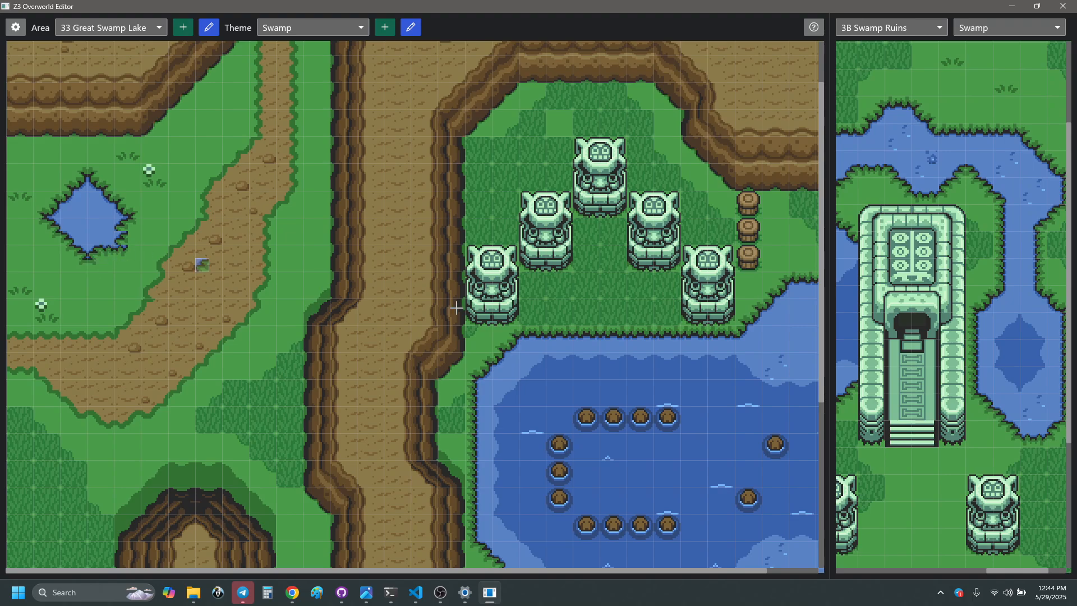
scroll(678, 332, down, 3)
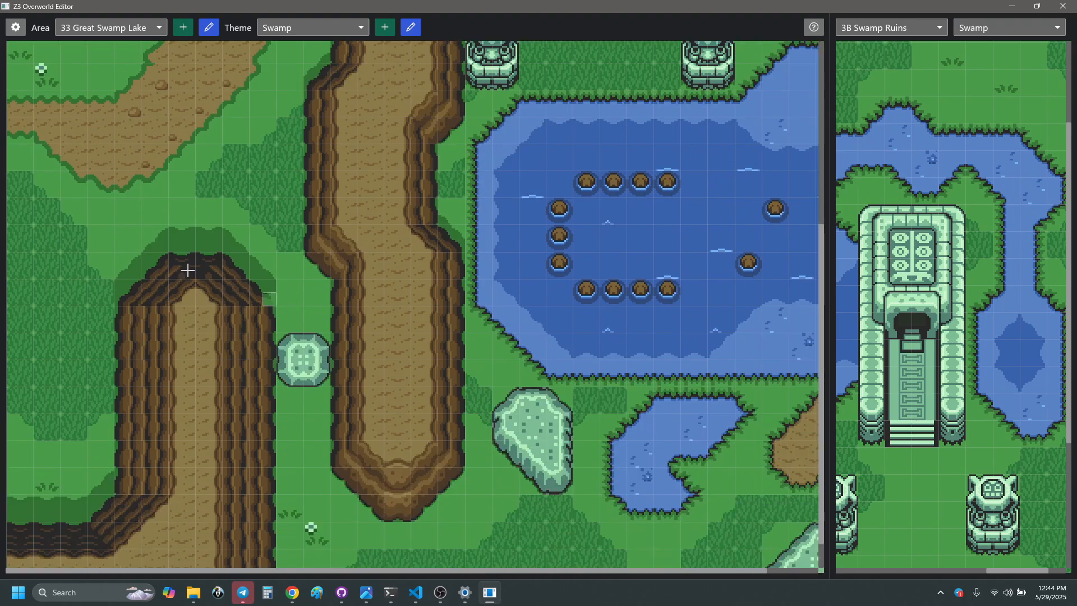
scroll(169, 224, up, 2)
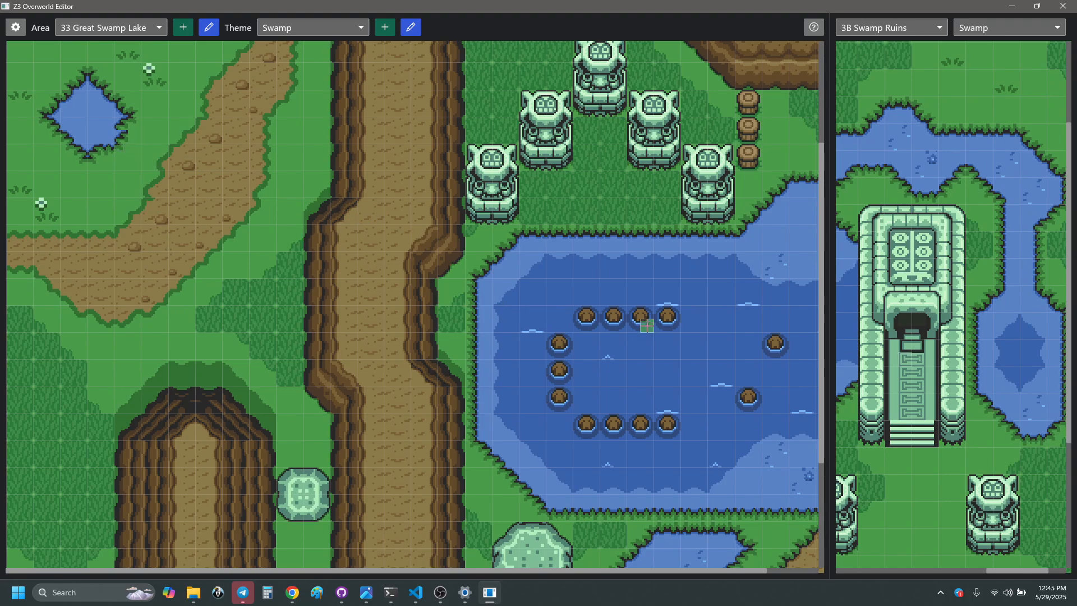
scroll(679, 353, down, 1)
scroll(120, 224, up, 1)
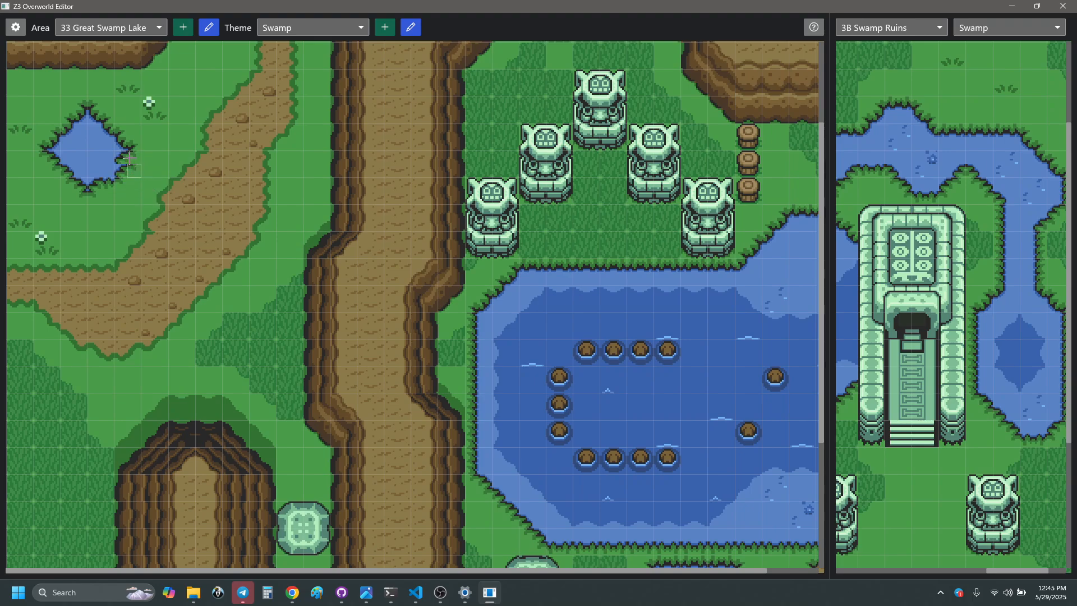
scroll(687, 177, down, 3)
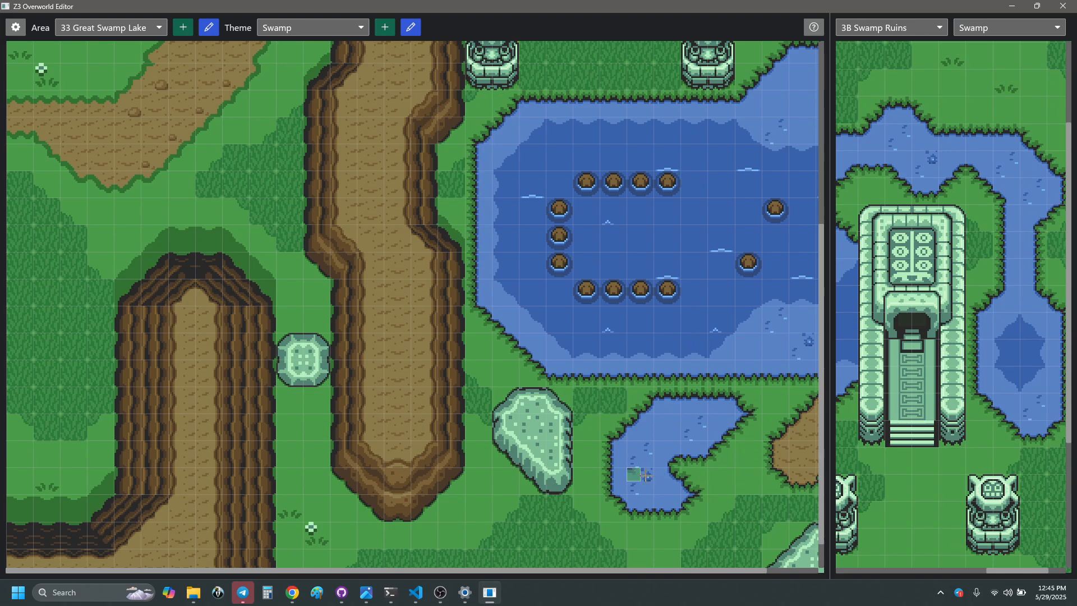
- Check the ground around Great Swamp Lake's southern pond, and switch the area to 34 Great Swamp Fairy to examine its ponds and statues
shift+scroll(679, 469, right, 1)
scroll(679, 468, down, 1)
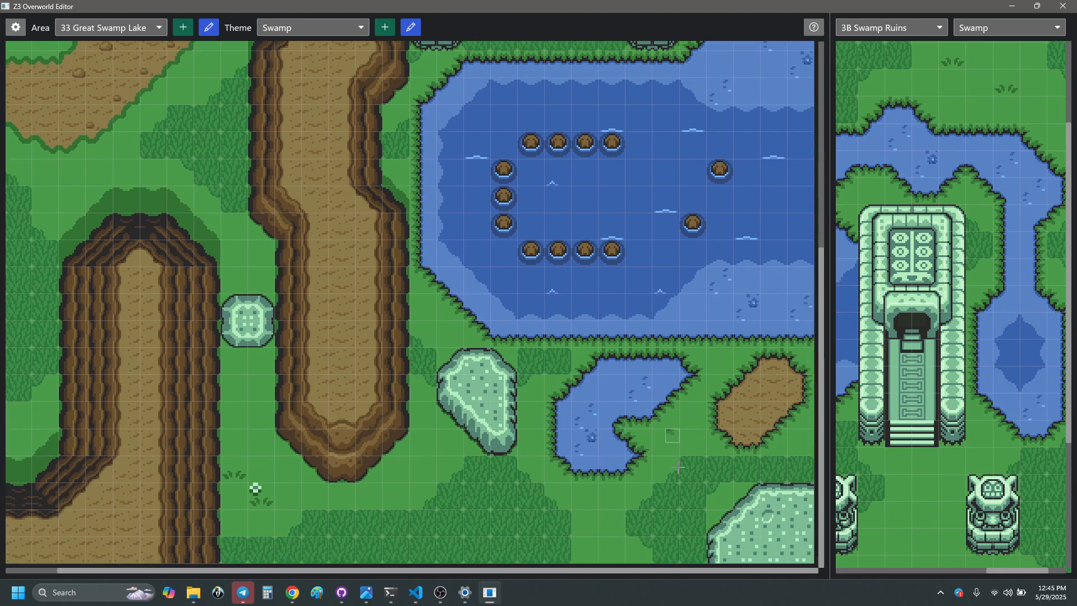
click(139, 26)
click(142, 27)
scroll(143, 28, down, 1)
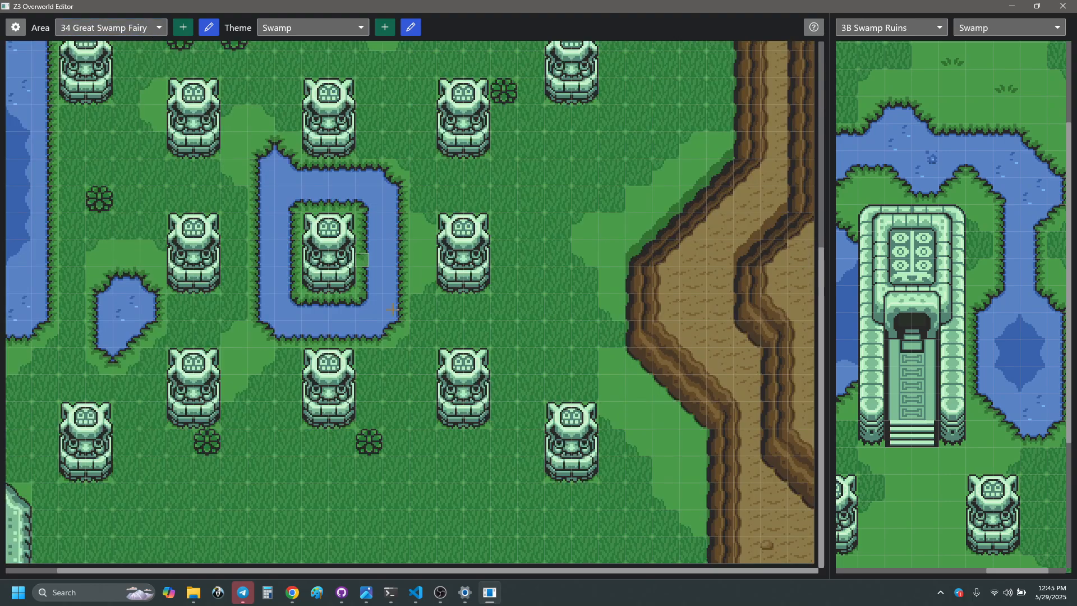
- Return to 33 Great Swamp Lake and finish the diamond-shaped pond's southeastern edge with water tiles
click(113, 28)
click(112, 28)
scroll(114, 29, up, 1)
scroll(290, 274, up, 6)
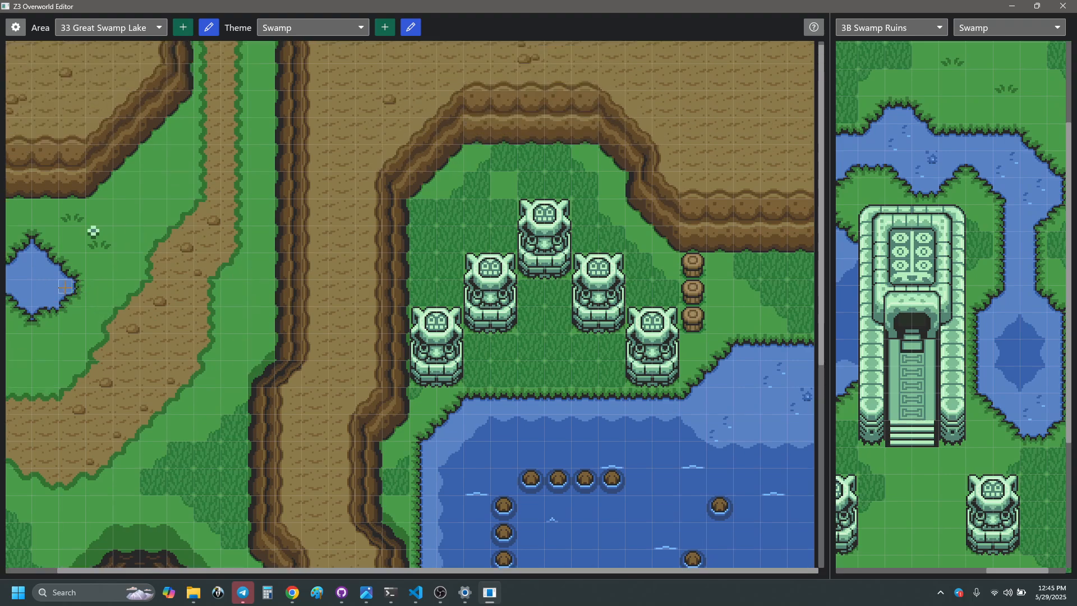
scroll(329, 432, left, 1)
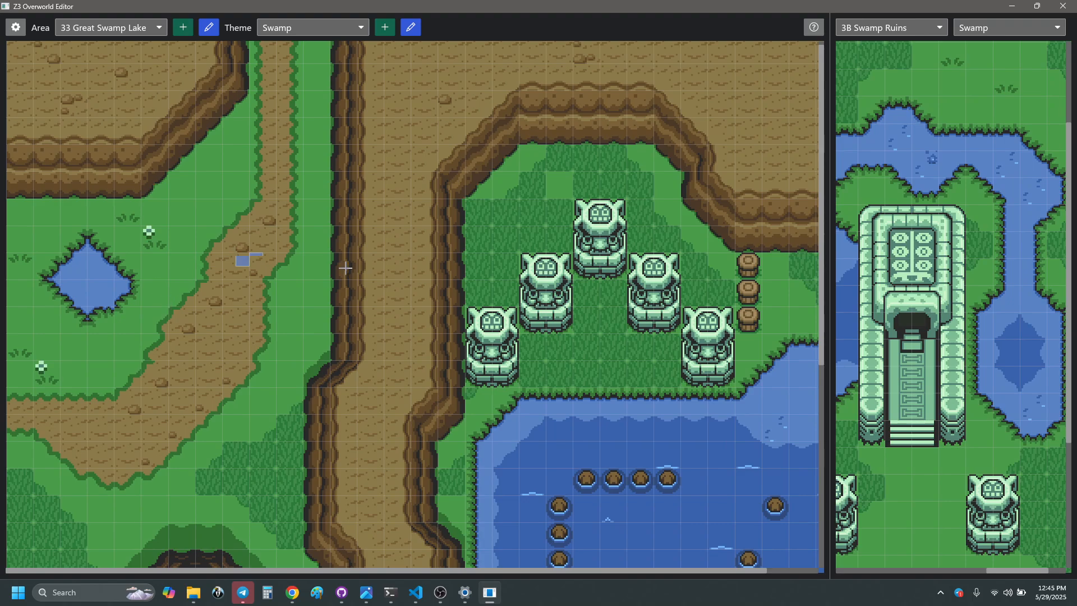
- Examine Great Swamp Lake from the northern statues down to the southern pond and back to the diamond-shaped pond
scroll(642, 370, down, 5)
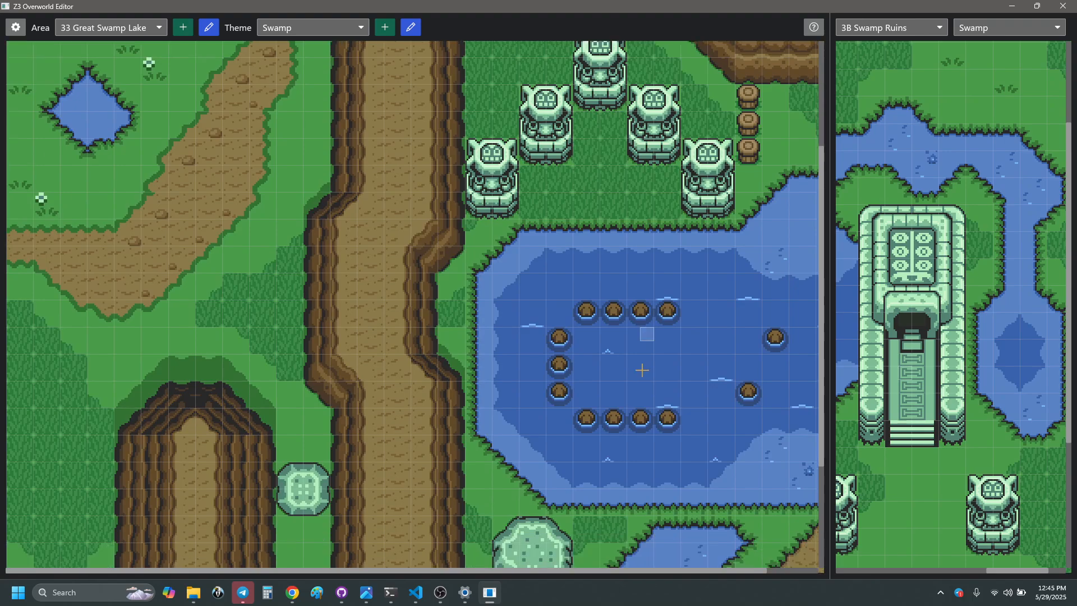
scroll(641, 371, down, 2)
scroll(655, 425, down, 3)
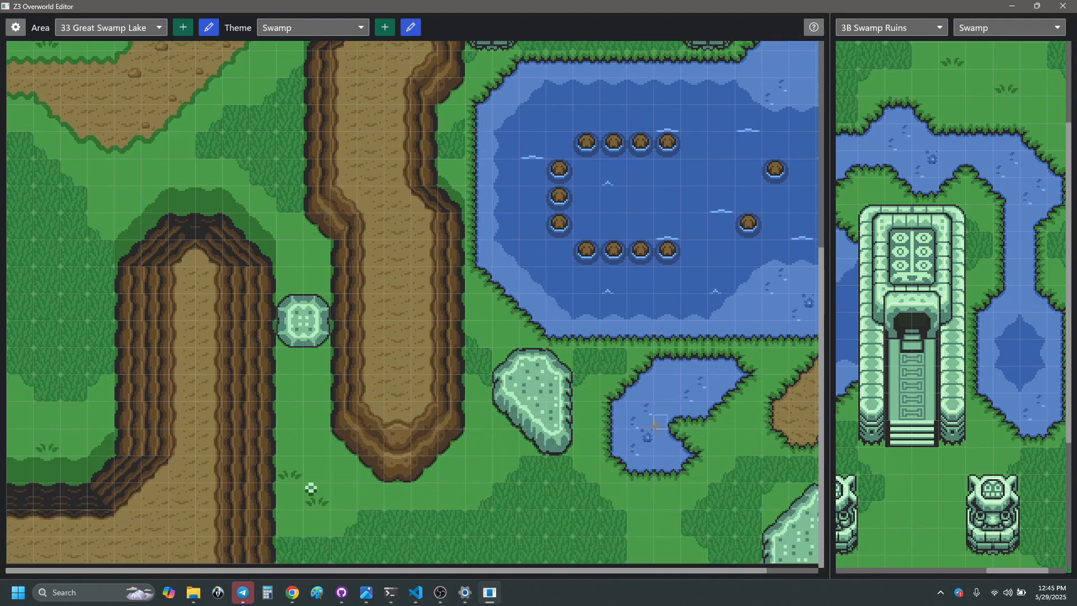
scroll(680, 442, right, 2)
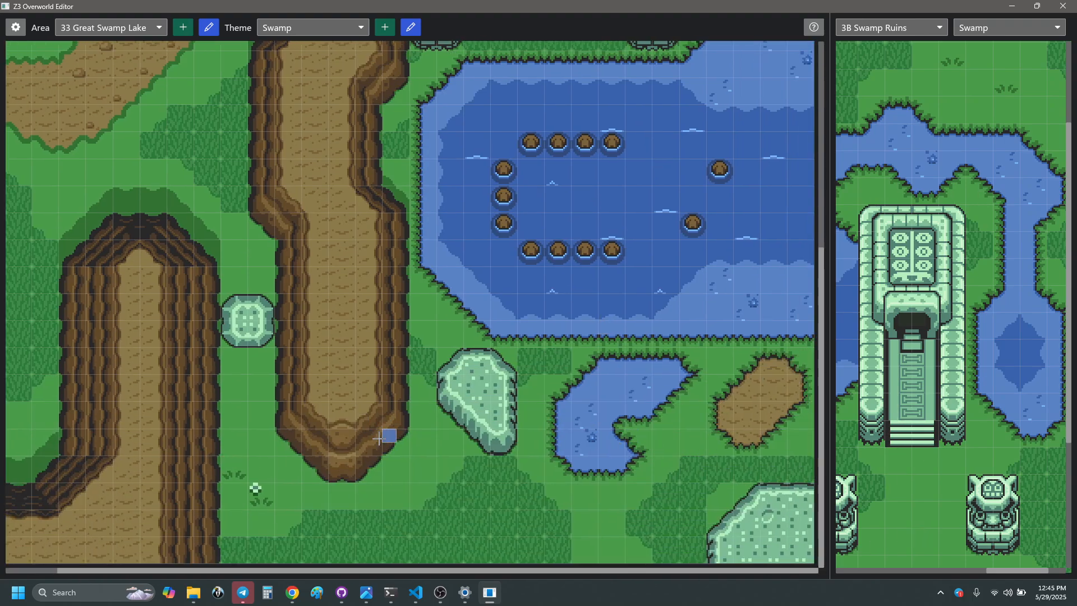
scroll(370, 443, left, 2)
scroll(373, 443, up, 10)
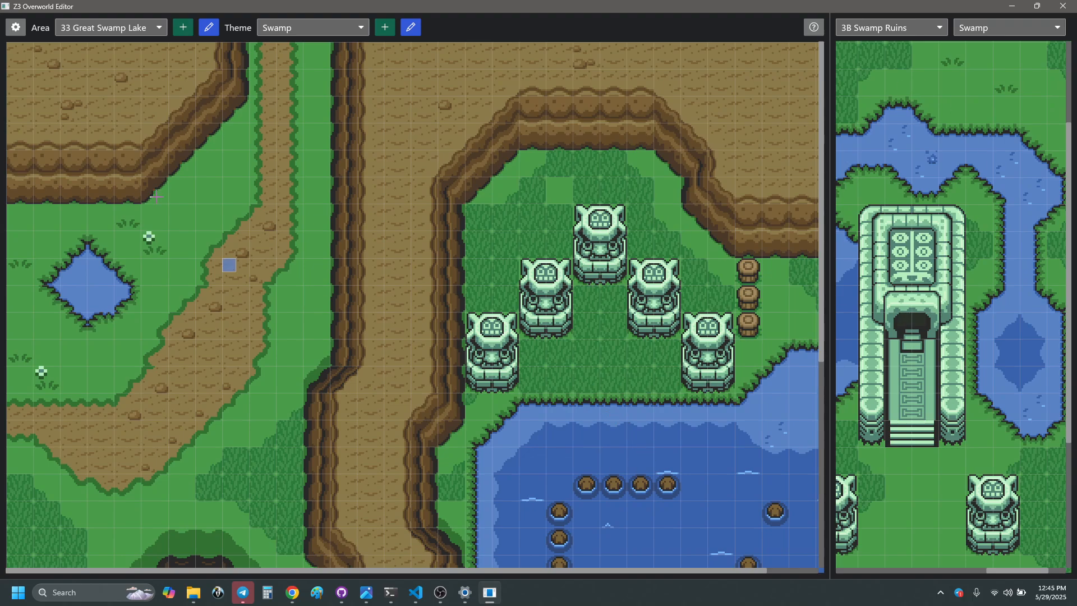
- Examine the statues and moat in 34 Great Swamp Fairy, and switch the area to 35 Lake Hylia
scroll(133, 37, down, 1)
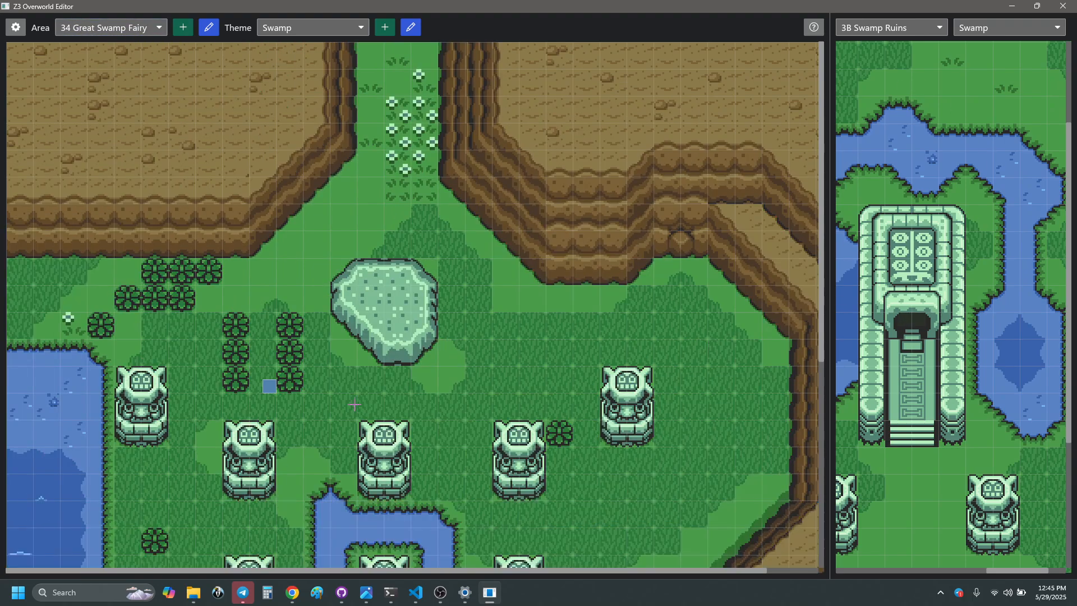
scroll(561, 311, down, 4)
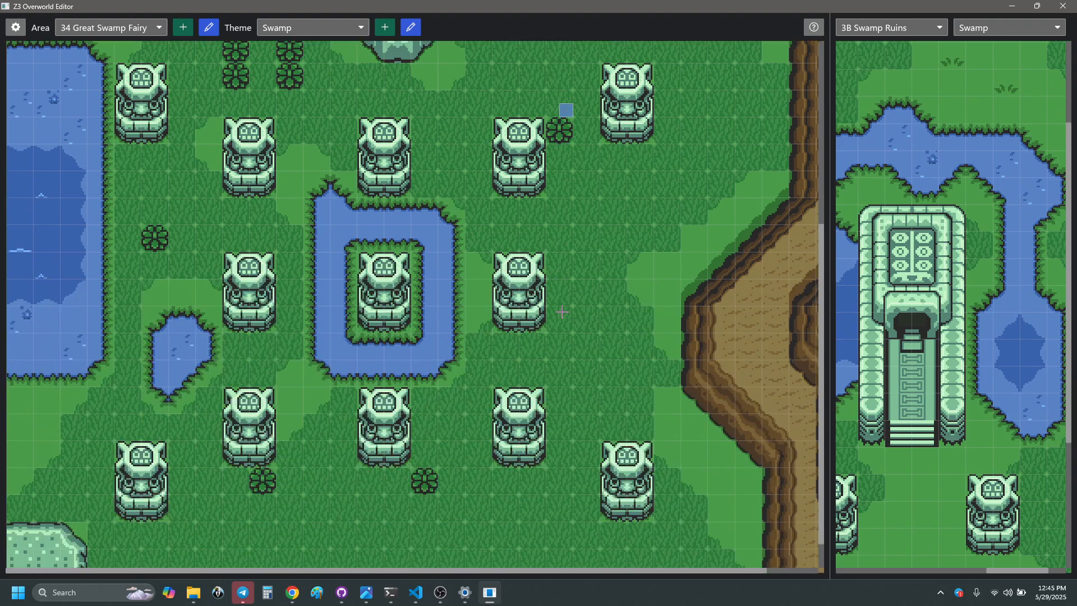
click(157, 29)
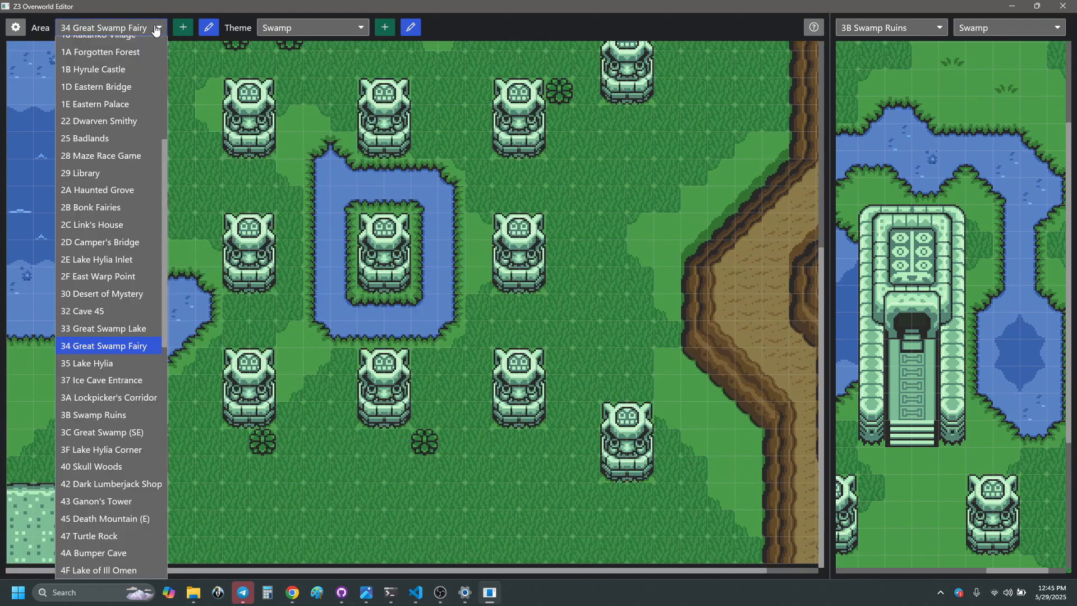
click(155, 30)
scroll(156, 32, down, 1)
scroll(389, 421, up, 6)
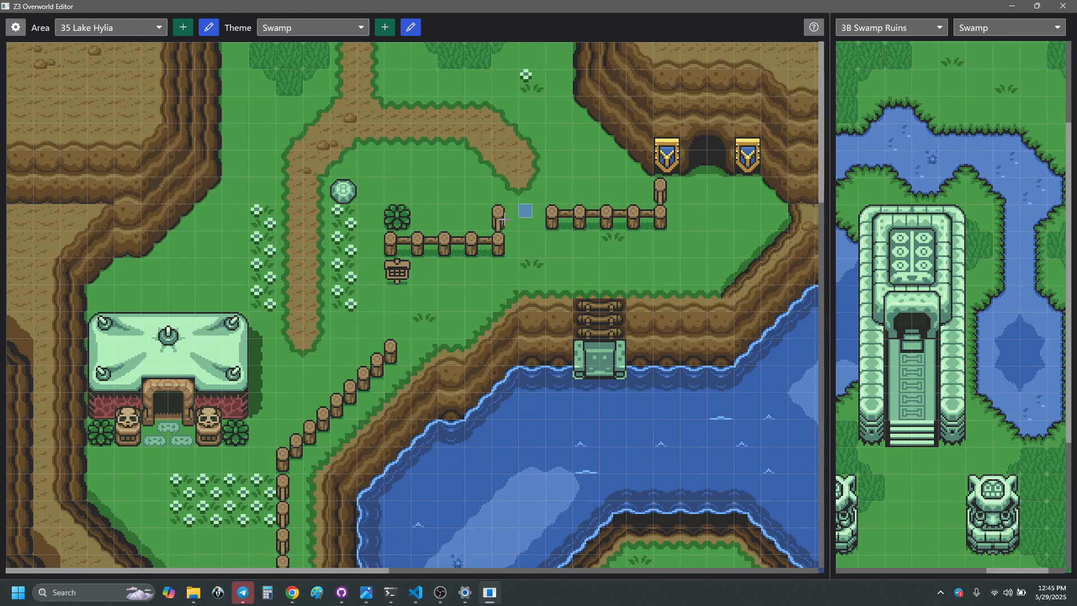
- Compare Lake Hylia's northern shore and house between the Base and Swamp themes, ending on Swamp
click(305, 34)
click(282, 43)
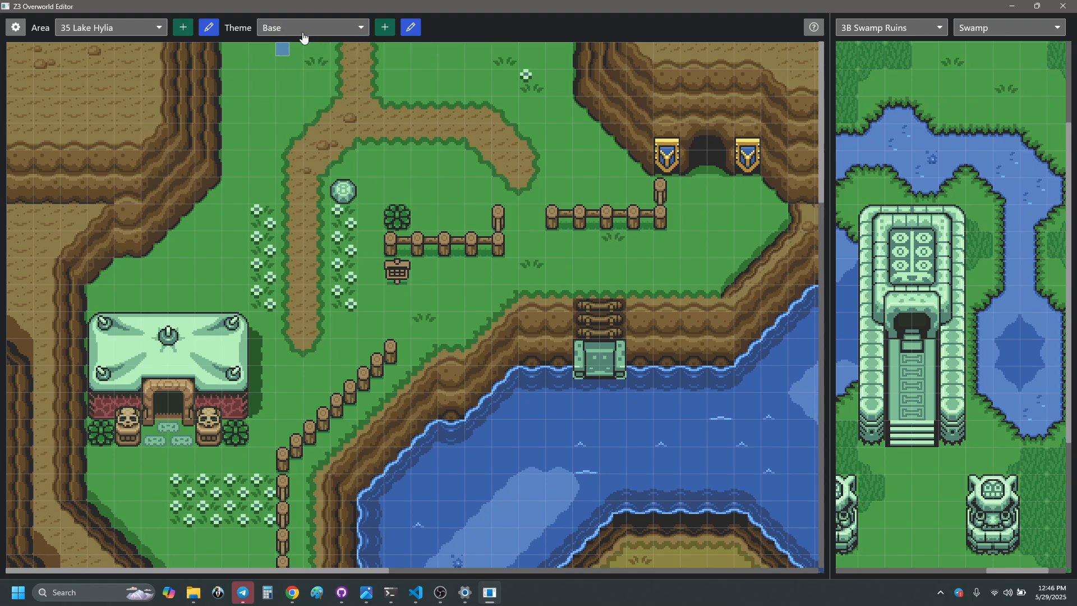
click(303, 37)
click(286, 94)
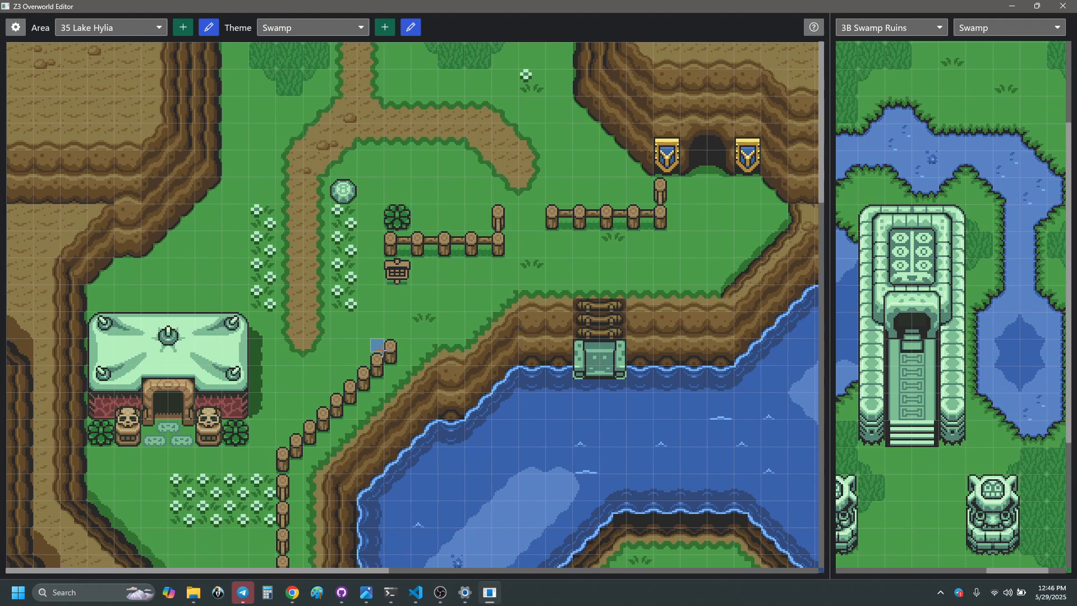
- Compare Lake Hylia's central island and western grass between the Base and Swamp themes, ending on Swamp
scroll(383, 352, down, 3)
scroll(437, 305, down, 2)
scroll(437, 305, up, 1)
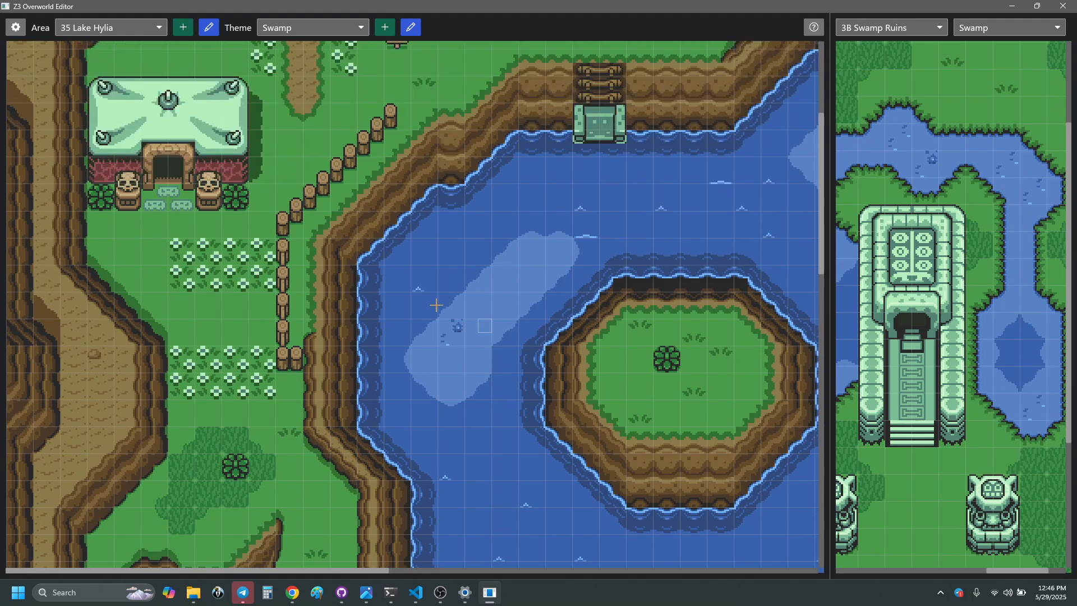
click(286, 29)
click(298, 44)
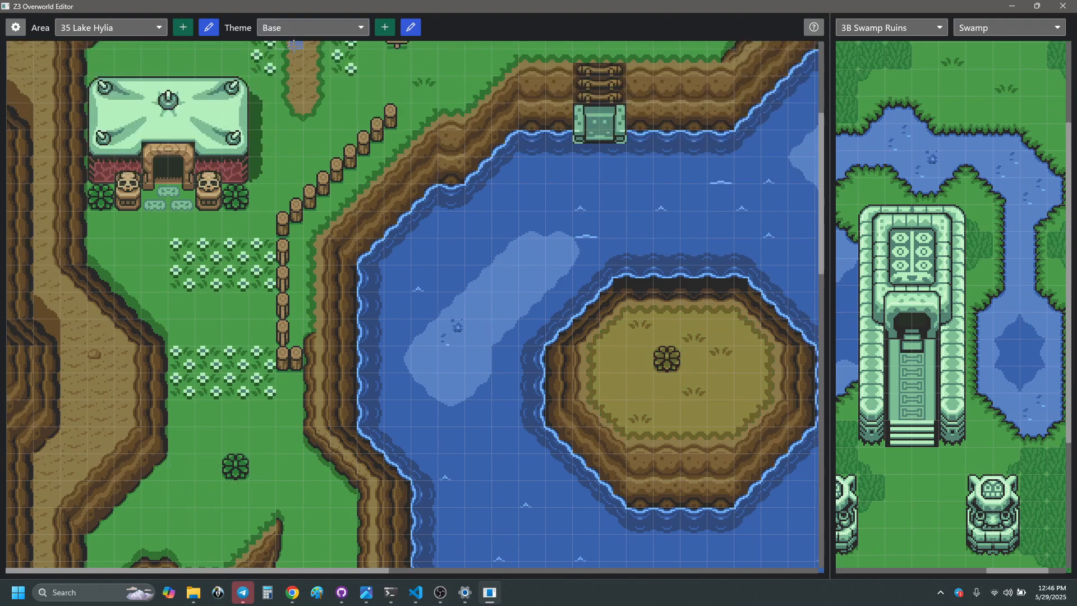
click(307, 32)
click(308, 95)
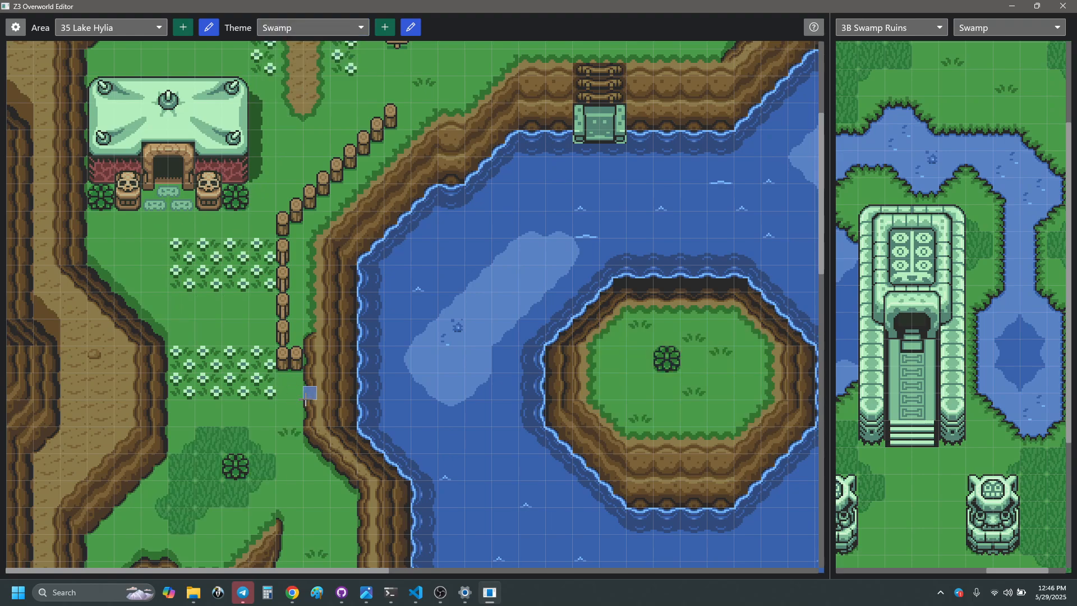
- Extend the tall-grass patch around Lake Hylia's western bush northward with tall grass, up to the lowest flower row
scroll(306, 399, down, 4)
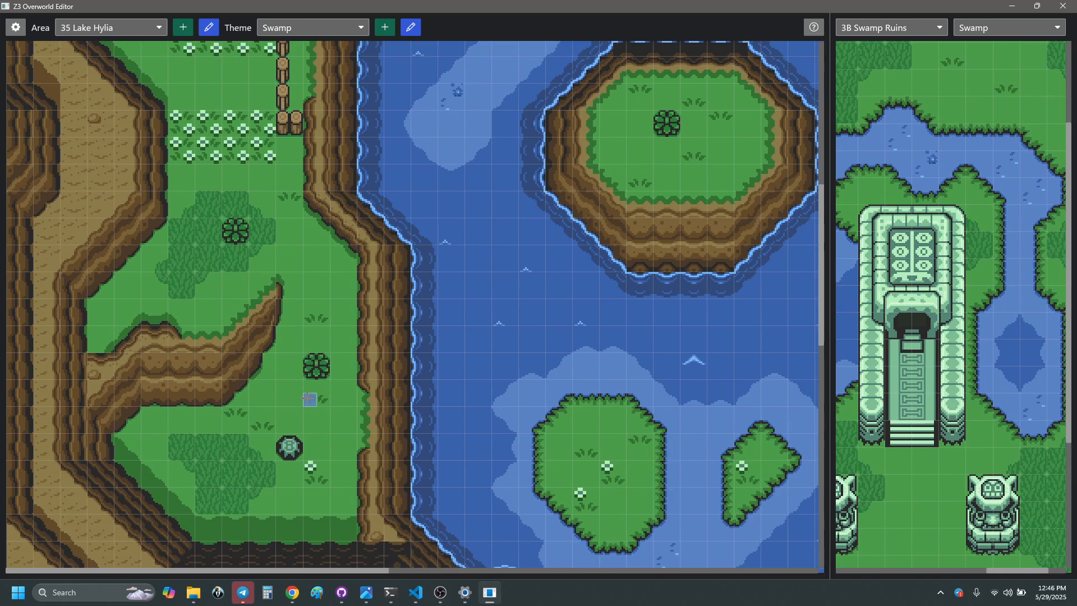
scroll(309, 398, up, 5)
scroll(310, 395, down, 2)
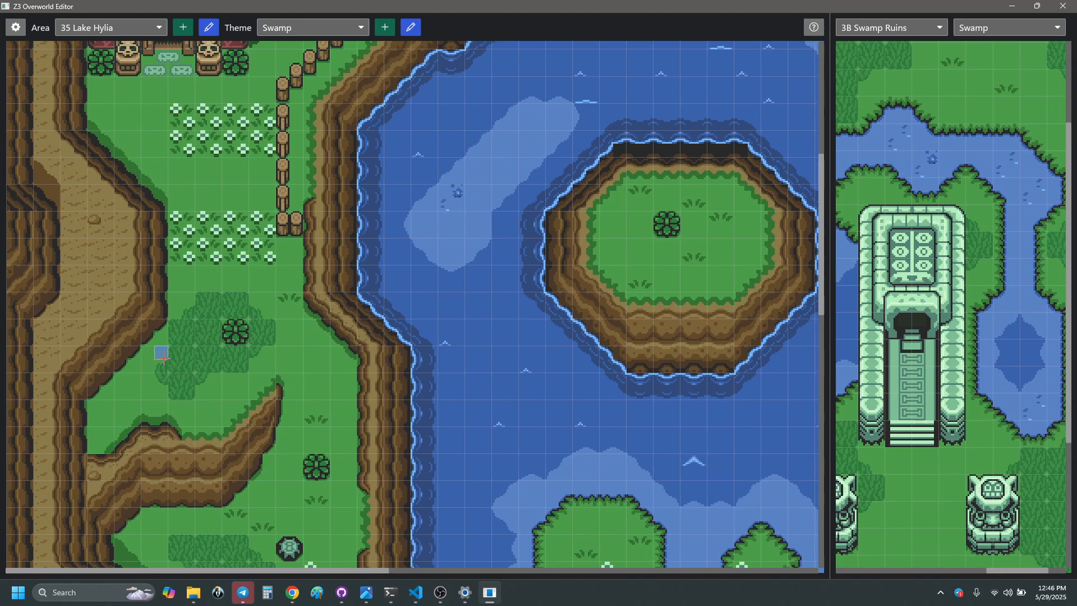
click(190, 388)
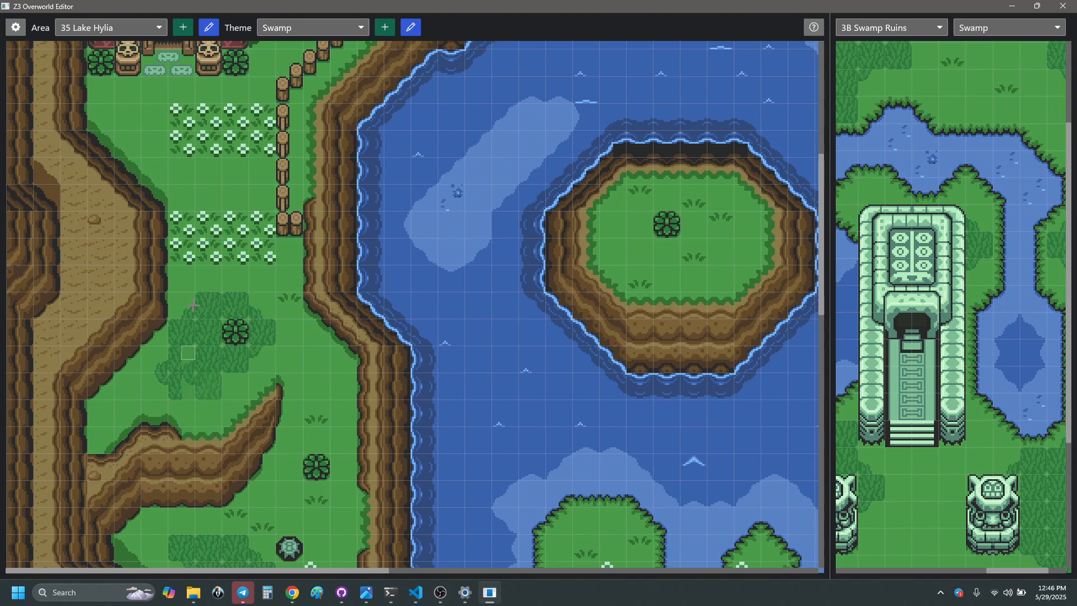
click(276, 333)
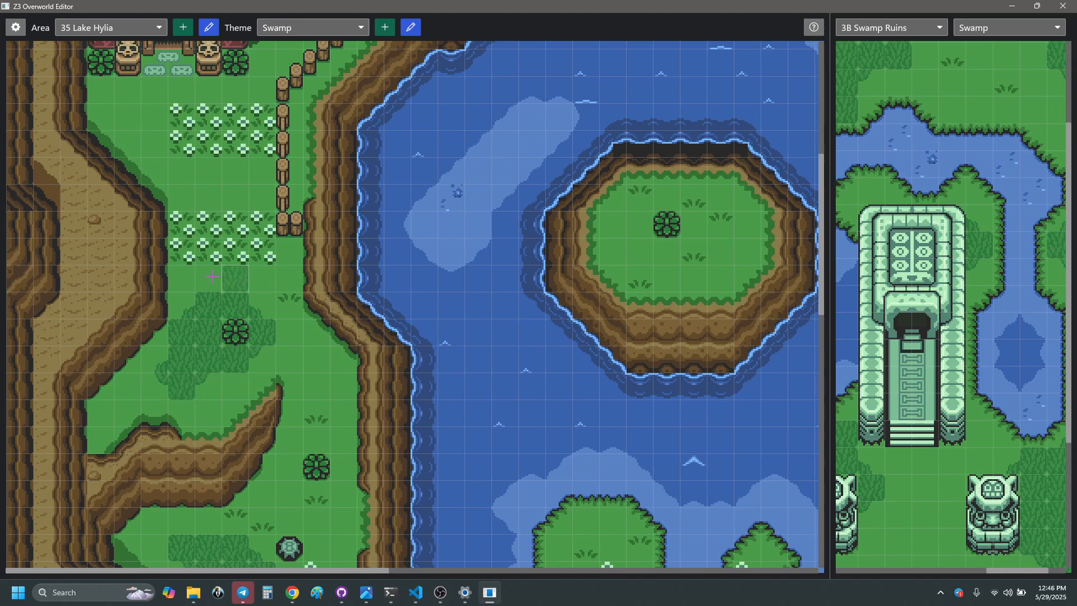
click(211, 276)
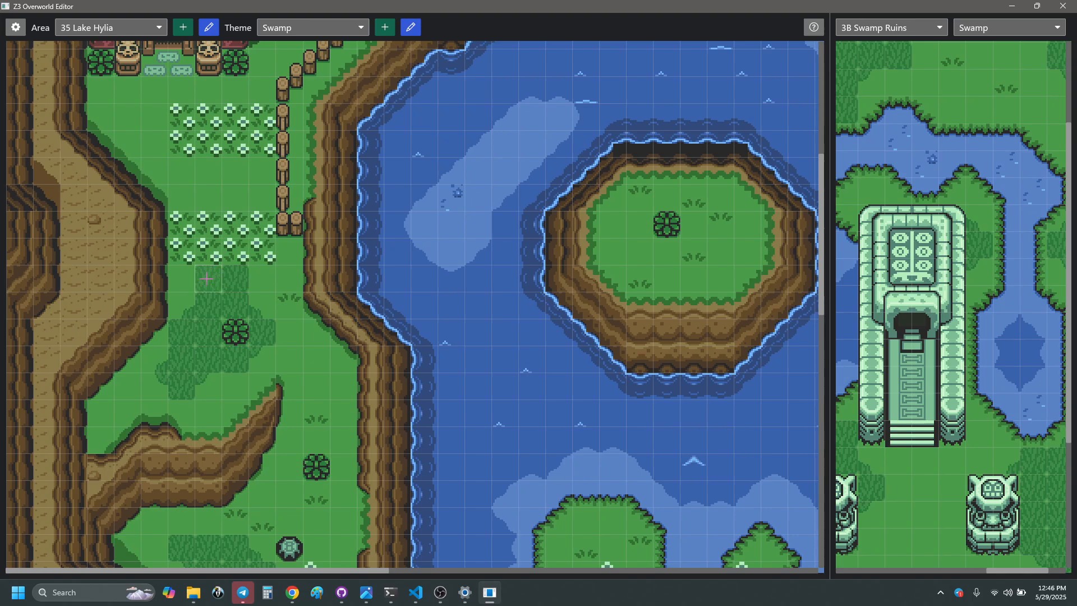
click(208, 279)
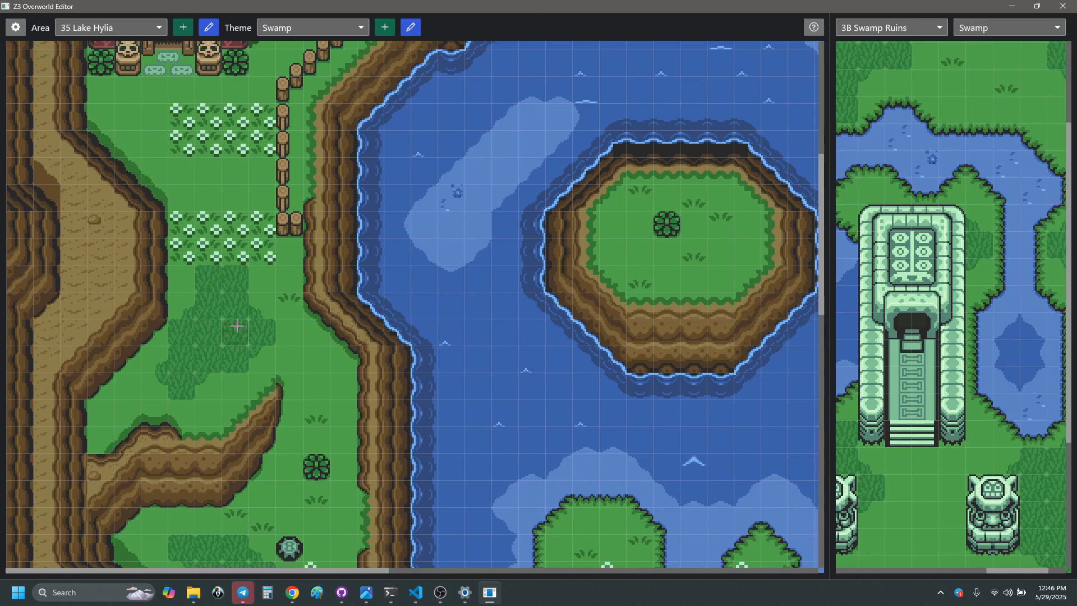
- Add a tapered tall-grass tip to the top of the patch and clear the lowest flower row and middle flowers above it
click(213, 252)
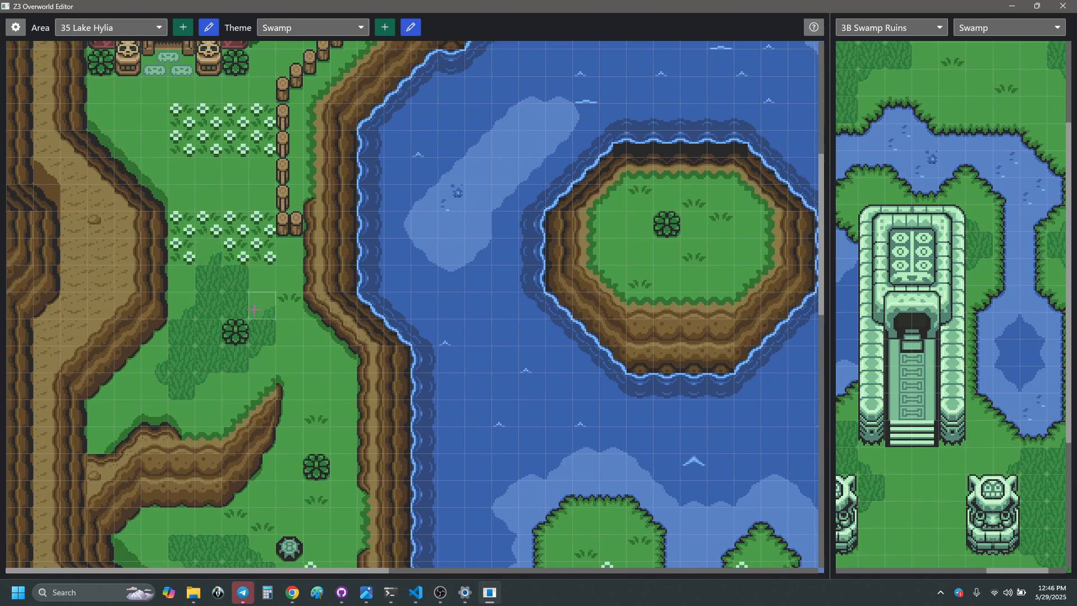
click(231, 249)
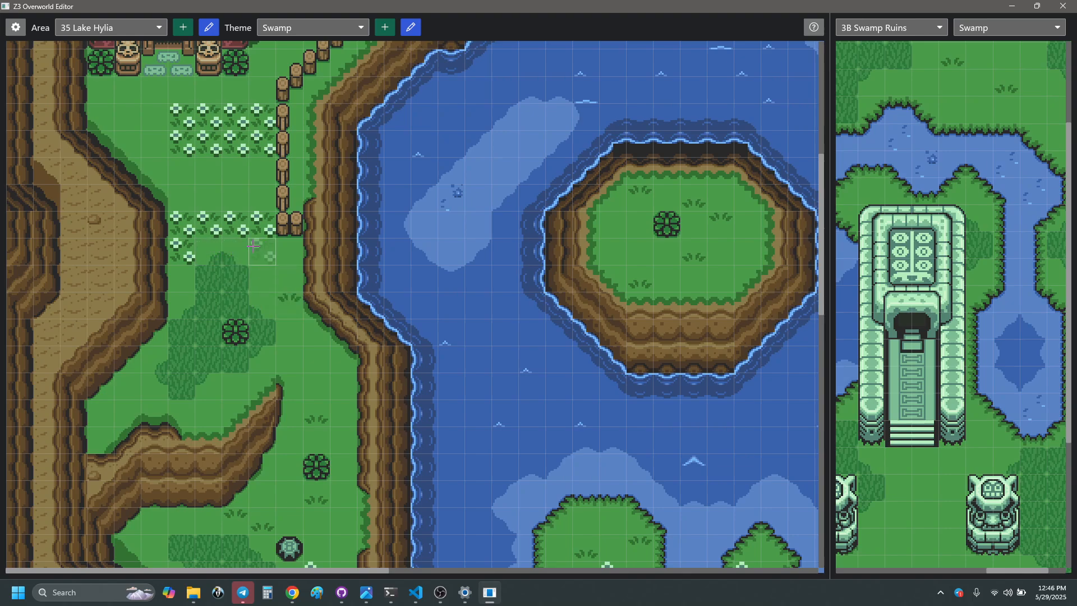
click(180, 251)
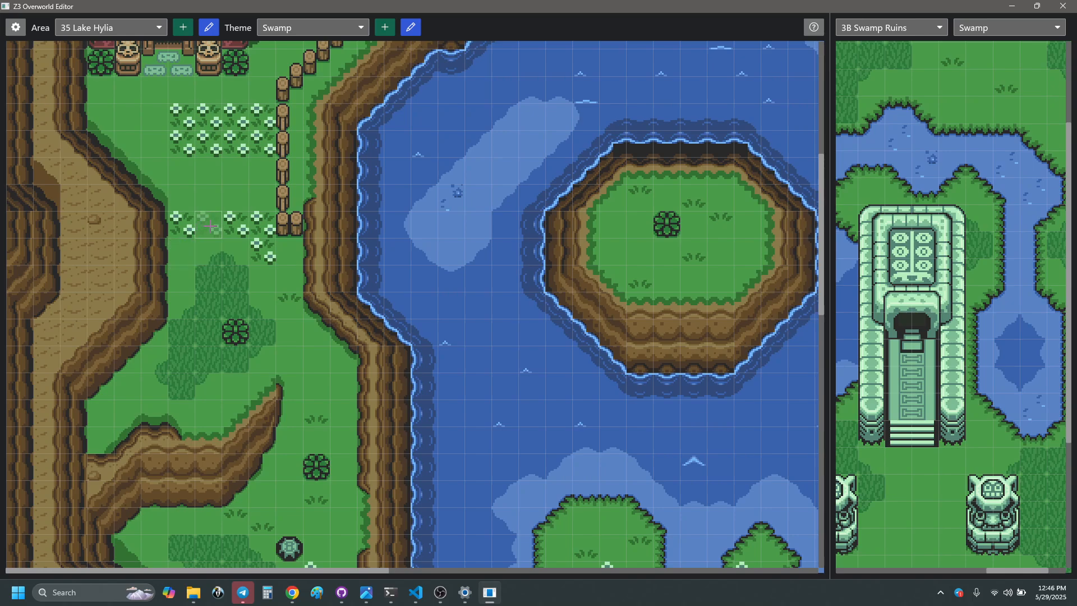
click(210, 226)
click(239, 227)
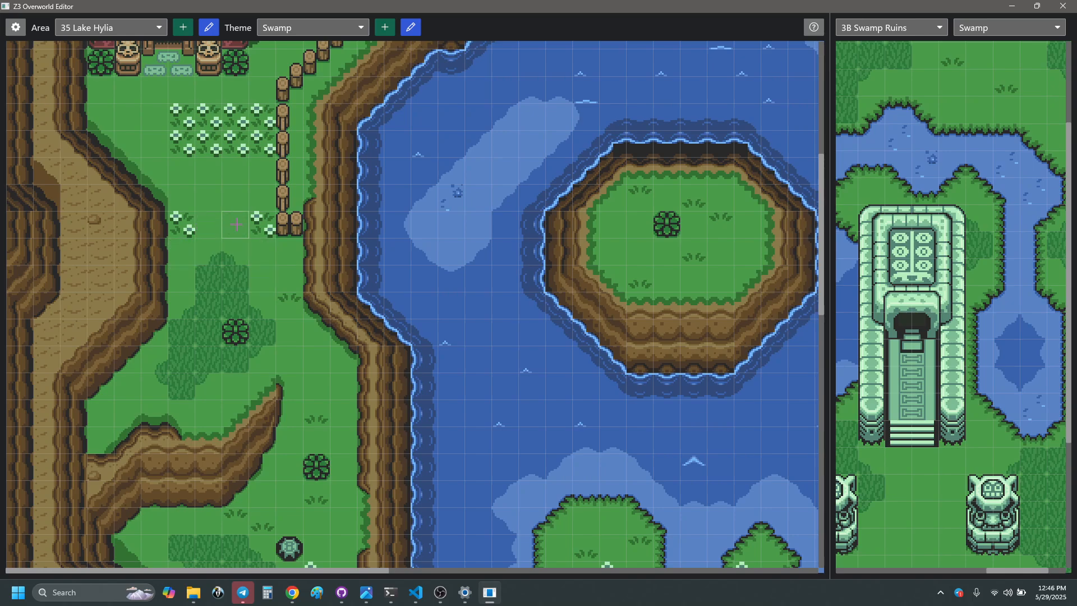
- Thin out the flower block south of the house, replacing some flowers with grass tufts and plain grass
click(208, 145)
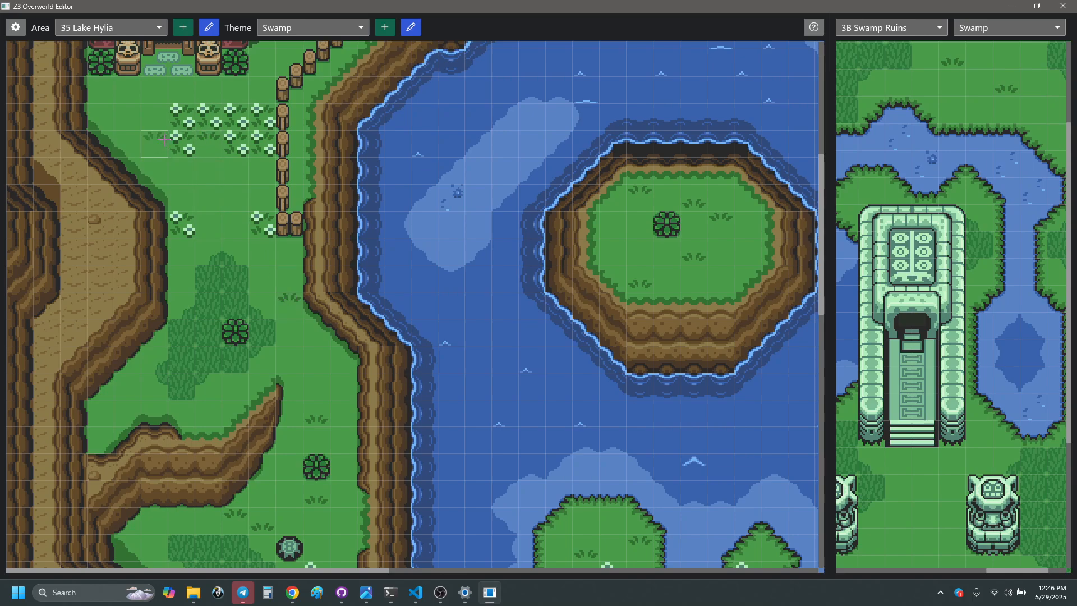
click(182, 118)
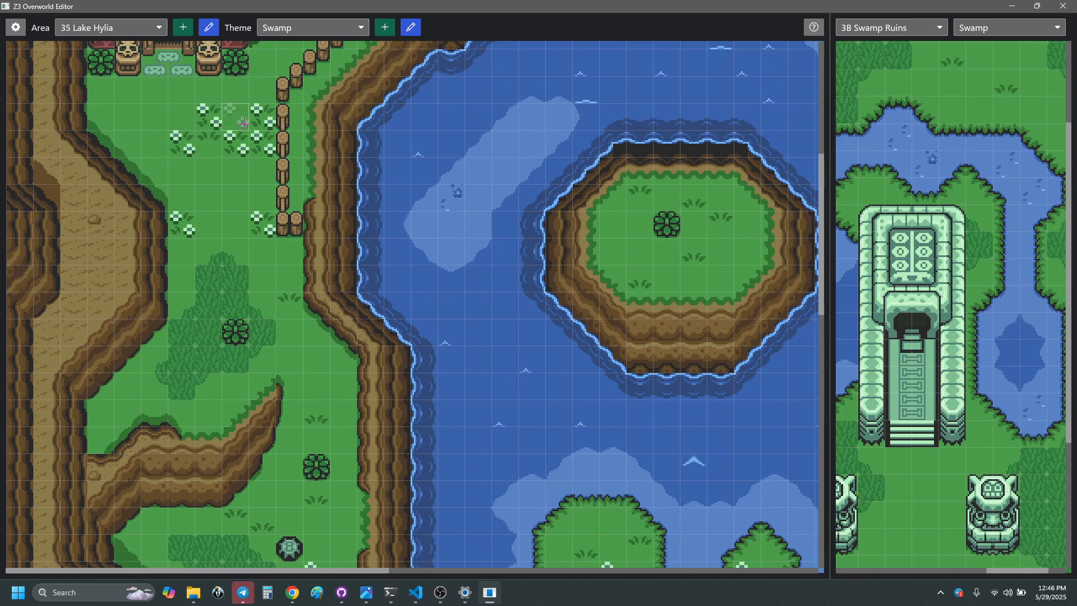
click(250, 121)
click(235, 116)
click(241, 146)
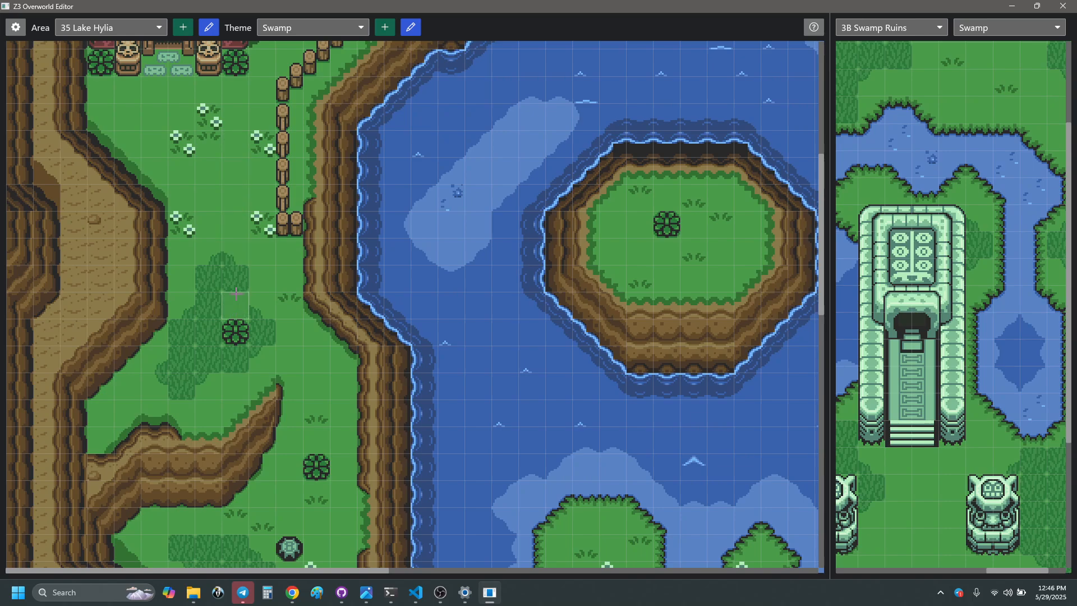
- Try replacing the middle flowers on both sides of the dirt path northeast of the house with tall grass
scroll(236, 303, up, 5)
scroll(303, 295, up, 3)
scroll(307, 302, down, 2)
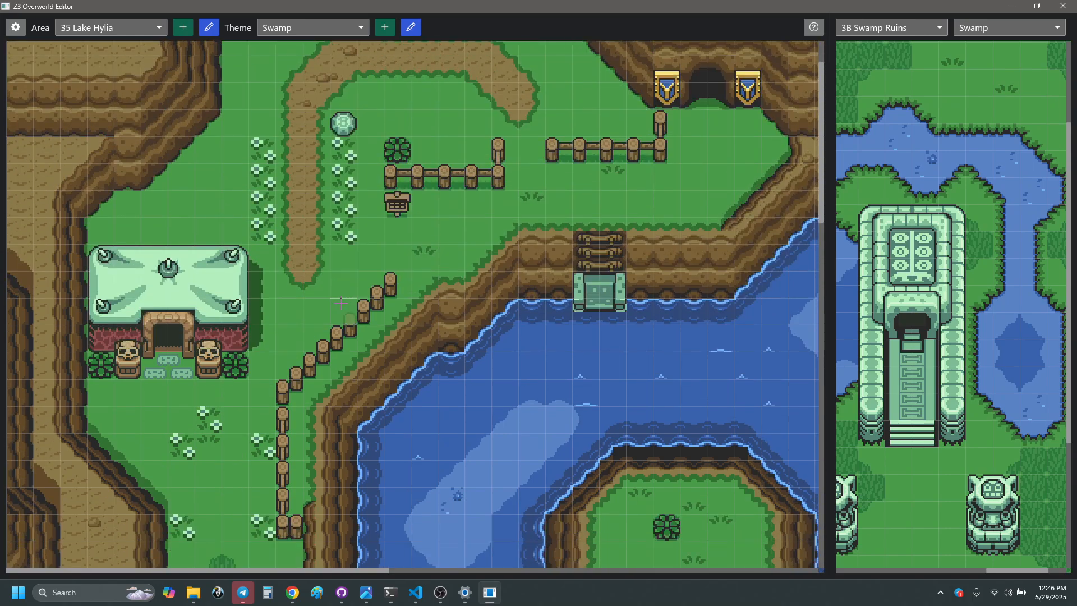
scroll(342, 260, down, 5)
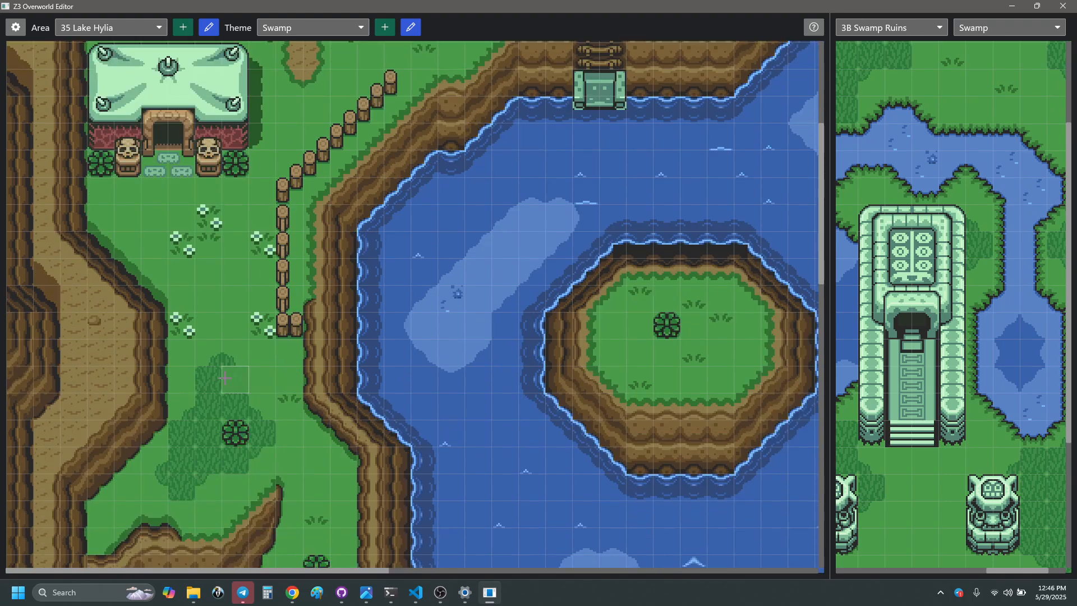
scroll(334, 291, up, 4)
scroll(334, 292, up, 1)
click(344, 177)
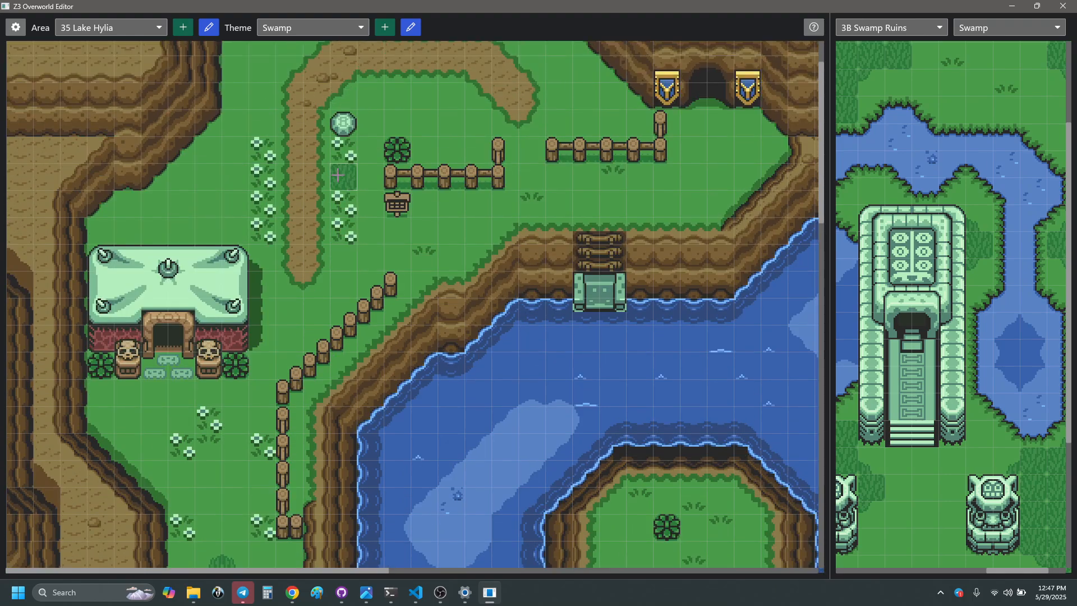
click(343, 204)
click(268, 176)
click(268, 203)
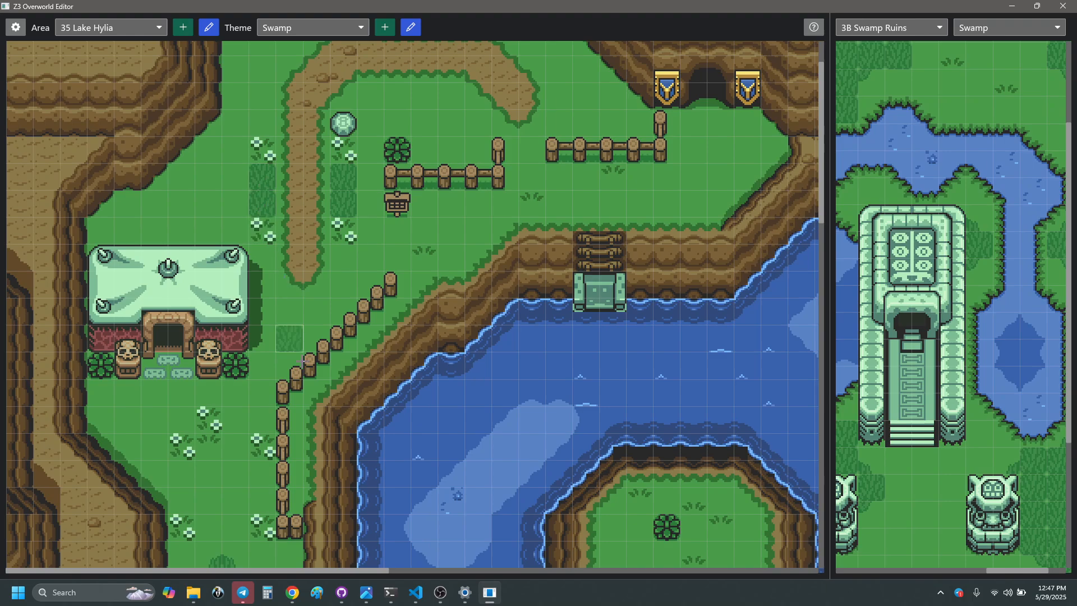
- Clear the tall grass and flowers beside the dirt path to plain grass, keeping only the southernmost western flower pair
scroll(305, 367, down, 4)
scroll(305, 367, down, 1)
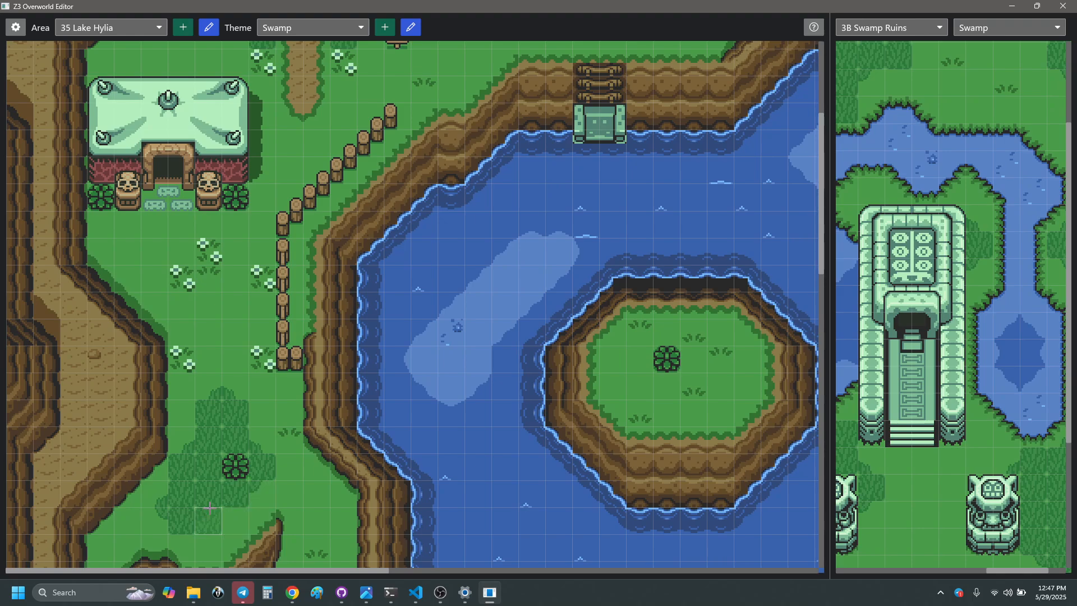
scroll(263, 454, up, 7)
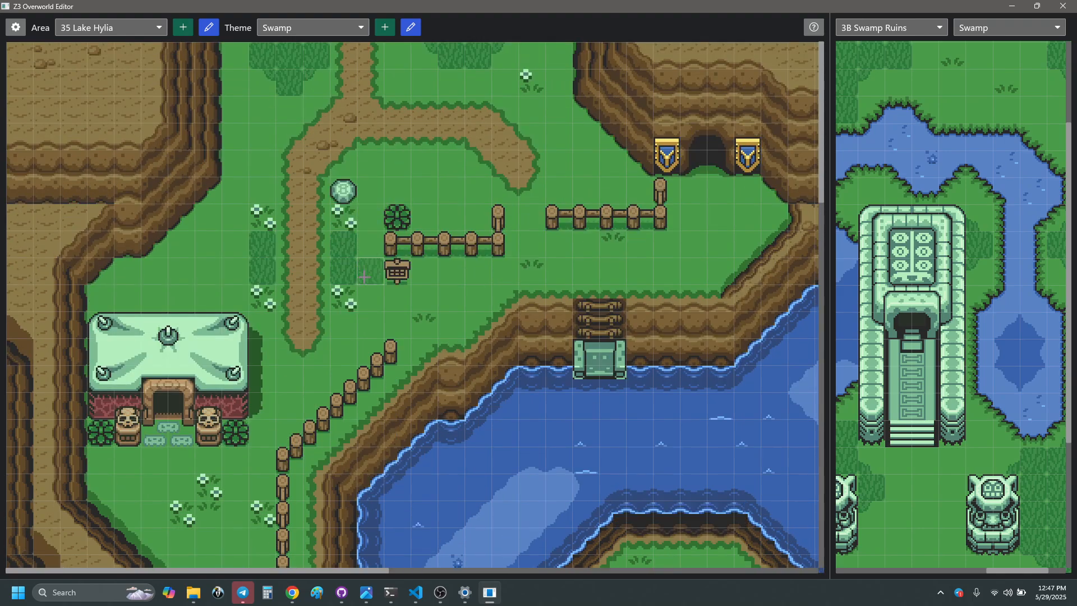
click(261, 217)
click(343, 300)
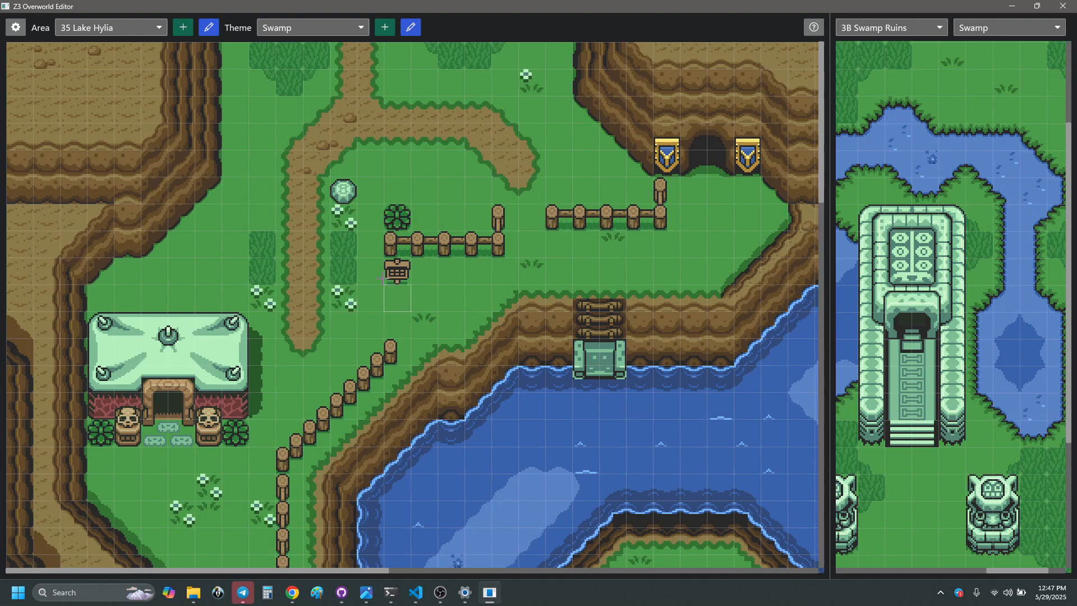
click(261, 270)
click(261, 244)
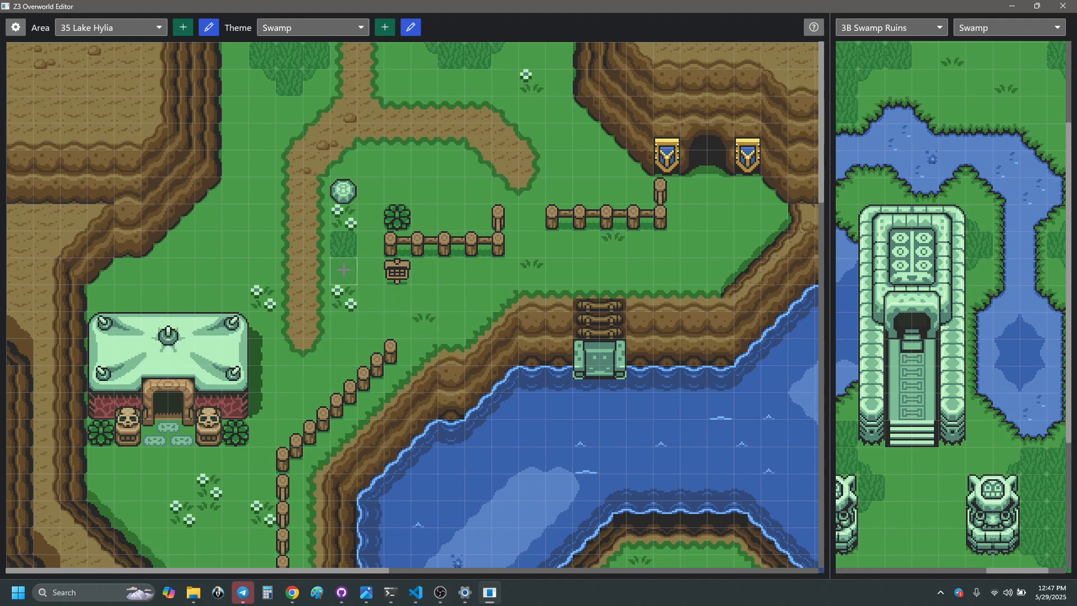
drag(343, 218, 350, 294)
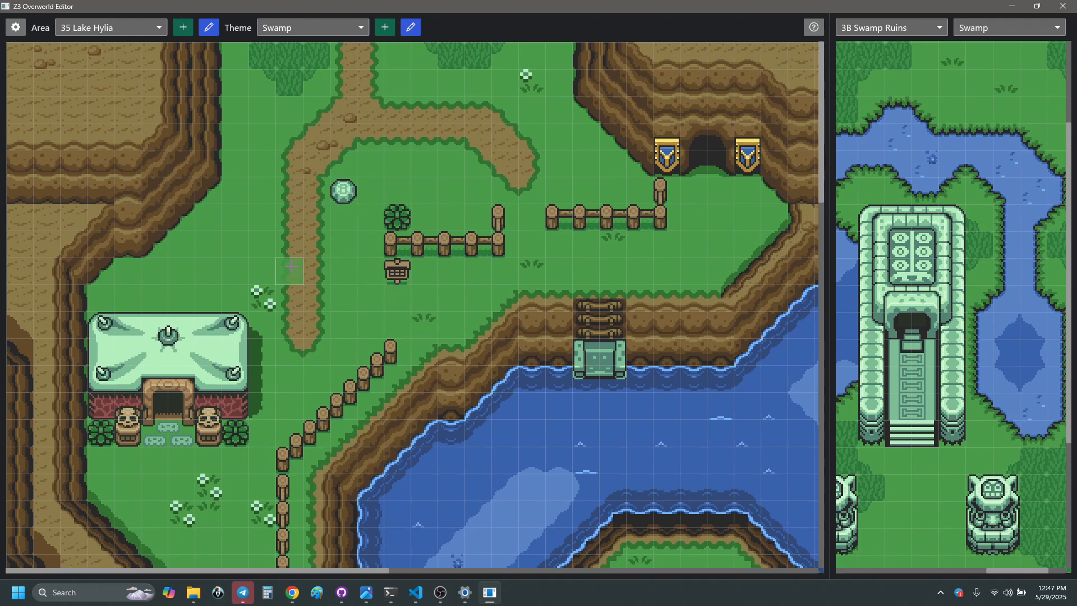
- Place one flower tile on the cleared grass east of the dirt path, near the signpost
scroll(288, 272, down, 5)
scroll(248, 412, up, 3)
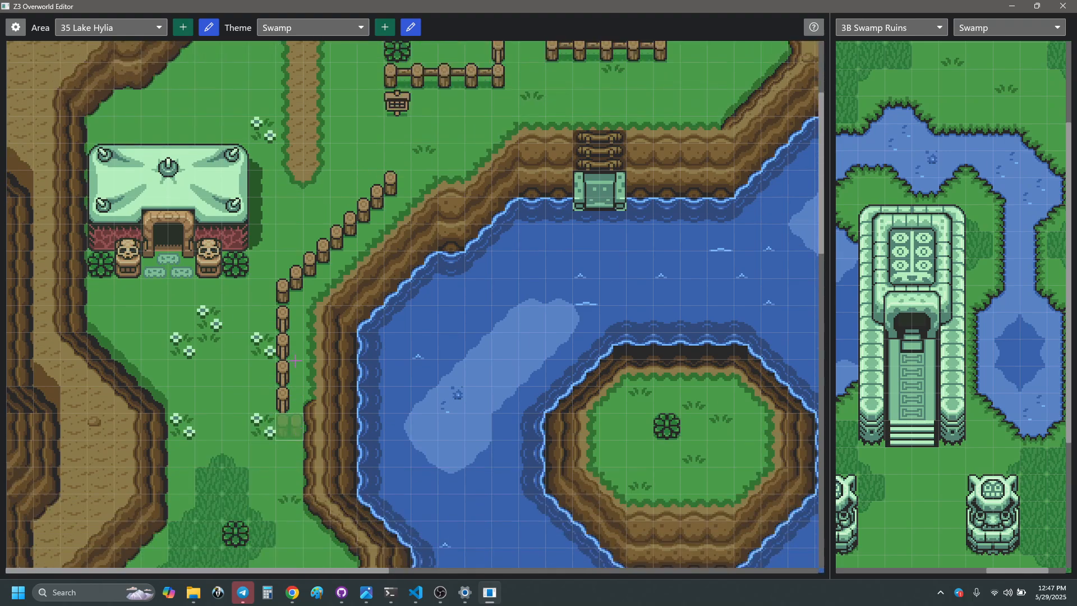
click(338, 161)
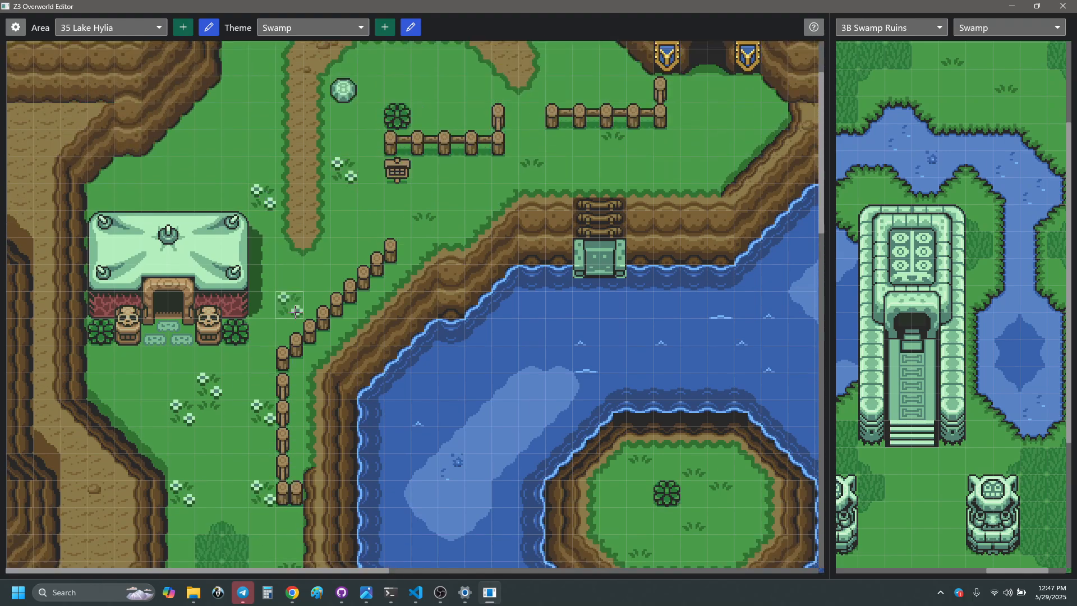
- Copy tall-grass tiles from the patch around the western bush to build a new patch north of the house
scroll(300, 284, down, 5)
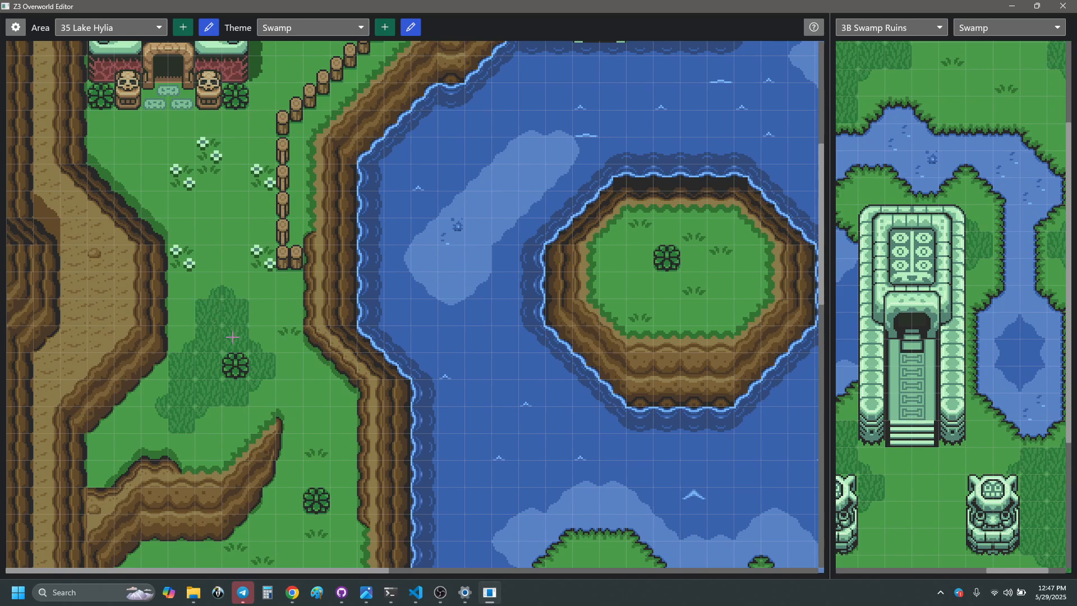
scroll(236, 325, up, 7)
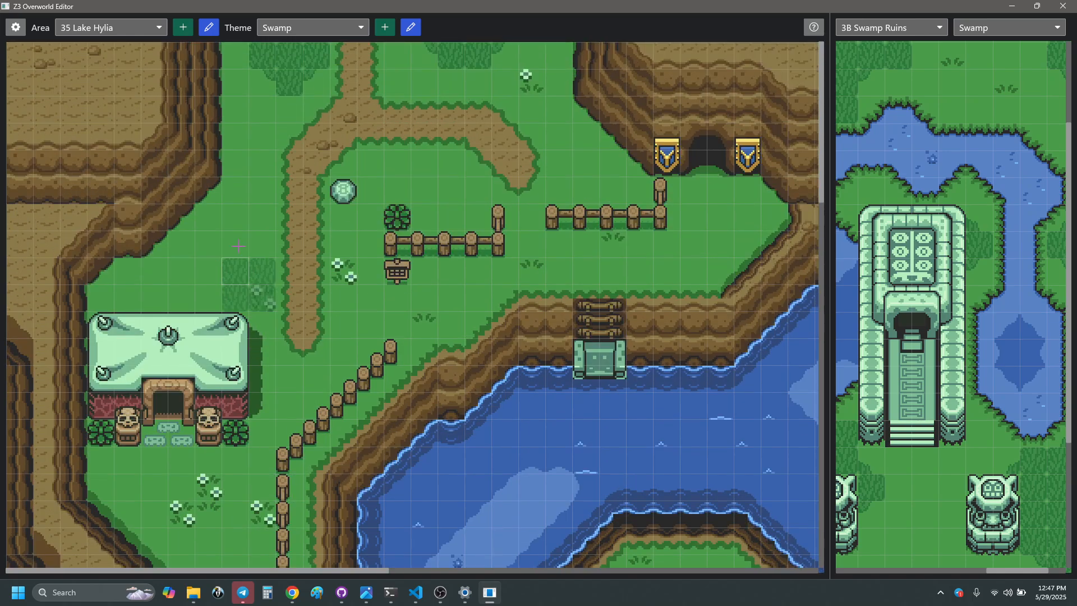
scroll(204, 245, down, 6)
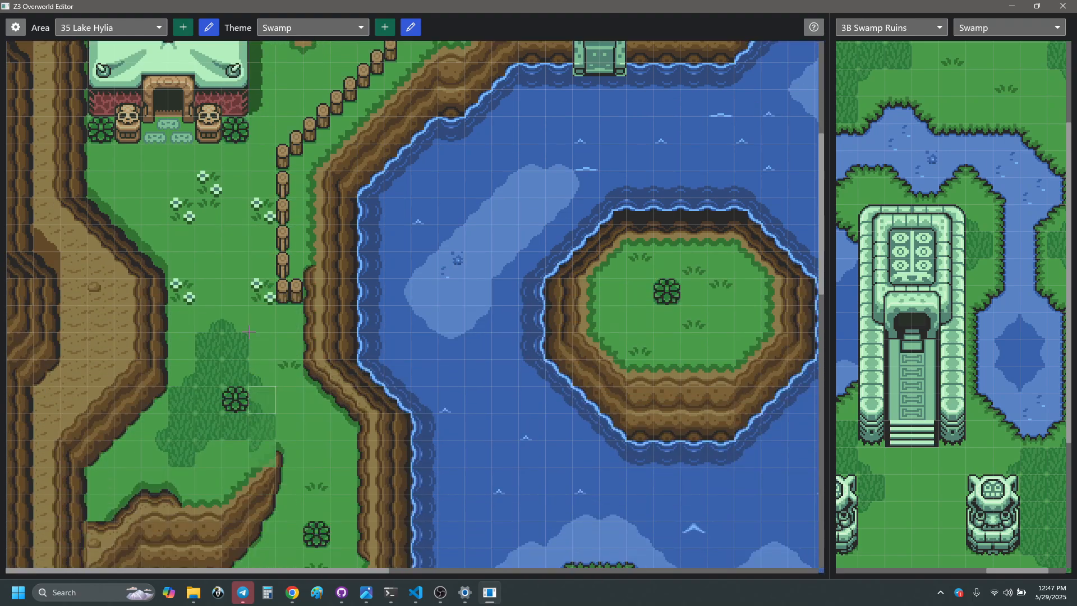
scroll(258, 426, up, 4)
click(274, 157)
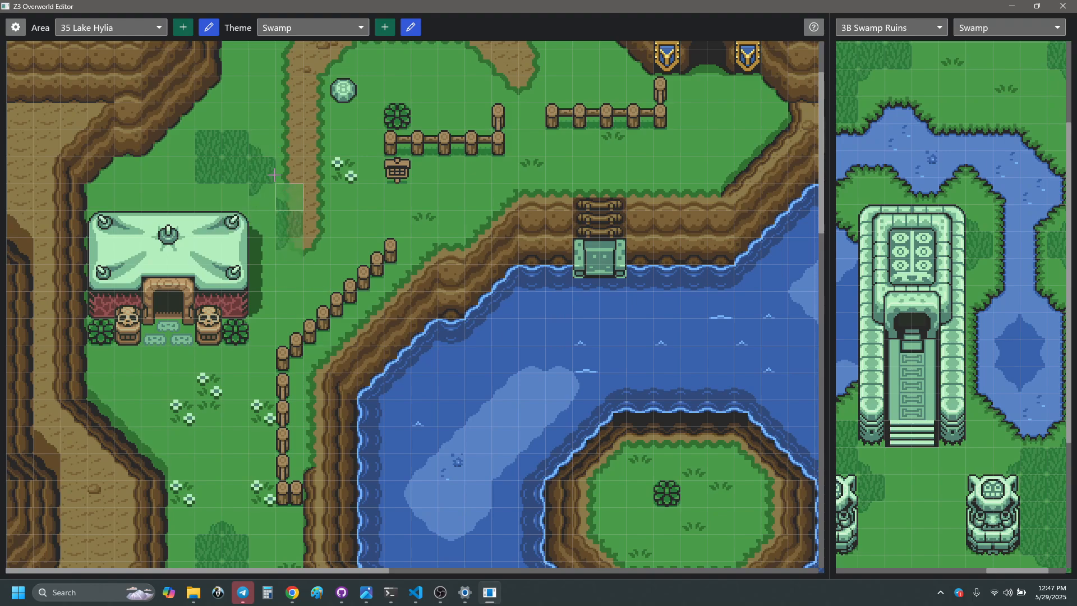
scroll(302, 371, down, 1)
scroll(302, 371, down, 3)
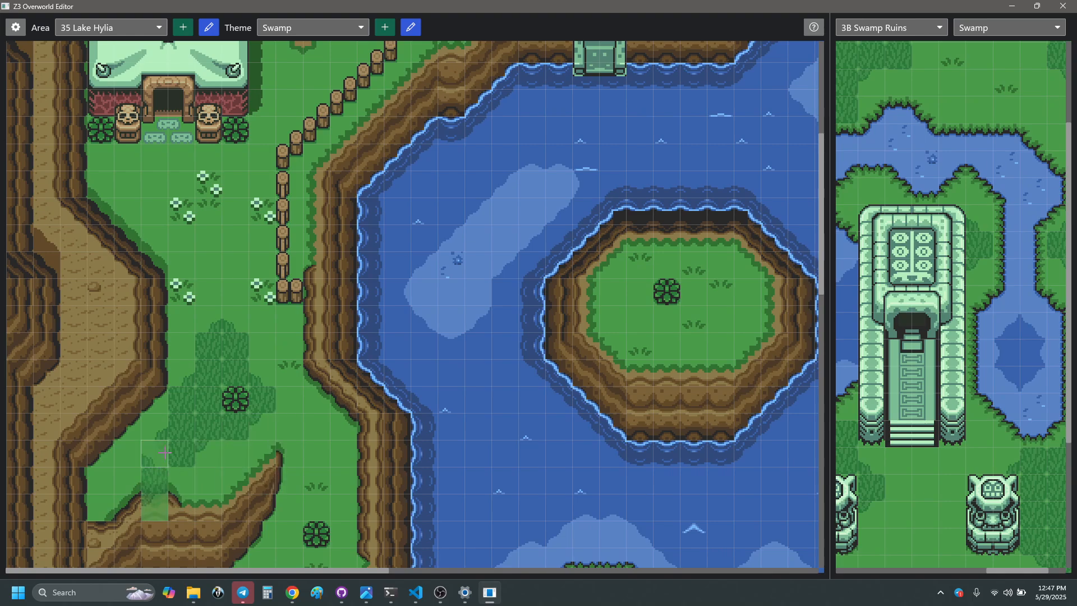
scroll(231, 337, up, 5)
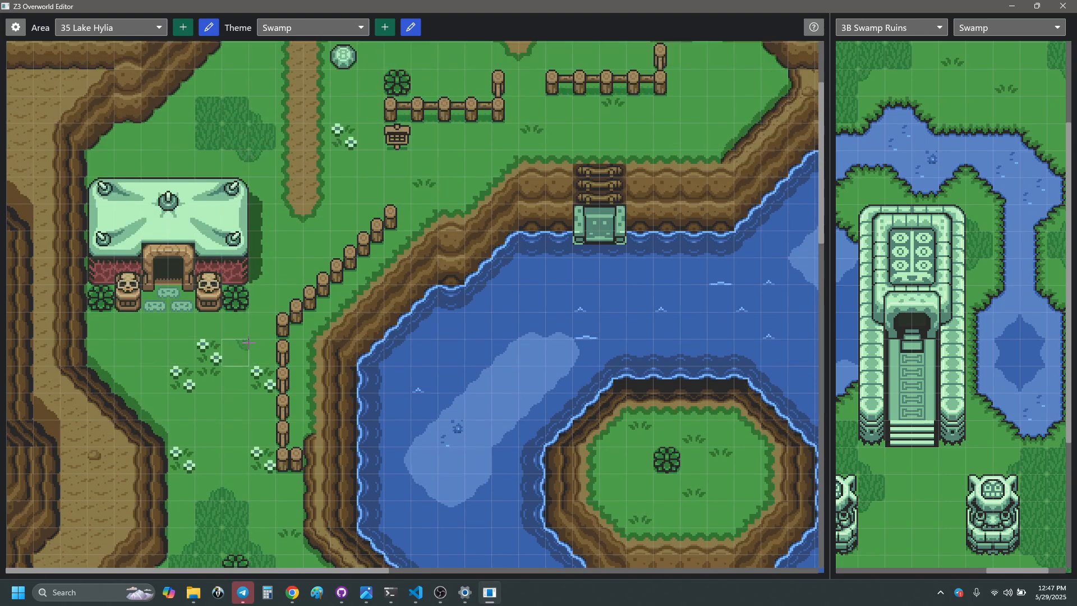
- Extend the tall-grass patch north of the house westward with tiles copied from the patch around the southern bush
scroll(248, 343, down, 1)
scroll(248, 343, down, 1)
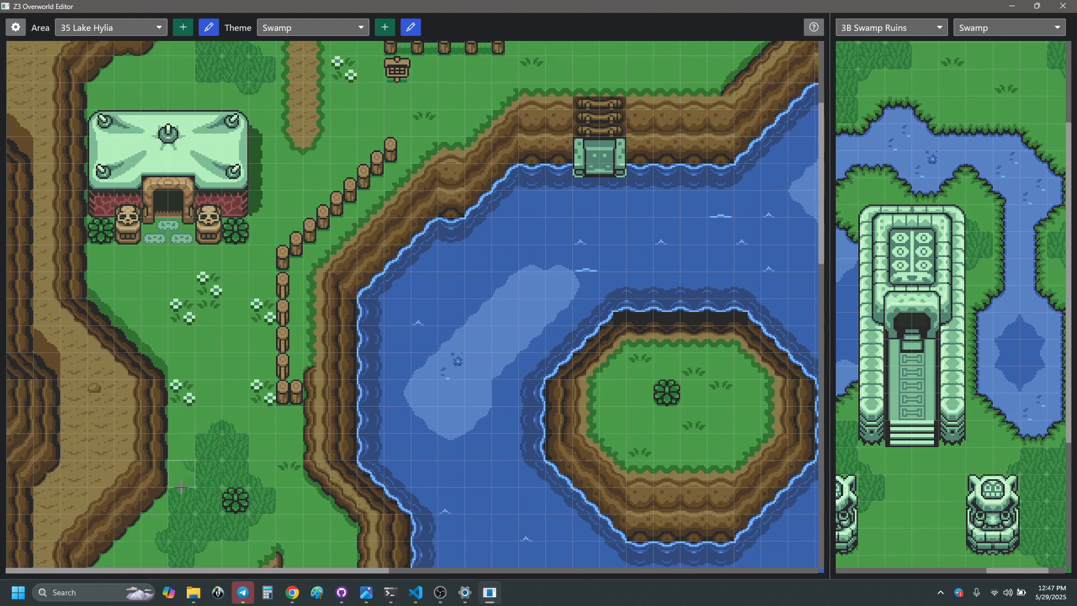
scroll(227, 466, up, 2)
scroll(227, 466, down, 2)
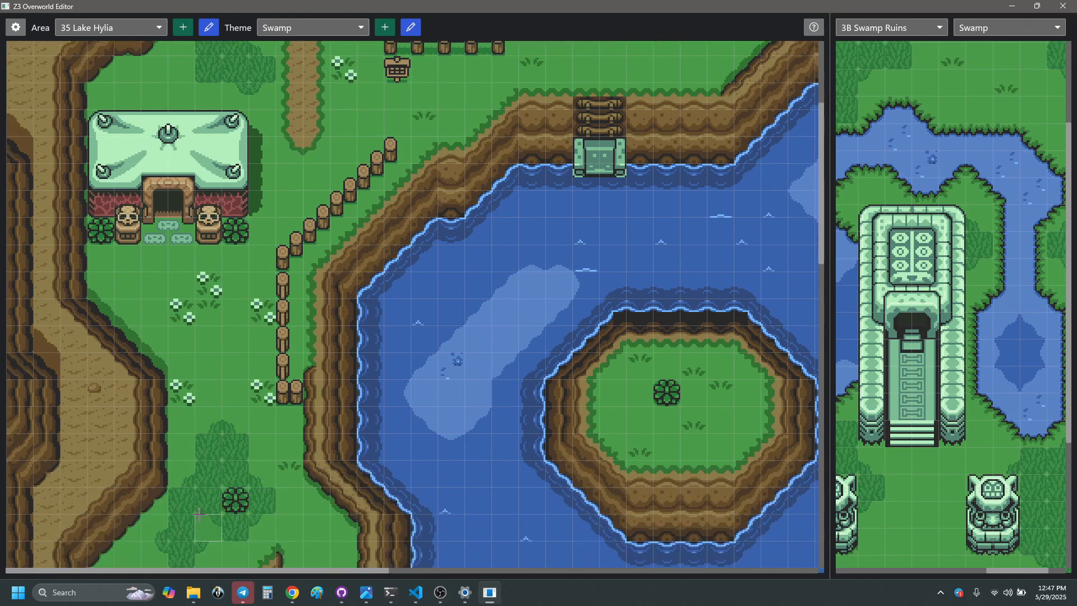
scroll(226, 379, up, 2)
scroll(226, 380, down, 1)
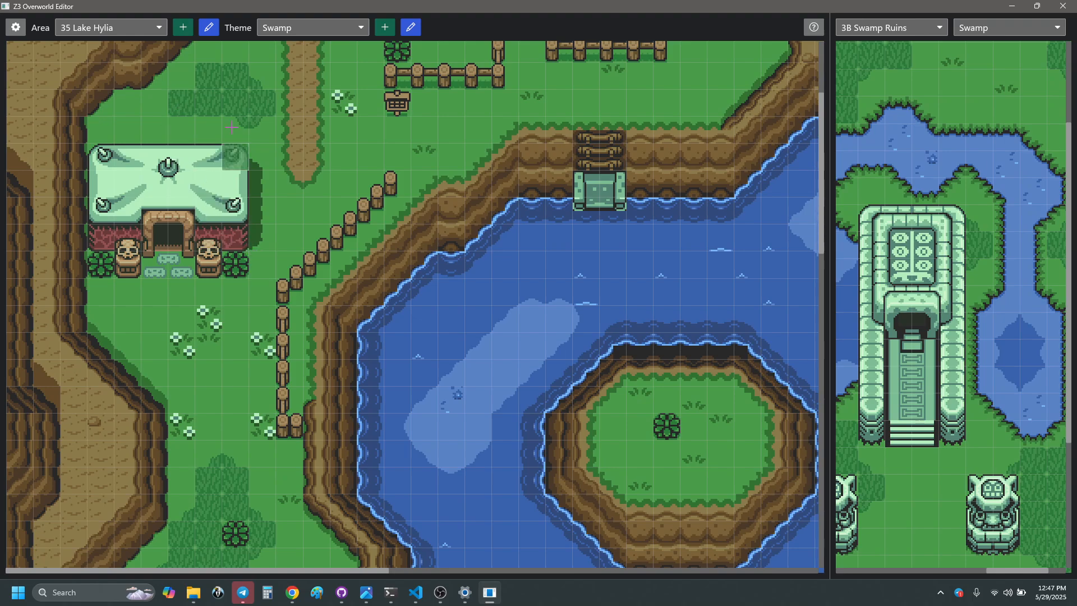
scroll(312, 297, down, 2)
scroll(311, 298, down, 1)
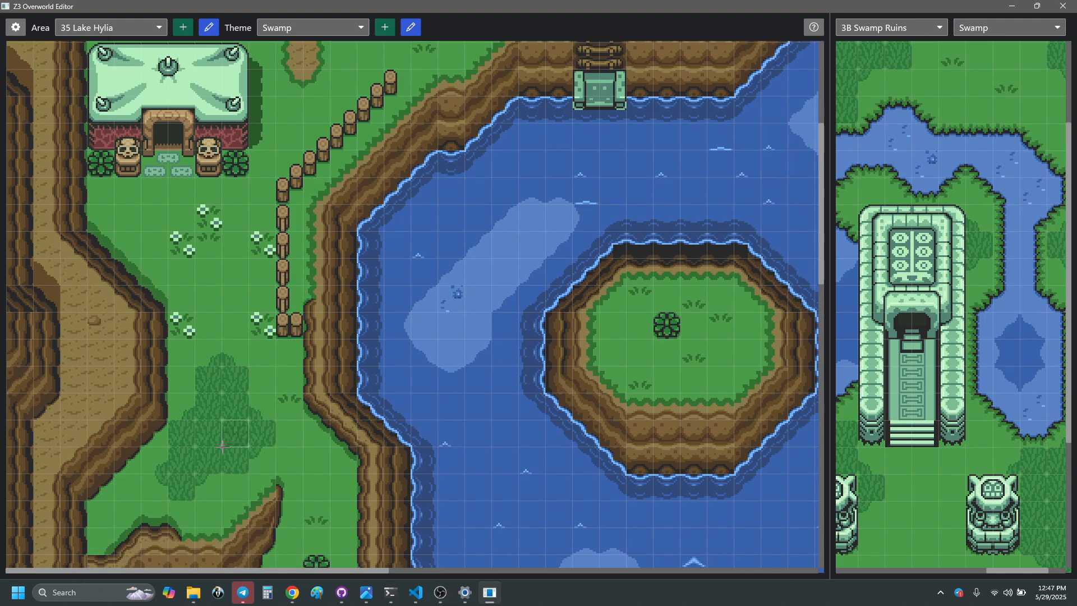
- Add a lower tall-grass row to the patch's southwest side, directly above the house roof, using copied edge tiles
scroll(224, 364, up, 1)
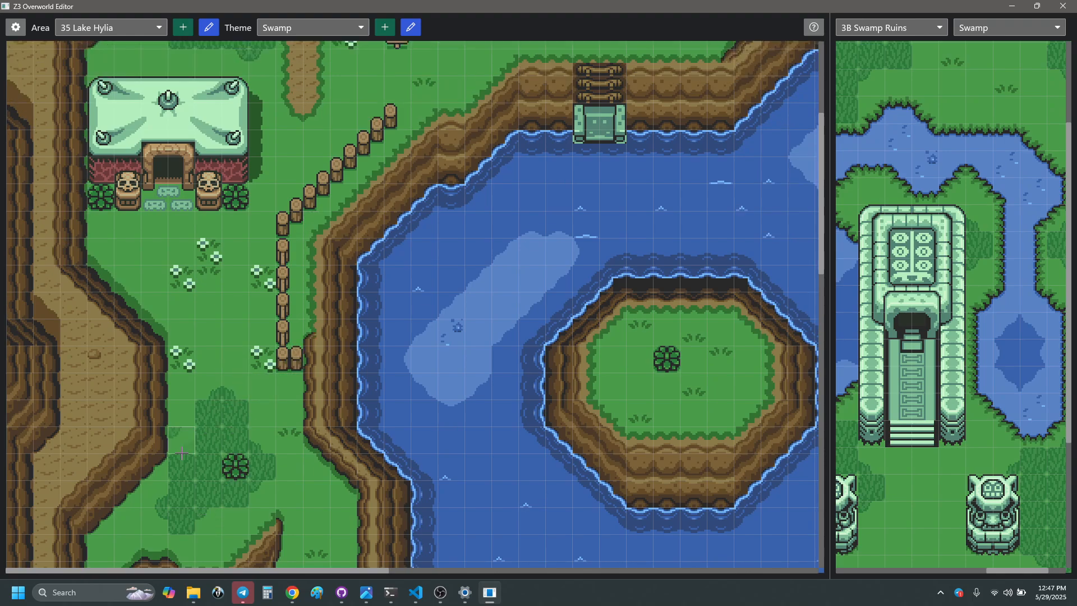
scroll(230, 347, up, 4)
click(180, 141)
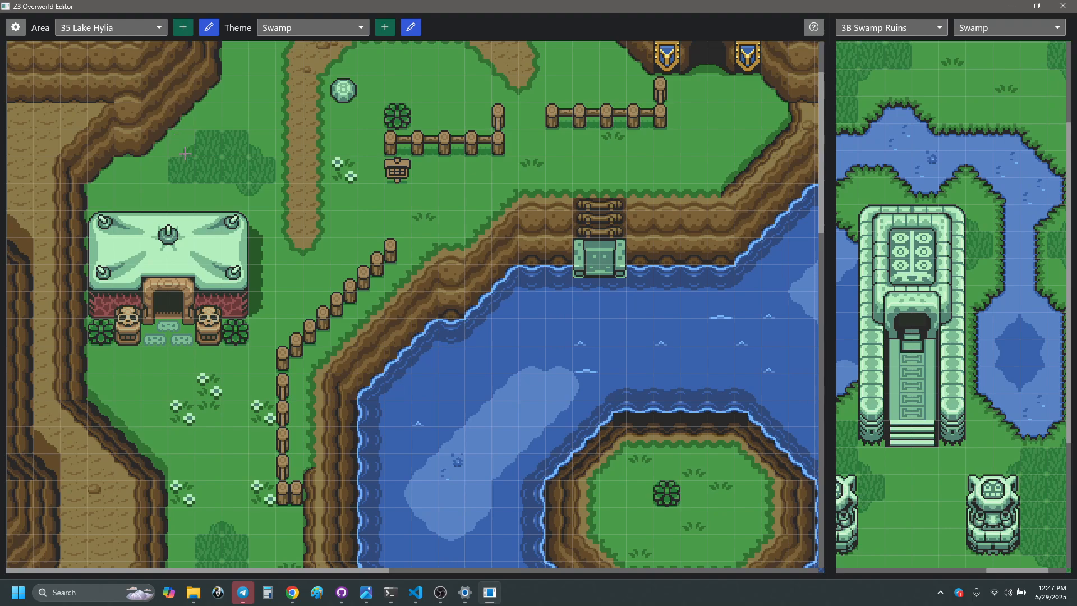
scroll(195, 193, down, 2)
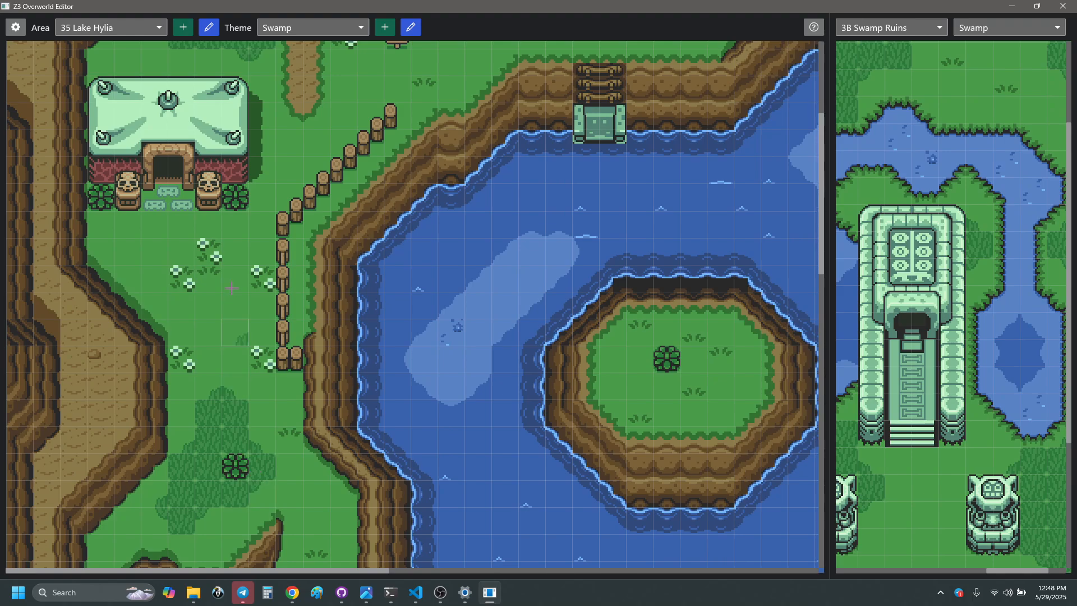
scroll(232, 287, up, 3)
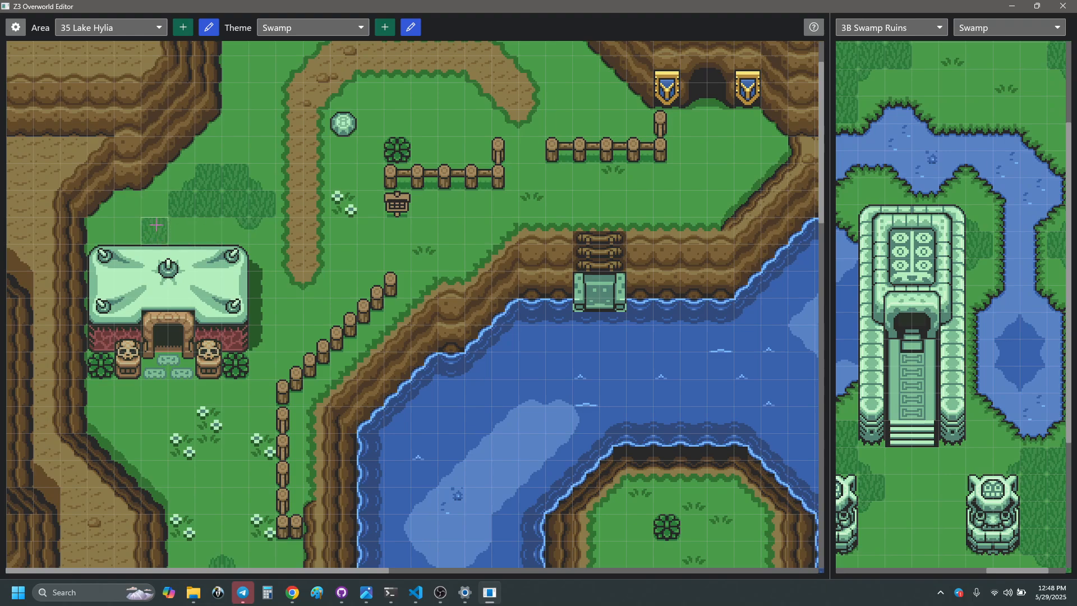
click(174, 227)
right_click(183, 176)
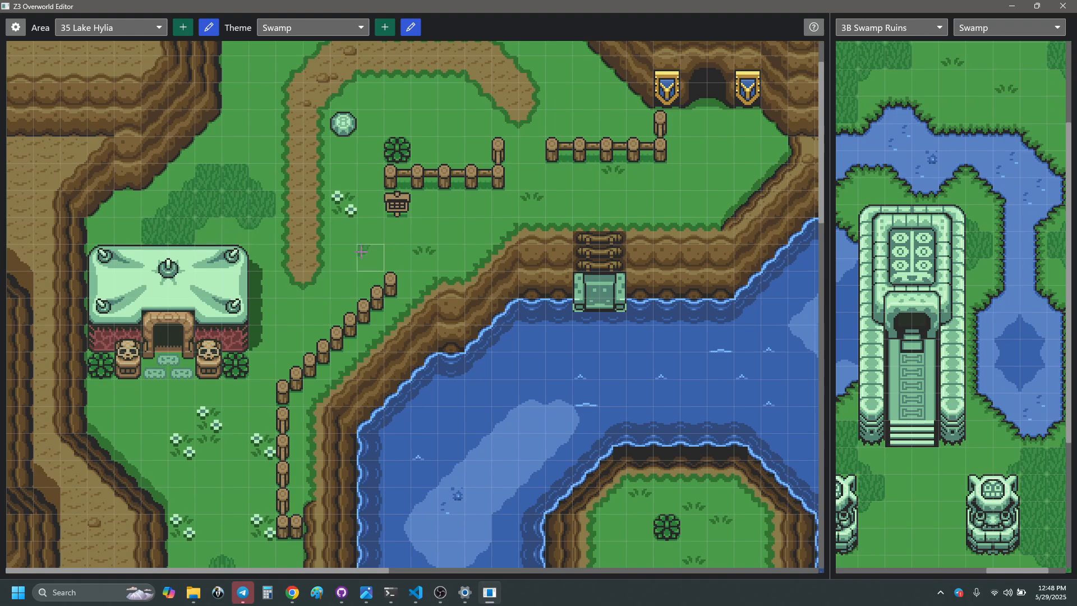
scroll(288, 232, down, 1)
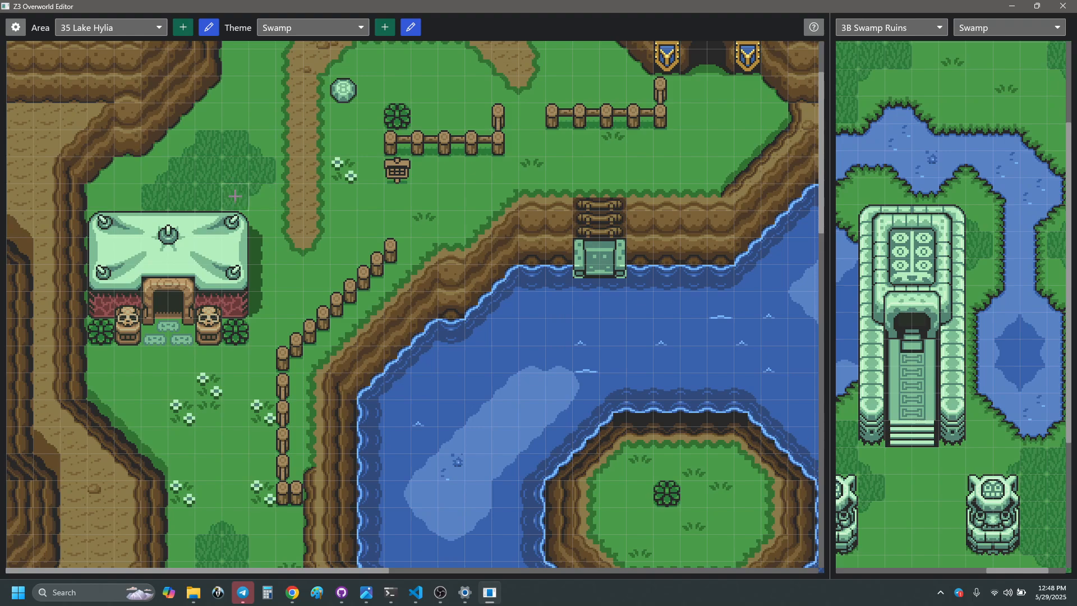
click(390, 253)
scroll(379, 260, up, 3)
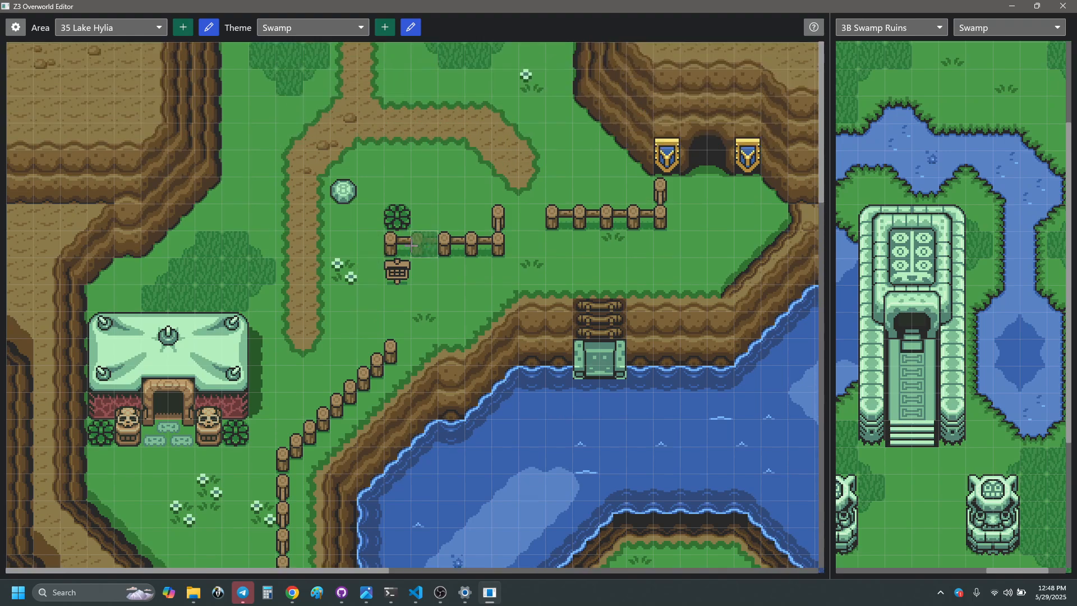
click(449, 240)
scroll(462, 240, down, 4)
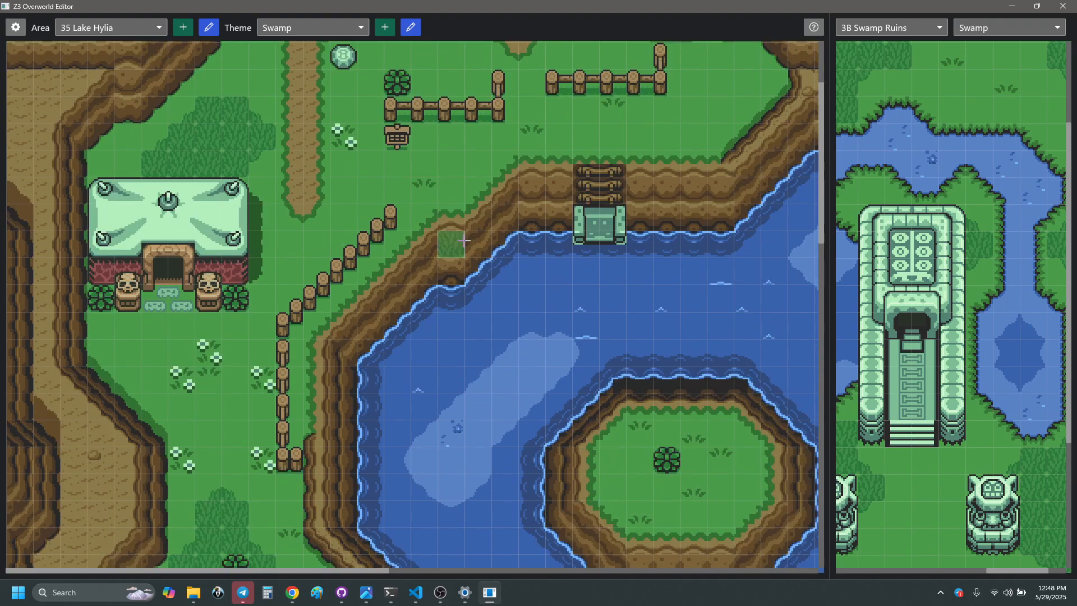
scroll(462, 239, up, 4)
click(459, 242)
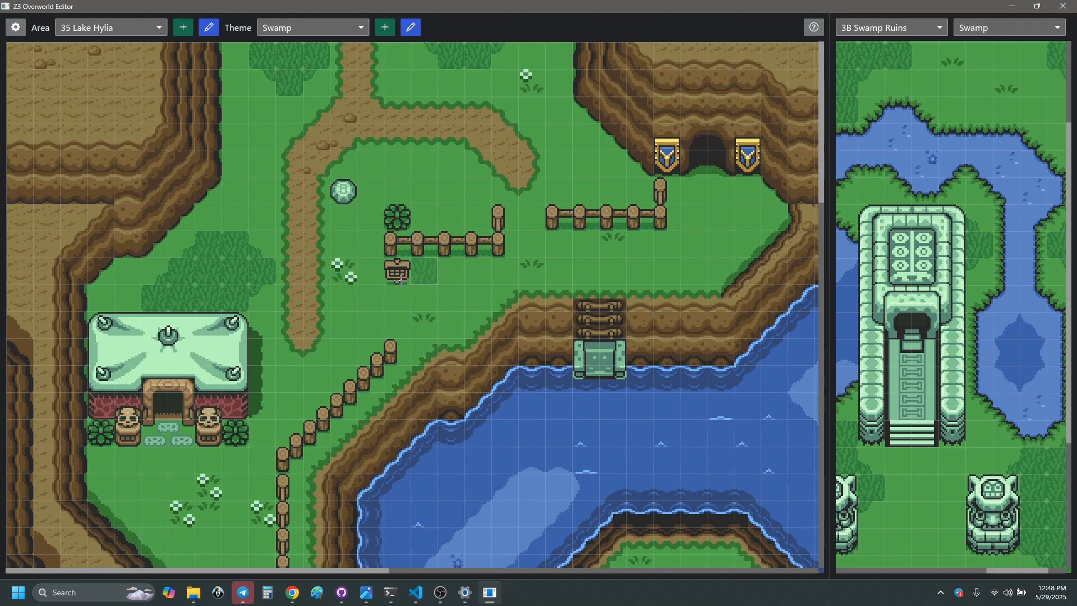
scroll(466, 307, right, 3)
scroll(465, 307, left, 3)
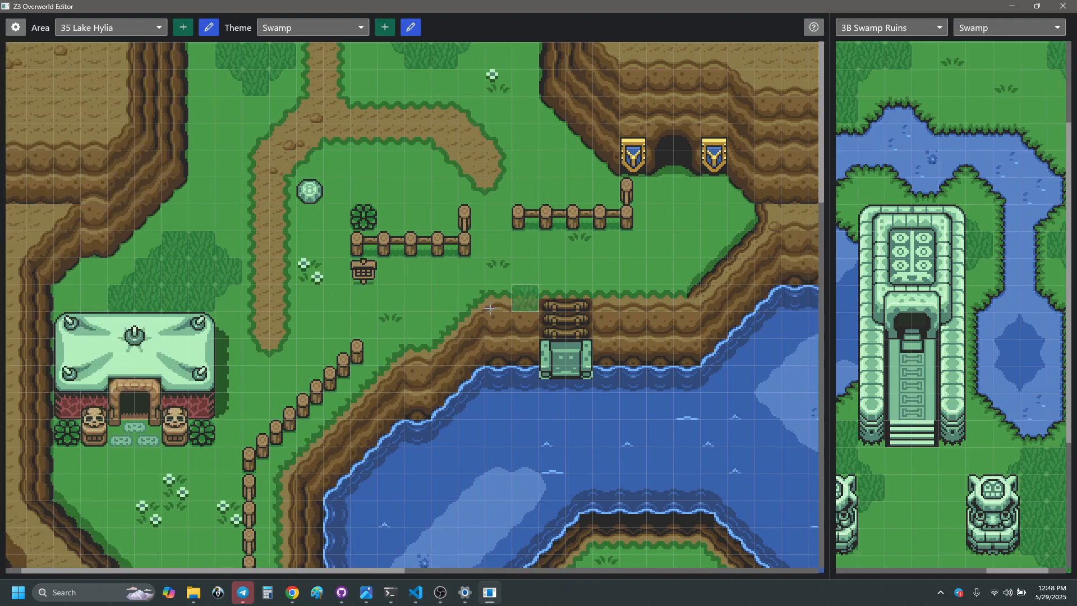
- Copy the grass-tuft tile from the upper flower group south of the house over the southeastern flower pair beside the fence end
scroll(465, 307, down, 3)
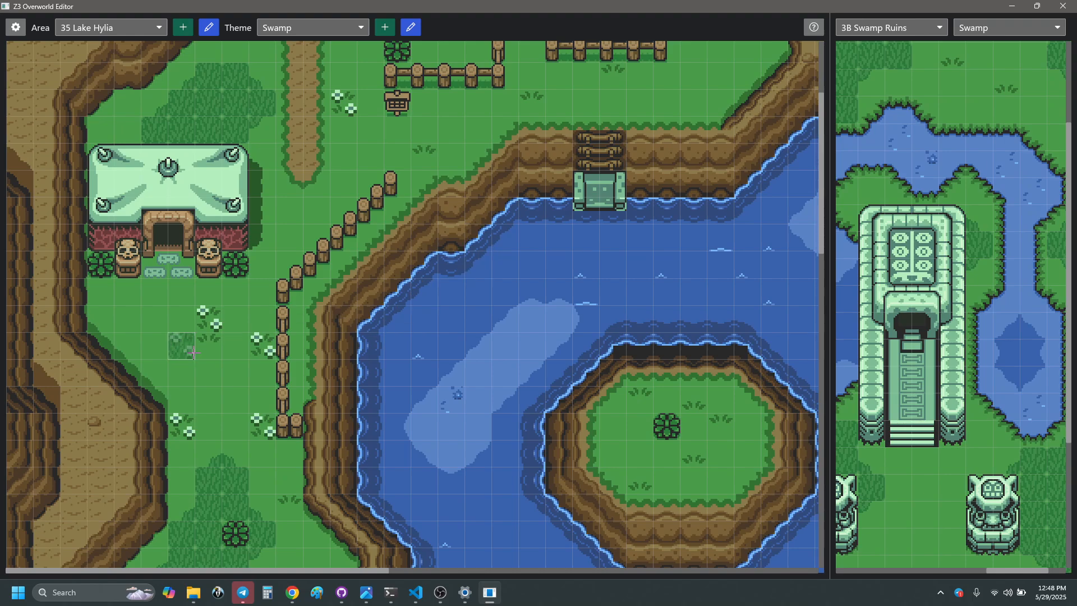
right_click(214, 348)
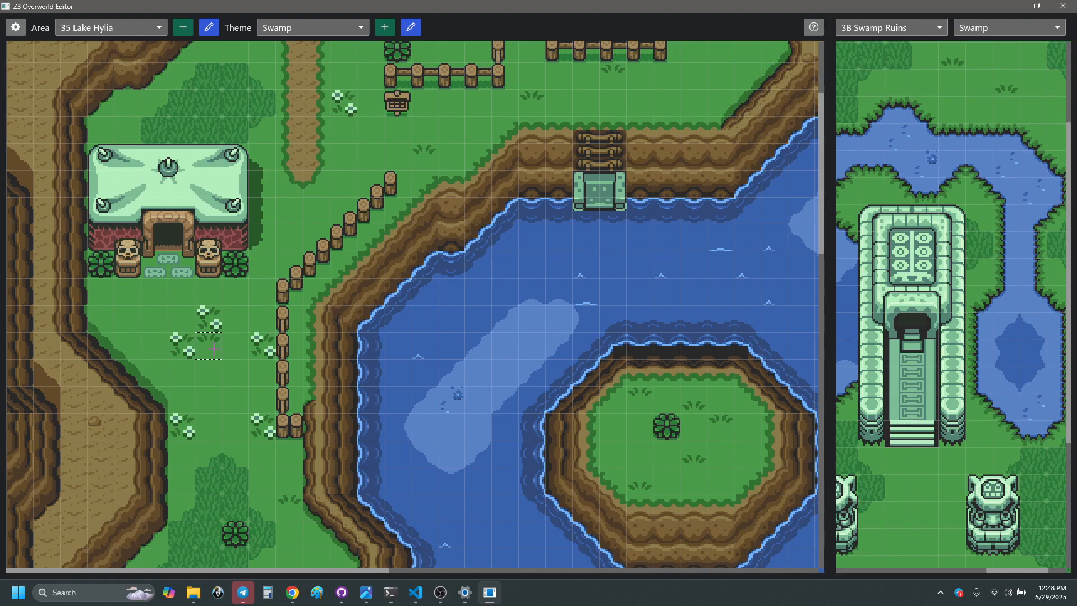
scroll(207, 395, down, 2)
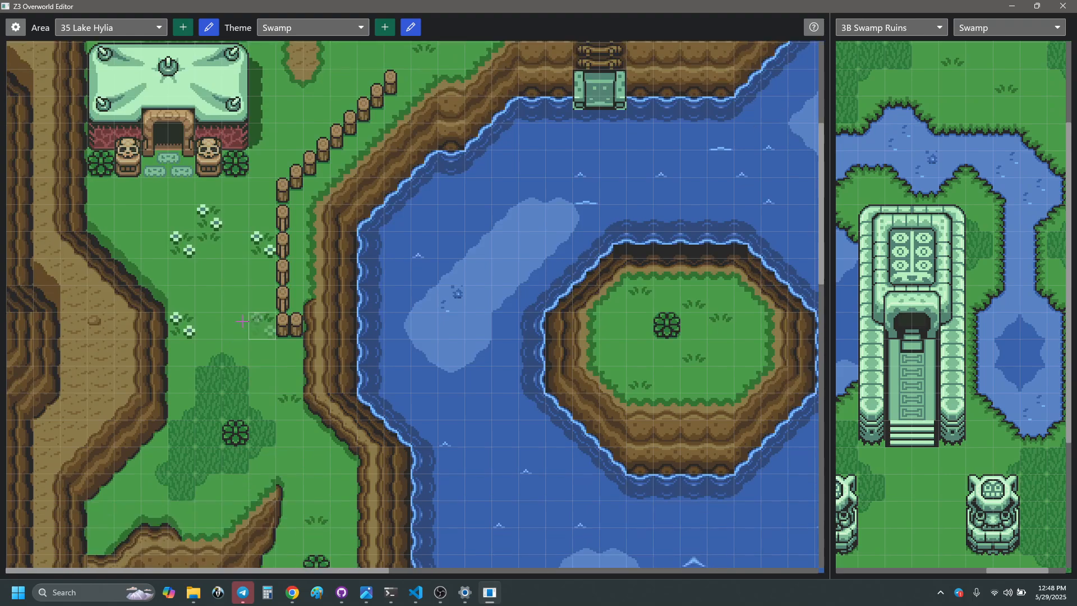
scroll(367, 303, up, 2)
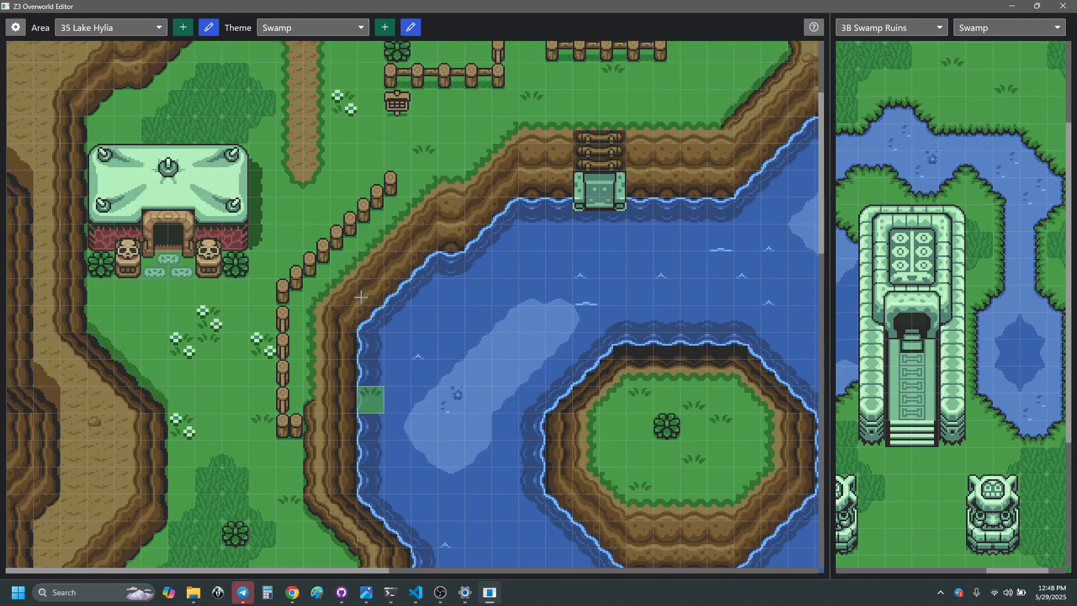
- Thin out the flowers south of the house with single-flower and grass-tuft tiles, using the Swamp Ruins area as reference
scroll(924, 329, left, 10)
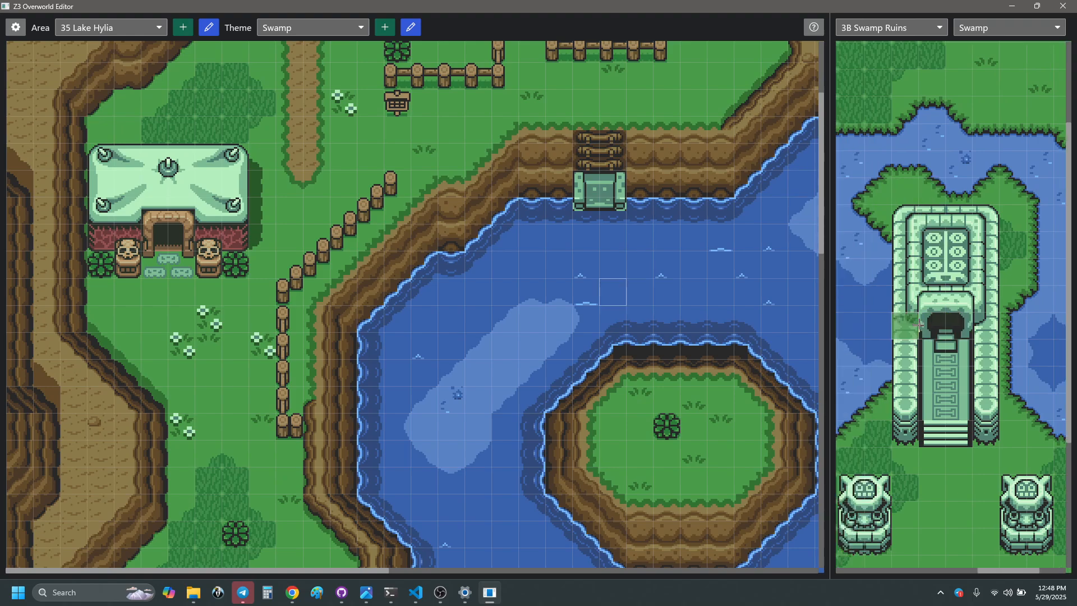
scroll(923, 329, left, 5)
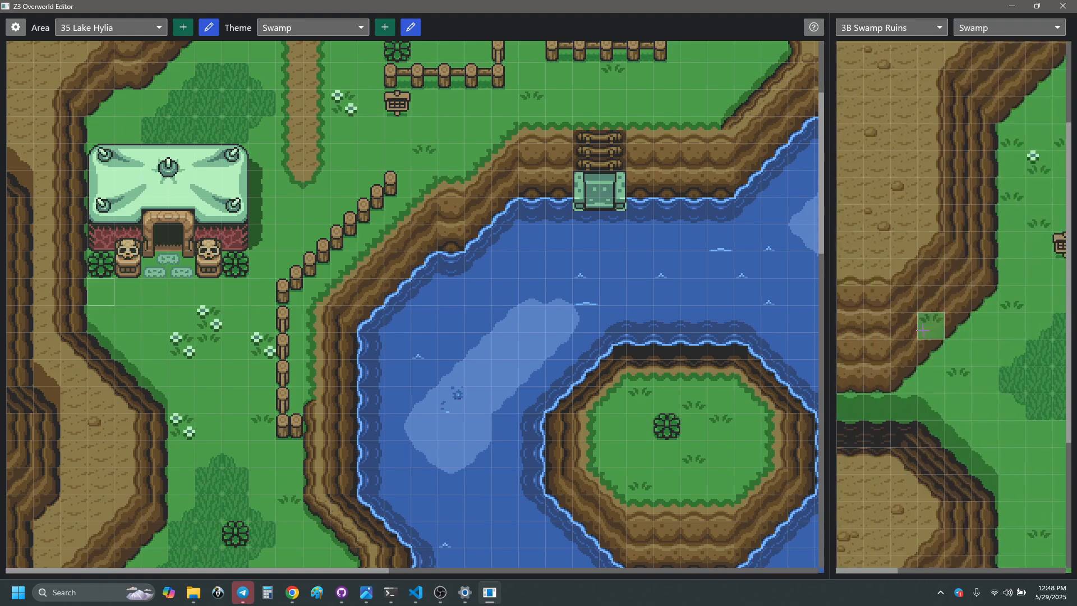
scroll(923, 330, right, 3)
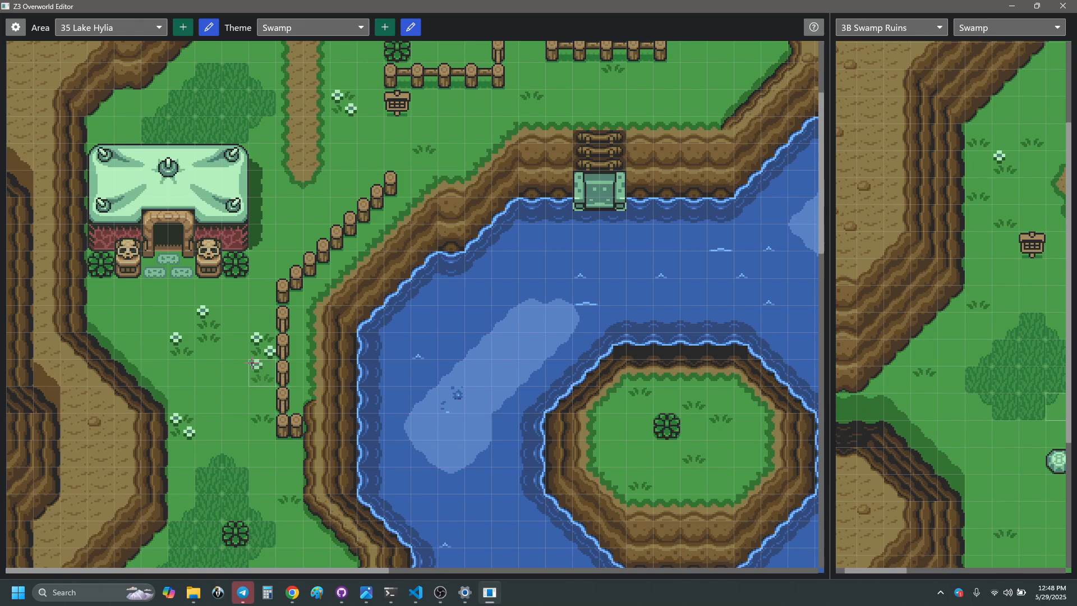
scroll(289, 348, up, 3)
scroll(291, 327, up, 3)
scroll(290, 327, down, 5)
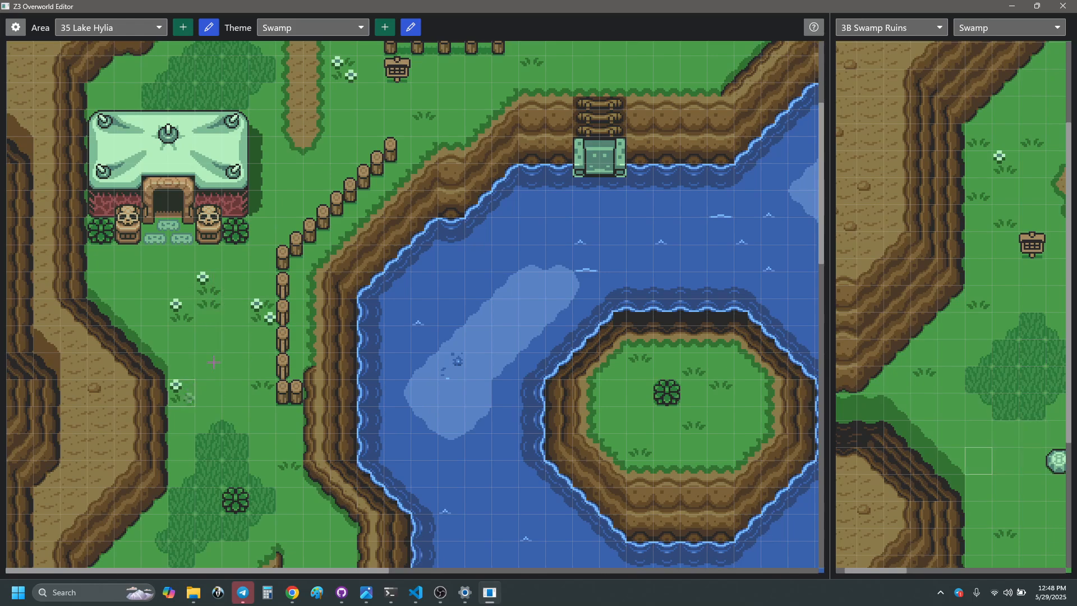
scroll(211, 325, up, 3)
scroll(209, 342, down, 2)
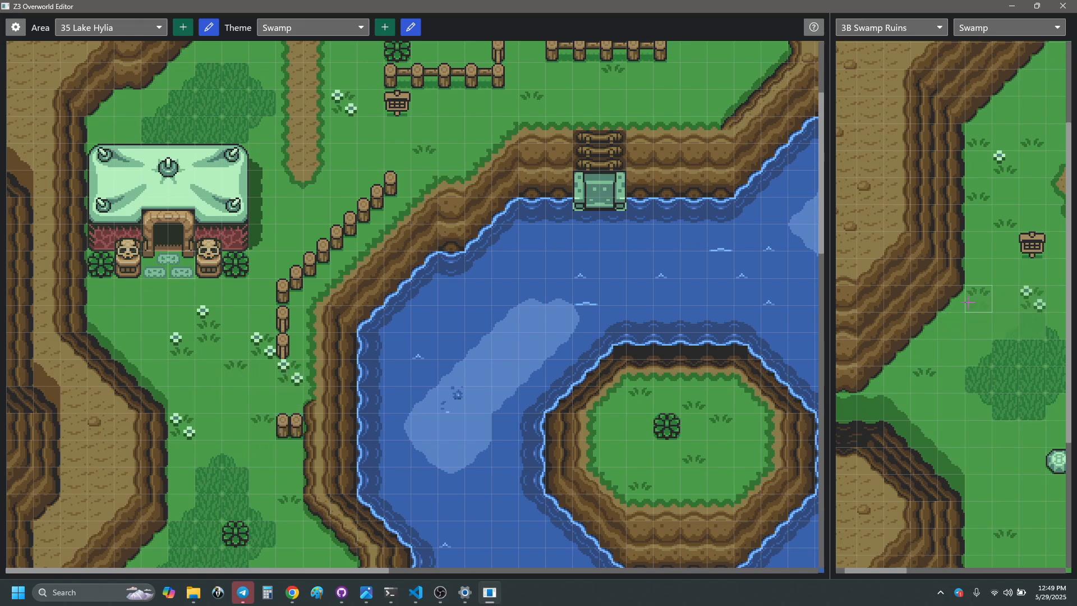
- Remove the stray flowers placed over the fence south of the house and restore its posts by copying the fence column from the Base theme
scroll(962, 297, right, 2)
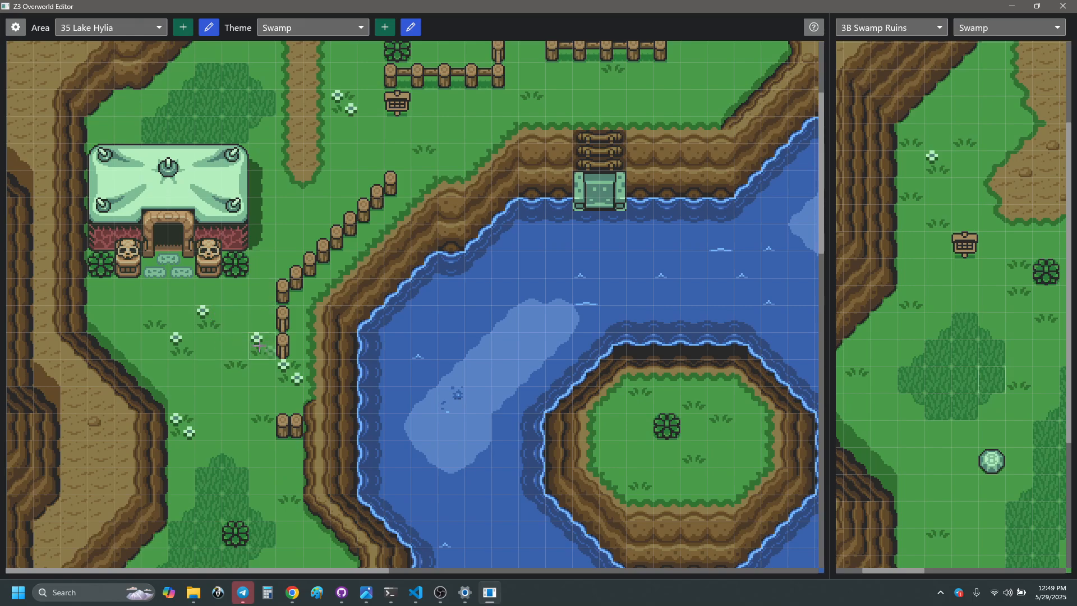
click(287, 370)
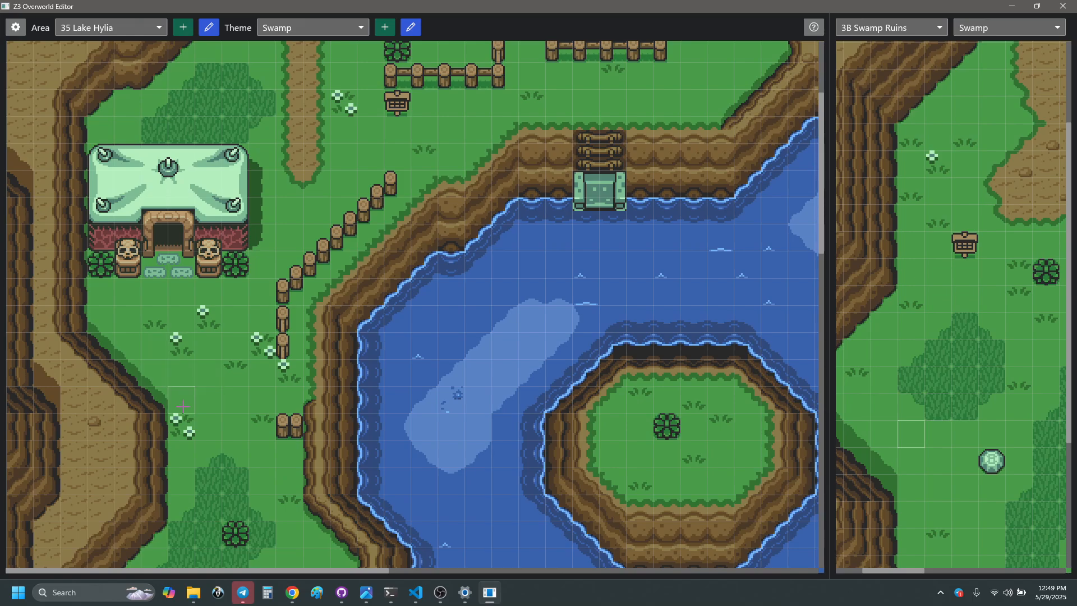
click(191, 342)
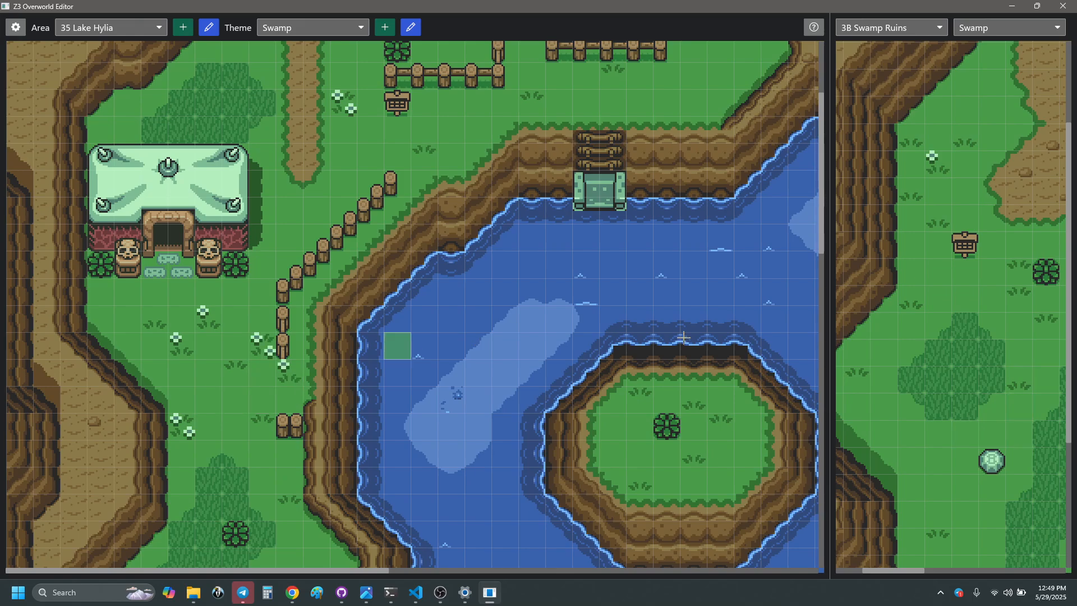
scroll(871, 350, right, 3)
click(314, 28)
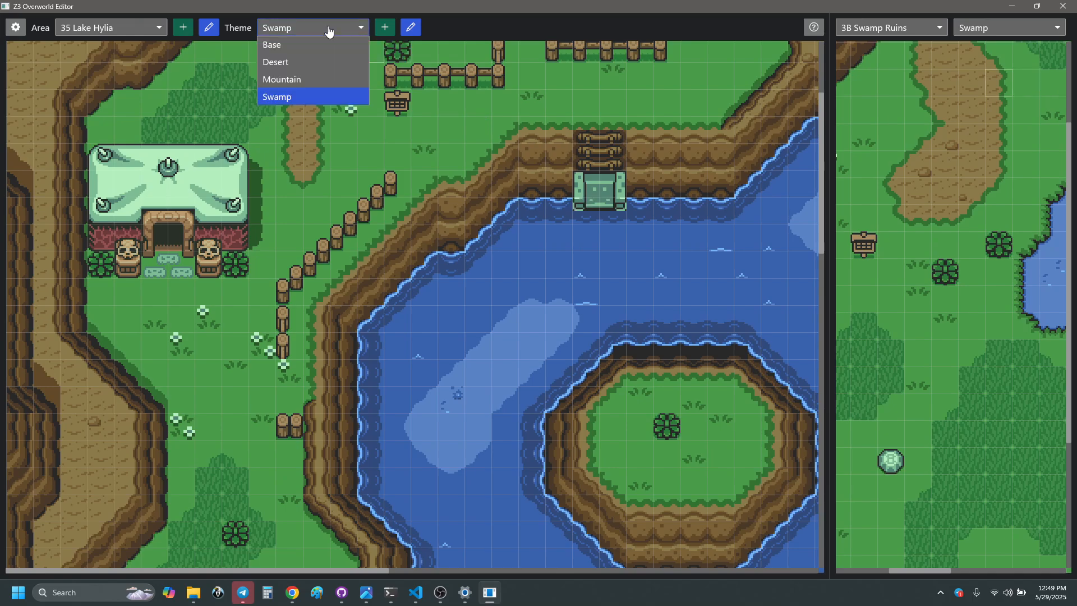
click(313, 46)
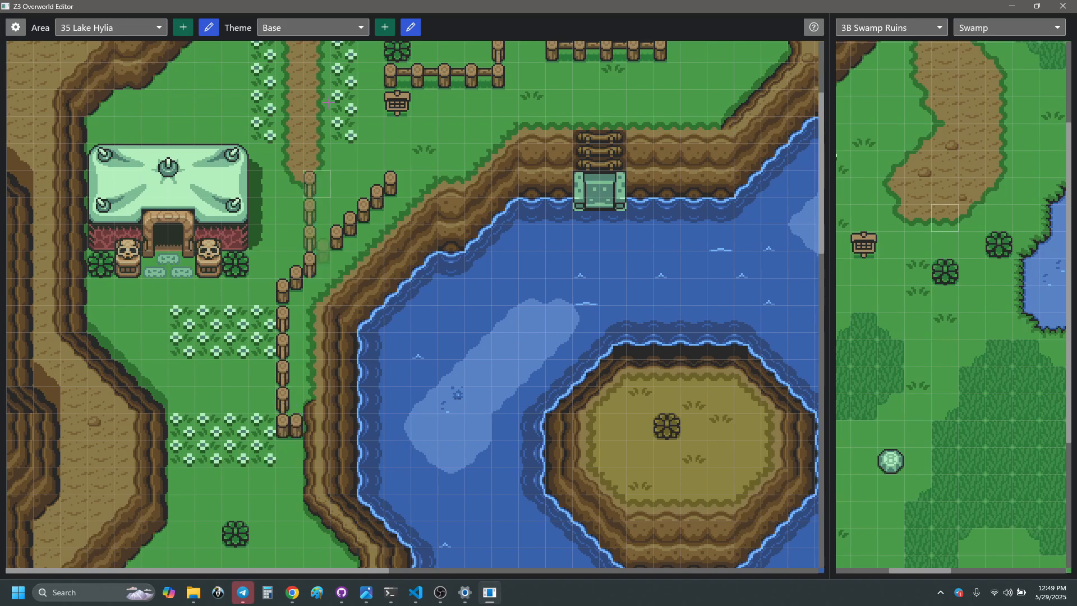
click(340, 33)
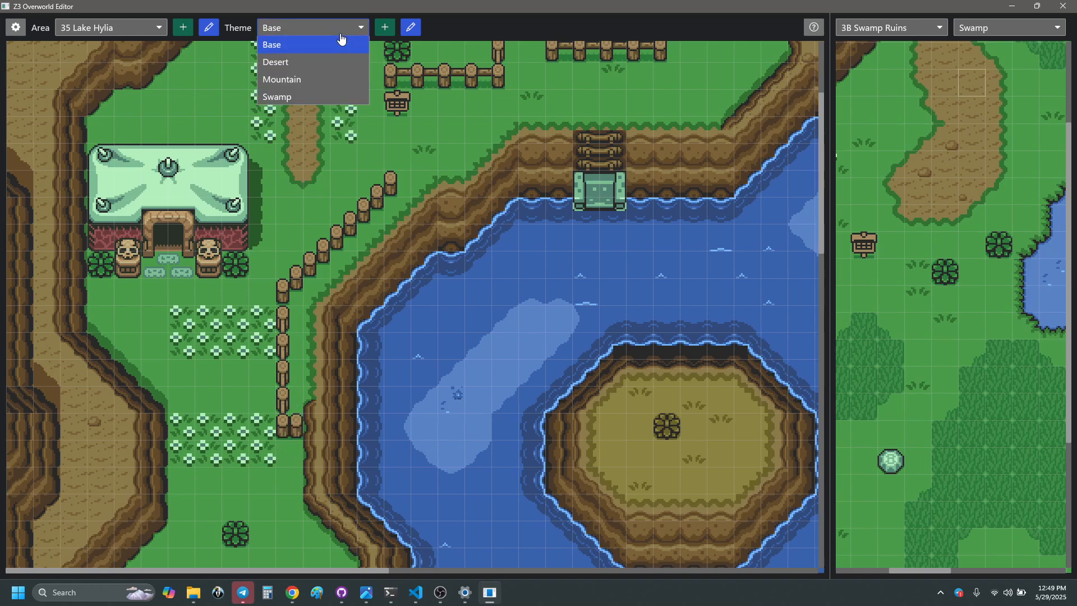
click(296, 97)
click(279, 320)
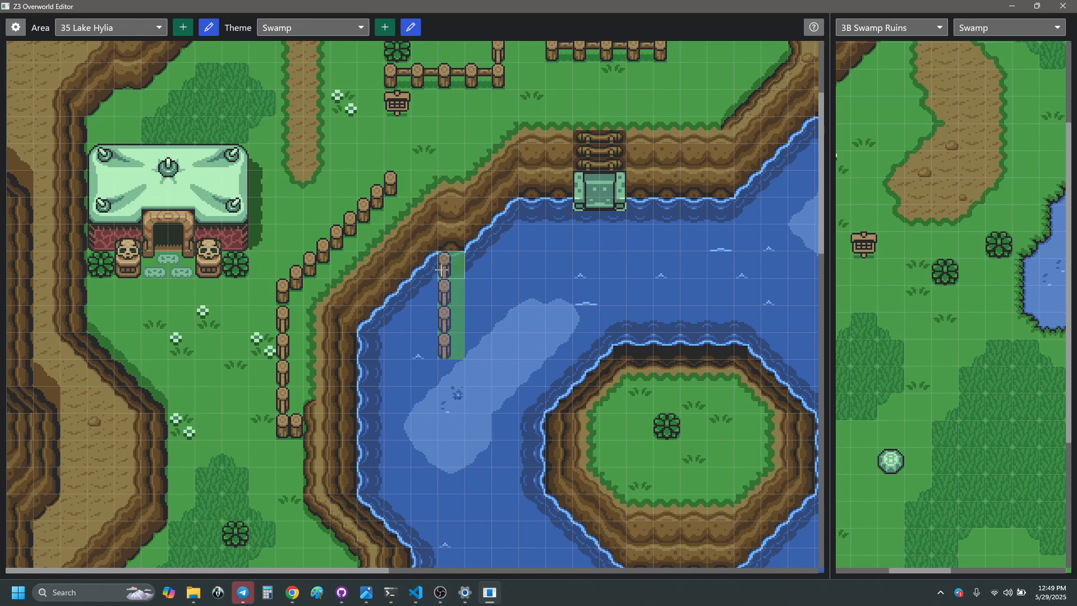
- Compare Lake Hylia's fences, flowers and grass around the house with the Base theme, and return to the Swamp theme
scroll(477, 361, down, 2)
scroll(478, 362, up, 3)
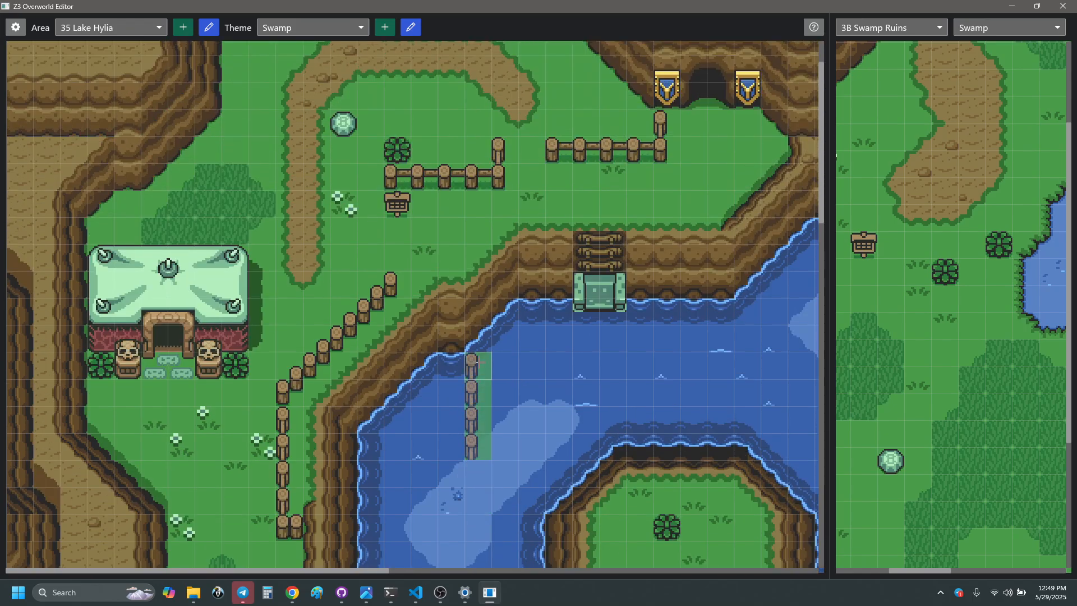
click(285, 31)
click(297, 43)
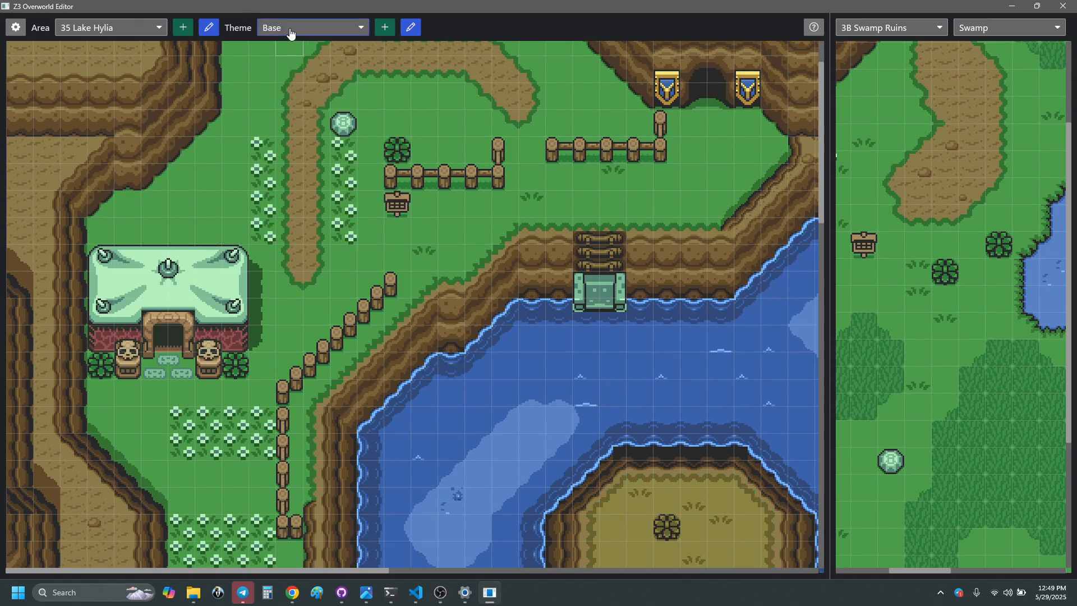
click(289, 31)
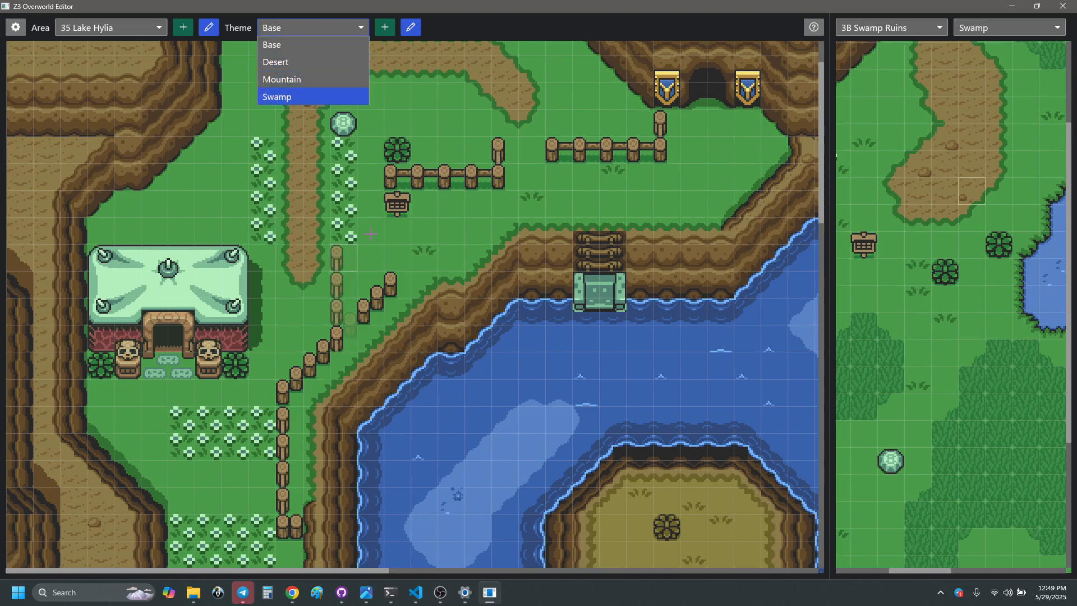
click(359, 96)
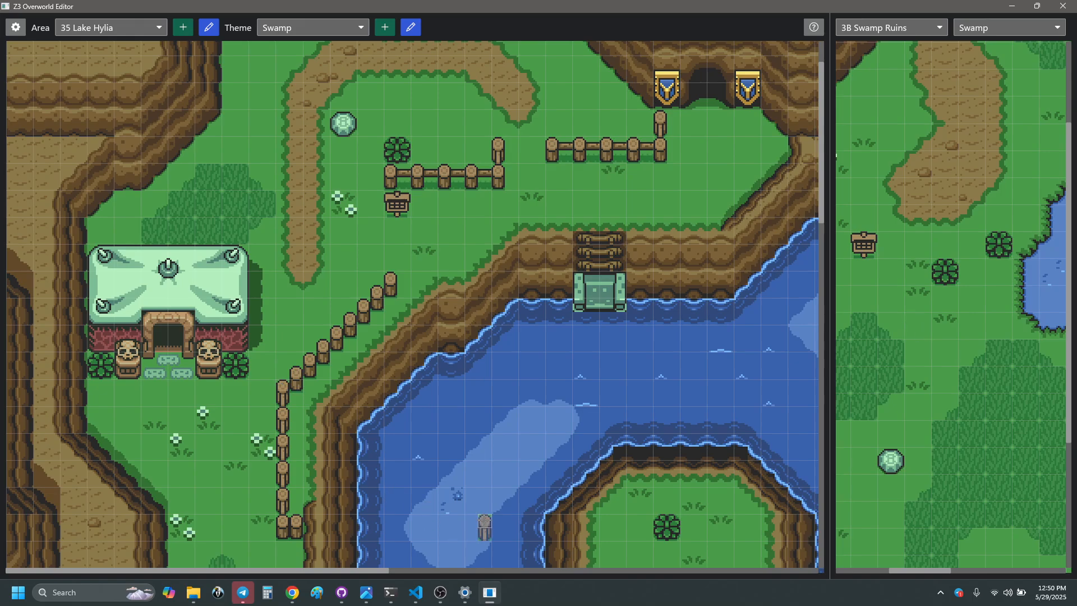
scroll(485, 527, down, 3)
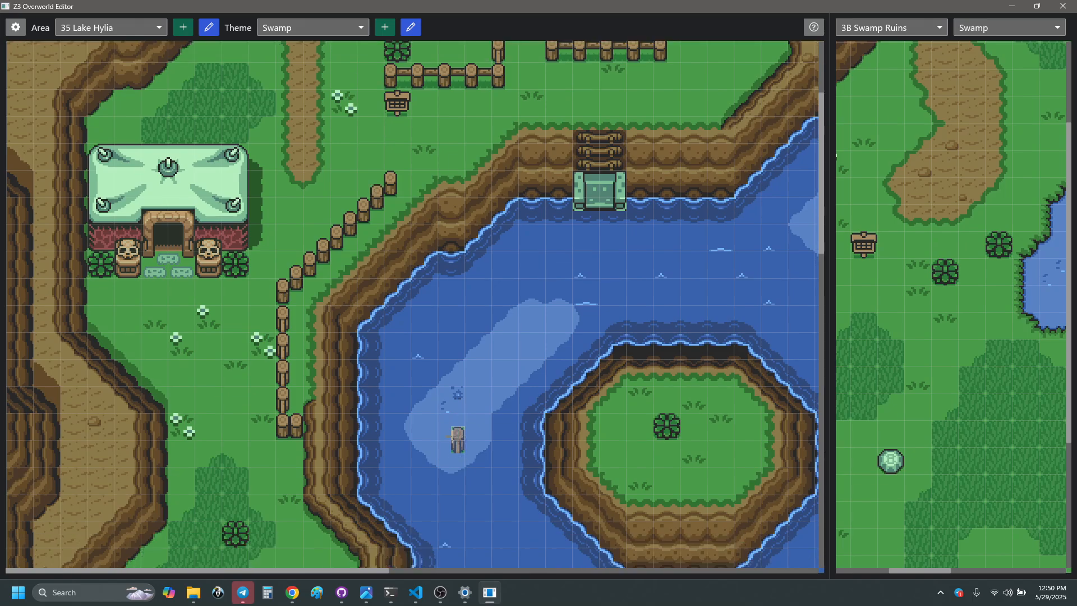
- Look over Lake Hylia's western shore, its grassy islands and the southwestern corner for vegetation that still needs adjusting
scroll(512, 434, up, 4)
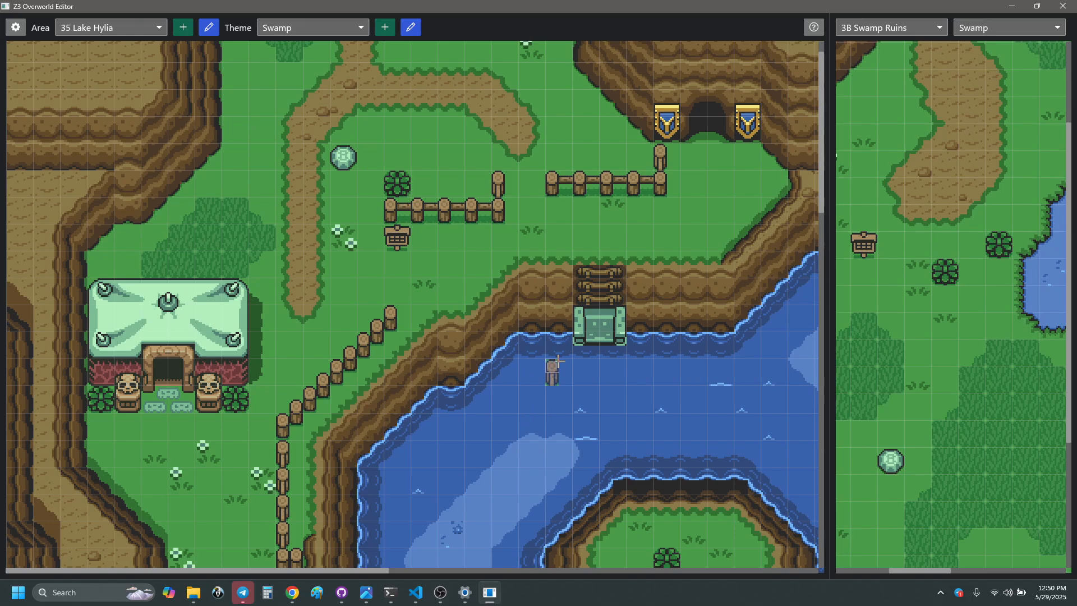
scroll(545, 356, down, 15)
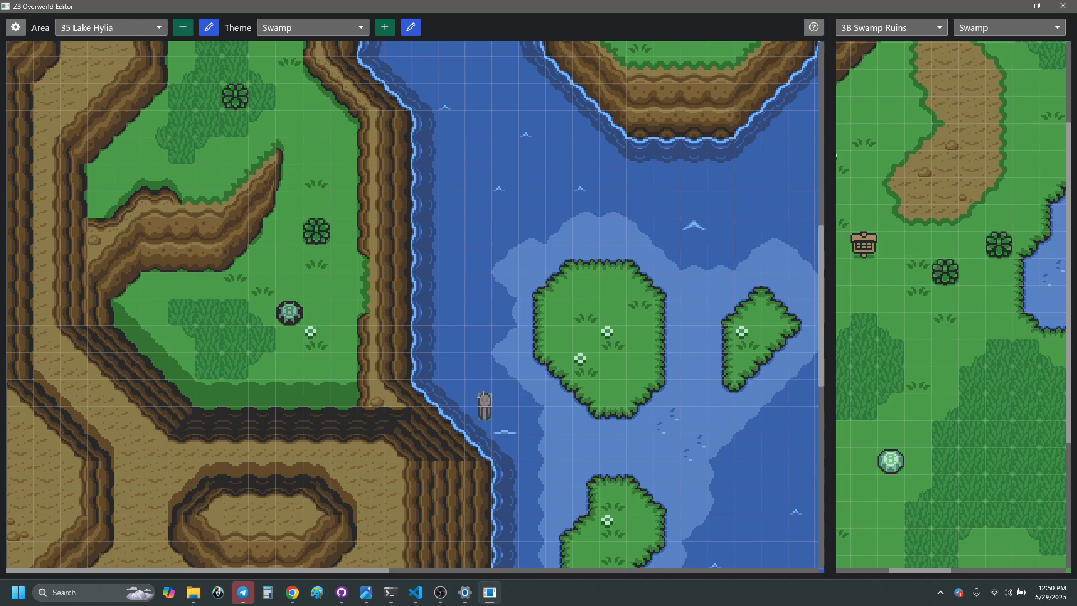
shift+scroll(514, 391, right, 4)
scroll(524, 359, down, 4)
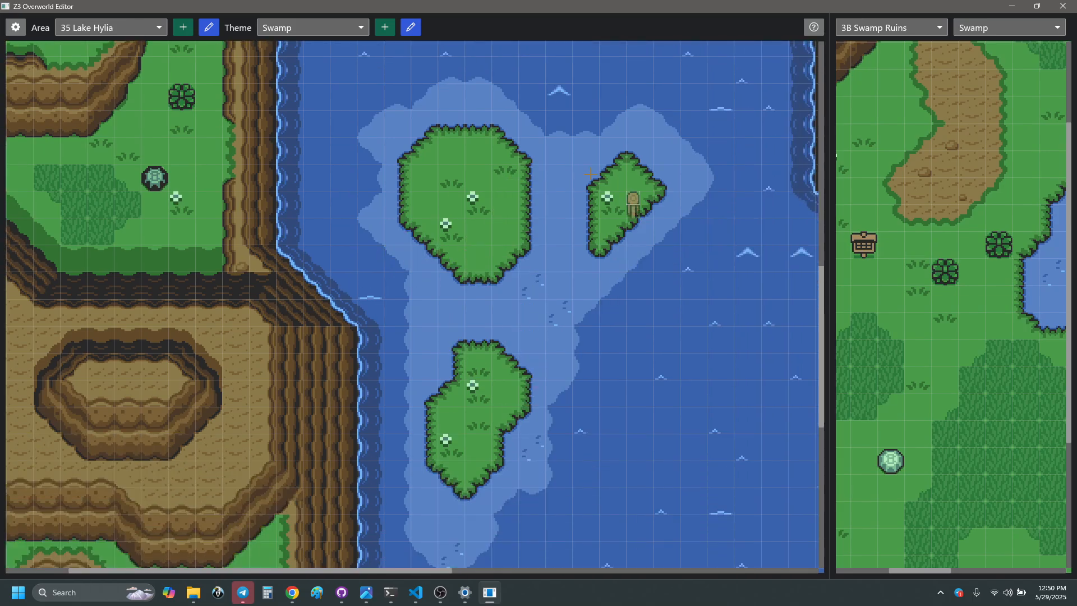
scroll(457, 449, down, 1)
scroll(457, 448, down, 6)
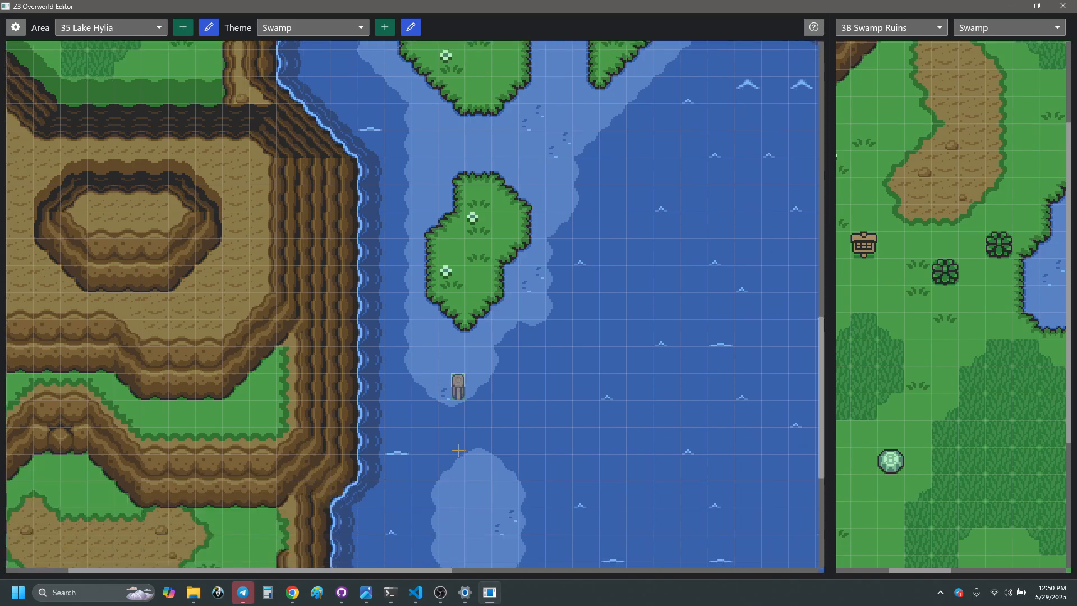
shift+scroll(224, 460, left, 4)
scroll(332, 443, down, 6)
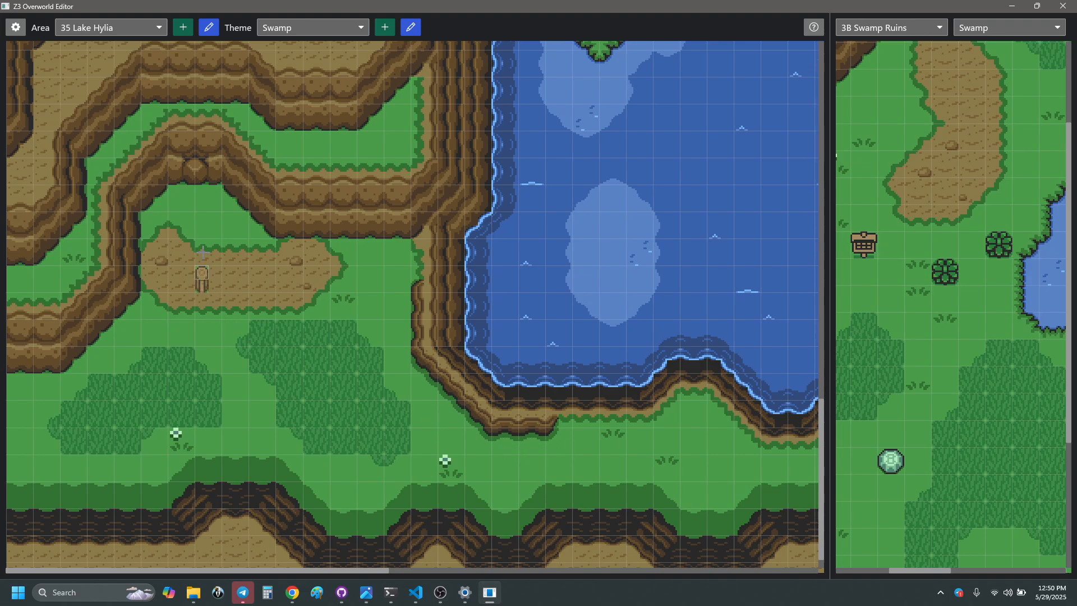
- Compare Lake Hylia's southwestern corner around the dirt patch with the Base theme, and return to the Swamp theme
click(299, 35)
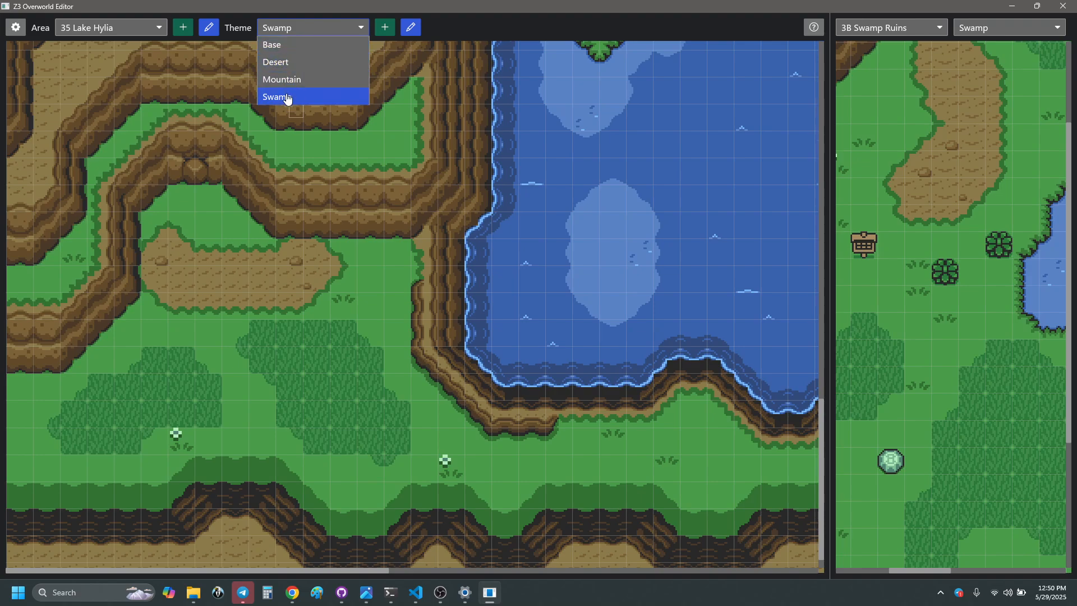
click(276, 45)
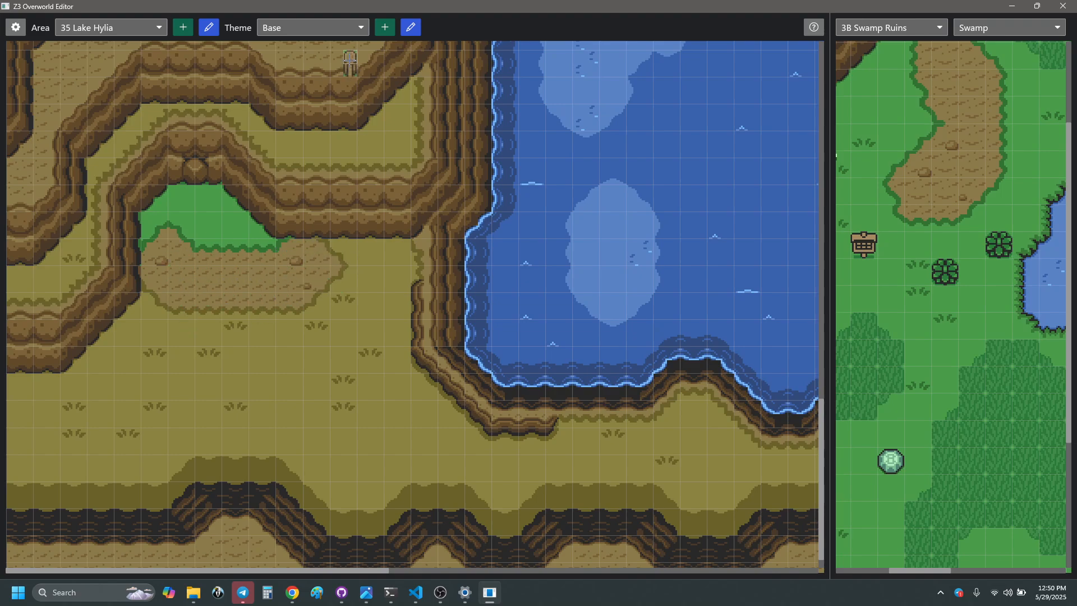
click(313, 32)
click(294, 99)
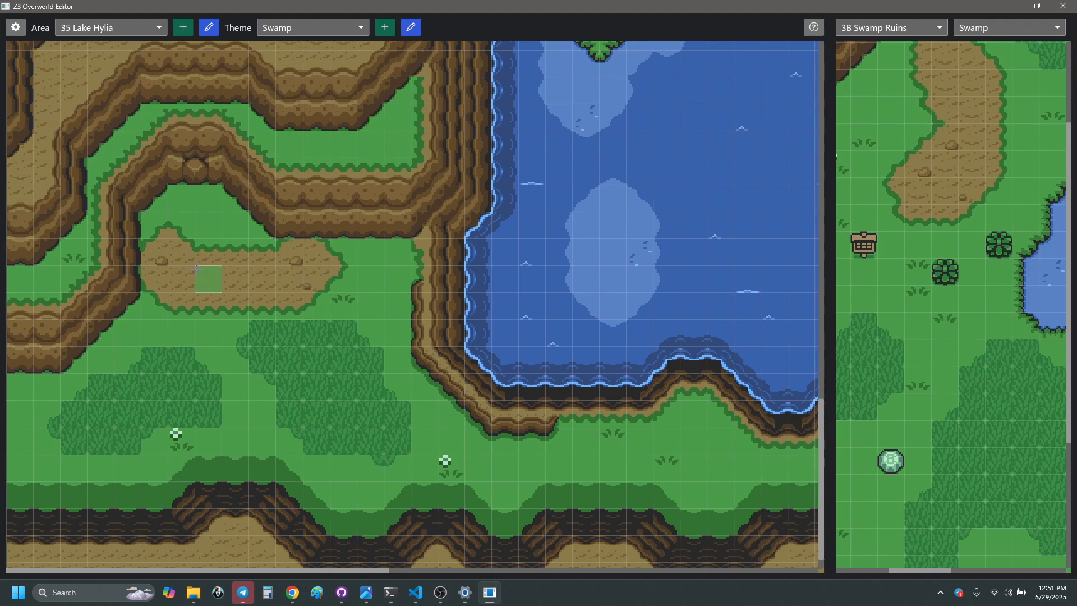
- Replace the dirt patch below the southwestern cliff with plain grass and a small tall-grass patch copied from the neighbouring patches
mouse_move(187, 253)
mouse_down()
mouse_move(327, 253)
mouse_move(200, 277)
mouse_move(328, 295)
mouse_up()
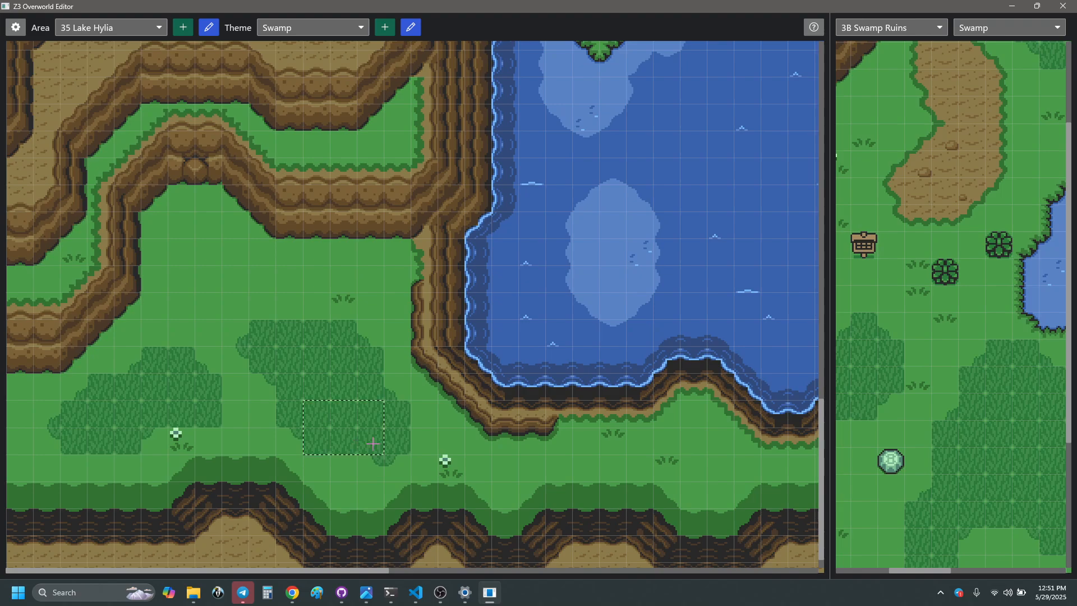
right_drag(373, 443, 373, 443)
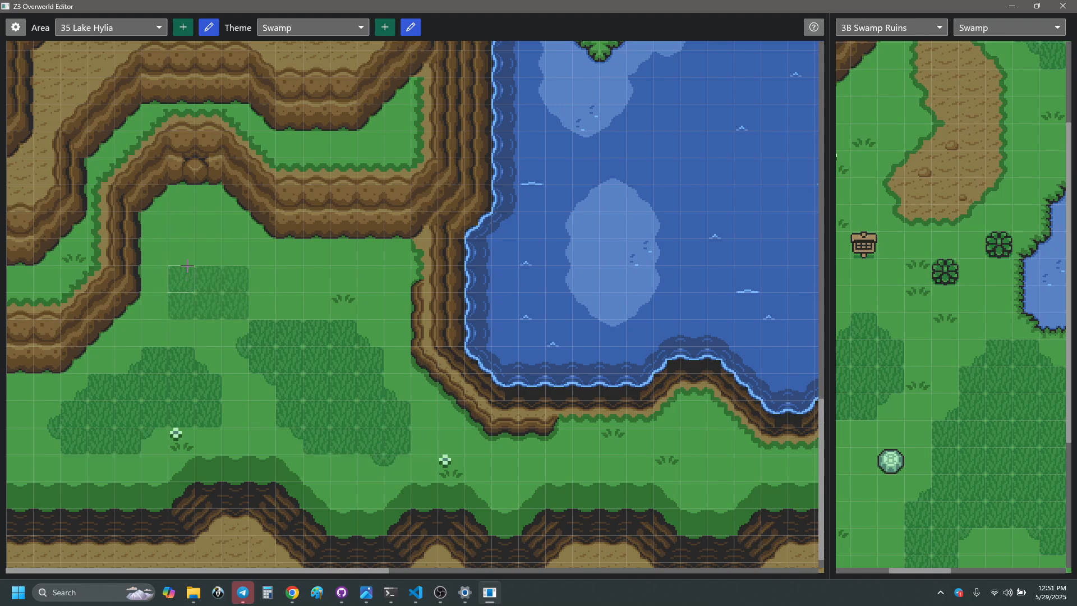
click(185, 247)
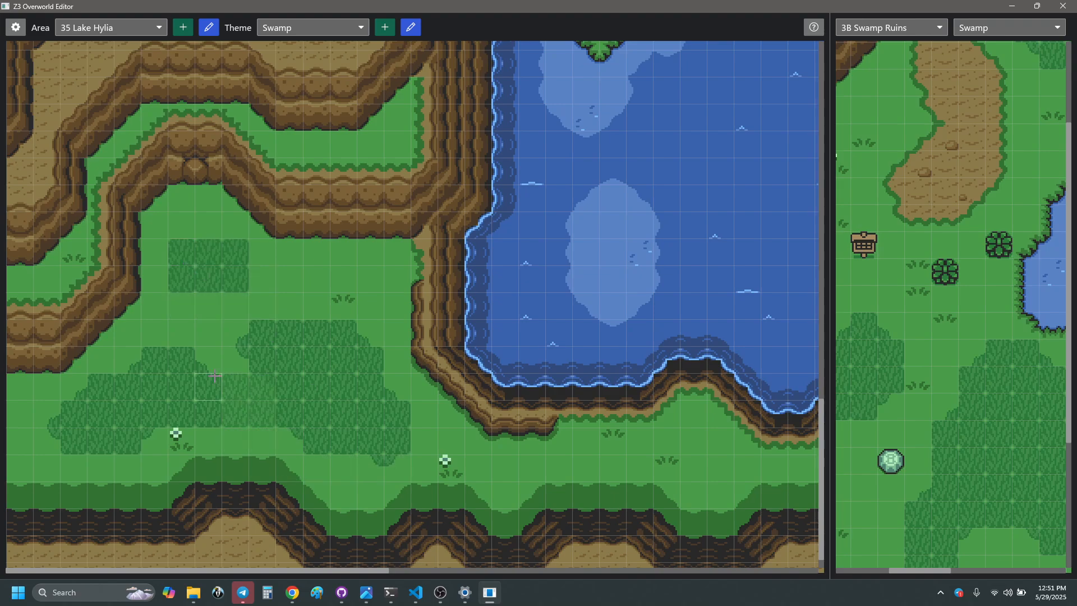
right_drag(212, 367, 212, 367)
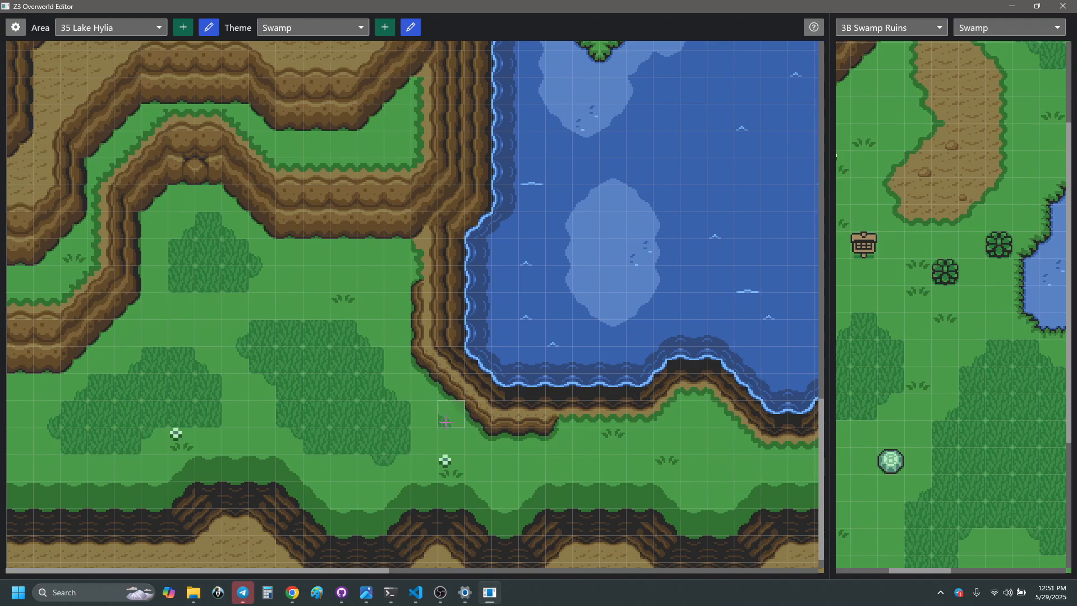
- Compare Lake Hylia's southern shore around the curled ledge and pond with the Base theme, and return to the Swamp theme
scroll(448, 421, right, 3)
scroll(447, 423, right, 10)
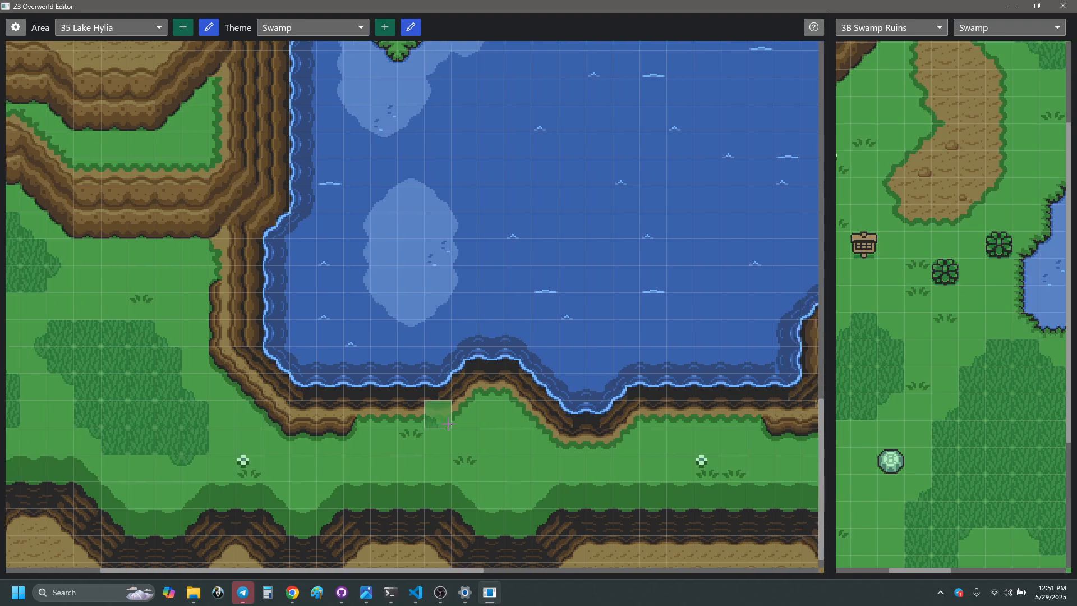
scroll(448, 423, right, 12)
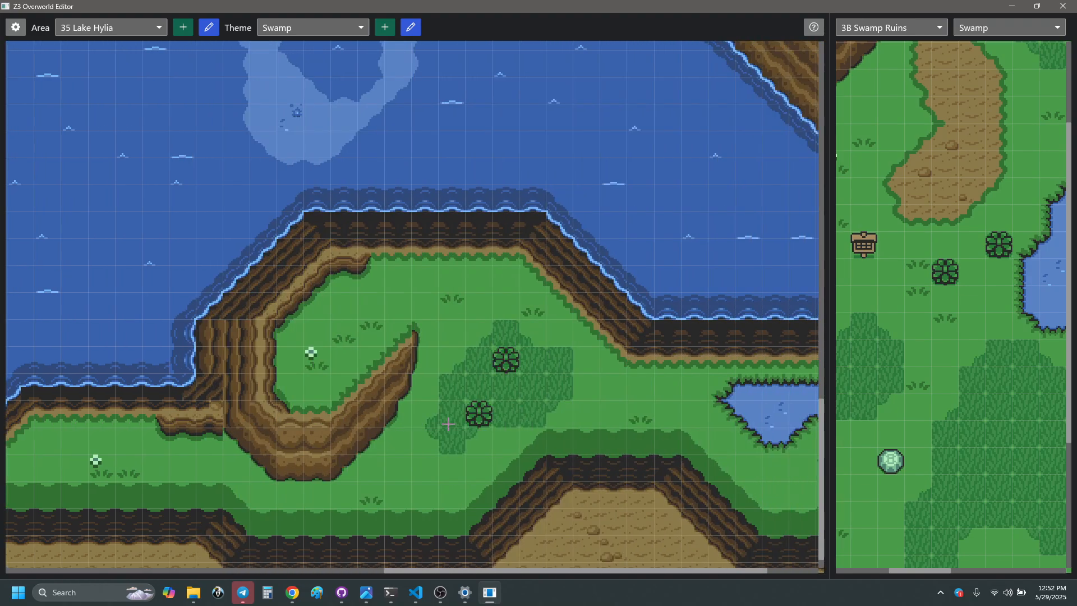
click(280, 28)
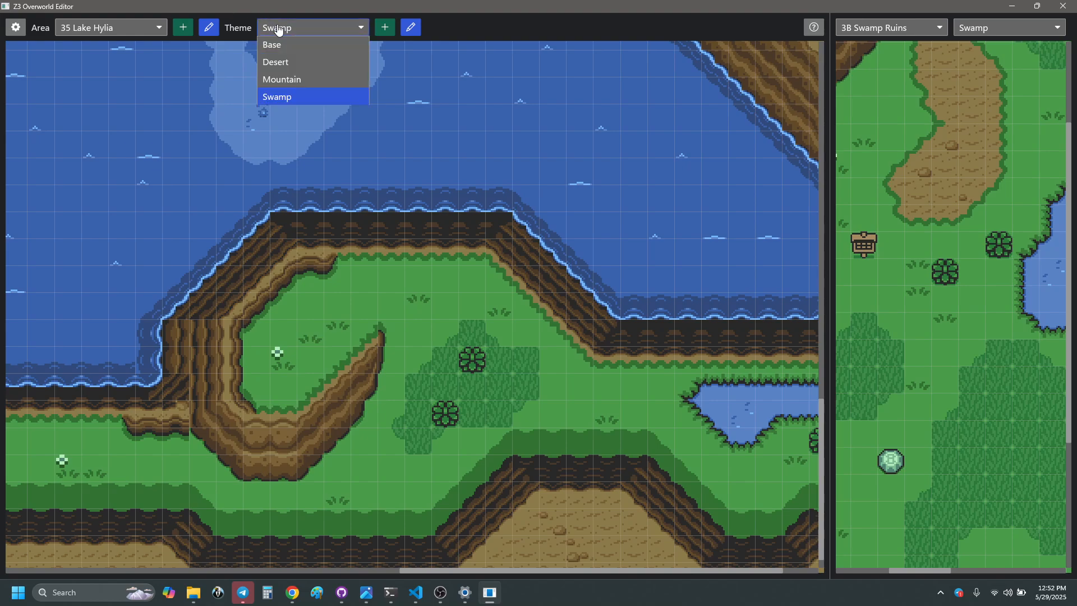
click(283, 42)
click(289, 28)
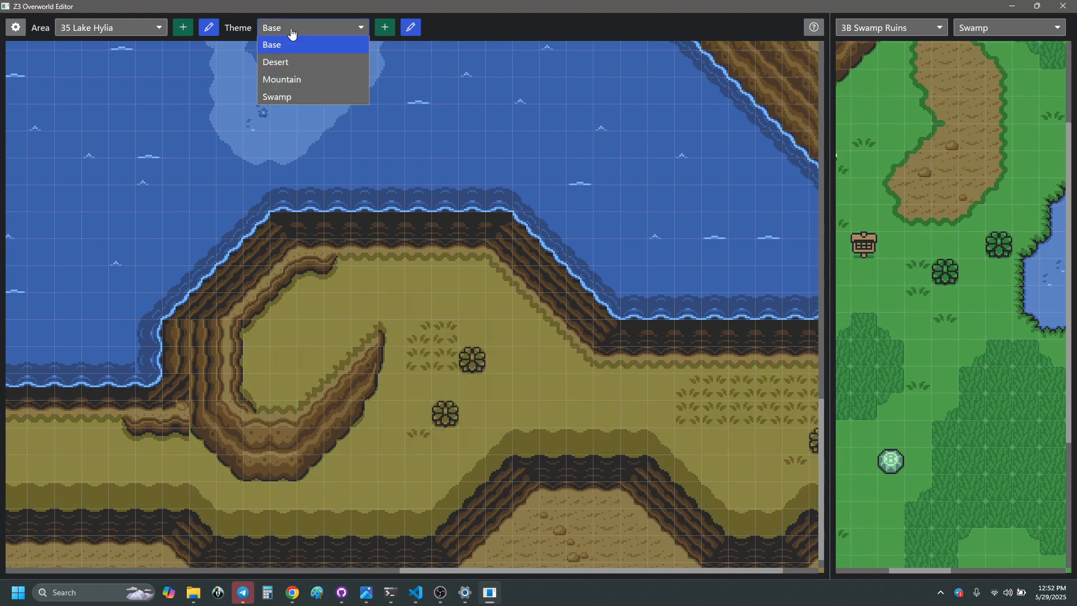
click(298, 96)
scroll(477, 309, right, 2)
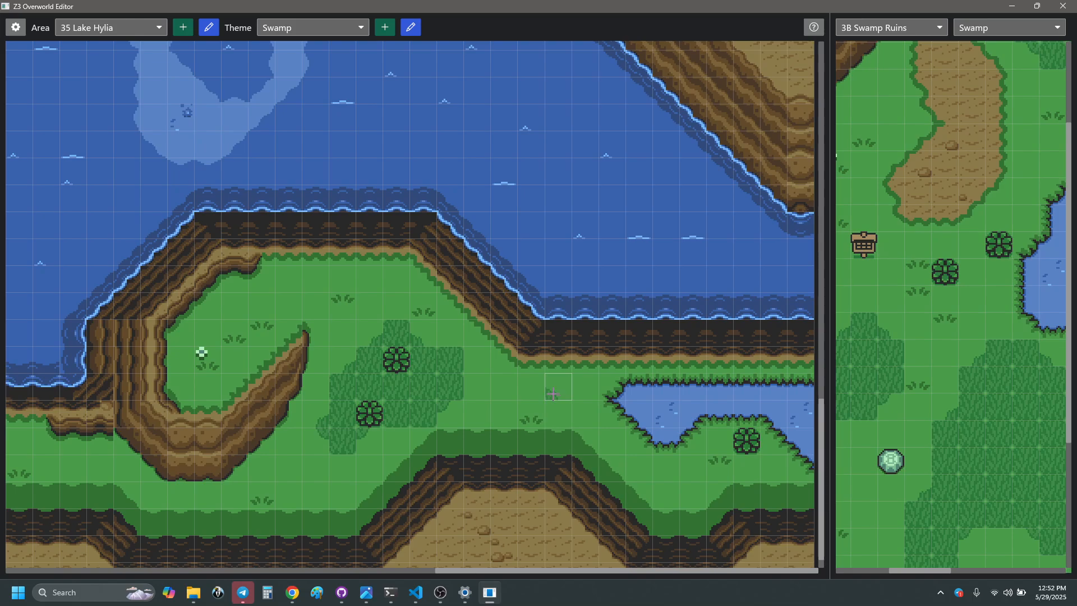
scroll(575, 408, up, 2)
scroll(578, 410, down, 3)
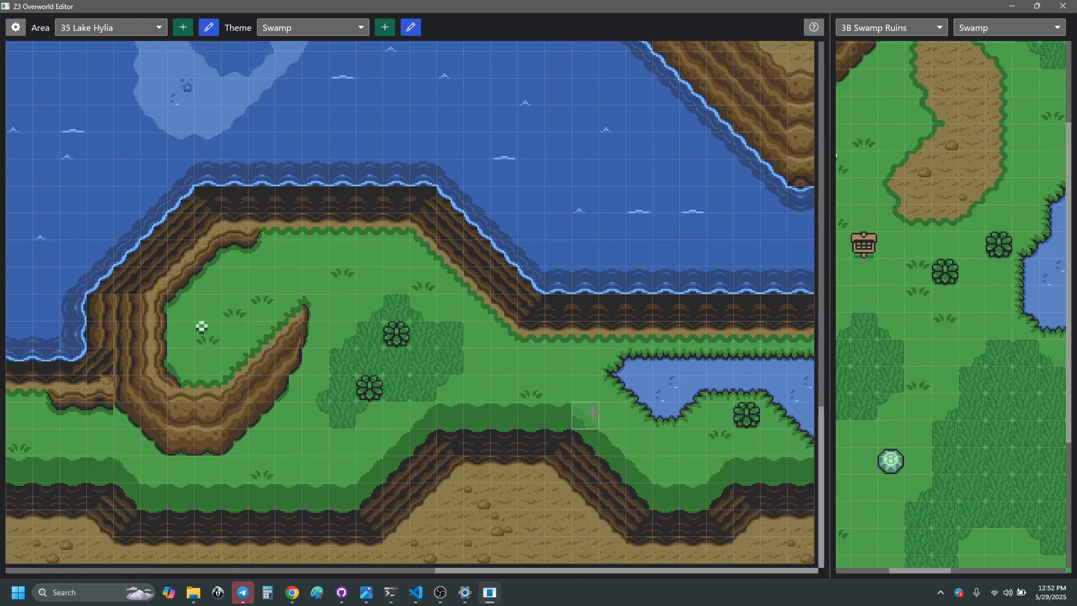
- Check how the pond and grass continue in the 3F Lake Hylia Corner area, and return to 35 Lake Hylia
click(124, 26)
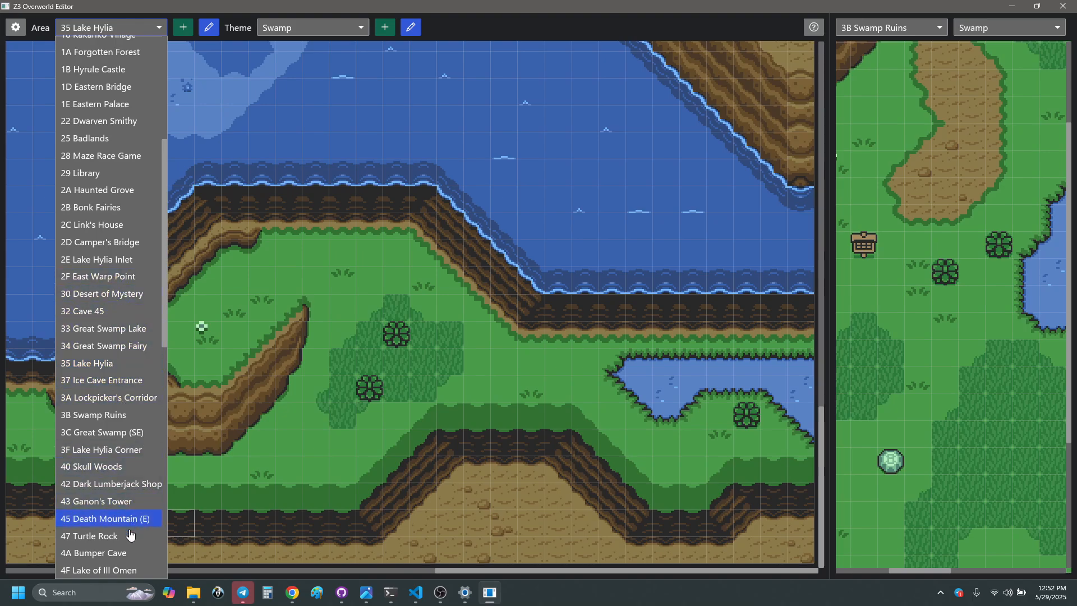
click(132, 449)
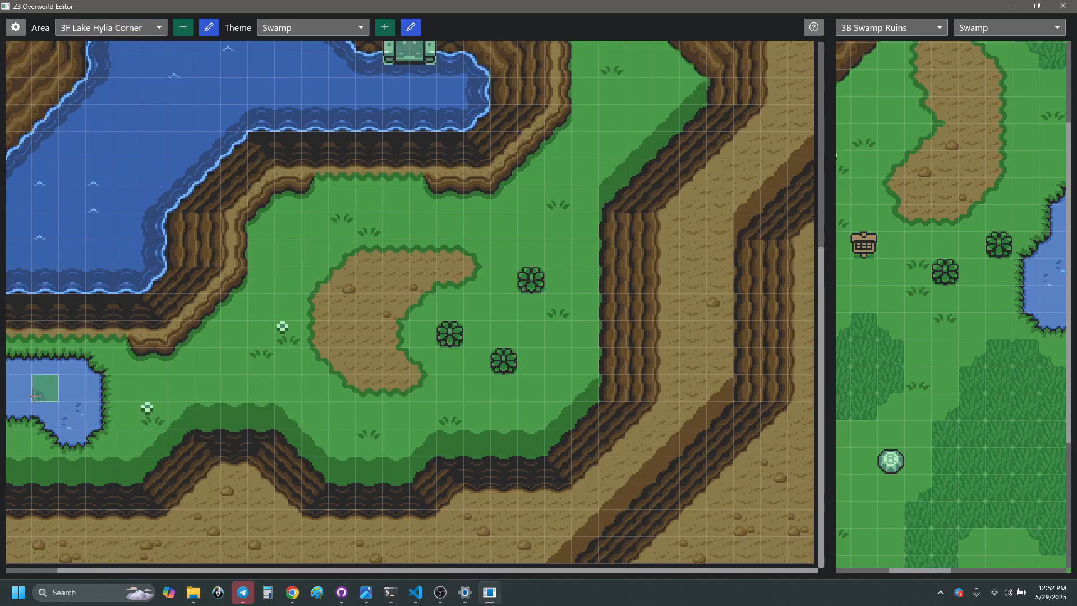
click(103, 30)
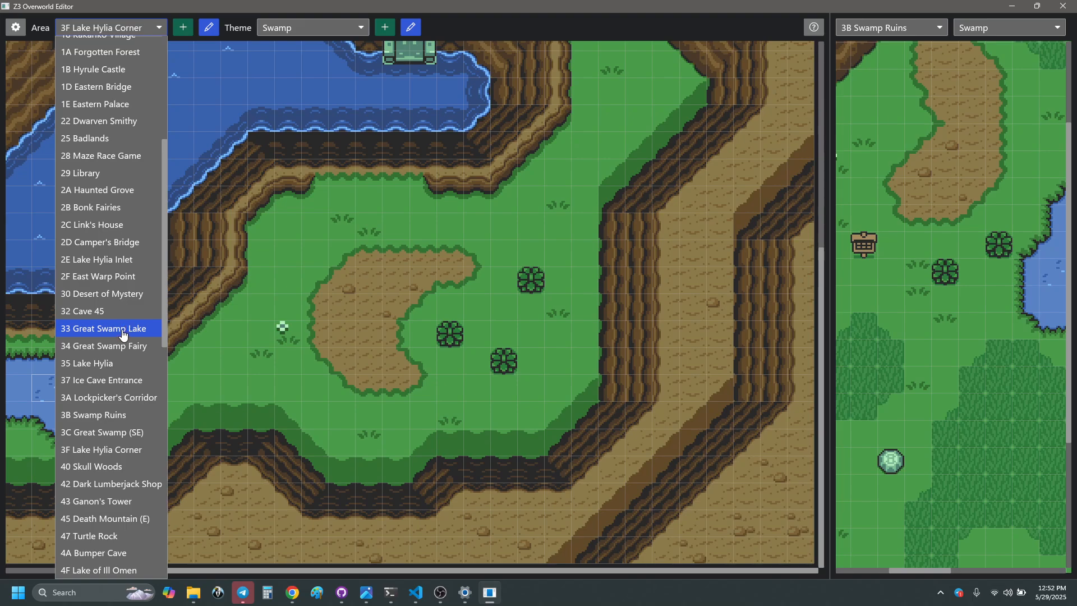
click(84, 364)
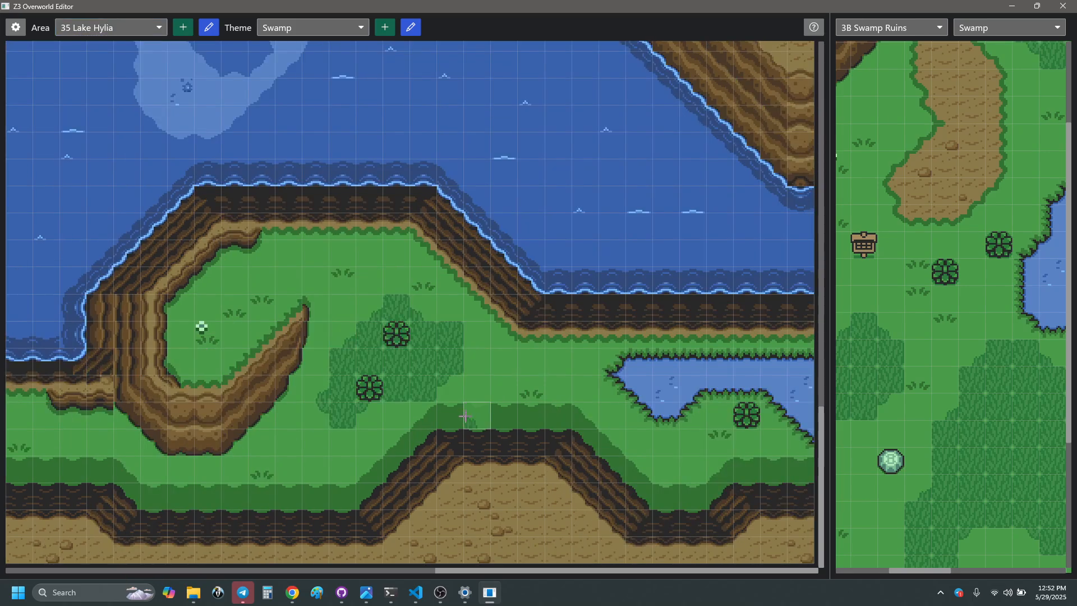
- Review the vegetation on Lake Hylia's cave island, northeastern ledge, house surroundings and octagonal island
scroll(466, 418, up, 3)
scroll(466, 419, up, 9)
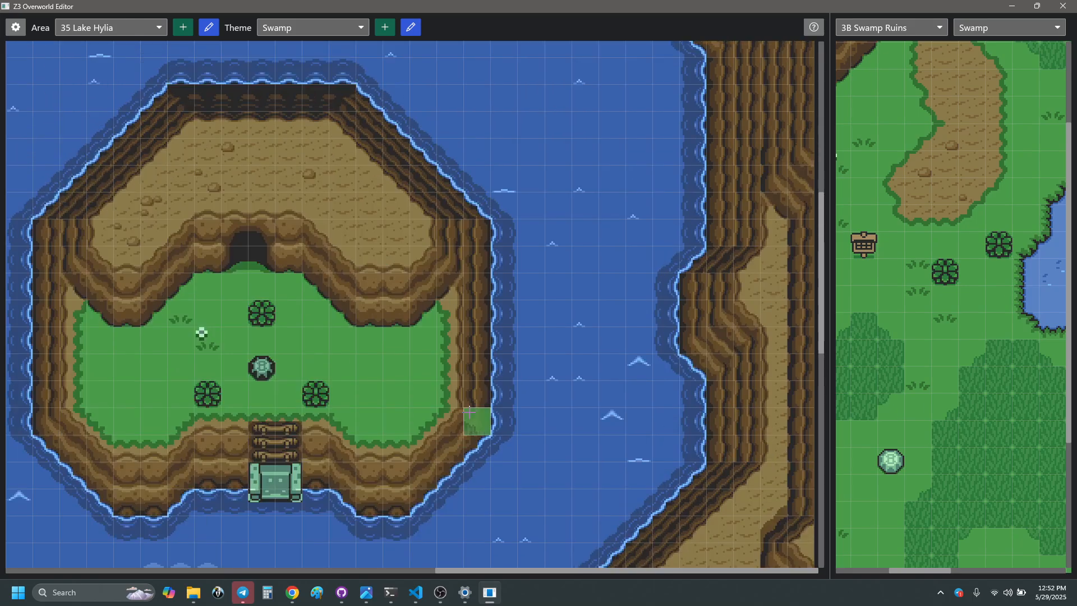
scroll(565, 373, up, 9)
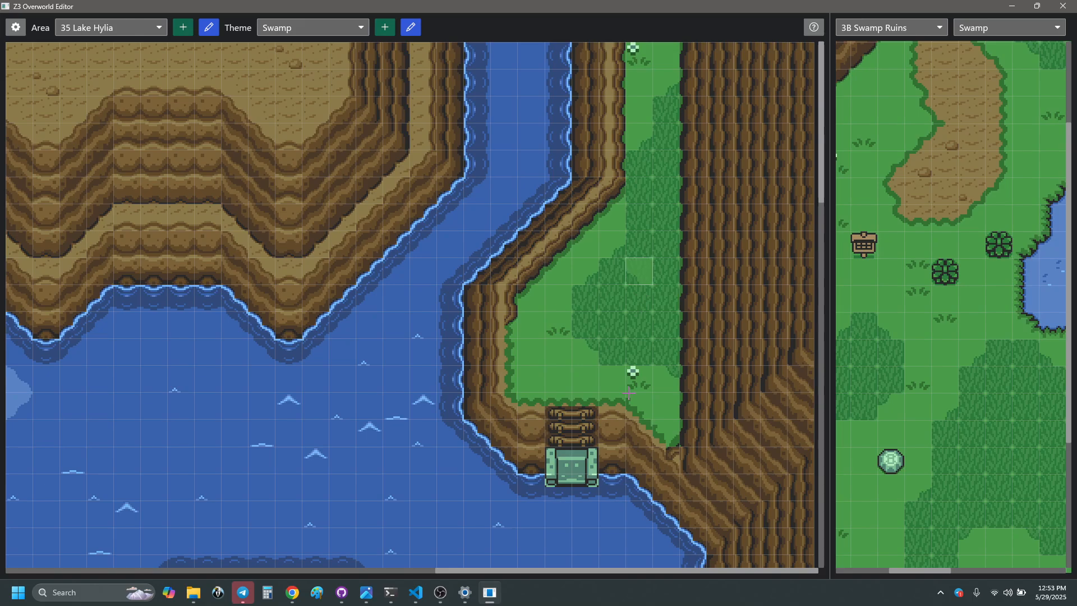
scroll(512, 398, left, 1)
scroll(512, 398, left, 8)
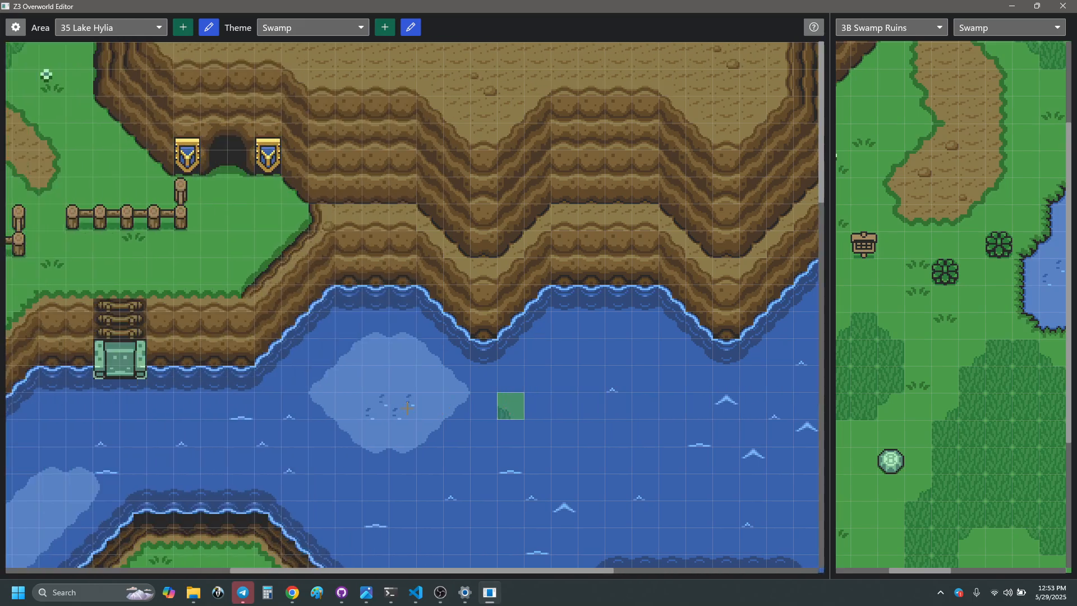
scroll(365, 414, left, 5)
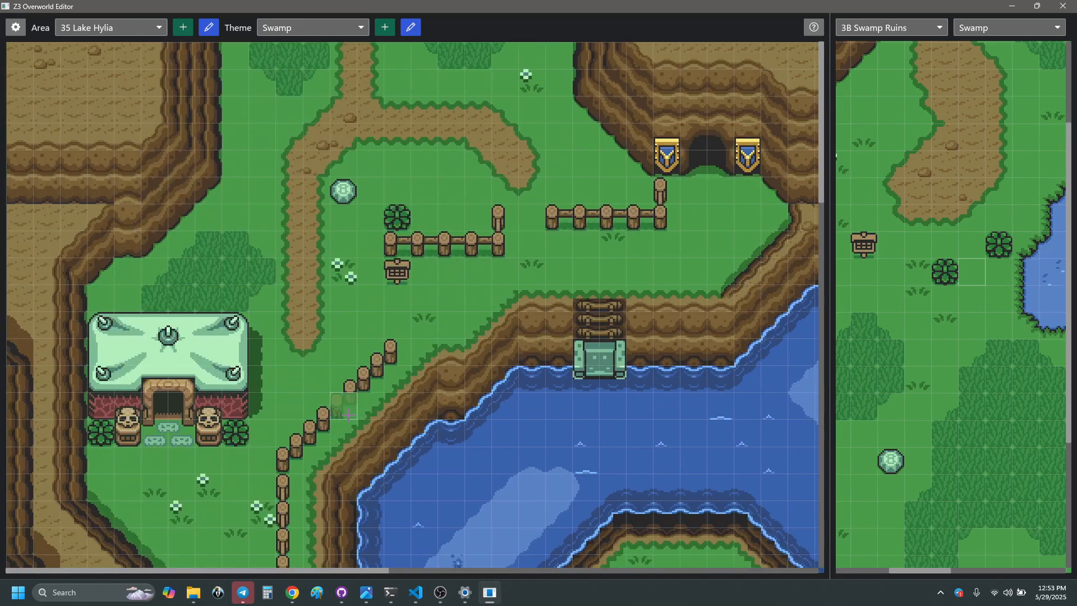
scroll(521, 325, down, 6)
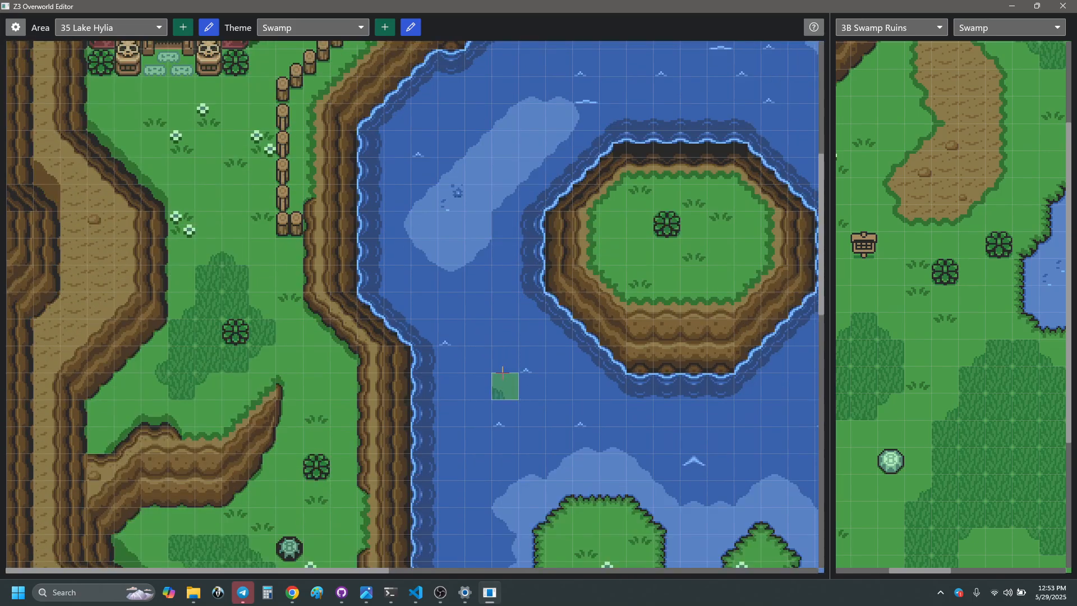
scroll(501, 373, right, 1)
scroll(502, 373, right, 3)
scroll(505, 381, left, 2)
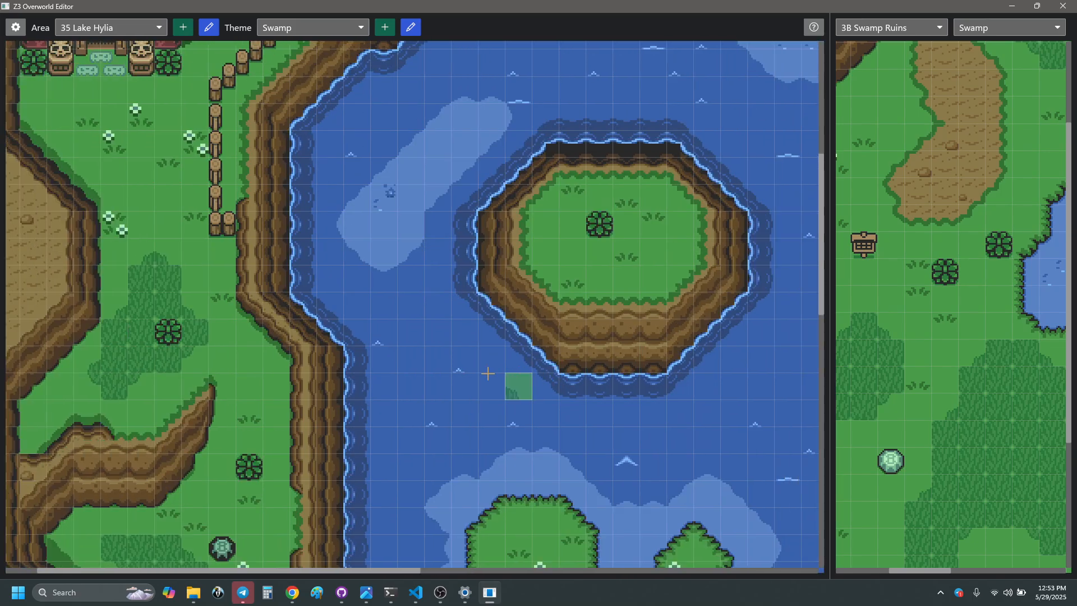
scroll(567, 371, right, 7)
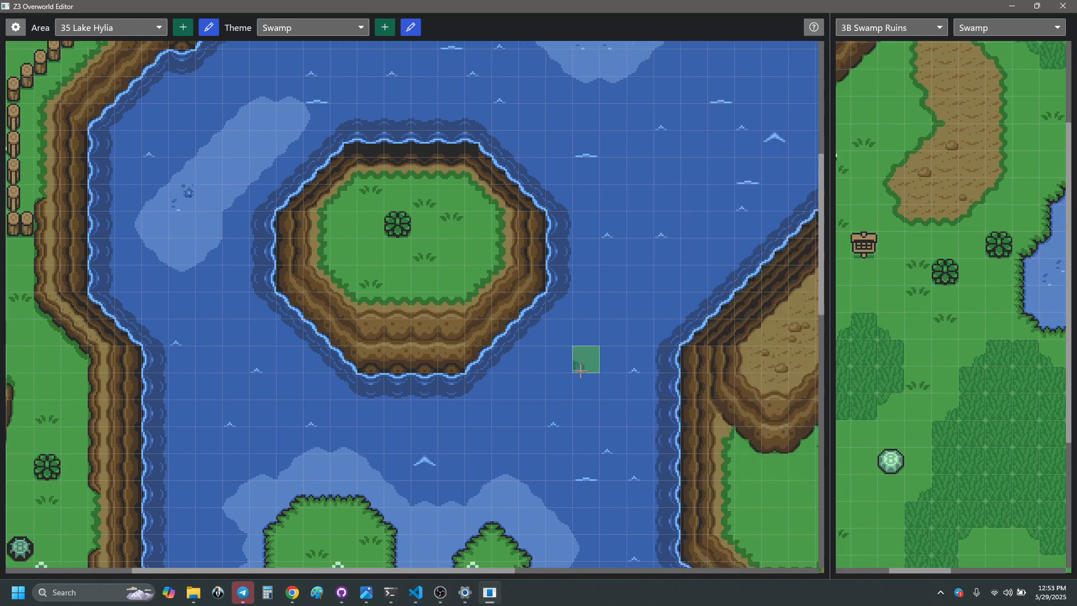
scroll(568, 371, right, 2)
scroll(566, 370, down, 4)
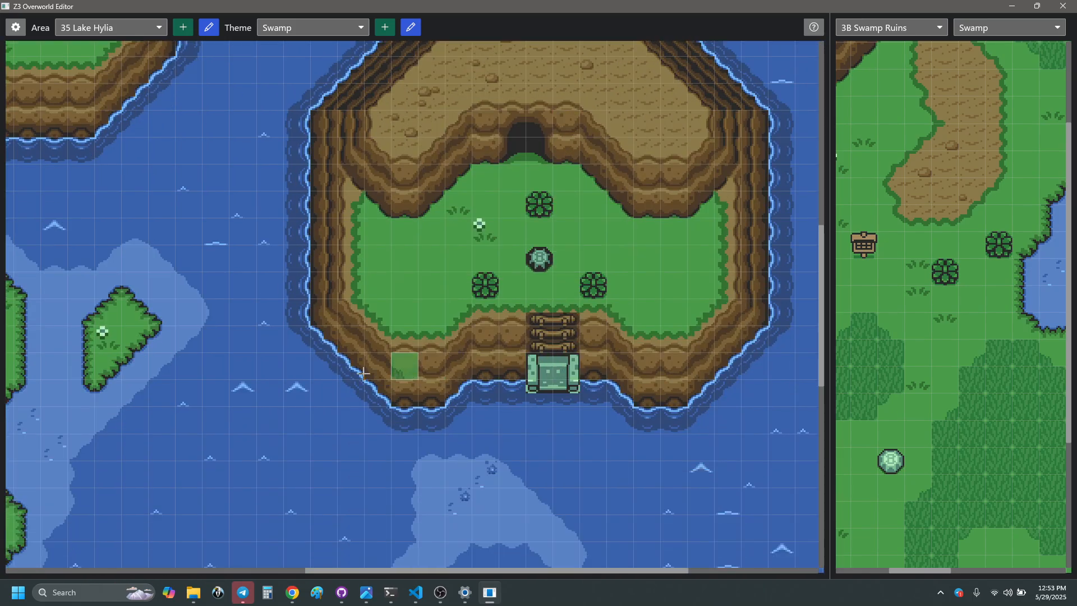
scroll(213, 387, left, 3)
scroll(214, 387, up, 4)
scroll(330, 277, left, 6)
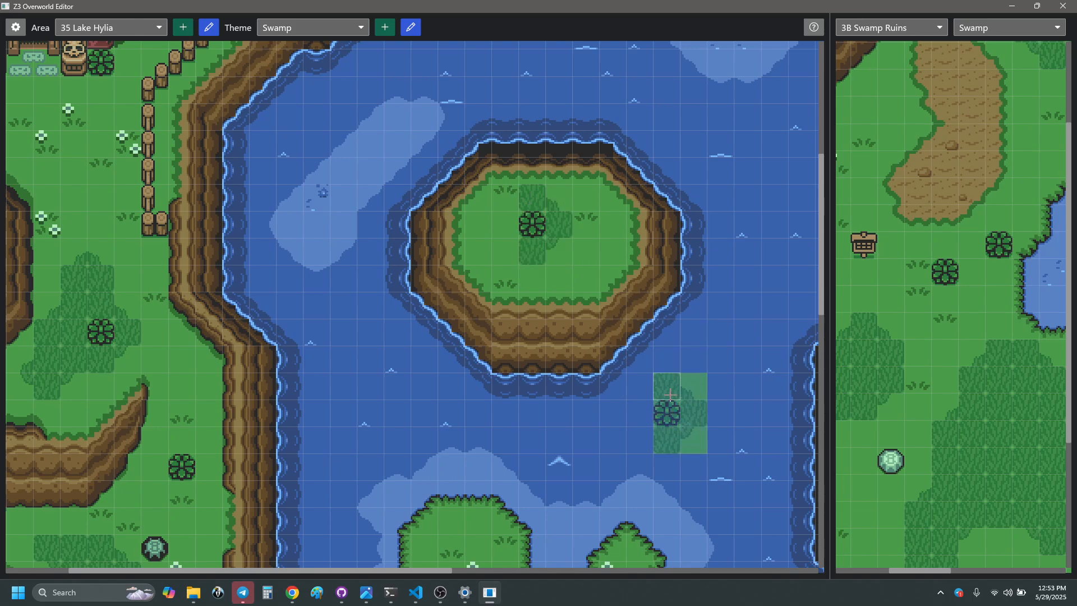
- Try tall grass around the bush on Lake Hylia's octagonal island, as a copied patch and painted tile by tile, and undo it
click(531, 198)
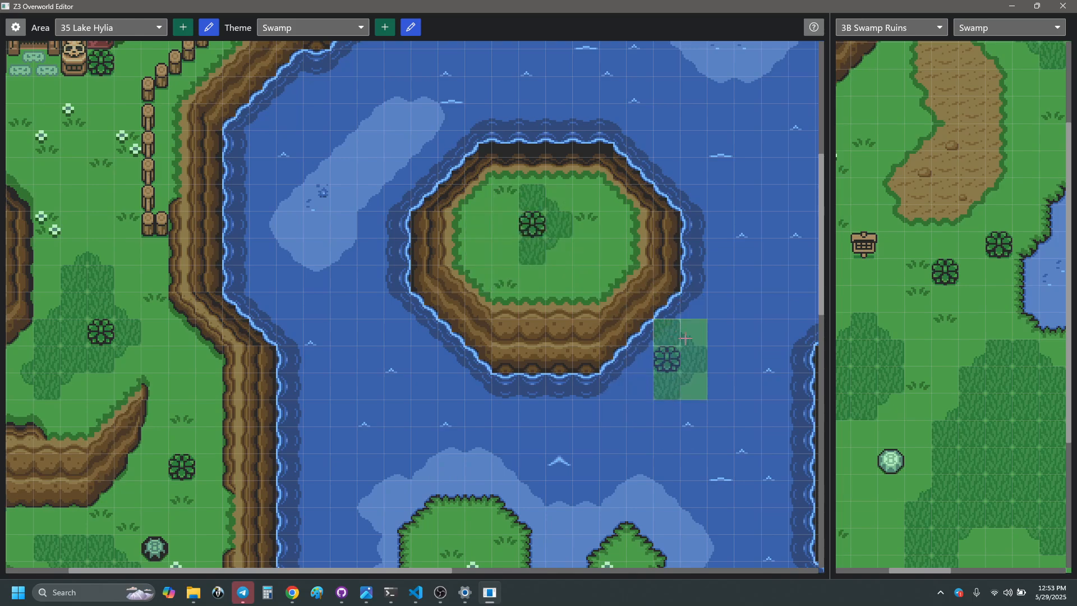
key(ctrl+z)
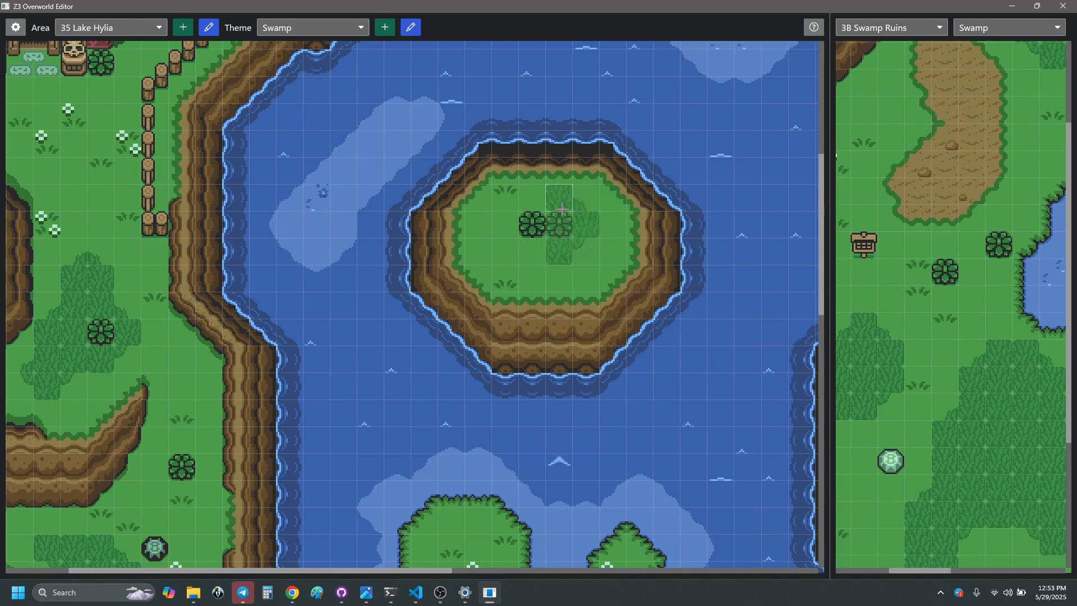
right_click(69, 281)
mouse_move(506, 250)
mouse_down()
mouse_move(580, 244)
mouse_move(515, 199)
mouse_up()
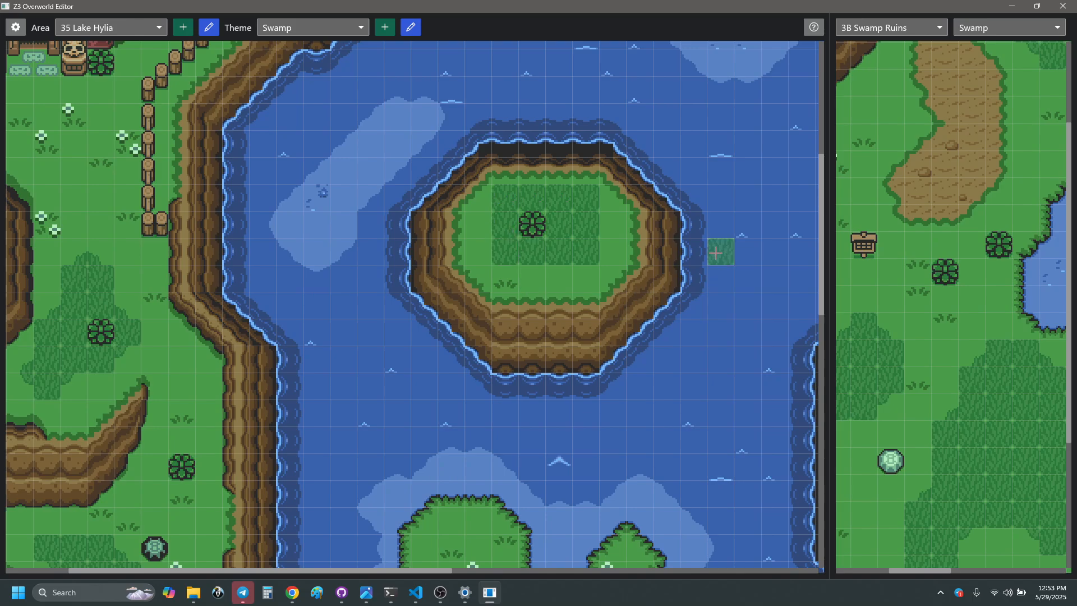
key(ctrl+z)
key(ctrl+z)
key(ctrl+z)
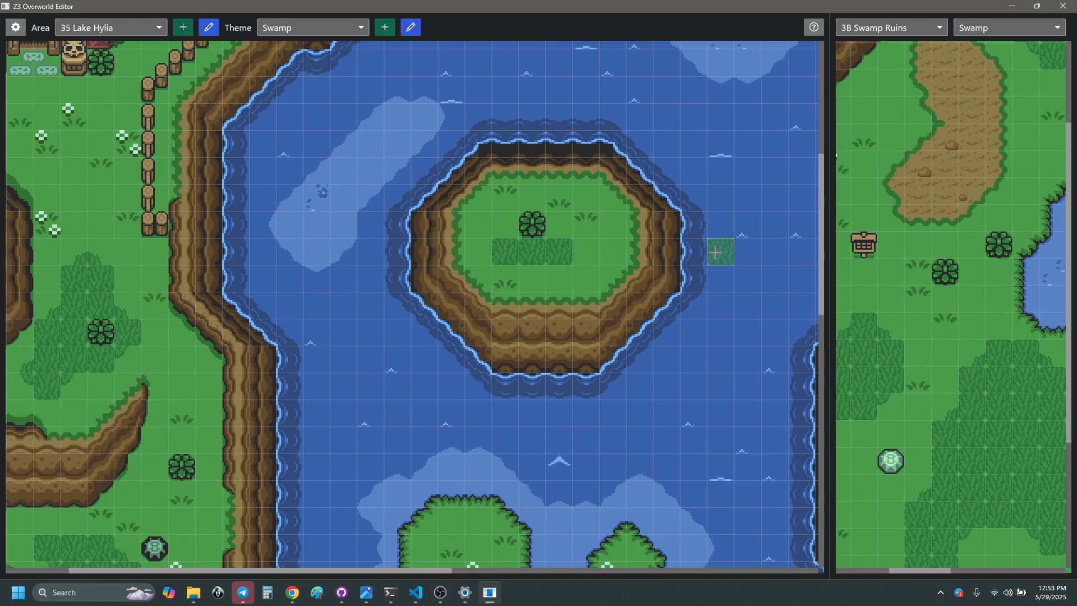
key(ctrl+z)
- Compare the grassy strip above the northeastern dock of Lake Hylia with the Base theme, and return to the Swamp theme
scroll(612, 283, up, 6)
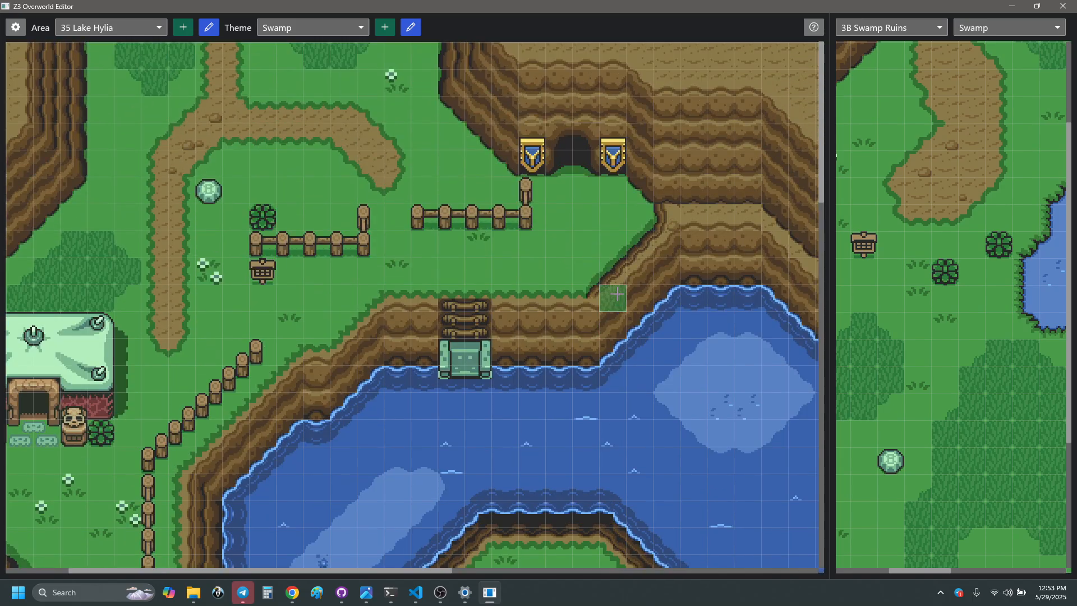
scroll(606, 271, right, 10)
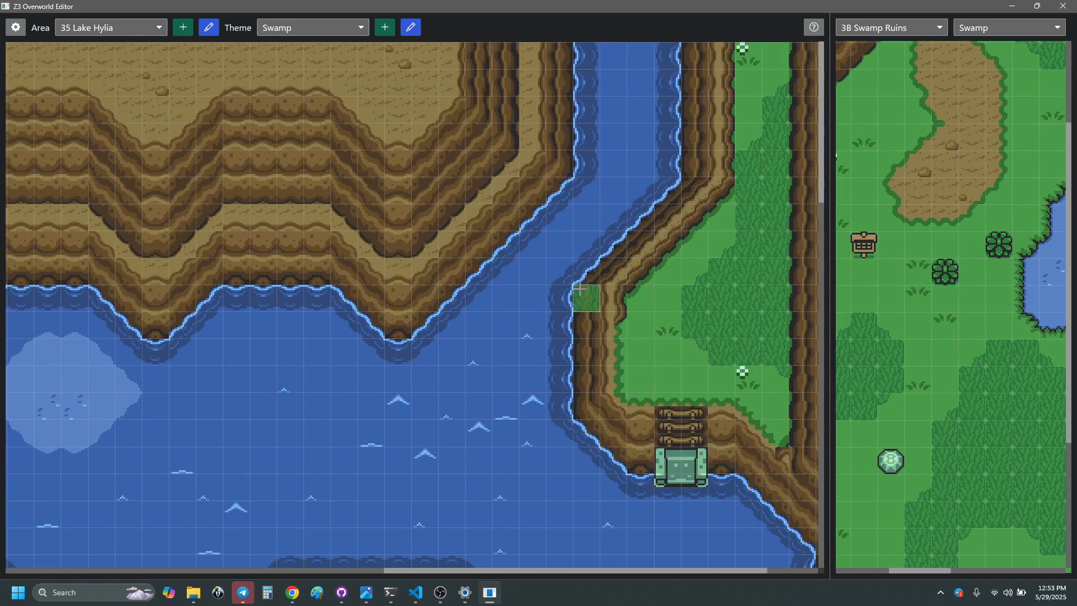
scroll(574, 286, right, 3)
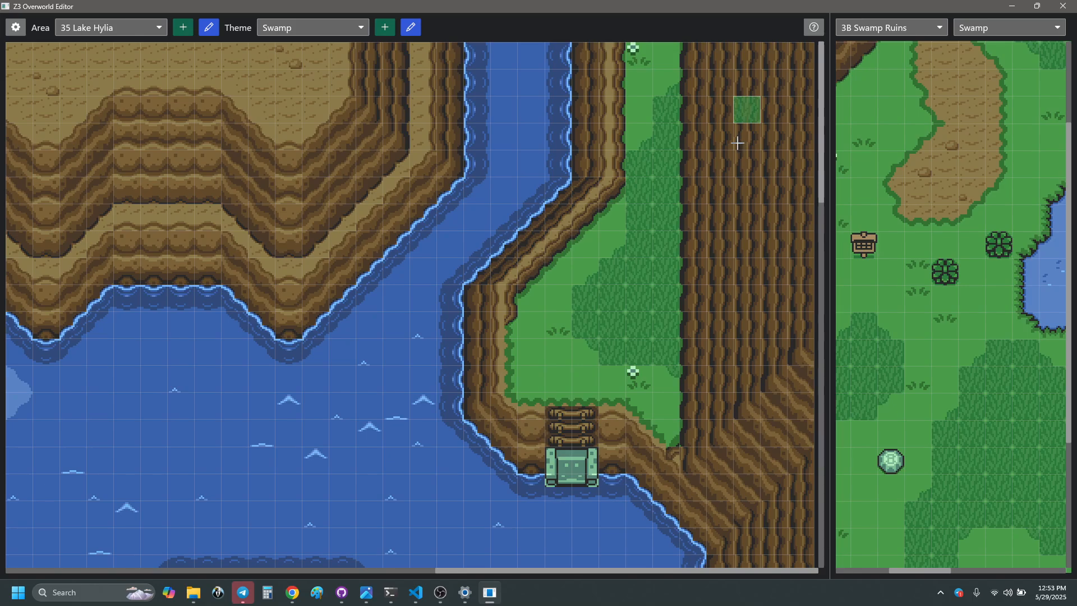
scroll(736, 142, down, 3)
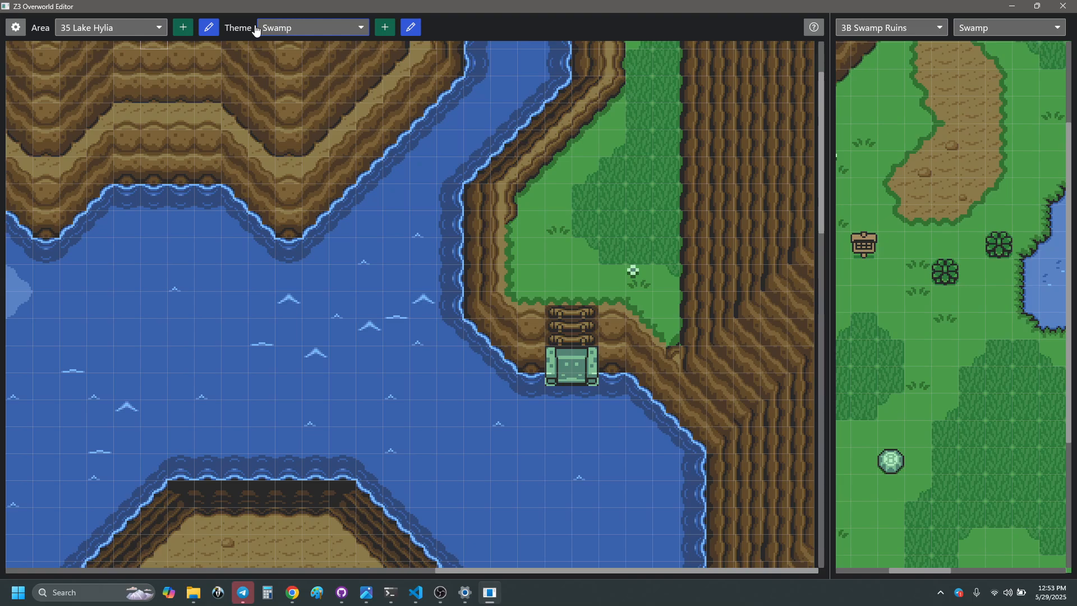
click(132, 29)
click(320, 33)
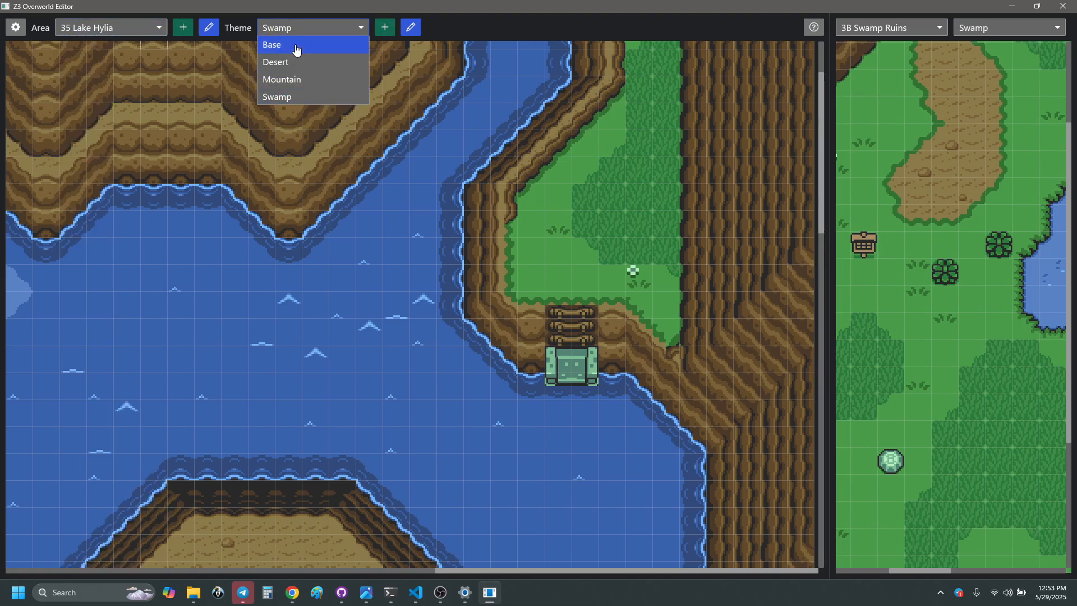
click(295, 43)
click(323, 34)
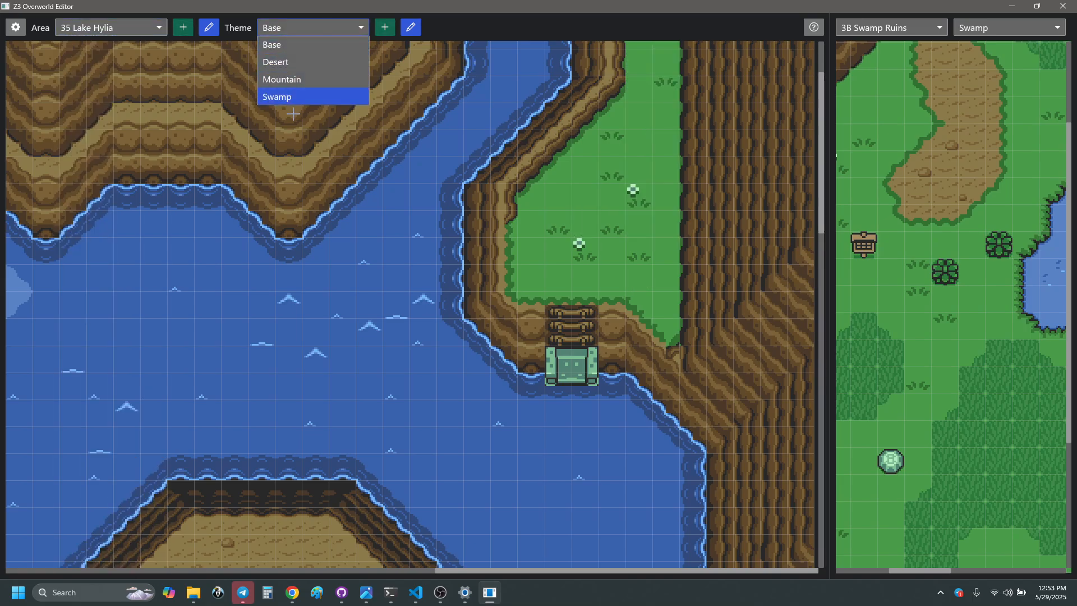
click(289, 99)
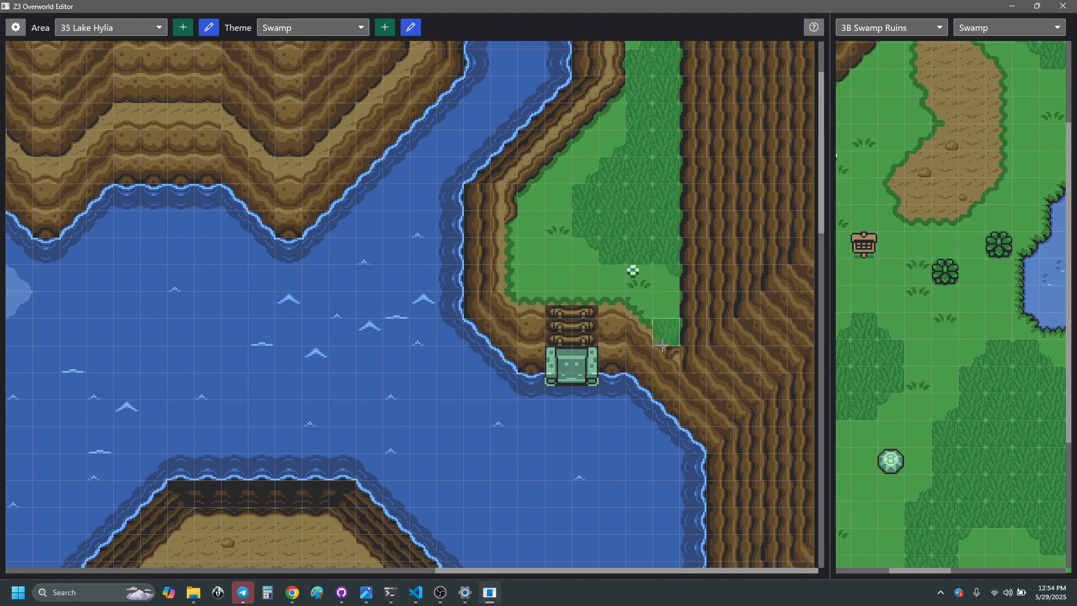
- Review the vegetation along Lake Hylia's eastern, southern and western shores and around the house in the northwest
scroll(719, 508, down, 7)
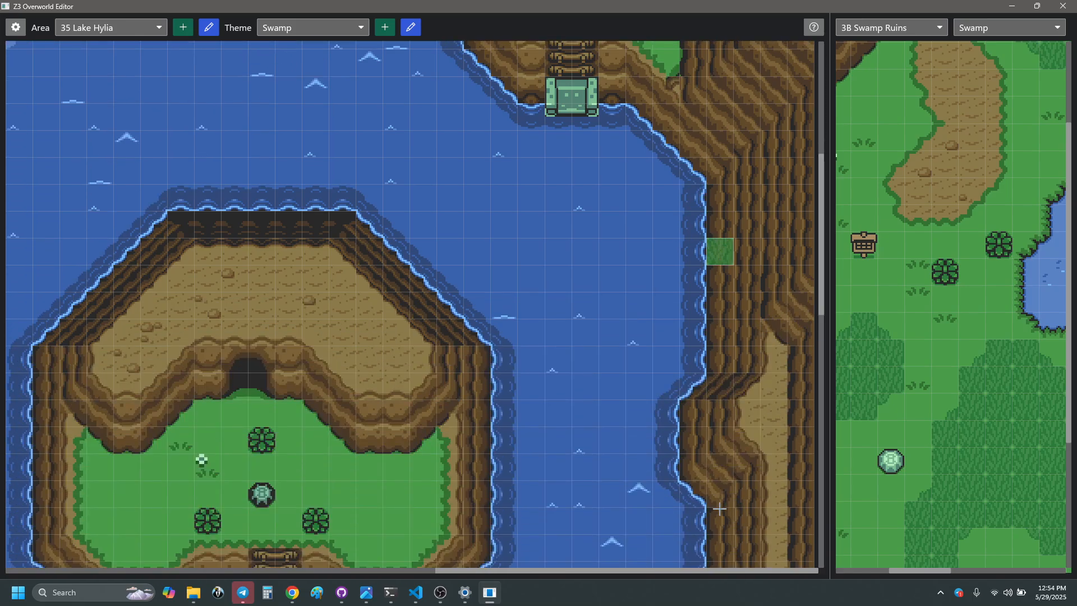
scroll(617, 381, down, 5)
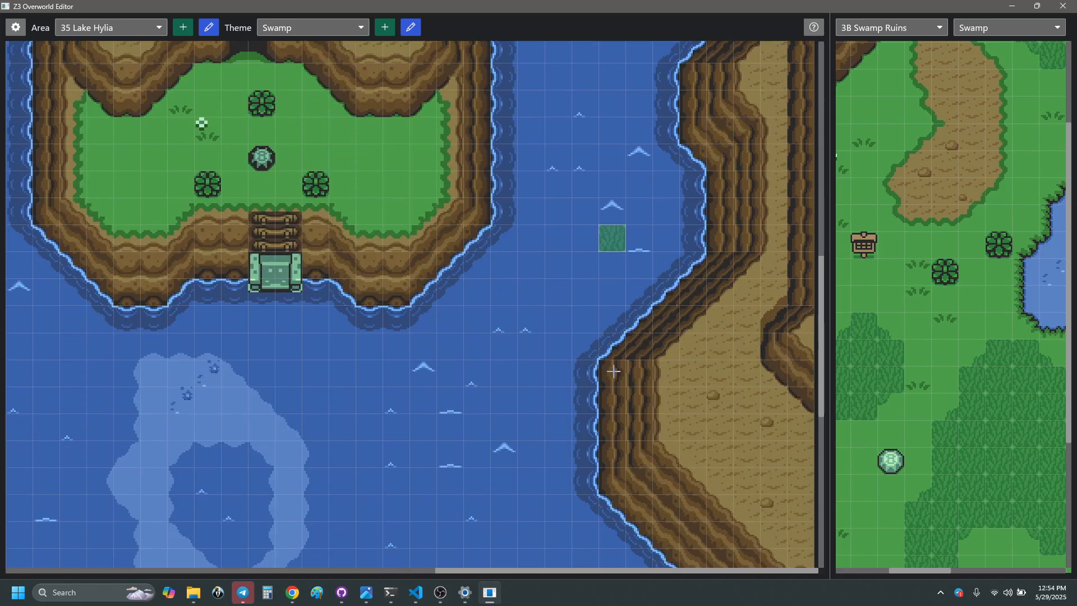
scroll(553, 403, down, 5)
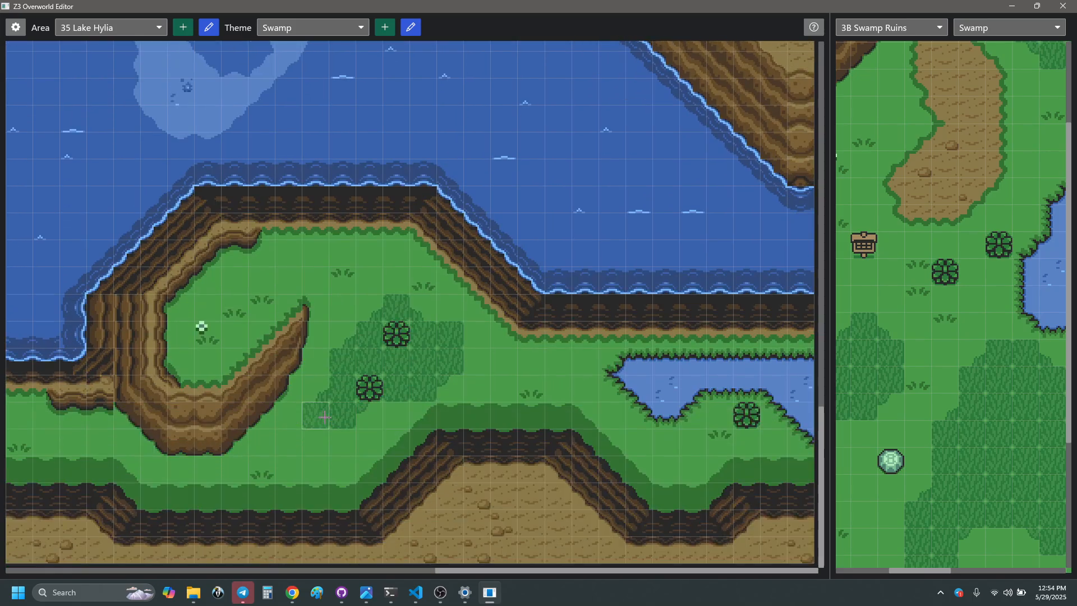
scroll(324, 417, left, 4)
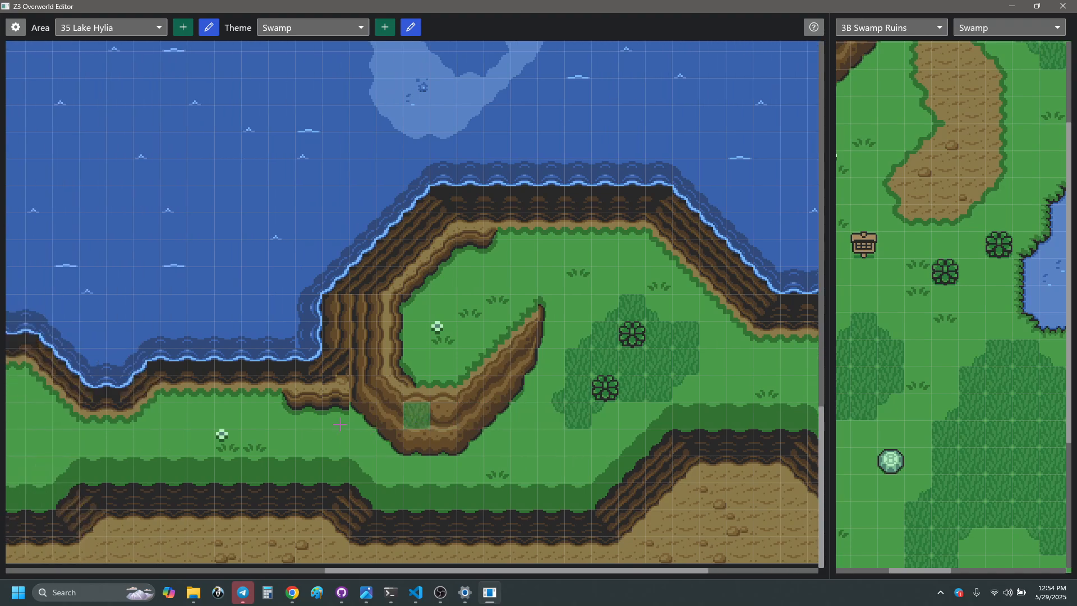
scroll(303, 449, left, 4)
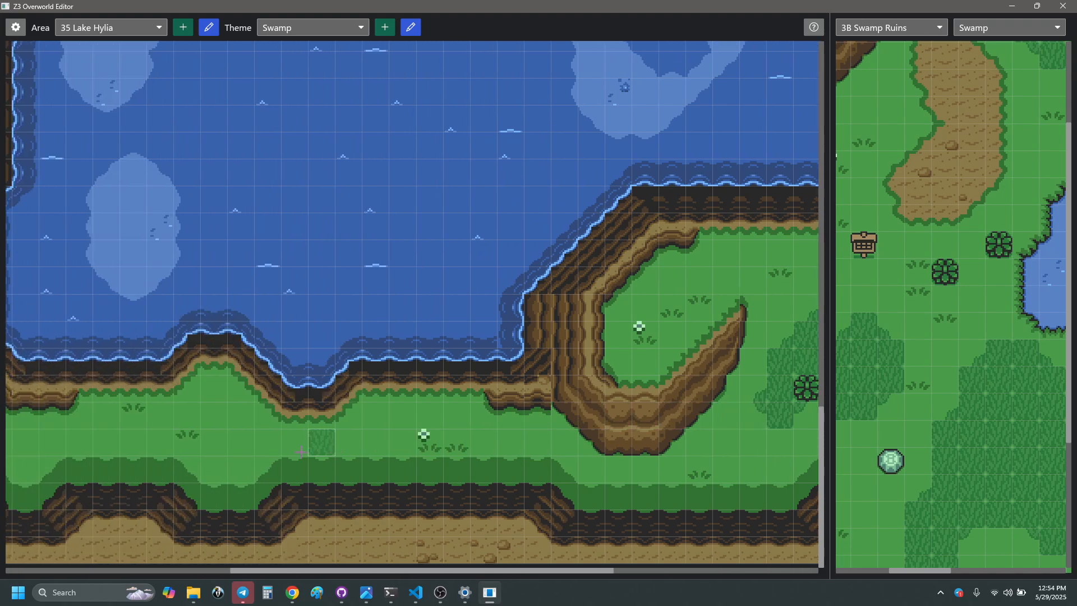
scroll(301, 451, left, 1)
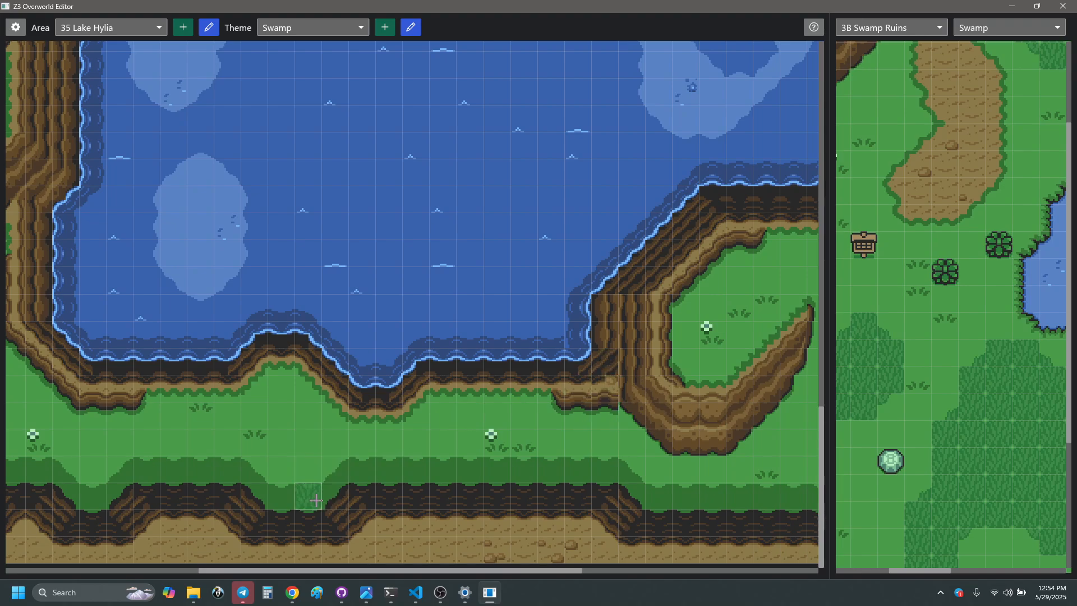
scroll(320, 498, left, 8)
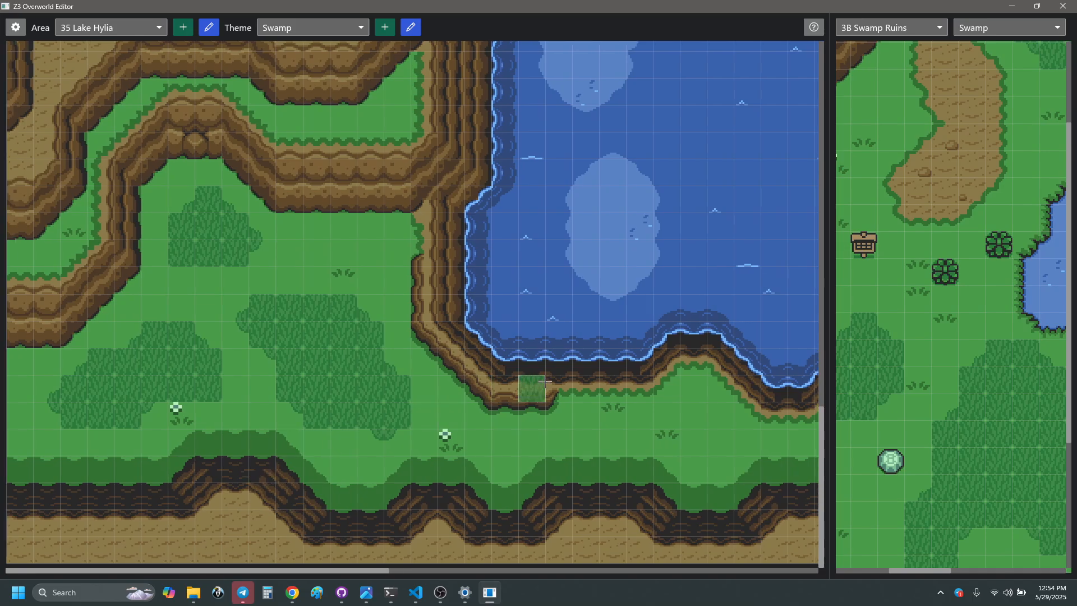
scroll(546, 382, up, 8)
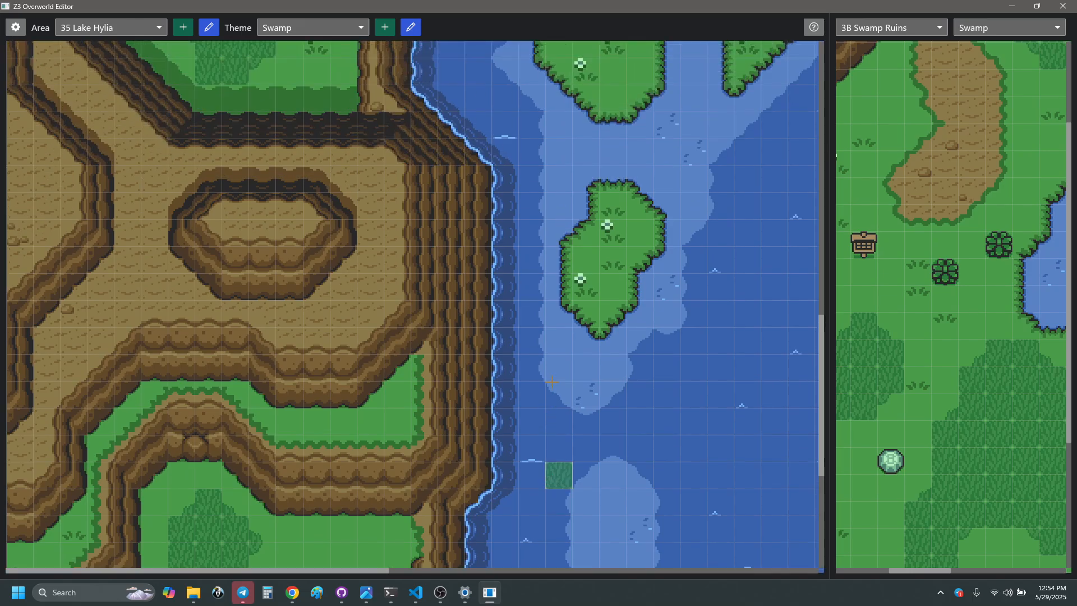
scroll(551, 381, up, 5)
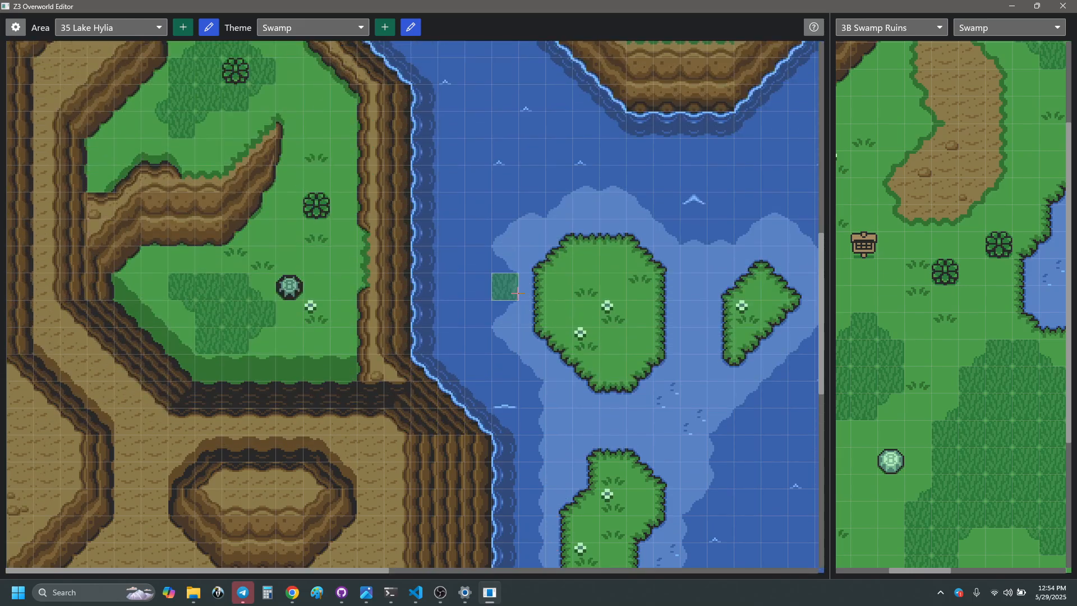
scroll(504, 226, up, 6)
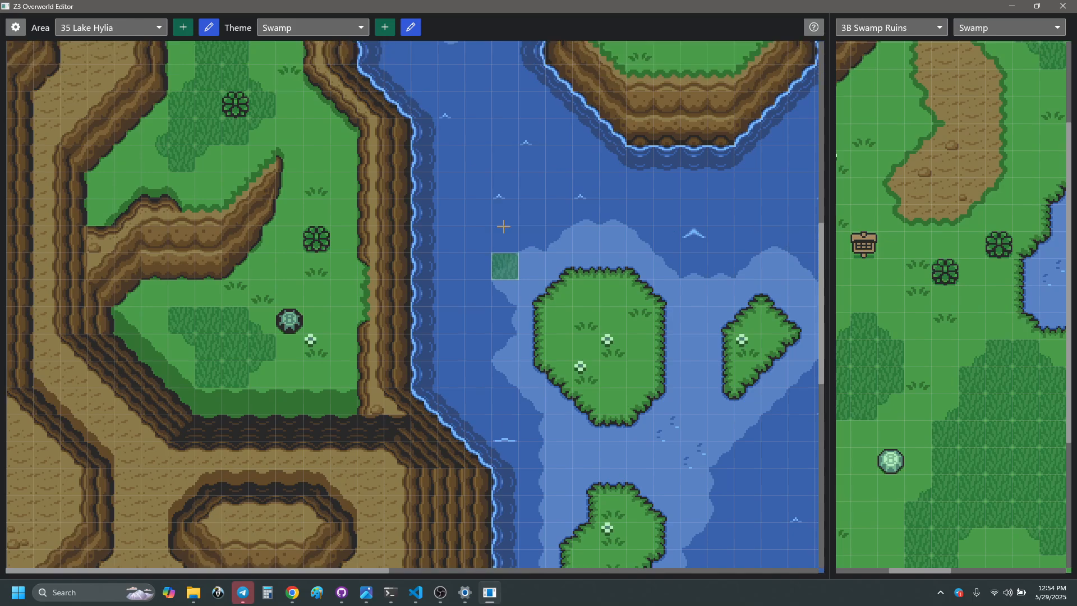
scroll(503, 227, up, 6)
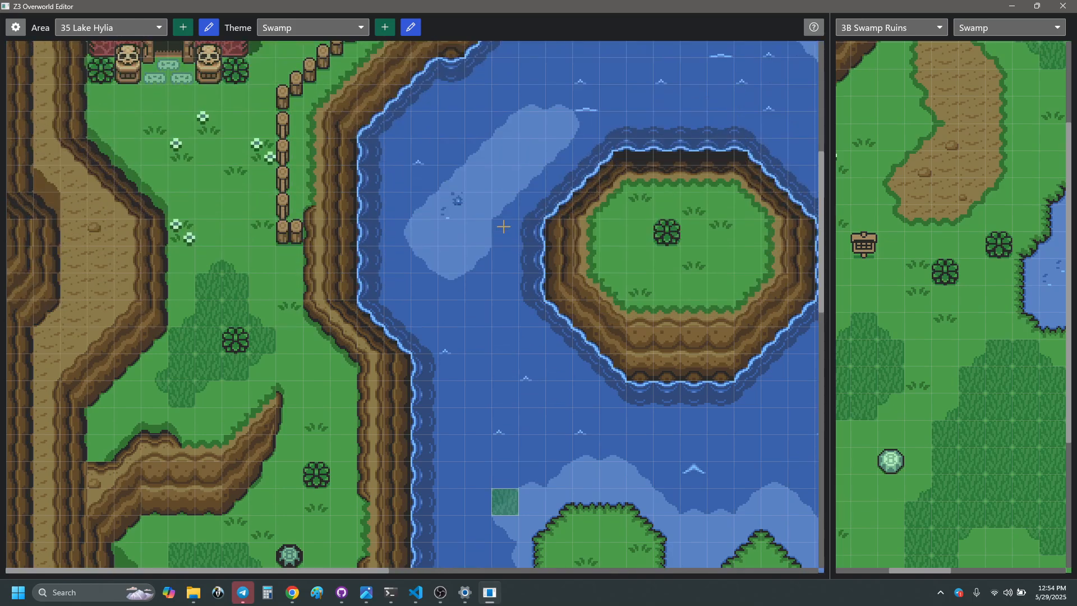
scroll(504, 227, up, 7)
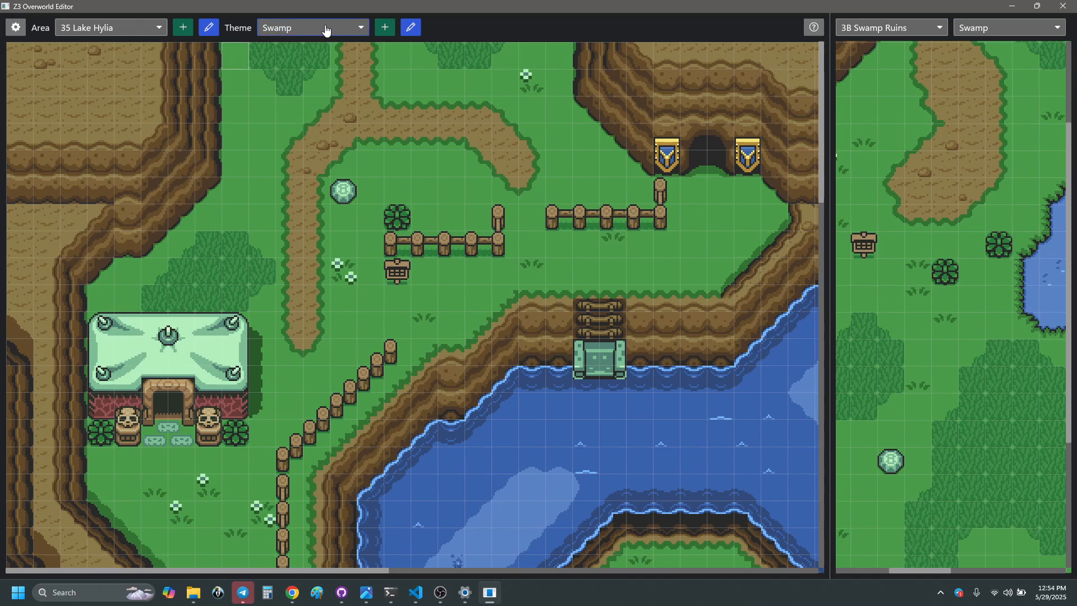
- Examine the tall grass, ponds and statue surroundings of 3B Swamp Ruins in the reference view for ideas
scroll(957, 183, right, 6)
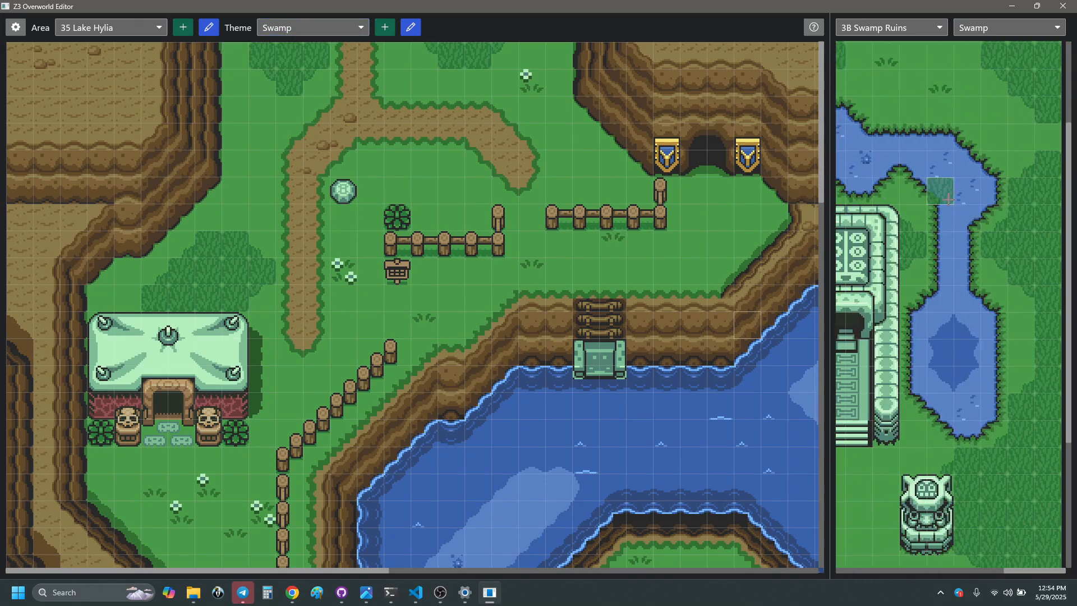
scroll(950, 262, left, 3)
scroll(950, 262, left, 5)
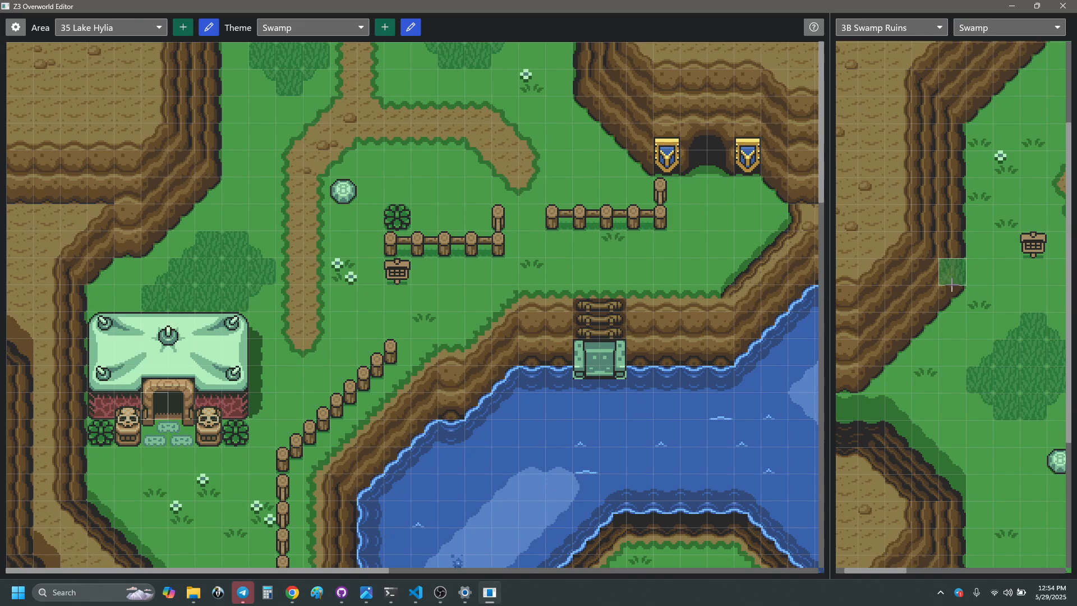
scroll(969, 339, down, 4)
scroll(962, 337, right, 5)
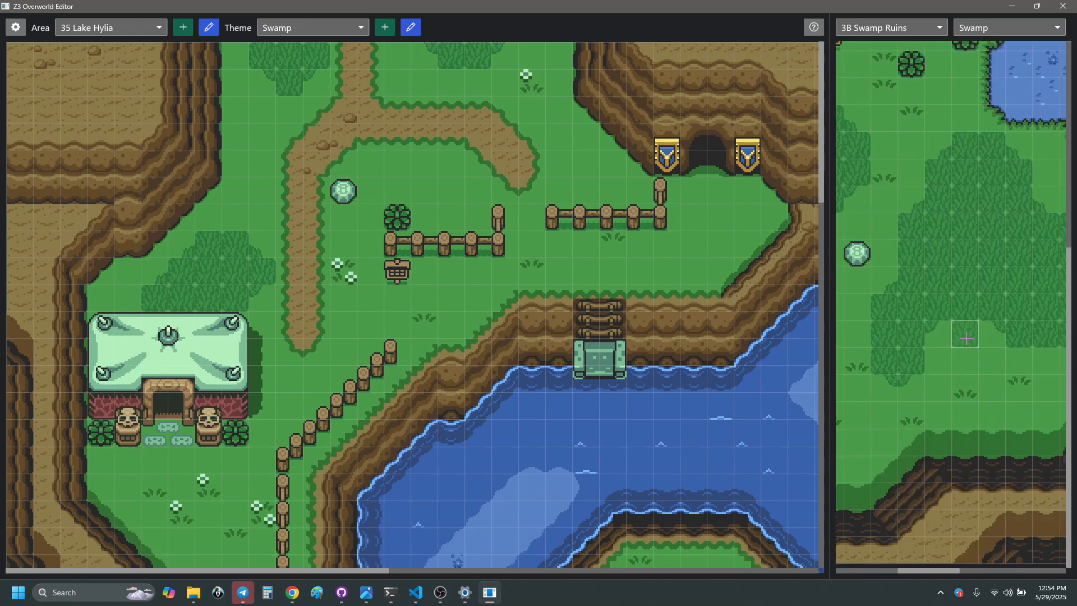
scroll(953, 335, right, 3)
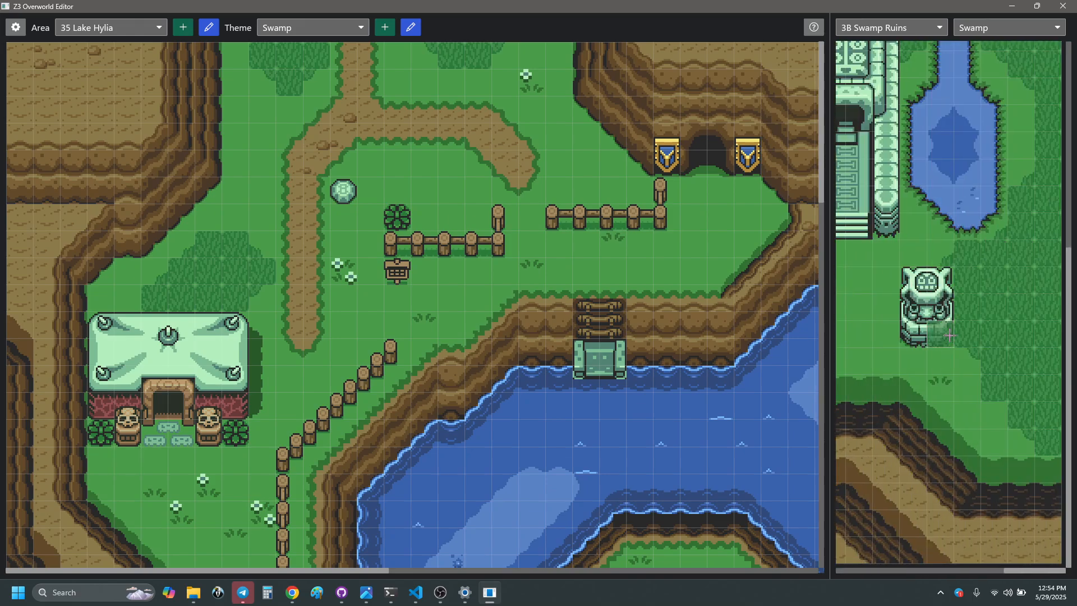
scroll(344, 305, down, 4)
scroll(364, 304, up, 3)
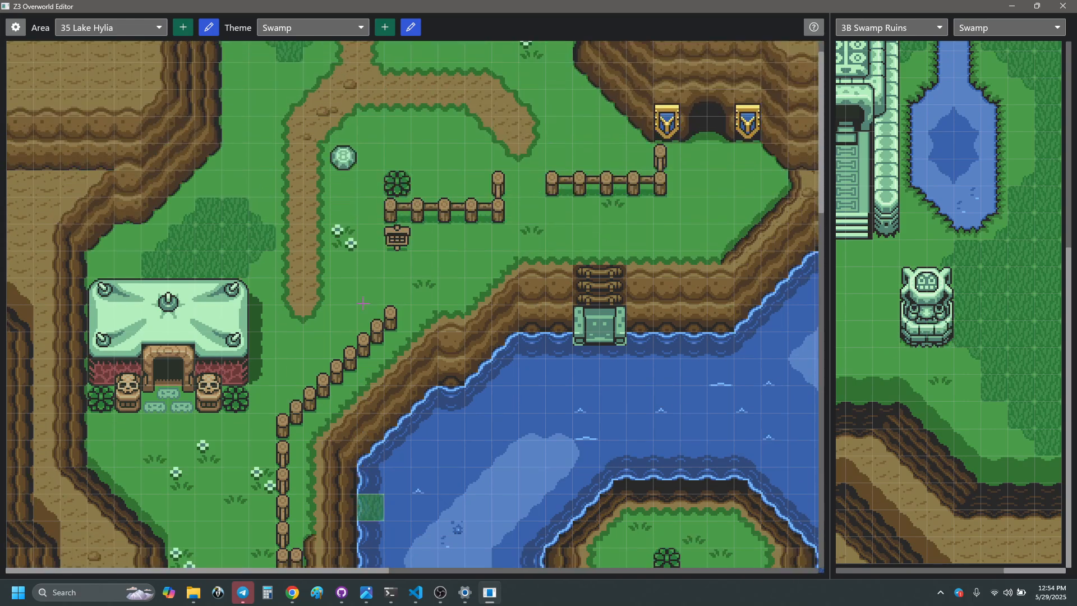
scroll(363, 303, up, 1)
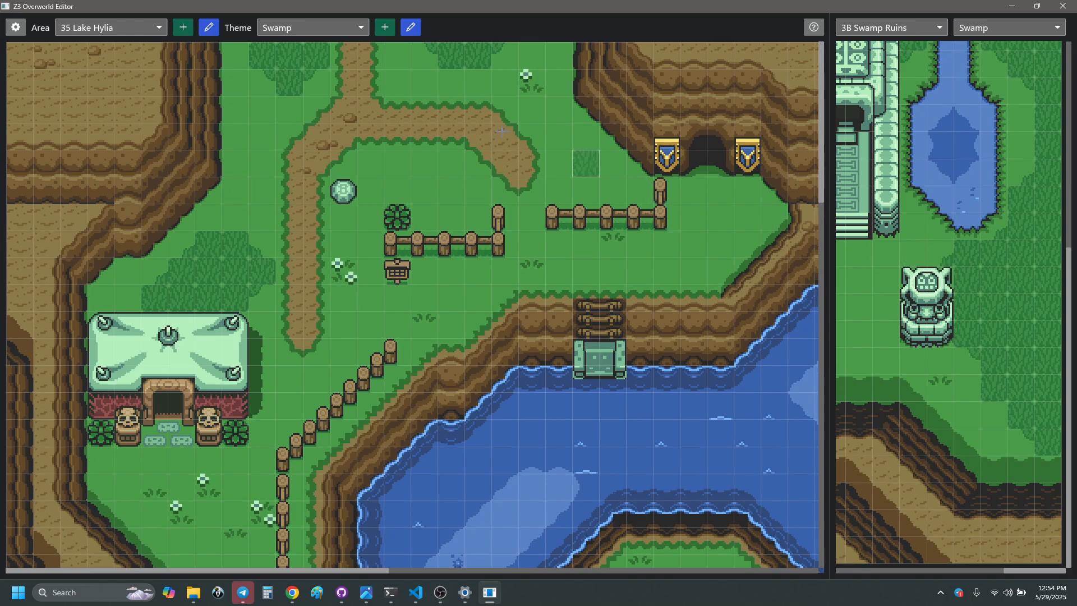
scroll(966, 297, up, 5)
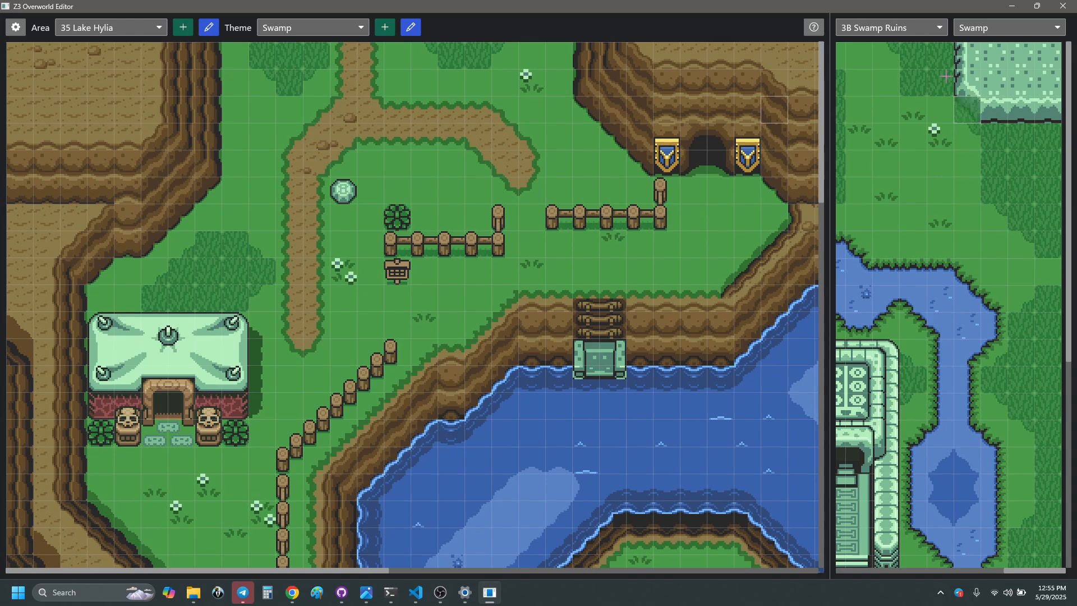
- Show 37 Ice Cave Entrance in the reference view and copy the lower part of its large rock over Lake Hylia's northern fence near the cave
click(900, 29)
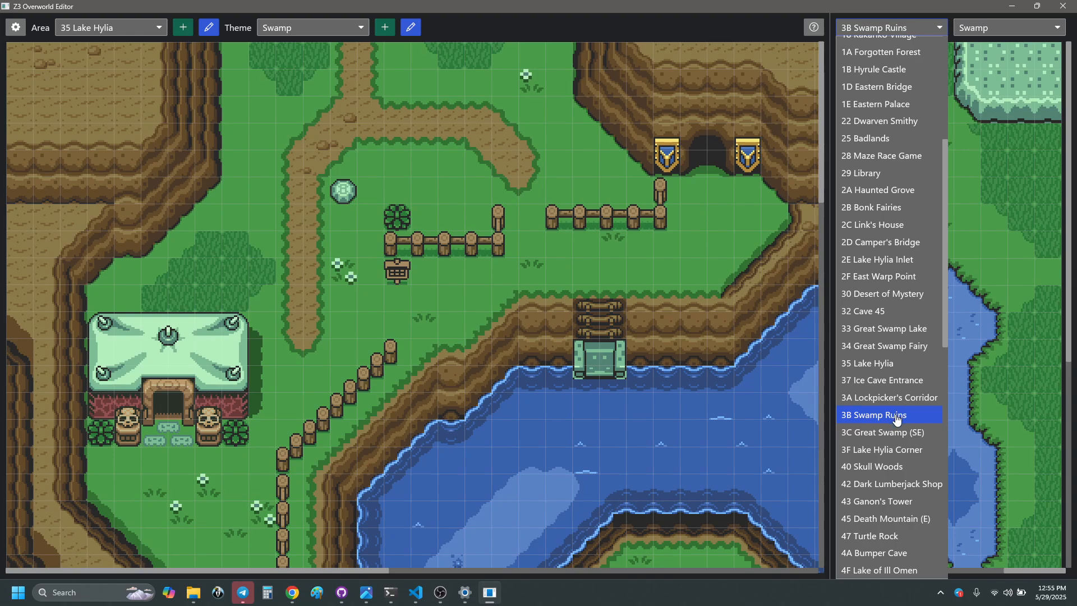
scroll(898, 539, down, 2)
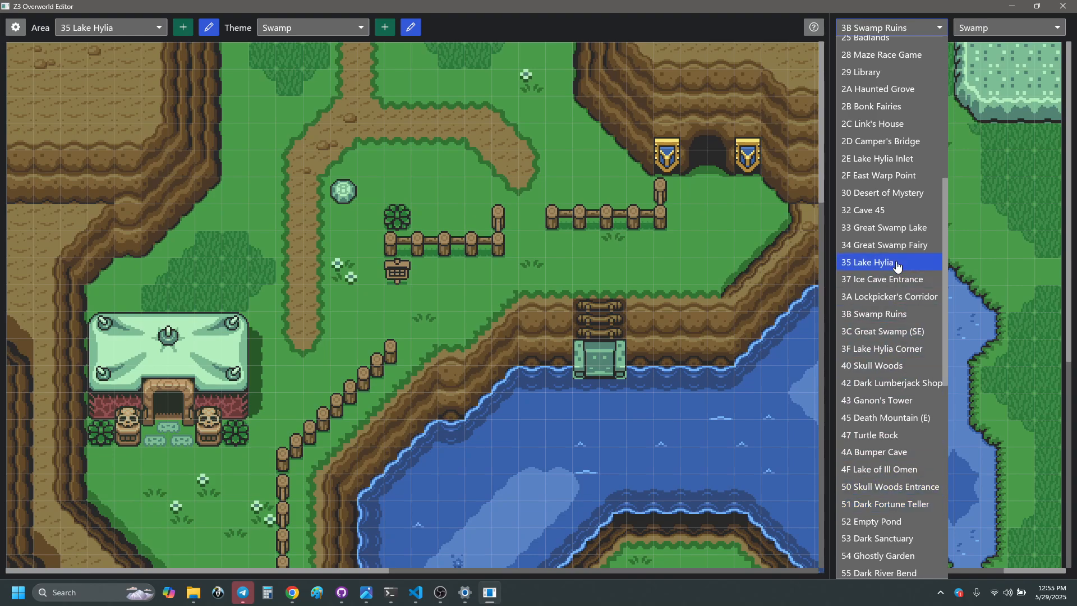
click(885, 279)
scroll(927, 317, left, 1)
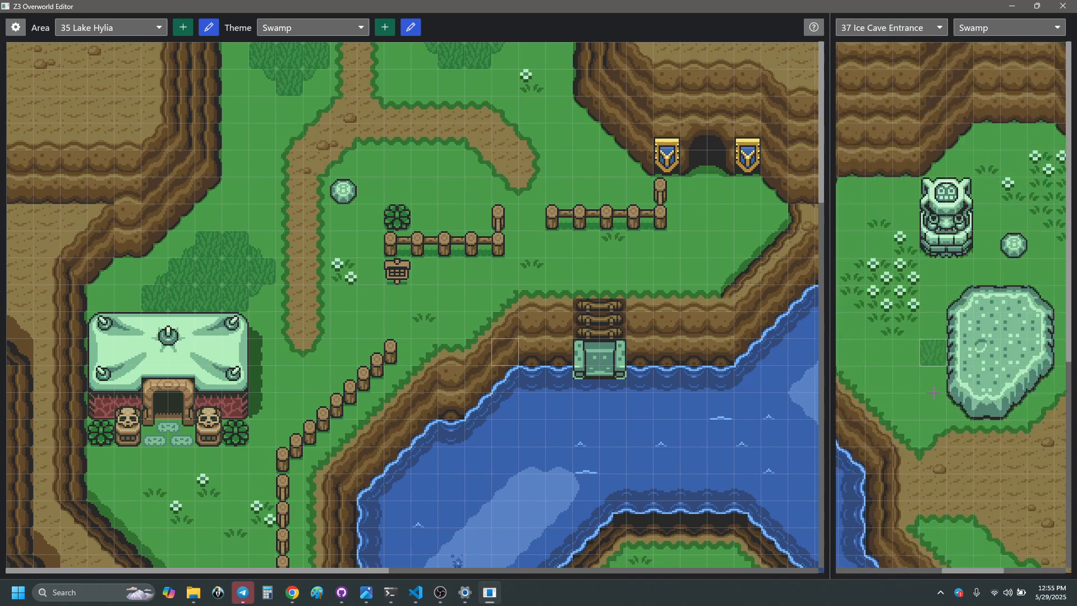
scroll(940, 405, down, 2)
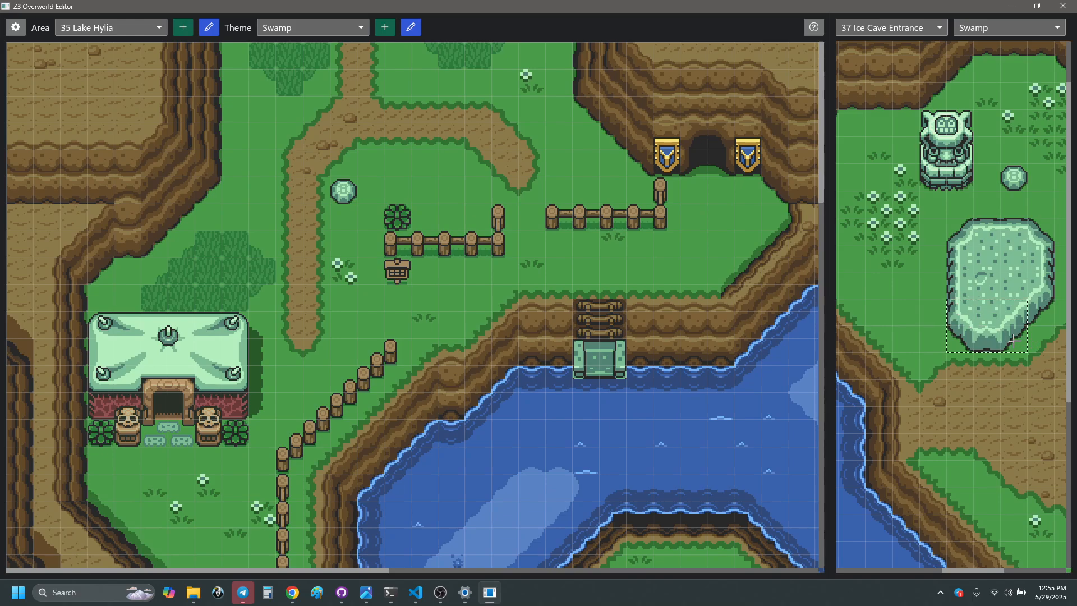
drag(1013, 339, 1012, 338)
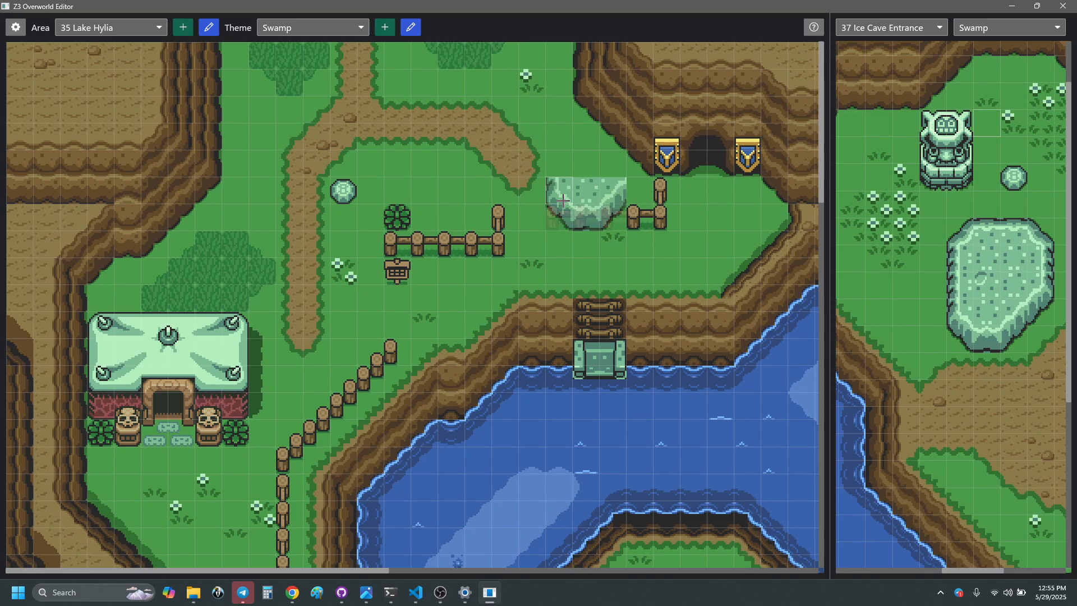
click(561, 202)
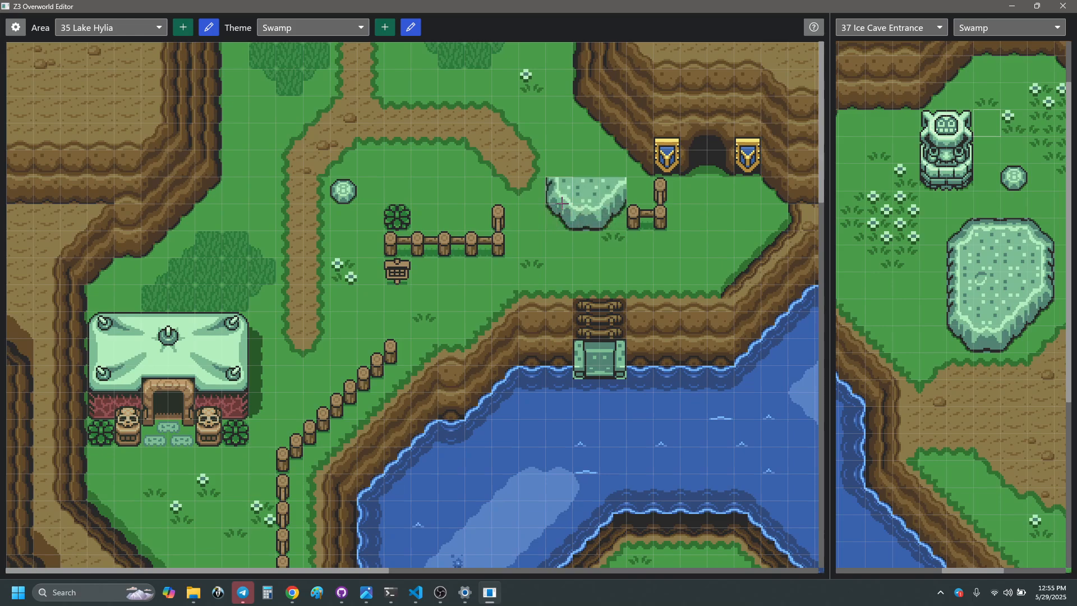
- Complete the large rock's upper part with copied rock tiles, make it taller, and clear the leftover fence posts east of it
drag(953, 235, 984, 247)
click(560, 164)
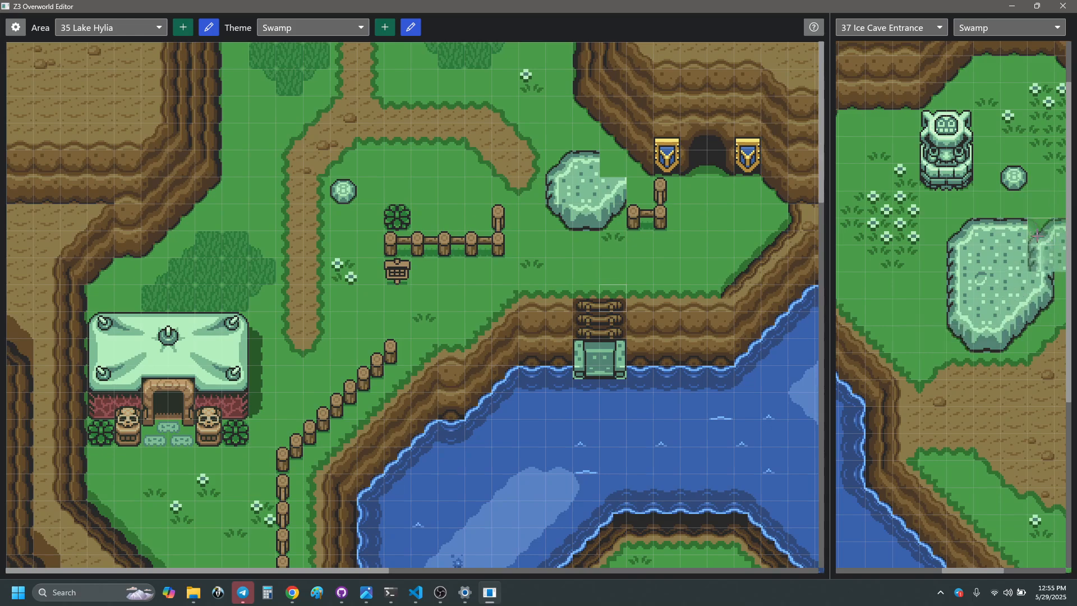
click(619, 167)
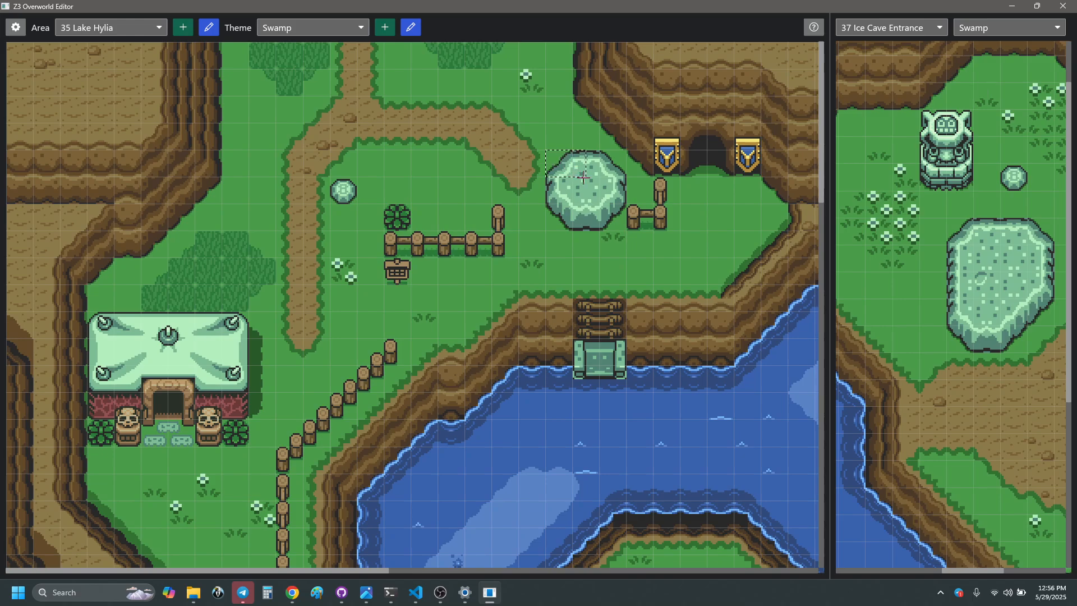
right_drag(617, 183, 618, 183)
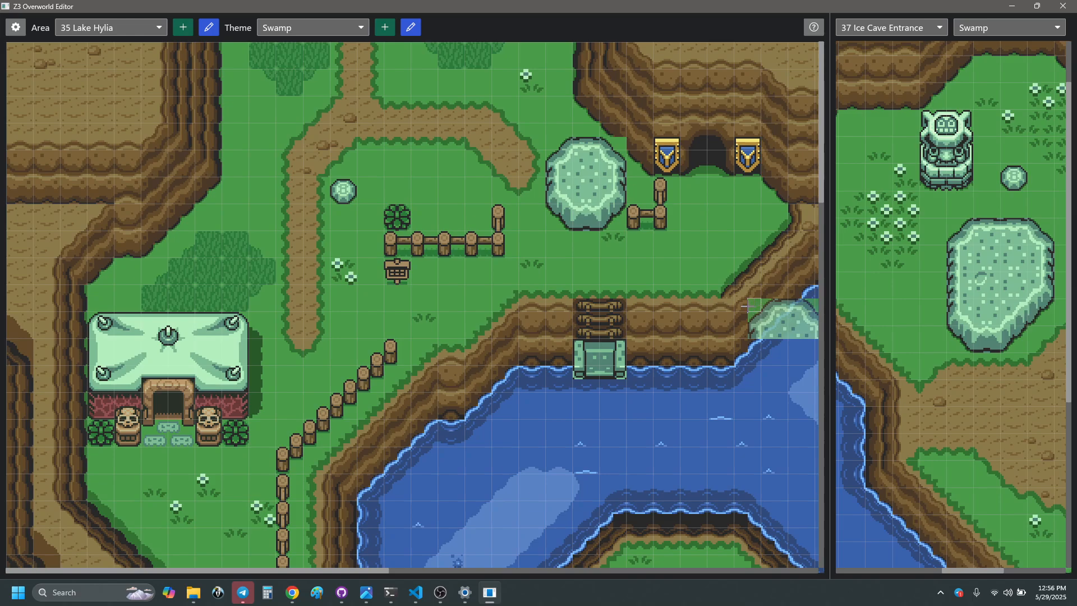
right_click(646, 172)
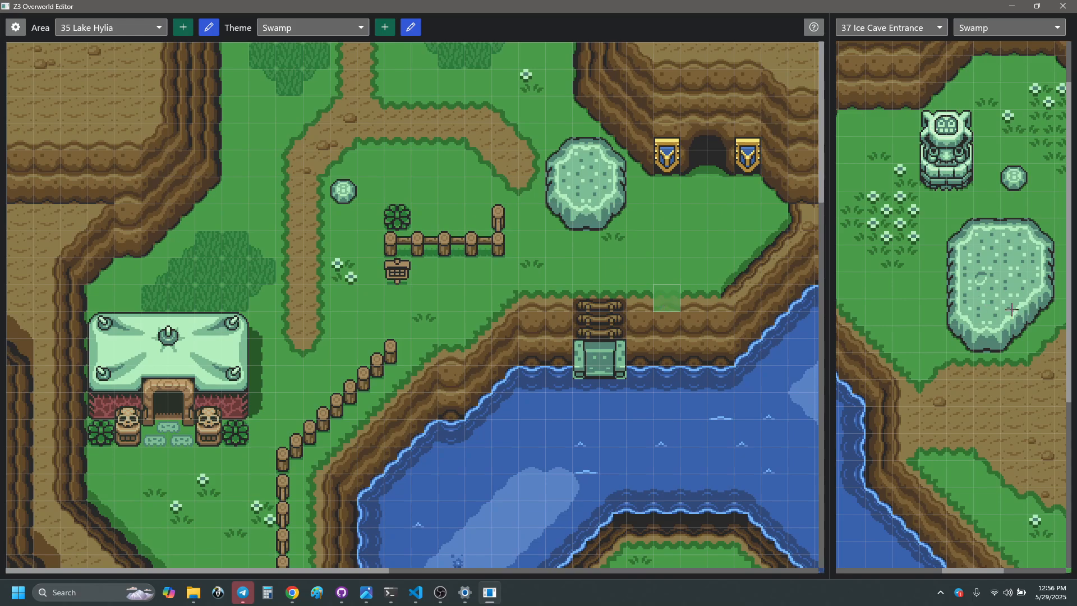
- Shorten the fence southeast of the Lake Hylia house by moving its southern end posts north
scroll(977, 307, right, 4)
scroll(966, 311, left, 5)
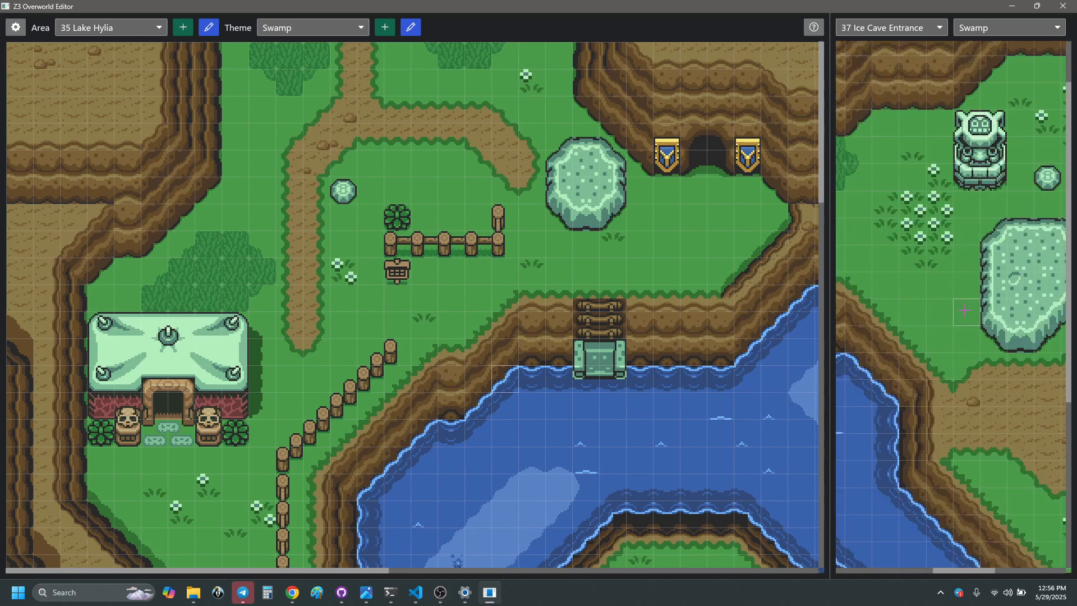
scroll(964, 311, left, 6)
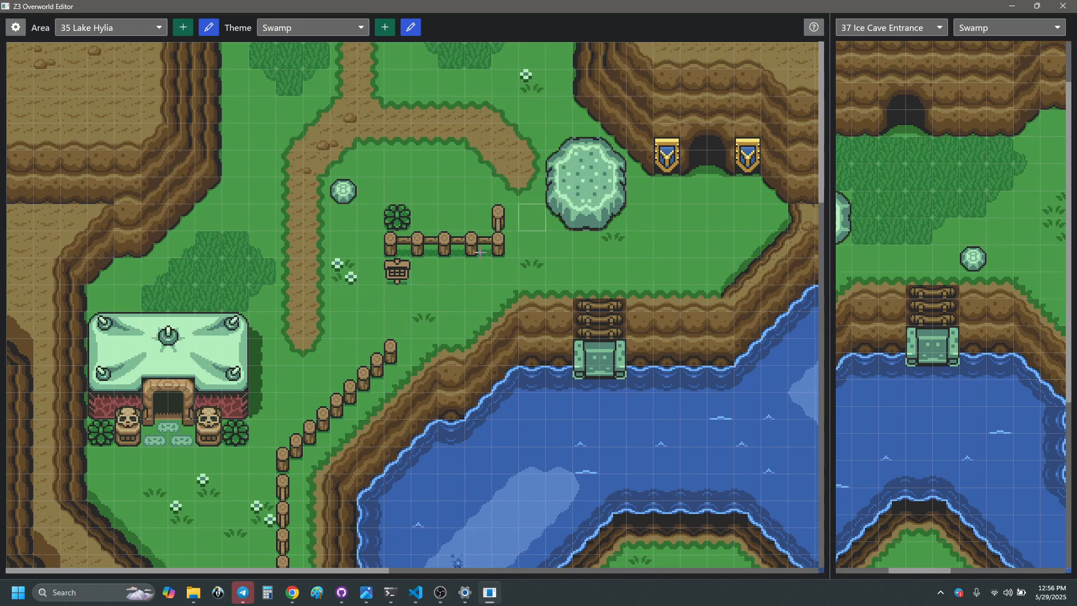
scroll(349, 349, down, 5)
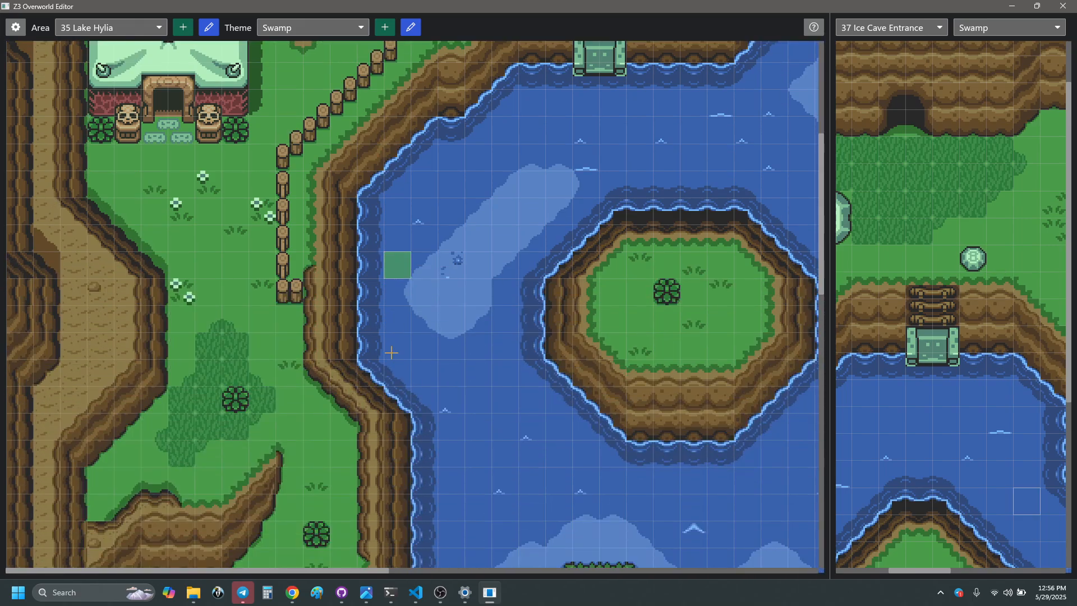
scroll(415, 382, up, 2)
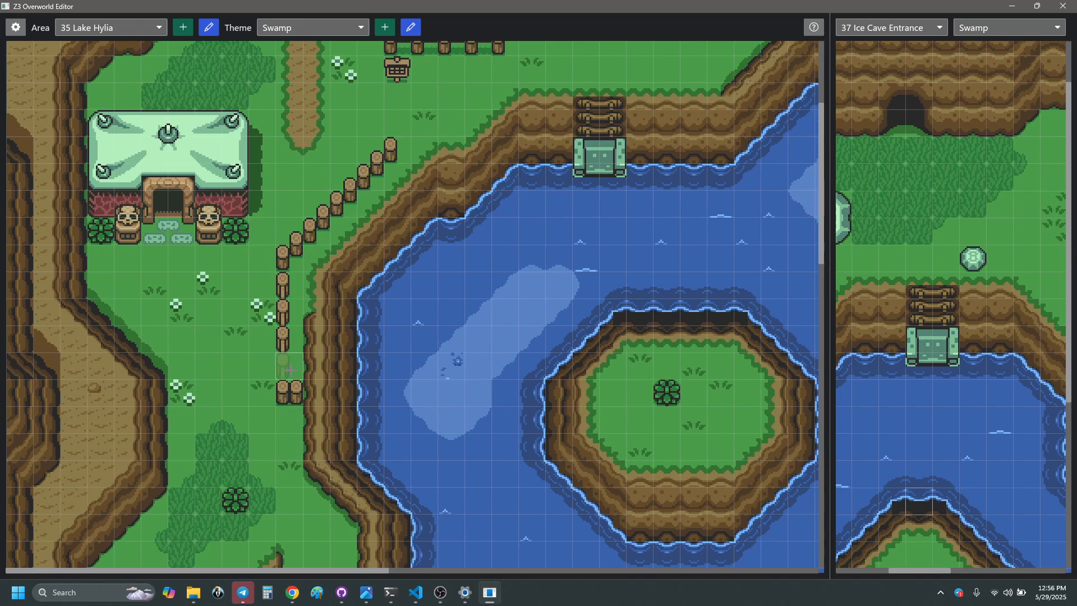
mouse_move(289, 369)
mouse_down()
mouse_move(293, 399)
mouse_move(283, 314)
mouse_up()
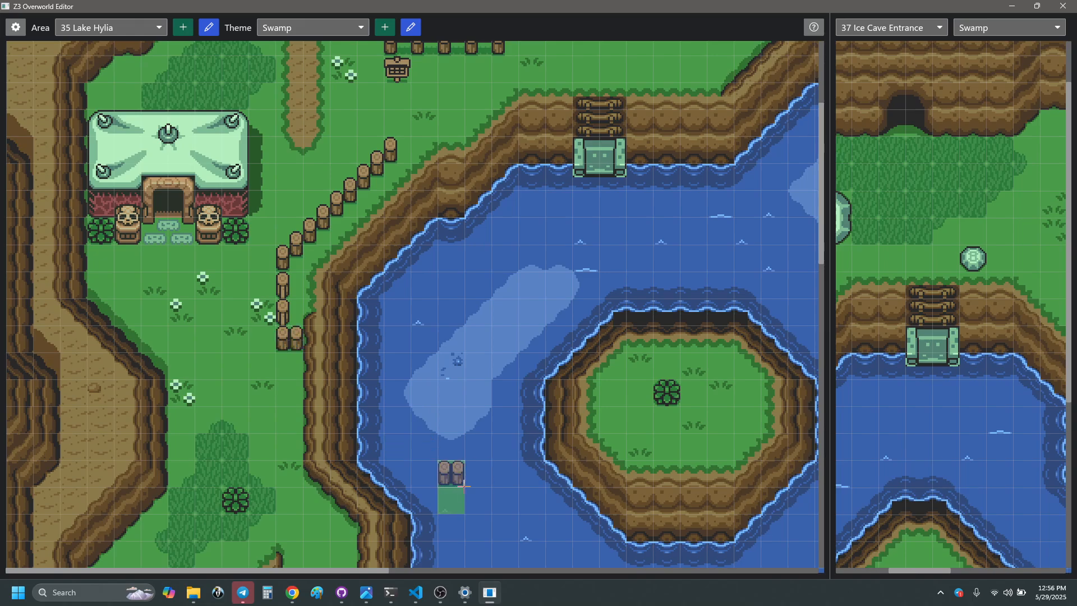
- Compare the fence and cliff area beside the house with the Base theme, return to Swamp, and review the surrounding shore
click(315, 23)
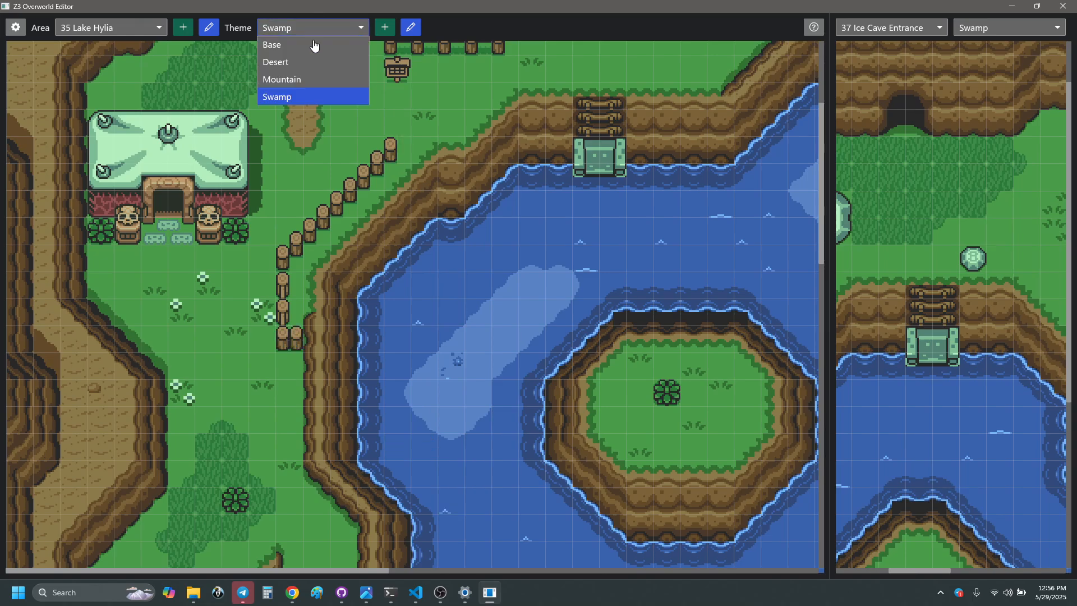
click(308, 44)
click(309, 28)
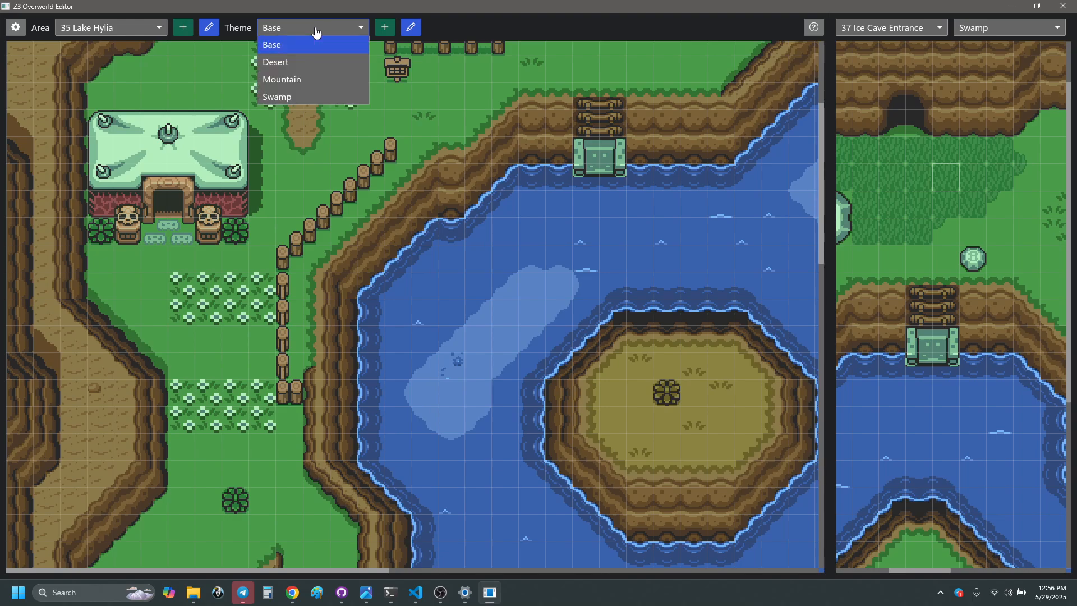
click(303, 99)
scroll(477, 402, up, 3)
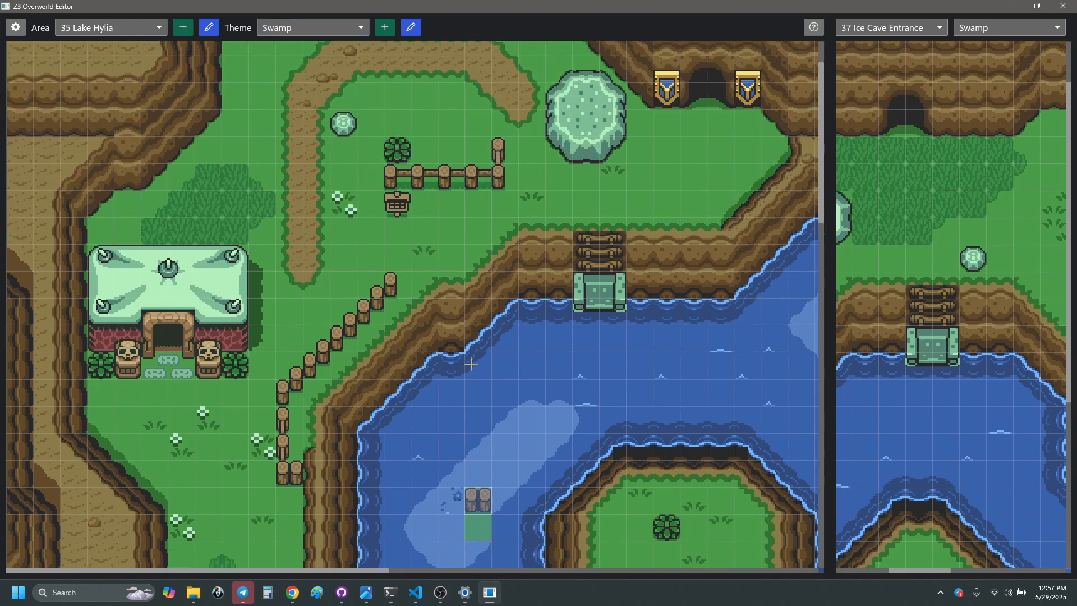
scroll(501, 401, down, 4)
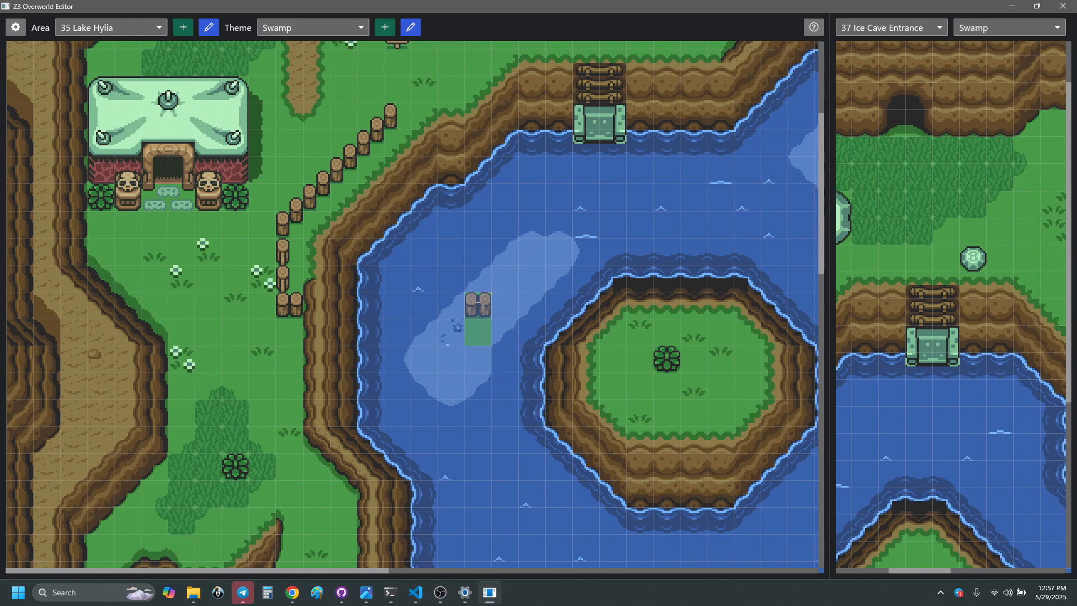
scroll(472, 291, up, 3)
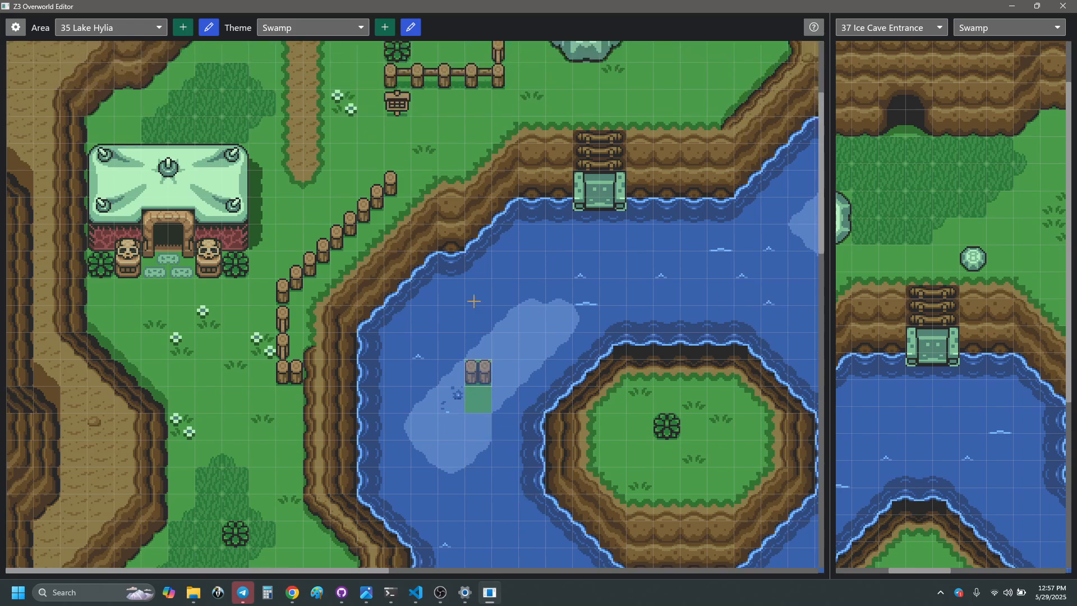
scroll(474, 302, down, 2)
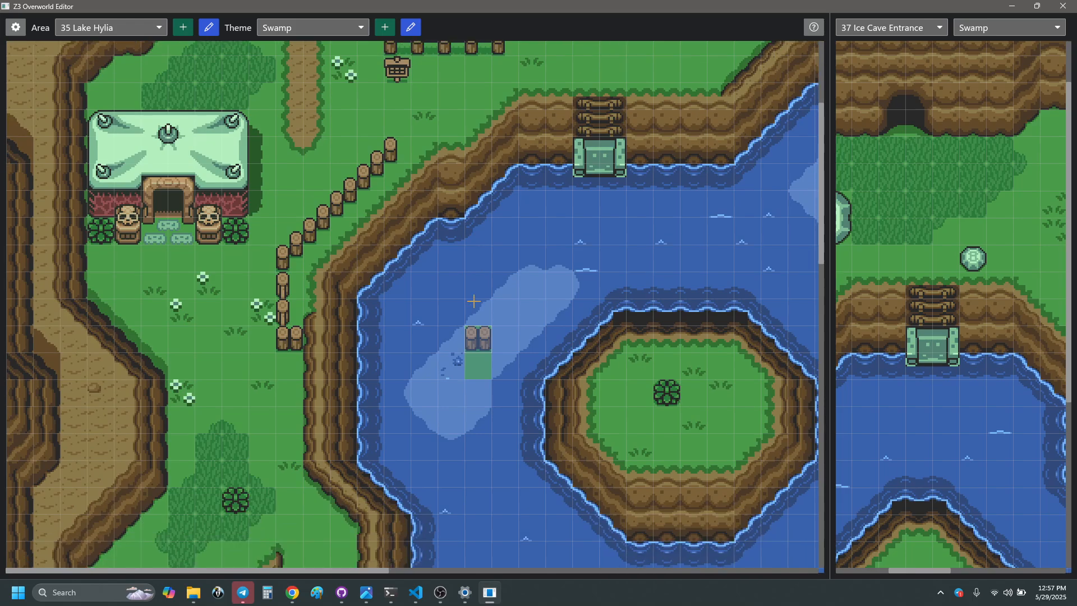
- Move the fence's end posts and the start of the adjoining cliff edge one more tile north
click(316, 335)
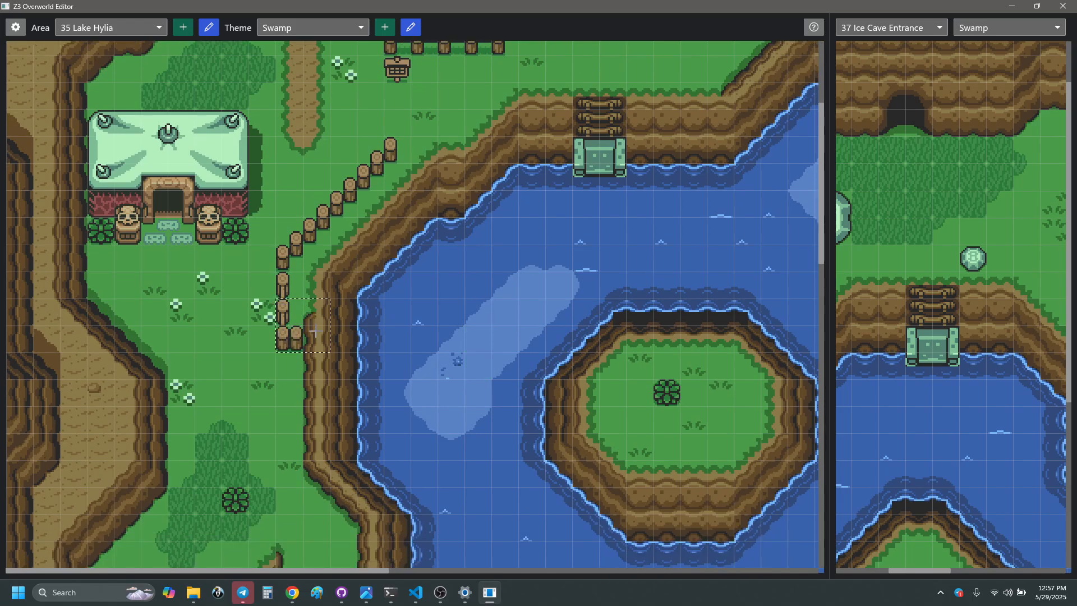
key(ctrl+z)
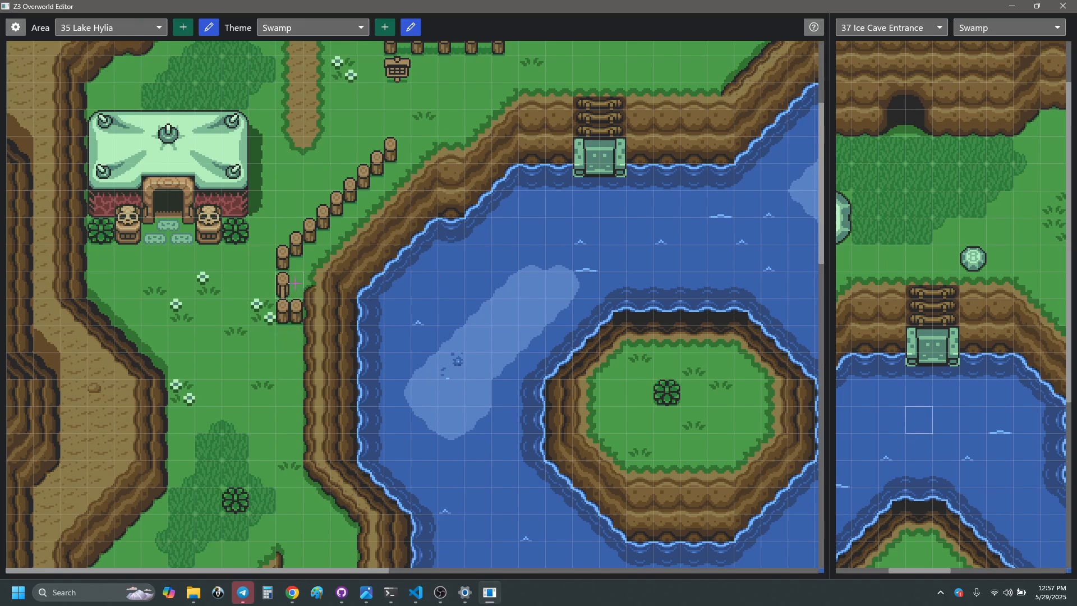
scroll(507, 335, up, 1)
scroll(507, 335, down, 1)
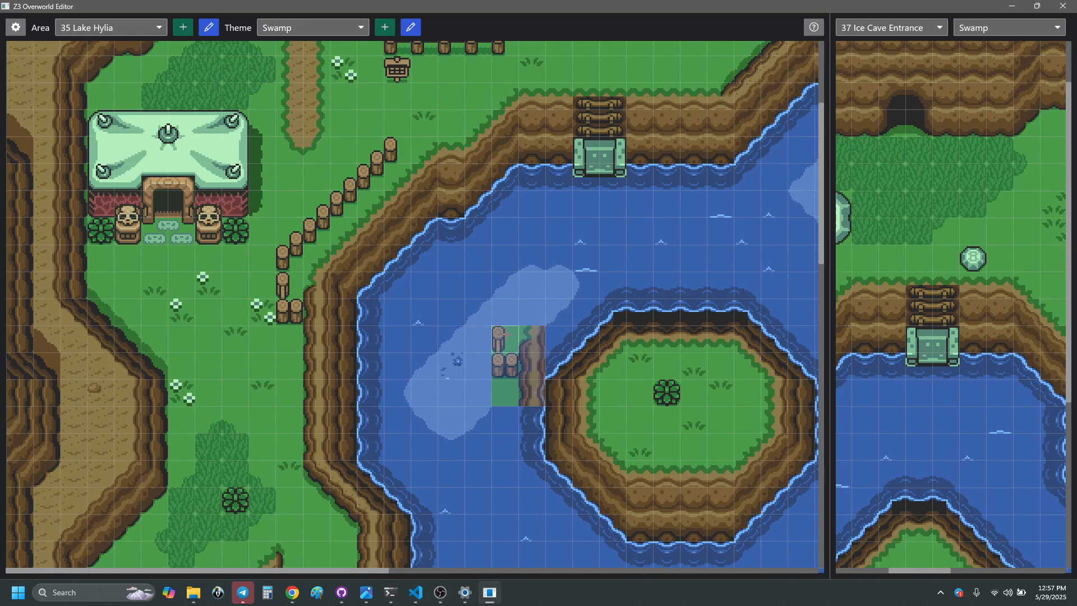
- Examine the cliff edges and shorelines of 37 Ice Cave Entrance in the reference view for a matching cliff transition
scroll(954, 345, right, 2)
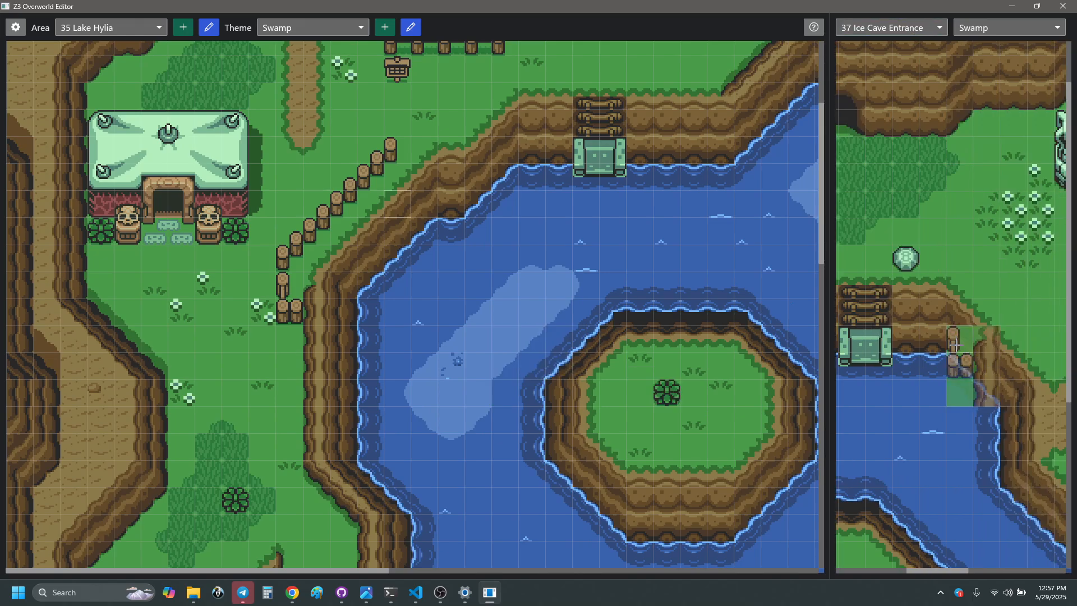
scroll(954, 345, down, 8)
scroll(951, 346, left, 2)
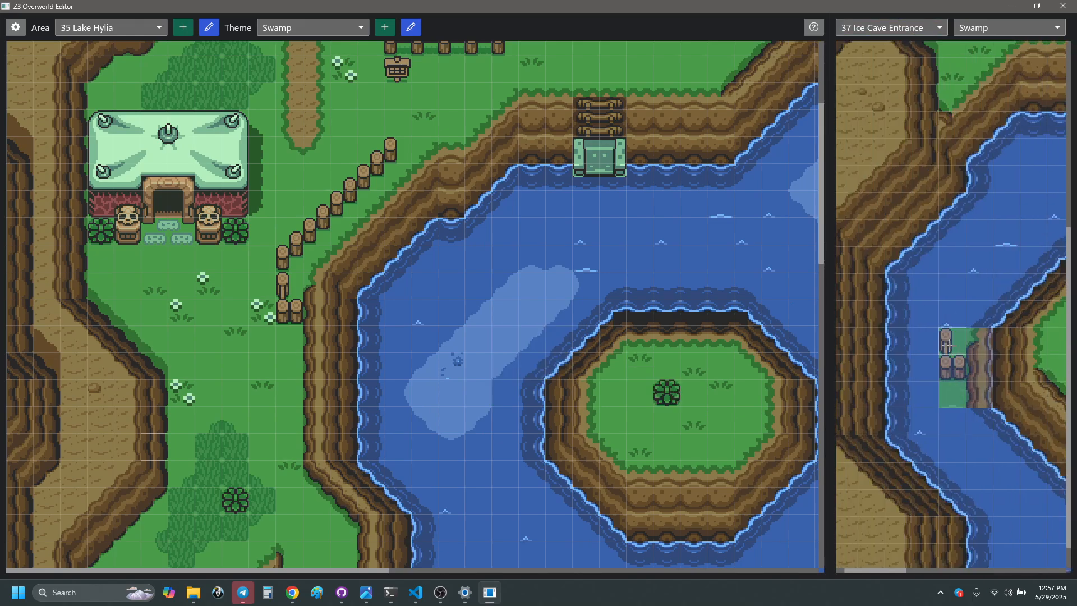
scroll(948, 345, right, 6)
scroll(948, 345, down, 1)
scroll(968, 452, right, 7)
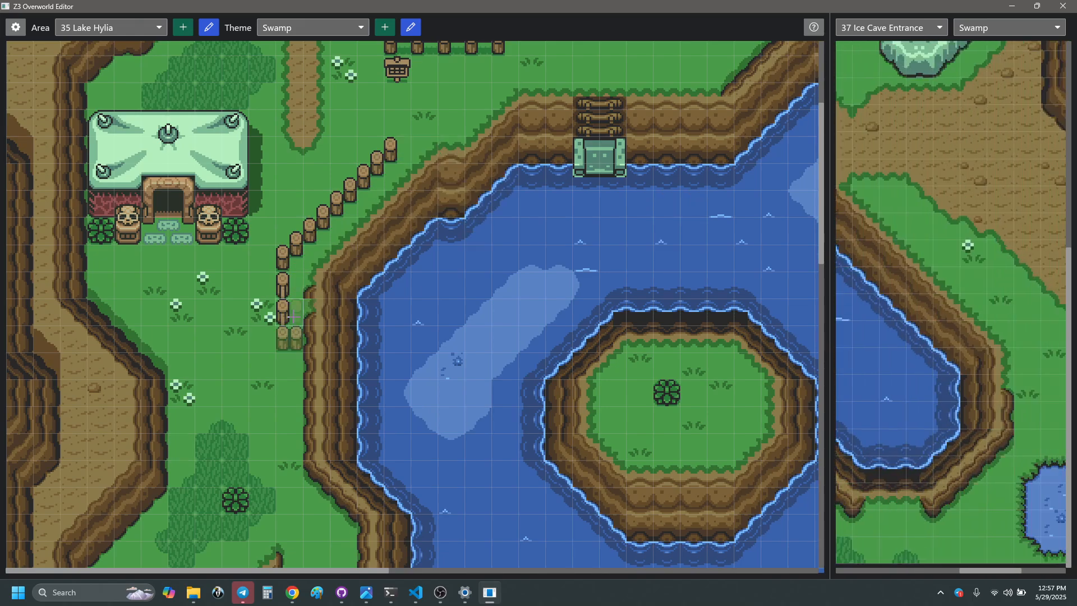
scroll(359, 202, up, 3)
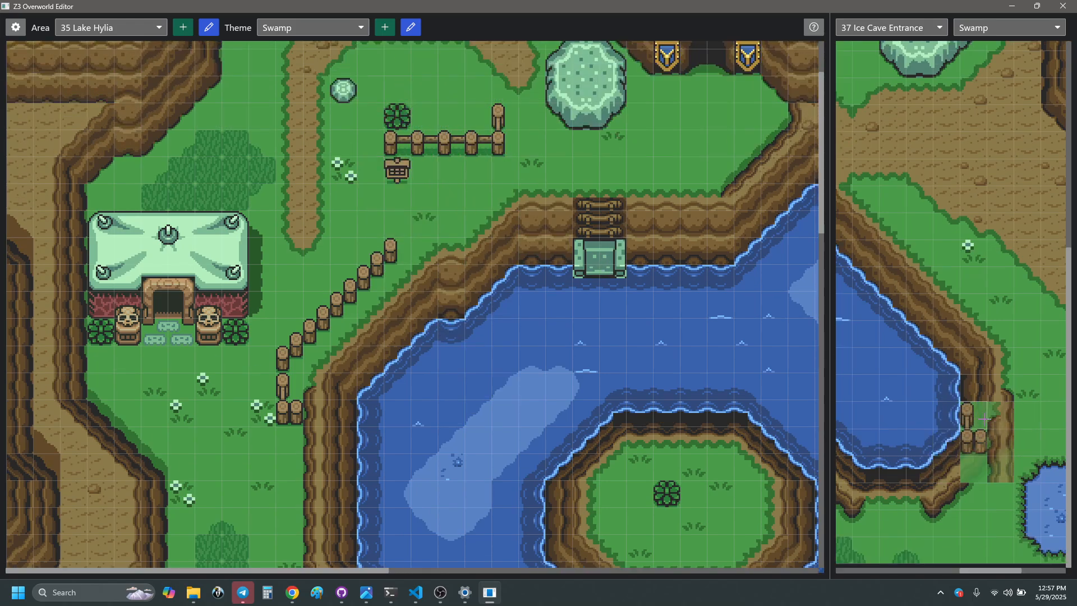
scroll(984, 417, left, 5)
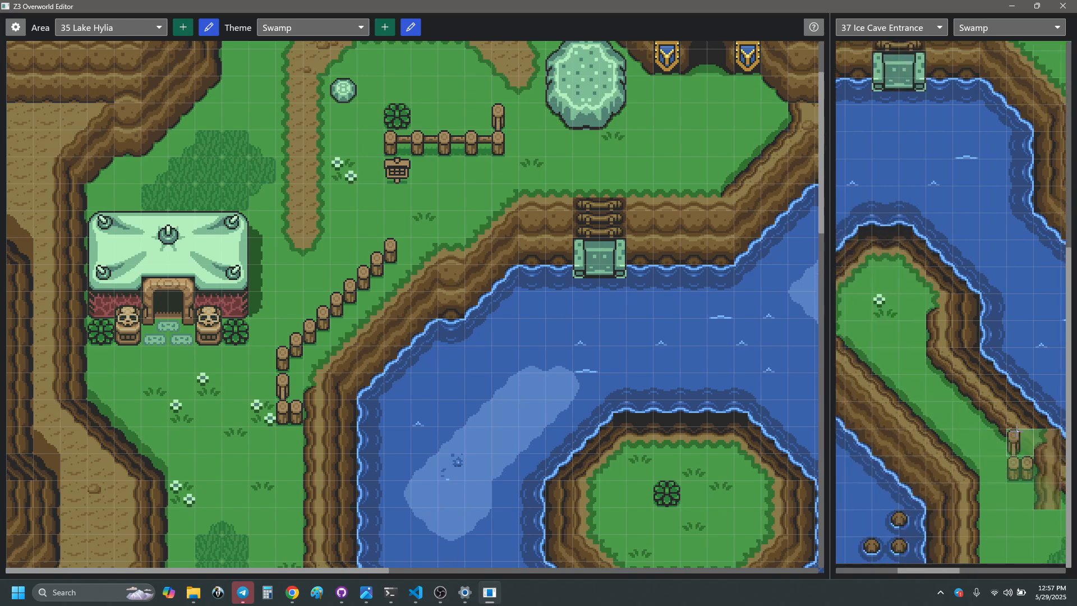
scroll(1017, 430, right, 2)
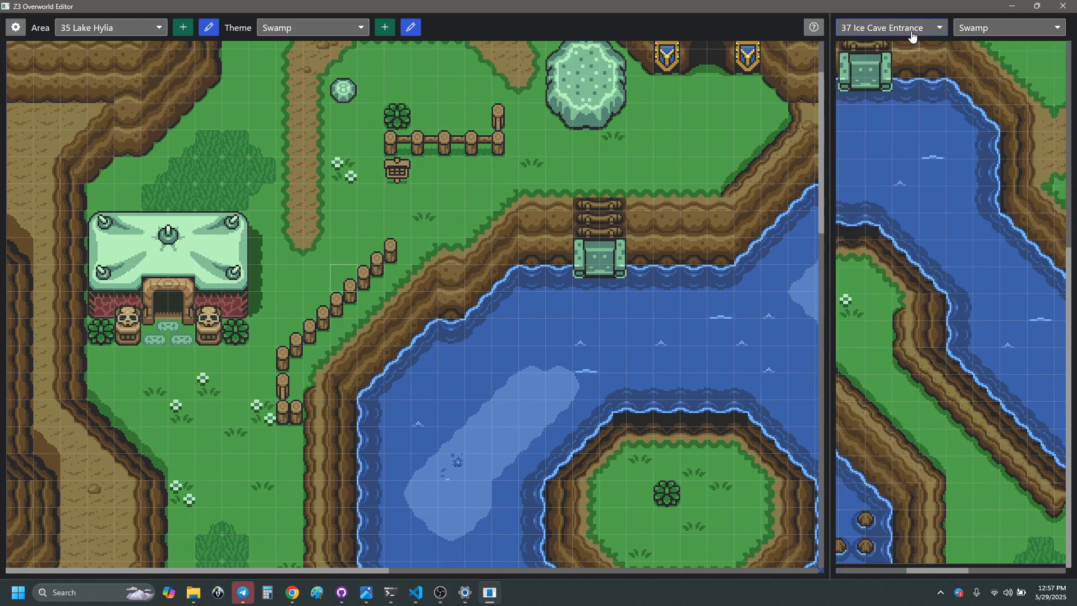
- Show 12 Sanctuary Pond in the reference view and examine the cliff edges around its pond
click(913, 28)
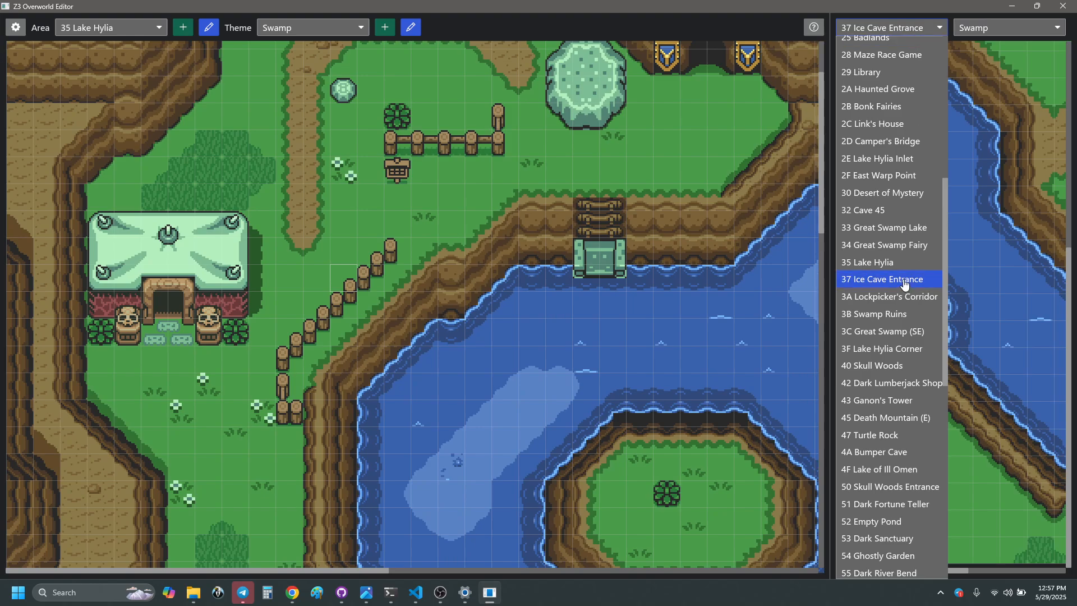
scroll(901, 283, up, 4)
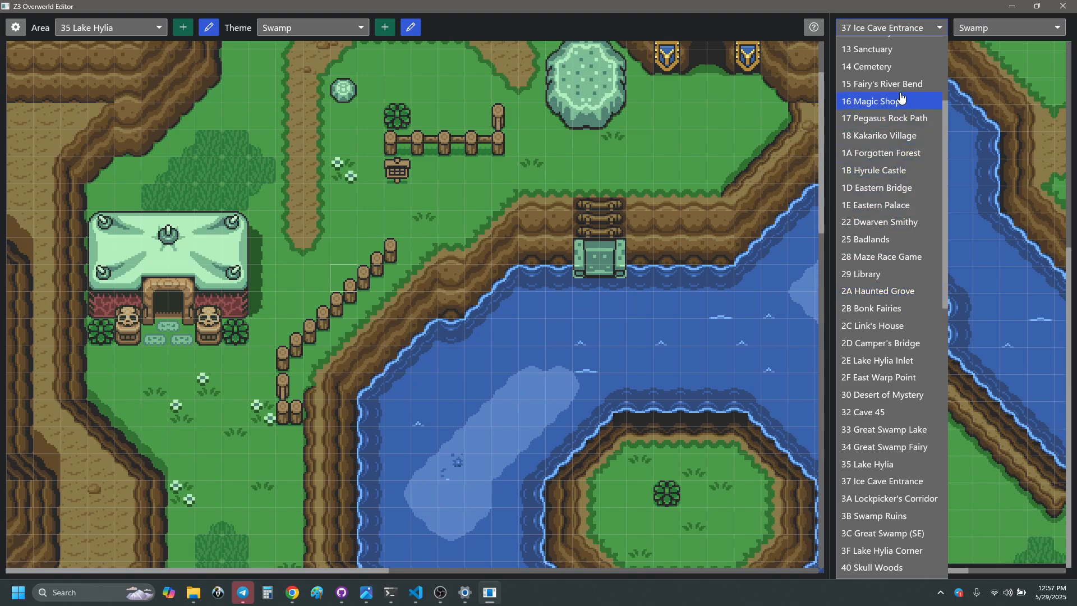
scroll(898, 281, up, 2)
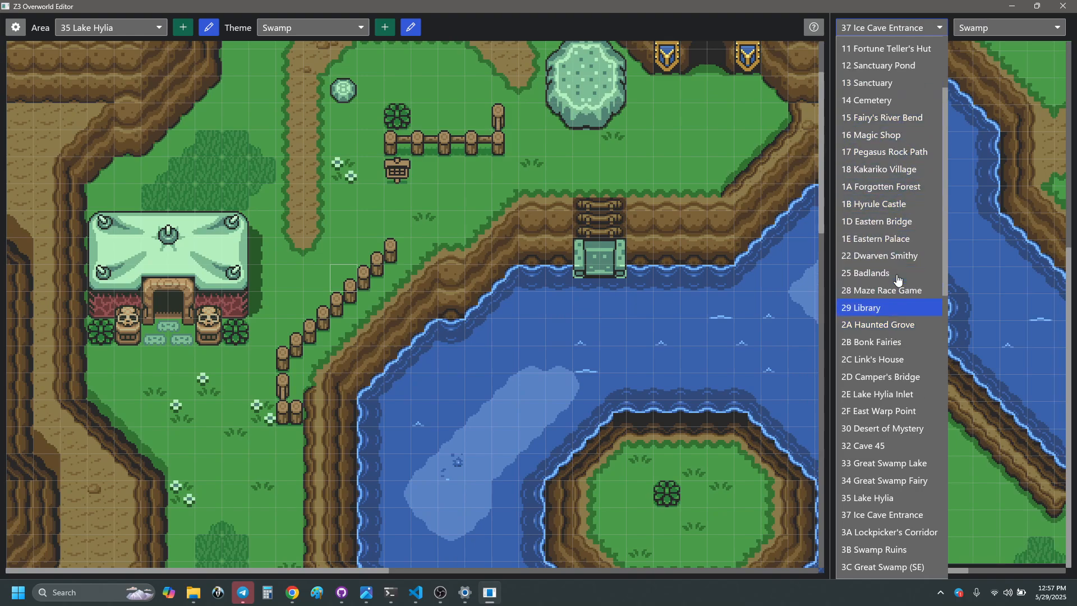
click(897, 104)
scroll(966, 387, left, 3)
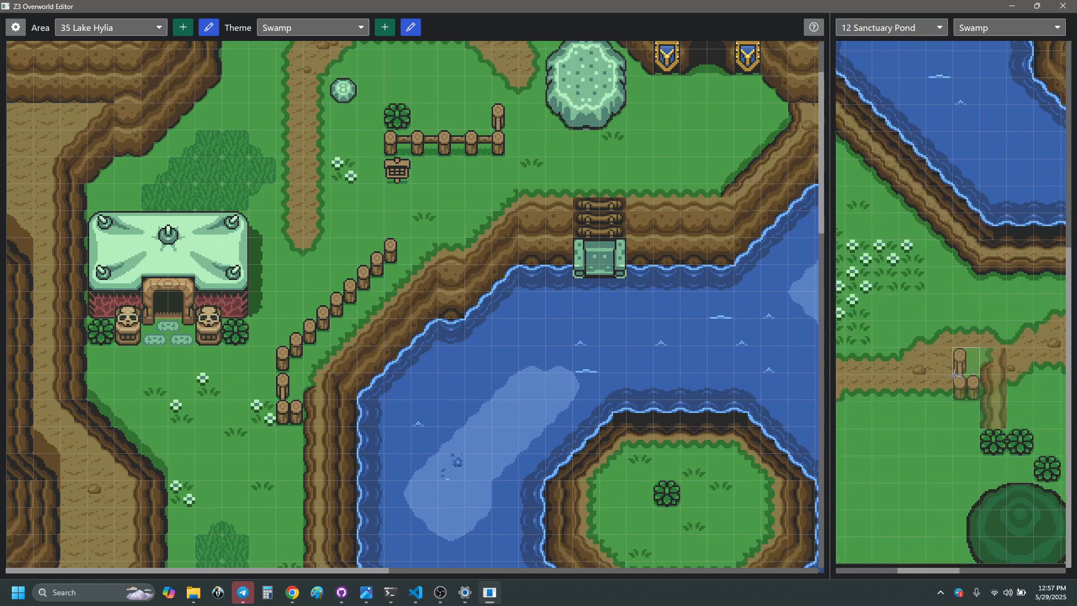
scroll(960, 364, up, 7)
scroll(960, 356, up, 1)
scroll(960, 356, left, 3)
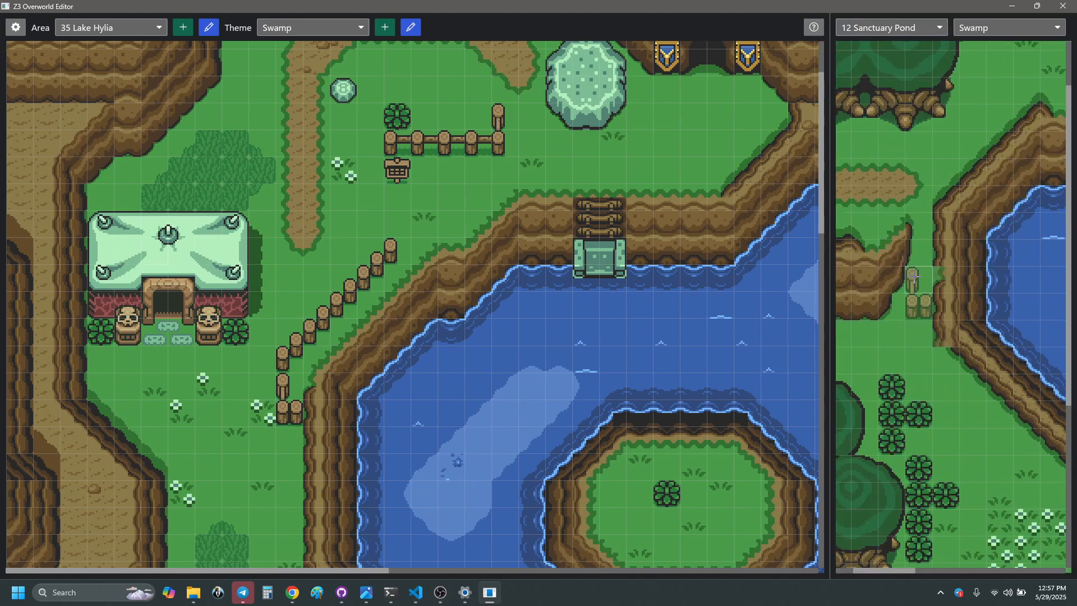
- Replace the fenced slope east of the house with a diagonal cliff edge and peak copied from 12 Sanctuary Pond, with matching grass shading
right_drag(945, 172, 980, 216)
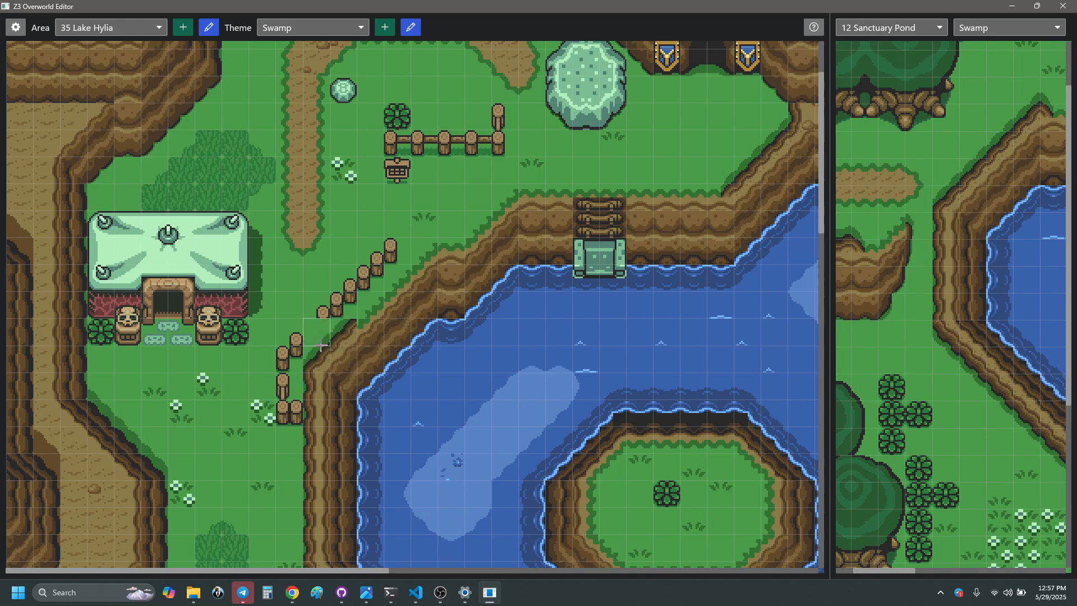
scroll(985, 264, right, 1)
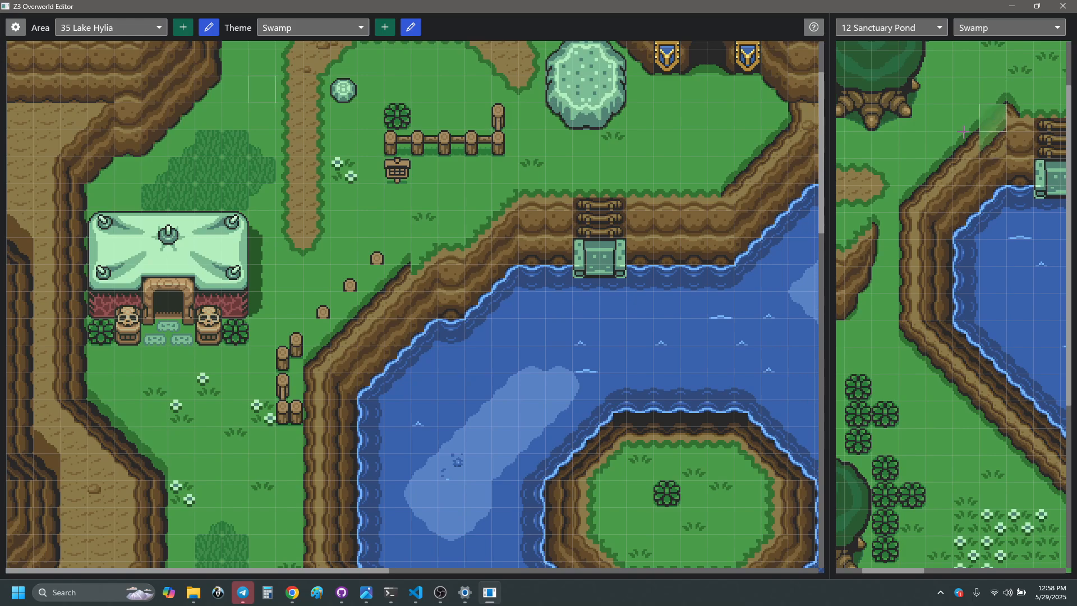
click(423, 228)
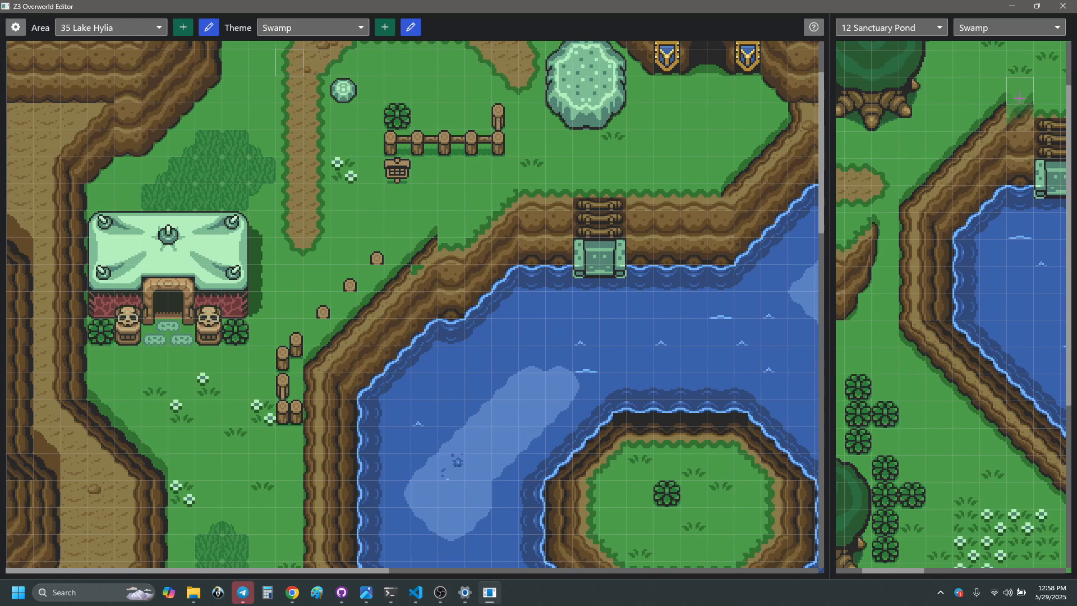
click(454, 222)
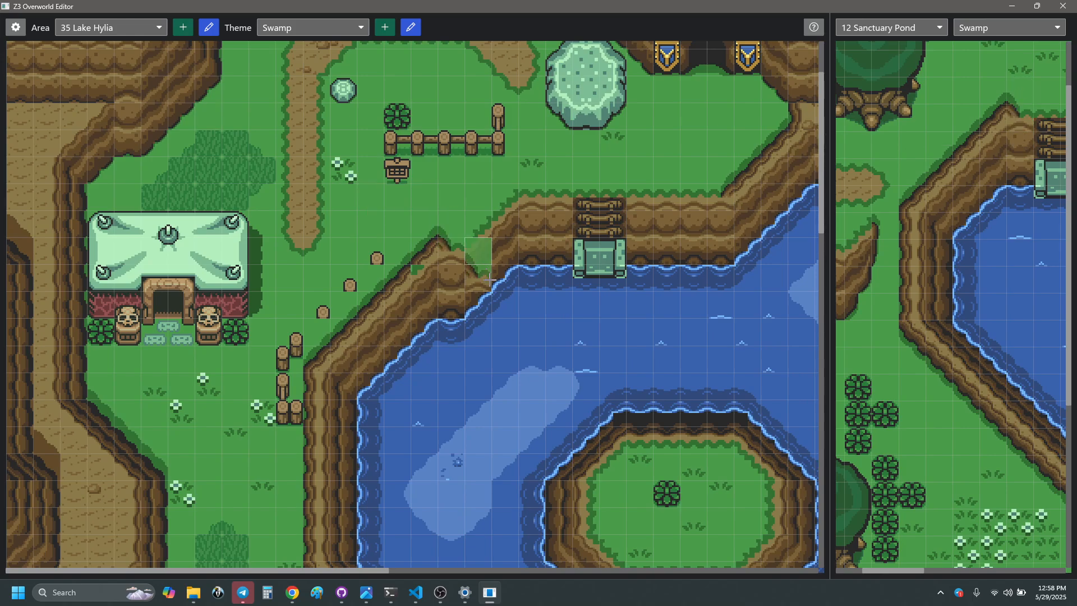
right_click(404, 302)
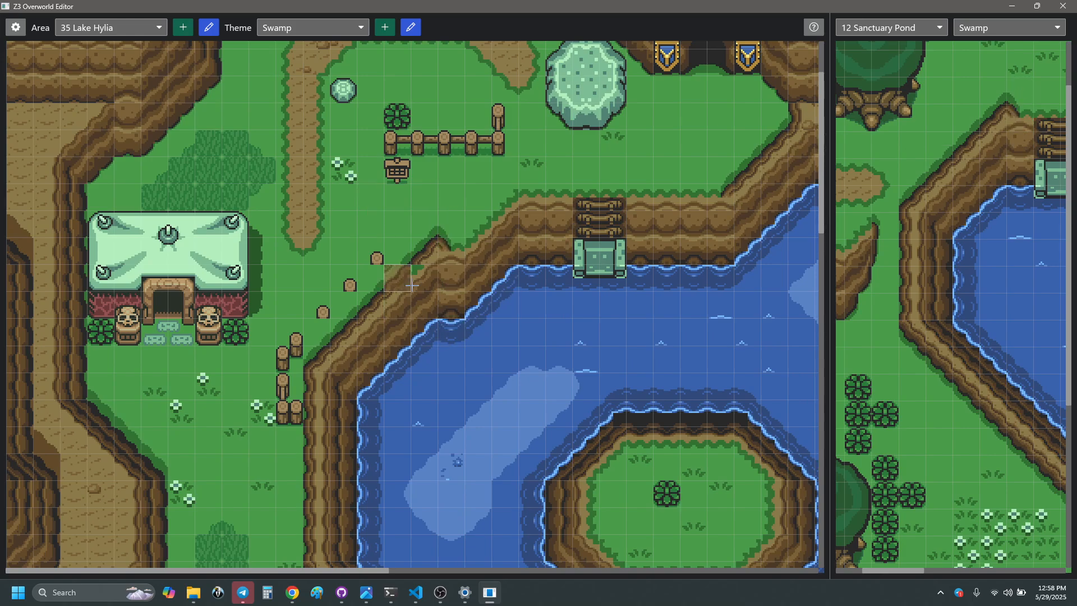
click(420, 280)
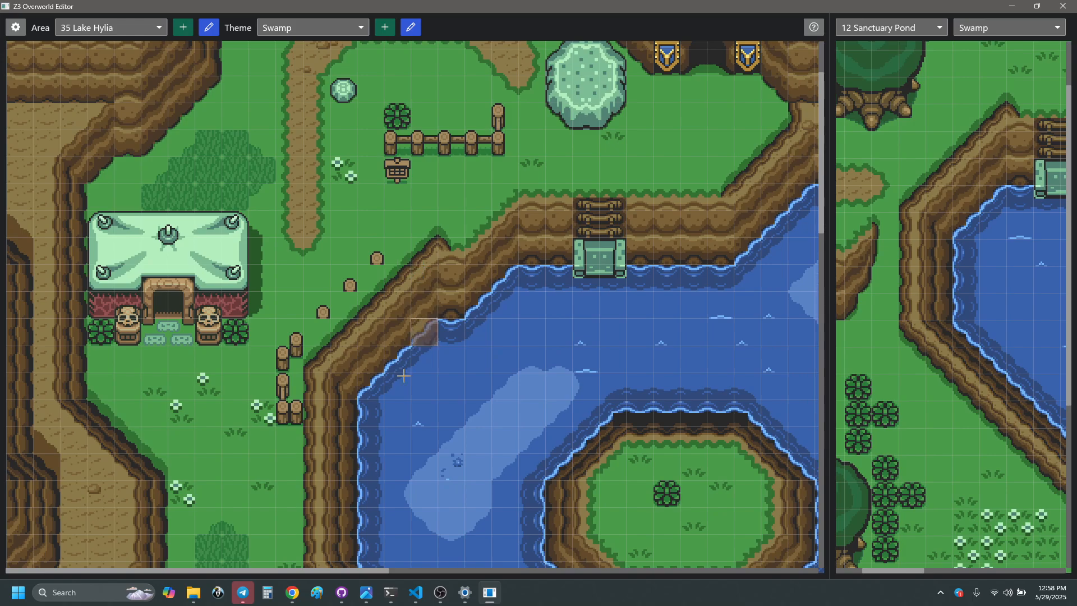
- Replace the remaining fence posts beside the cliff with plain grass
right_click(378, 236)
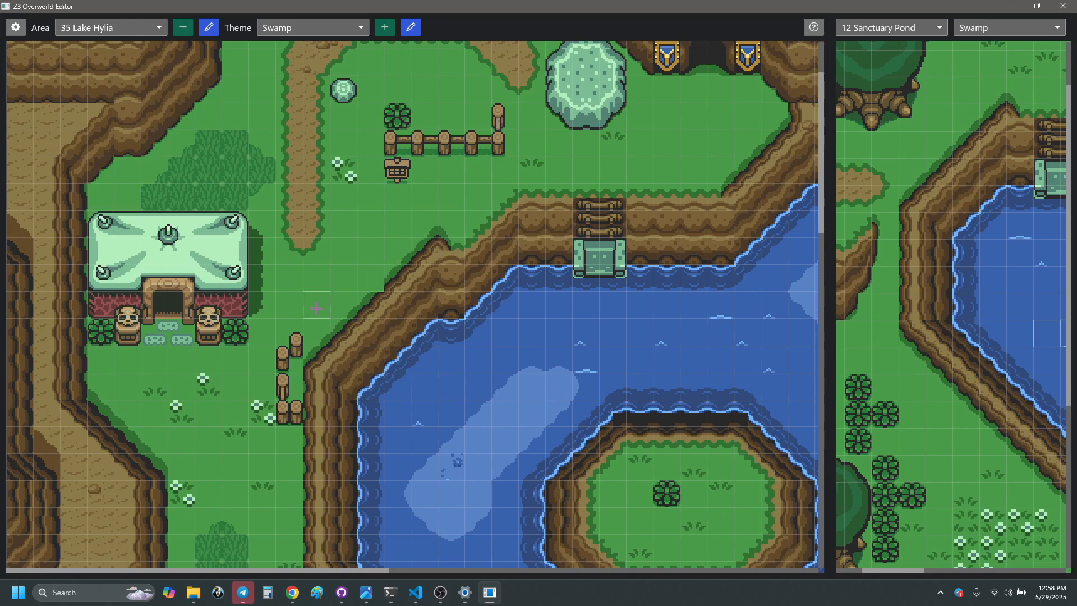
drag(290, 339, 289, 415)
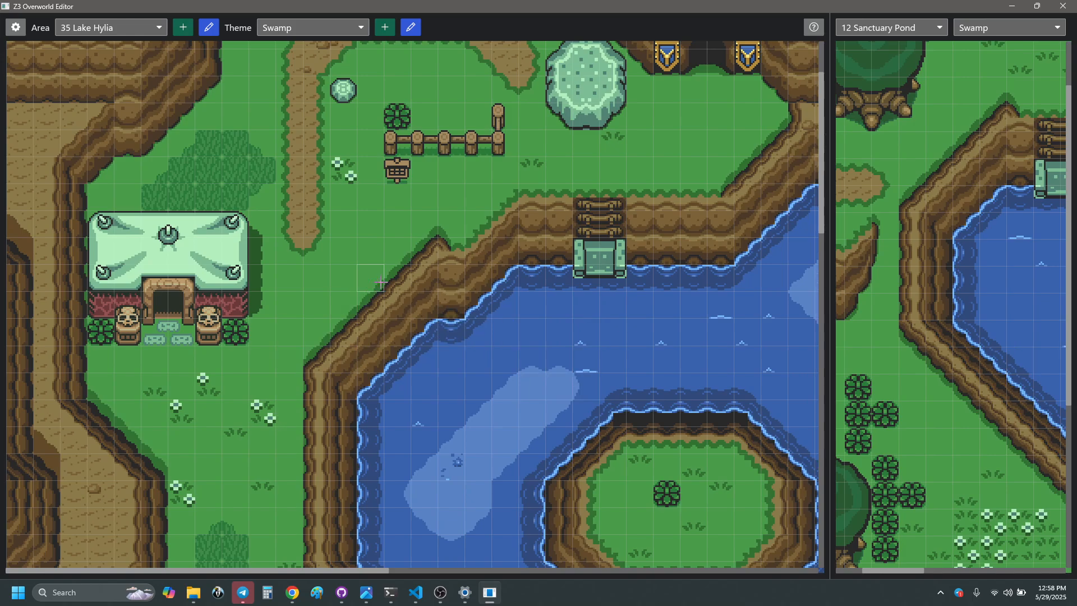
- Paint a one-tile-wide strip of dark tall grass along the cliff's west side, southeast of the house
scroll(381, 282, down, 8)
scroll(589, 384, up, 7)
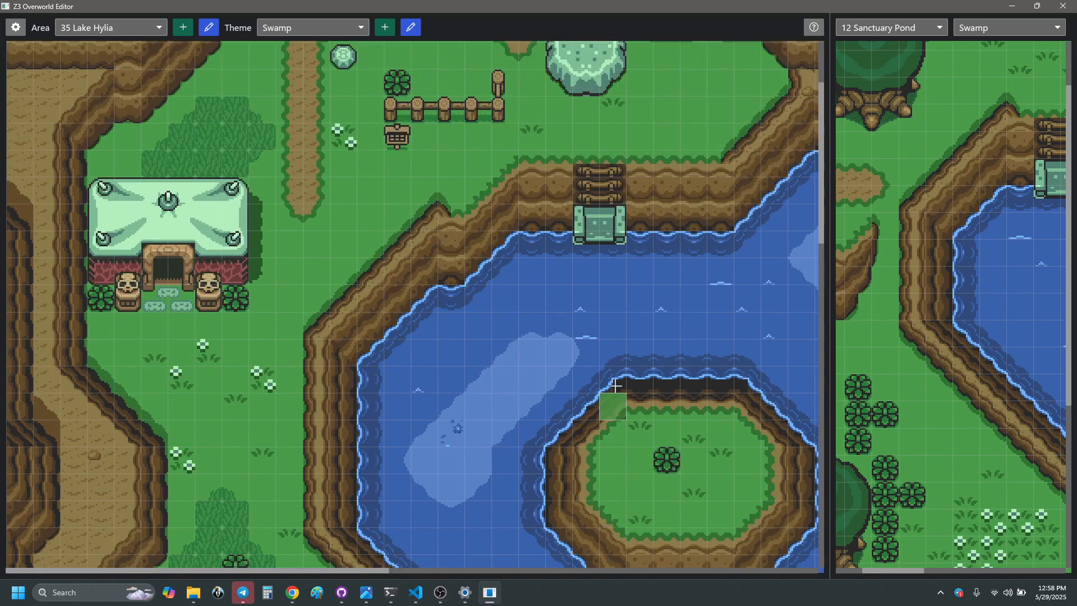
scroll(616, 385, up, 1)
scroll(616, 385, down, 6)
scroll(290, 396, down, 2)
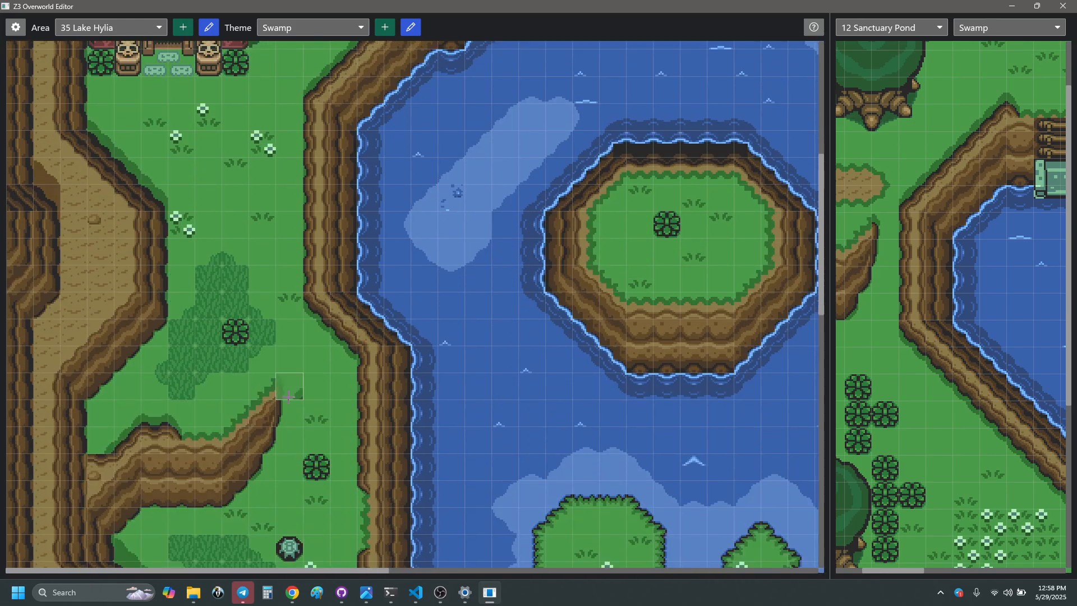
scroll(357, 386, up, 4)
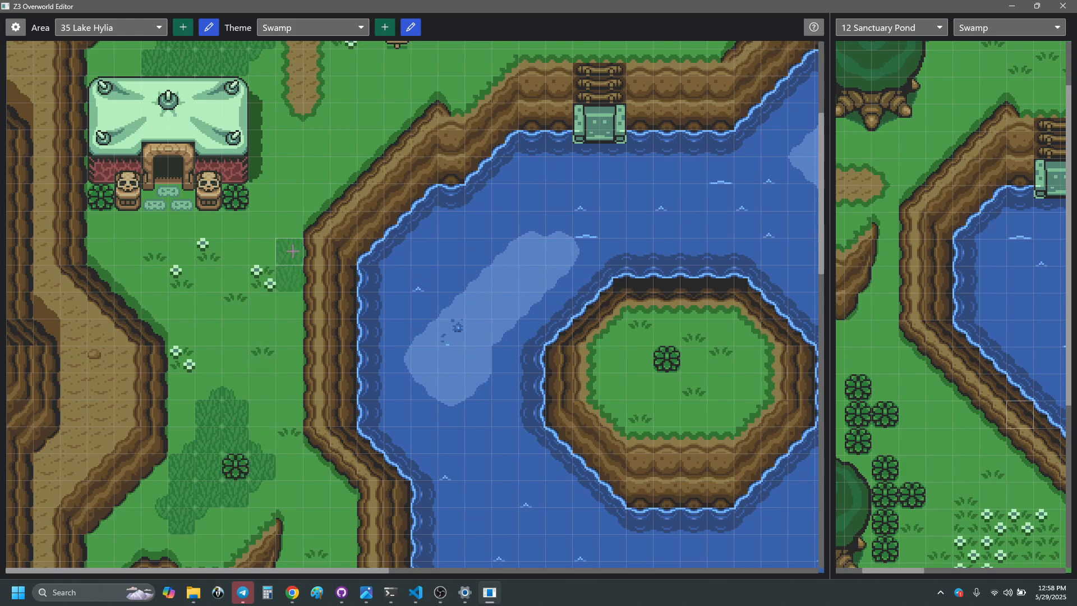
drag(292, 255, 292, 310)
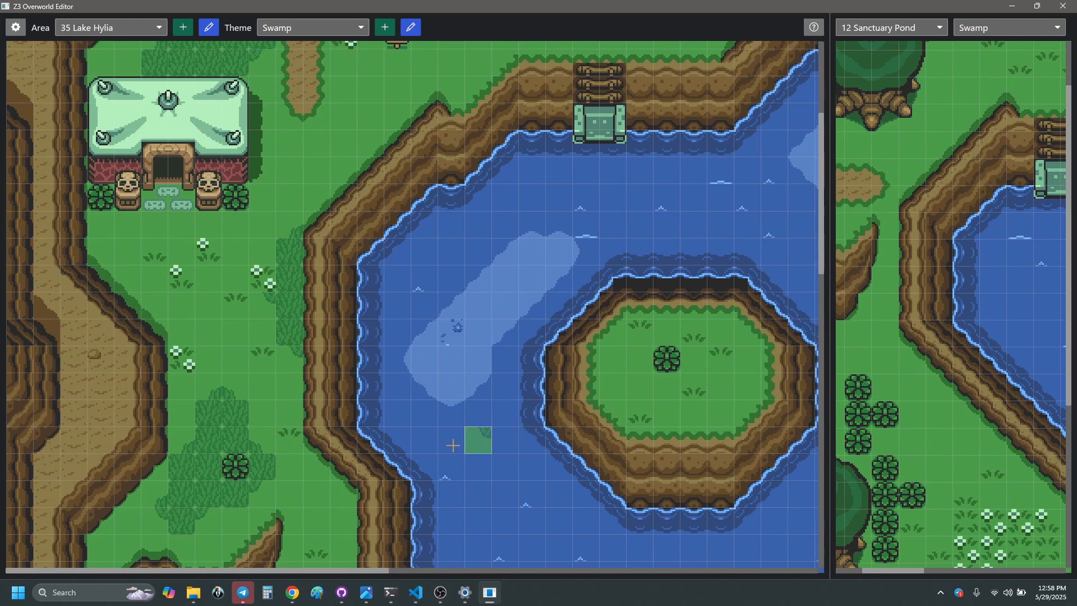
scroll(406, 381, down, 3)
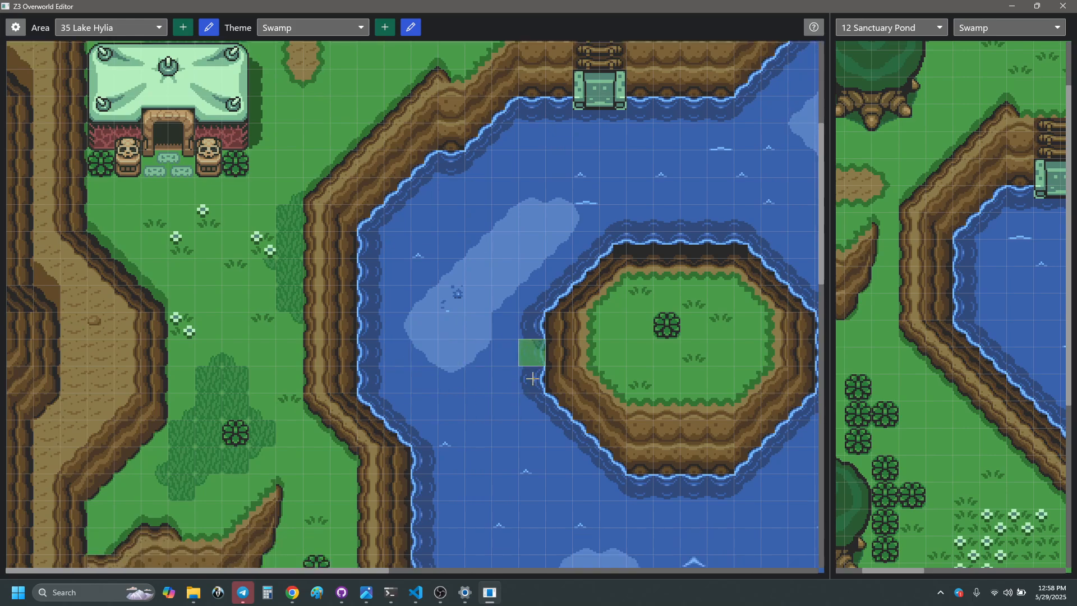
scroll(402, 372, up, 1)
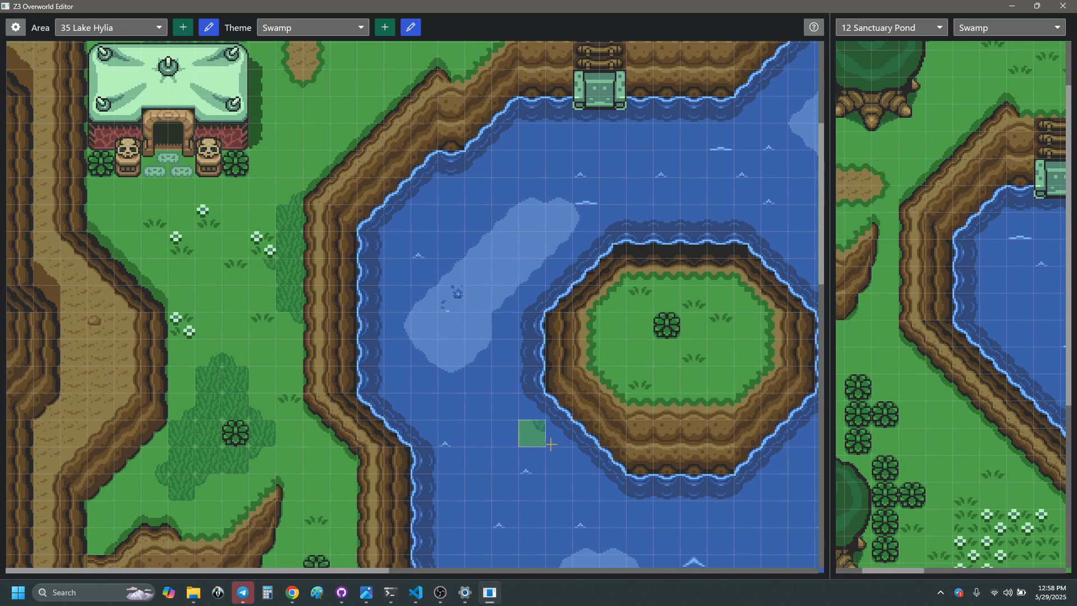
scroll(552, 444, up, 4)
scroll(552, 444, down, 3)
scroll(552, 444, down, 1)
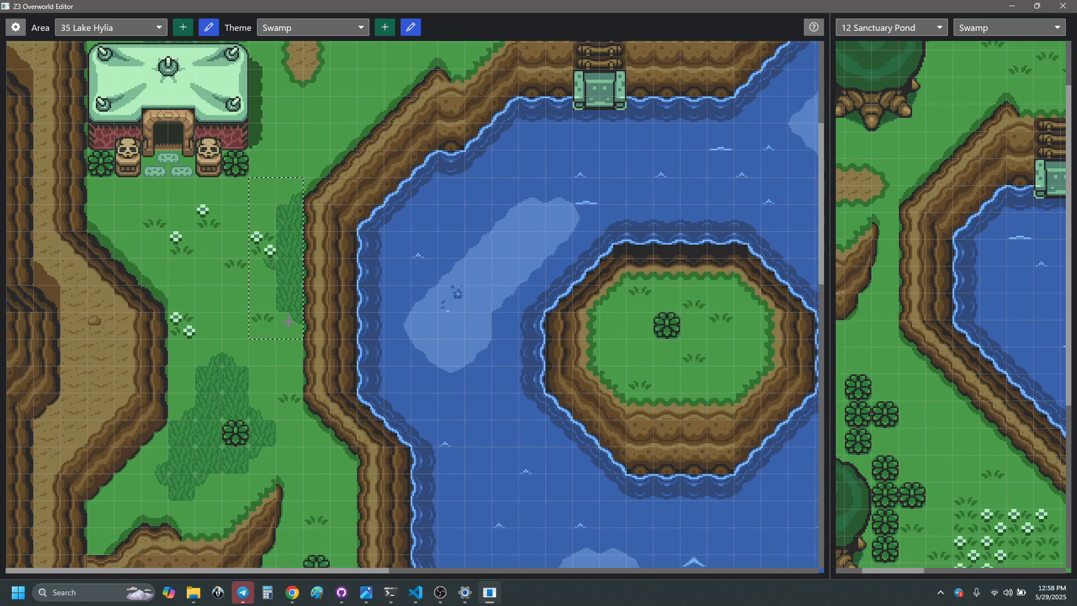
right_drag(300, 239, 290, 325)
click(316, 136)
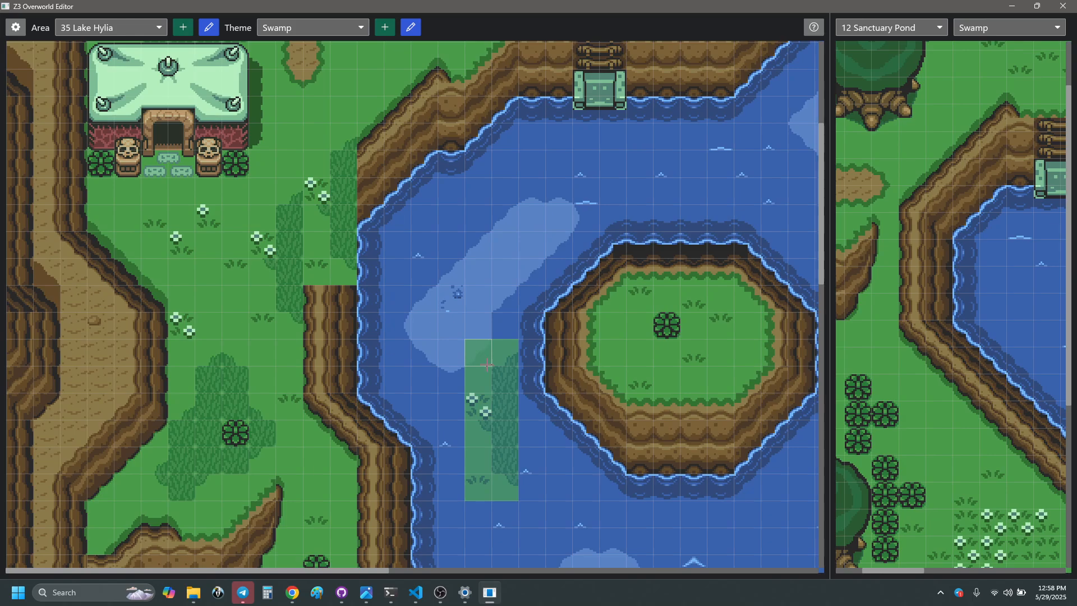
key(ctrl+z)
- Remove the curved end of the dirt path near the large green rock and round off the shortened path
right_drag(513, 227, 516, 223)
scroll(601, 332, up, 8)
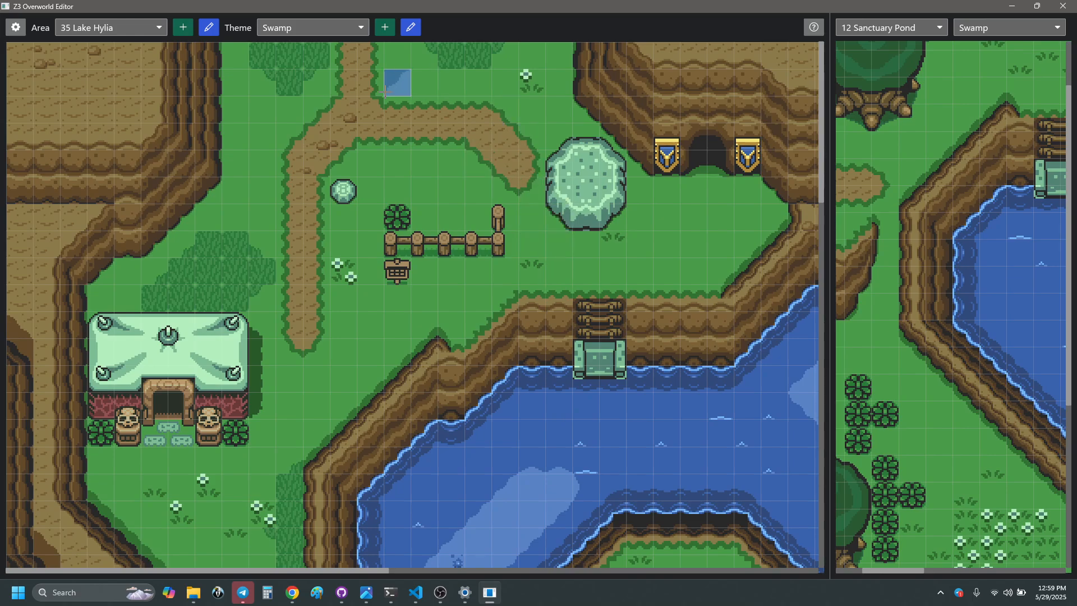
scroll(521, 185, down, 5)
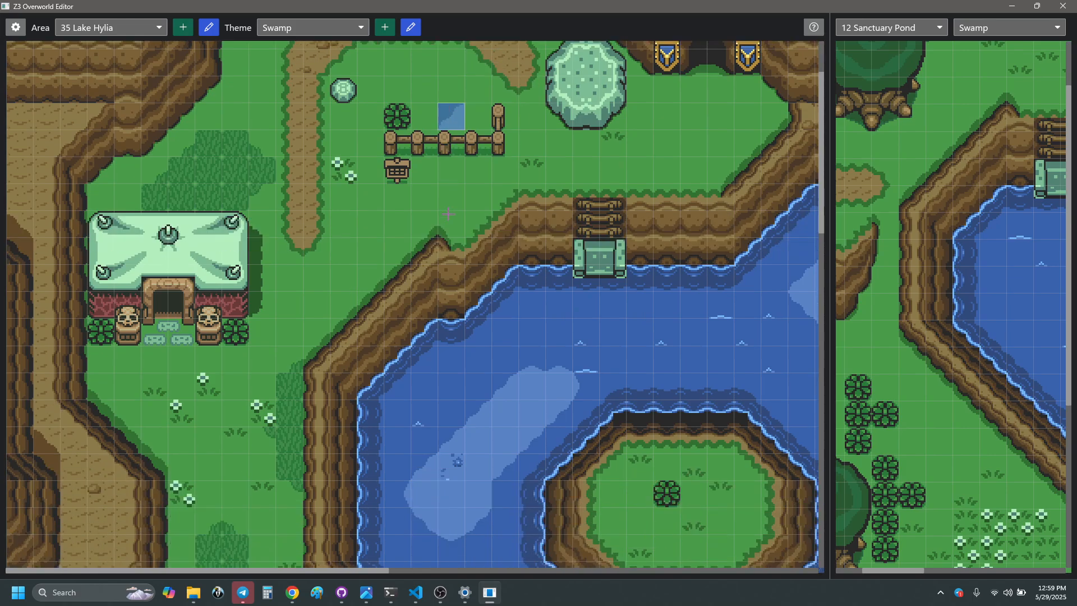
scroll(234, 330, up, 5)
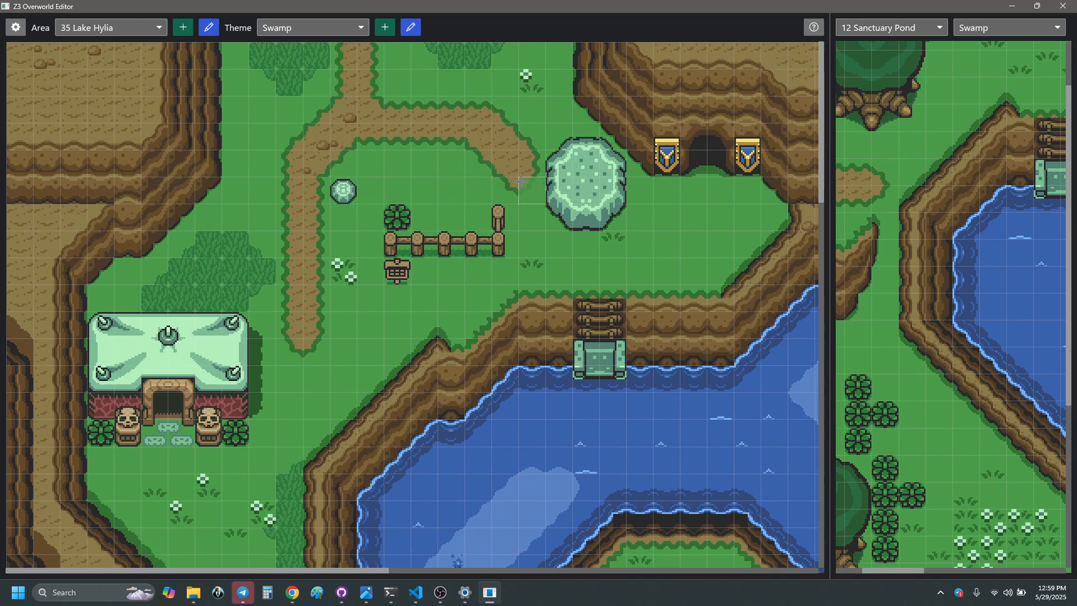
mouse_move(509, 181)
mouse_down()
mouse_move(499, 115)
mouse_move(480, 157)
mouse_up()
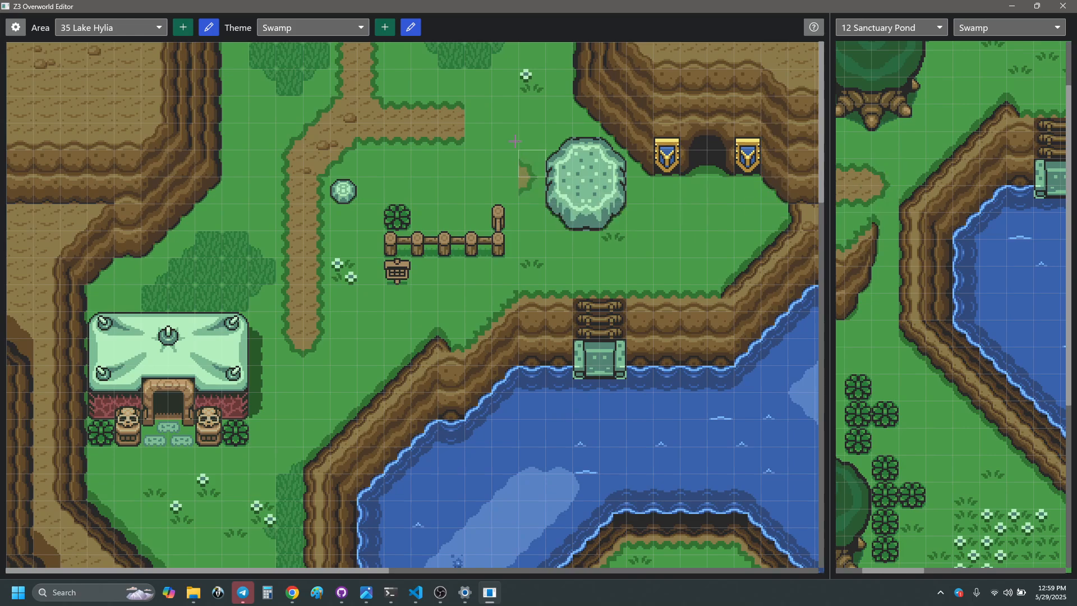
click(479, 112)
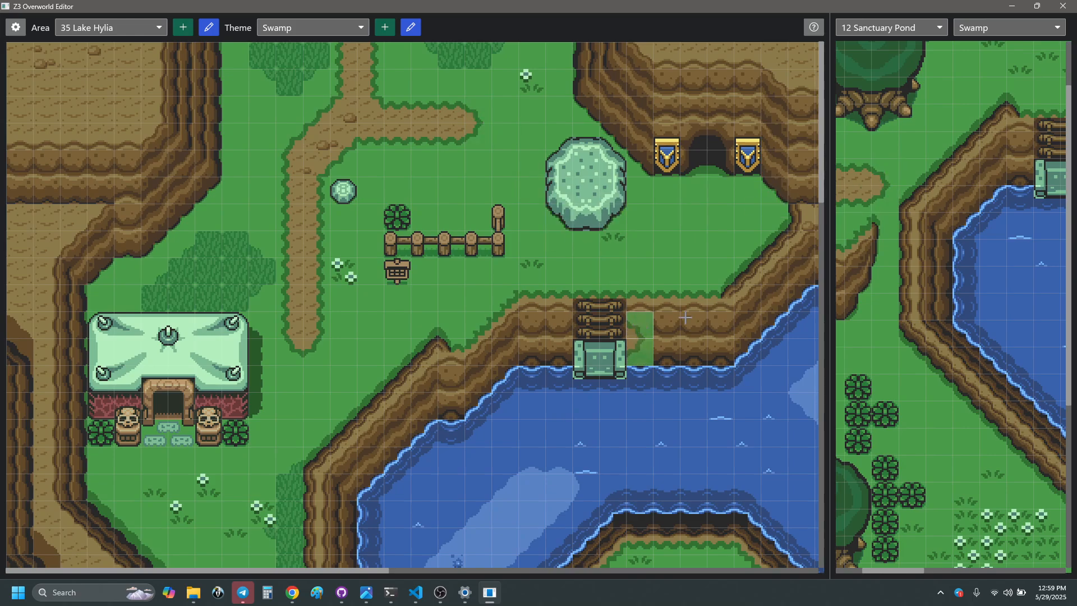
- Finish the dirt path with a short southward hook, consulting the path edges in 12 Sanctuary Pond for matching tiles
scroll(973, 289, right, 10)
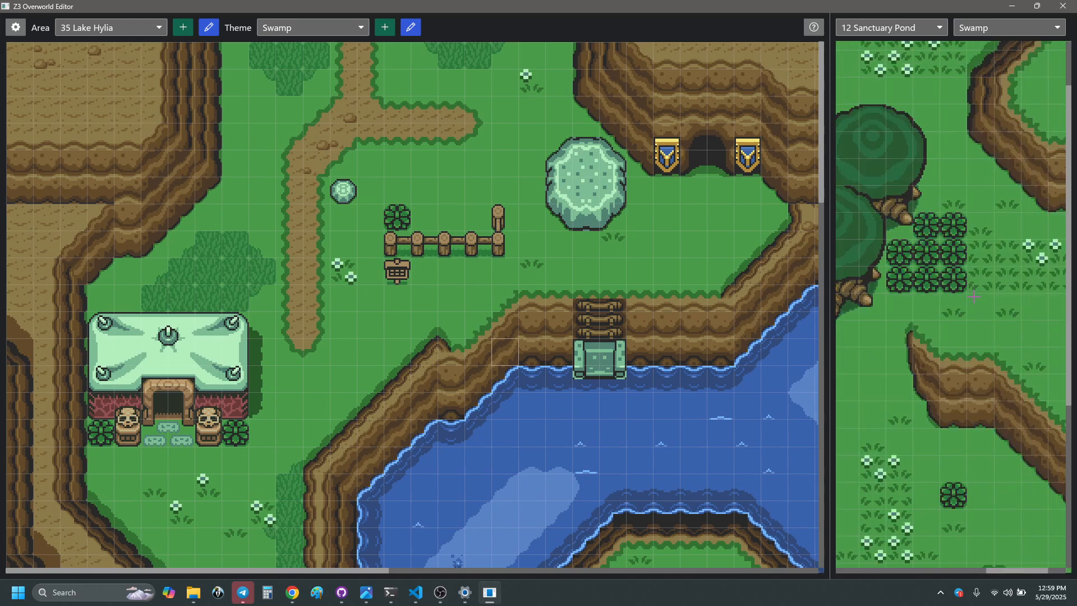
scroll(974, 296, down, 5)
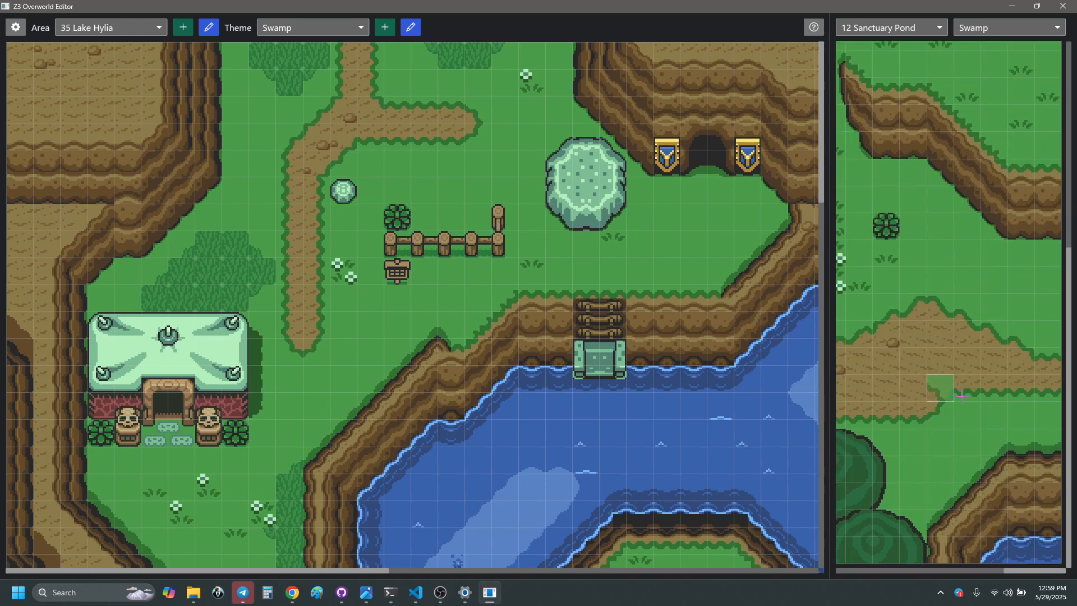
scroll(984, 412, left, 5)
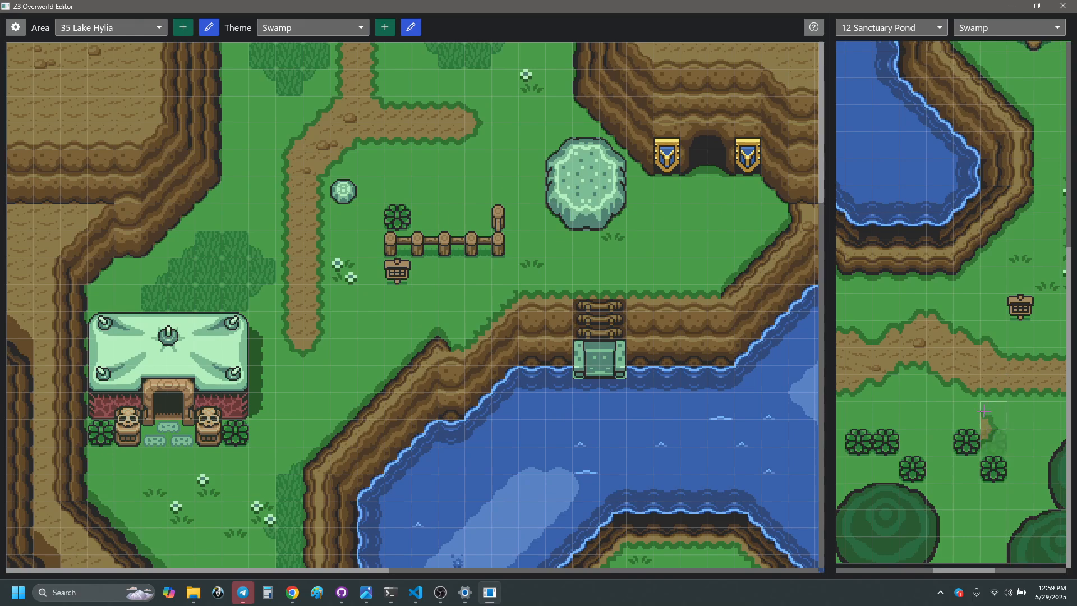
scroll(984, 411, right, 4)
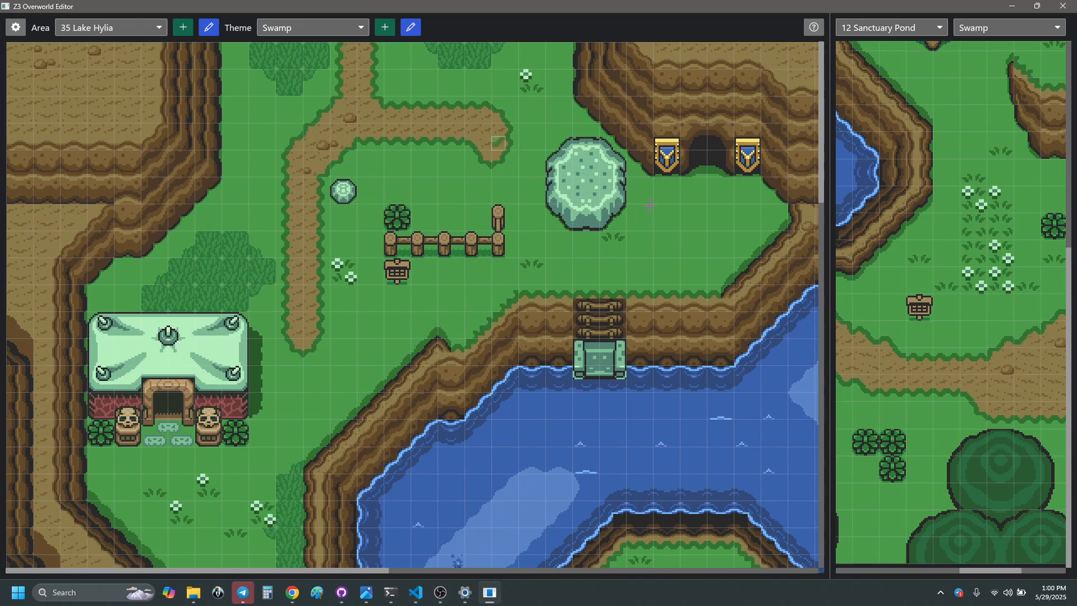
scroll(971, 392, left, 3)
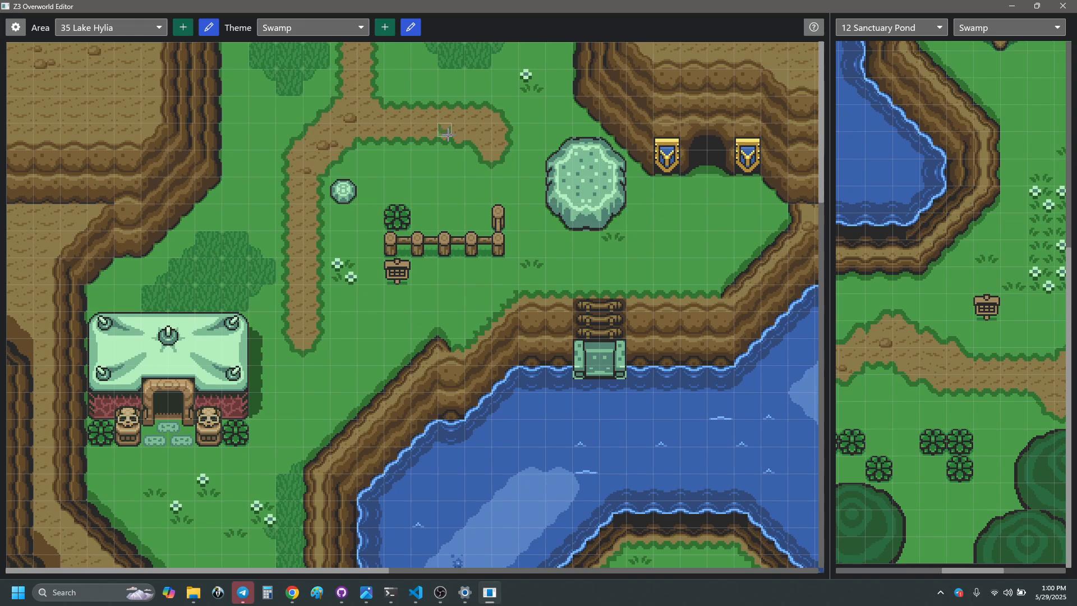
right_drag(484, 165, 484, 165)
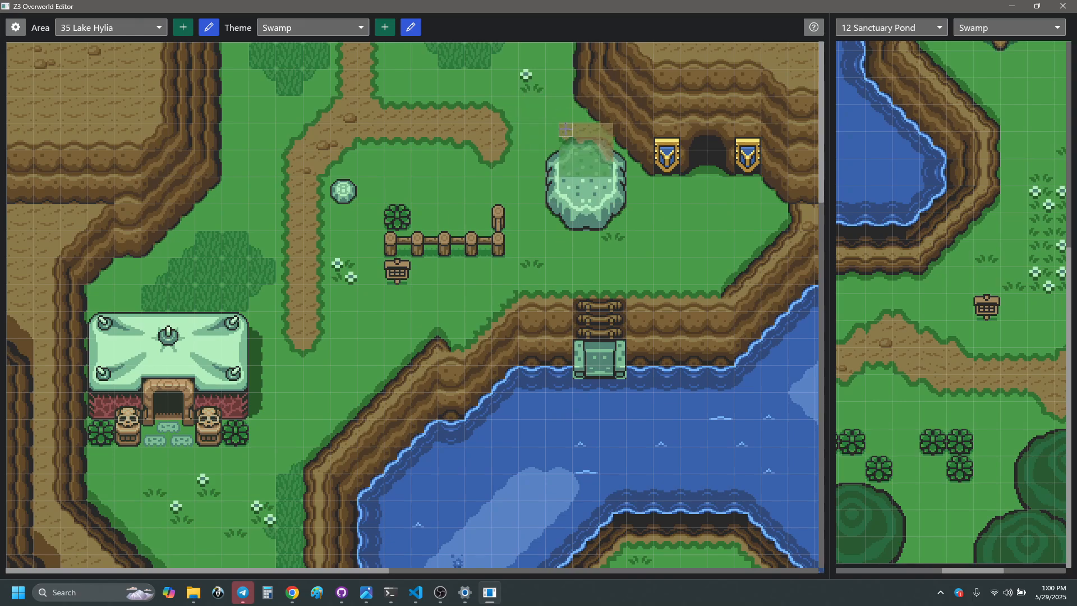
- Review Lake Hylia's western shore, southern cliffs and central cave island for spots that still need changes
scroll(634, 256, down, 1)
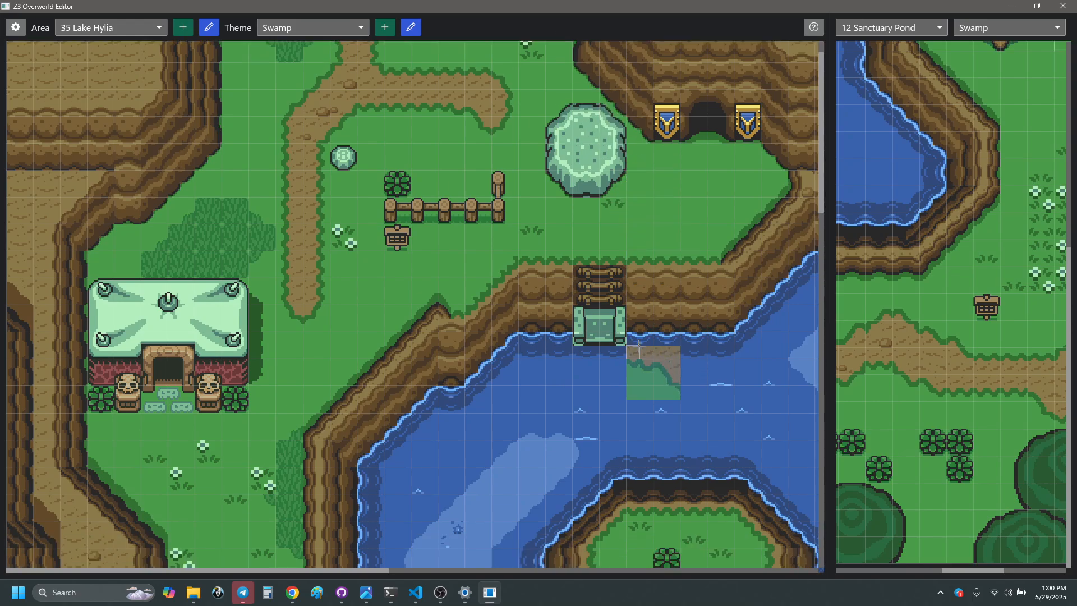
scroll(644, 393, down, 13)
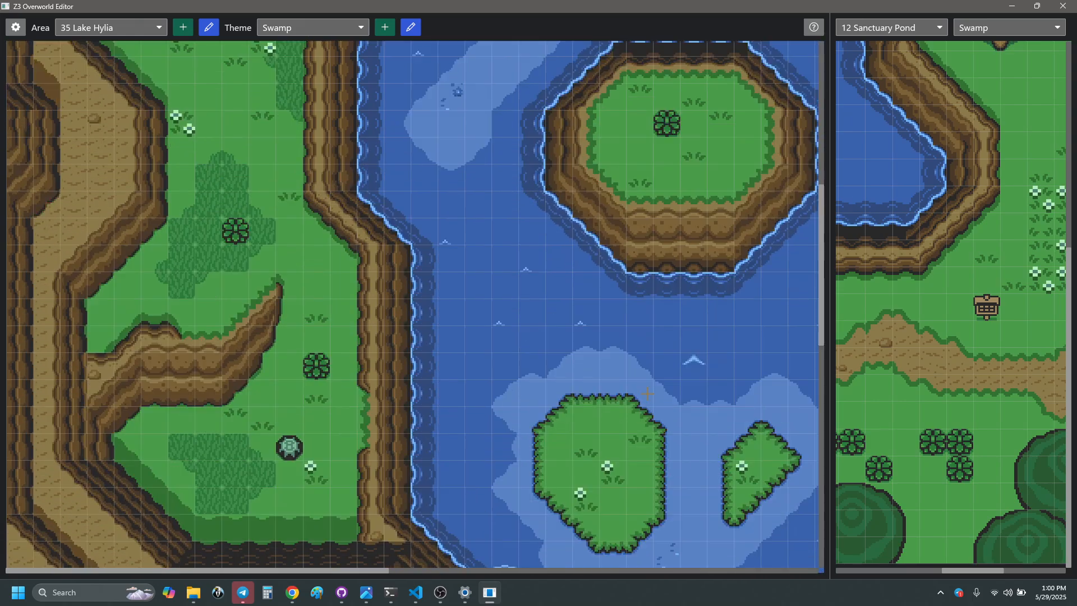
scroll(646, 392, up, 14)
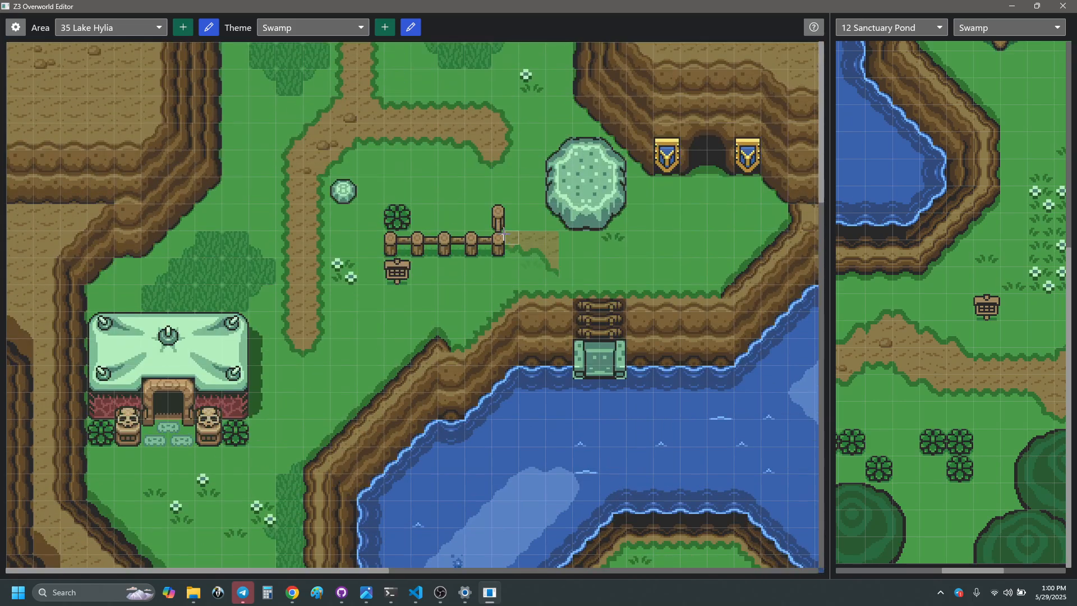
scroll(590, 411, down, 20)
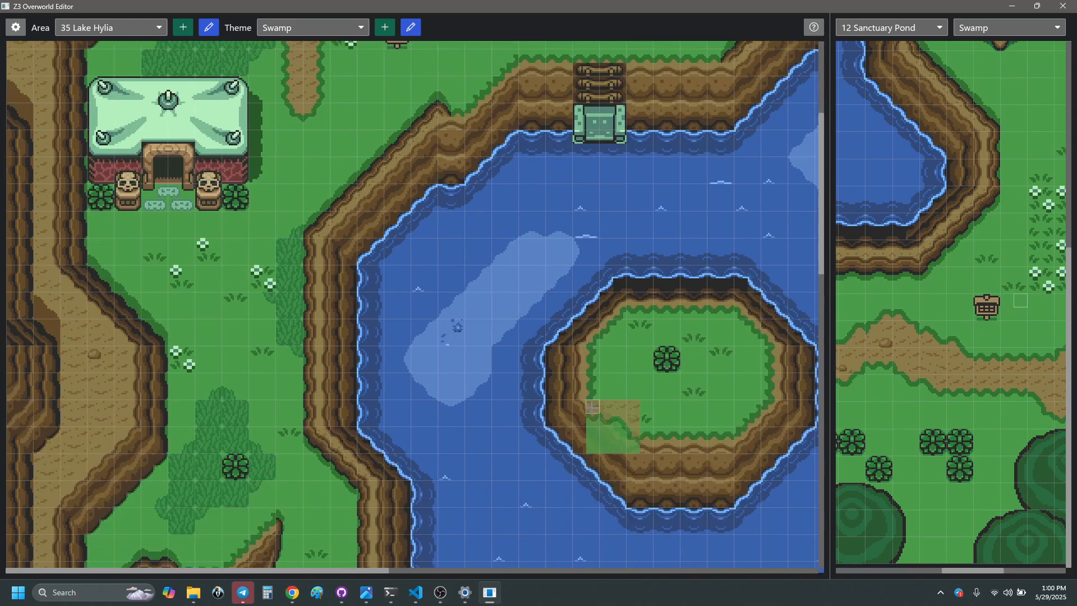
scroll(636, 440, down, 8)
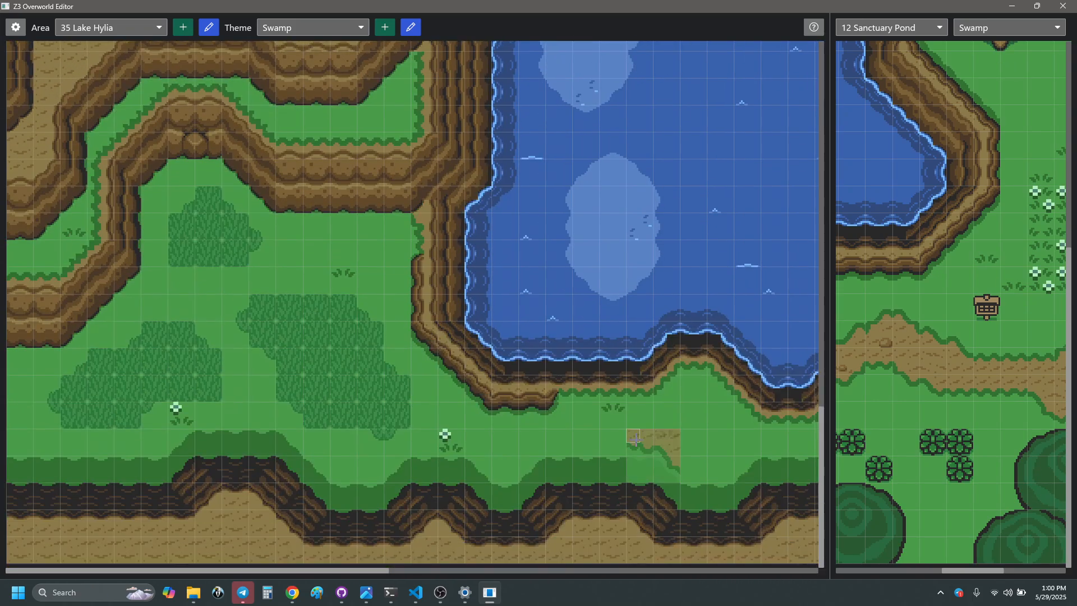
scroll(617, 440, right, 15)
scroll(600, 441, right, 10)
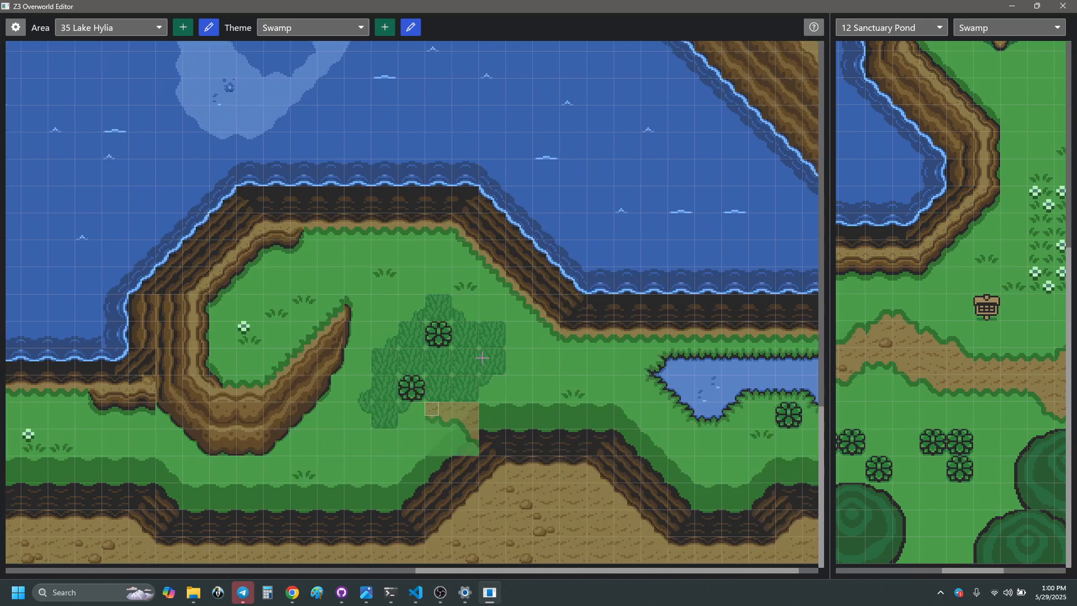
scroll(640, 371, right, 1)
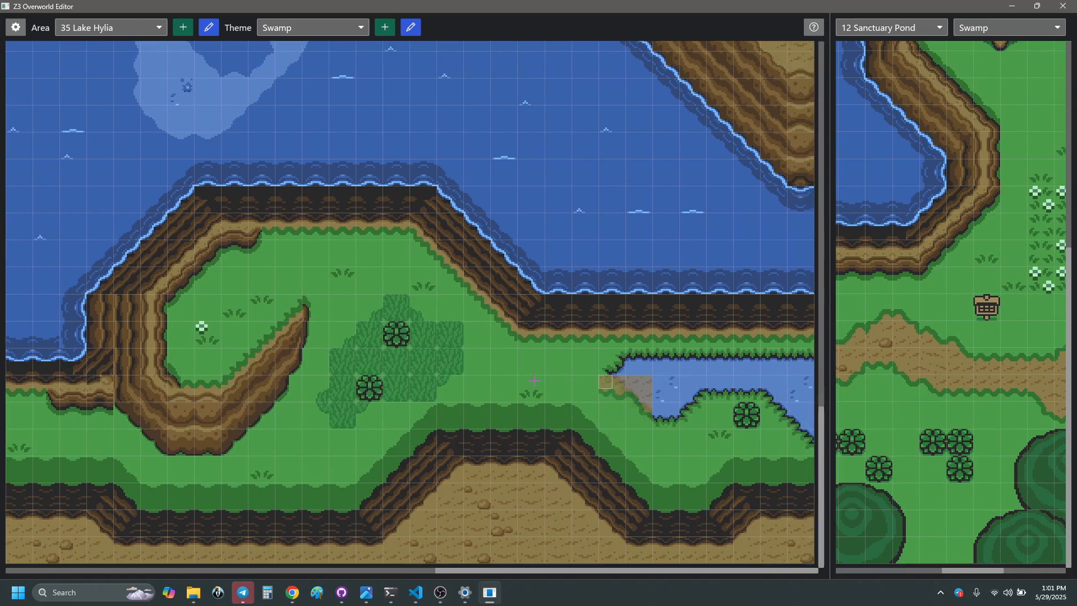
scroll(428, 385, up, 12)
scroll(428, 386, down, 1)
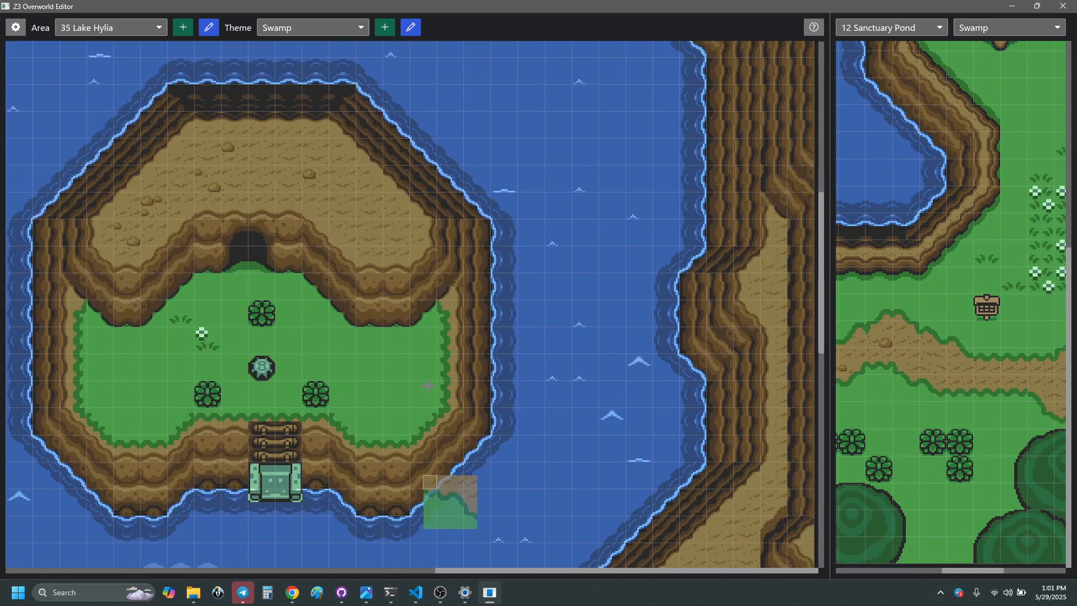
- Check Lake Hylia's cave island and northwestern shore once more, and open the 37 Ice Cave Entrance area for editing
scroll(428, 386, up, 1)
scroll(428, 386, down, 1)
scroll(512, 403, left, 10)
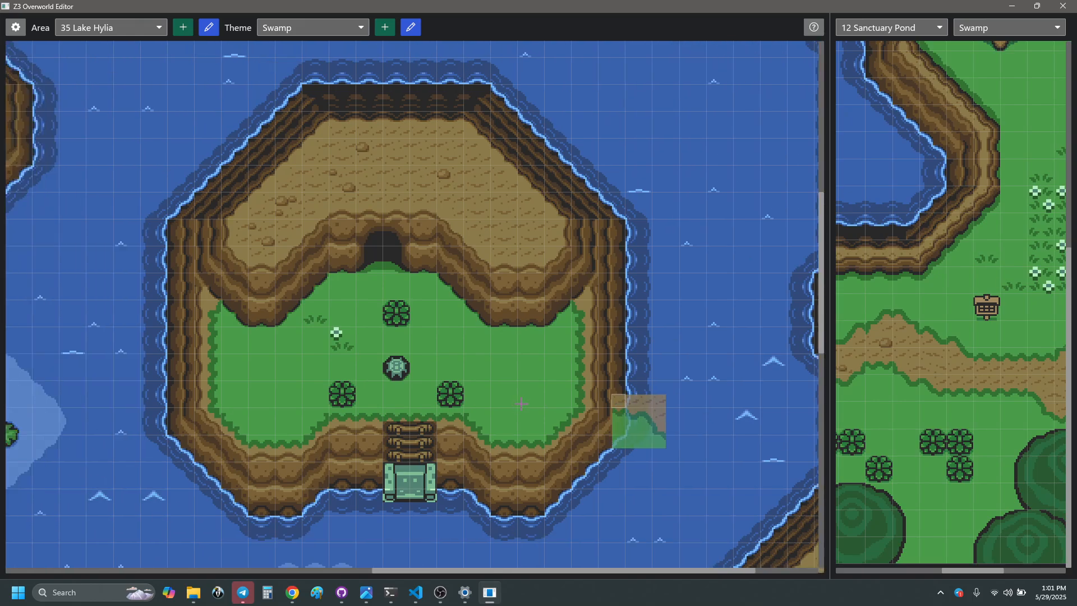
scroll(477, 391, up, 12)
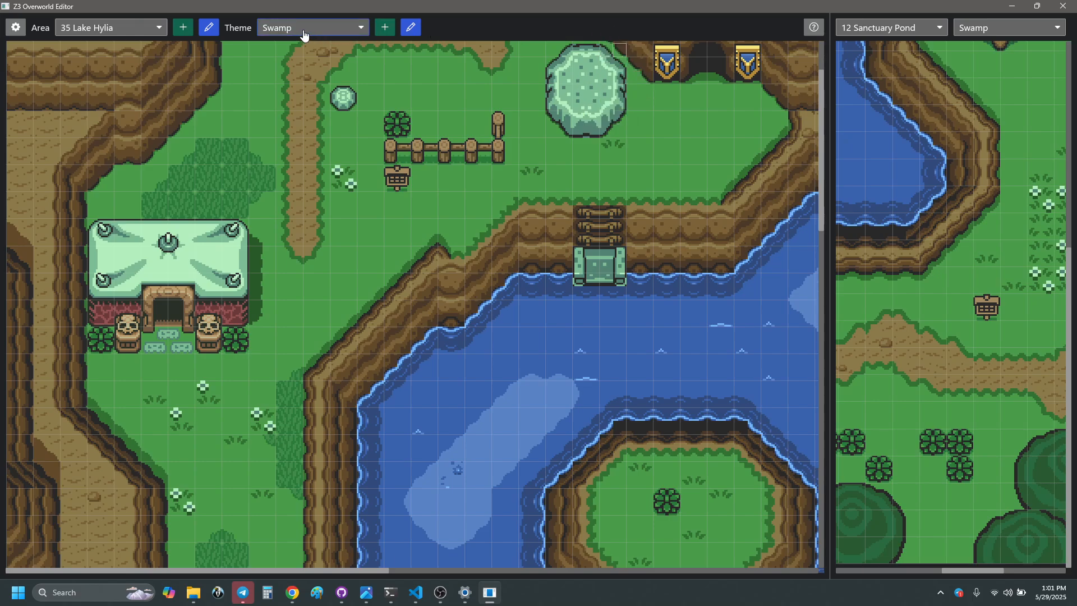
click(148, 32)
click(148, 32)
scroll(149, 33, down, 2)
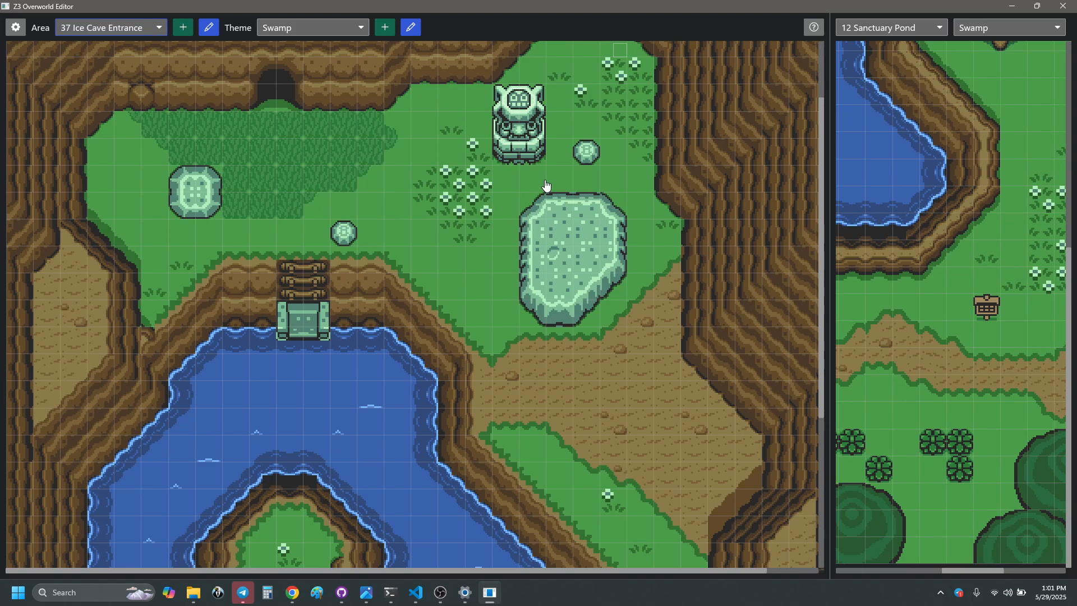
click(304, 181)
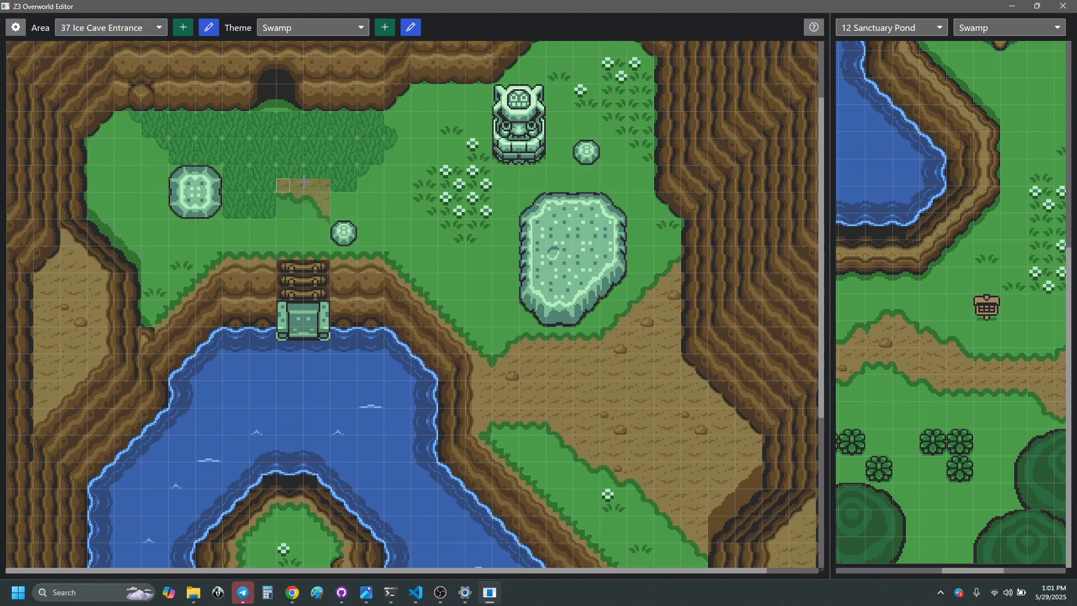
click(388, 251)
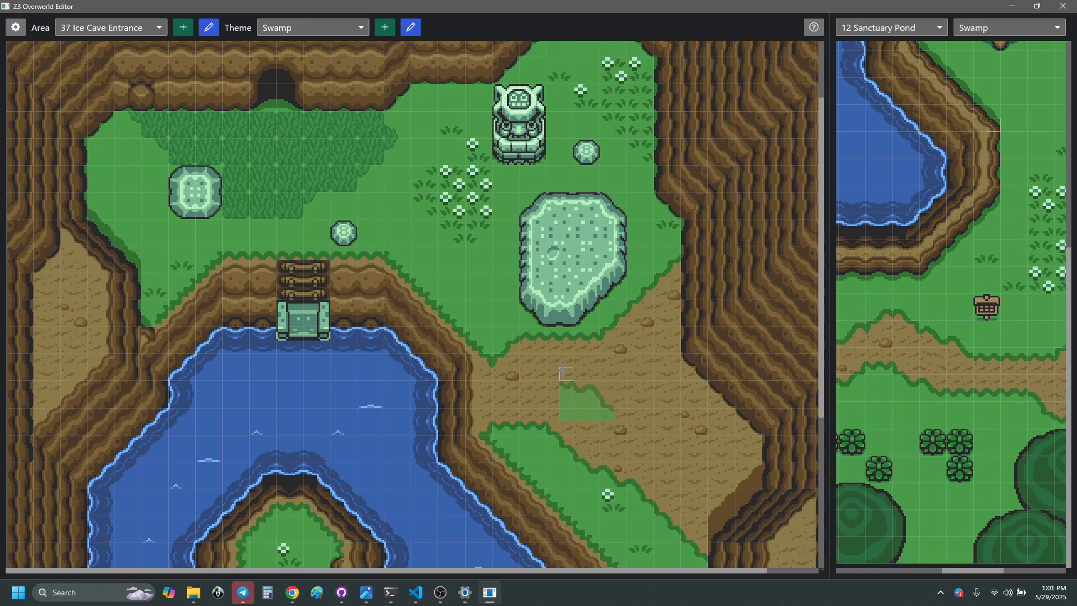
click(175, 171)
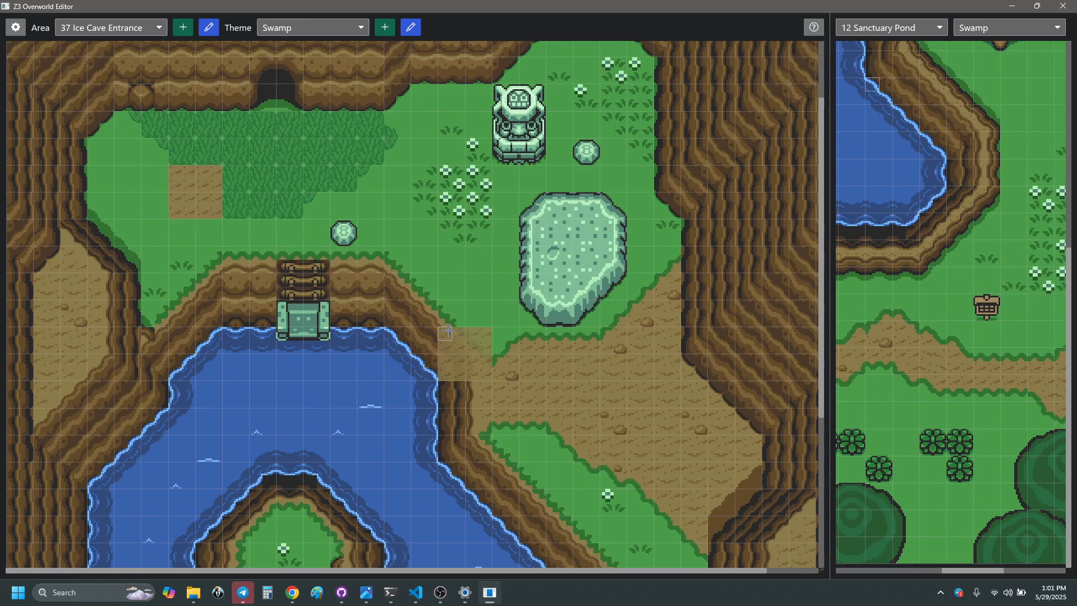
key(ctrl+z)
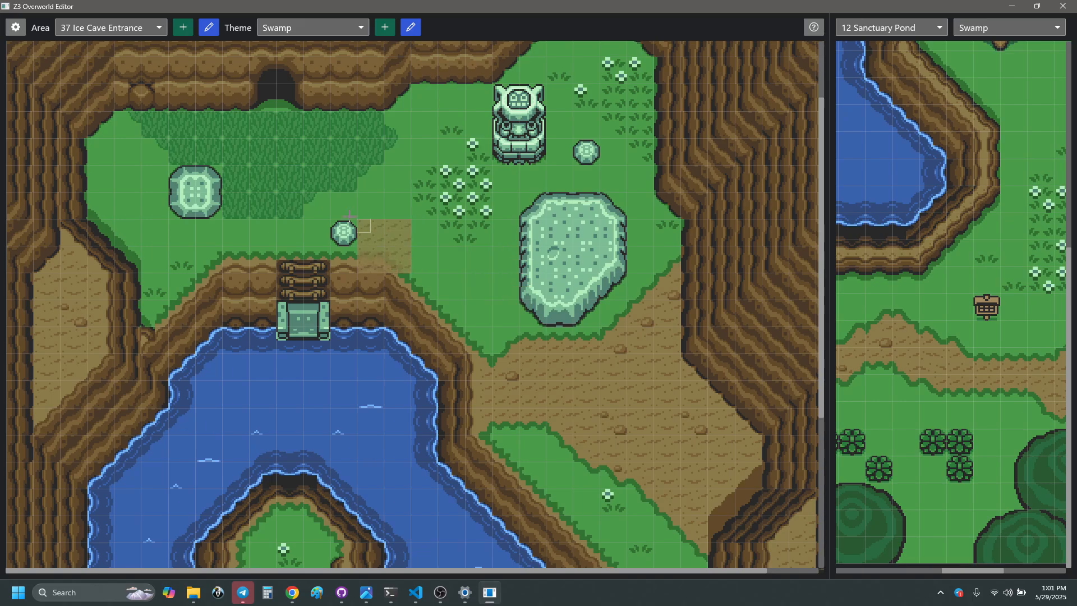
- Compare the Base and Swamp themes of Ice Cave Entrance, examining the northern clearing, the statue and the grass around the lake
scroll(555, 304, up, 1)
scroll(556, 304, up, 2)
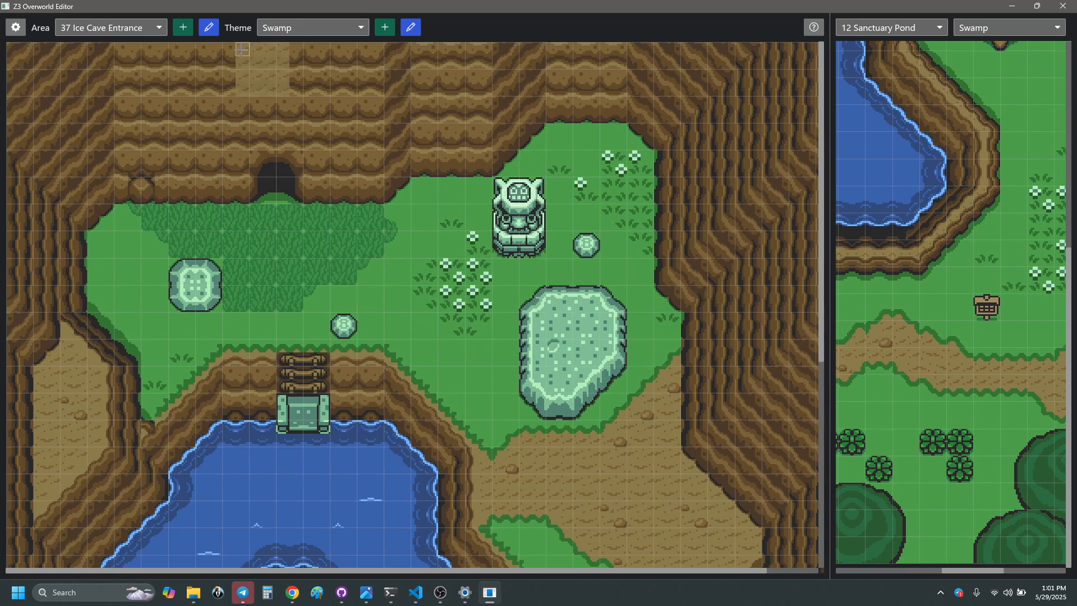
click(276, 28)
click(274, 40)
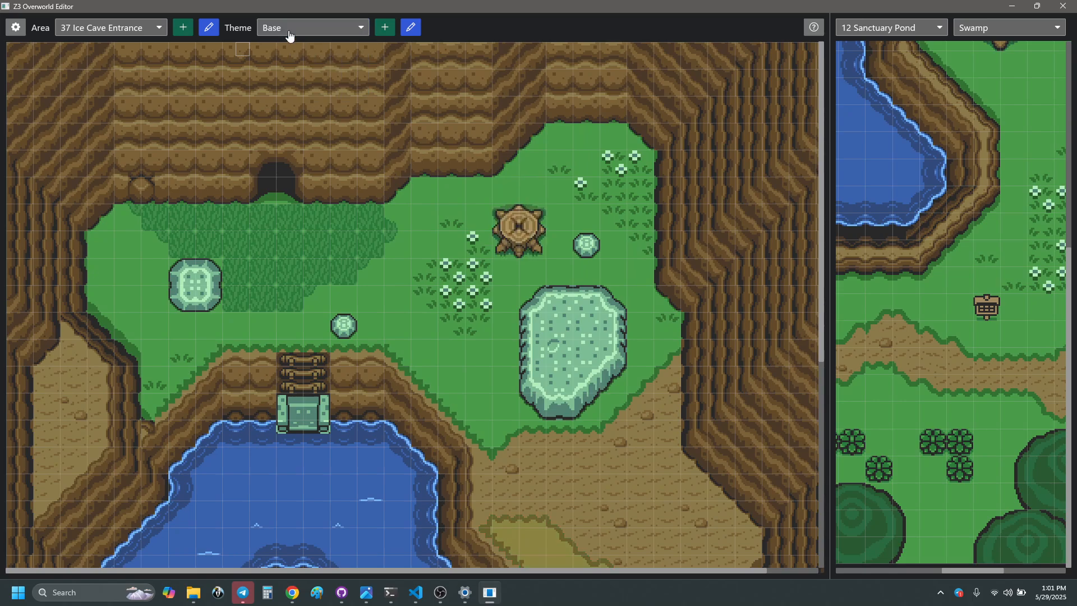
click(327, 30)
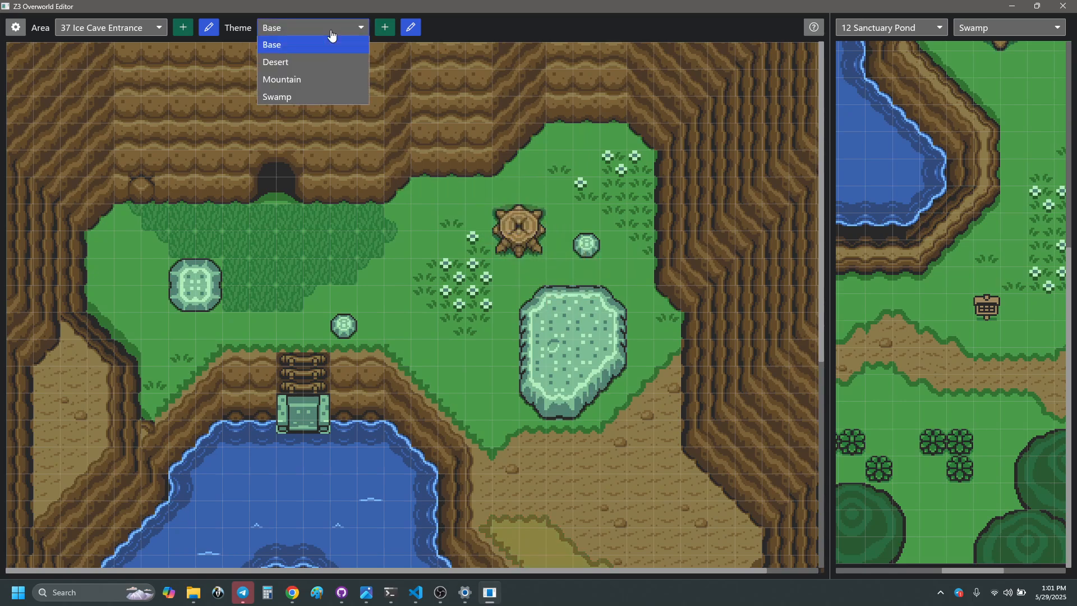
click(315, 95)
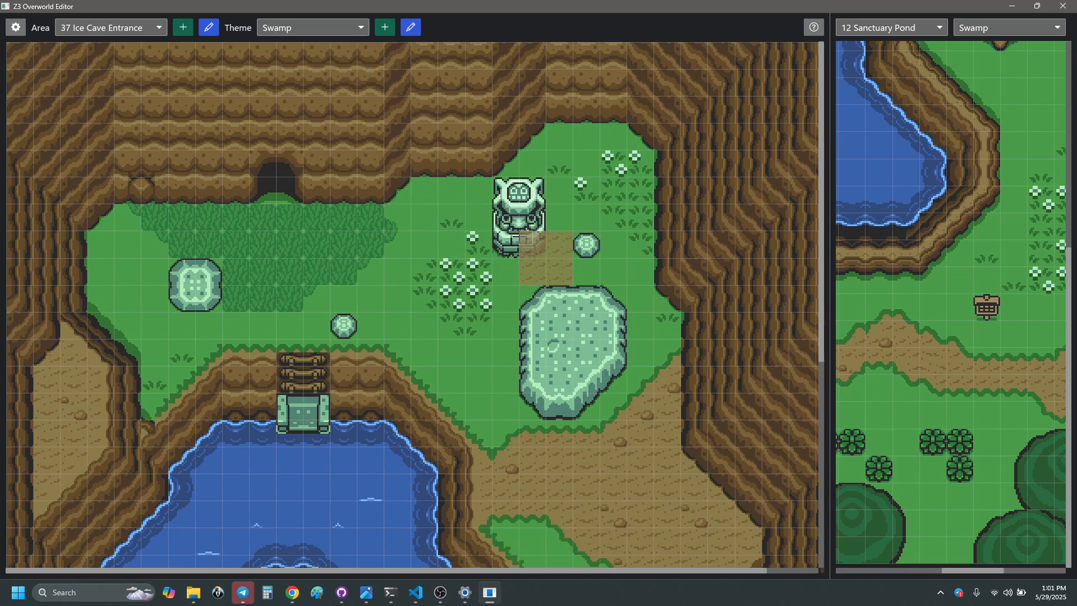
scroll(516, 236, down, 3)
click(292, 29)
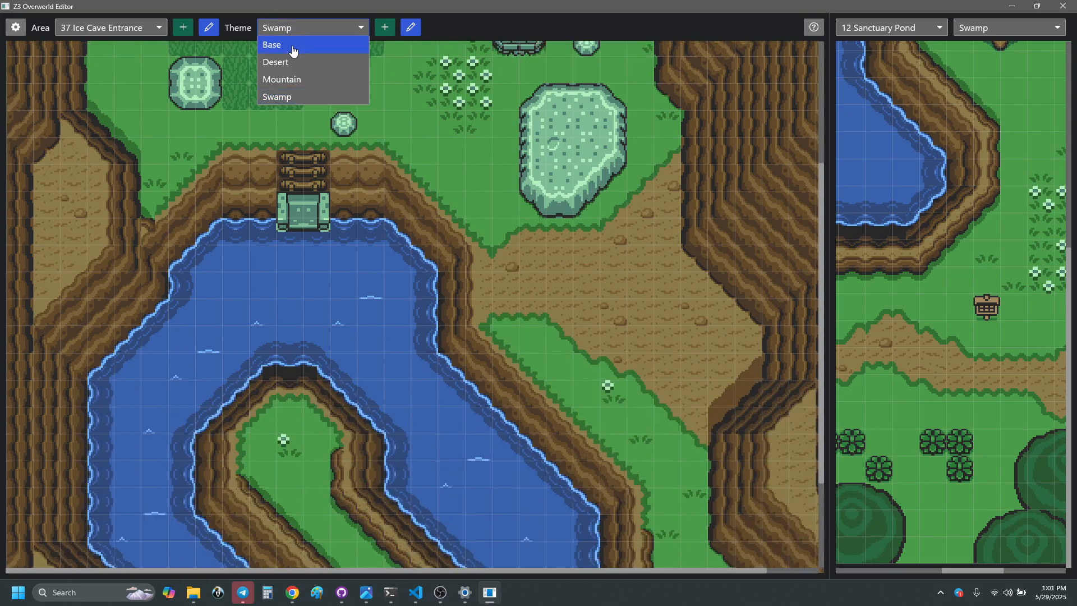
click(293, 45)
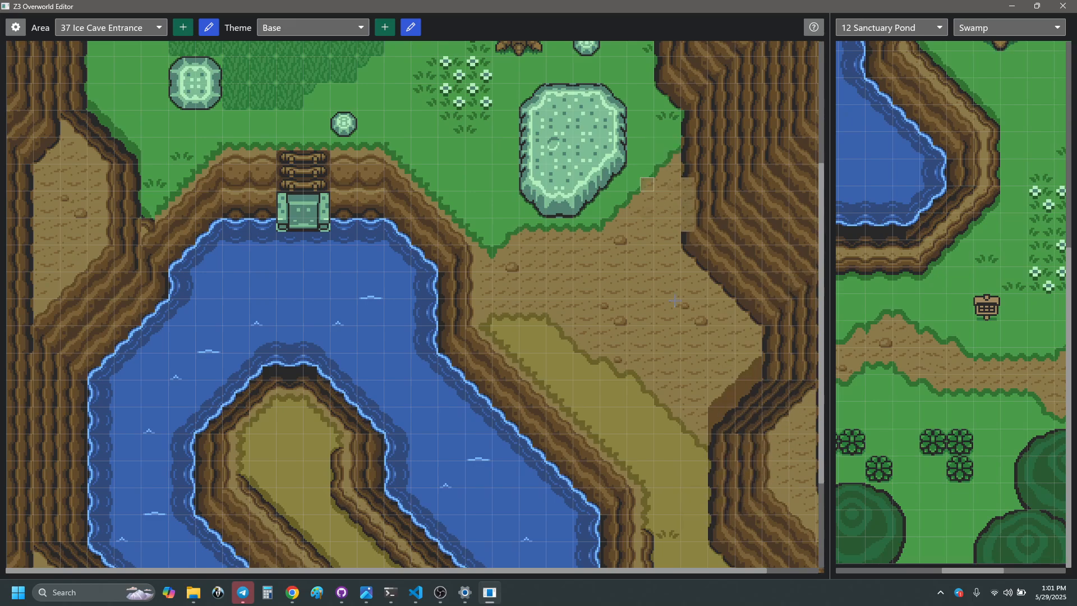
- Compare the Base and Swamp themes of the Ice Cave Entrance area, ending on Swamp, and examine its terrain
click(303, 27)
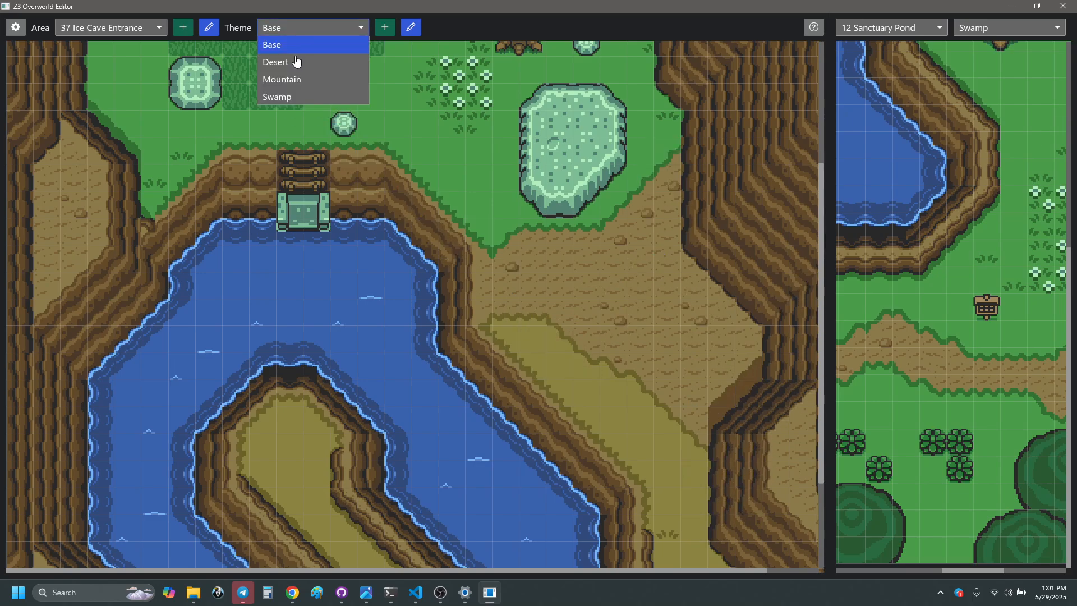
click(298, 97)
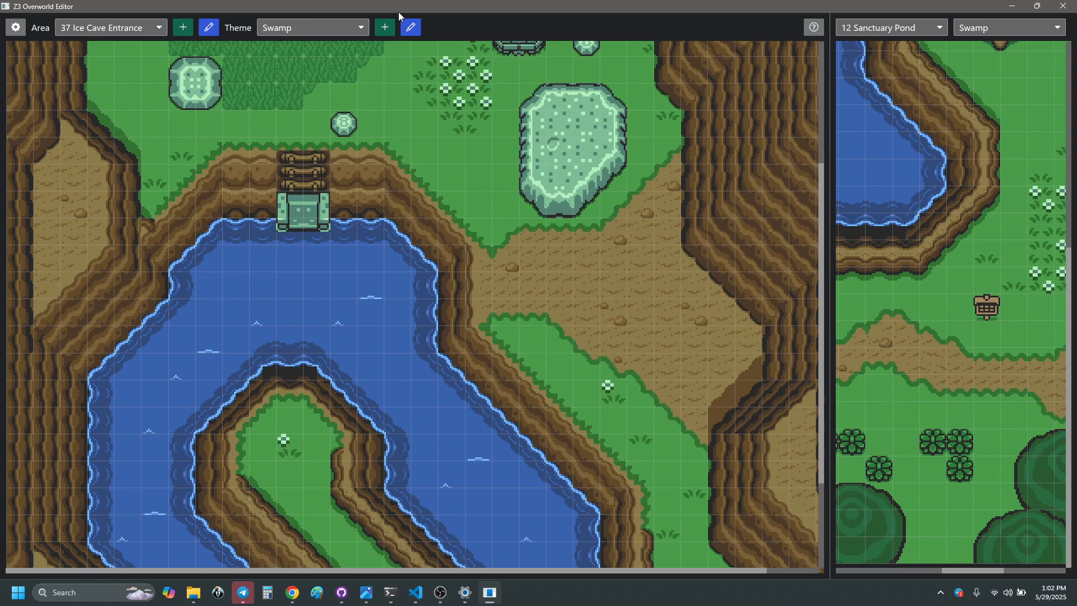
click(334, 28)
click(331, 41)
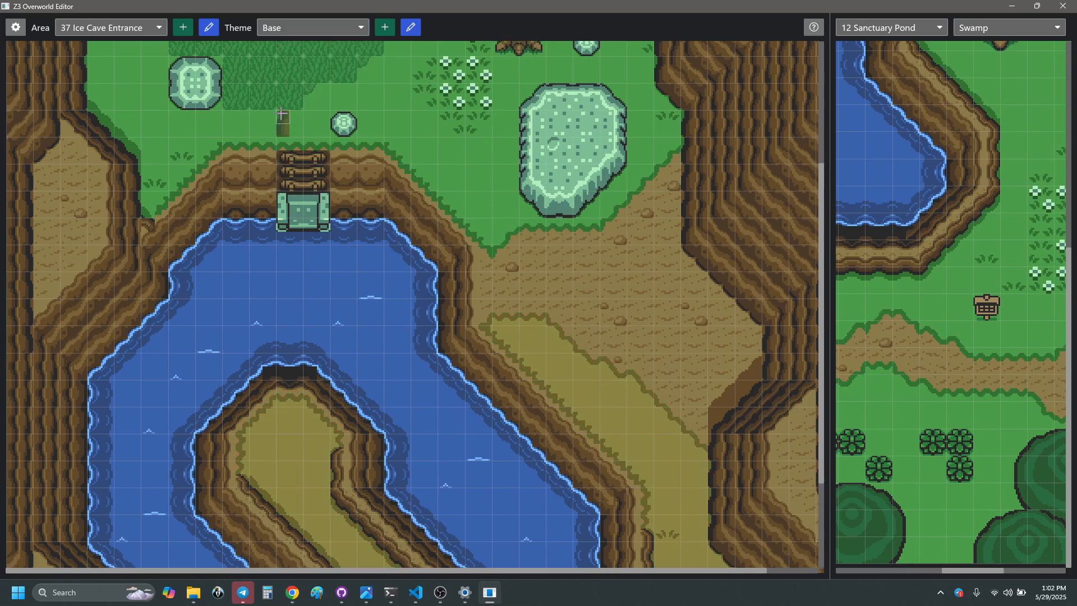
click(314, 27)
click(286, 93)
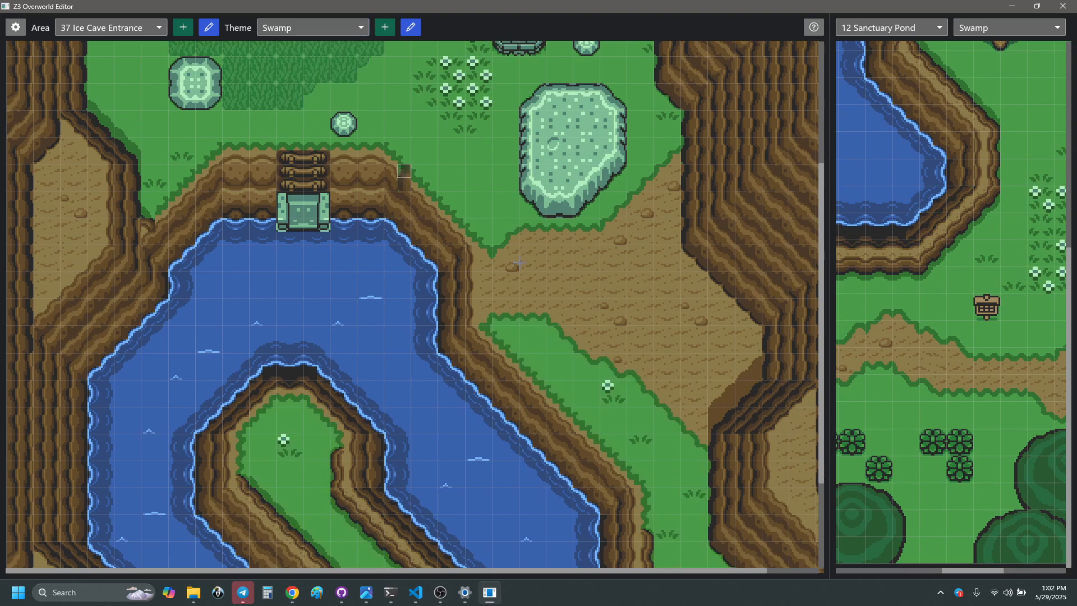
scroll(633, 286, down, 4)
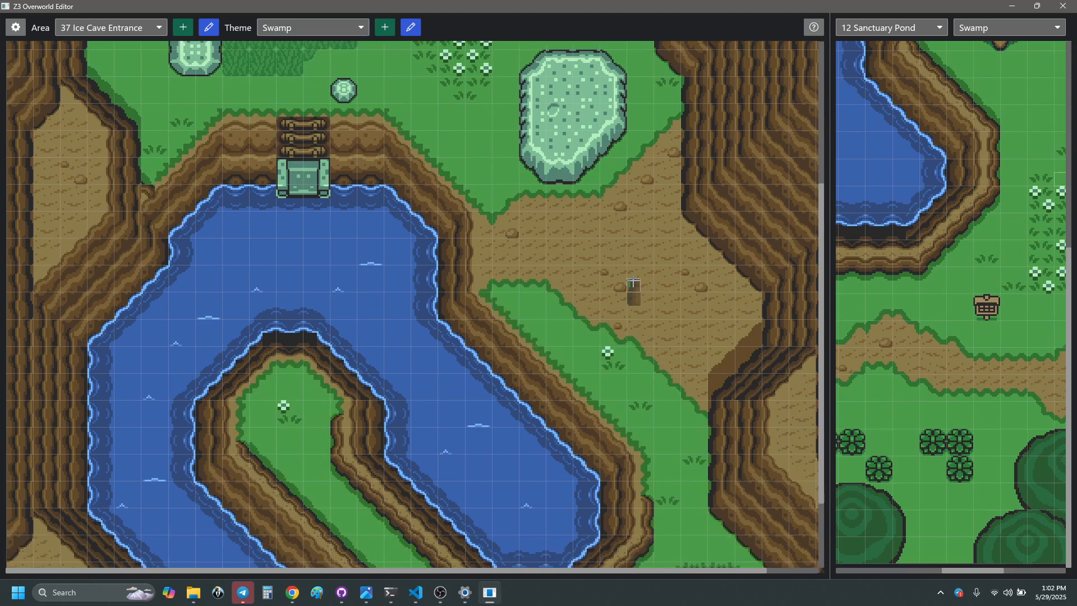
scroll(633, 283, up, 3)
scroll(633, 281, up, 5)
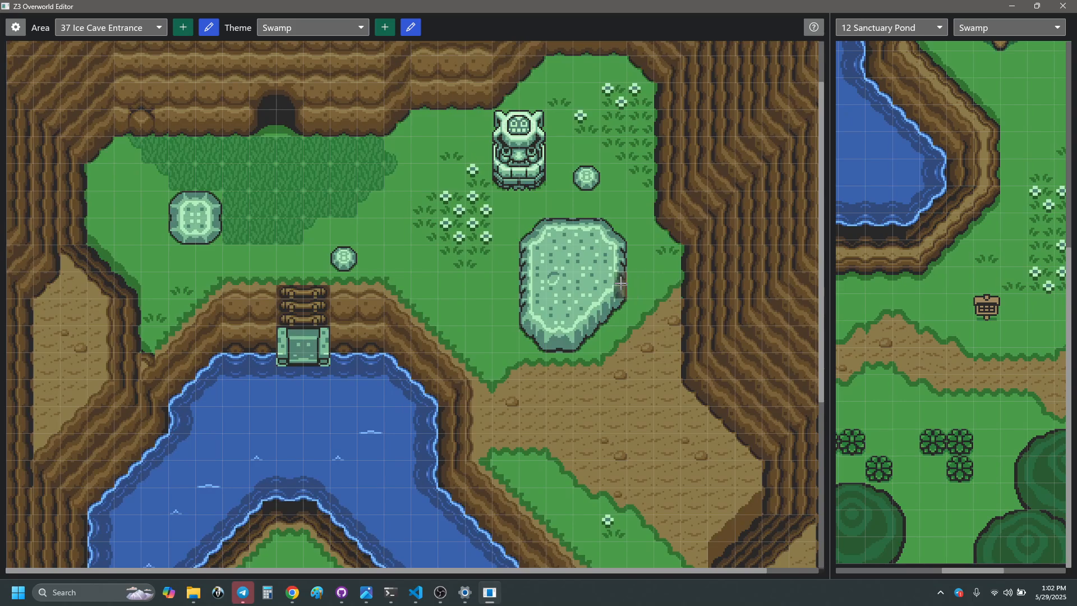
scroll(620, 284, up, 2)
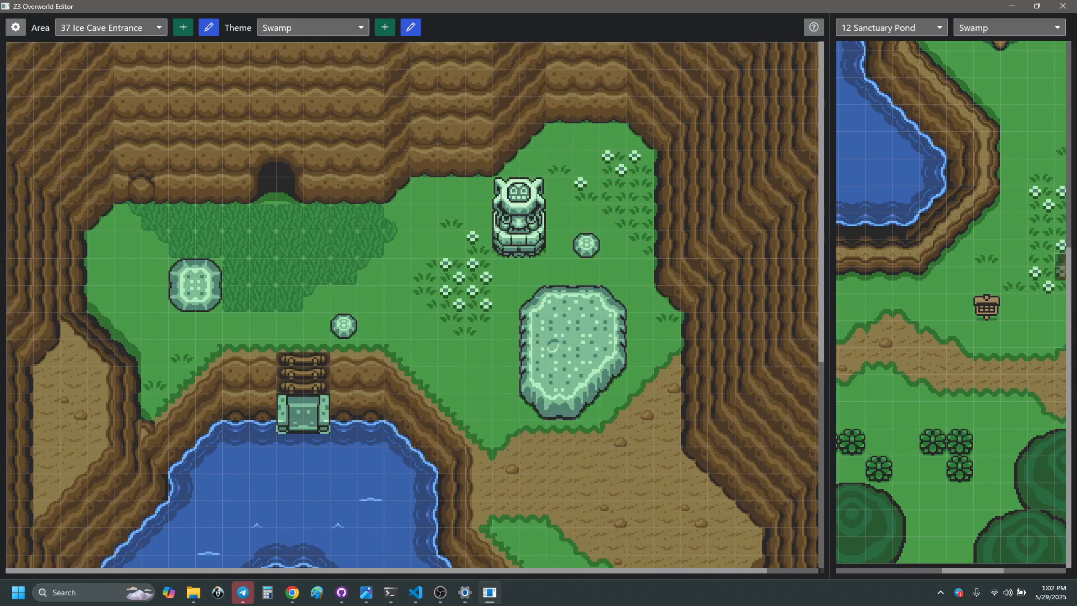
- Load the area 35 Lake Hylia in the main map view
key(alt+Tab)
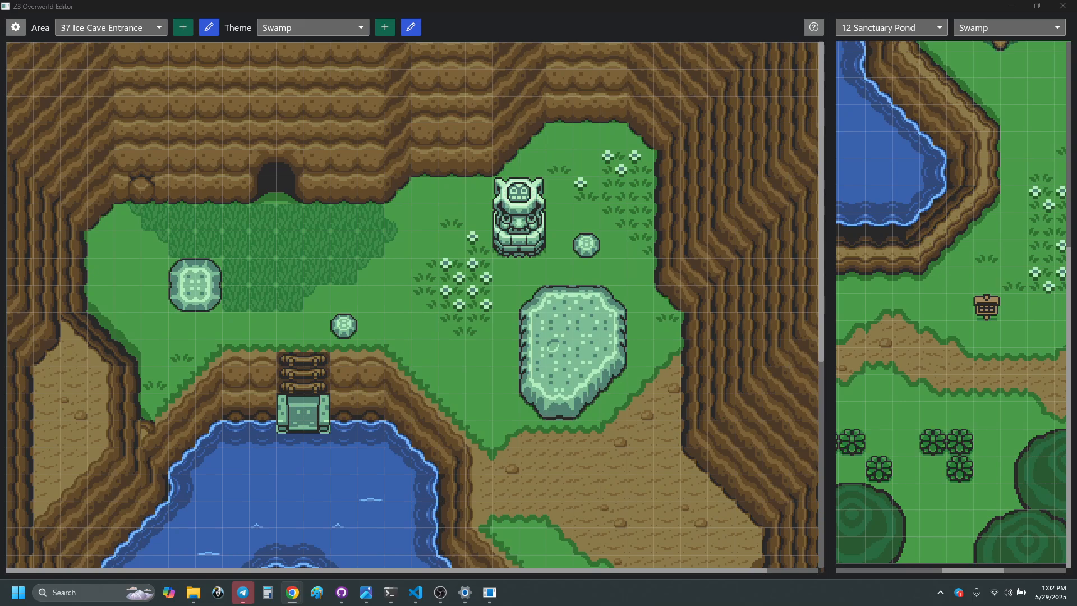
click(138, 28)
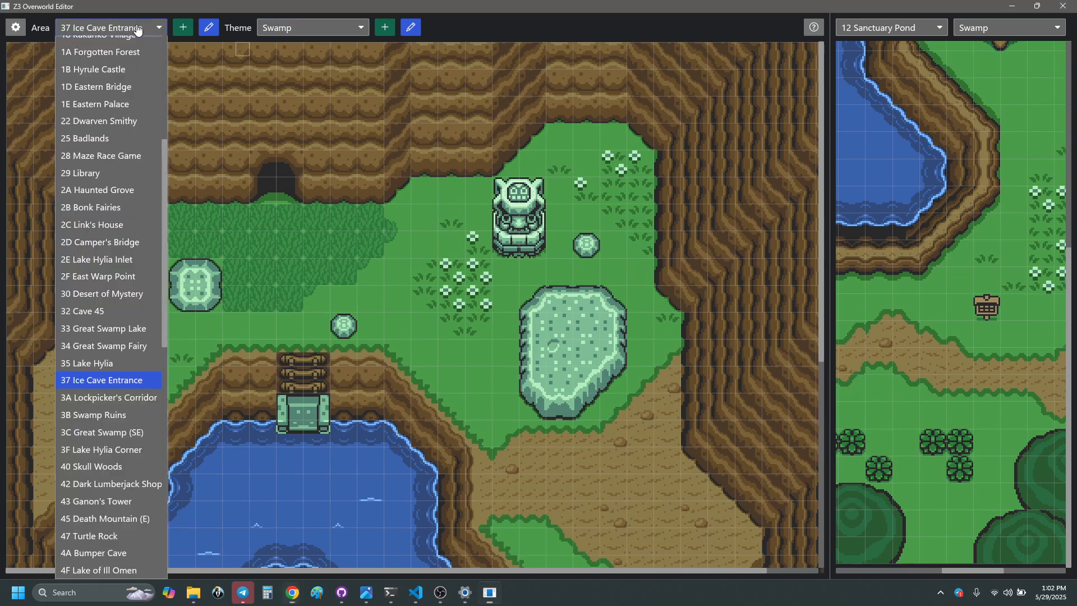
click(138, 28)
ctrl+scroll(138, 30, up, 1)
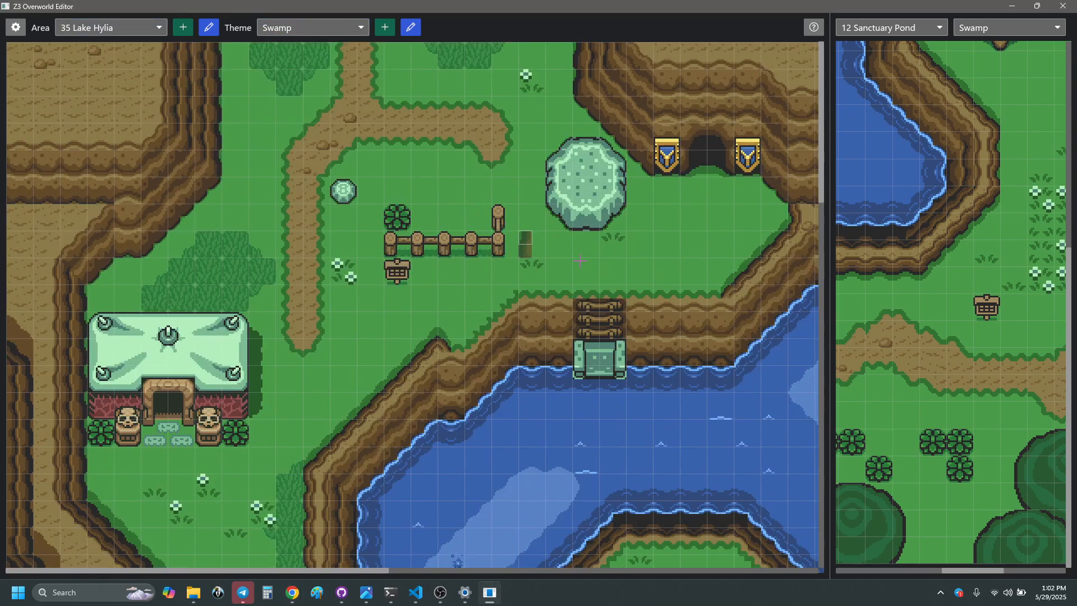
- Compare the Base and Swamp themes of Lake Hylia around the shop, shoreline and octagonal island, ending on Swamp
scroll(567, 320, down, 4)
click(308, 28)
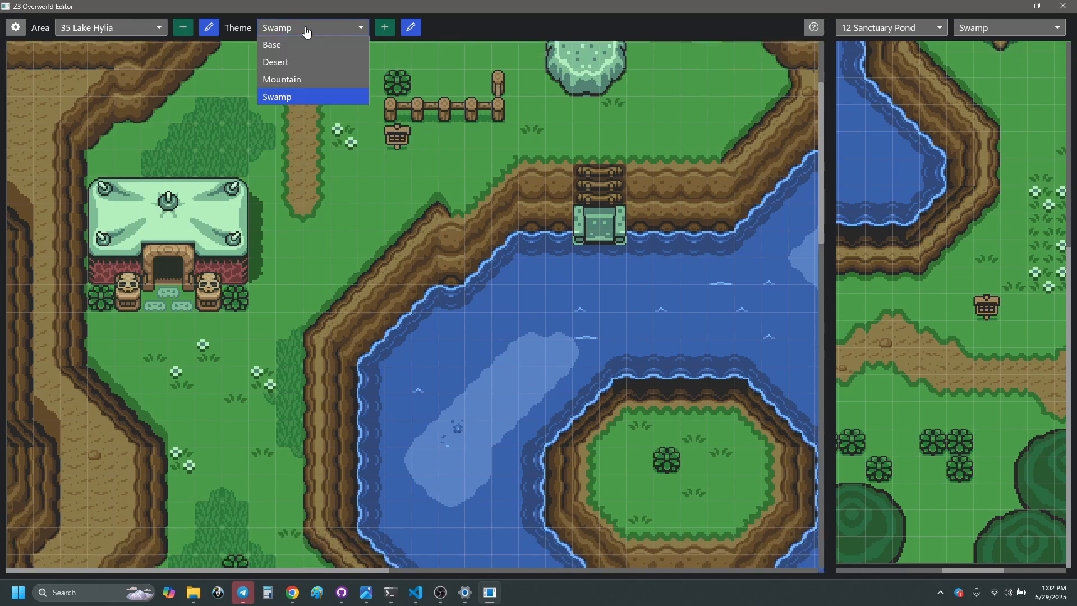
click(293, 43)
click(298, 28)
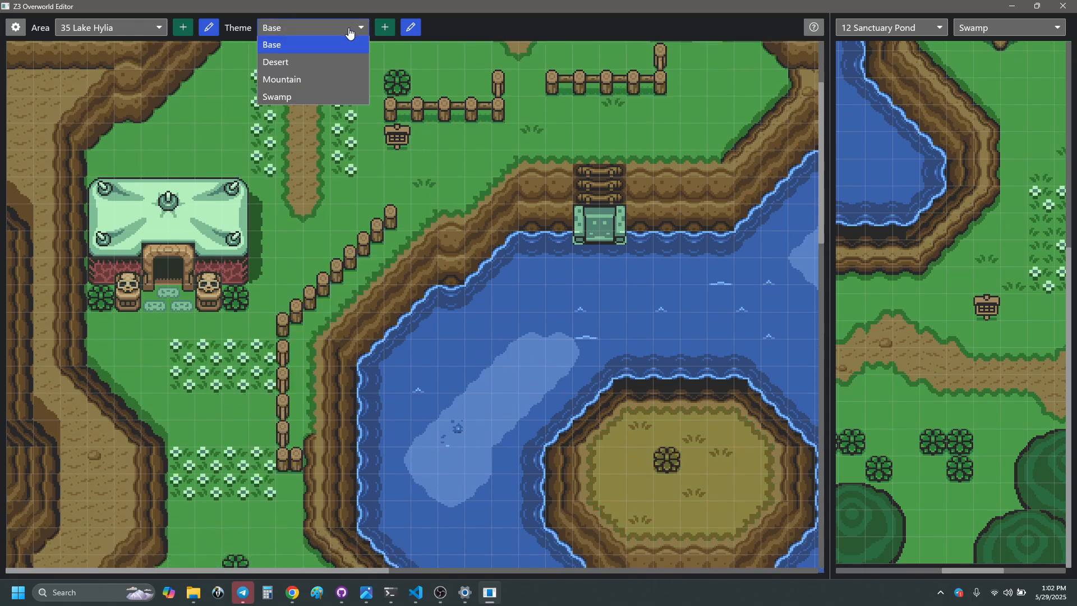
click(295, 99)
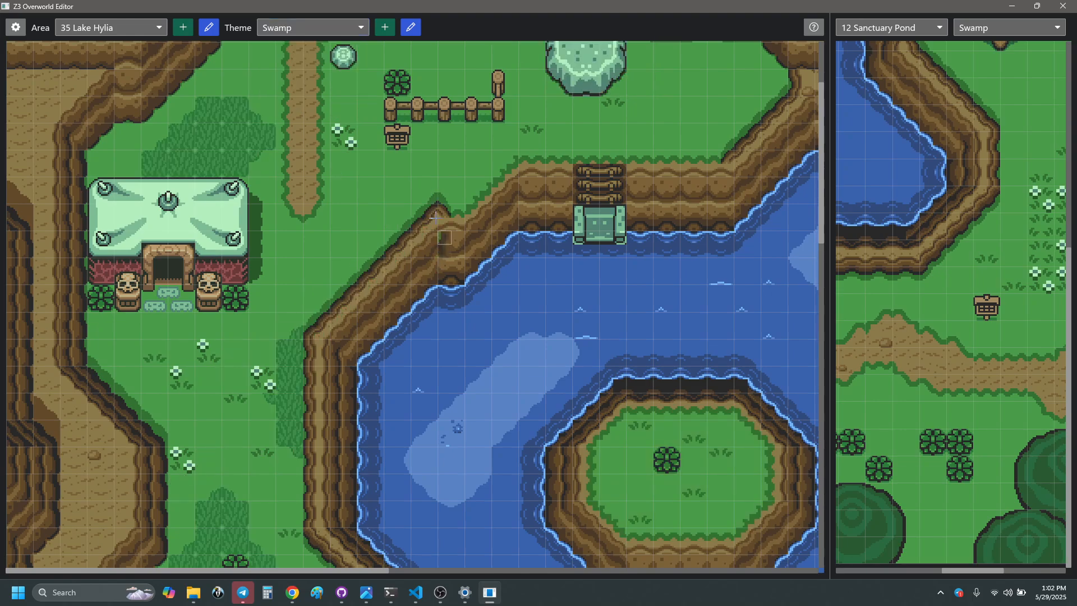
click(320, 30)
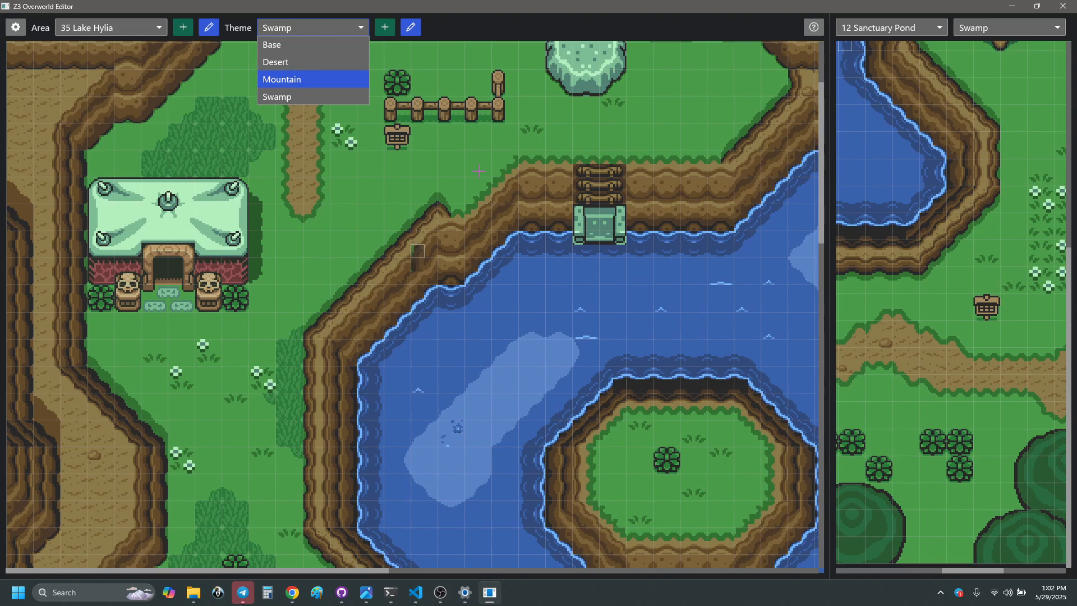
click(312, 29)
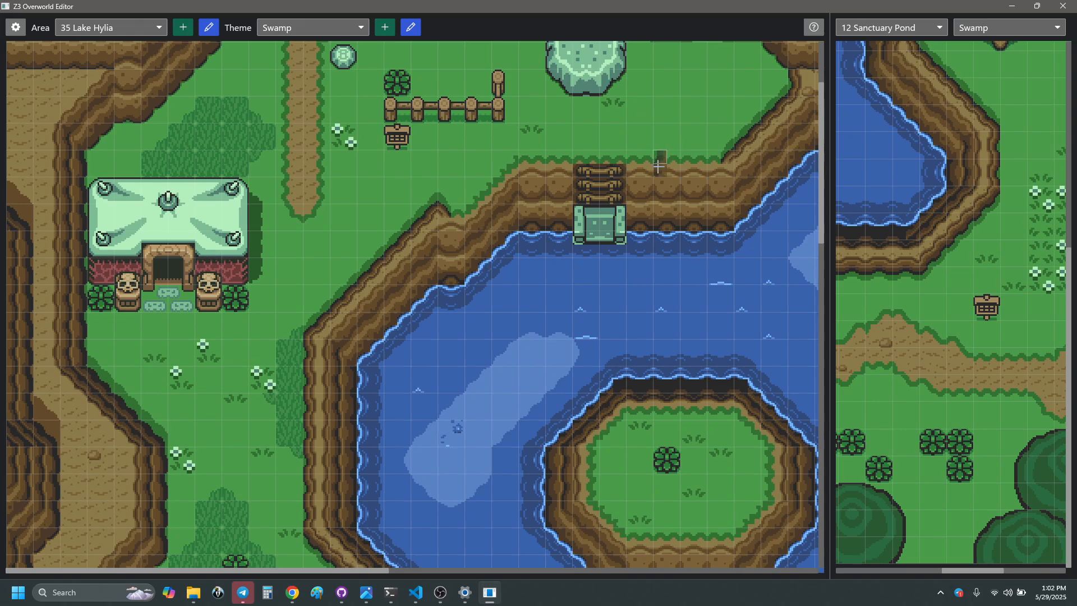
click(297, 33)
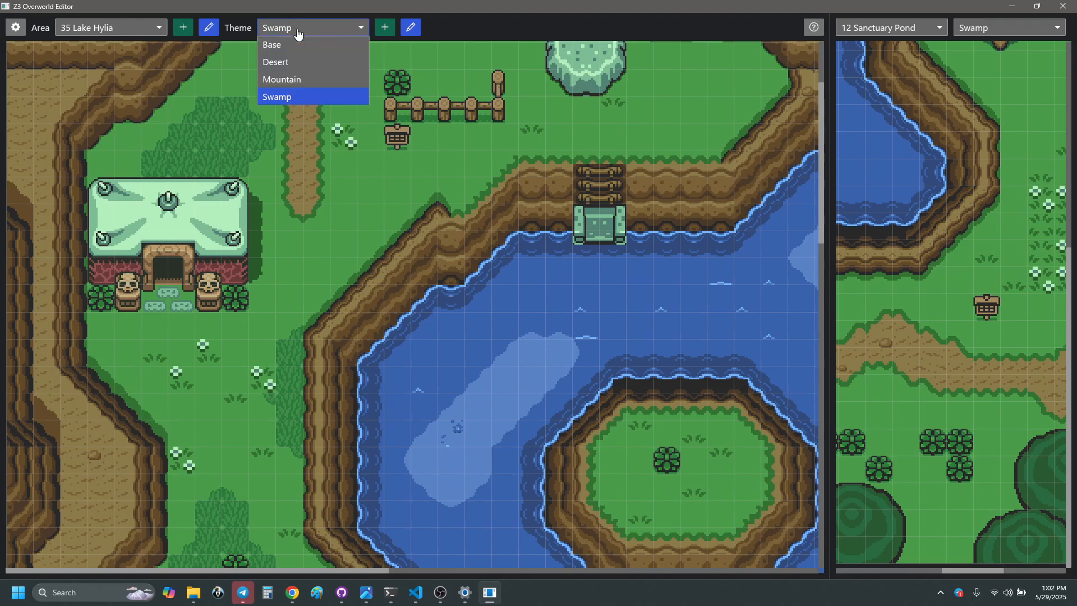
click(286, 44)
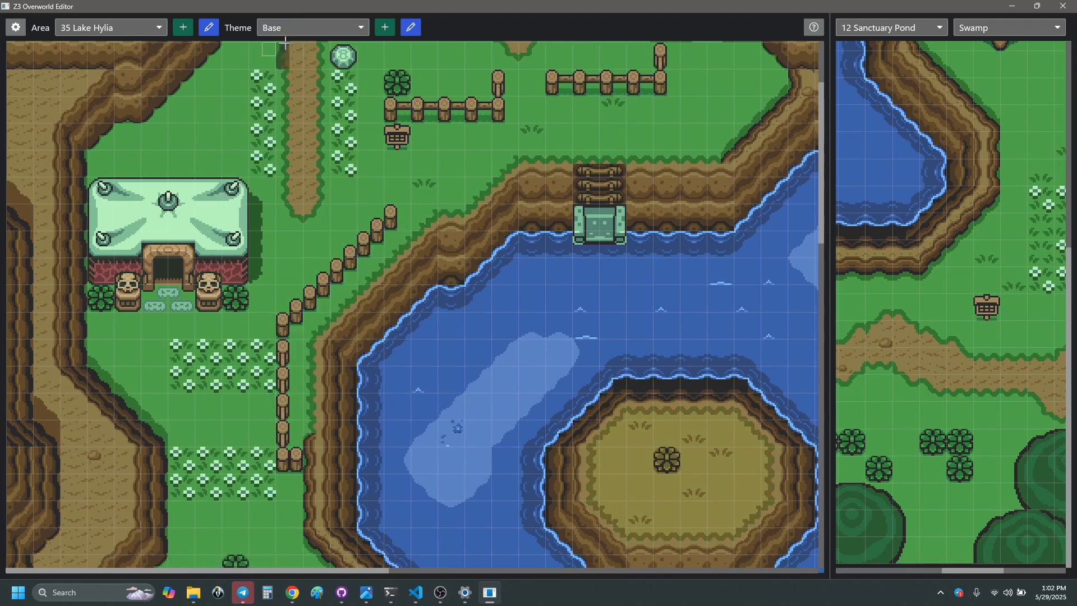
click(282, 30)
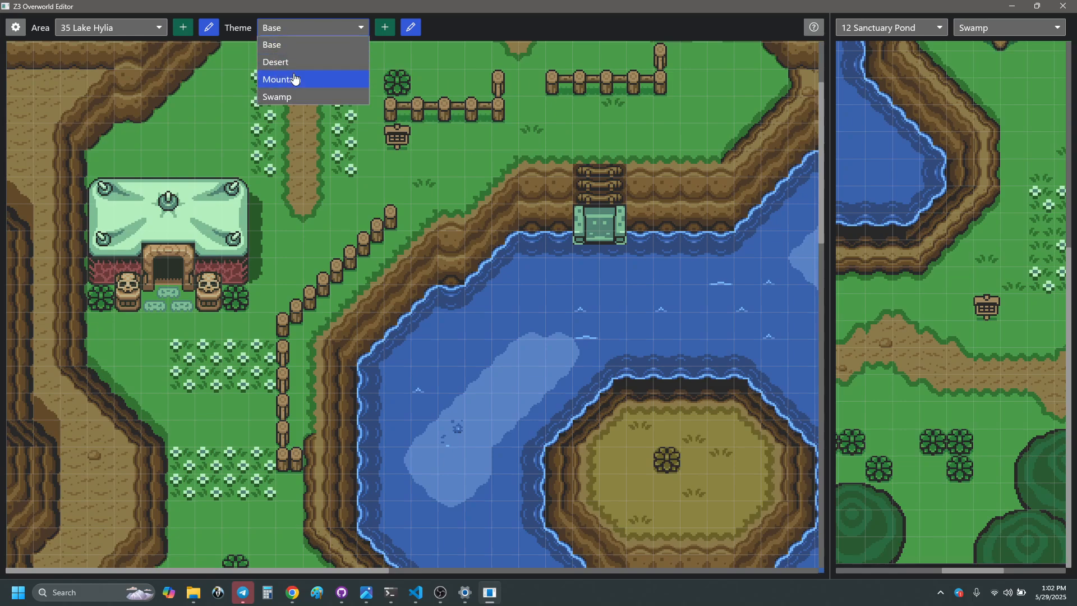
click(283, 103)
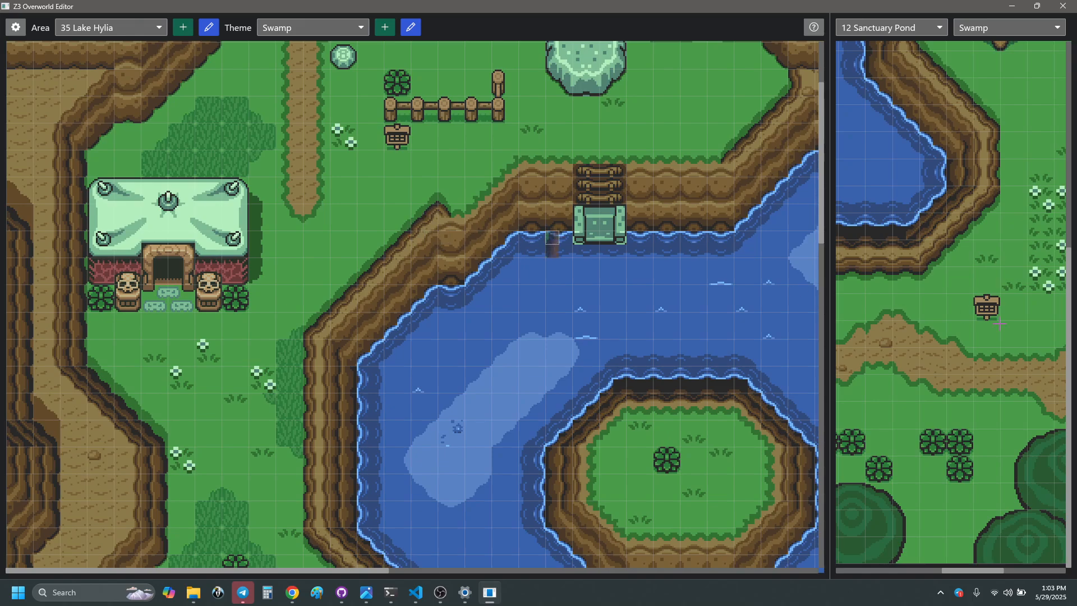
- Load the area 37 Ice Cave Entrance in the secondary map view in place of Sanctuary Pond
scroll(1033, 333, up, 4)
scroll(987, 330, left, 5)
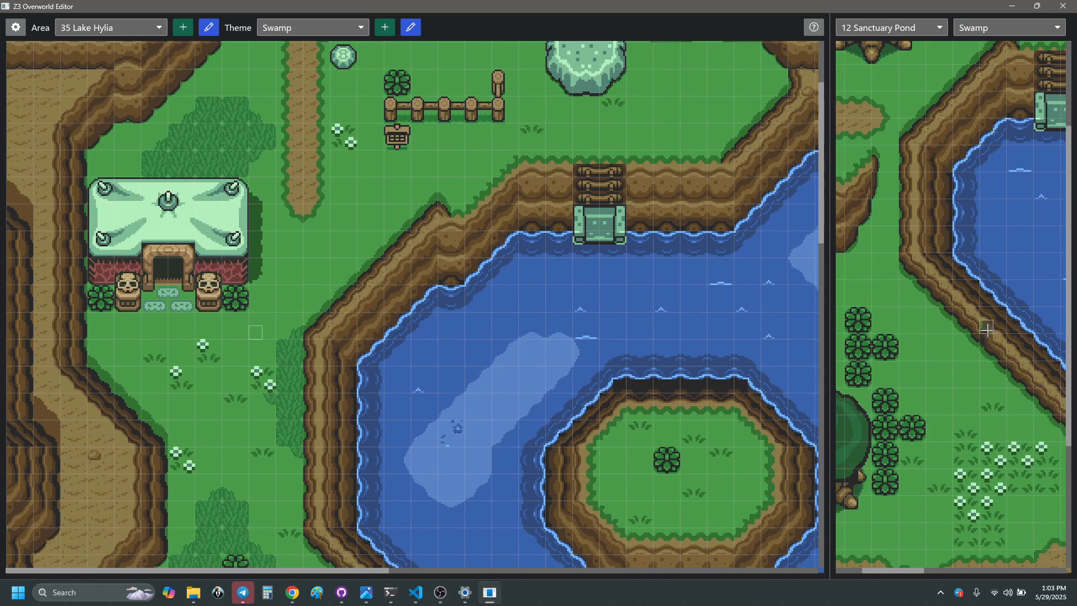
scroll(987, 330, right, 2)
click(882, 26)
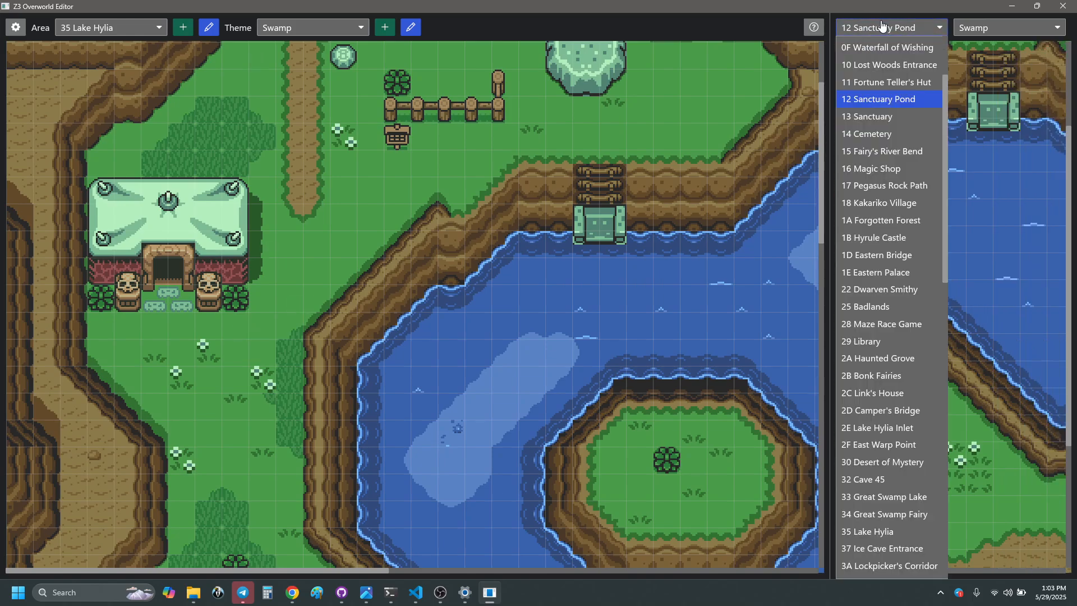
scroll(886, 331, down, 7)
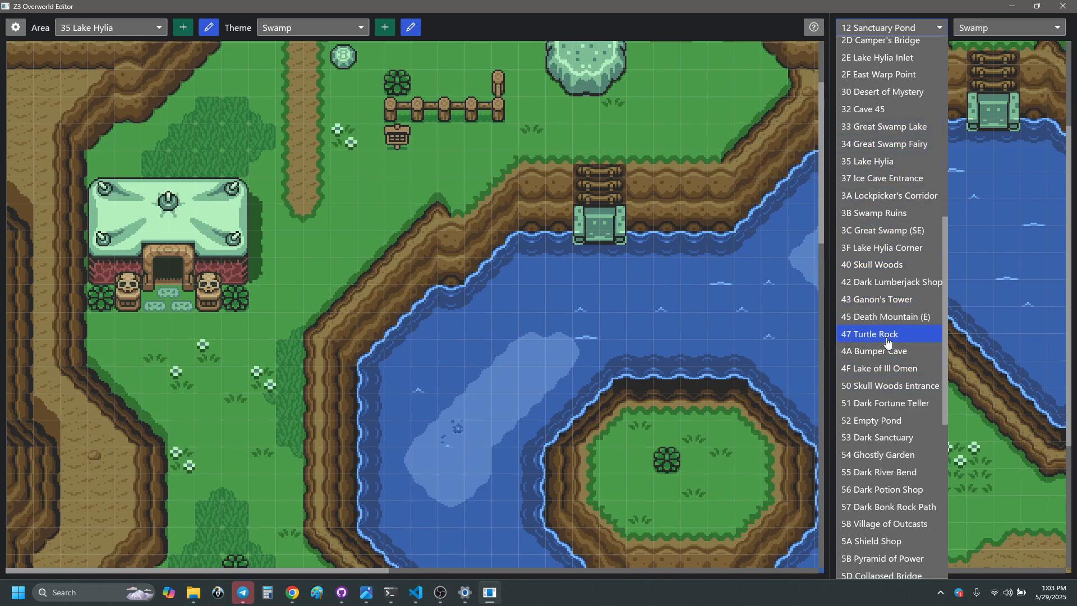
scroll(887, 505, down, 2)
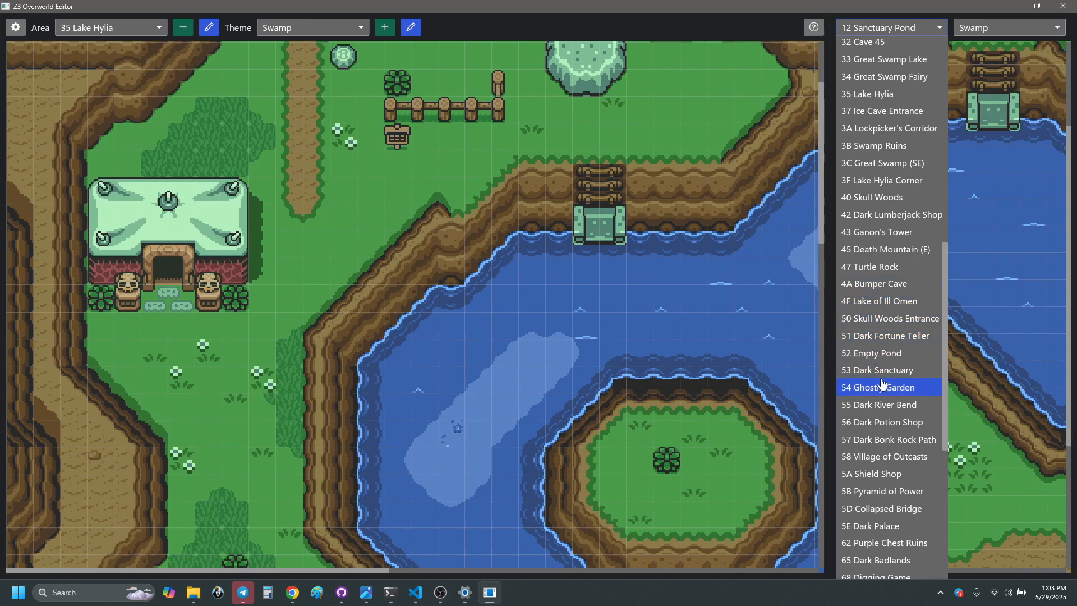
scroll(884, 175, up, 2)
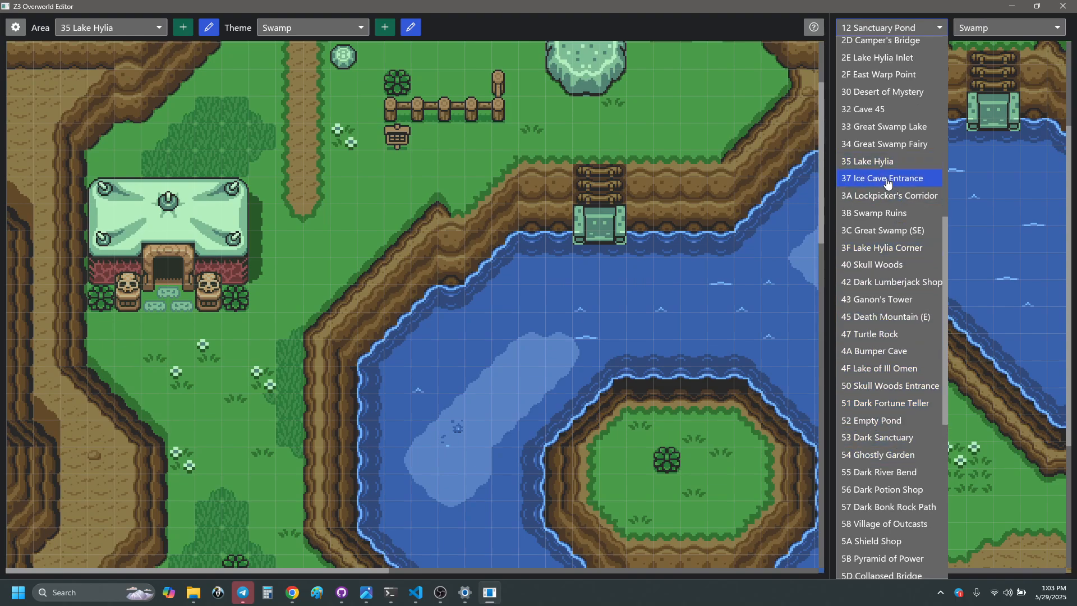
click(887, 178)
- Examine the water, cliffs and grass peninsula of Ice Cave Entrance in the secondary map view
scroll(973, 347, up, 3)
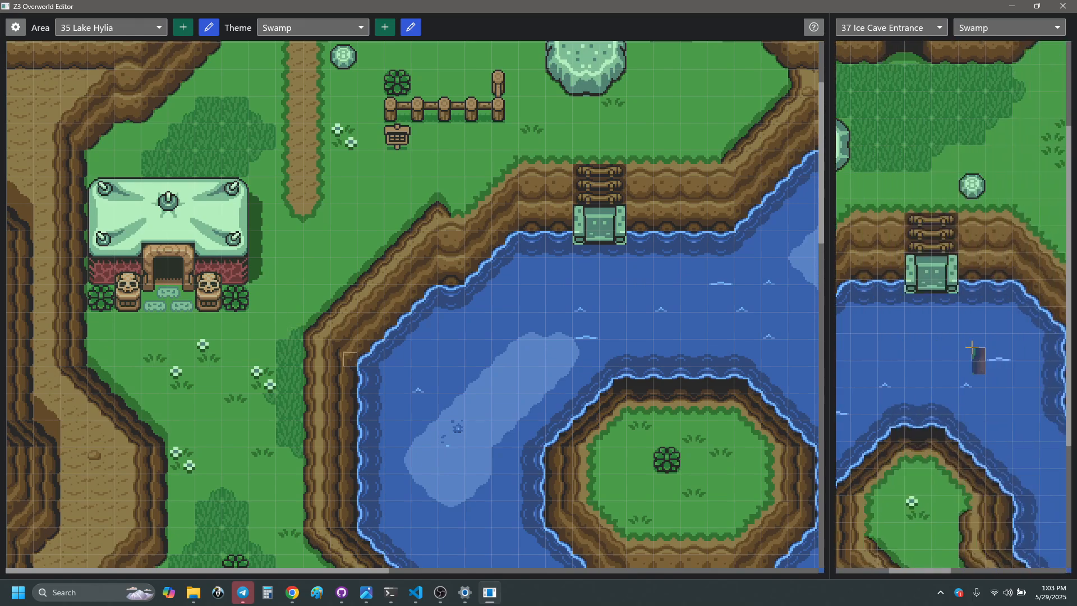
scroll(973, 346, down, 3)
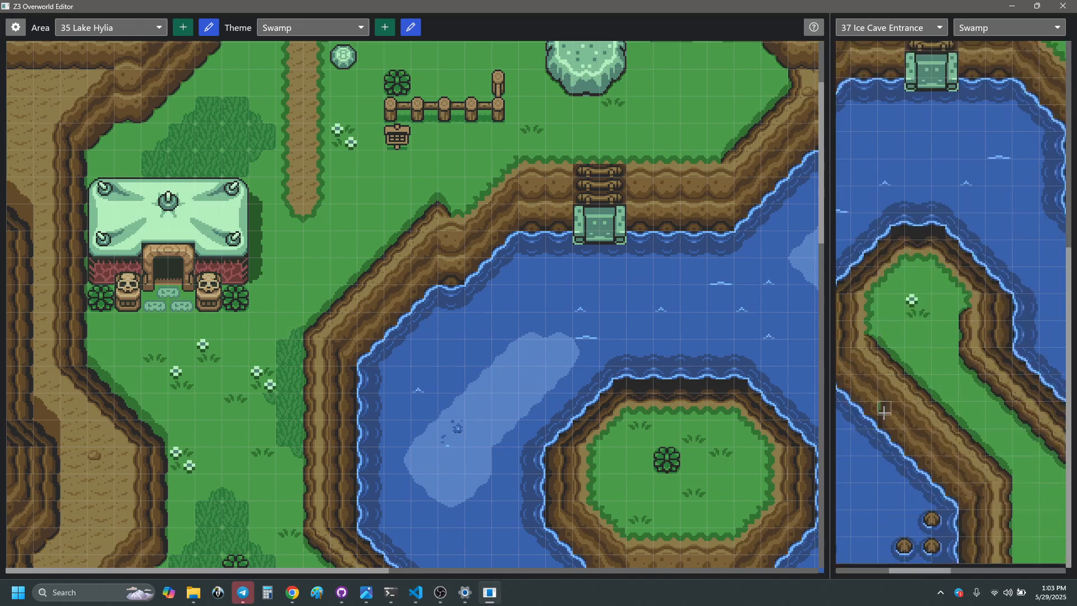
scroll(885, 412, left, 3)
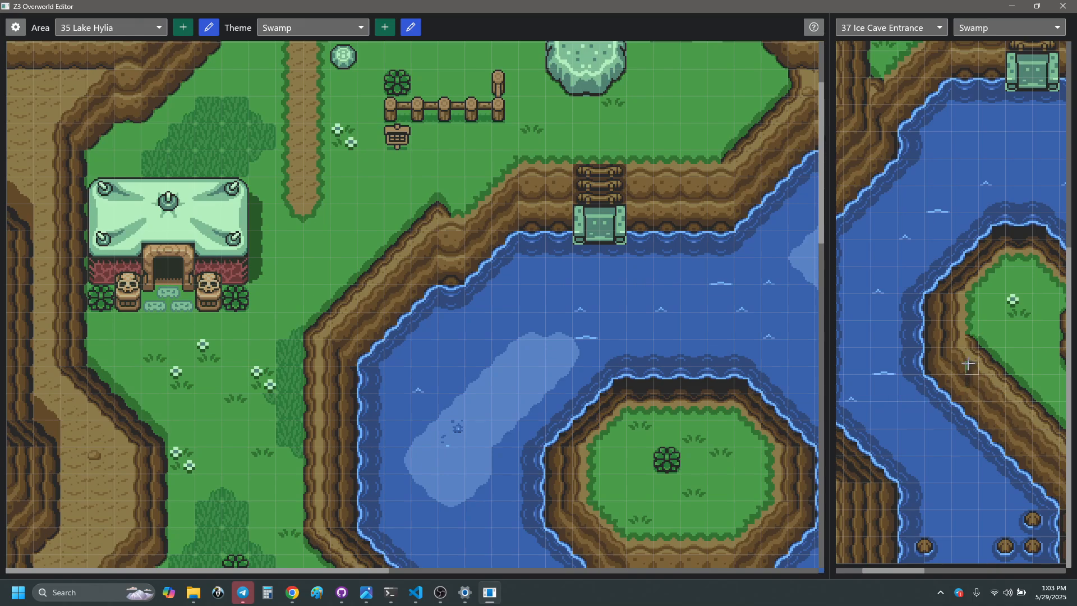
scroll(968, 364, right, 1)
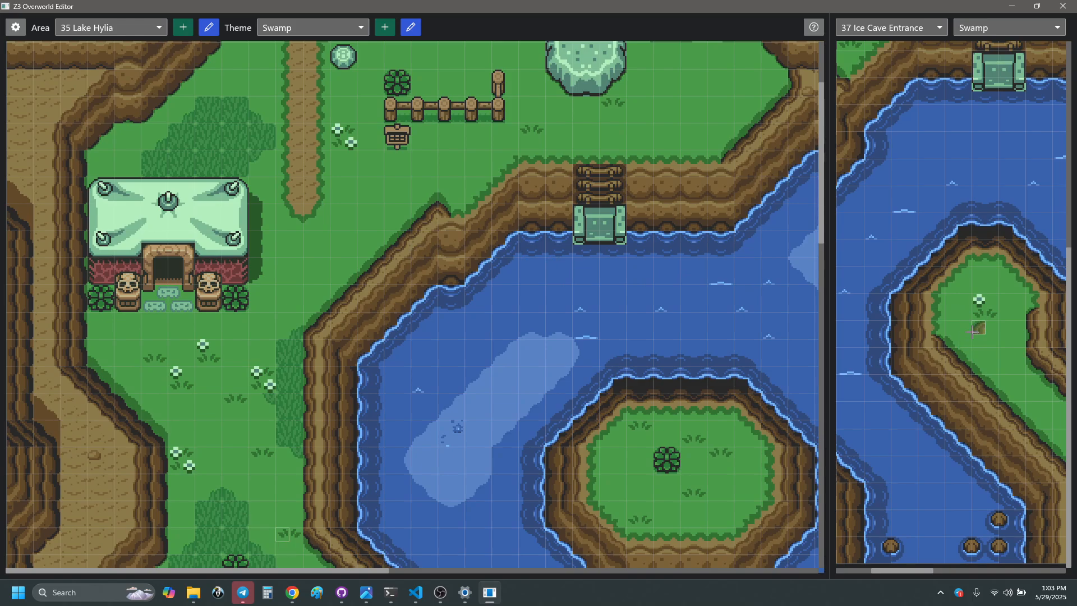
scroll(1001, 386, right, 4)
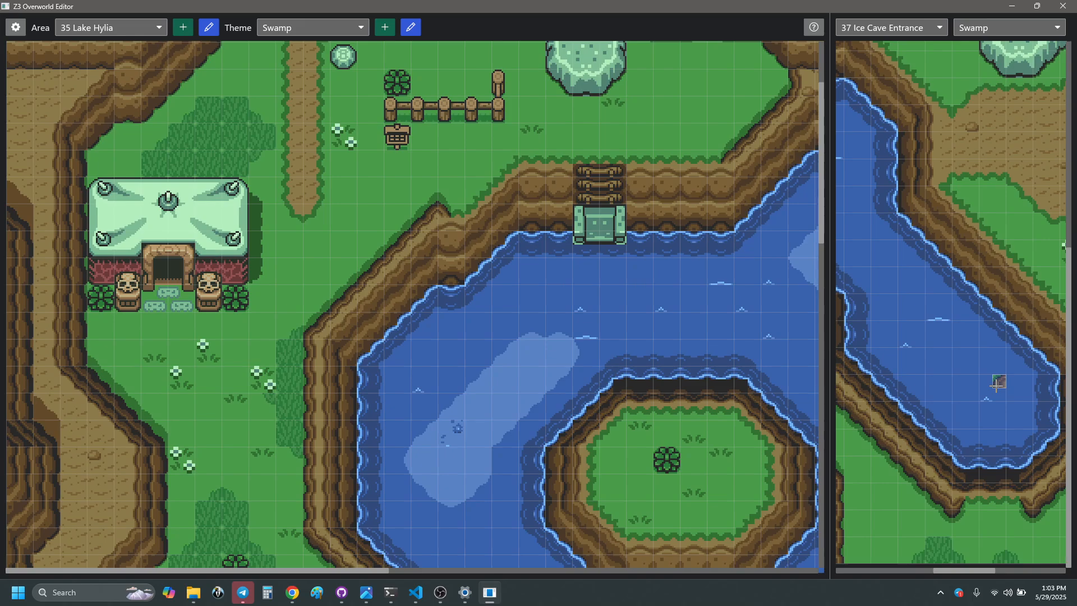
scroll(991, 387, left, 3)
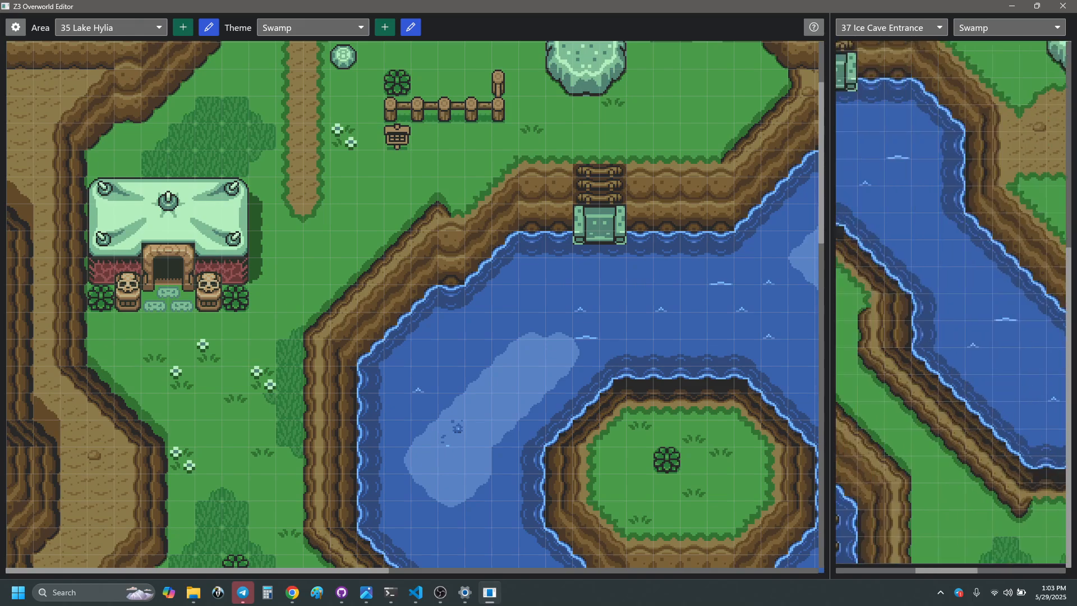
- Switch to the light_world_with_numbers.png image in the photo viewer and examine the original lake area with its waterfall and shores
key(alt+Tab)
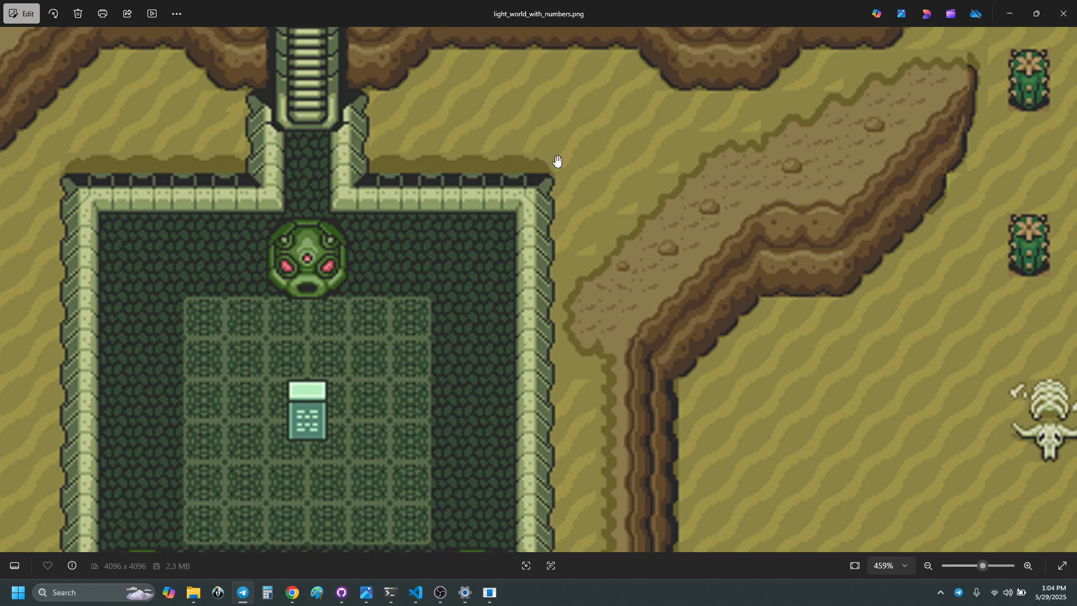
scroll(569, 288, down, 6)
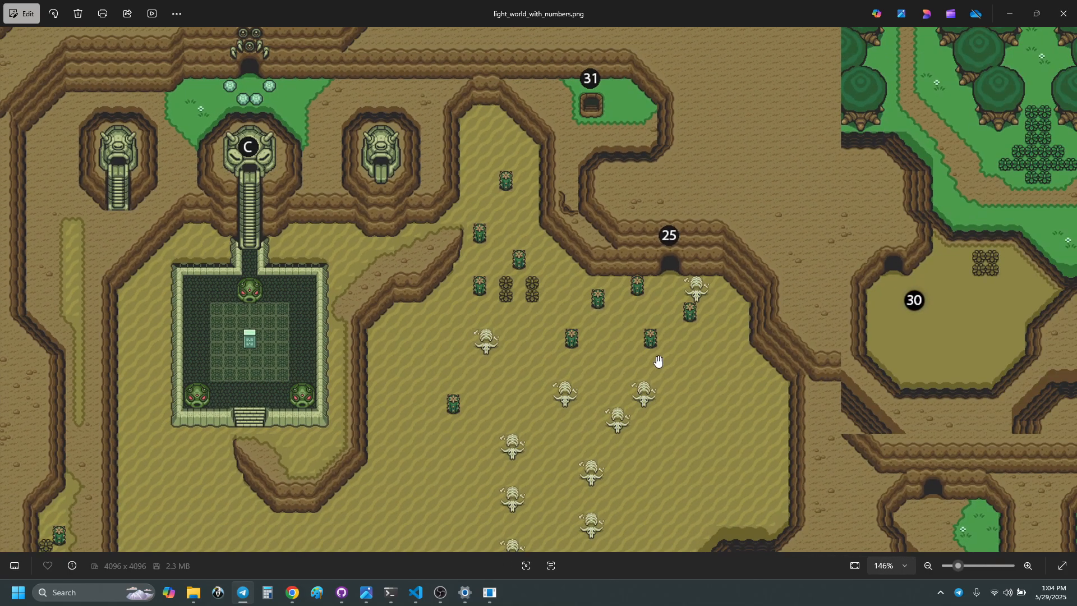
drag(656, 360, 359, 186)
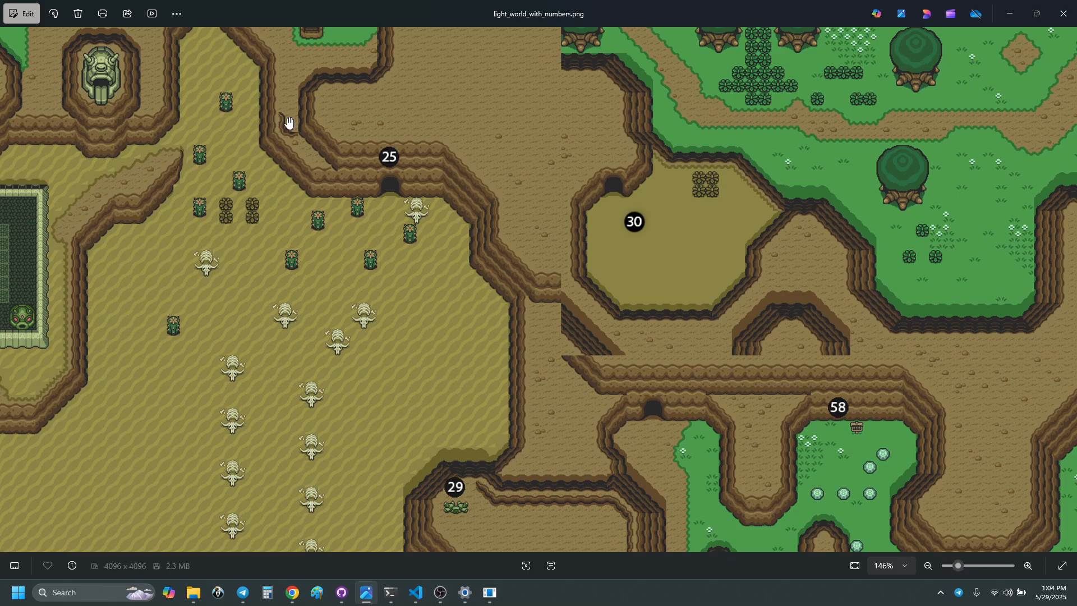
drag(604, 413, 560, 265)
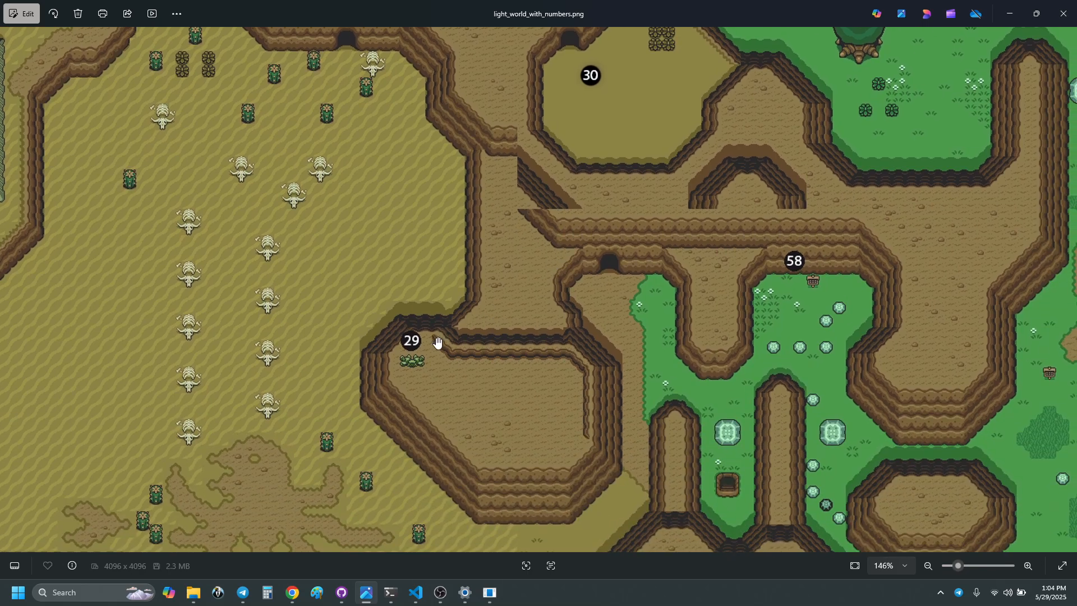
drag(642, 426, 308, 221)
drag(739, 289, 352, 237)
drag(815, 281, 333, 280)
drag(964, 389, 534, 346)
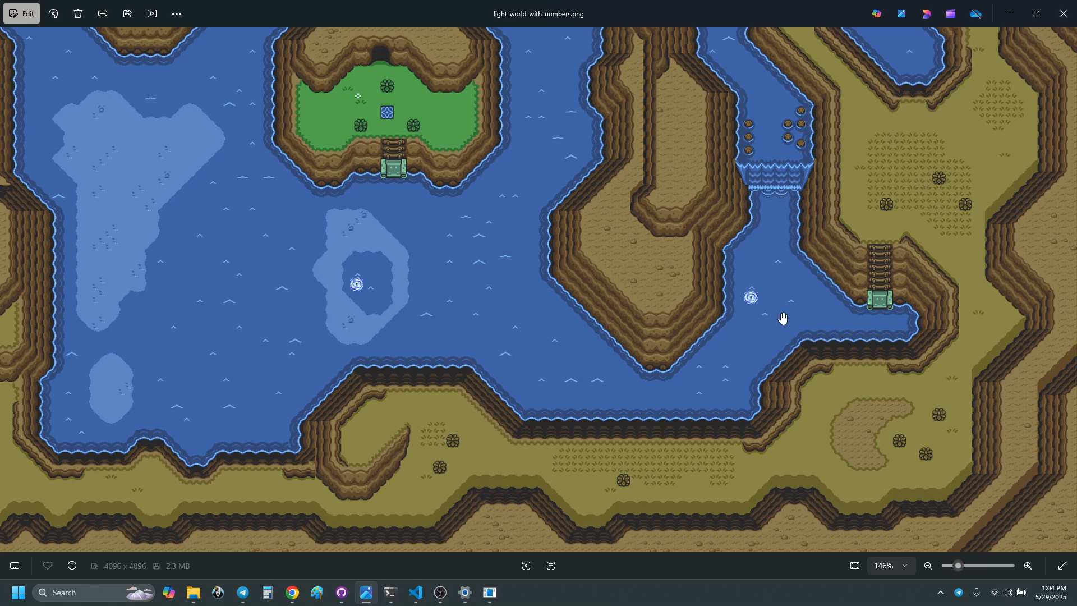
- Examine the moat, river channels and cliff edges surrounding the castle in the original light world map
scroll(751, 311, up, 4)
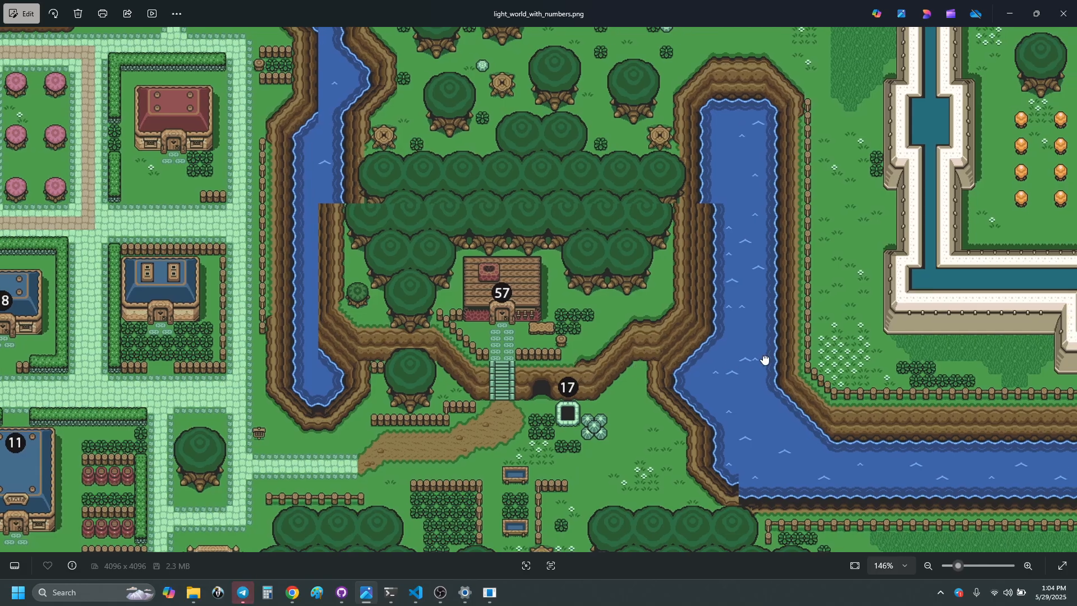
drag(764, 359, 549, 378)
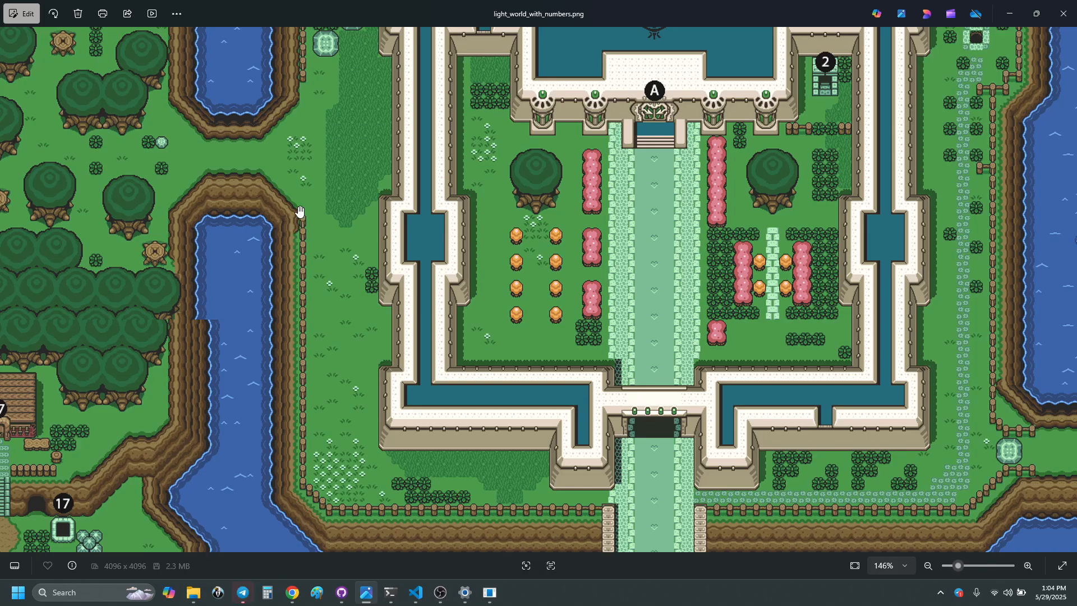
drag(368, 226, 364, 300)
drag(342, 362, 340, 351)
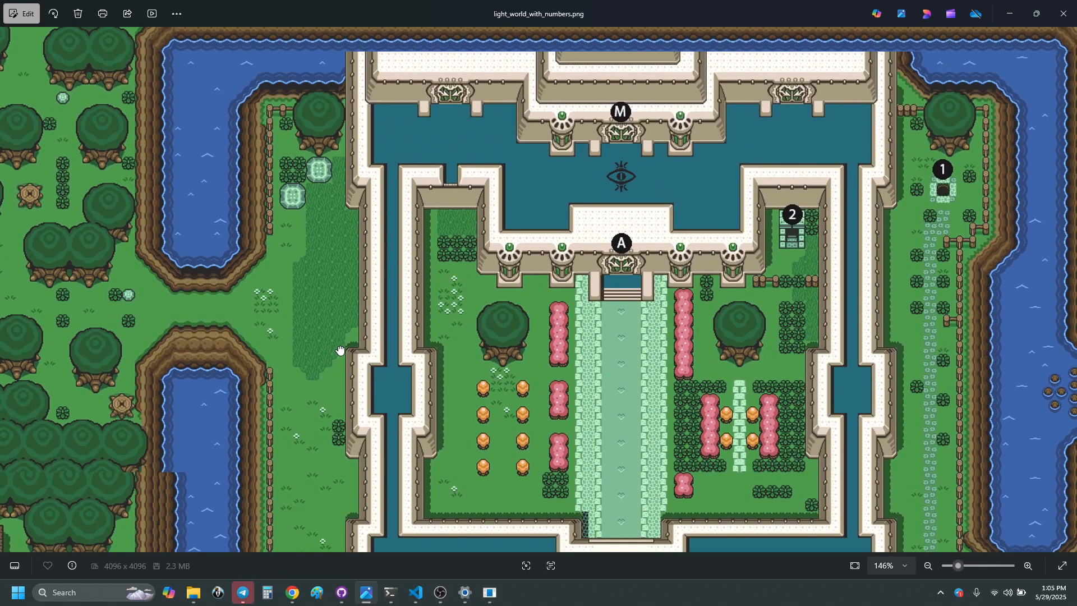
drag(755, 316, 465, 198)
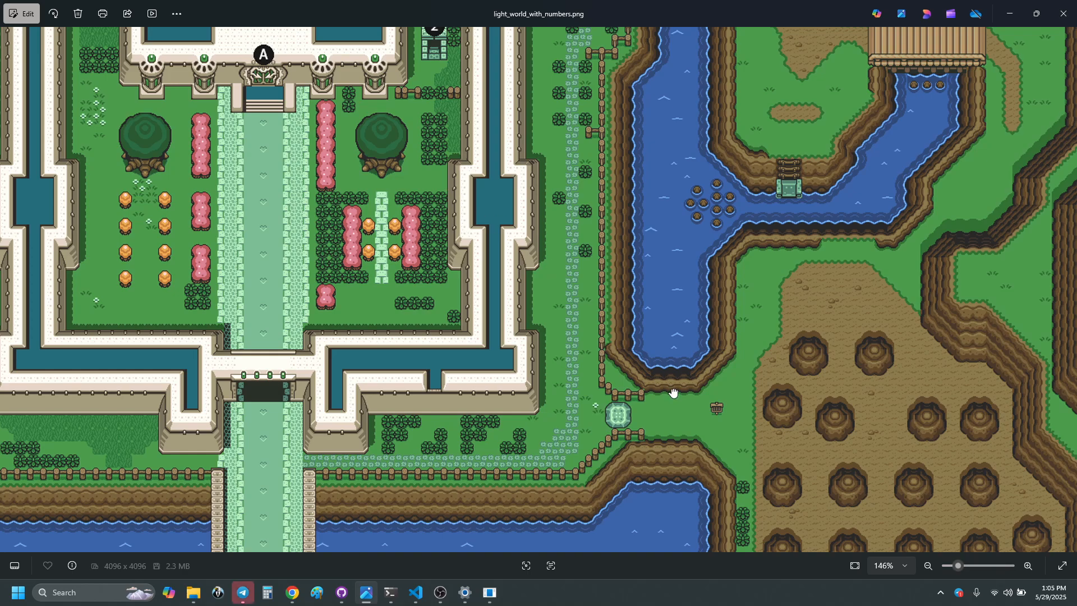
drag(673, 393, 507, 346)
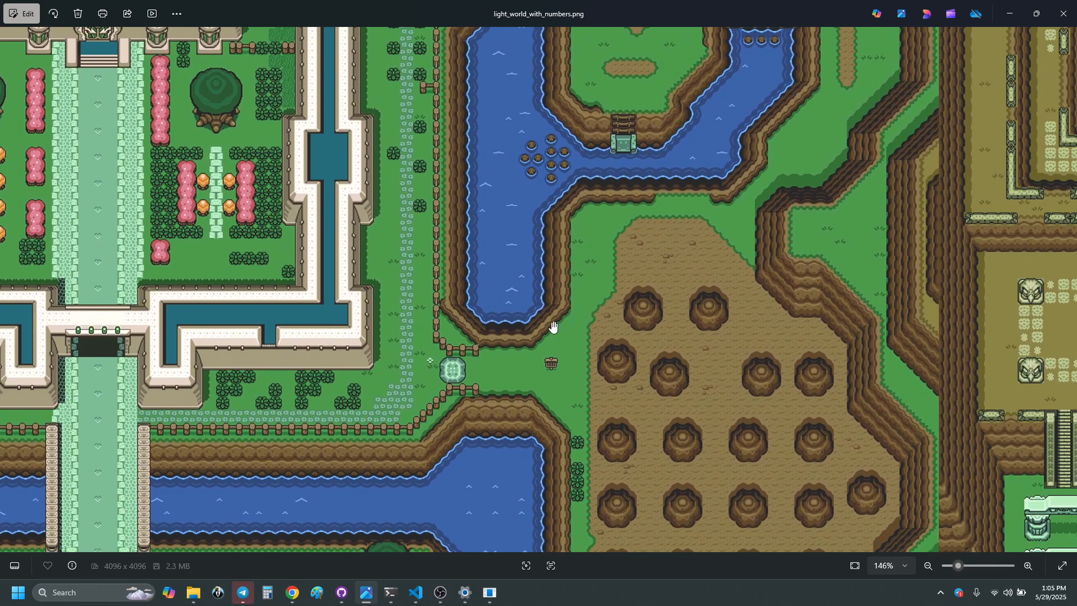
- Examine the river and waterfalls north-east of the castle, around location 6 and up to locations 7 and 8
drag(776, 247, 248, 392)
drag(759, 180, 599, 370)
drag(732, 252, 387, 501)
drag(674, 254, 598, 373)
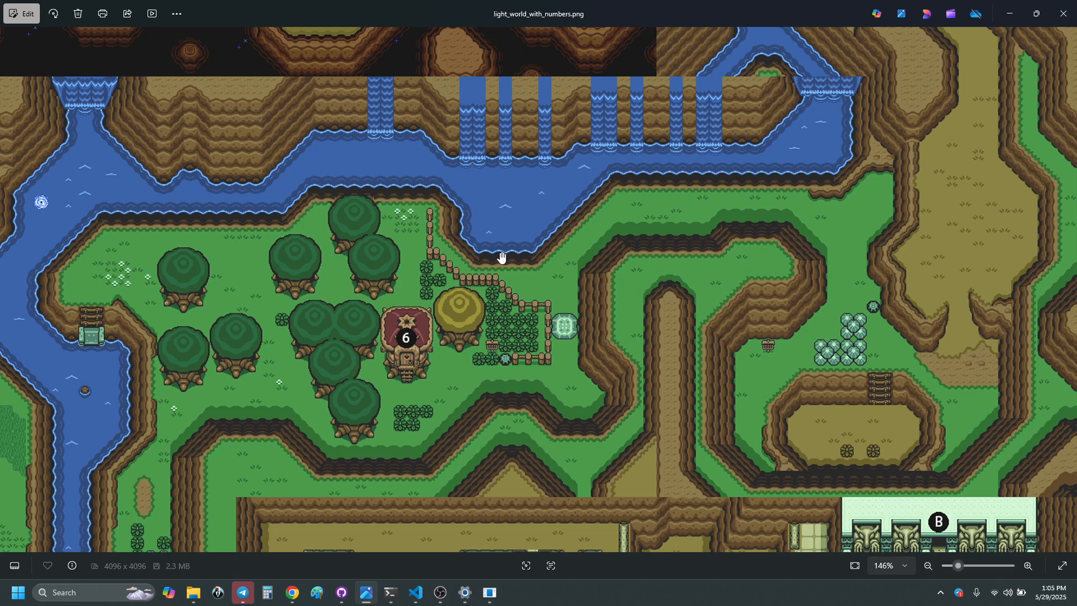
drag(380, 240, 400, 274)
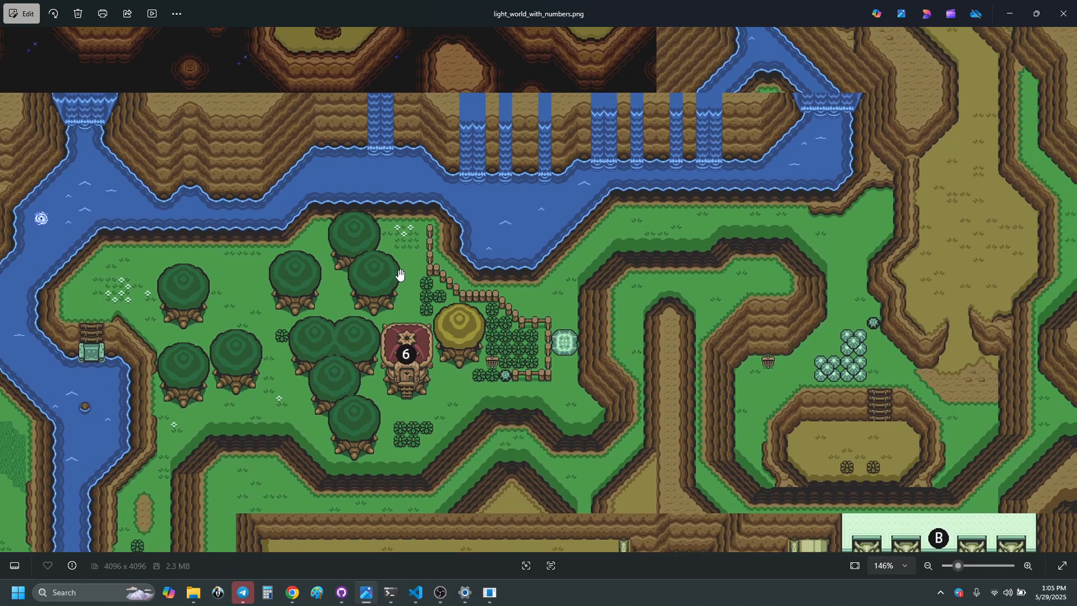
drag(859, 200, 876, 481)
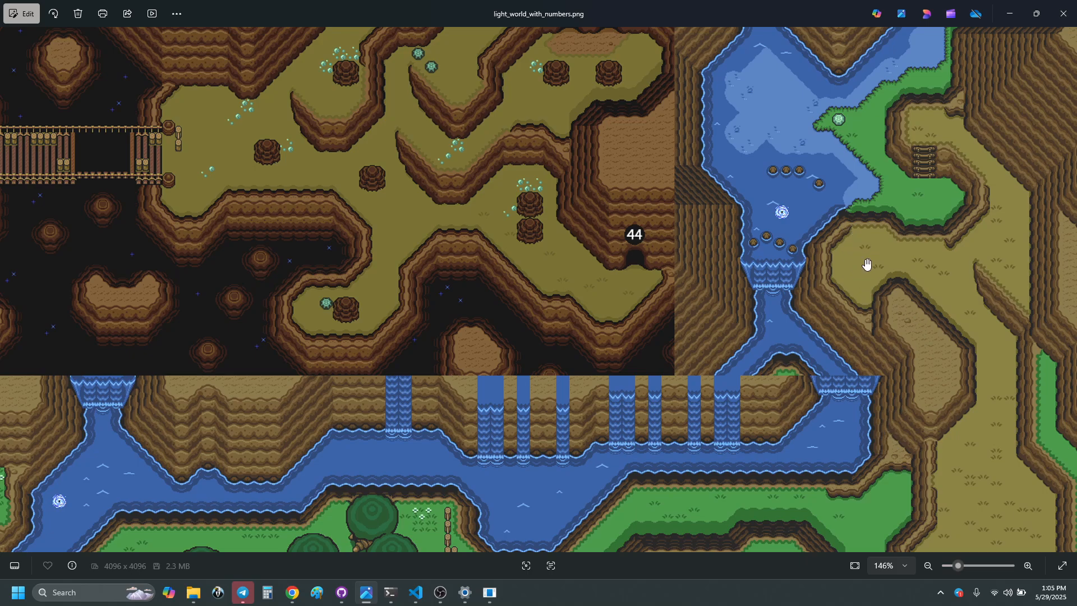
drag(865, 264, 968, 474)
drag(655, 405, 576, 485)
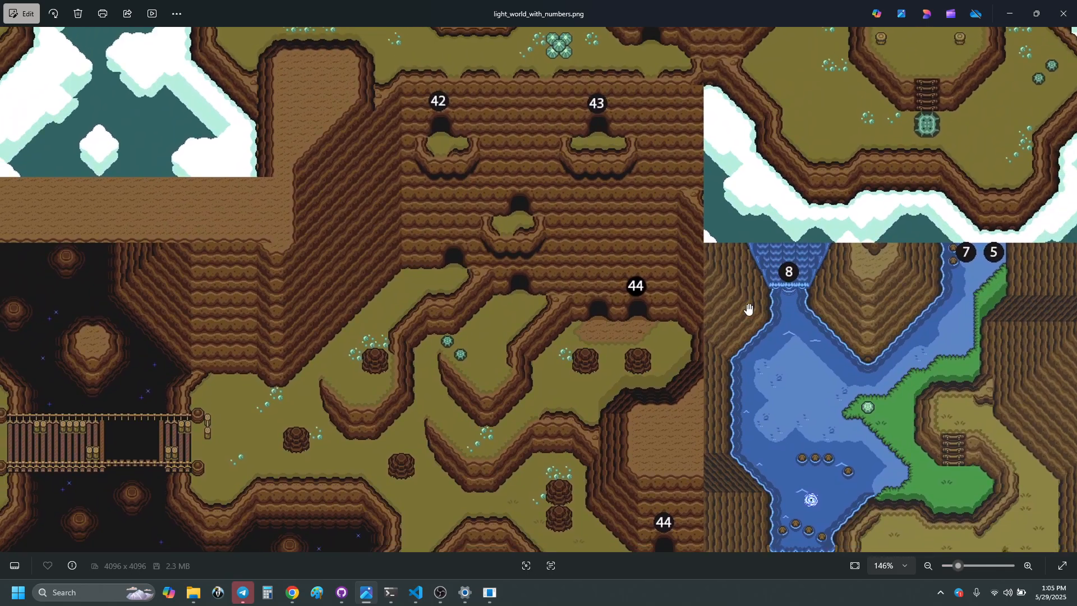
drag(783, 230, 865, 269)
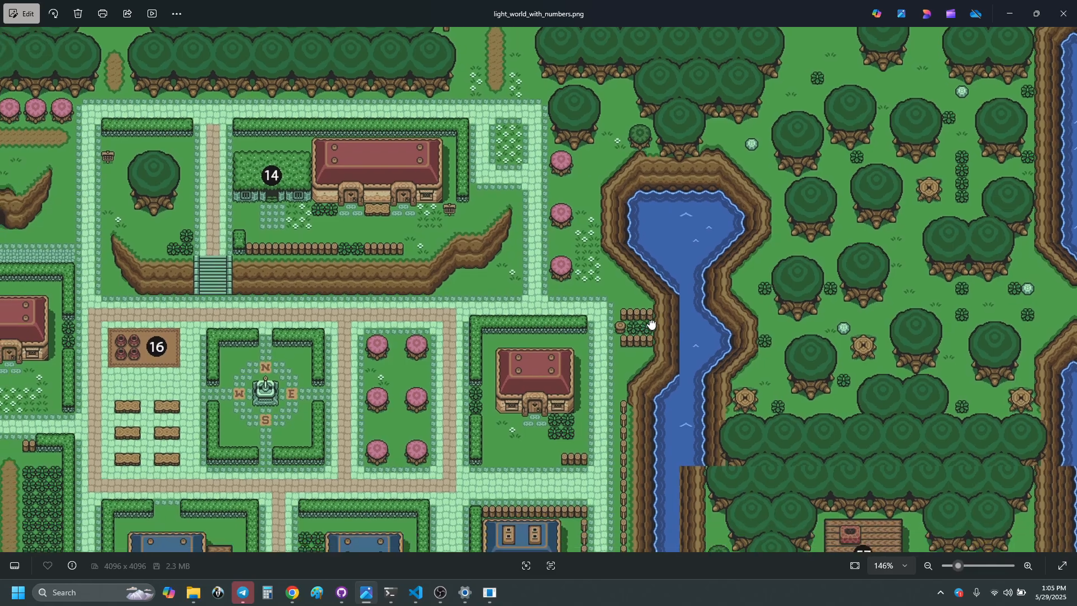
- Examine the village and its neighbouring pond, then the woods and houses south of it in the original map
drag(651, 325, 659, 280)
drag(644, 423, 701, 370)
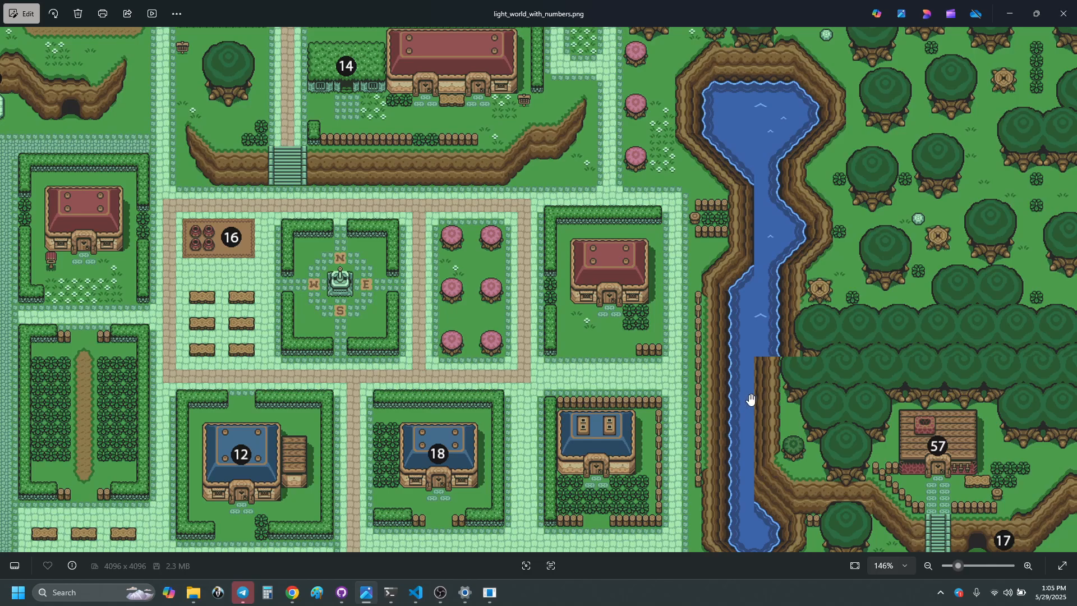
mouse_move(279, 283)
mouse_down()
mouse_move(488, 305)
mouse_move(526, 411)
mouse_up()
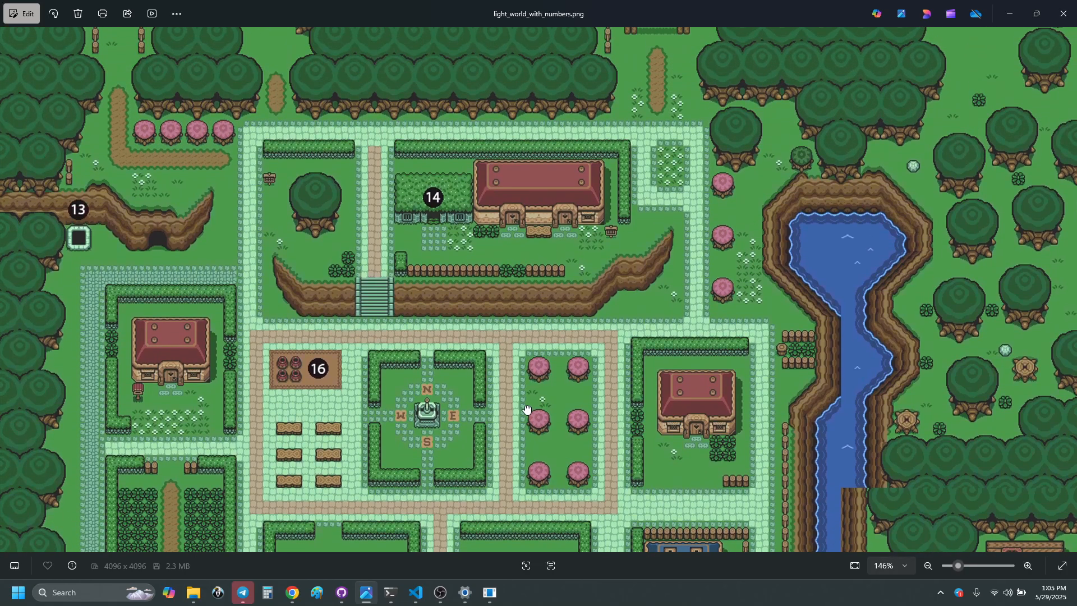
drag(476, 280, 480, 603)
drag(598, 543, 565, 139)
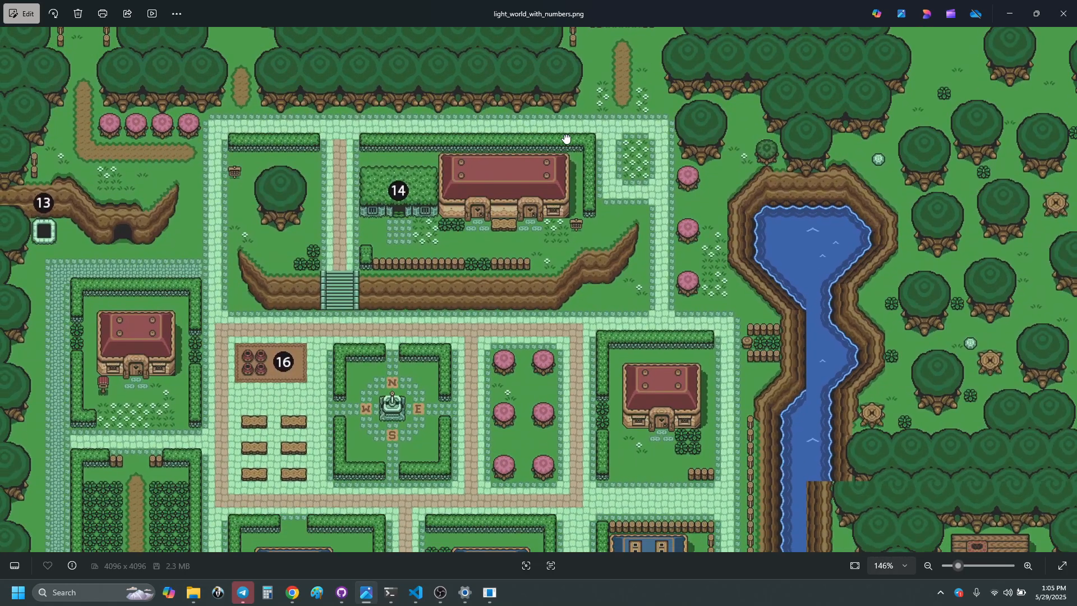
drag(667, 380, 598, 103)
drag(765, 404, 869, 43)
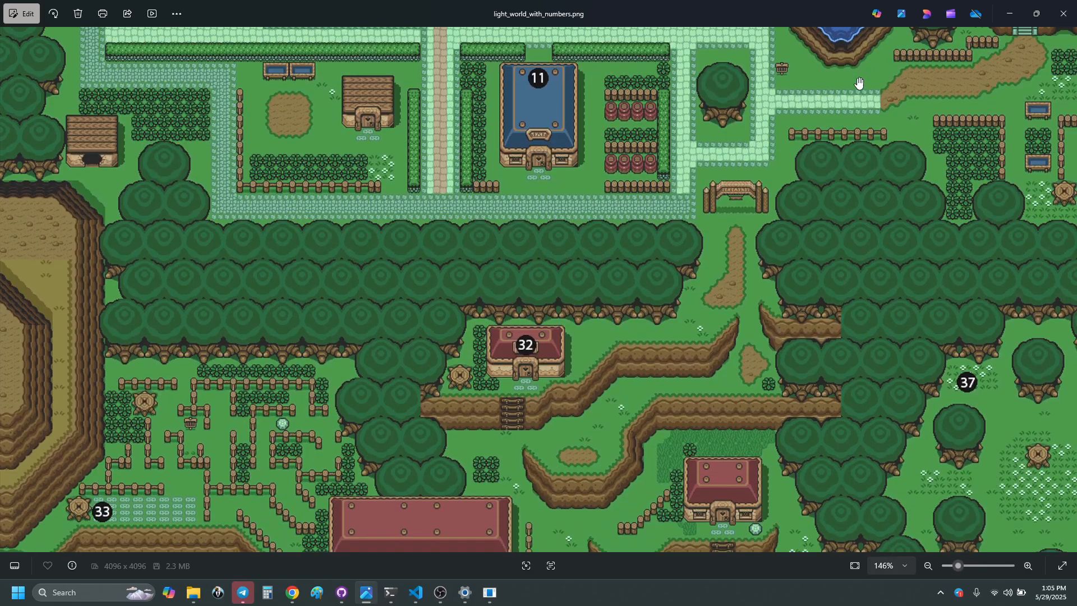
- Switch back to Z3 Overworld Editor and examine the Swamp-themed Lake Hylia along its southern shore, open water and northern cliffs
click(1009, 13)
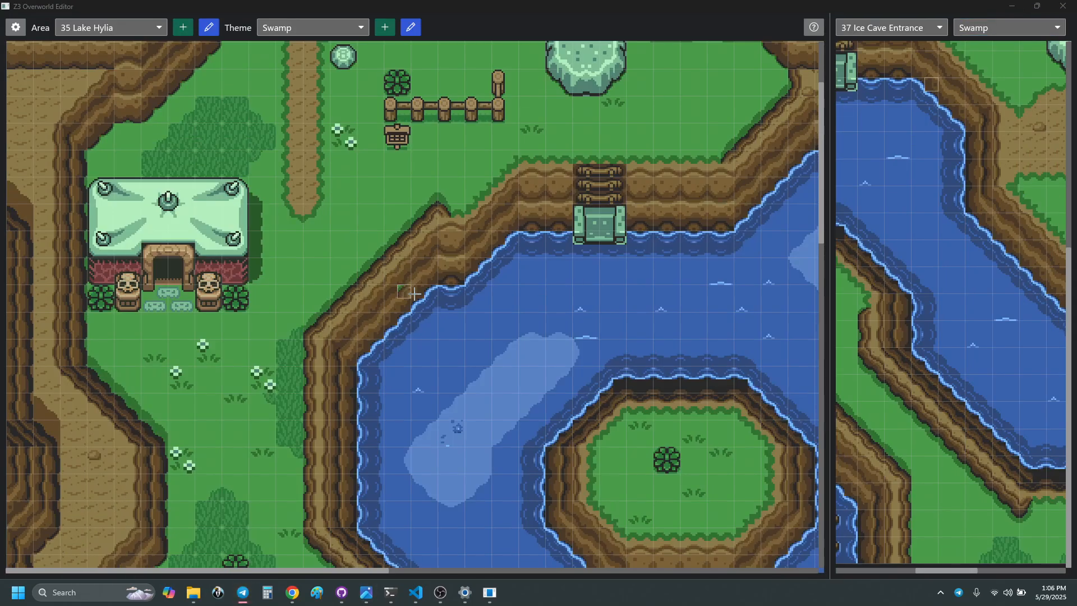
scroll(420, 301, down, 10)
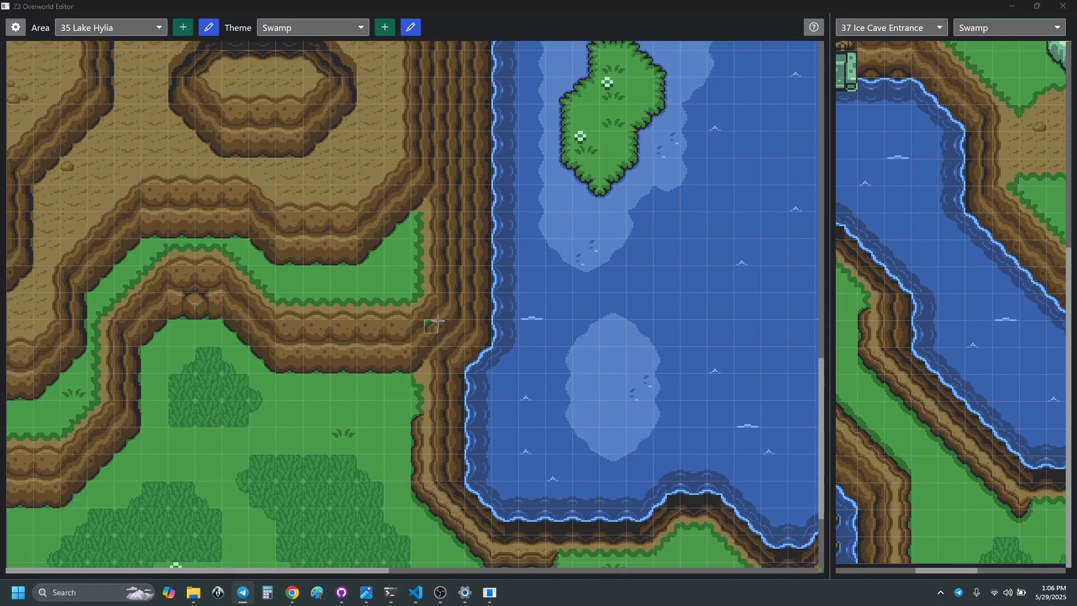
scroll(474, 355, right, 15)
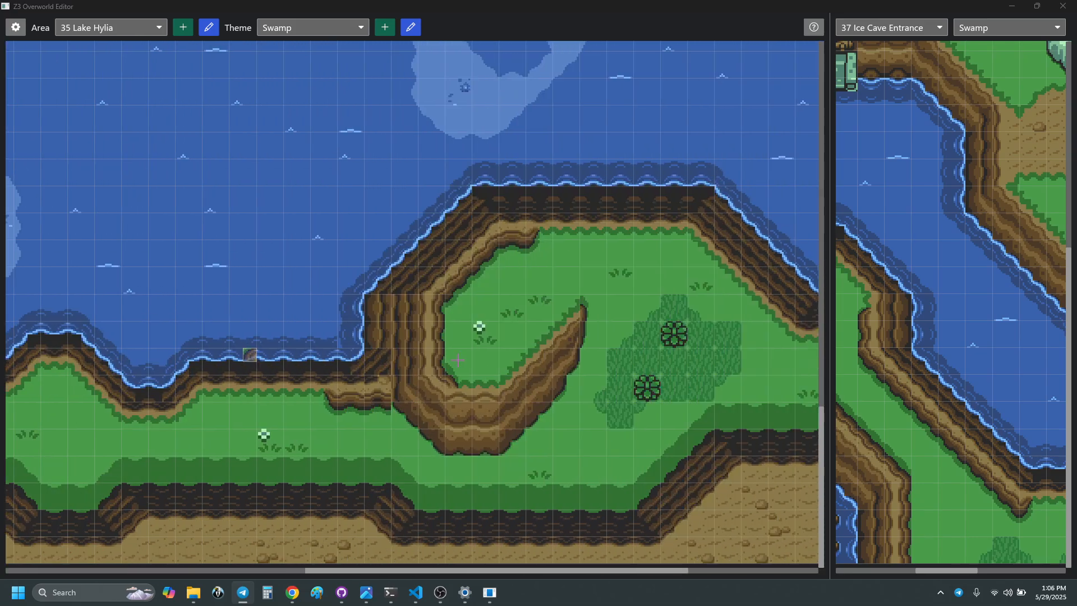
scroll(457, 359, right, 3)
scroll(438, 369, left, 6)
scroll(416, 371, up, 10)
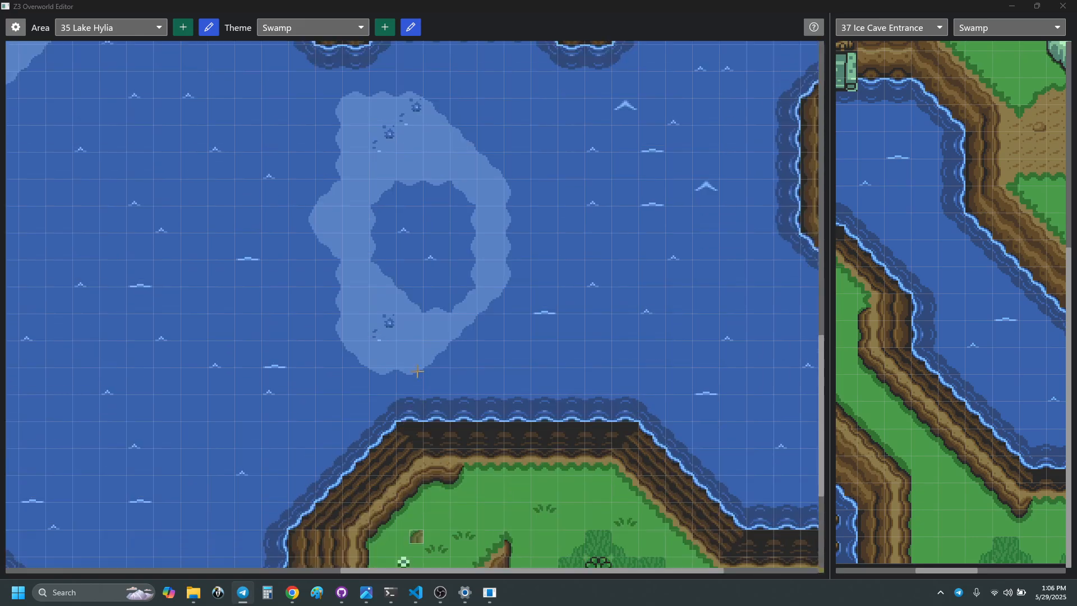
scroll(416, 371, up, 10)
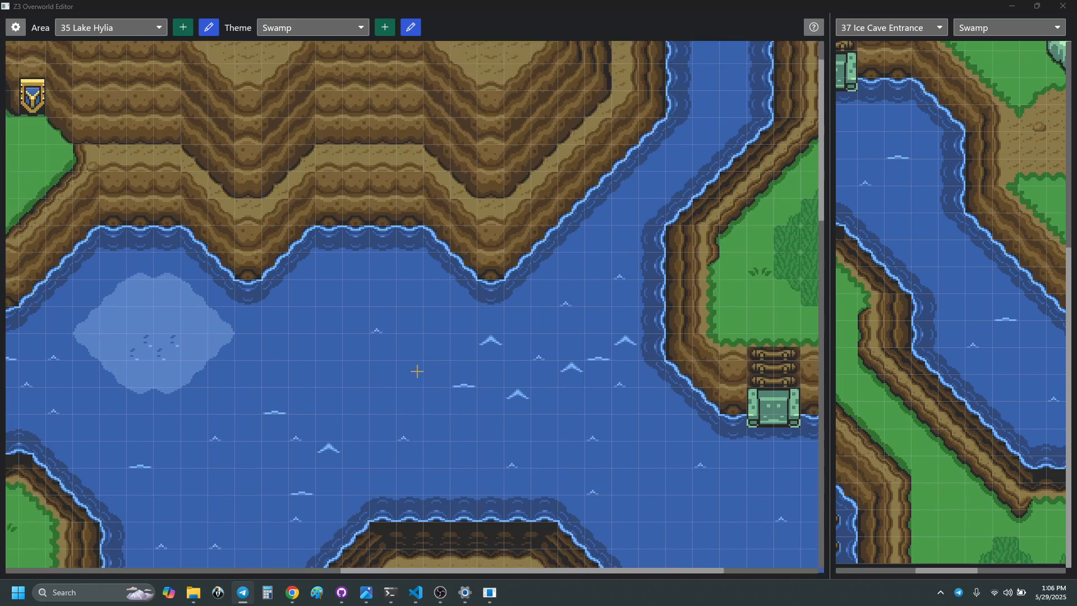
scroll(478, 375, right, 5)
scroll(477, 376, right, 1)
scroll(477, 375, left, 12)
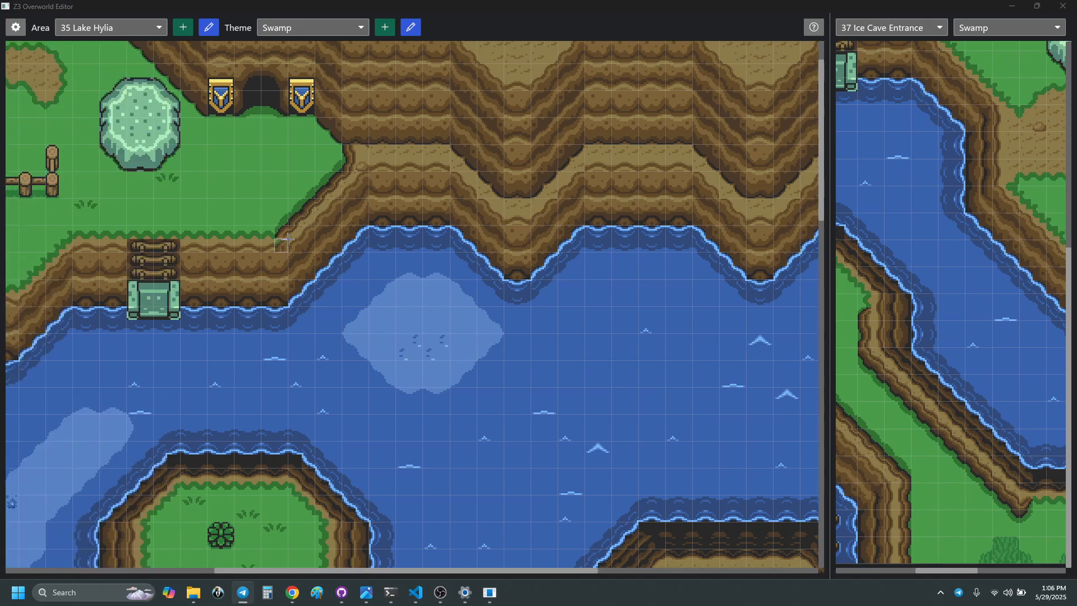
scroll(281, 233, left, 6)
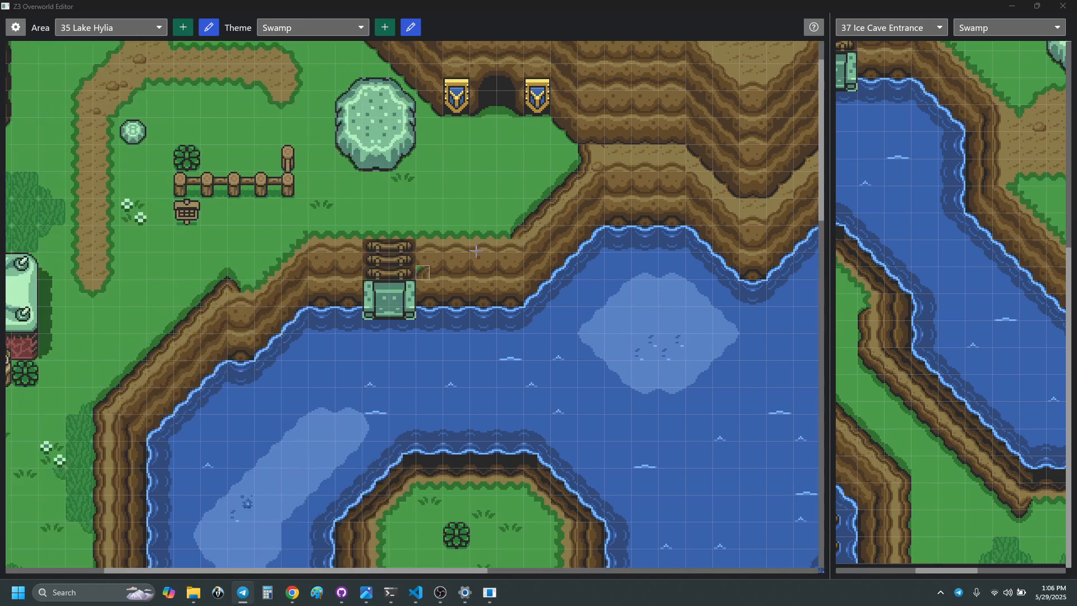
click(232, 287)
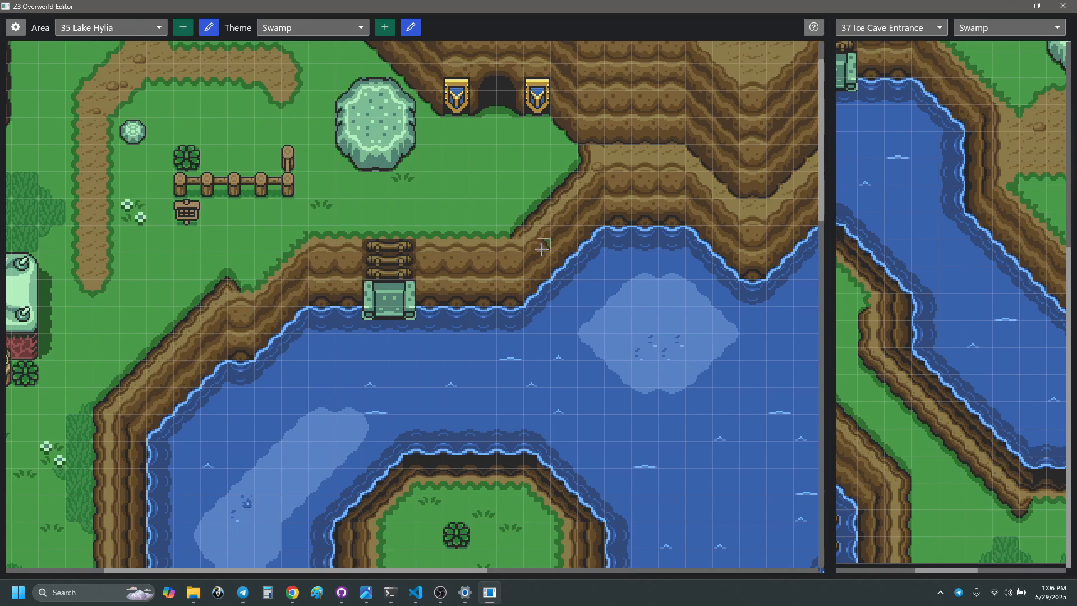
- Toggle Lake Hylia between the Base and Swamp themes to compare the north-western cliff edge and fences, ending on Swamp
scroll(477, 331, down, 3)
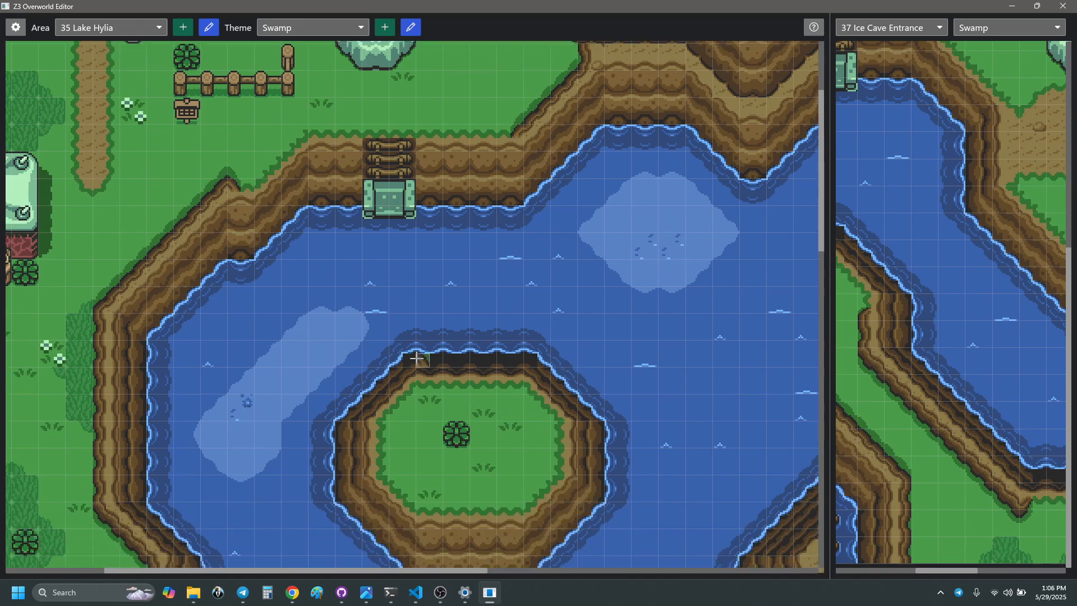
click(275, 27)
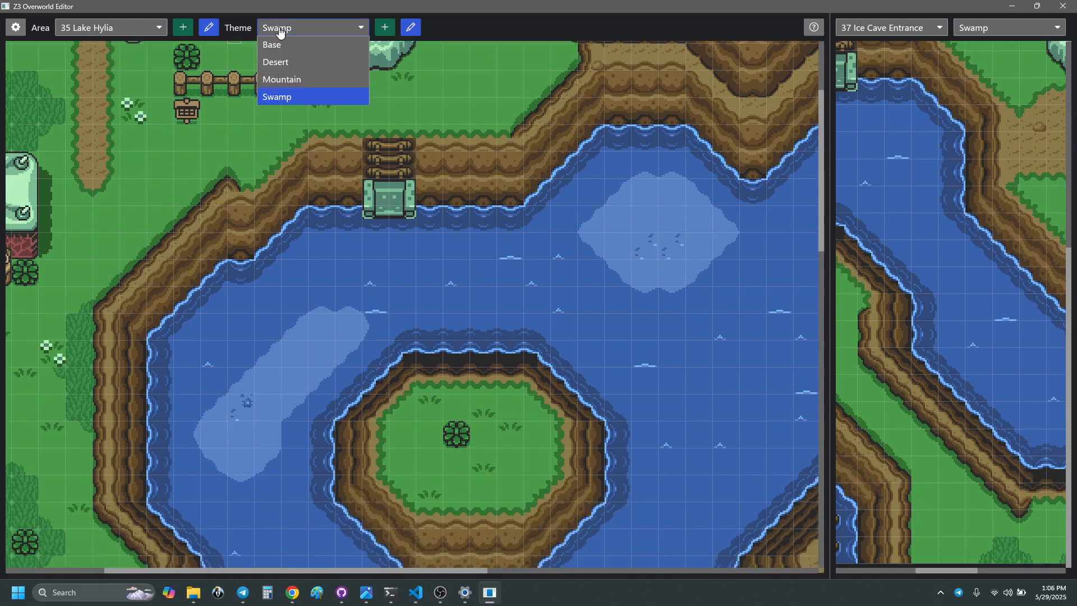
click(272, 39)
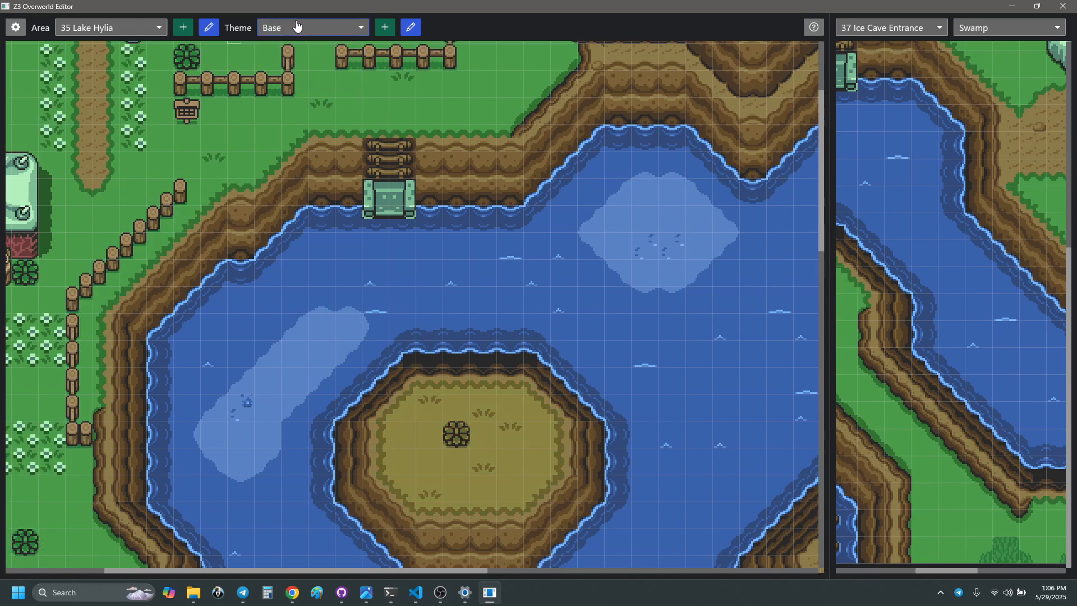
click(275, 27)
click(285, 95)
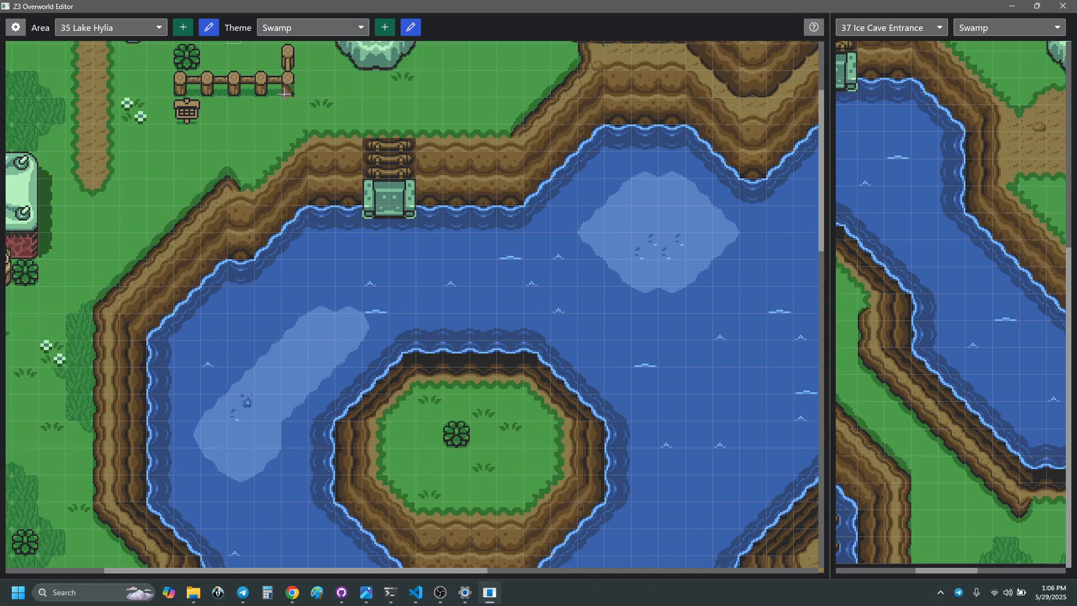
scroll(445, 300, left, 5)
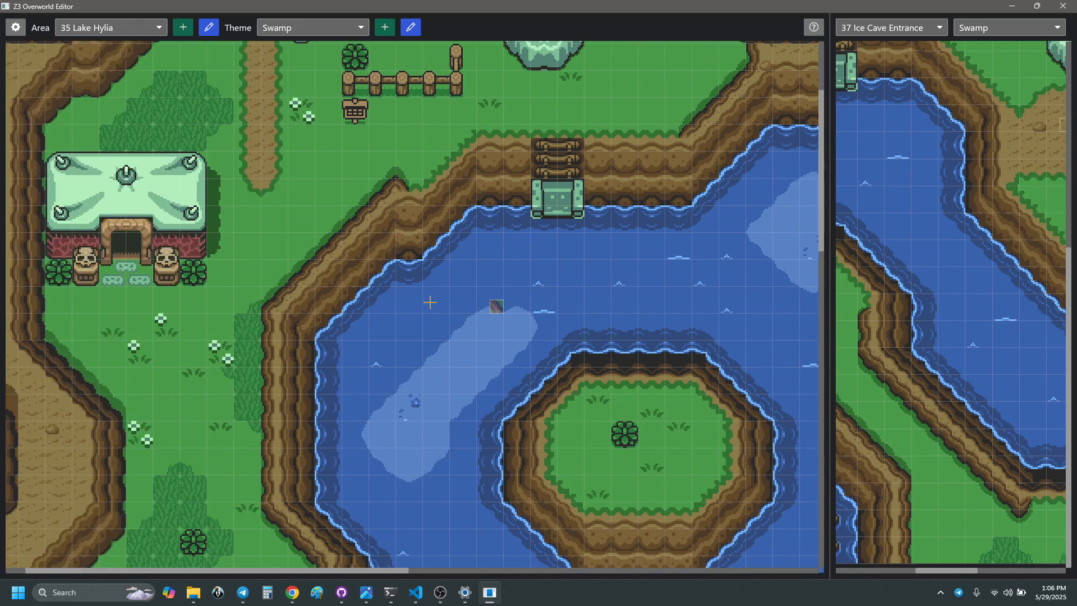
scroll(442, 297, up, 1)
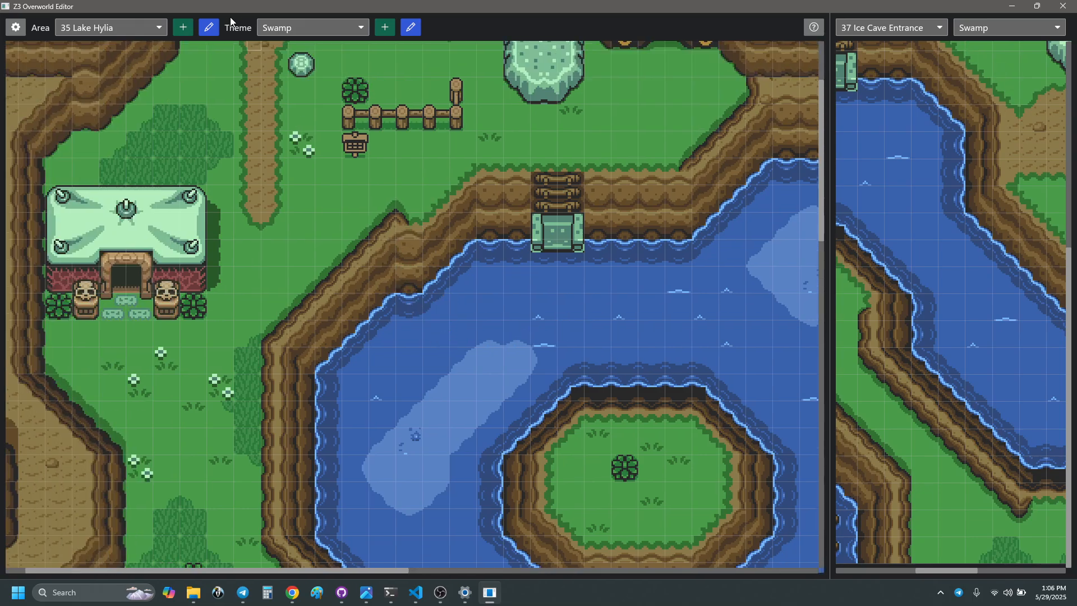
click(276, 29)
click(274, 44)
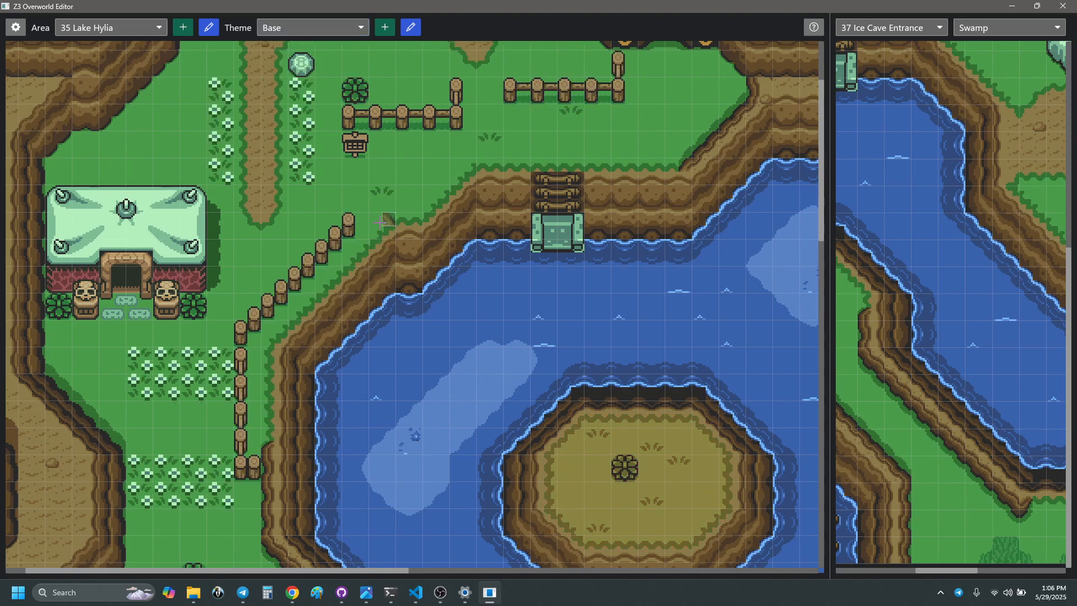
click(269, 29)
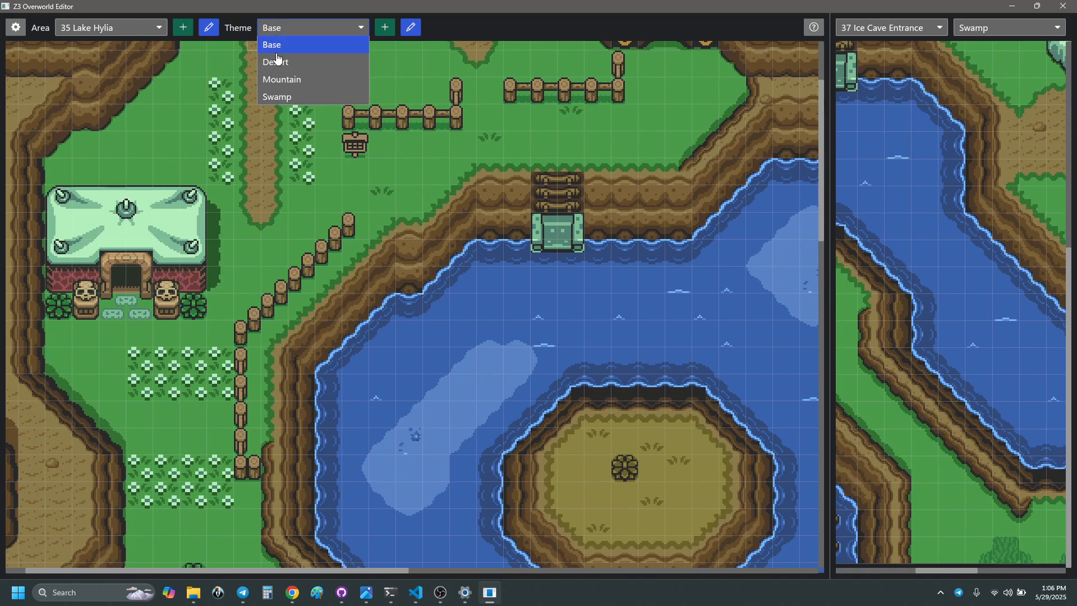
click(297, 98)
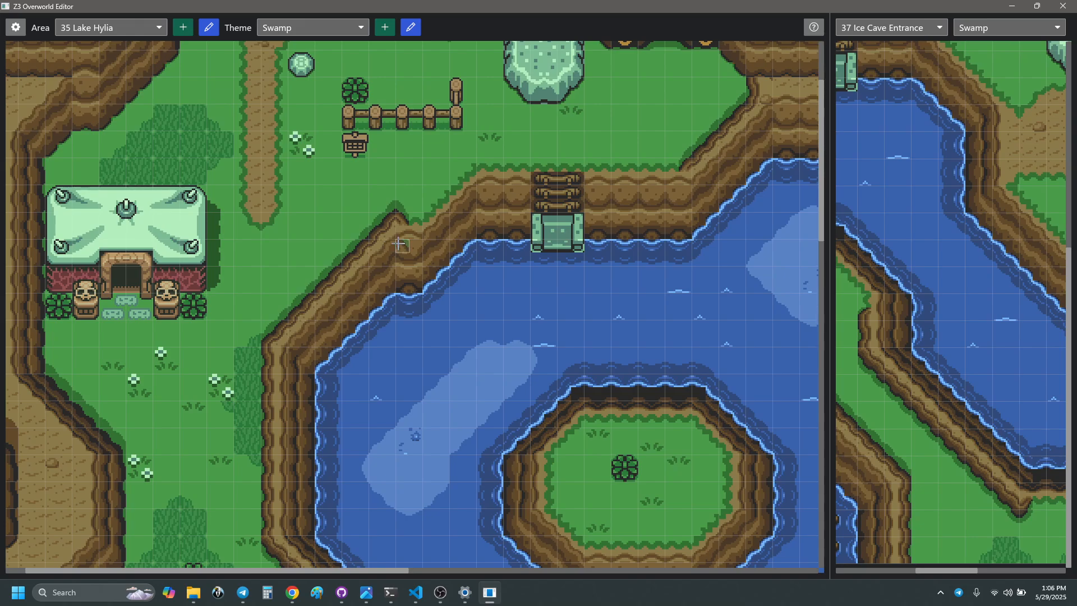
- Enlarge the map view and examine the Swamp-themed Lake Hylia's western and southern shoreline up to the northern dock
ctrl+scroll(399, 243, up, 1)
scroll(505, 281, down, 5)
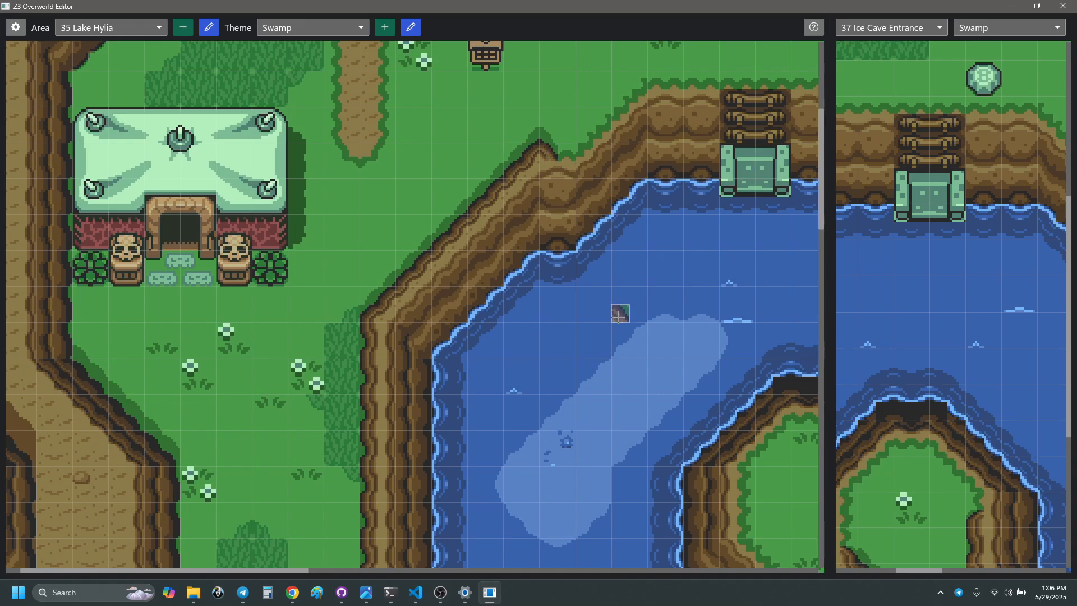
scroll(614, 320, down, 5)
scroll(614, 320, down, 15)
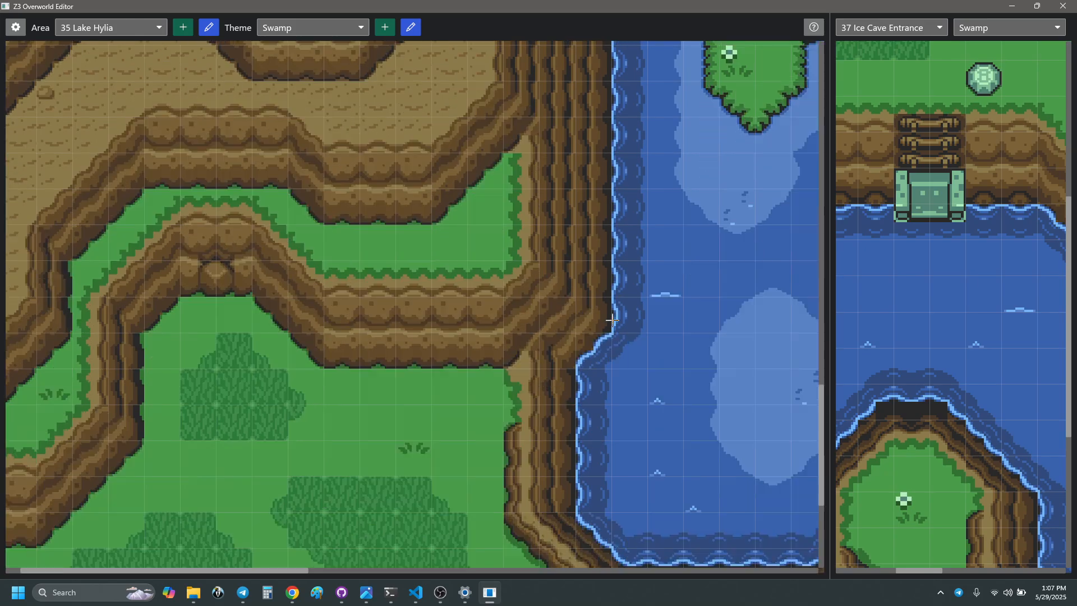
scroll(580, 314, right, 5)
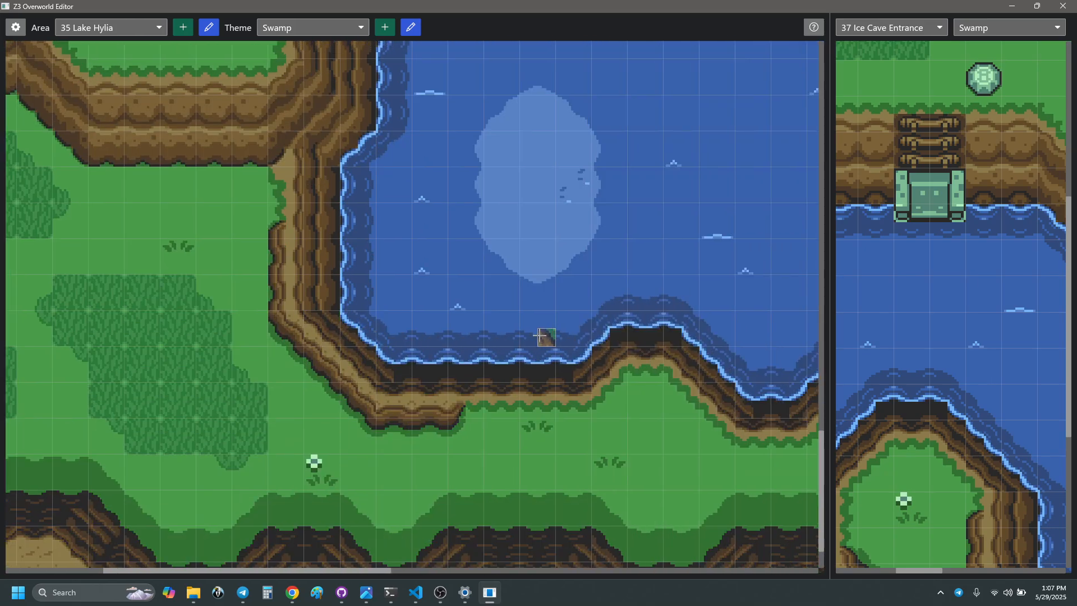
scroll(546, 337, up, 5)
scroll(506, 330, up, 20)
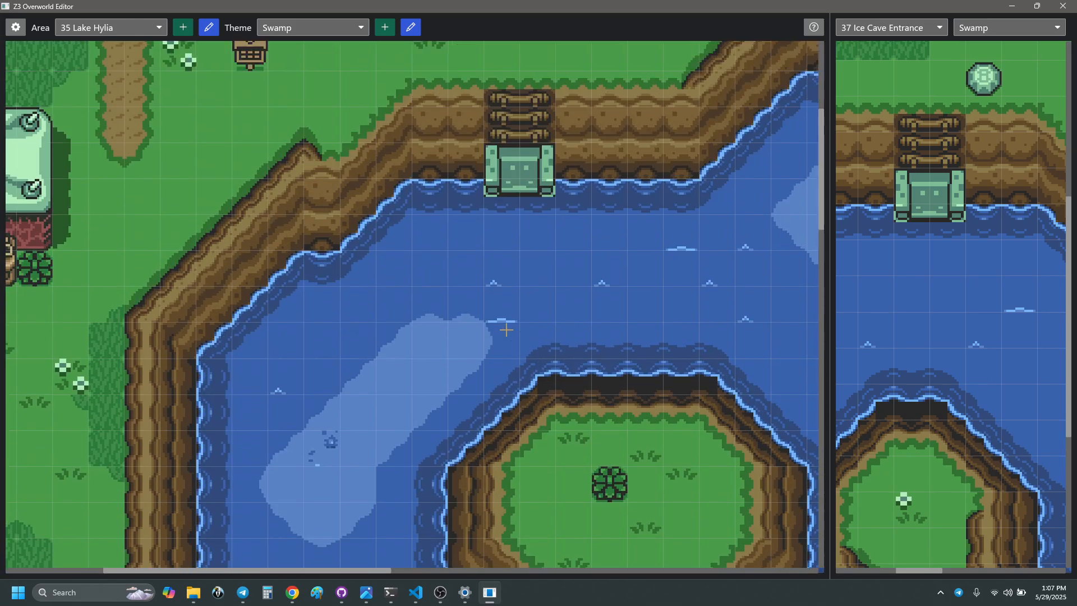
- Examine the Swamp-themed land and cliffs around Lake Hylia's northern dock, plus the Ice Cave Entrance's shoreline and pond in the side view
scroll(506, 328, up, 2)
scroll(506, 329, right, 2)
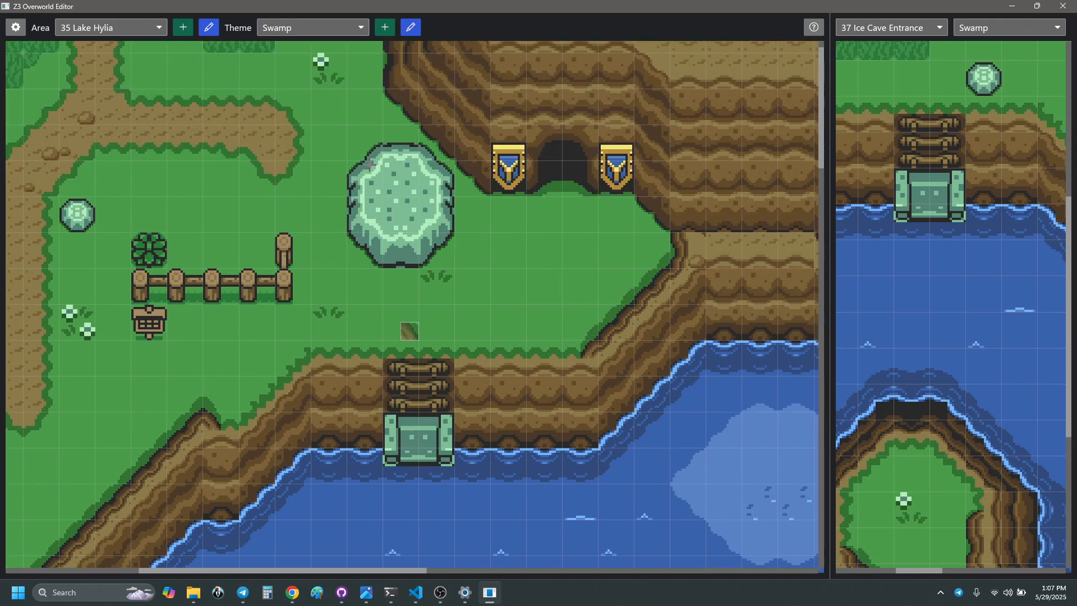
scroll(985, 415, left, 2)
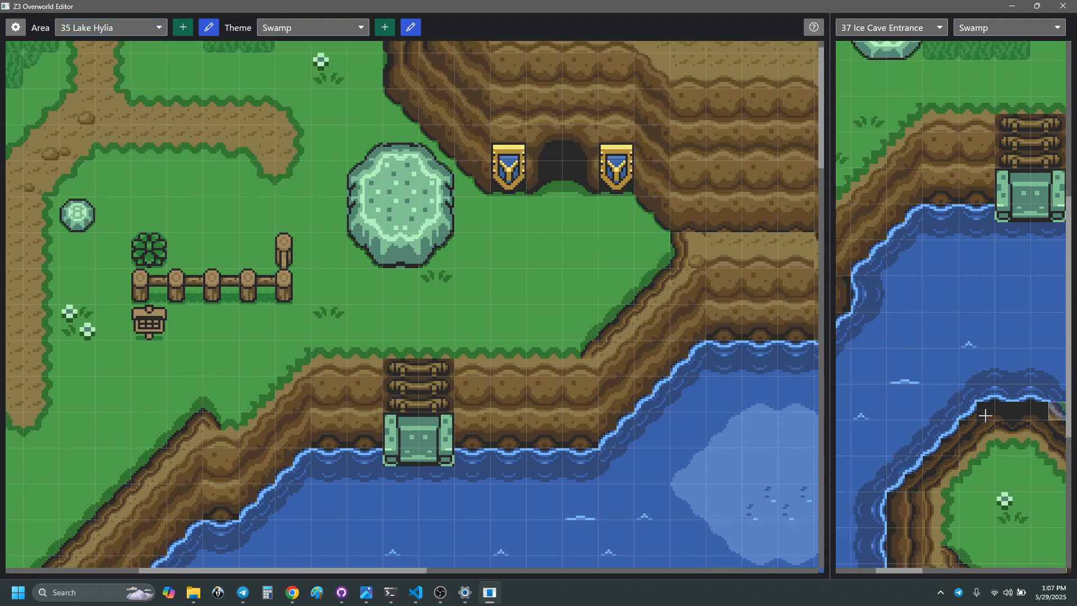
scroll(984, 415, down, 10)
scroll(970, 409, right, 4)
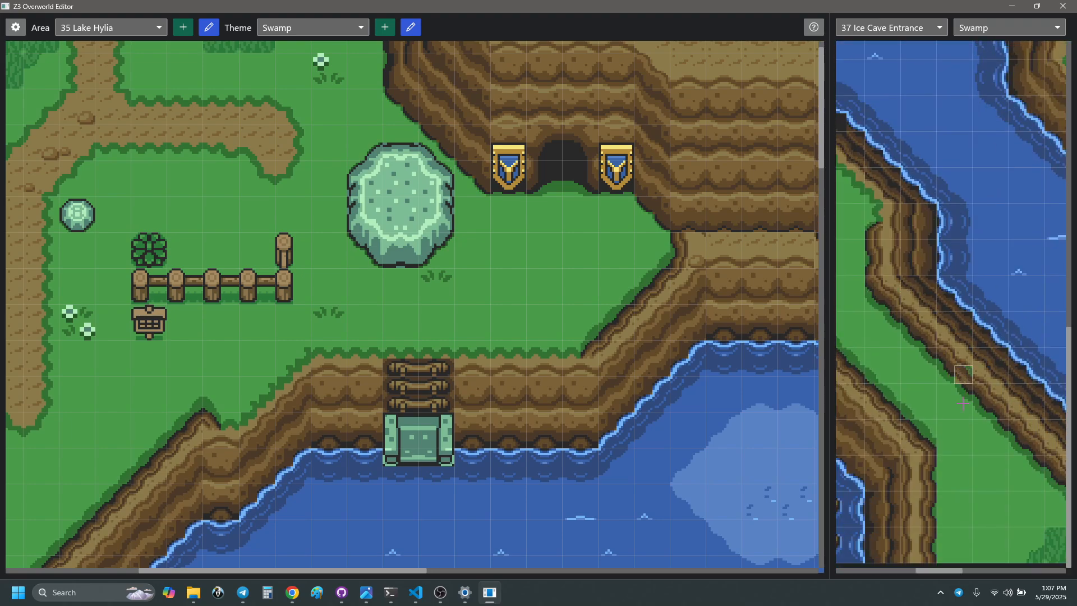
scroll(963, 403, right, 7)
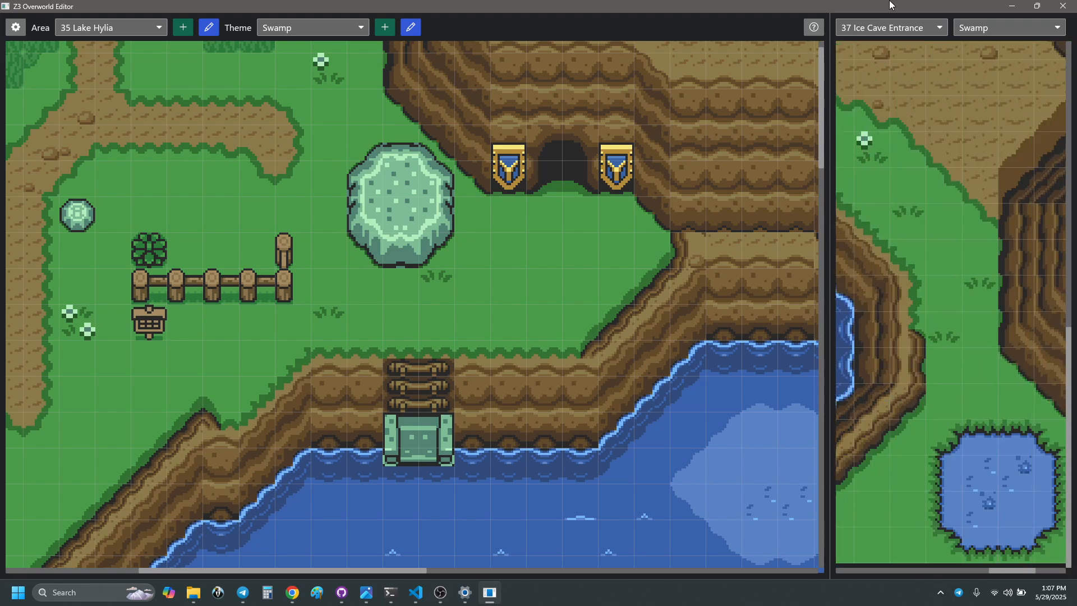
- Load Sanctuary Pond and then area 13 Sanctuary into the side view as the tile reference
click(908, 33)
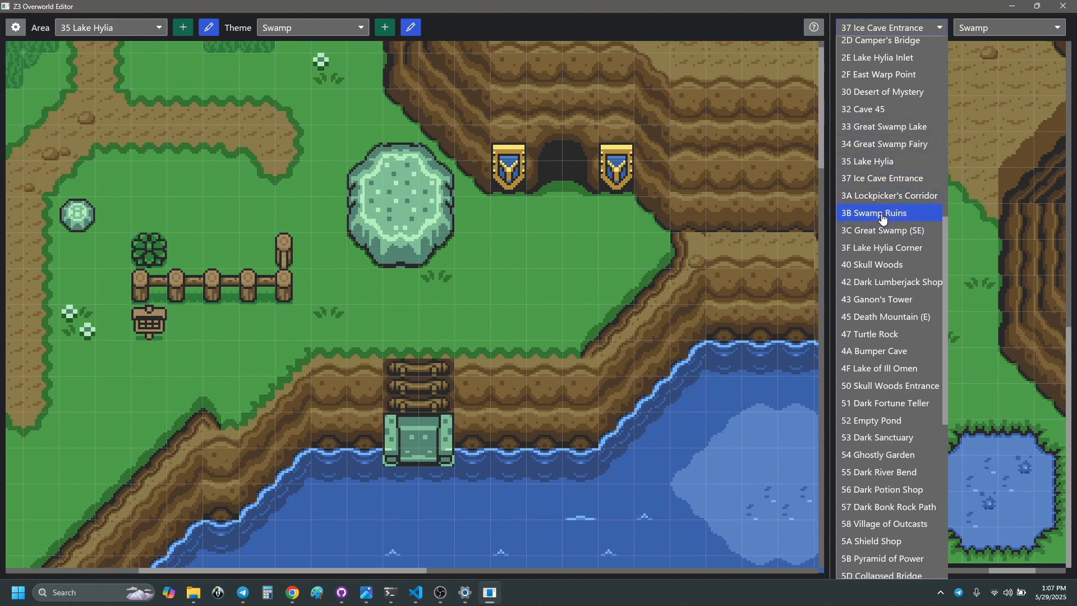
scroll(885, 174, up, 9)
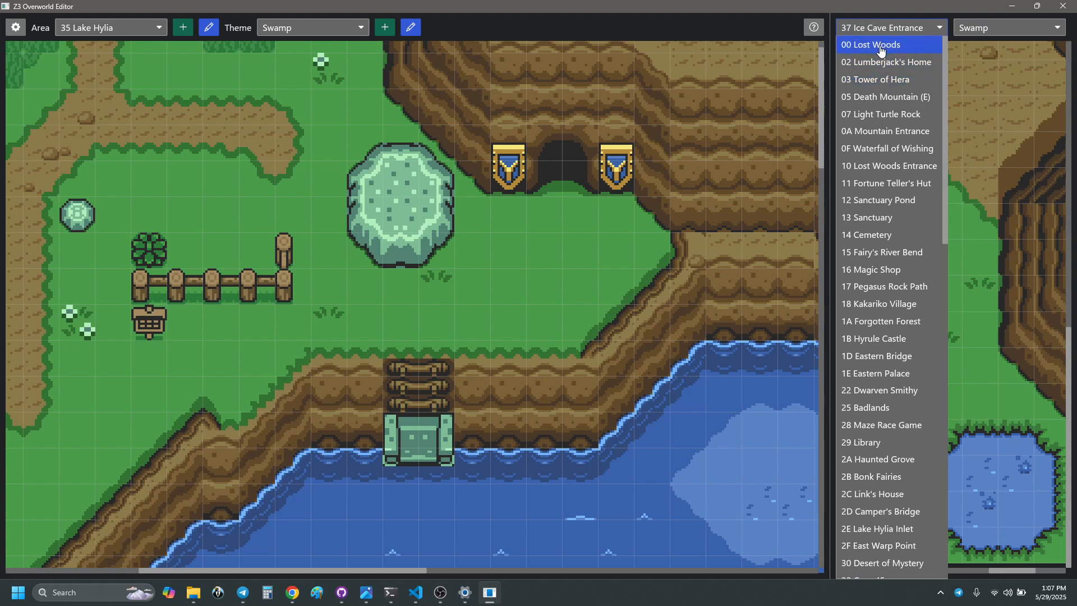
click(879, 200)
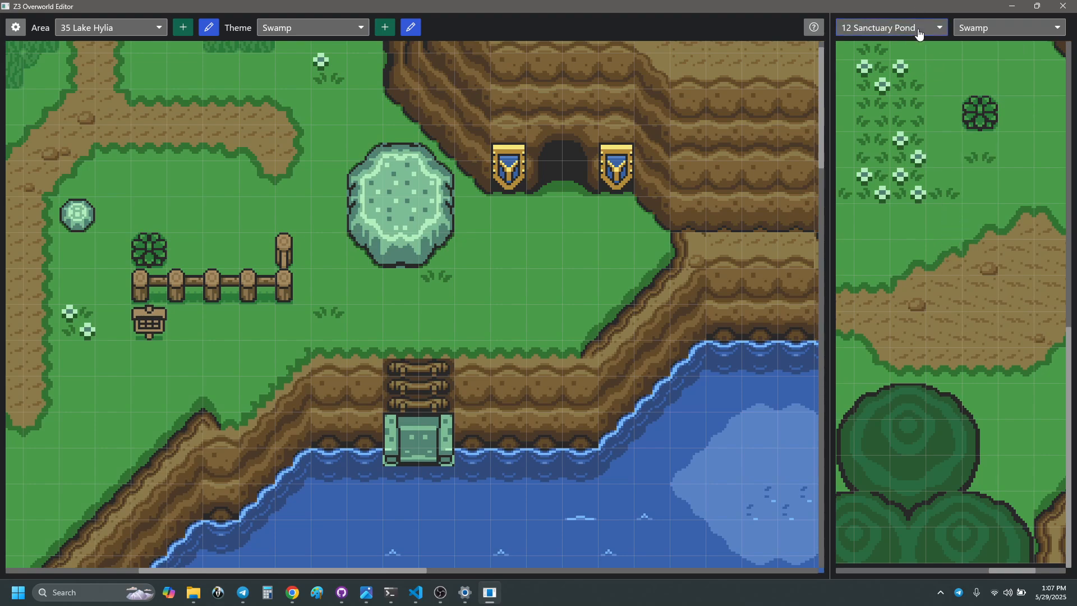
key(Right)
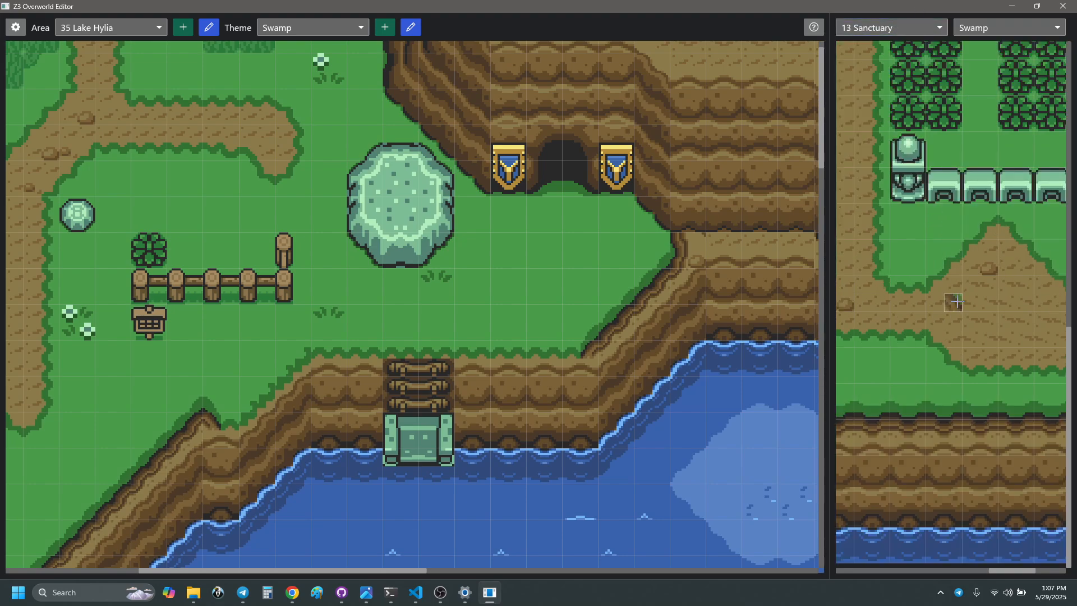
- Copy tiles from Sanctuary's cliff-top edge and repaint the pointed peak on Lake Hylia's north-western cliff with edge and grass tiles
mouse_move(971, 425)
right_down()
mouse_move(933, 410)
mouse_move(947, 418)
mouse_move(935, 416)
mouse_move(938, 428)
right_up()
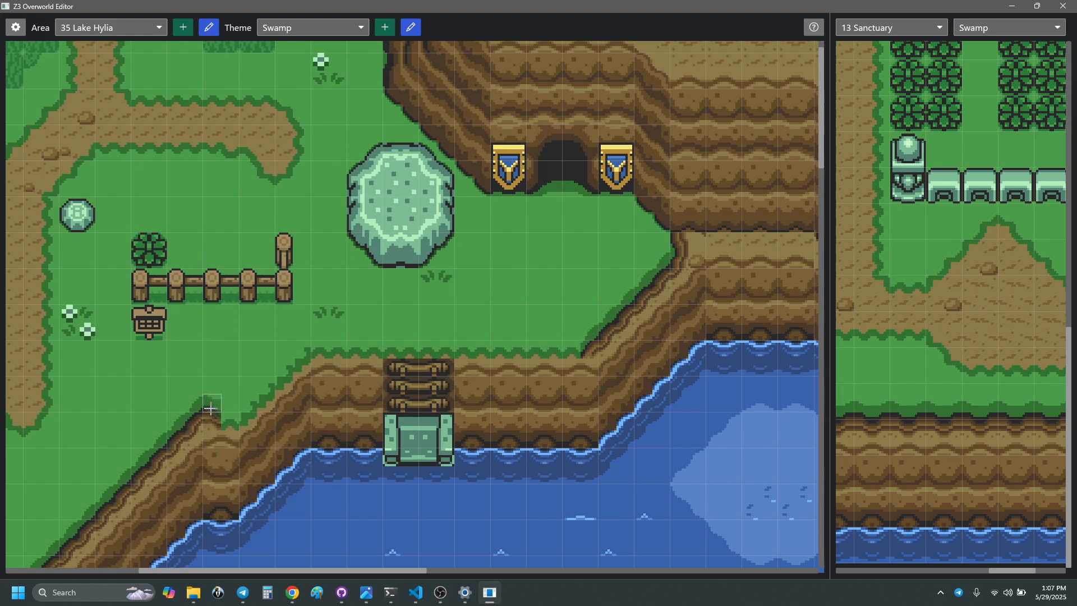
scroll(168, 319, down, 3)
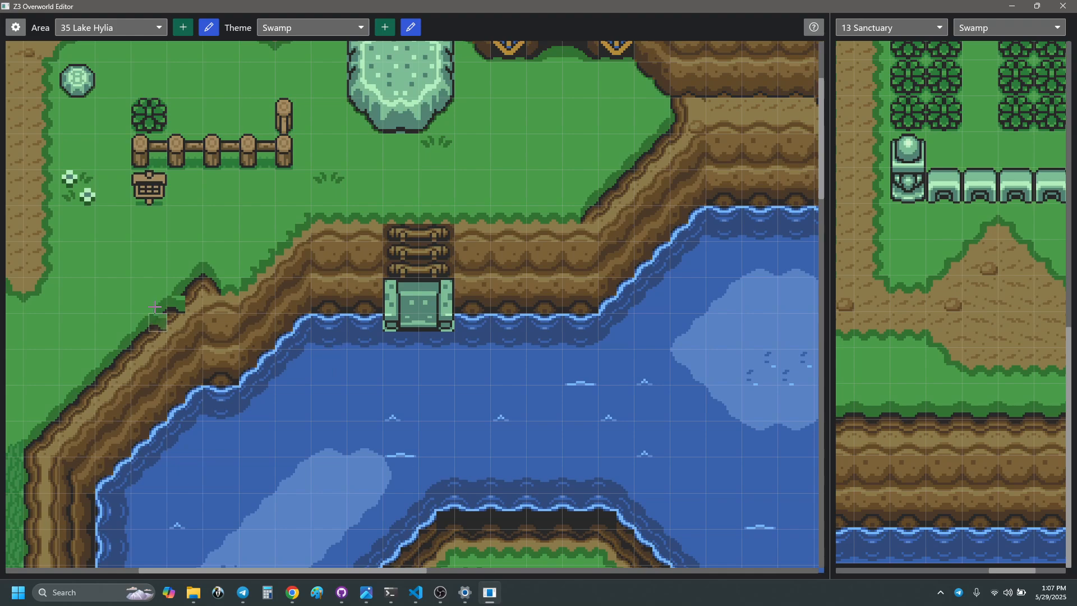
right_click(181, 258)
click(194, 281)
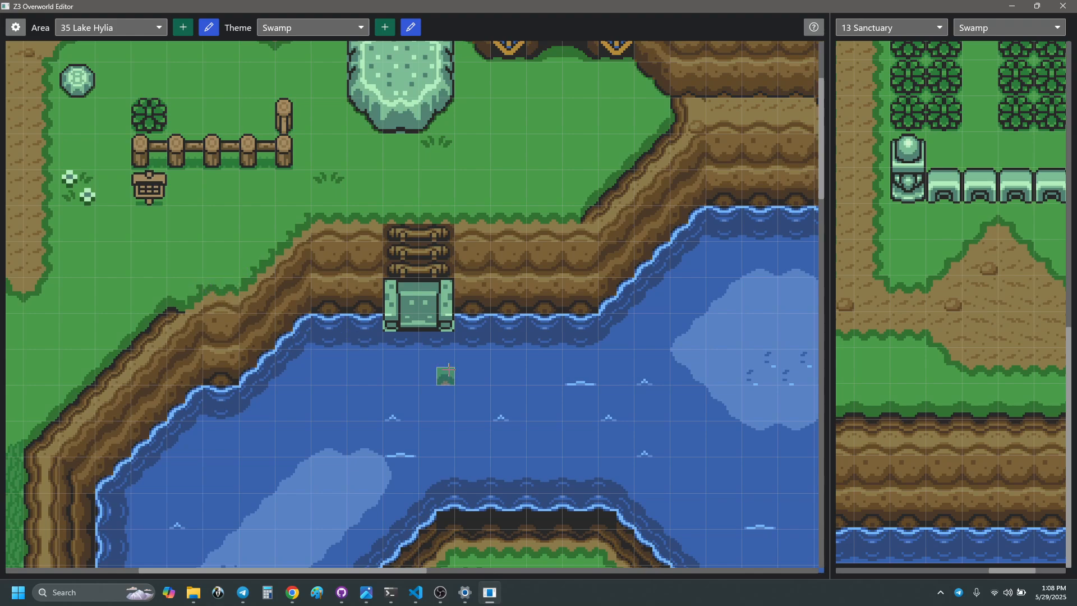
- Compare the reworked north-western cliff edge with Lake Hylia's Base theme, ending on Swamp
click(287, 27)
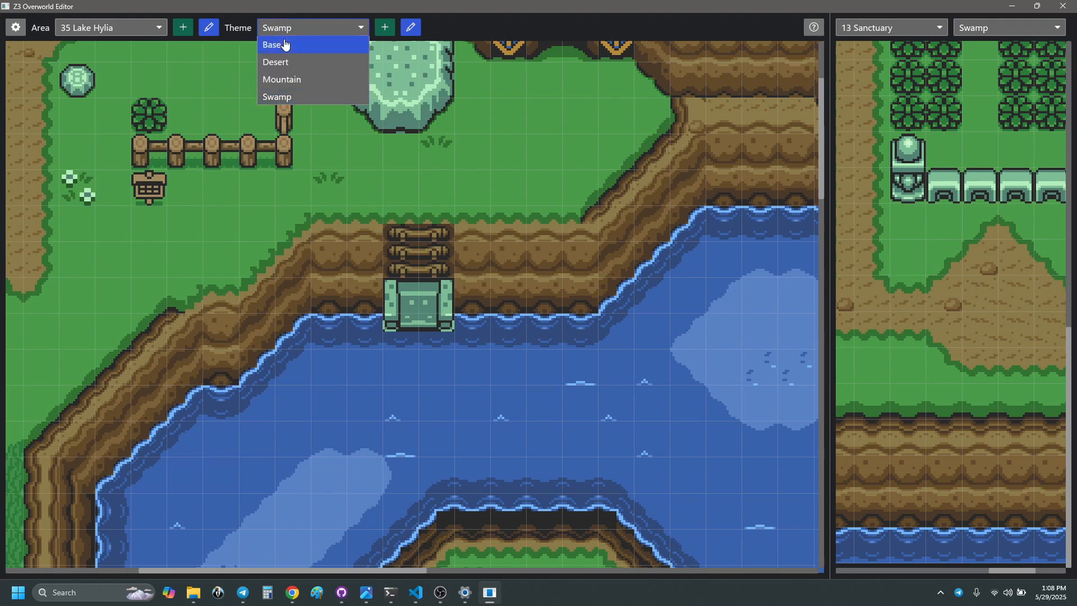
click(283, 43)
click(287, 28)
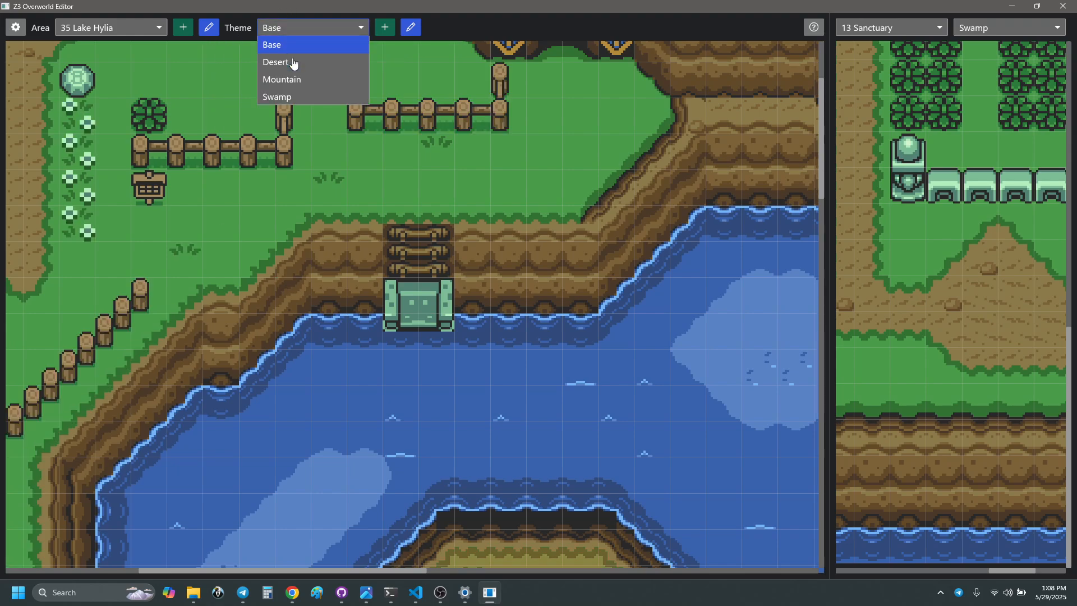
click(287, 96)
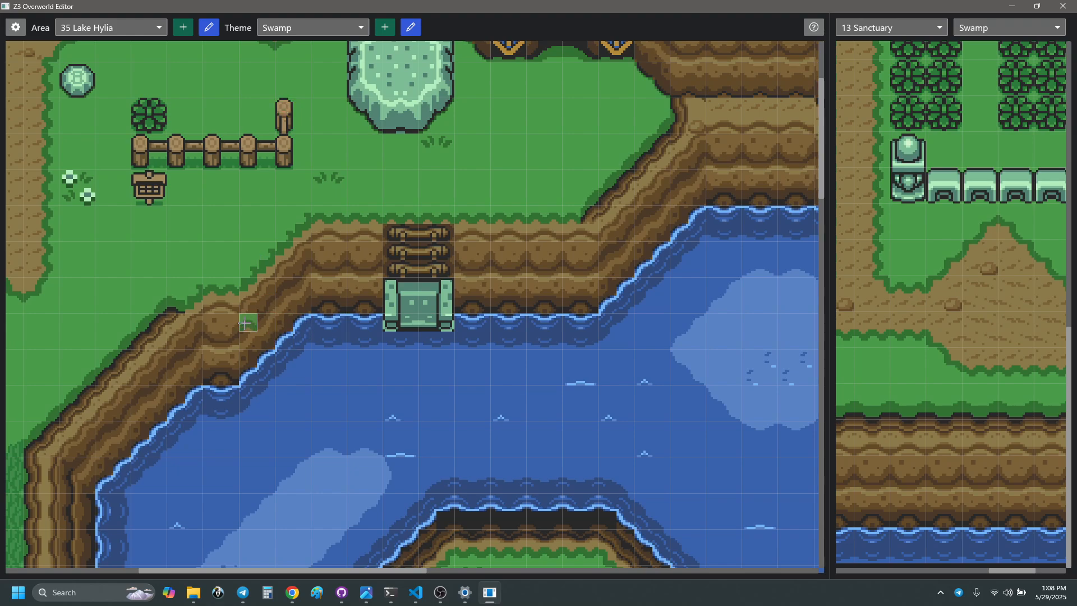
- Repaint the slope tiles just below Lake Hylia's north-western cliff corner and check the edge against the Base theme, ending on Swamp
shift+scroll(312, 267, left, 4)
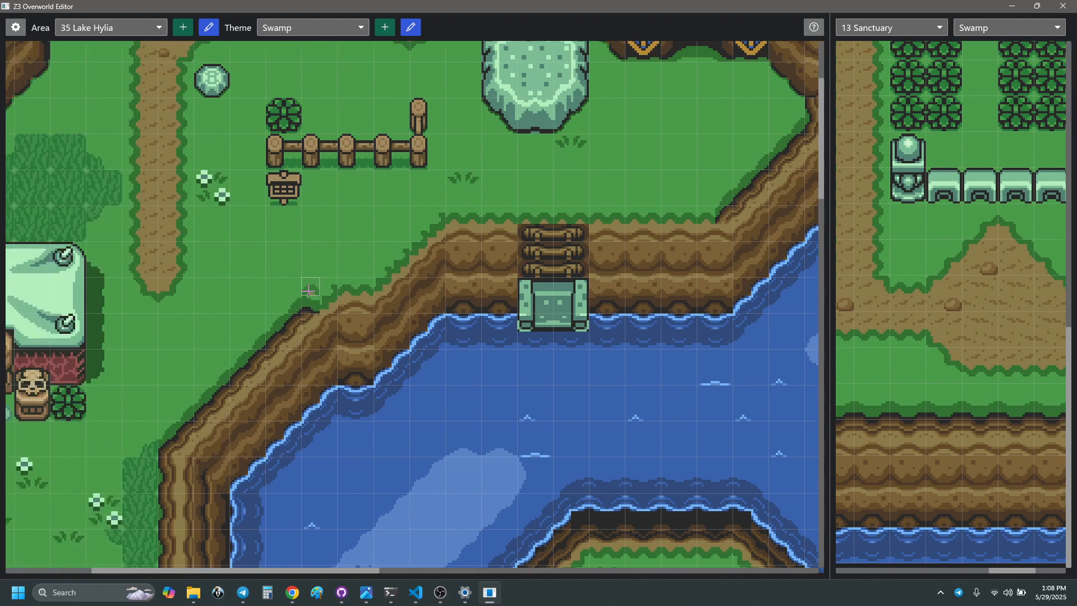
scroll(300, 241, down, 2)
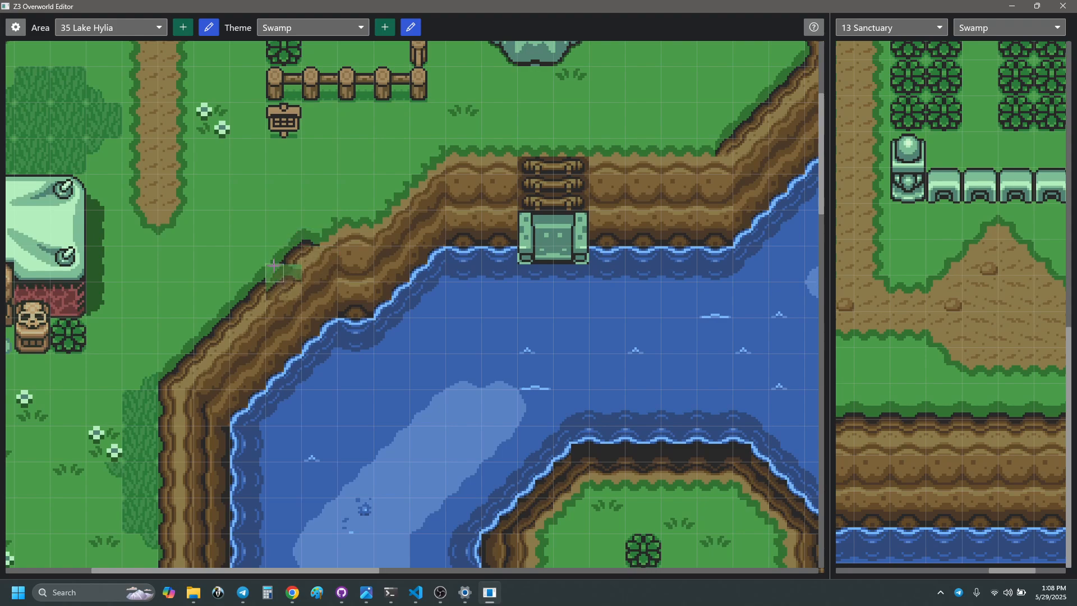
click(297, 28)
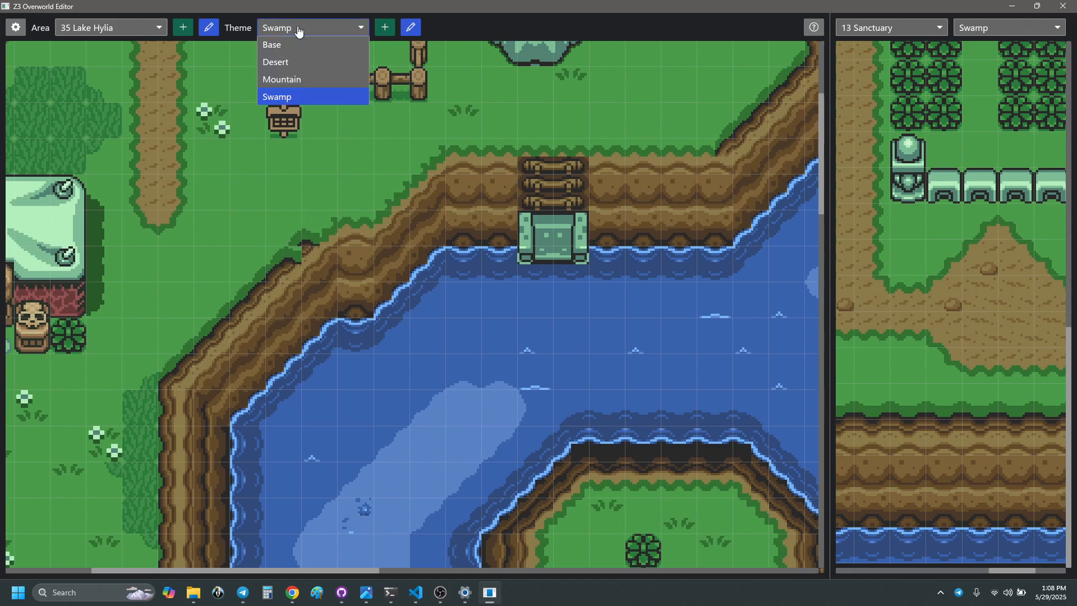
click(288, 41)
click(294, 28)
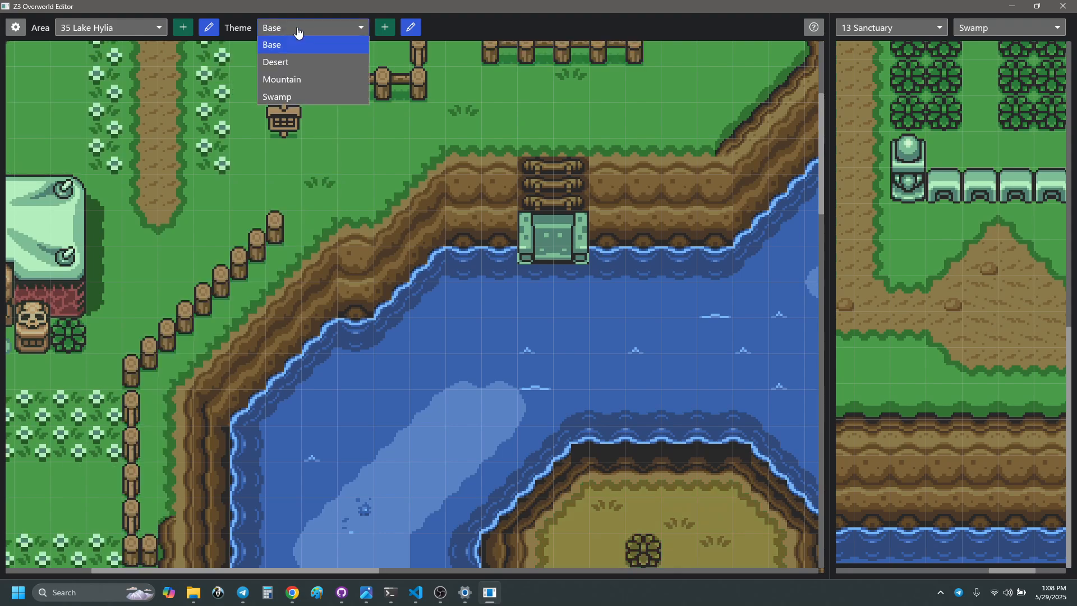
click(289, 97)
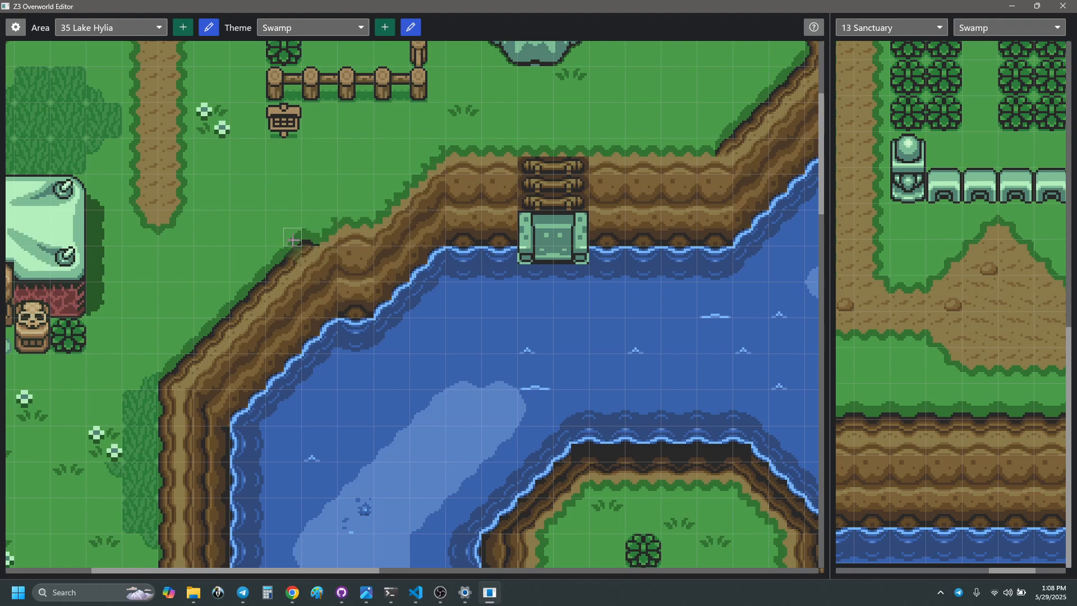
- Copy the cliff-corner tiles from Lake Hylia's Base theme and smooth the remaining notch in the Swamp cliff edge using grass tiles
click(292, 28)
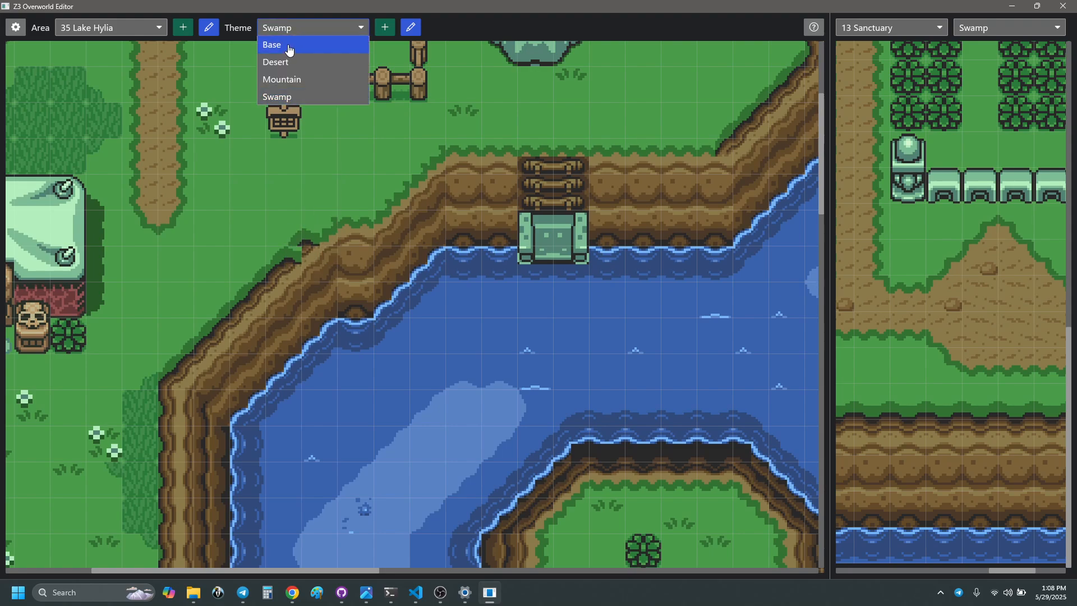
click(275, 45)
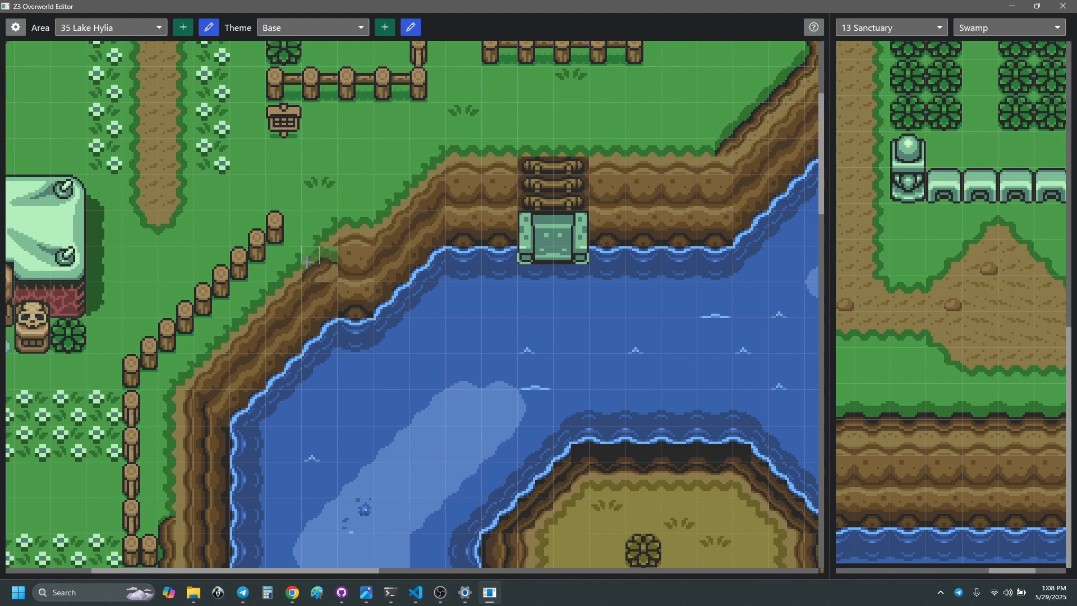
click(284, 32)
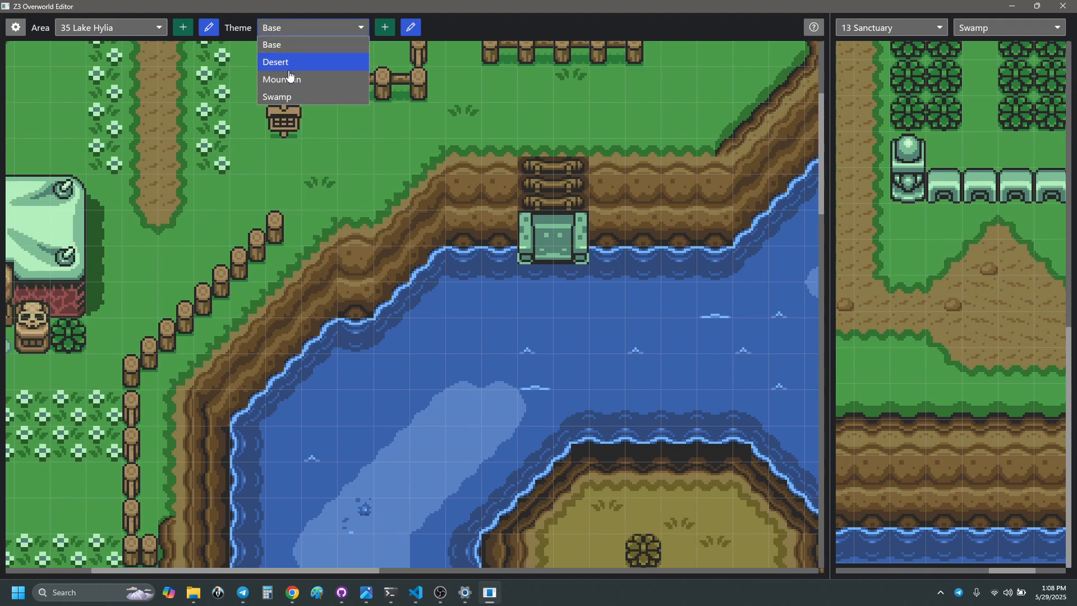
click(283, 98)
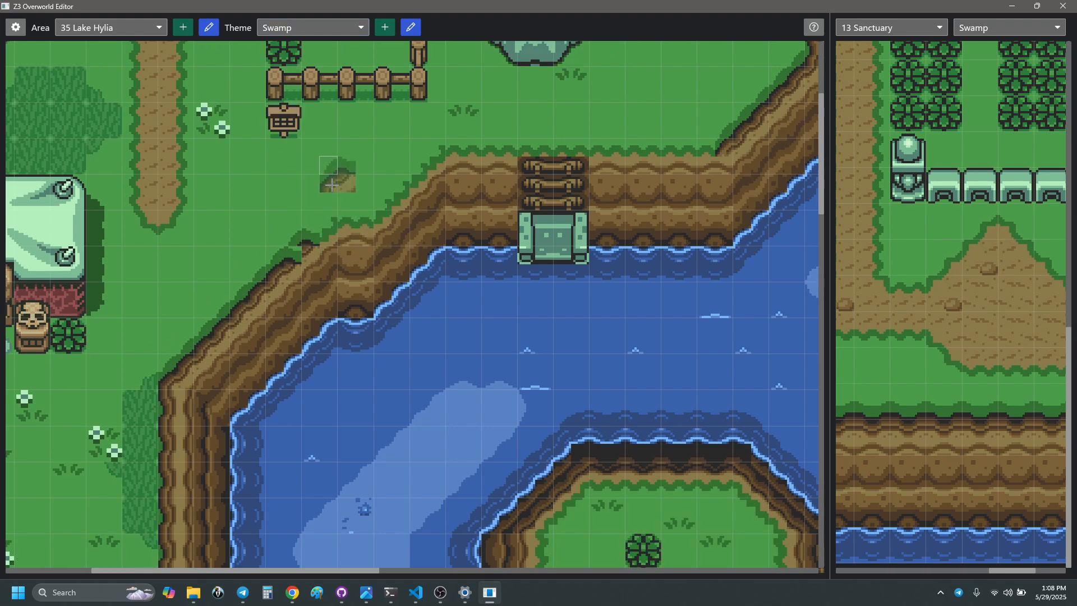
mouse_move(330, 217)
right_down()
mouse_move(331, 231)
mouse_move(310, 242)
mouse_move(286, 221)
right_up()
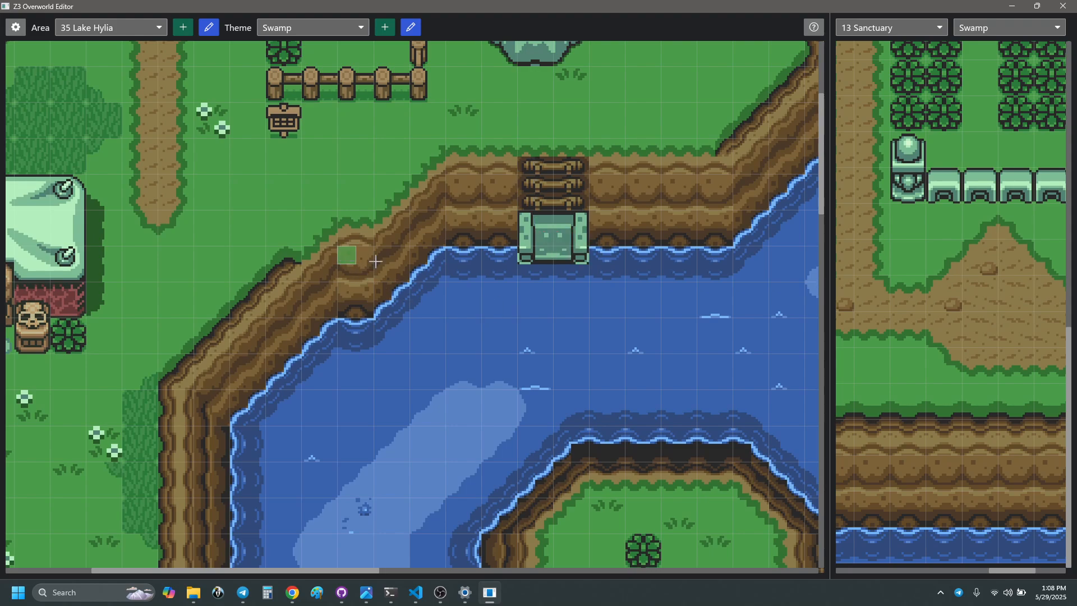
- Examine the repainted Swamp cliff edge together with Lake Hylia's western shore, northern dock and central island
scroll(474, 305, down, 3)
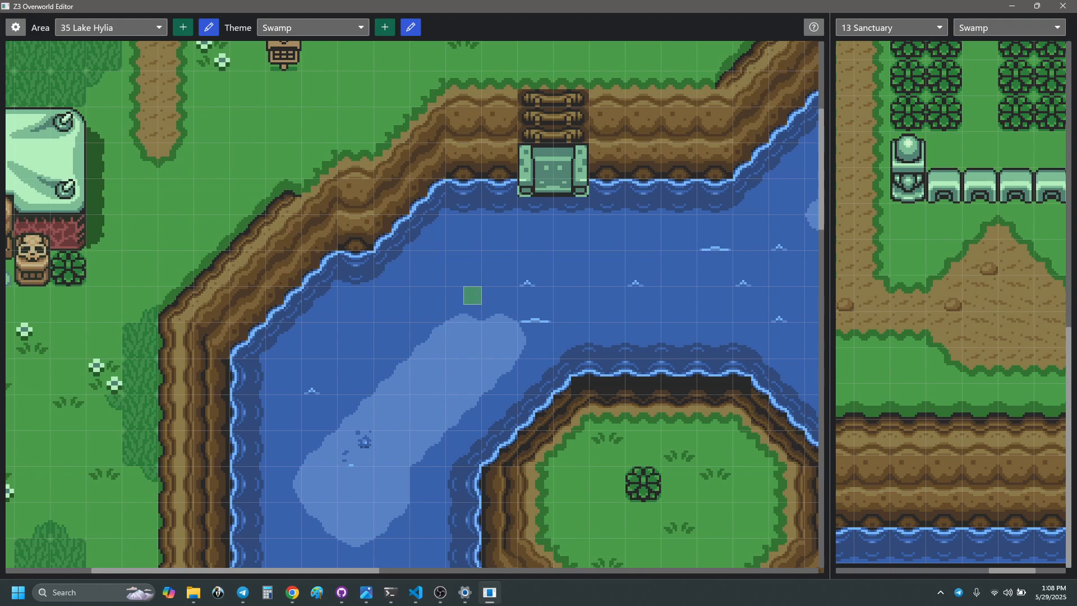
key(alt+Tab)
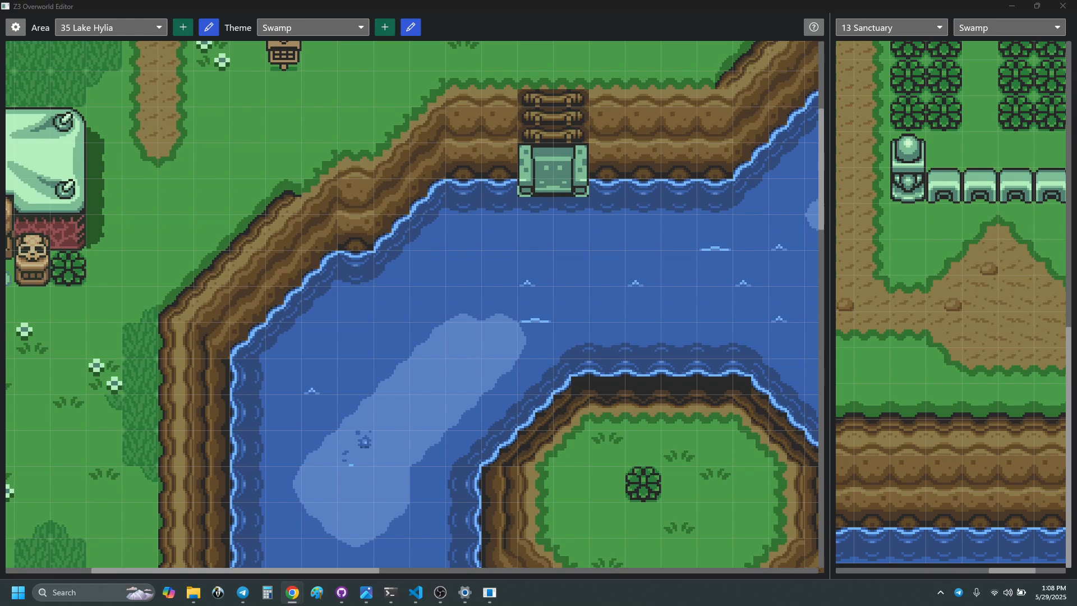
scroll(491, 341, up, 1)
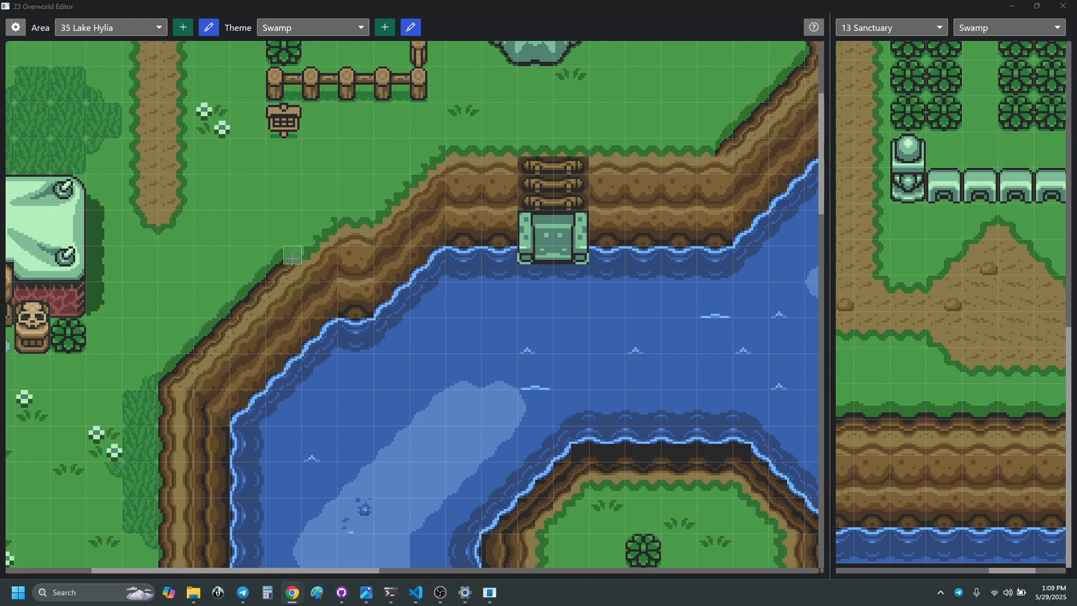
scroll(490, 336, down, 2)
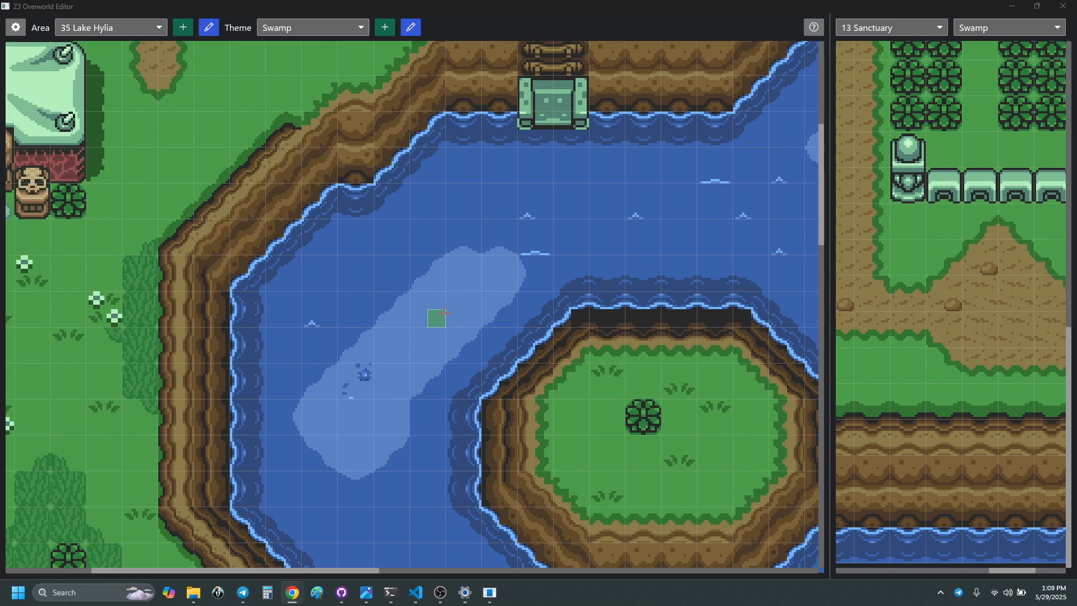
scroll(281, 336, up, 2)
scroll(491, 432, up, 2)
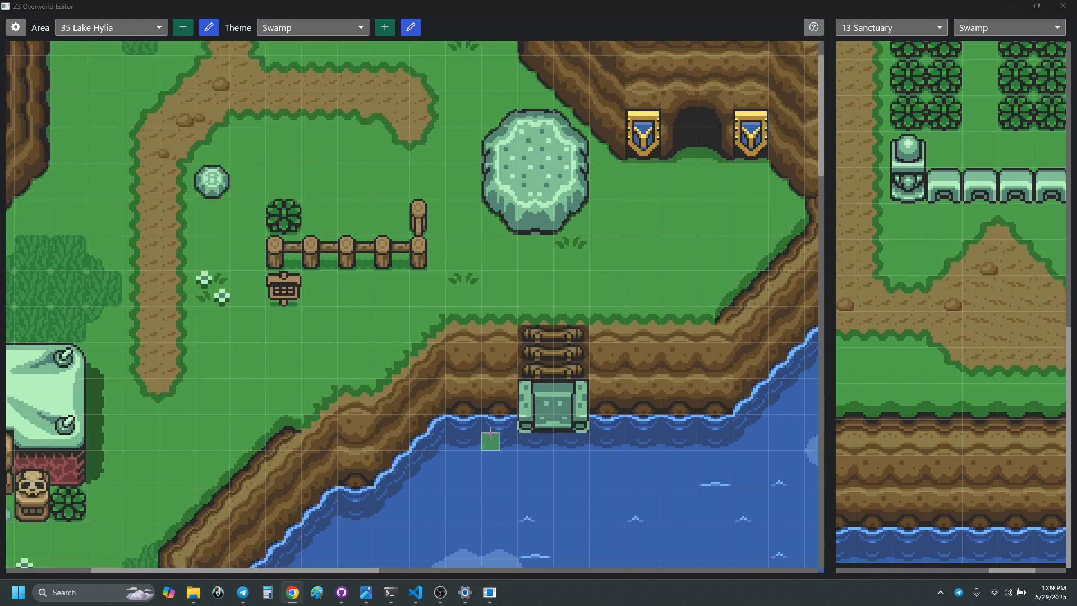
scroll(490, 431, down, 5)
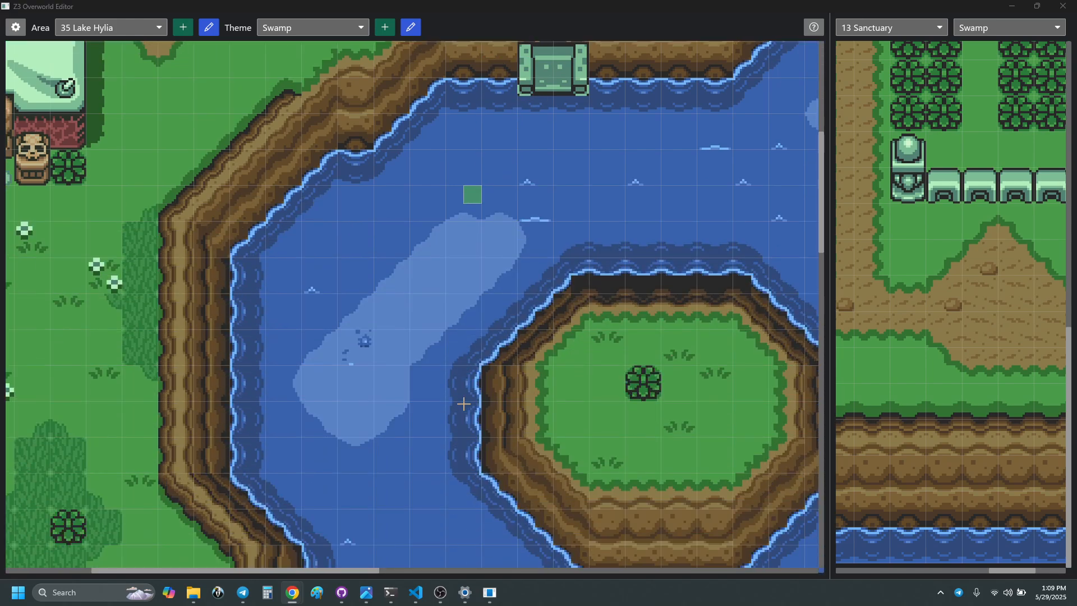
scroll(413, 321, up, 1)
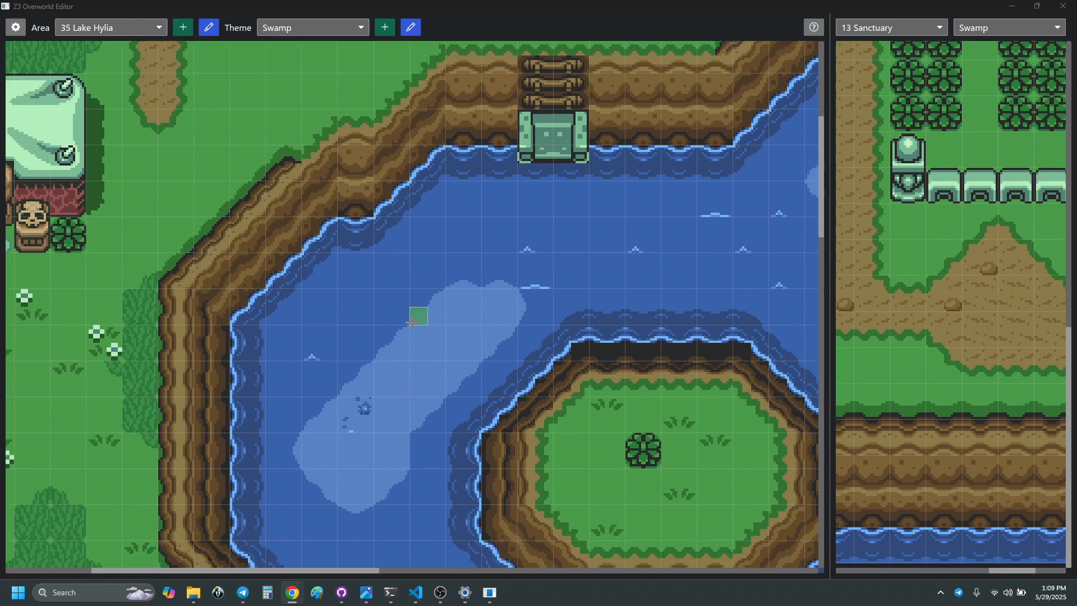
scroll(359, 247, up, 1)
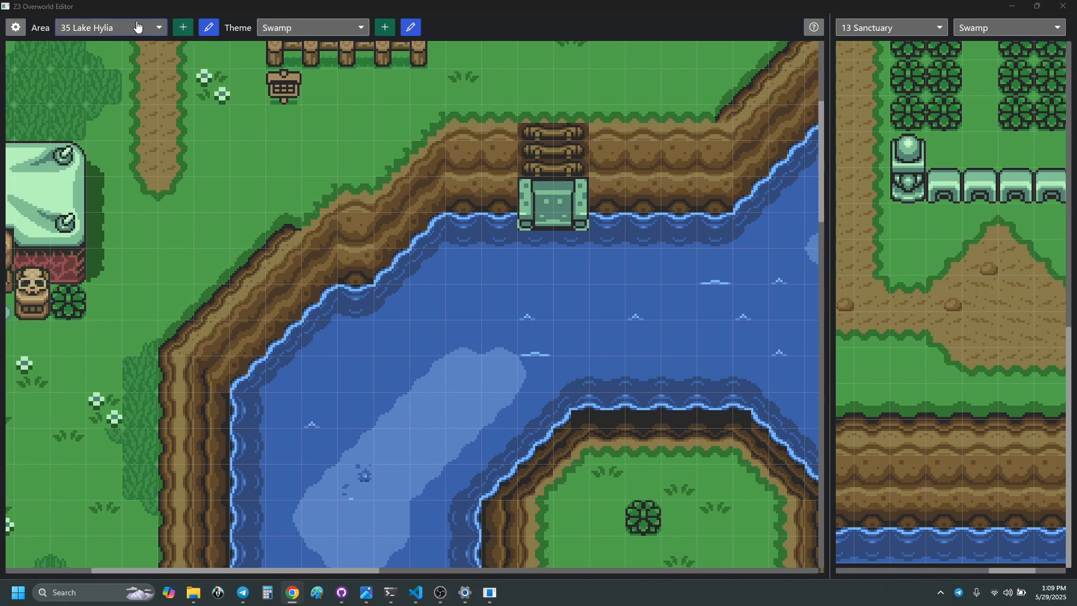
- Open area 37 Ice Cave Entrance in the main view at a smaller scale and examine its Swamp-themed lake and cliffs
click(137, 25)
key(Down)
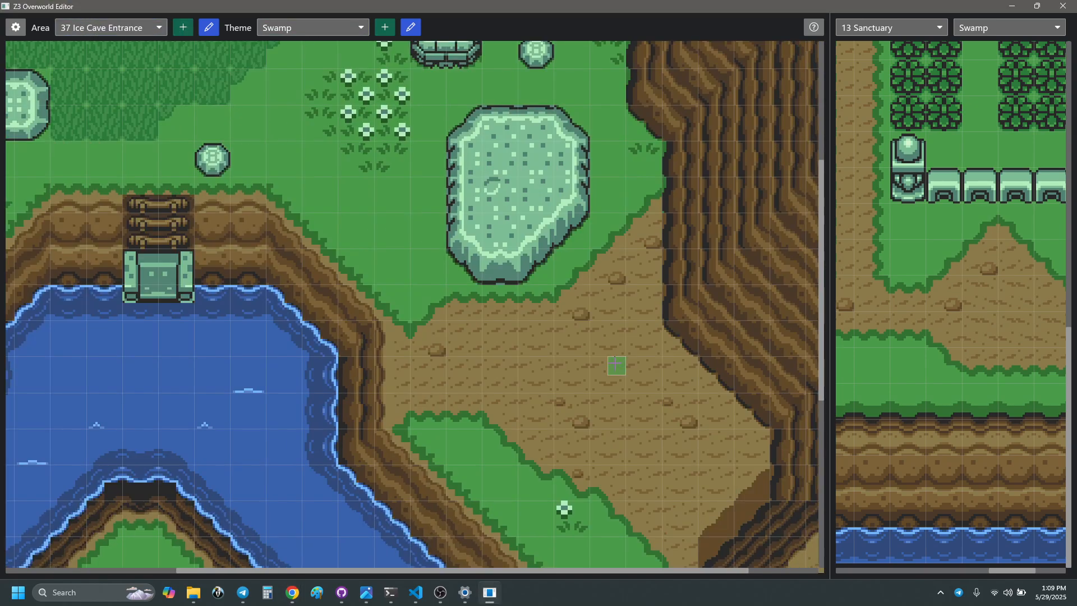
key(minus)
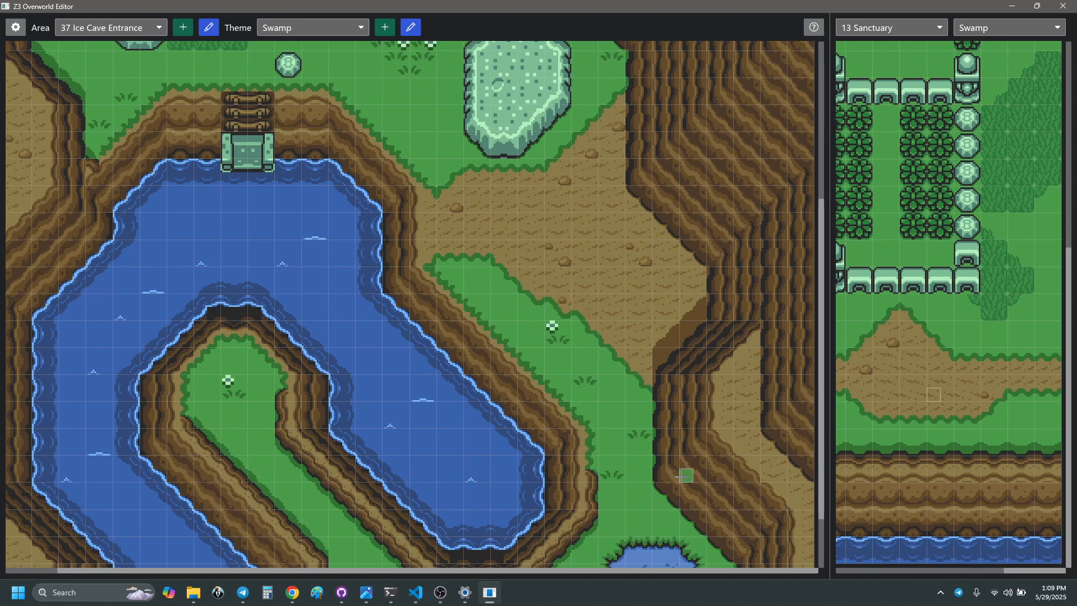
scroll(685, 477, up, 5)
scroll(584, 407, down, 5)
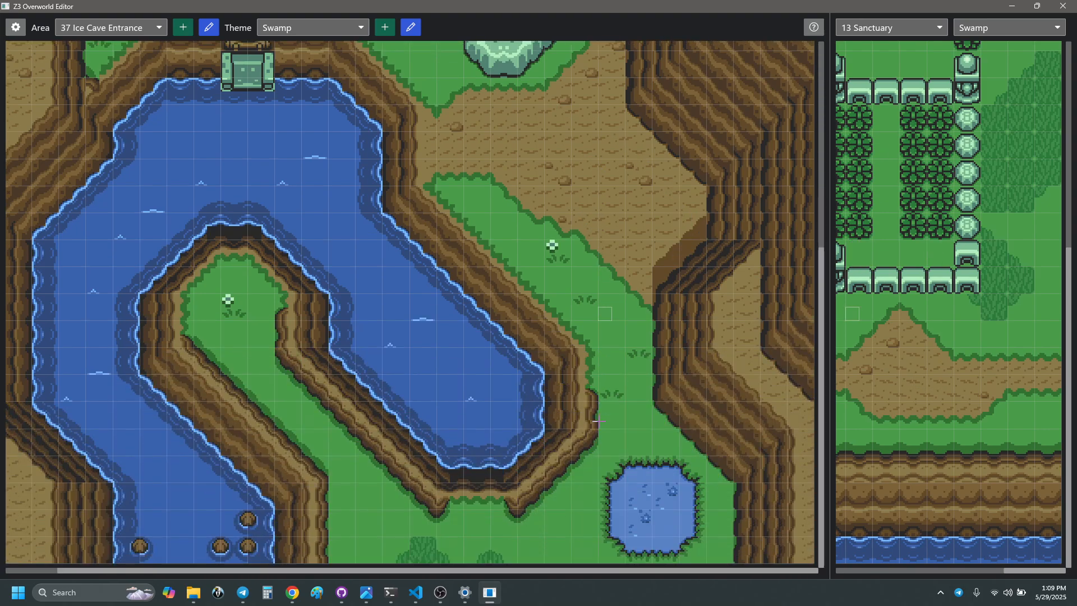
- Compare the Base and Swamp themes of Ice Cave Entrance around the dirt patch east of the lake, ending on Swamp
scroll(578, 404, up, 5)
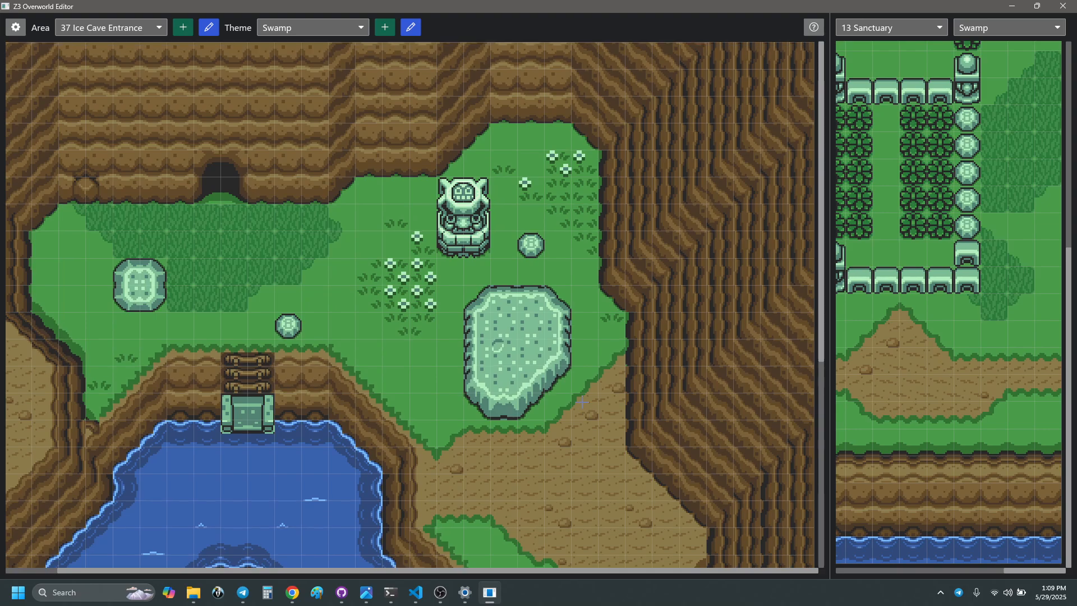
scroll(578, 399, down, 1)
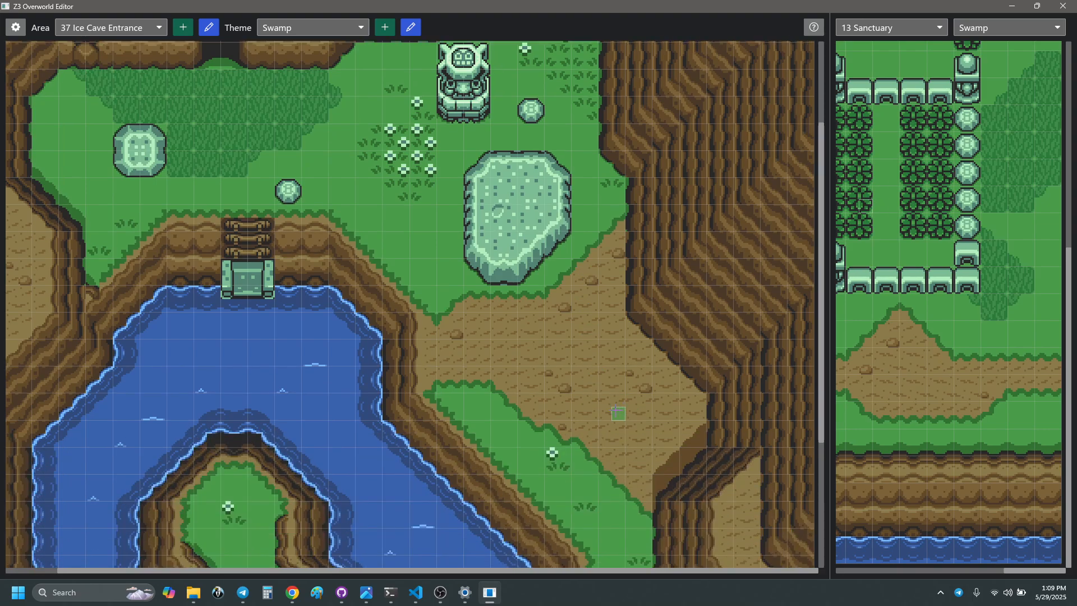
click(313, 27)
click(303, 45)
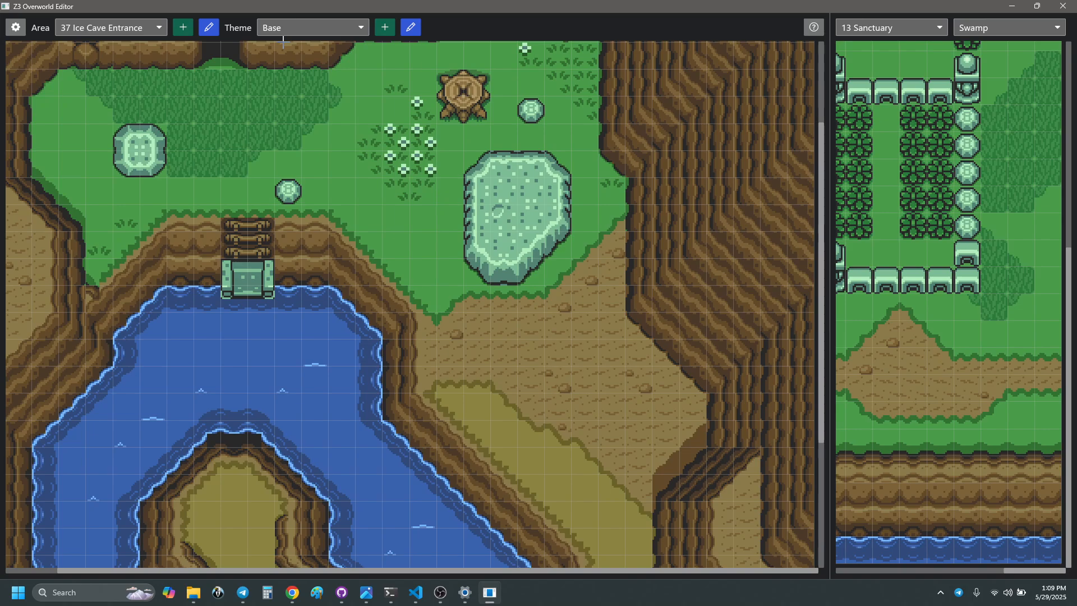
click(299, 30)
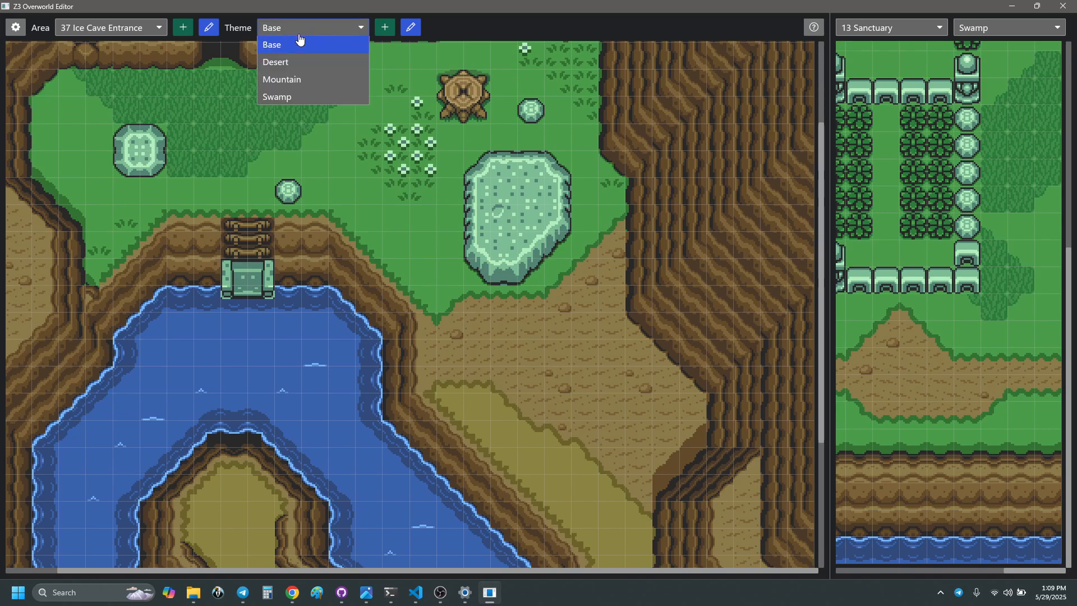
click(276, 95)
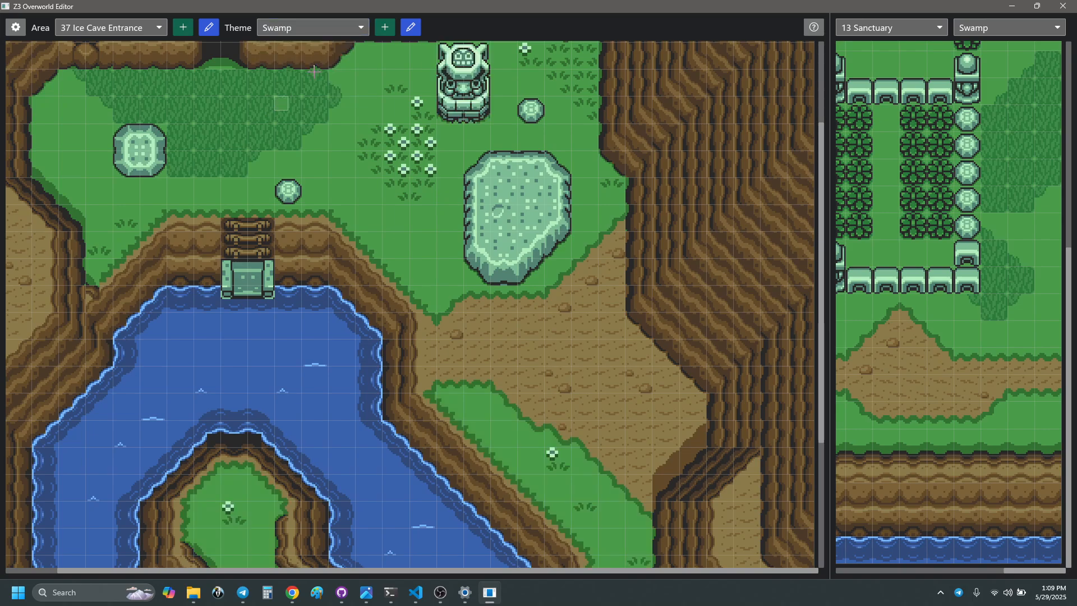
click(312, 28)
click(292, 46)
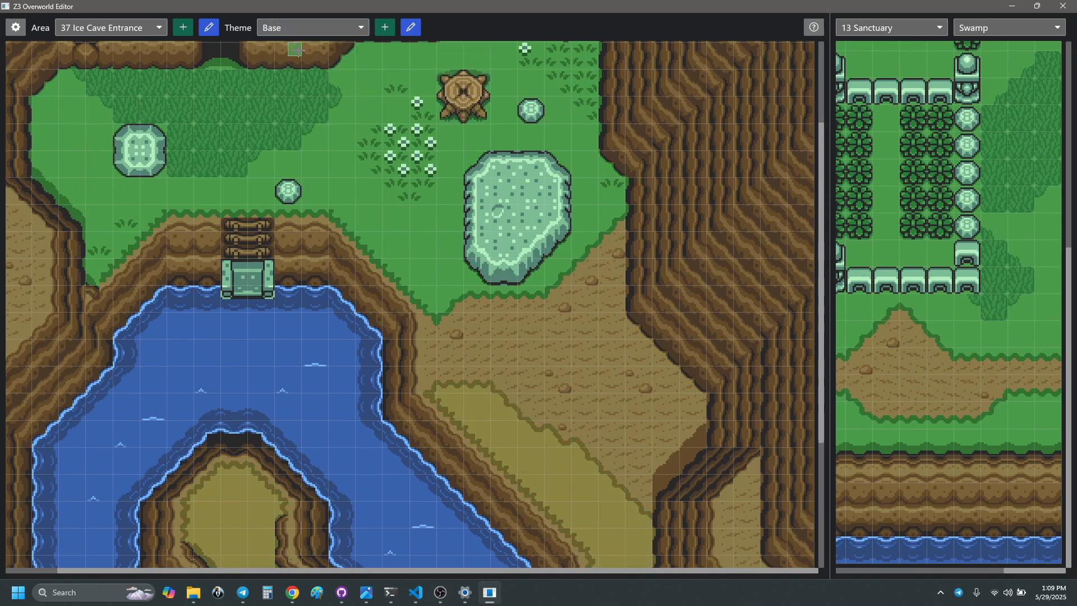
click(345, 32)
click(299, 98)
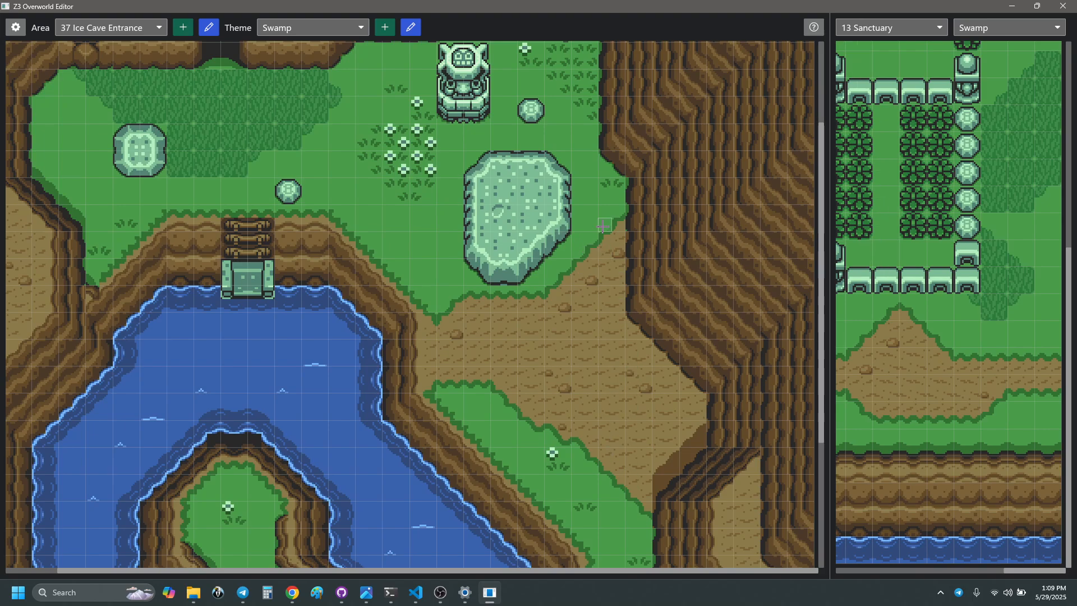
- Border the lake's north-eastern cliff with grass-edged tiles and fill most of the adjoining dirt patch with plain grass
scroll(605, 386, up, 4)
scroll(604, 385, down, 4)
scroll(605, 386, up, 1)
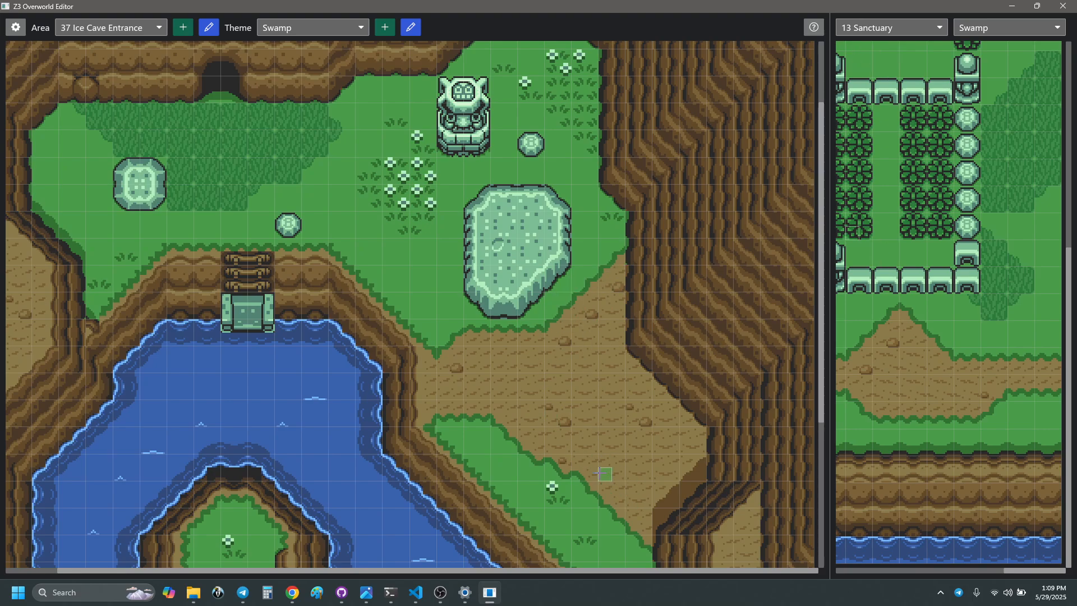
scroll(563, 352, down, 2)
scroll(563, 352, down, 1)
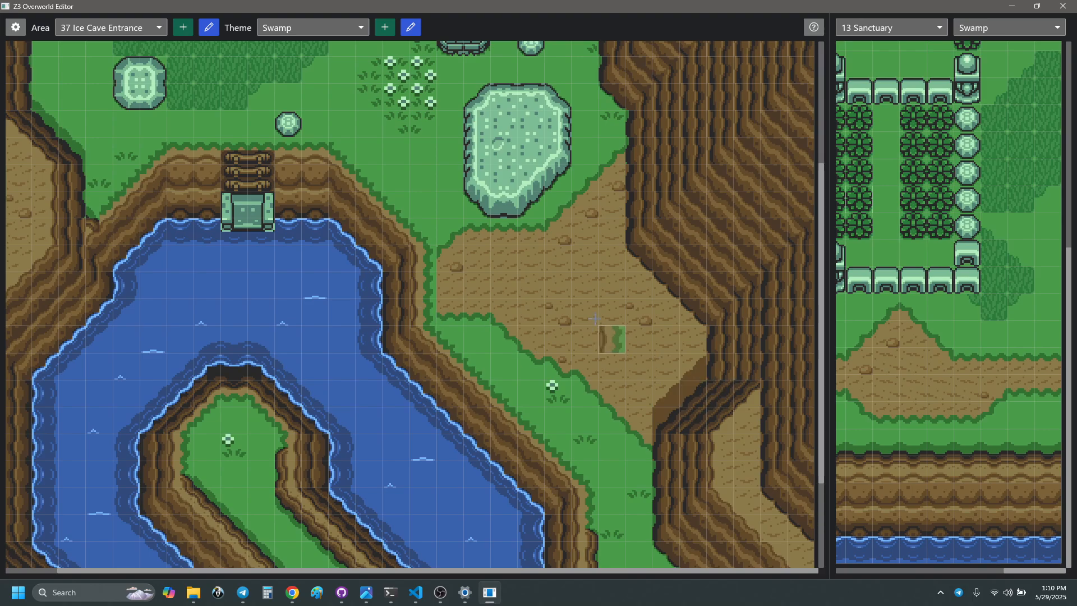
right_click(457, 200)
mouse_move(457, 237)
mouse_down()
mouse_move(451, 312)
mouse_move(477, 308)
mouse_move(480, 235)
mouse_move(531, 242)
mouse_move(504, 267)
mouse_move(503, 319)
mouse_move(547, 360)
mouse_move(585, 367)
mouse_move(585, 250)
mouse_move(561, 211)
mouse_move(552, 325)
mouse_move(611, 177)
mouse_move(611, 149)
mouse_move(593, 268)
mouse_up()
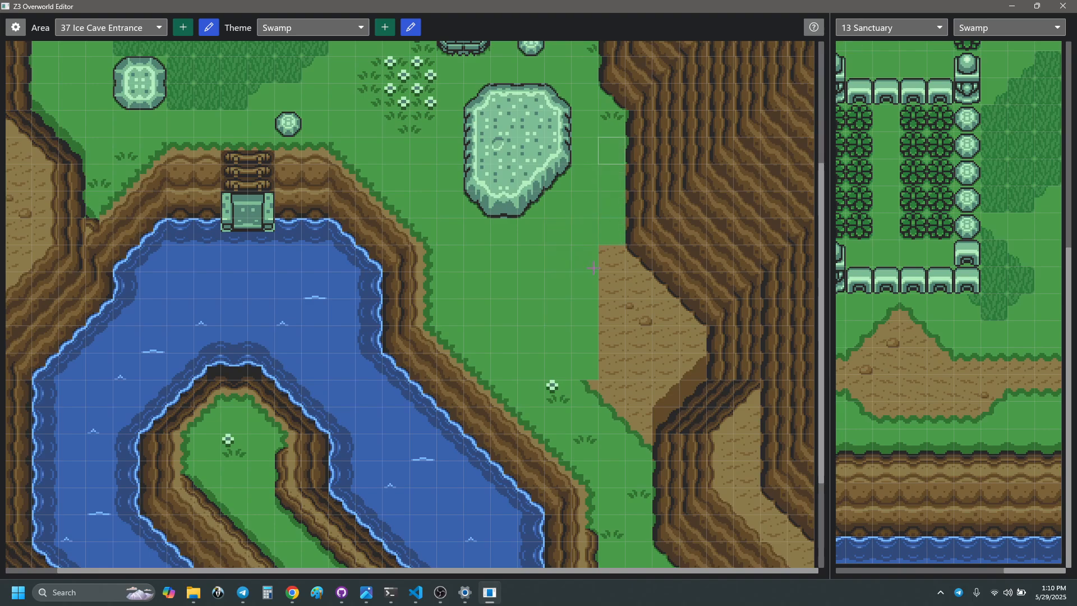
mouse_move(593, 312)
mouse_down()
mouse_move(611, 258)
mouse_move(612, 401)
mouse_move(602, 374)
mouse_move(591, 387)
mouse_move(631, 414)
mouse_move(636, 441)
mouse_move(638, 285)
mouse_up()
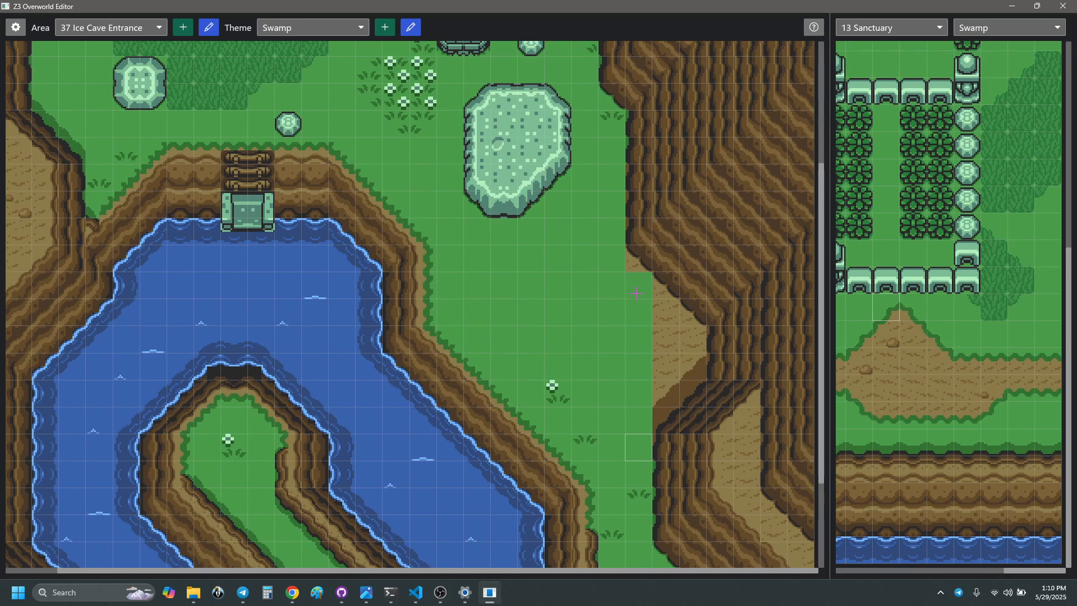
scroll(622, 185, up, 1)
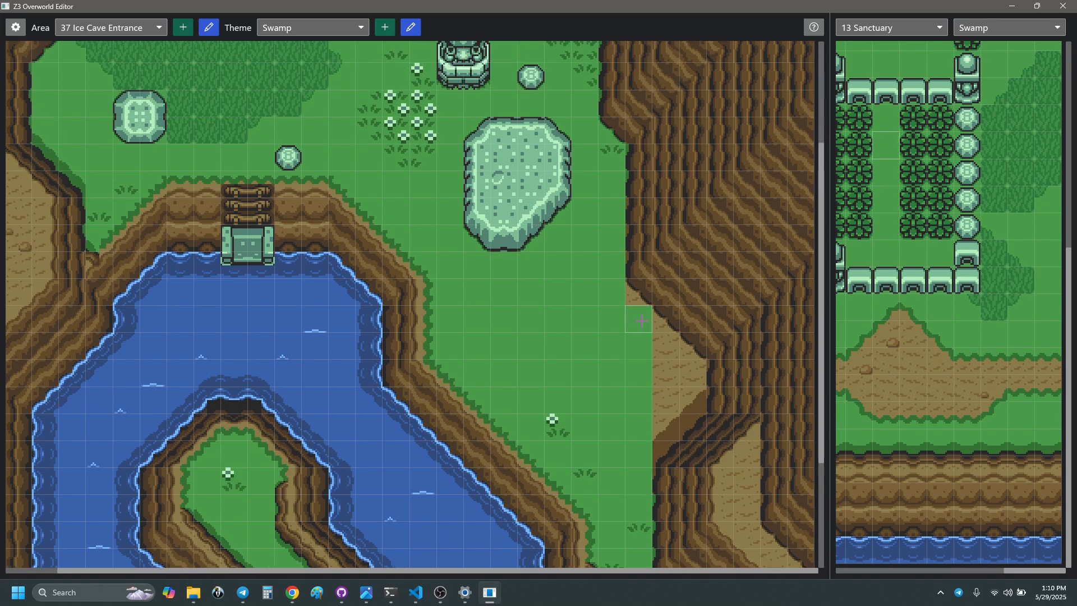
- Repaint the diagonal and straight edge of the eastern cliff with grass-bordered cliff tiles and fill the remaining dirt beside it with grass
right_click(611, 133)
click(638, 293)
click(665, 320)
click(692, 346)
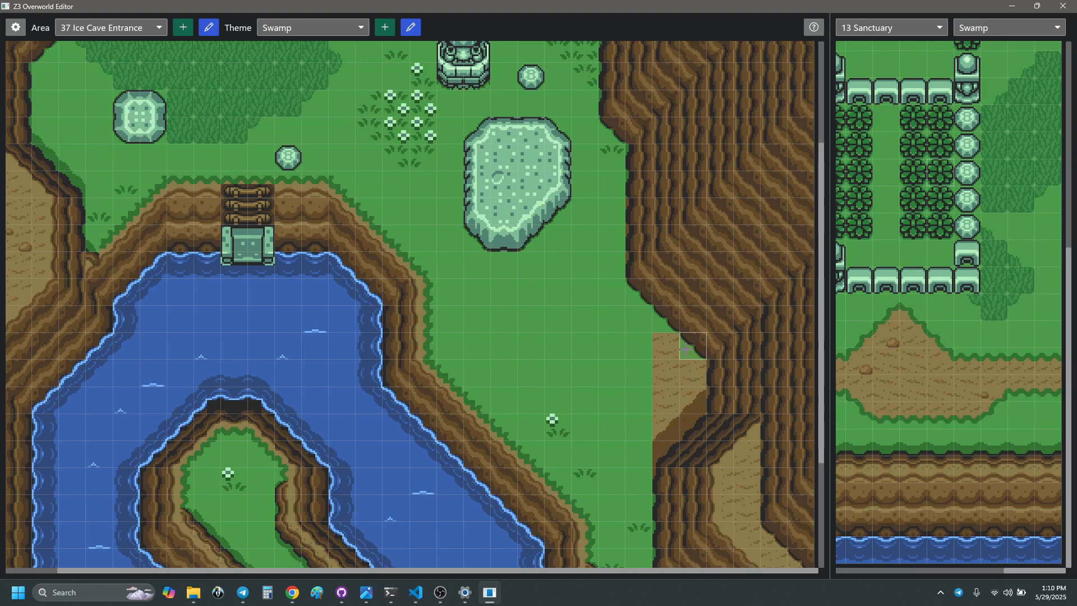
right_click(611, 180)
drag(664, 346, 665, 400)
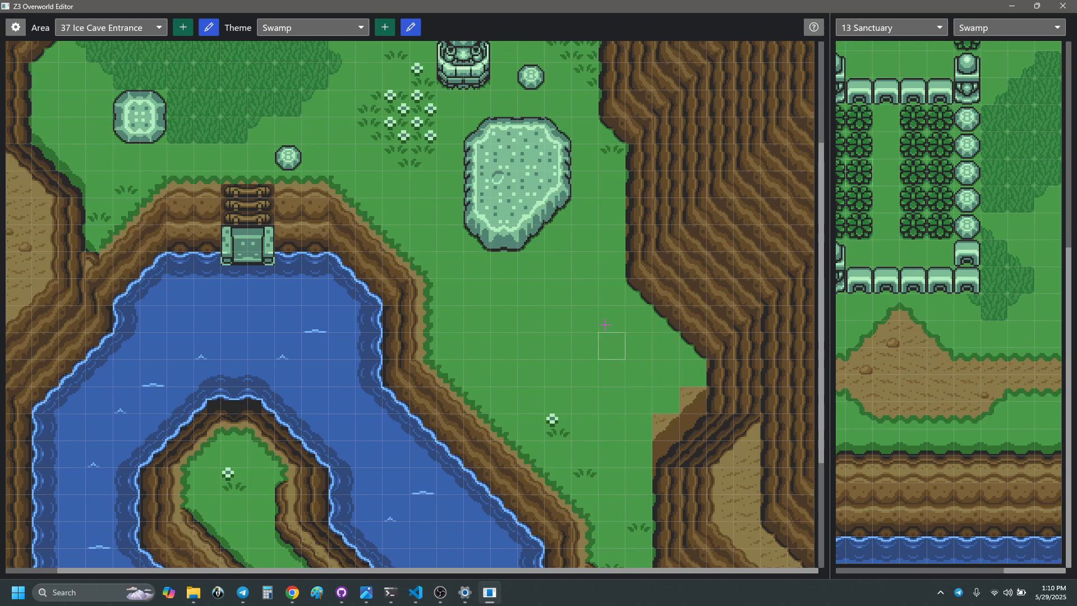
right_click(633, 167)
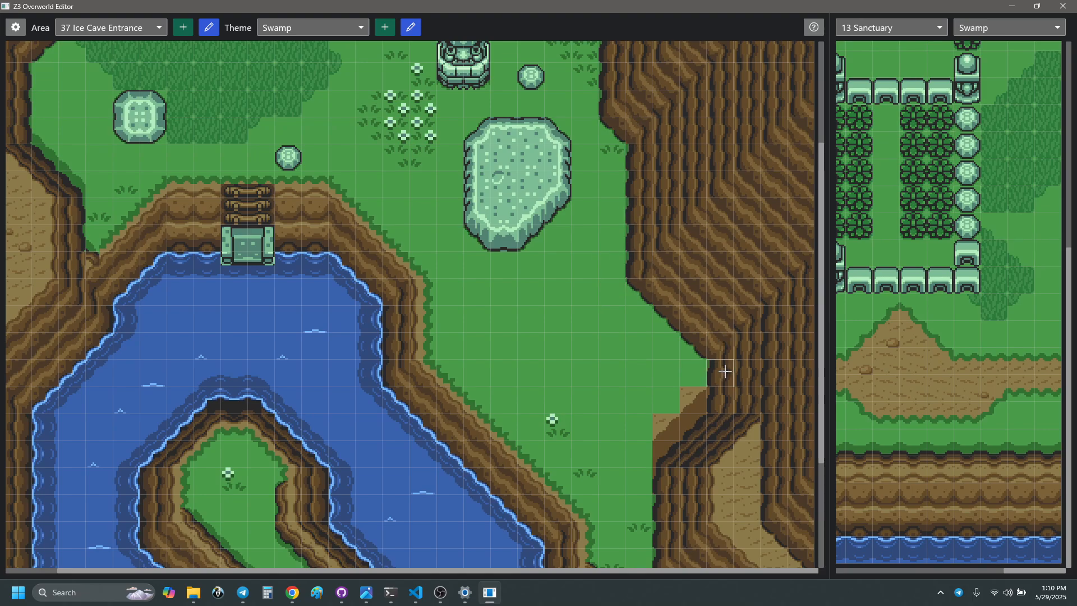
- Look over the lake area, switch to the map image light_world_with_numbers.png to find a matching grass-topped cliff edge, and return to Z3 Overworld Editor
scroll(663, 264, down, 3)
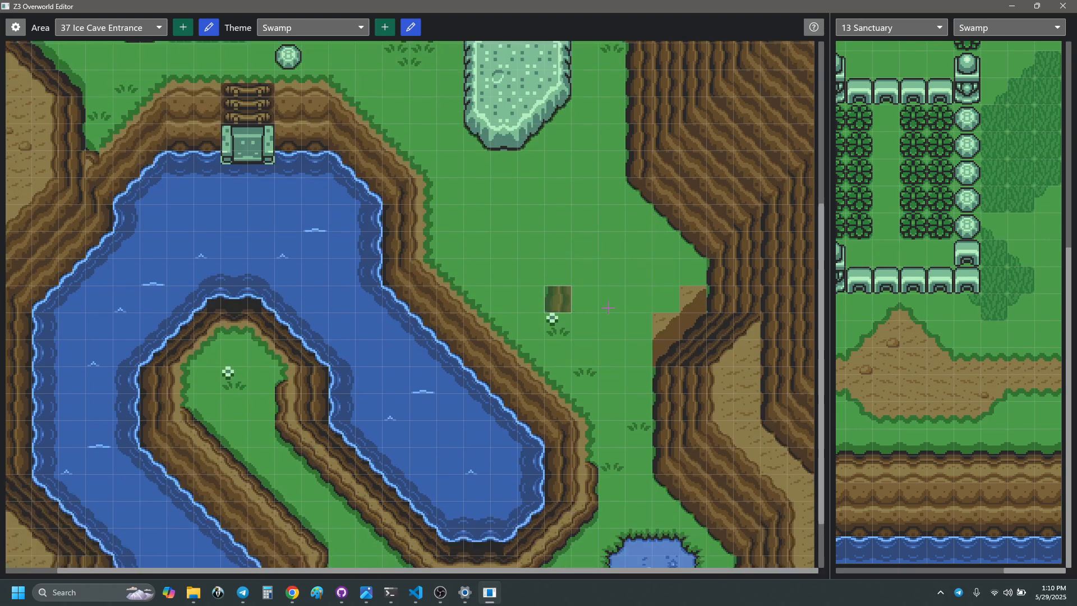
scroll(645, 306, down, 1)
scroll(647, 308, up, 5)
scroll(645, 307, up, 4)
scroll(644, 305, down, 9)
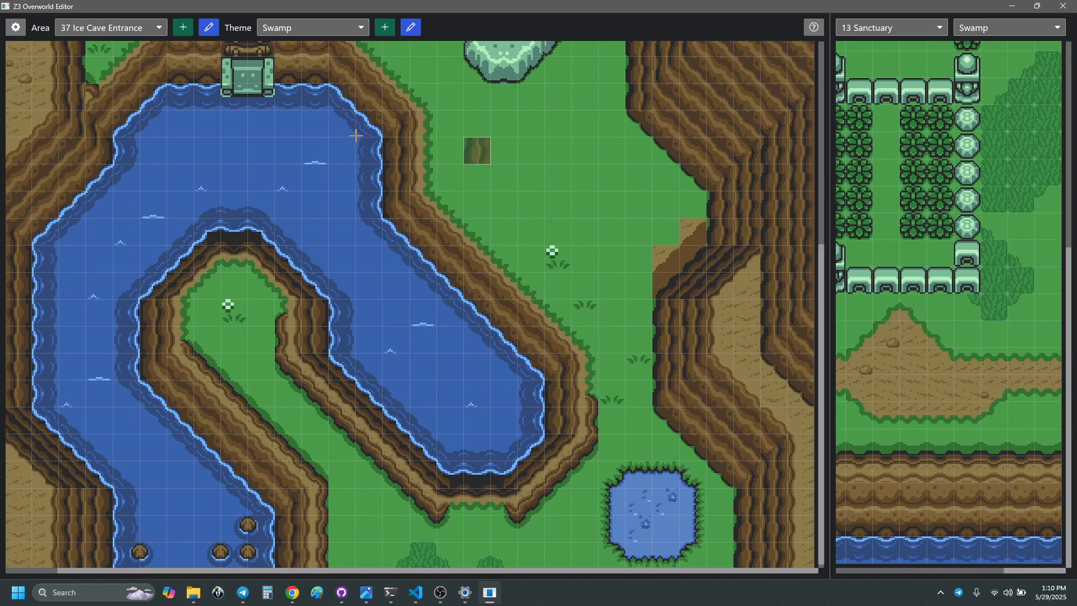
click(935, 28)
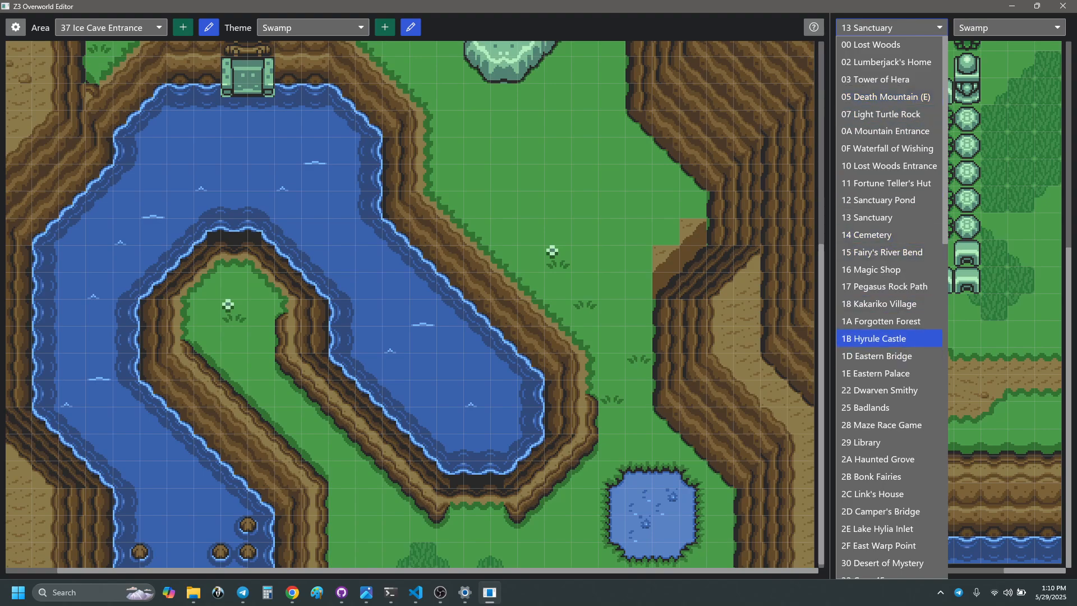
click(365, 592)
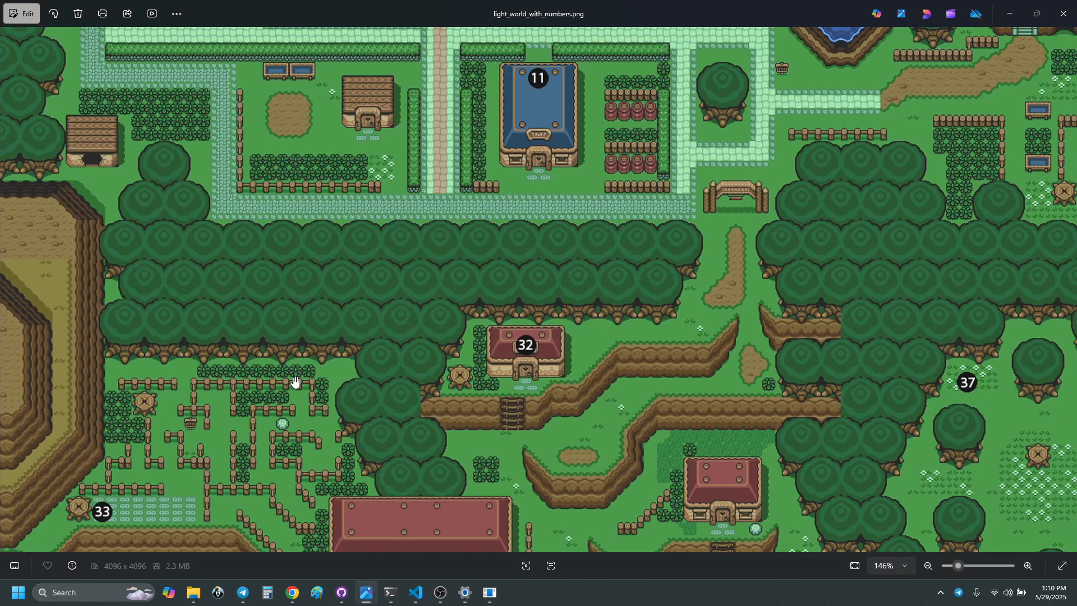
drag(350, 382, 350, 380)
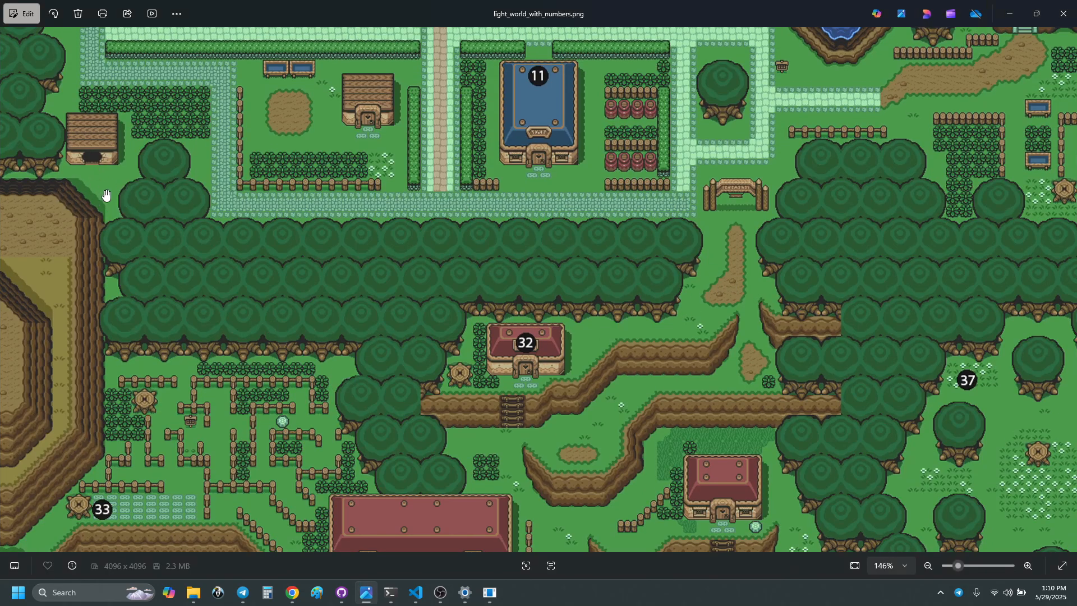
scroll(416, 316, down, 5)
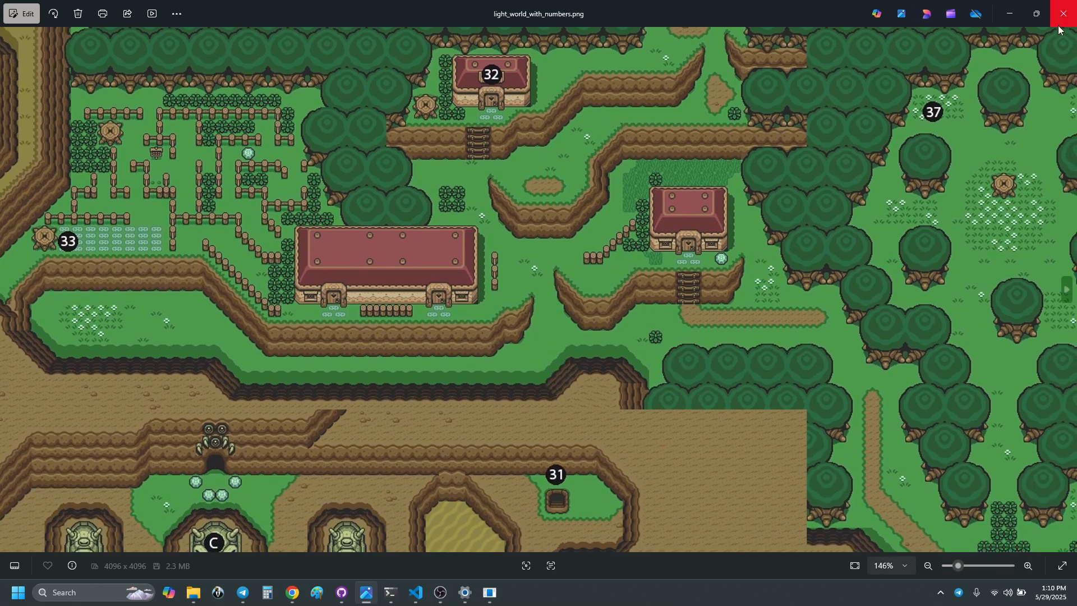
click(1009, 14)
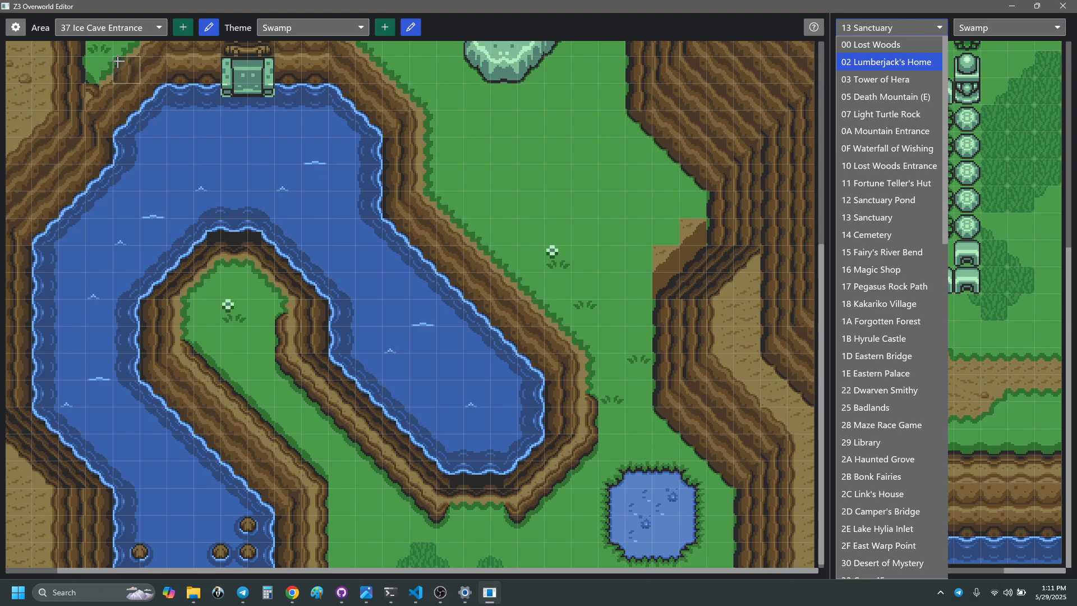
- Copy the shaded grass cliff-corner tiles from area 29 Library and place them over the dirt corner on Ice Cave Entrance's eastern cliff
click(135, 28)
click(106, 167)
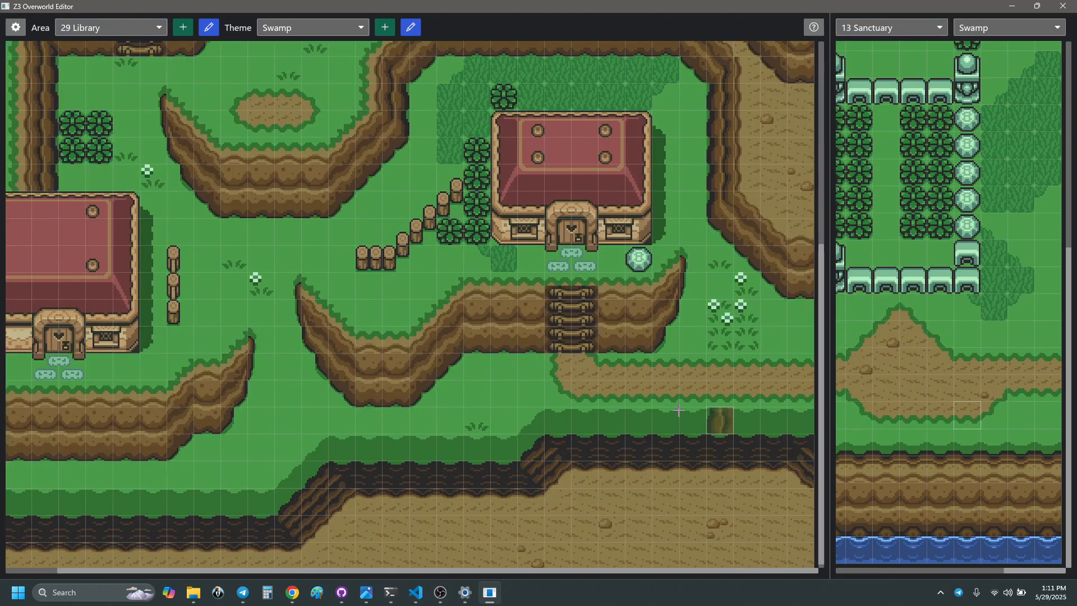
click(112, 31)
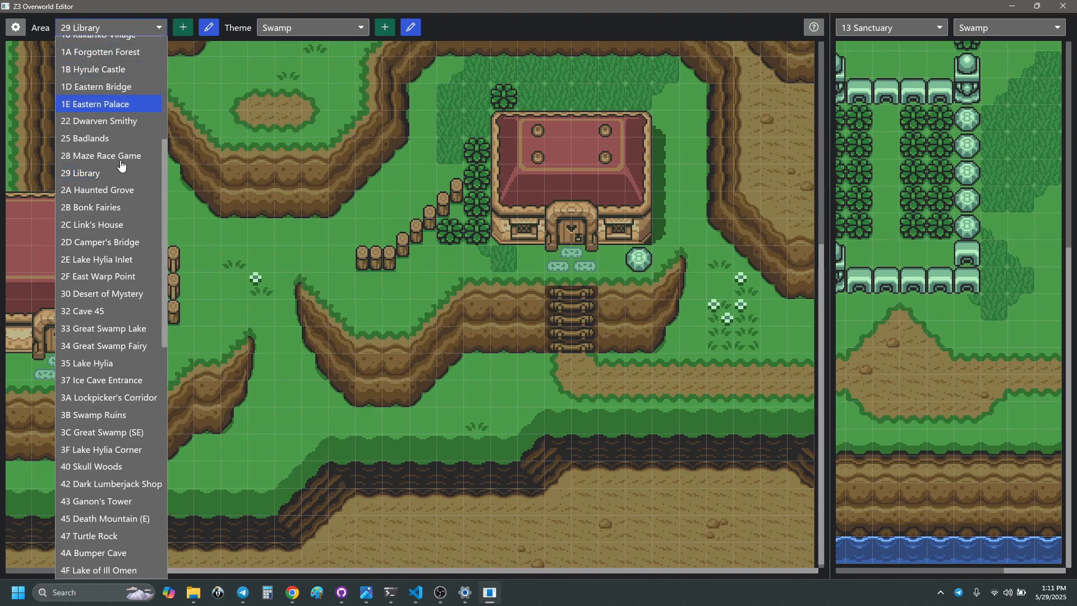
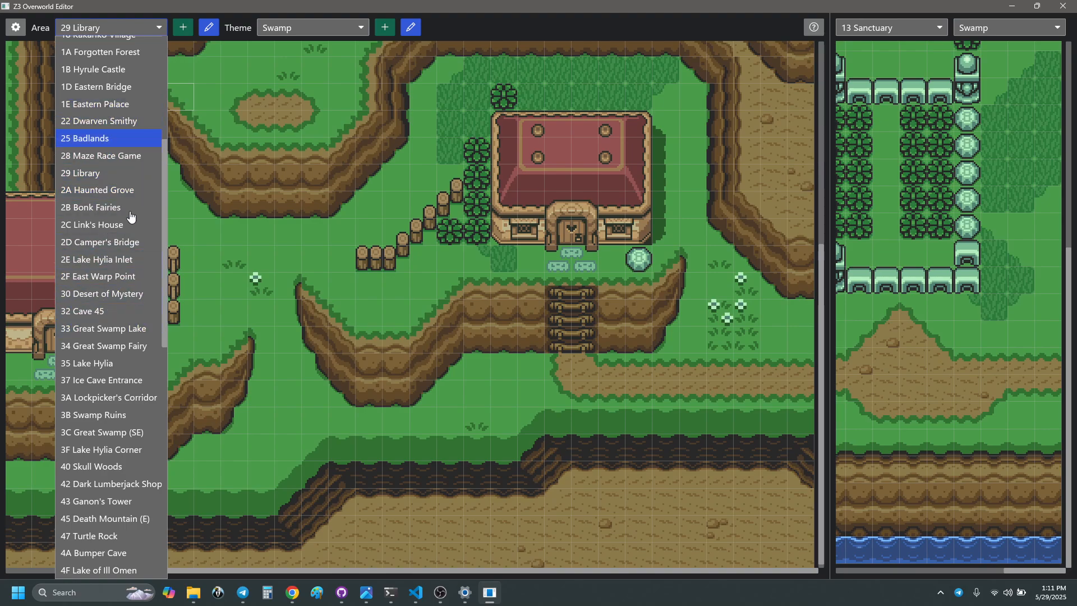
click(112, 381)
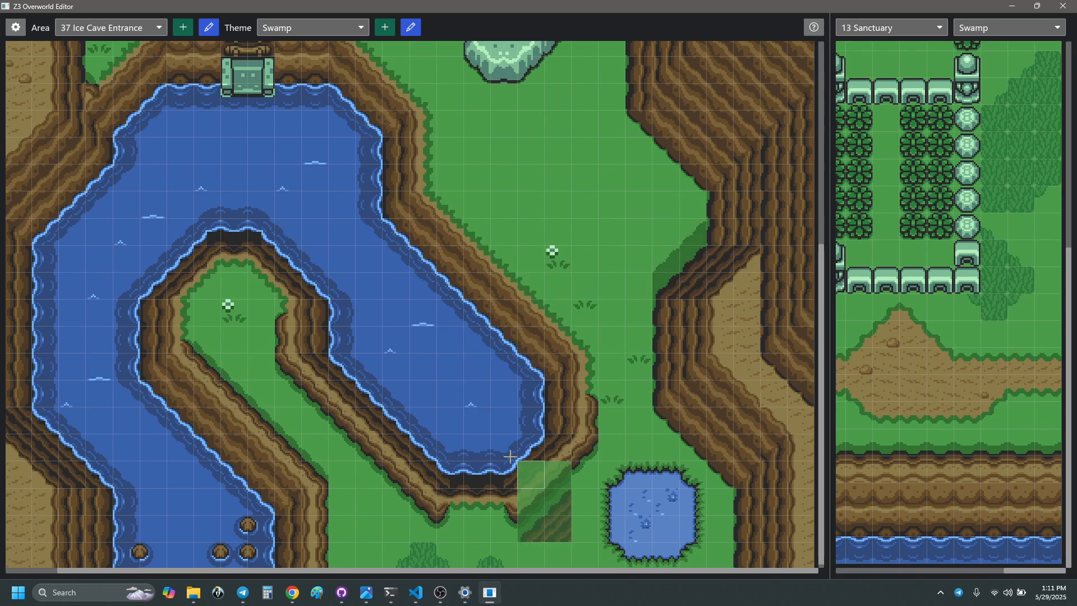
scroll(689, 401, up, 5)
scroll(689, 402, down, 3)
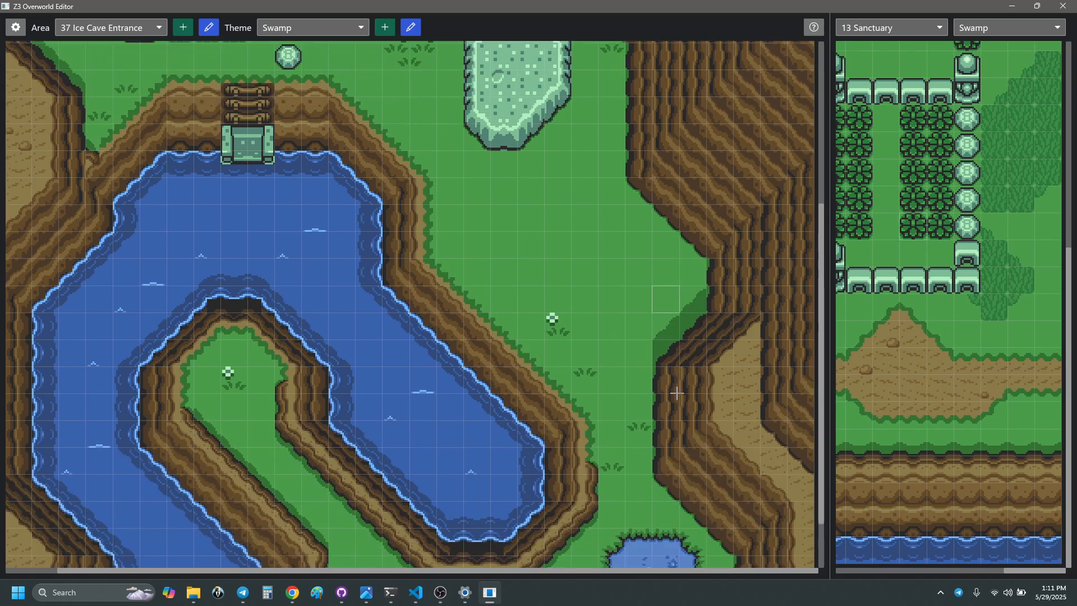
- Show area 35 Lake Hylia in the reference view and examine its eastern cliffs alongside Ice Cave Entrance's repainted cliff edge
click(900, 27)
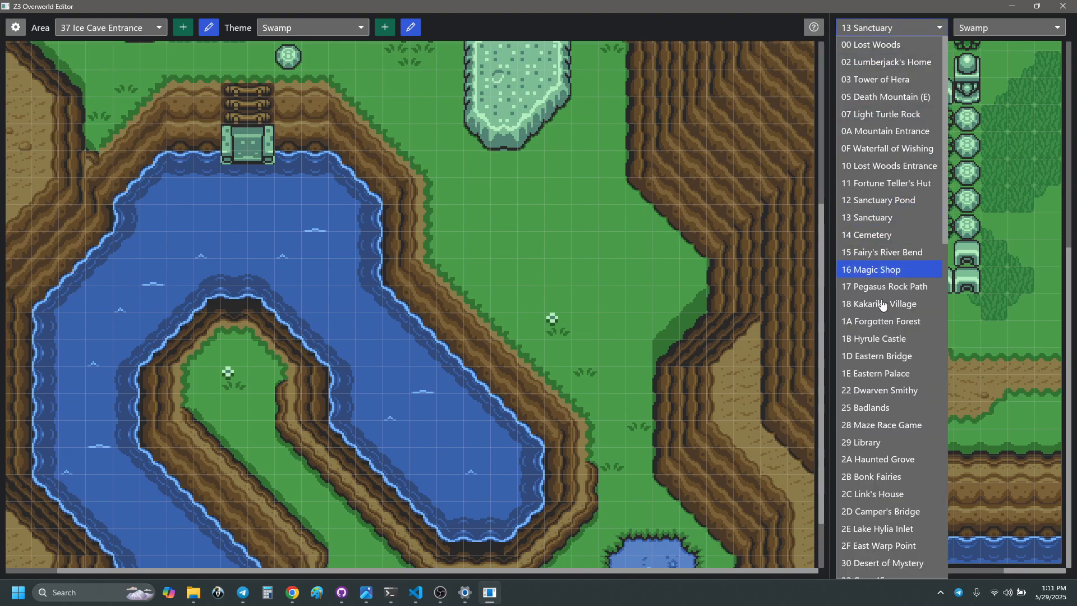
scroll(901, 399, down, 1)
scroll(900, 401, down, 5)
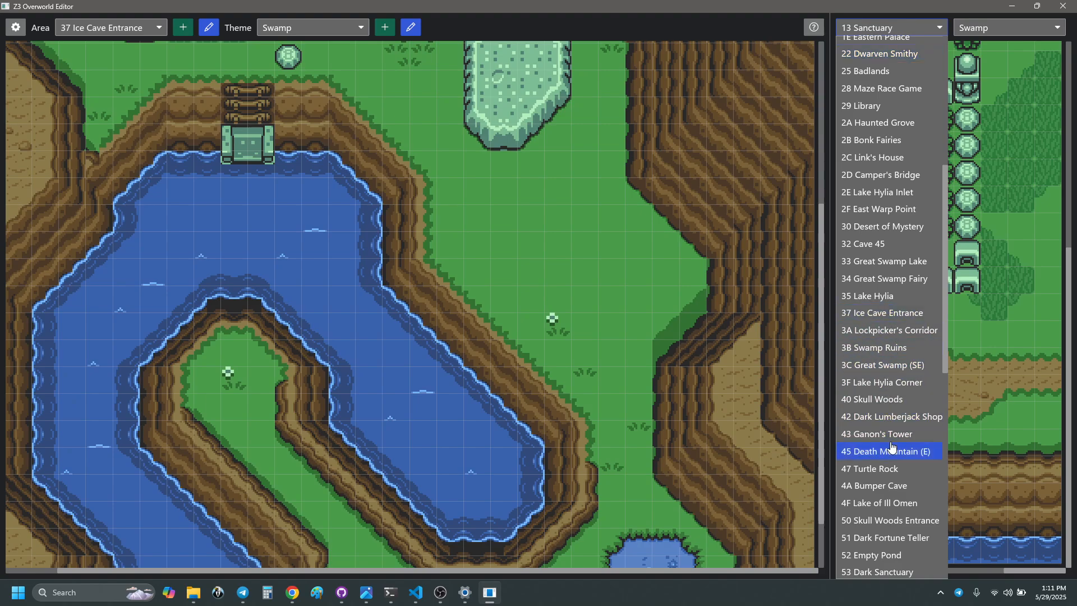
scroll(894, 363, up, 1)
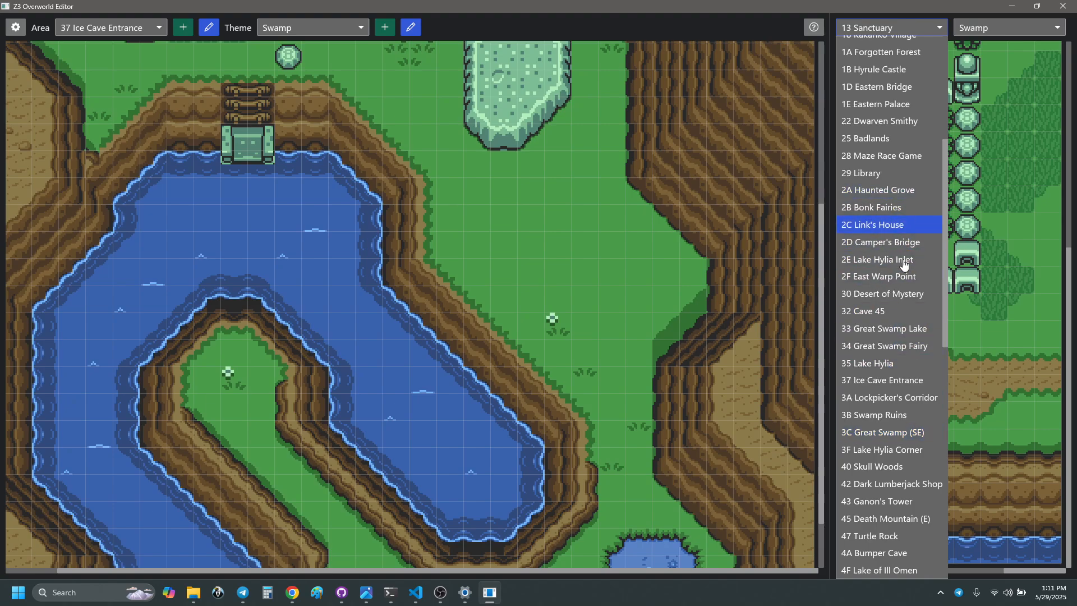
scroll(902, 247, up, 1)
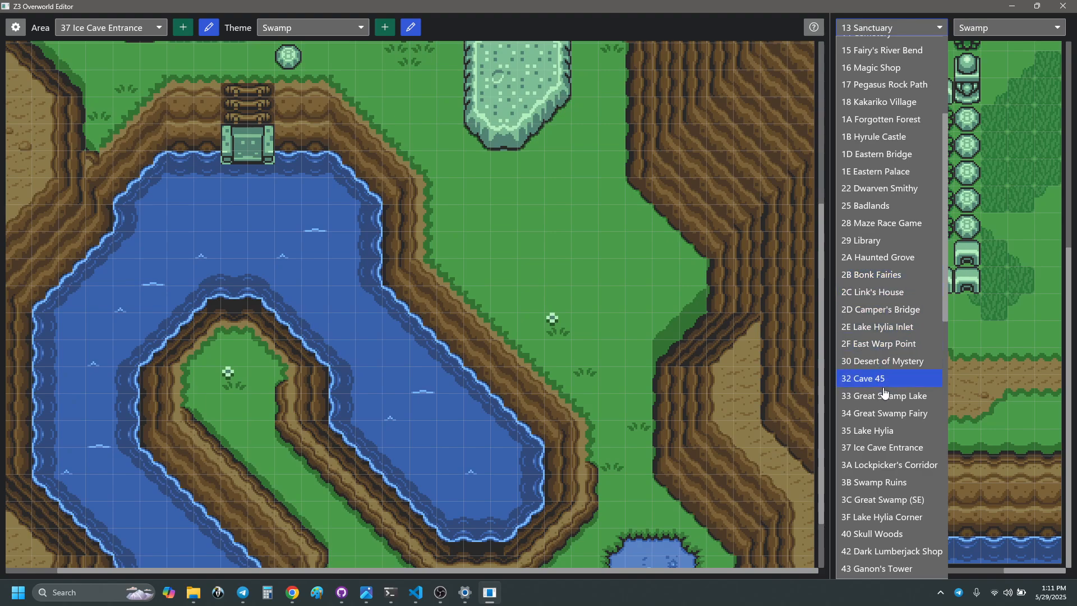
click(886, 430)
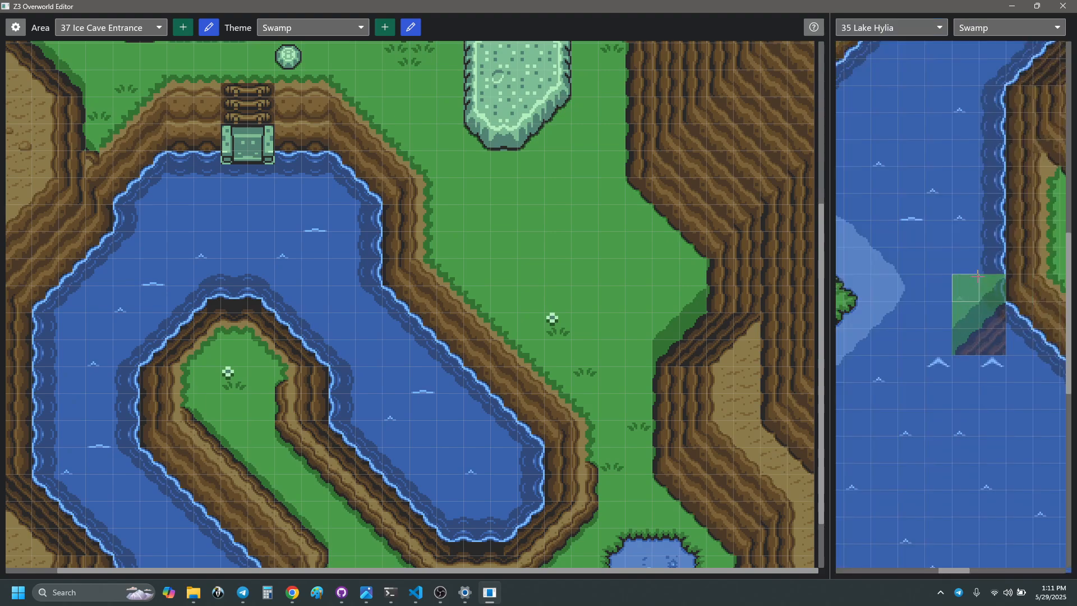
scroll(975, 283, right, 7)
scroll(987, 286, up, 8)
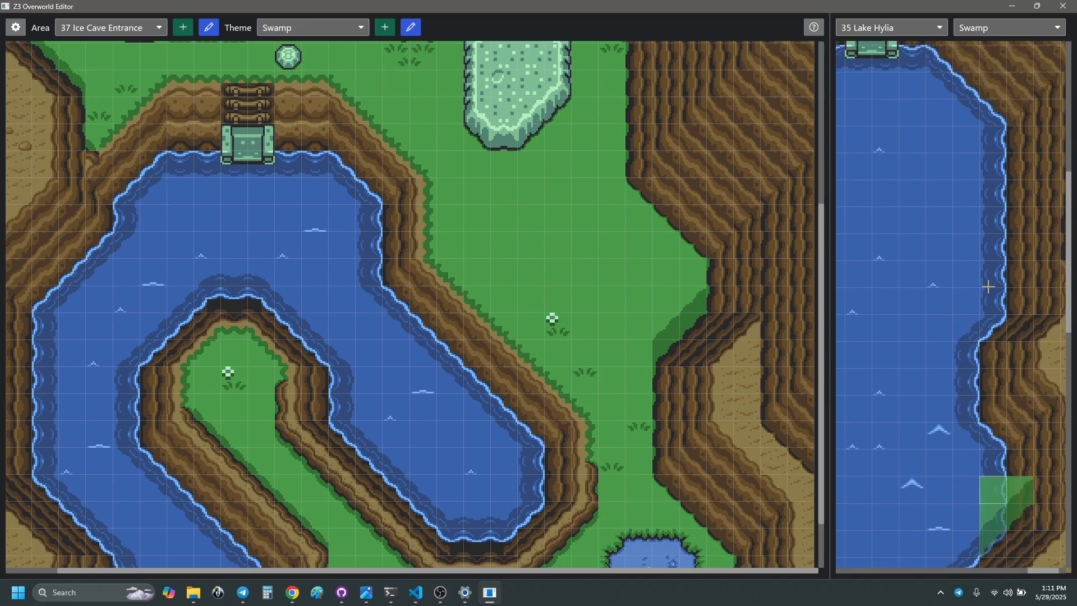
scroll(978, 300, up, 3)
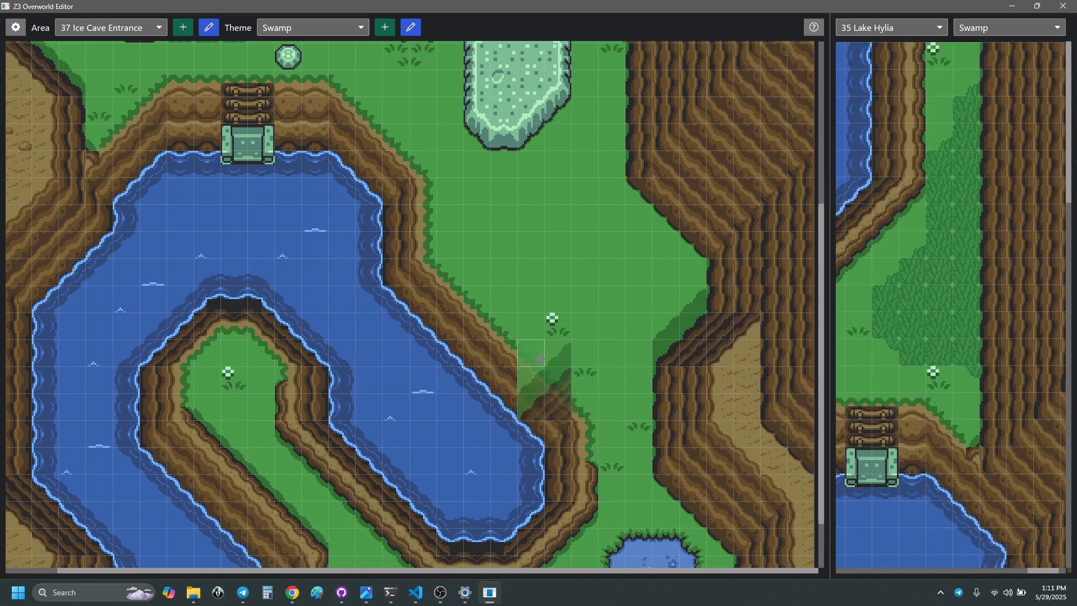
scroll(583, 341, down, 1)
scroll(582, 341, up, 2)
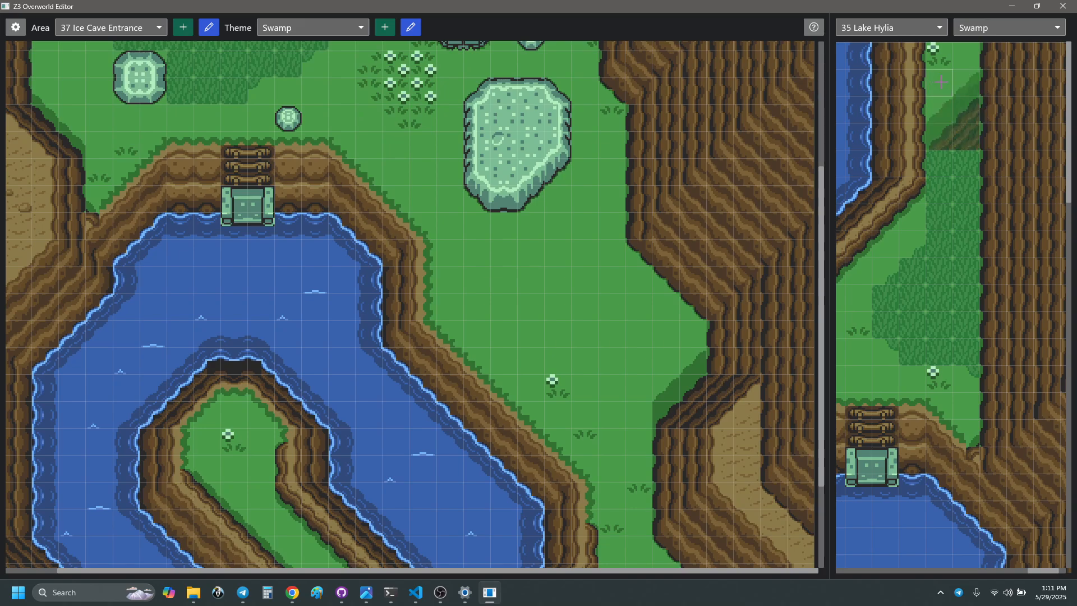
- Copy two sections of dark tall grass from Lake Hylia's eastern meadow and place them in the meadow southeast of Ice Cave Entrance's large rock
drag(939, 83, 957, 231)
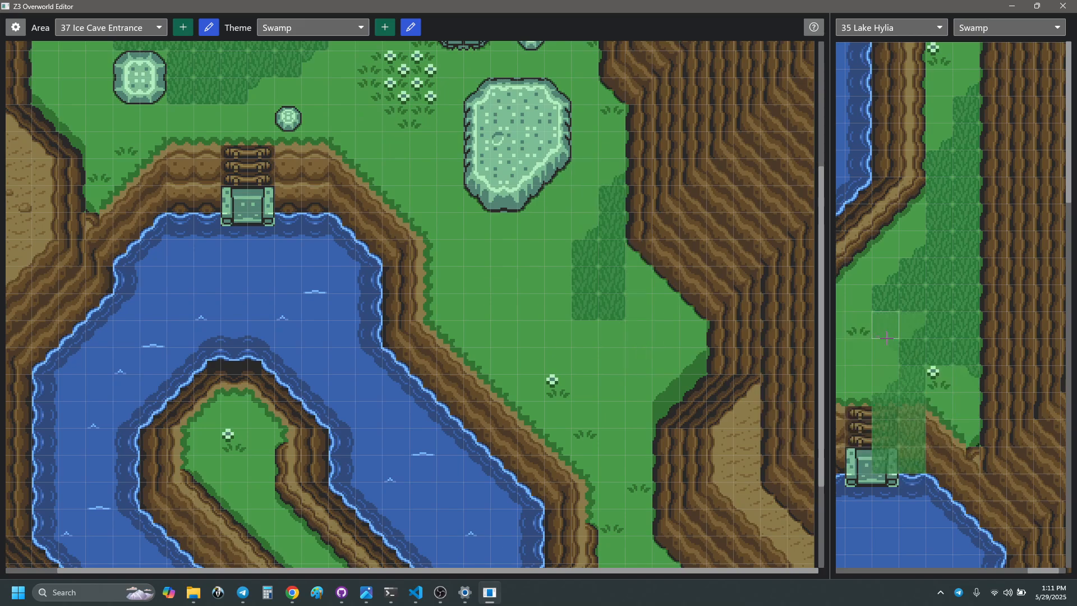
drag(880, 319, 966, 370)
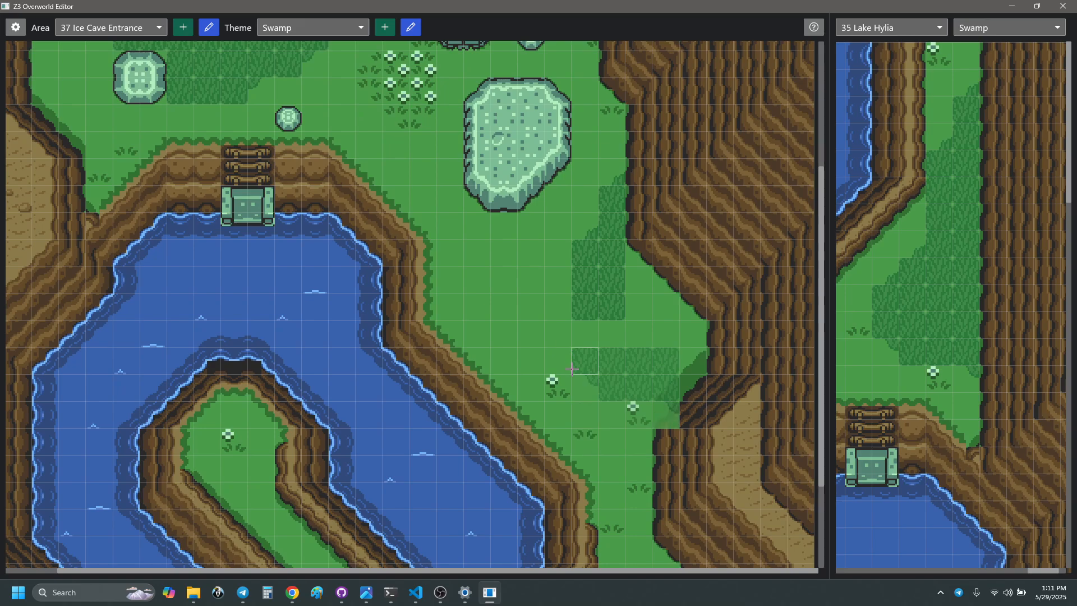
click(531, 334)
scroll(616, 357, up, 1)
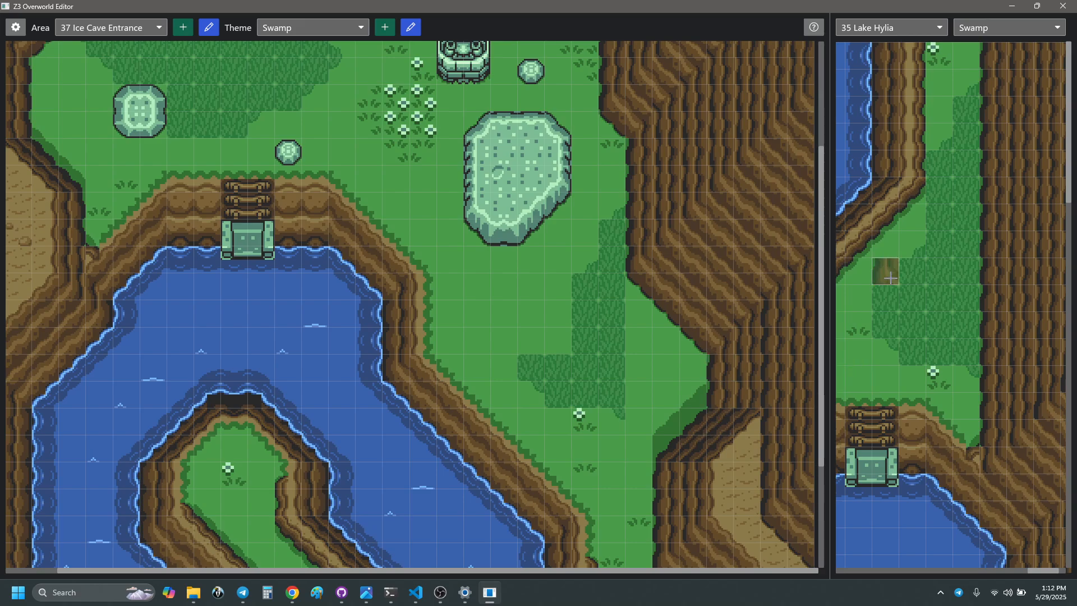
- Join the copied sections into one tall-grass patch by adding a diagonal northwest edge and extending its eastern side
right_drag(889, 277, 898, 292)
click(539, 322)
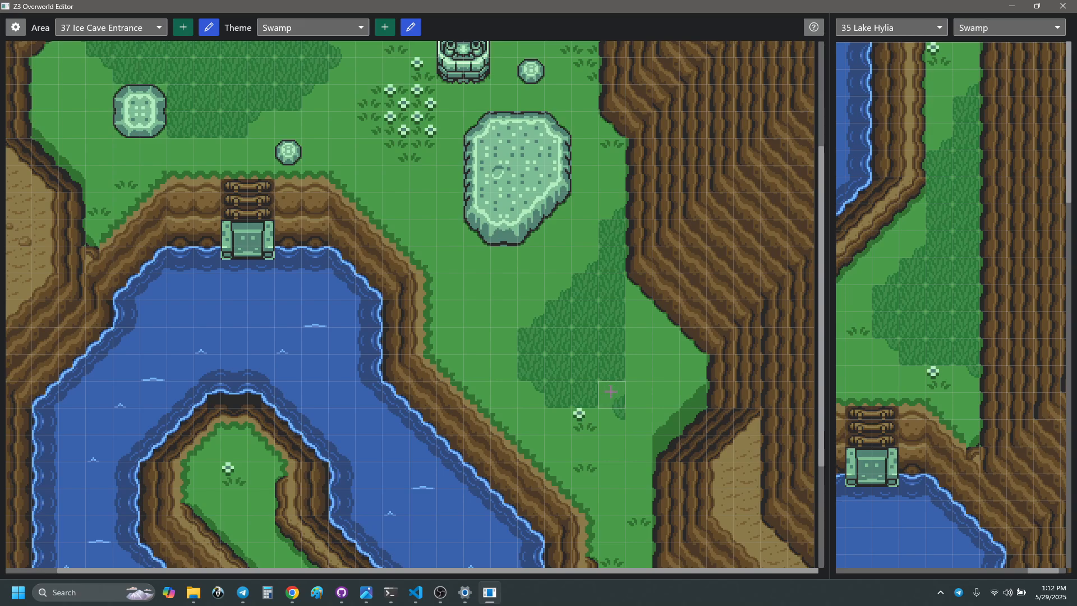
drag(639, 341, 639, 362)
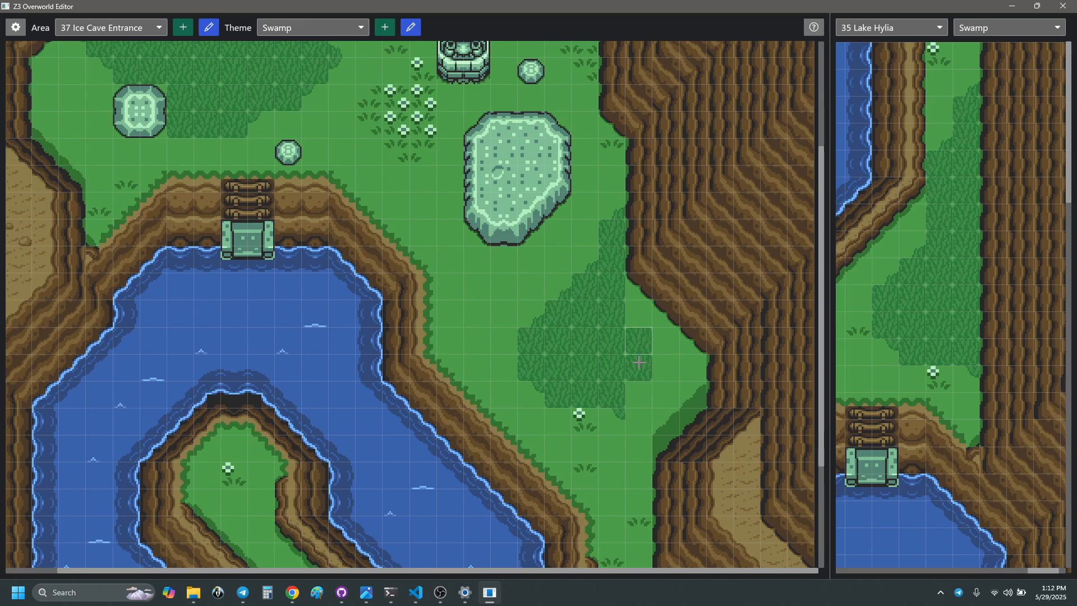
click(628, 310)
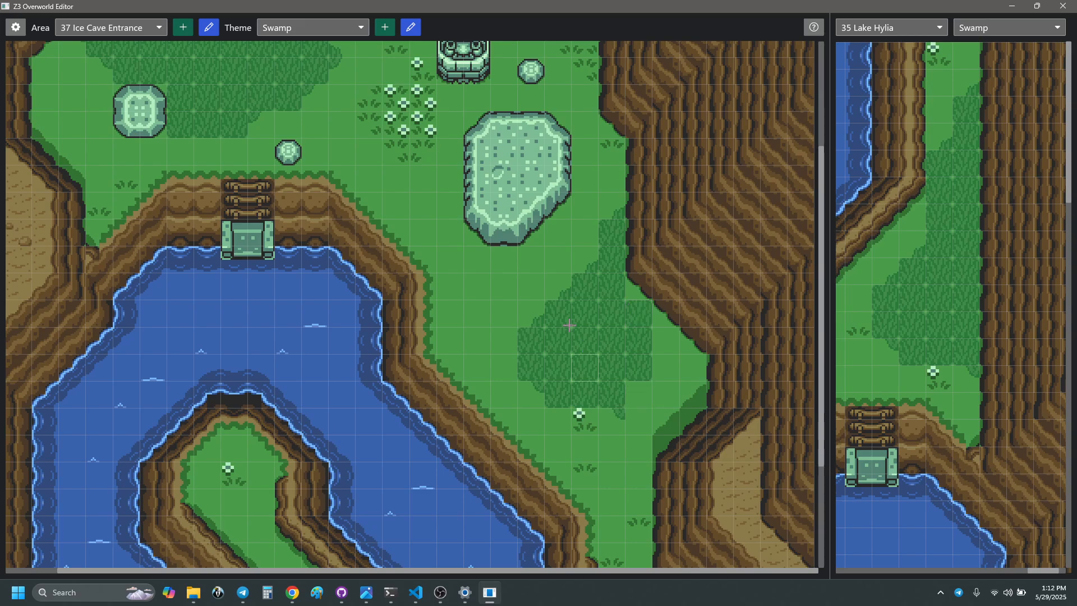
- Round off the tall-grass patch's eastern edge with small grass-edge tiles and cover the stray tip at its southern corner with plain grass
right_click(564, 295)
key(shift)
key(Tab)
scroll(946, 260, down, 1)
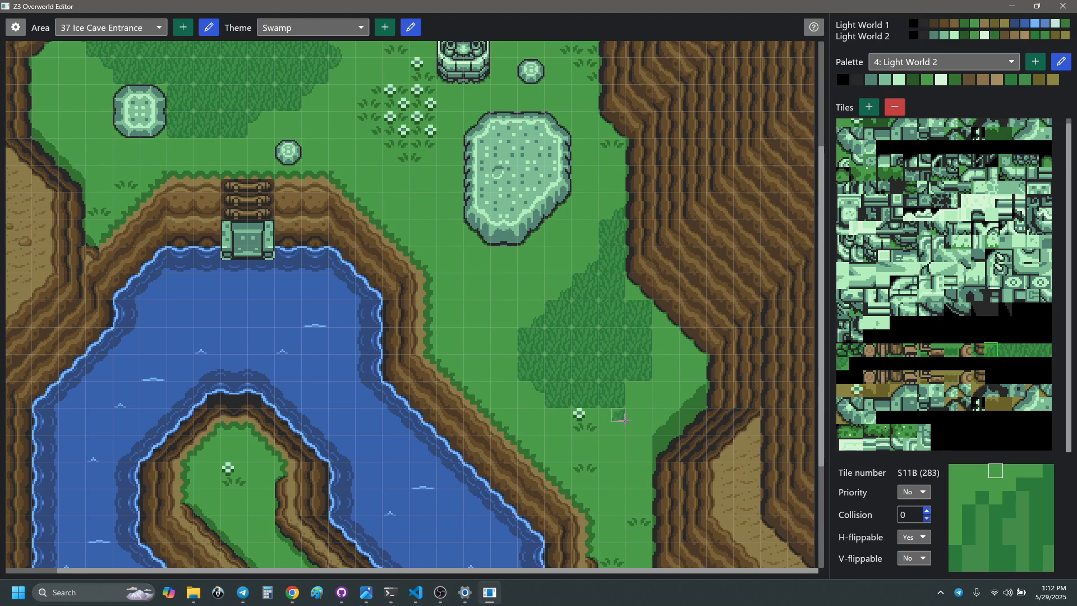
right_click(620, 413)
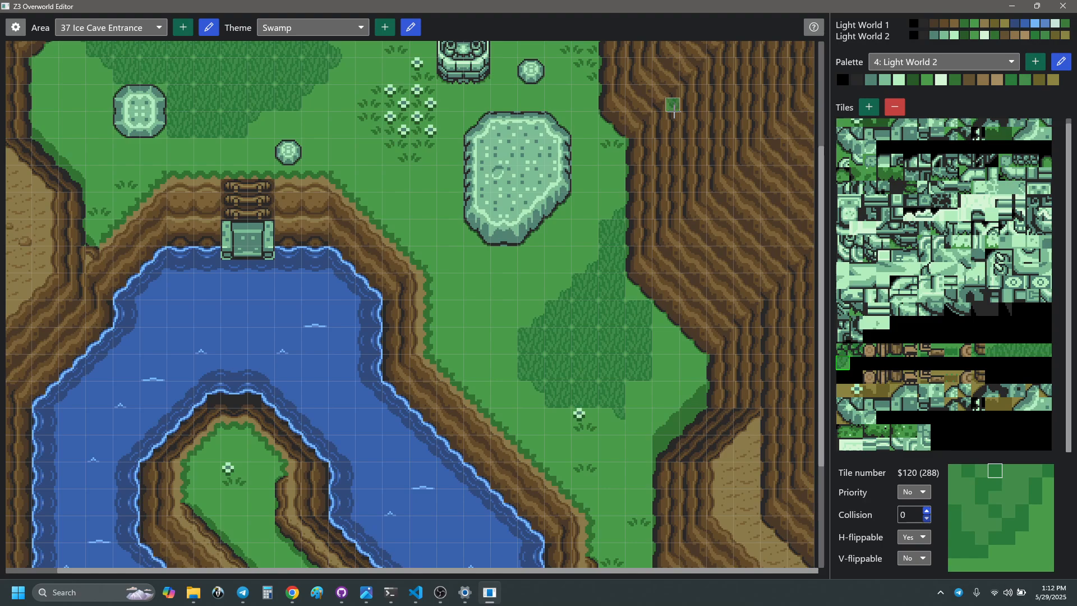
scroll(362, 229, up, 2)
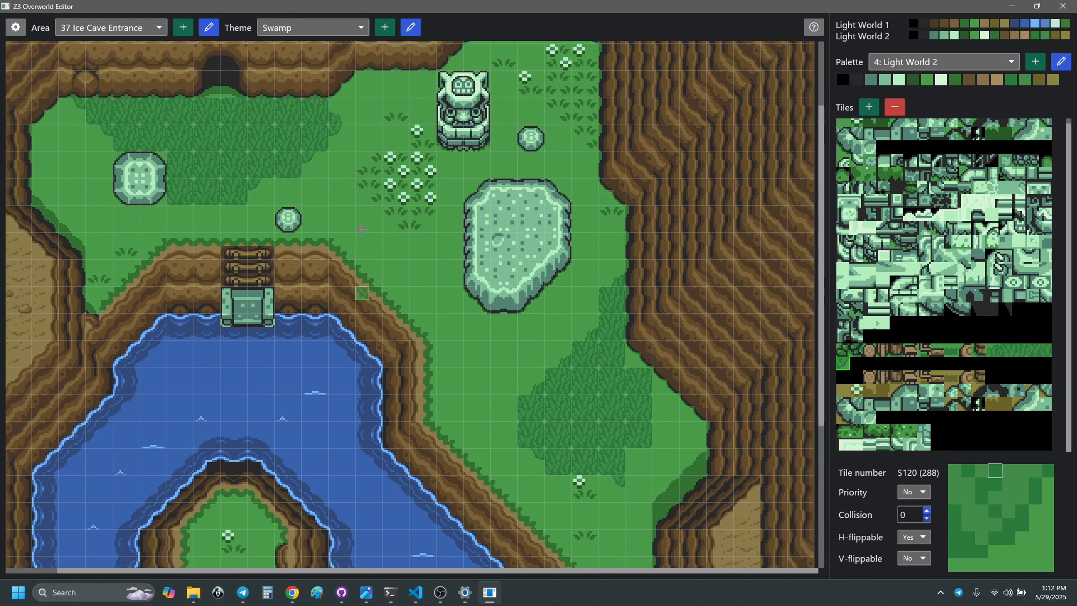
right_click(337, 113)
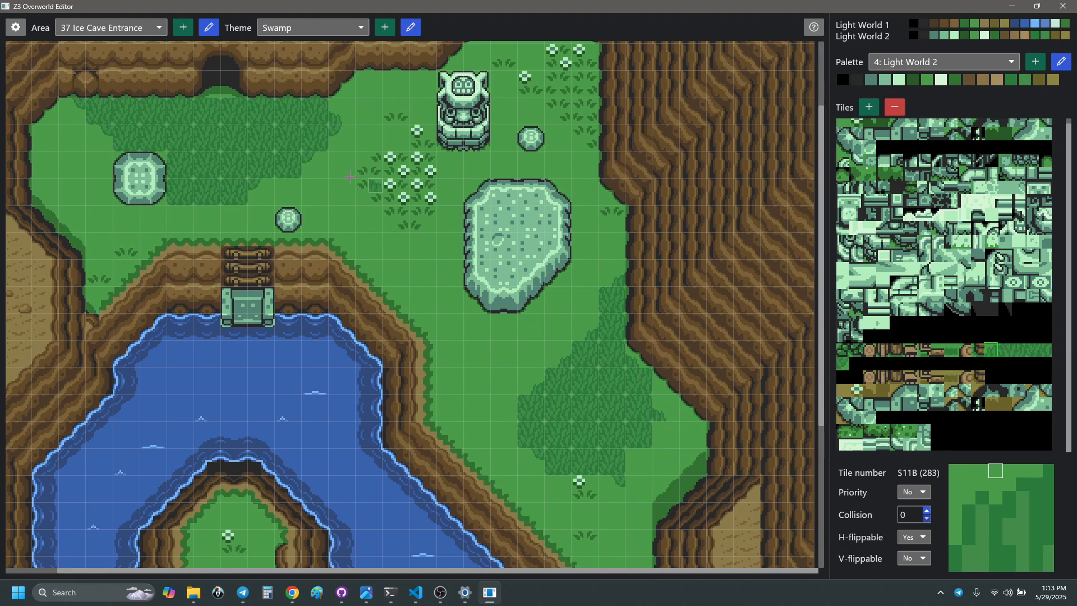
right_click(308, 157)
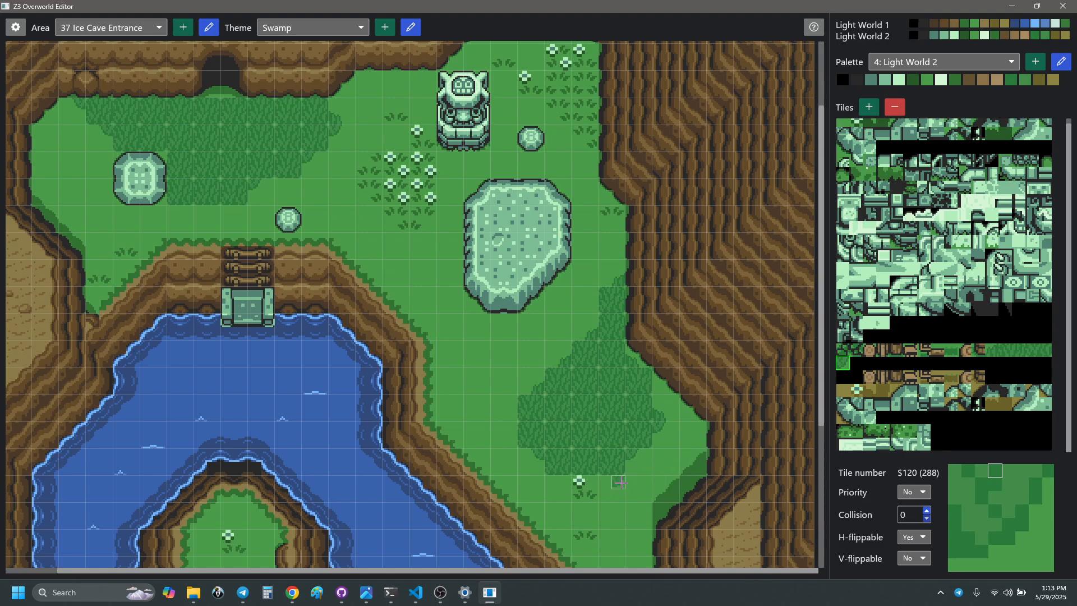
right_click(632, 482)
click(622, 484)
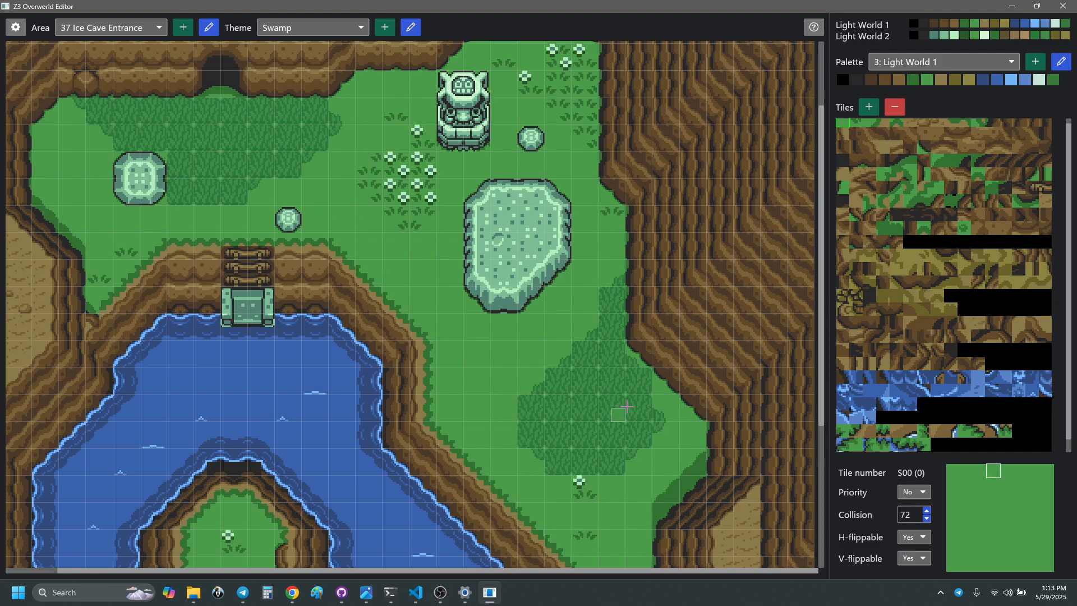
- Bring Lake Hylia's eastern tall-grass strip back into the reference view and compare it with Ice Cave Entrance's new patch
key(Tab)
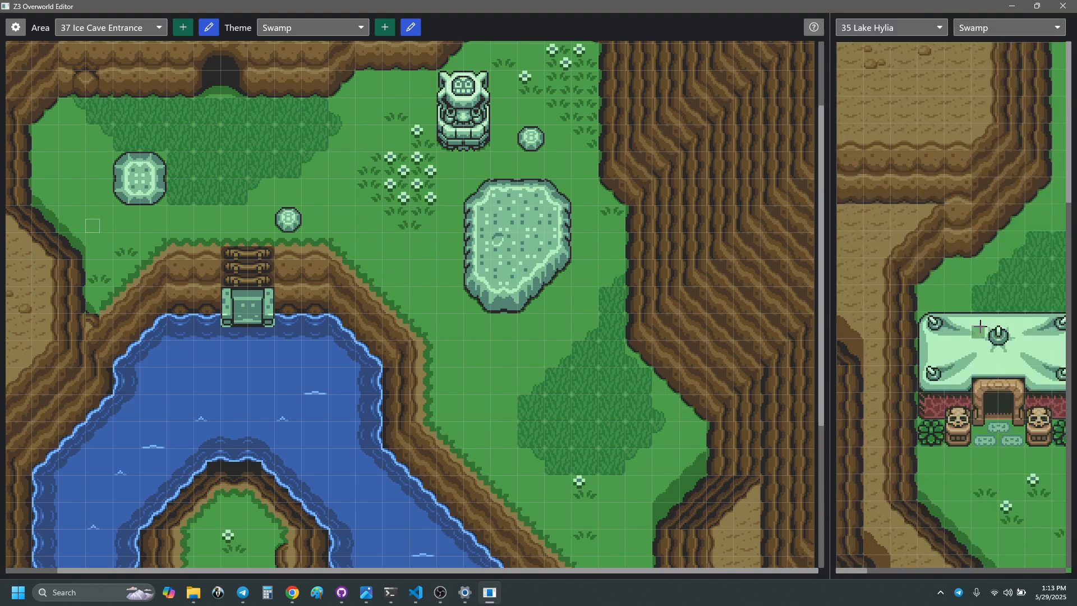
scroll(981, 332, up, 10)
scroll(975, 332, right, 10)
scroll(953, 327, right, 15)
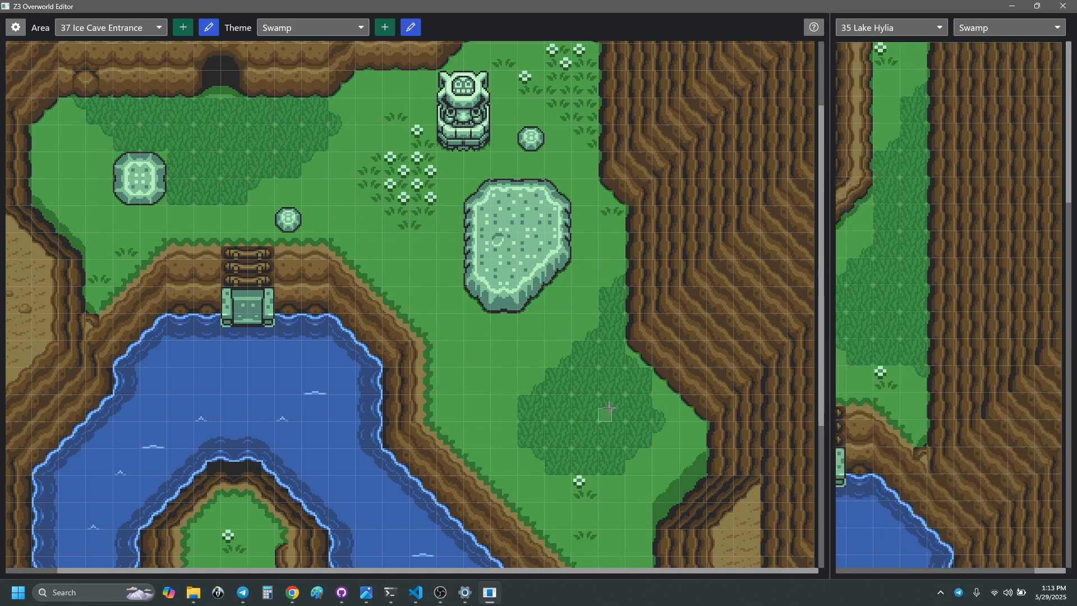
scroll(640, 448, up, 2)
scroll(706, 455, down, 3)
scroll(706, 455, down, 1)
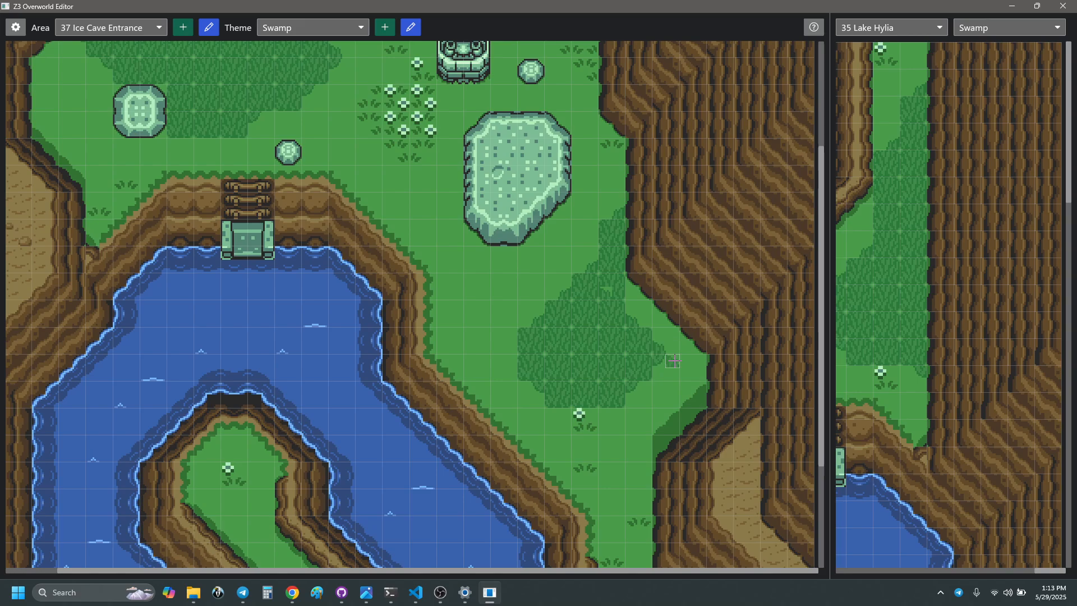
- Reshape the tall-grass patch by extending its northwest part, removing the strip along the cliff, and undoing the last edits
click(612, 286)
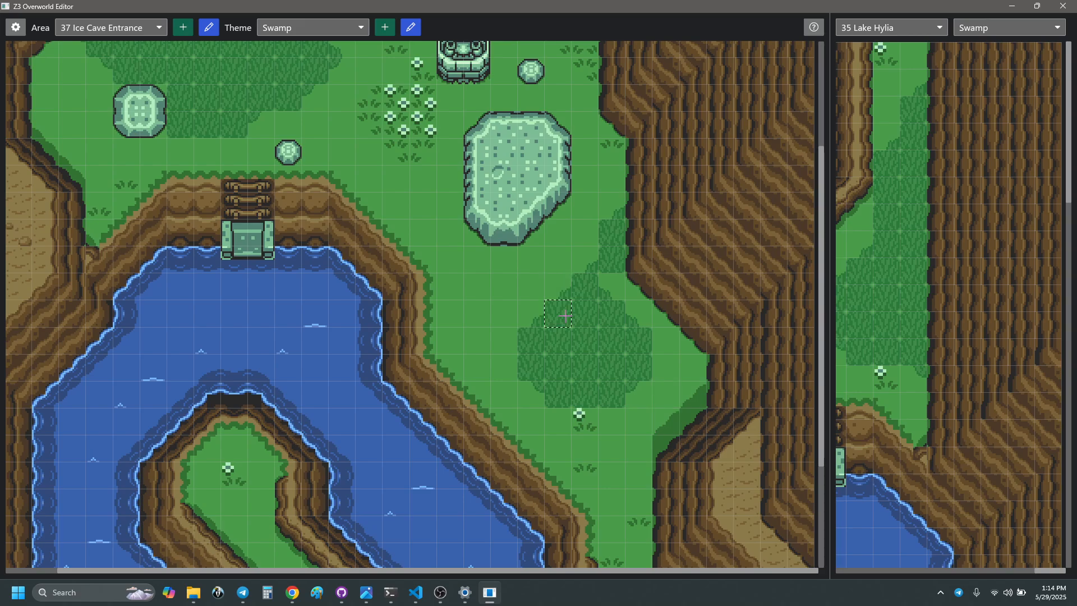
mouse_move(536, 305)
mouse_down()
mouse_move(534, 284)
mouse_move(554, 278)
mouse_move(557, 255)
mouse_up()
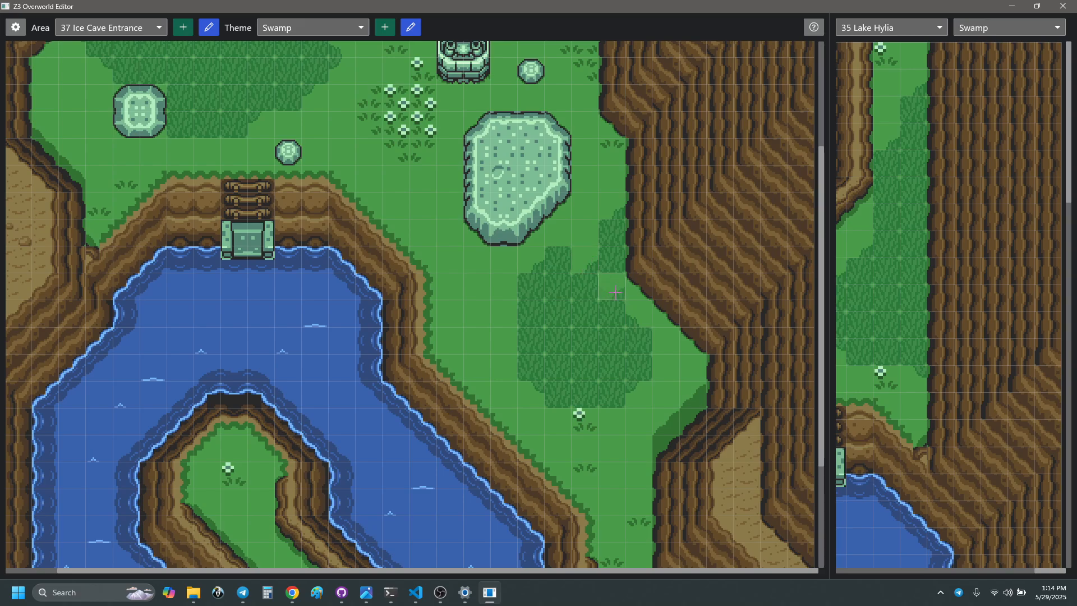
click(618, 314)
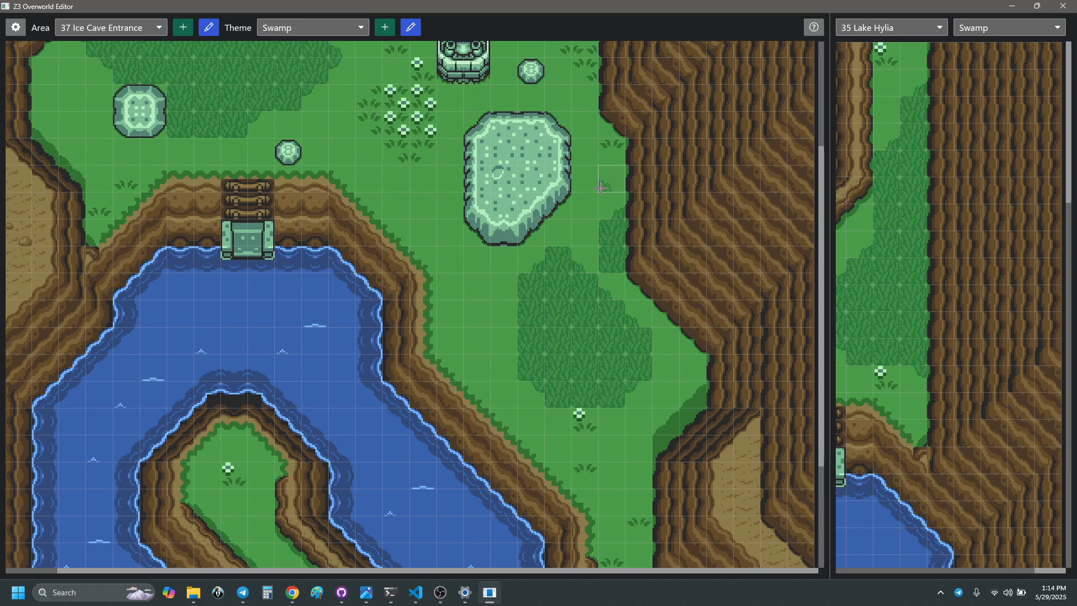
key(ctrl+z)
key(ctrl+z)
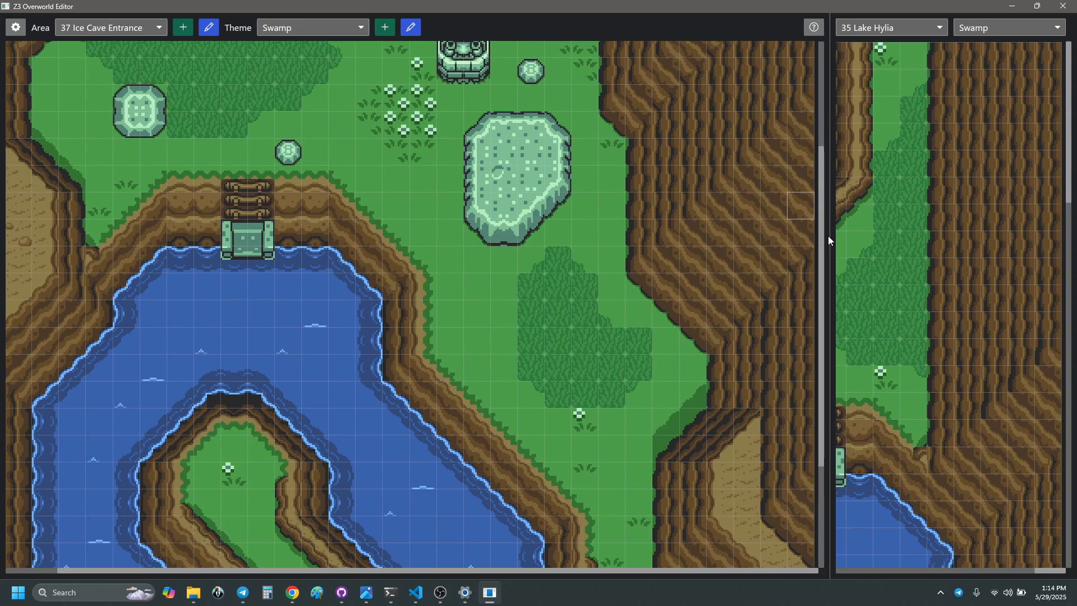
- Examine the reshaped tall-grass patch against the rest of Ice Cave Entrance's meadow, cliffs and lake
scroll(662, 359, down, 3)
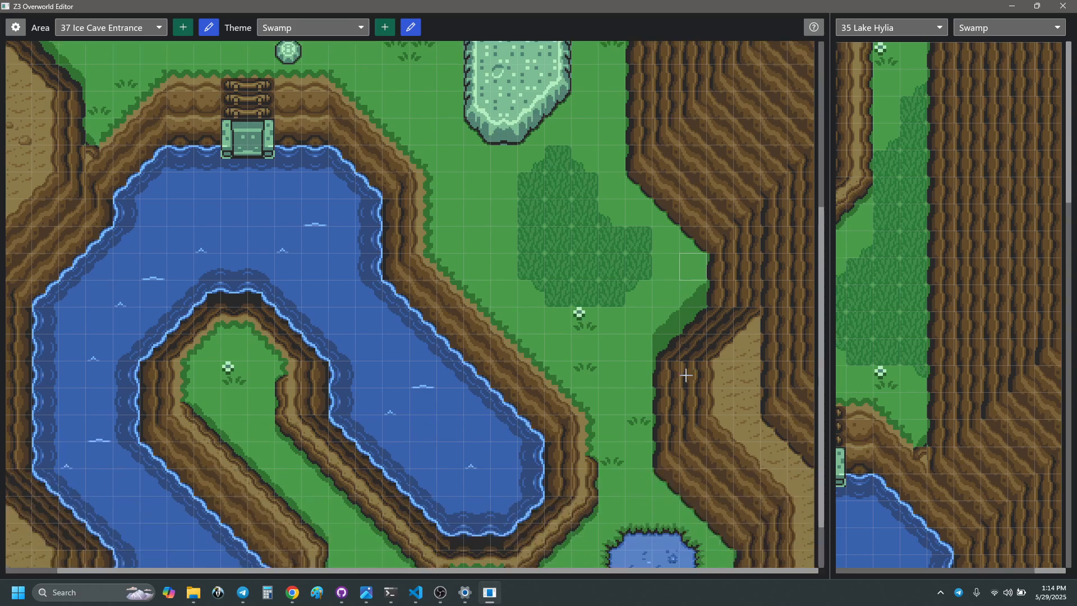
scroll(685, 374, up, 6)
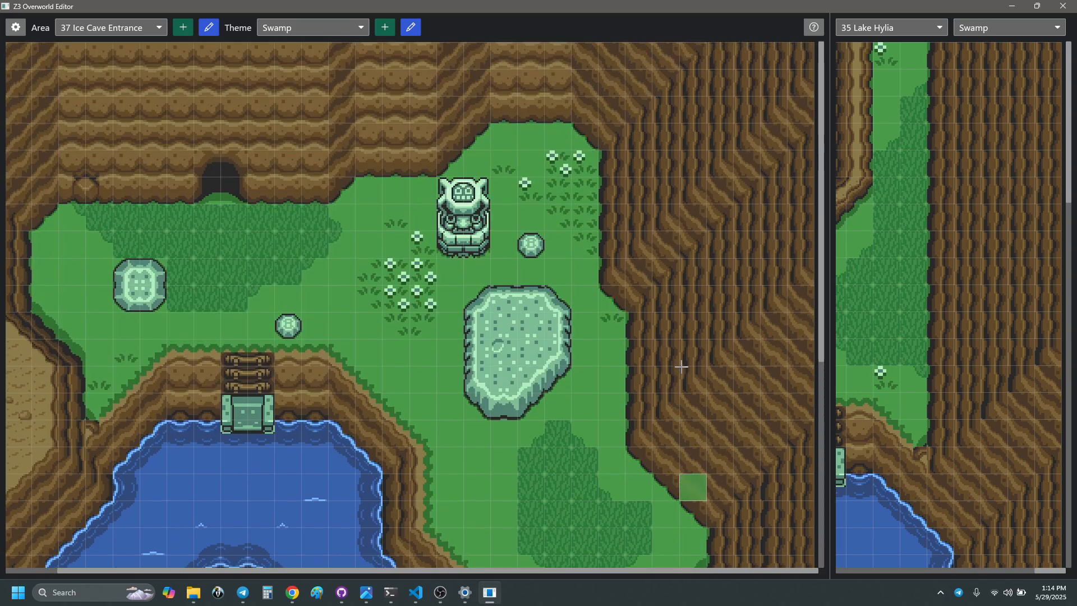
scroll(681, 368, down, 3)
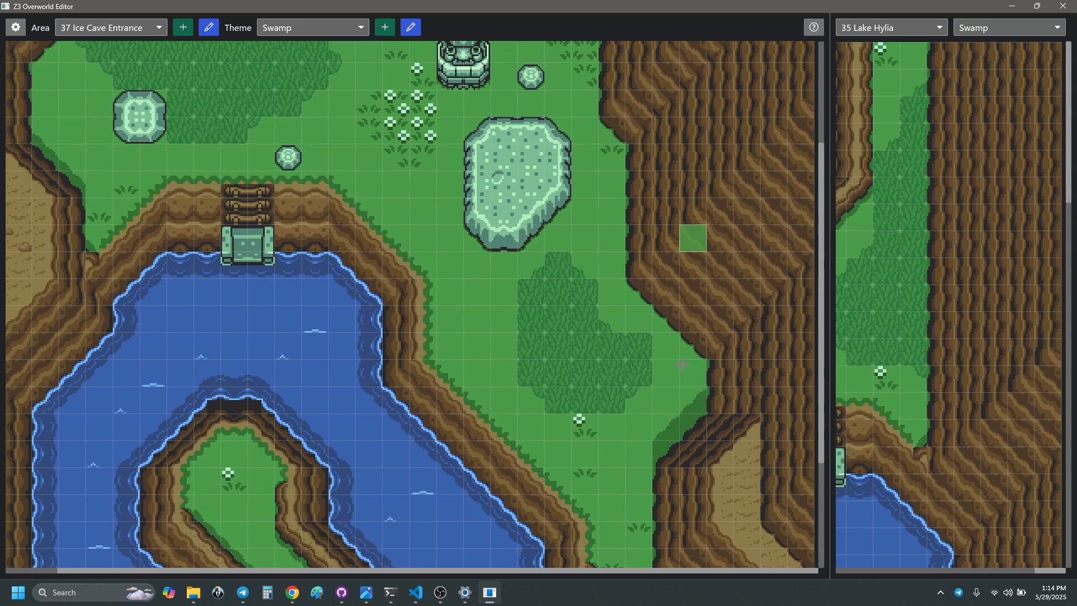
scroll(673, 429, down, 3)
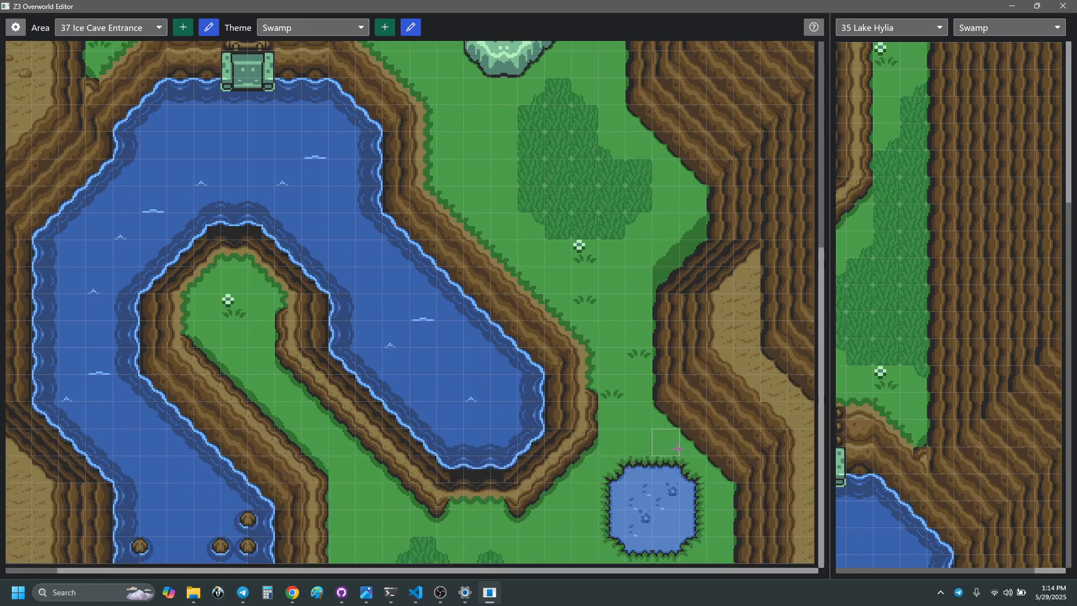
scroll(677, 448, up, 5)
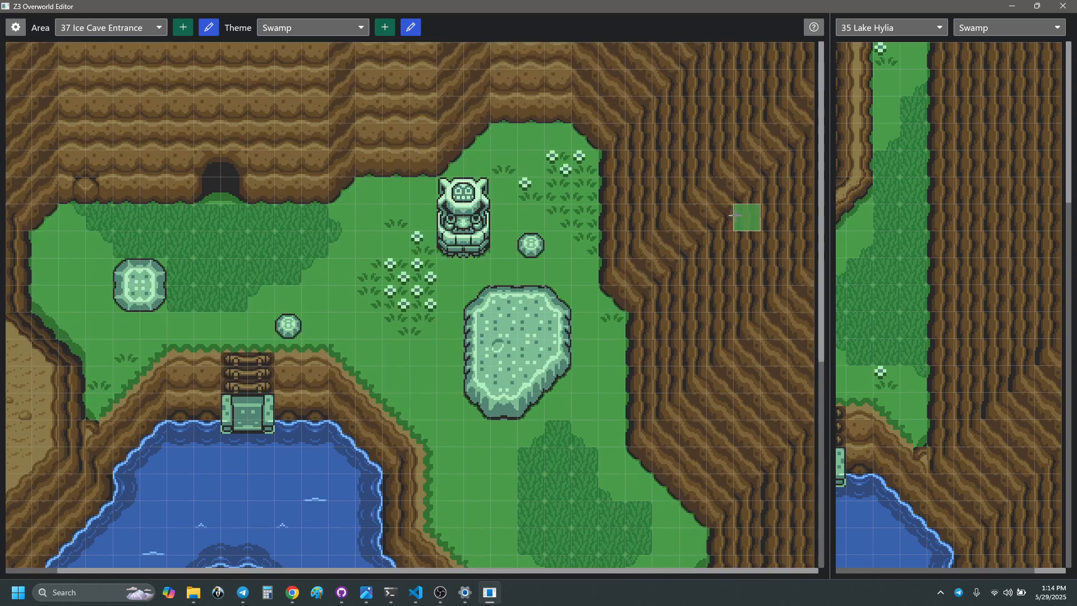
scroll(720, 264, down, 5)
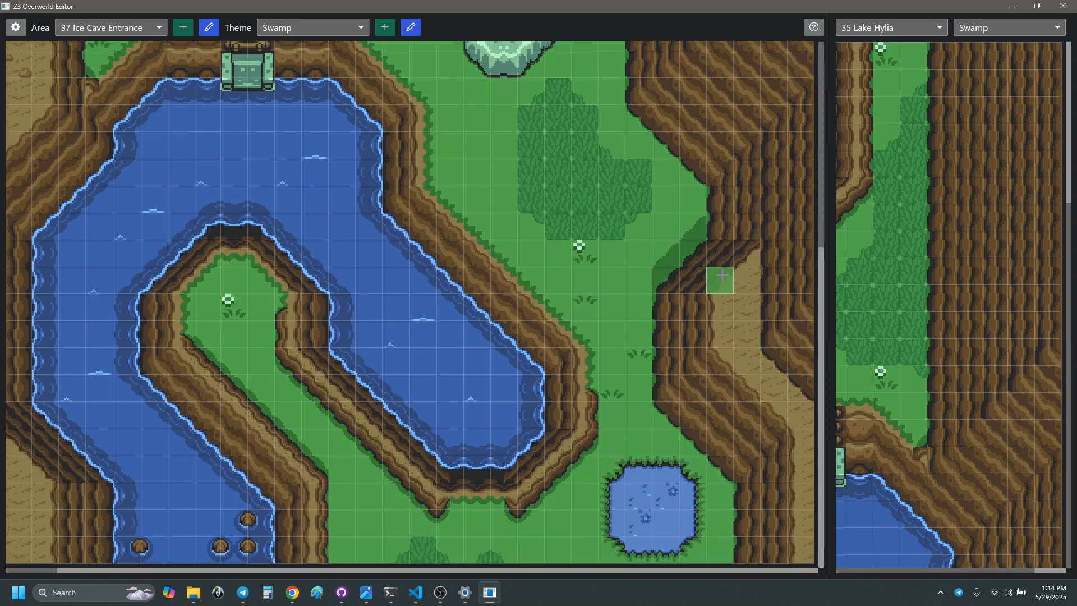
scroll(722, 280, left, 1)
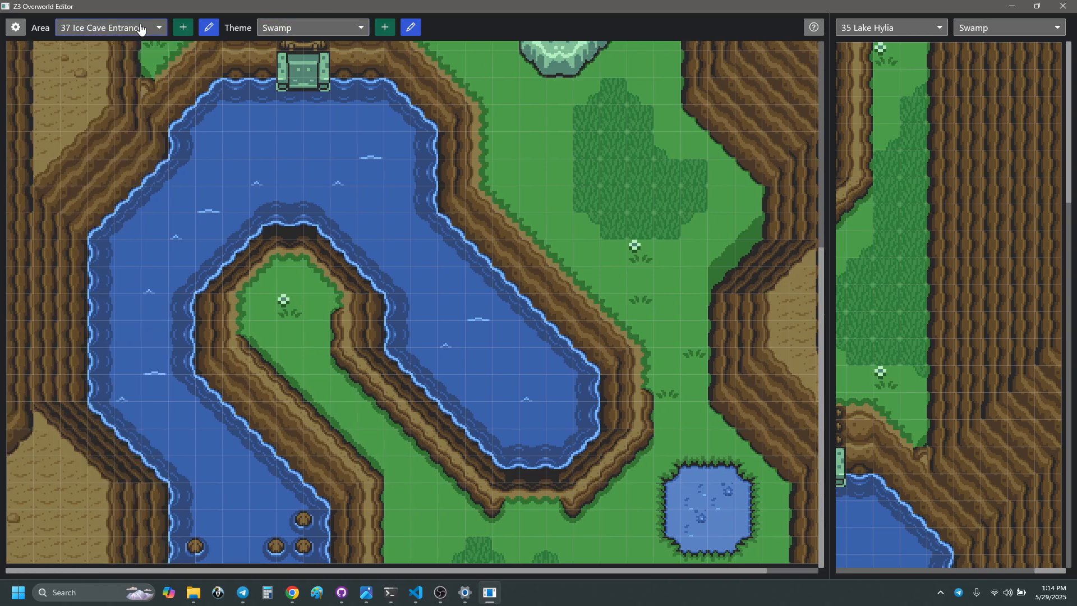
- Look over the grass patches and cliffs of area 3A Lockpicker's Corridor, and return to 37 Ice Cave Entrance
scroll(140, 29, down, 3)
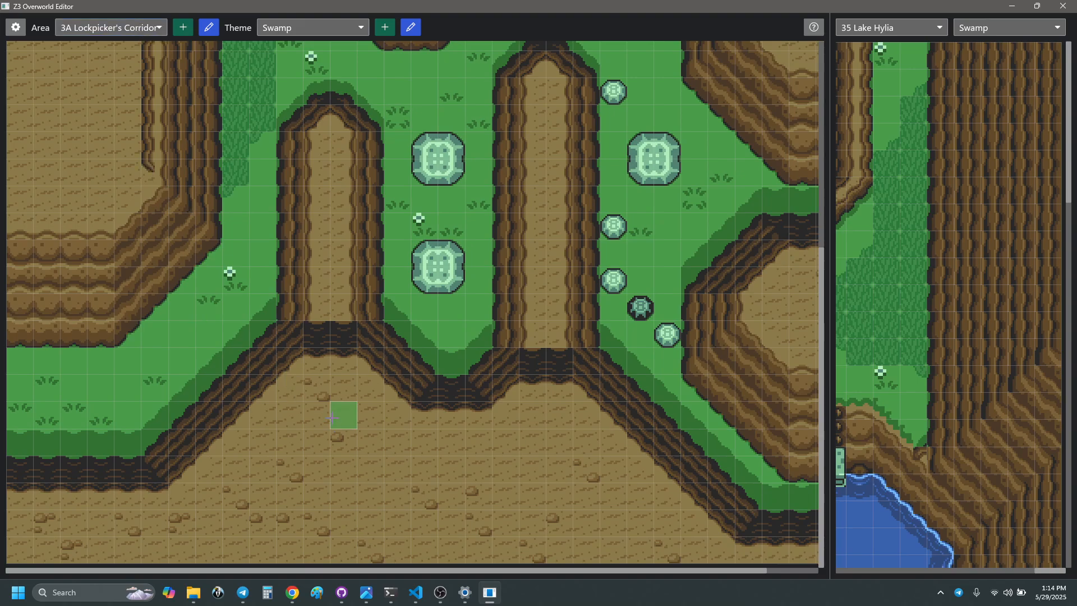
scroll(343, 360, up, 3)
scroll(254, 290, up, 1)
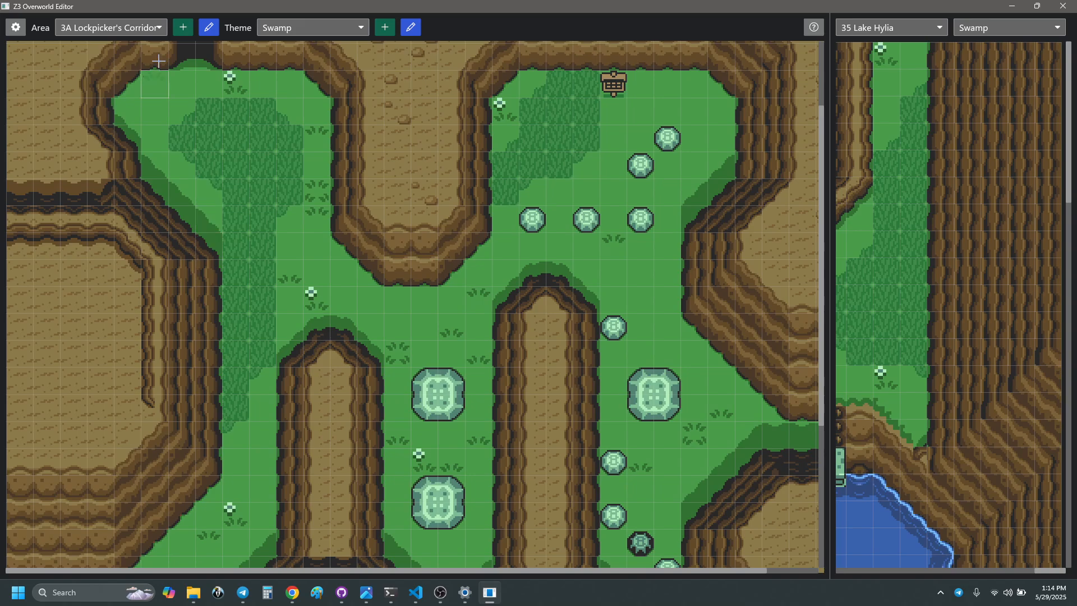
click(154, 30)
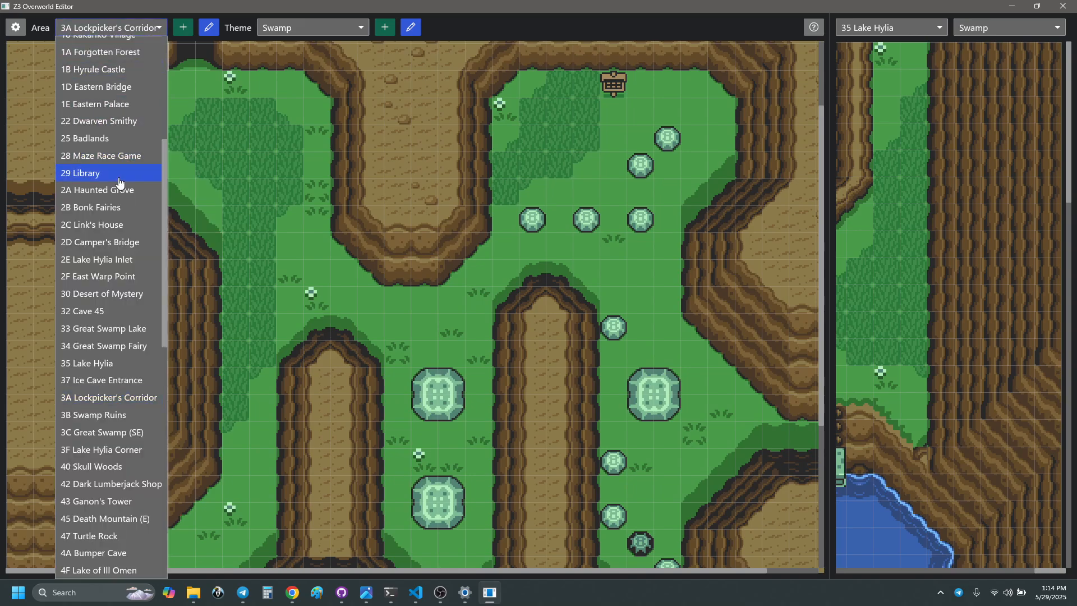
click(107, 29)
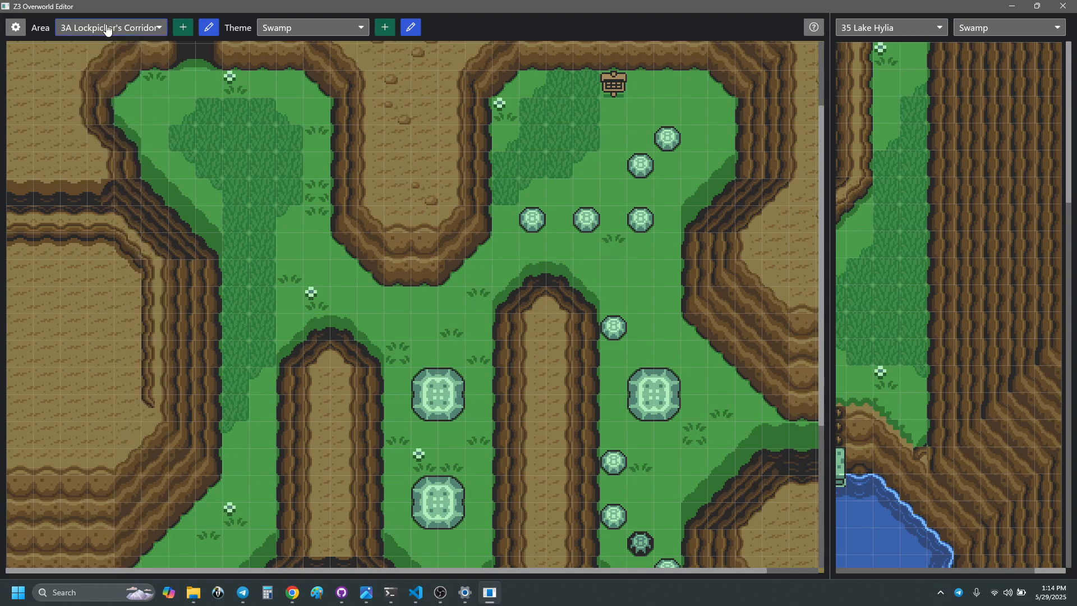
key(Up)
middle_drag(639, 315, 583, 319)
scroll(626, 314, down, 5)
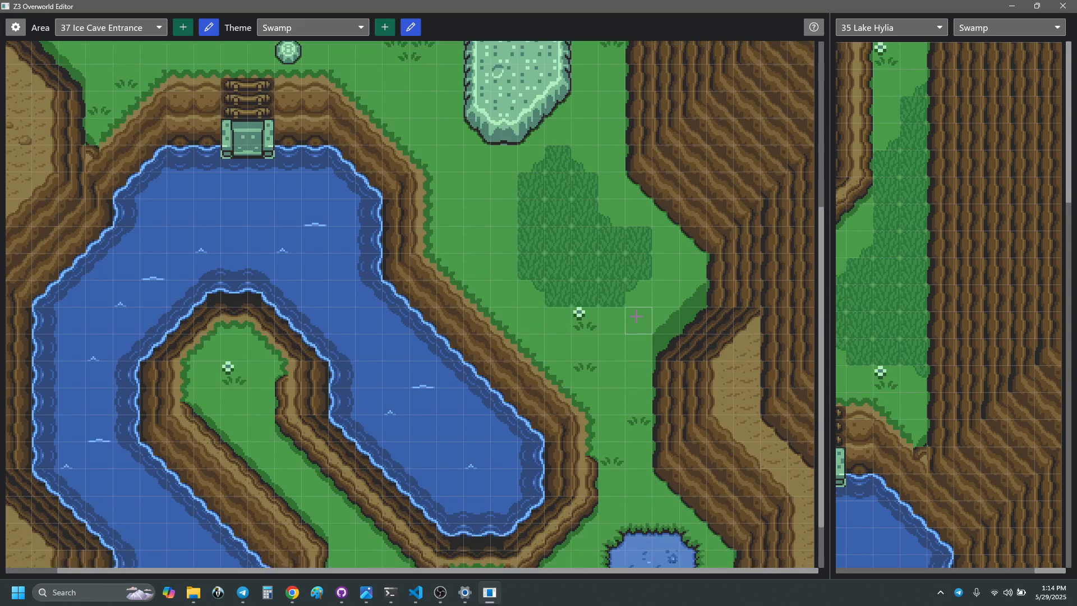
- Open area 3A Lockpicker's Corridor again and examine its corridors, cliff edges and tall-grass patches
click(117, 31)
click(117, 31)
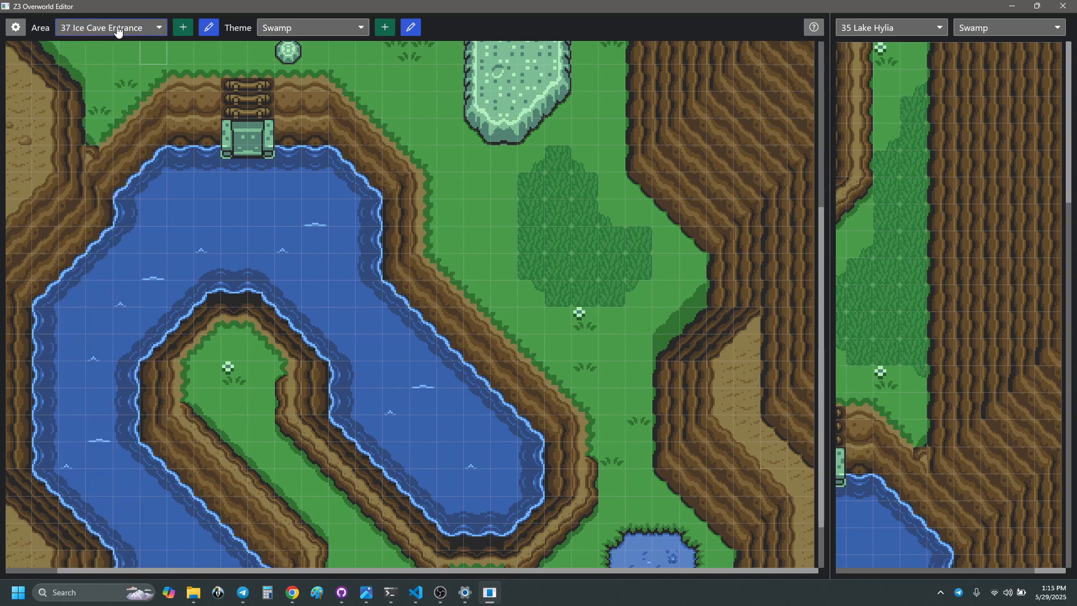
scroll(118, 30, down, 3)
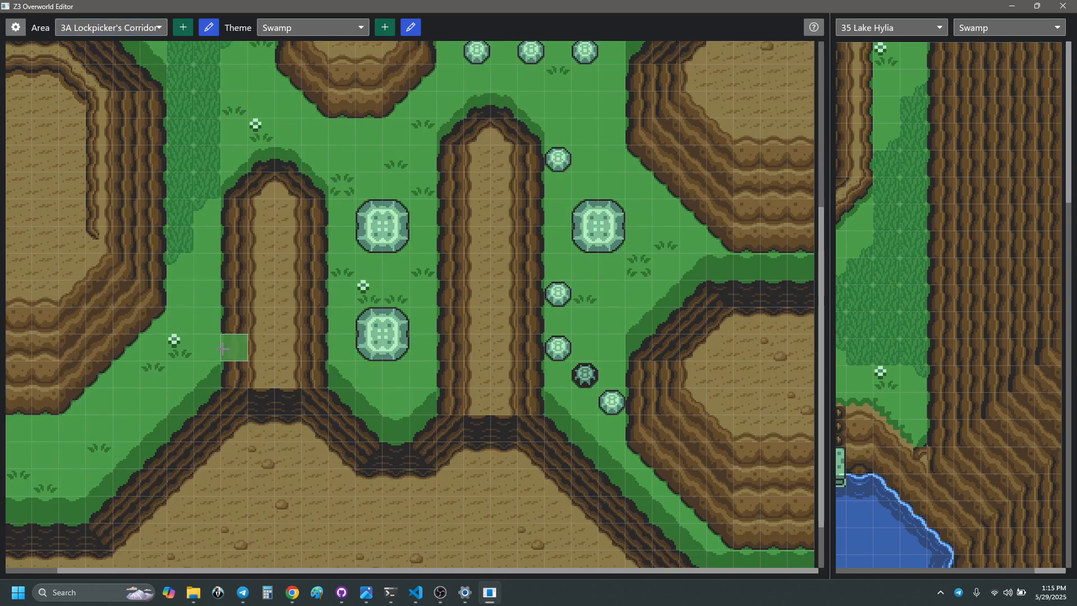
scroll(235, 348, up, 3)
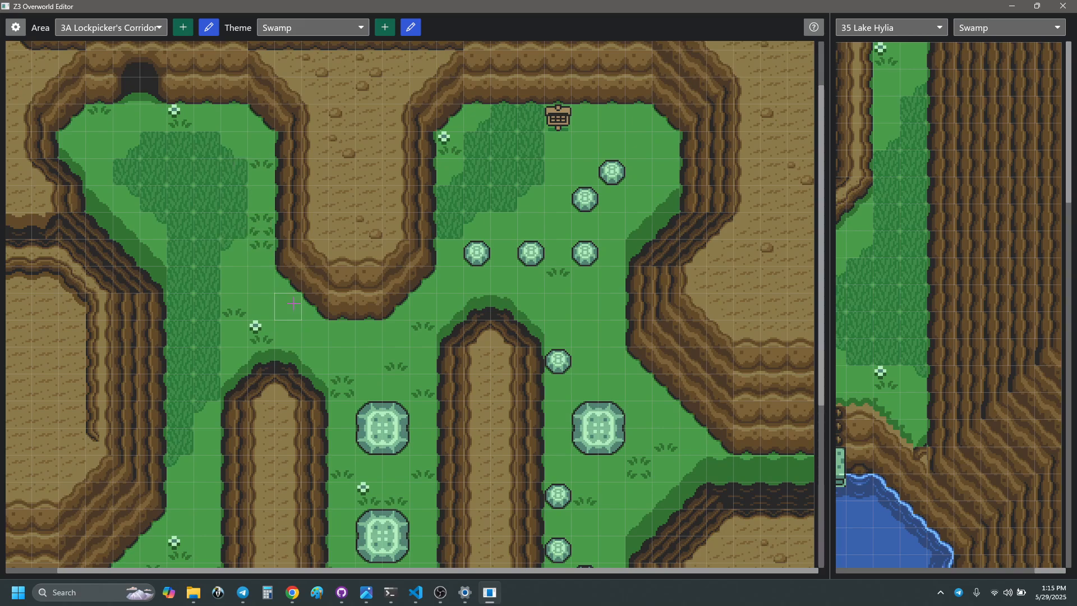
scroll(292, 299, down, 1)
scroll(292, 299, down, 1)
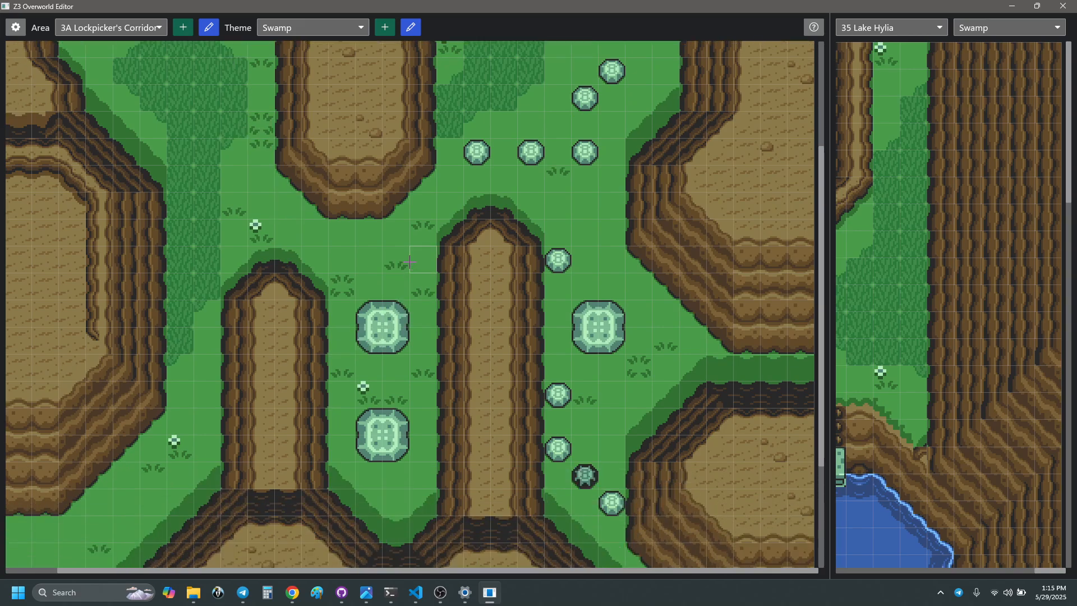
- Look over Lockpicker's Corridor in the Swamp theme and switch to the Base theme to compare the original terrain
scroll(448, 328, up, 2)
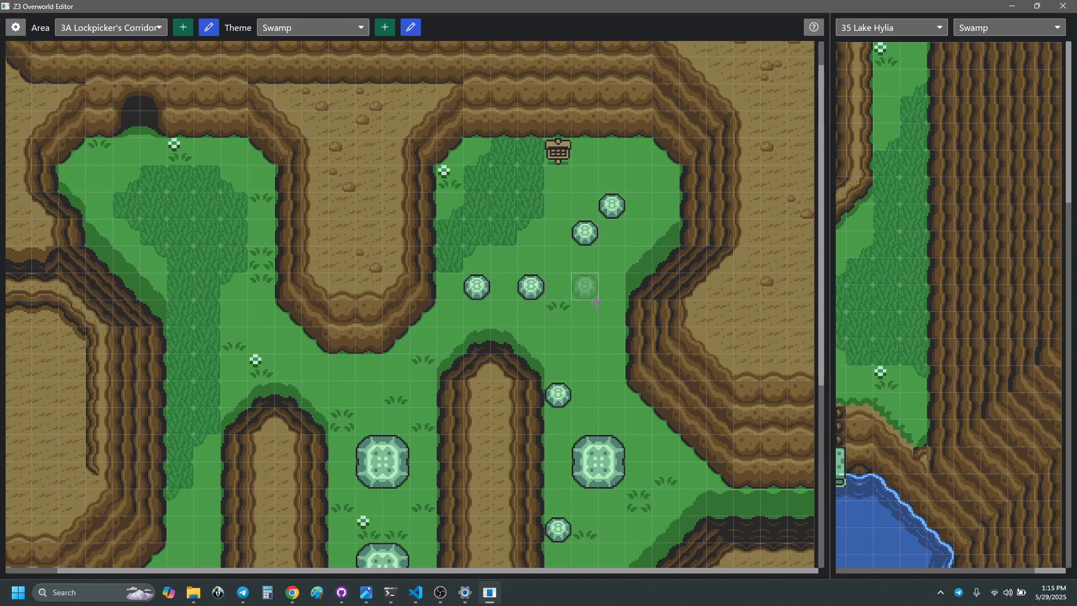
scroll(585, 288, down, 5)
scroll(657, 389, up, 4)
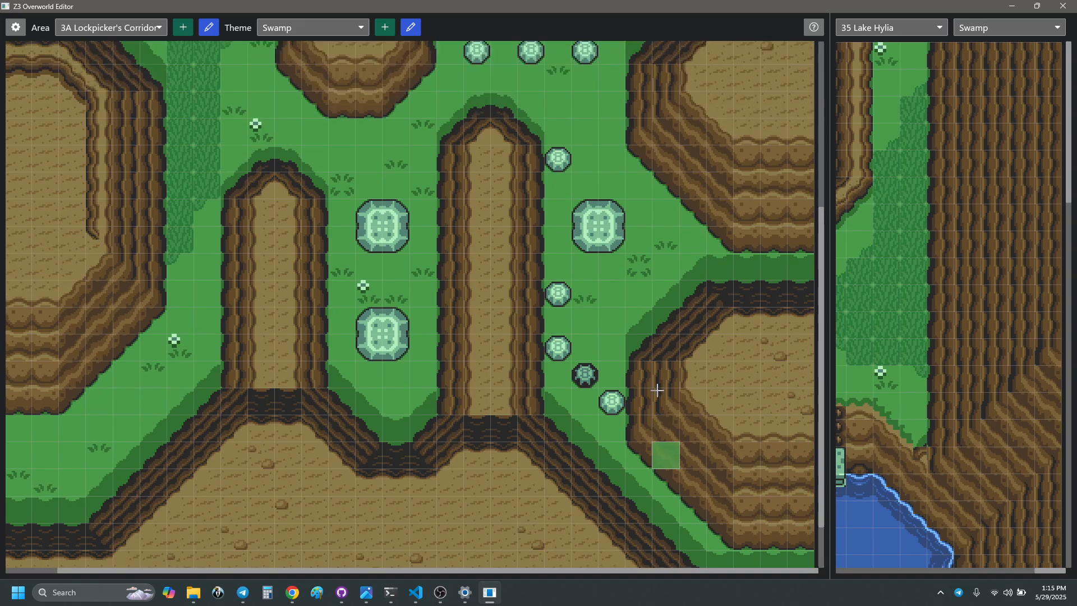
scroll(655, 383, down, 2)
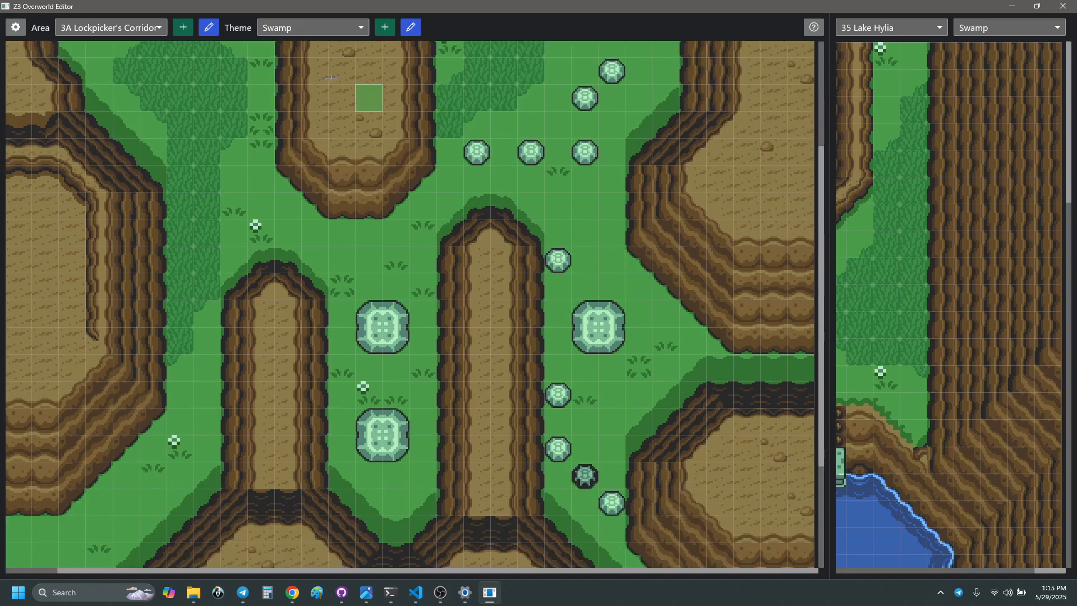
click(298, 29)
click(288, 44)
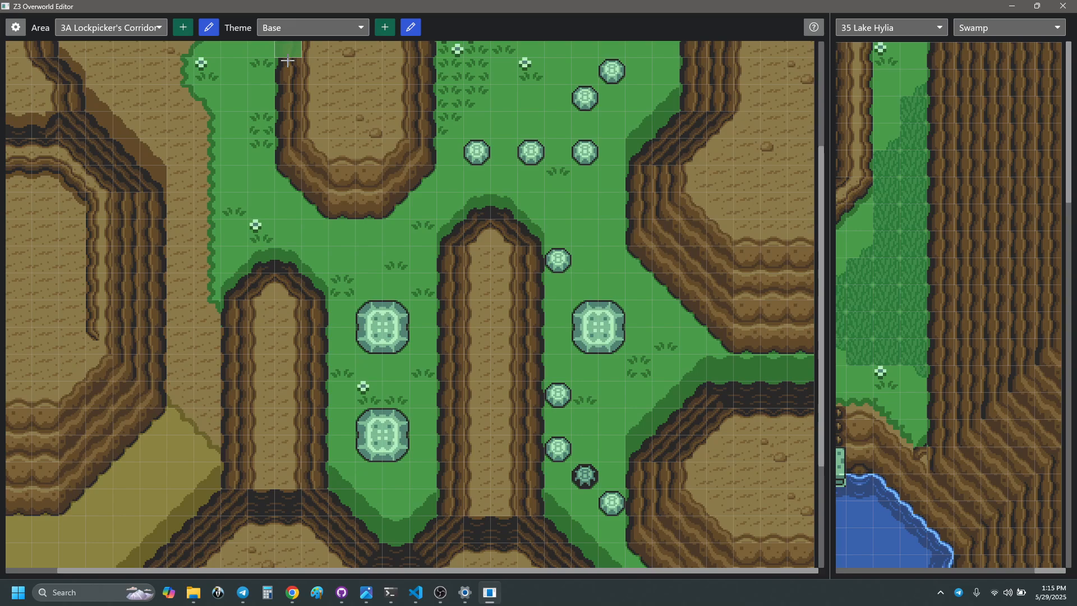
scroll(342, 476, left, 1)
scroll(537, 389, up, 3)
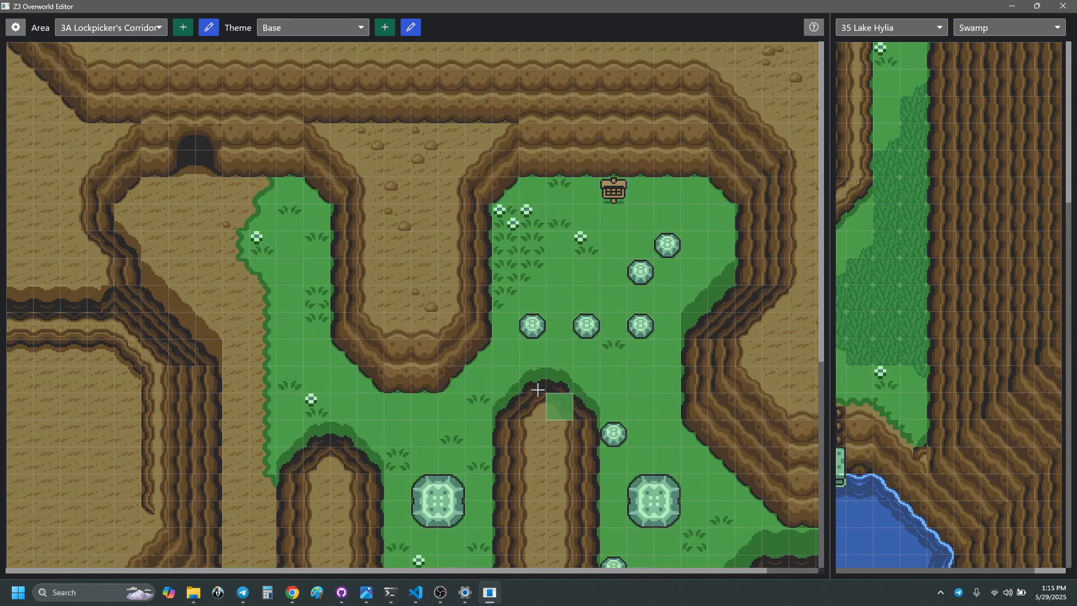
- Return Lockpicker's Corridor to the Swamp theme and examine its tall-grass patches, corridors and cliff edges
click(307, 32)
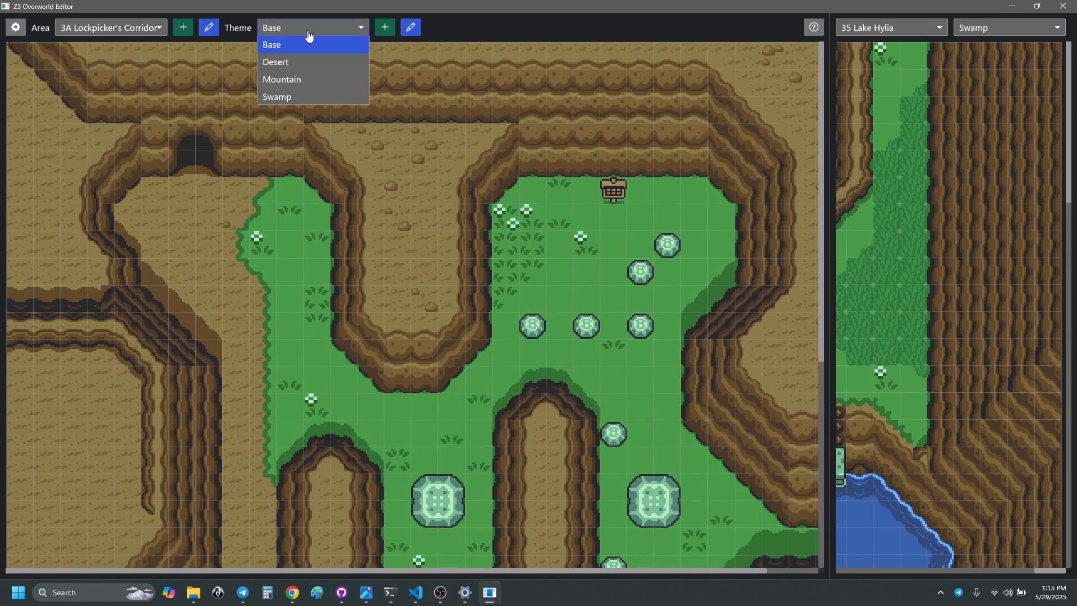
click(287, 98)
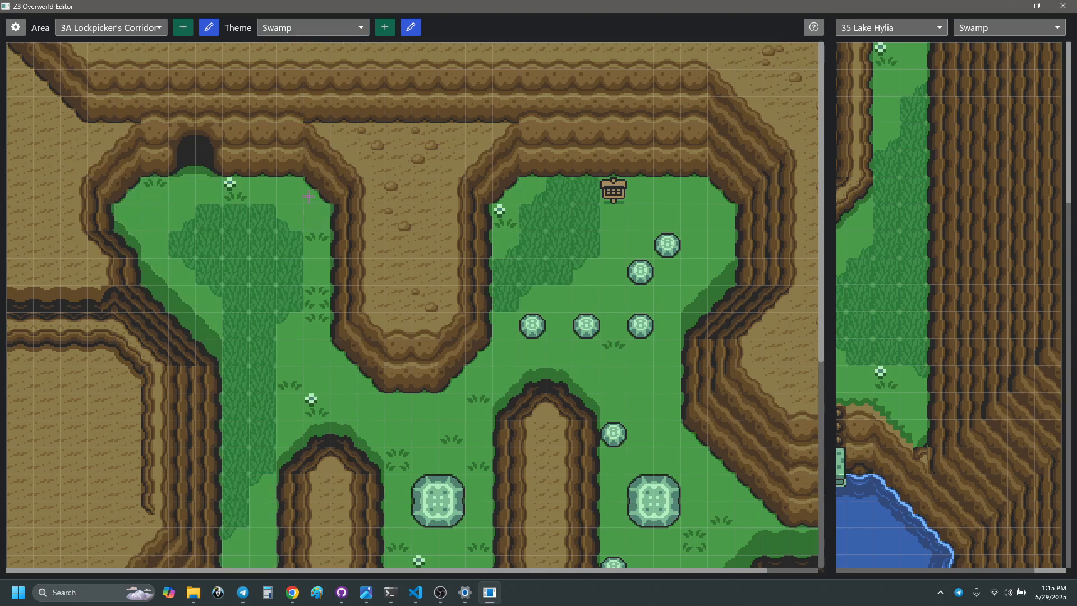
scroll(308, 196, down, 6)
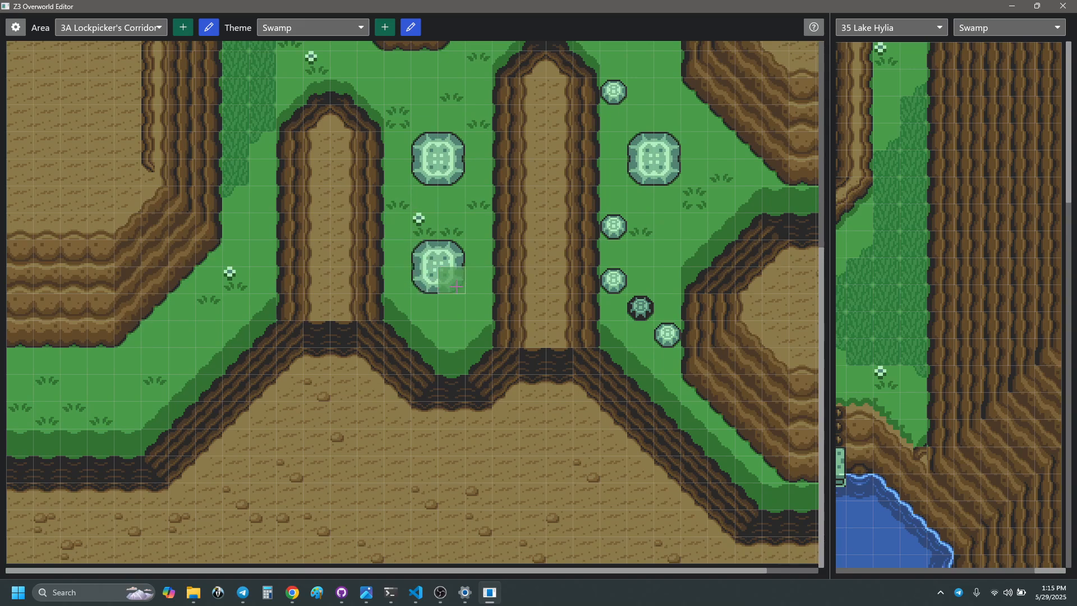
scroll(531, 377, right, 1)
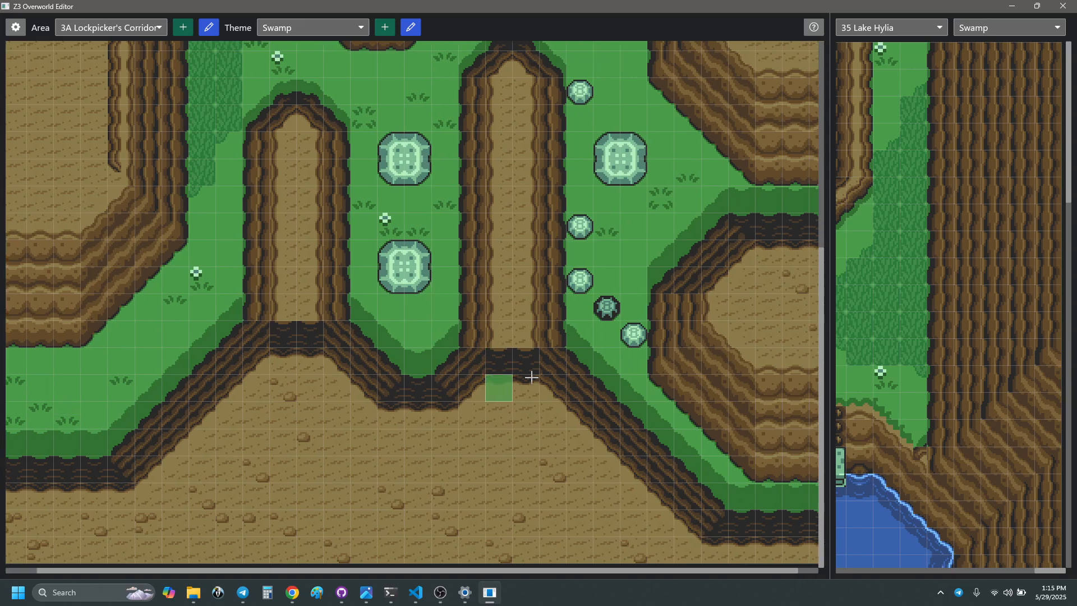
scroll(531, 377, right, 1)
scroll(593, 371, up, 4)
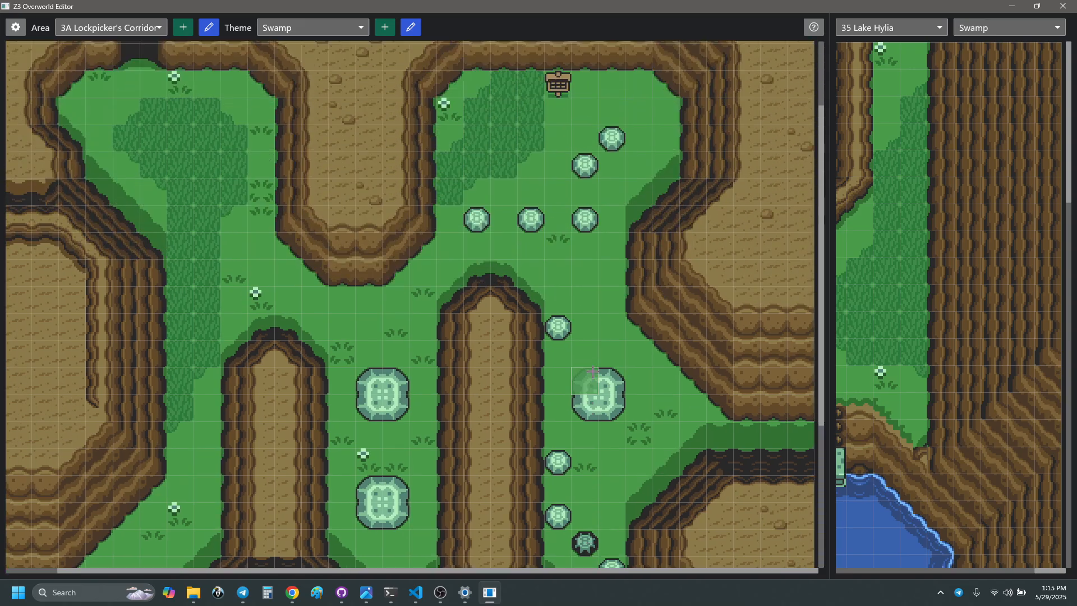
scroll(593, 371, up, 2)
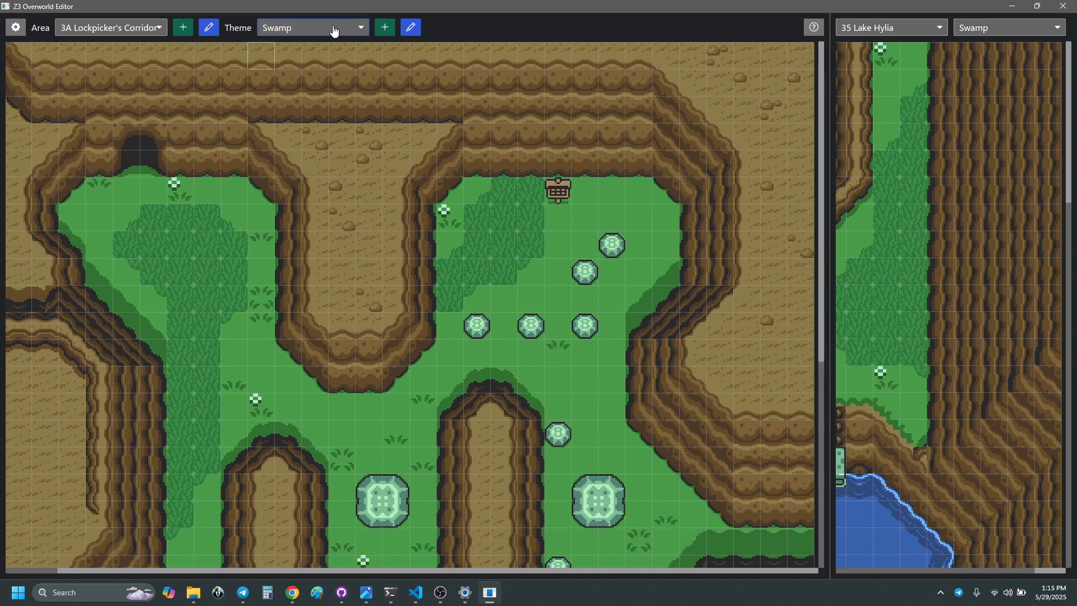
- Open area 3B Swamp Ruins and examine its tall-grass patches, dirt patch, water and cliffs
scroll(122, 29, down, 1)
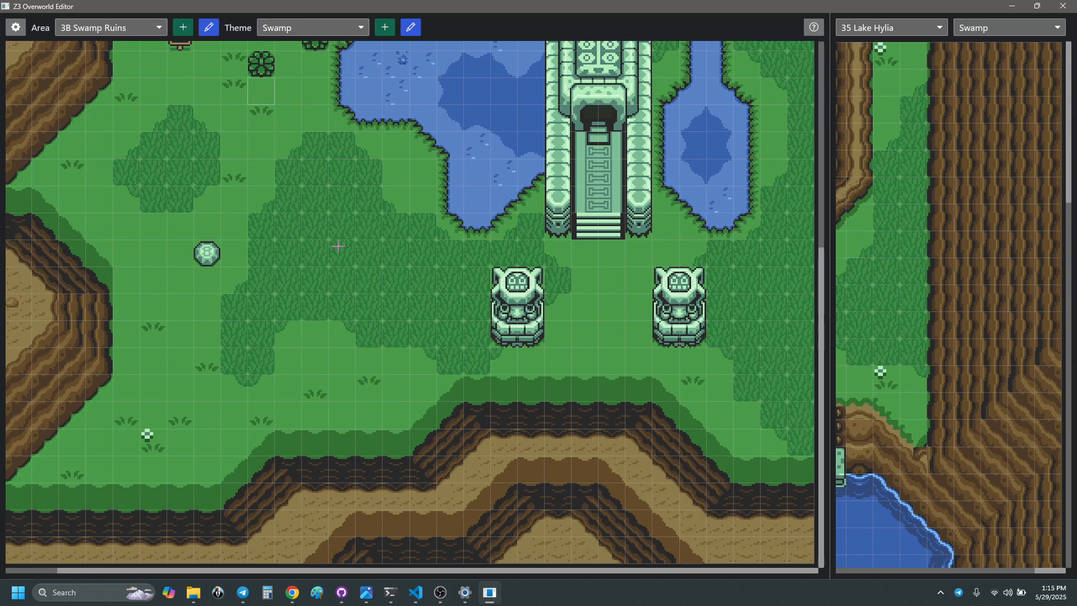
scroll(261, 91, up, 5)
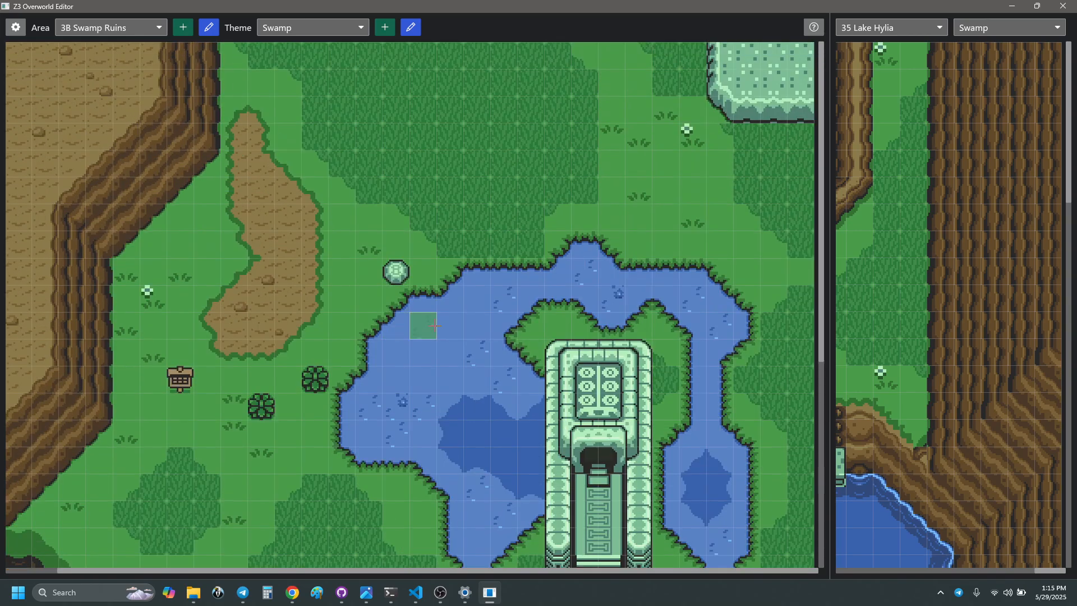
scroll(436, 325, down, 5)
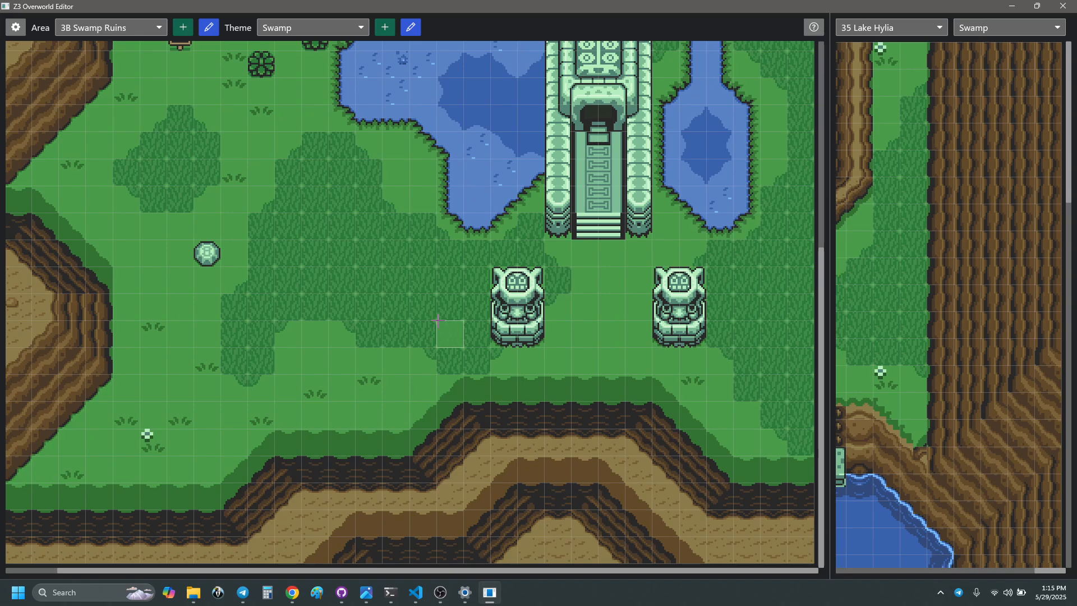
- Open area 3C Great Swamp (SE) and compare its Swamp theme with the Base theme, returning to Swamp
key(Right)
scroll(342, 388, up, 1)
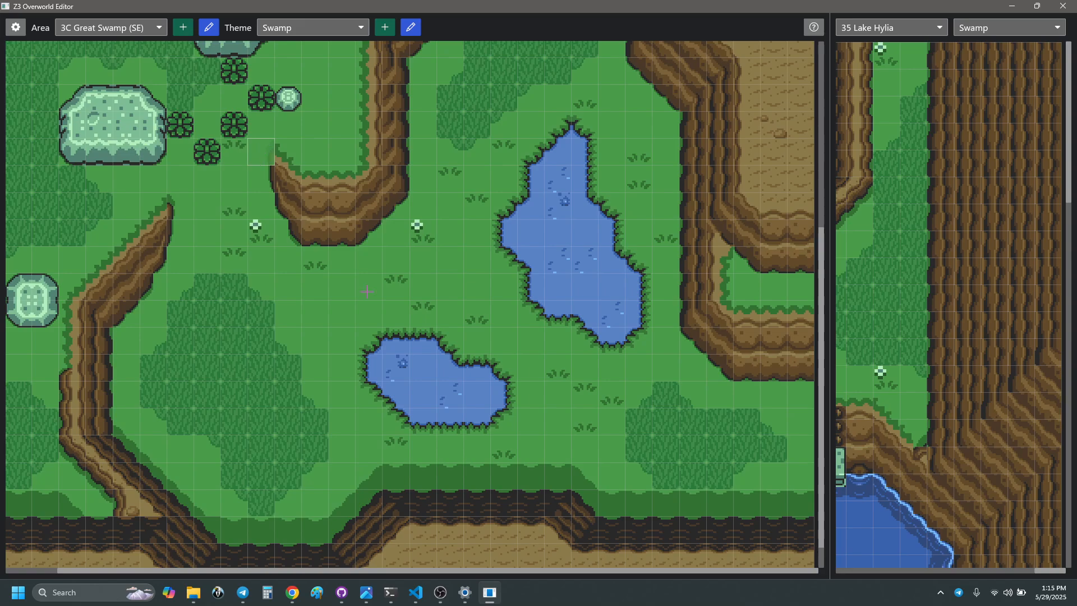
scroll(367, 297, up, 3)
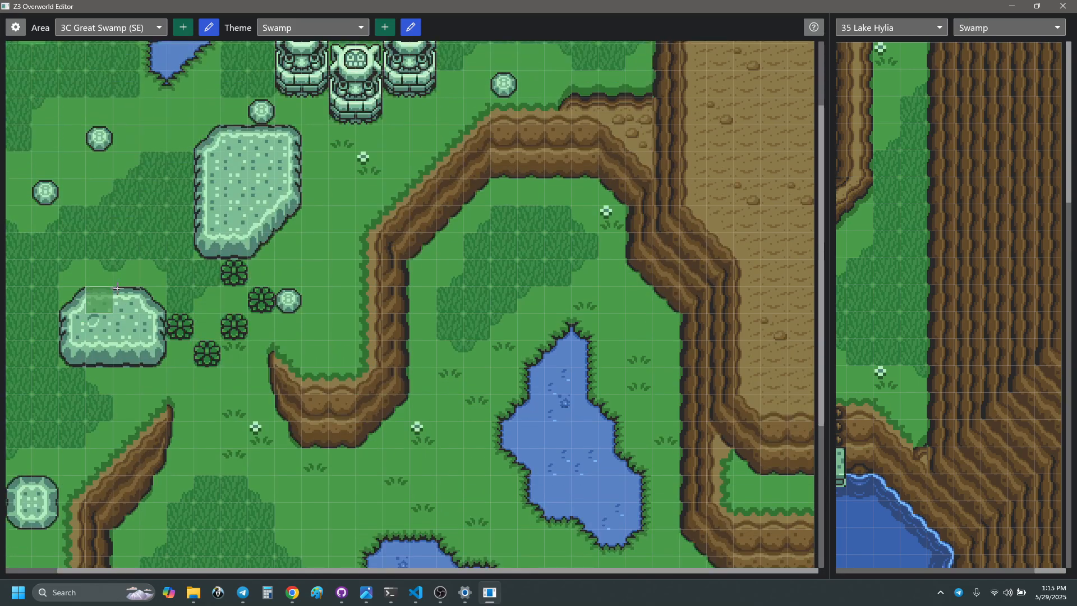
click(313, 32)
click(293, 40)
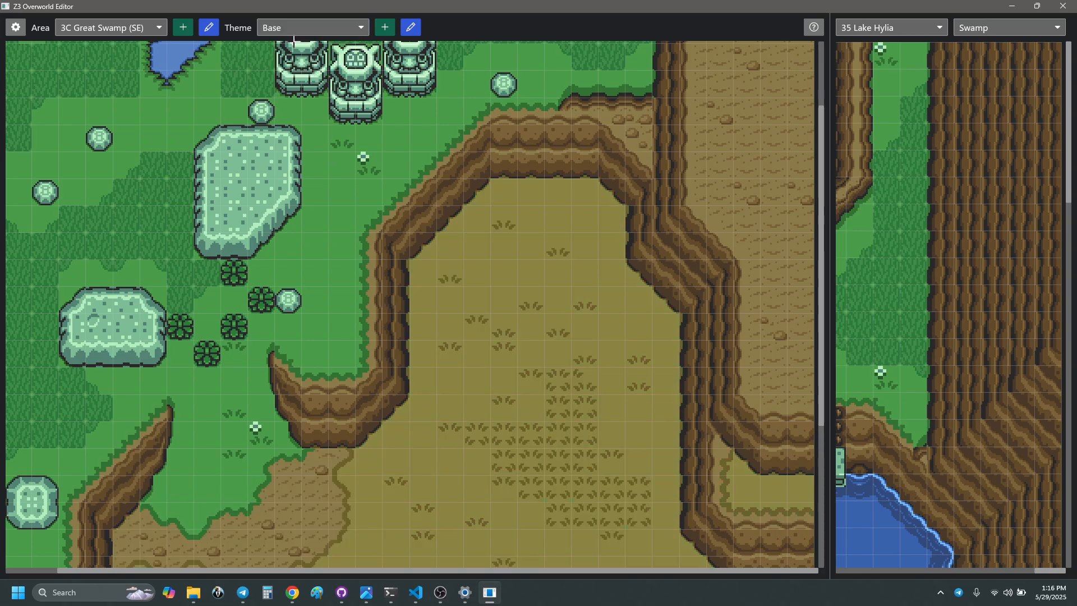
click(301, 32)
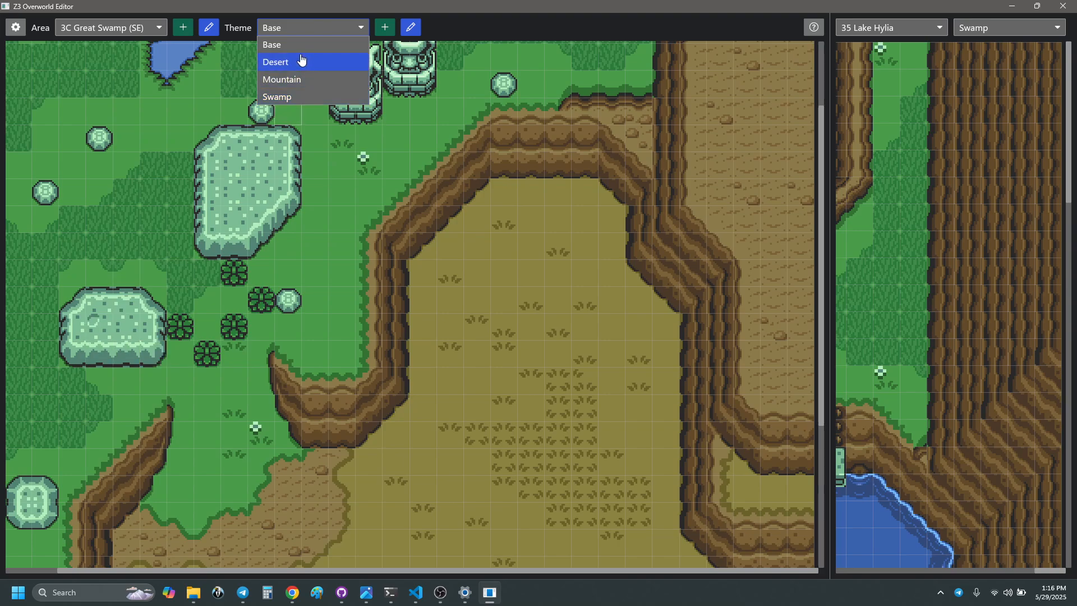
click(295, 101)
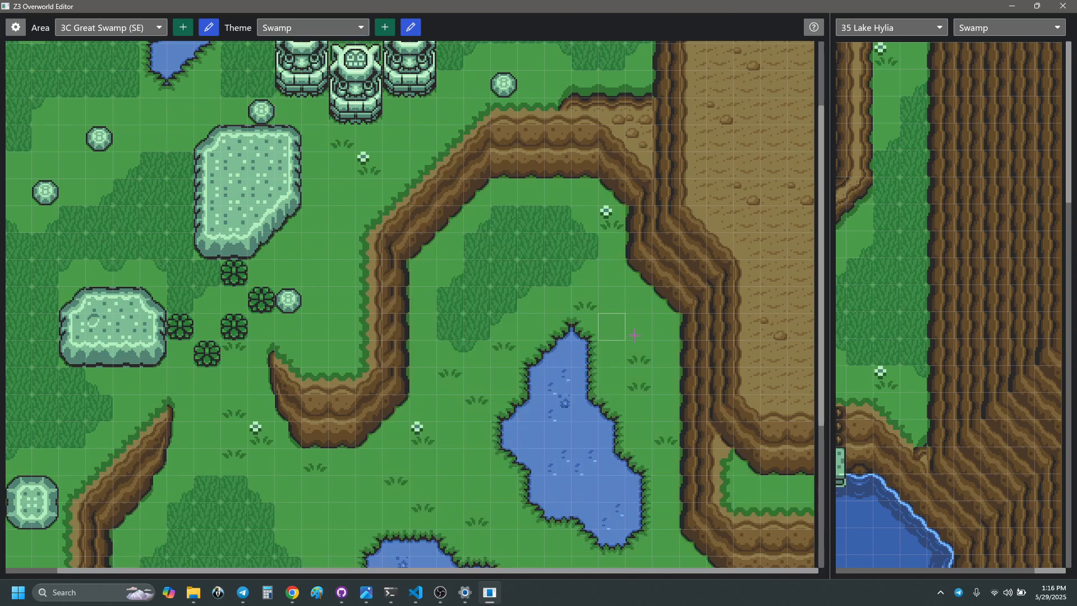
- Examine Great Swamp (SE)'s ponds, cliffs and tall grass, checking the Swamp theme against Base once more
scroll(630, 325, down, 3)
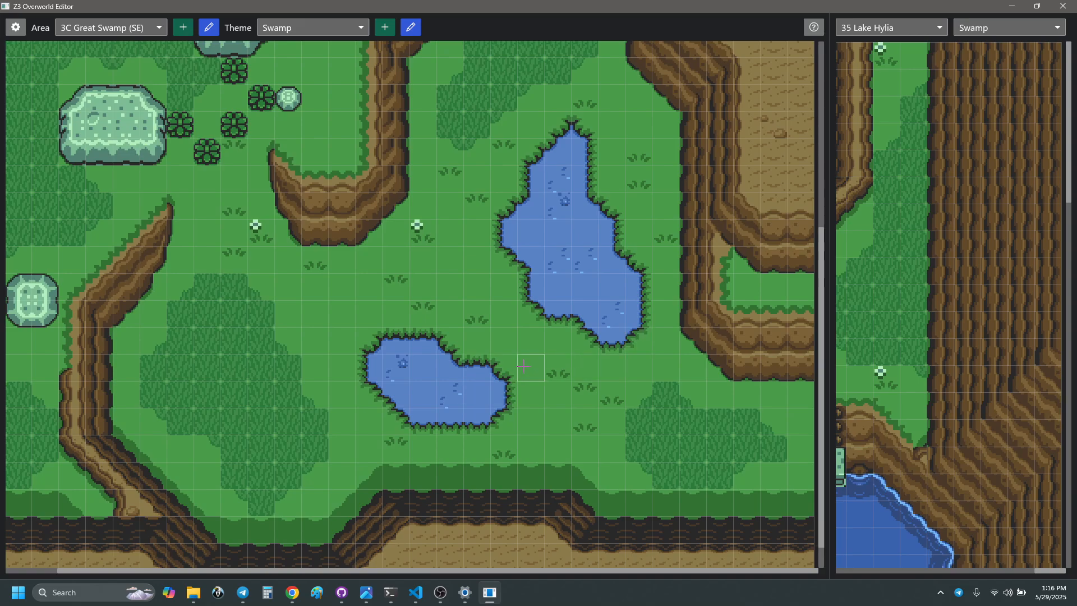
scroll(525, 366, down, 1)
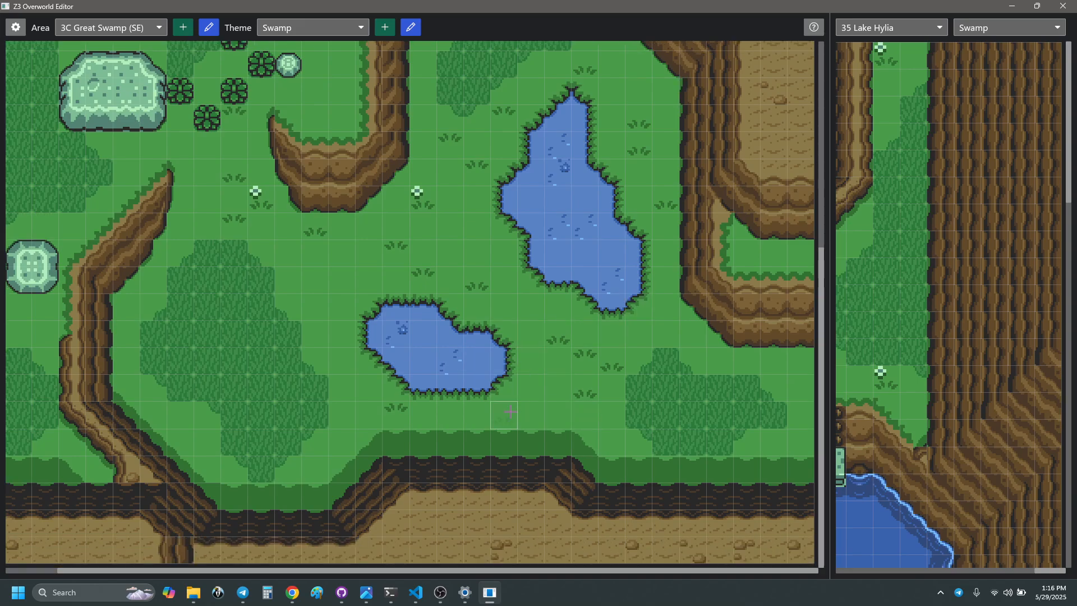
scroll(659, 346, up, 8)
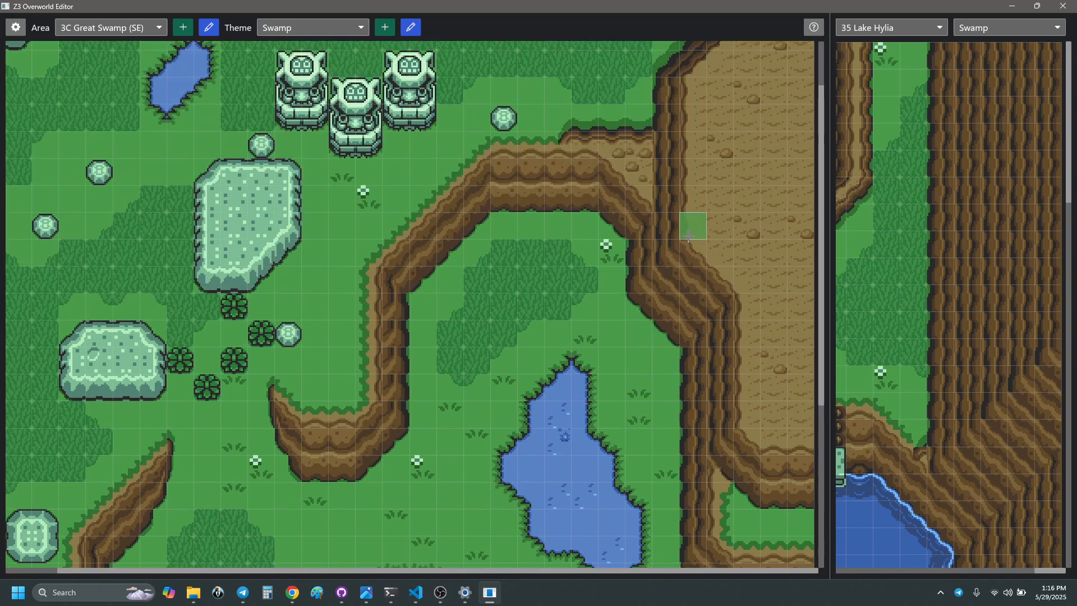
scroll(688, 236, down, 7)
scroll(687, 247, down, 1)
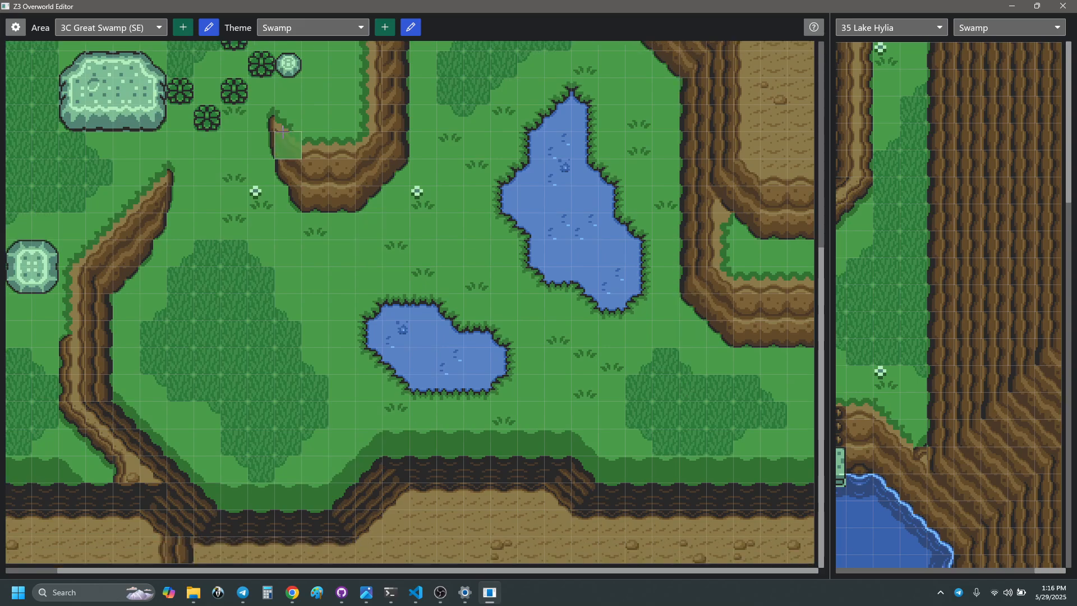
scroll(426, 252, up, 10)
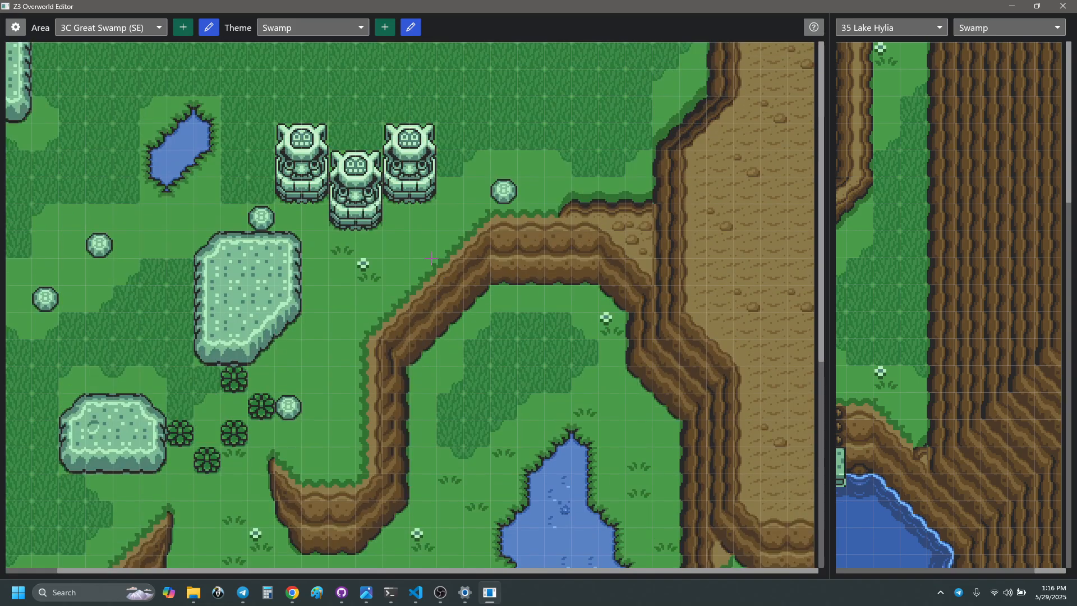
click(289, 30)
click(285, 44)
click(291, 33)
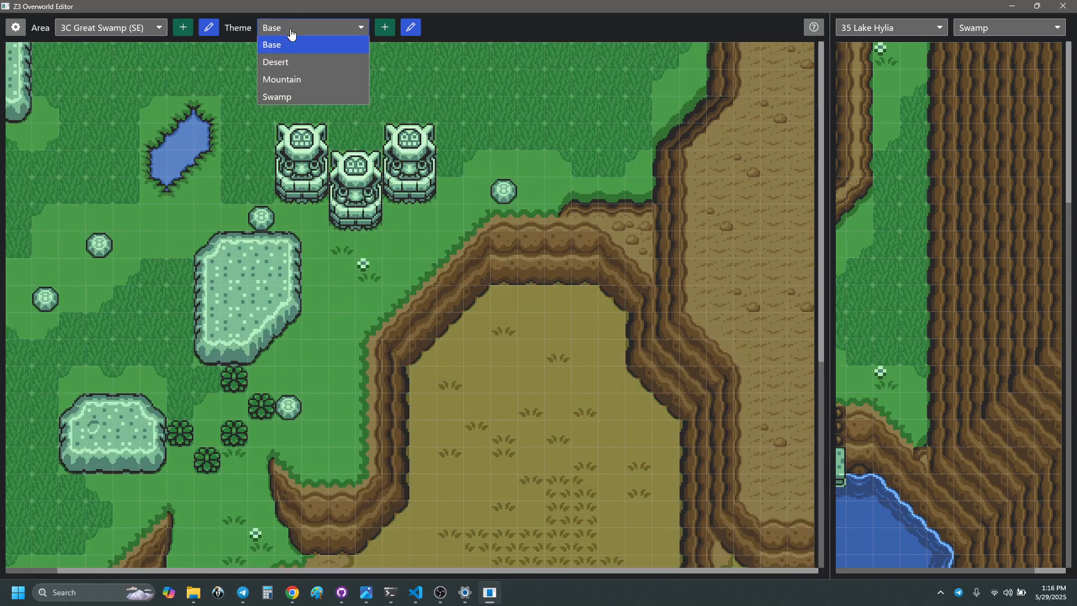
click(291, 97)
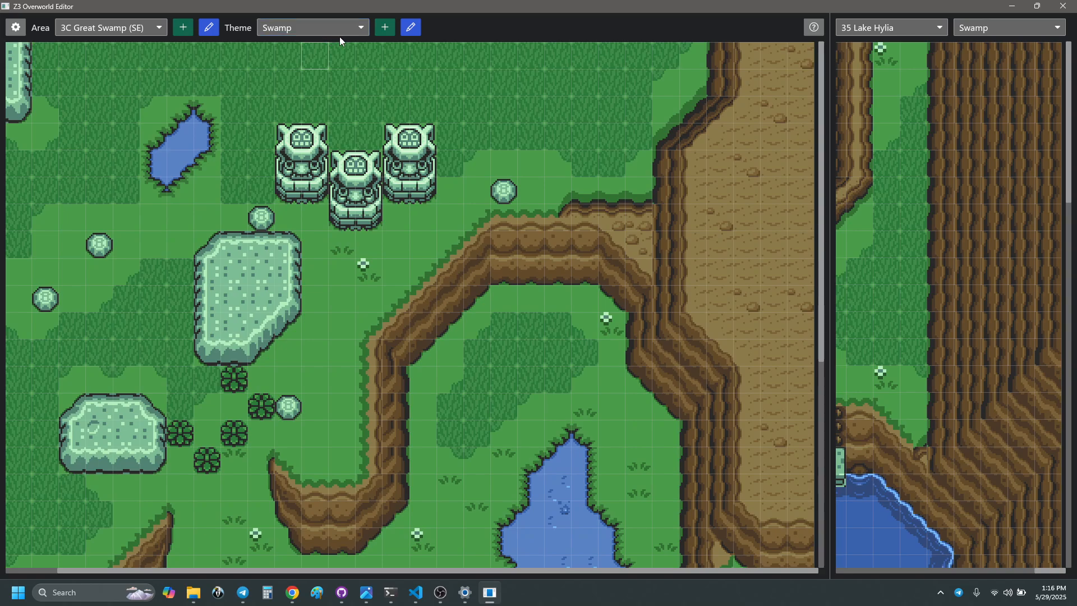
- Open area 3F Lake Hylia Corner in the Swamp theme and look over its southern meadow
click(149, 32)
click(150, 31)
scroll(150, 32, down, 1)
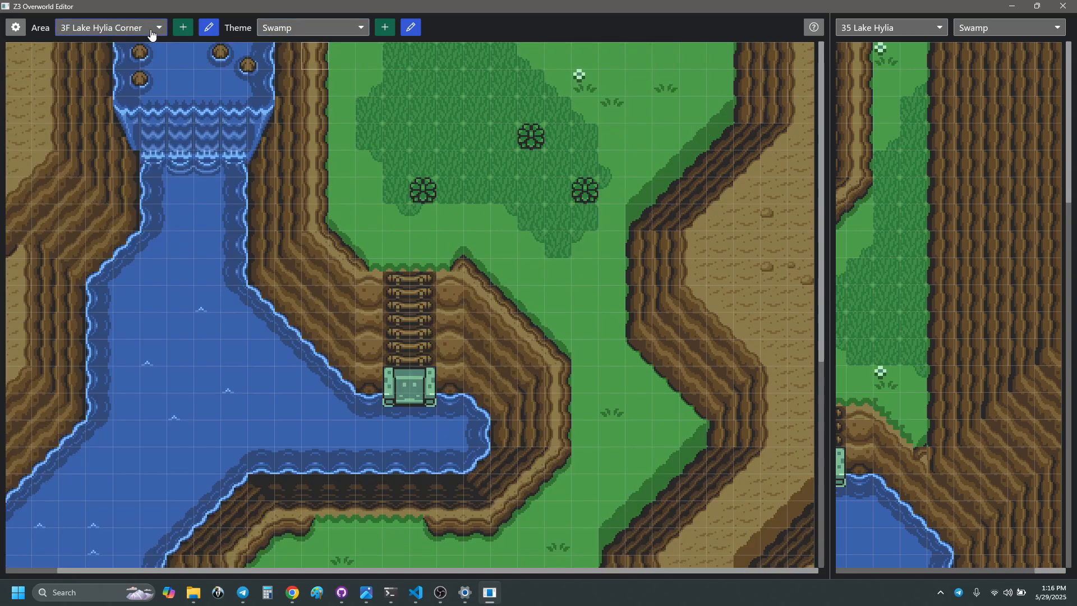
scroll(611, 359, down, 5)
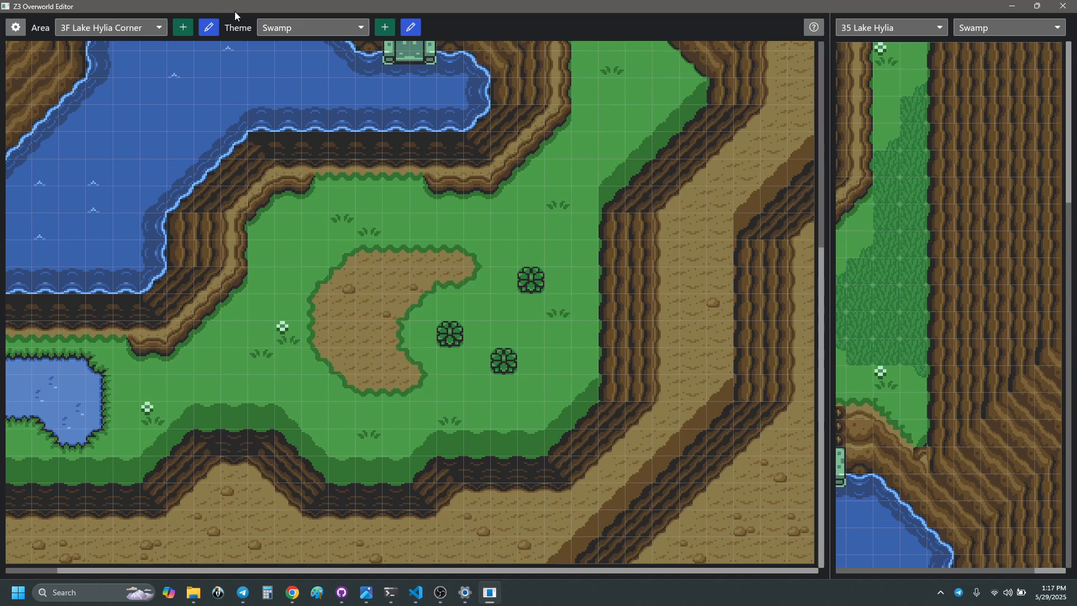
- Compare Lake Hylia Corner's Base and Swamp themes, and examine the northern tall grass against the southern dirt patch
click(286, 28)
click(285, 44)
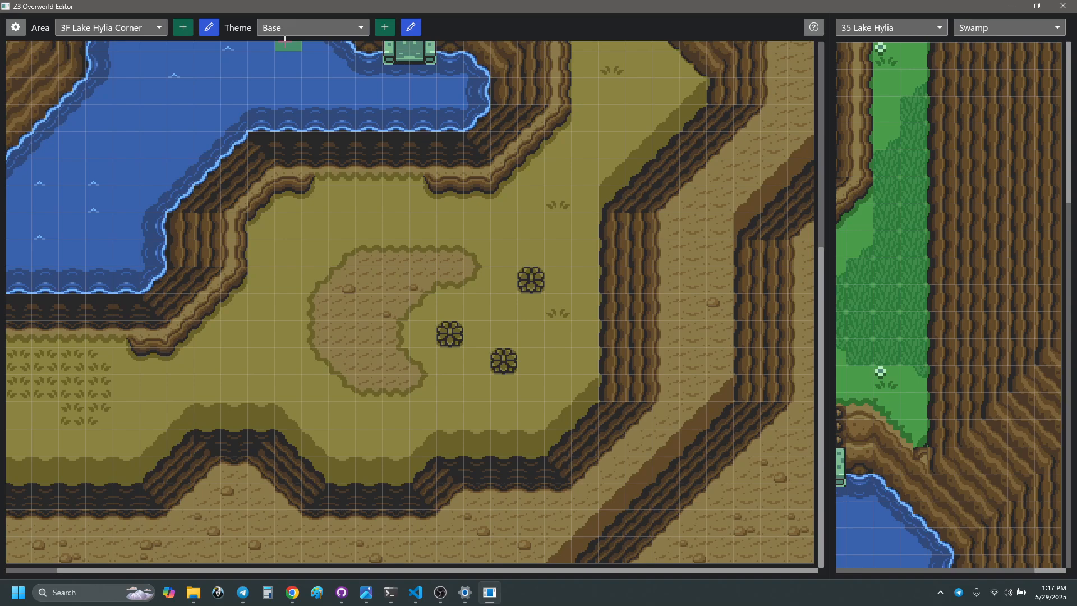
click(295, 32)
click(307, 96)
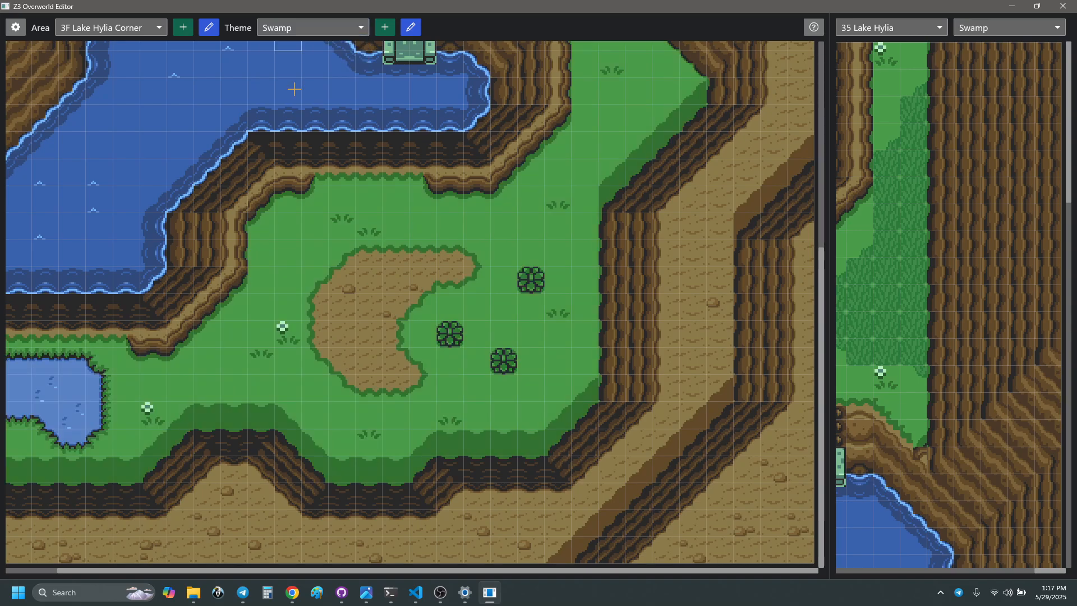
scroll(494, 331, up, 6)
scroll(410, 395, down, 6)
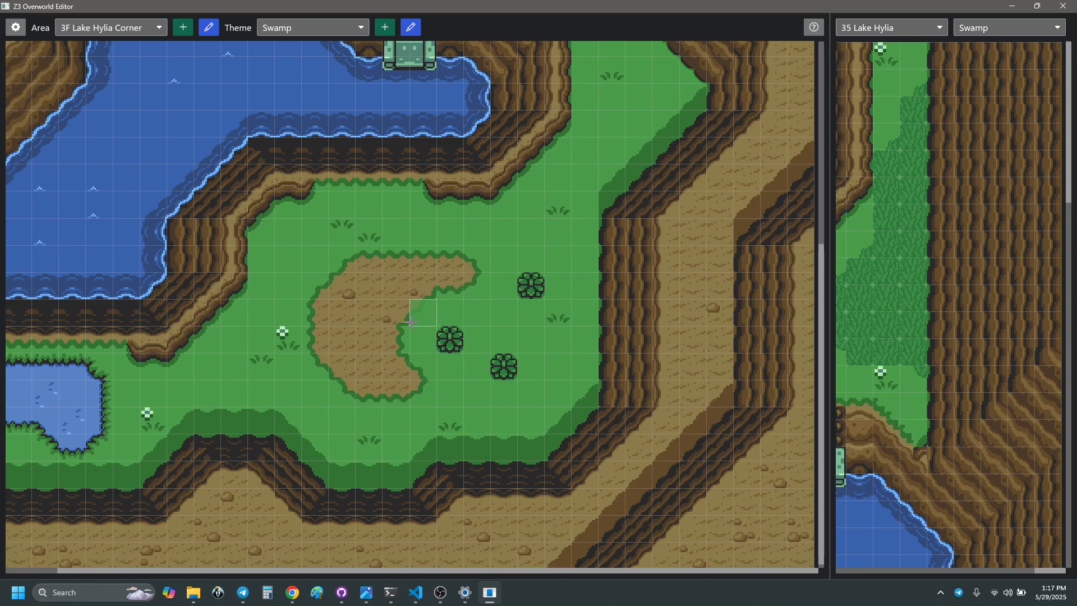
scroll(530, 286, up, 6)
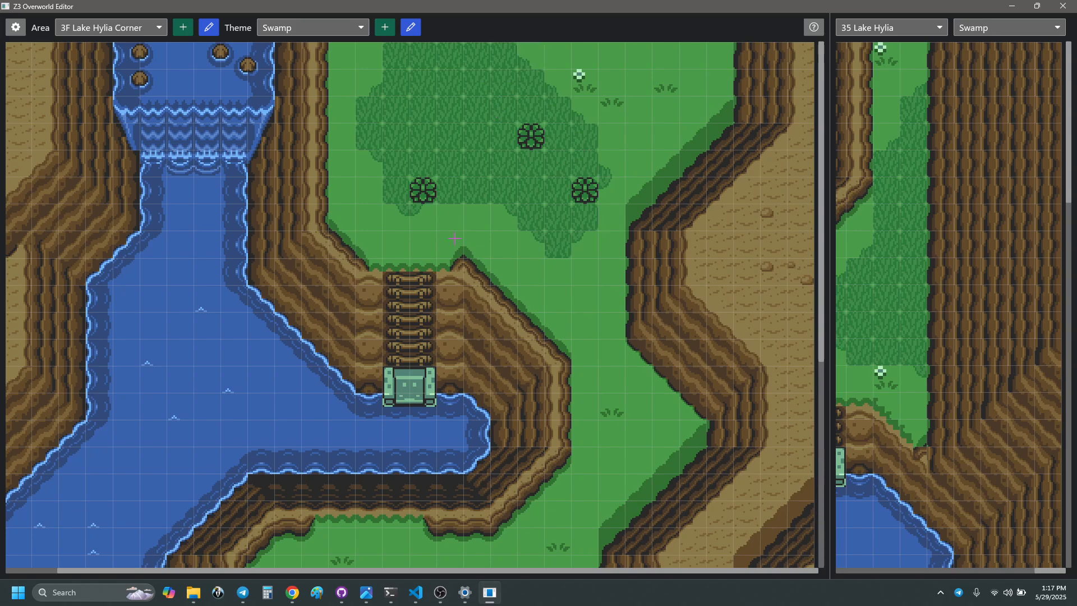
- Paint tall grass over the body of the southern dirt patch in Lake Hylia Corner's Swamp theme
scroll(454, 239, down, 6)
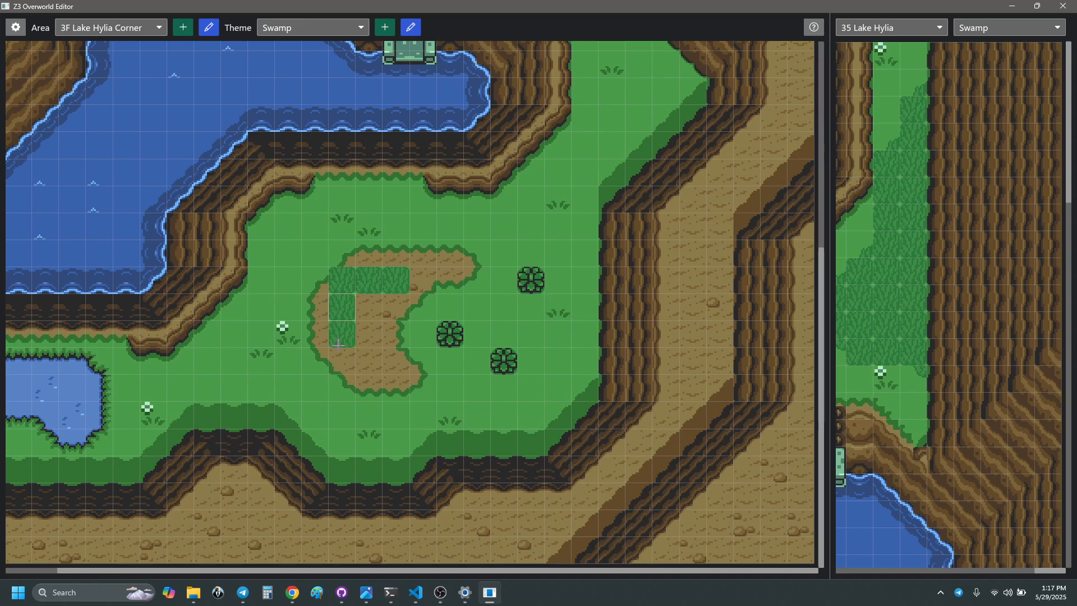
drag(372, 305, 368, 370)
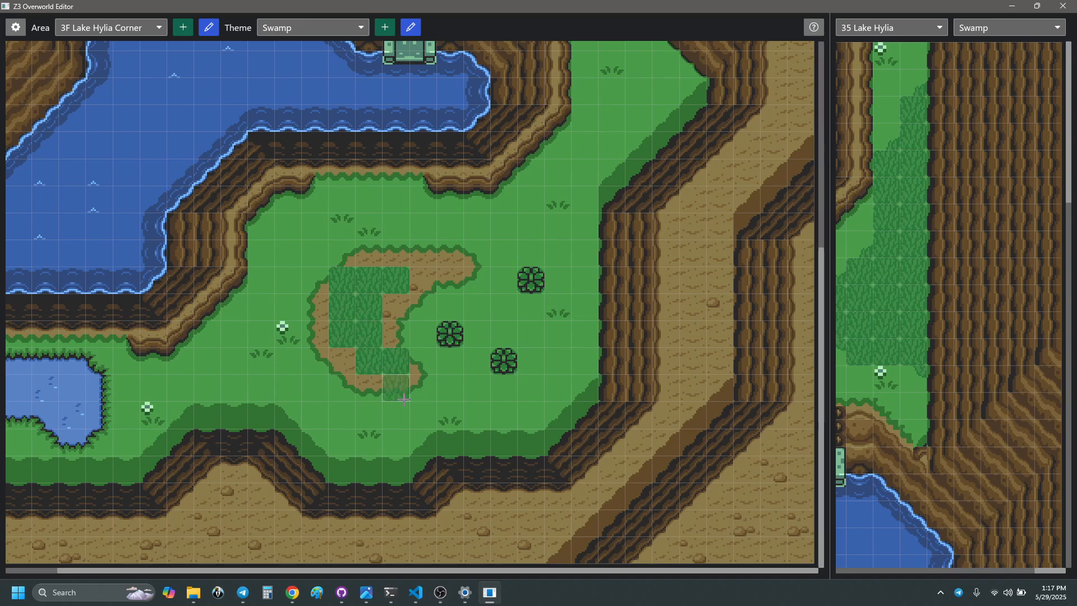
click(387, 386)
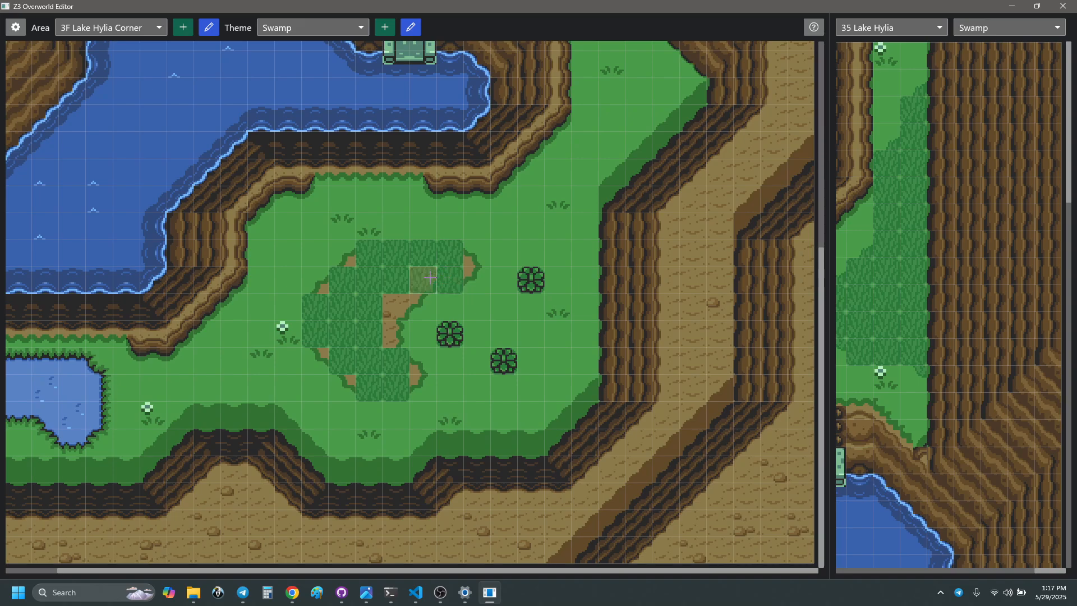
click(396, 335)
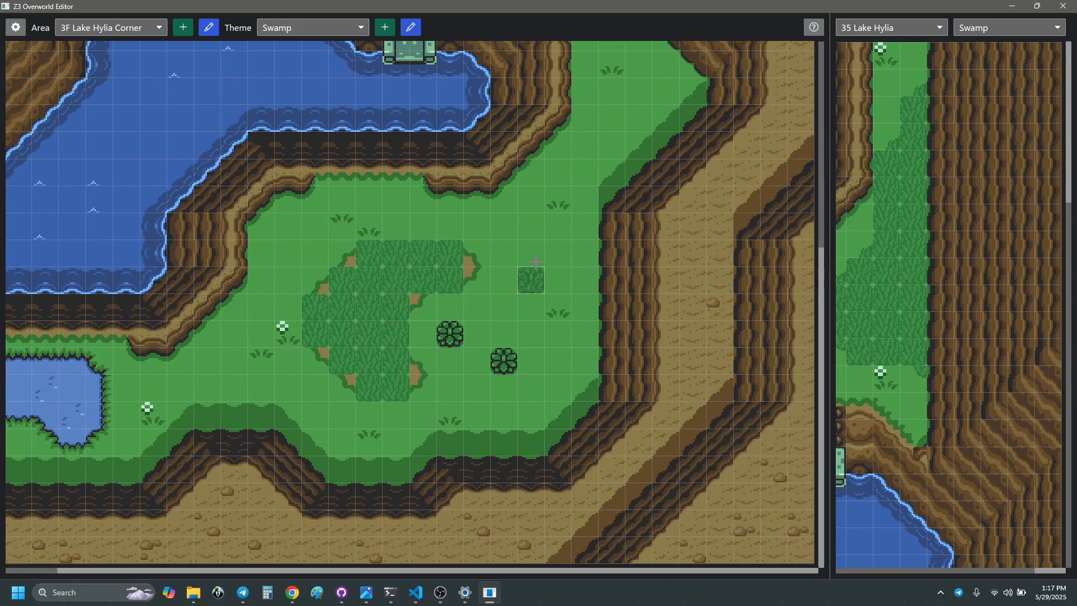
- Replace the remaining dirt corners of the southern patch with matching tall-grass edge tiles copied from the northern patch
scroll(531, 278, up, 5)
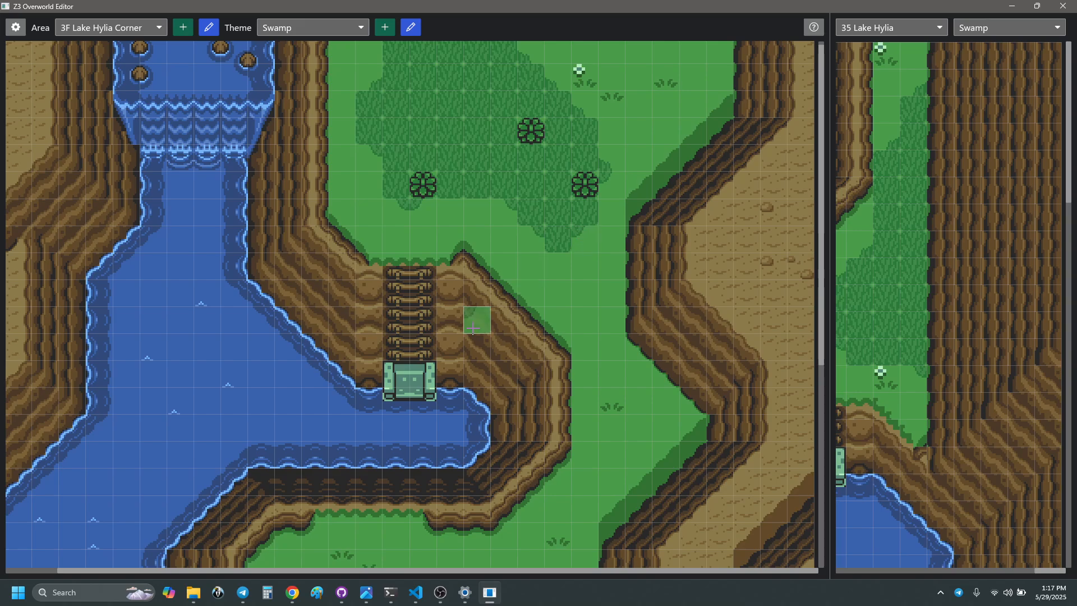
scroll(476, 315, down, 5)
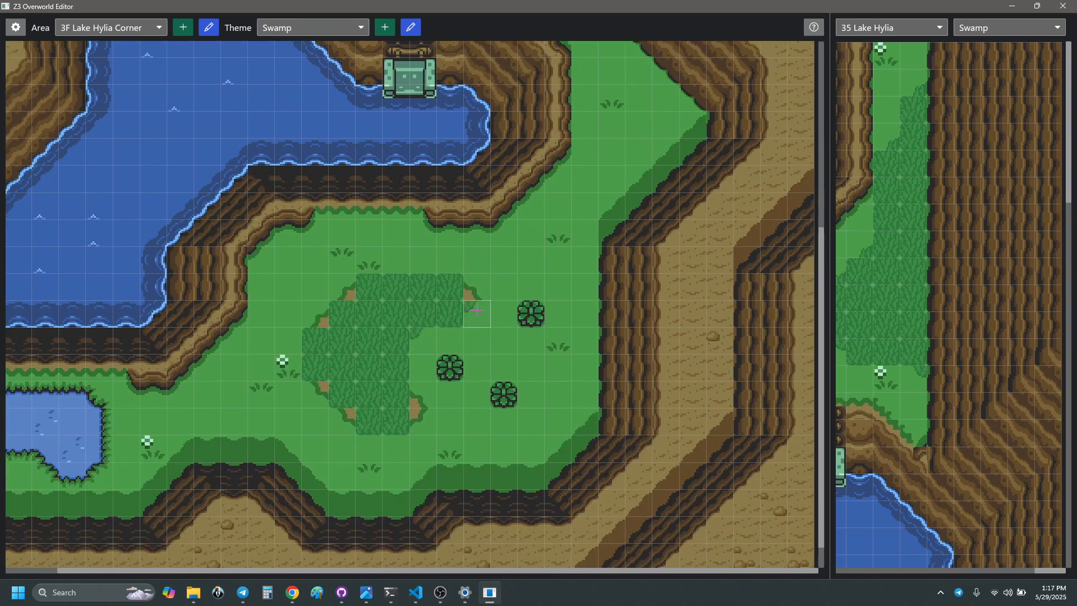
scroll(437, 414, up, 3)
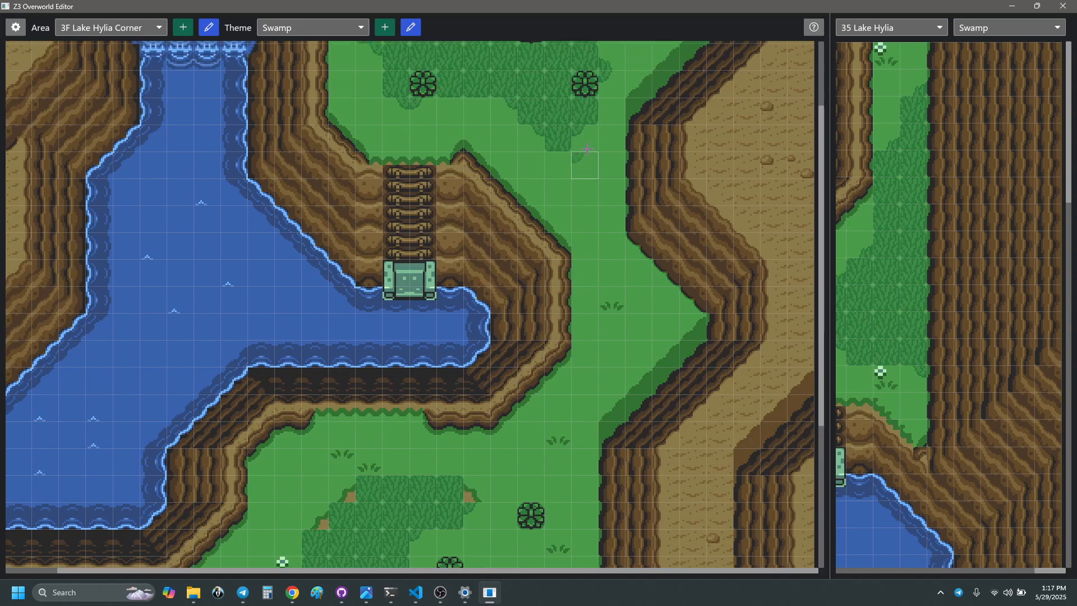
scroll(604, 107, up, 1)
scroll(522, 240, down, 4)
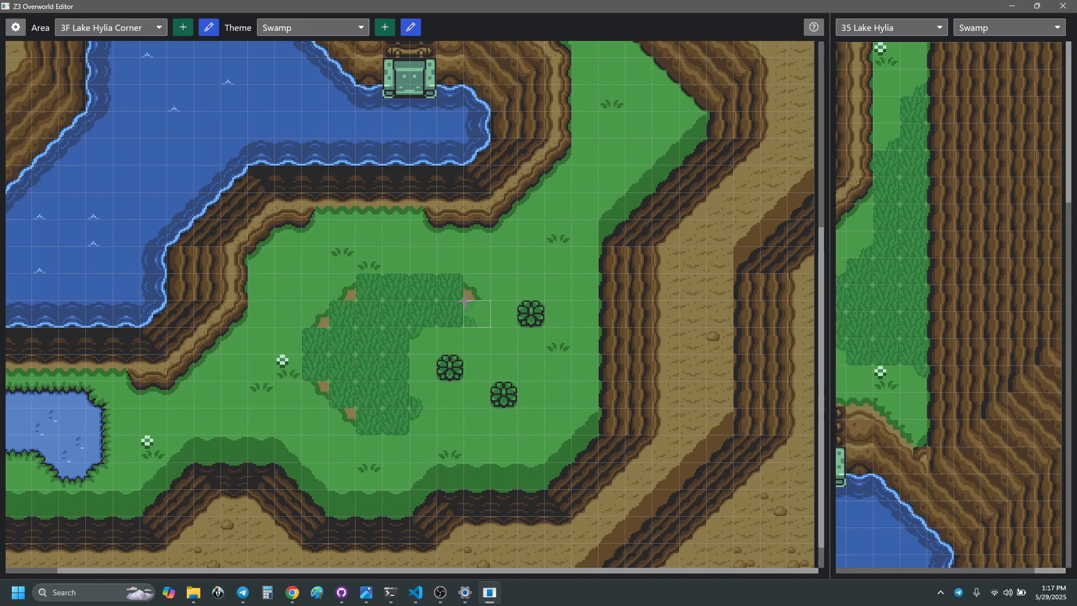
scroll(467, 290, up, 5)
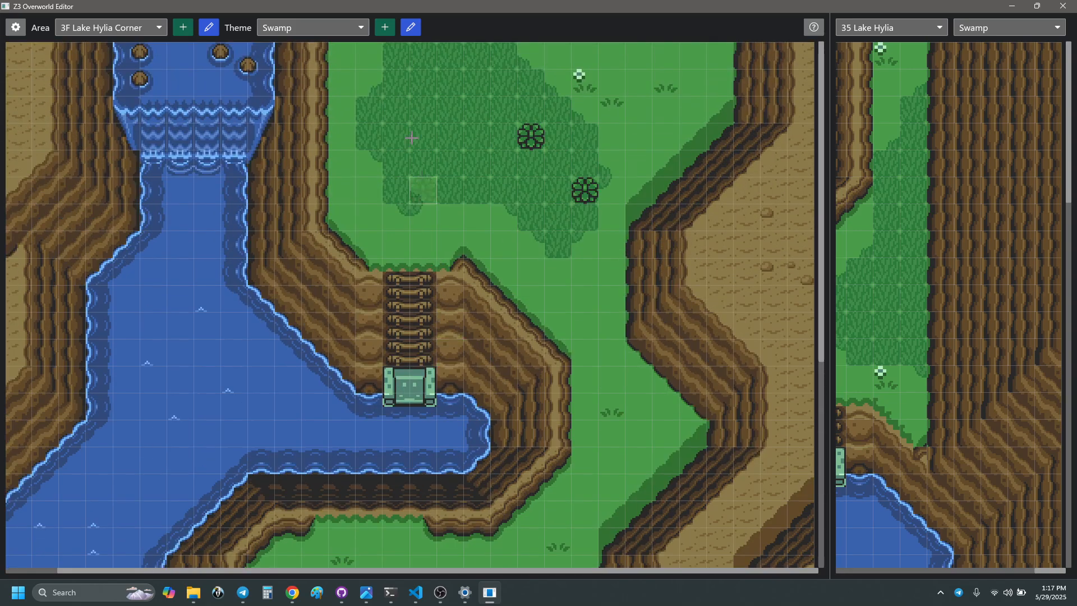
scroll(369, 225, down, 5)
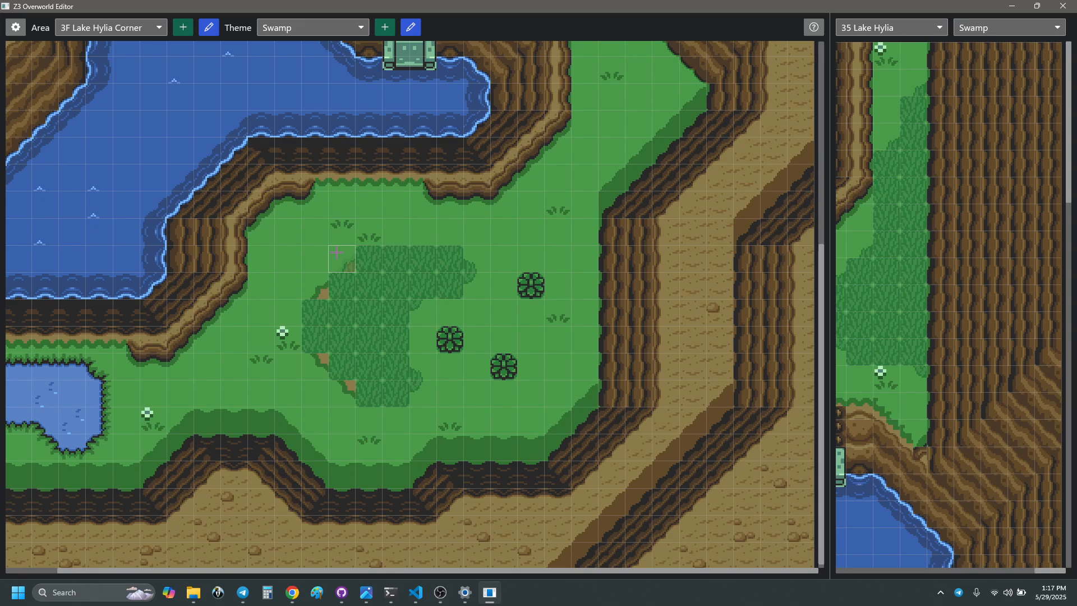
scroll(316, 281, up, 4)
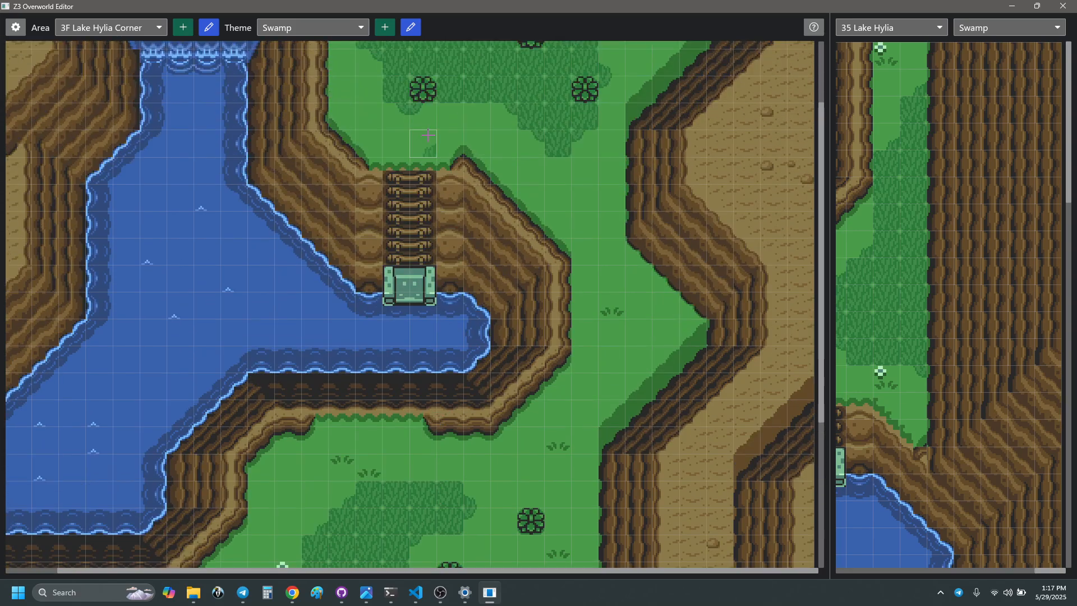
scroll(378, 277, up, 1)
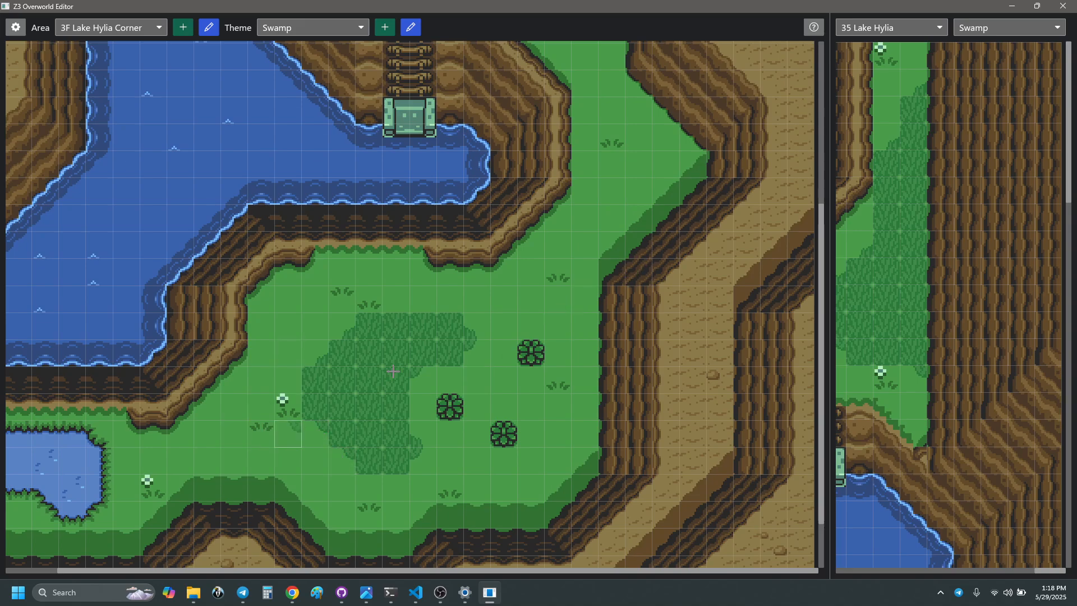
- Look over Lake Hylia Corner from the northern tall grass to the southern meadow, checking the reworked patch
scroll(527, 398, up, 1)
scroll(527, 398, up, 7)
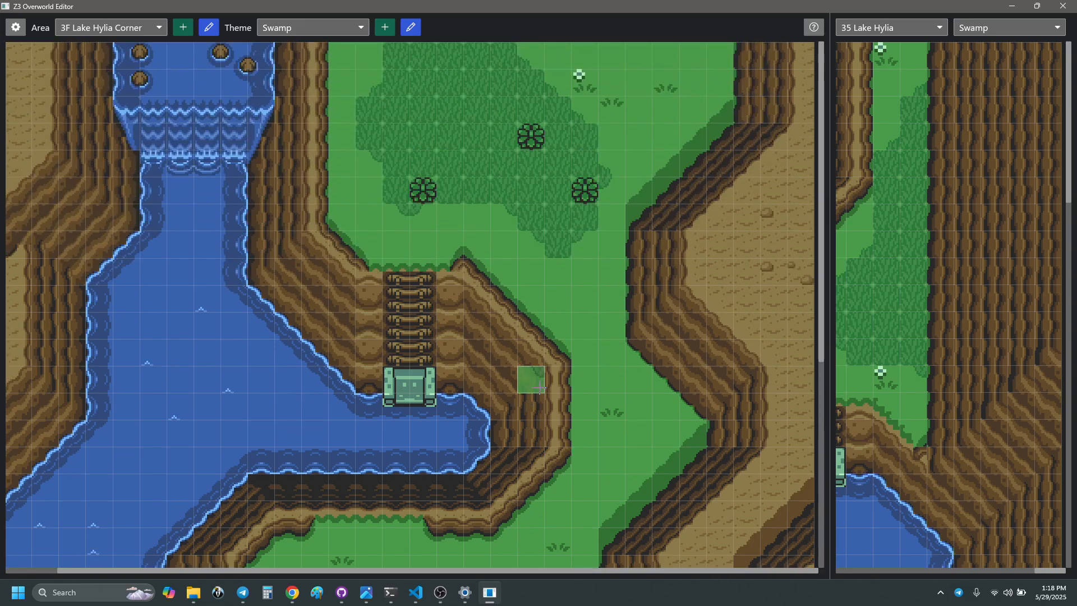
scroll(542, 378, down, 10)
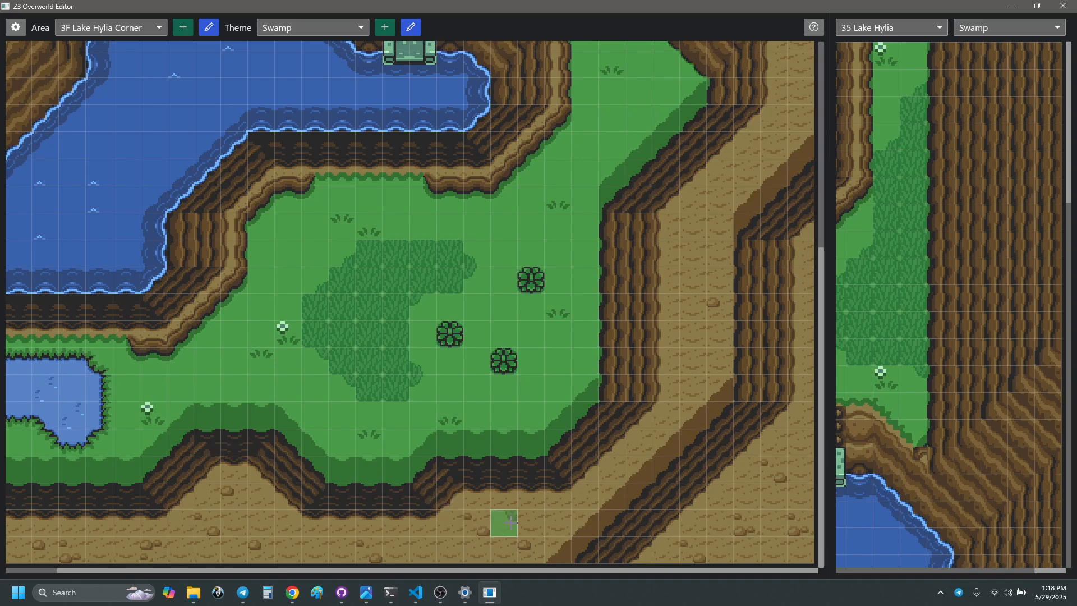
scroll(662, 432, up, 6)
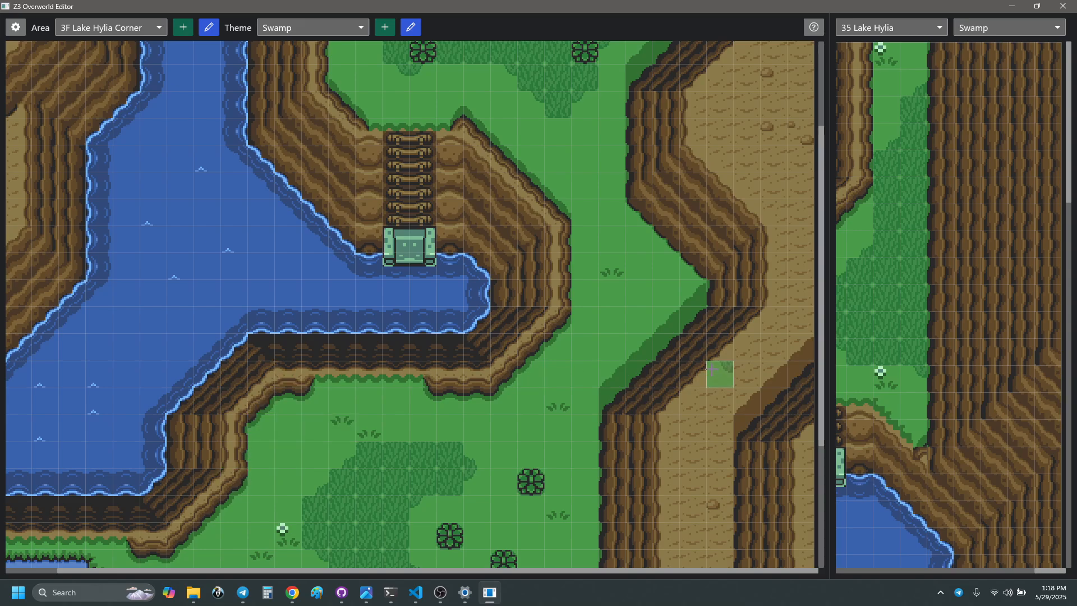
scroll(564, 480, down, 6)
scroll(617, 455, up, 8)
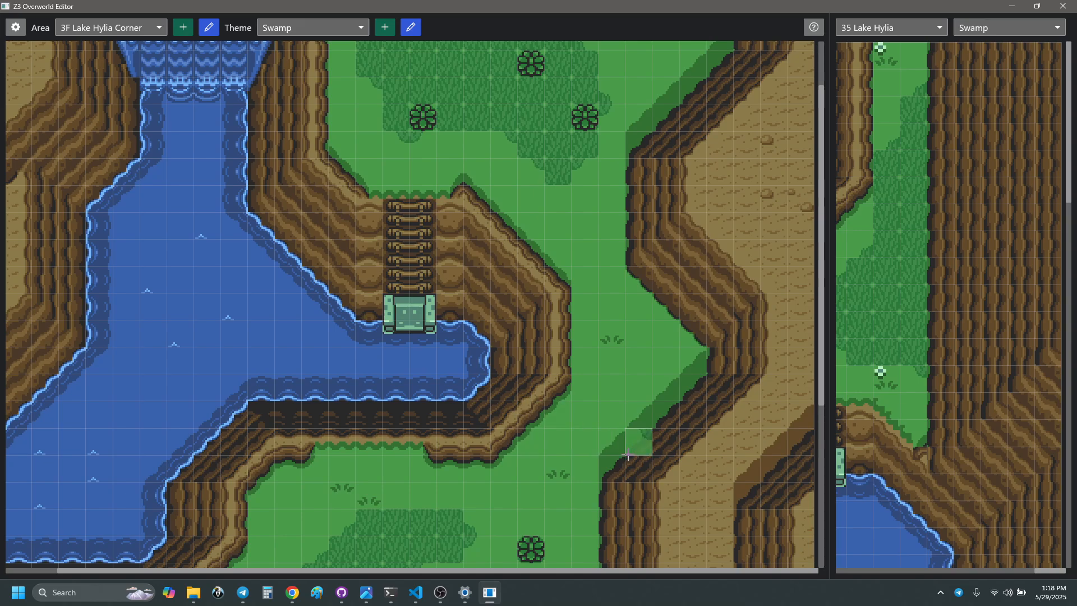
scroll(629, 451, up, 2)
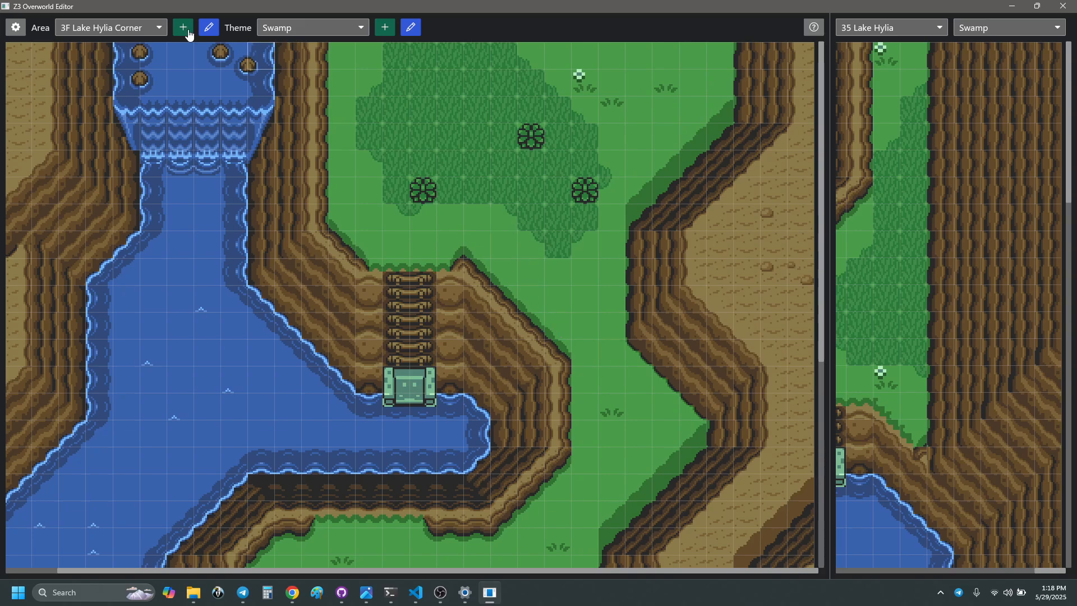
click(132, 33)
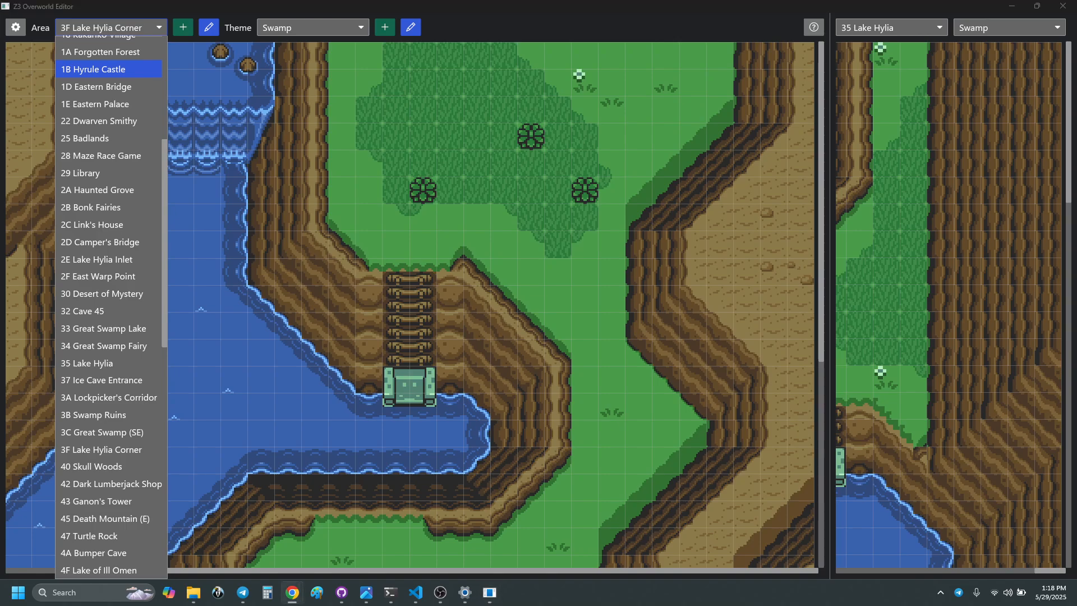
click(250, 8)
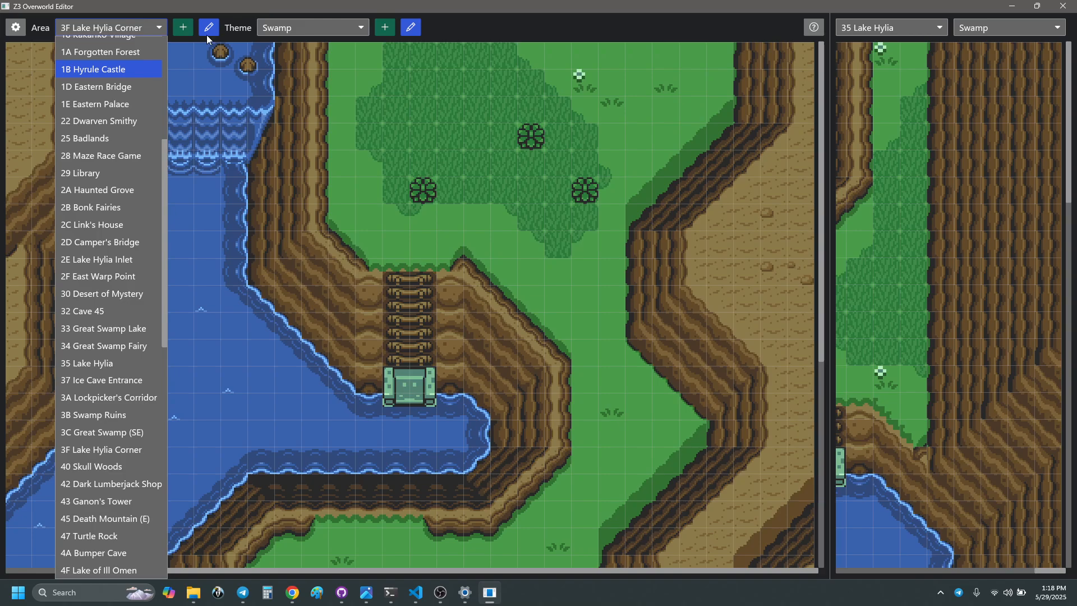
click(113, 31)
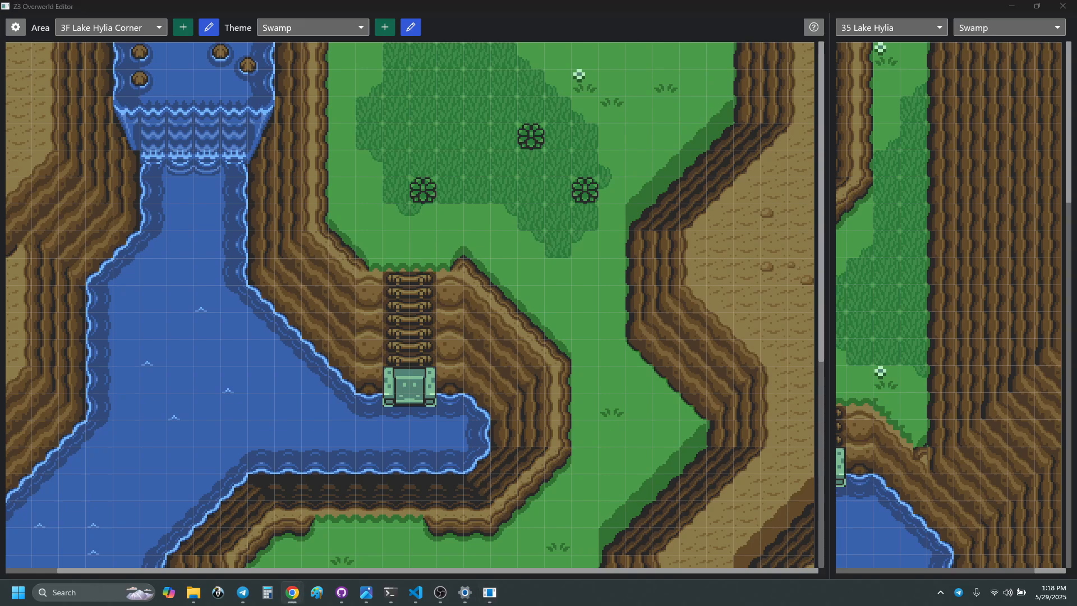
- Switch to the ALTTP Retiling Project spreadsheet and check the claimed areas on the Swamp sheet
drag(695, 258, 365, 1)
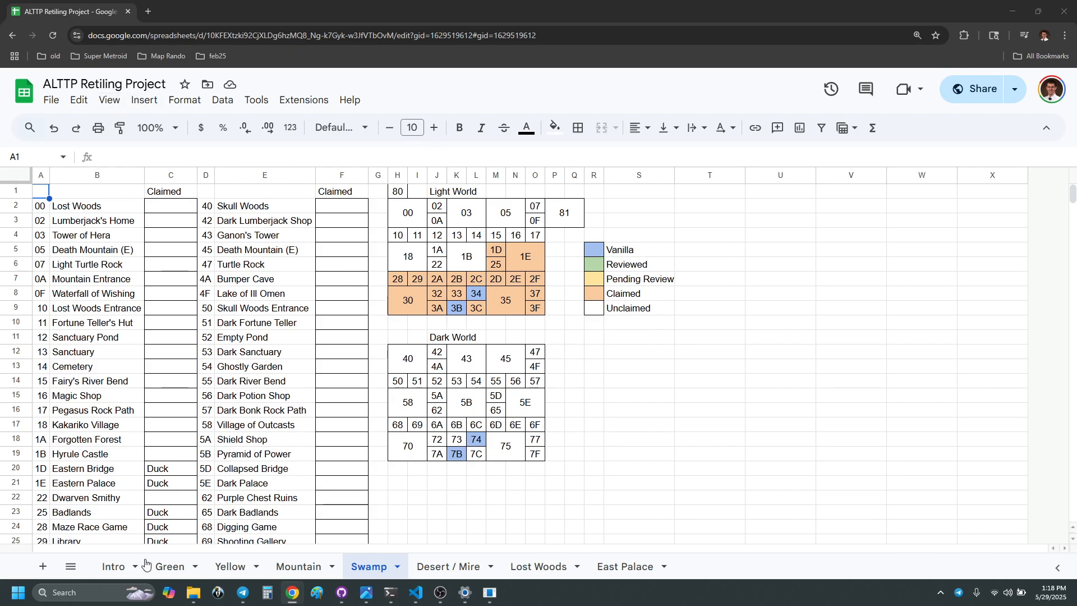
scroll(375, 351, down, 5)
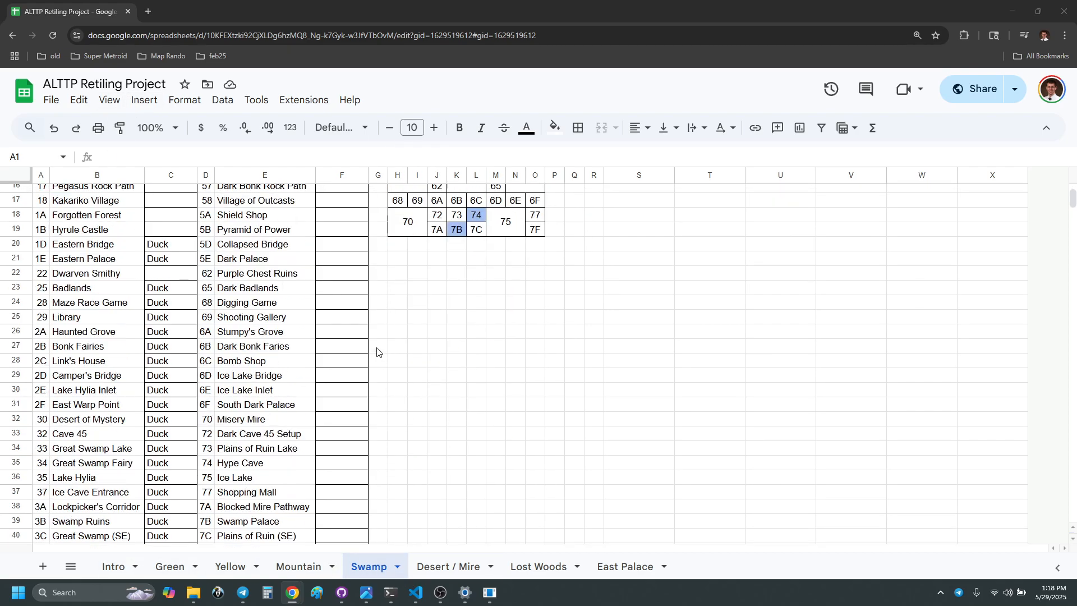
scroll(194, 465, up, 5)
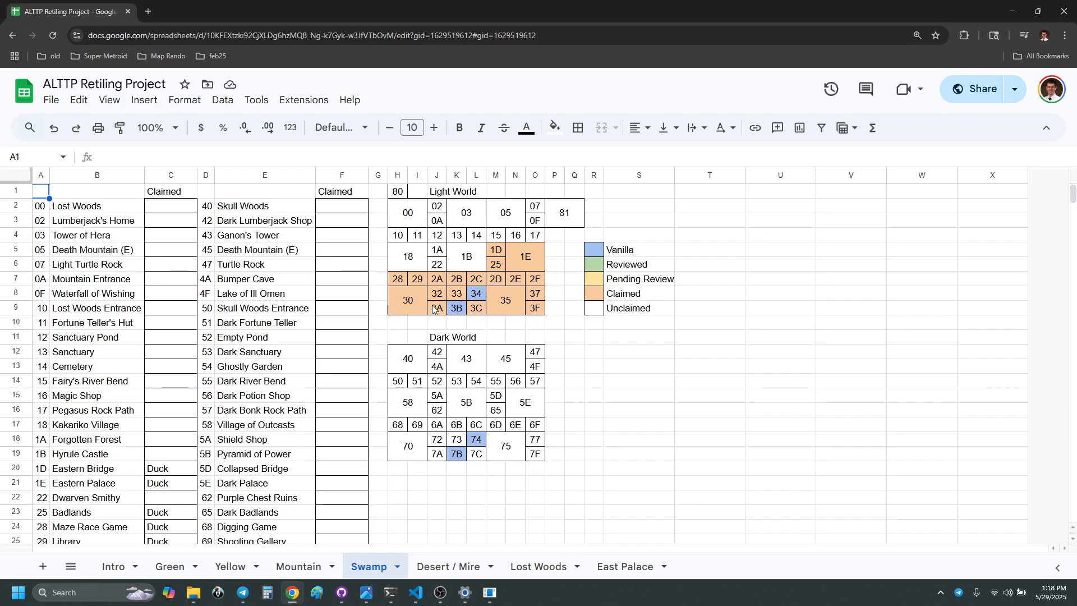
- Mark Light World areas 30, 32, 3A, 33, 3C, 35, 37 and 3F as Reviewed by filling their map cells light green
drag(411, 298, 436, 307)
ctrl+click(458, 289)
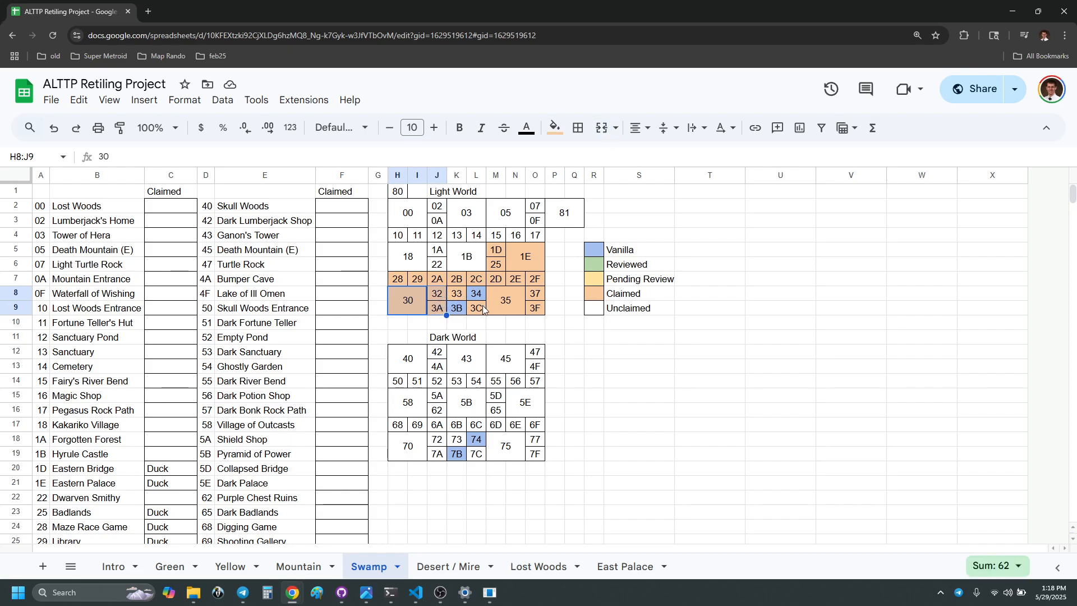
ctrl+click(479, 308)
ctrl+click(503, 307)
shift+click(537, 305)
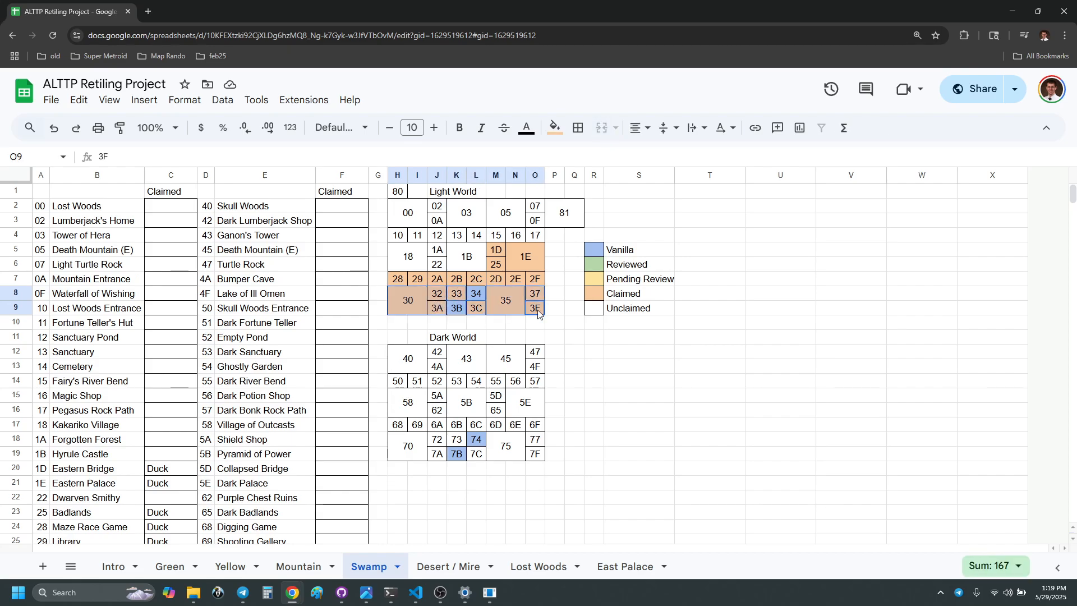
click(556, 129)
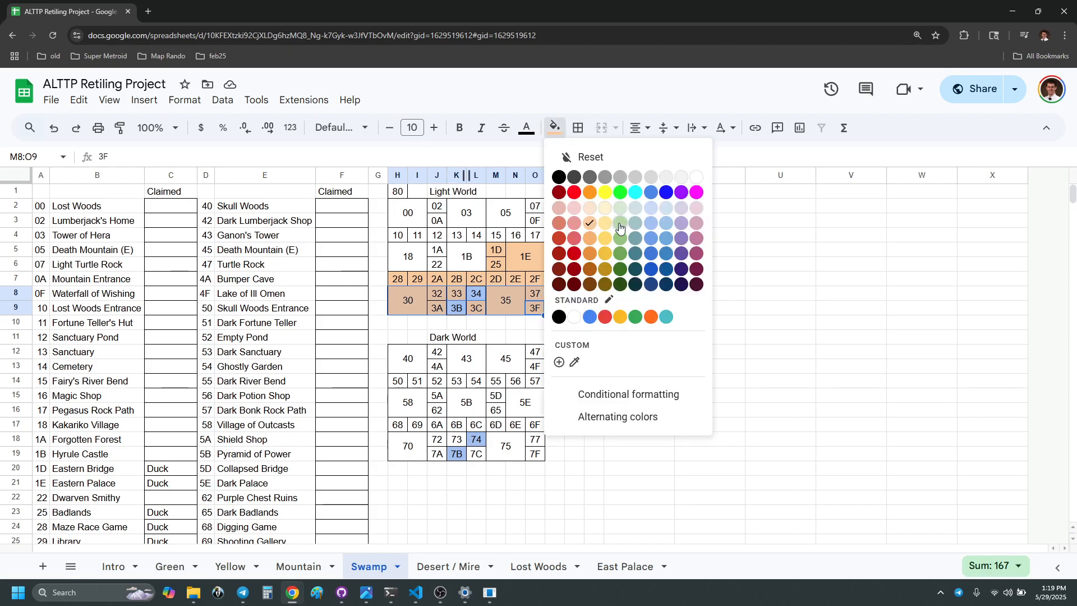
click(619, 226)
click(666, 356)
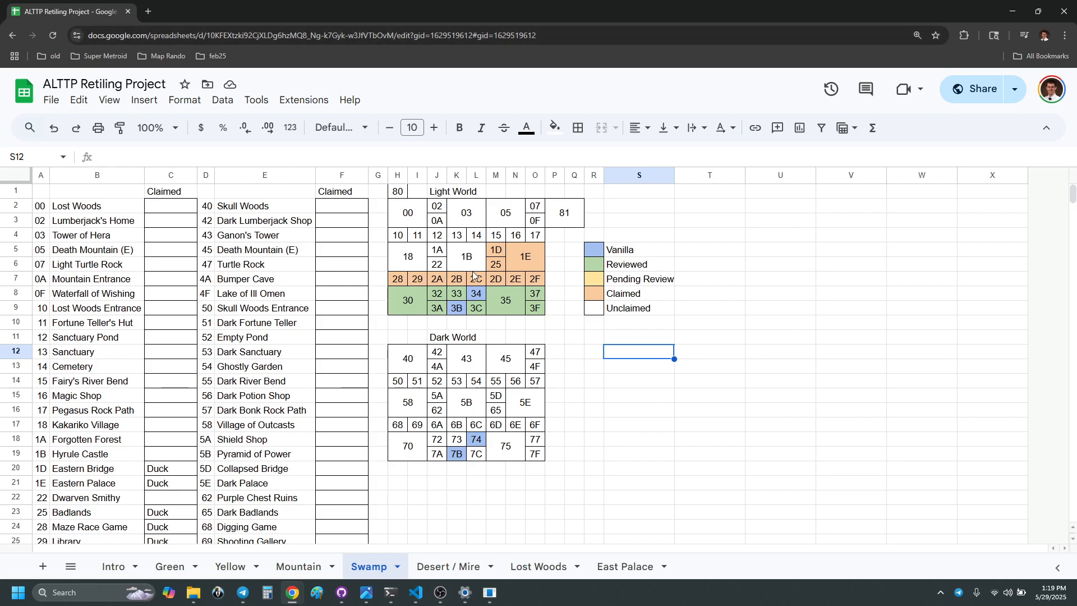
- Switch to GitHub Desktop and read through the uncommitted changes in Link's House Desert.json
key(alt+Tab)
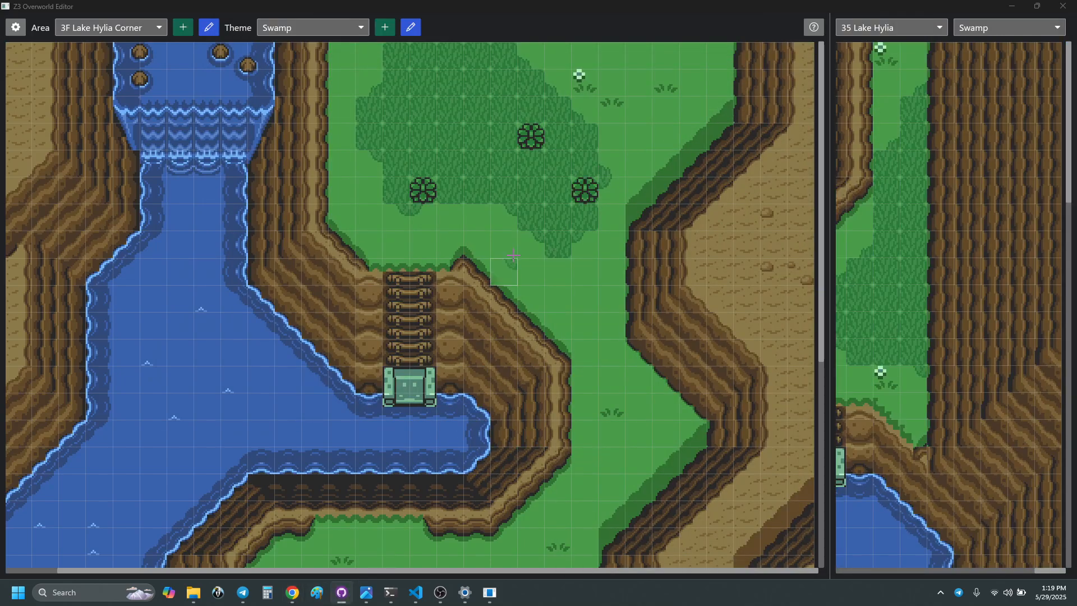
drag(1076, 61, 408, 46)
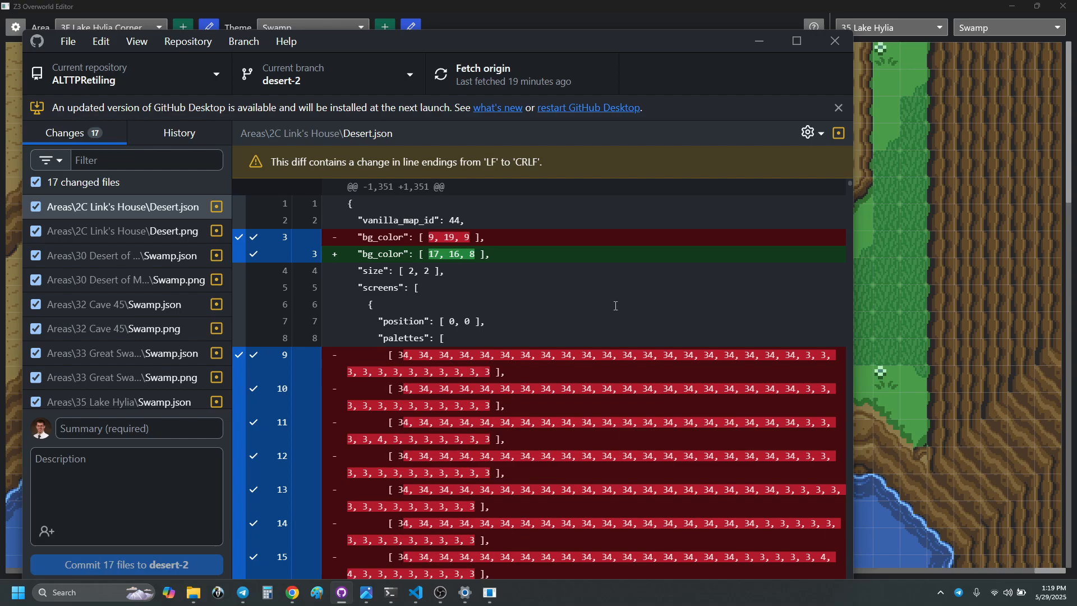
scroll(605, 347, down, 10)
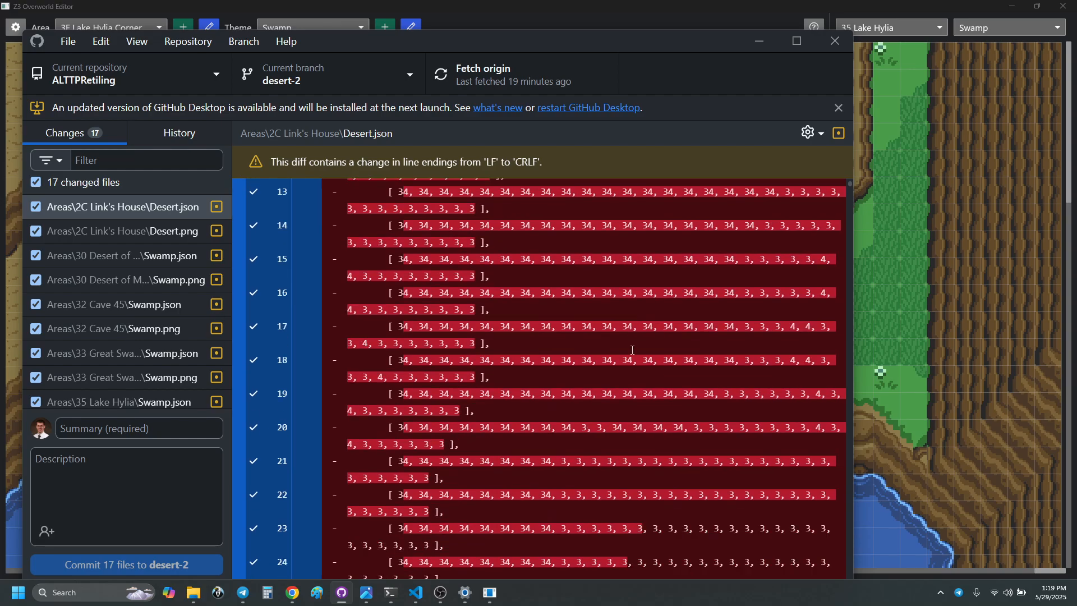
scroll(633, 360, up, 10)
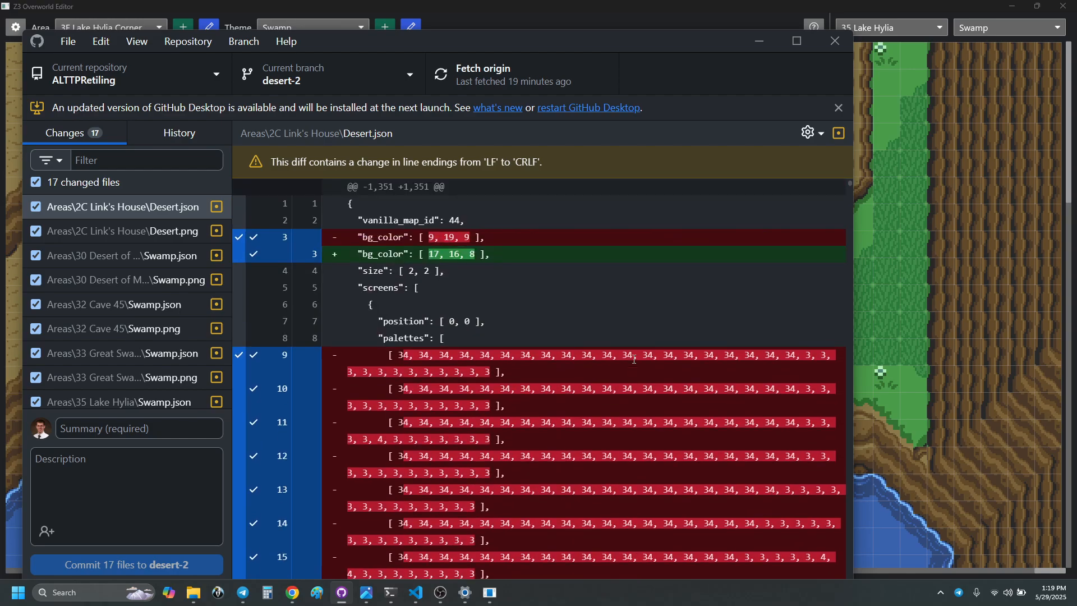
scroll(633, 360, down, 7)
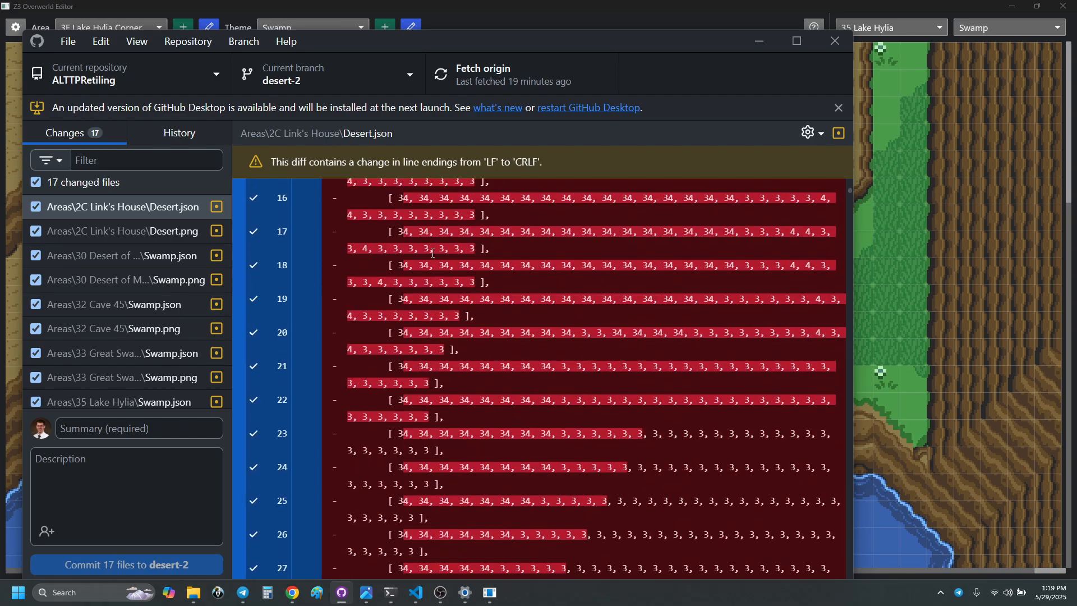
scroll(586, 377, down, 15)
scroll(481, 368, down, 1)
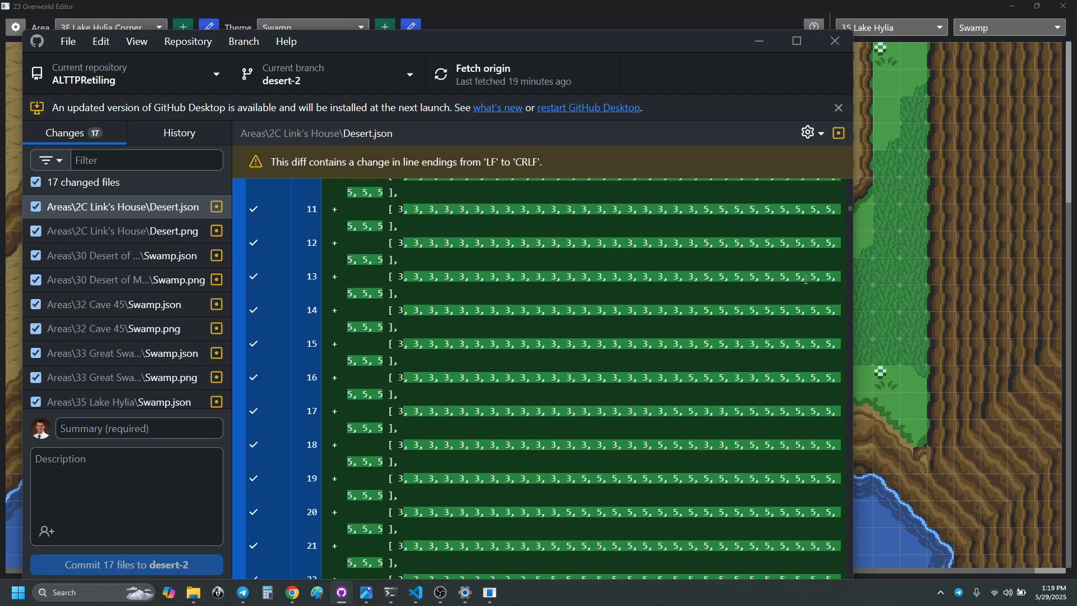
scroll(561, 408, down, 10)
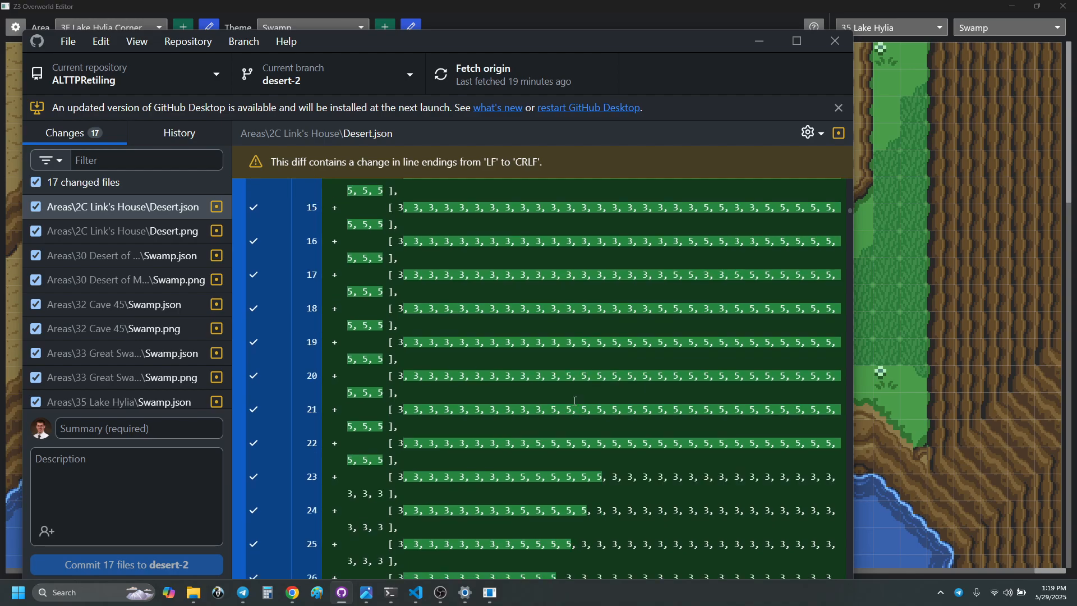
scroll(602, 409, down, 15)
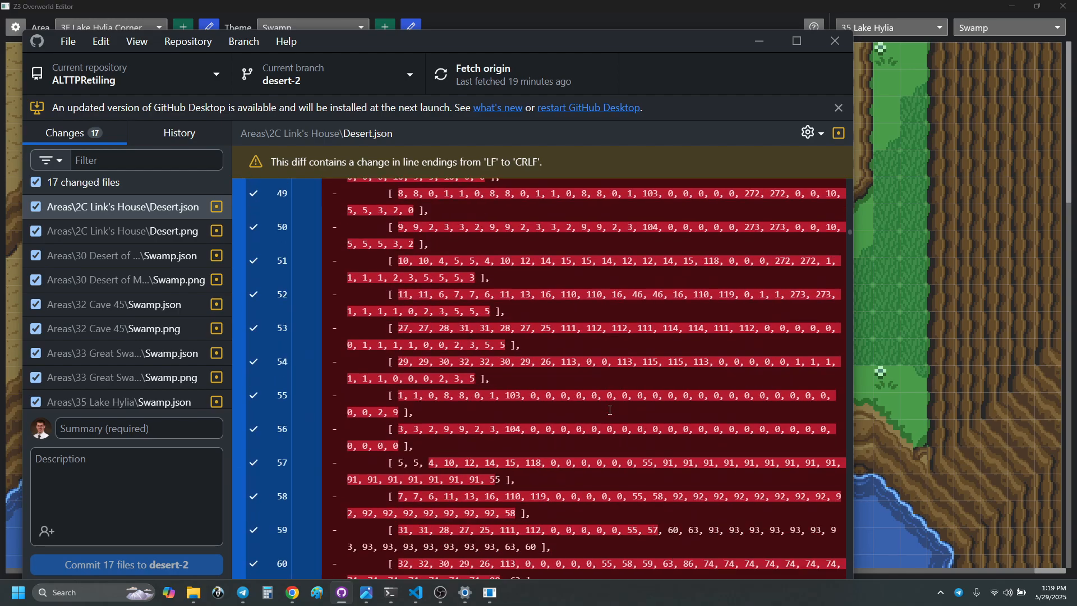
scroll(611, 412, down, 10)
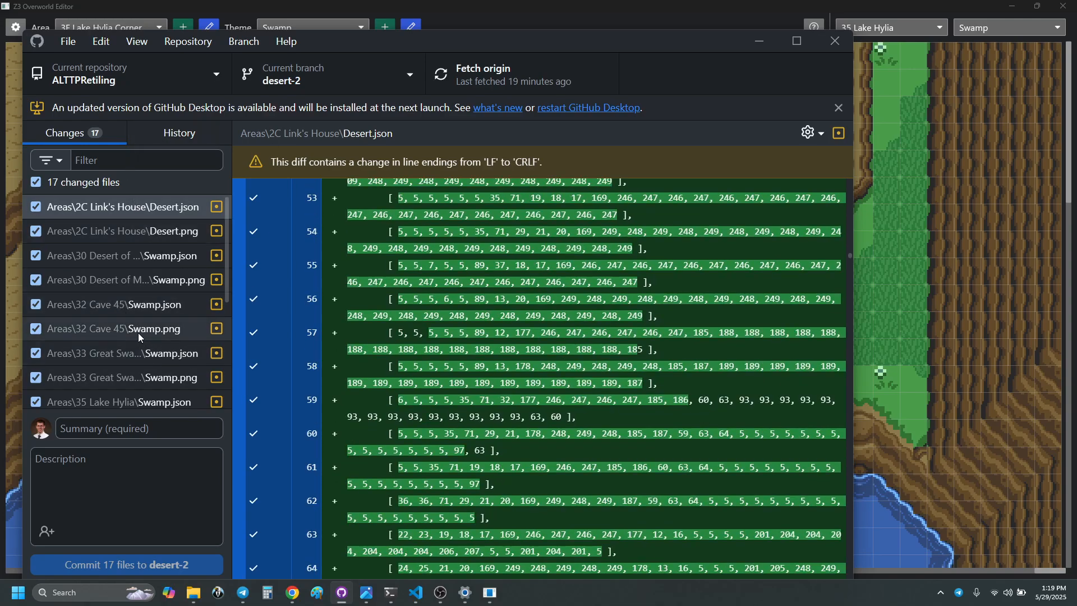
- Look through the list of changed files and compare the changes in Desert of Mystery Swamp.json with those in Link's House Desert.json
scroll(158, 348, down, 1)
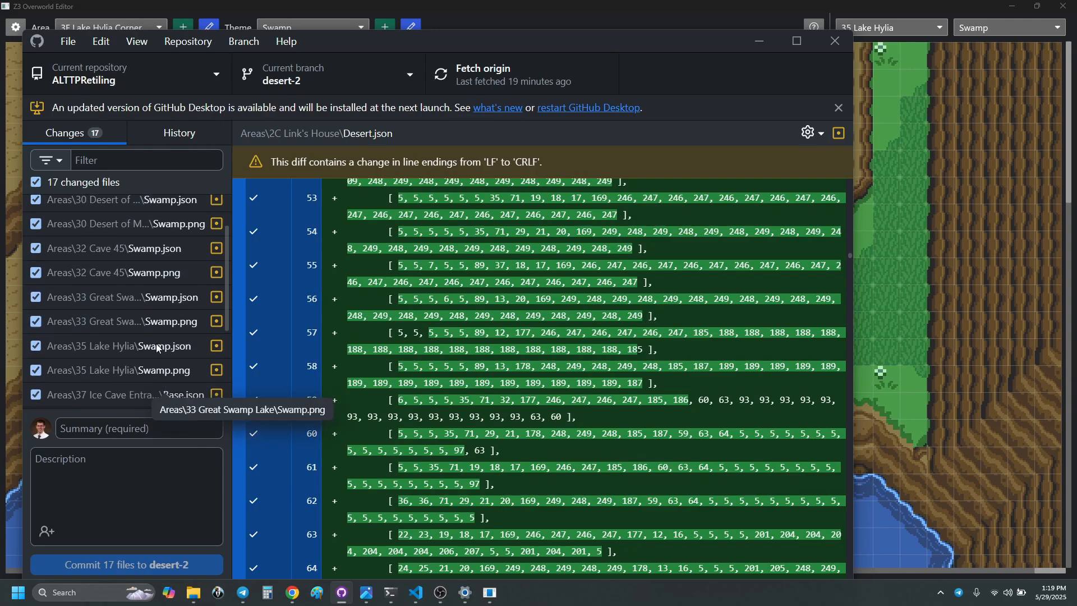
scroll(153, 300, down, 3)
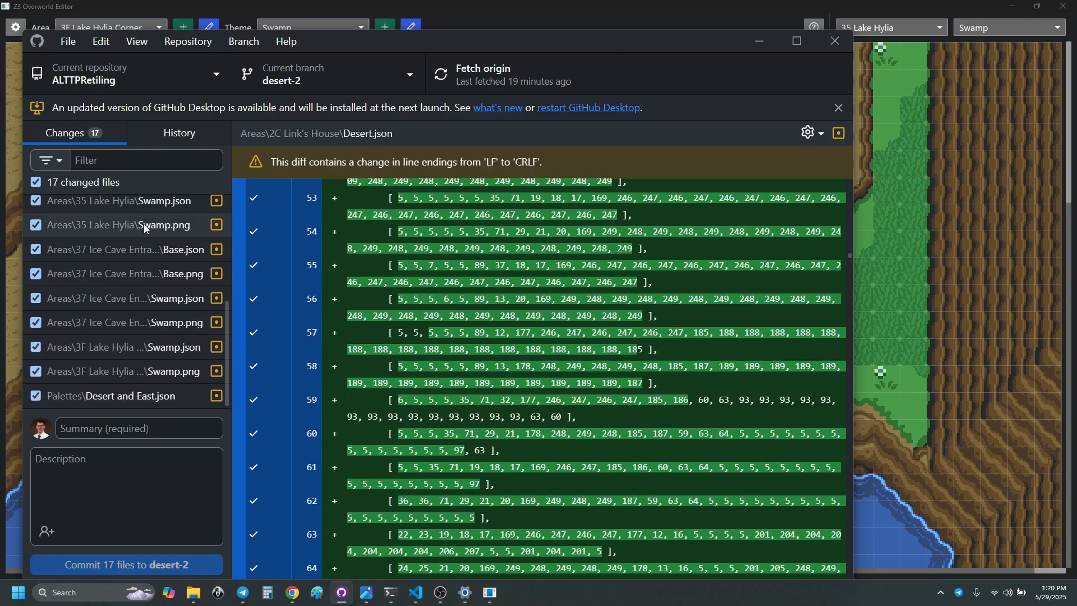
scroll(156, 342, up, 4)
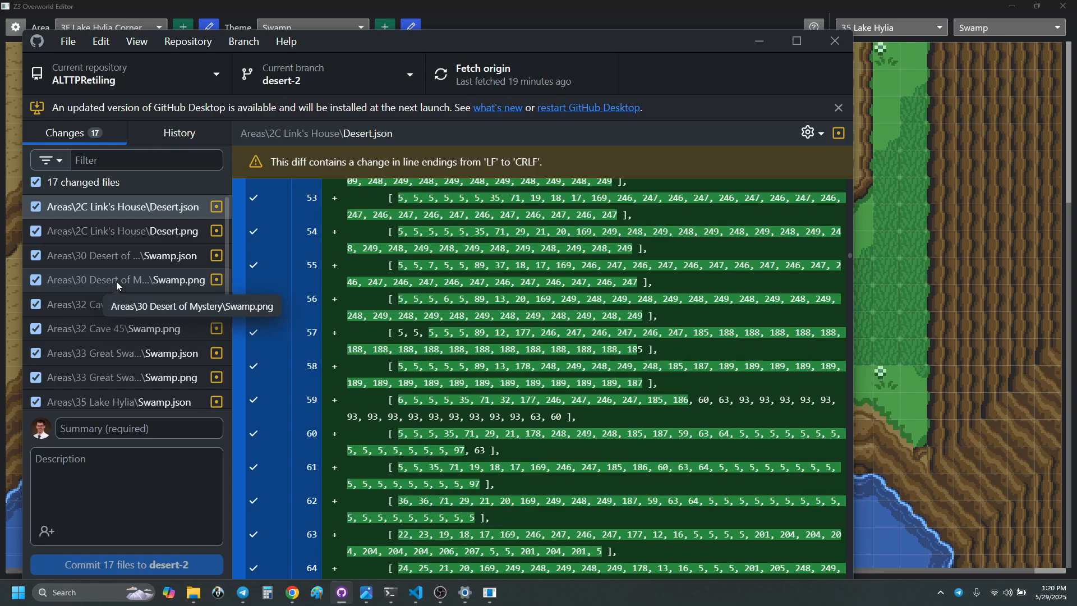
click(125, 257)
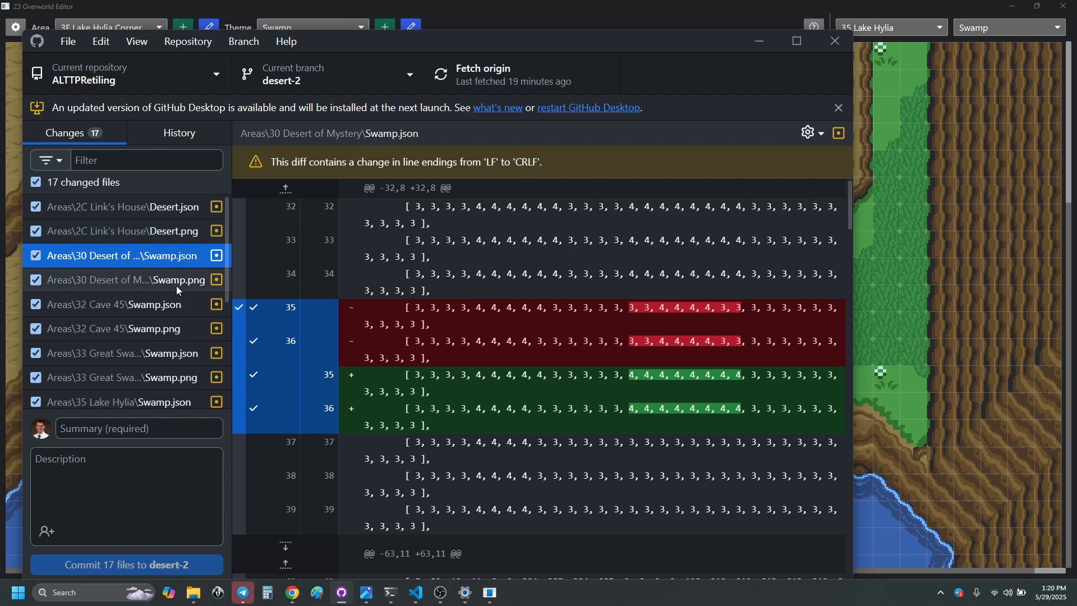
click(153, 207)
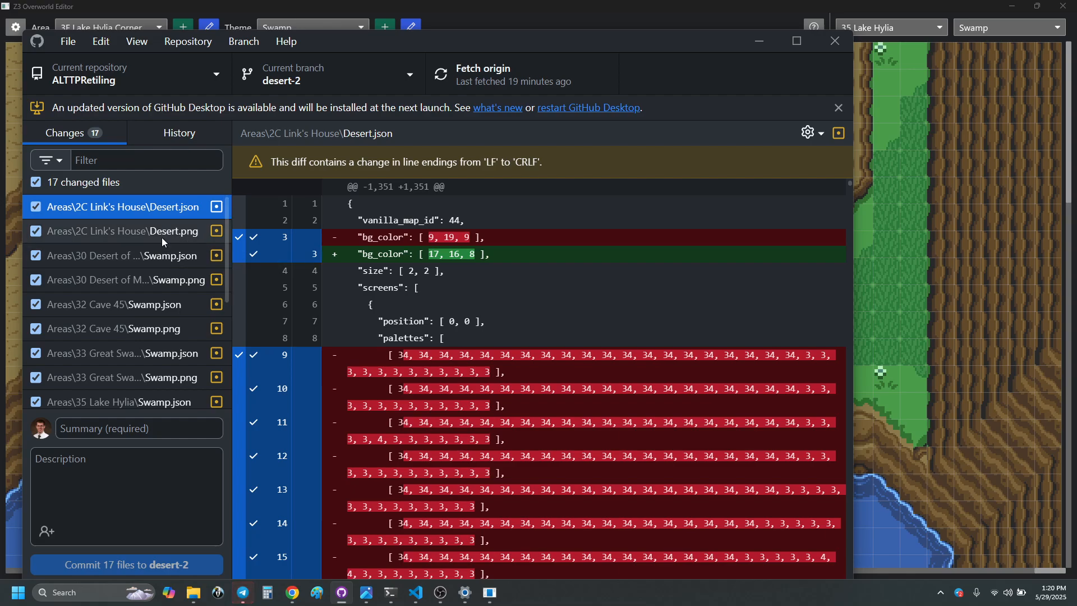
- Compare the old and new versions of Desert of Mystery Swamp.png with the Swipe view
click(135, 280)
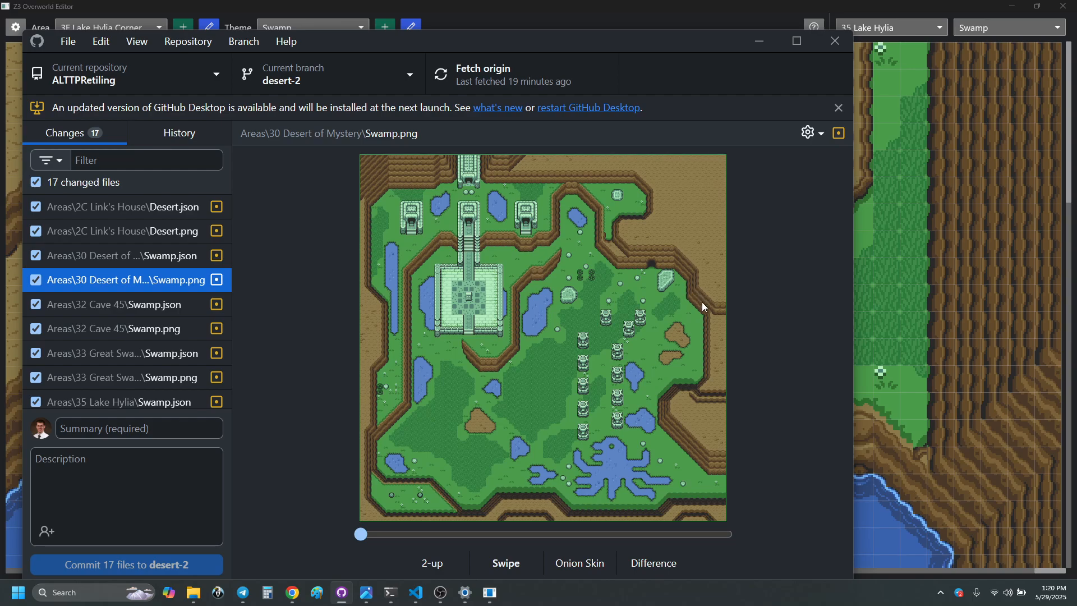
click(509, 564)
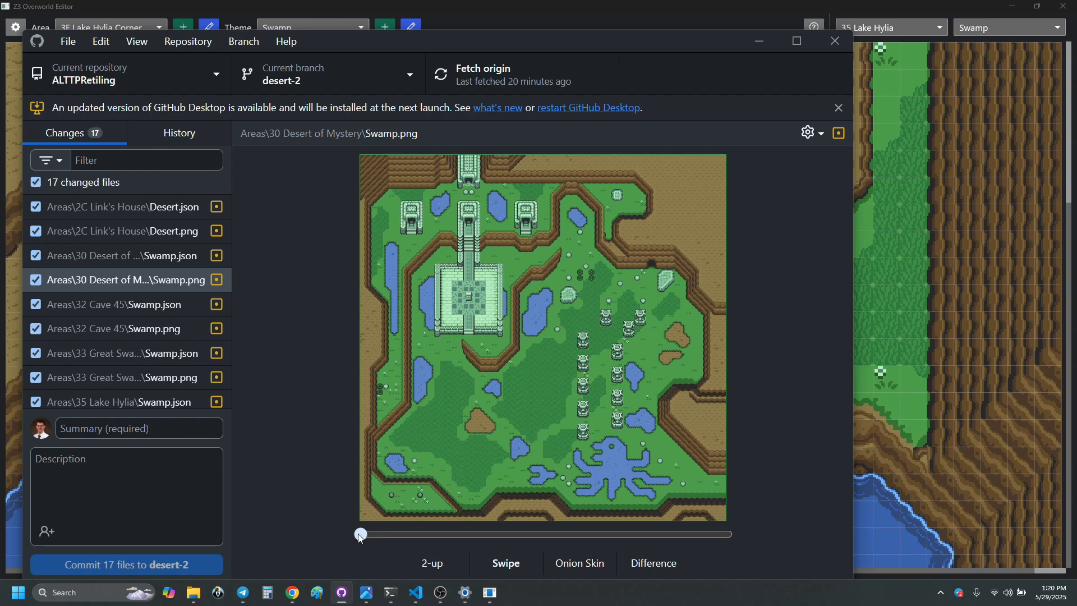
drag(360, 534, 577, 537)
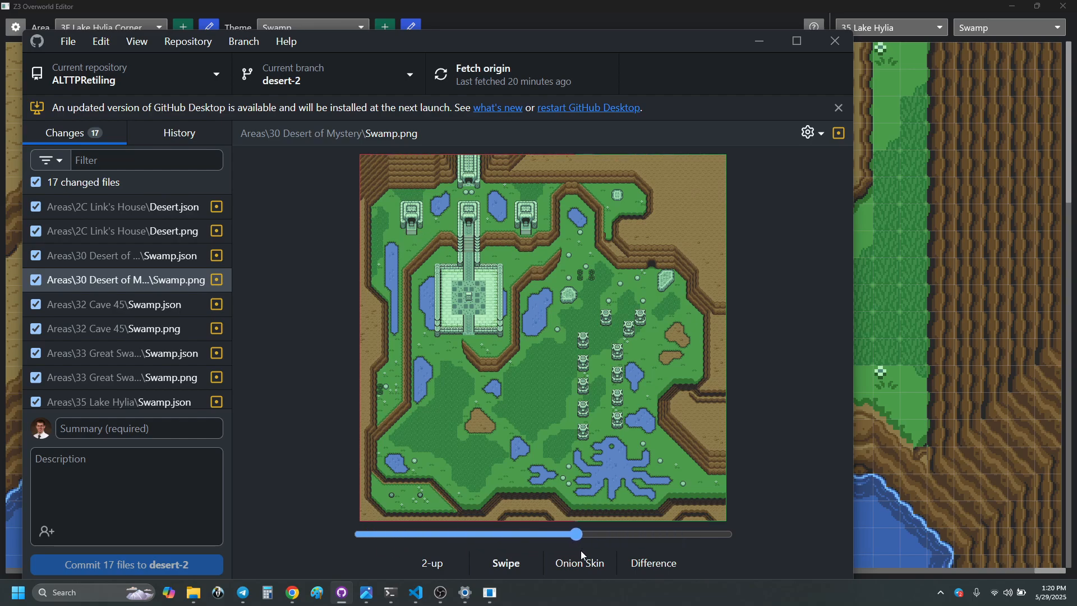
drag(688, 555, 494, 542)
drag(543, 529, 527, 533)
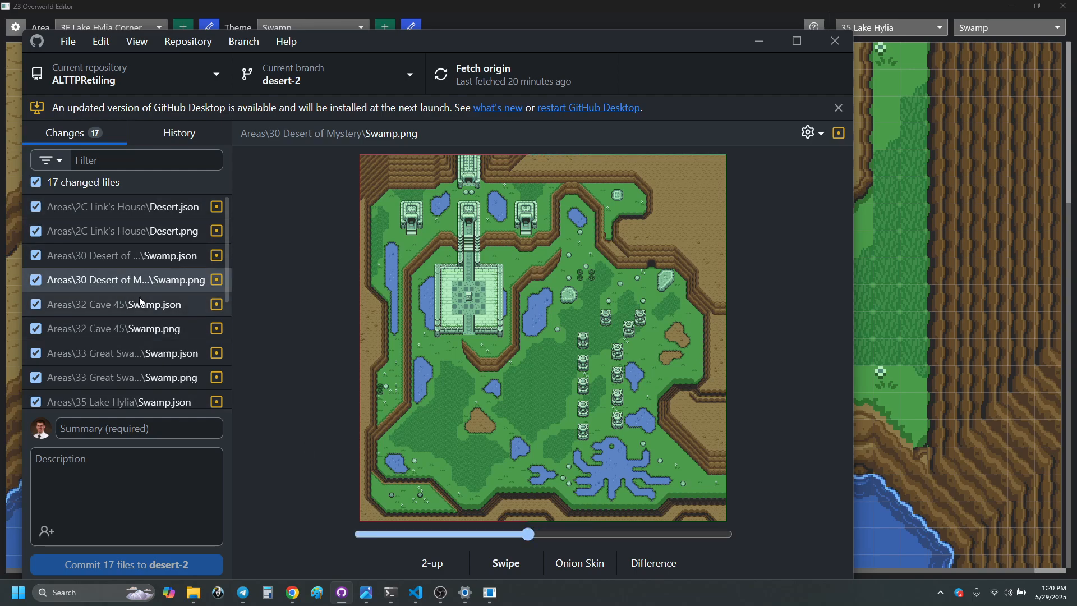
- Review the Swamp file changes for Cave 45, Great Swamp Lake and Lake Hylia, swiping between old and new images of the two lakes
click(126, 305)
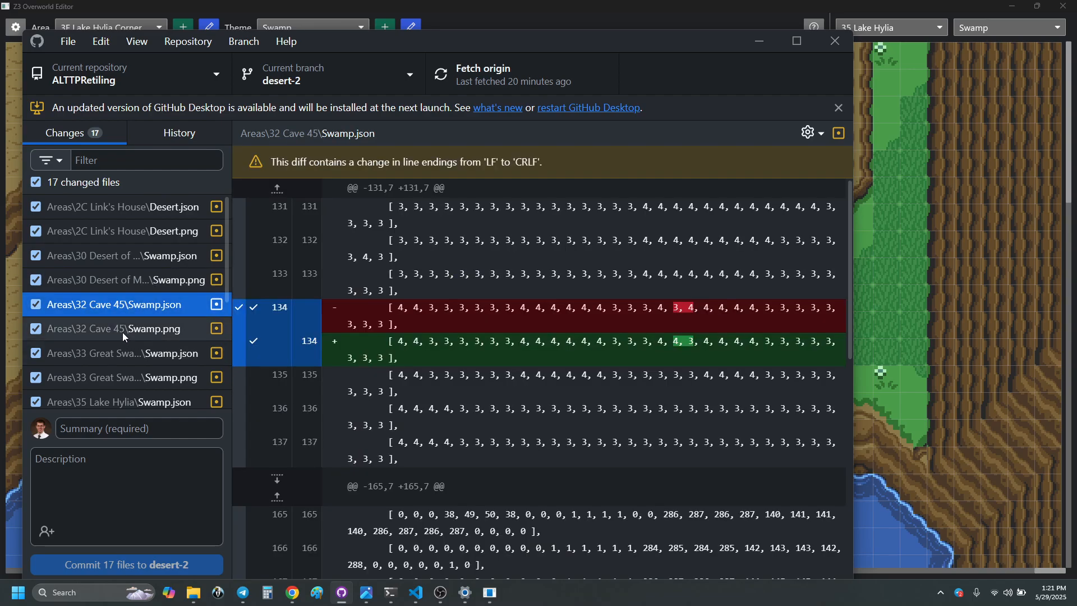
click(122, 331)
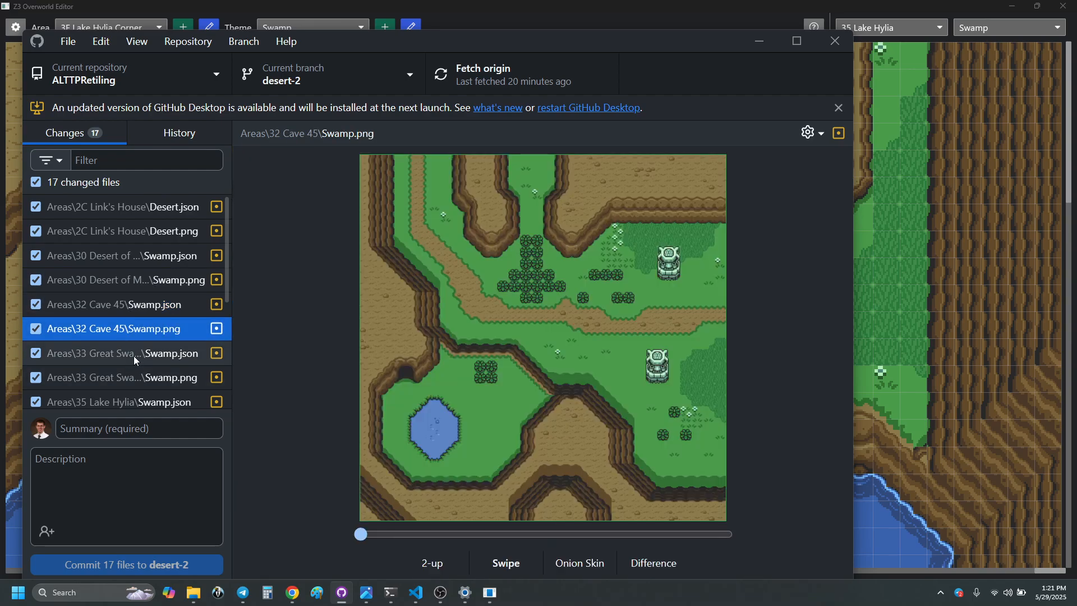
scroll(171, 267, down, 3)
scroll(171, 267, up, 2)
click(110, 263)
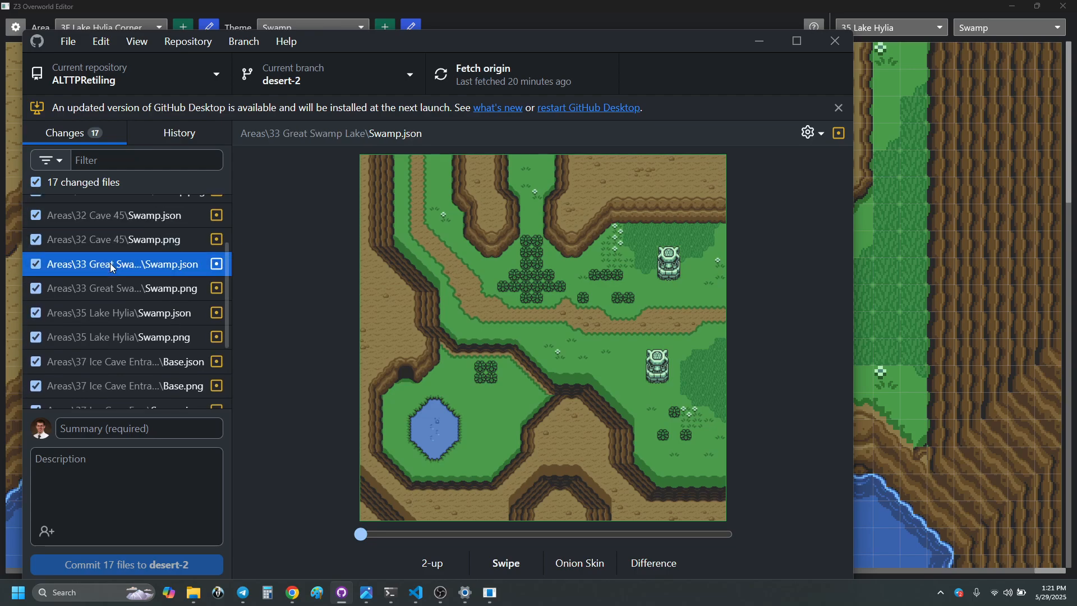
click(108, 288)
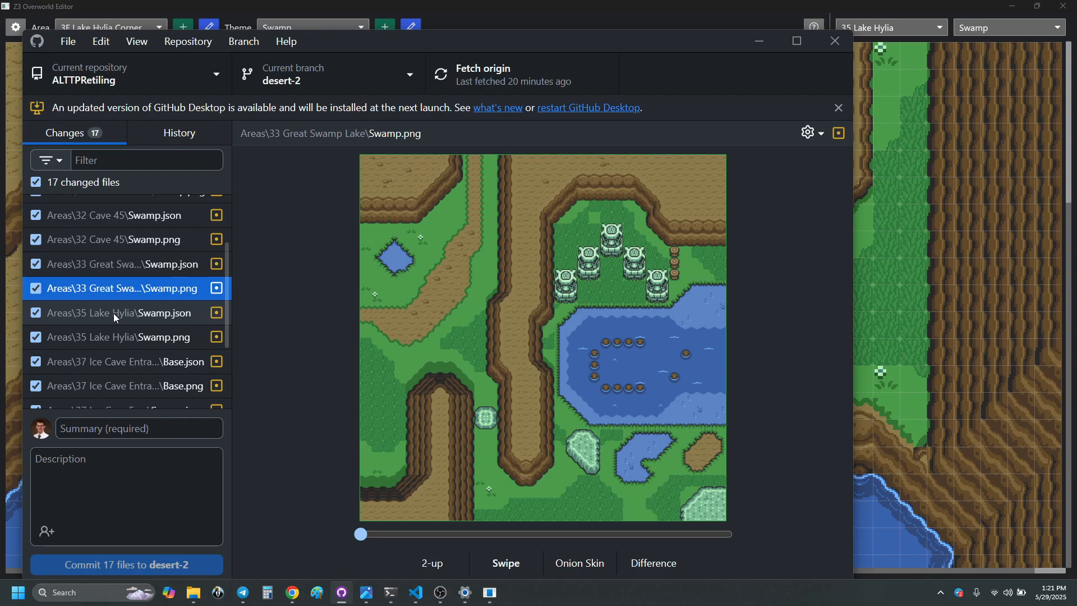
click(362, 534)
mouse_move(363, 535)
mouse_down()
mouse_move(446, 529)
mouse_move(371, 537)
mouse_move(476, 540)
mouse_move(358, 538)
mouse_up()
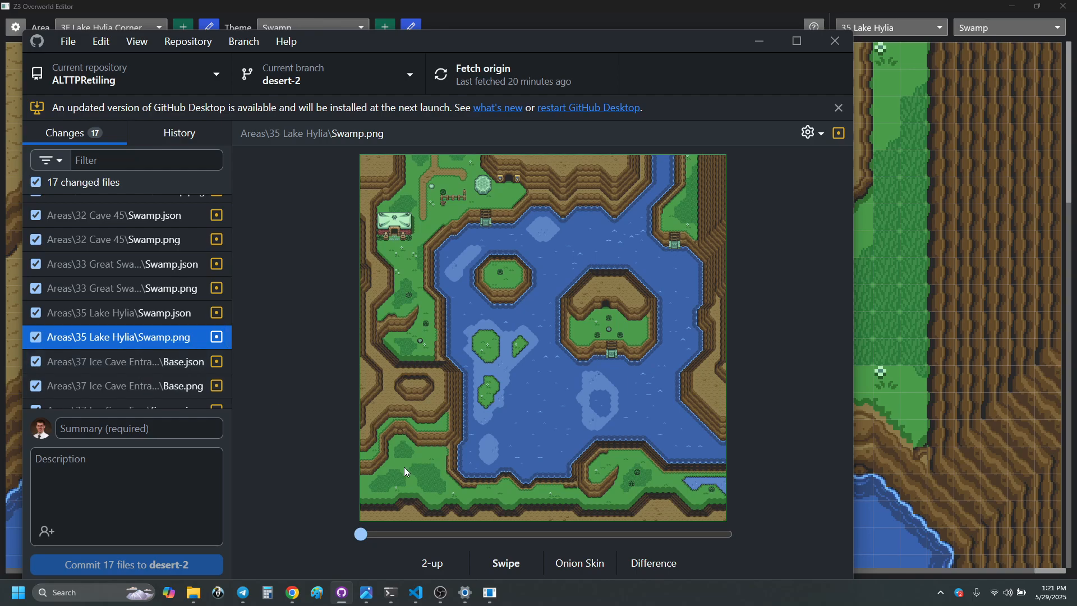
mouse_move(362, 535)
mouse_down()
mouse_move(597, 530)
mouse_move(342, 527)
mouse_up()
- Review the Base and Swamp file changes for Ice Cave Entrance, swiping between the old and new map images
scroll(150, 364, down, 2)
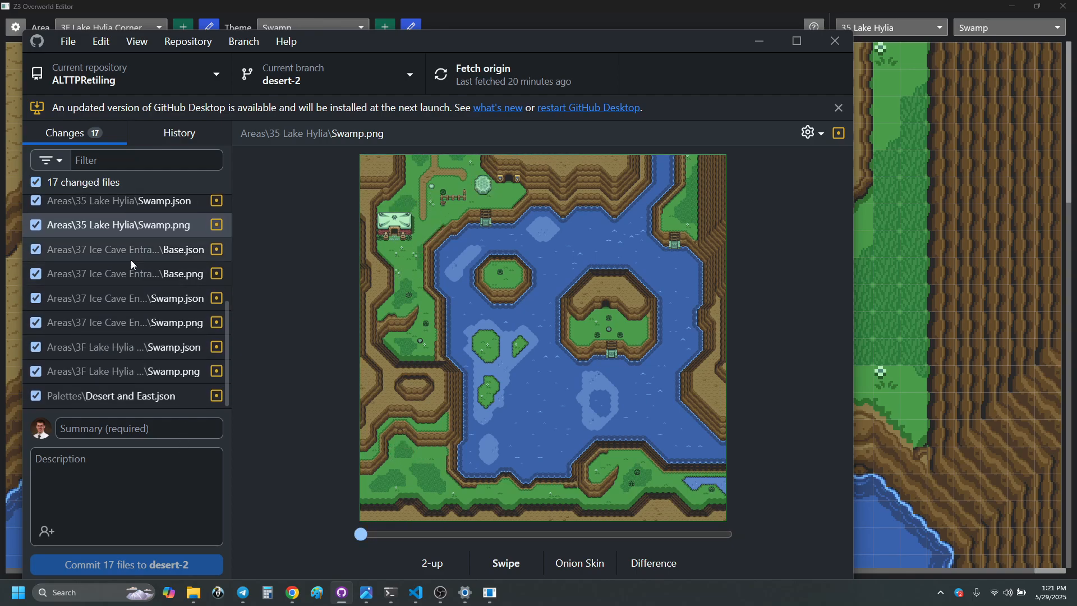
click(95, 249)
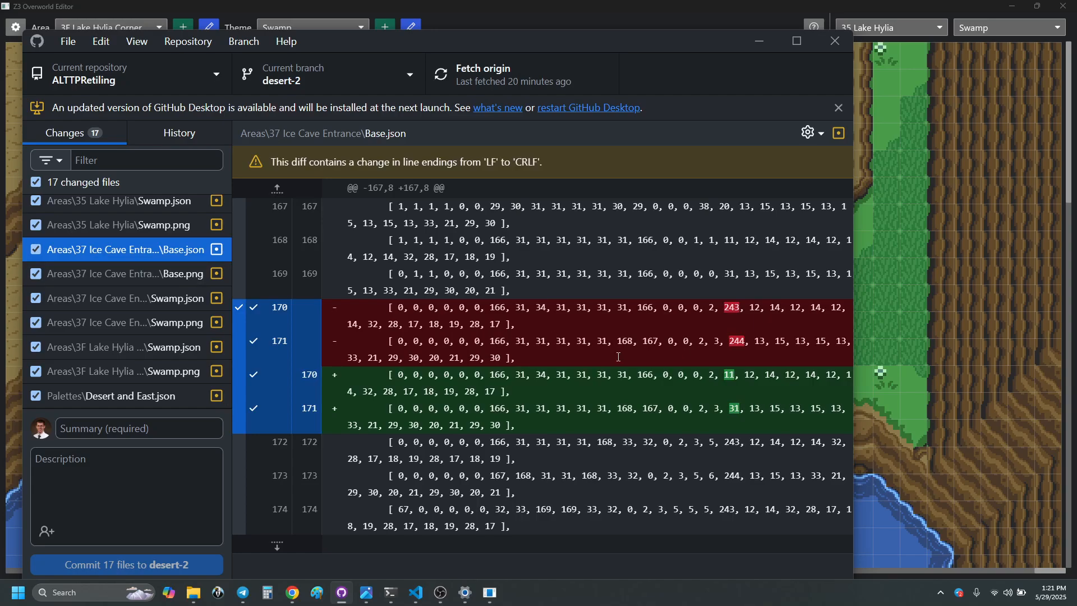
click(114, 275)
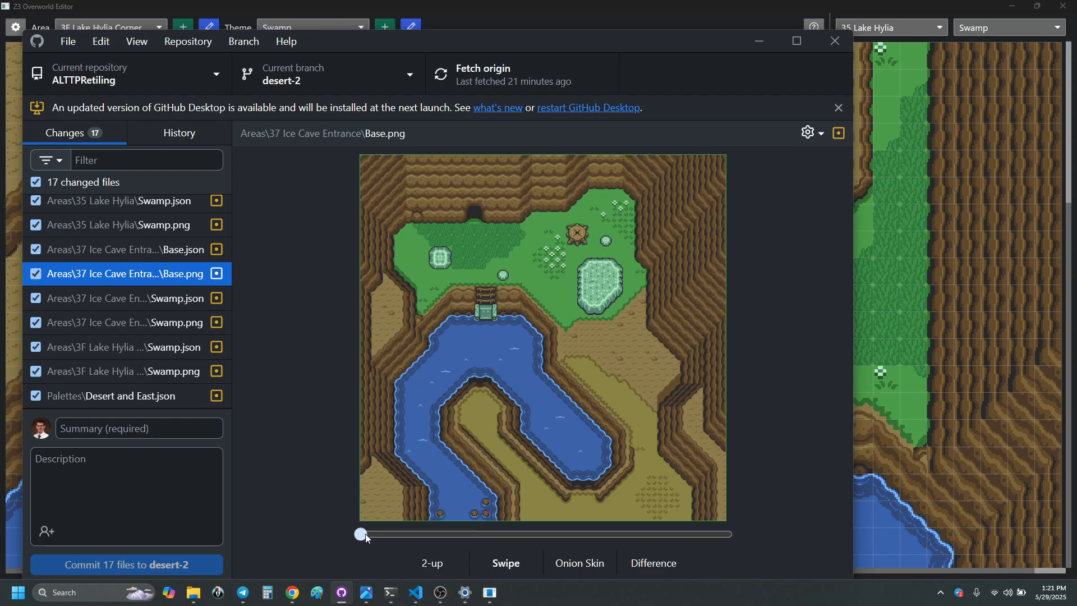
drag(364, 537, 283, 530)
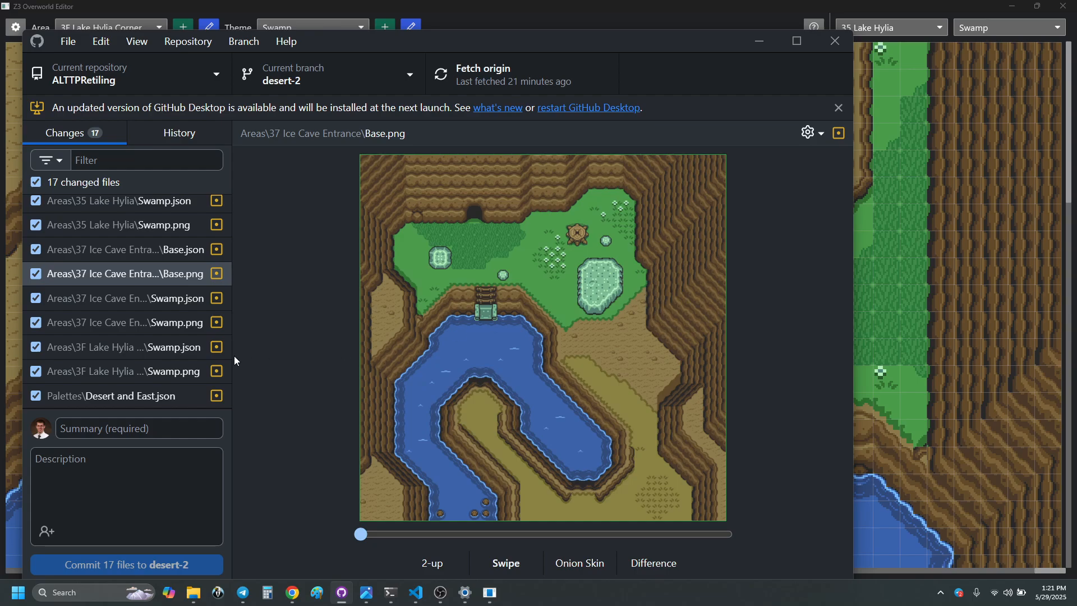
click(159, 304)
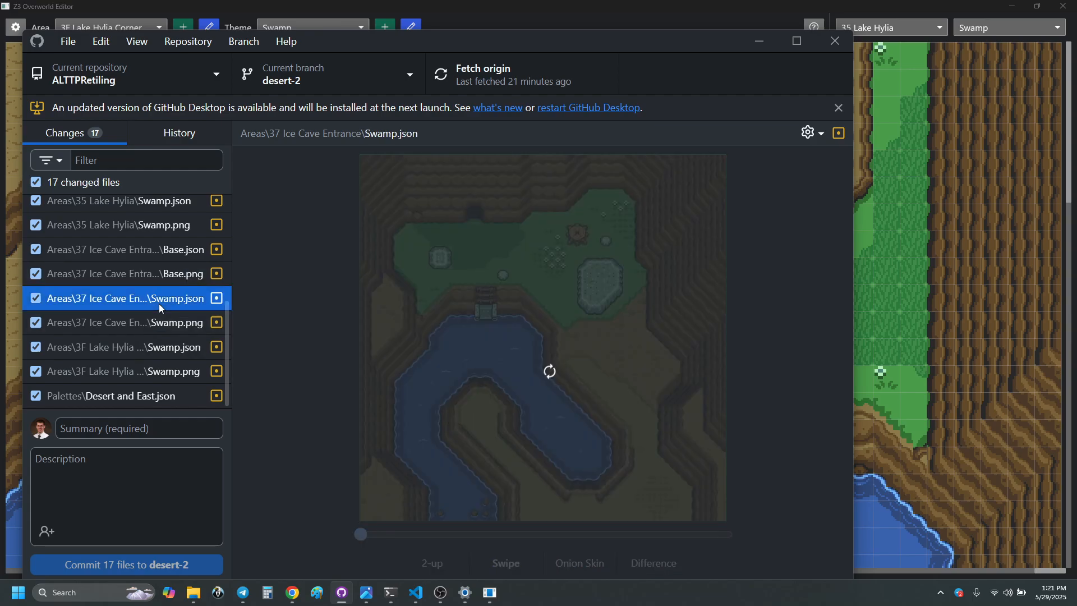
click(138, 321)
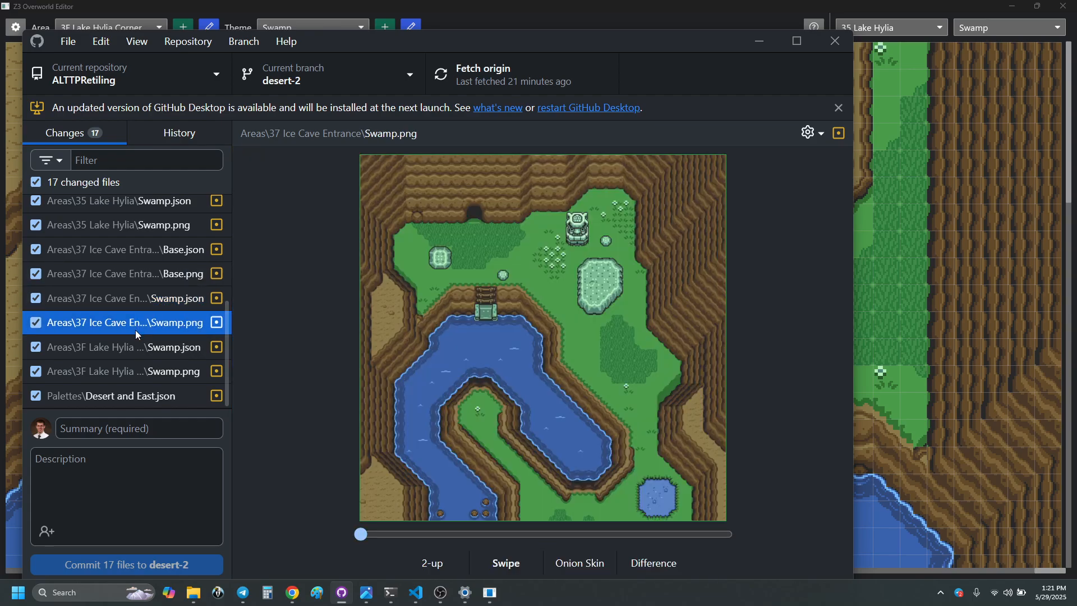
mouse_move(361, 534)
mouse_down()
mouse_move(689, 531)
mouse_move(349, 532)
mouse_up()
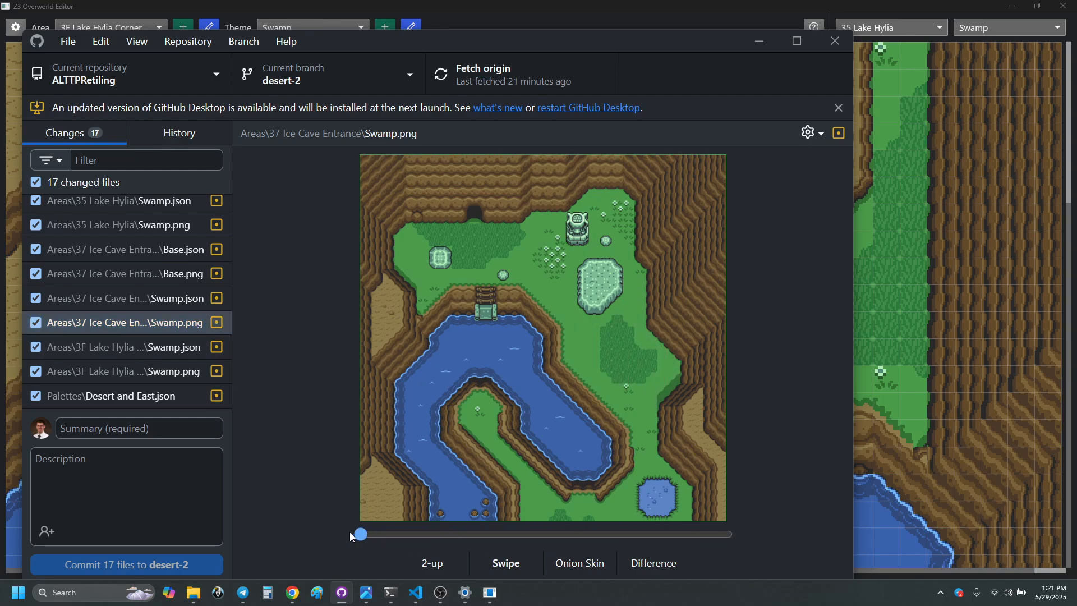
- Compare the old and new Lake Hylia Corner Swamp.png with Swipe, and check the changes in the Desert and East.json palette
click(145, 372)
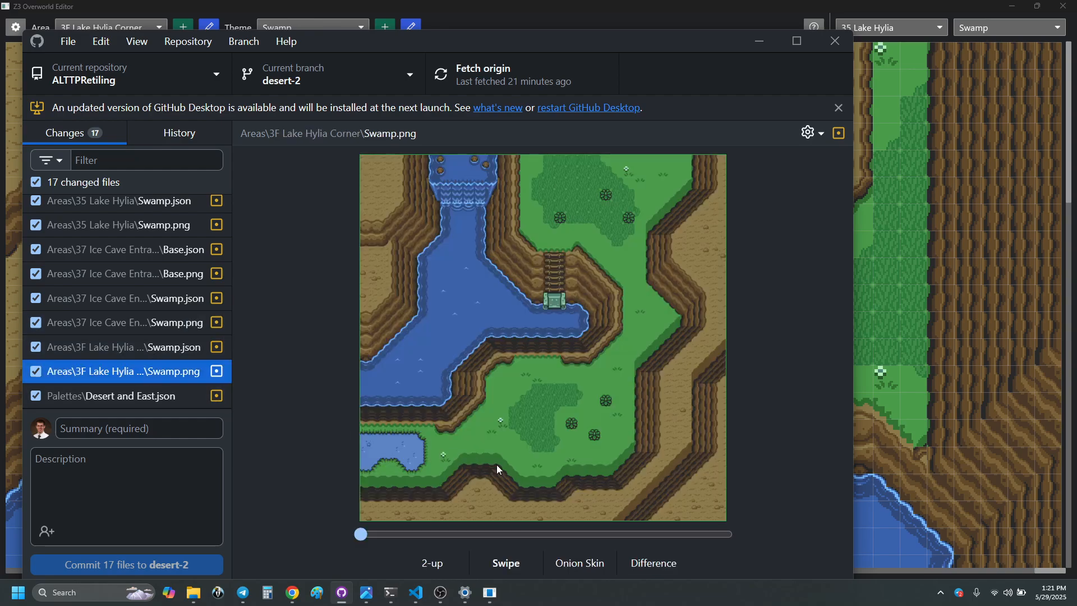
mouse_move(361, 534)
mouse_down()
mouse_move(627, 534)
mouse_move(325, 536)
mouse_move(744, 533)
mouse_move(368, 544)
mouse_up()
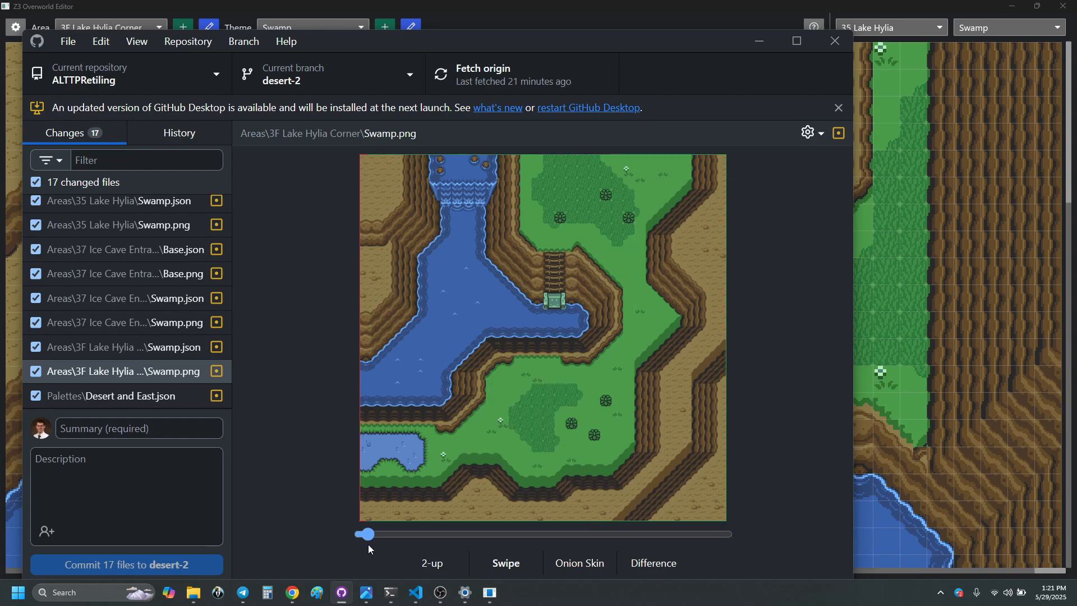
click(120, 405)
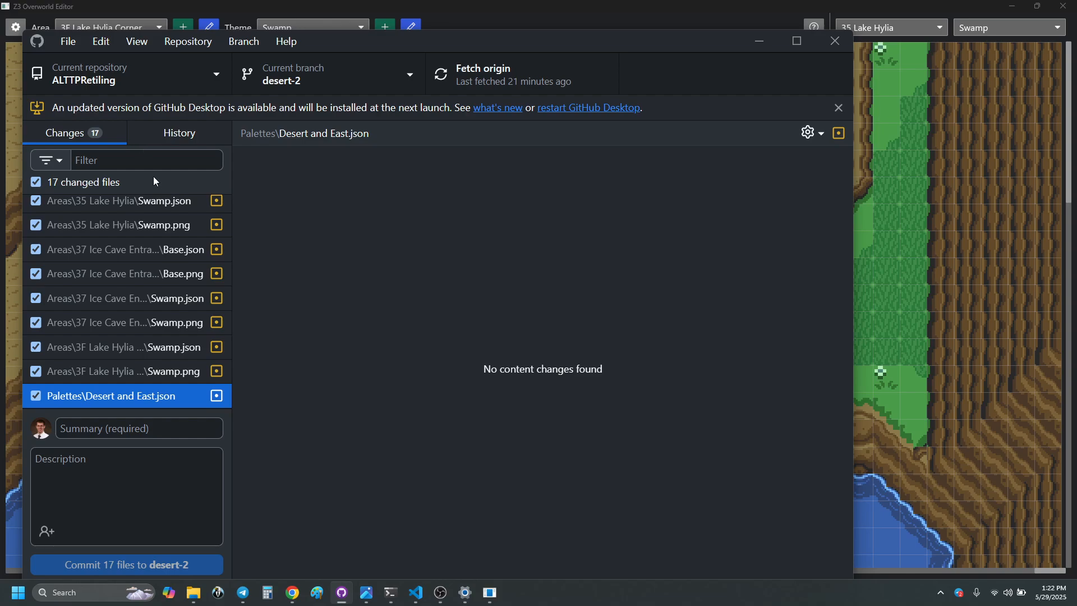
scroll(151, 403, up, 1)
scroll(151, 409, down, 1)
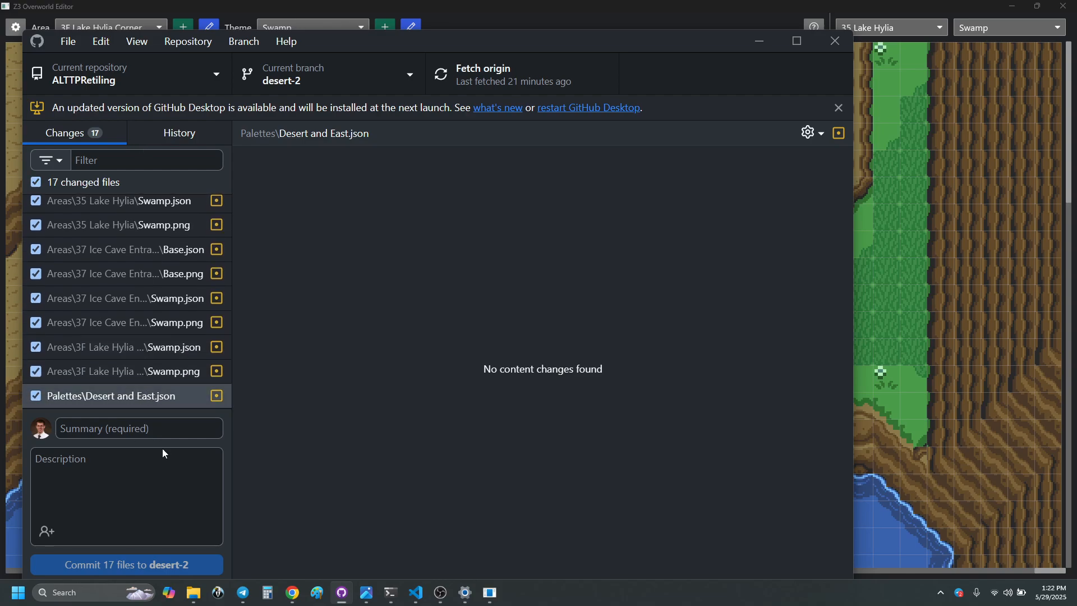
- Commit all changed files to desert-2 with the summary "Desert Link's House, Review some Swamp theme" and push the commit to origin
click(175, 429)
text(Desert)
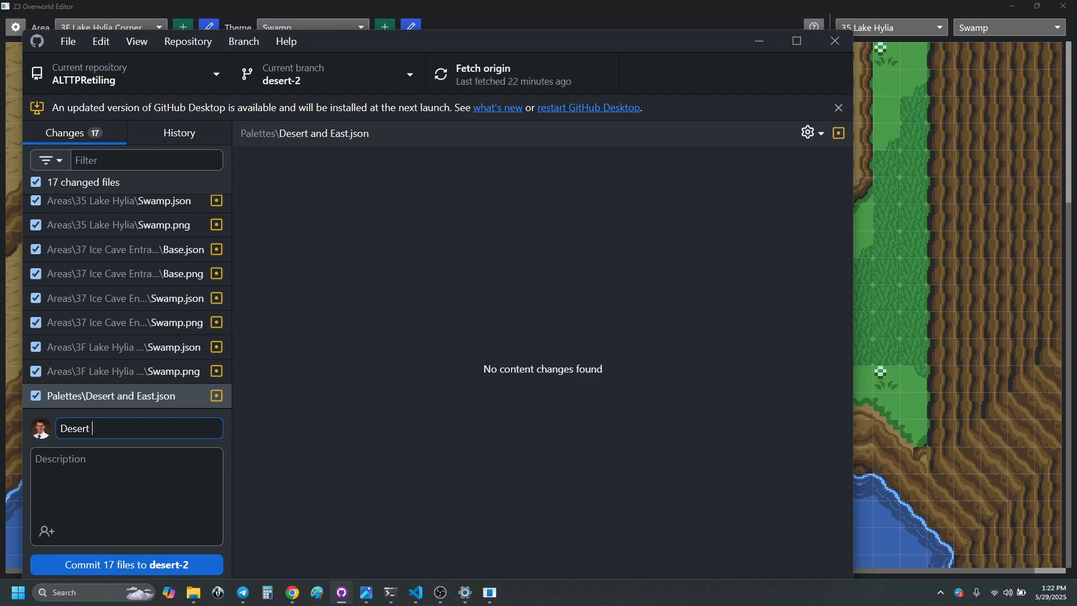
key(alt+Tab)
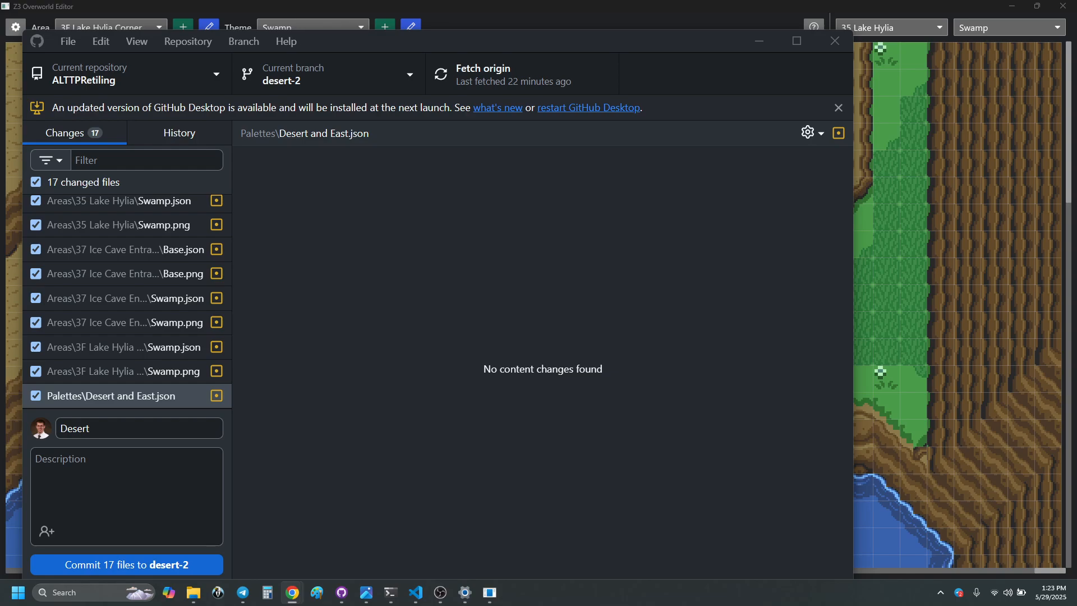
click(151, 427)
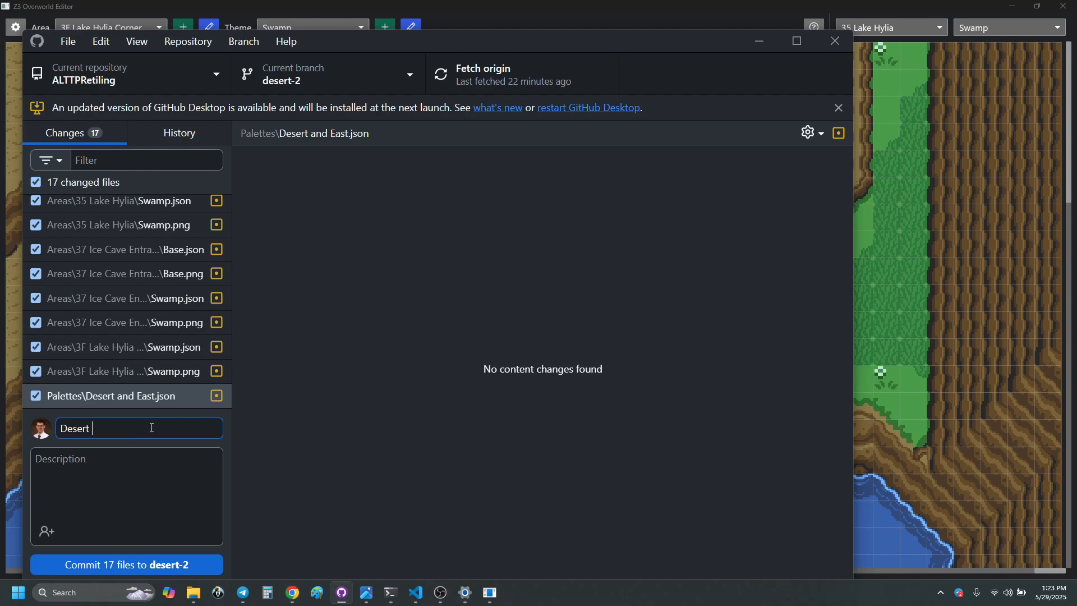
text(Link's )
text(House)
text(,Reveiwe)
key(BackSpace)
key(BackSpace)
key(BackSpace)
key(BackSpace)
text(iew )
text(Swa)
key(BackSpace)
key(BackSpace)
text(ome Swa)
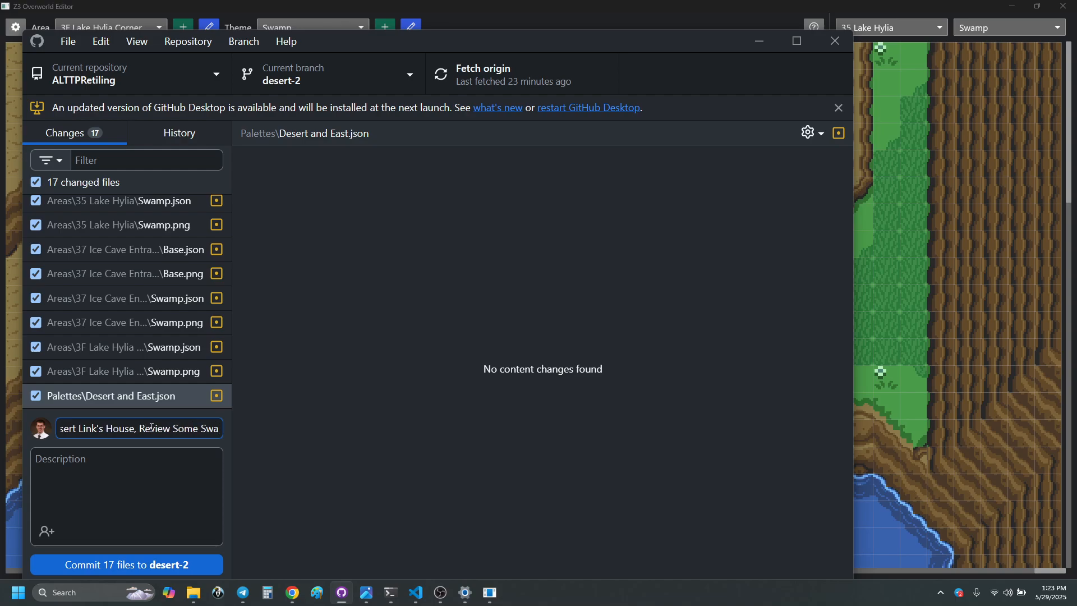
text(mp The)
key(BackSpace)
key(BackSpace)
key(BackSpace)
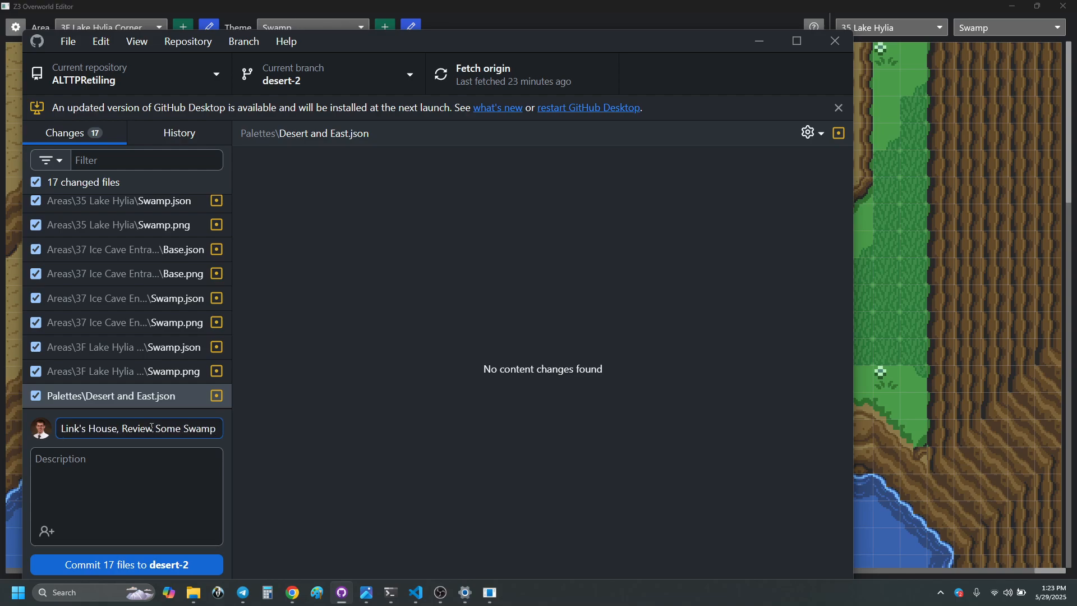
key(BackSpace)
key(BackSpace)
key(BackSpace)
key(BackSpace)
key(BackSpace)
key(BackSpace)
key(BackSpace)
key(BackSpace)
key(BackSpace)
key(BackSpace)
key(BackSpace)
key(BackSpace)
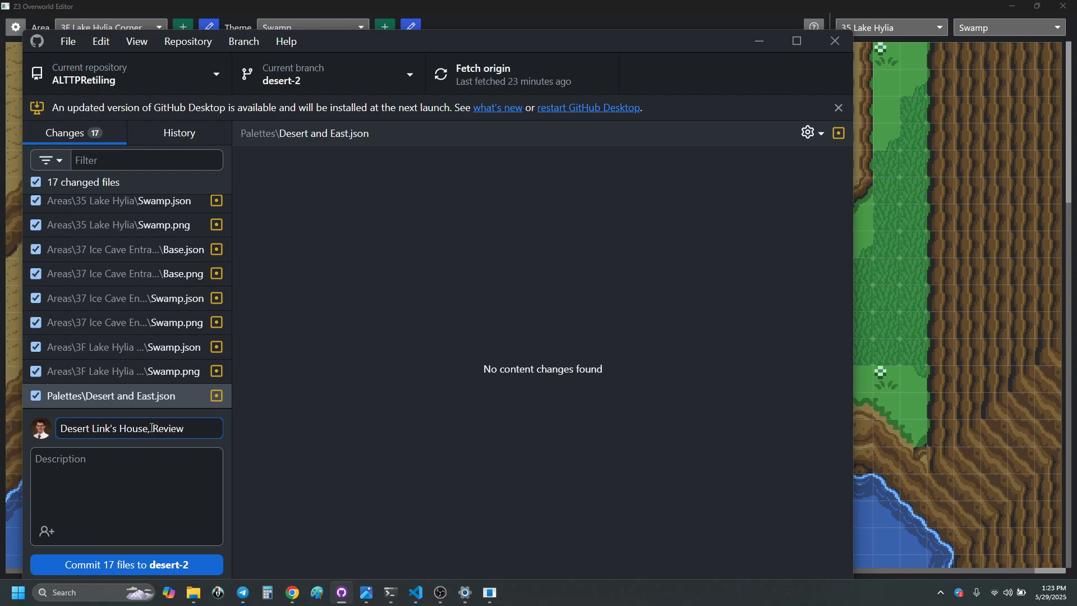
text(some Swamp theme)
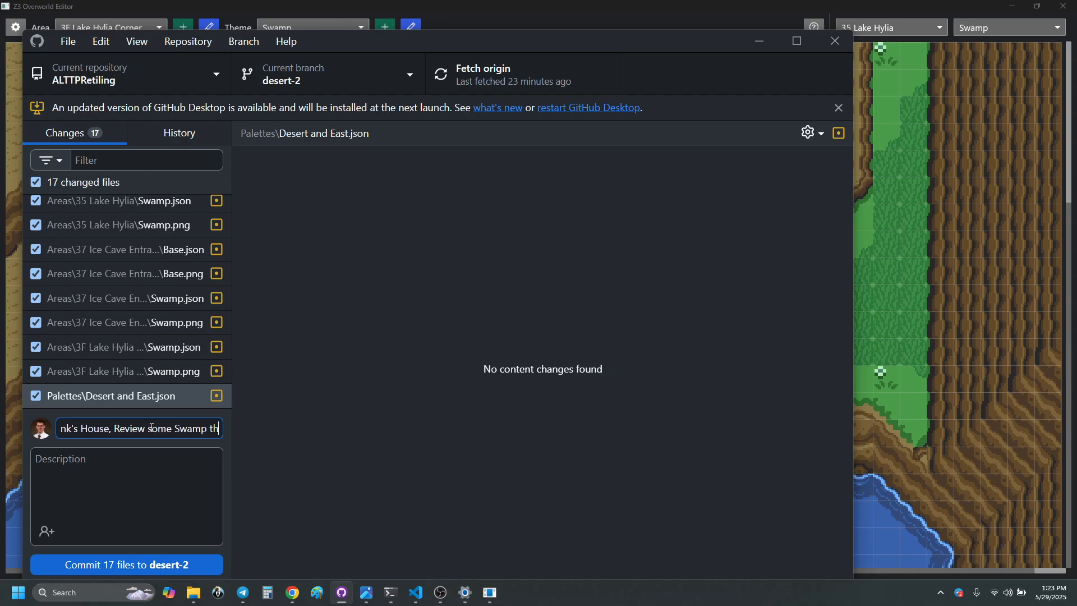
click(133, 567)
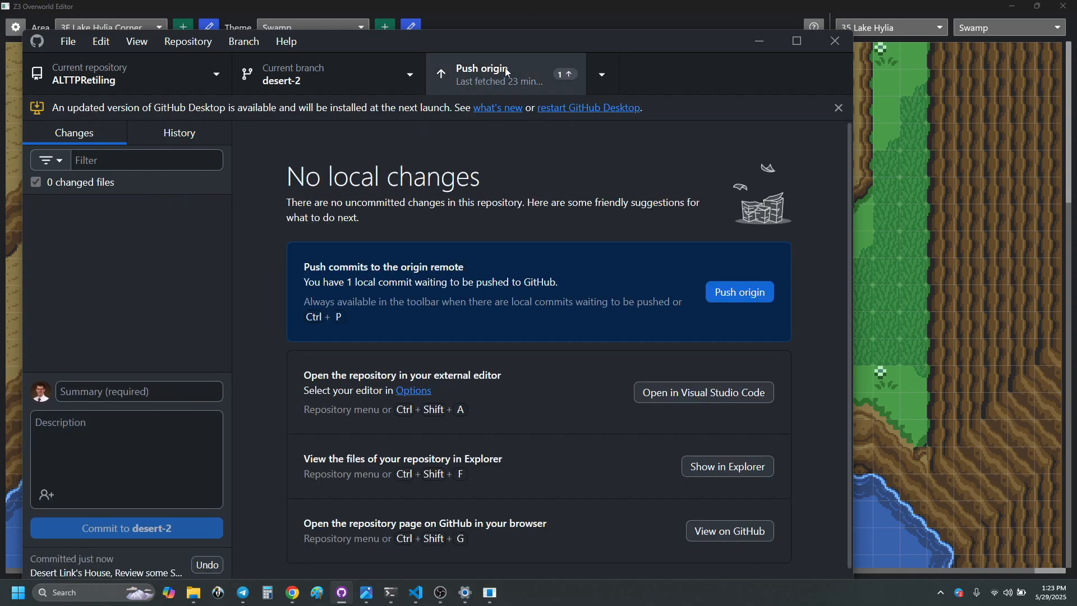
click(507, 72)
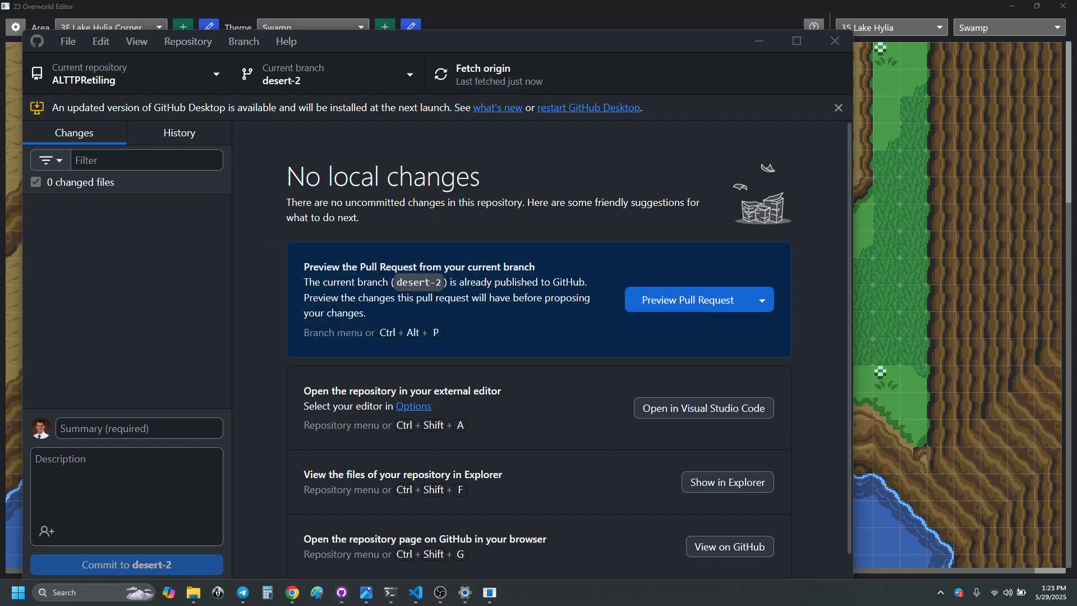
- Switch to the GitHub branches page in Chrome and open the desert-2 branch to check the pushed commit
key(super+d)
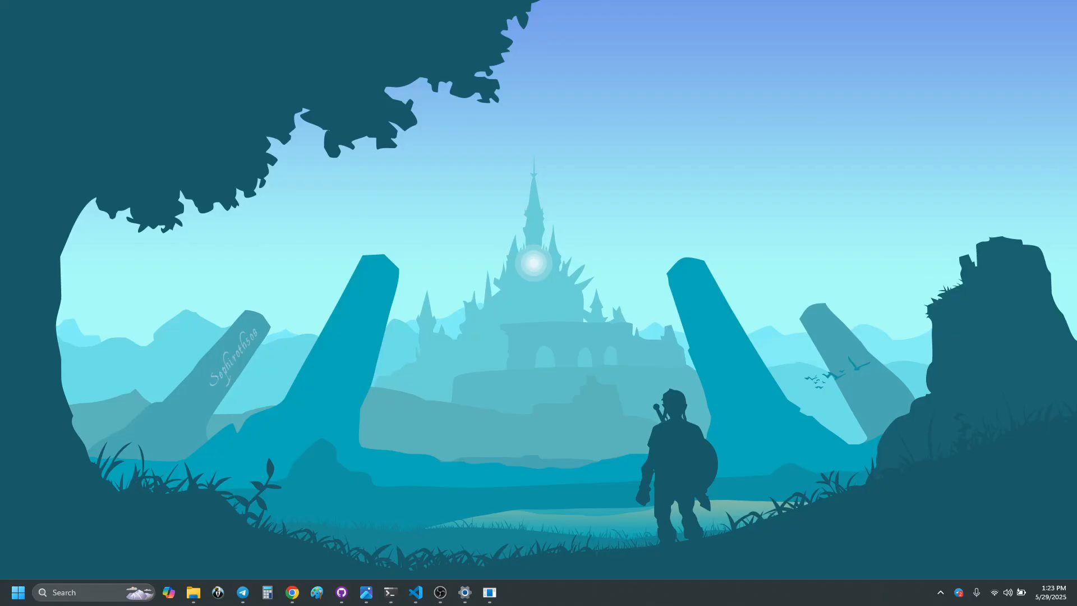
key(super+d)
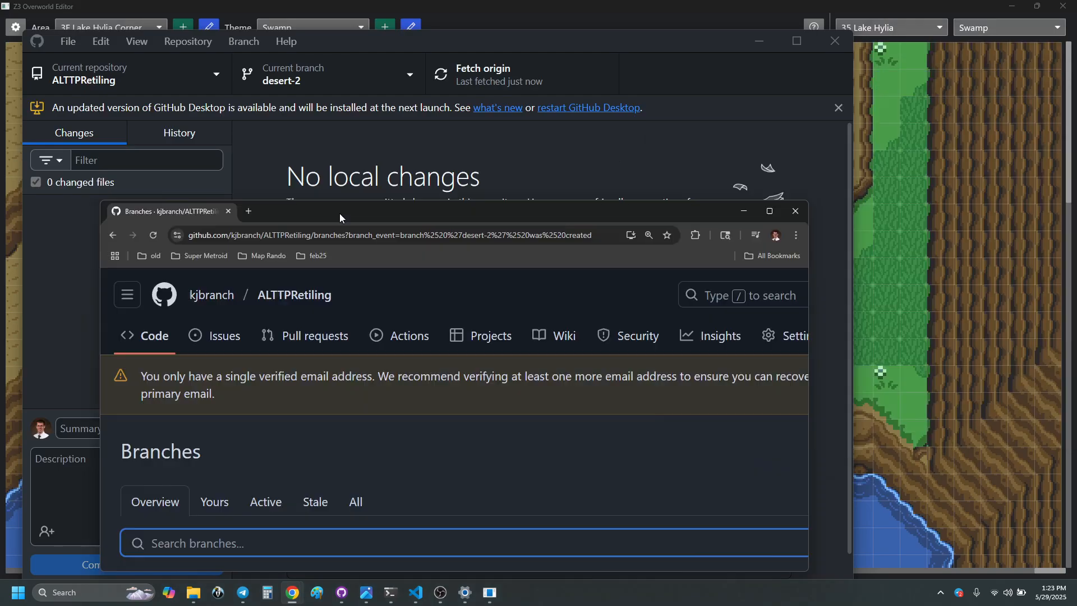
drag(338, 213, 308, 8)
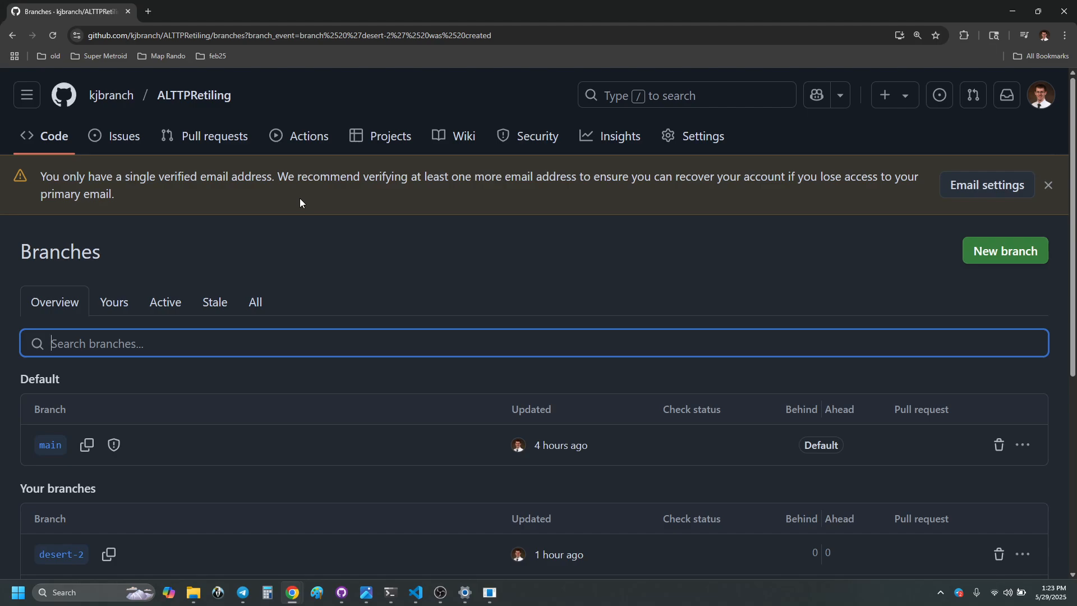
scroll(363, 295, down, 4)
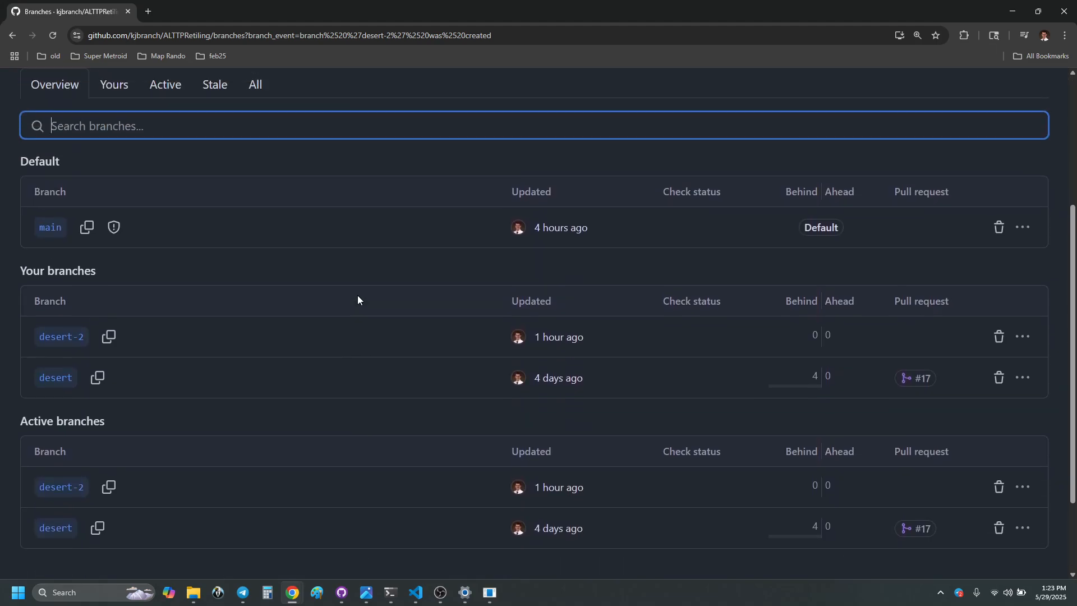
scroll(358, 295, up, 2)
click(65, 449)
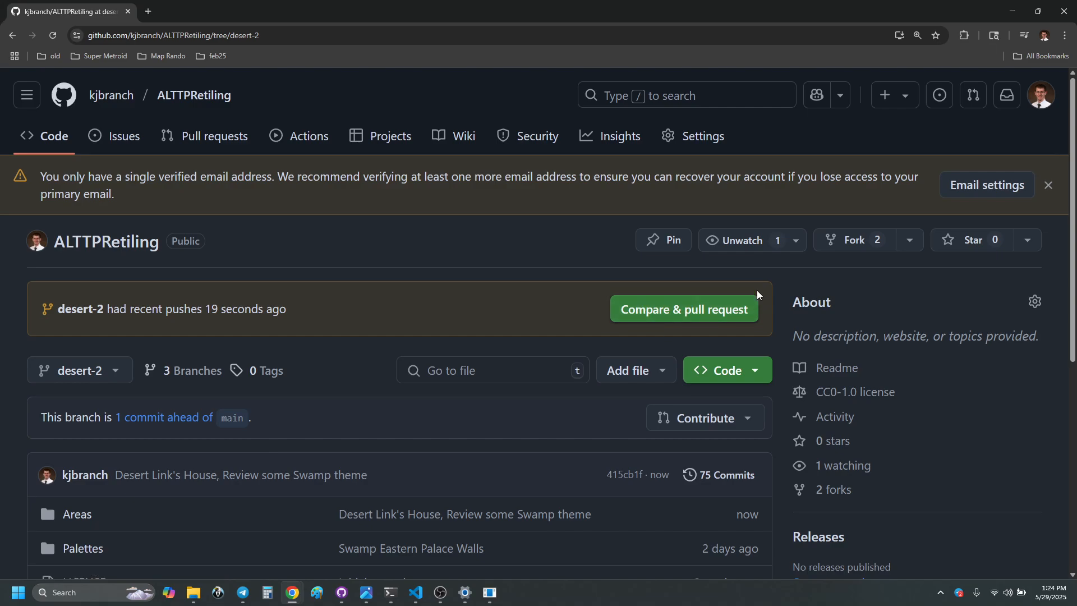
scroll(214, 351, down, 1)
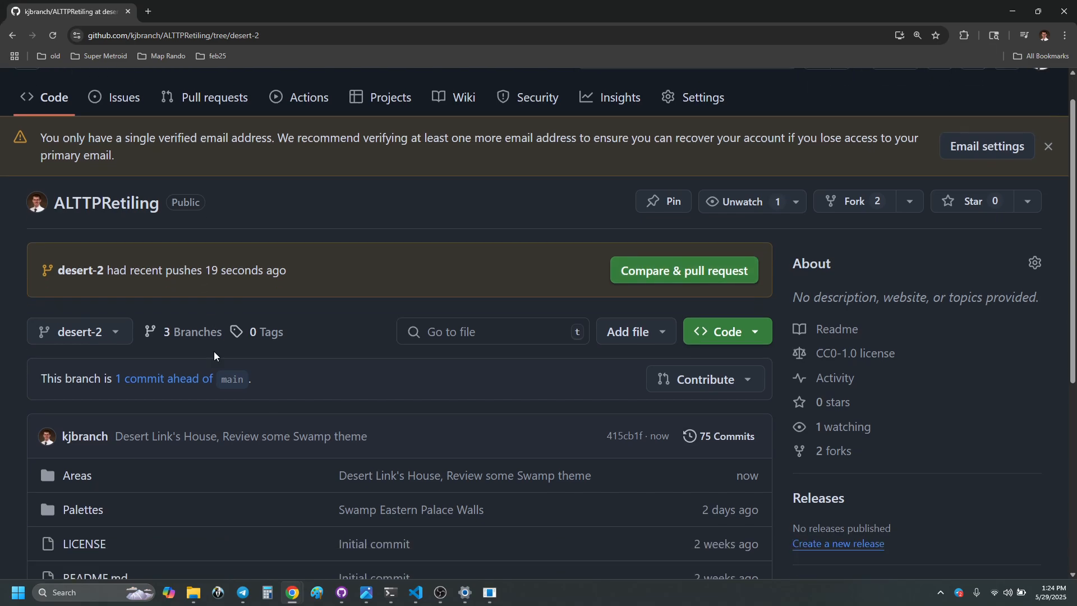
scroll(214, 348, up, 1)
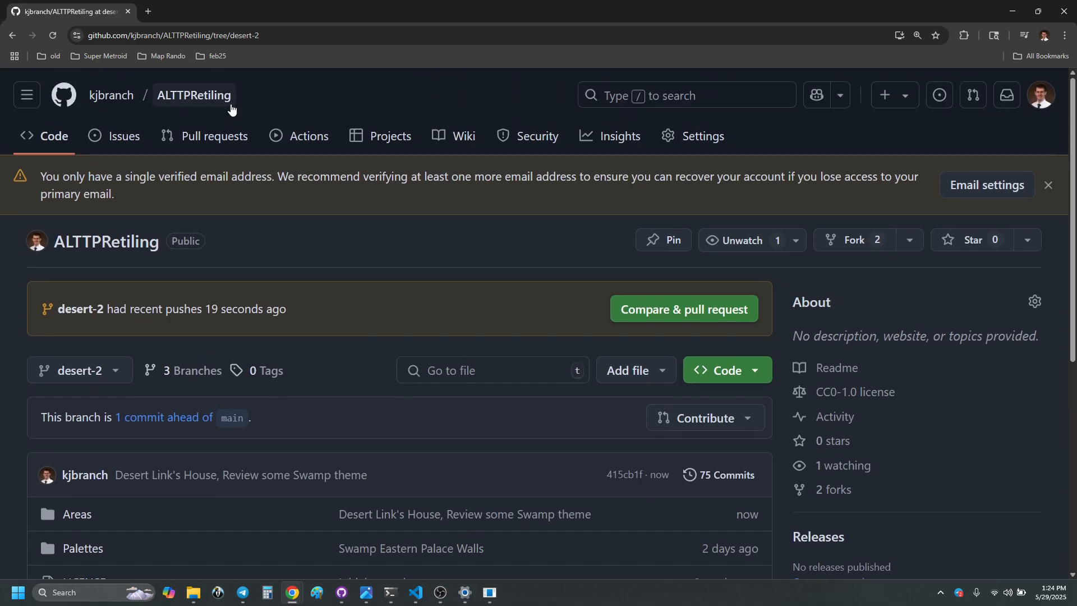
- Start a new pull request in the ALTTPRetiling repository with main as base and desert-2 as the compare branch
click(207, 139)
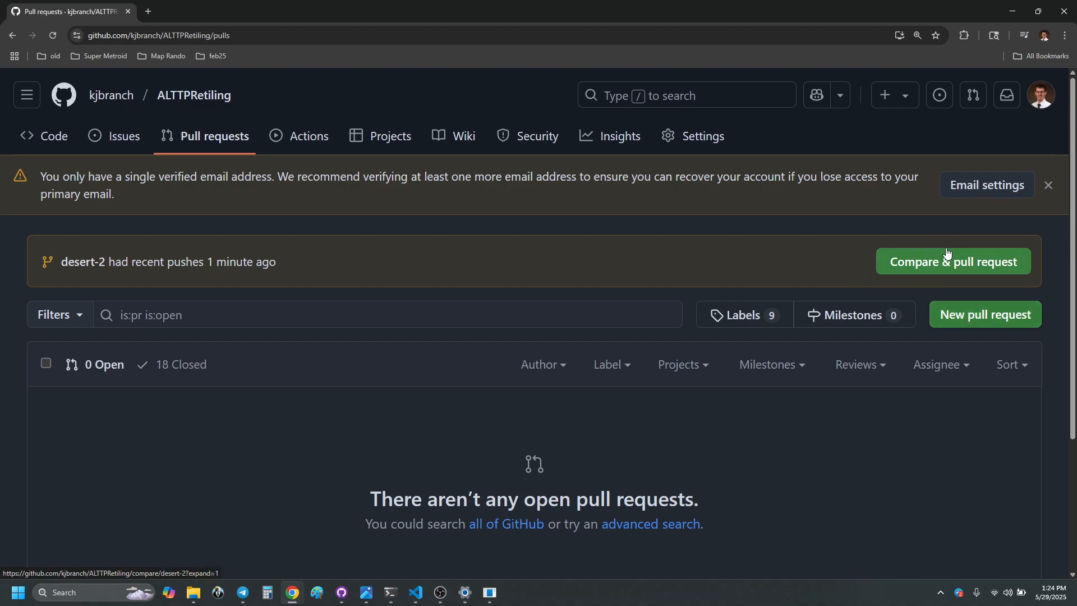
click(977, 318)
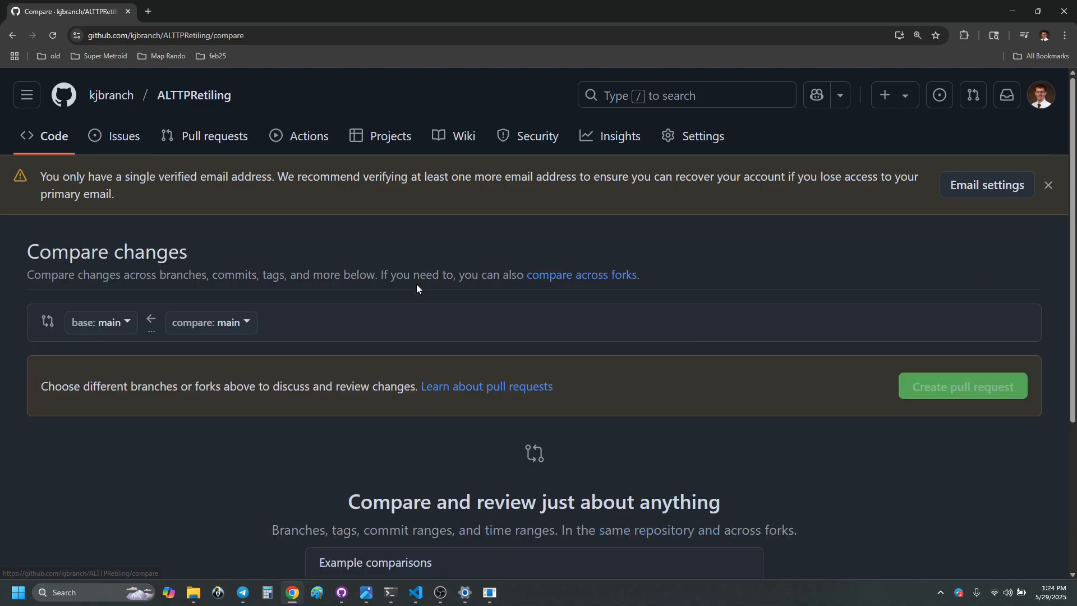
scroll(569, 261, down, 4)
scroll(570, 261, up, 1)
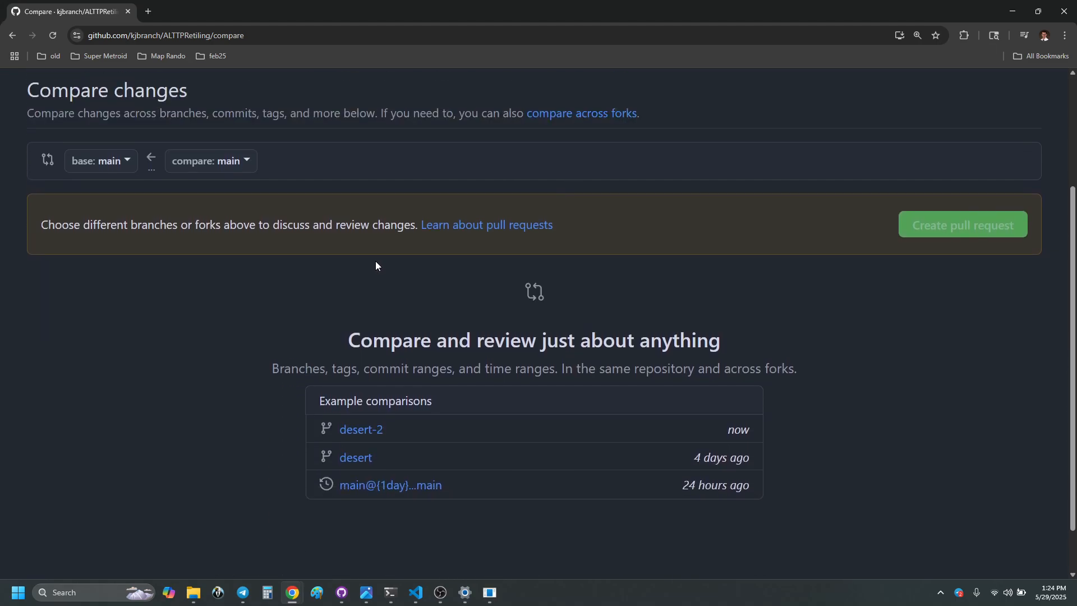
scroll(337, 266, up, 3)
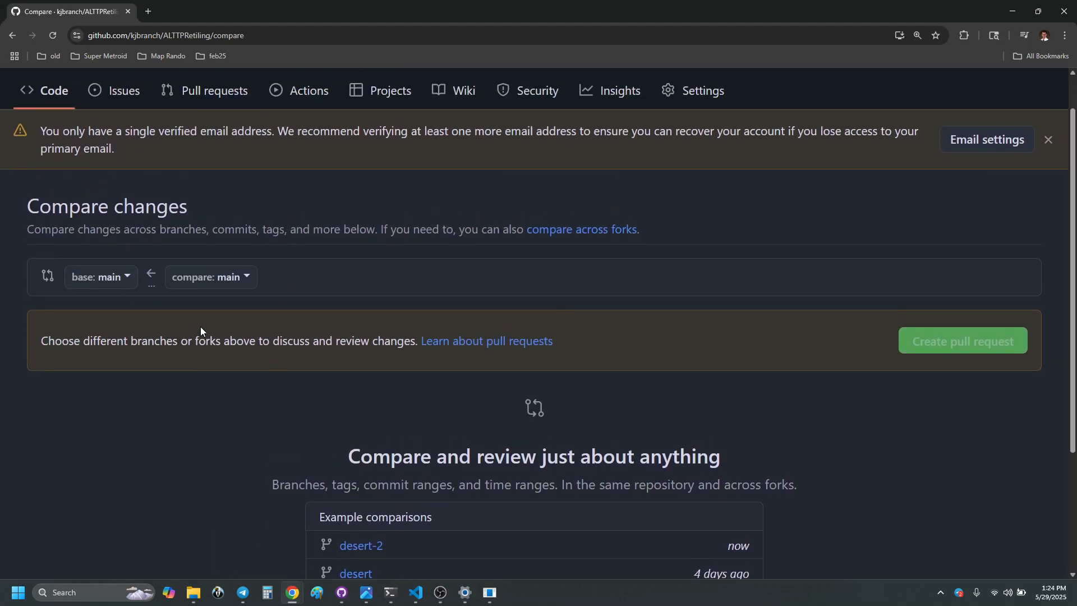
scroll(200, 331, up, 1)
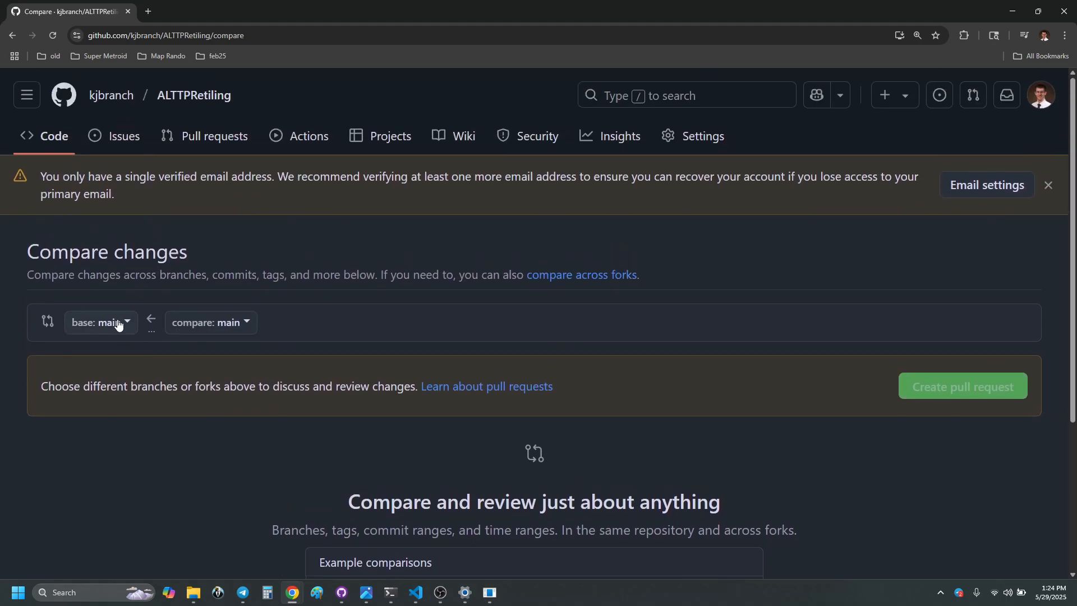
click(227, 324)
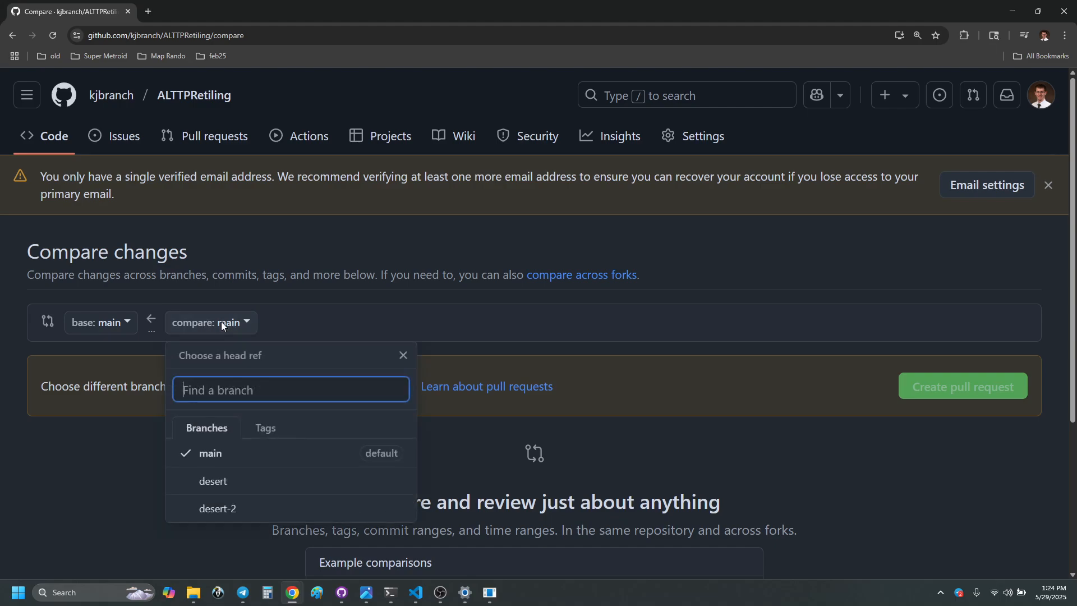
click(227, 509)
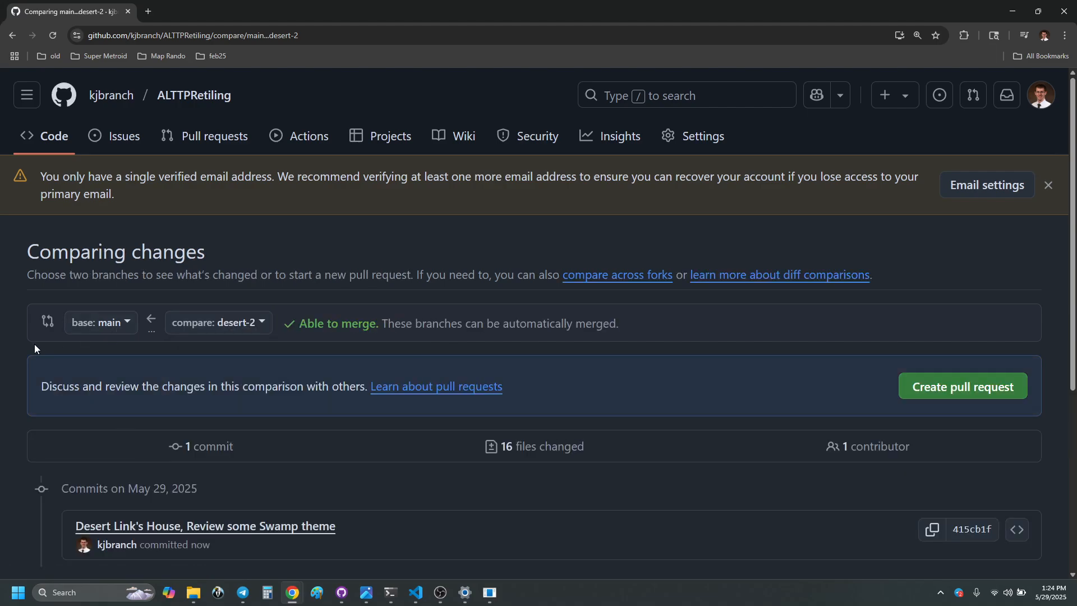
- Look over the compared file changes and create the pull request titled "Desert Link's House, Review some Swamp theme" without a description
scroll(35, 345, down, 5)
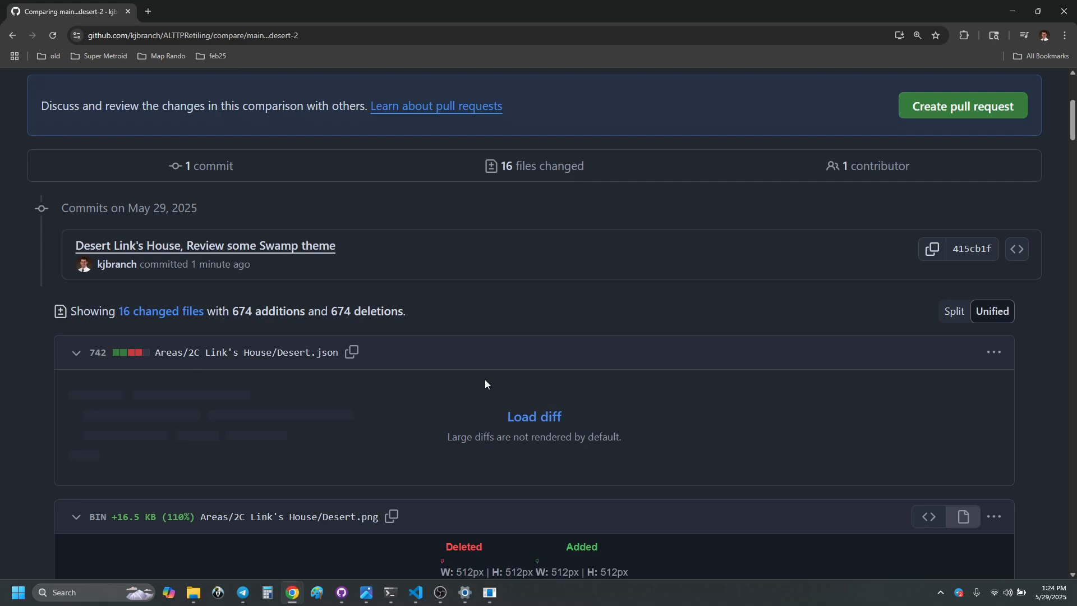
scroll(85, 353, down, 1)
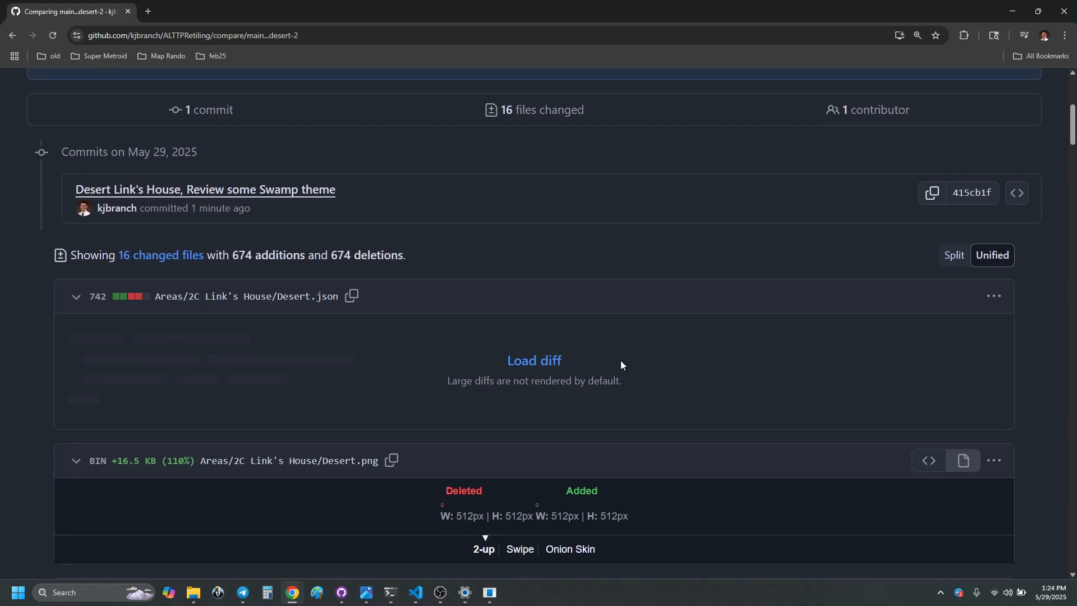
scroll(566, 300, down, 5)
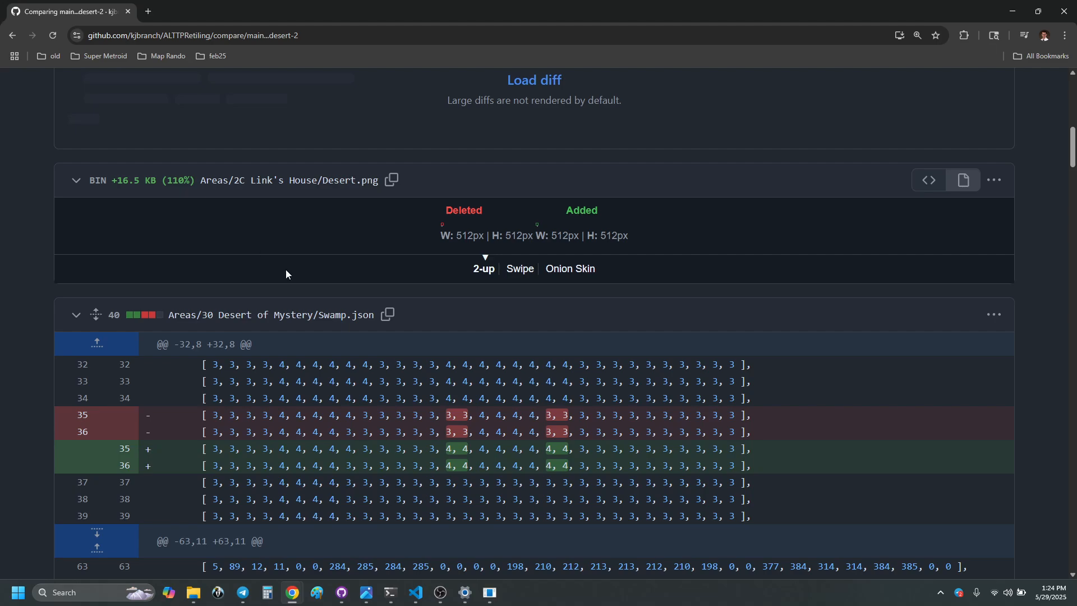
scroll(286, 270, up, 15)
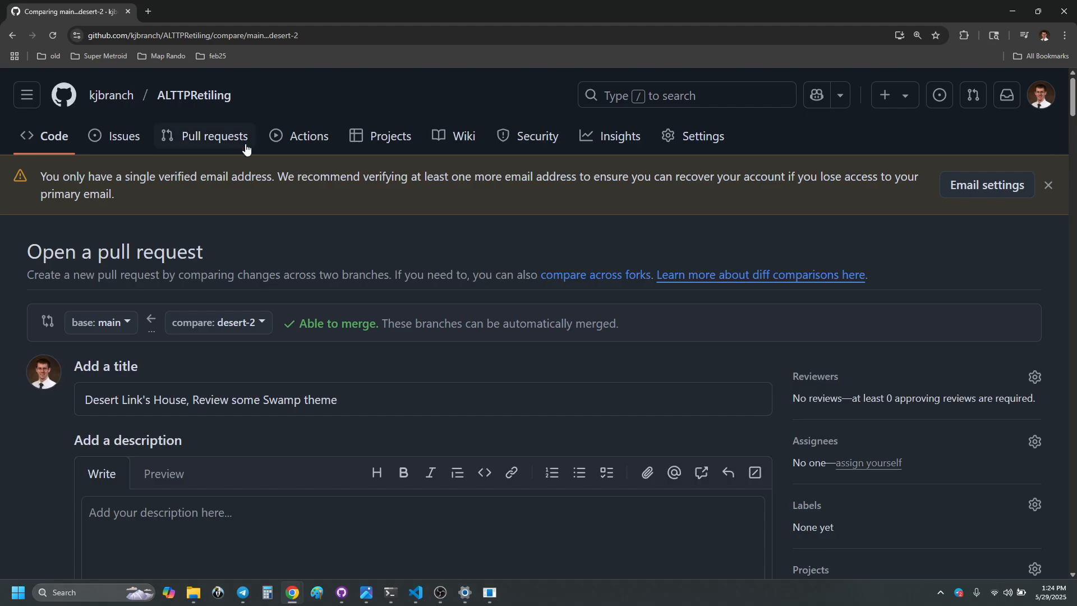
scroll(394, 245, down, 6)
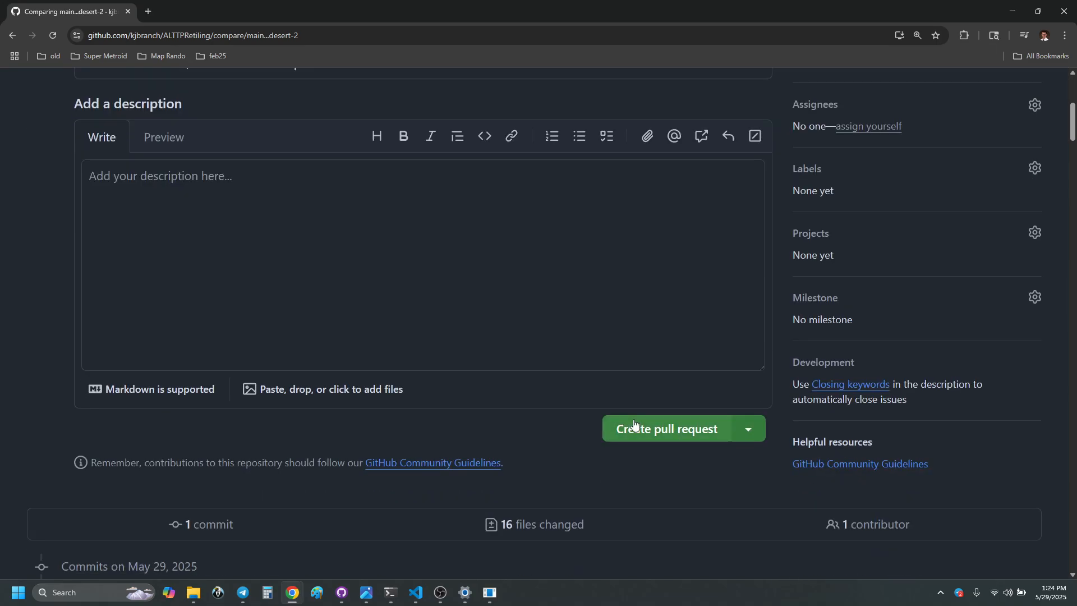
click(643, 429)
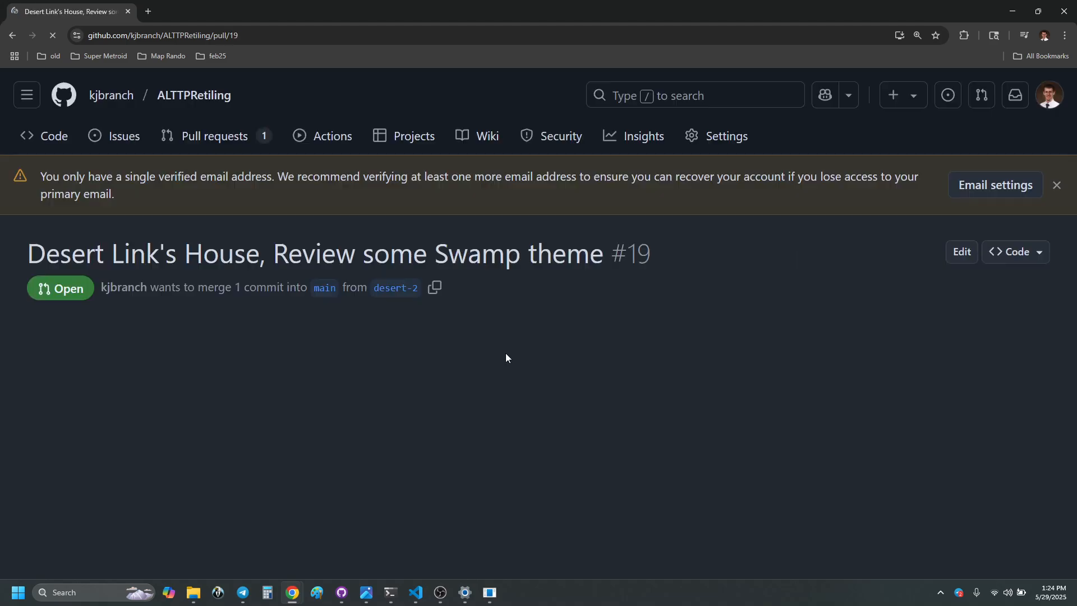
- Open the new pull request's changed files and switch the Link's House Desert.png comparison to Swipe
click(213, 136)
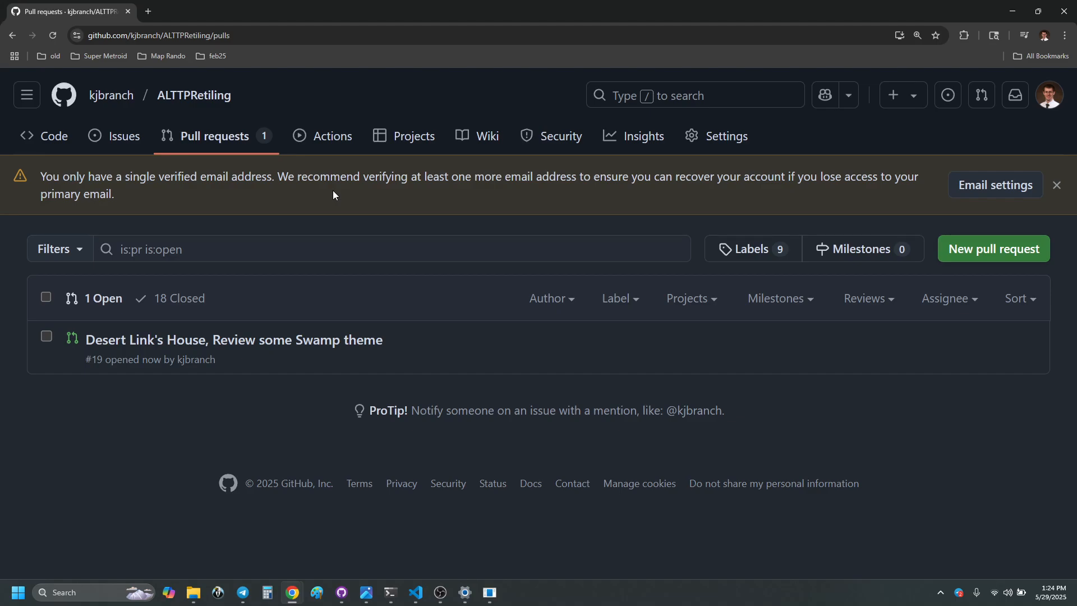
click(287, 340)
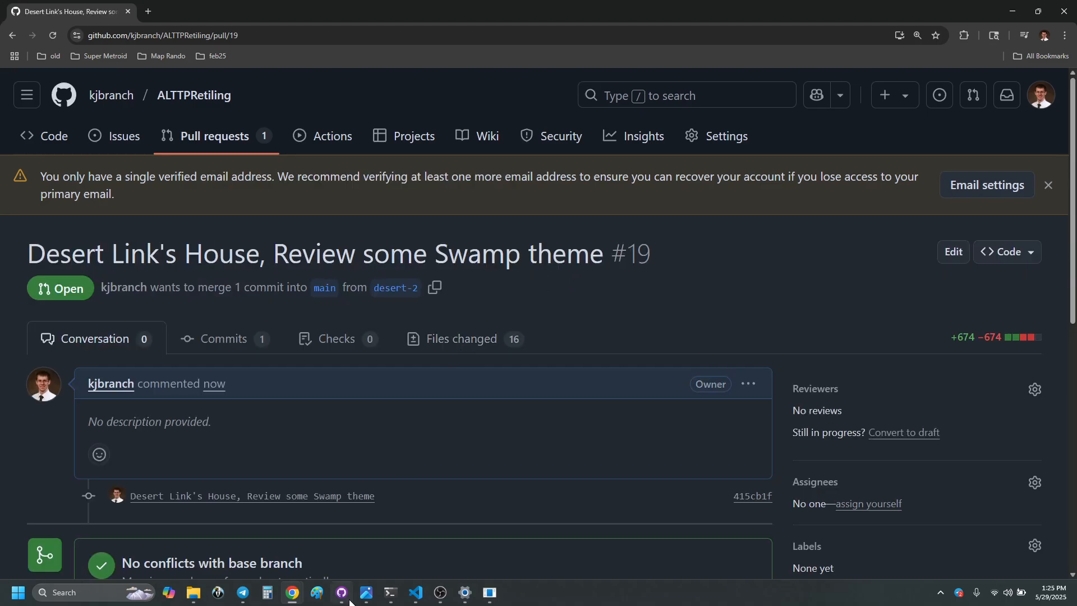
mouse_move(342, 593)
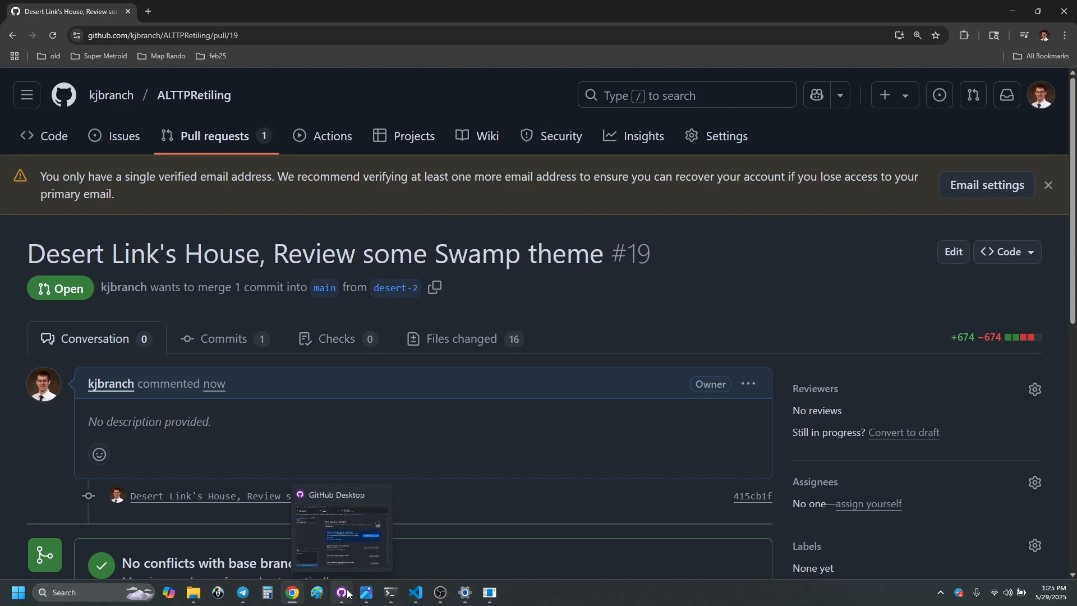
click(473, 340)
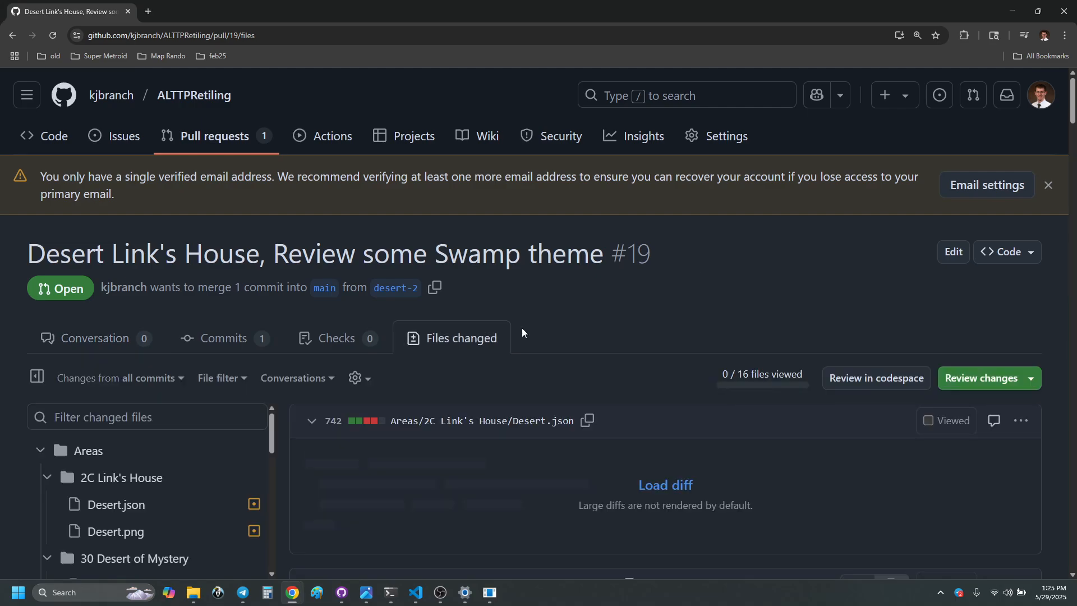
scroll(577, 317, down, 1)
scroll(577, 317, down, 2)
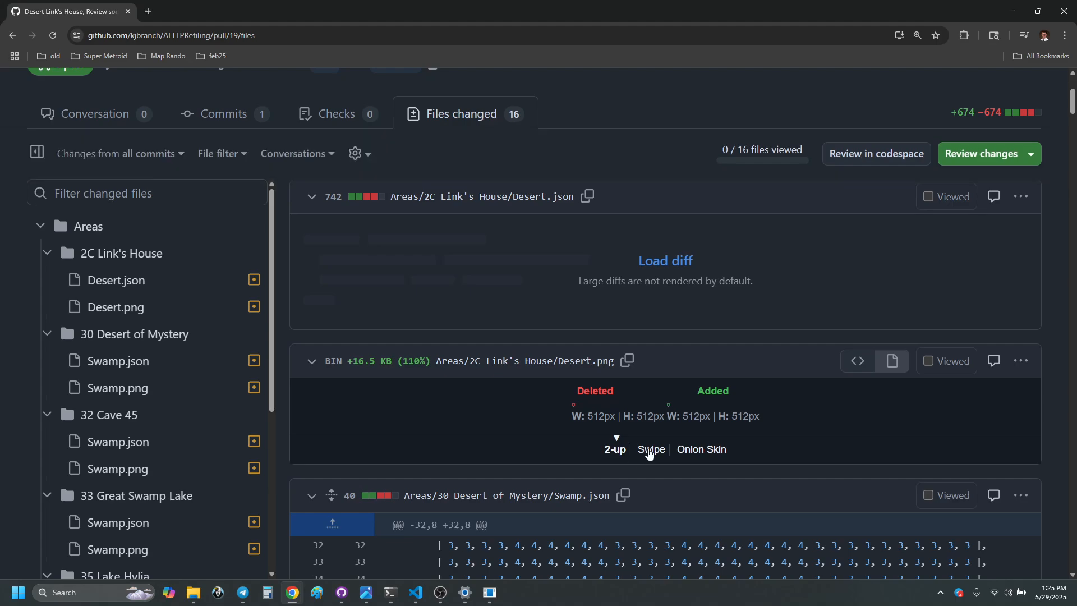
click(649, 449)
scroll(662, 387, up, 1)
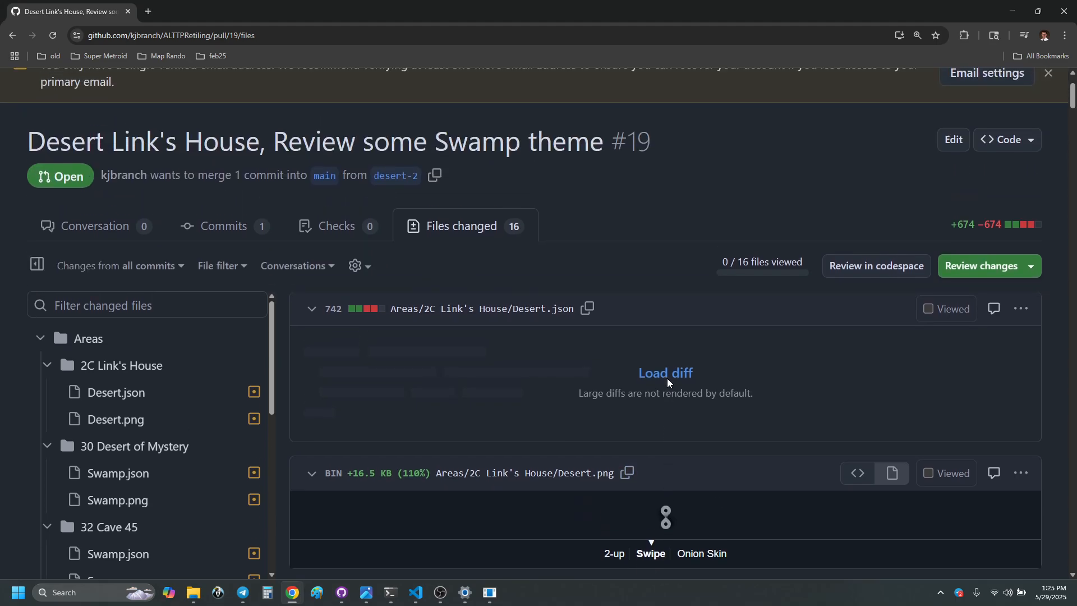
- View the full Desert.png file for 2C Link's House, look over the map image, and return to the changed files
scroll(668, 381, down, 3)
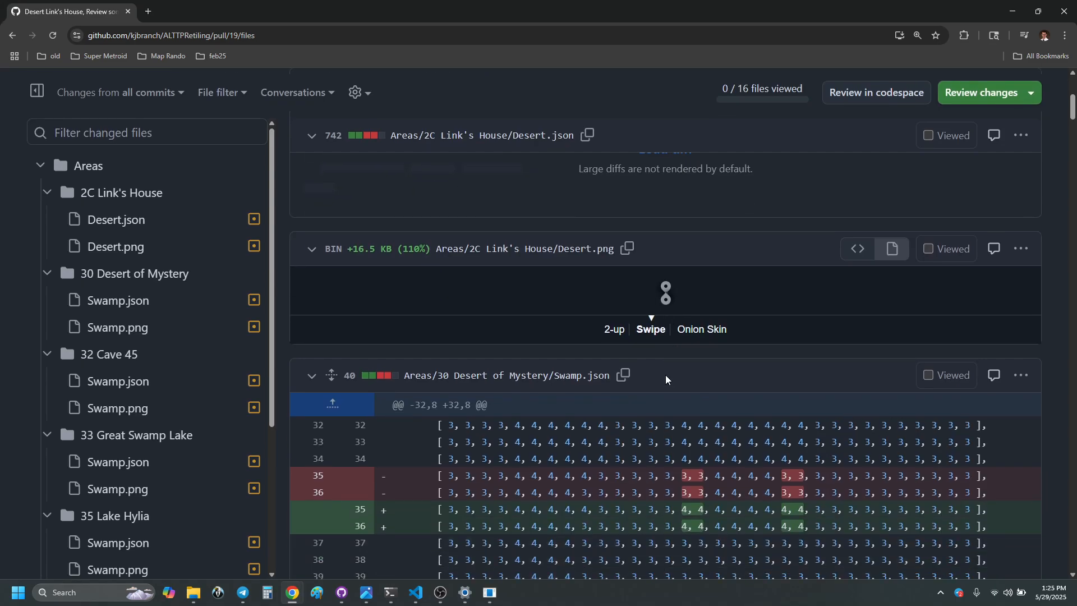
scroll(903, 472, up, 4)
scroll(1052, 388, down, 2)
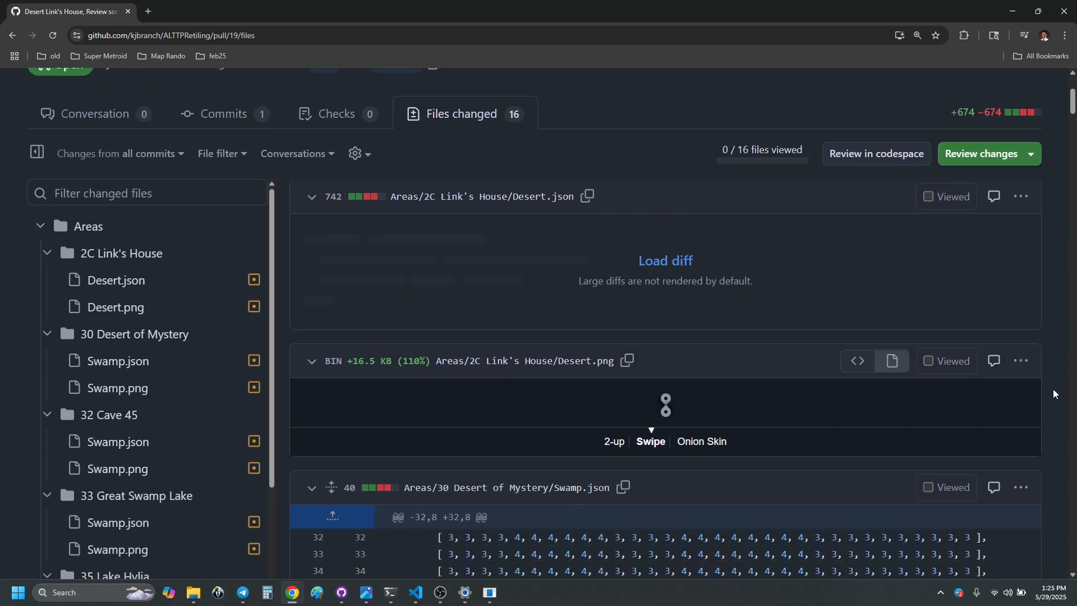
click(1021, 362)
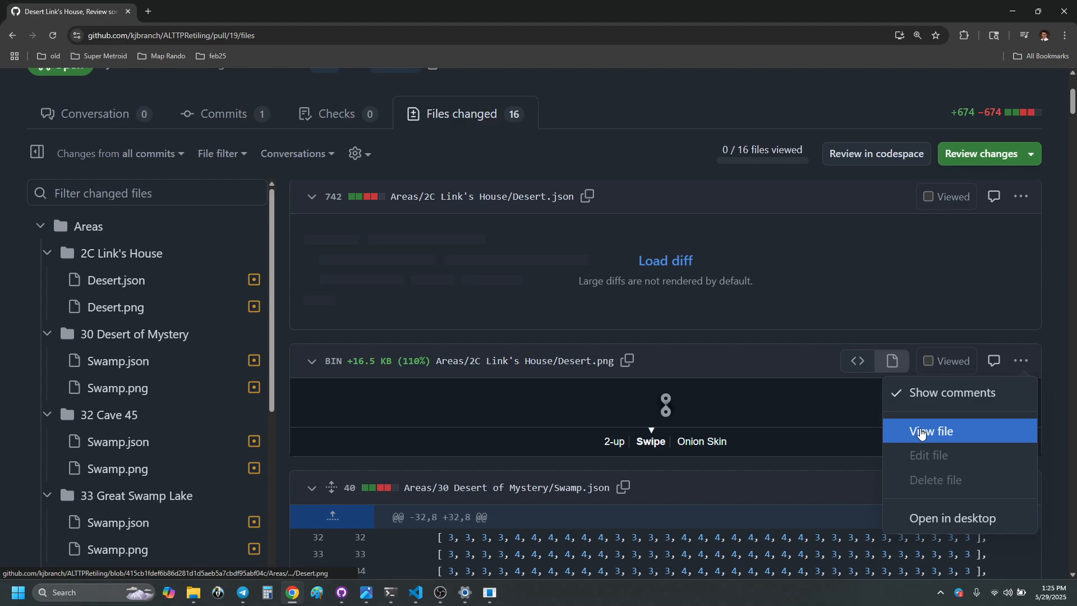
click(930, 431)
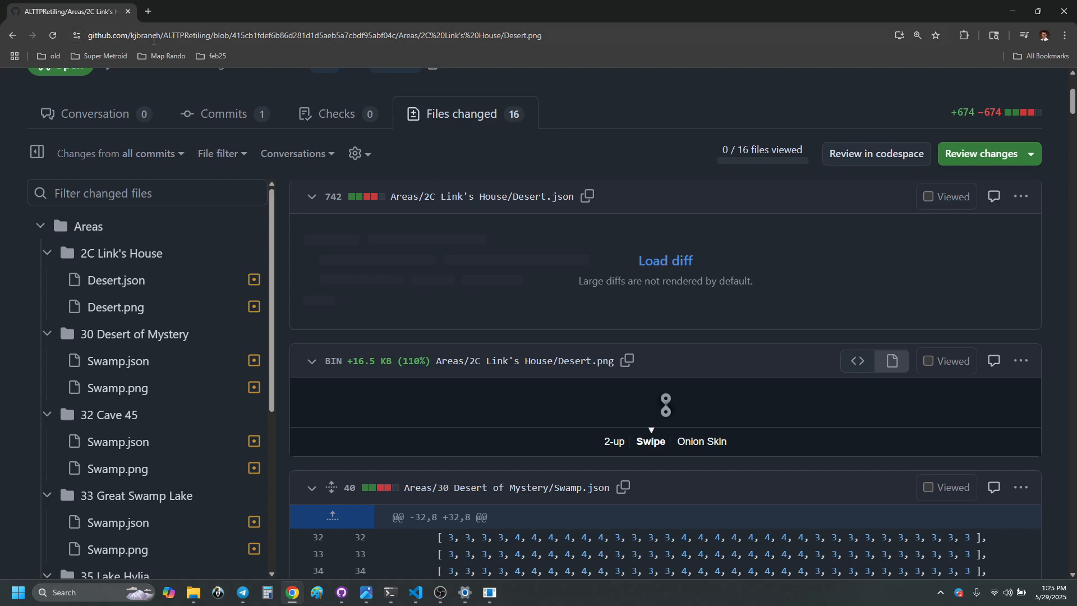
scroll(768, 344, down, 4)
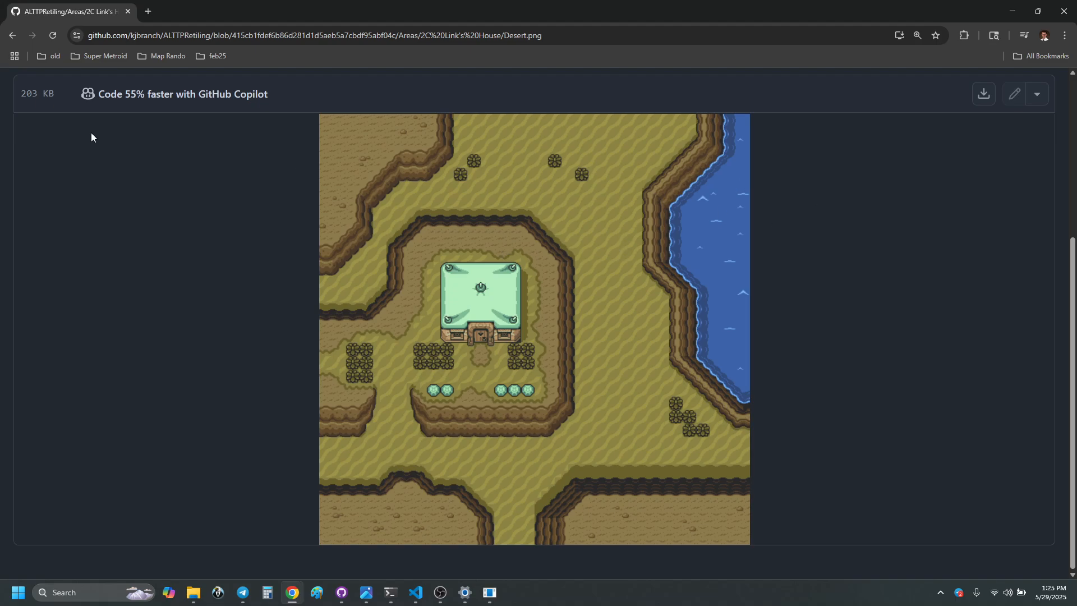
click(12, 36)
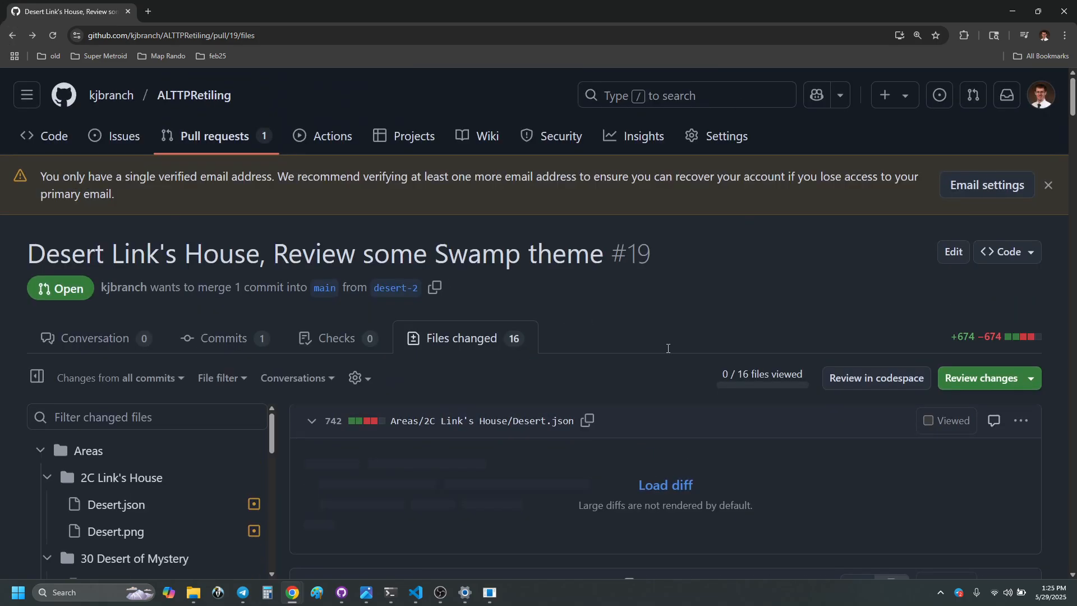
- View the full Swamp.png file for 30 Desert of Mystery, examine the whole map, and return to the changed files
scroll(667, 348, down, 3)
scroll(766, 371, down, 15)
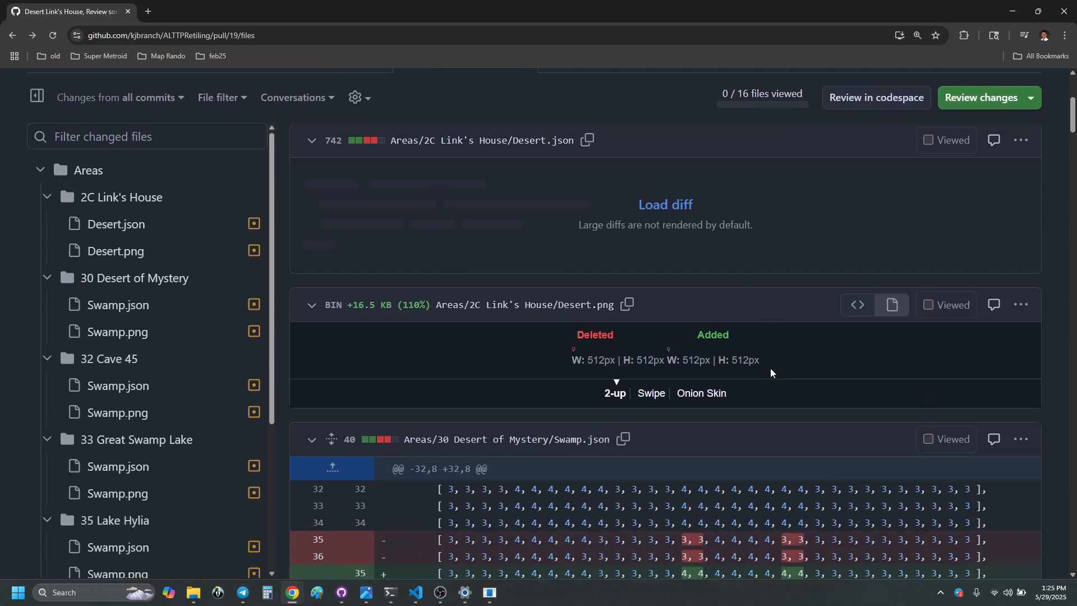
scroll(655, 328, down, 10)
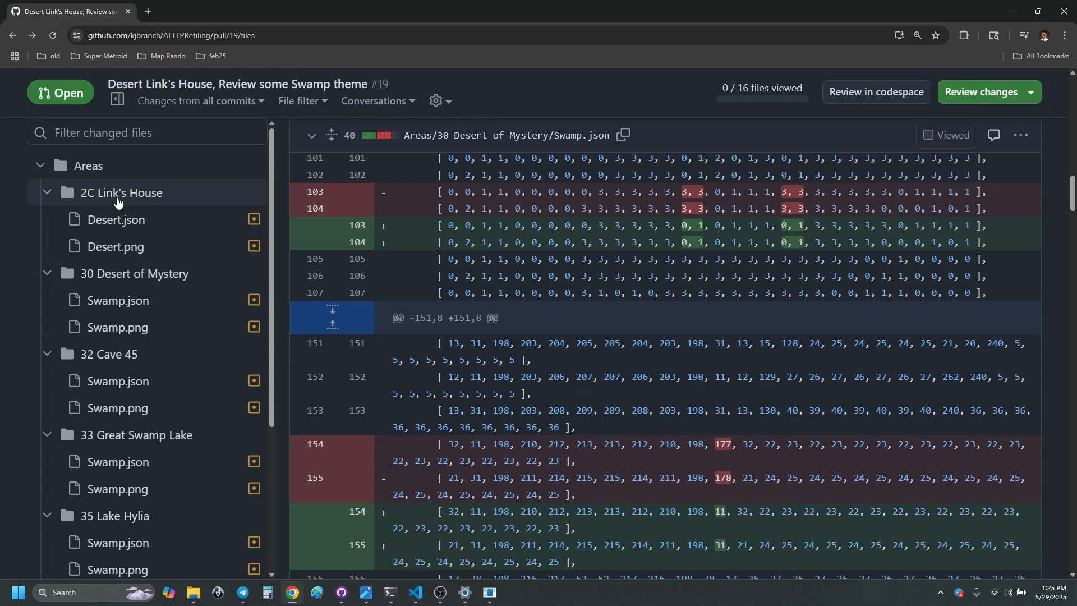
click(125, 331)
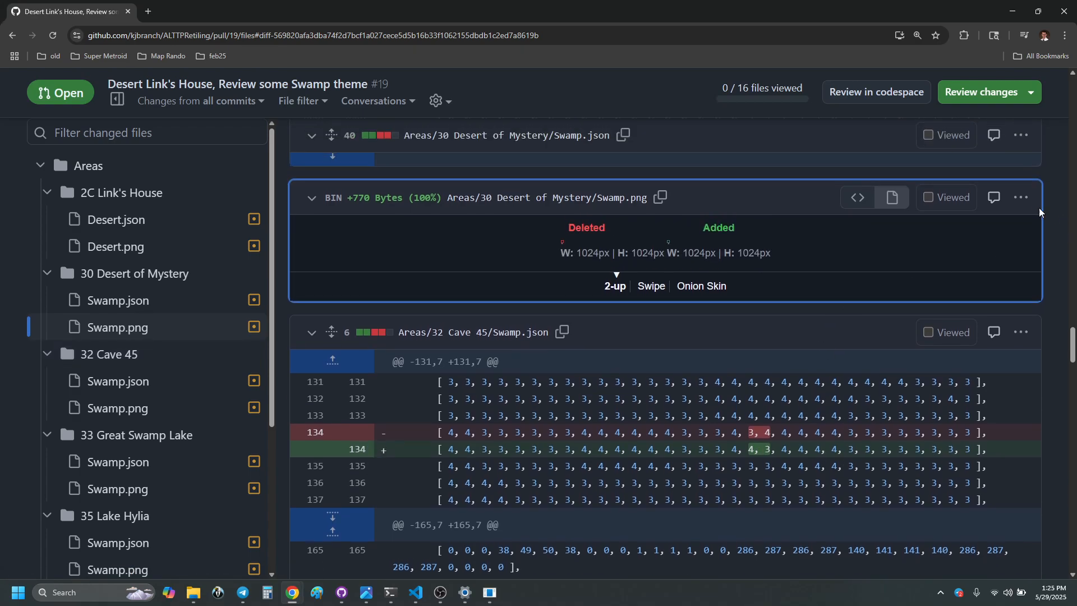
click(1018, 200)
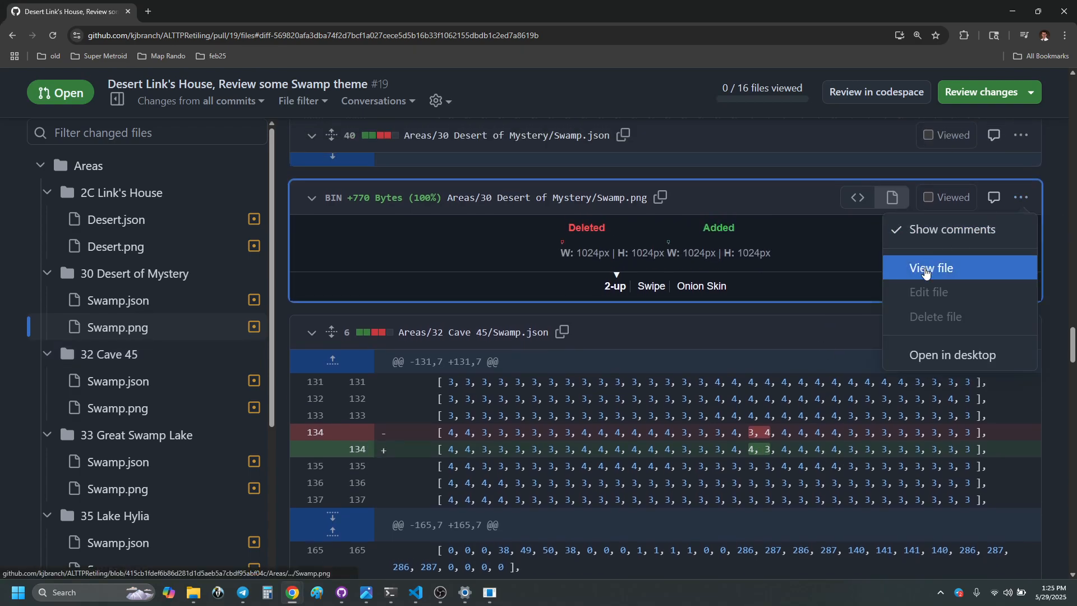
click(926, 271)
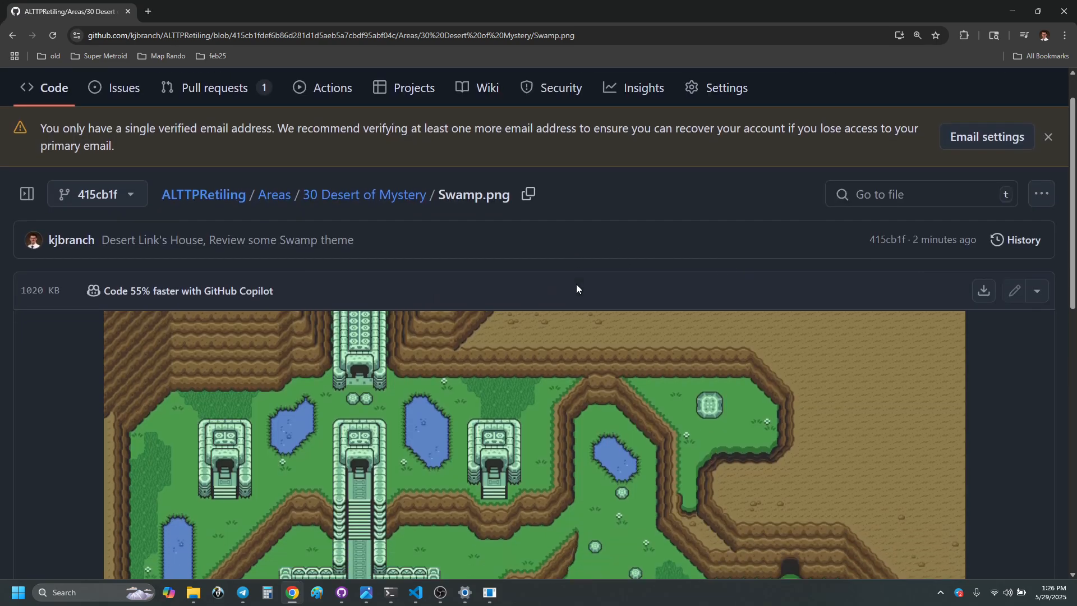
scroll(581, 286, down, 3)
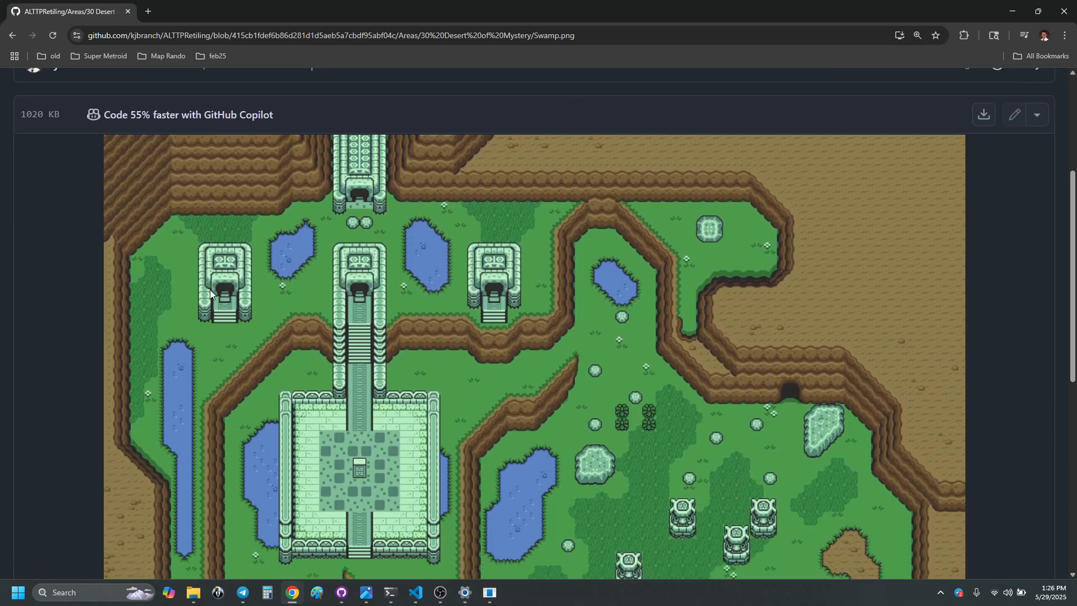
scroll(666, 457, down, 2)
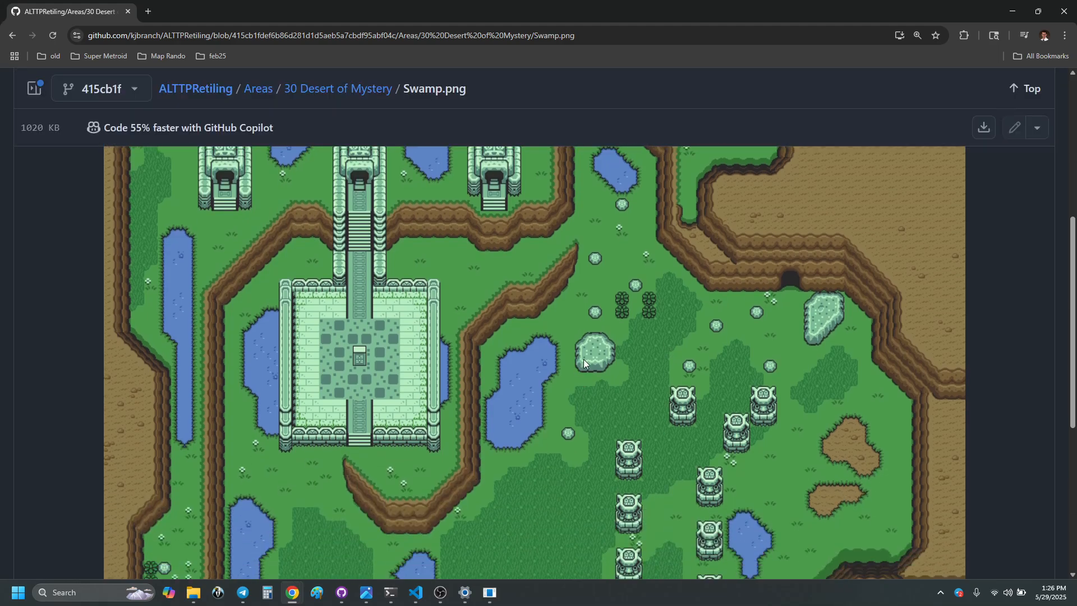
scroll(715, 432, down, 7)
scroll(716, 432, up, 10)
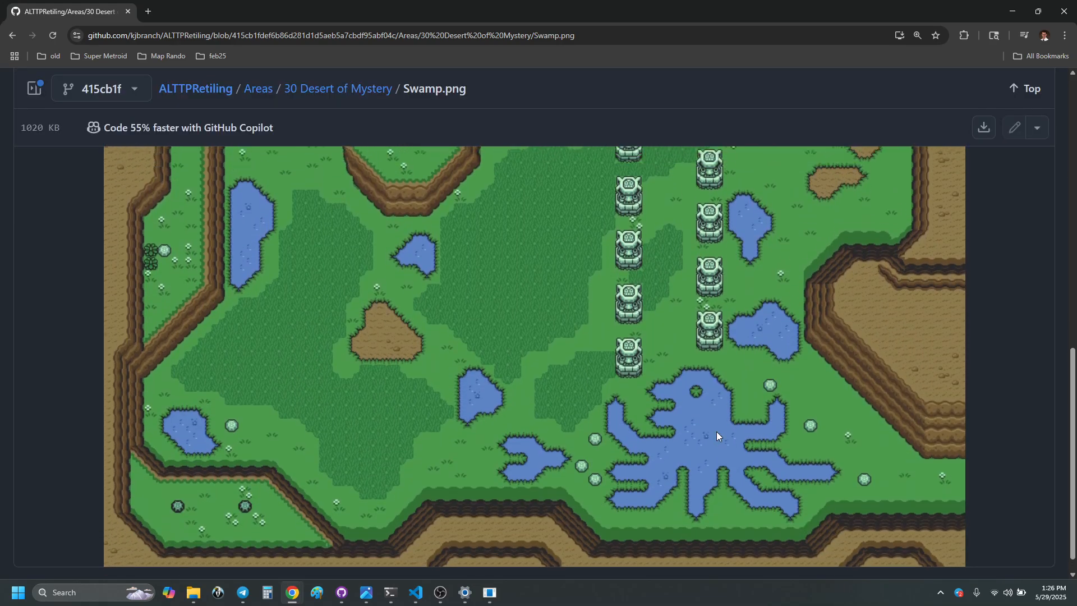
scroll(729, 356, up, 4)
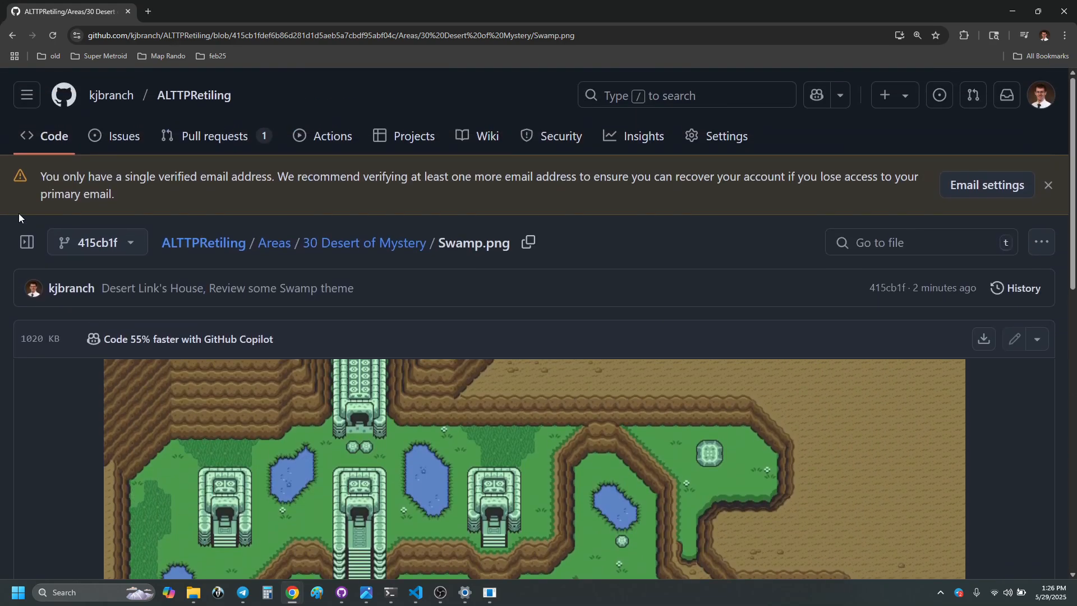
click(12, 36)
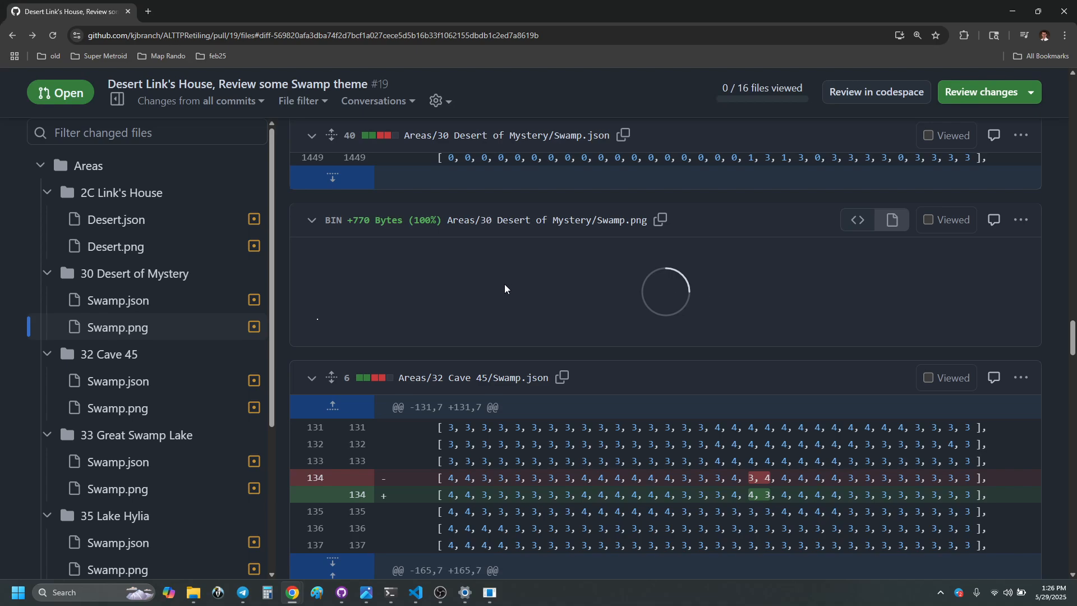
- View the full Swamp.png file for 32 Cave 45 and examine the ledges and terrain across the map
scroll(146, 401, down, 1)
click(130, 354)
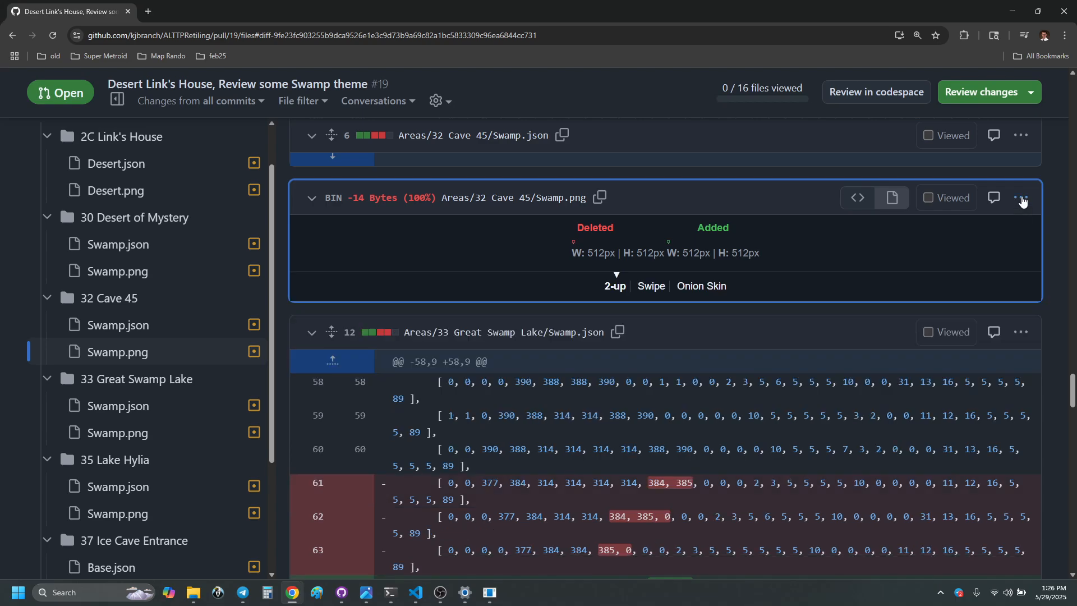
click(1021, 199)
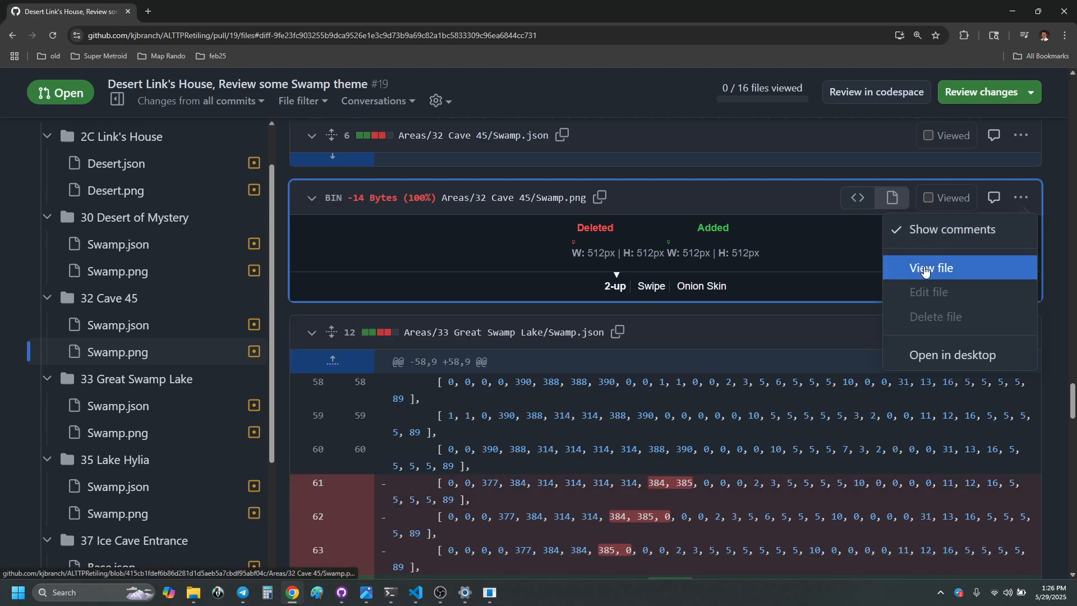
click(925, 270)
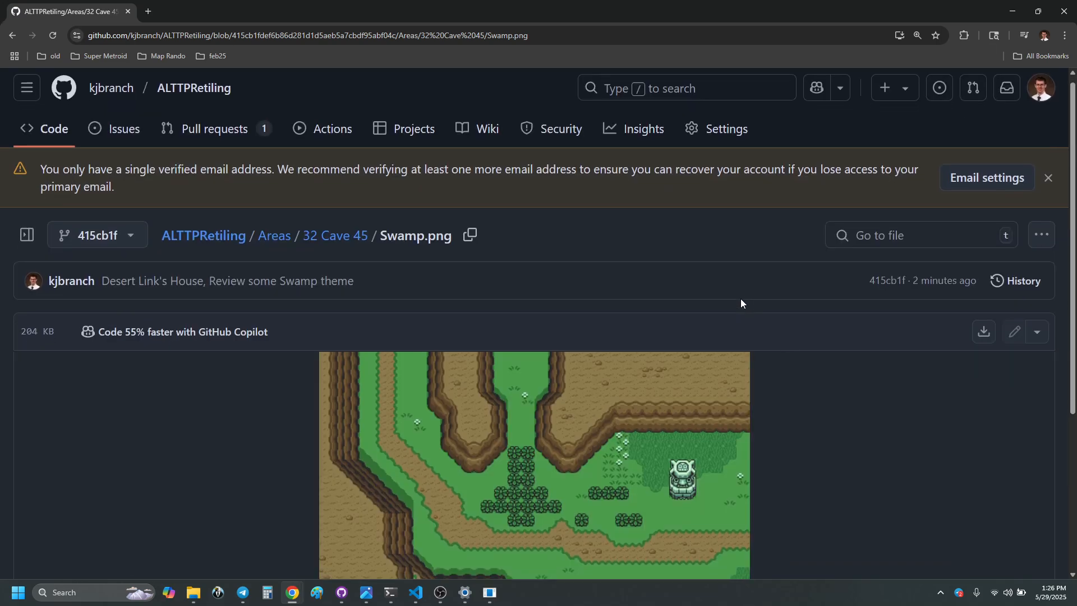
scroll(751, 307, down, 4)
scroll(659, 332, up, 1)
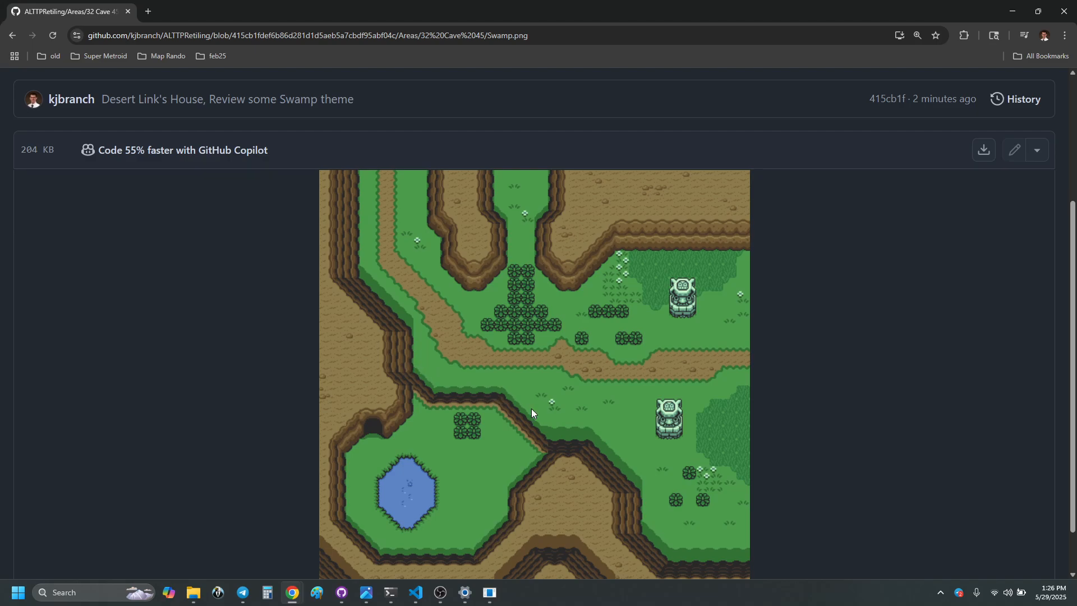
scroll(566, 416, down, 1)
scroll(566, 412, up, 1)
scroll(566, 411, down, 1)
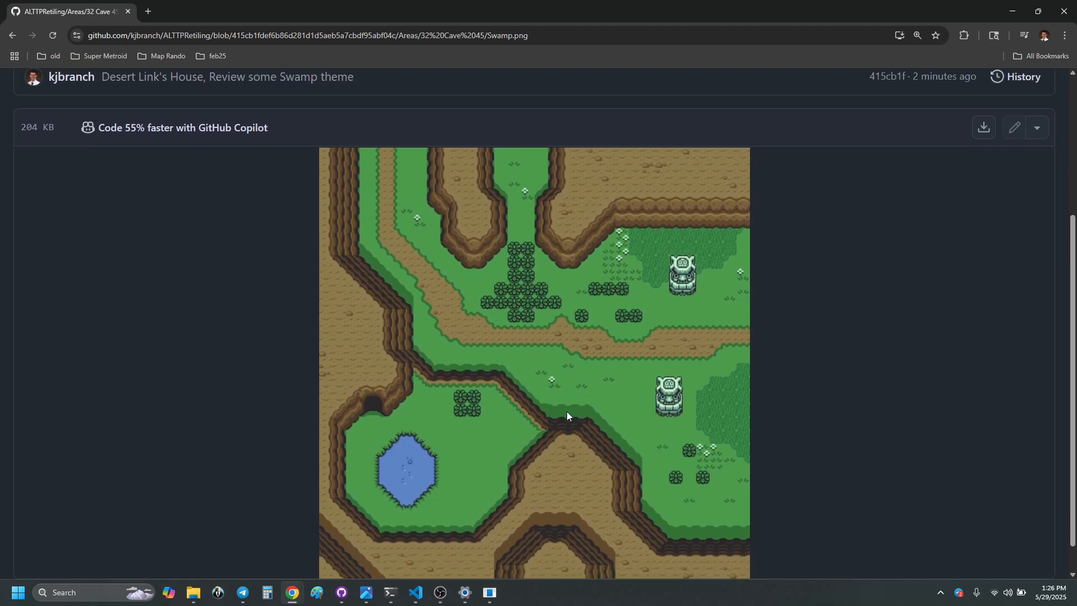
scroll(567, 412, up, 2)
scroll(572, 413, down, 2)
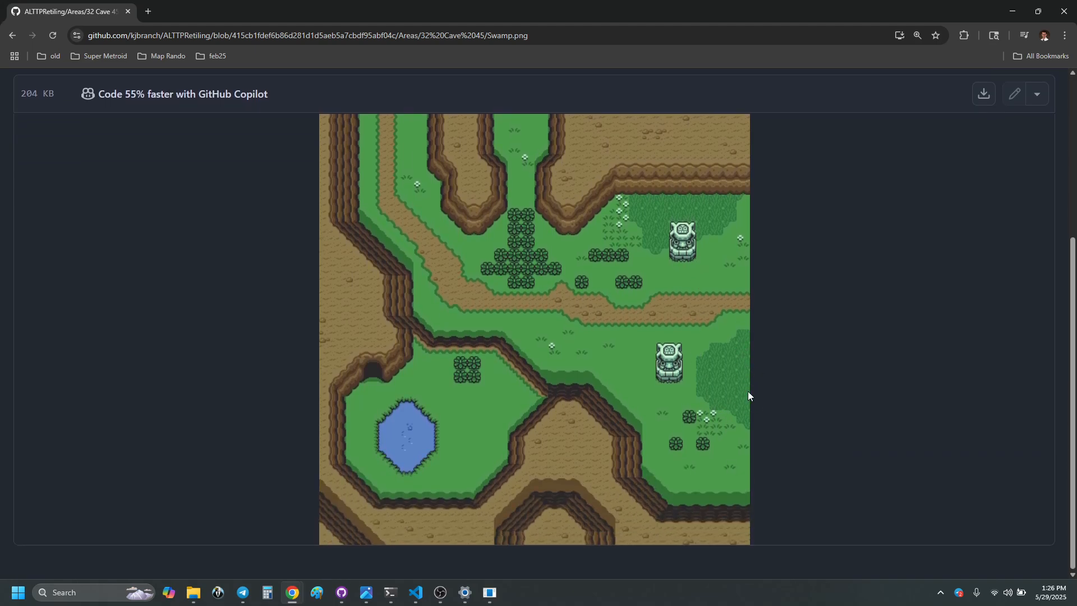
- Switch to Z3 Overworld Editor, inspect the Swamp theme of 32 Cave 45 and 33 Great Swamp Lake, and minimize the editor
click(490, 592)
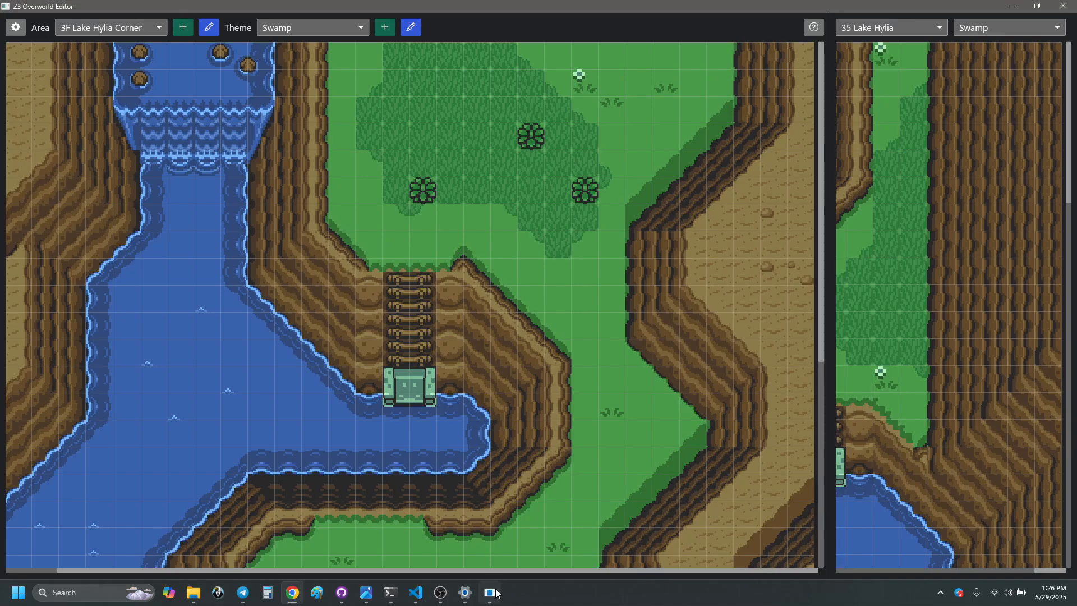
click(138, 33)
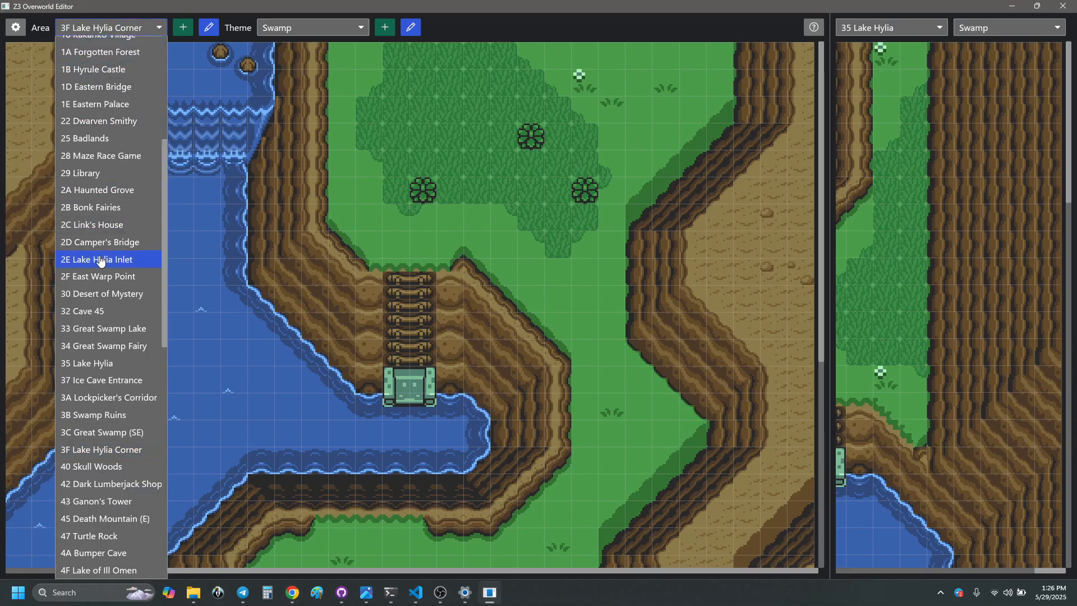
click(100, 311)
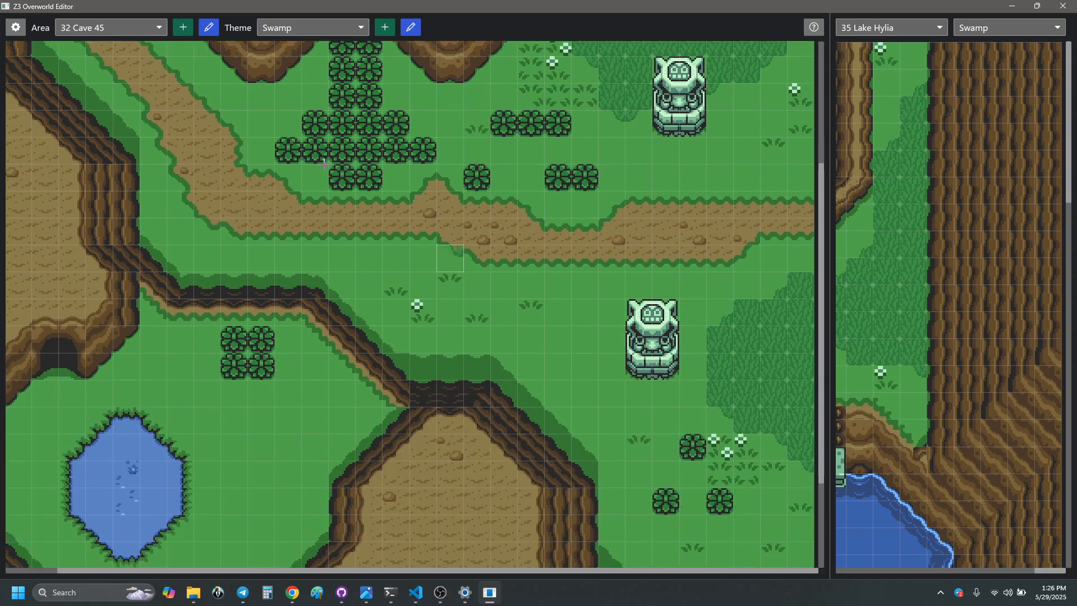
click(104, 34)
click(109, 33)
scroll(110, 32, down, 1)
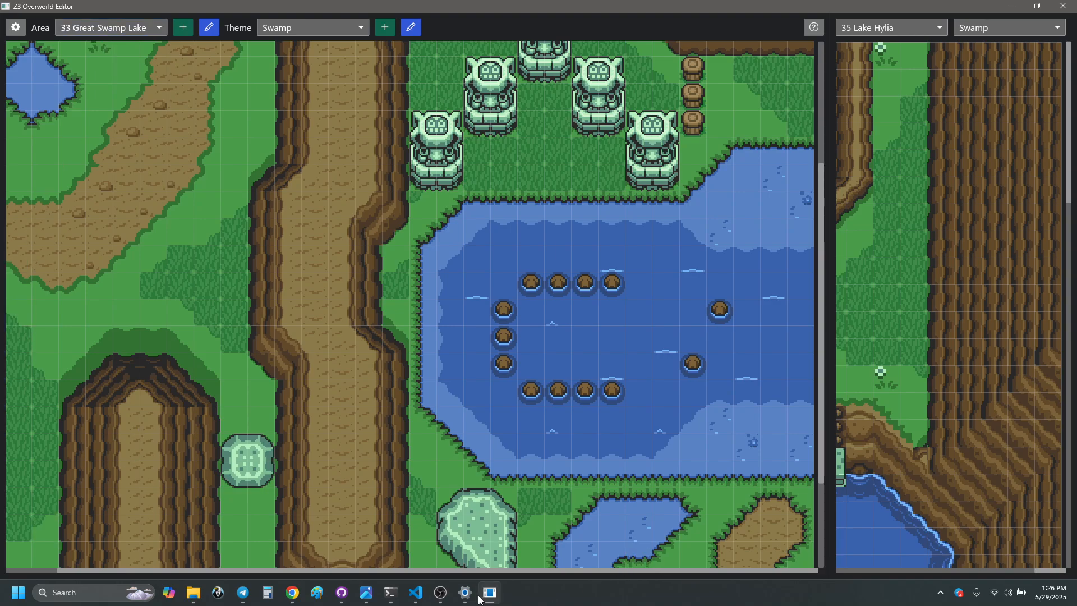
click(1012, 9)
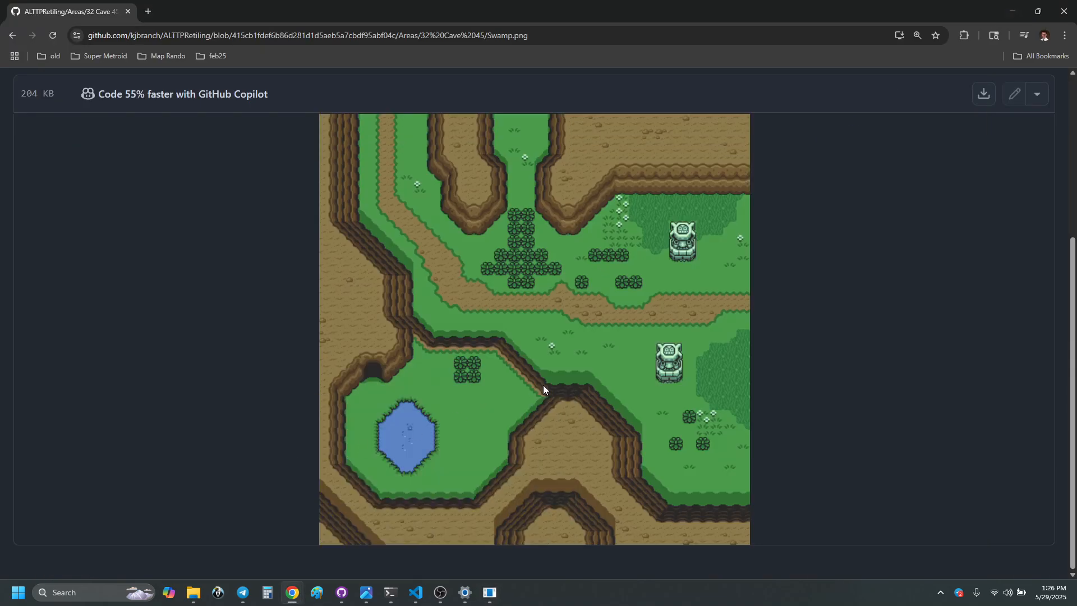
- Return to the pull request's changed files and open the full Swamp.png file for 35 Lake Hylia
click(14, 36)
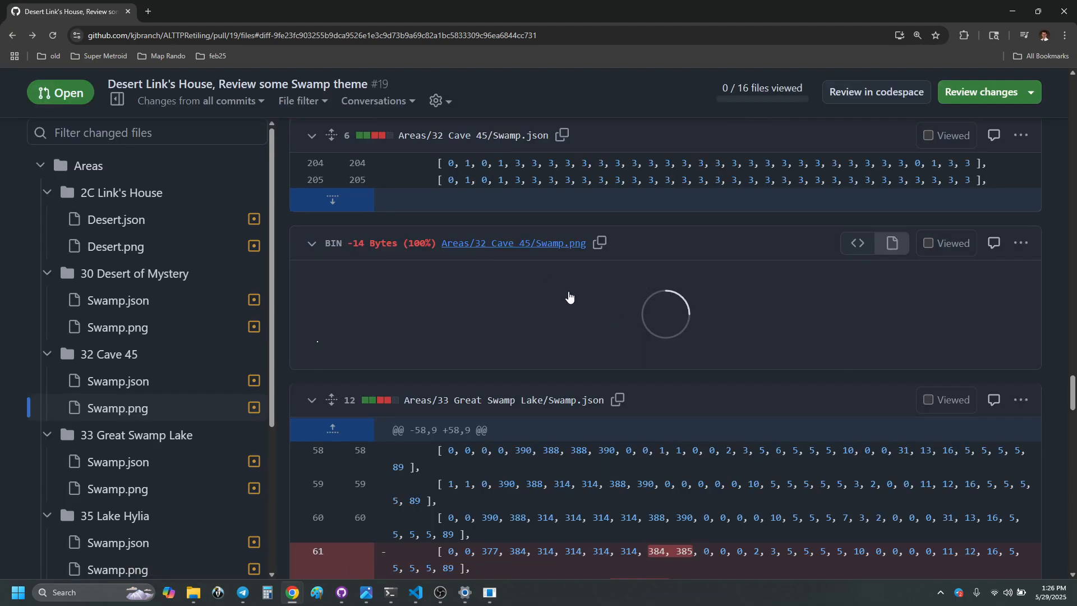
scroll(157, 401, down, 3)
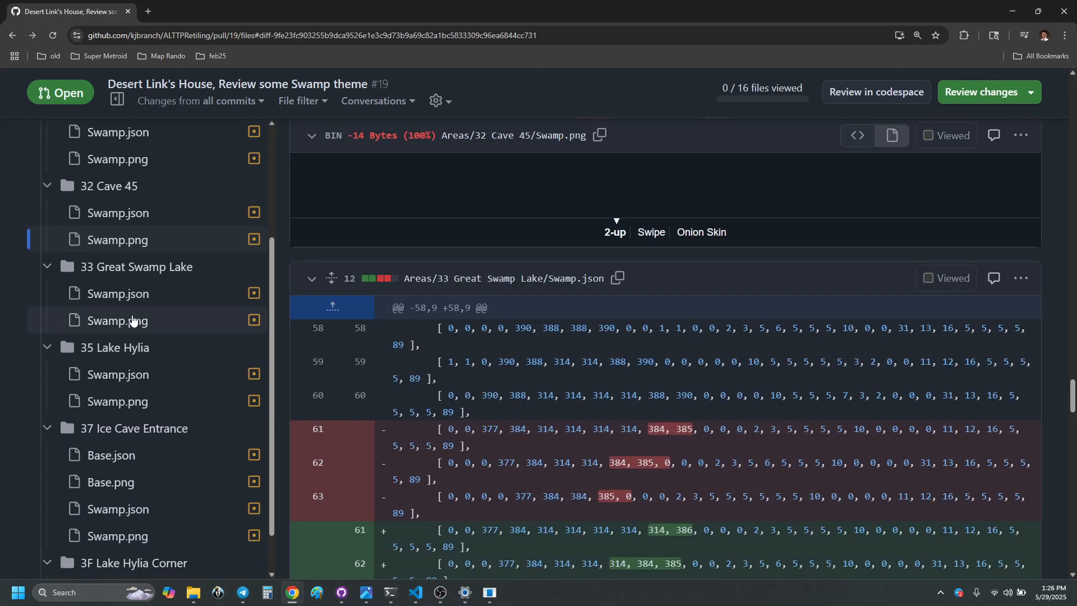
click(133, 320)
scroll(889, 342, down, 3)
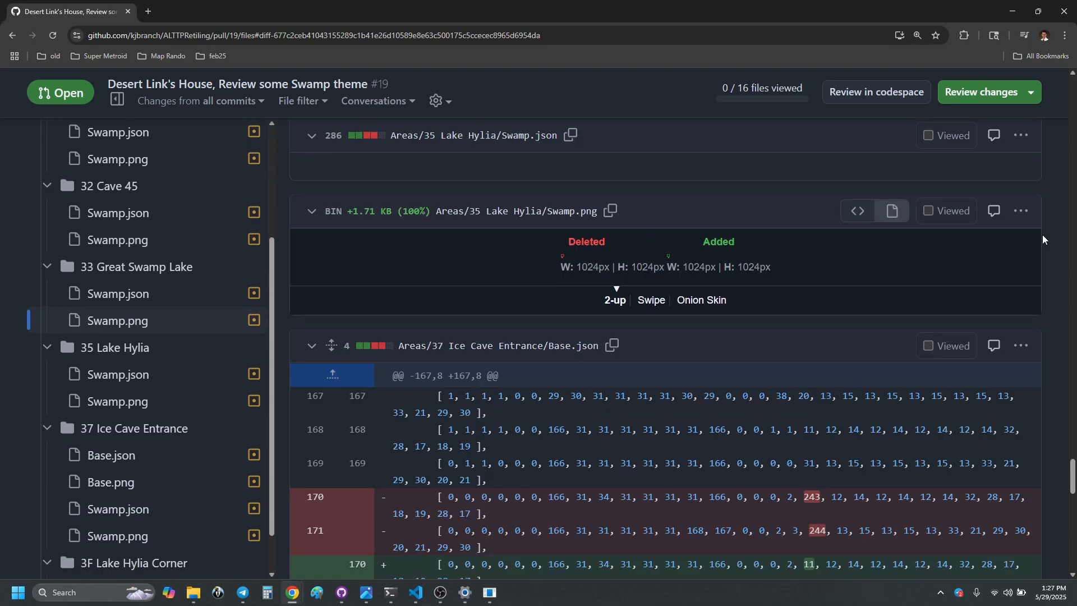
click(1020, 211)
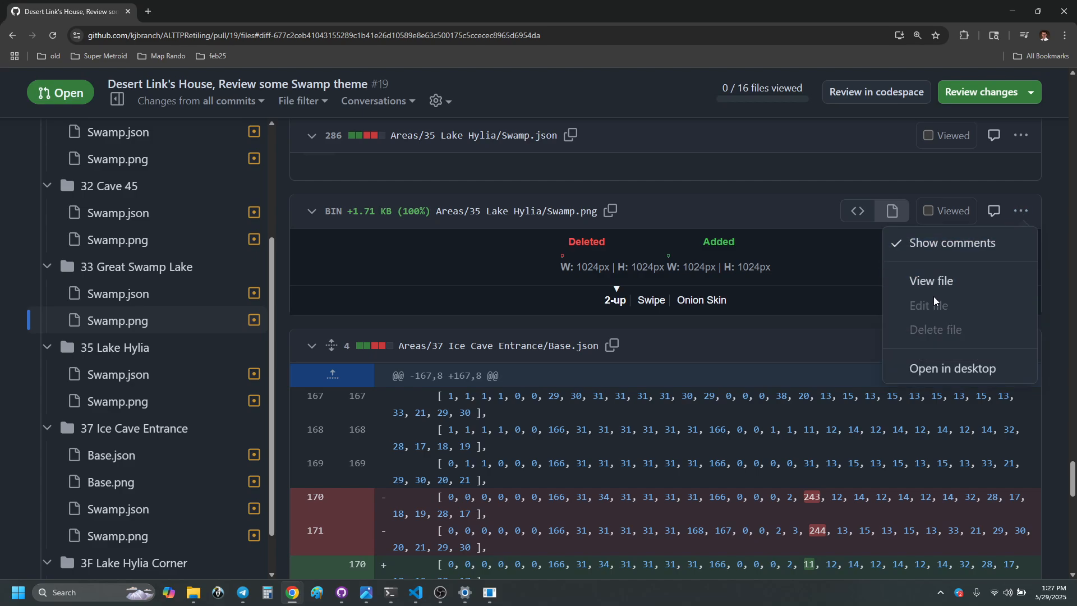
click(938, 281)
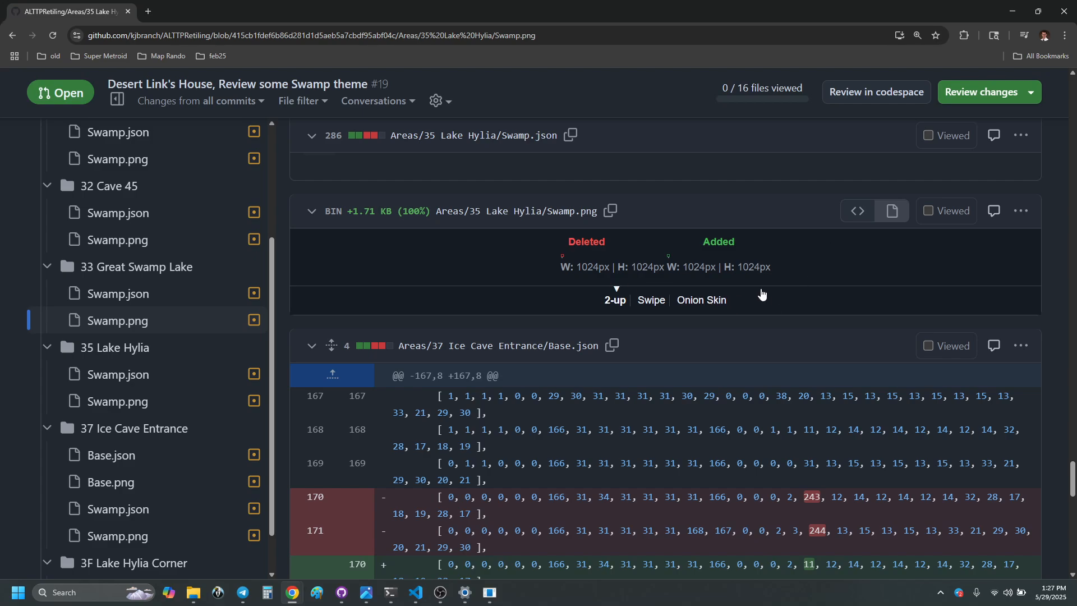
- Examine the shoreline, islands and cliffs across the whole 35 Lake Hylia Swamp map, and return to the changed files
scroll(867, 285, down, 3)
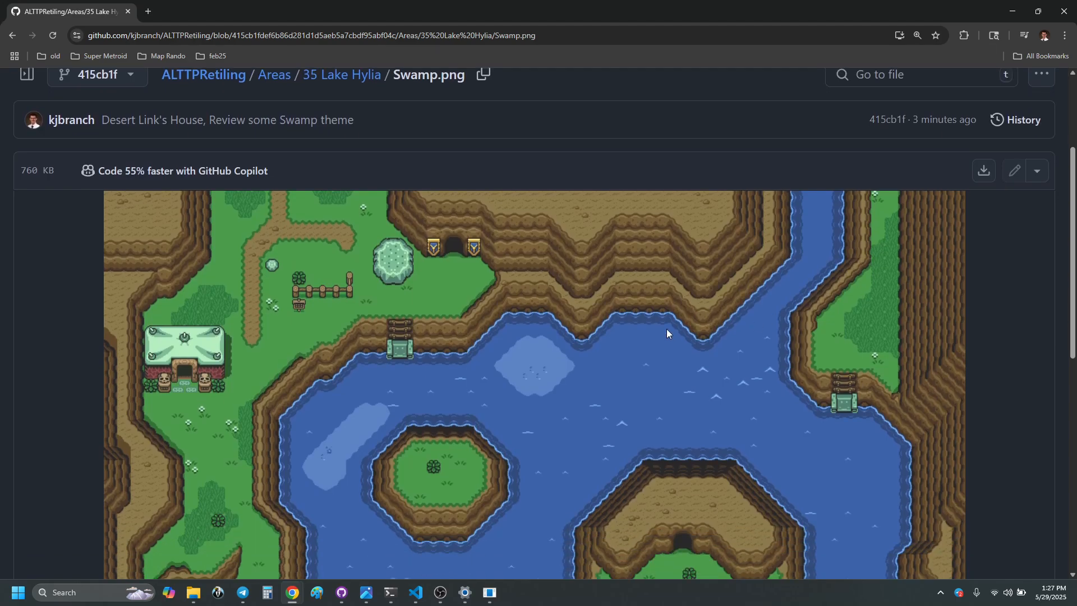
scroll(614, 322, down, 3)
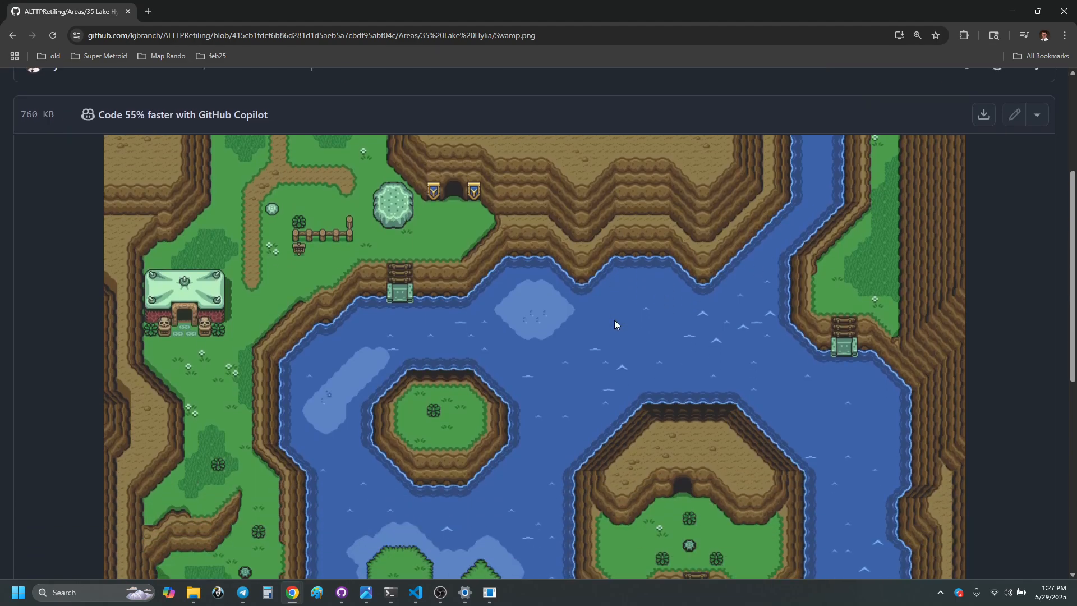
scroll(614, 322, down, 2)
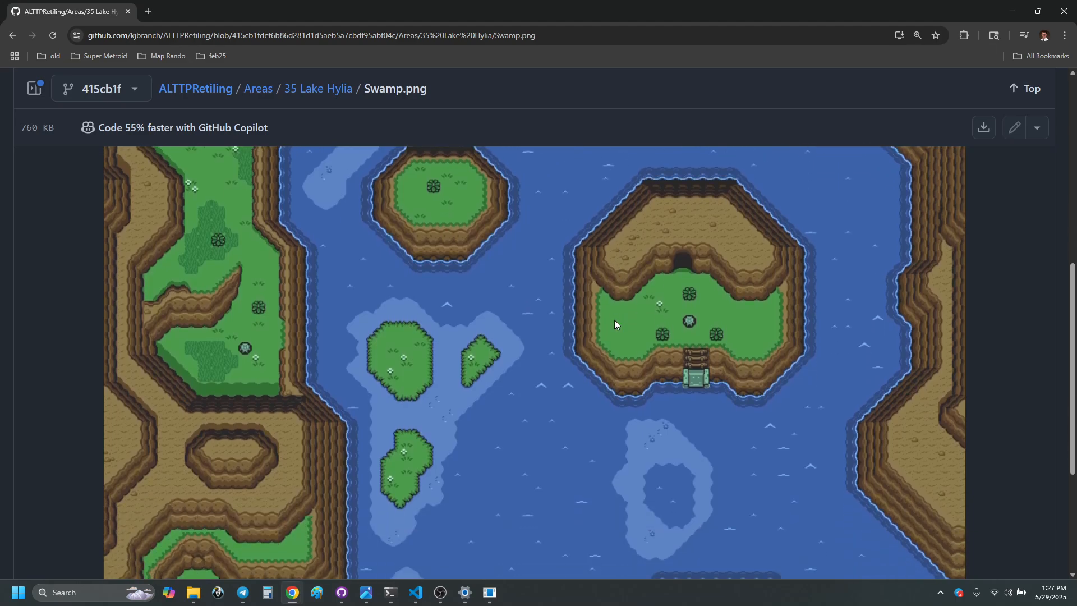
scroll(614, 322, up, 3)
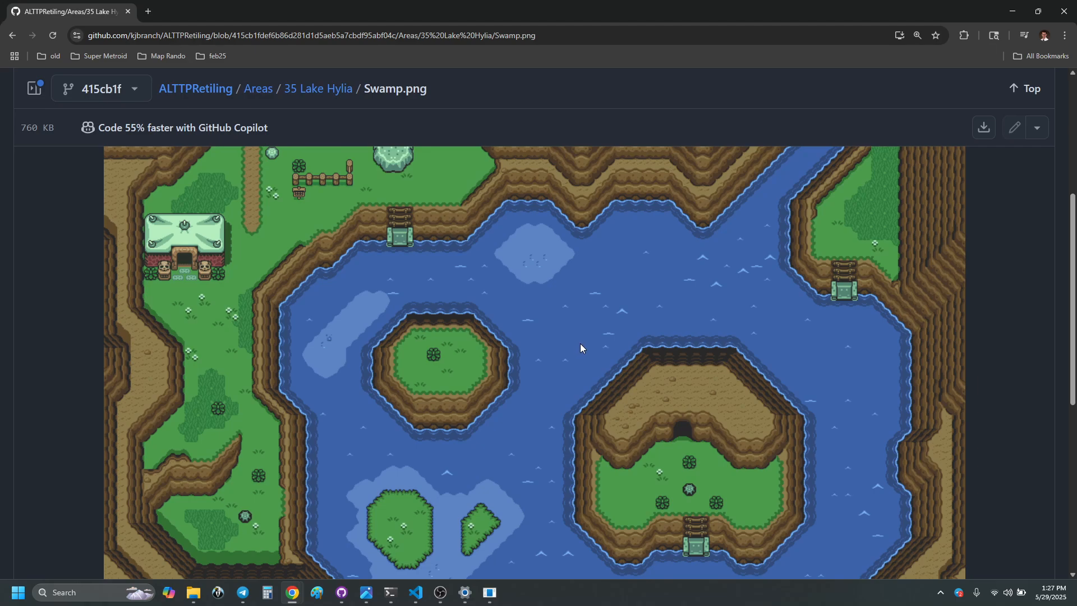
scroll(799, 355, down, 7)
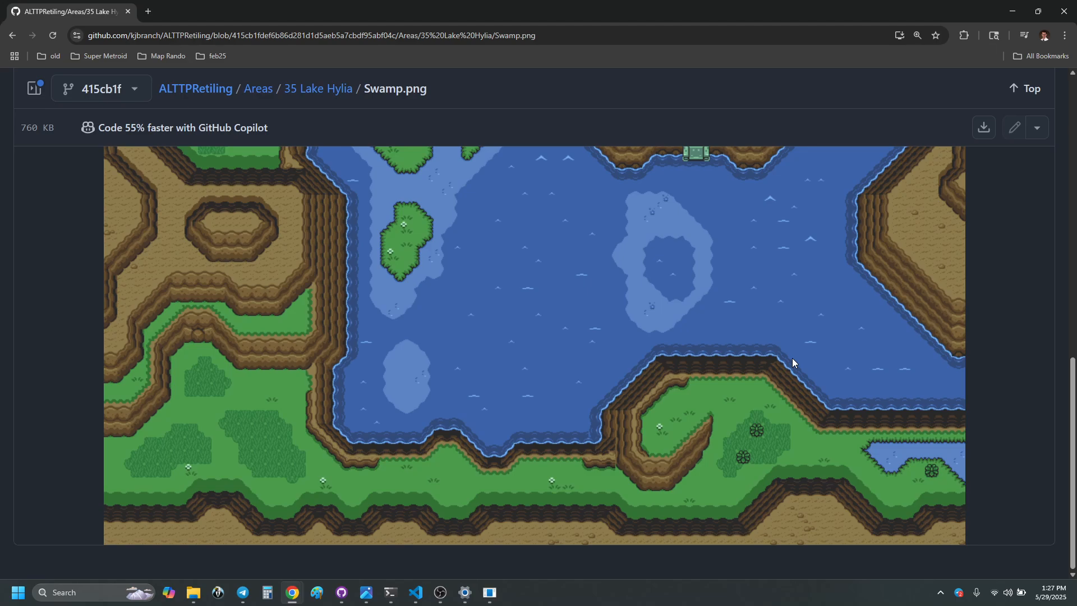
scroll(791, 362, up, 2)
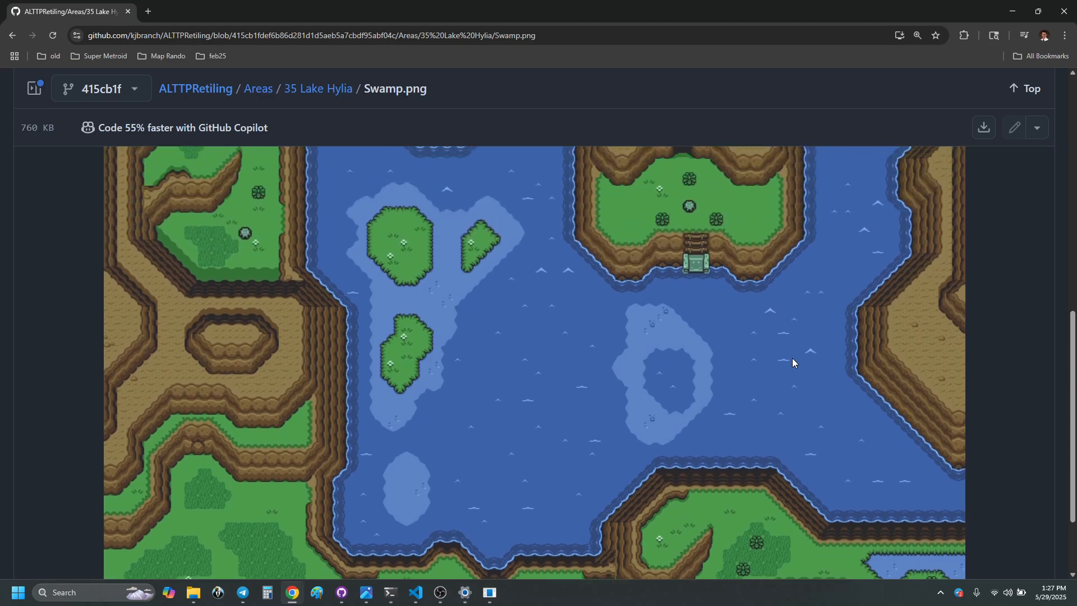
scroll(792, 362, down, 2)
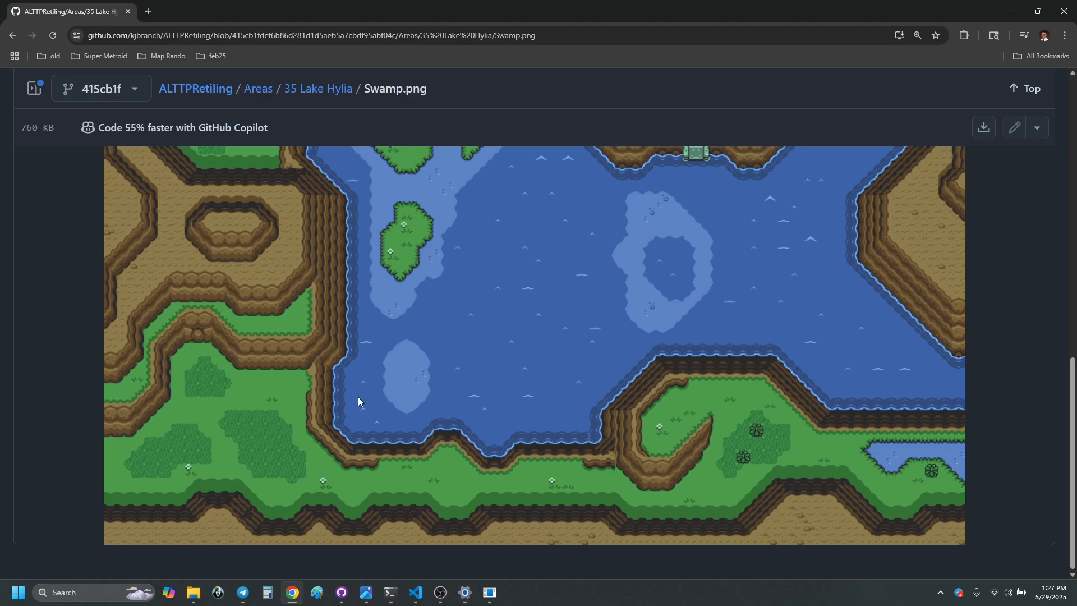
scroll(769, 248, up, 12)
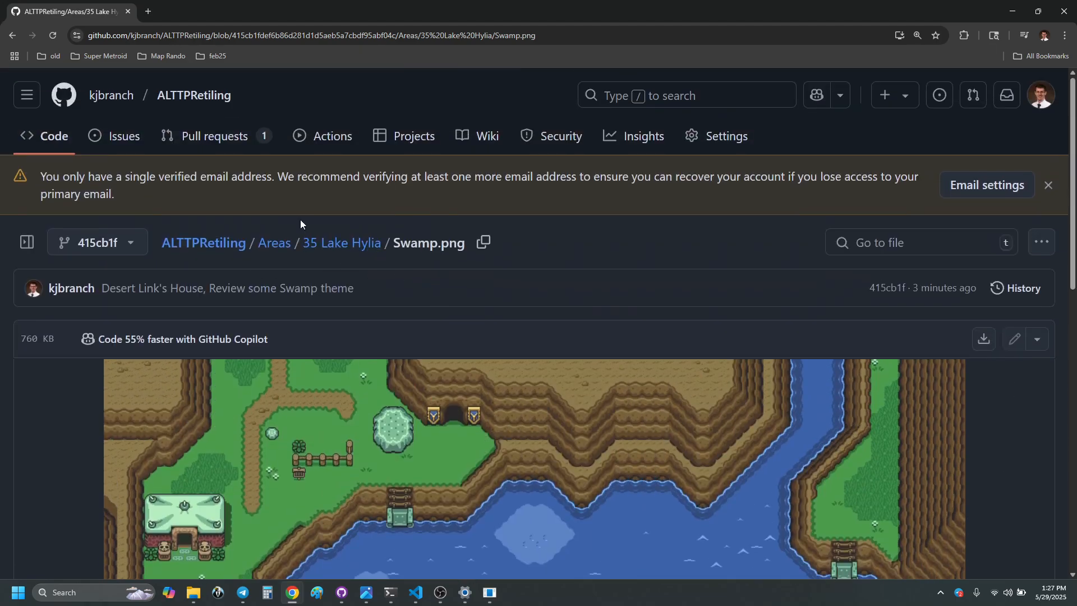
click(12, 35)
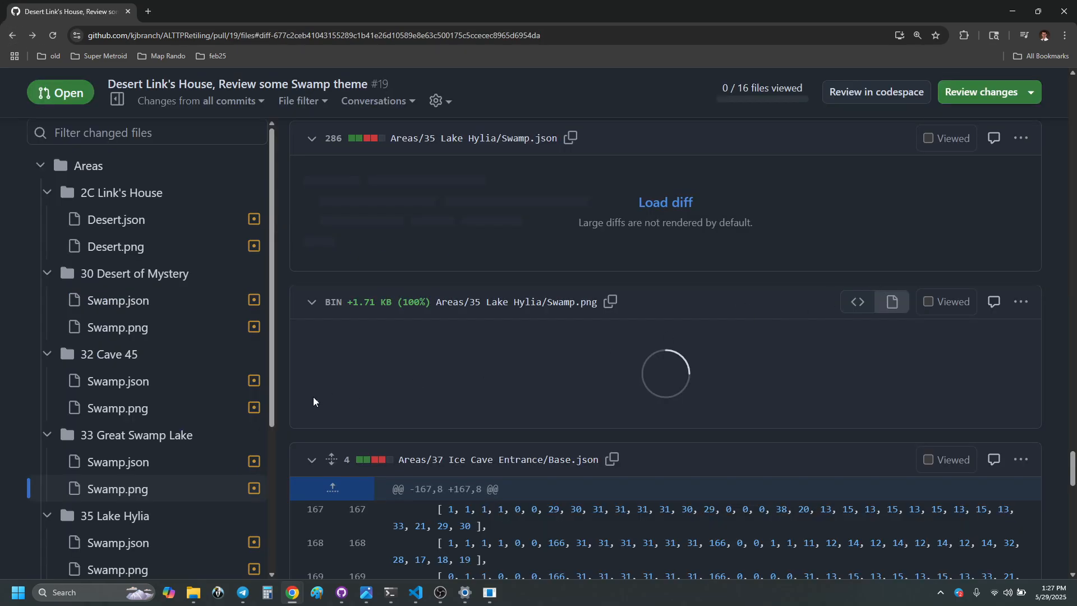
- Reopen the full Swamp.png file for 35 Lake Hylia, glance at it, and go back to the changed files
scroll(138, 393, down, 4)
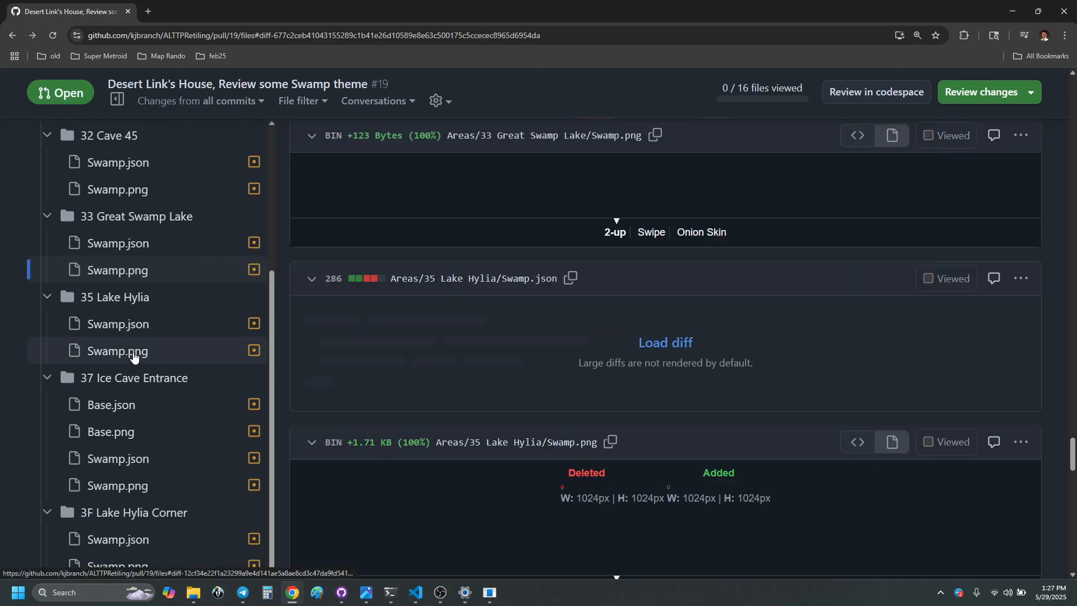
click(133, 353)
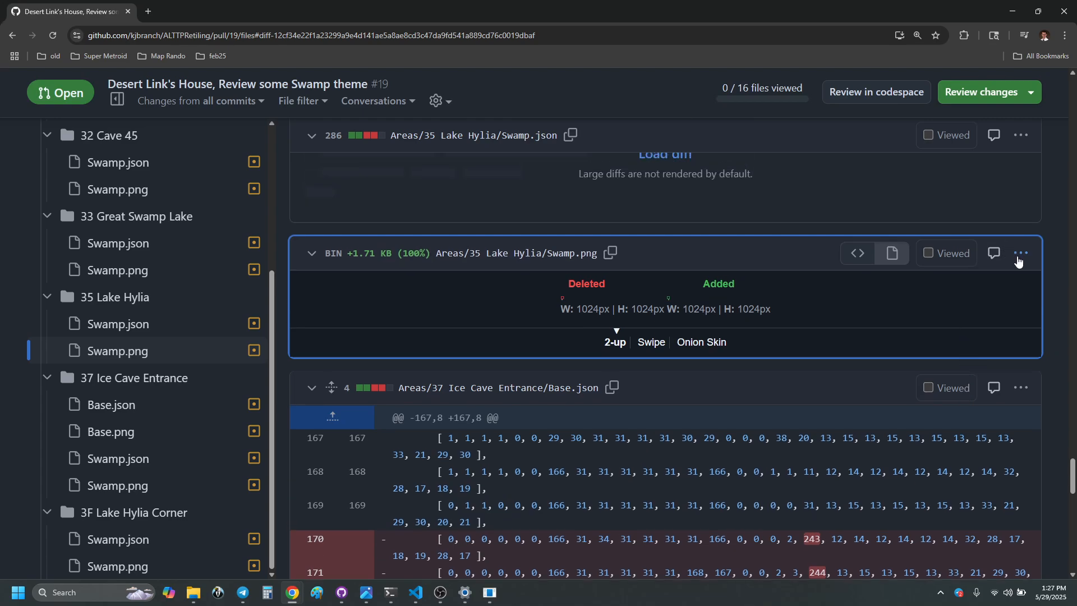
click(1021, 253)
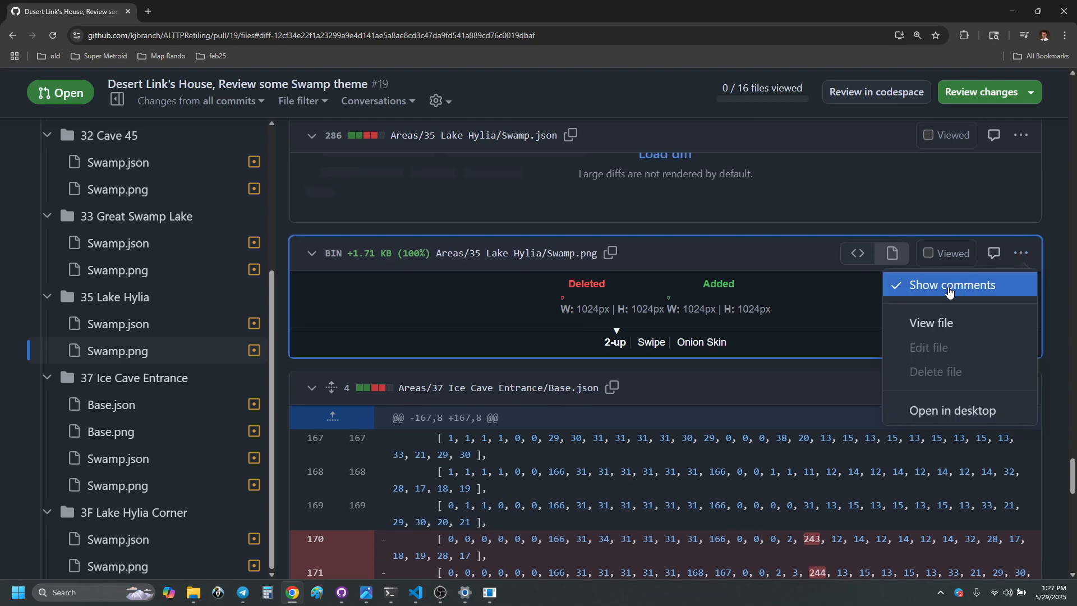
click(942, 331)
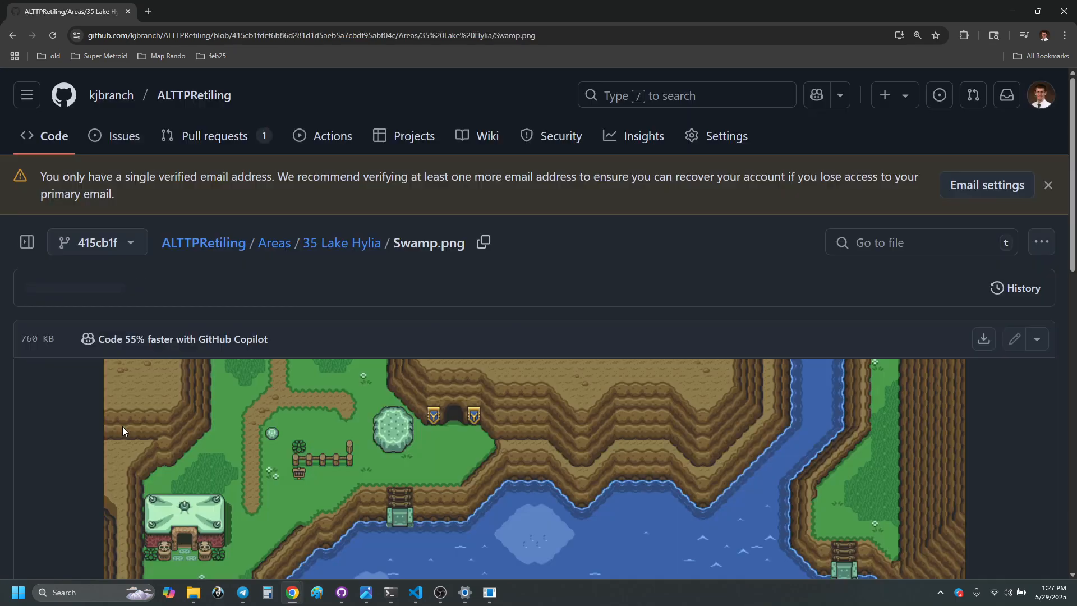
click(11, 34)
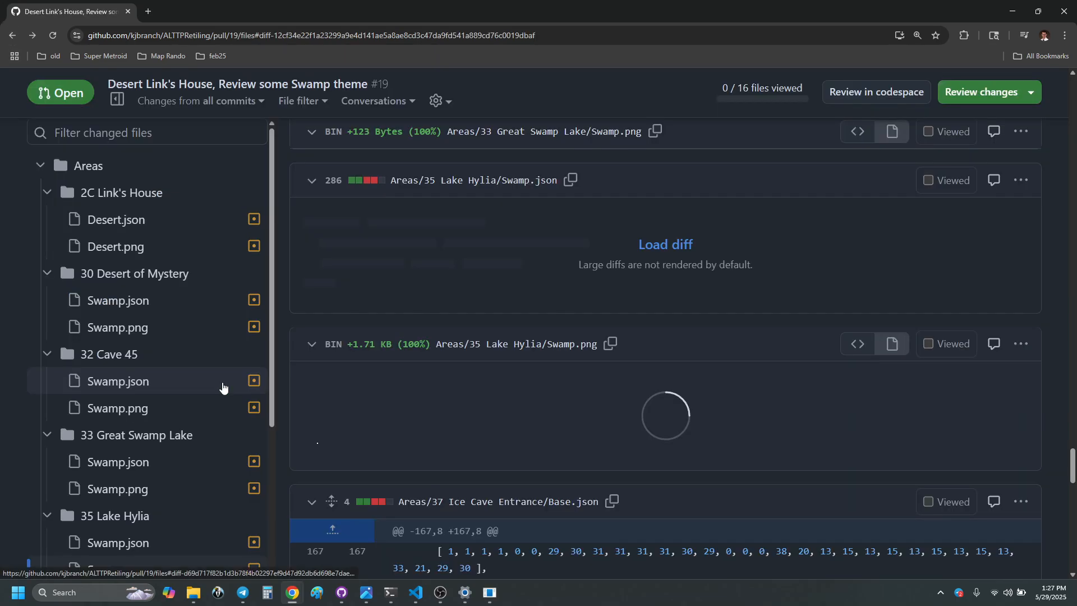
- View the full Base.png file for 37 Ice Cave Entrance, examine the whole map, and return to the changed files
scroll(166, 376, down, 2)
scroll(150, 323, down, 2)
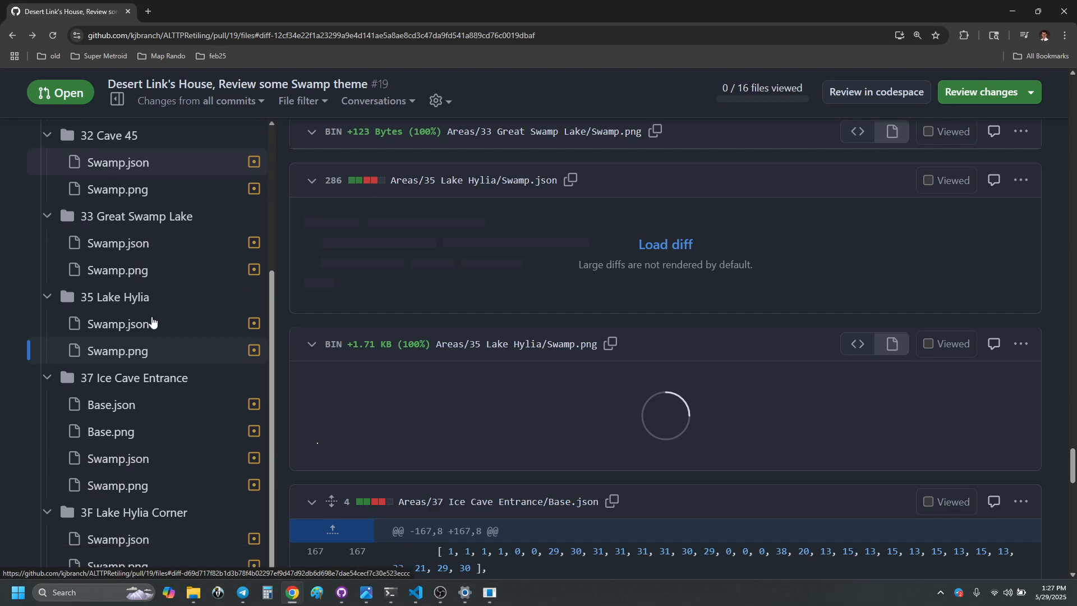
click(132, 438)
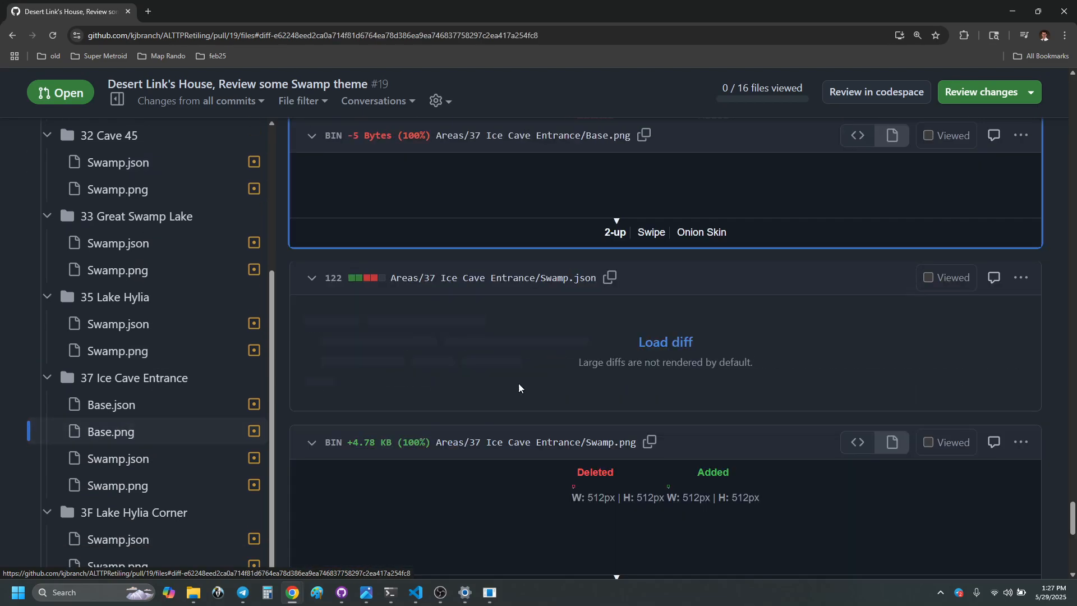
click(1020, 198)
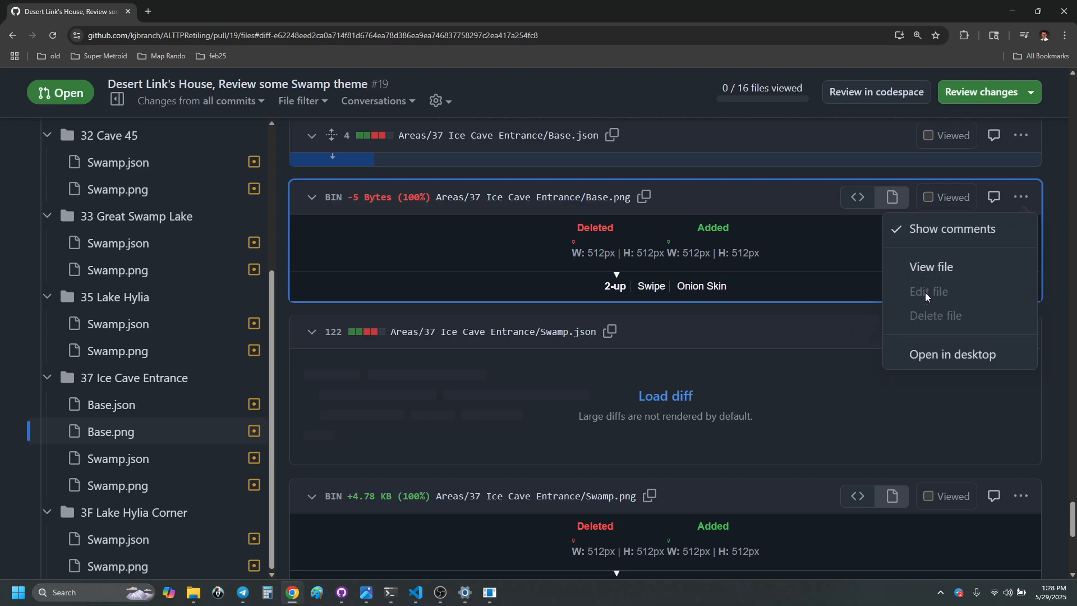
click(931, 267)
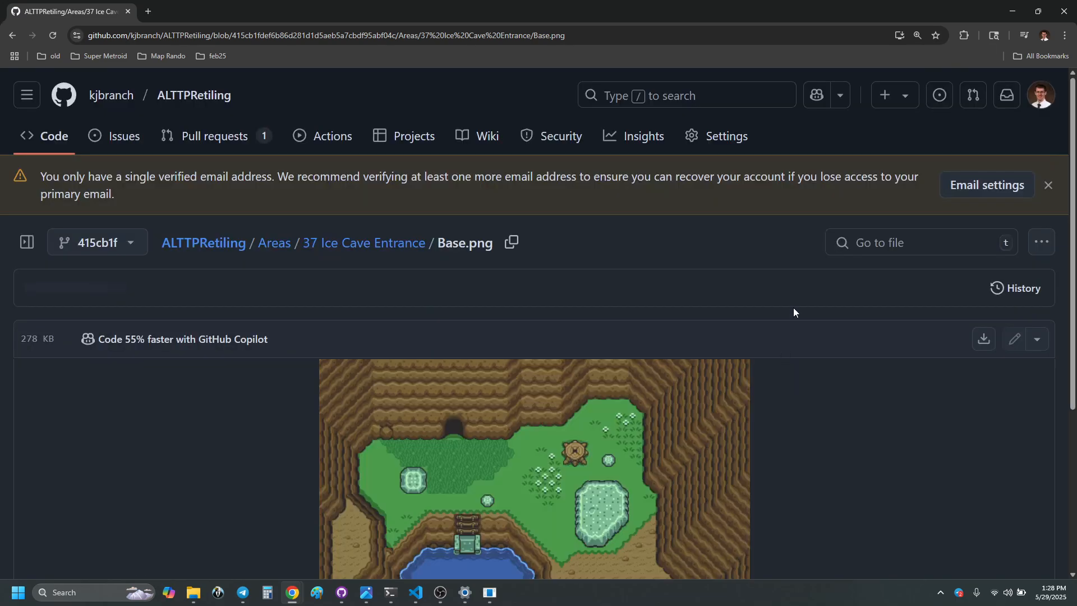
scroll(830, 320, down, 4)
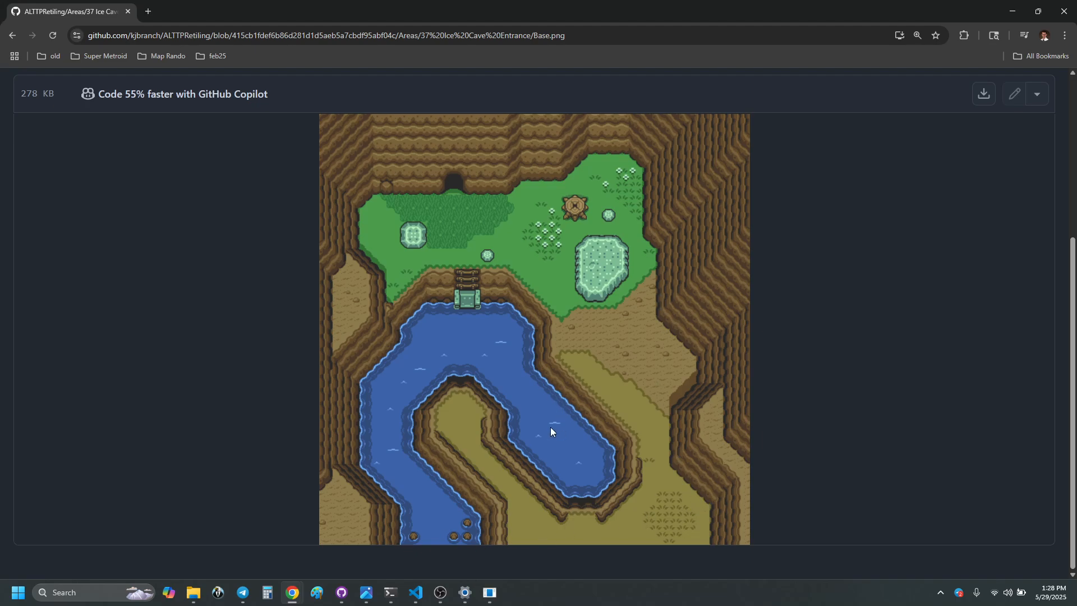
scroll(550, 425, up, 4)
scroll(551, 386, down, 4)
click(13, 36)
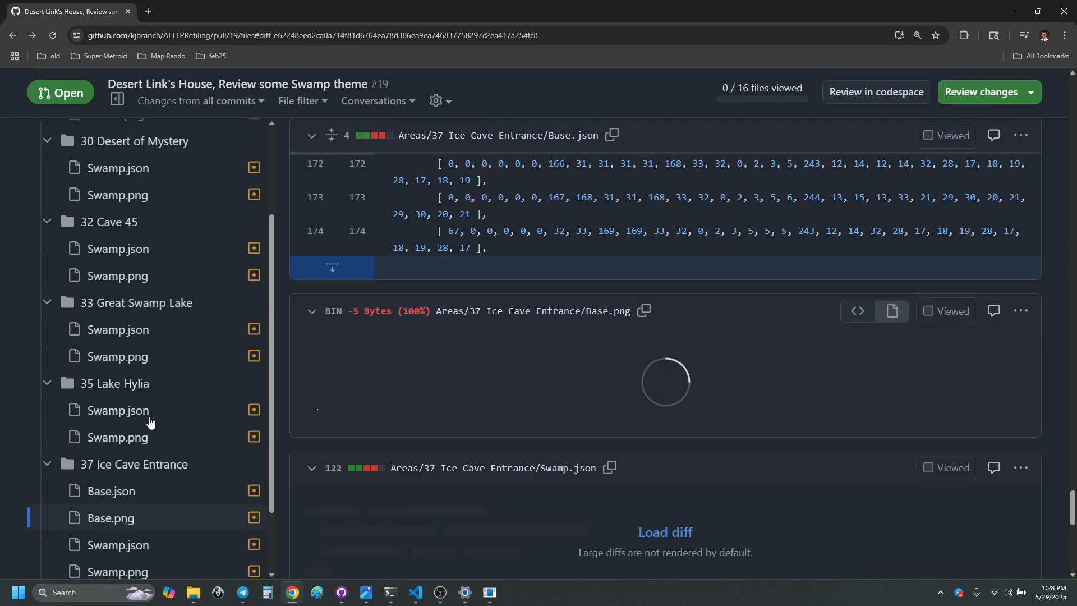
- View the full Swamp.png file for 37 Ice Cave Entrance, look over the whole map, and return to the changed files
scroll(149, 419, down, 2)
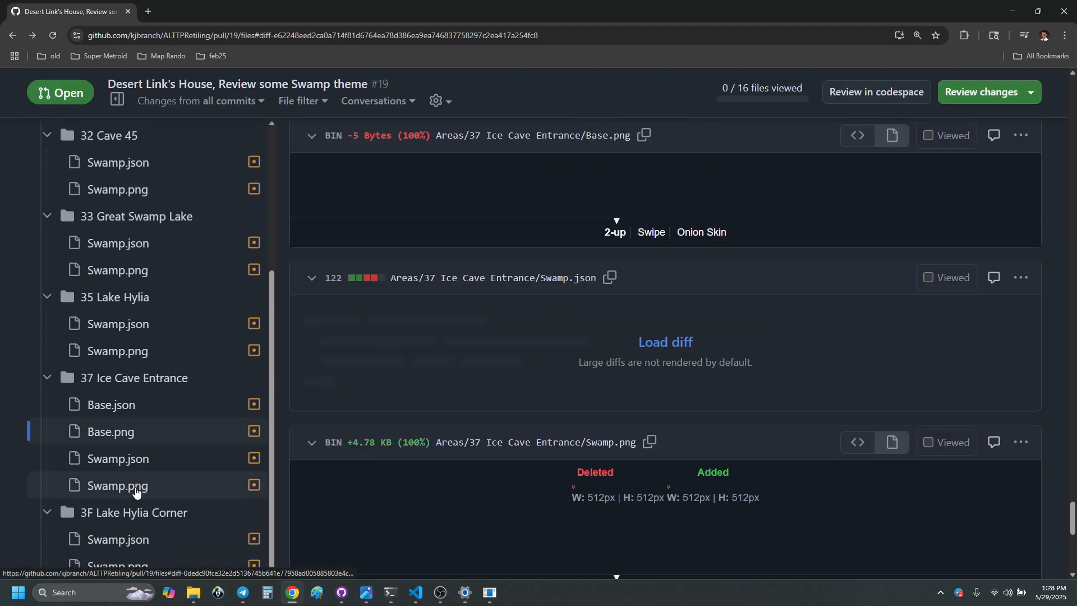
click(135, 487)
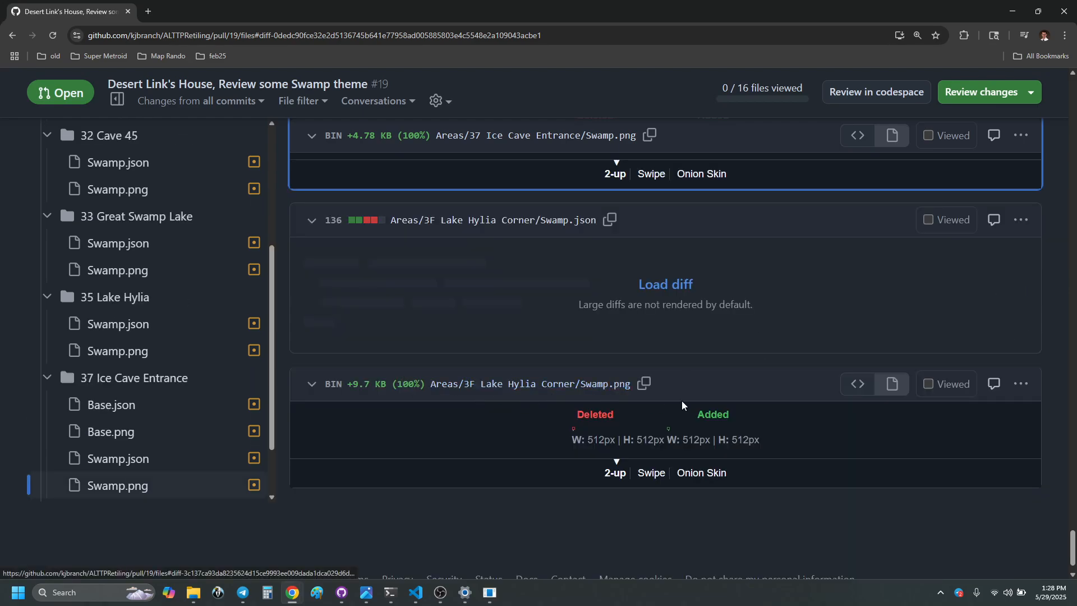
scroll(143, 361, down, 2)
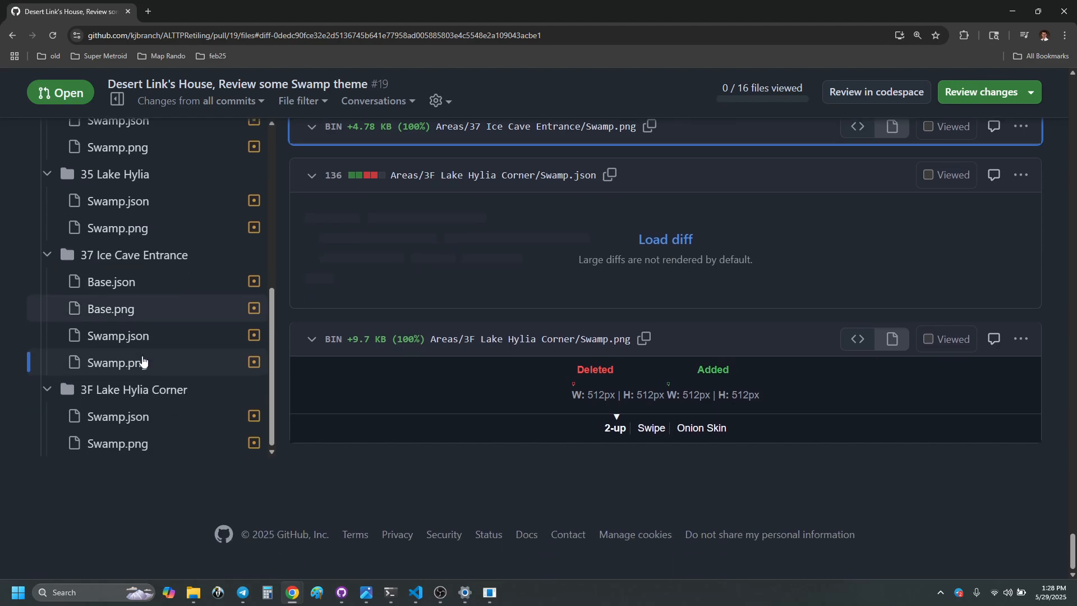
scroll(859, 311, up, 3)
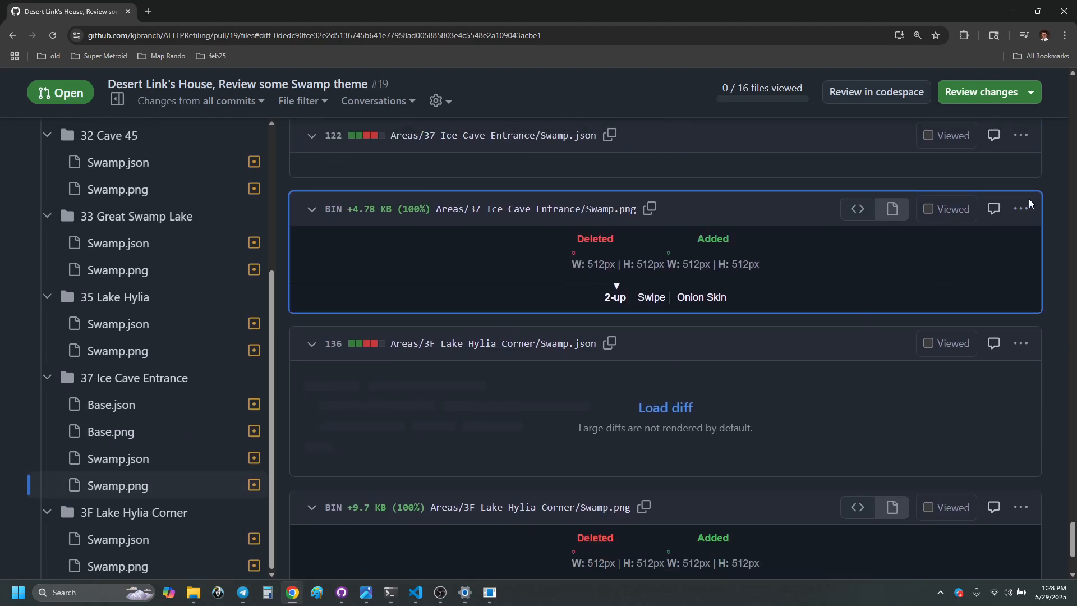
click(1021, 208)
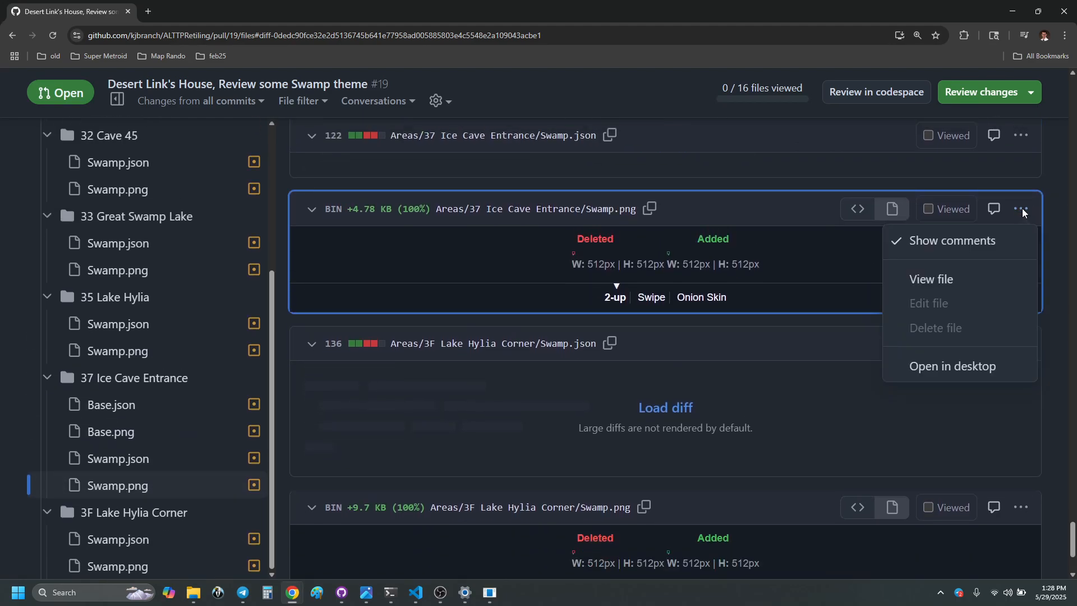
click(914, 280)
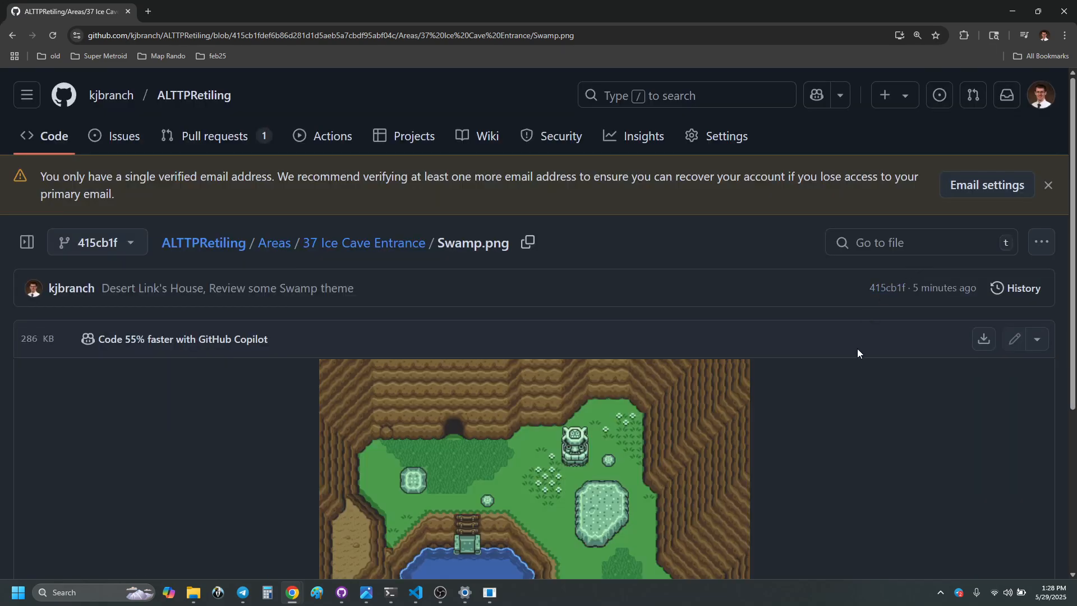
scroll(855, 365, down, 2)
scroll(854, 378, down, 1)
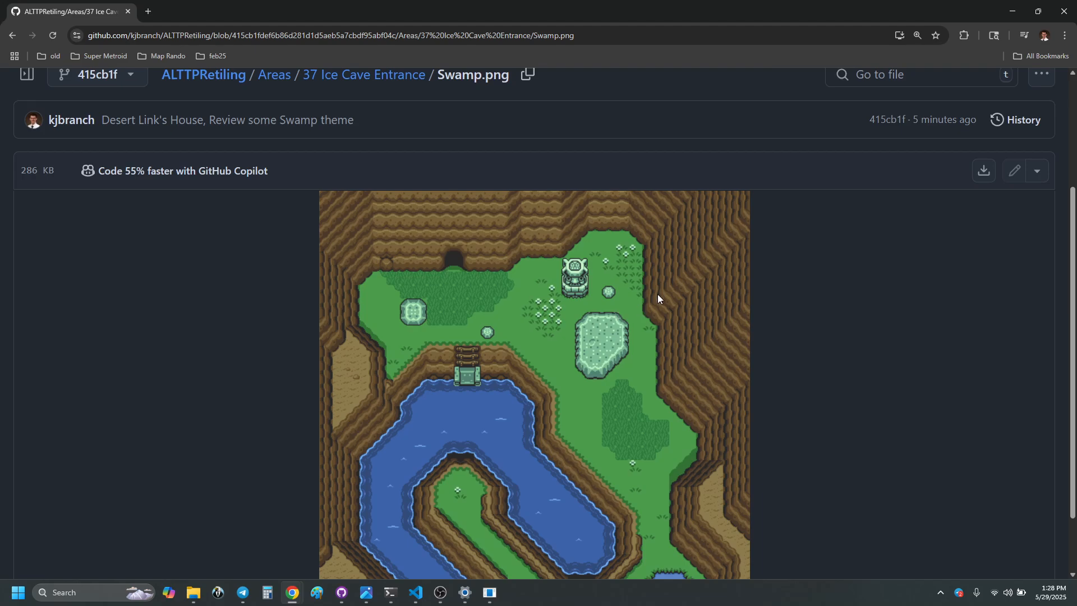
scroll(692, 347, down, 2)
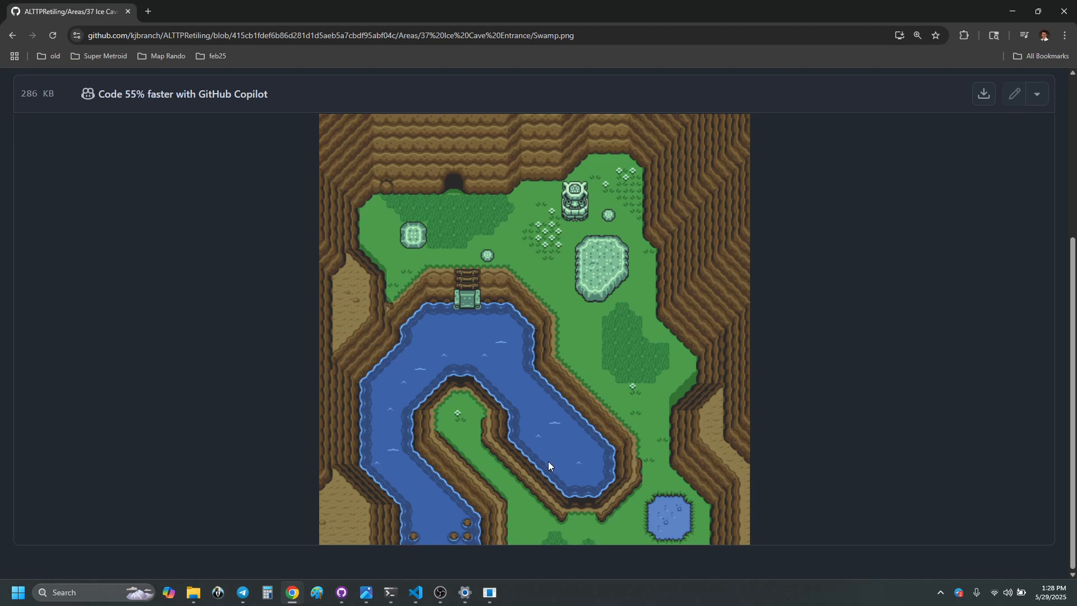
key(alt+Left)
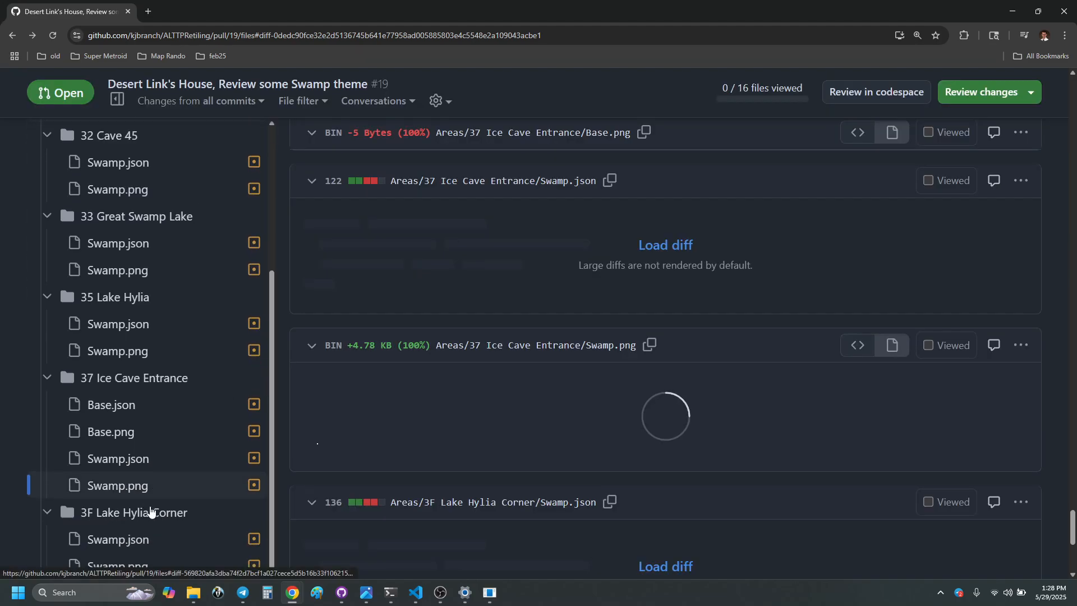
- View the full Swamp.png file for 3F Lake Hylia Corner, look over the whole map, and return to the changed files
scroll(512, 499, down, 3)
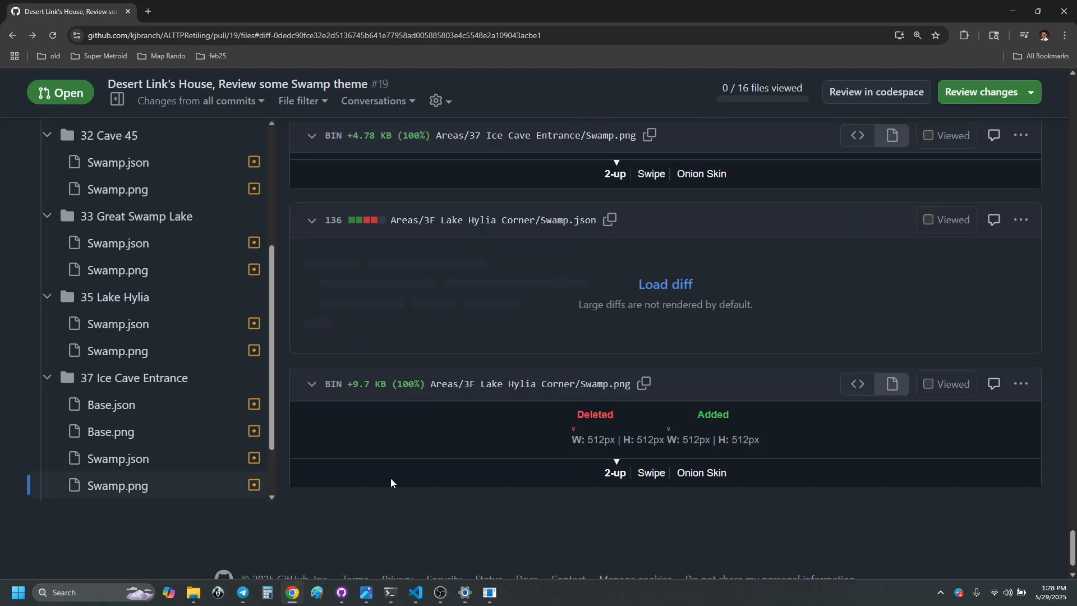
click(1020, 386)
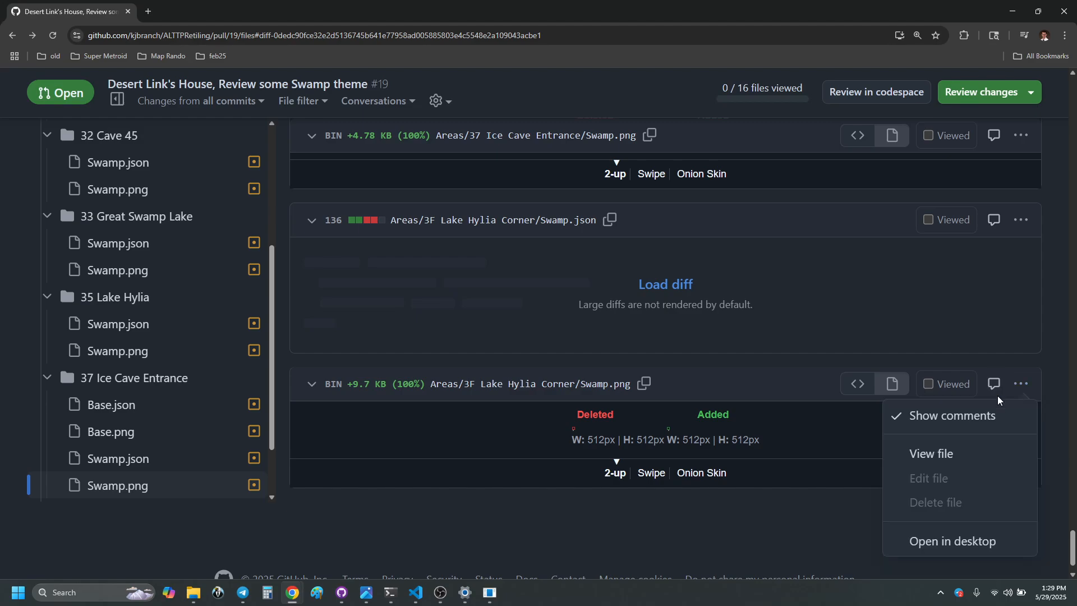
click(940, 451)
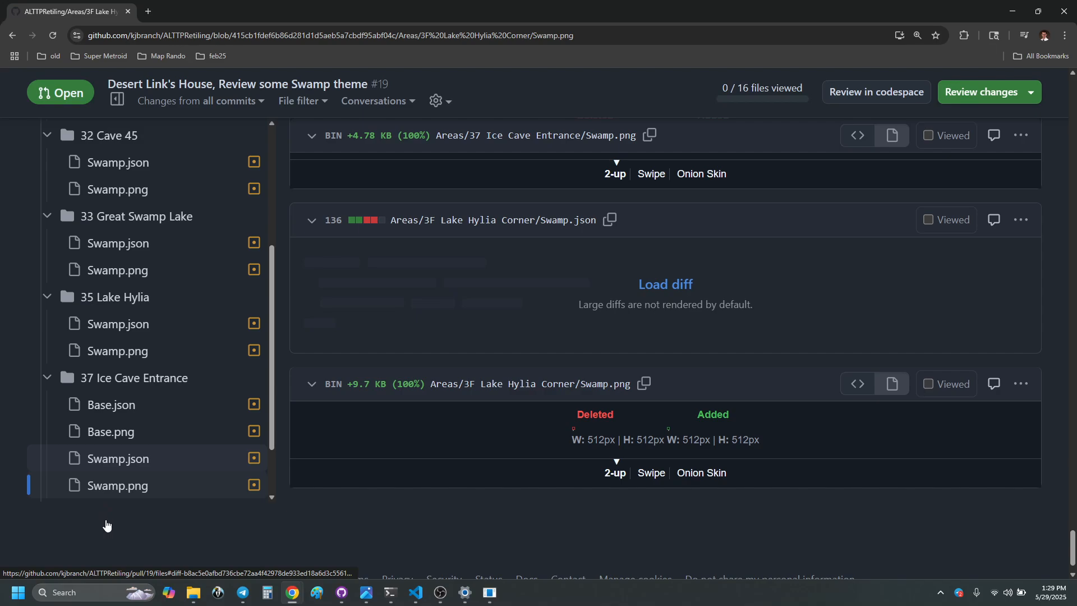
scroll(151, 445, down, 1)
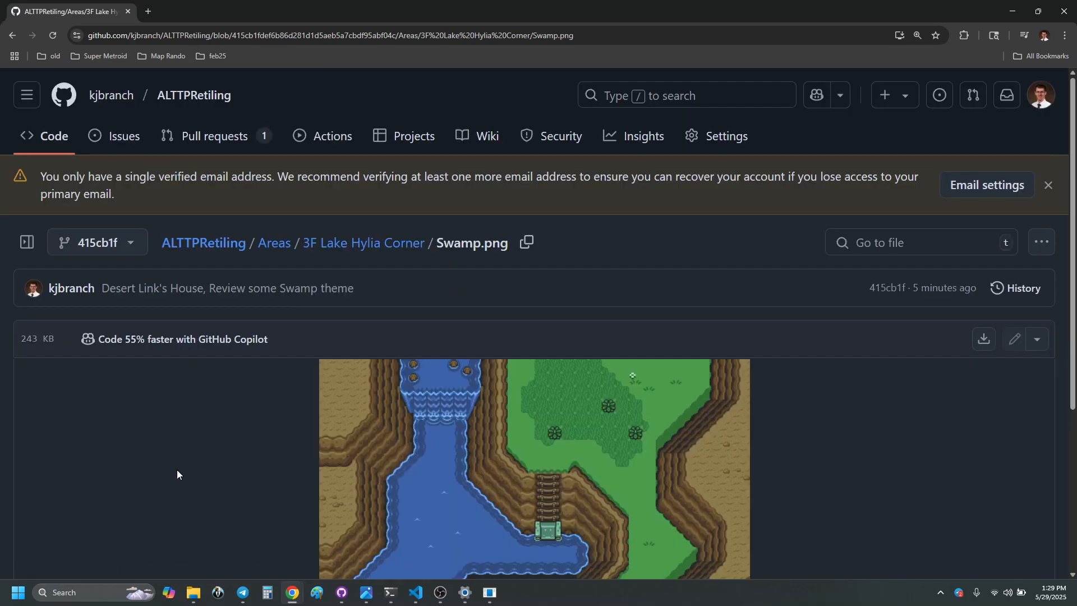
scroll(893, 353, down, 4)
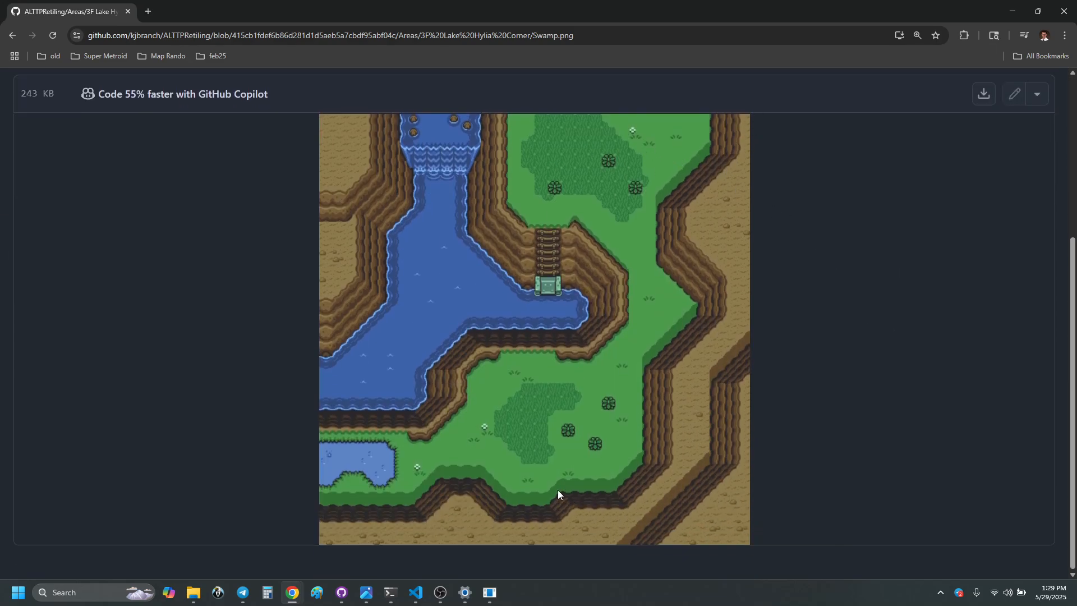
click(13, 42)
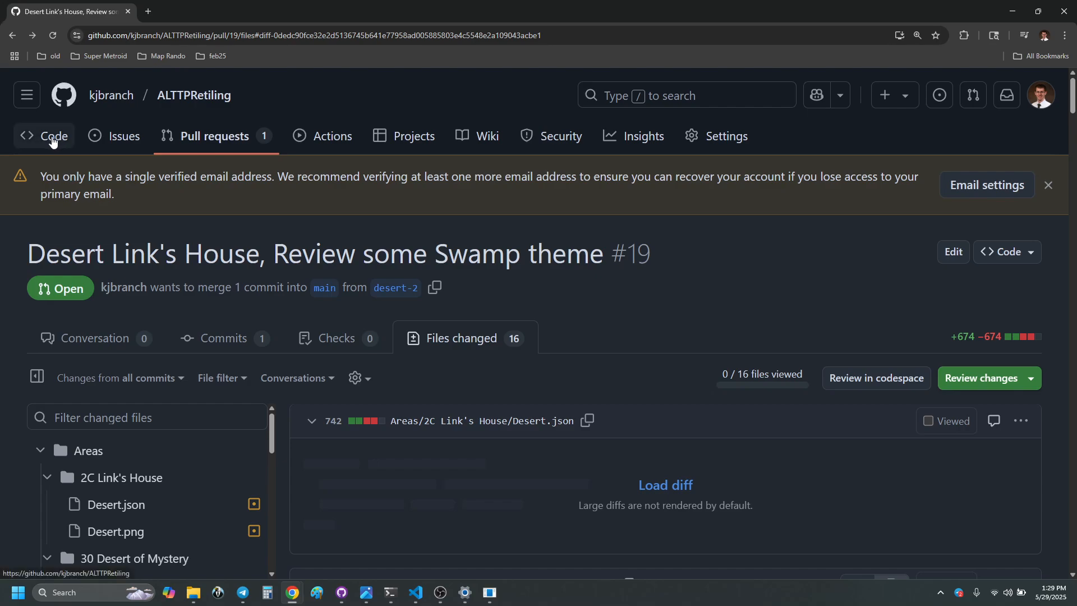
- Open pull request #19 from the repository's pull request list and merge desert-2 into main with the default commit message
click(53, 141)
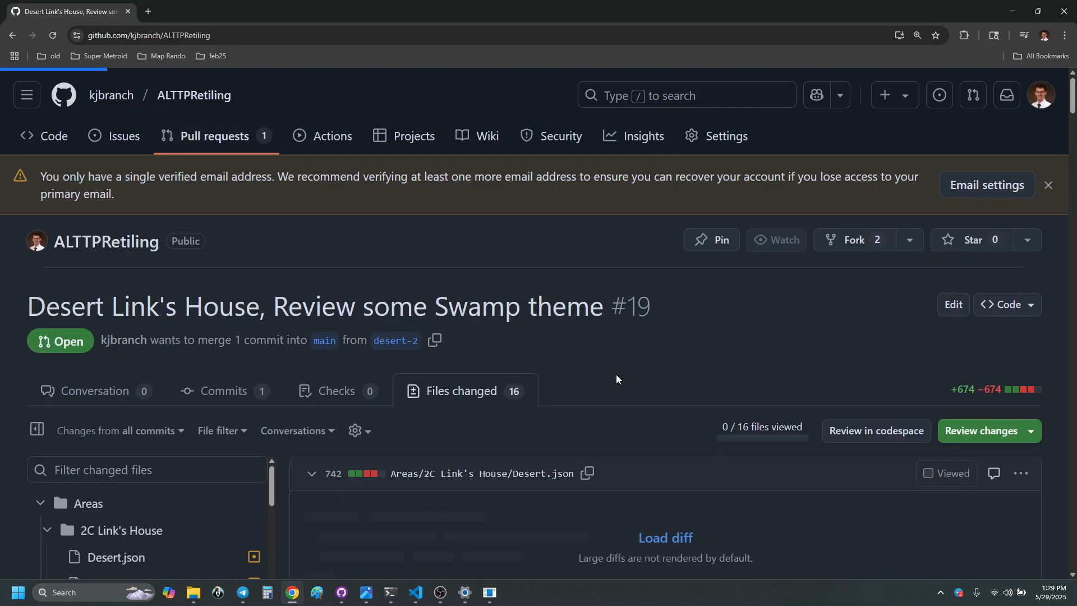
scroll(502, 315, down, 2)
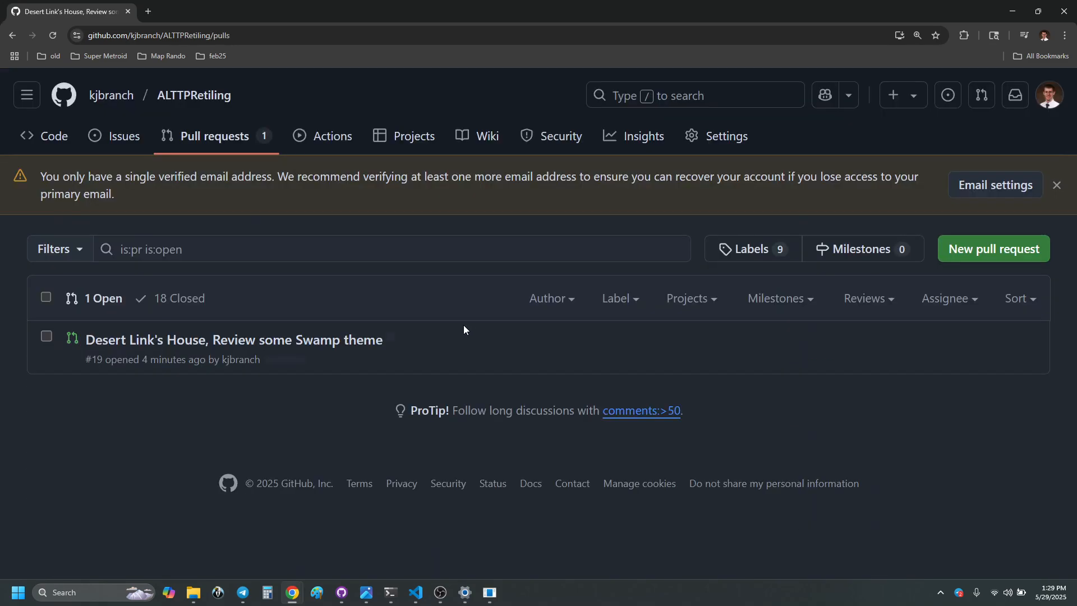
click(185, 340)
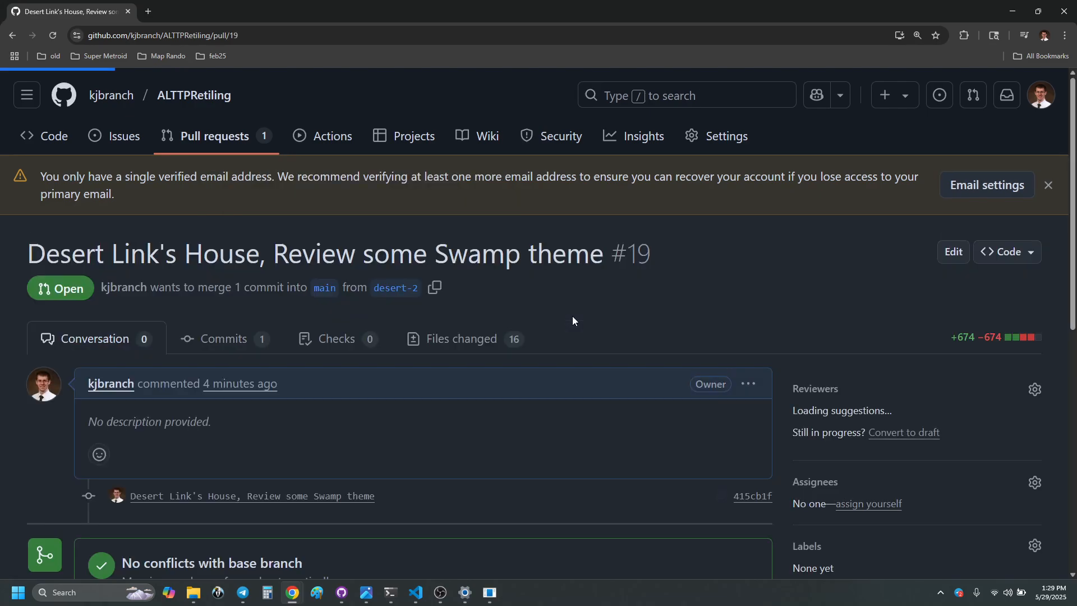
scroll(572, 316, down, 6)
click(160, 187)
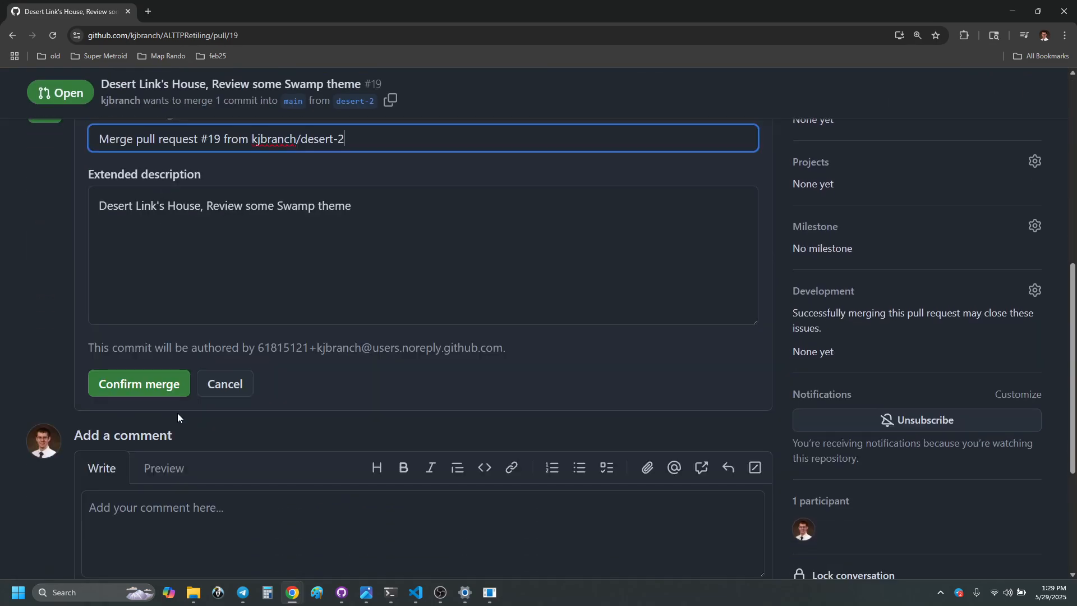
click(148, 385)
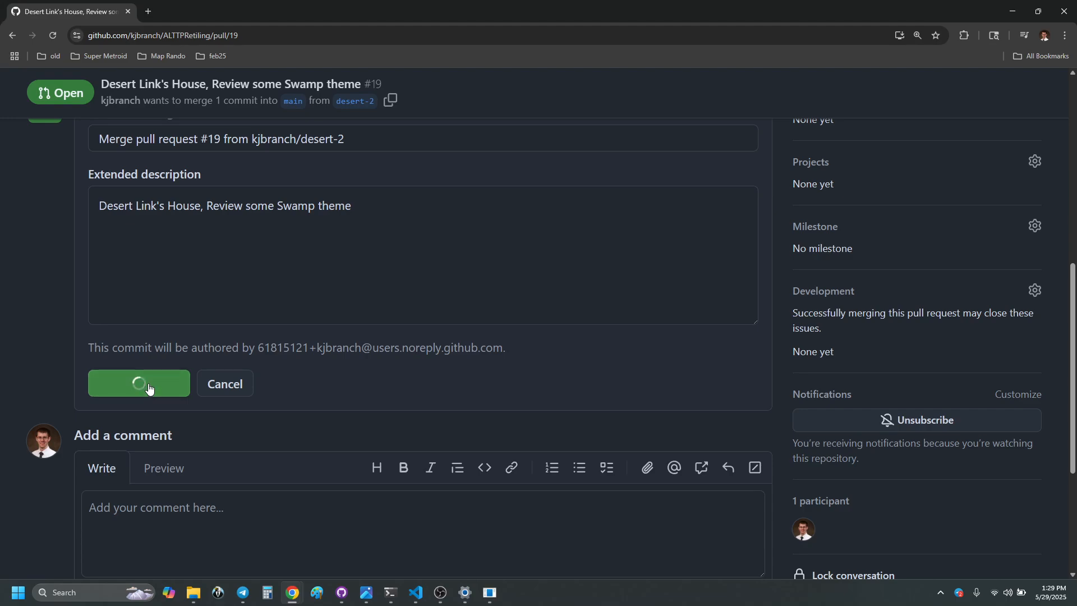